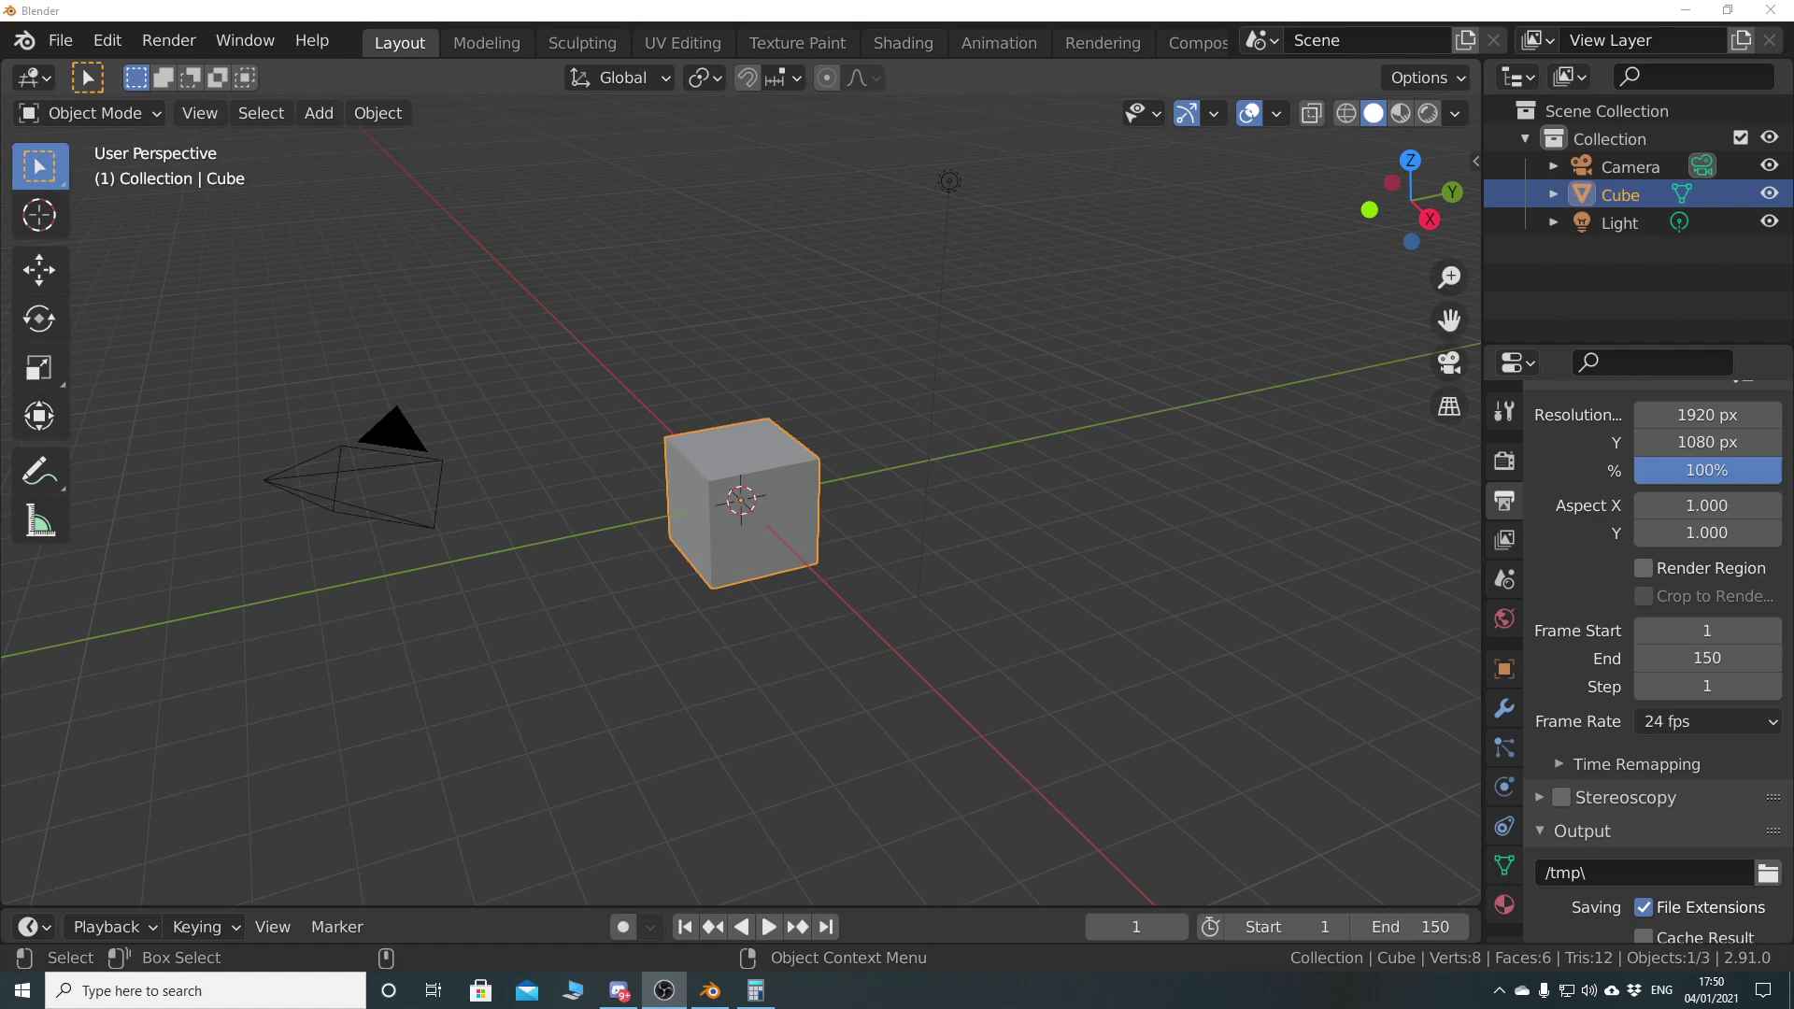
right_click(790, 317)
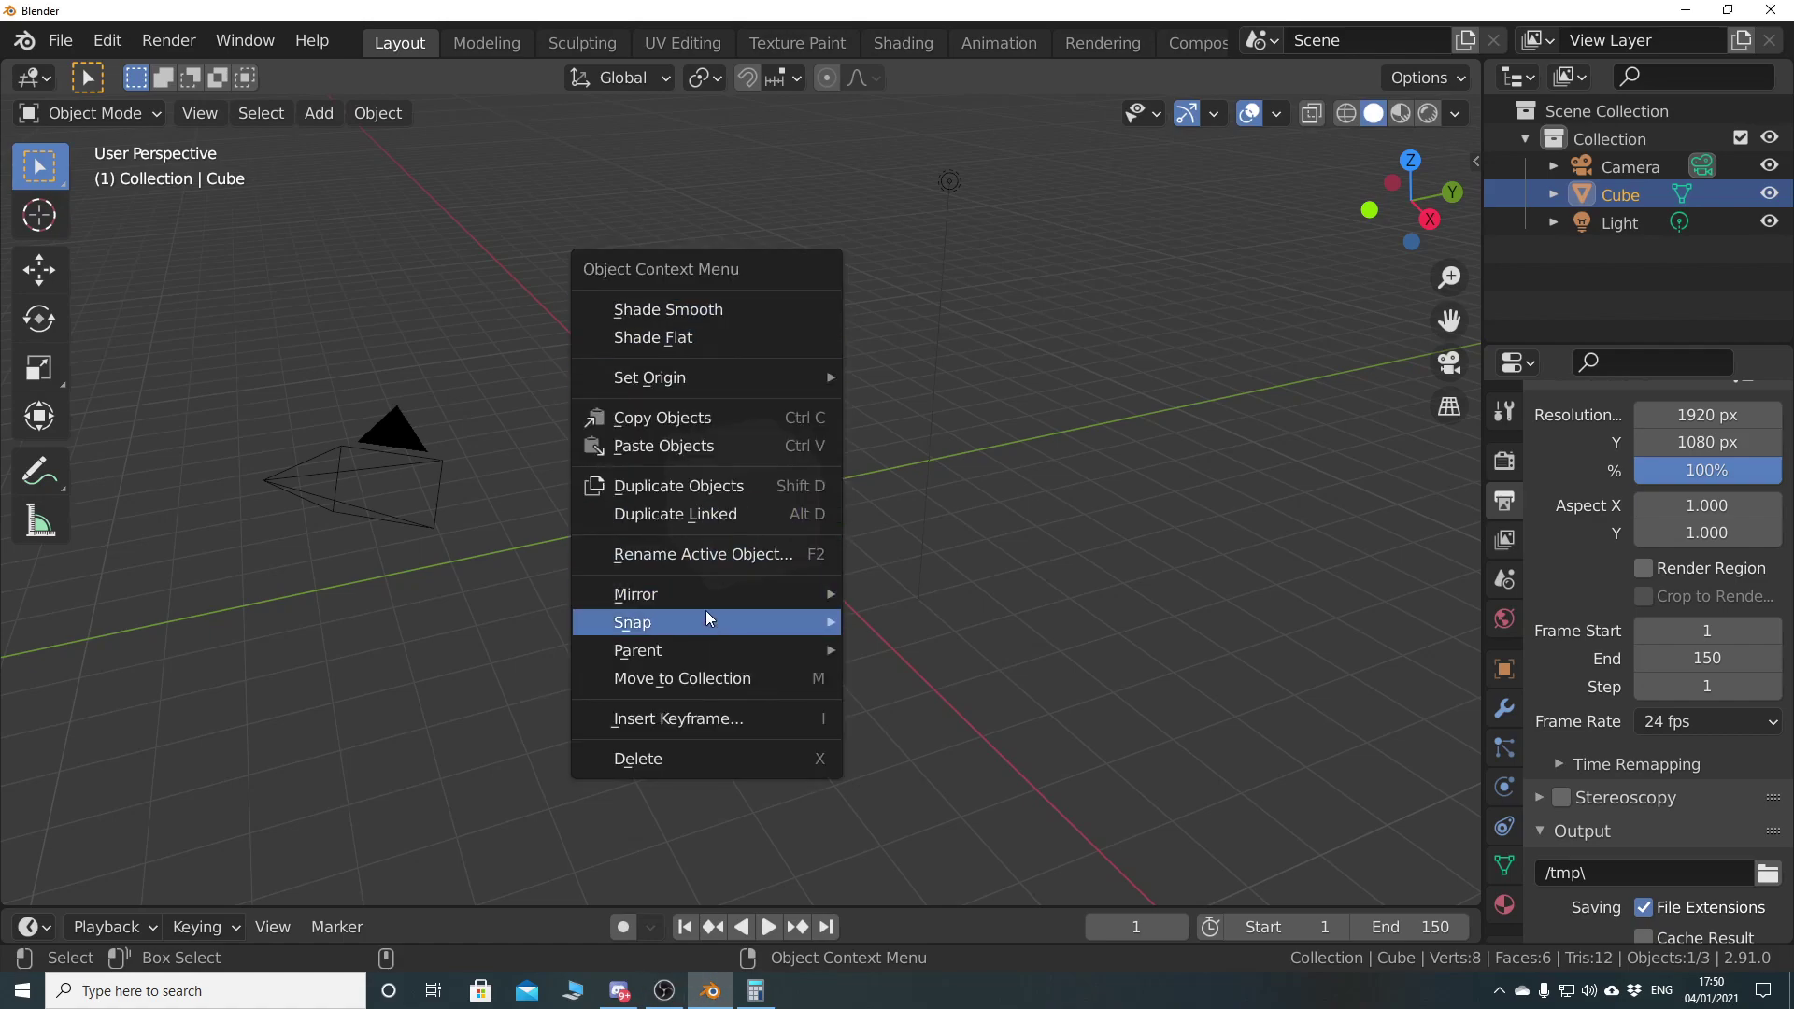
mouse_move(755, 654)
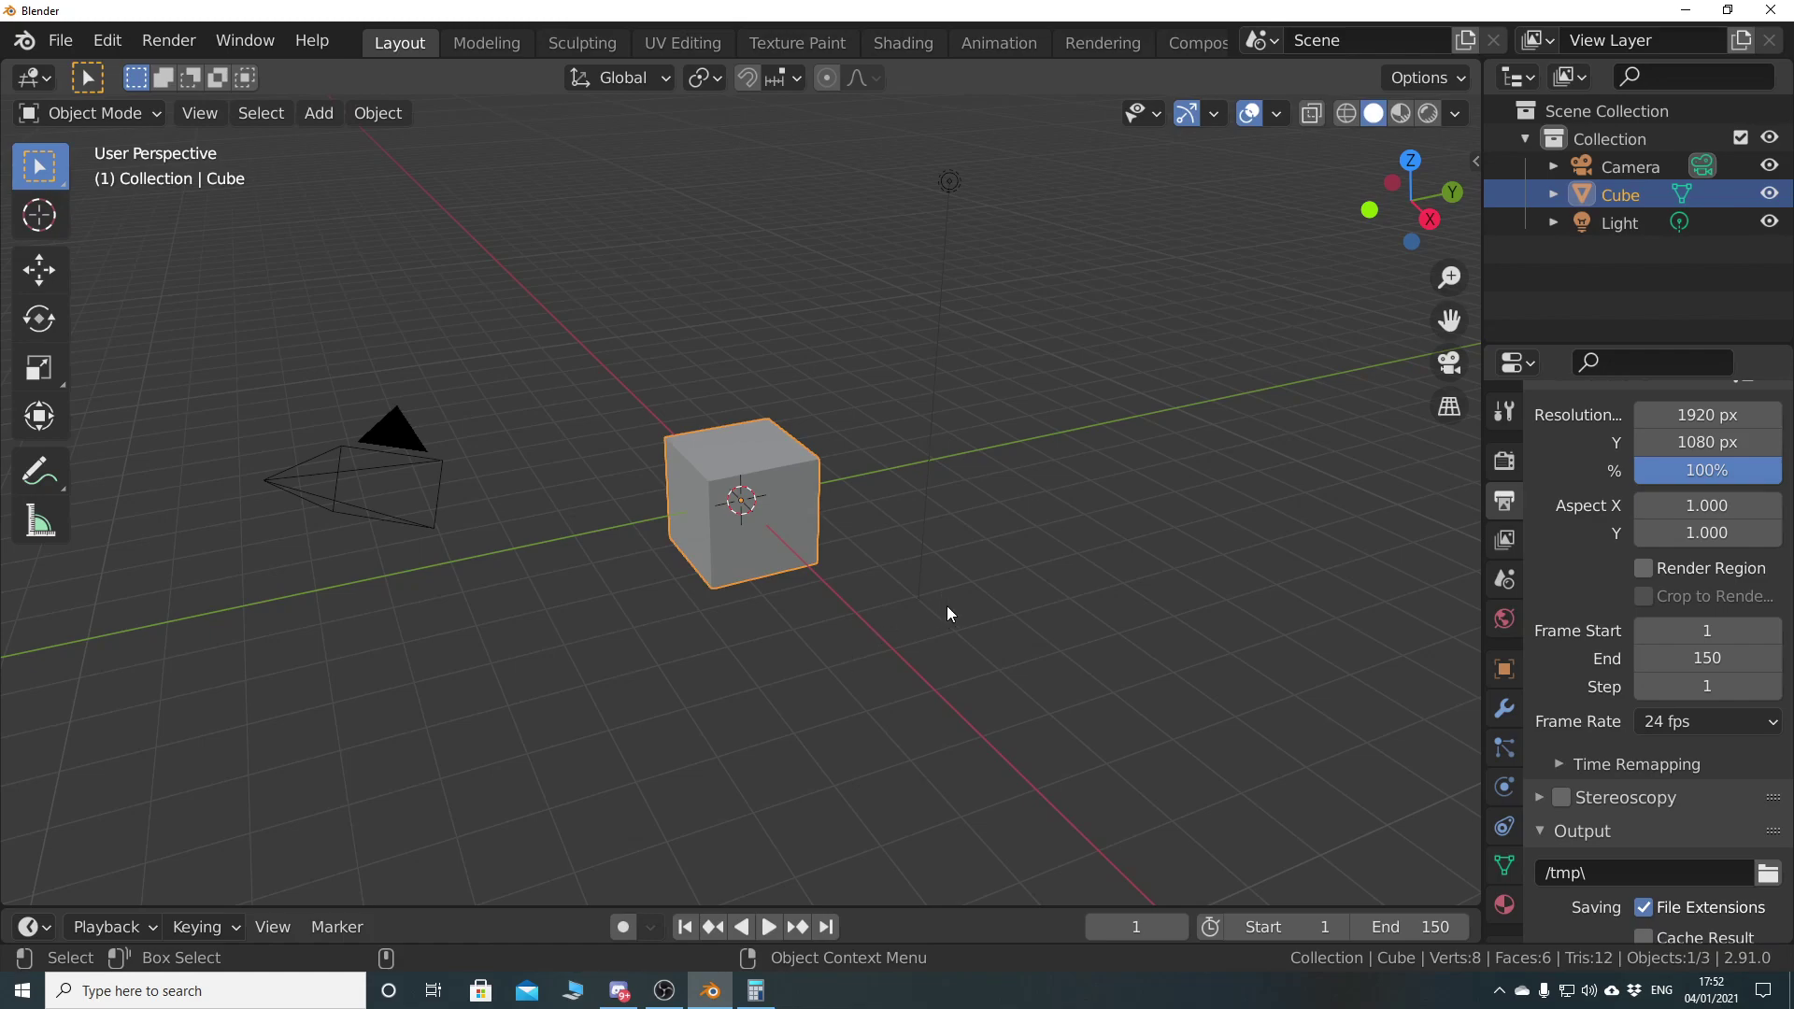
Start the Shortcut VUr key display and set its offset to 82 in X and 43 in Y
key("n")
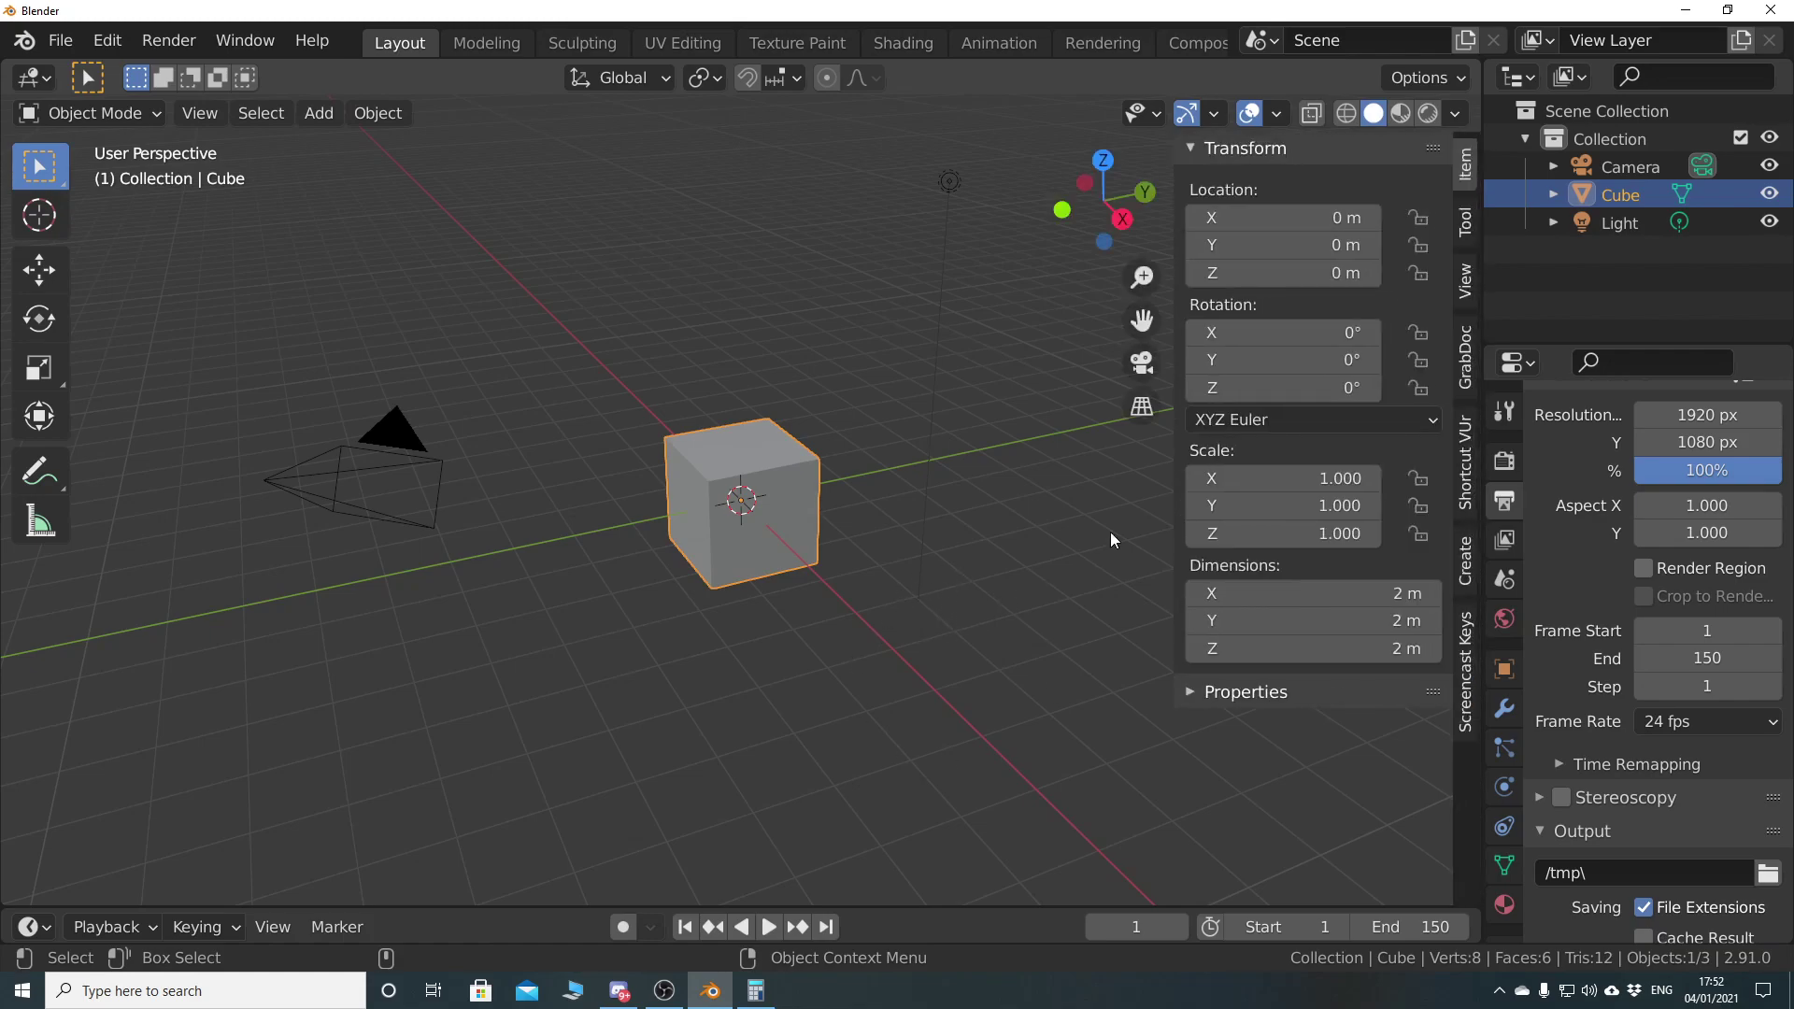
left_click(1461, 455)
left_click(1308, 191)
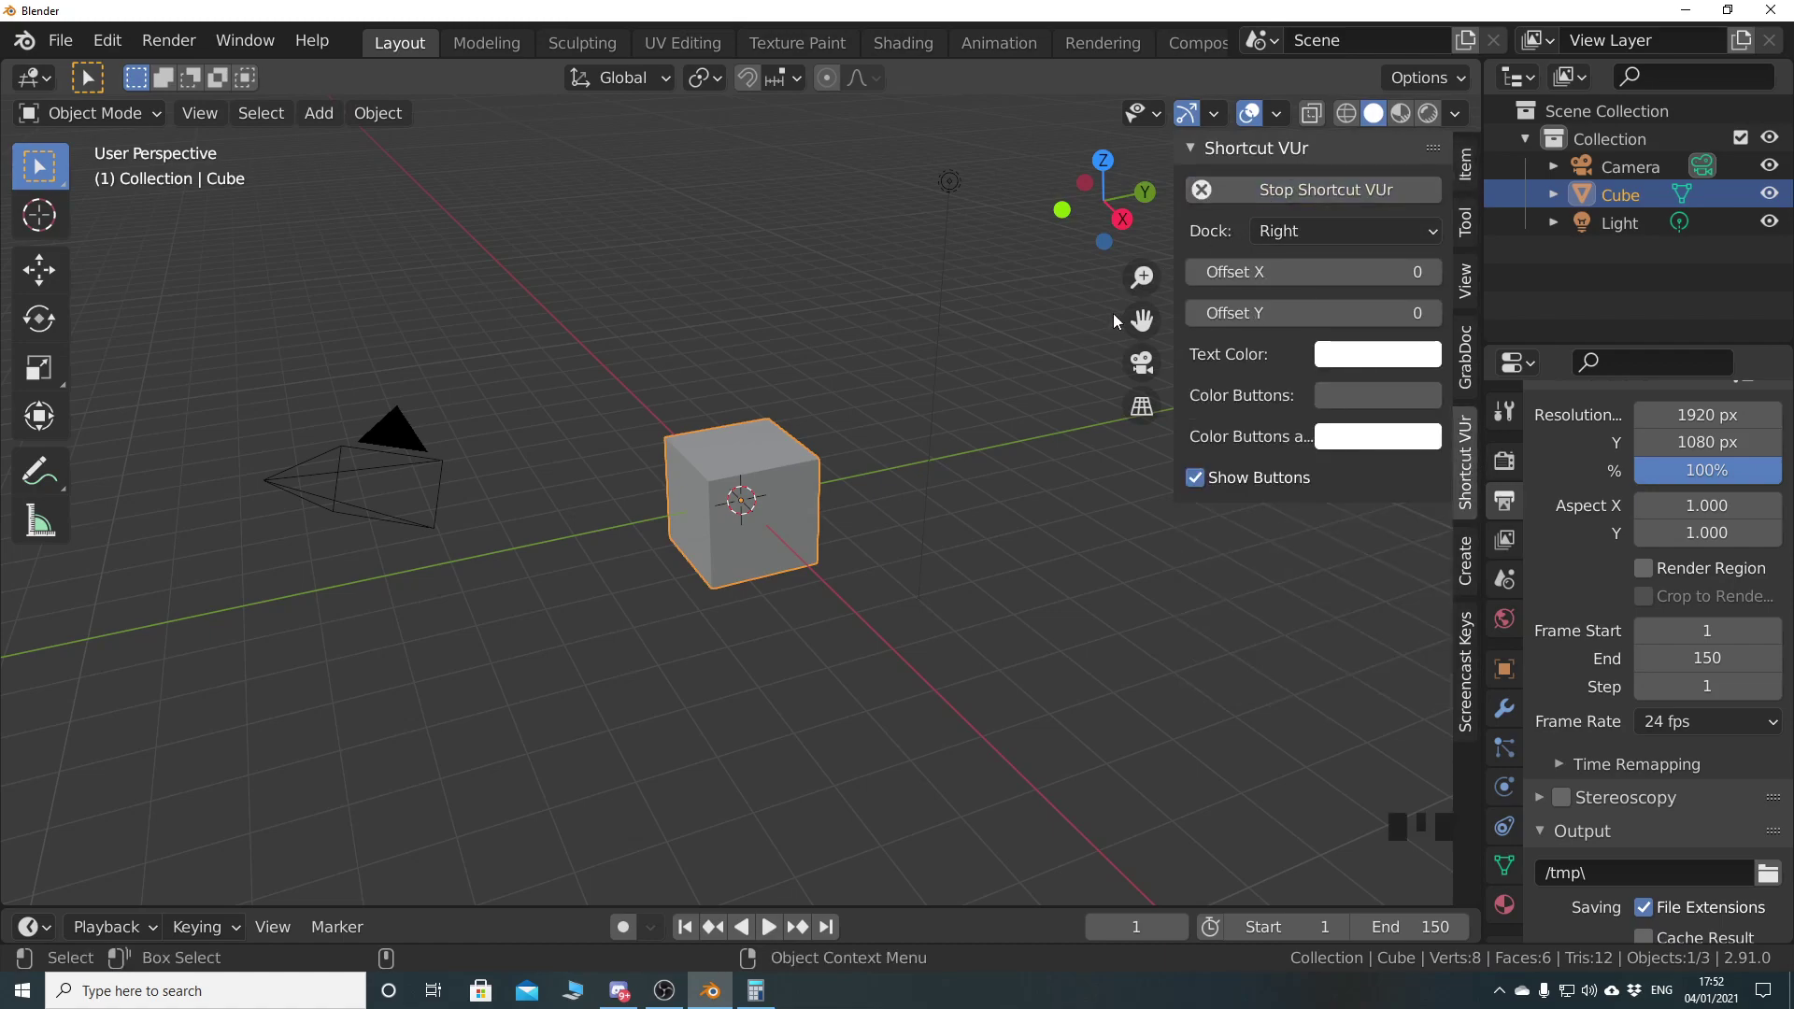
key("n")
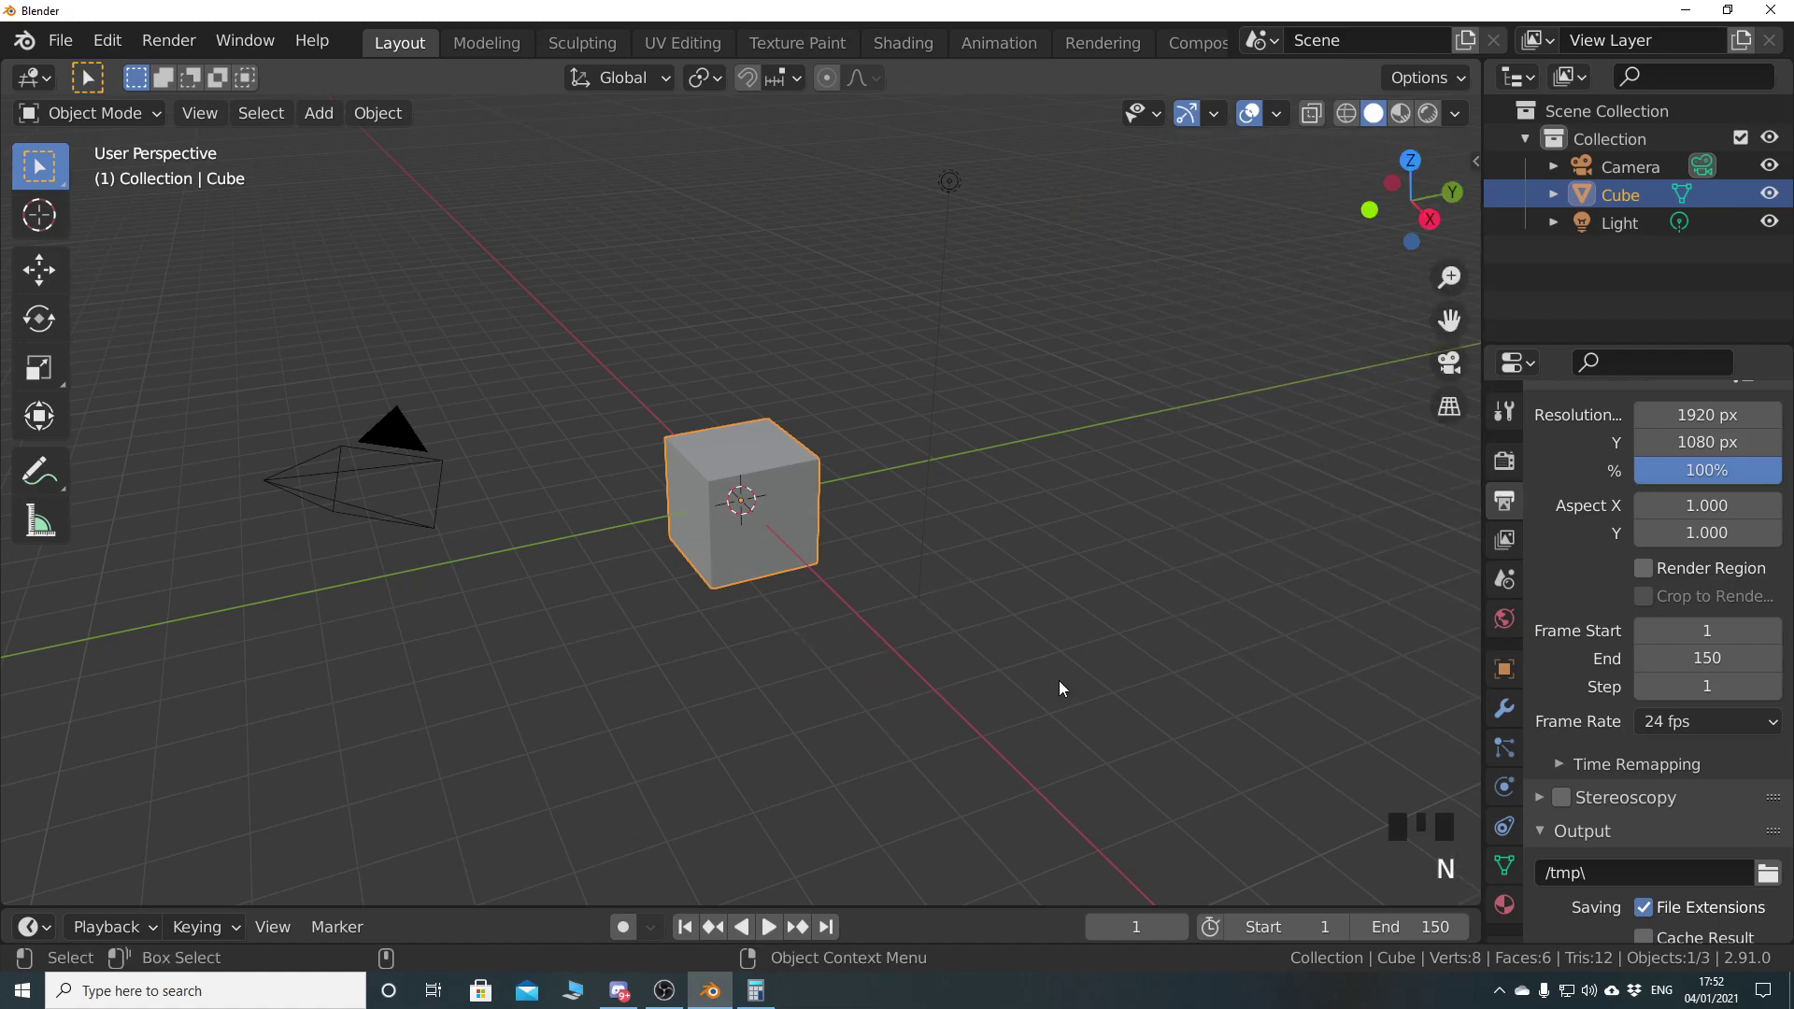
key("n")
left_click(1313, 271)
left_click_drag(1313, 272, 1341, 313)
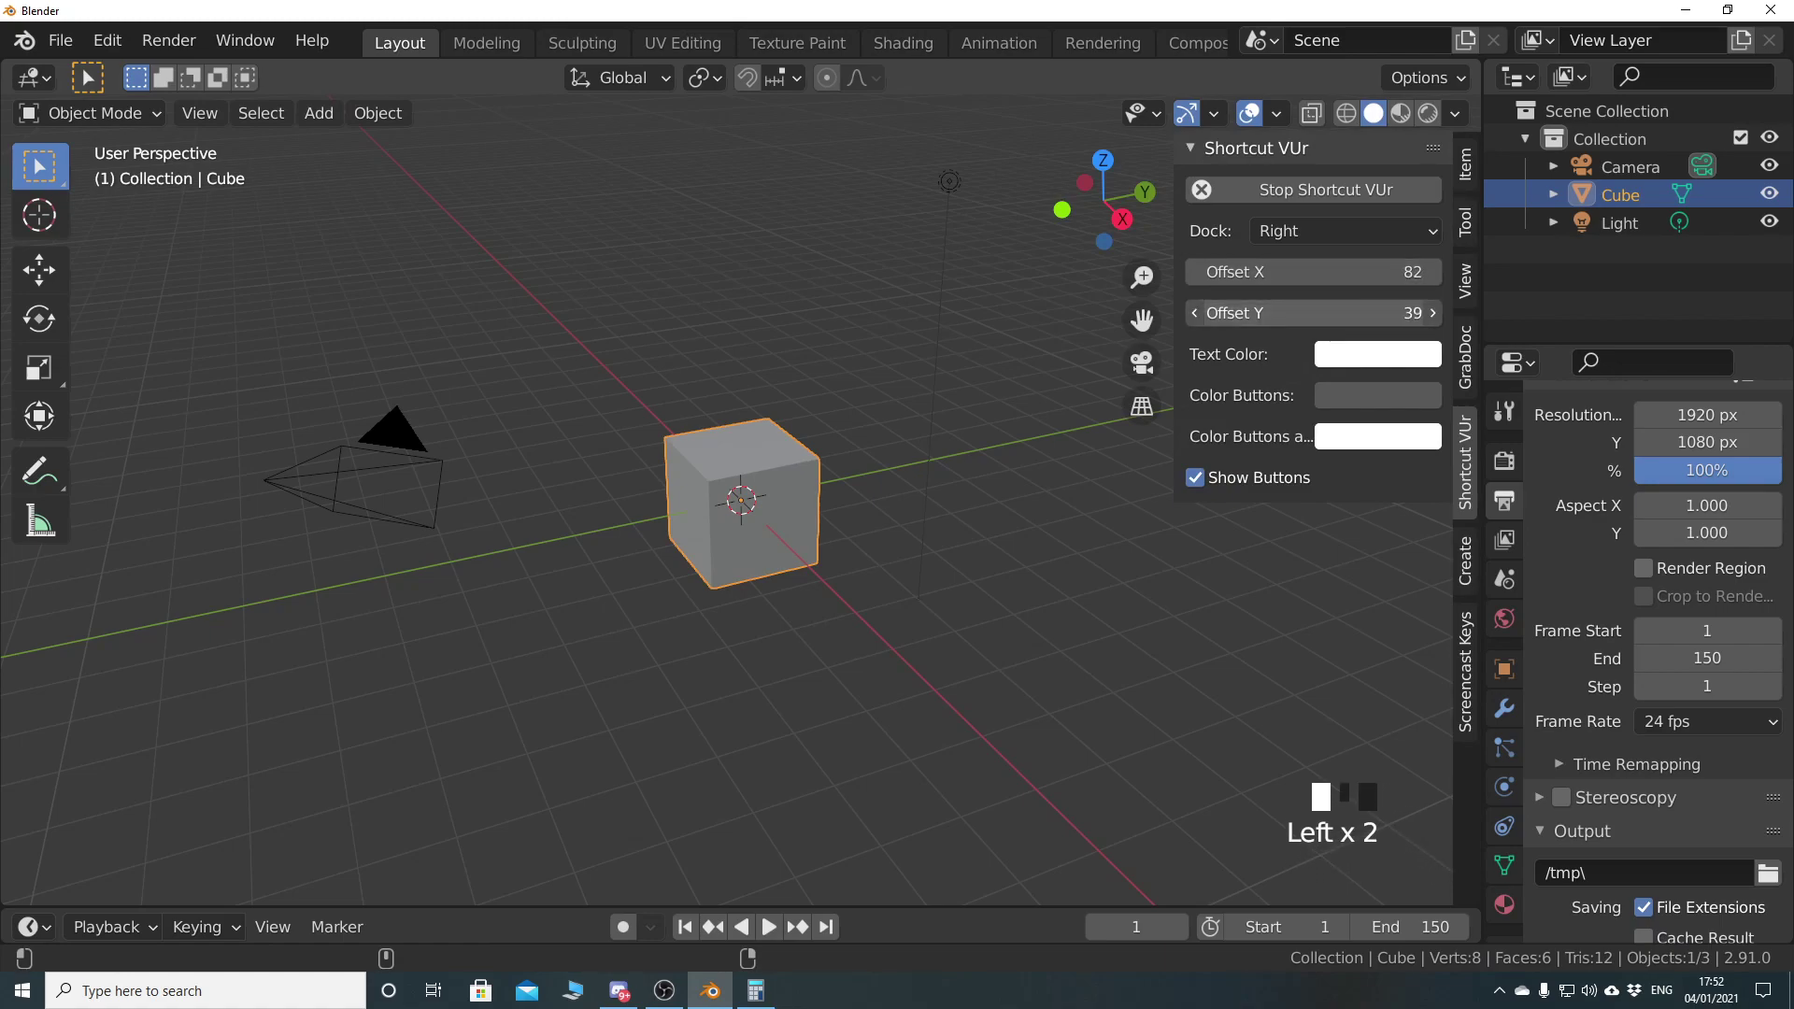
key("n")
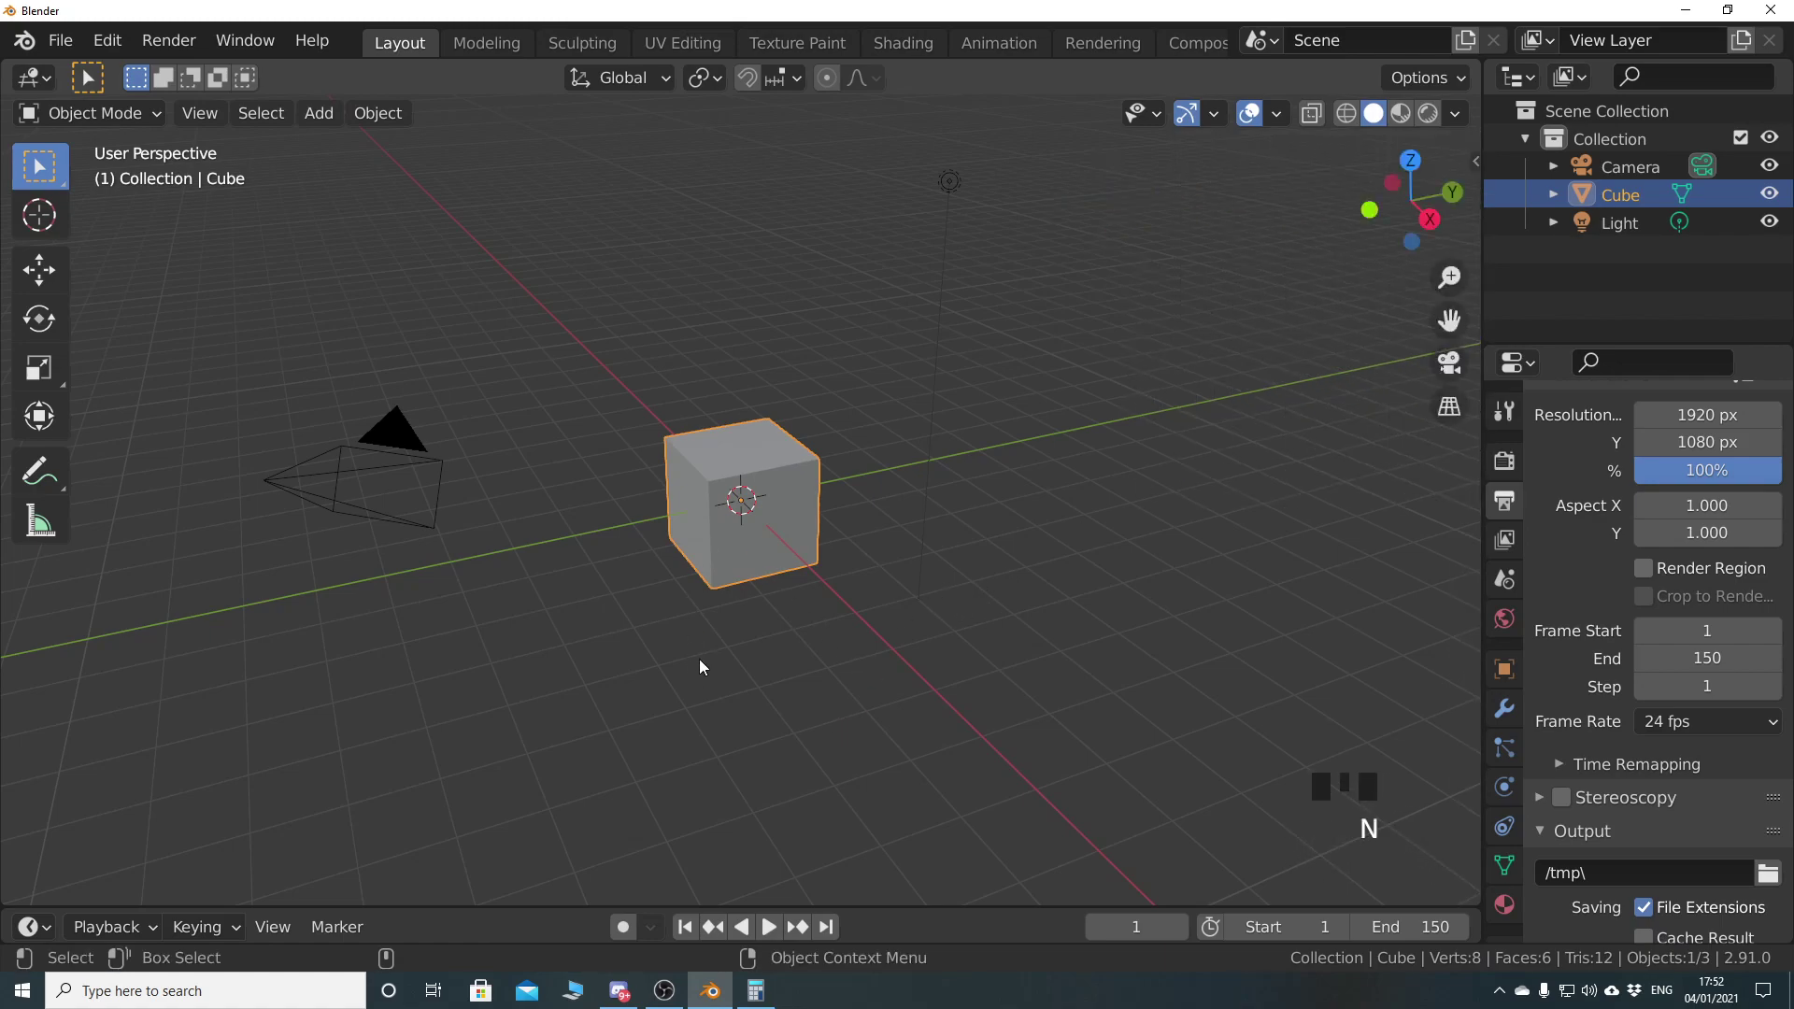
Delete all the default objects in the scene: the camera, cube and light
key("a")
key("x")
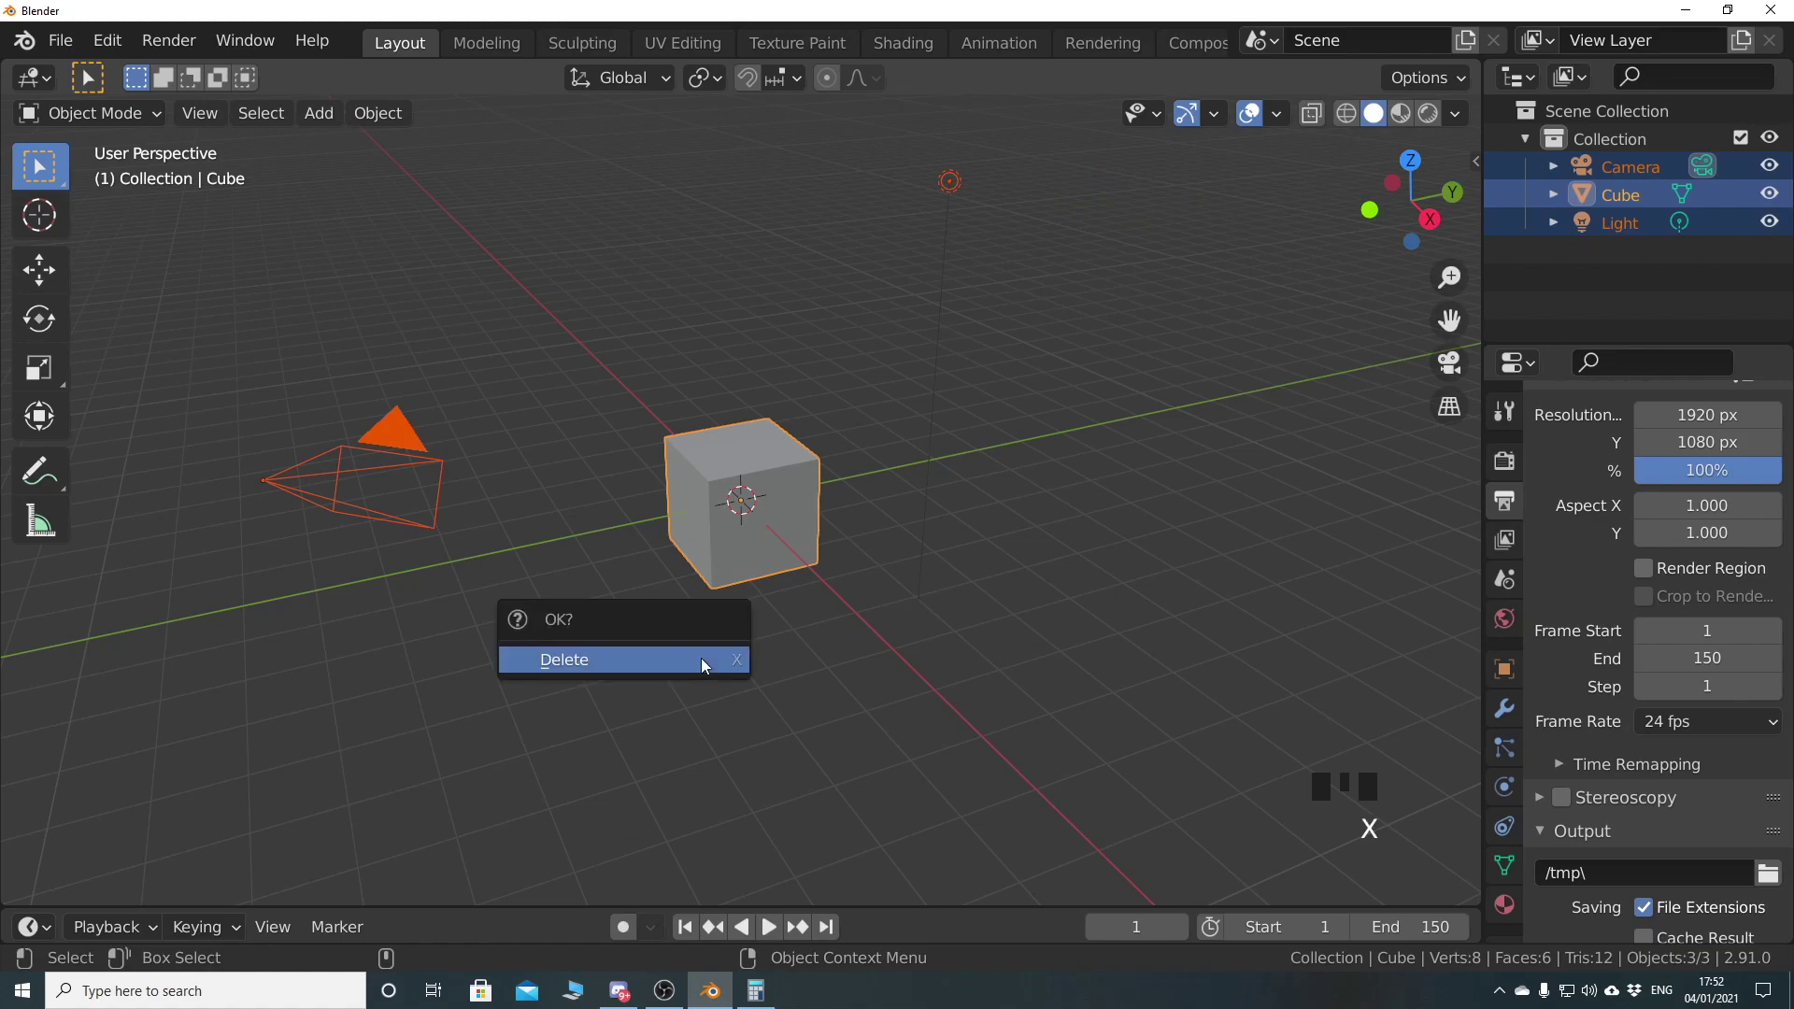
left_click(703, 662)
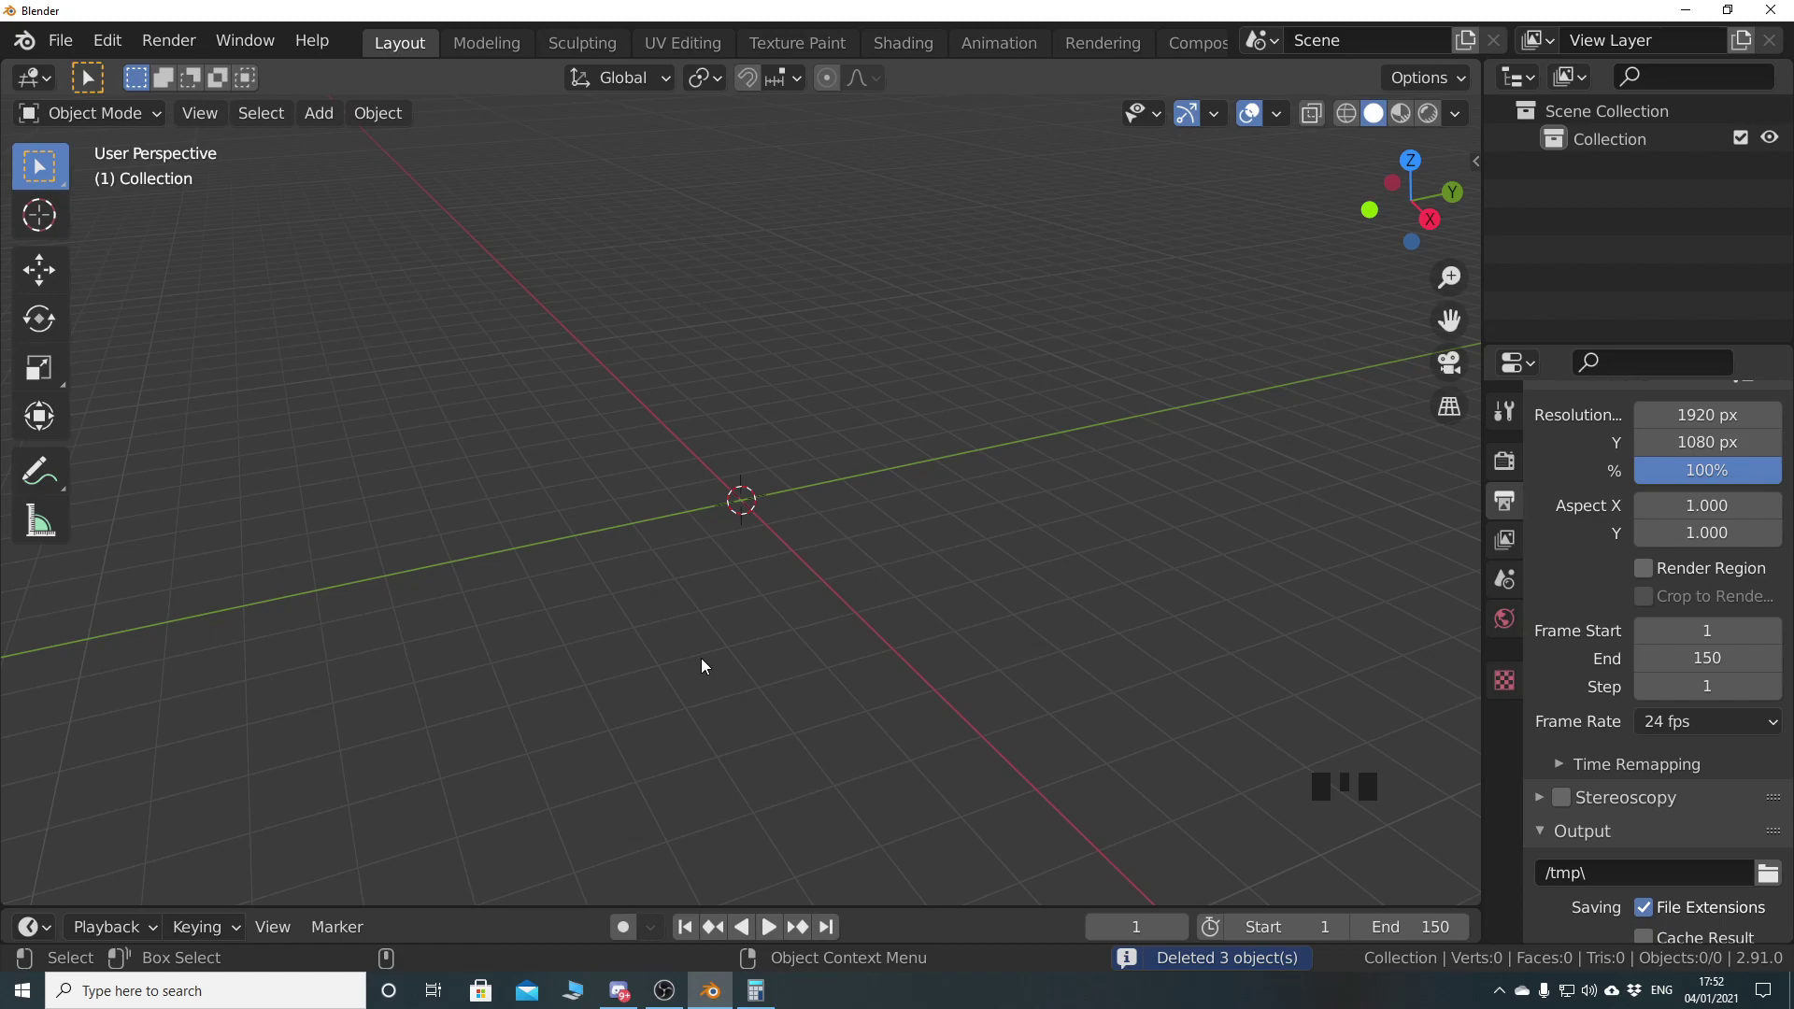
Import the Wavefront model blue_shark.obj from the recent blue_shark folder
left_click(61, 40)
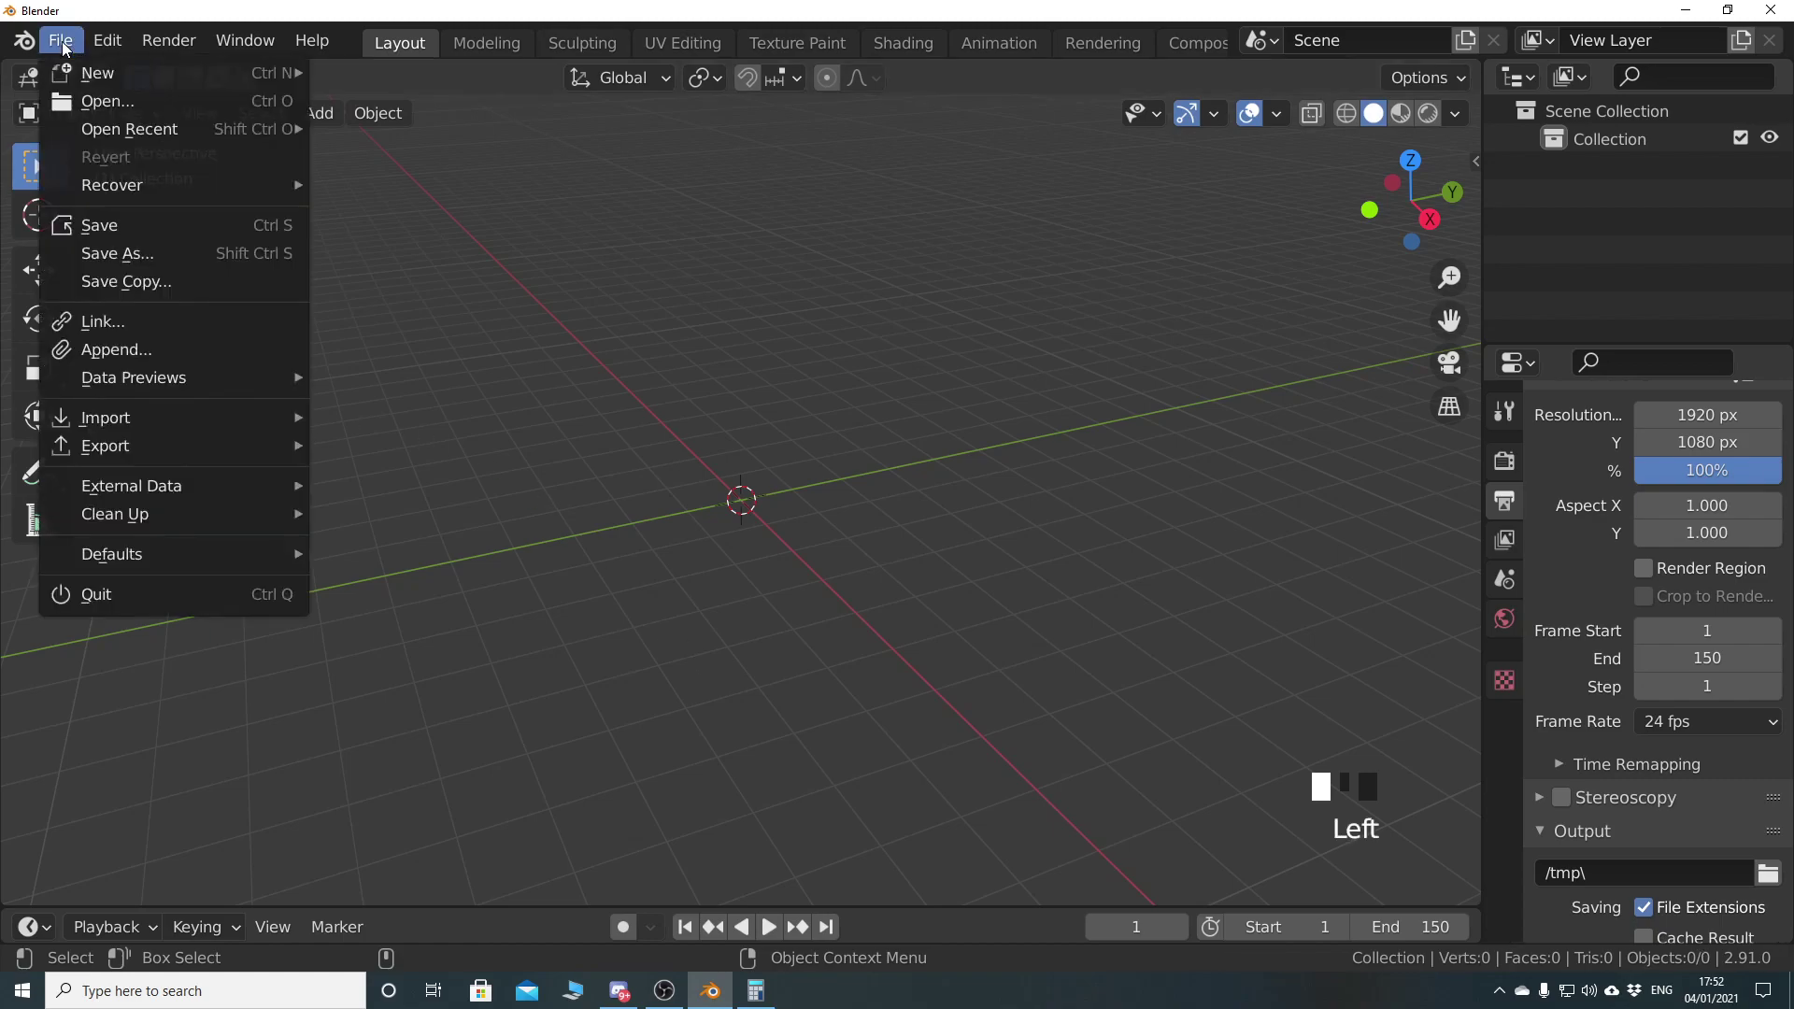
mouse_move(128, 412)
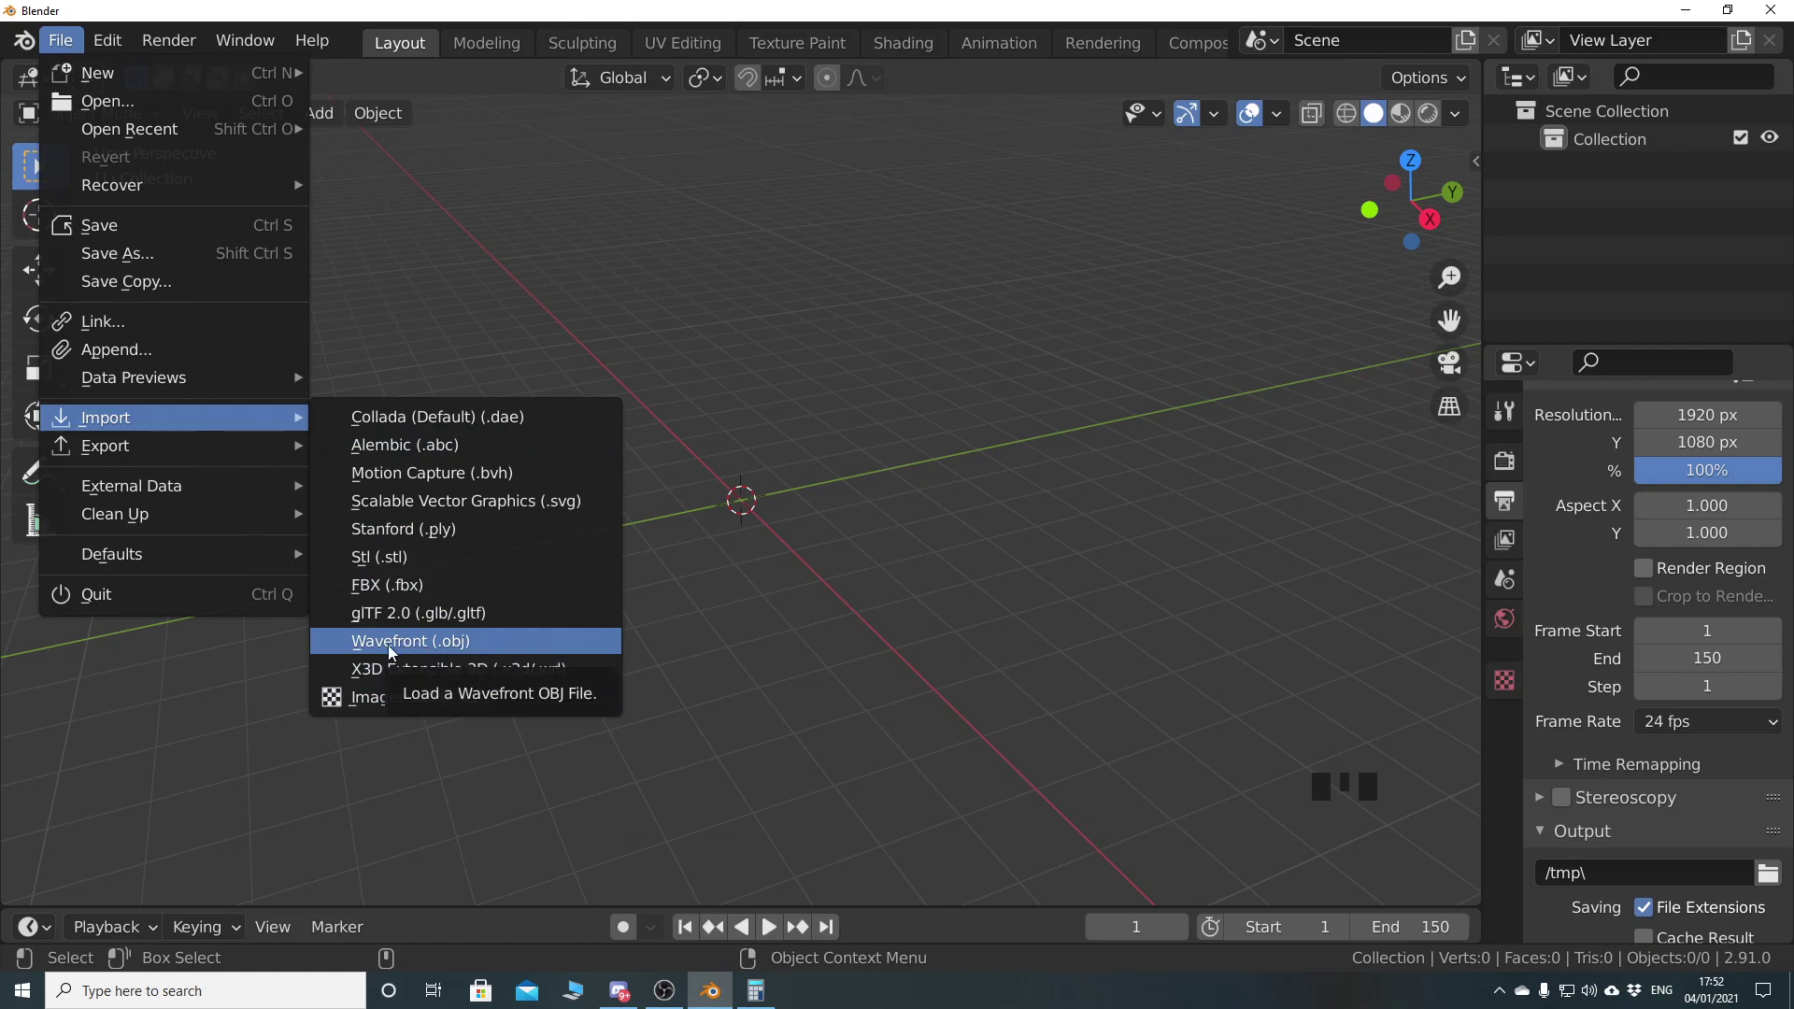
left_click(421, 643)
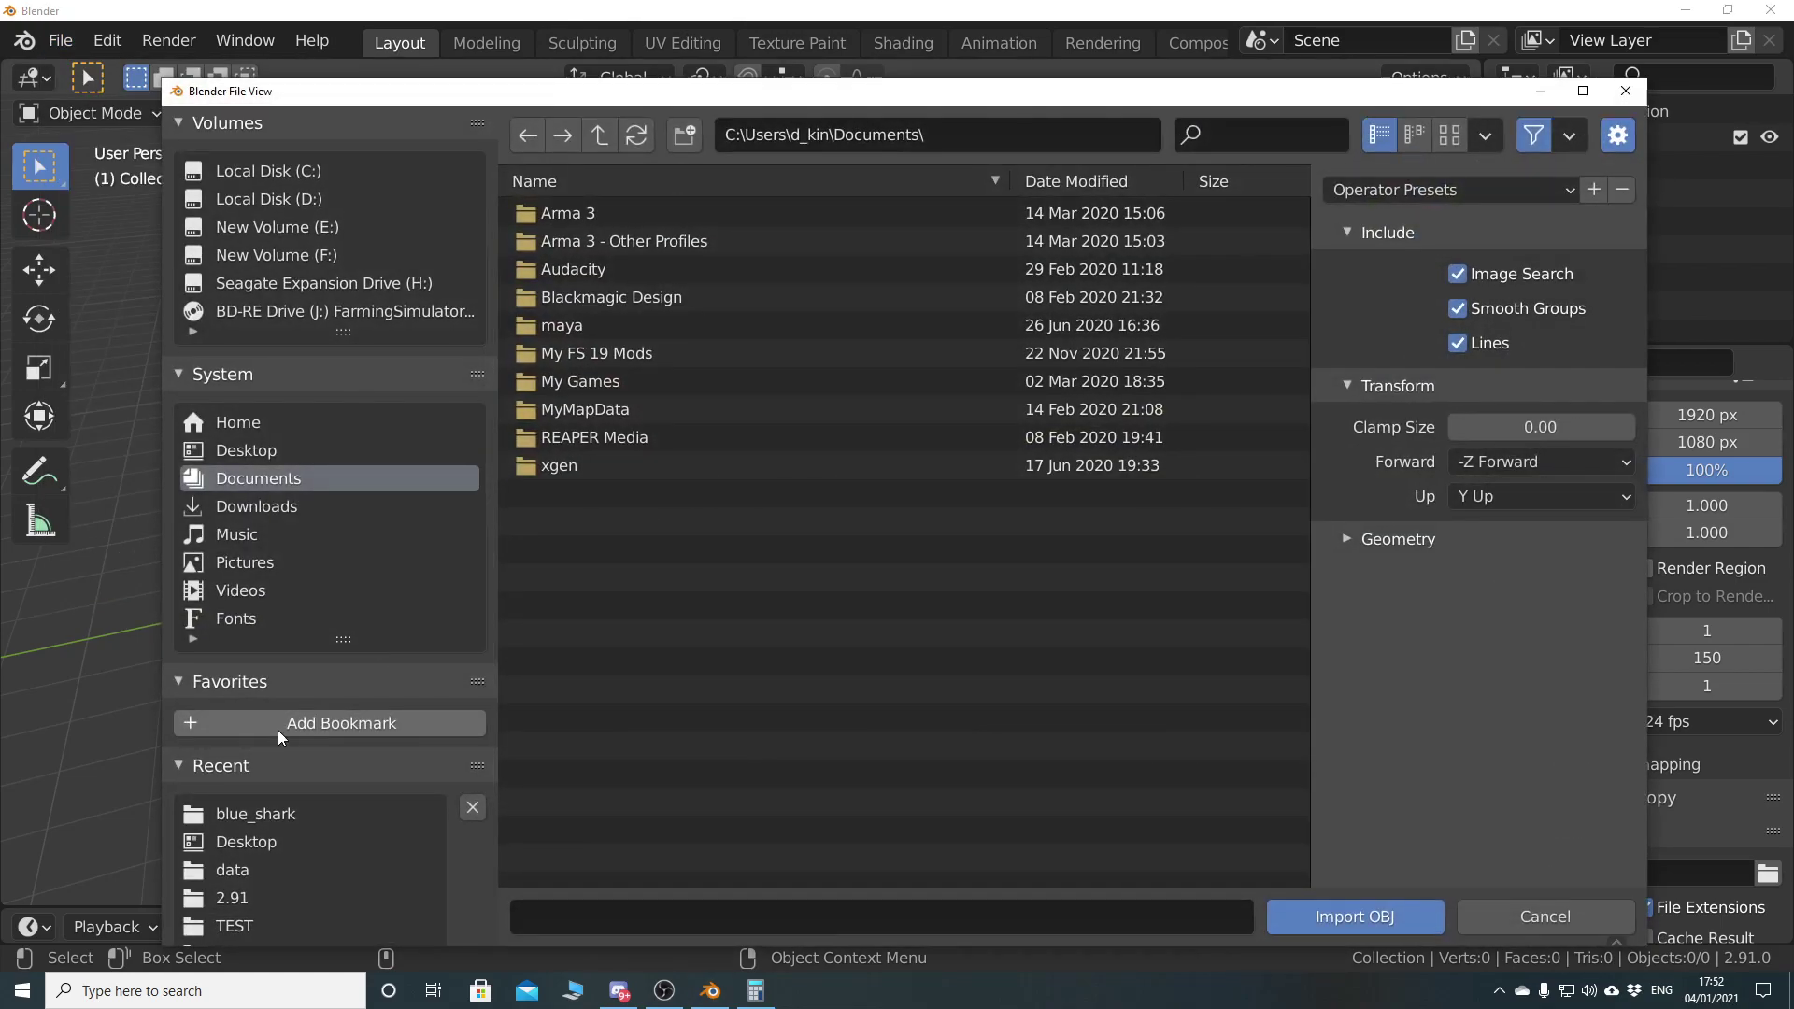
left_click(286, 817)
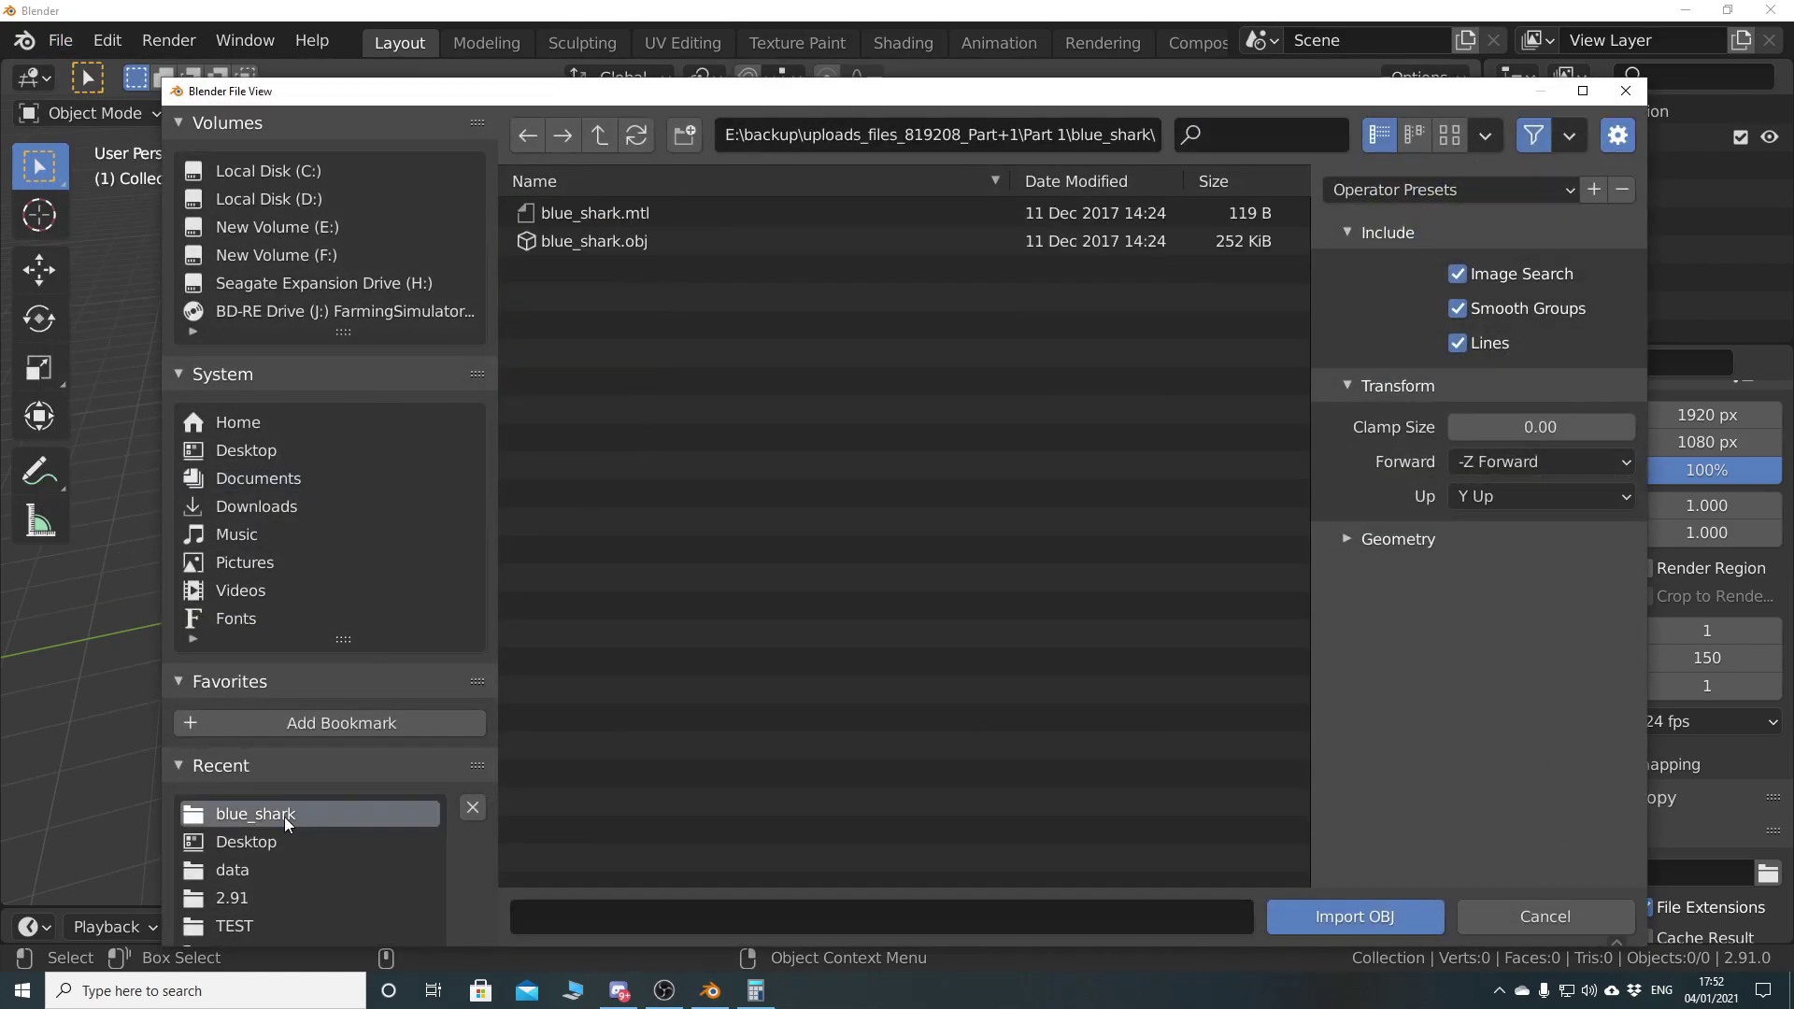
double_click(609, 244)
Set the viewport's clip end distance to 10000 m so the whole imported shark can be displayed
scroll(693, 448, "down", 20)
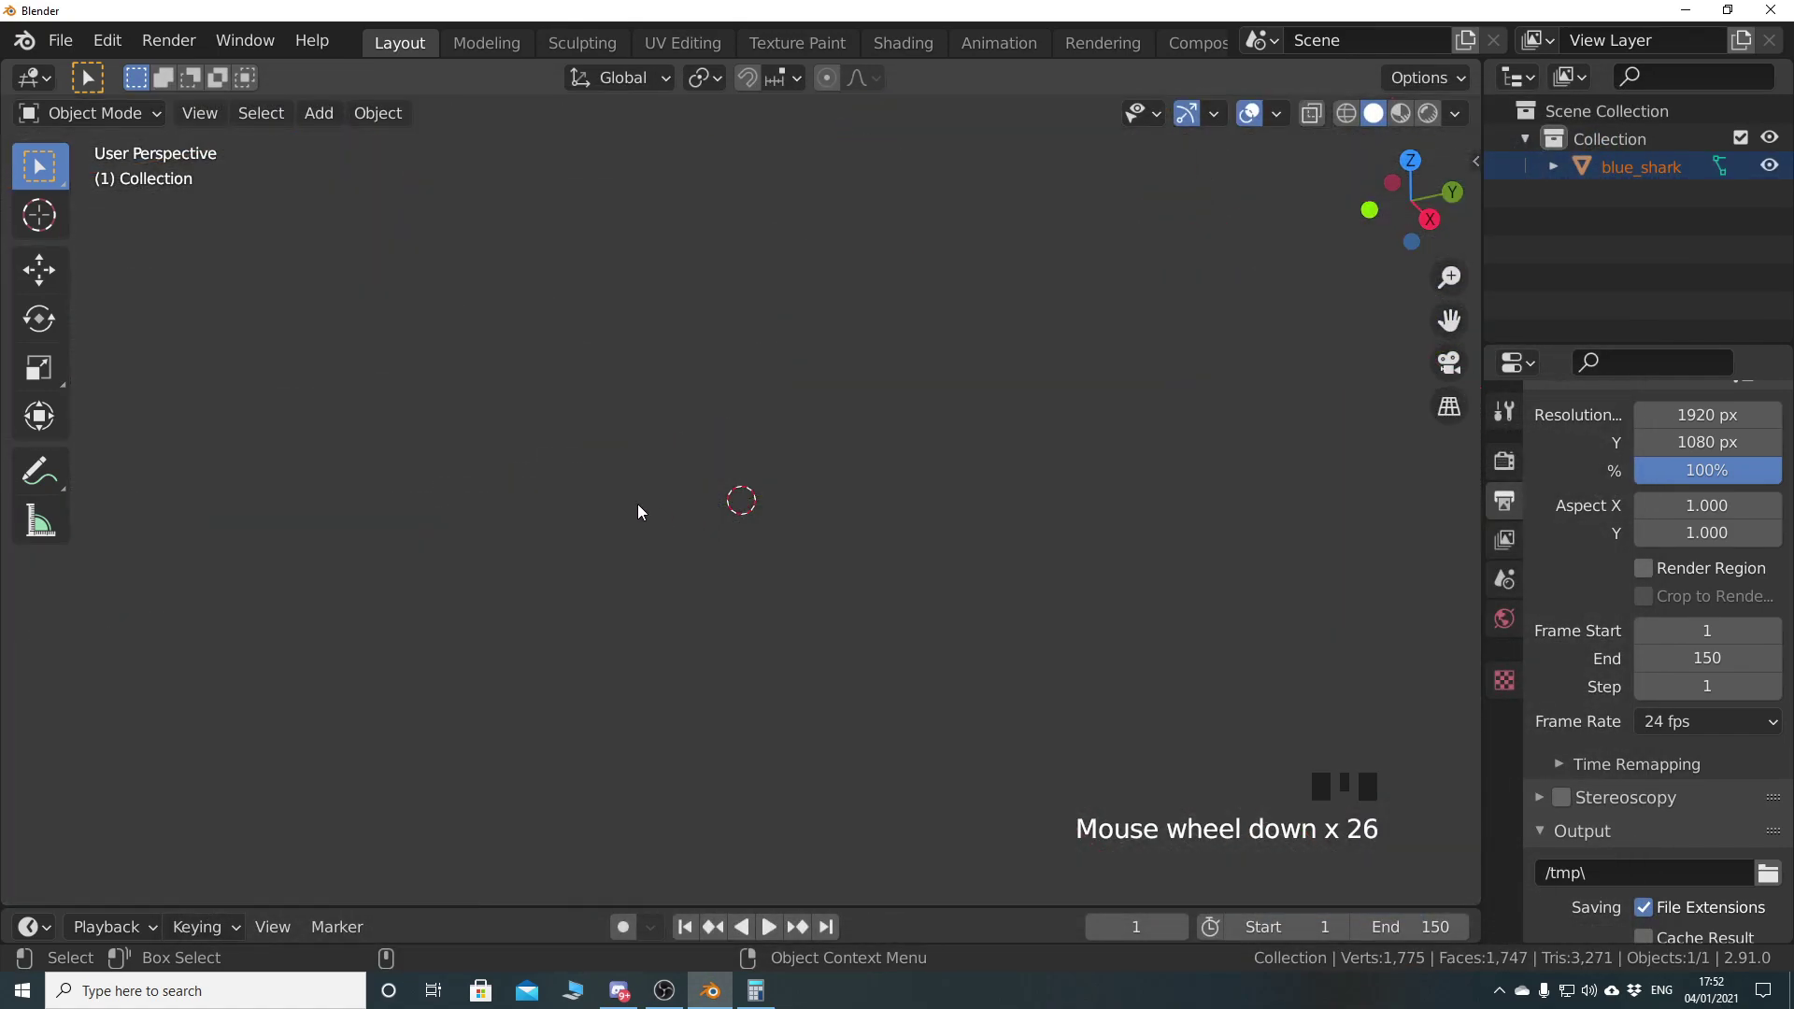
middle_click_drag(638, 506, 825, 505)
key("n")
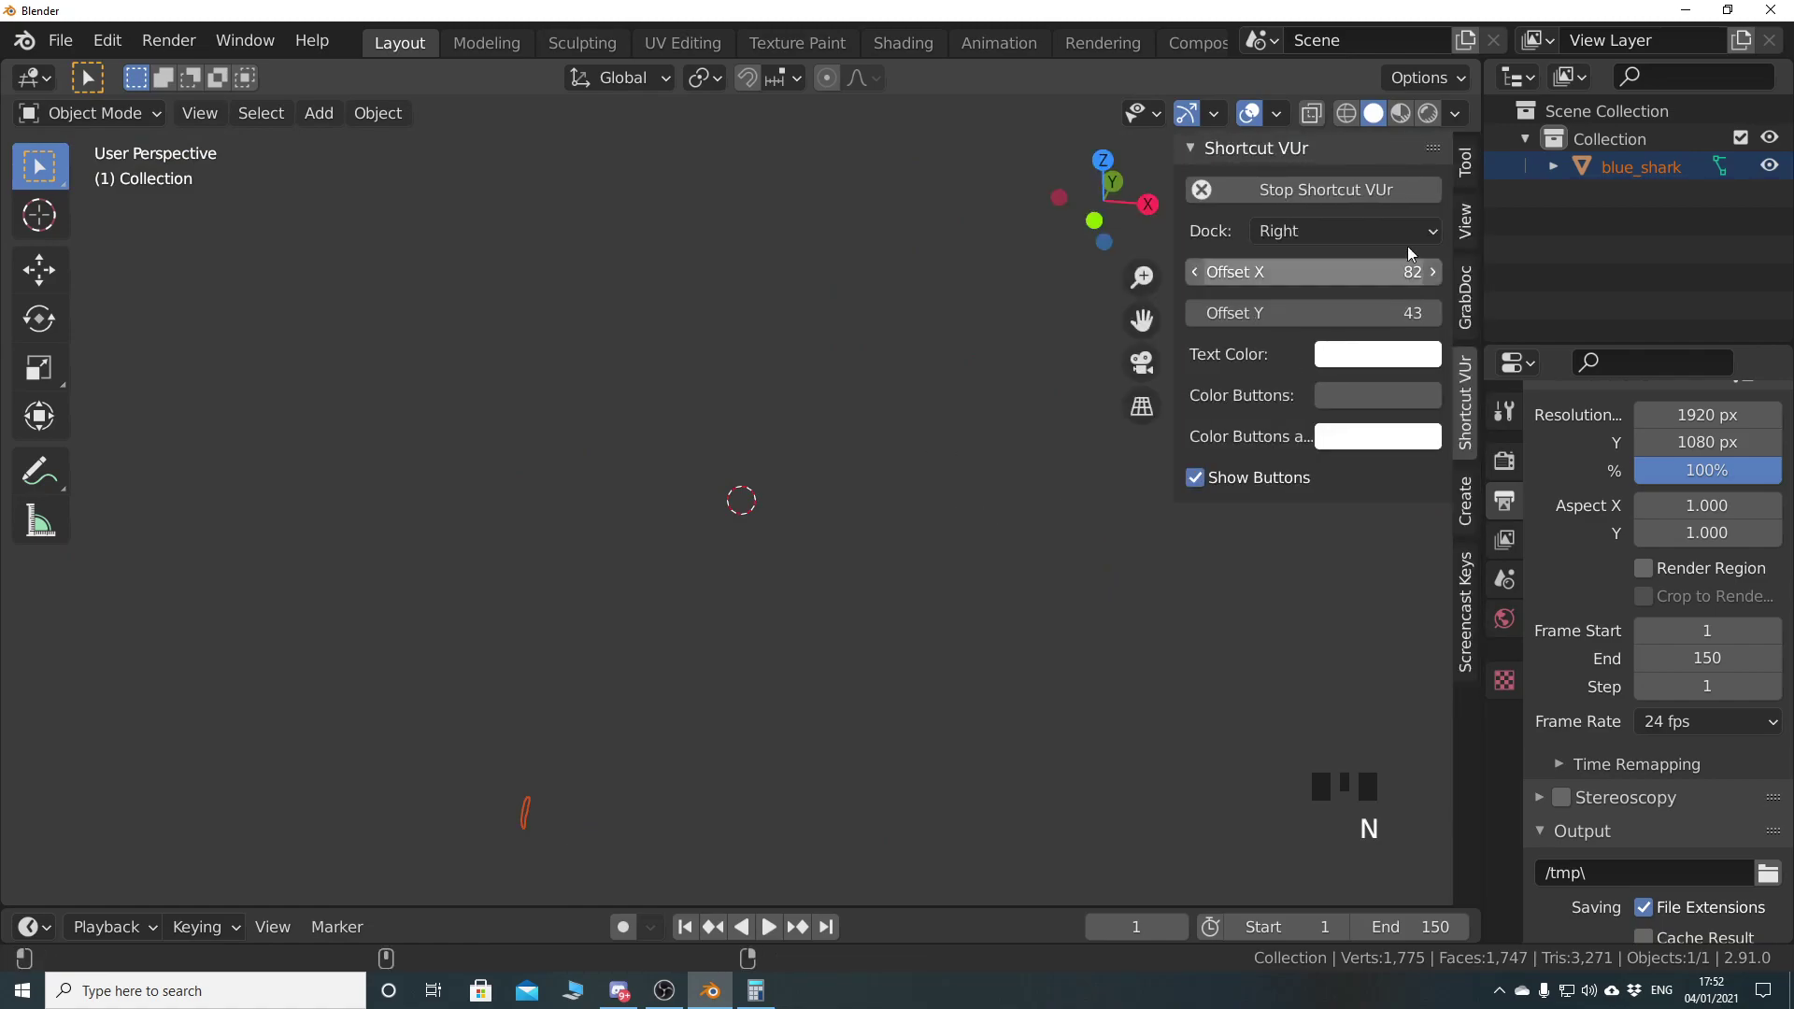
left_click(1465, 221)
left_click(1336, 248)
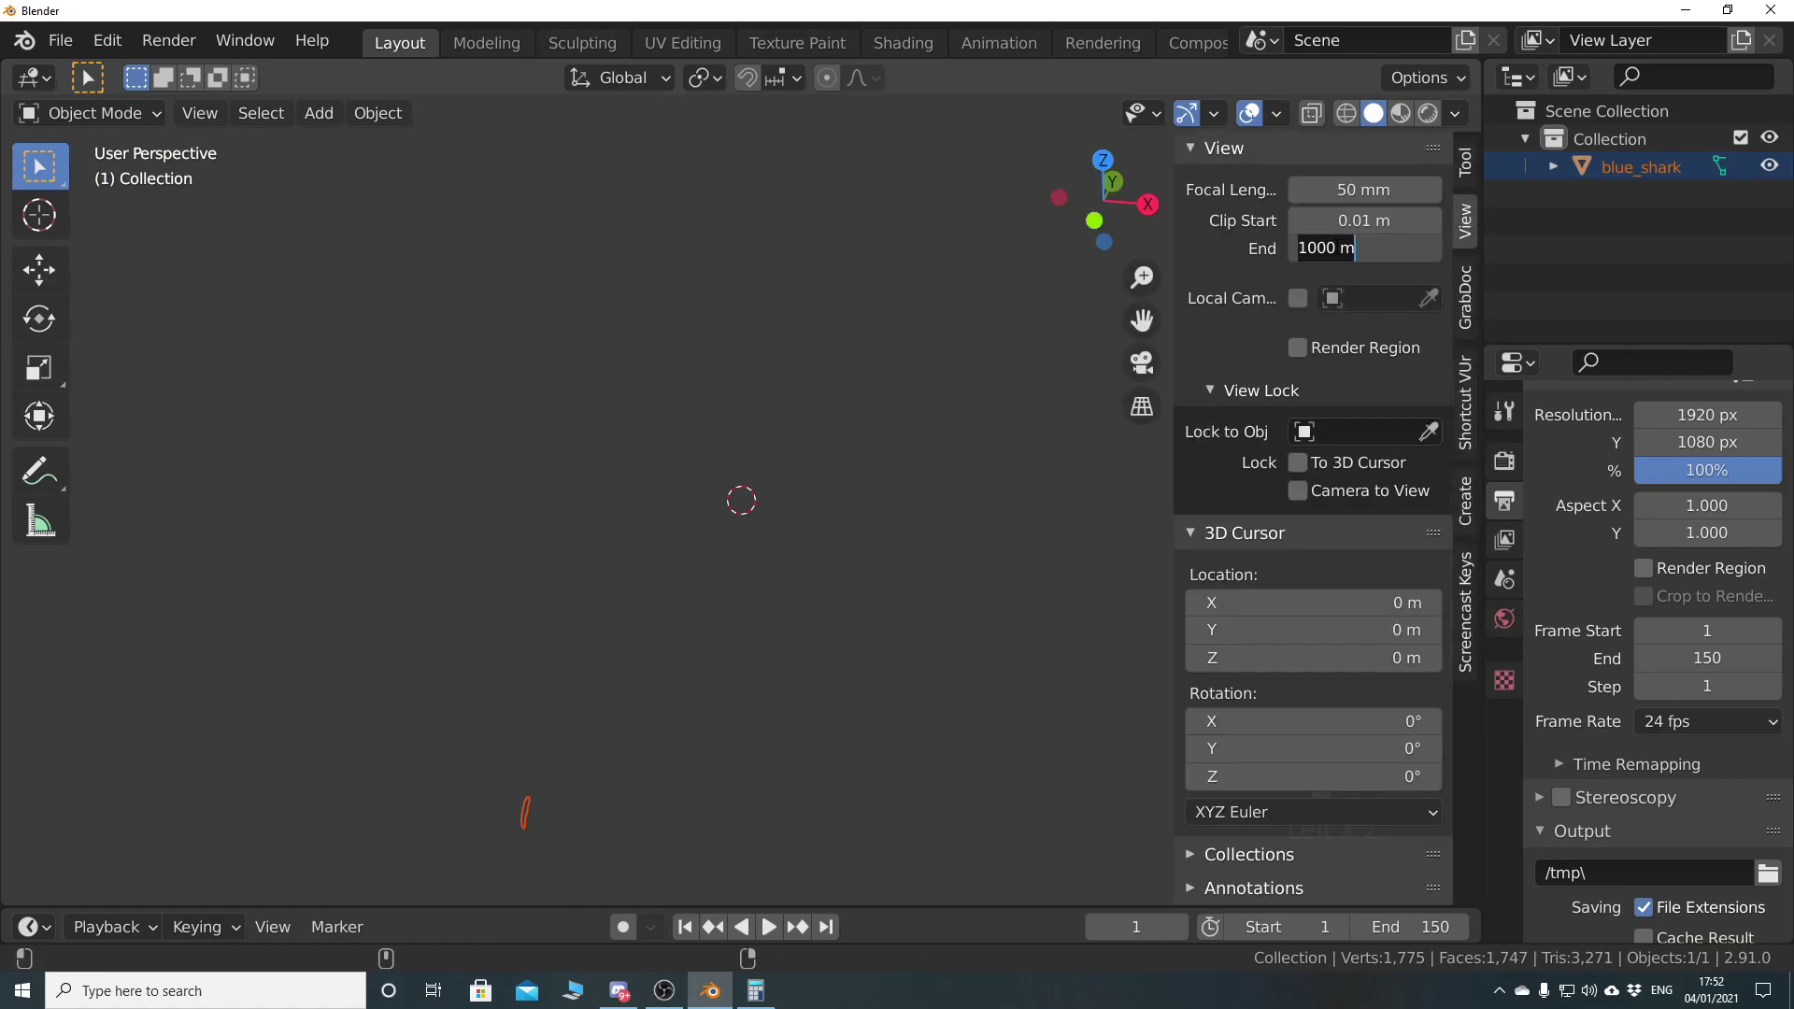
type("10000")
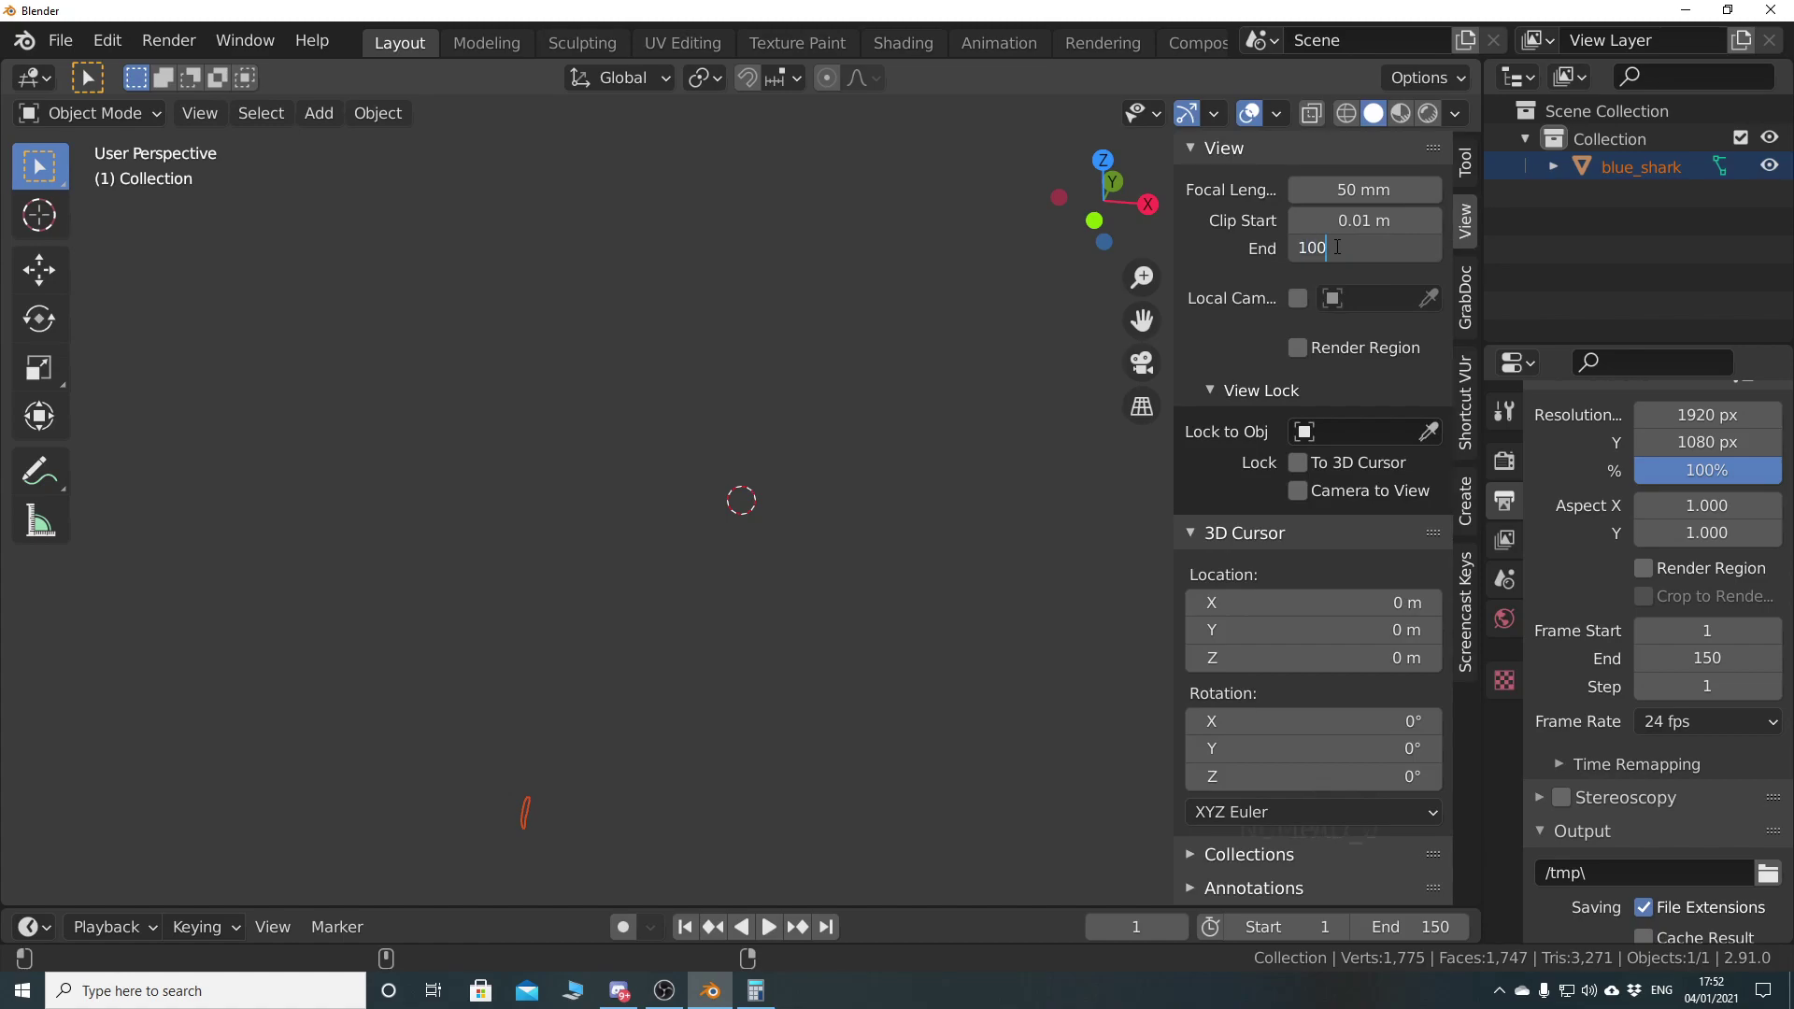
key("Return")
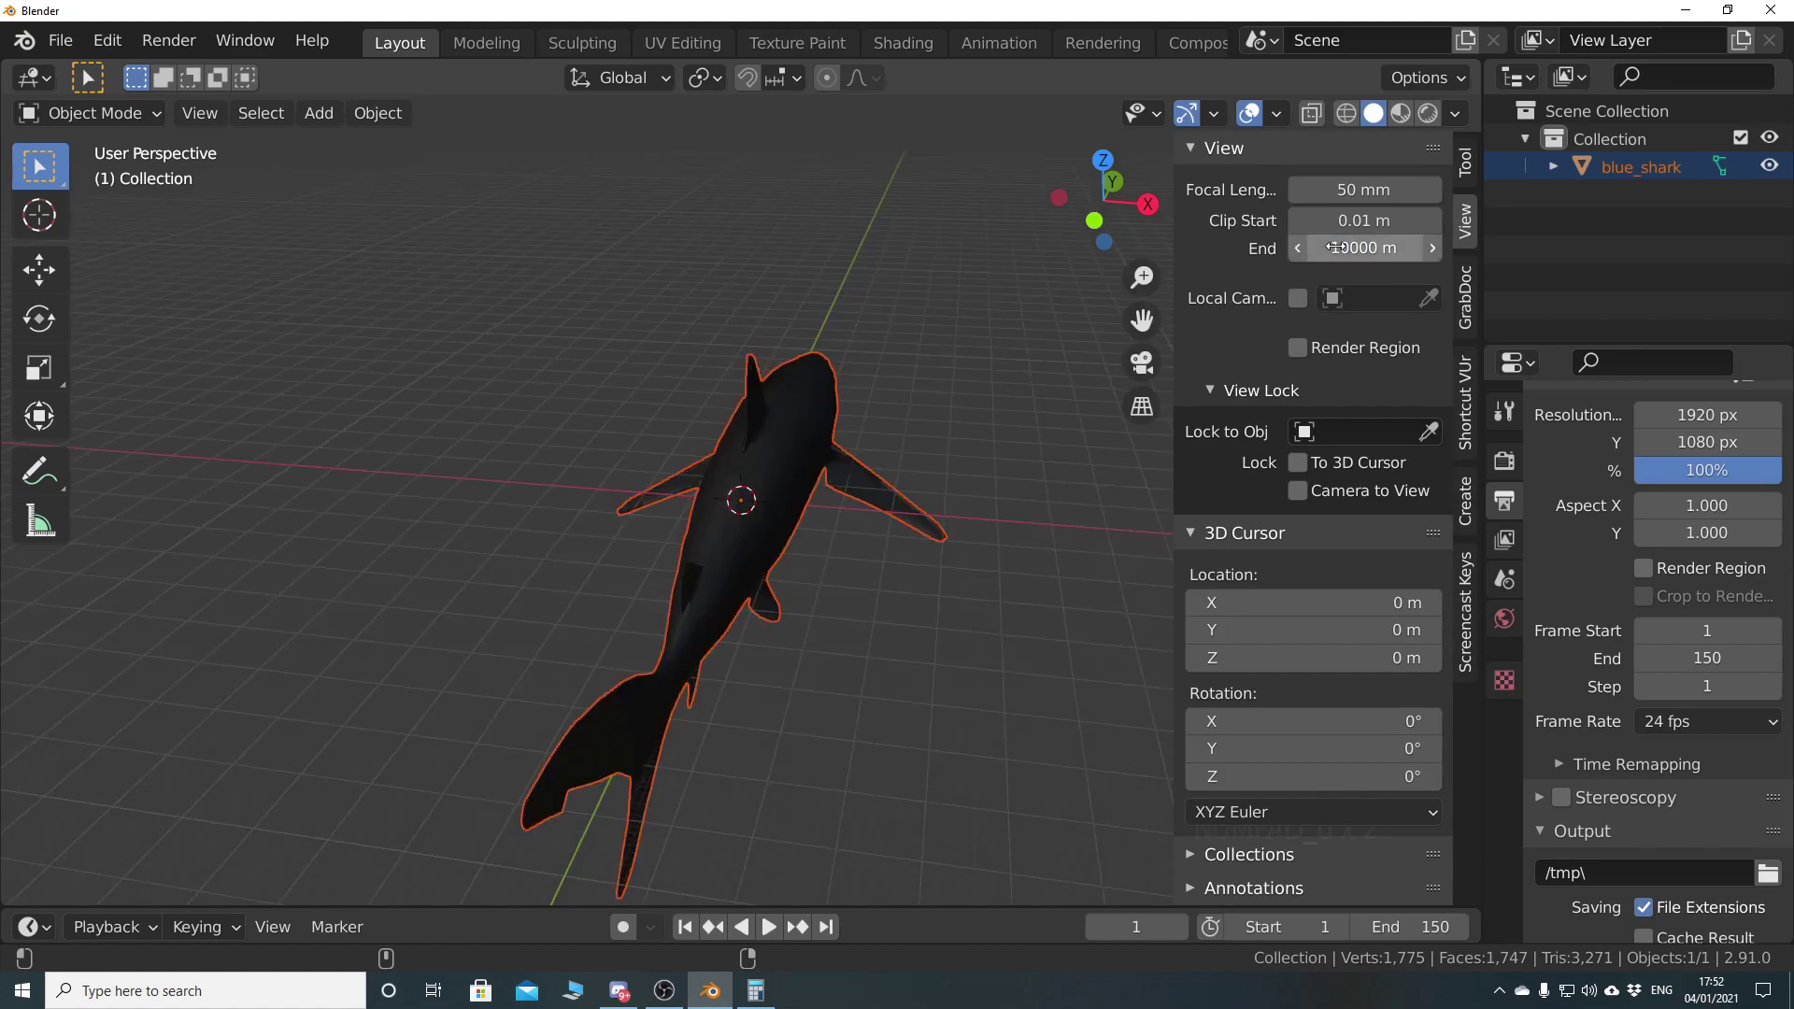
left_click(1464, 160)
key("n")
Select the shark and display its transform values and dimensions in right orthographic view
middle_click_drag(470, 569, 813, 614)
left_click(691, 591)
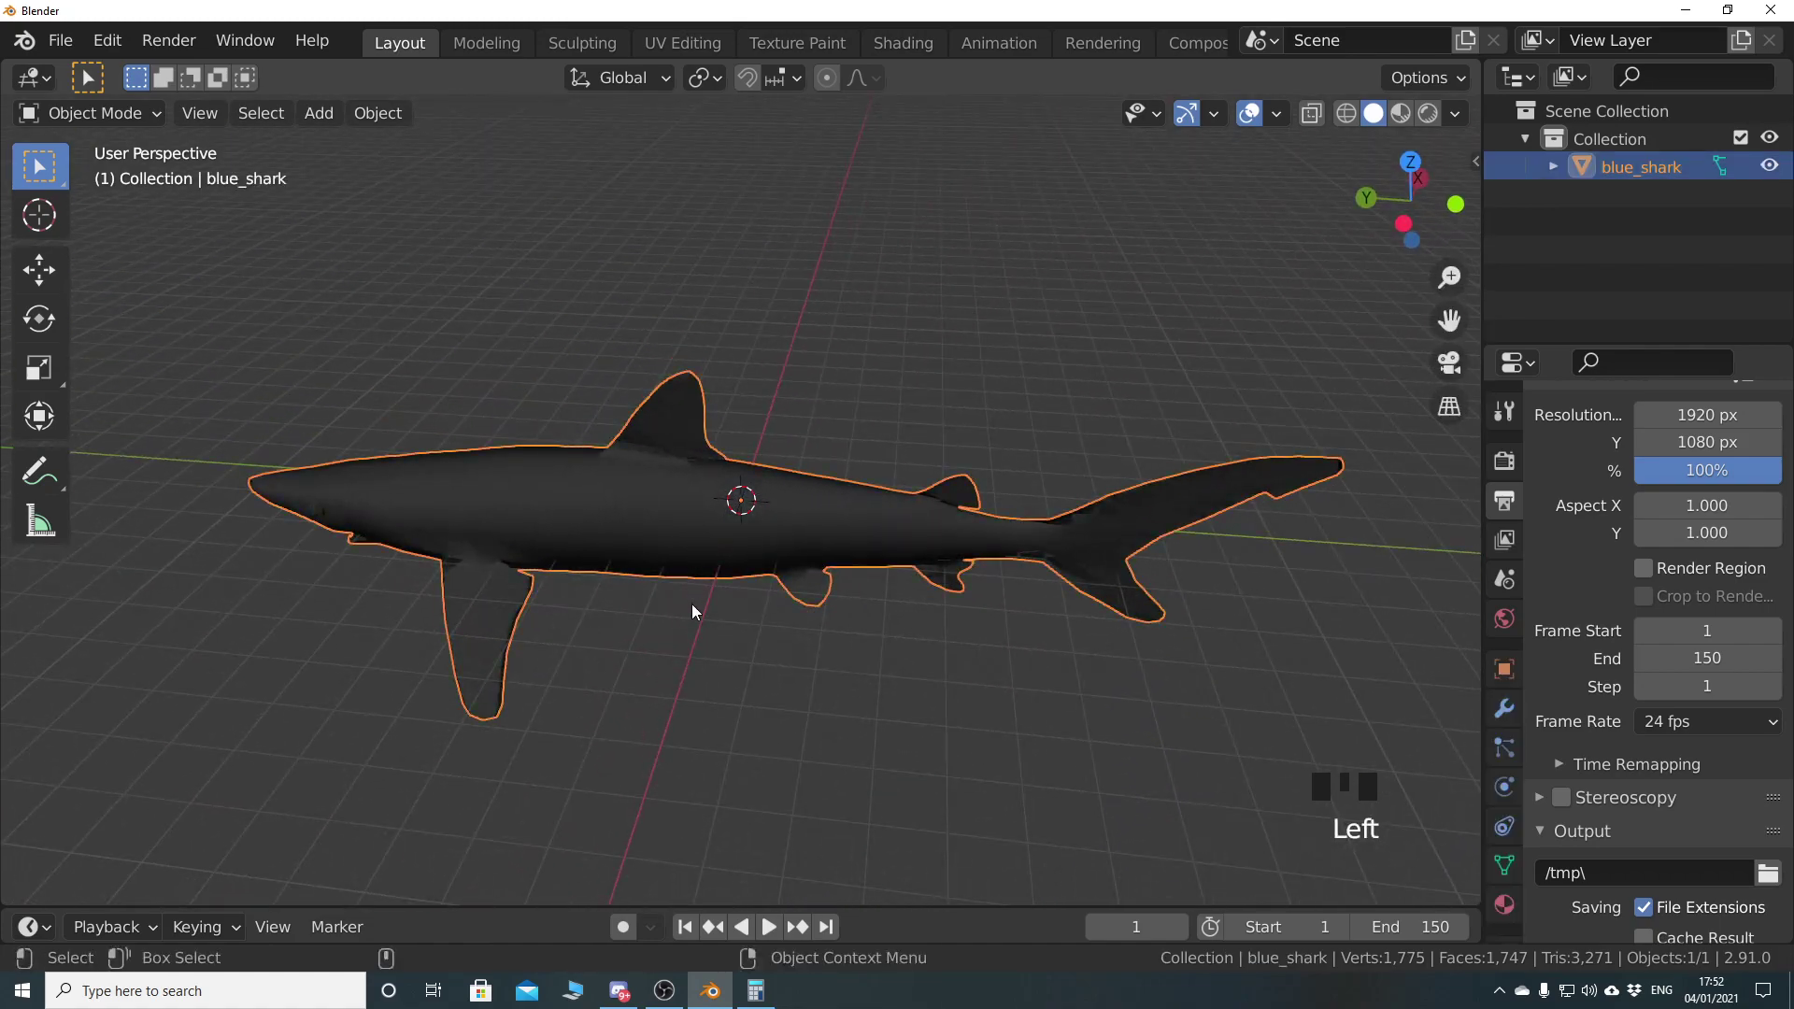
key("KP_3")
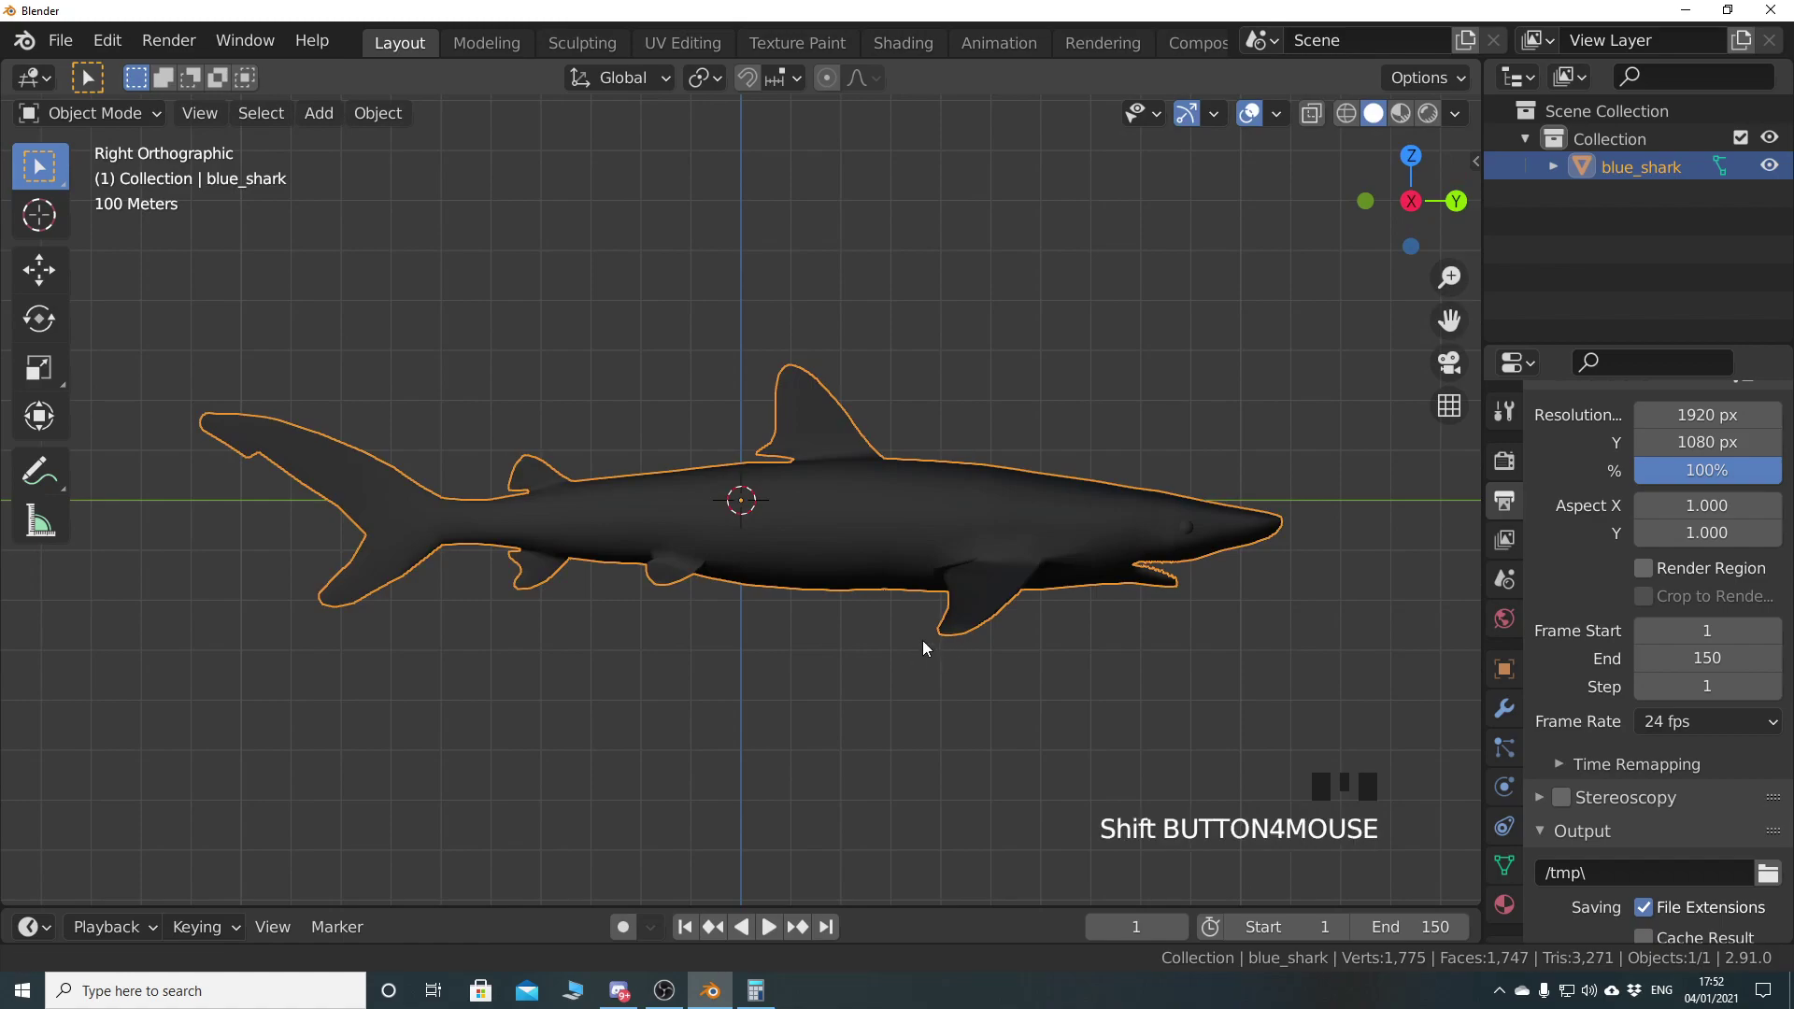
middle_click_drag(928, 646, 860, 598, "shift")
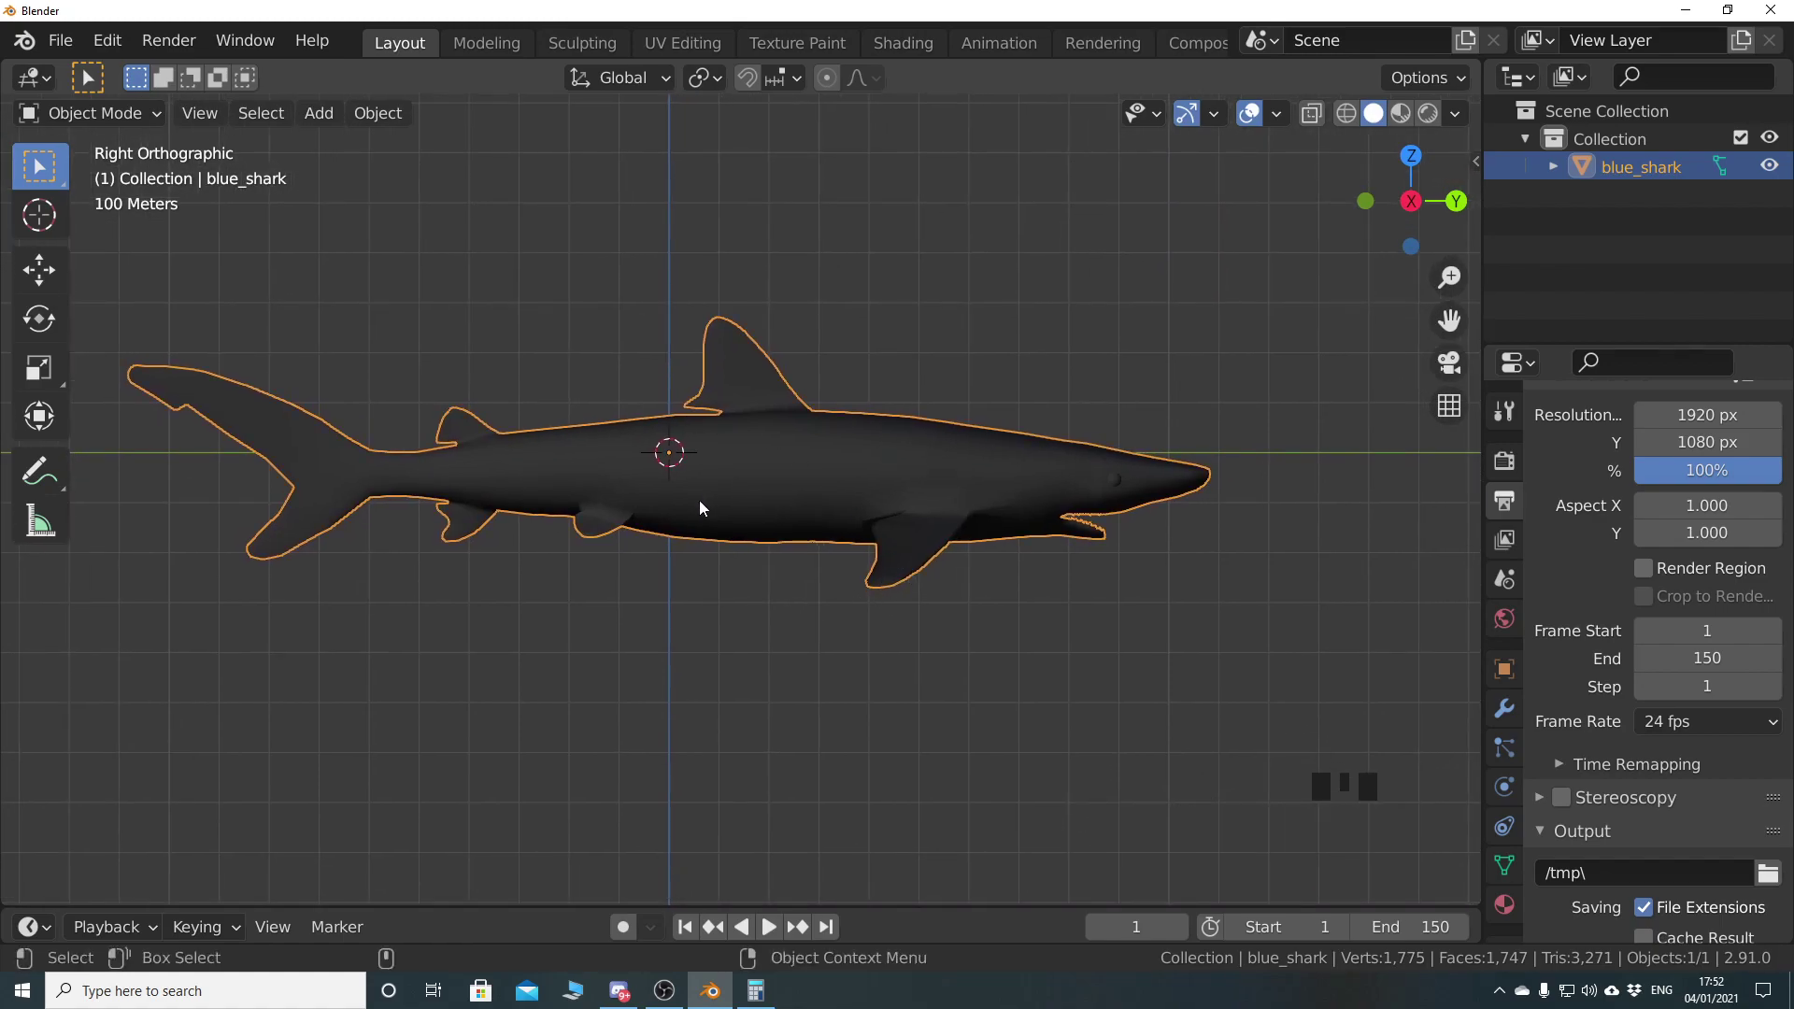
key("n")
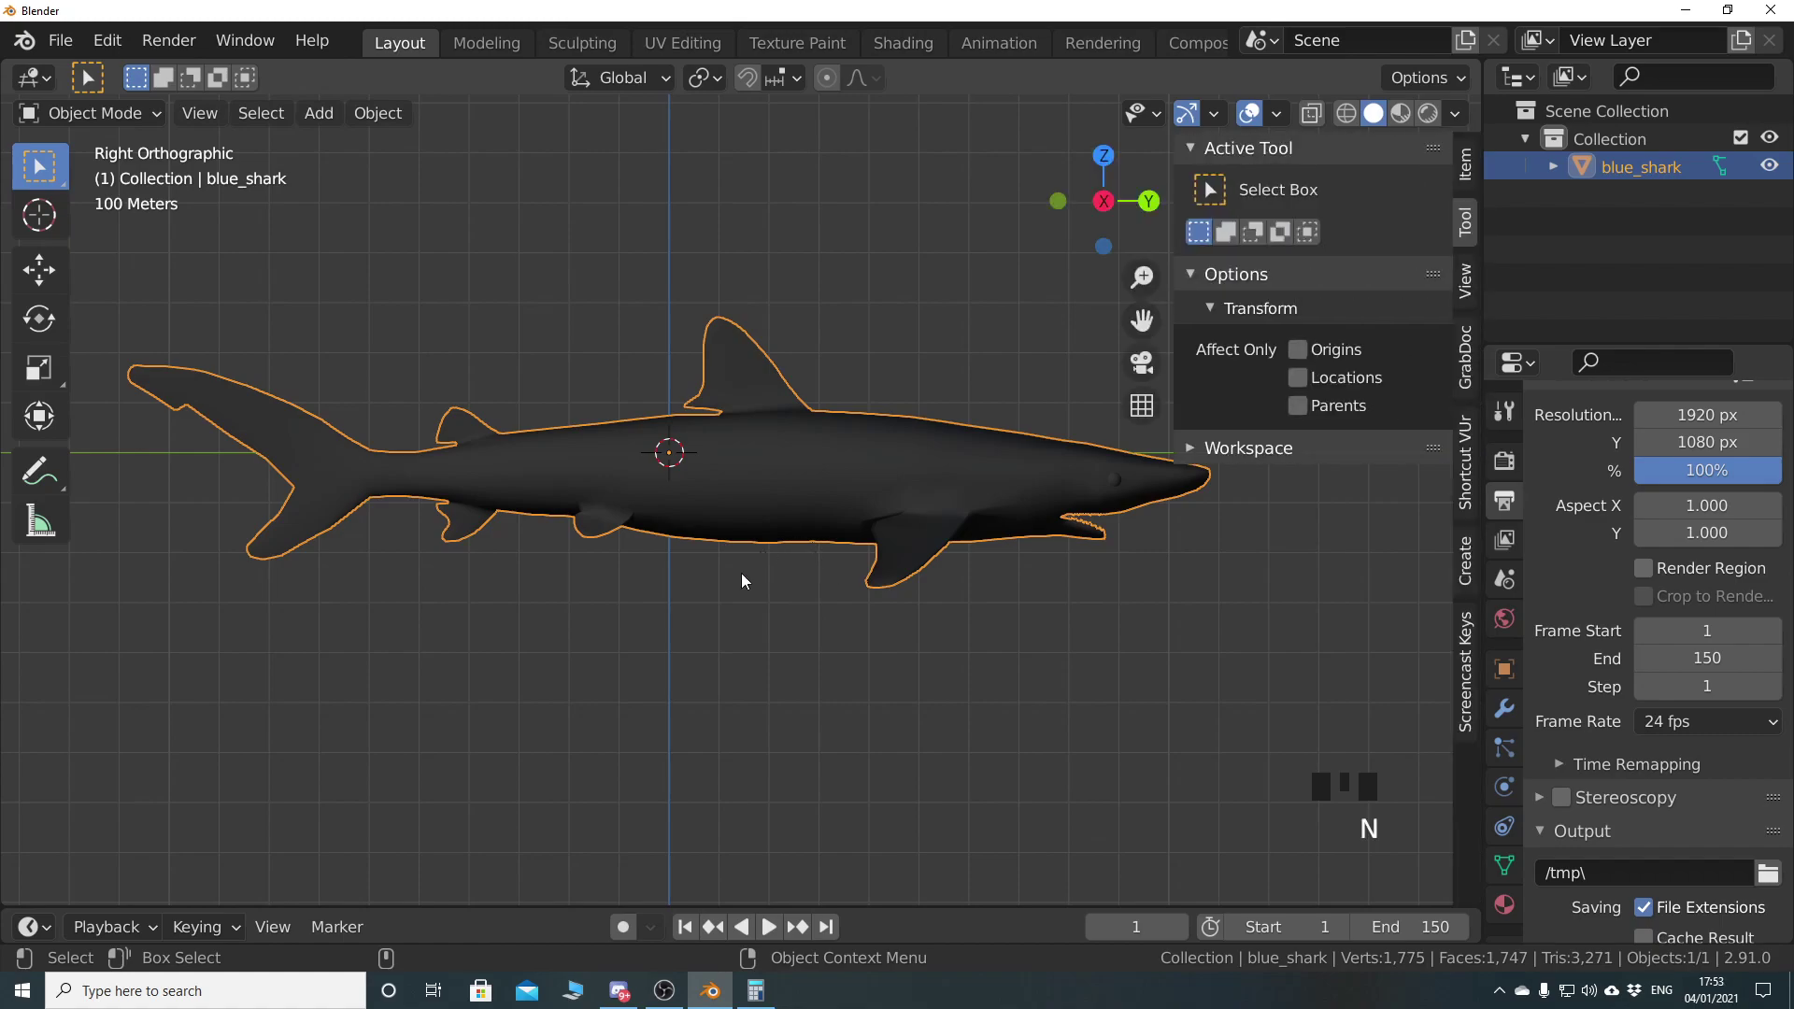
scroll(776, 572, "down", 2)
middle_click_drag(781, 570, 743, 562, "shift")
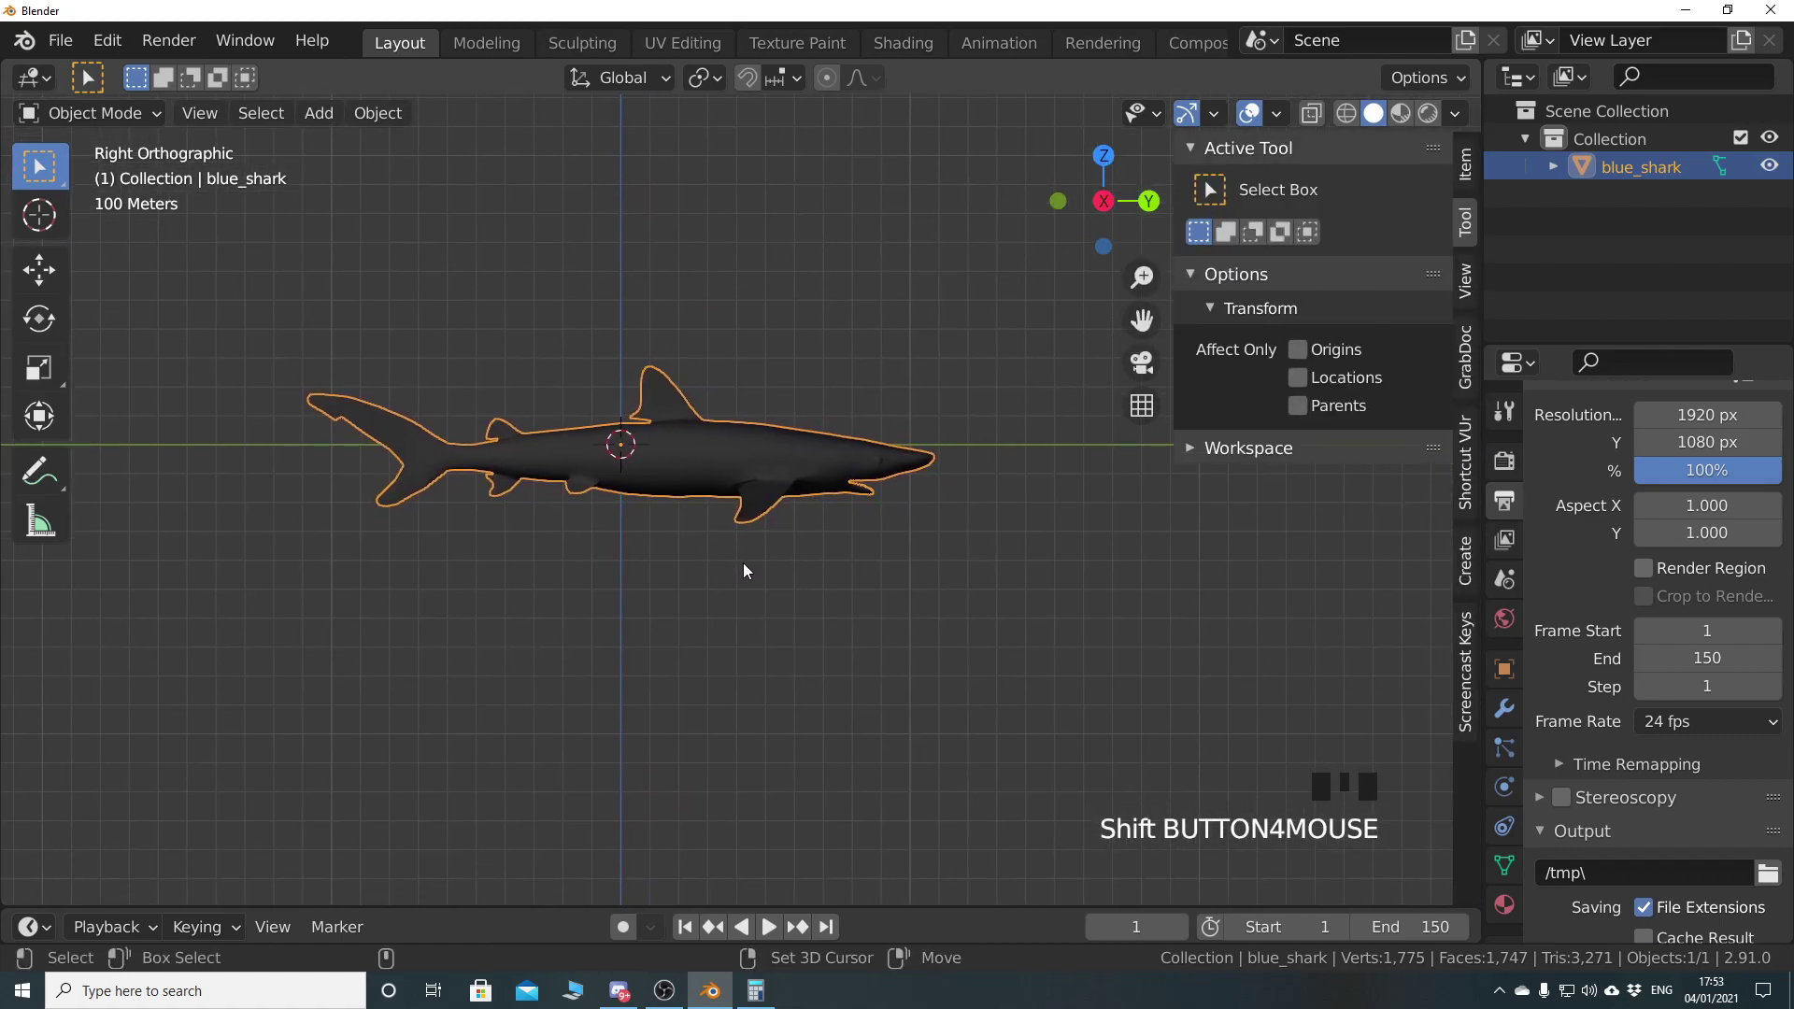
left_click(1465, 166)
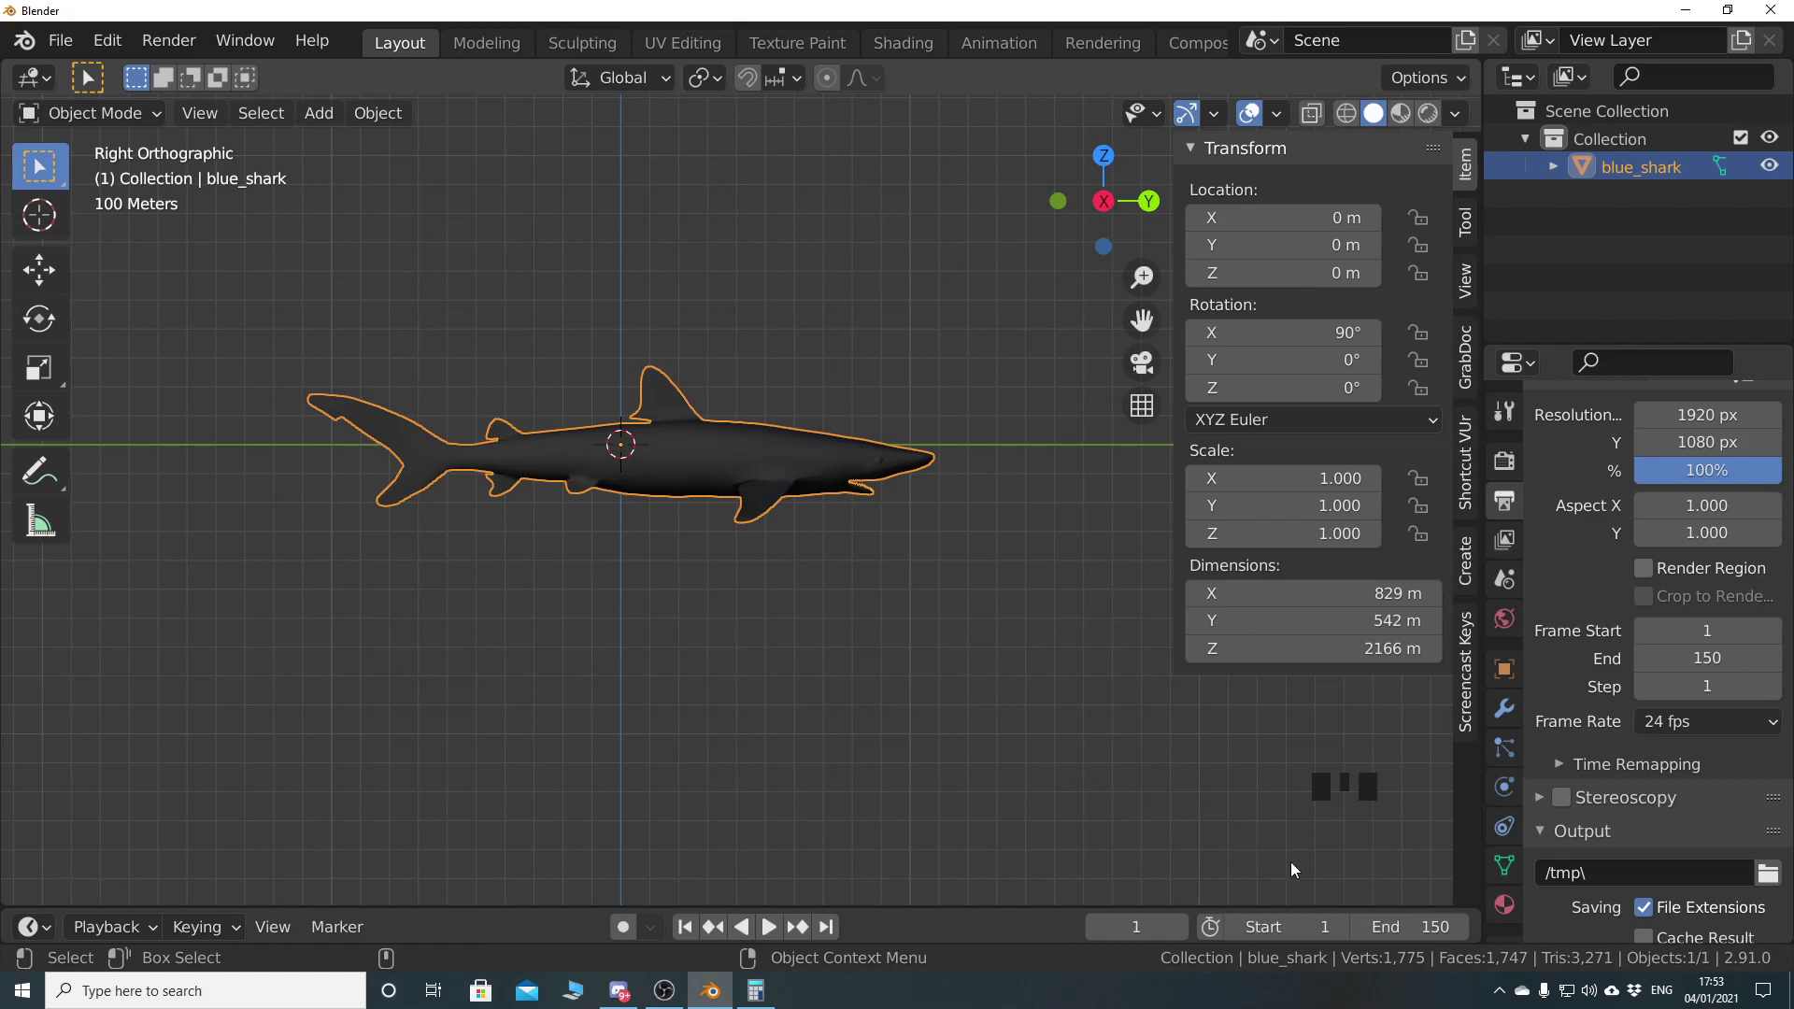
Scale the shark down uniformly in several passes to a length of about 15 m, at a scale of about 0.007
key("s")
left_click(721, 508)
key("s")
left_click(721, 521)
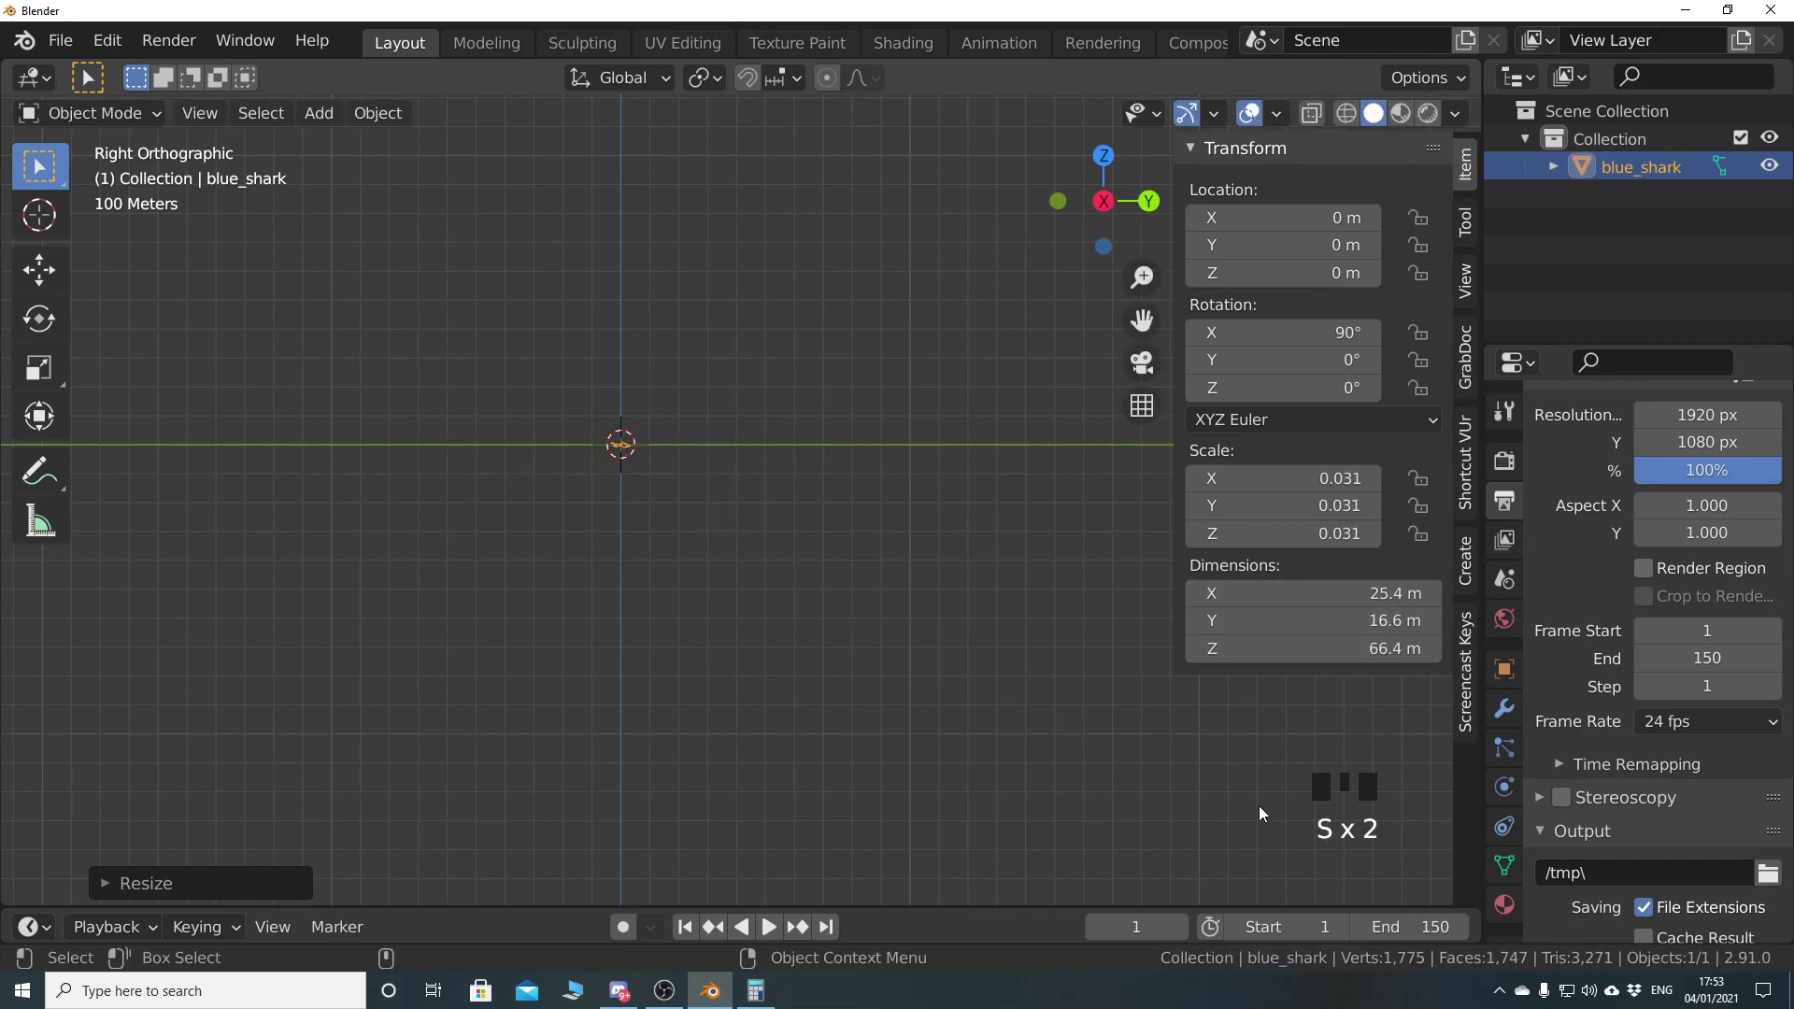
key("s")
left_click(942, 626)
key("s")
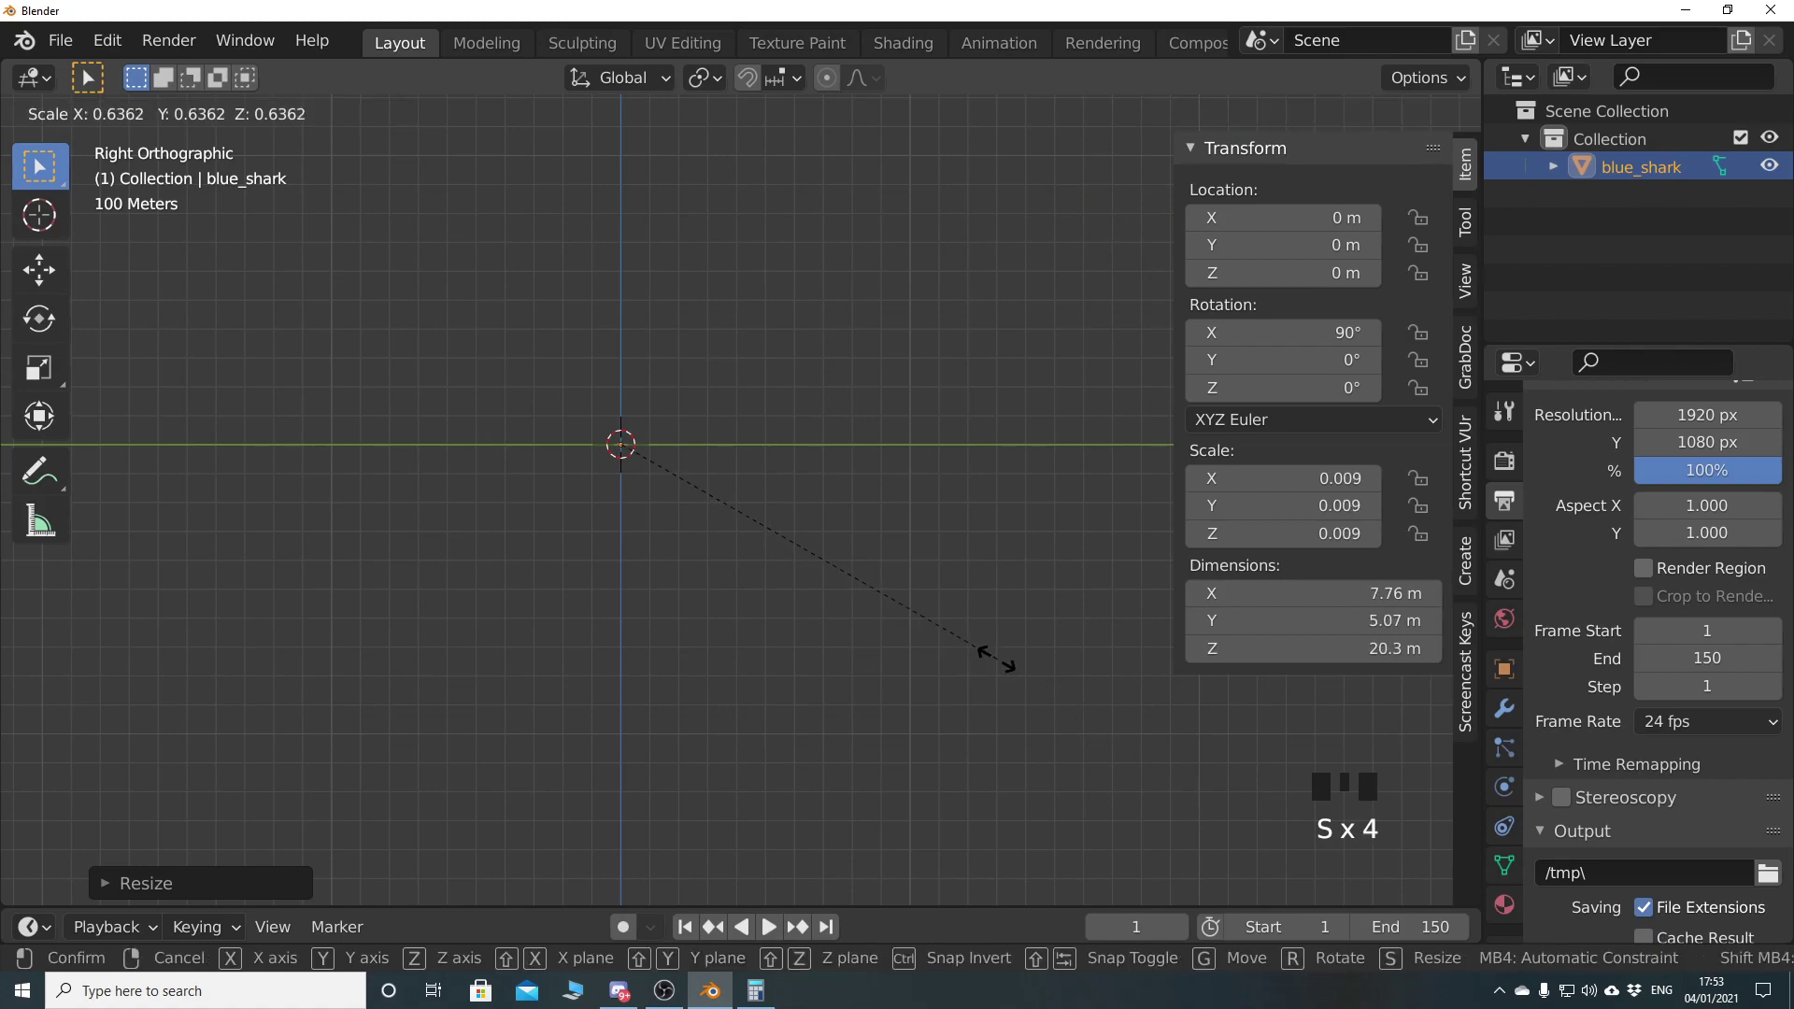
left_click(910, 626)
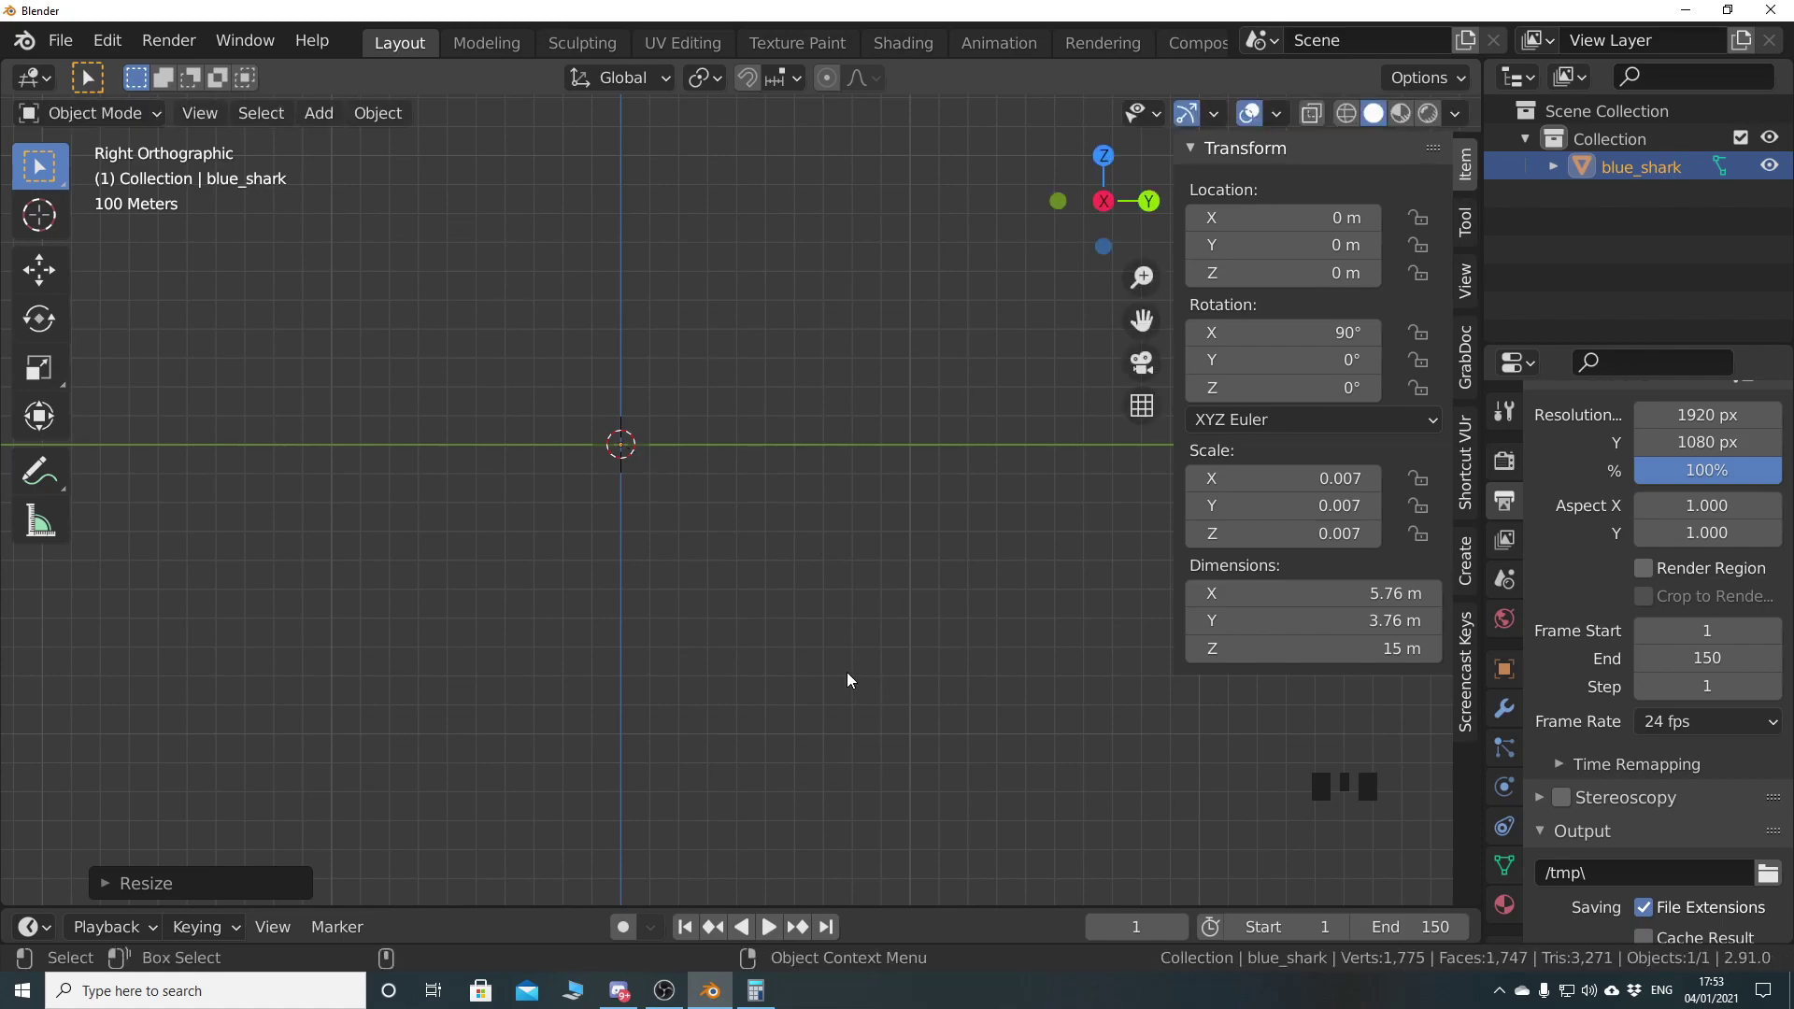
Rotate the shark 180° about the global Z axis so it faces the opposite direction
key("KP_Decimal")
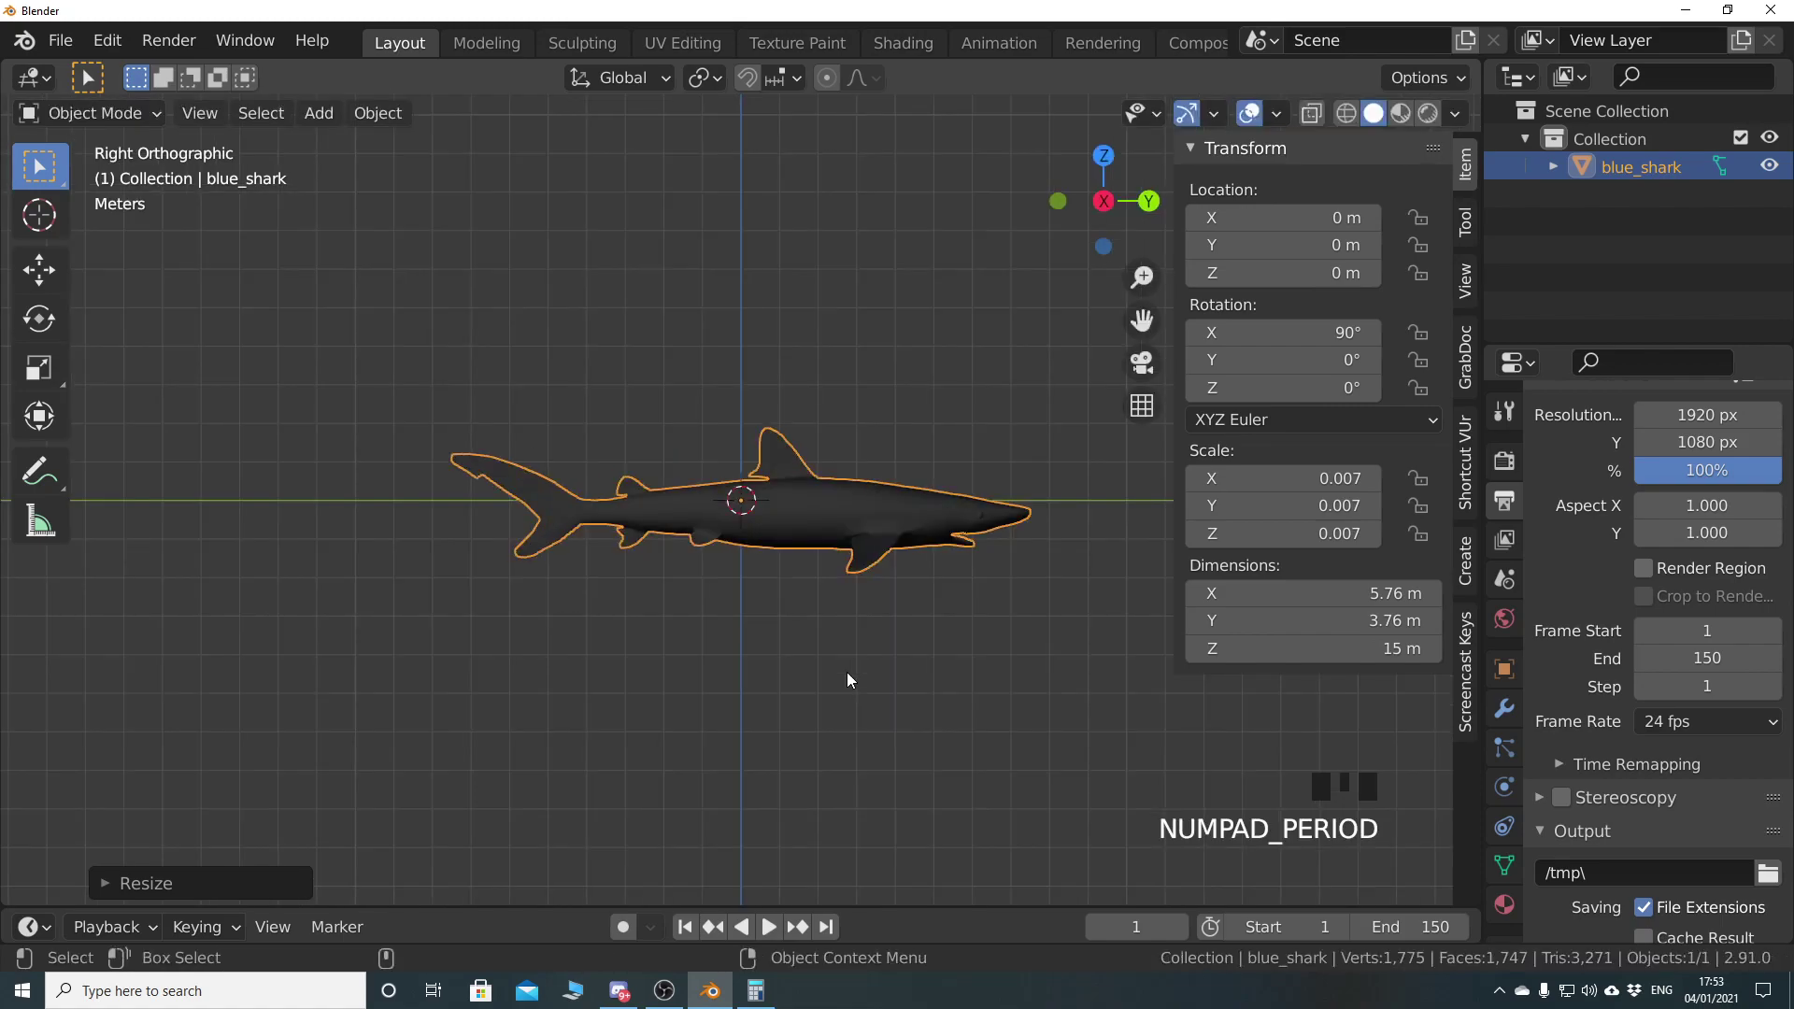
middle_click_drag(856, 666, 727, 621, "shift")
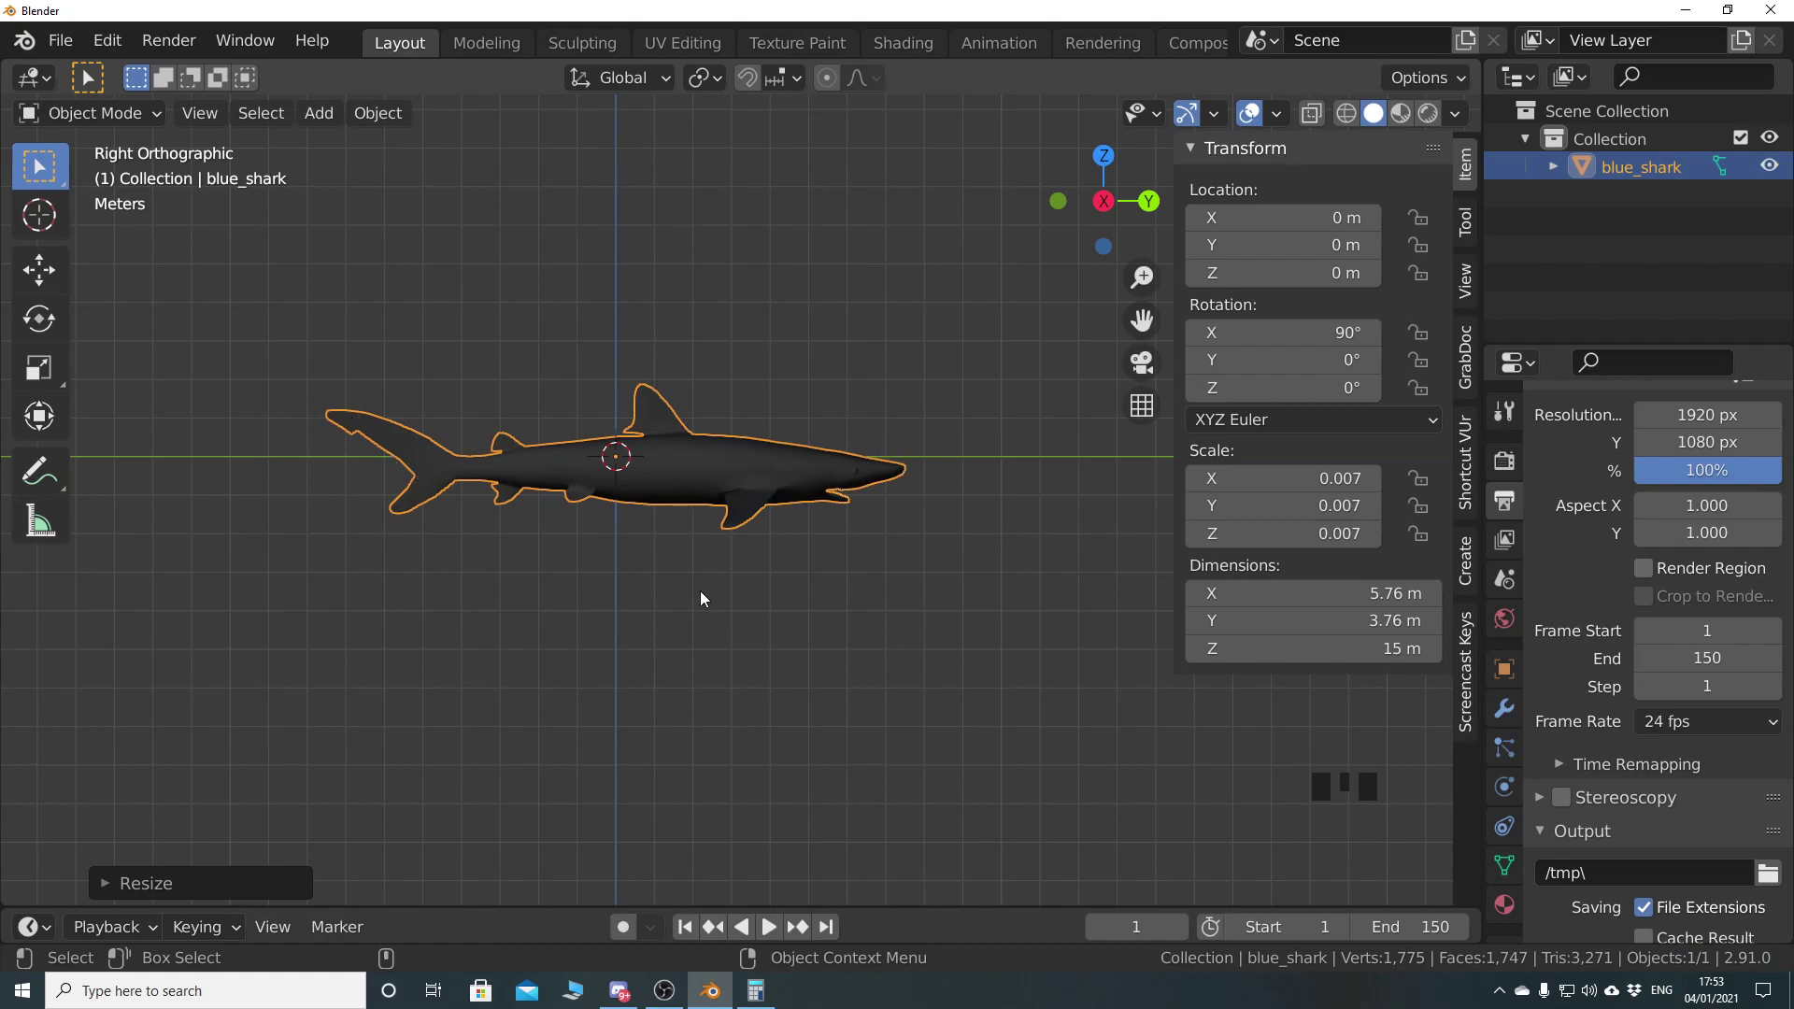
key("r")
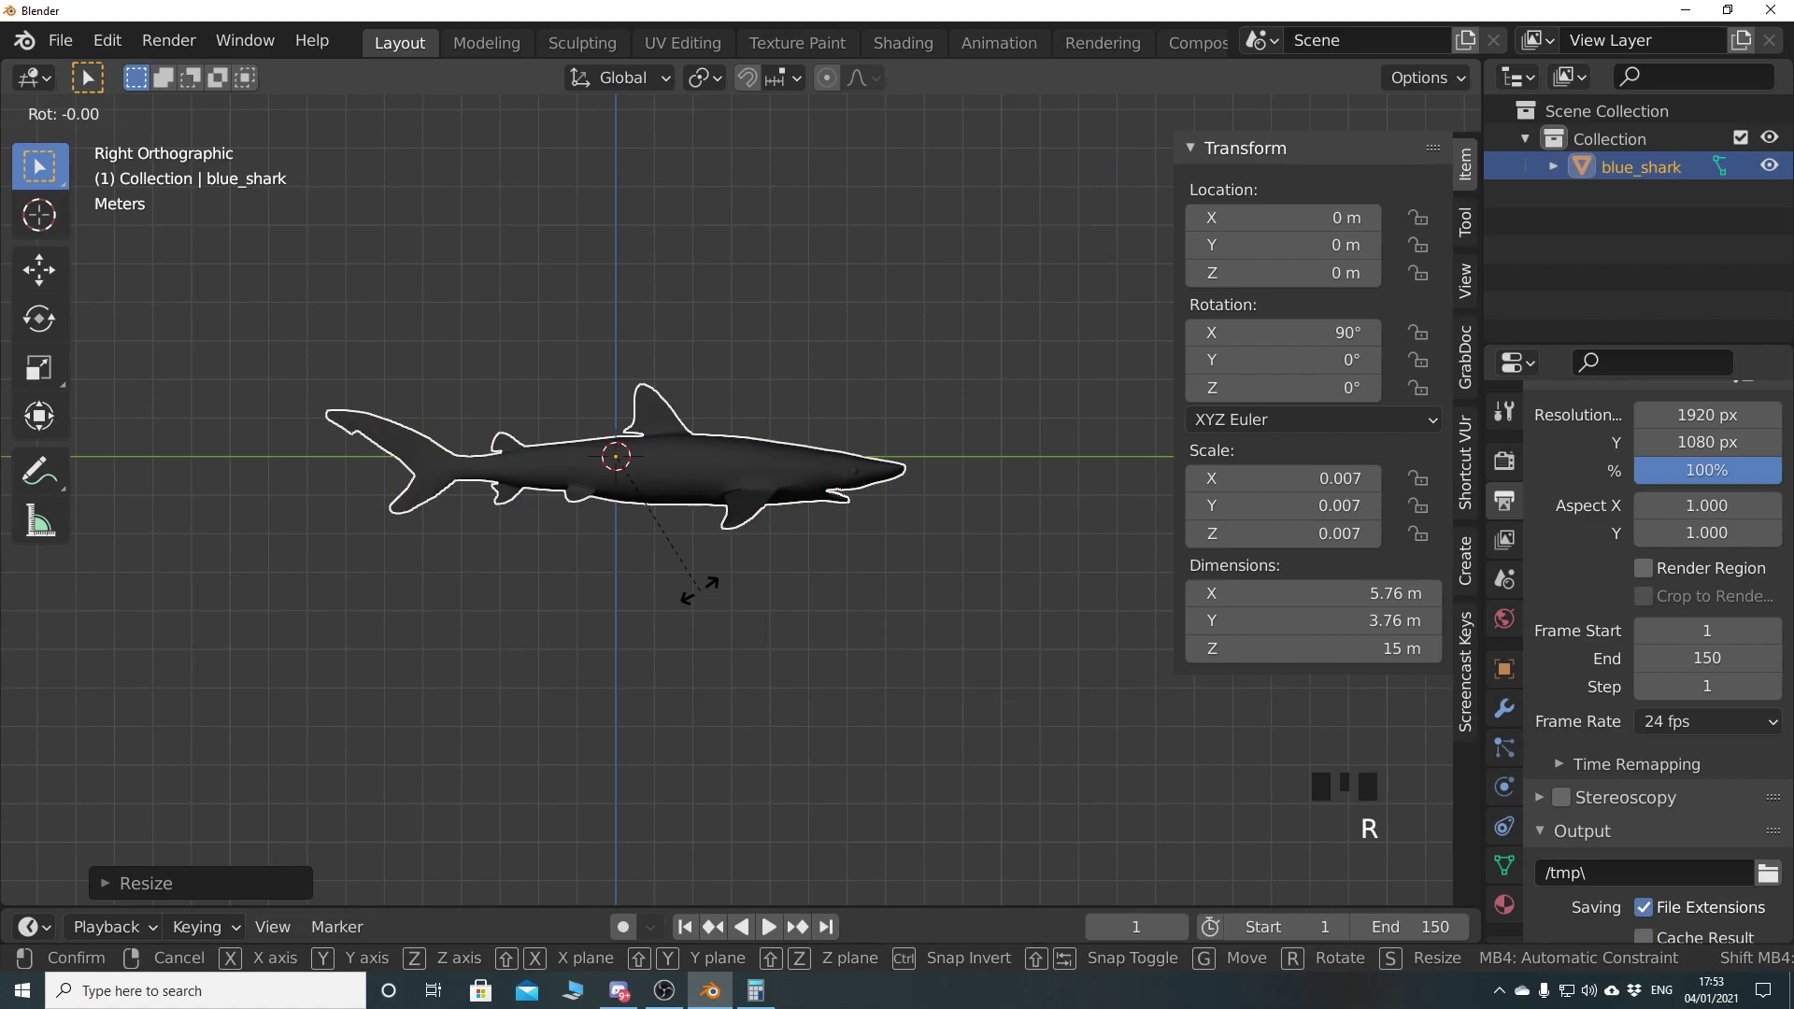
type("z")
type("180")
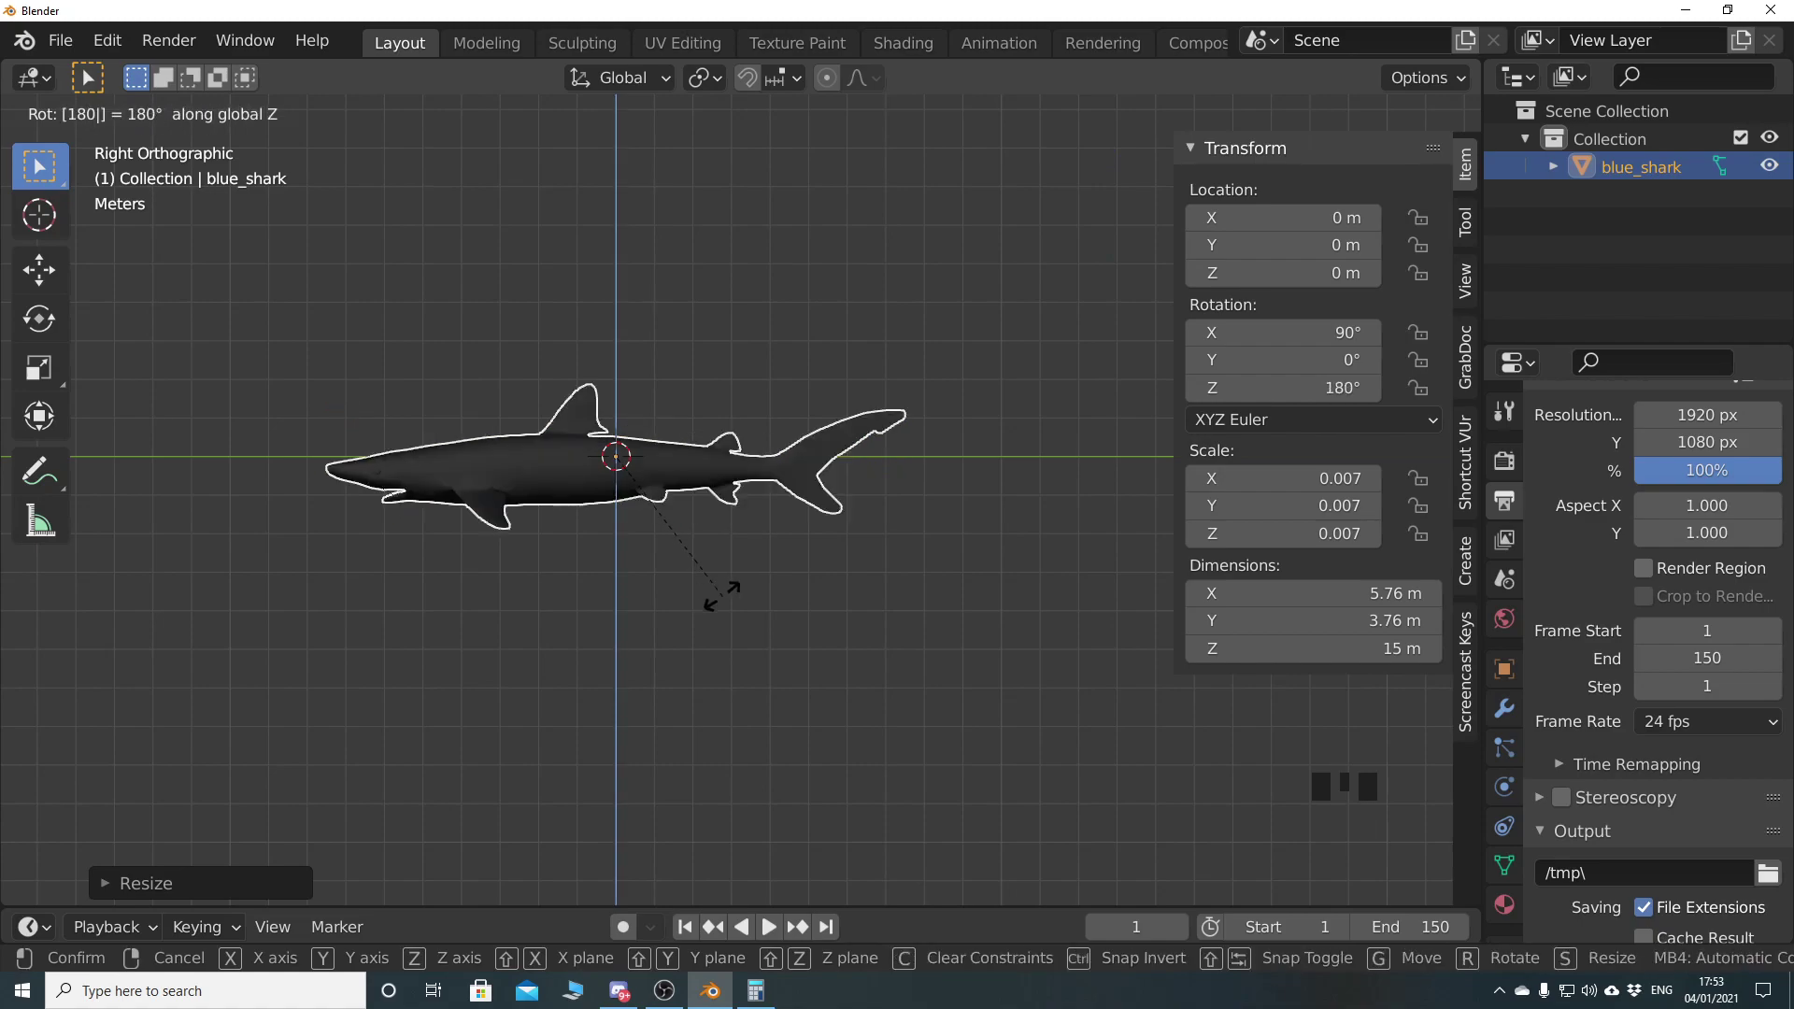
key("Return")
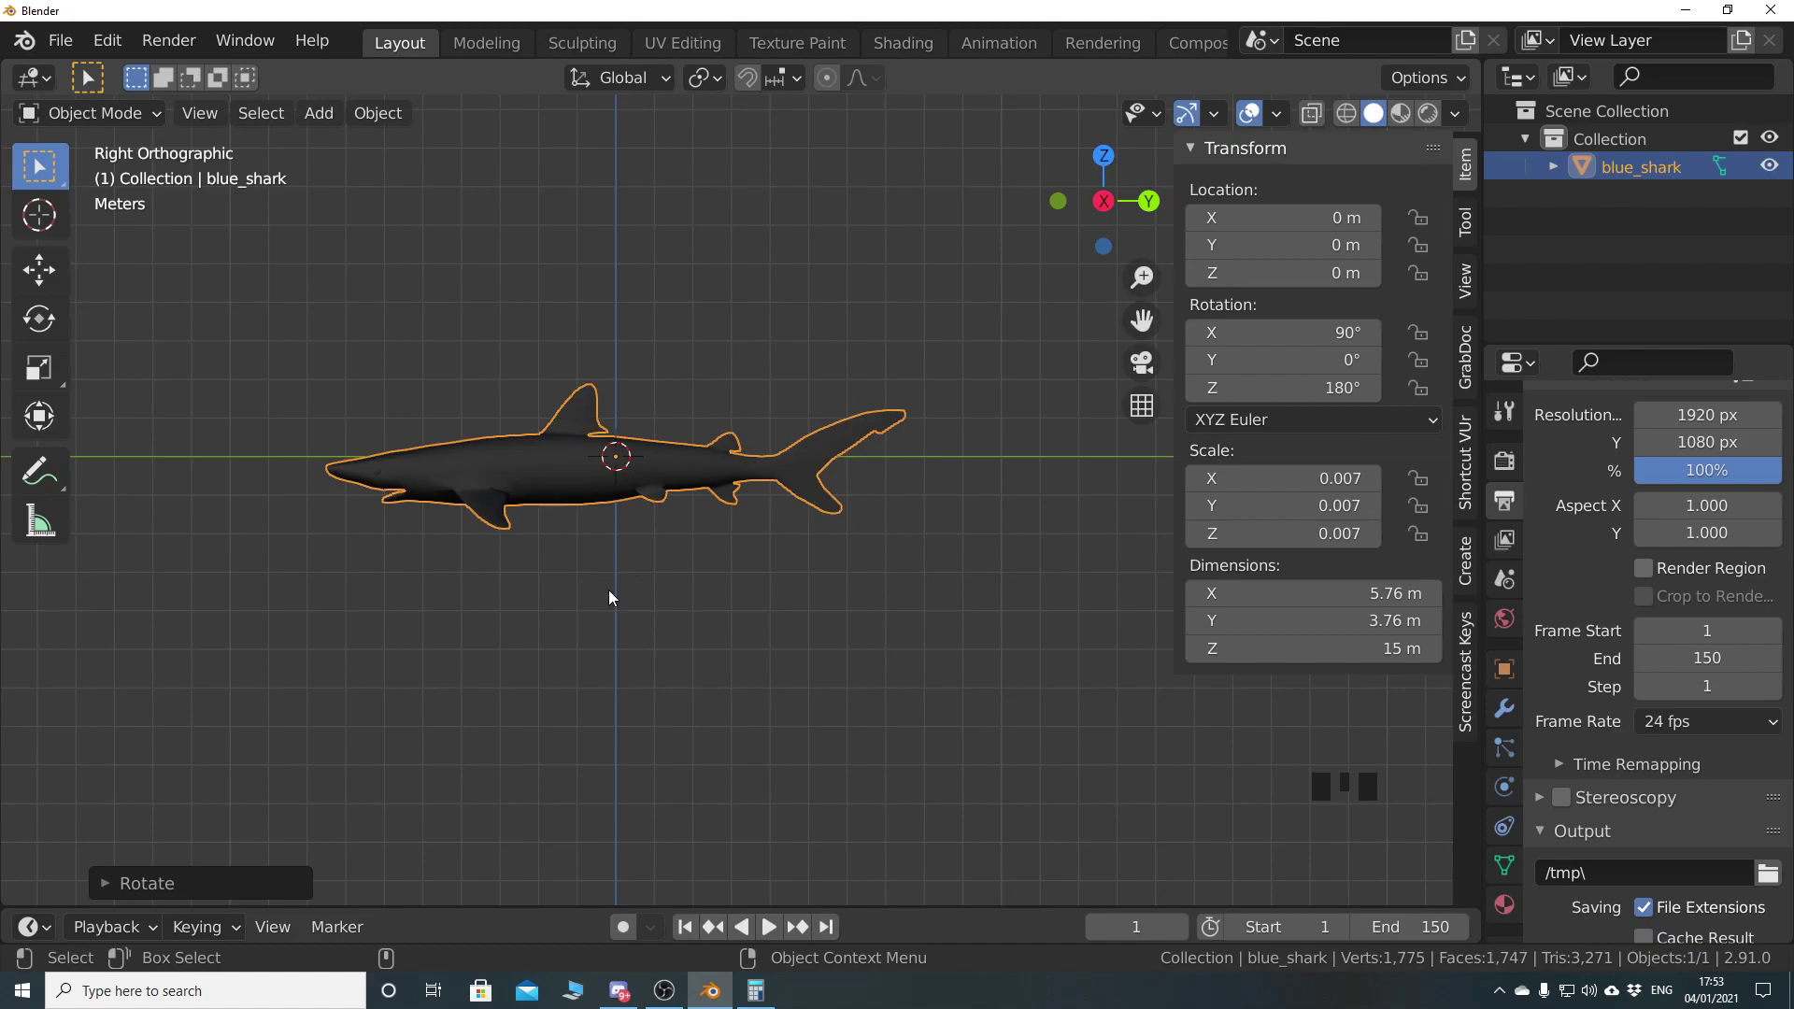
Move the shark up along the Z axis by about 2.01 m so it sits above the ground line
key("g")
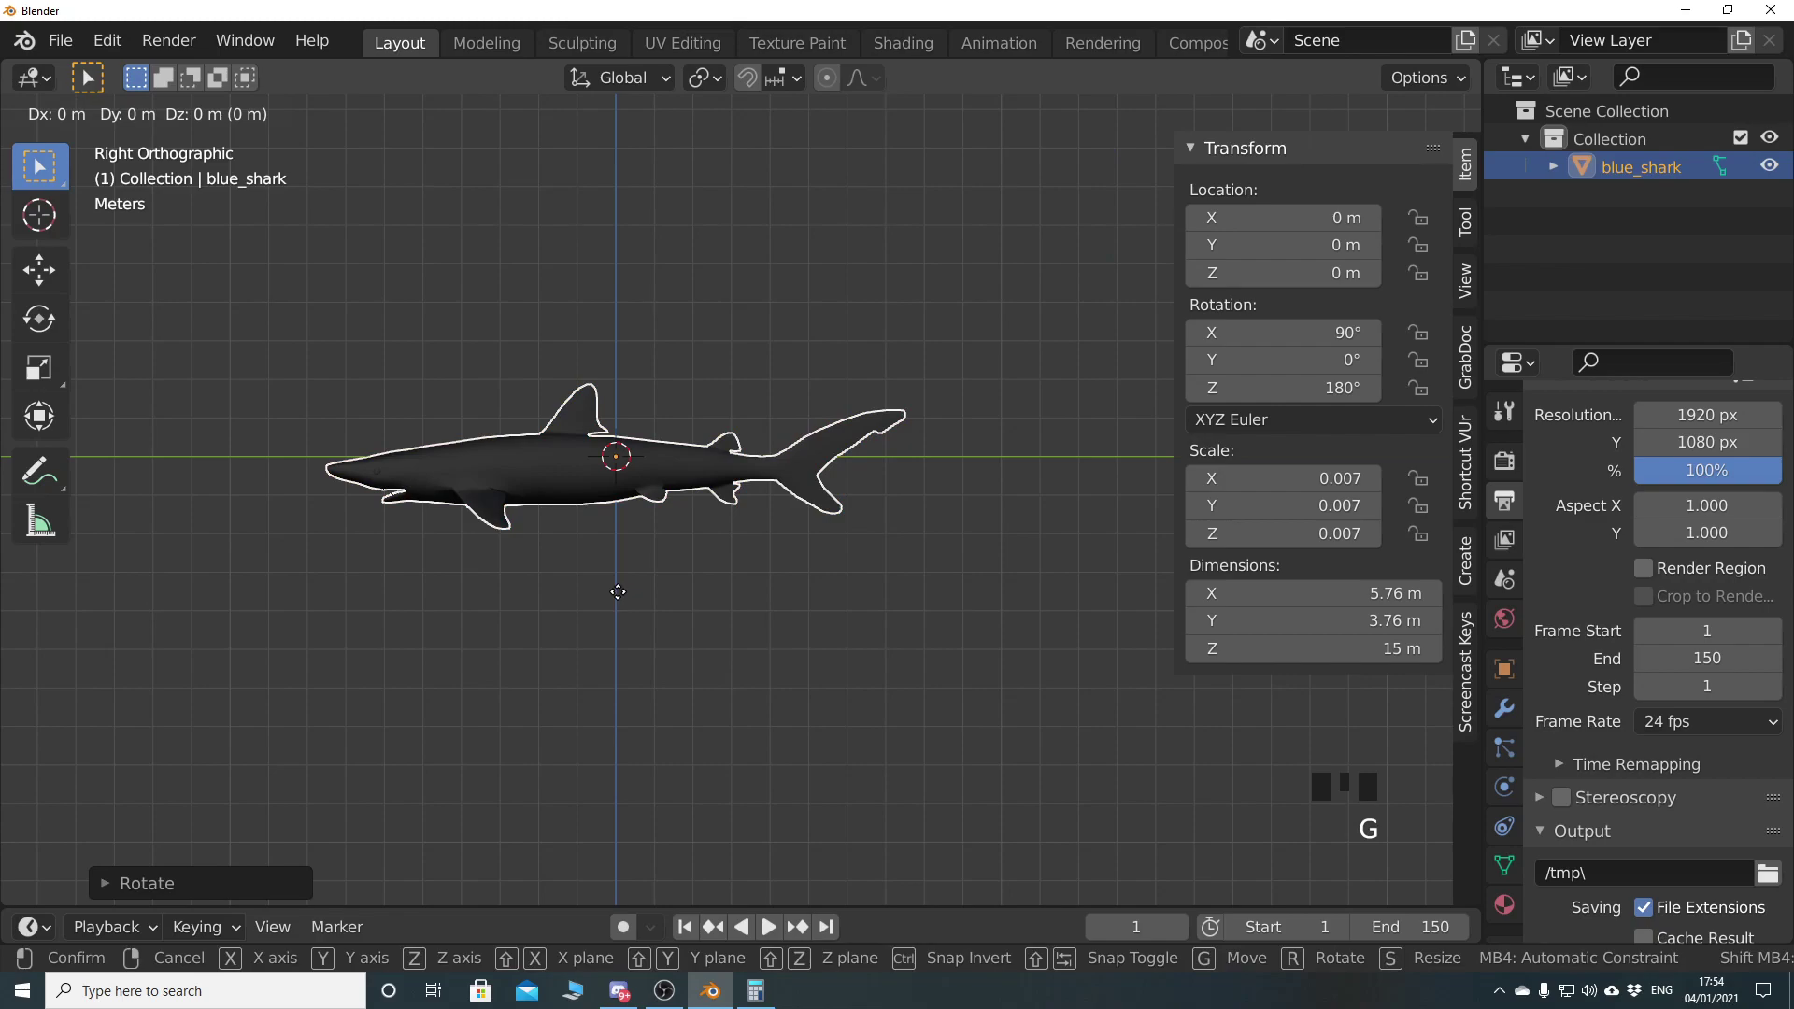
key("z")
left_click(617, 509)
middle_click_drag(598, 551, 670, 572, "shift")
scroll(561, 598, "up", 4)
scroll(744, 602, "down", 2)
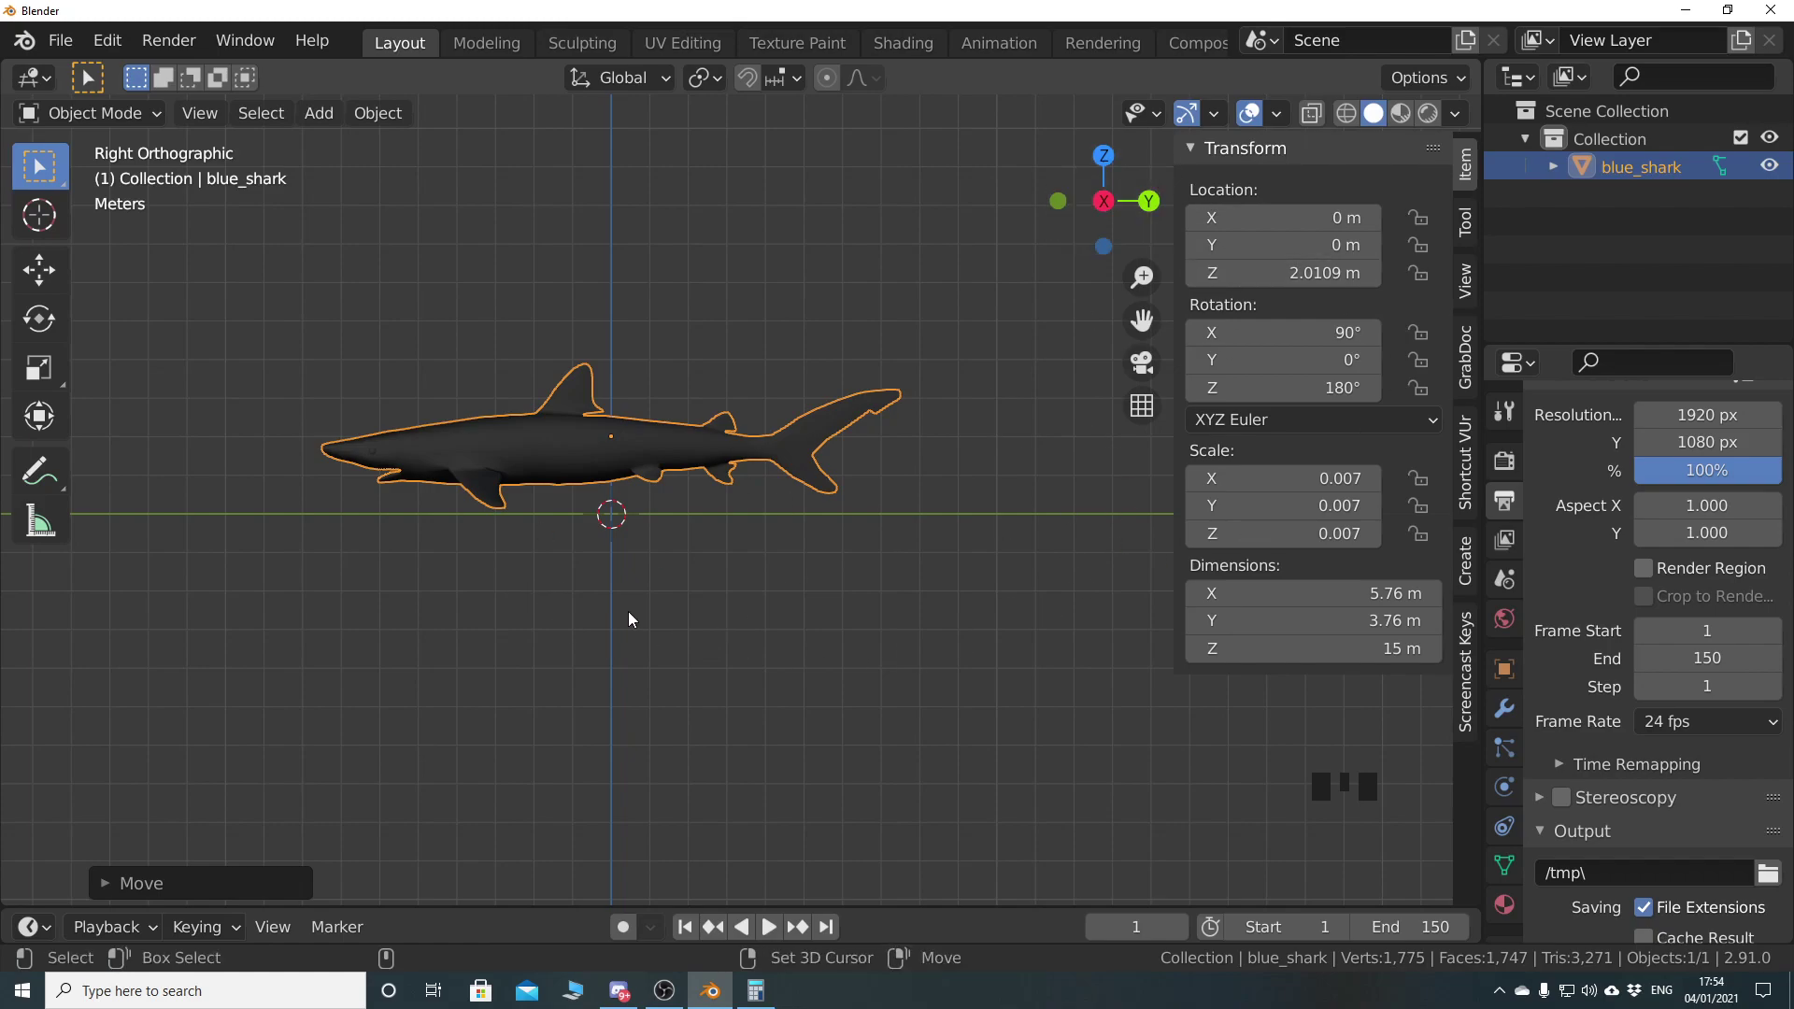
key("shift+a")
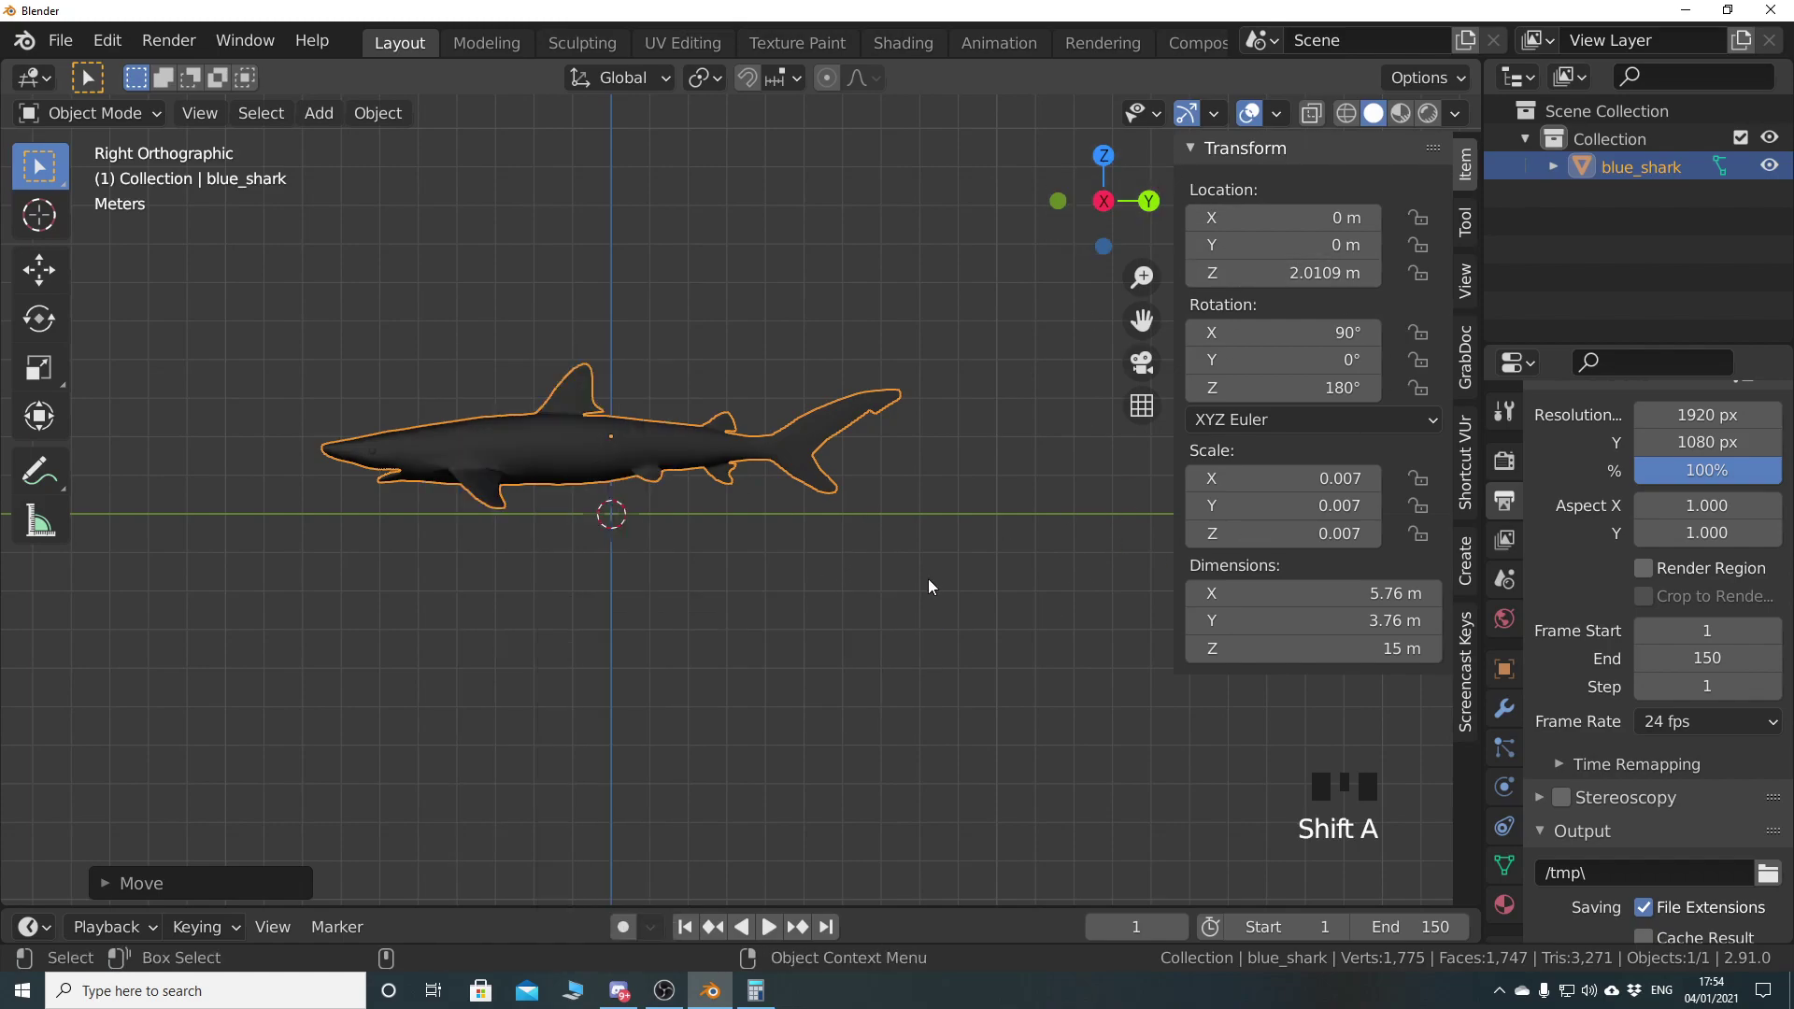
left_click(928, 579)
left_click(692, 469)
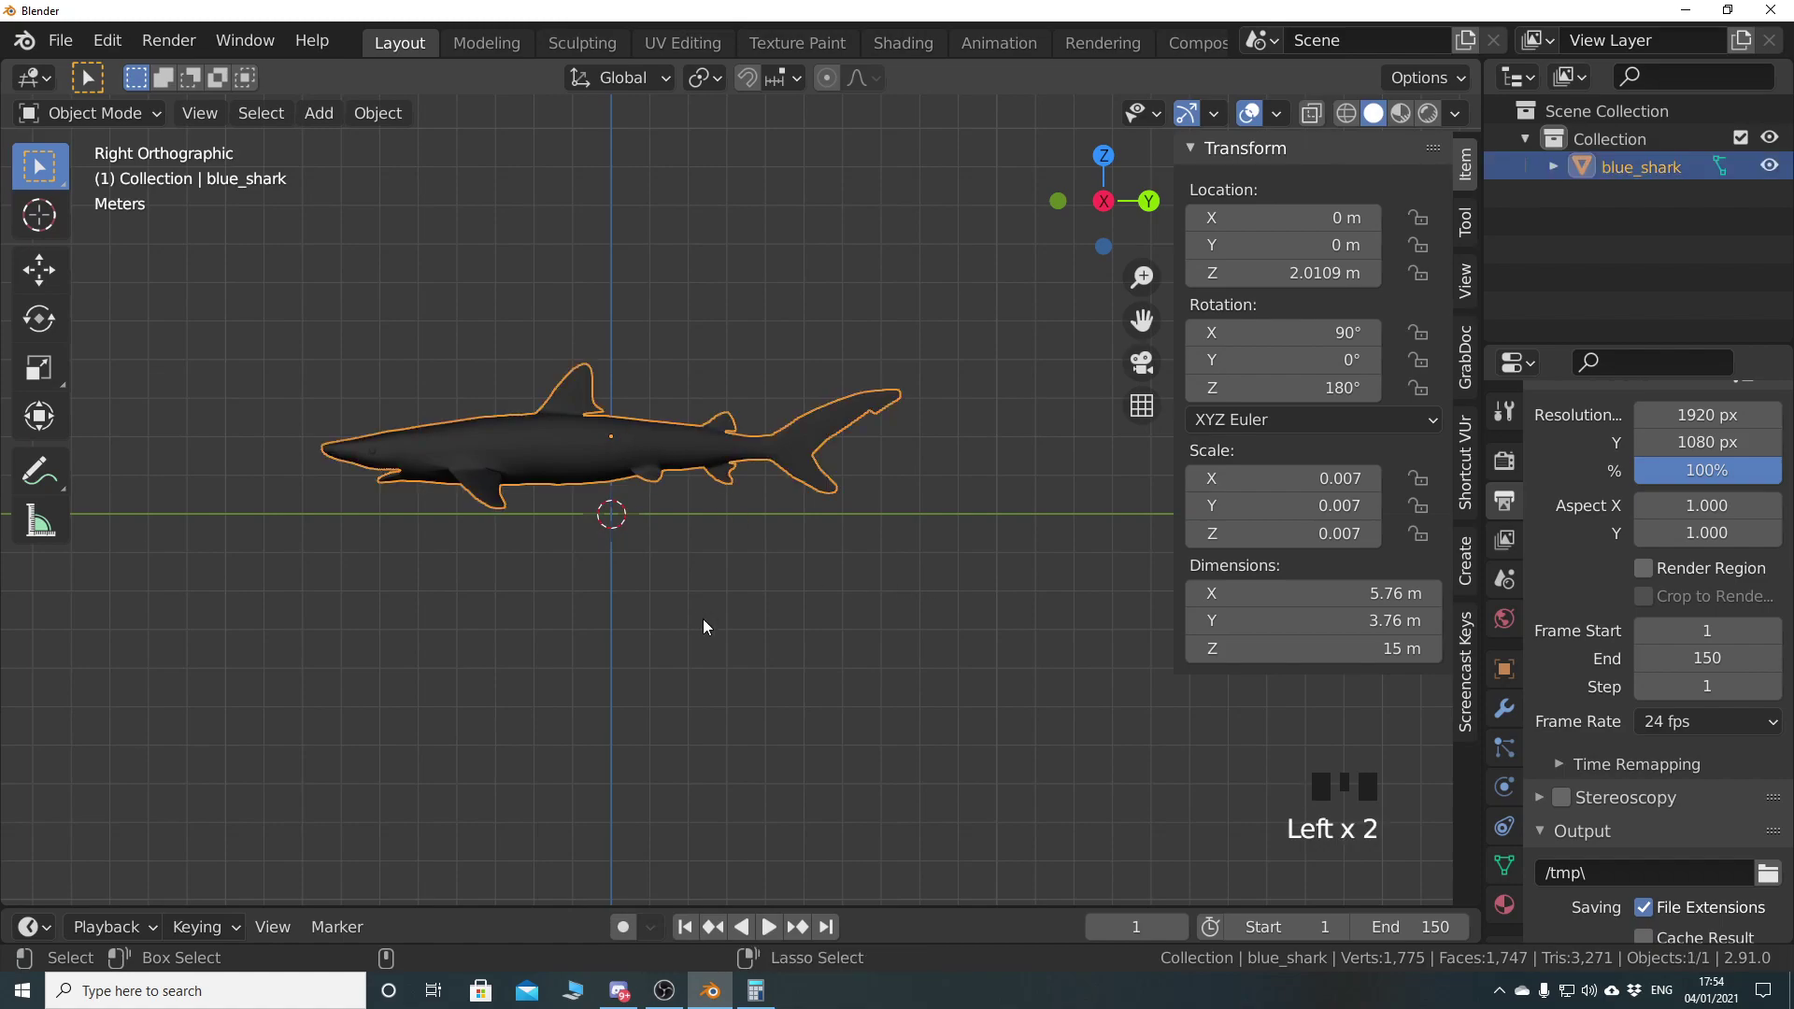
Apply all transforms to the shark and hide its transform values
key("ctrl+a")
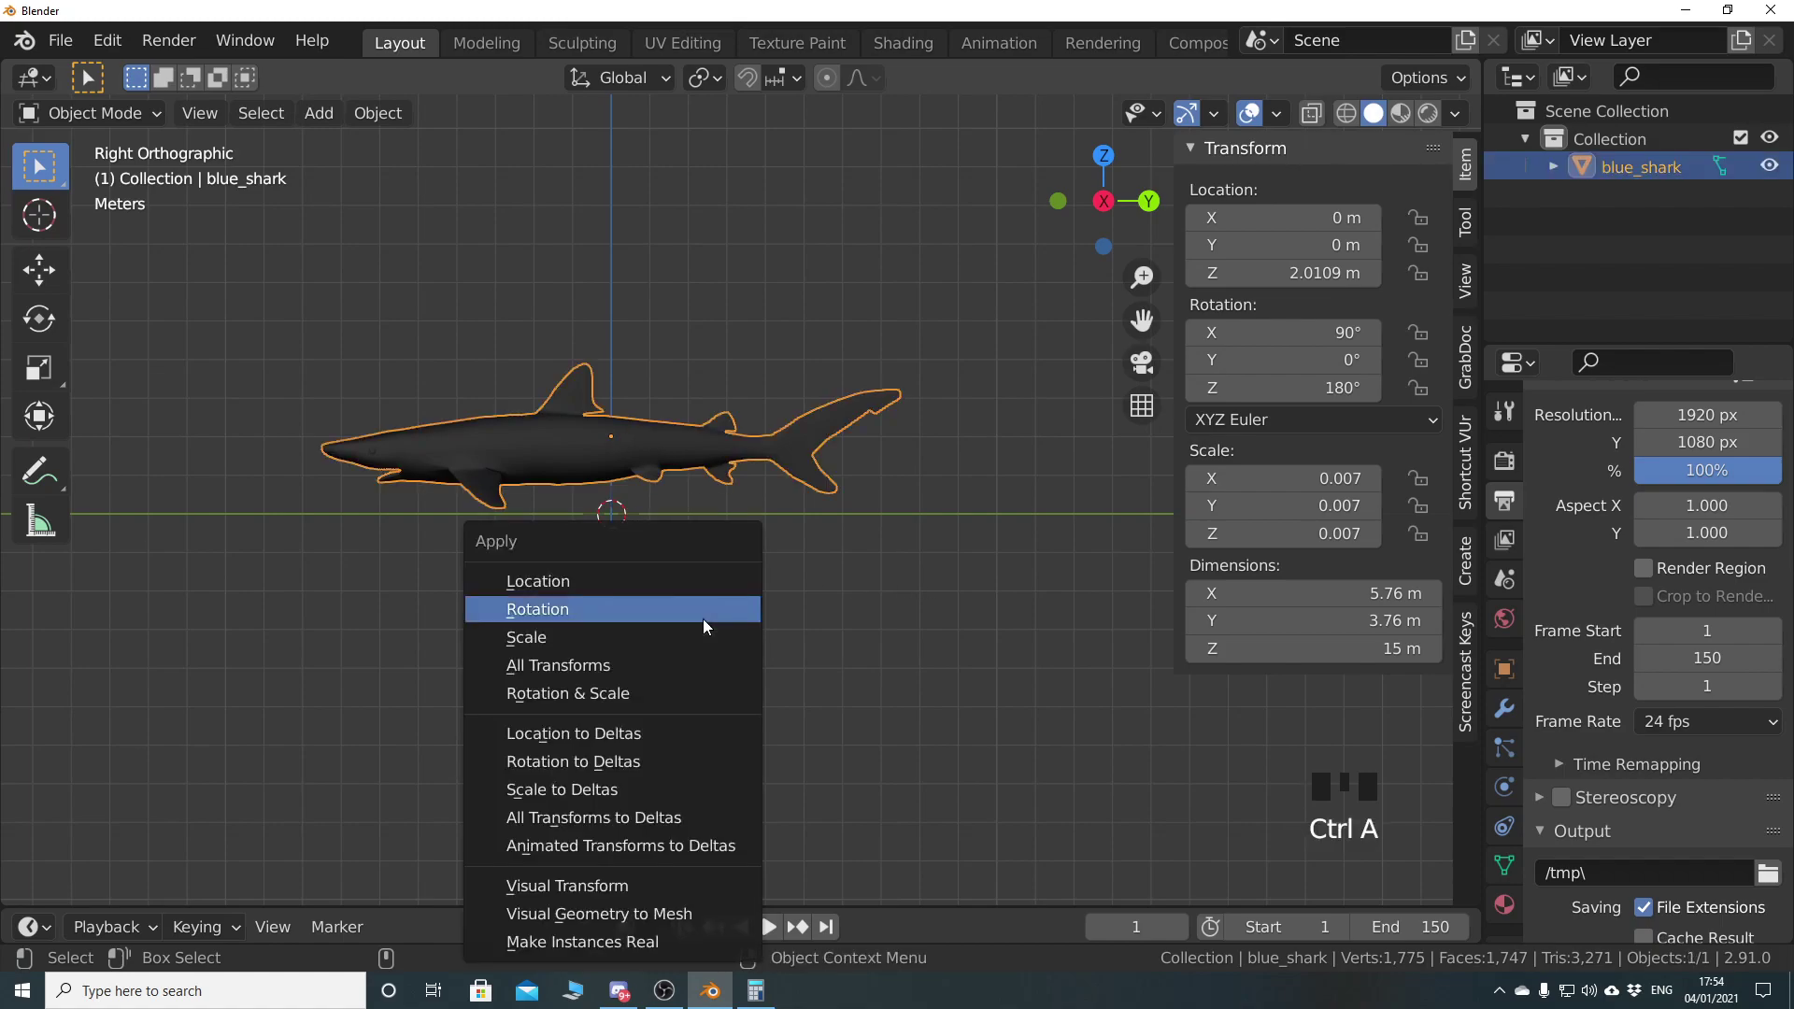
left_click(568, 665)
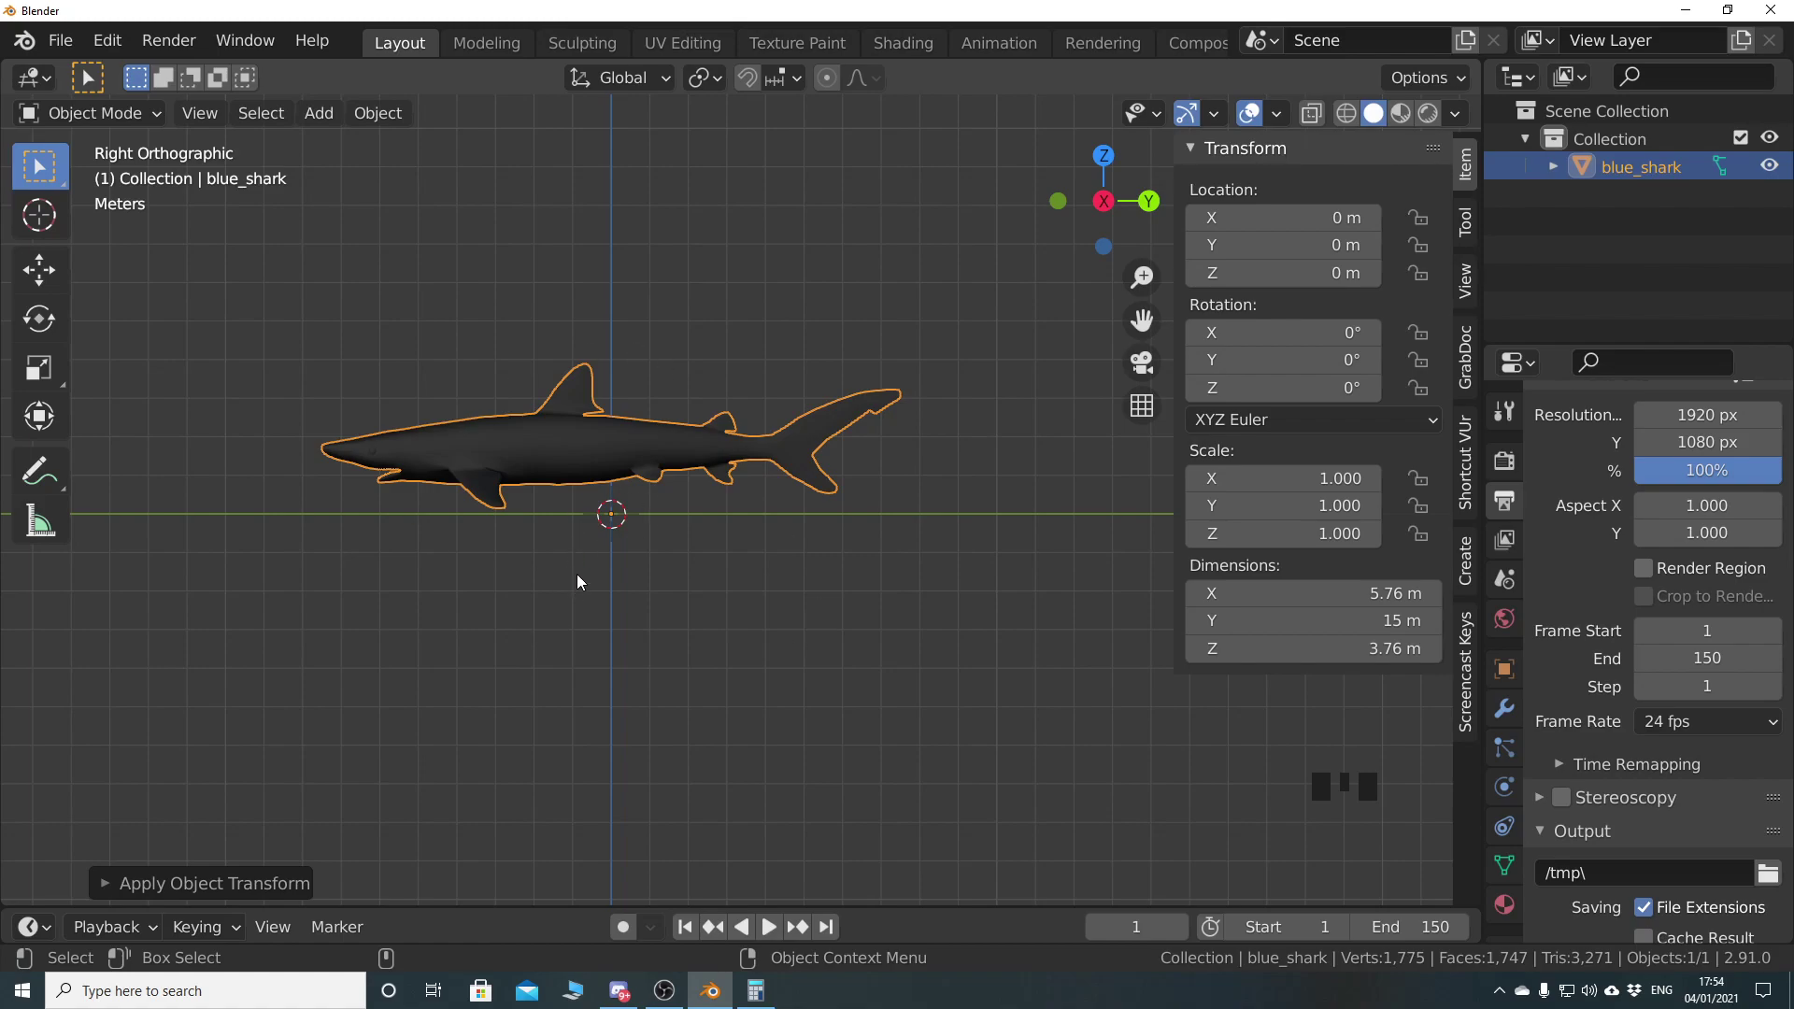
key("n")
middle_click_drag(495, 525, 569, 608)
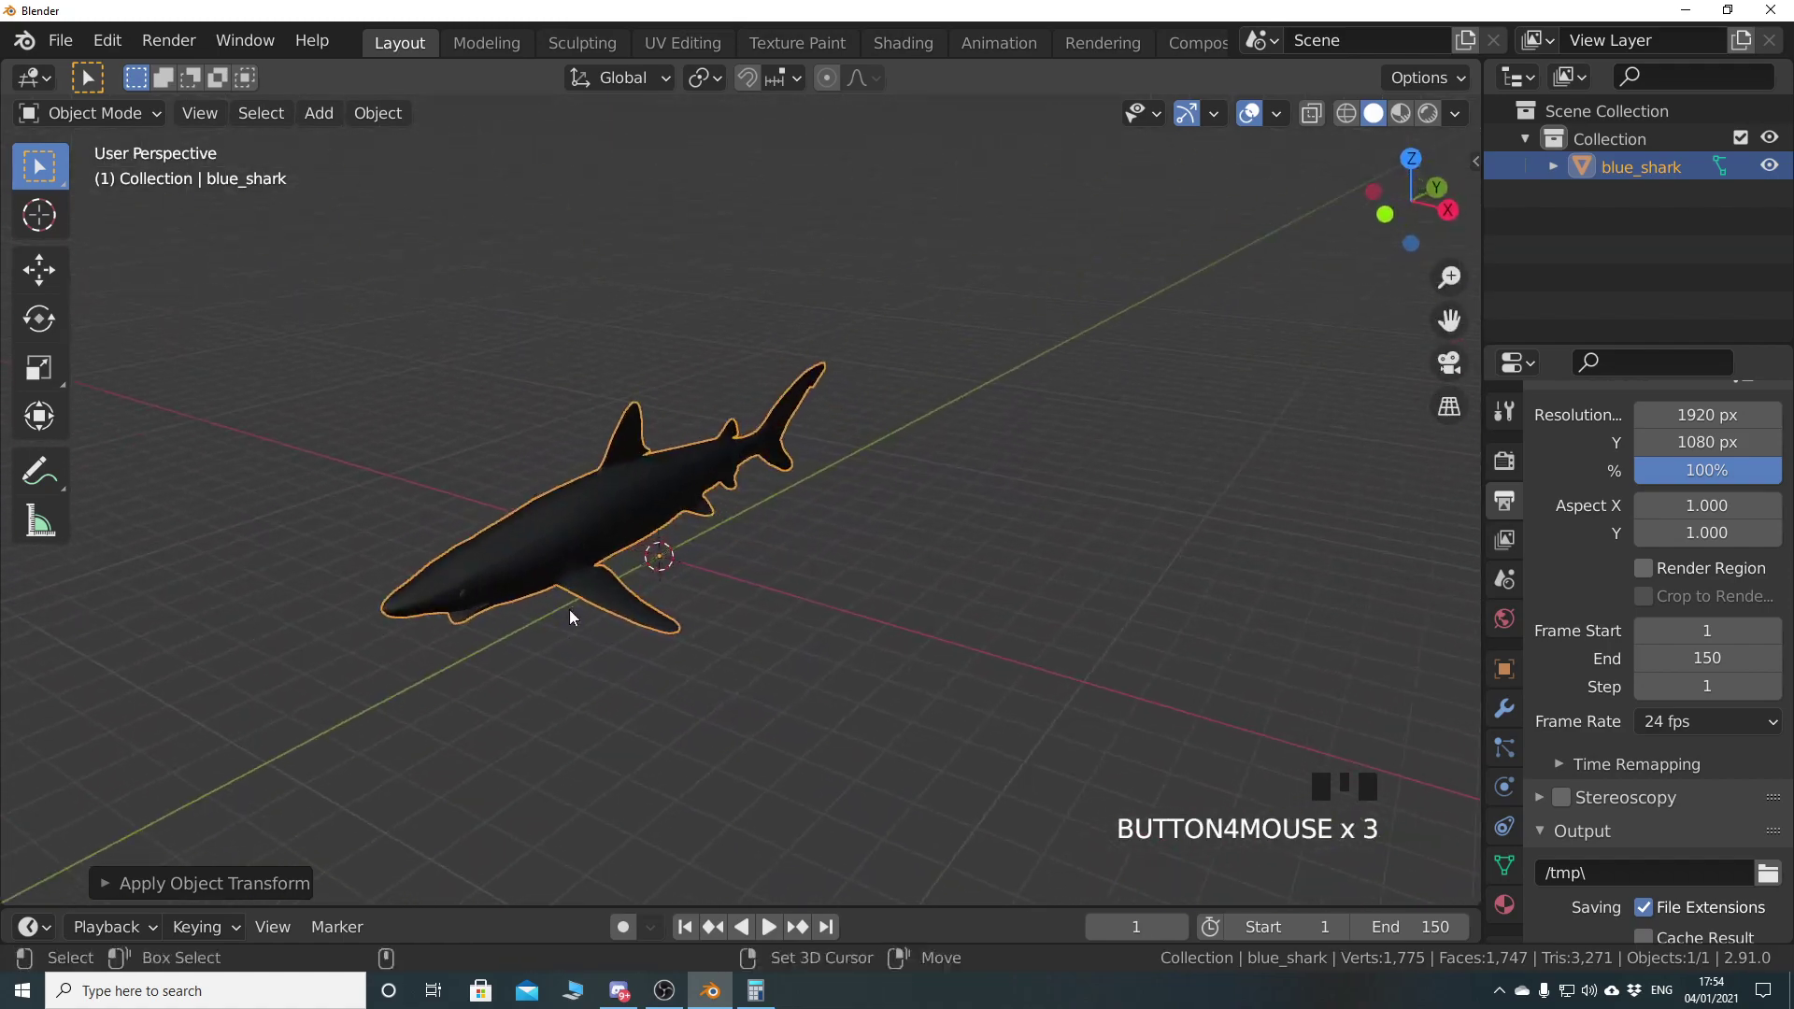
scroll(719, 609, "up", 2)
middle_click_drag(719, 610, 651, 609)
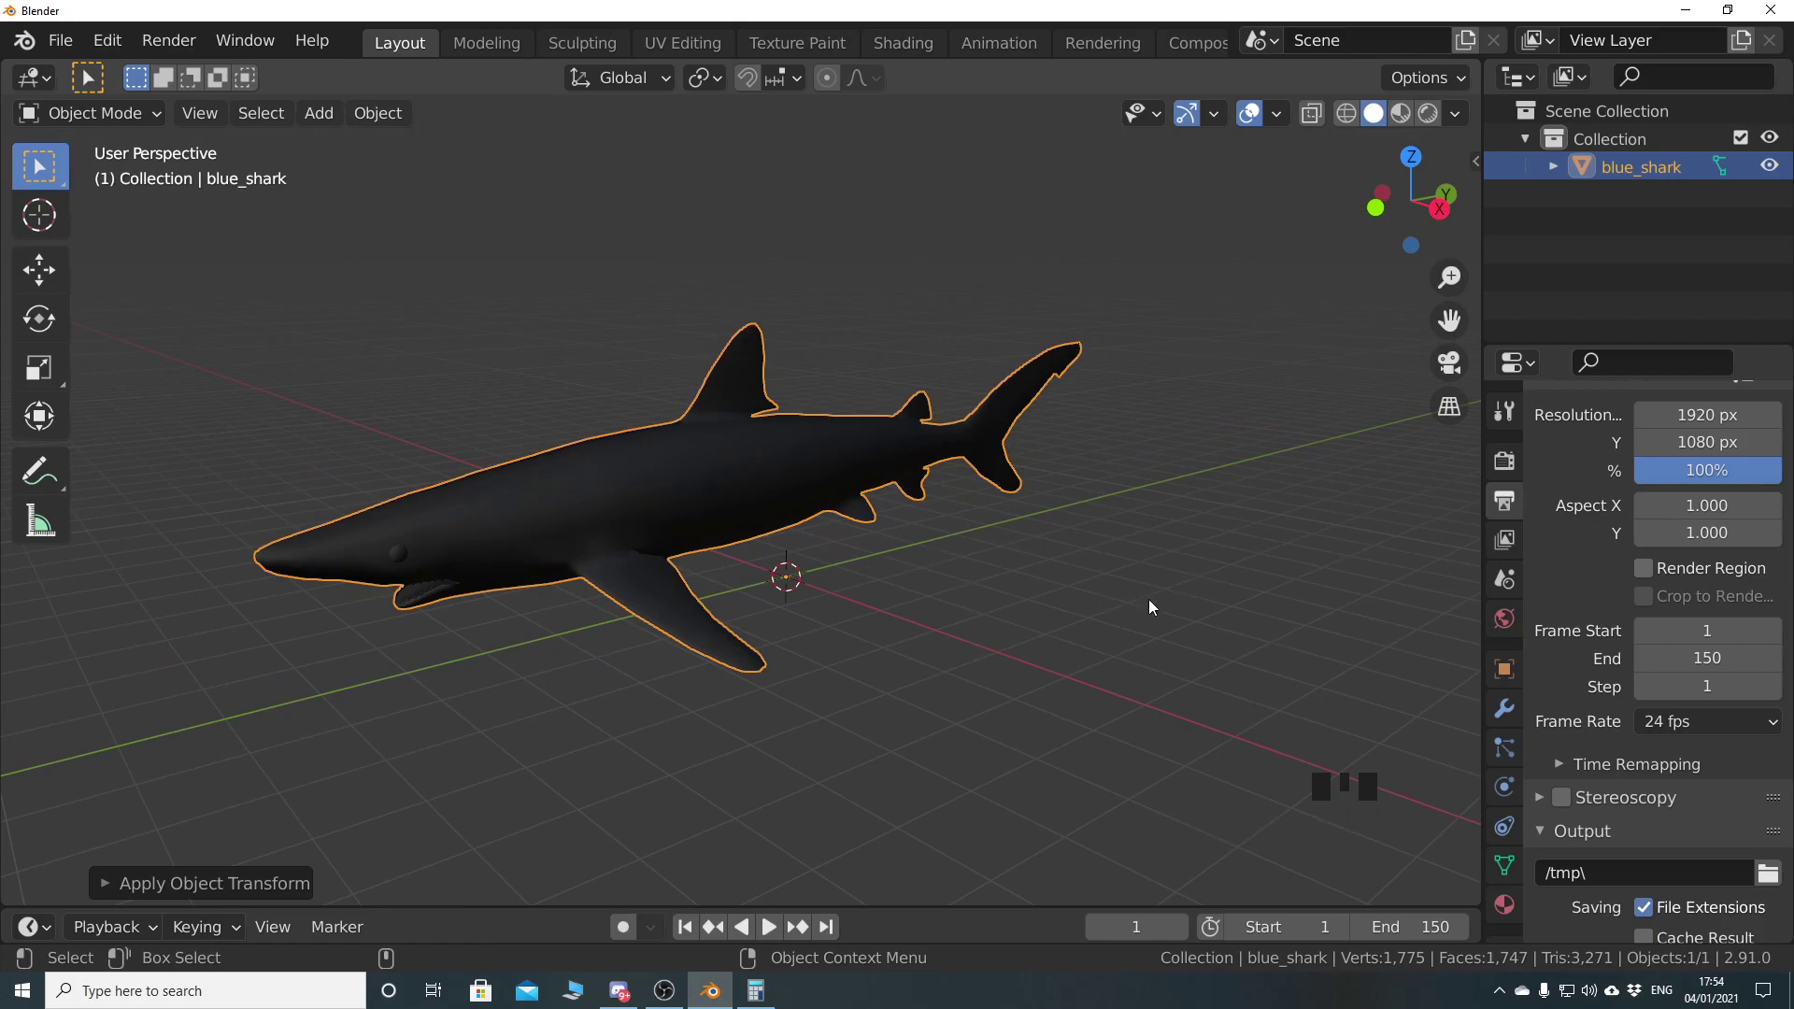
Set the shark's initialShadingGroup material to the Opaque blend mode and enable backface culling
left_click_drag(1483, 587, 1267, 586)
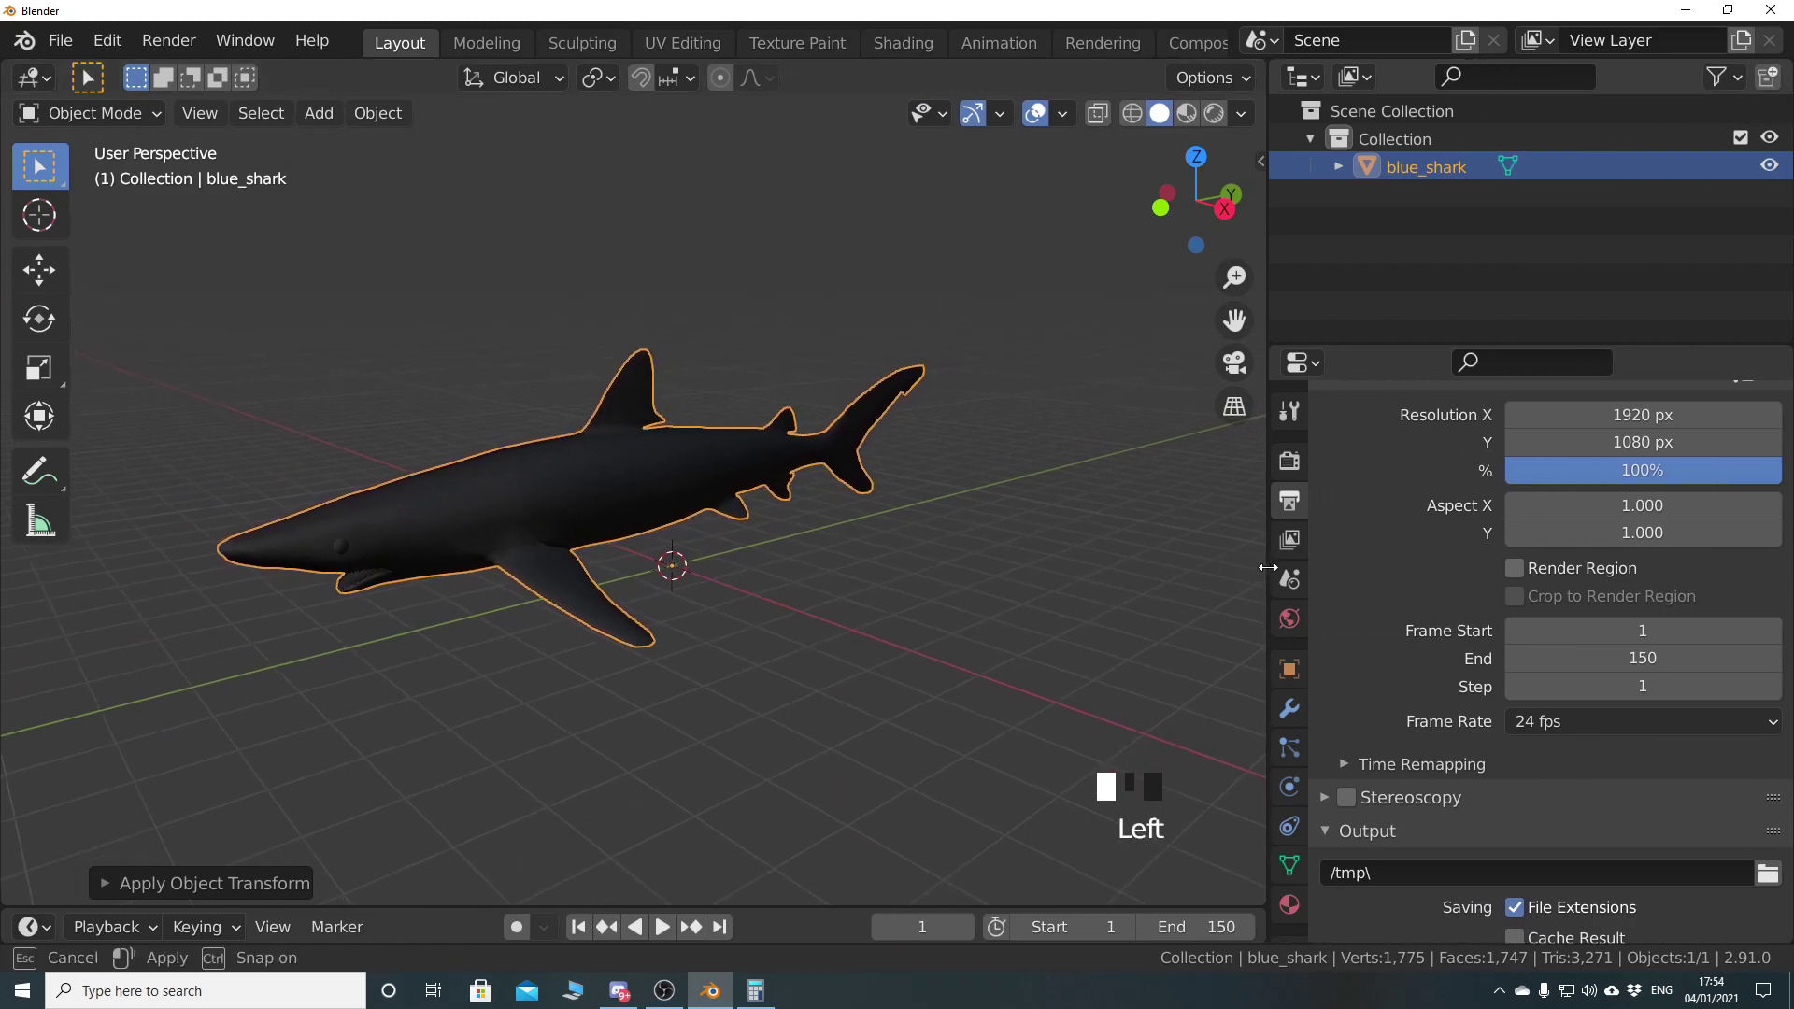
left_click(1289, 904)
scroll(1453, 561, "up", 5)
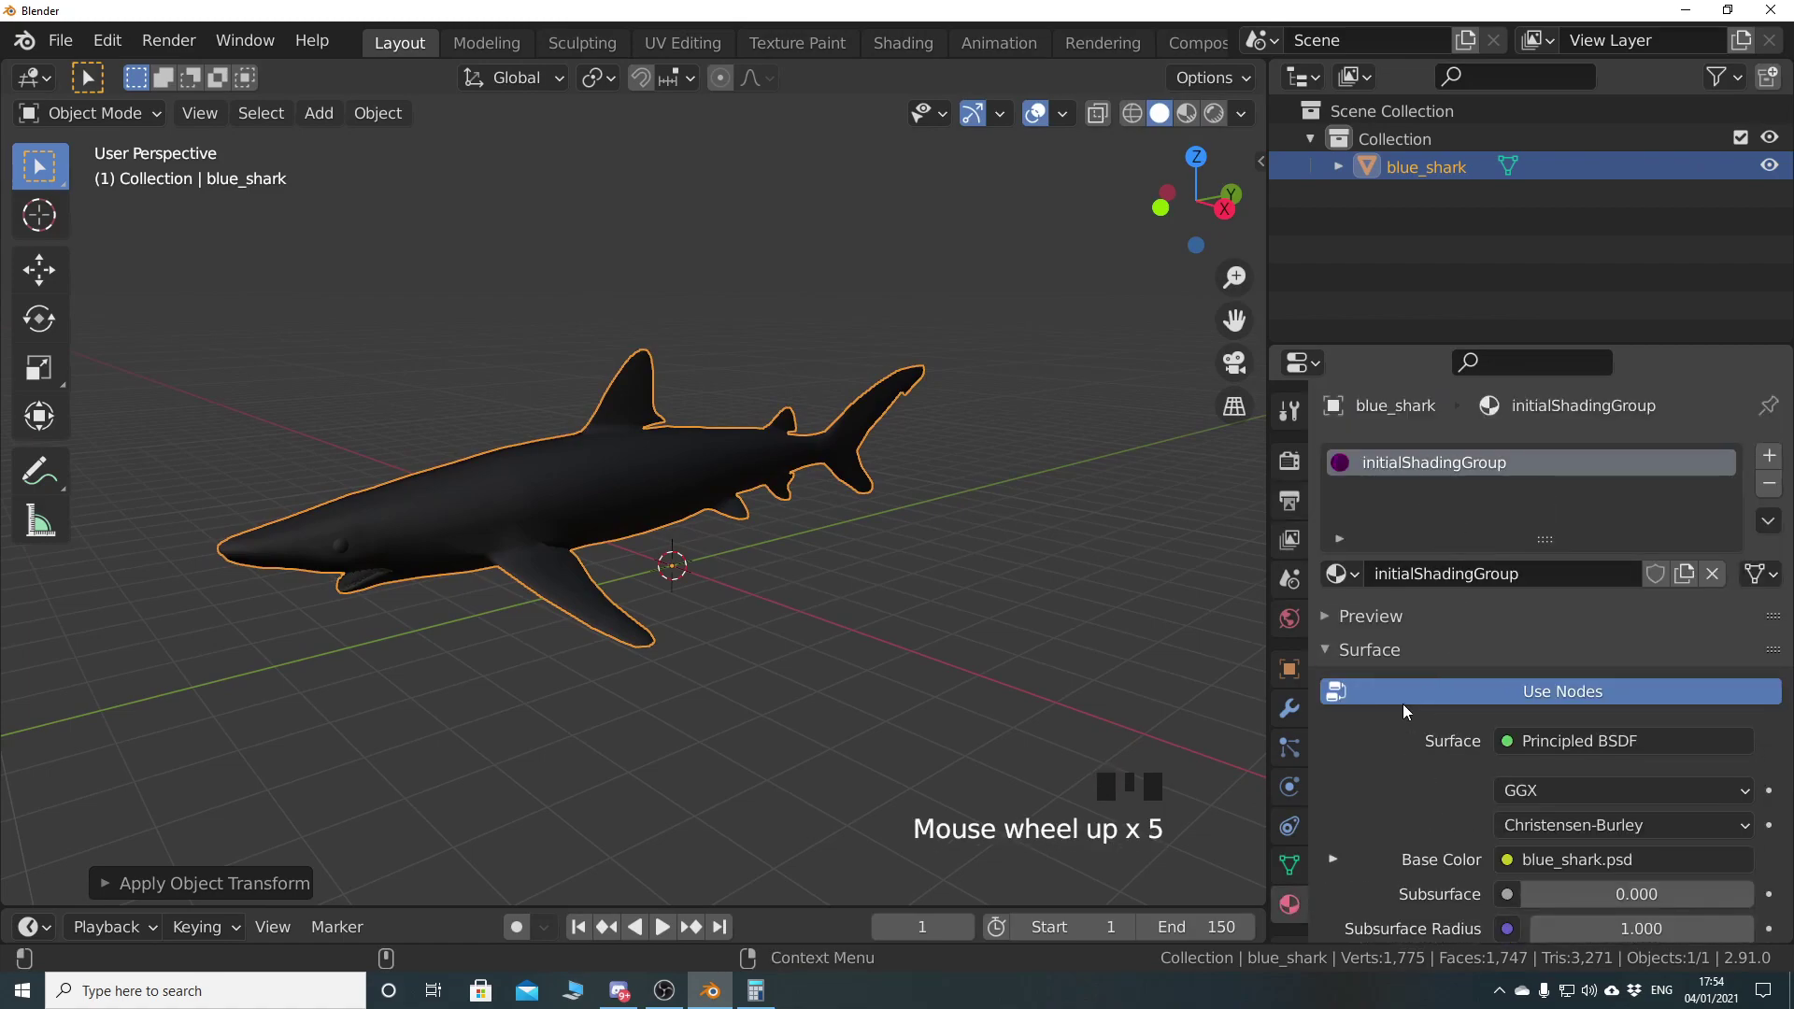
scroll(1411, 714, "down", 20)
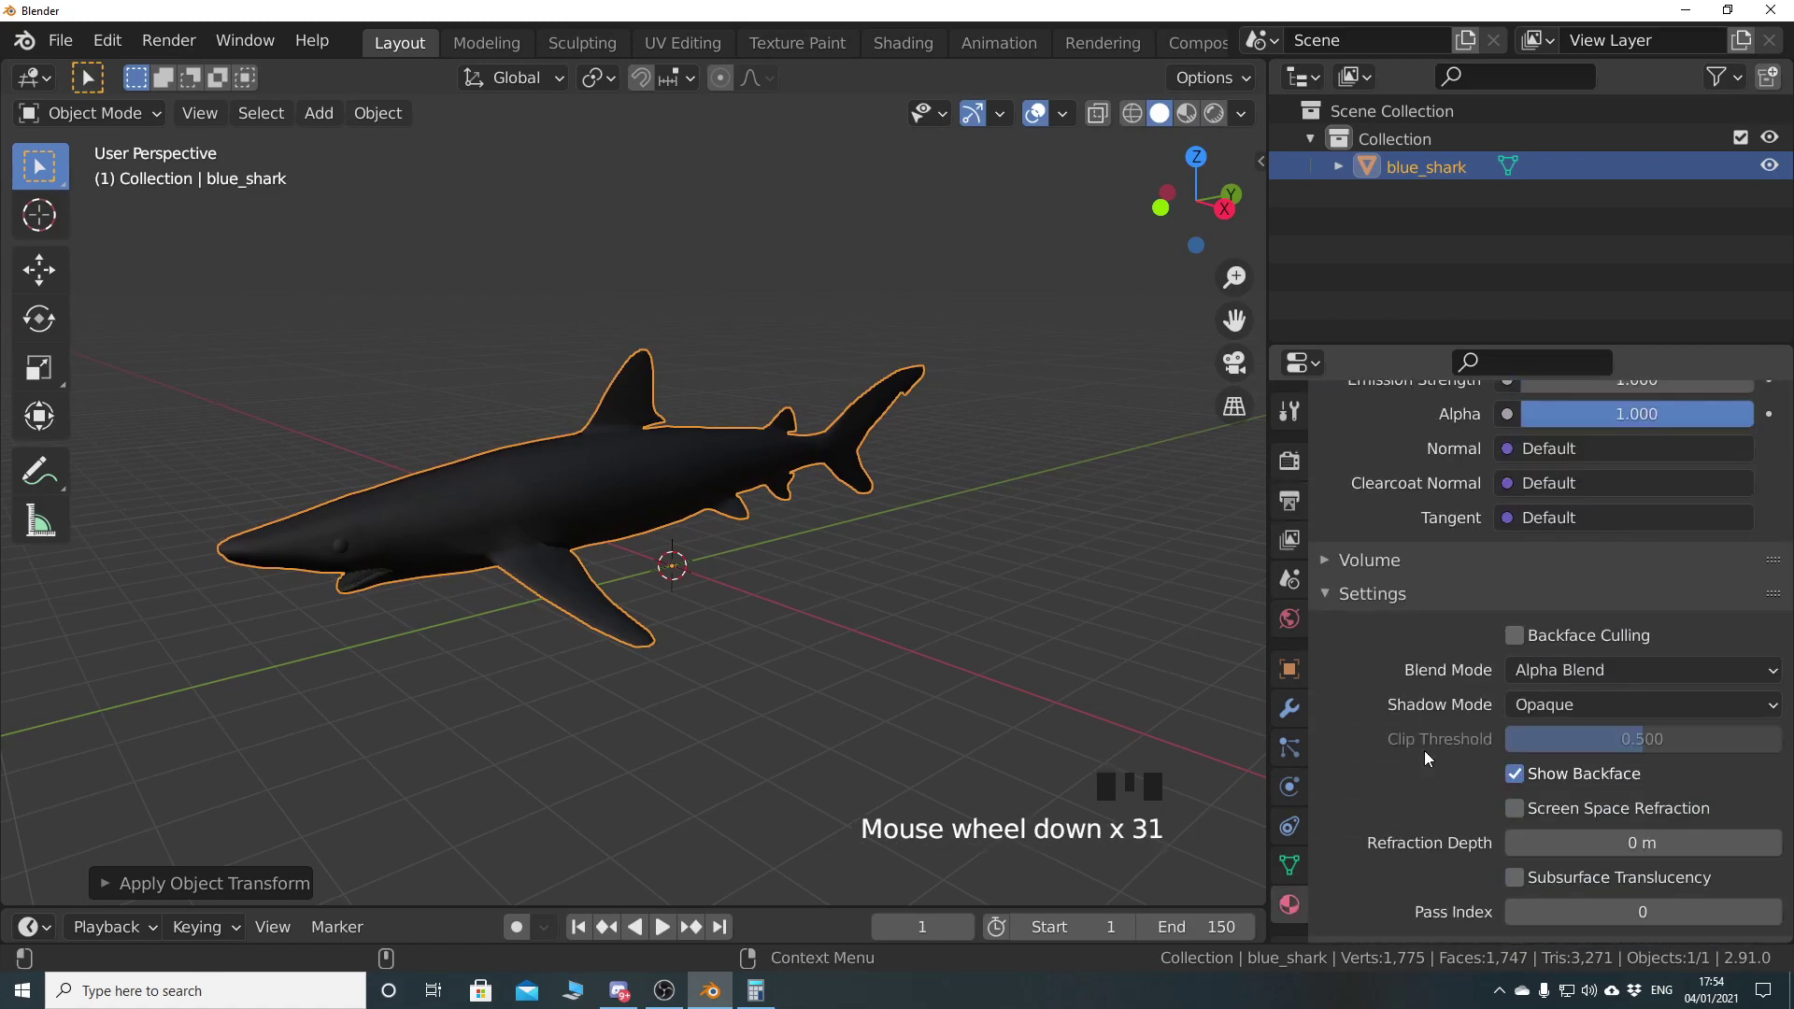
left_click(1615, 672)
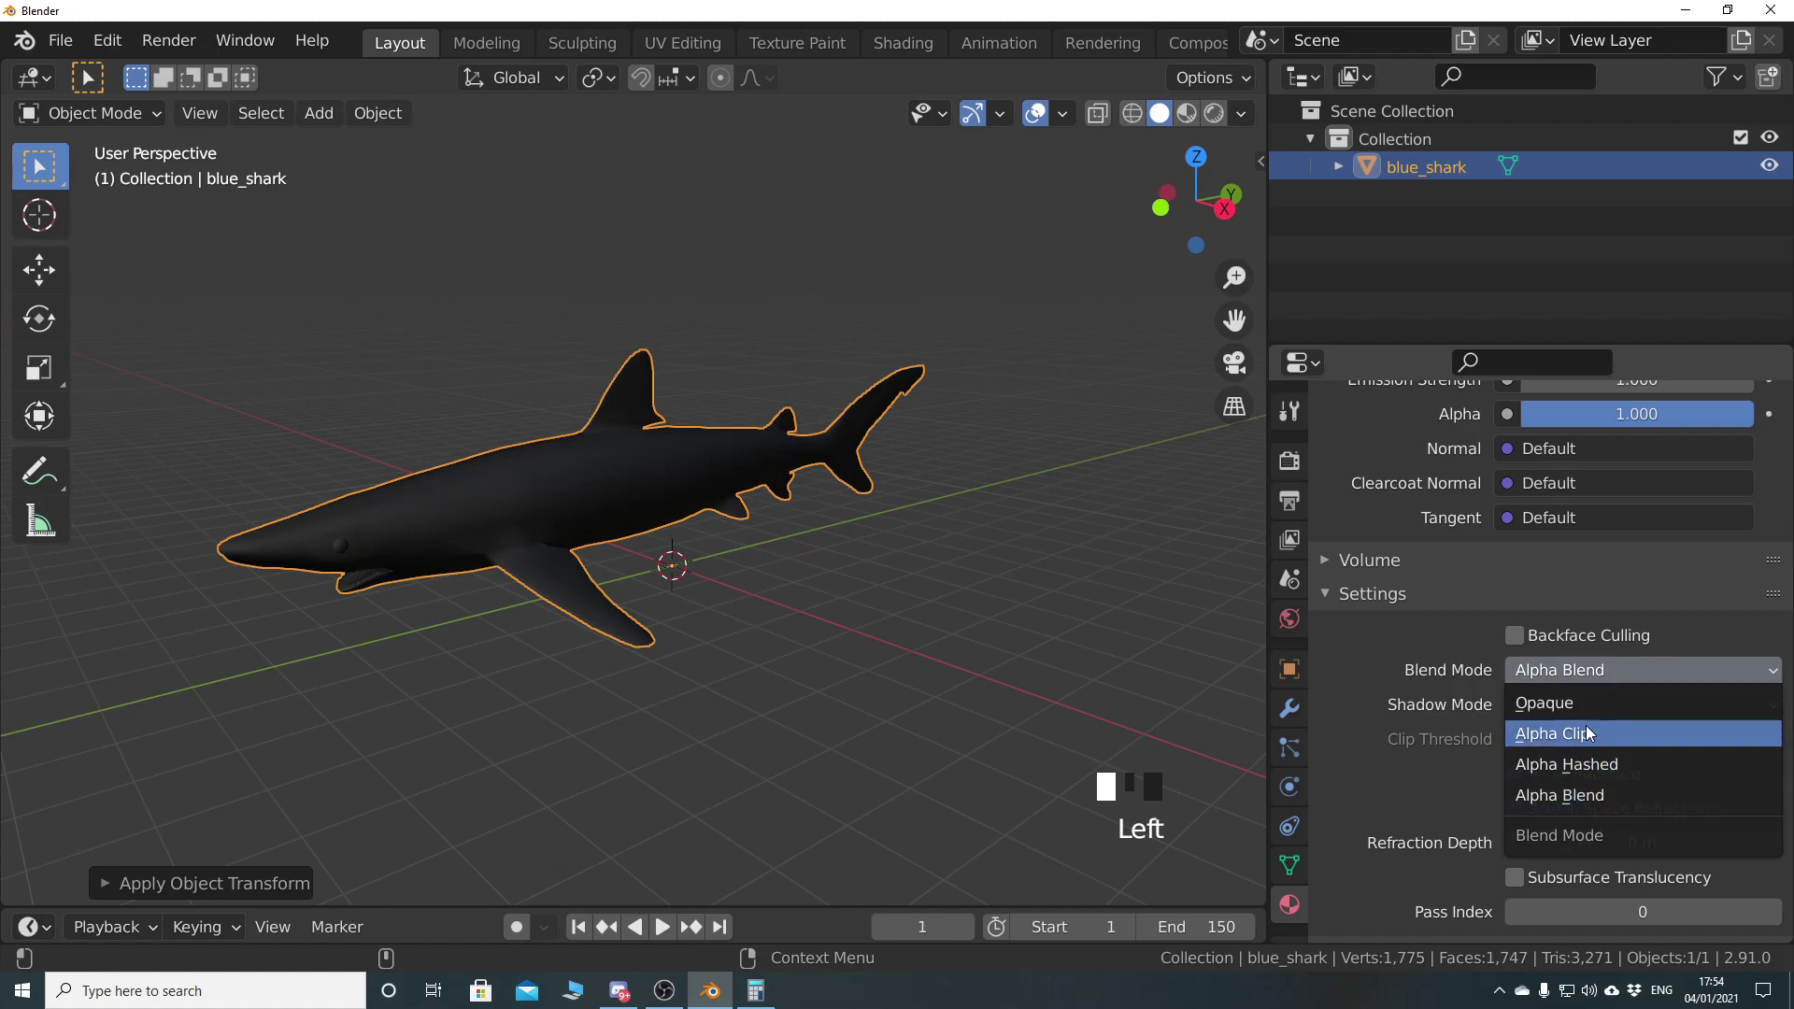
left_click(1563, 708)
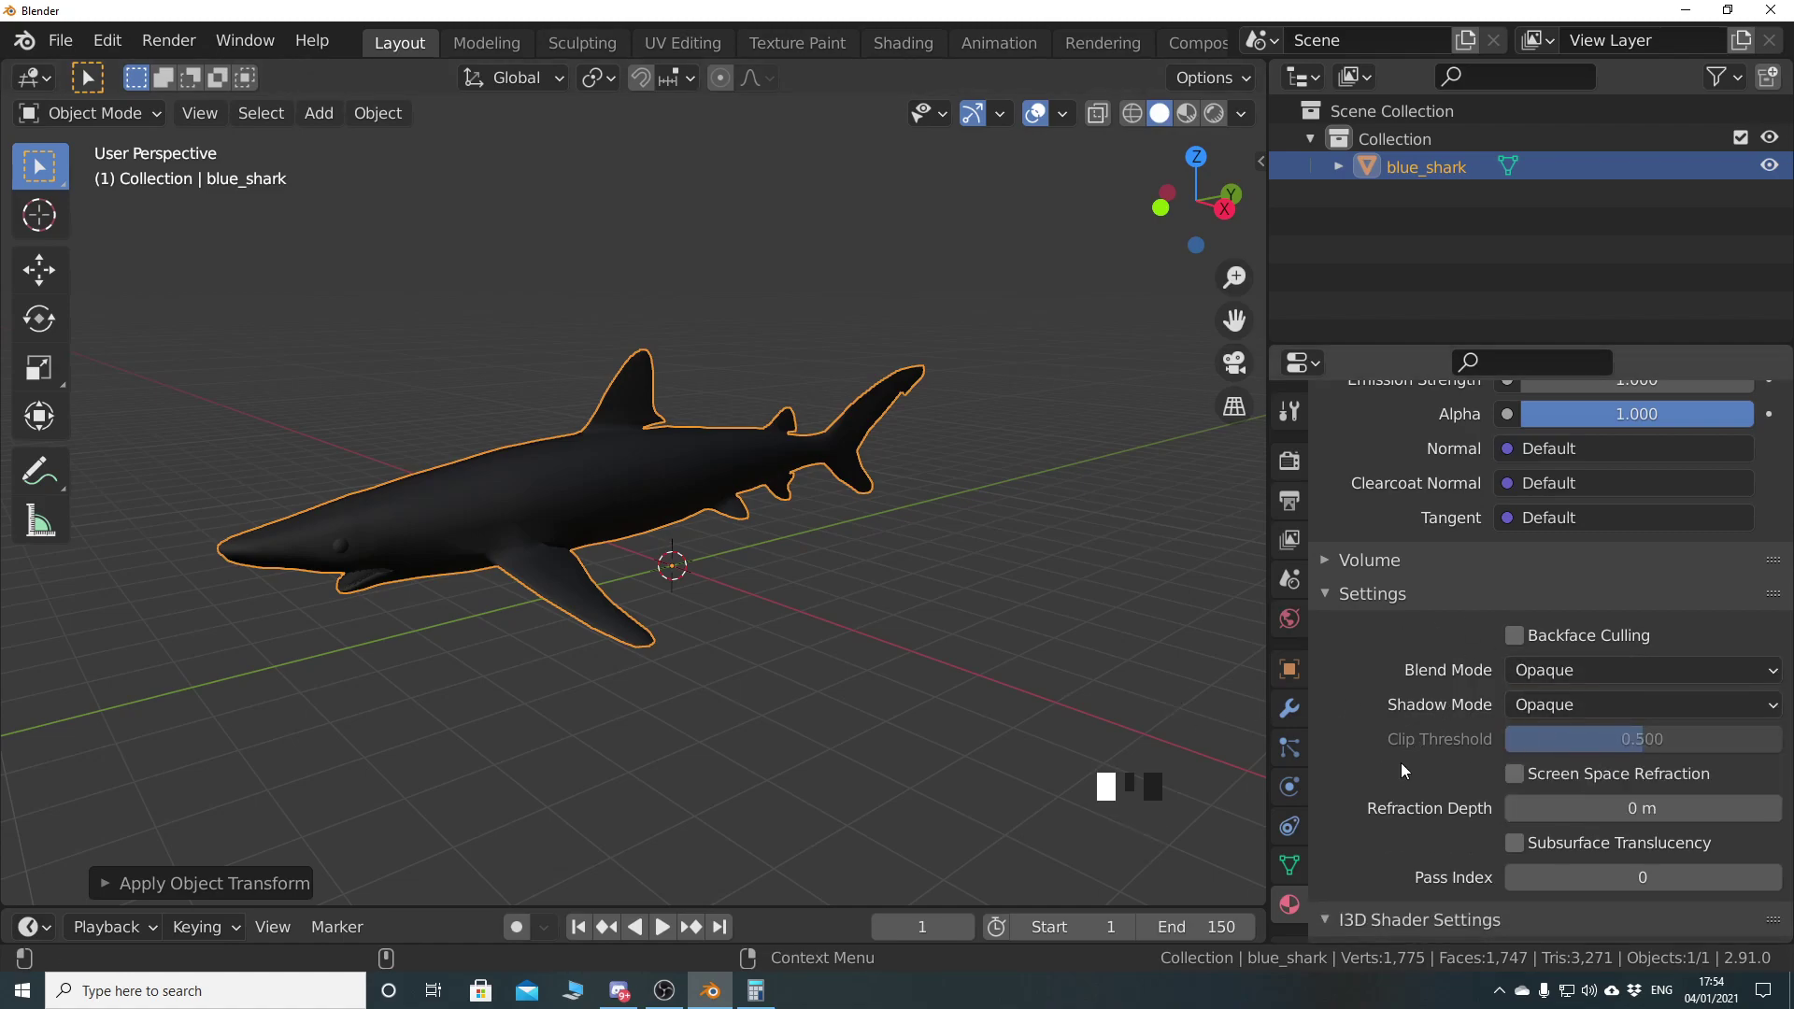
left_click(1511, 637)
scroll(1444, 764, "up", 20)
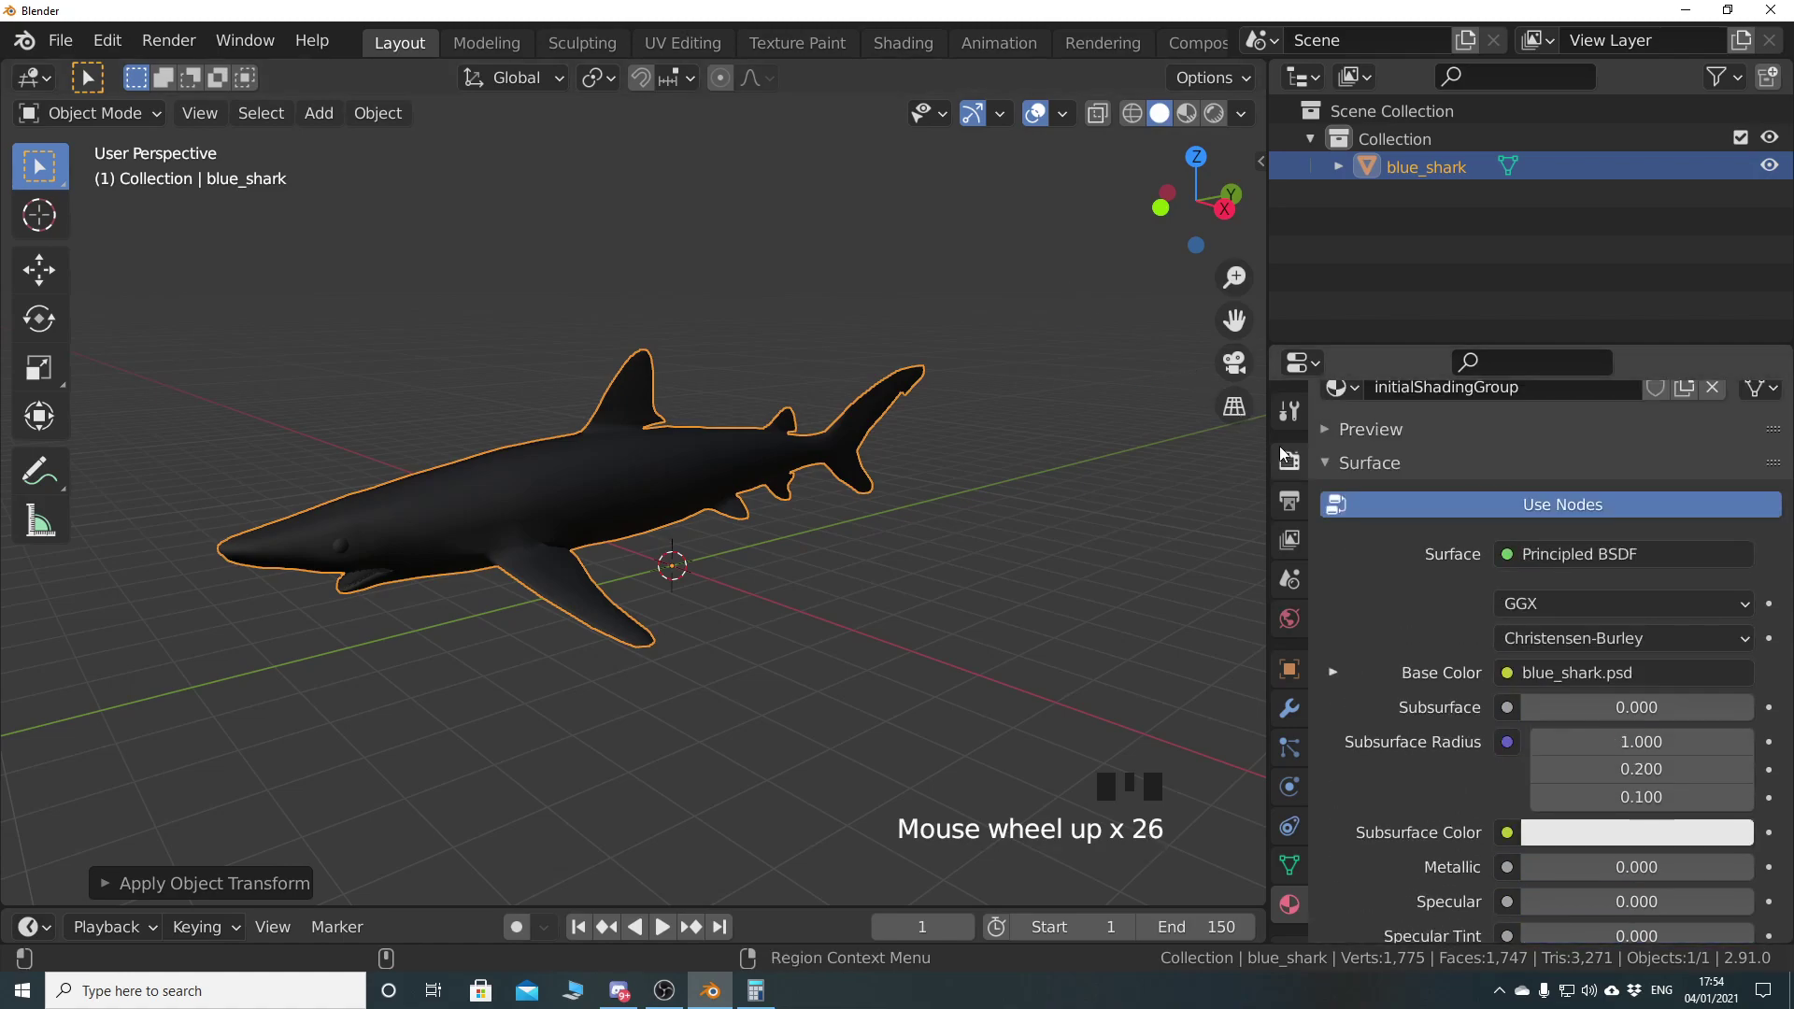
Open a Shader Editor beside the 3D view and move the blue_shark.psd texture node down, closer to the Principled BSDF node
left_click_drag(1268, 82, 797, 67)
left_click(828, 77)
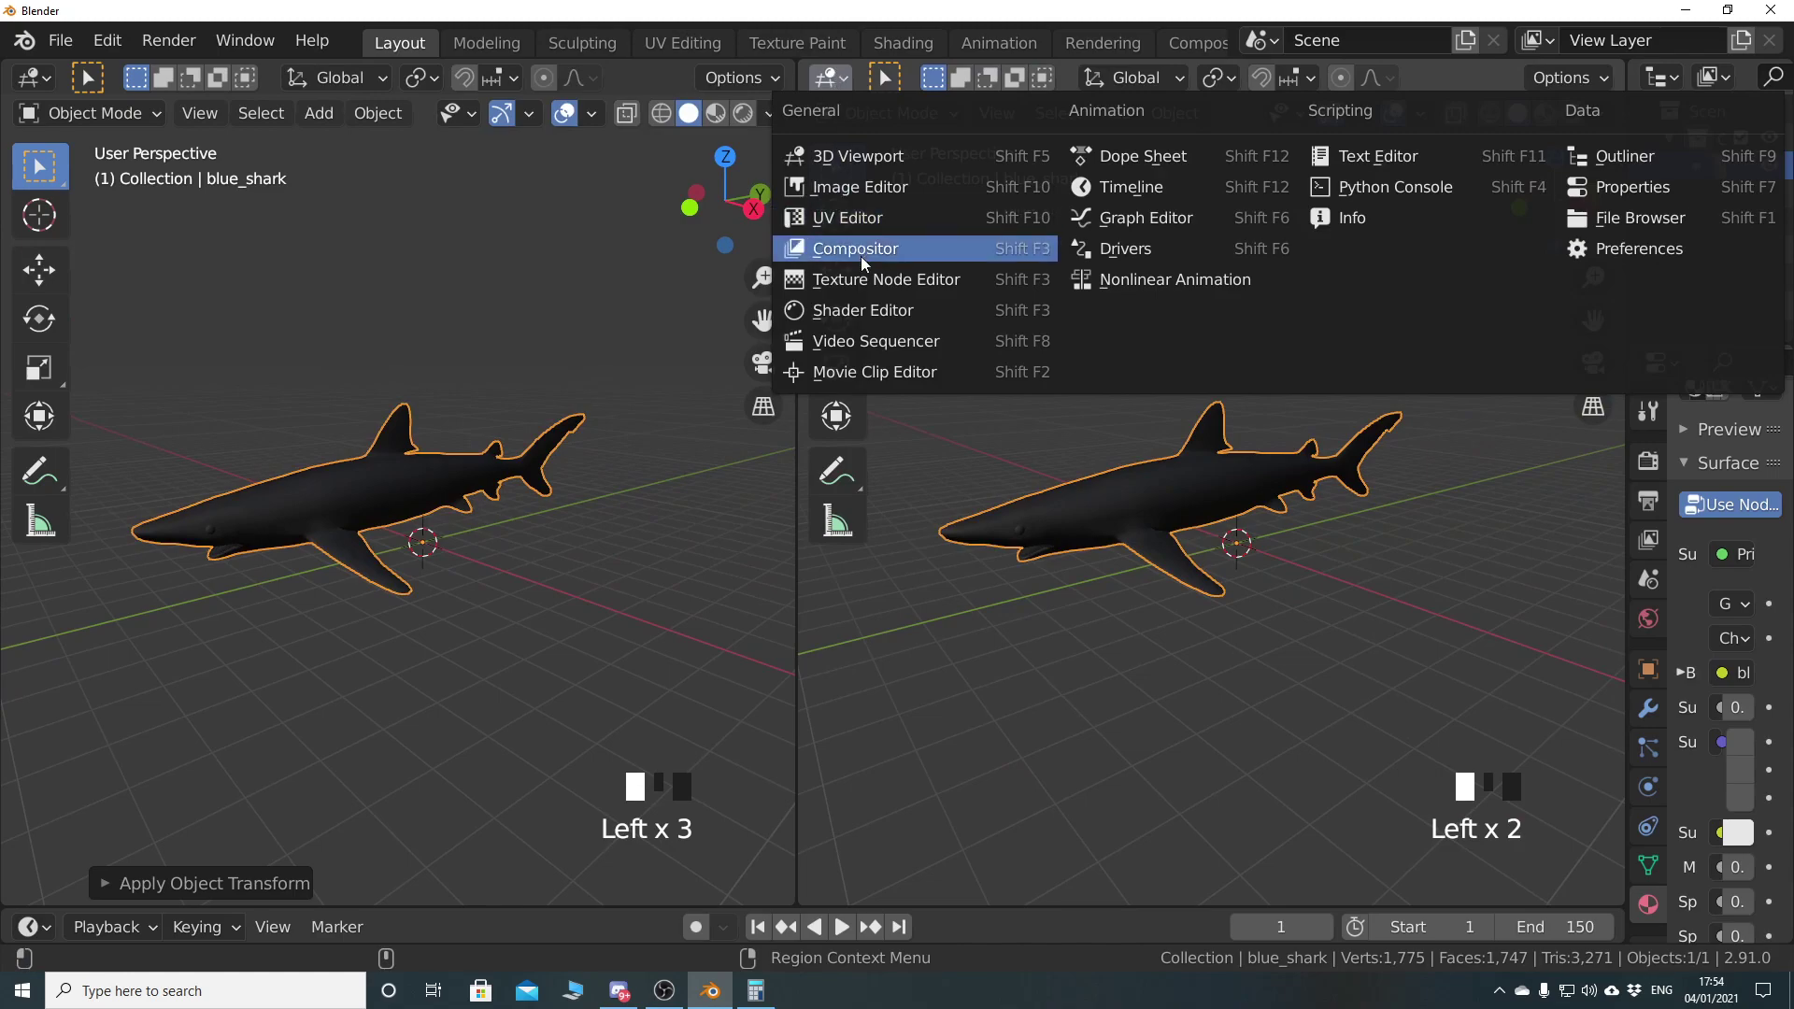
left_click(861, 310)
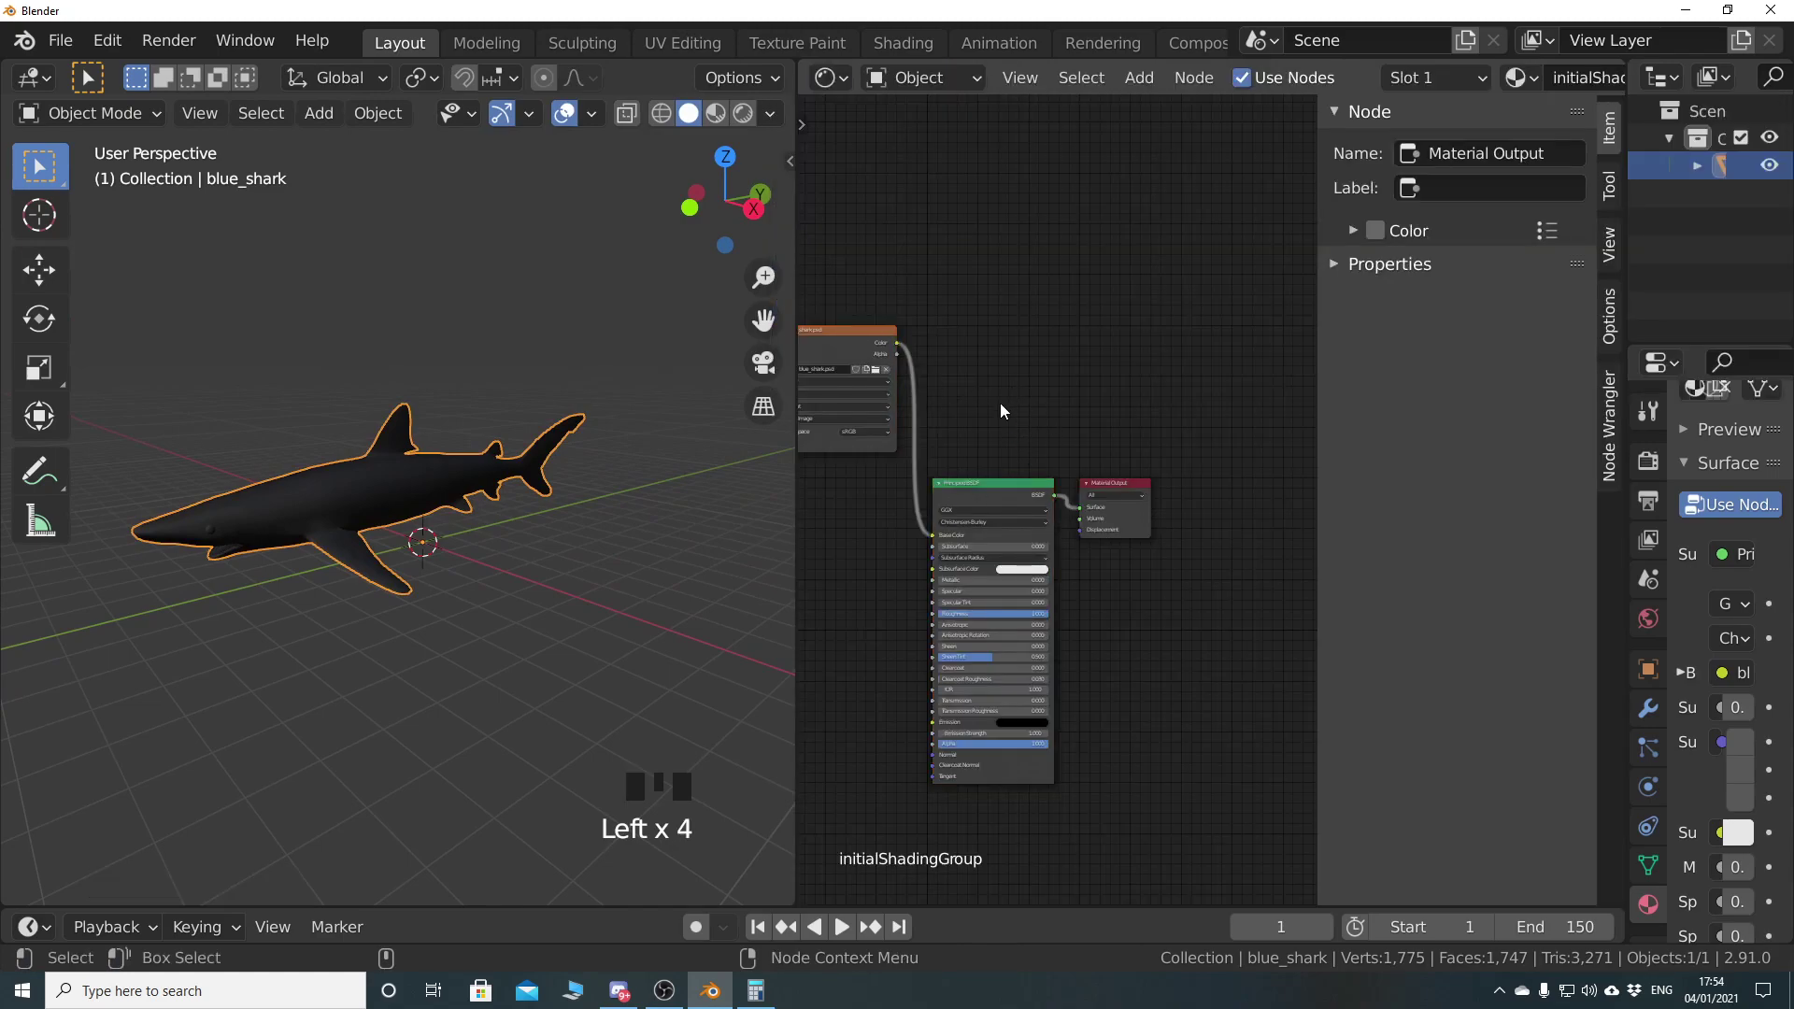
key("n")
middle_click_drag(912, 535, 1118, 527)
left_click_drag(1180, 323, 1108, 462)
scroll(1121, 486, "up", 1, "shift")
scroll(1144, 517, "up", 6)
scroll(1145, 517, "up", 1, "shift")
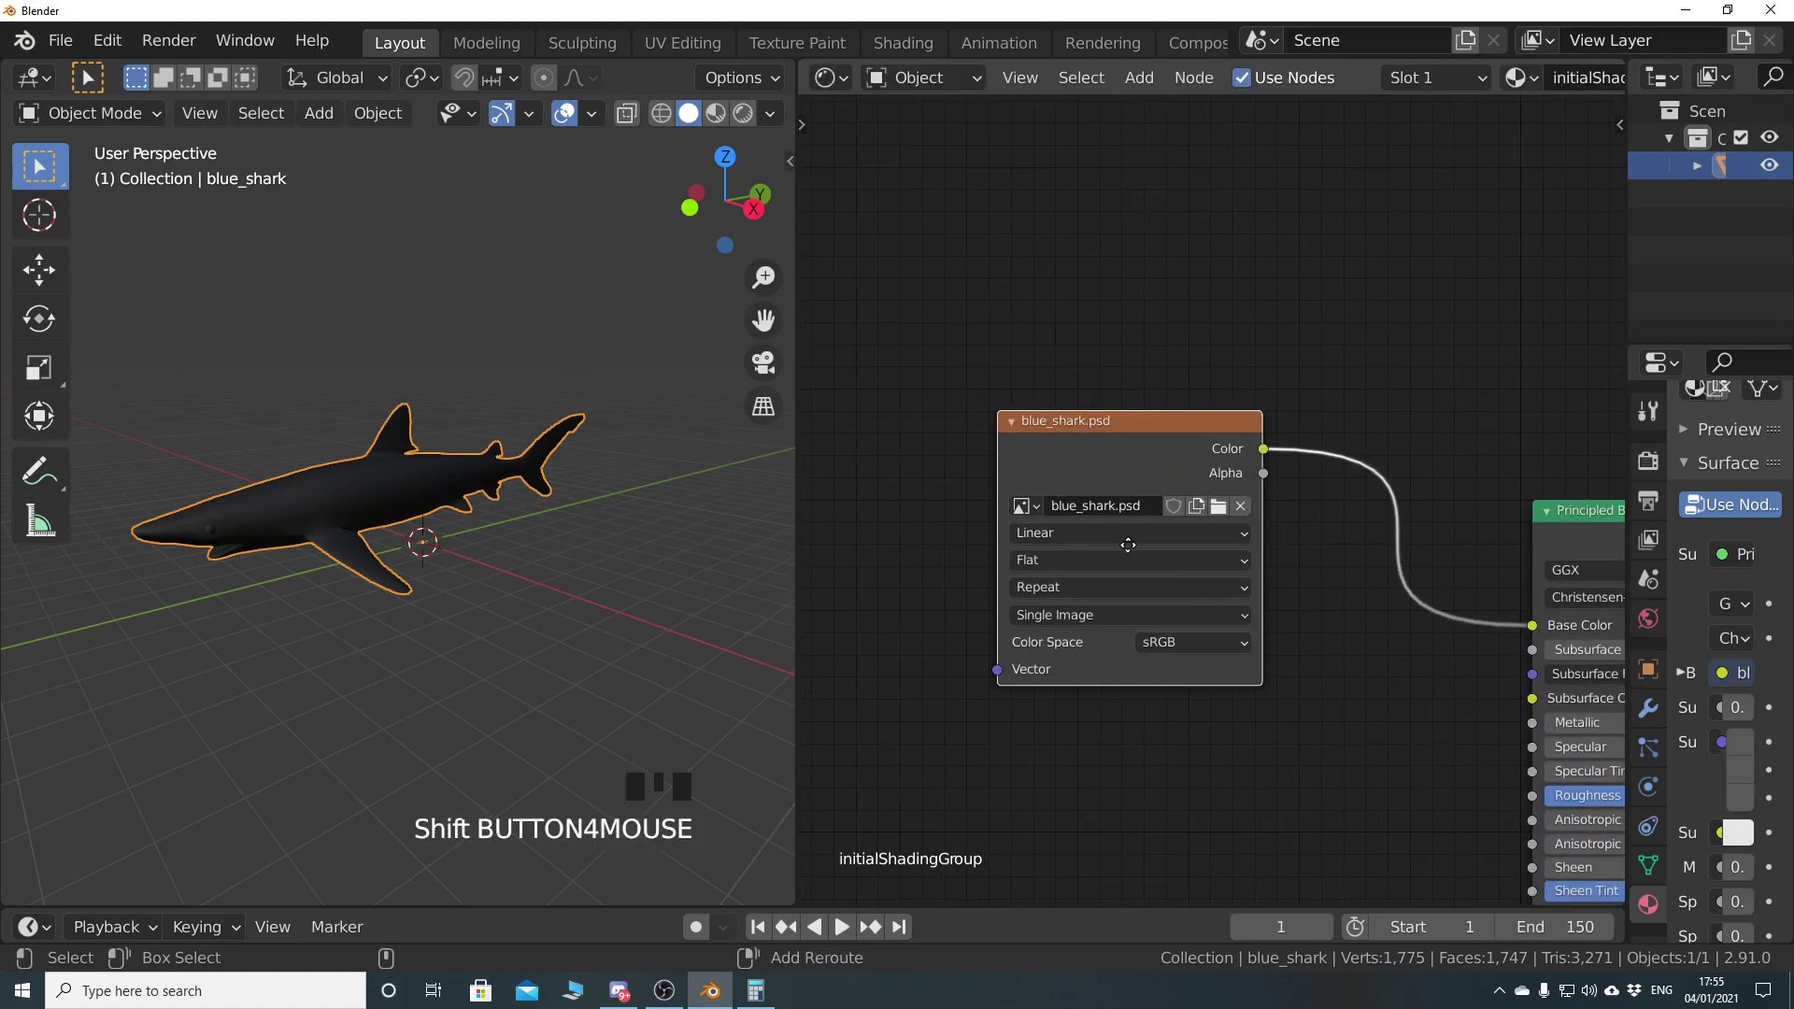
Show the shark in Material Preview and replace its base color image with blue_shark_COLOR.png from the blue_shark folder
left_click(716, 113)
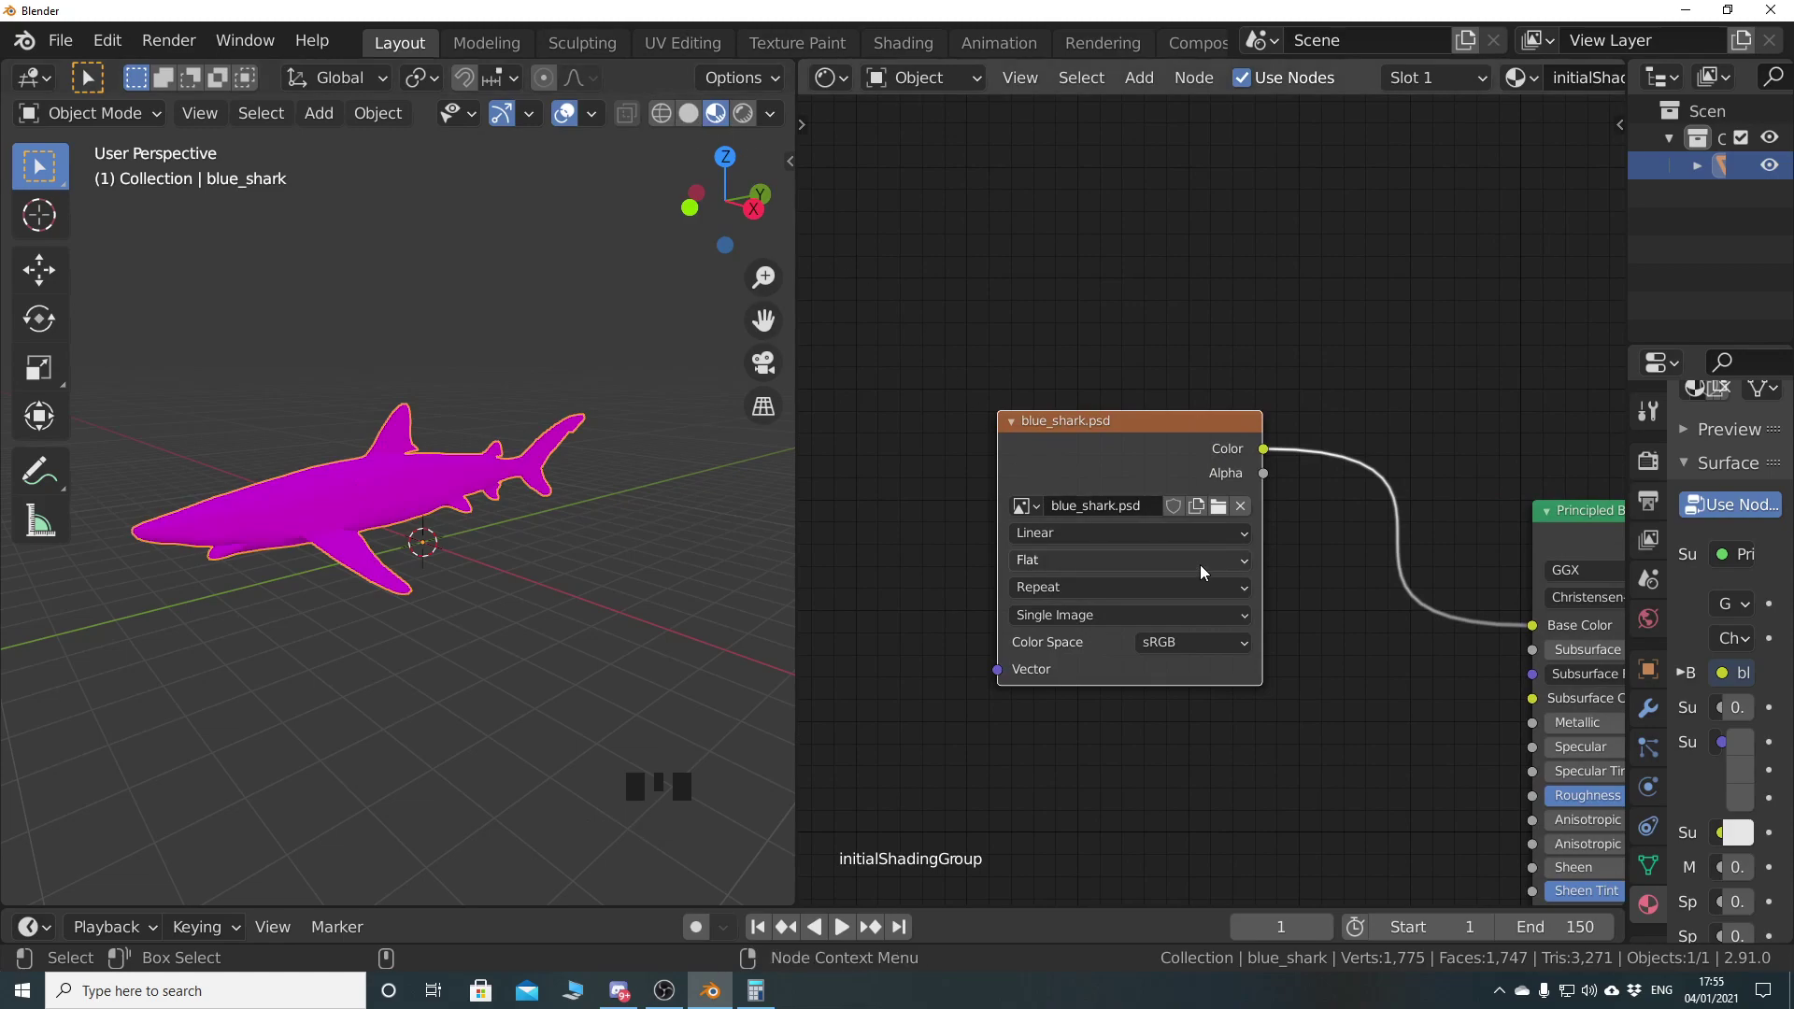
left_click(1219, 509)
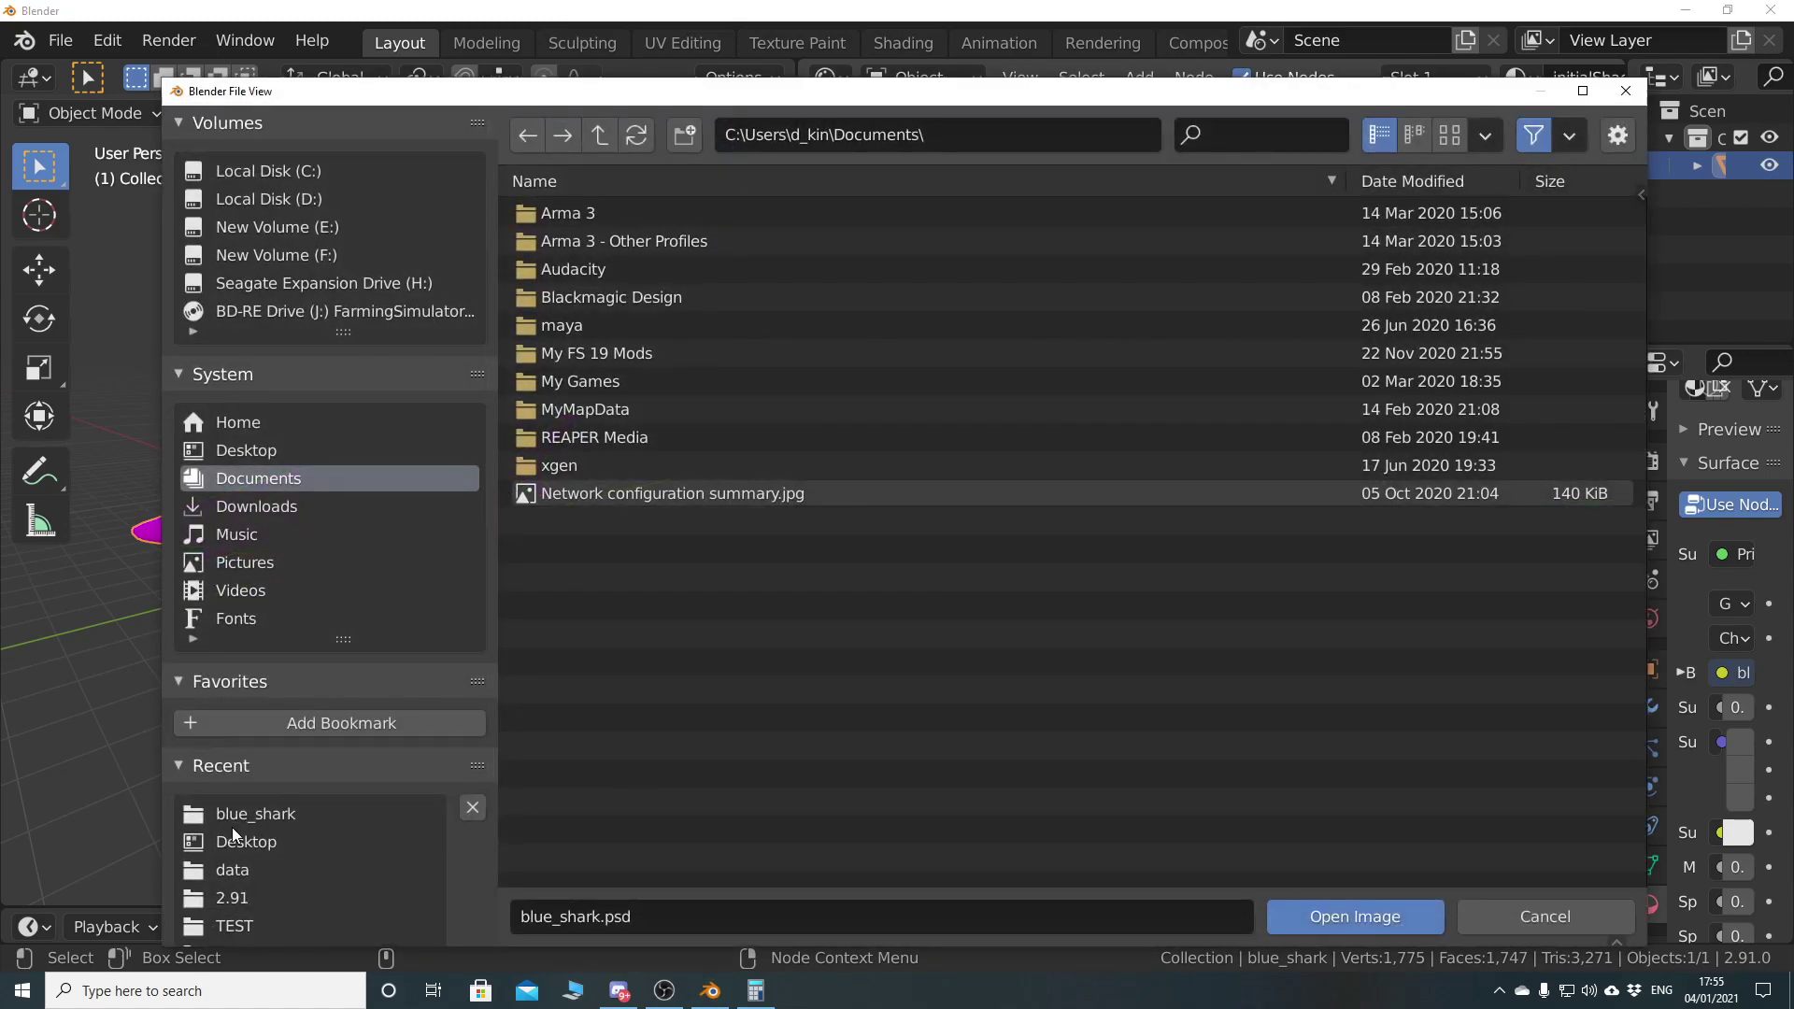
left_click(238, 815)
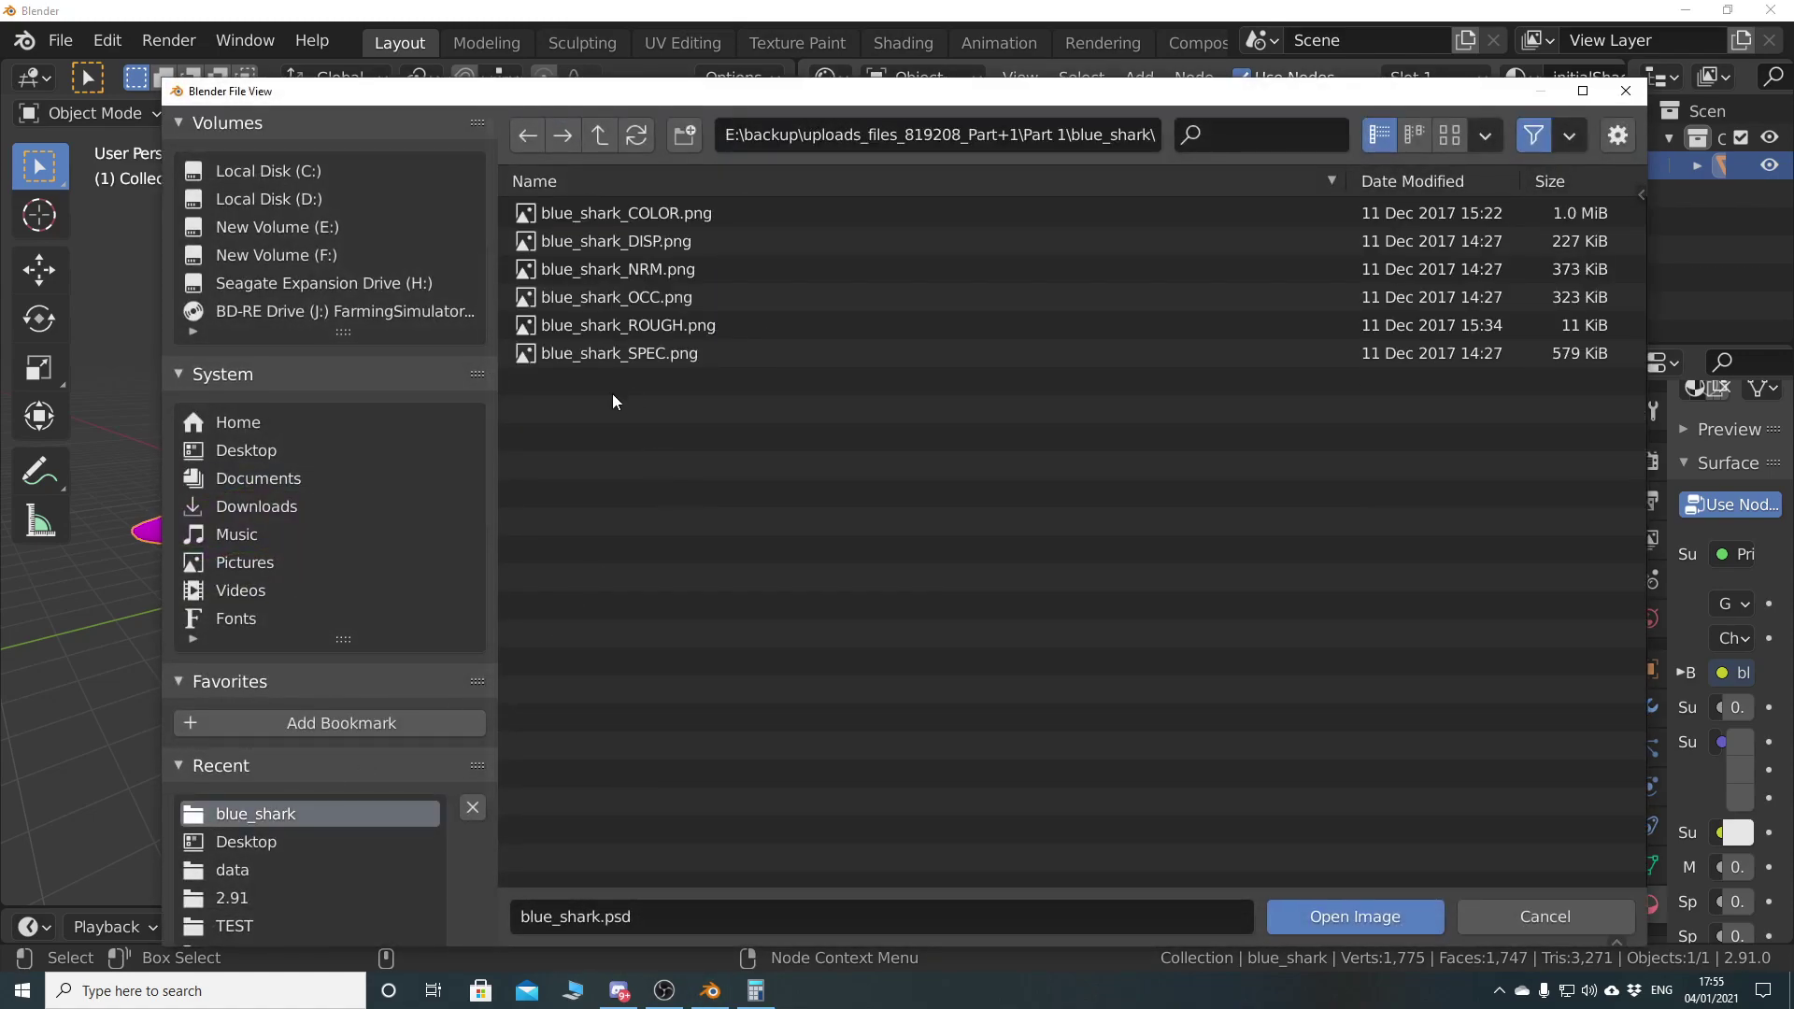
double_click(591, 217)
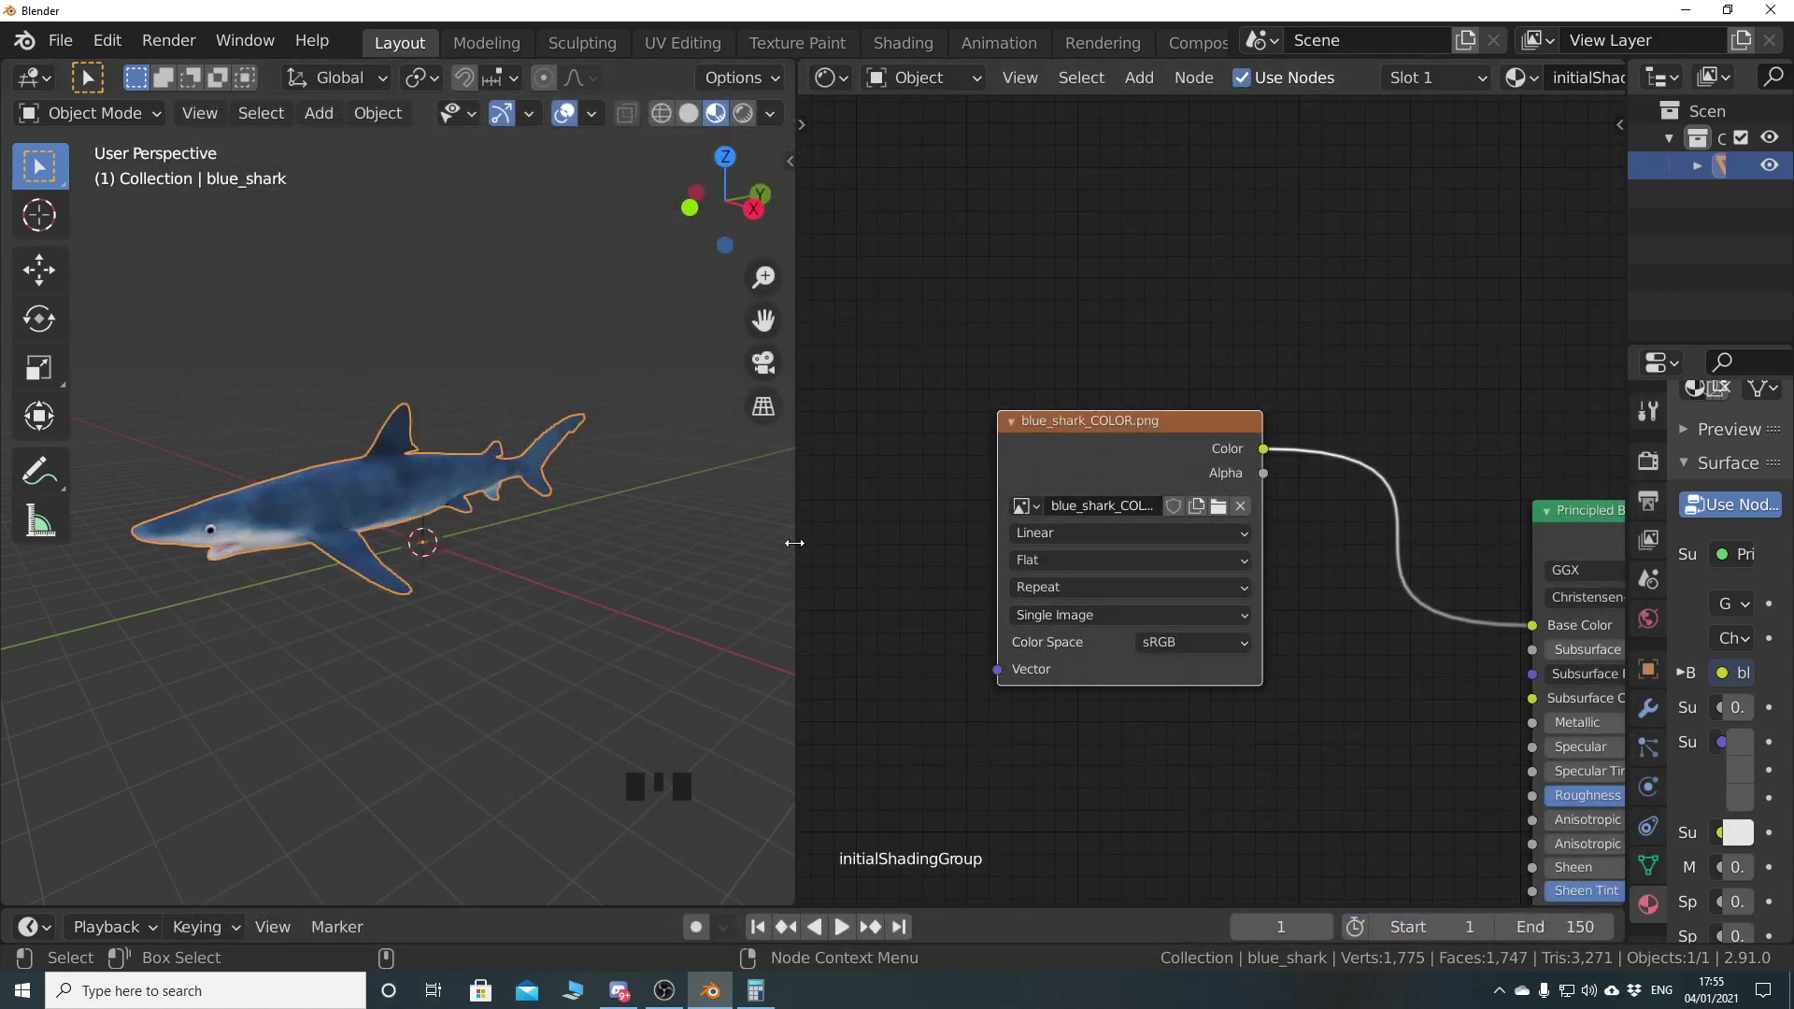
Merge the Shader Editor area back into the 3D view and show the shark in right orthographic view
right_click(794, 542)
left_click(761, 602)
left_click(775, 585)
mouse_move(776, 584)
middle_mouse_down()
mouse_move(572, 527)
mouse_move(527, 617)
mouse_move(712, 626)
mouse_move(813, 580)
mouse_move(813, 561)
mouse_move(609, 574)
mouse_move(587, 618)
mouse_move(750, 602)
mouse_move(719, 555)
mouse_move(747, 584)
middle_mouse_up()
scroll(719, 626, "up", 2)
scroll(738, 560, "down", 3)
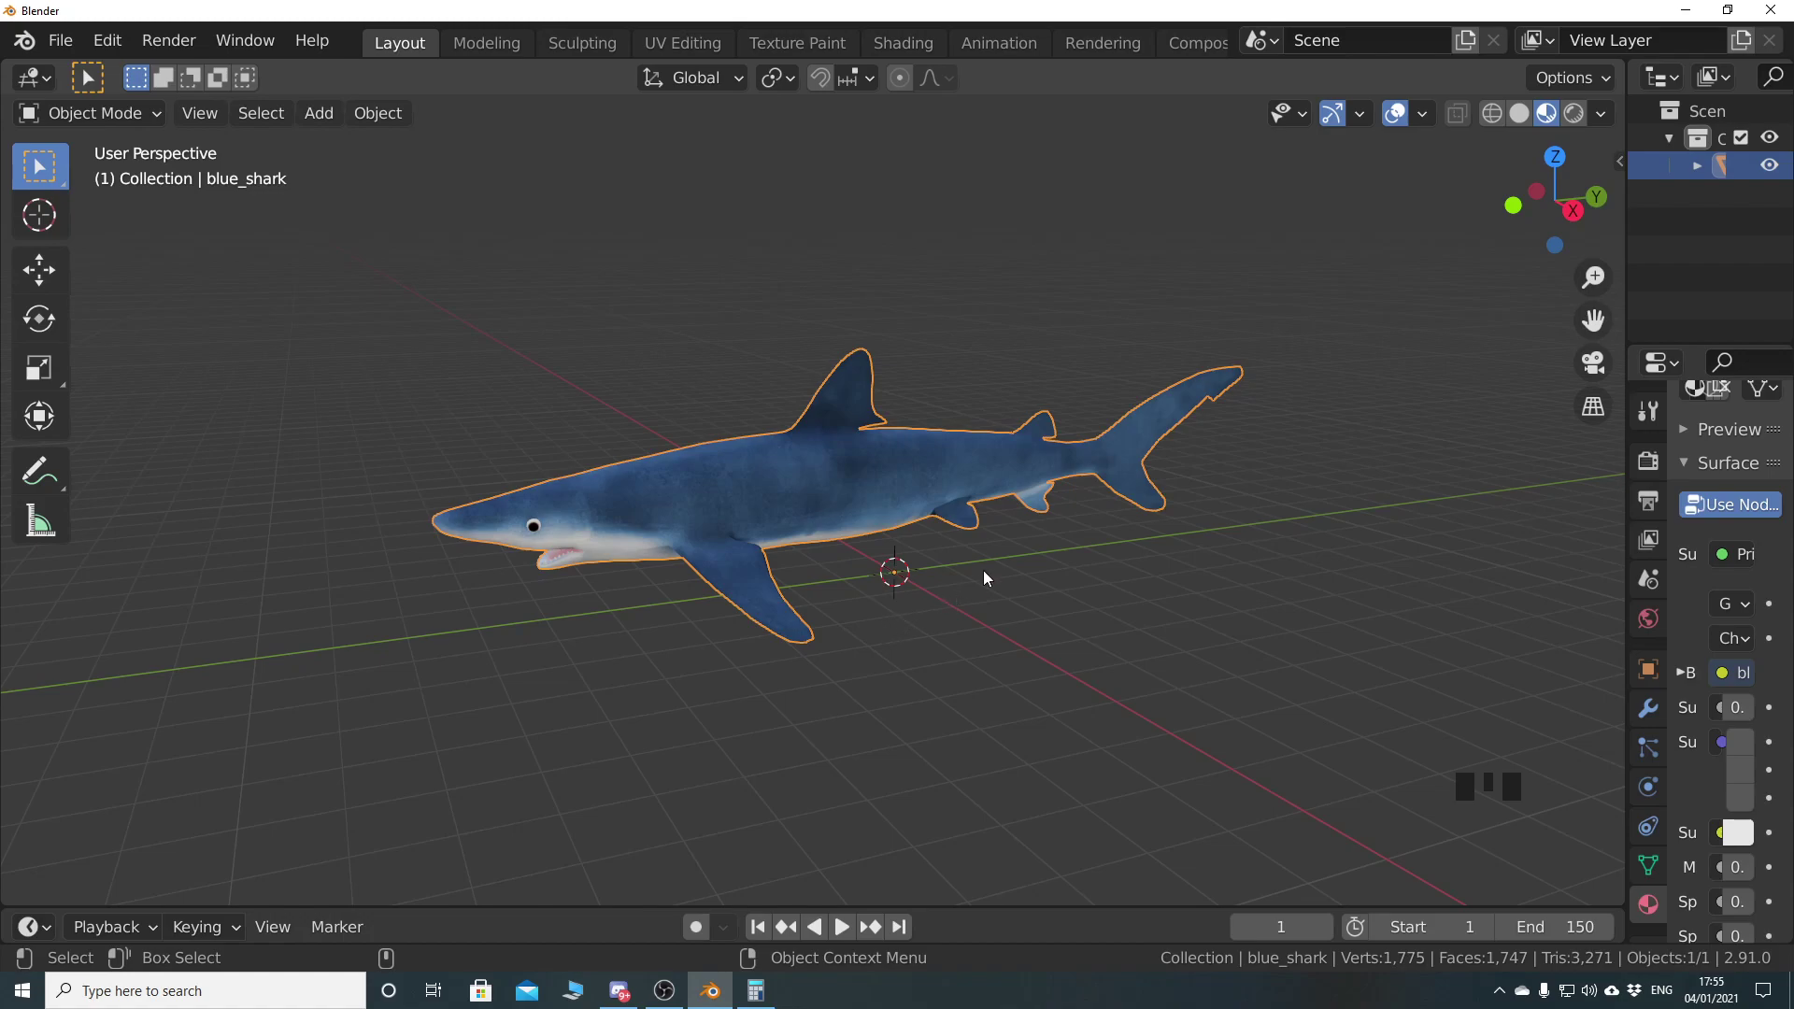
middle_click_drag(981, 580, 893, 568)
key("KP_3")
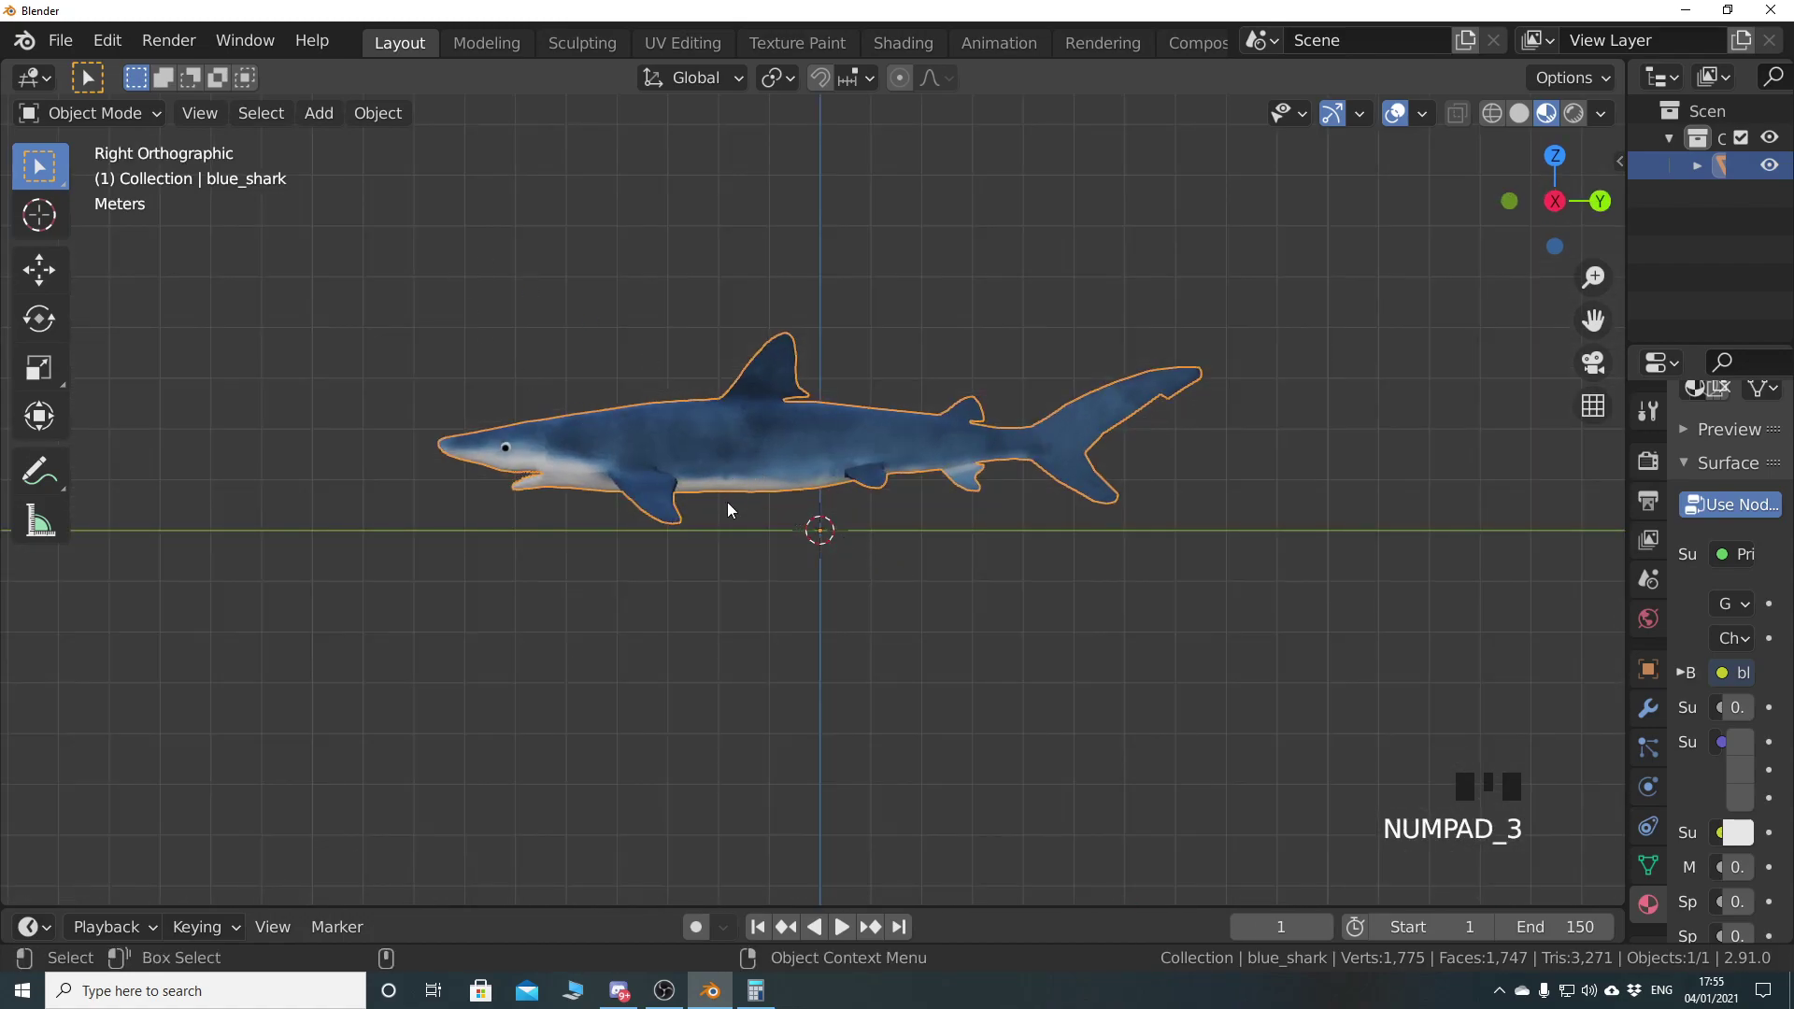
key("shift+a")
mouse_move(651, 618)
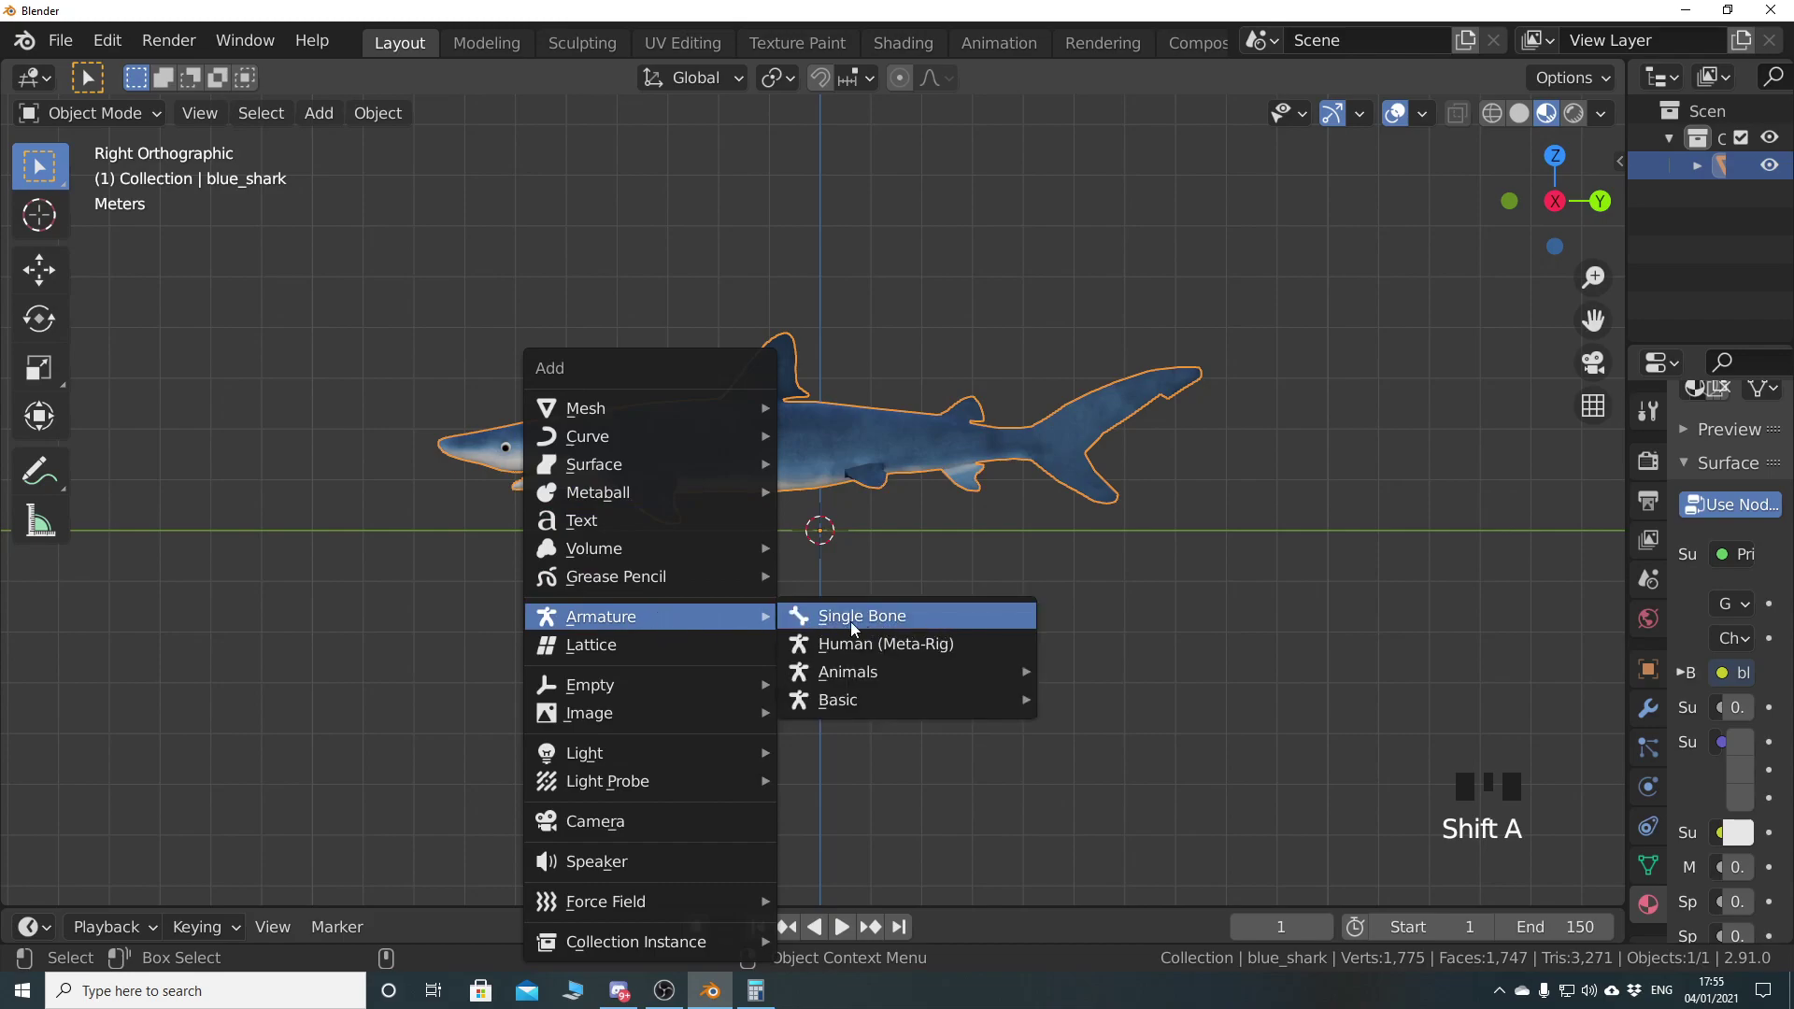
key("Escape")
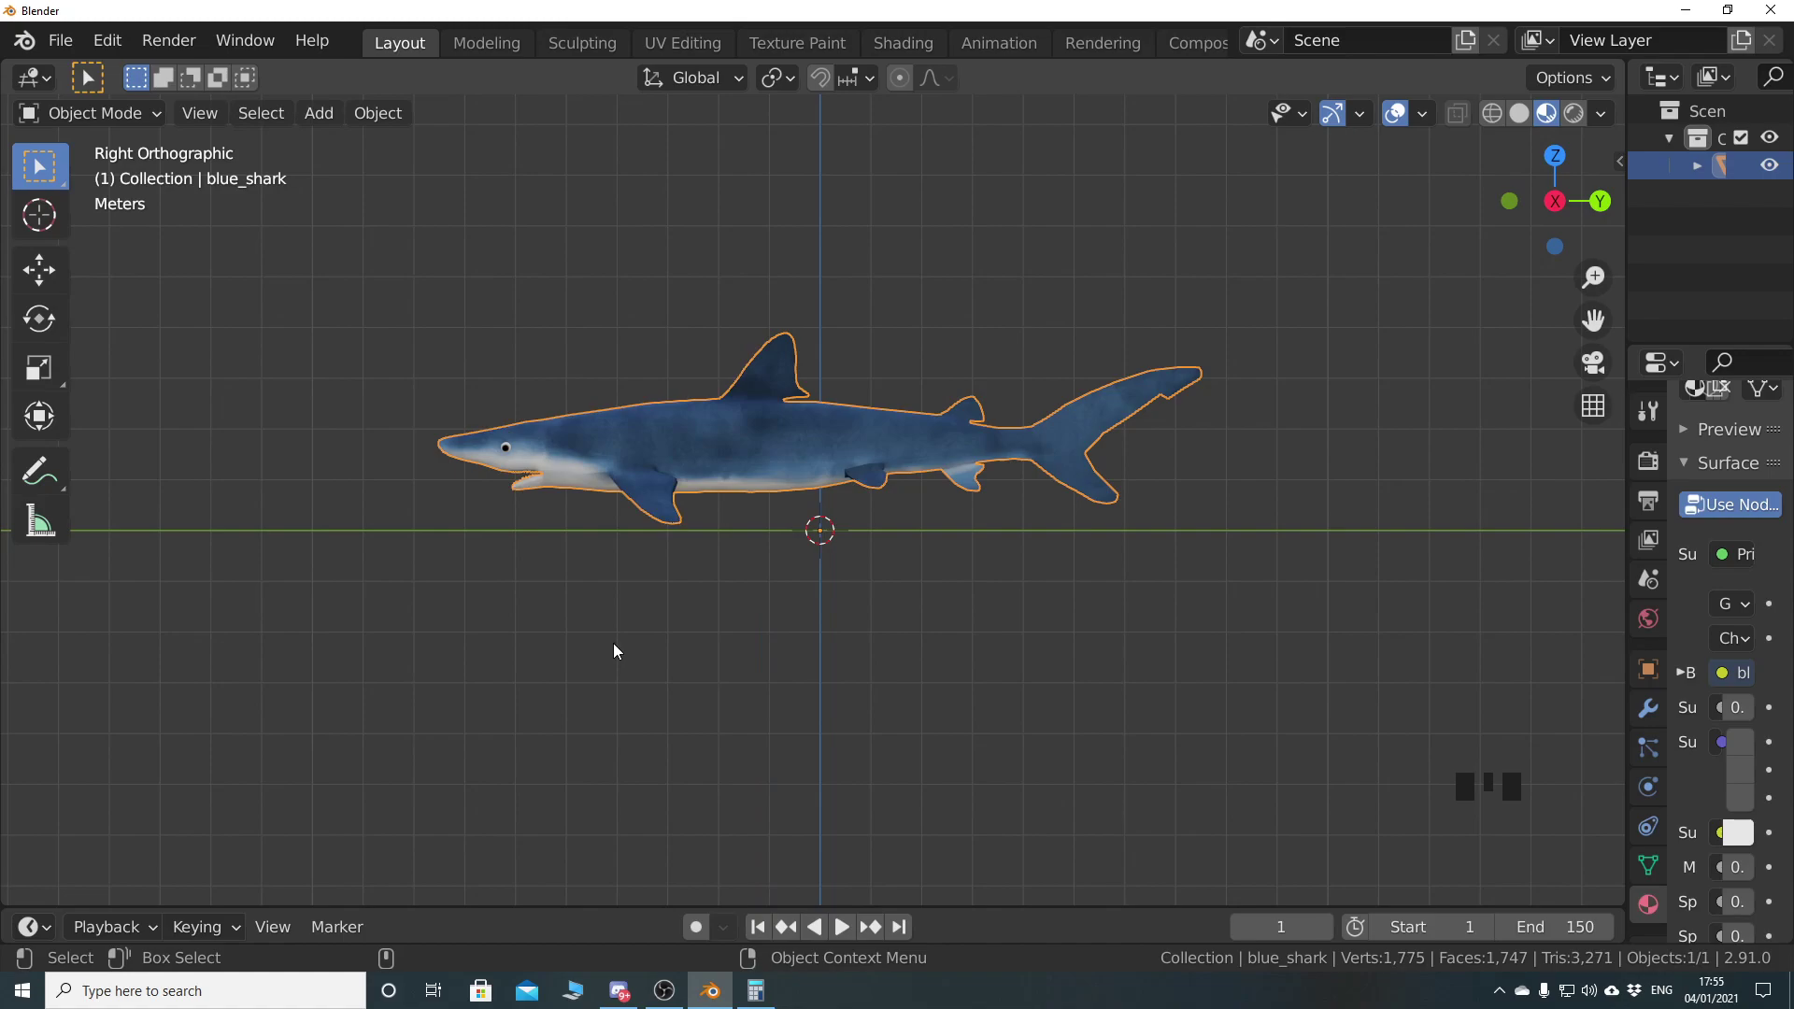
Search the add-on preferences for "rig" and check the status and details of the Rigging: Rigify add-on
left_click(108, 40)
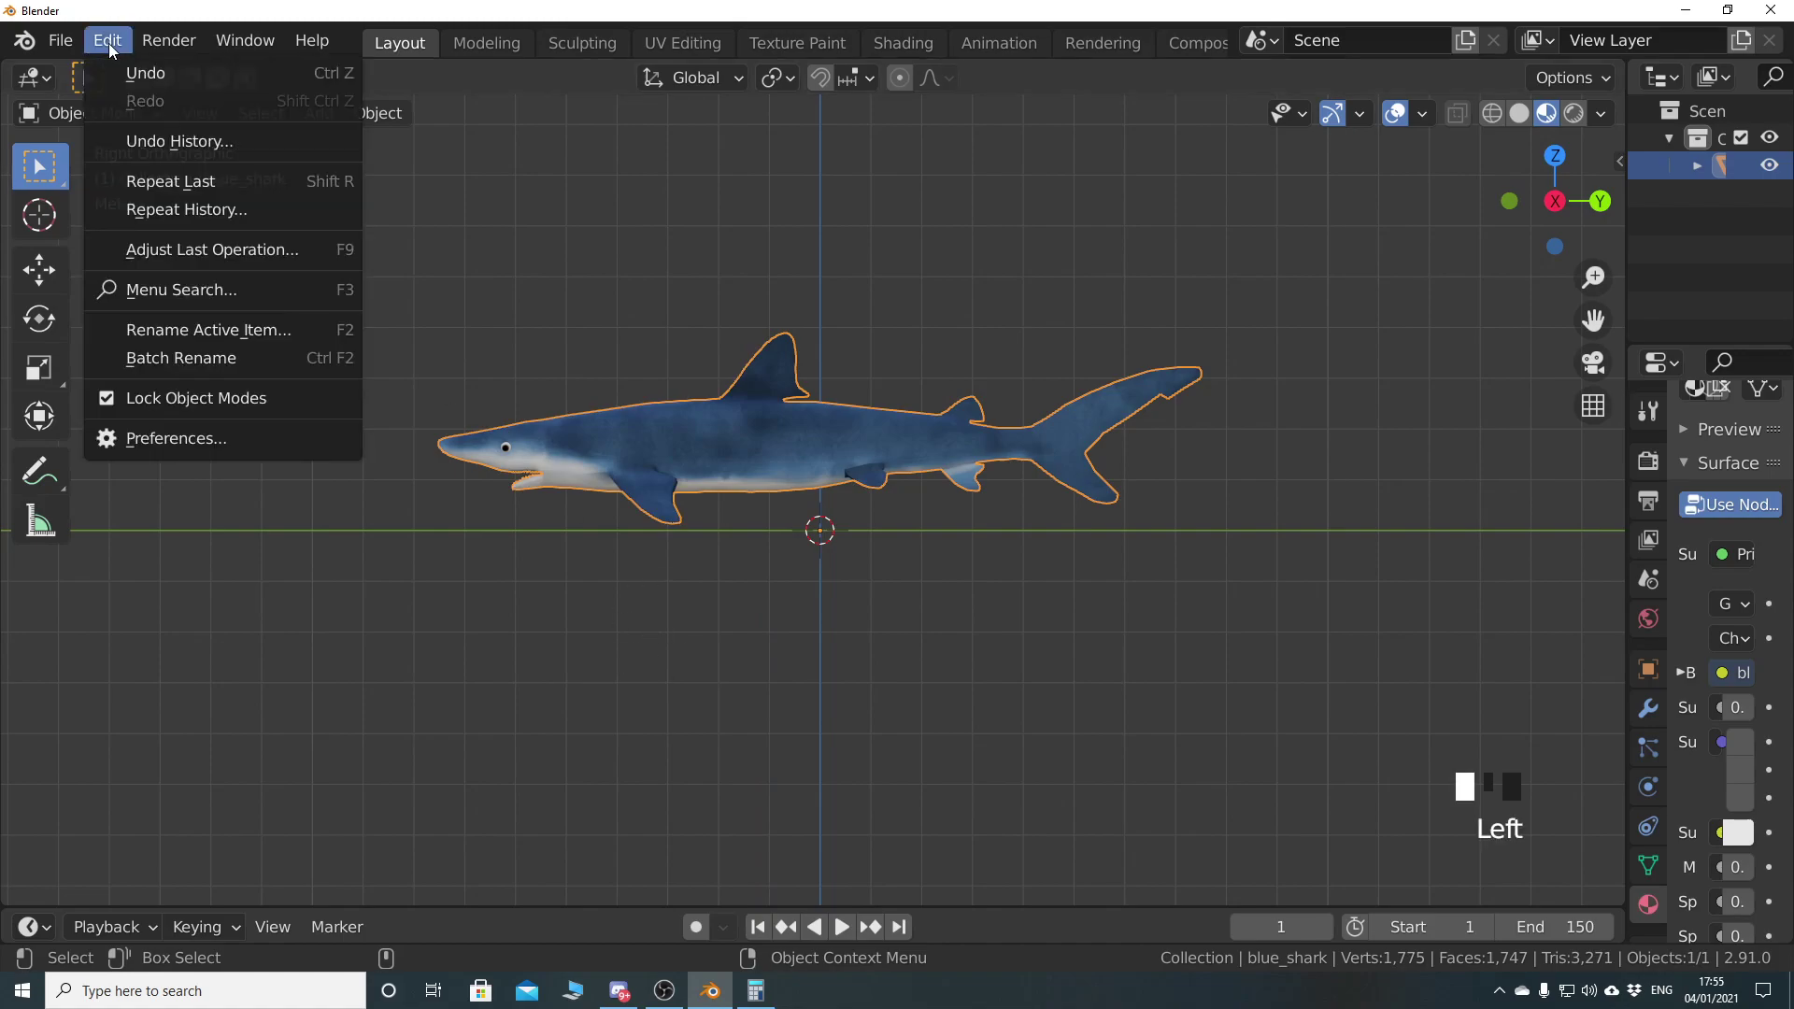
left_click(197, 431)
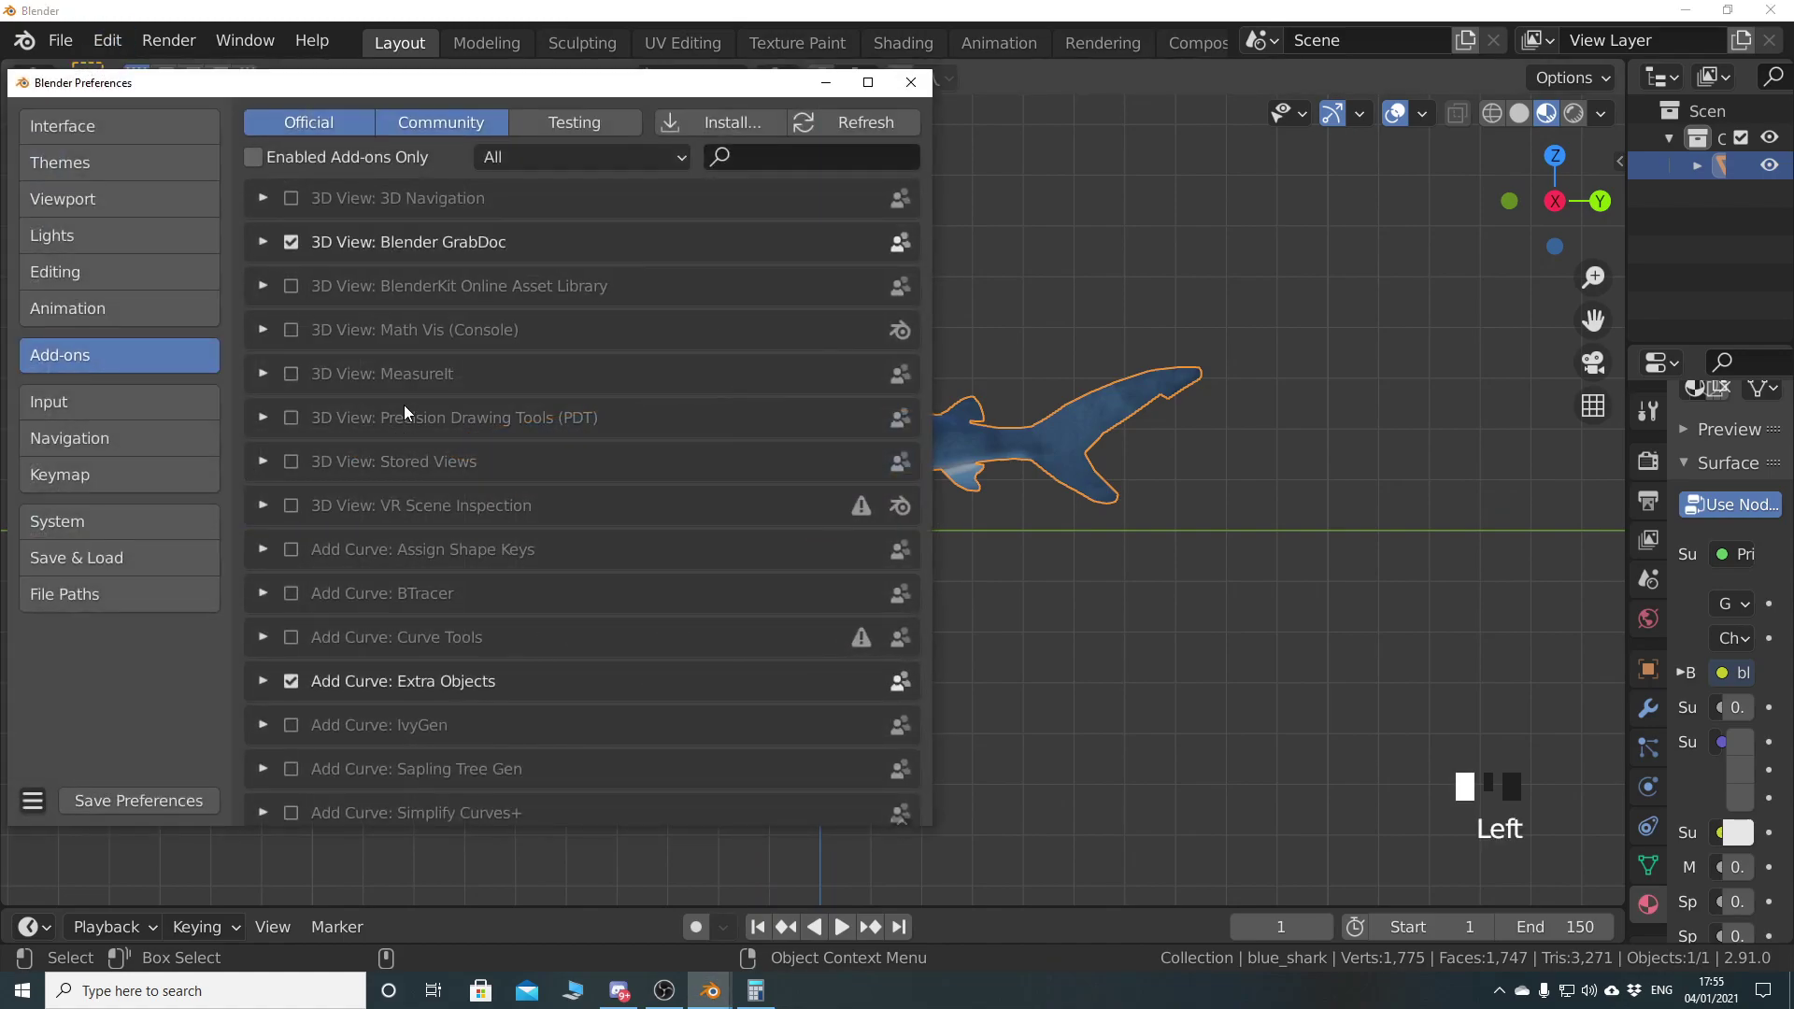
key("ctrl+f")
type("rig")
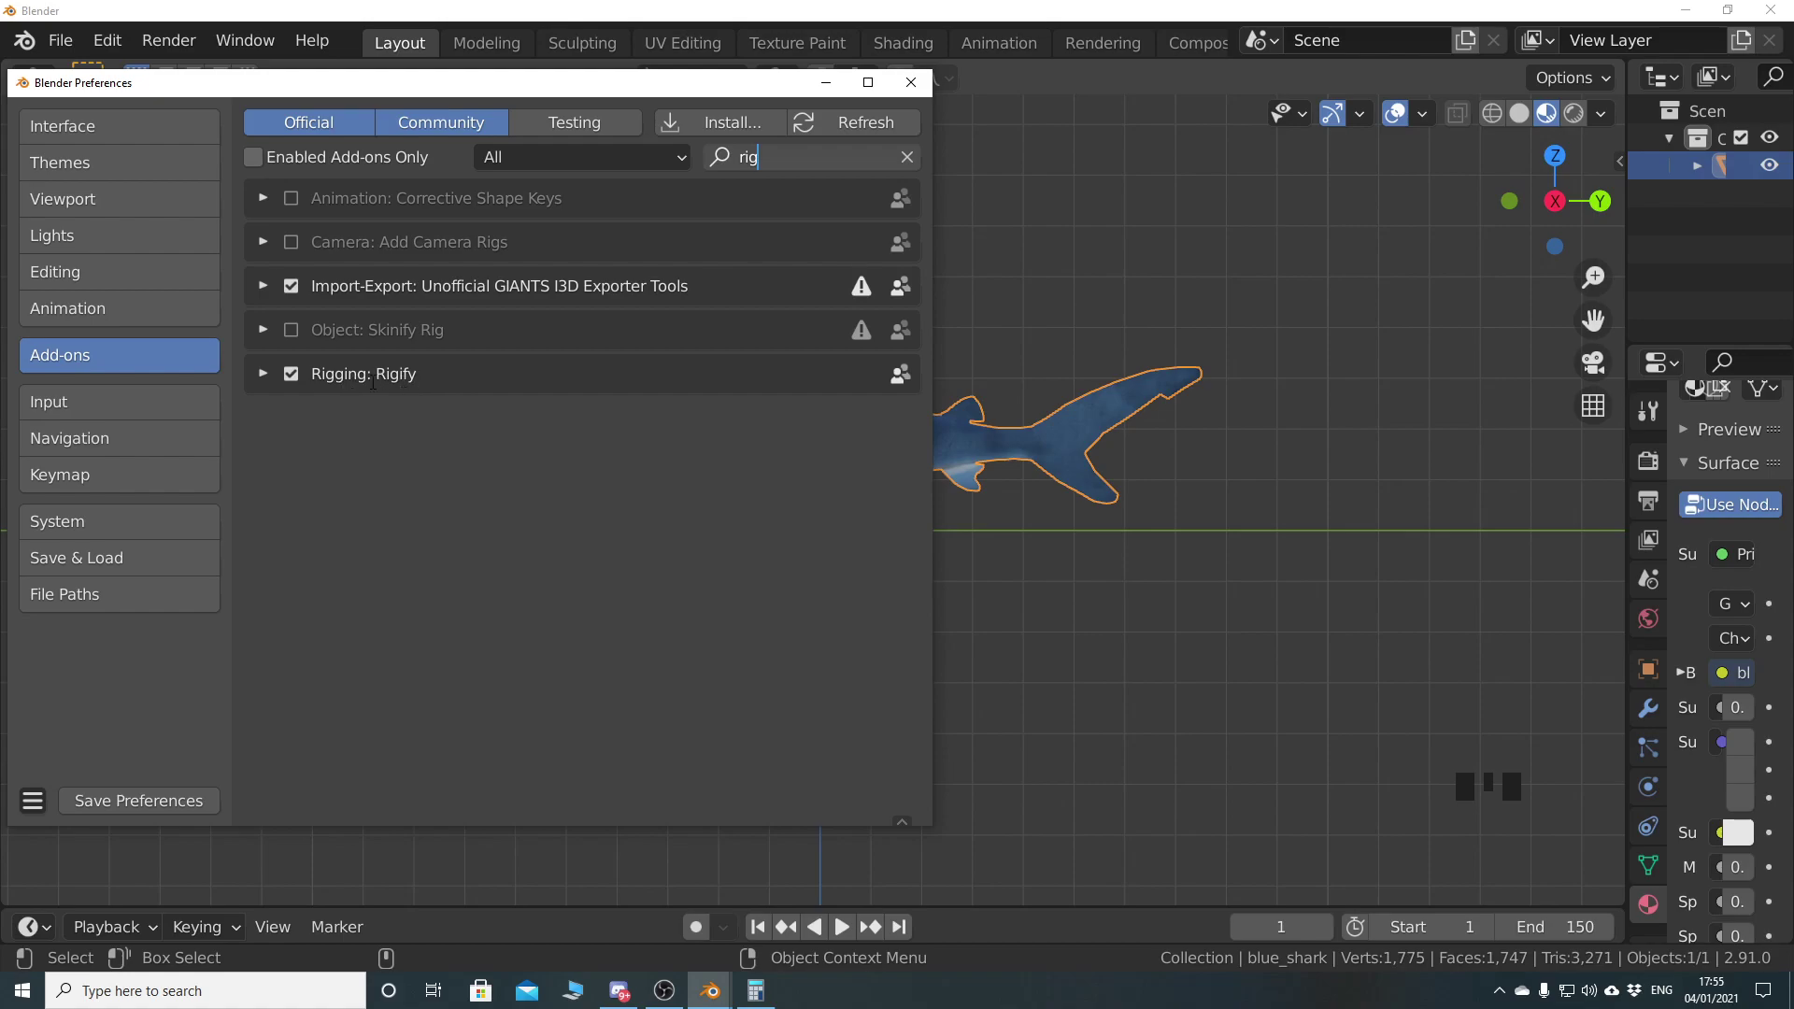
left_click(264, 374)
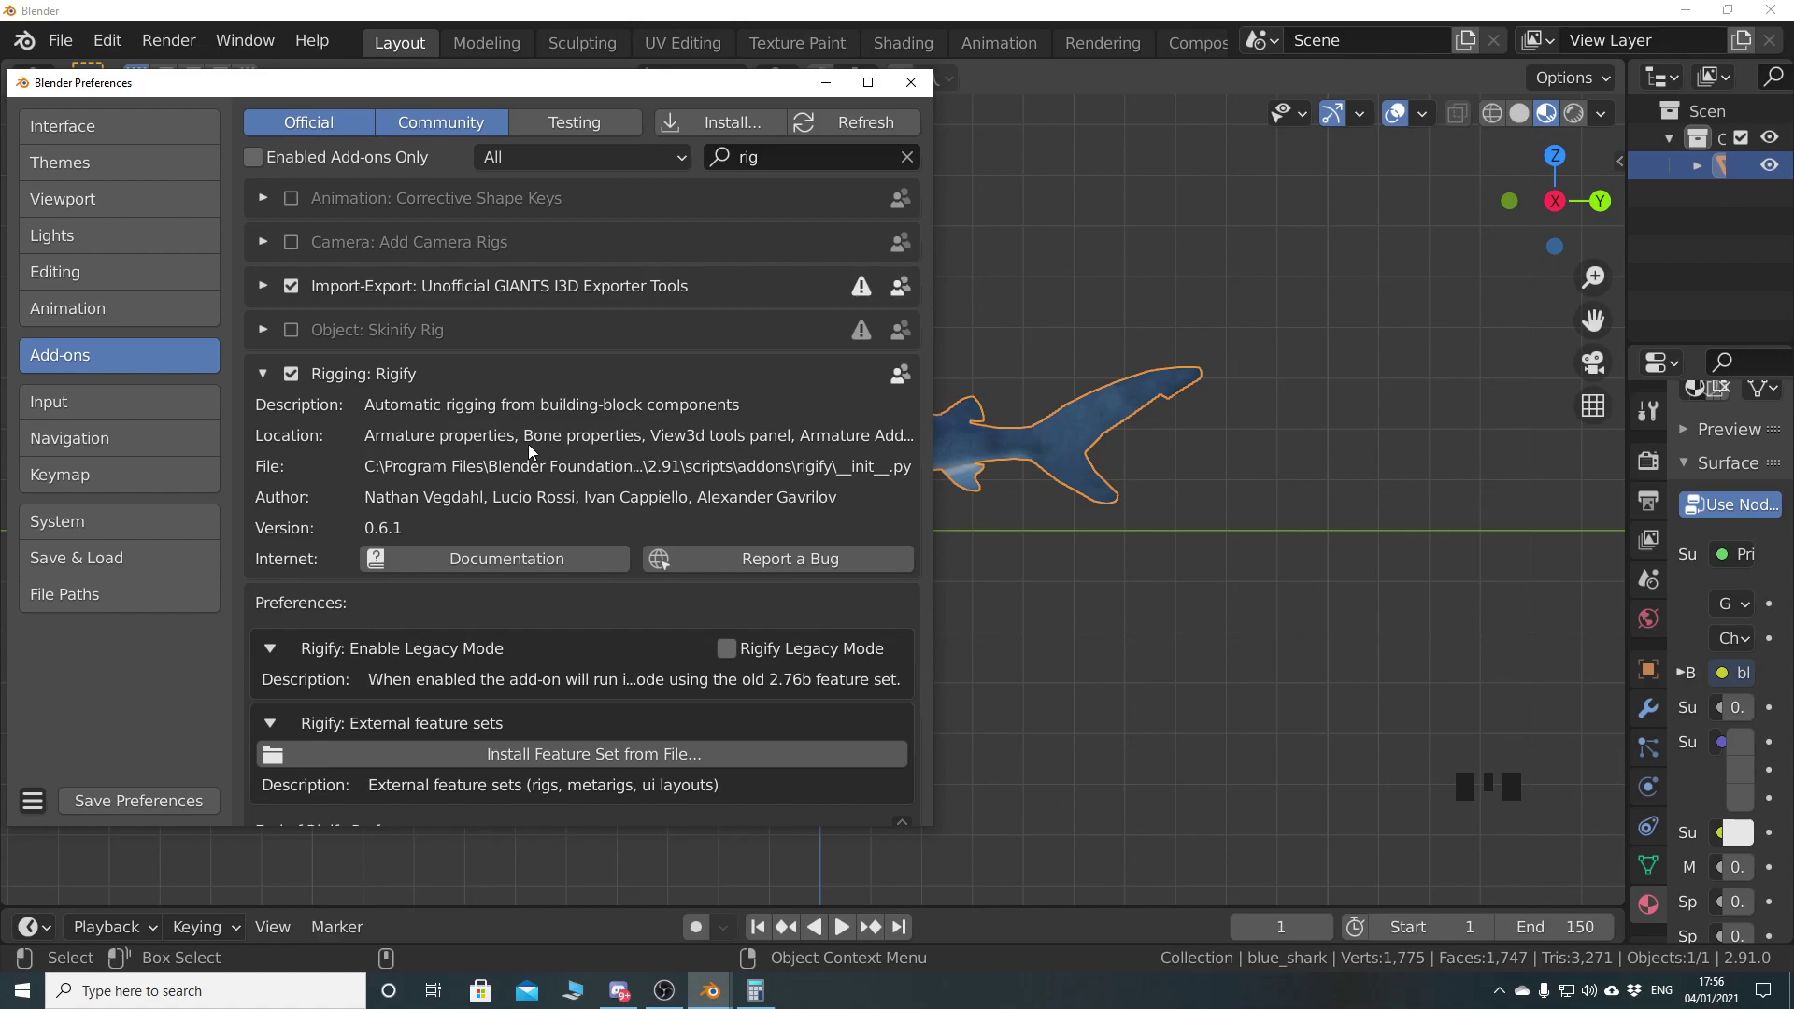
left_click(911, 82)
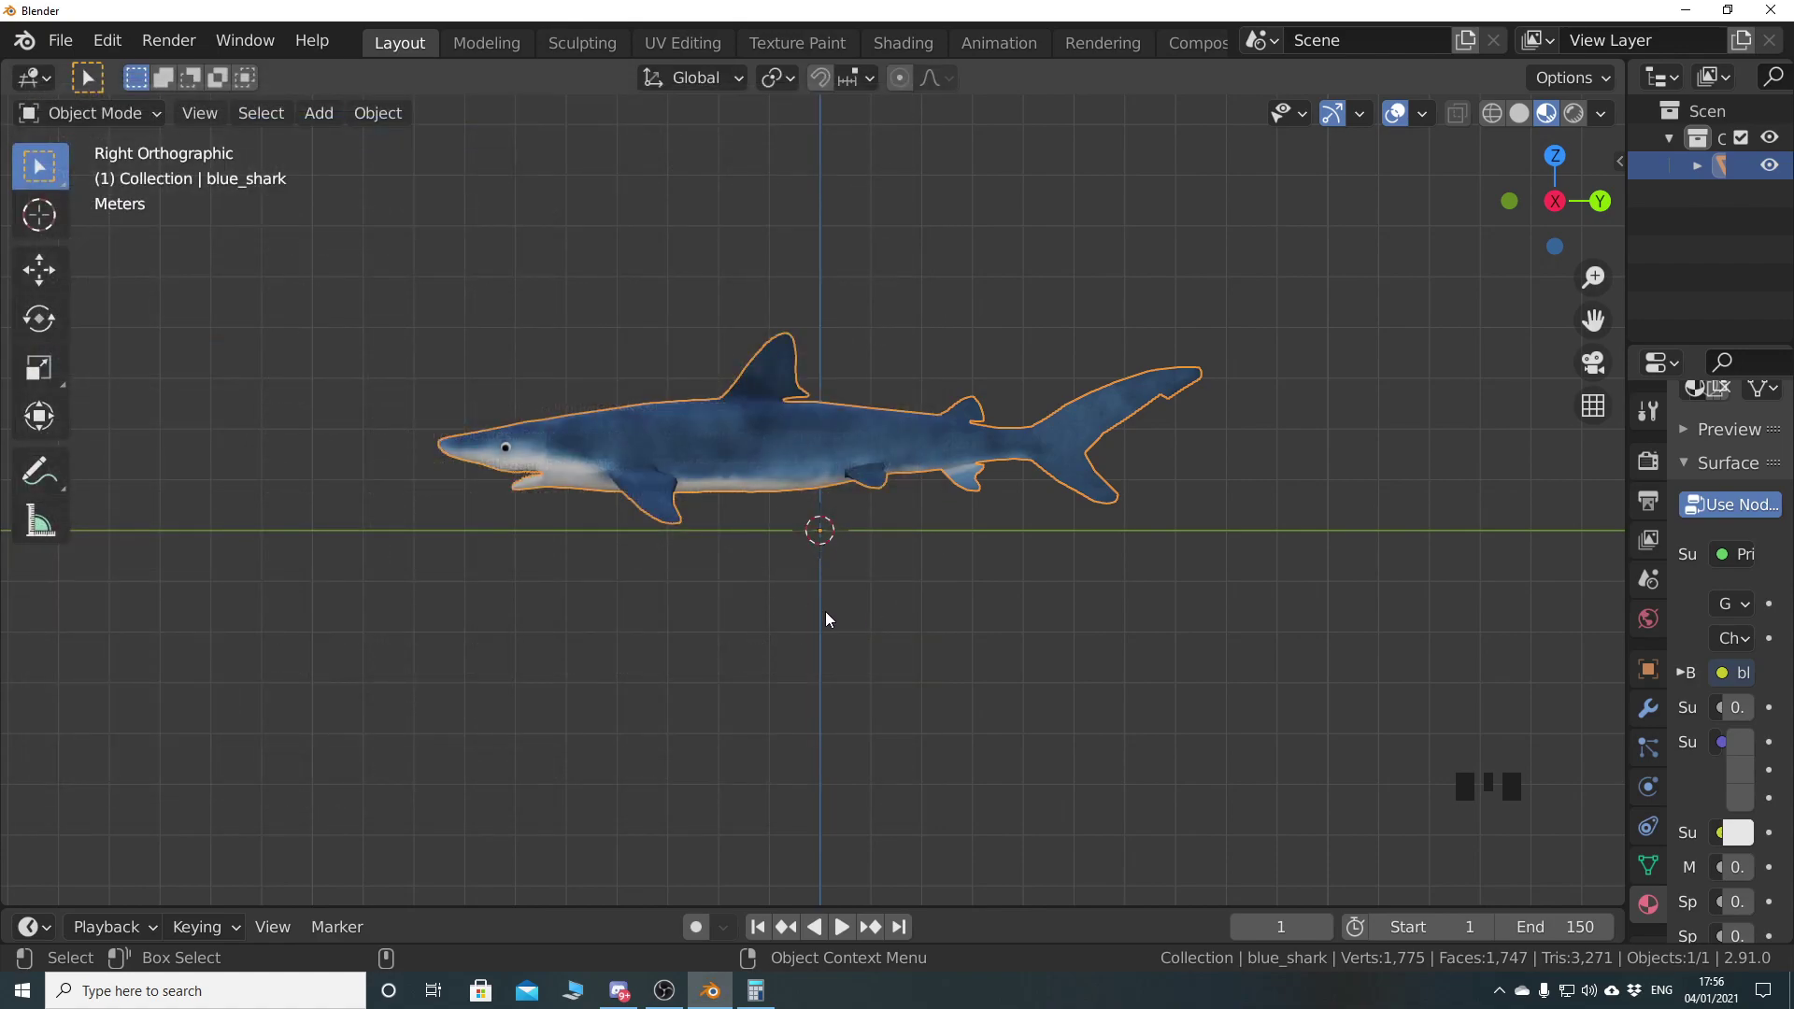
Widen the properties area and add a Shark (Meta-Rig) armature to the scene
left_click_drag(1626, 608, 1328, 612)
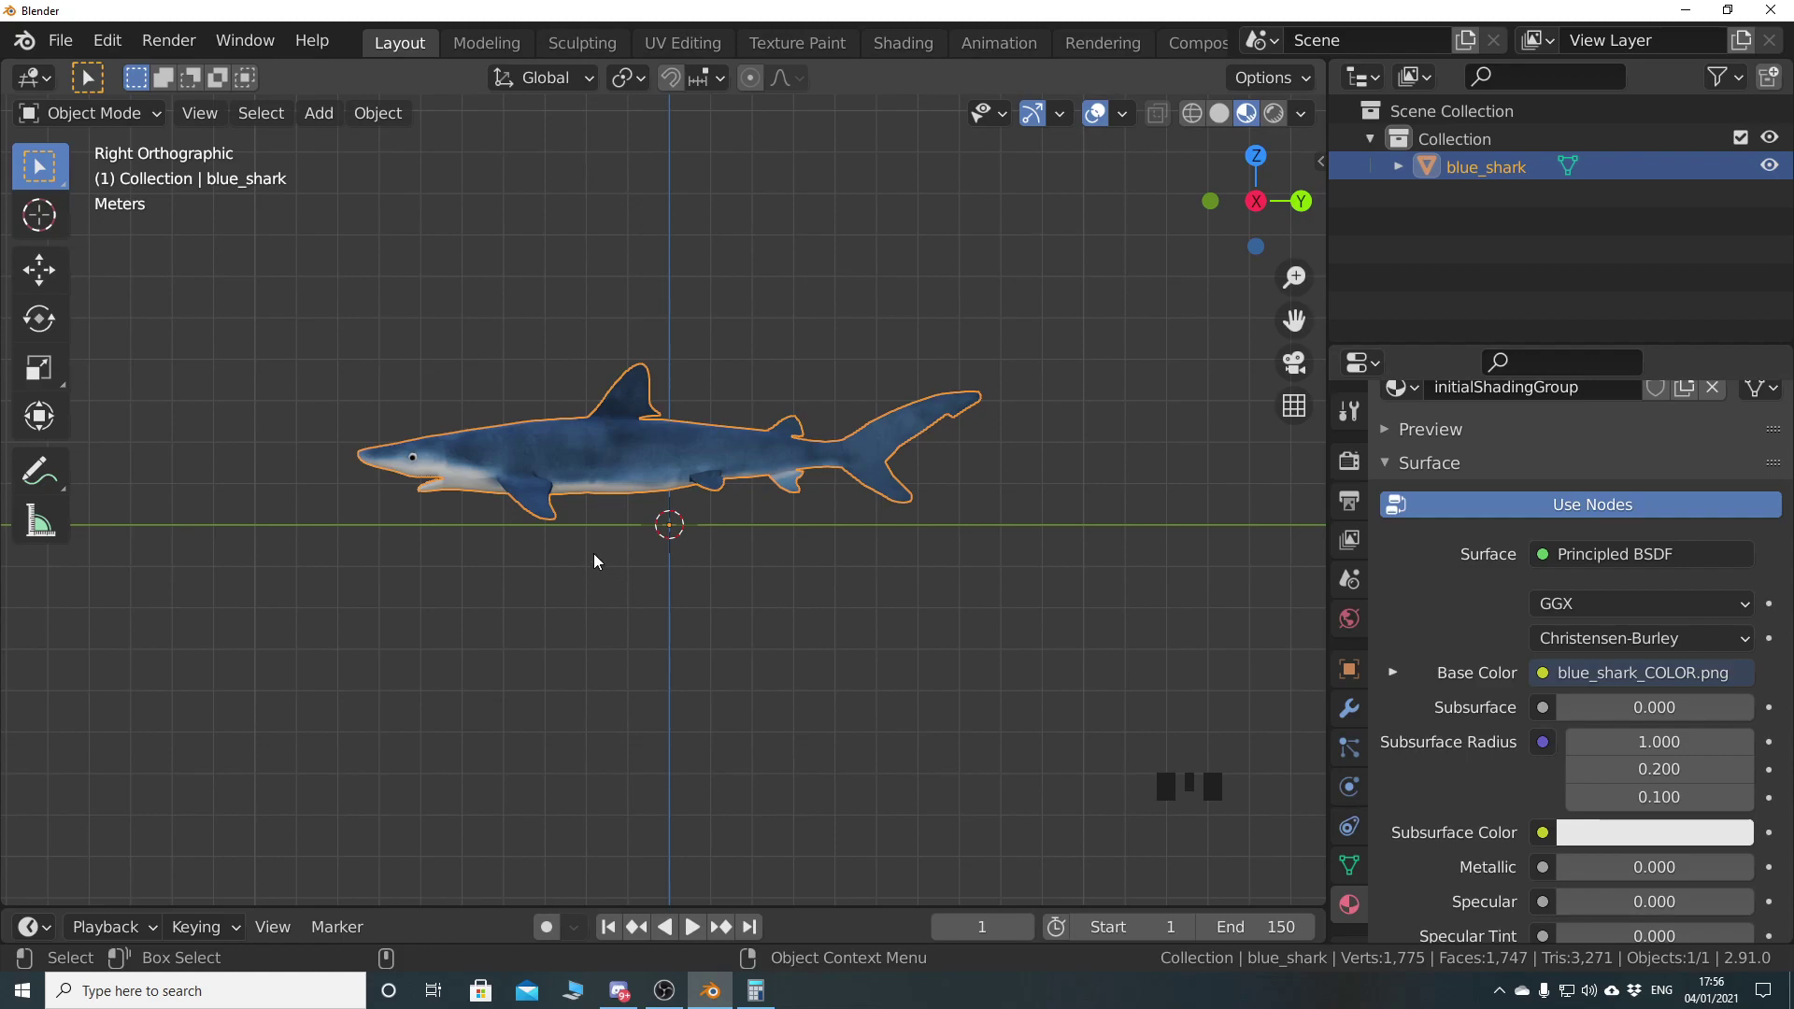
key("shift+a")
mouse_move(560, 617)
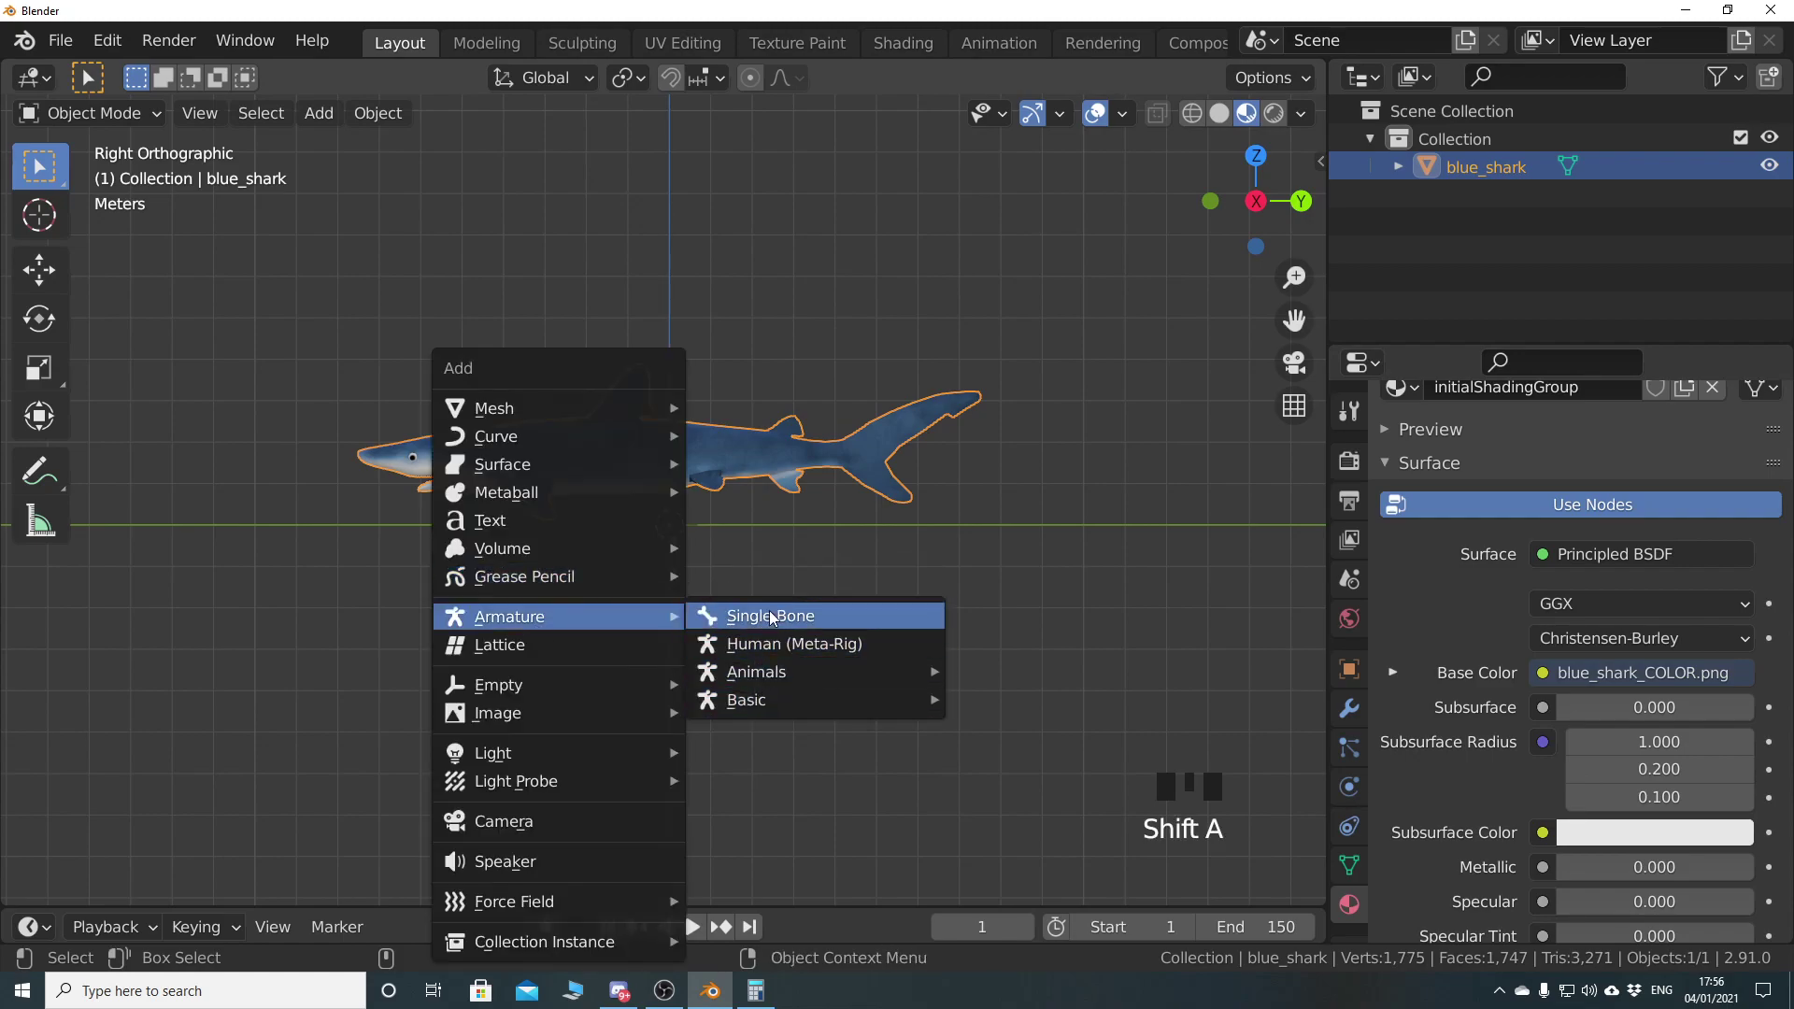
mouse_move(816, 669)
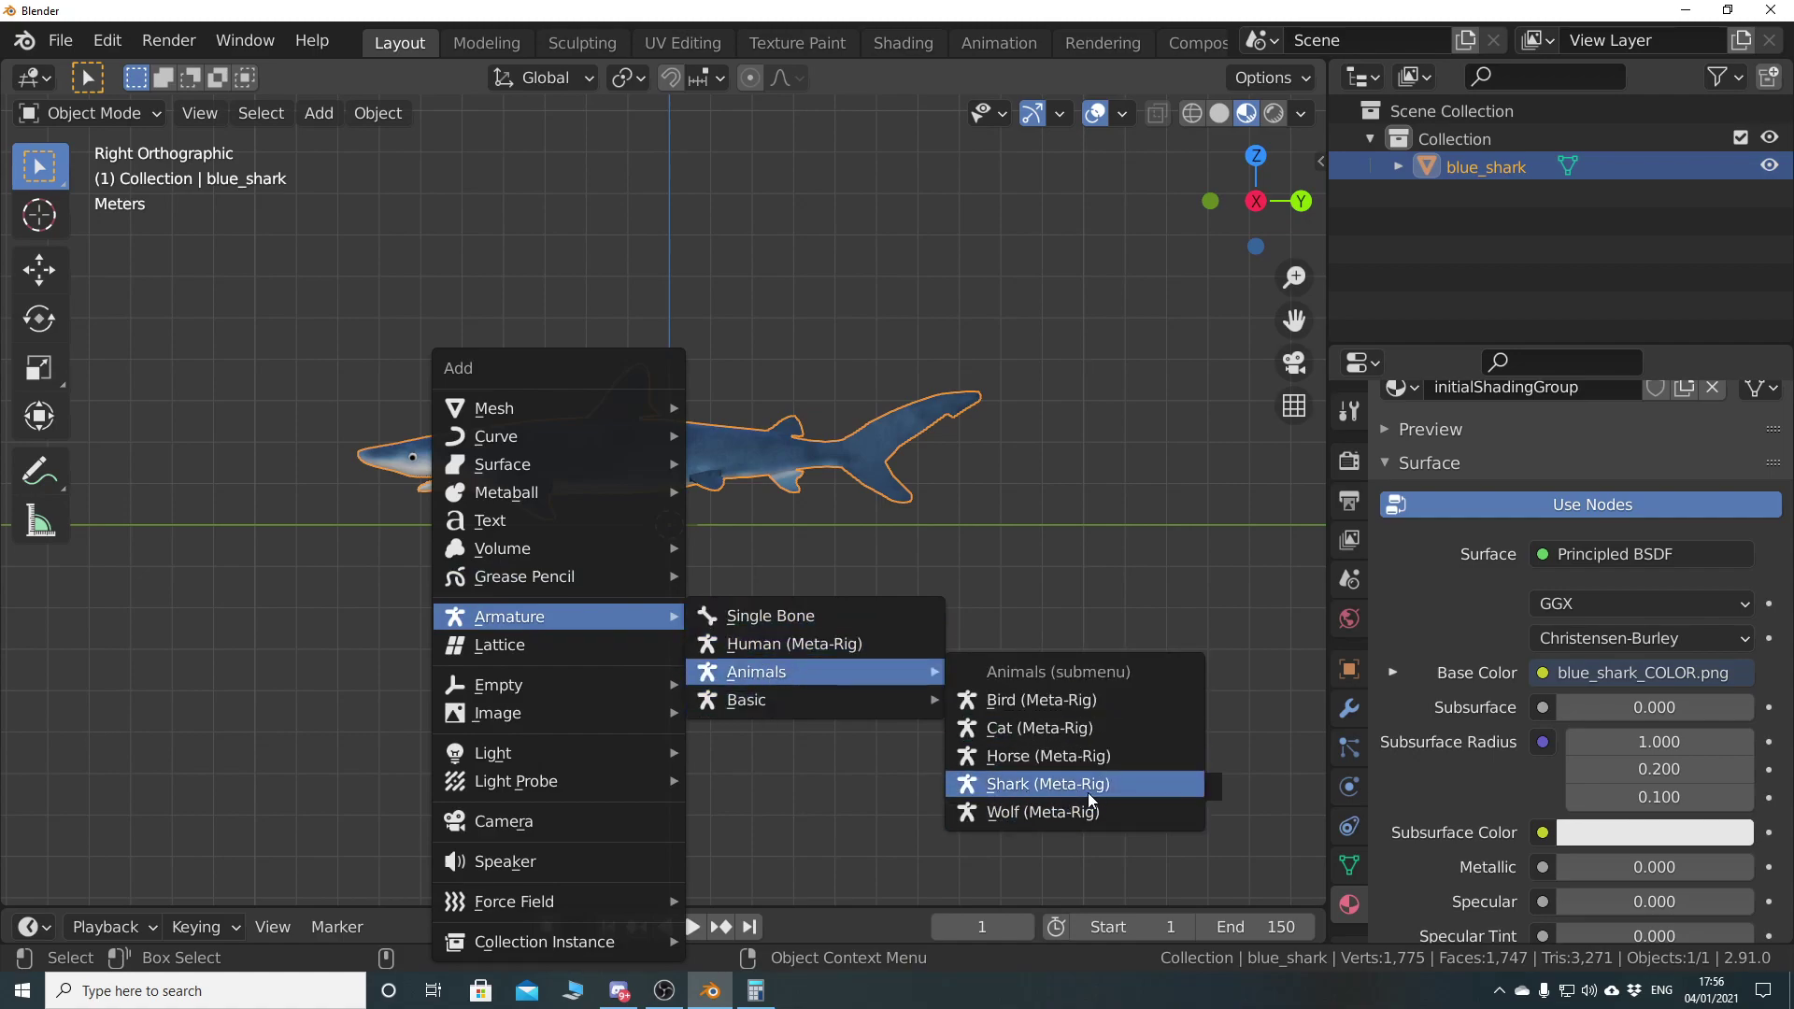
left_click(1033, 788)
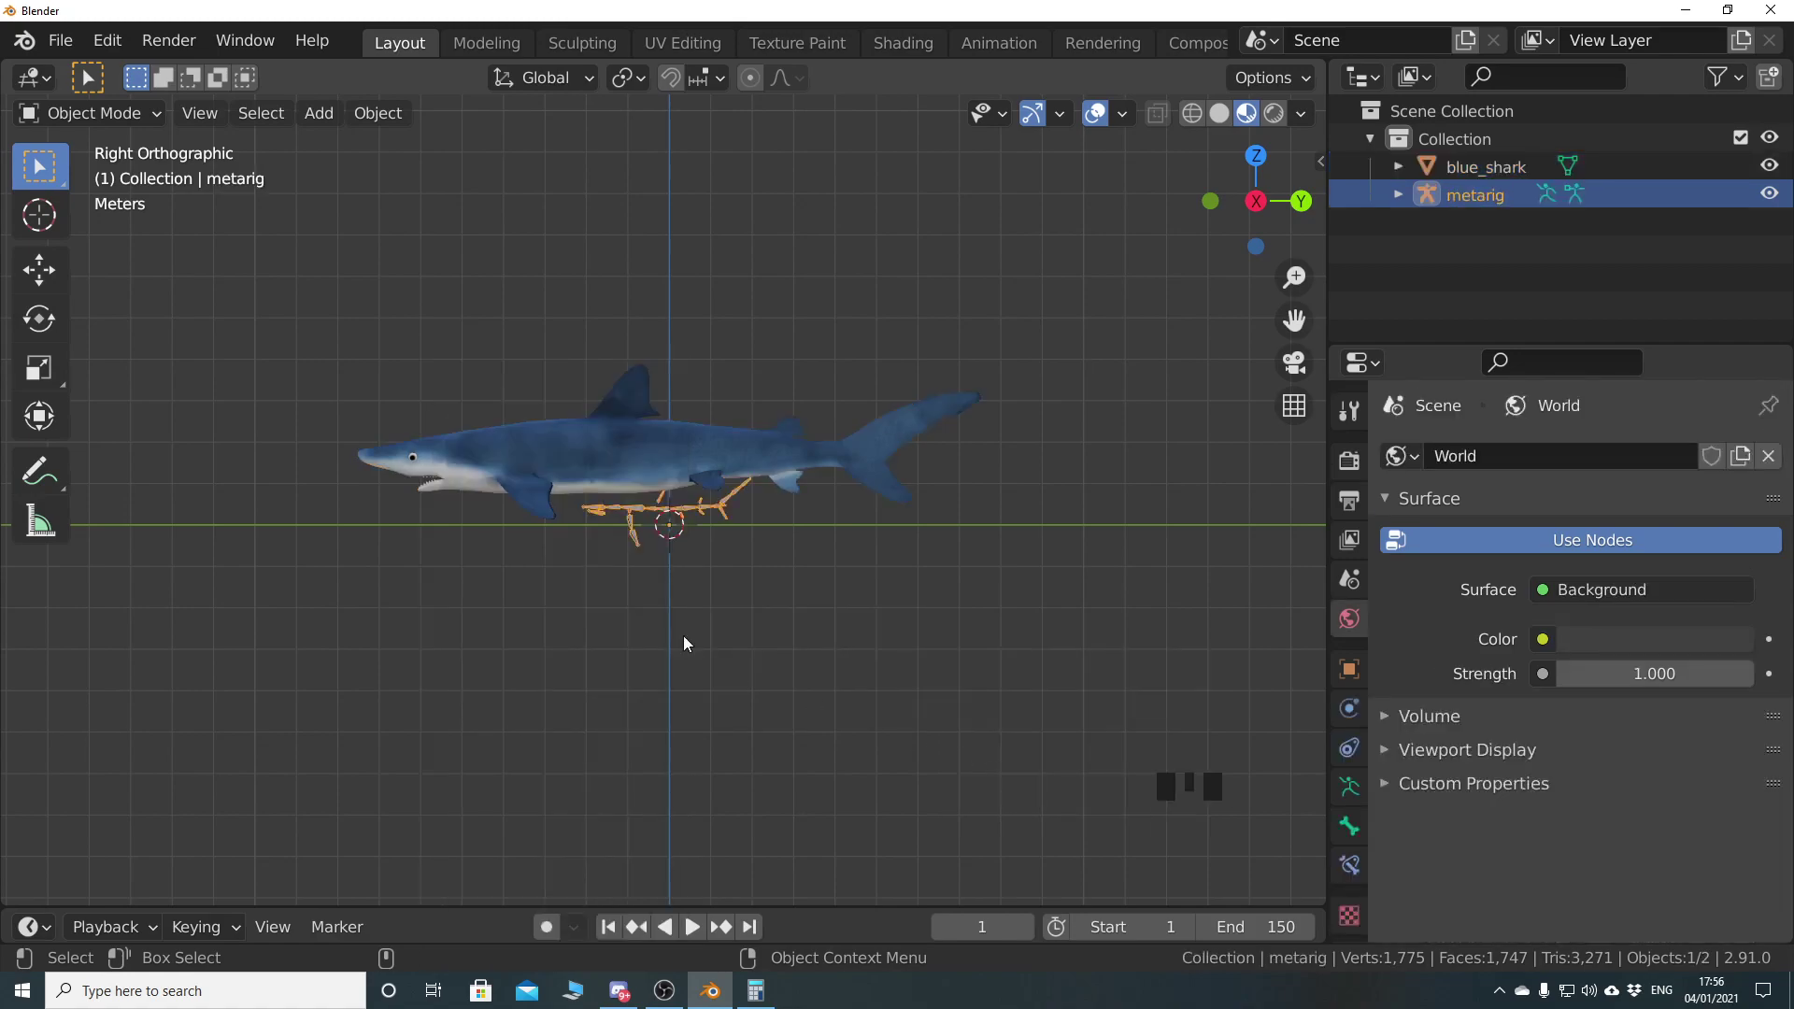
Inspect the meta-rig beneath the shark in a closer perspective view and select the shark mesh
mouse_move(600, 575)
middle_mouse_down()
mouse_move(620, 608)
mouse_move(599, 592)
mouse_move(664, 603)
mouse_move(625, 544)
mouse_move(555, 530)
mouse_move(591, 545)
middle_mouse_up()
scroll(636, 615, "up", 3)
scroll(612, 595, "up", 4)
scroll(622, 542, "down", 2)
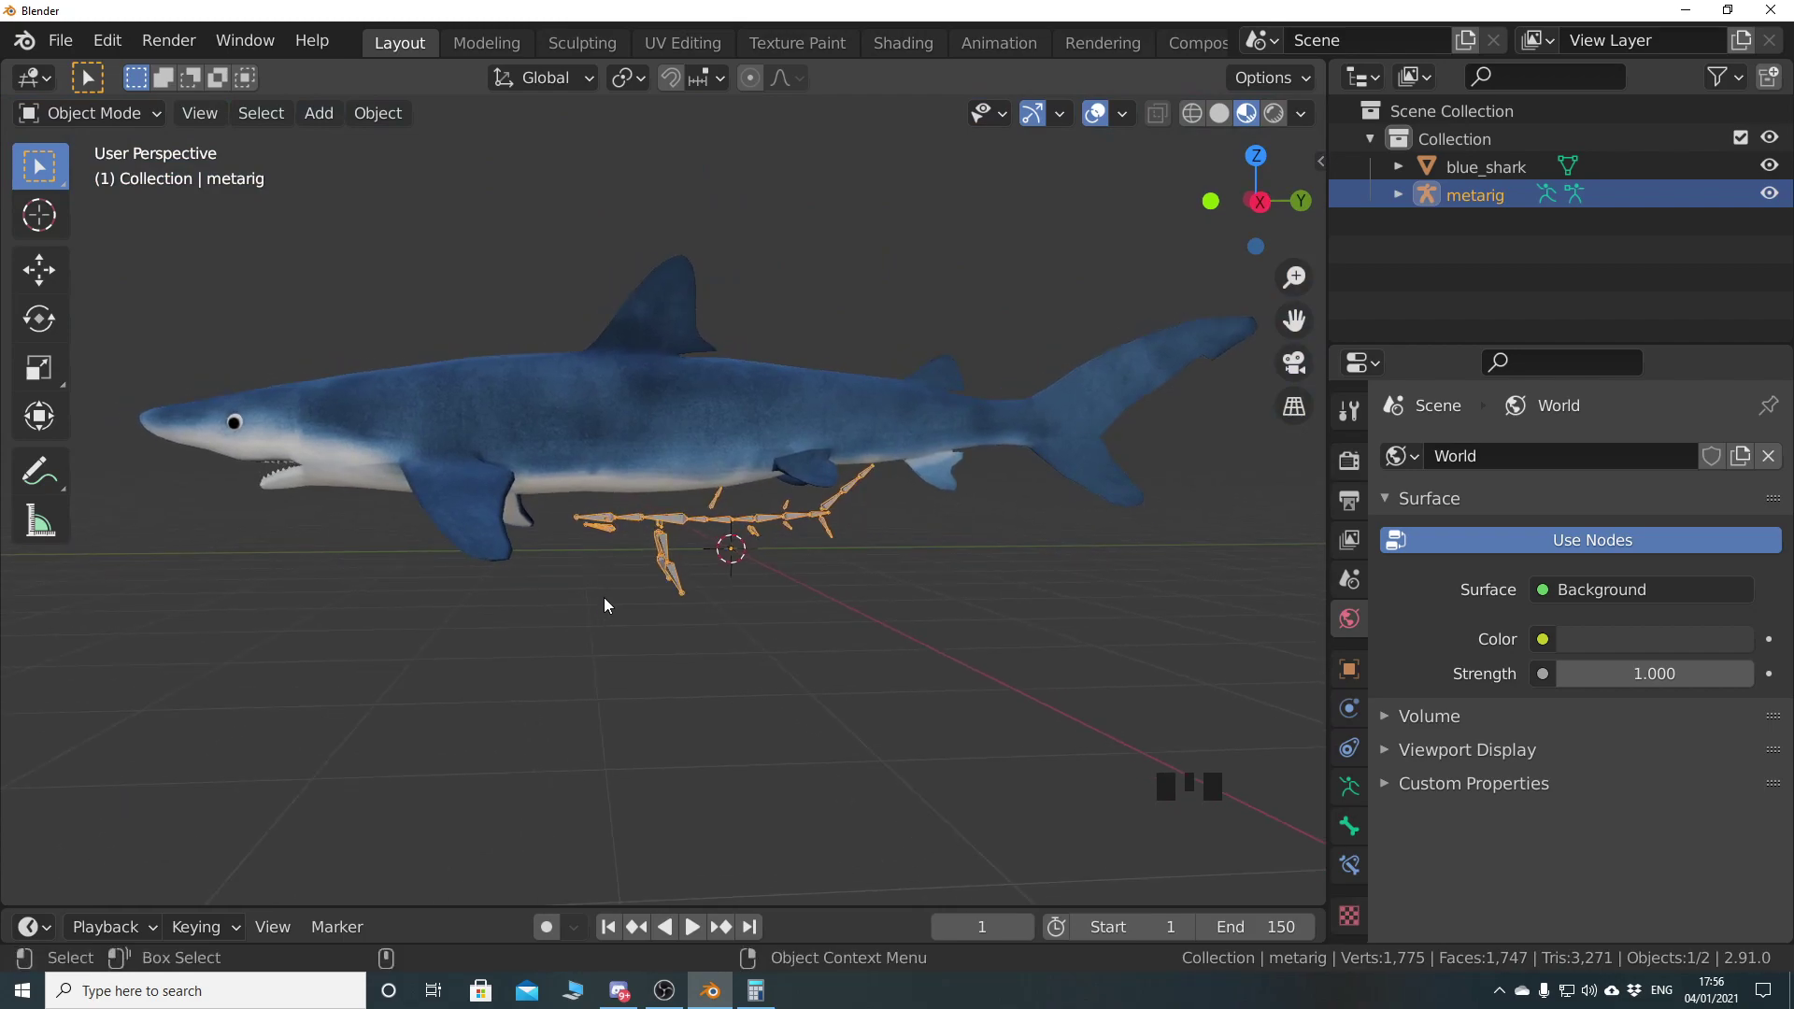
left_click(600, 460)
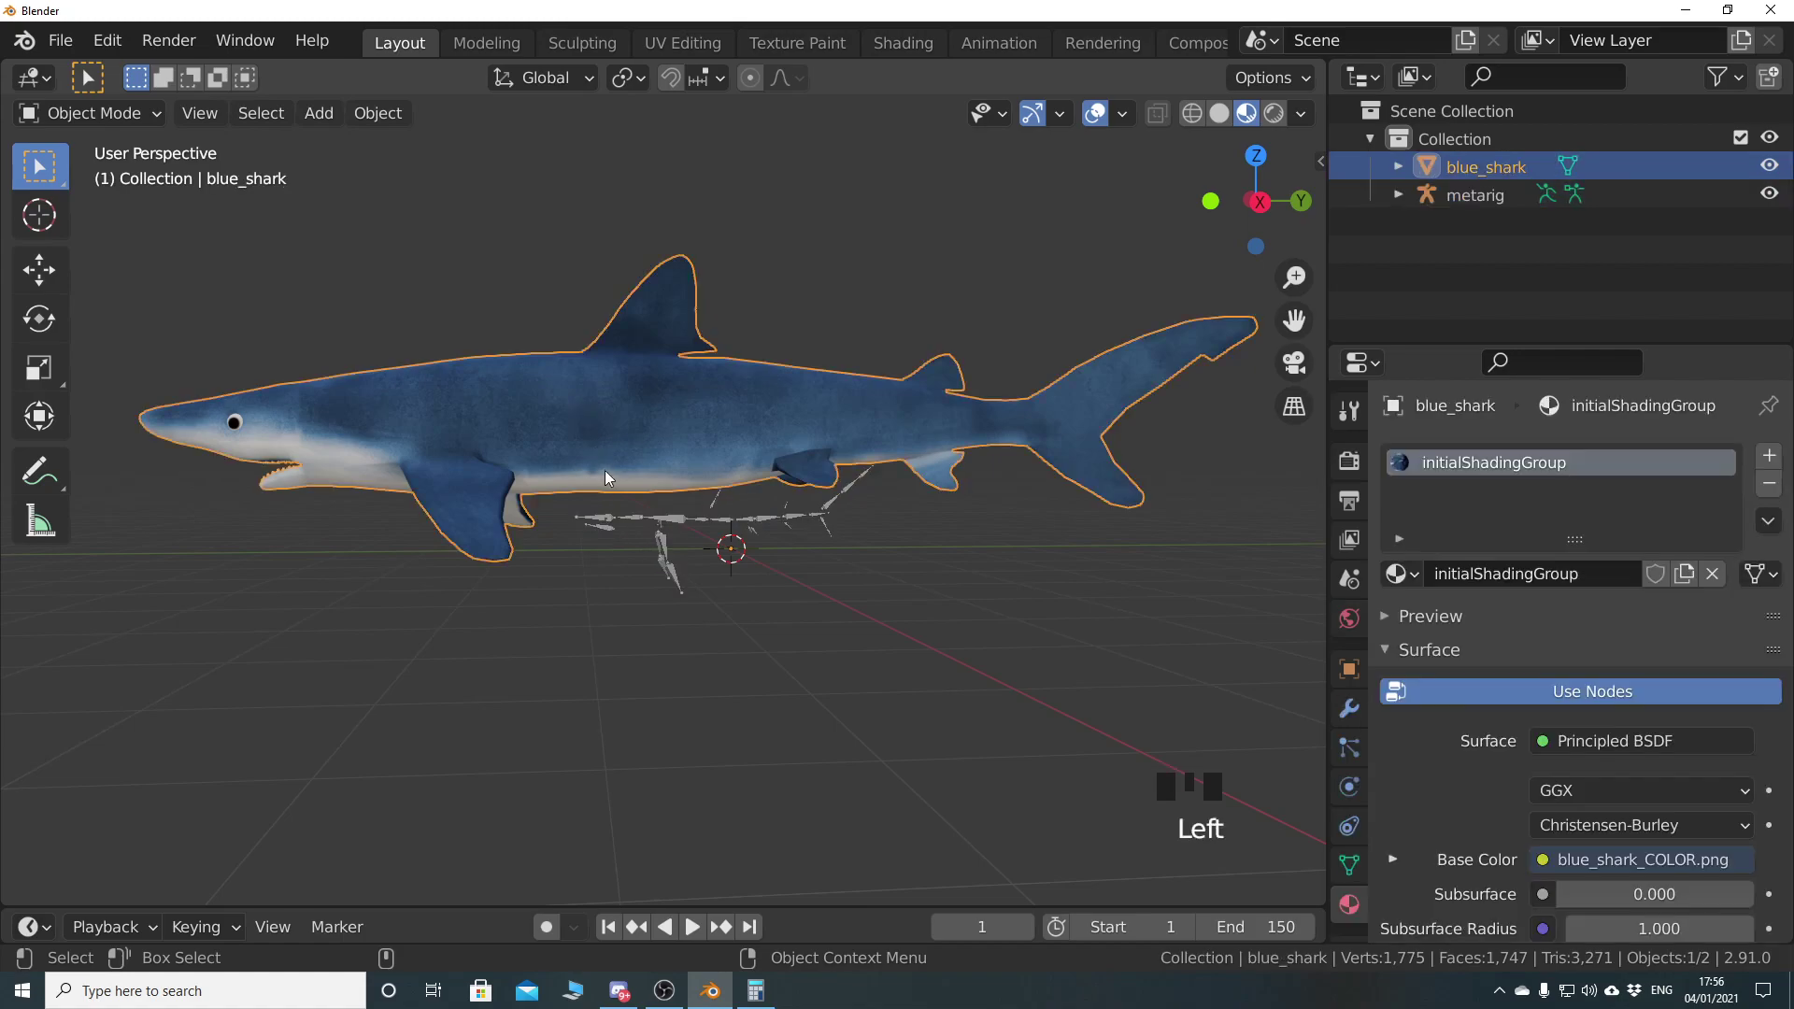
Scale the shark mesh down to about 0.255 in right orthographic view to roughly match the meta-rig's length
key("n")
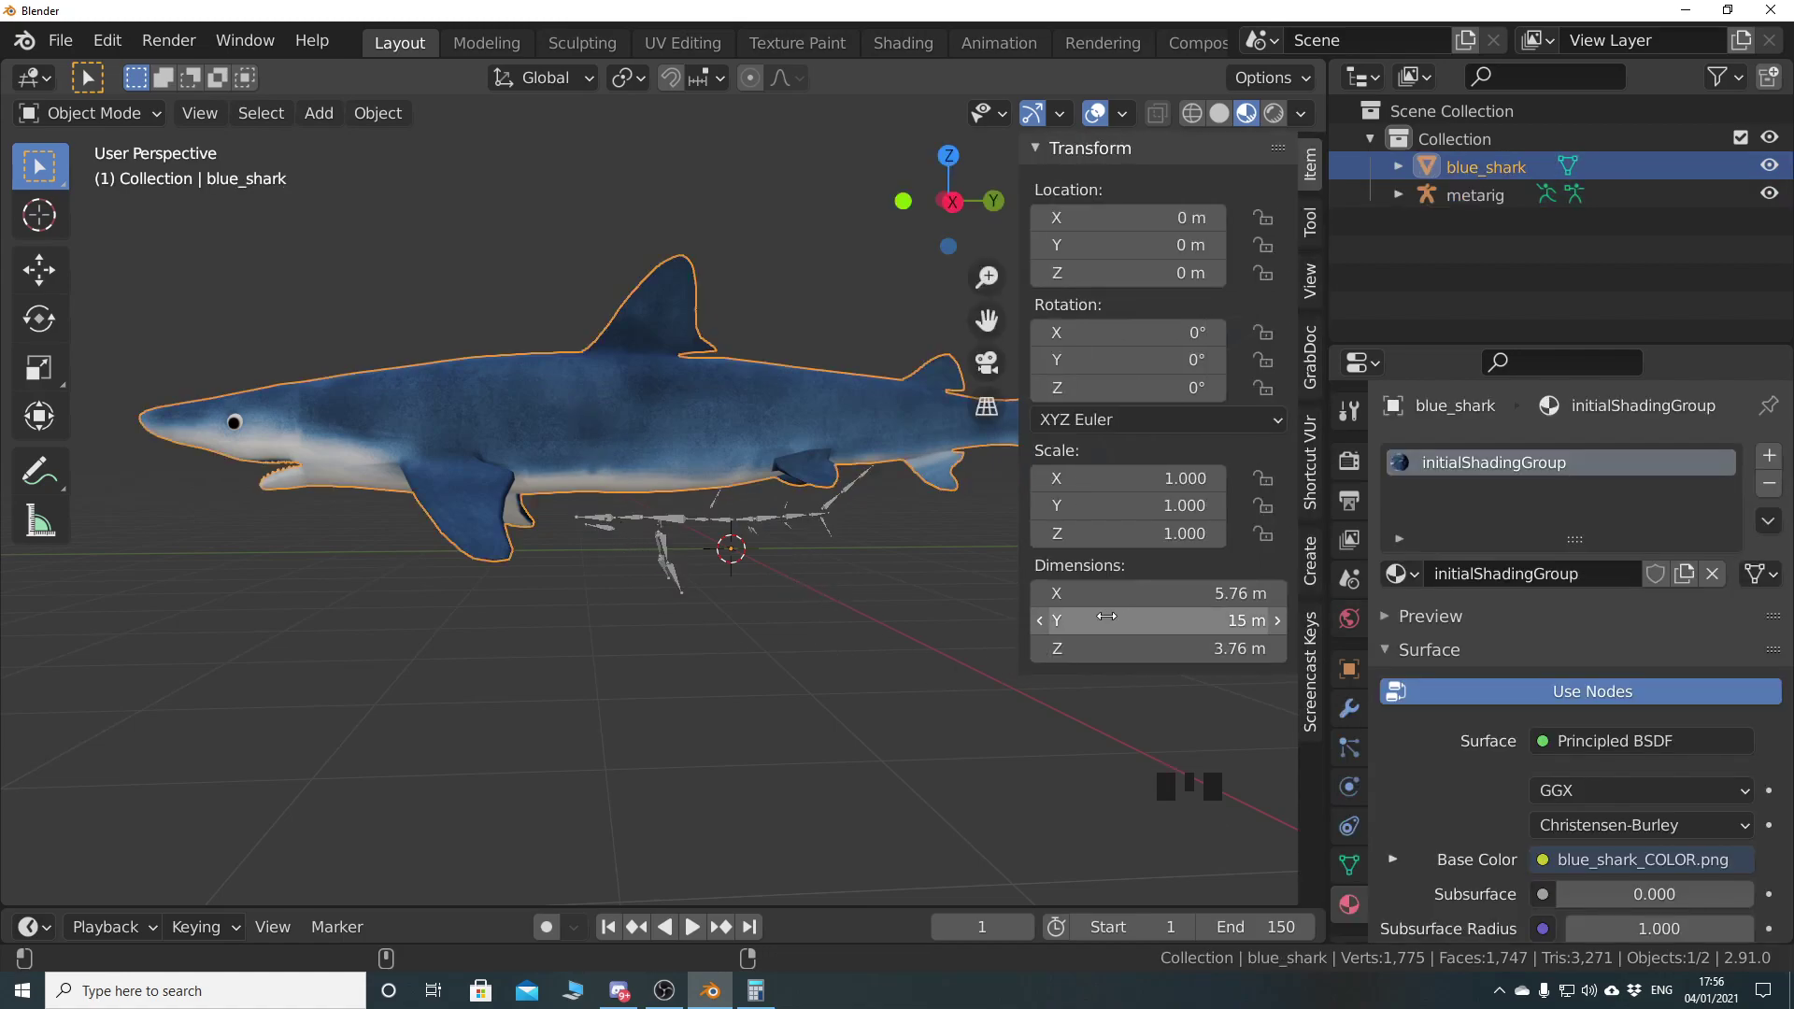
middle_click_drag(640, 464, 641, 546)
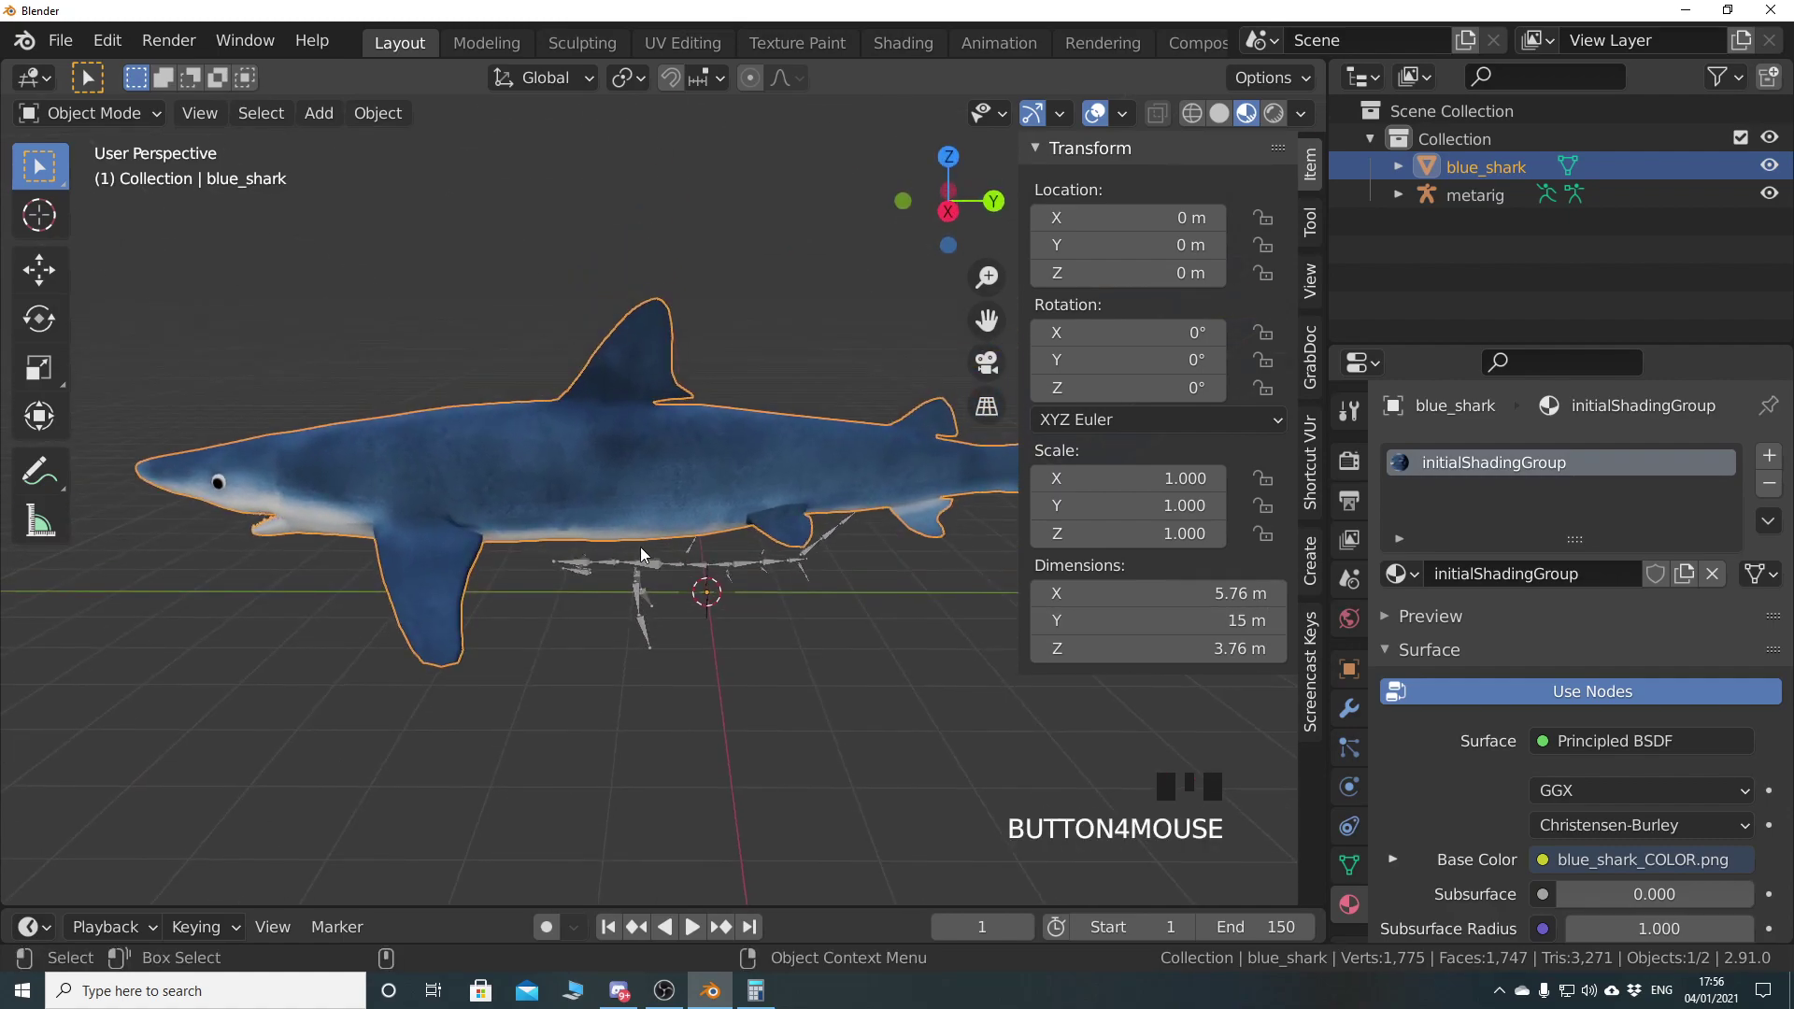
key("KP_3")
middle_click_drag(748, 540, 691, 618, "shift")
key("Left")
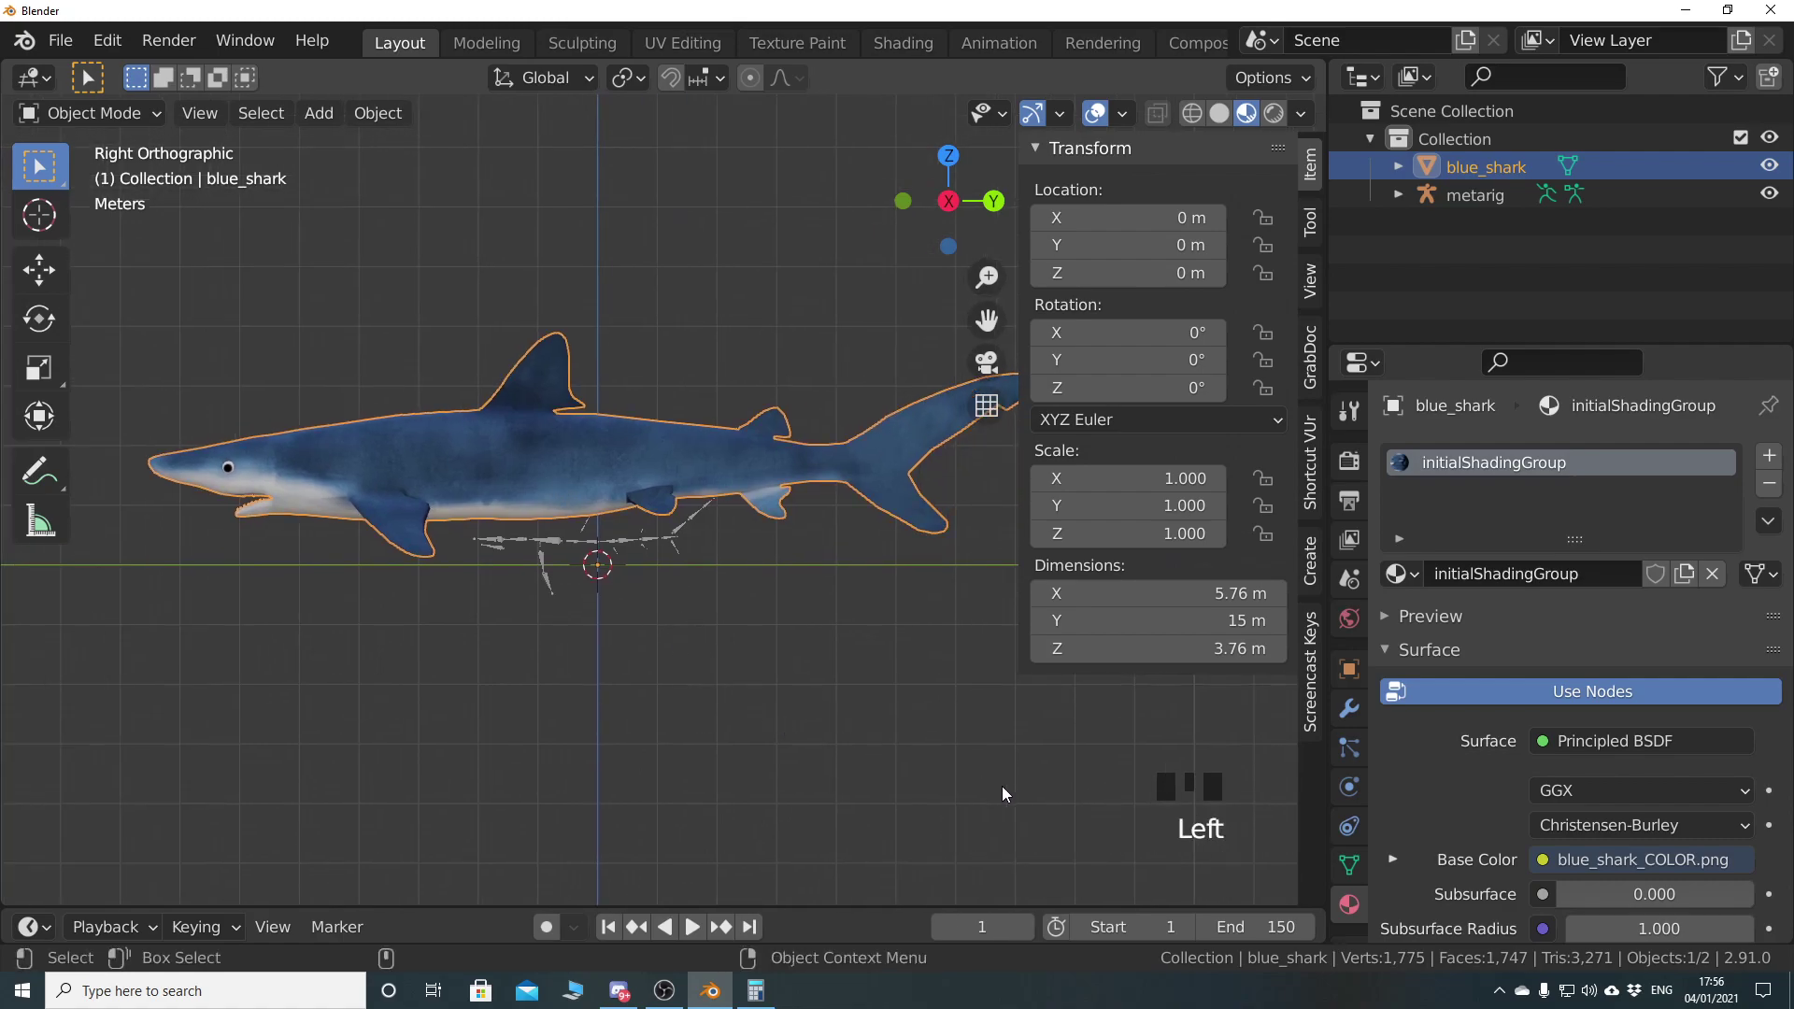
key("s")
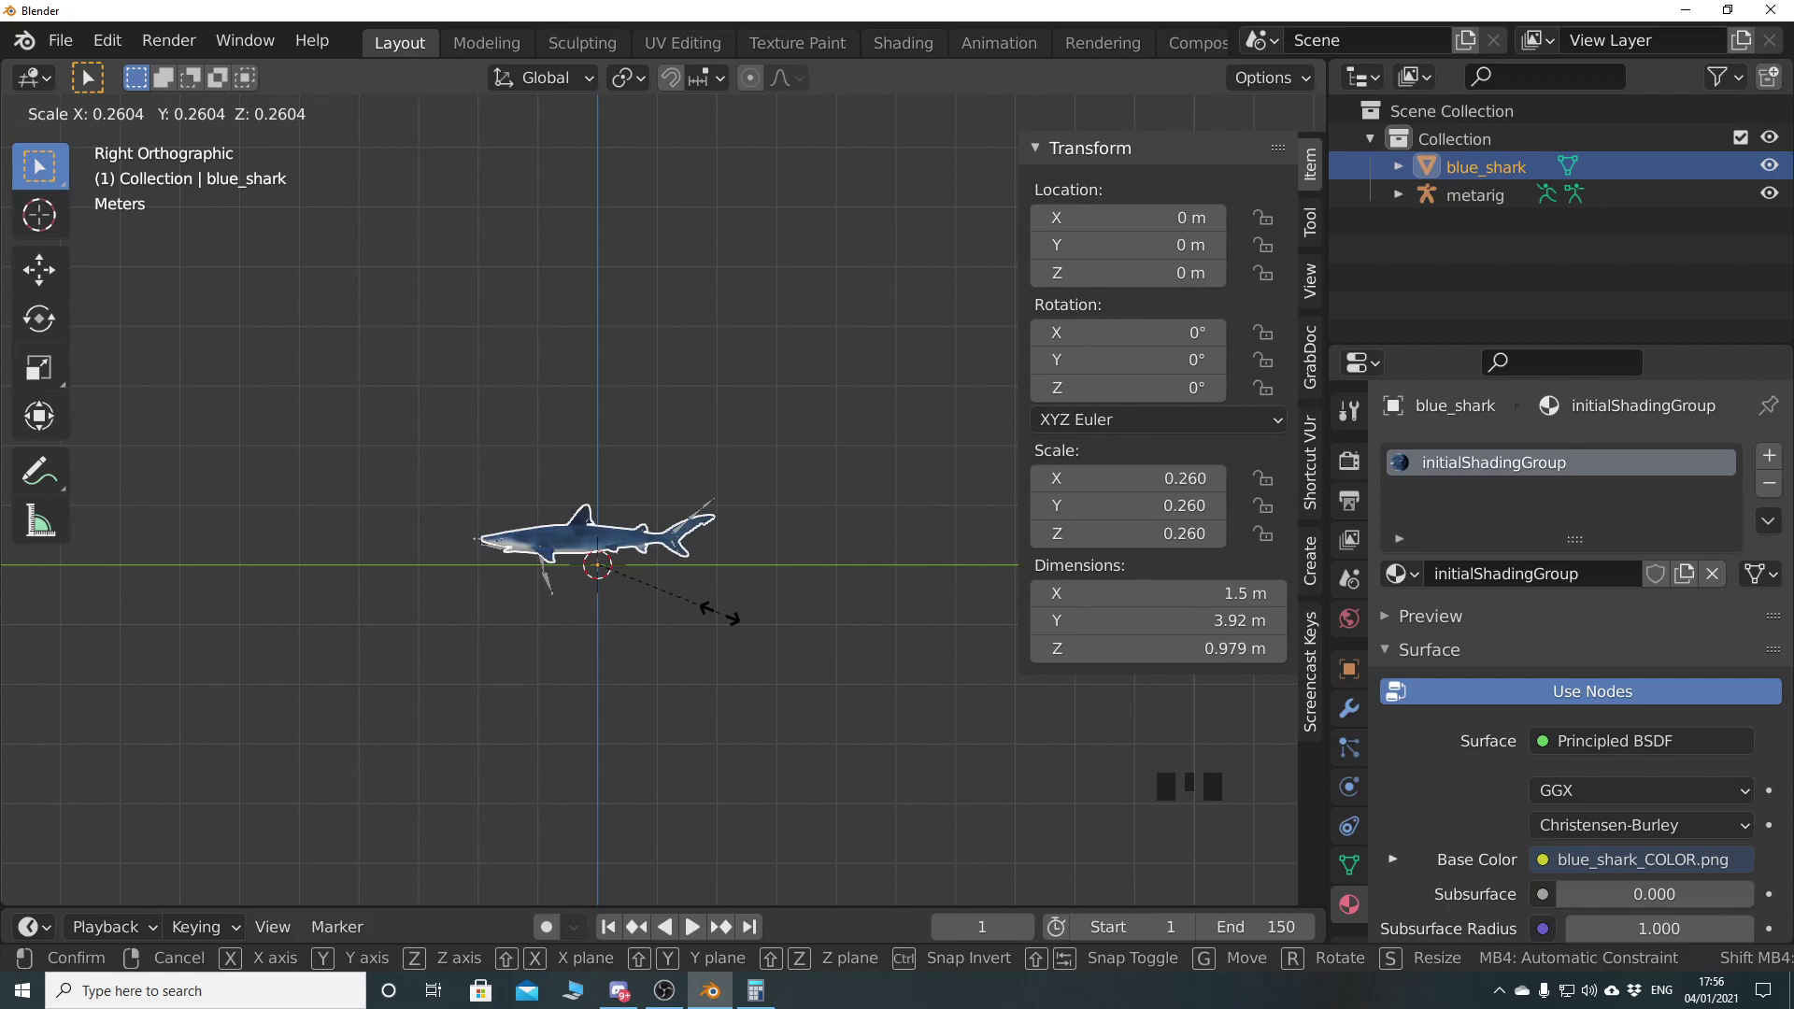
left_click(717, 612)
Fine-tune the shark mesh's overall scale to about 0.249 against the meta-rig's snout and tail bones
scroll(717, 612, "up", 9)
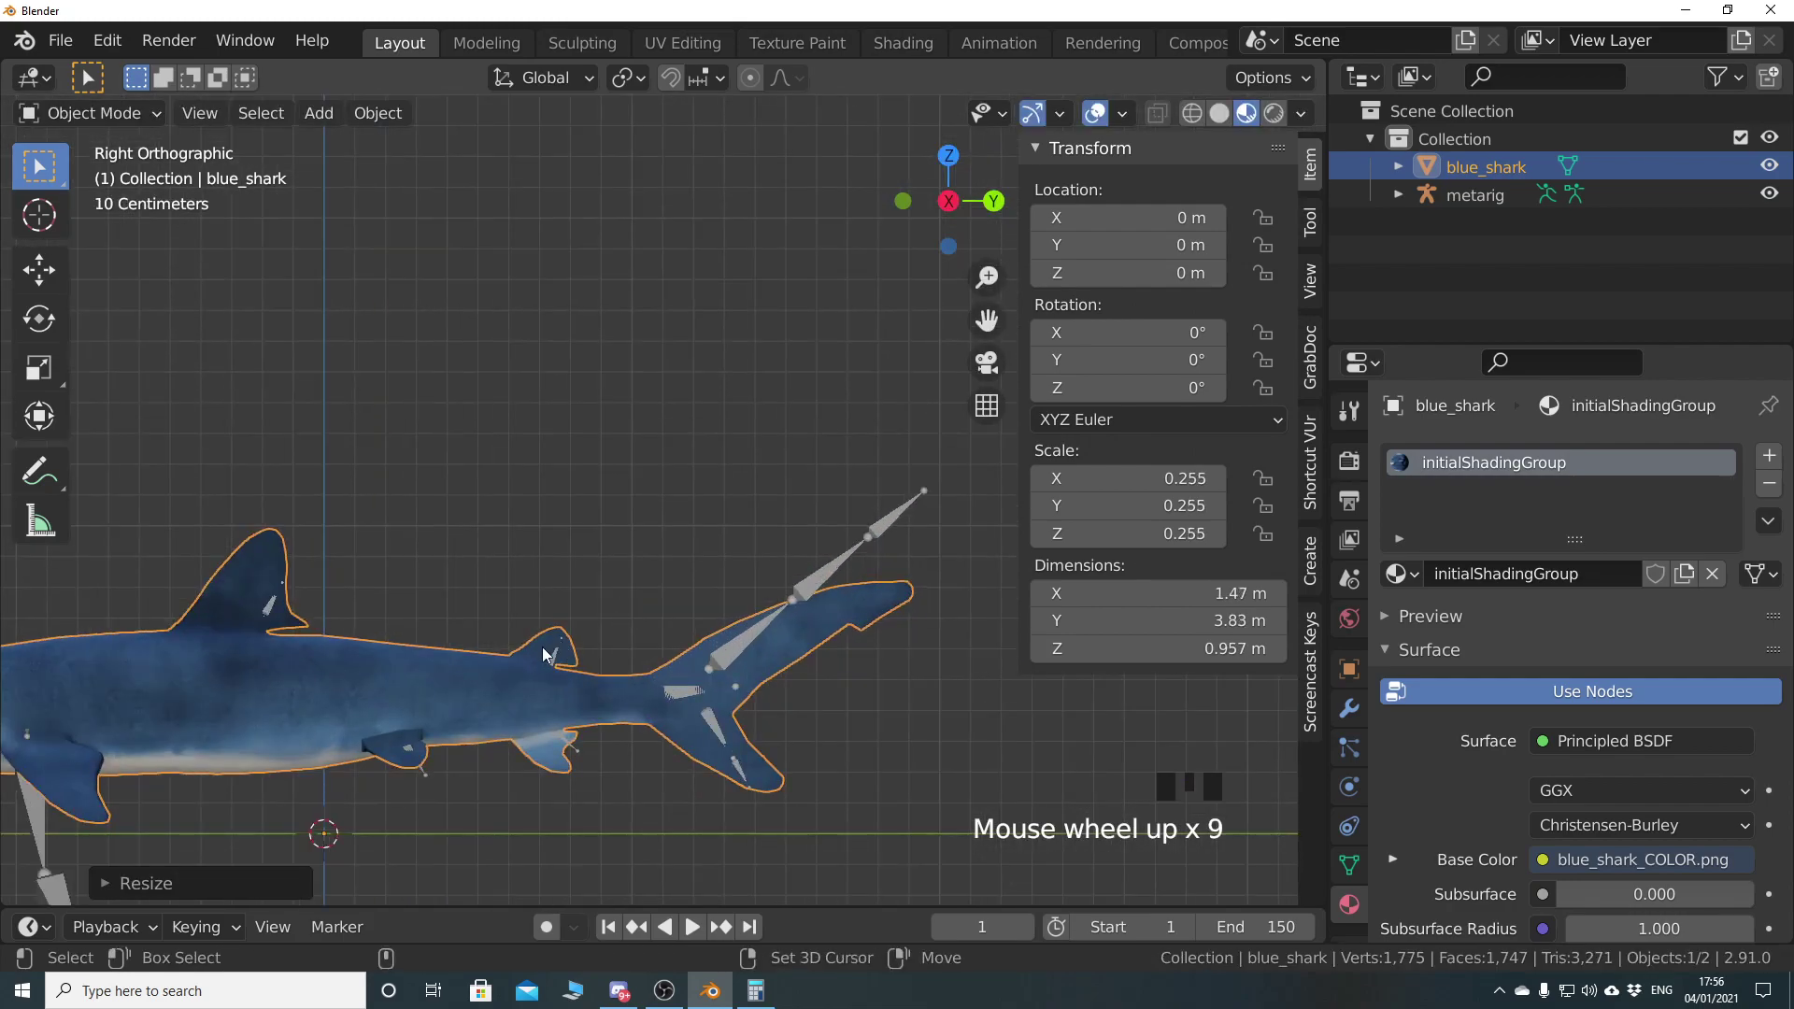
scroll(764, 476, "up", 3, "shift")
scroll(598, 599, "down", 3)
scroll(614, 600, "up", 3, "shift")
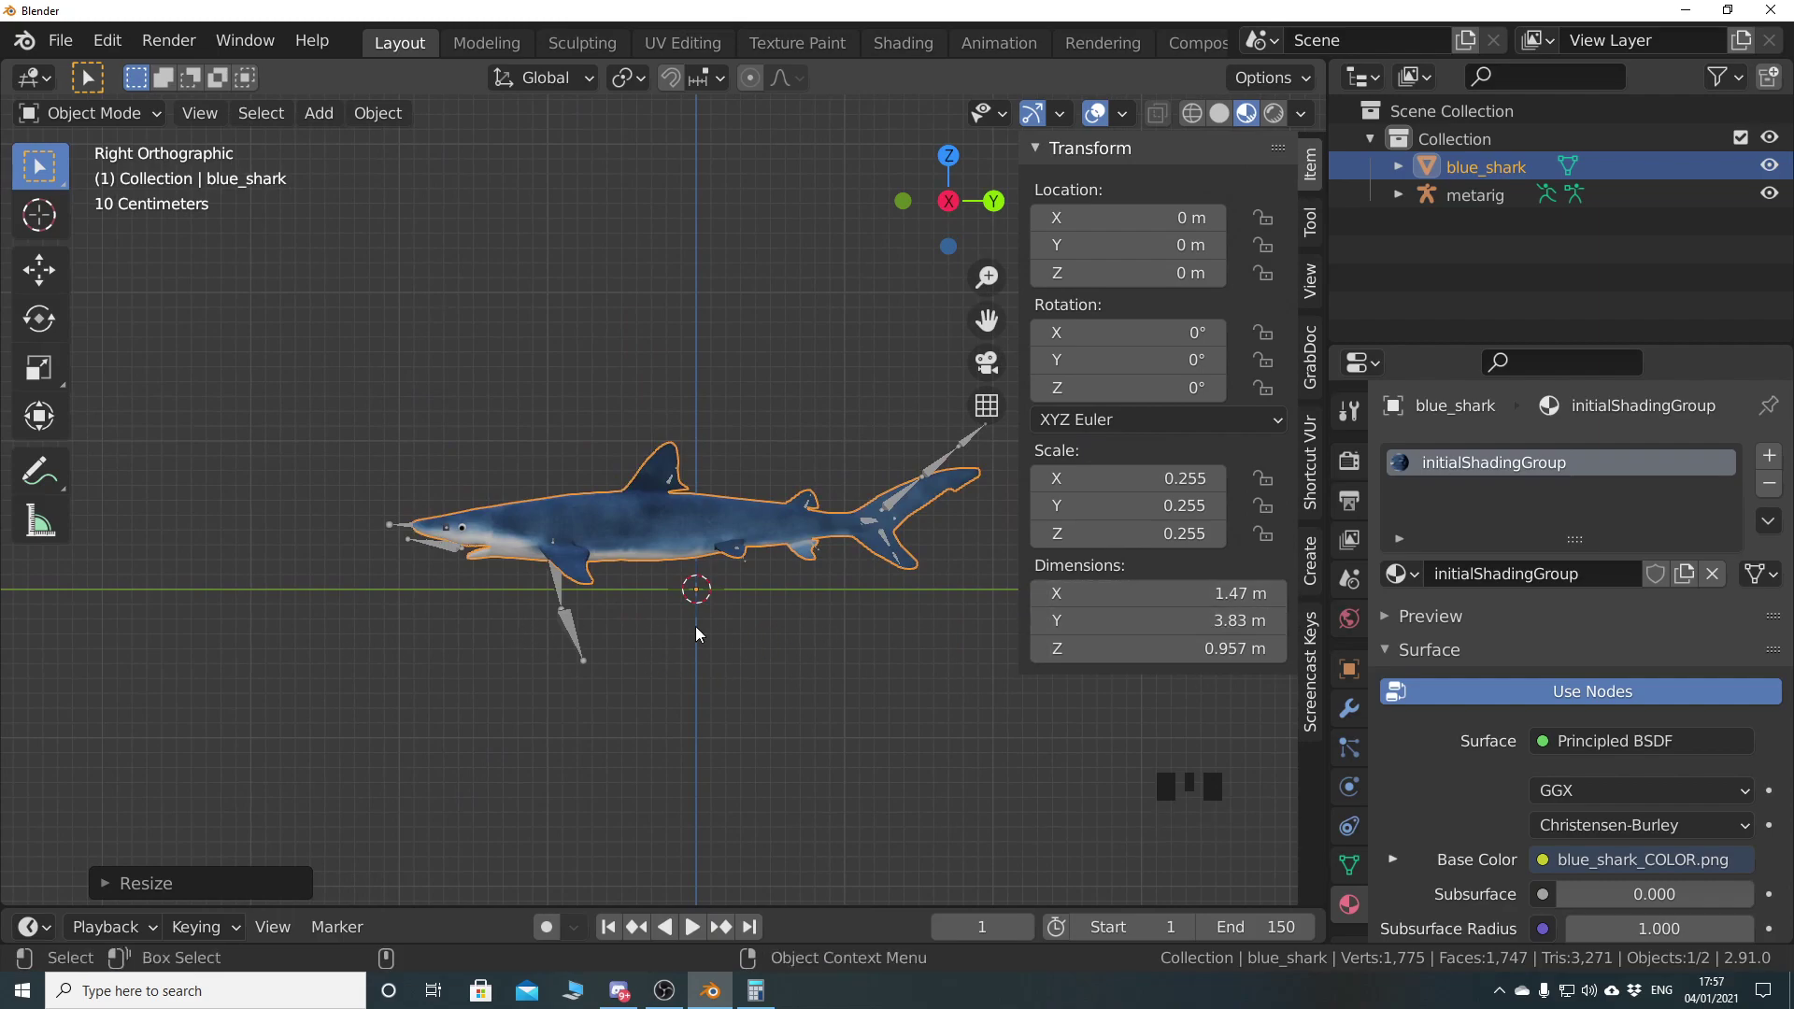
key("s")
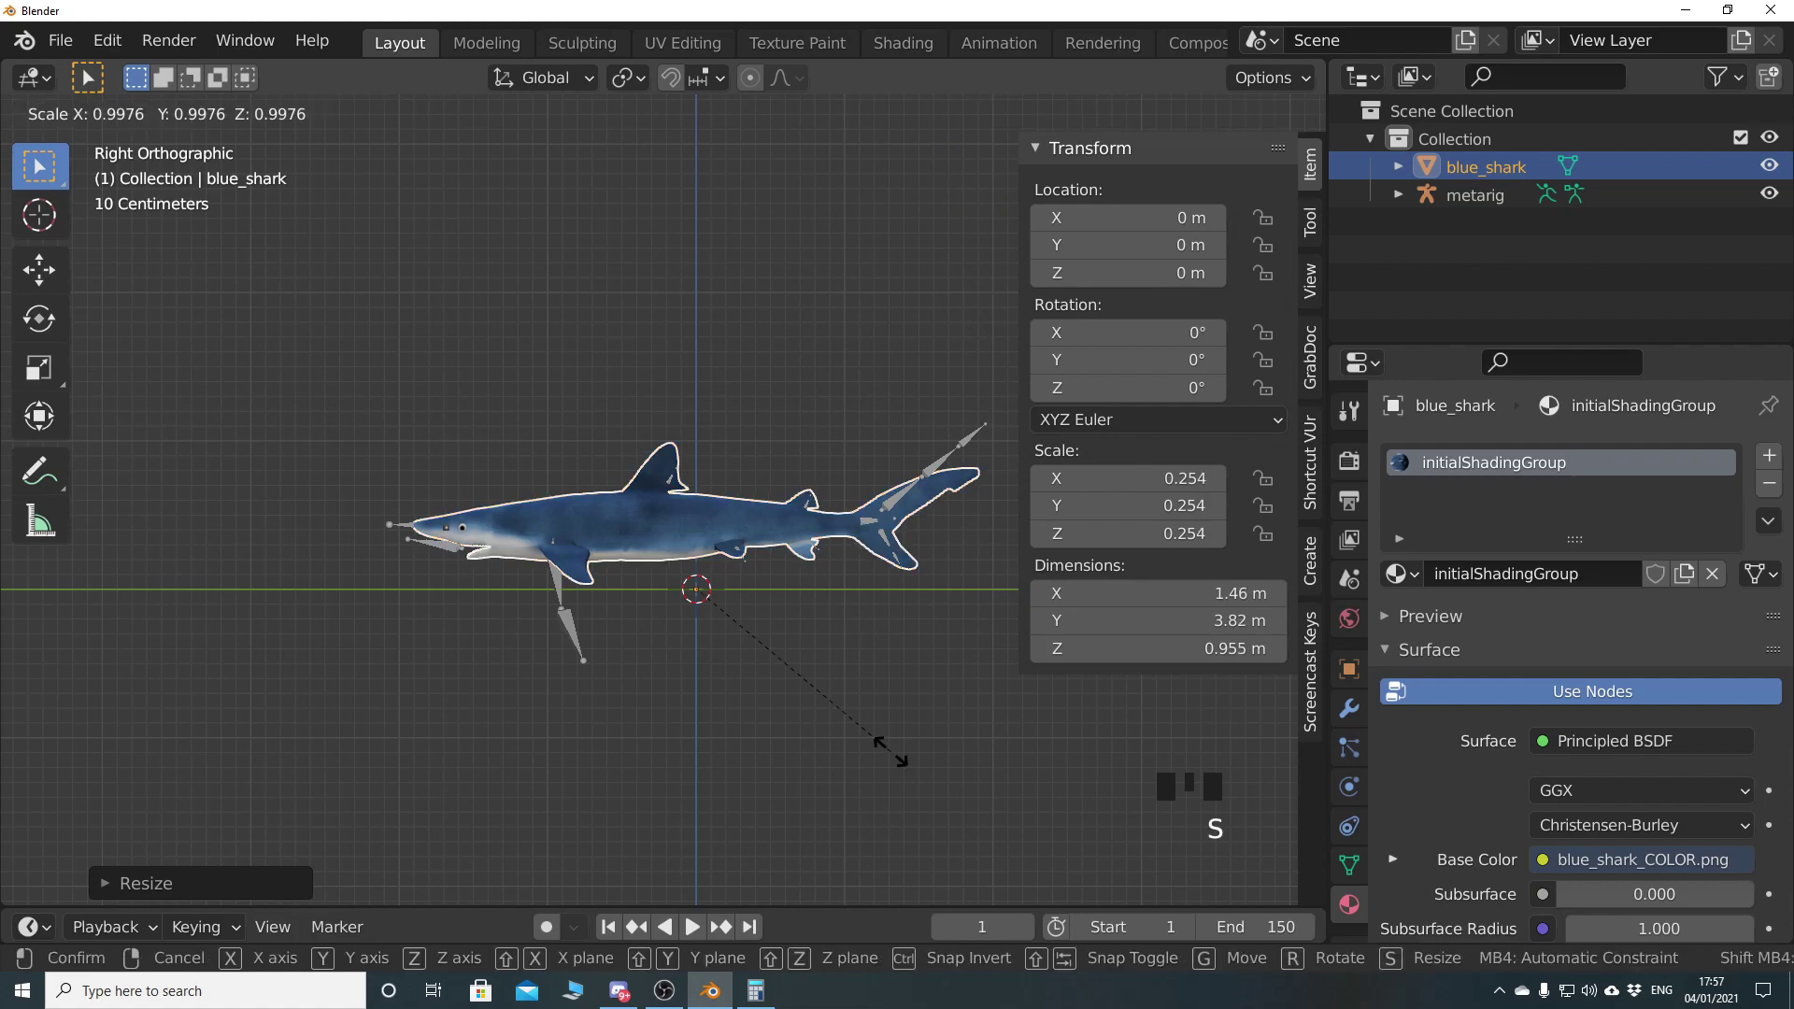
left_click(732, 641)
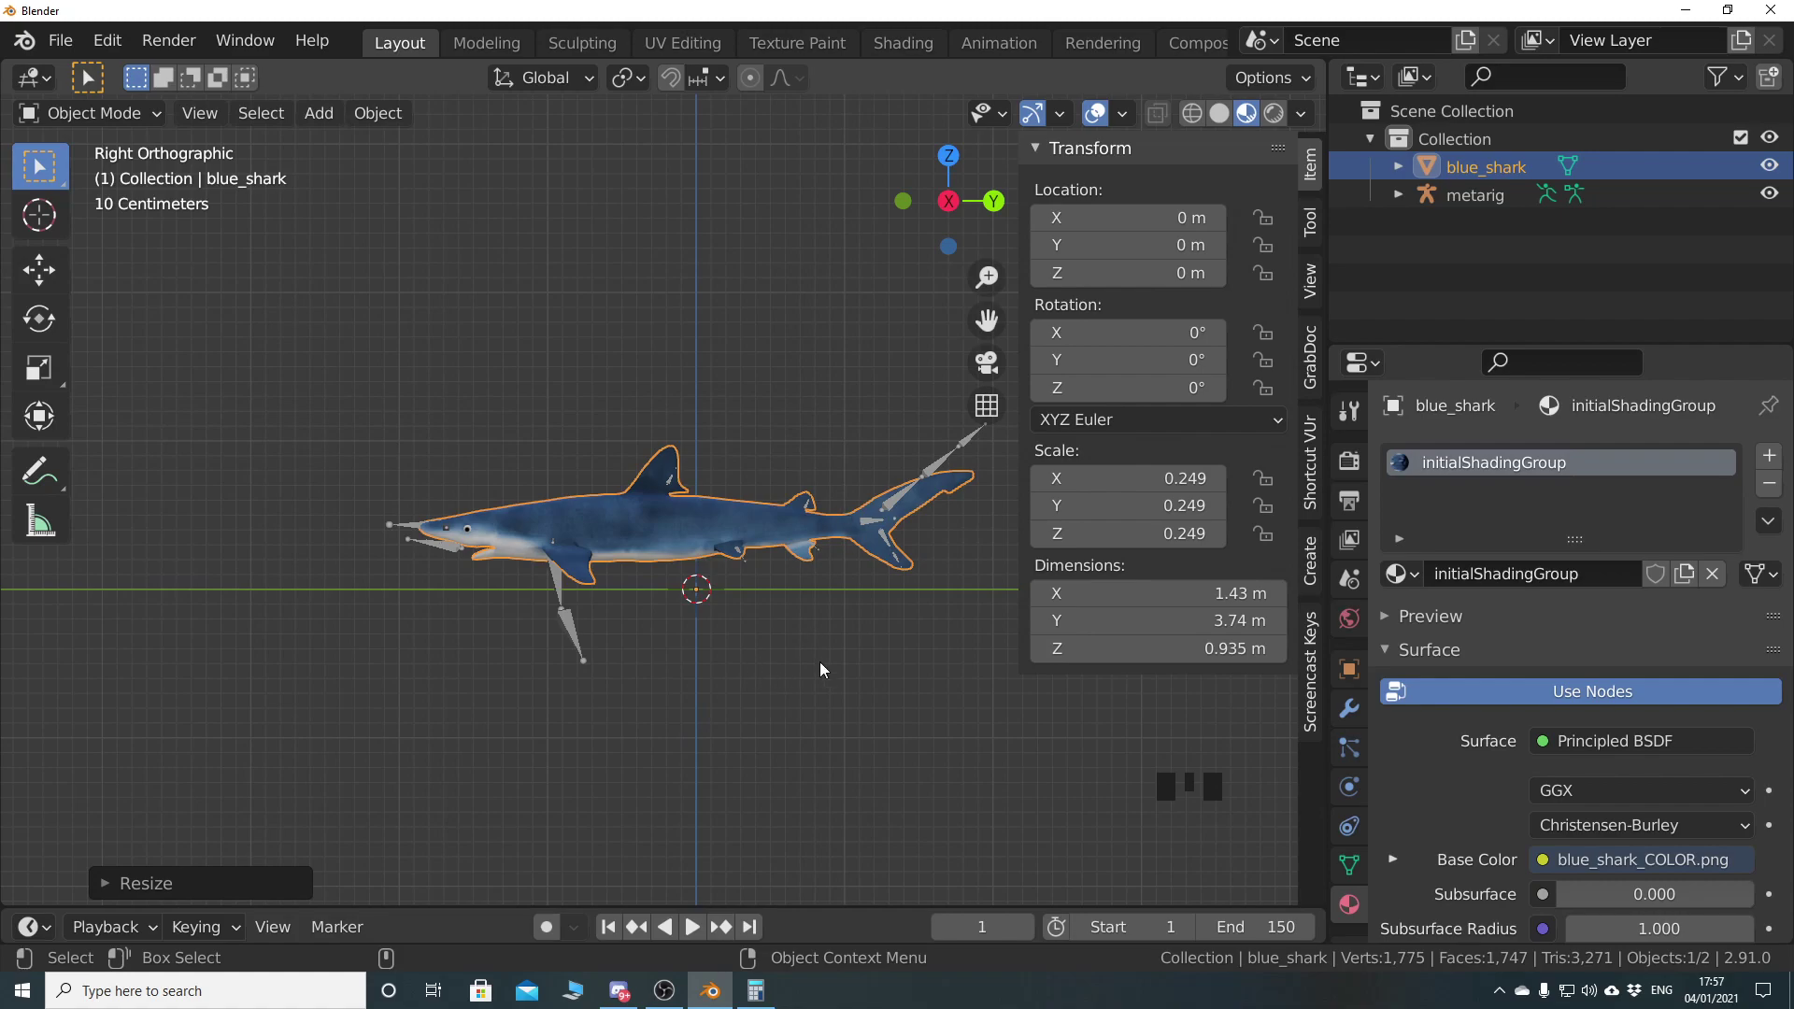
Apply the shark mesh's scale and hide the transform values
key("ctrl+a")
left_click(778, 639)
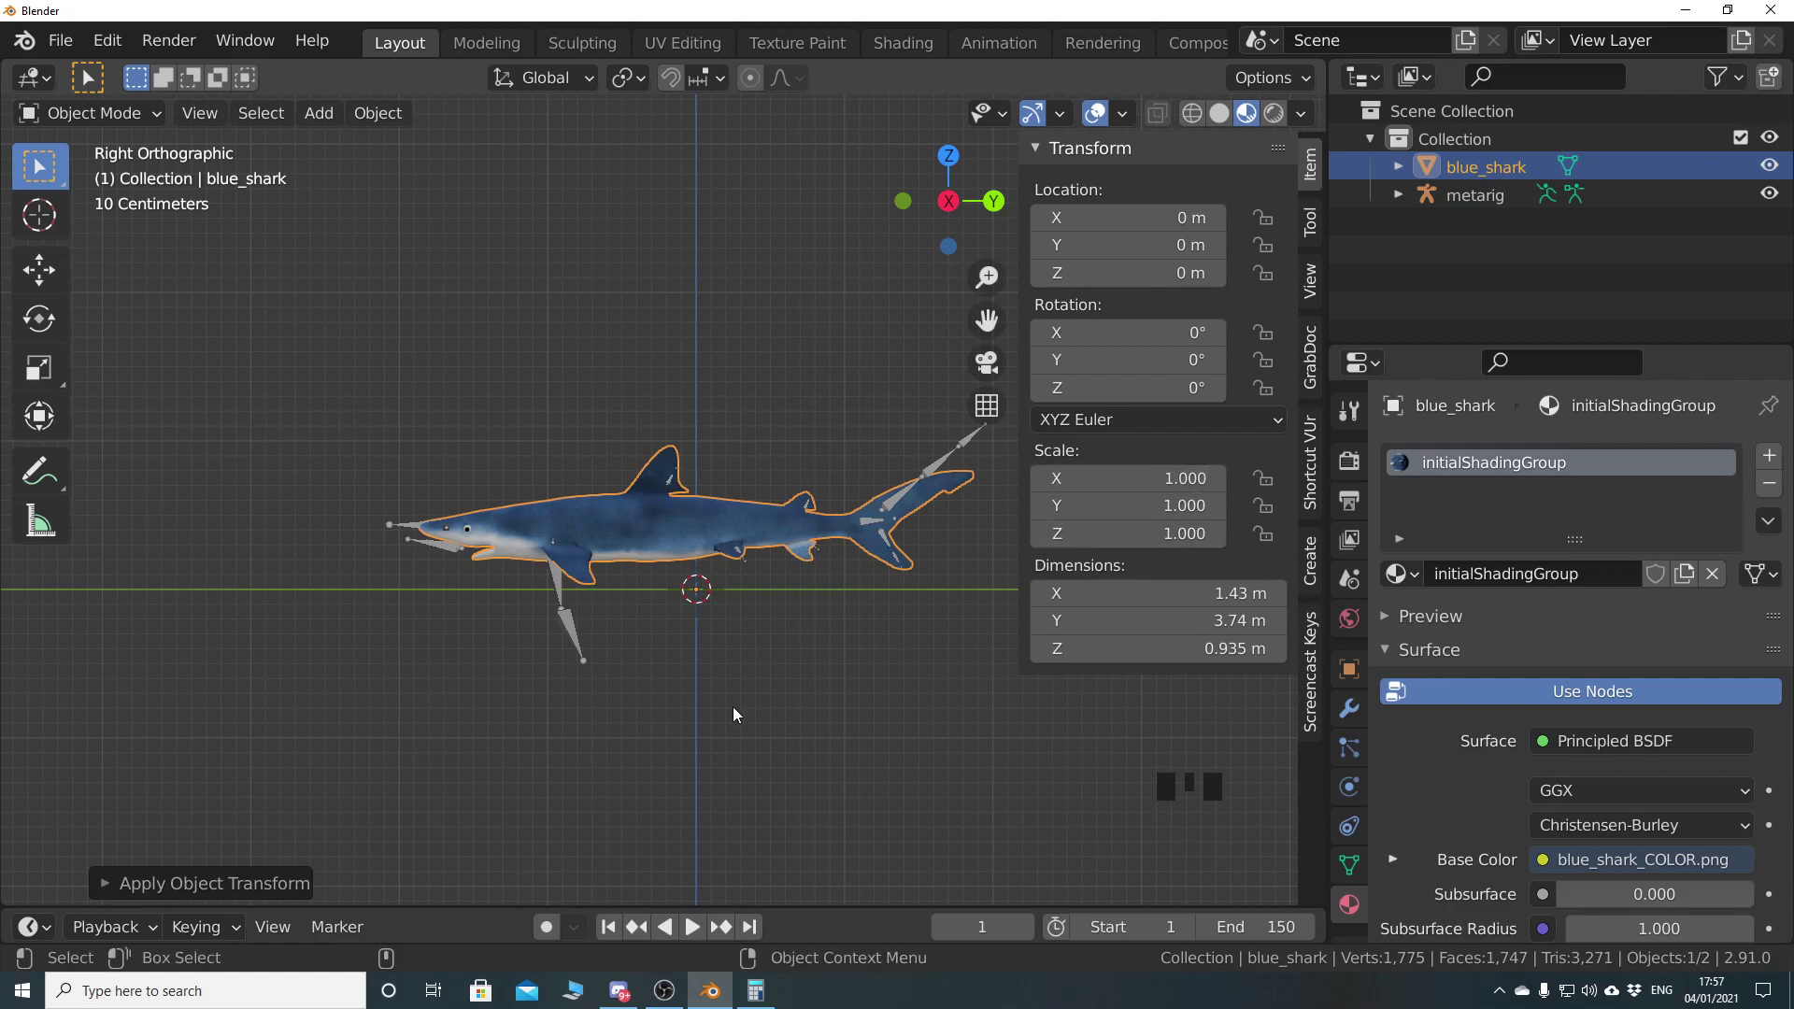
key("n")
Compare the meta-rig's head, fin and tail bones with the resized shark mesh from the side and in perspective
scroll(561, 666, "up", 5)
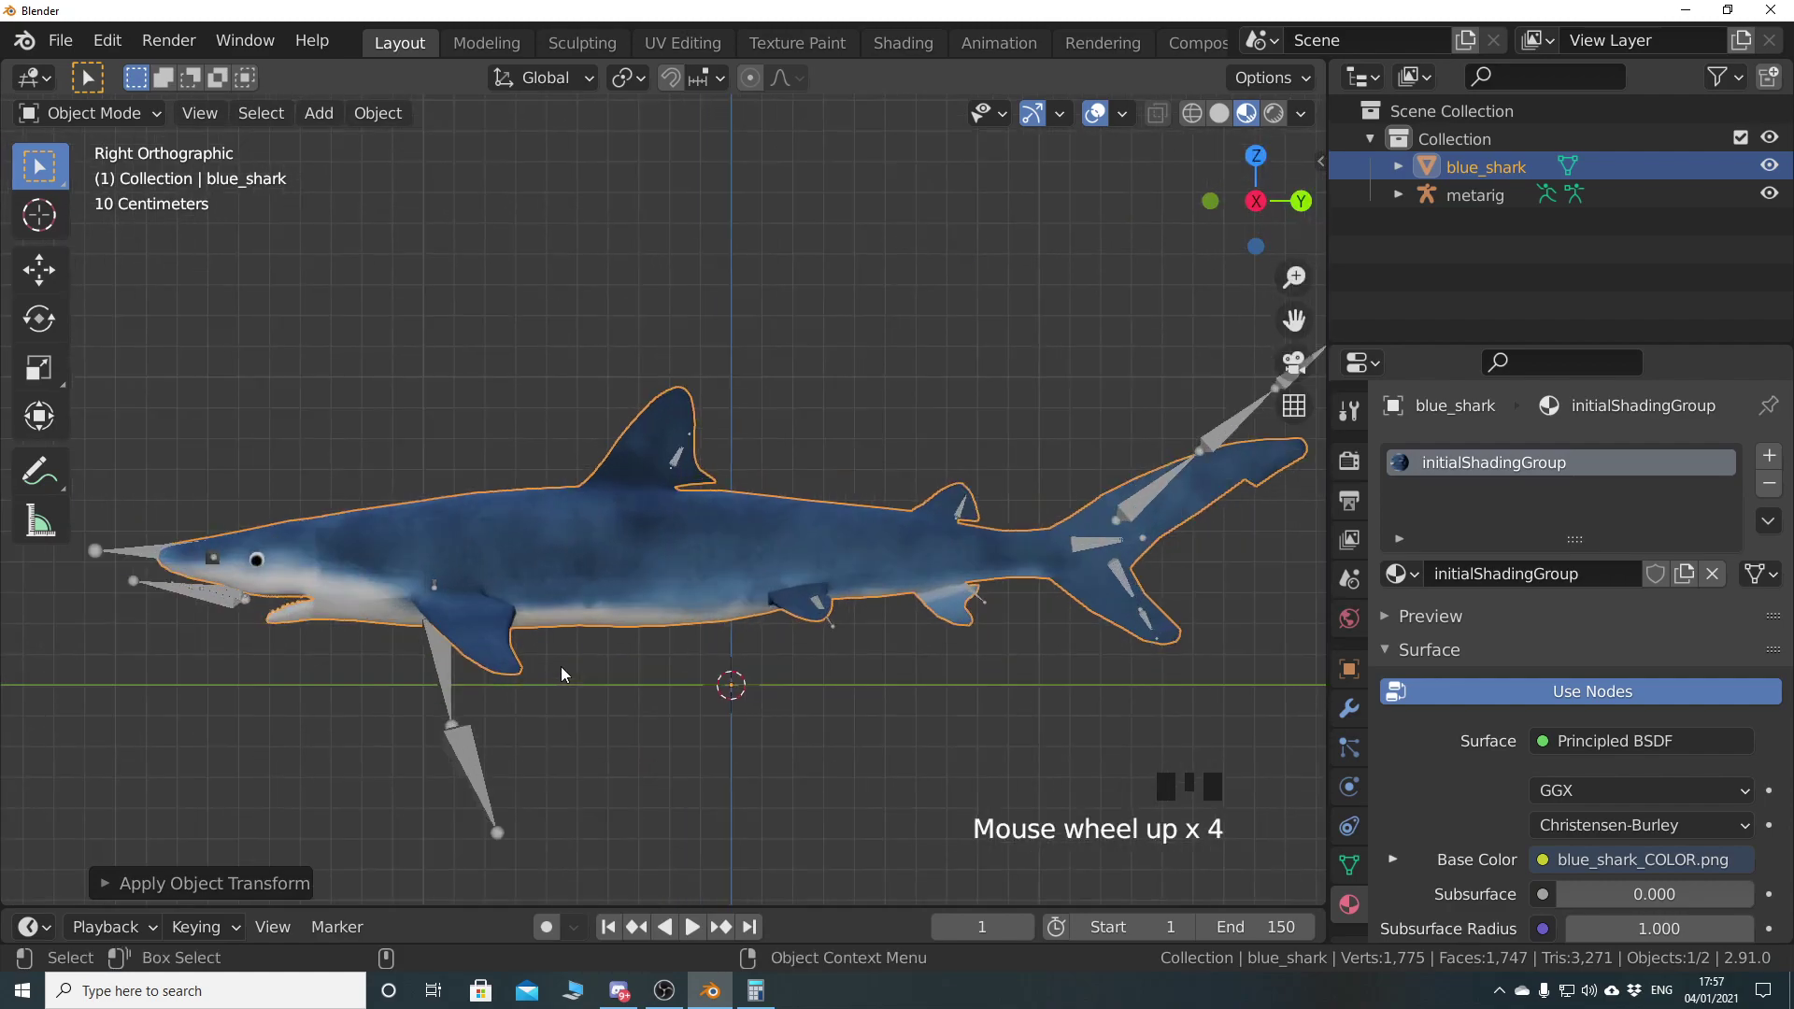
middle_click_drag(497, 656, 852, 730, "shift")
scroll(705, 698, "down", 5)
scroll(634, 723, "up", 4)
middle_click_drag(633, 723, 686, 675)
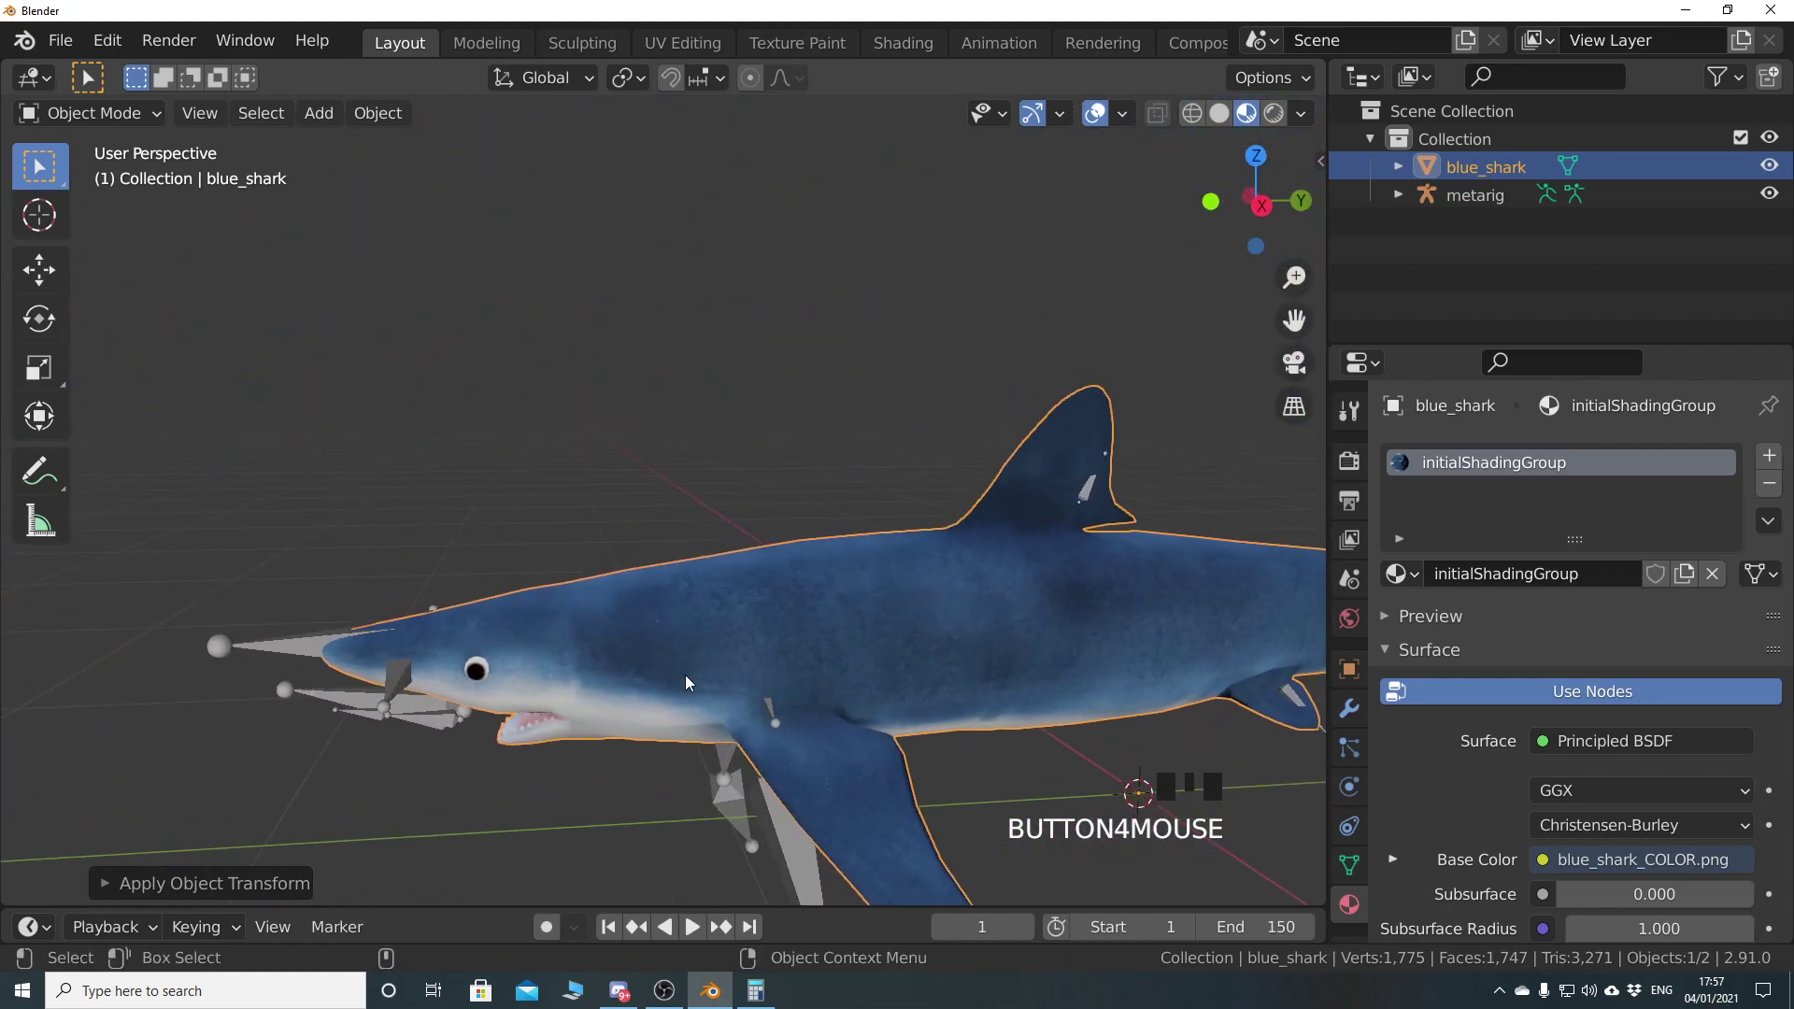
key("KP_3")
middle_click_drag(823, 581, 691, 625, "shift")
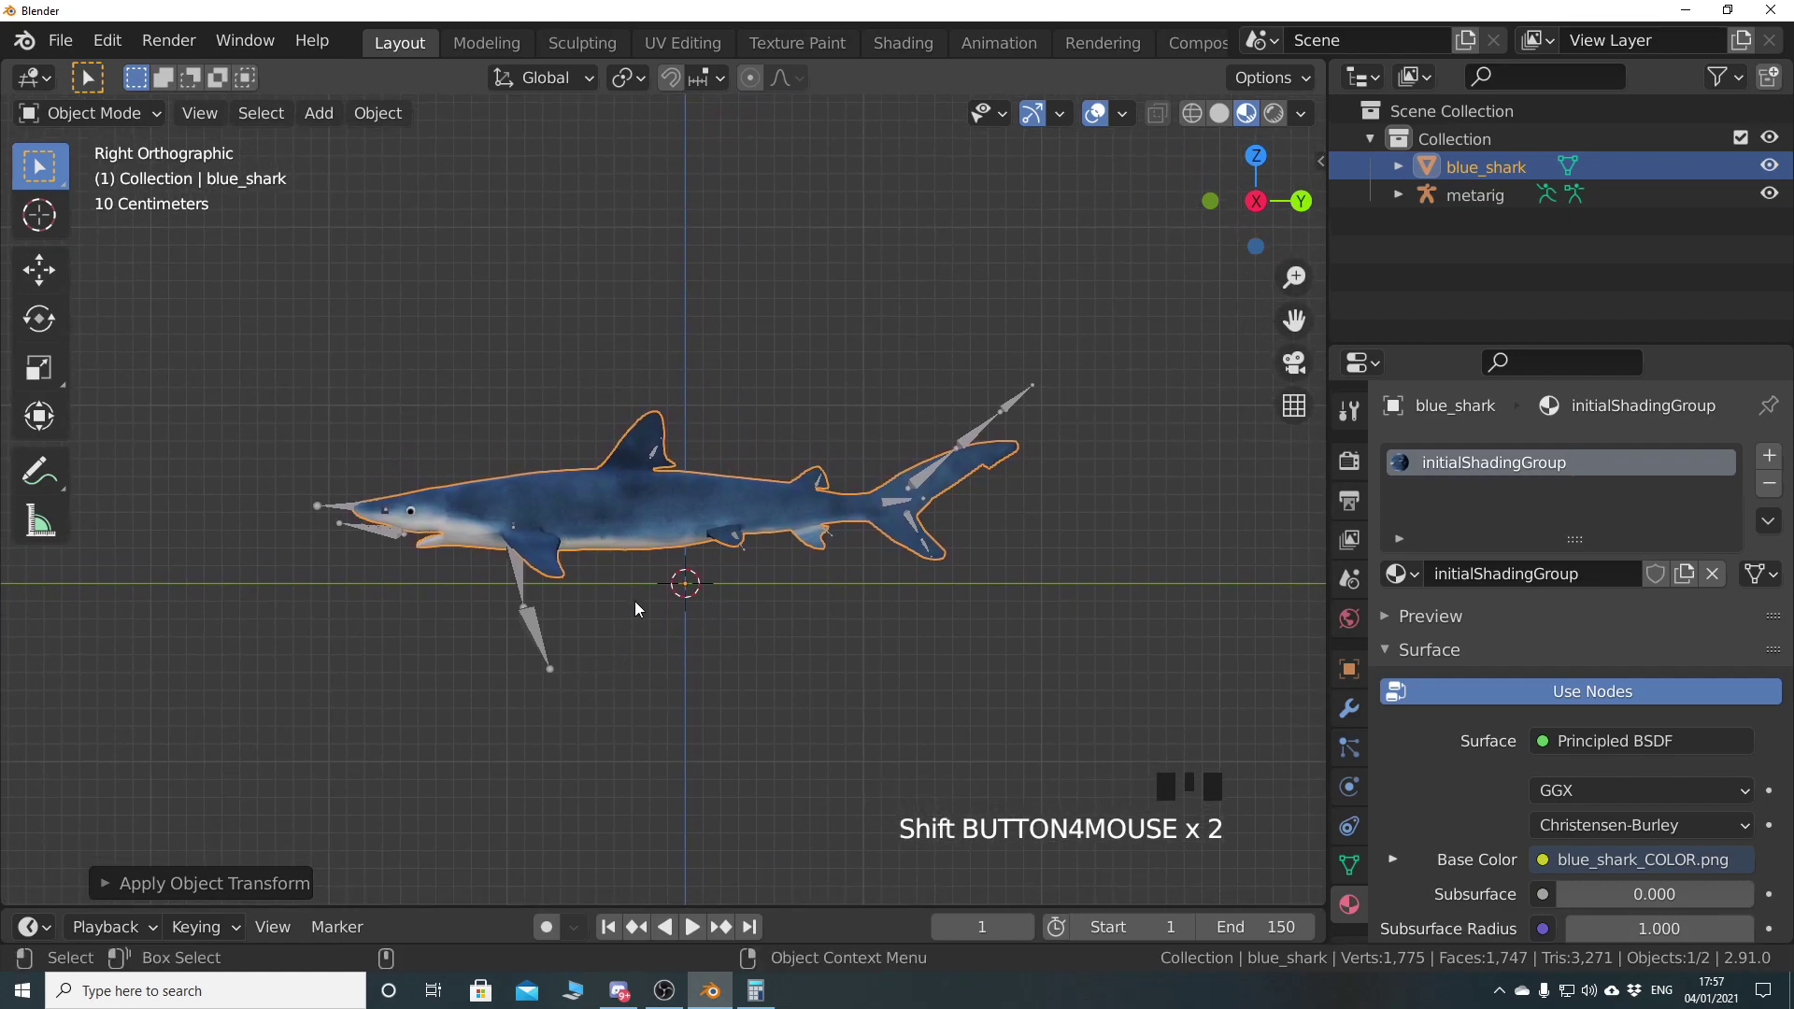
Select the meta-rig and set its armature to display In Front of the shark mesh
left_click(535, 641)
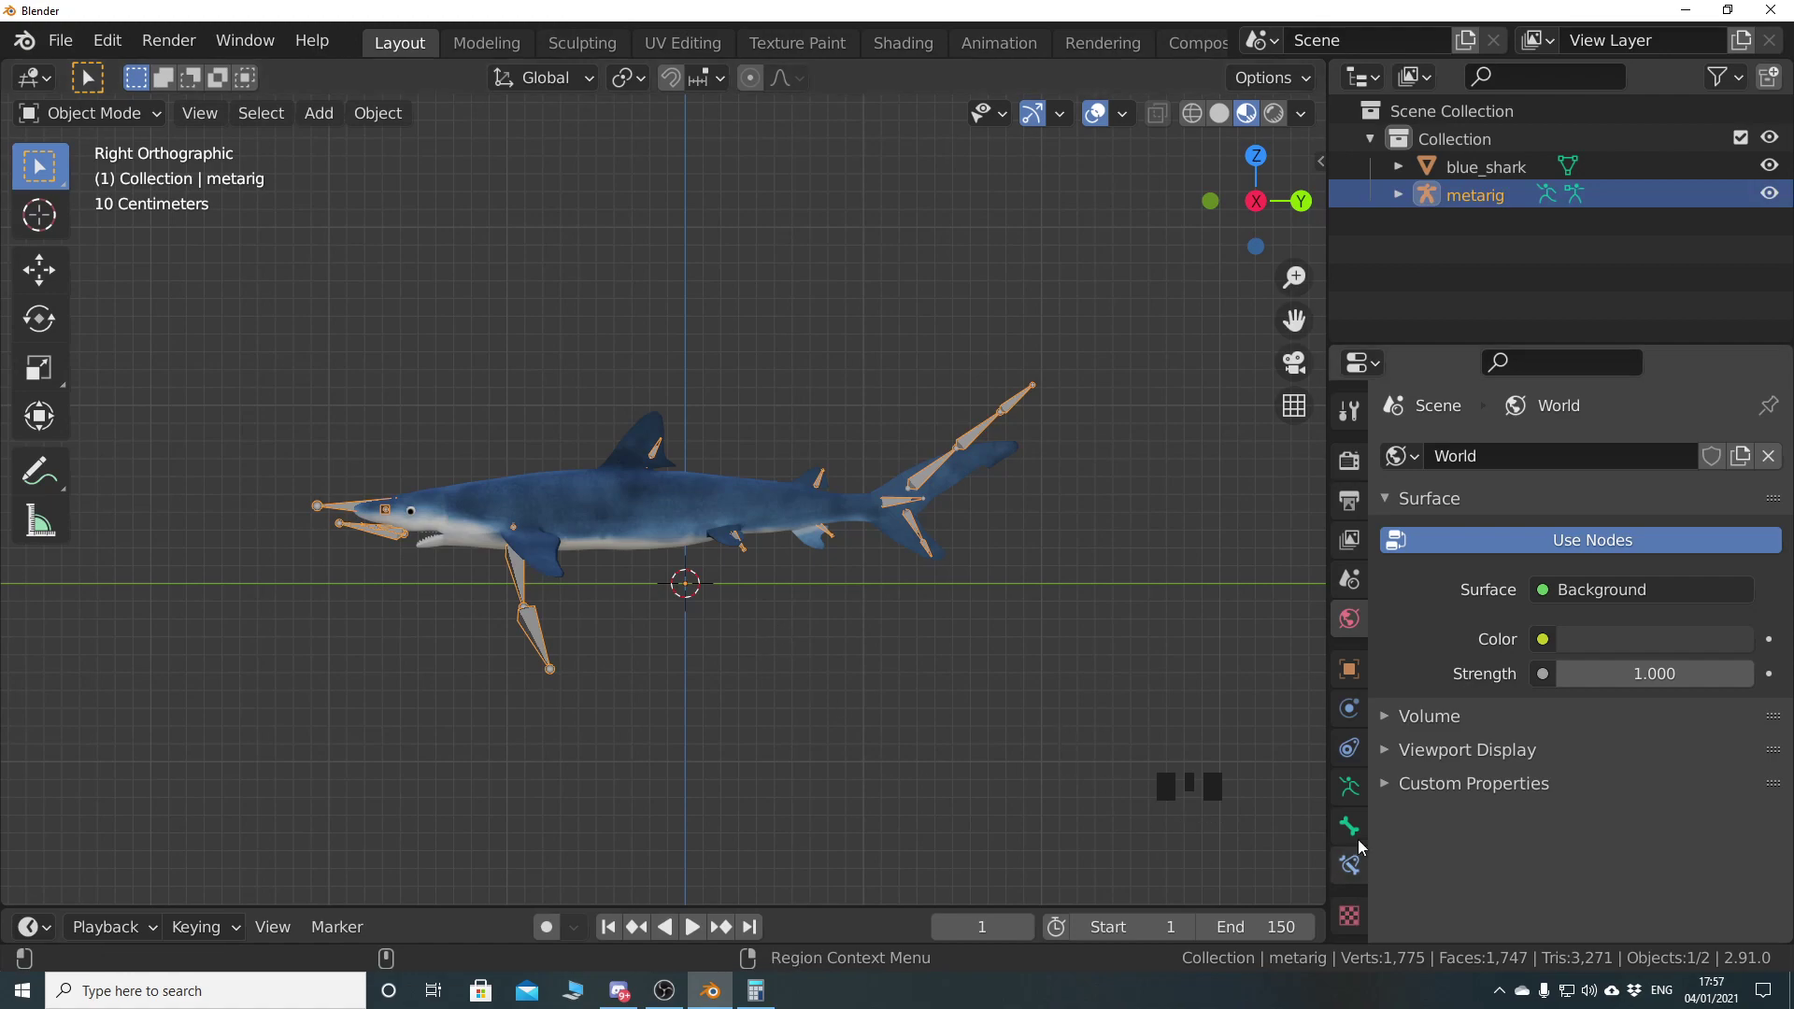
left_click(1349, 789)
scroll(1458, 794, "down", 5)
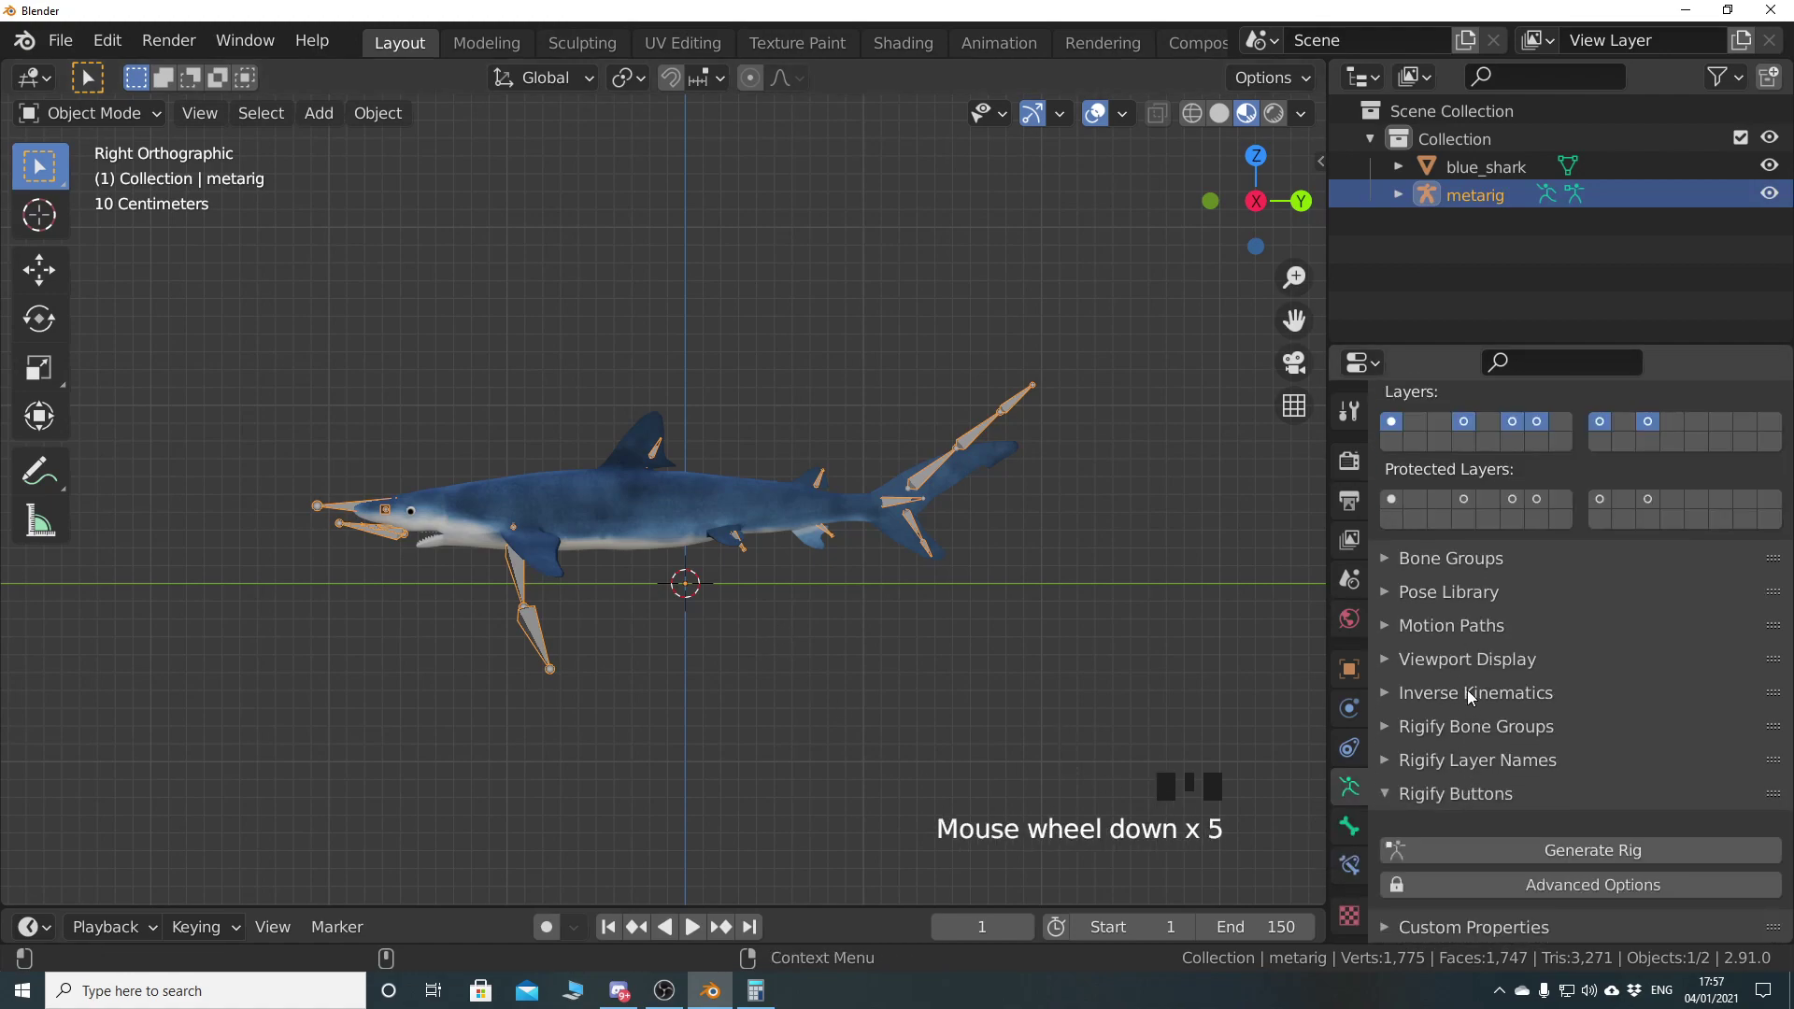
left_click(1457, 660)
scroll(1493, 776, "down", 3)
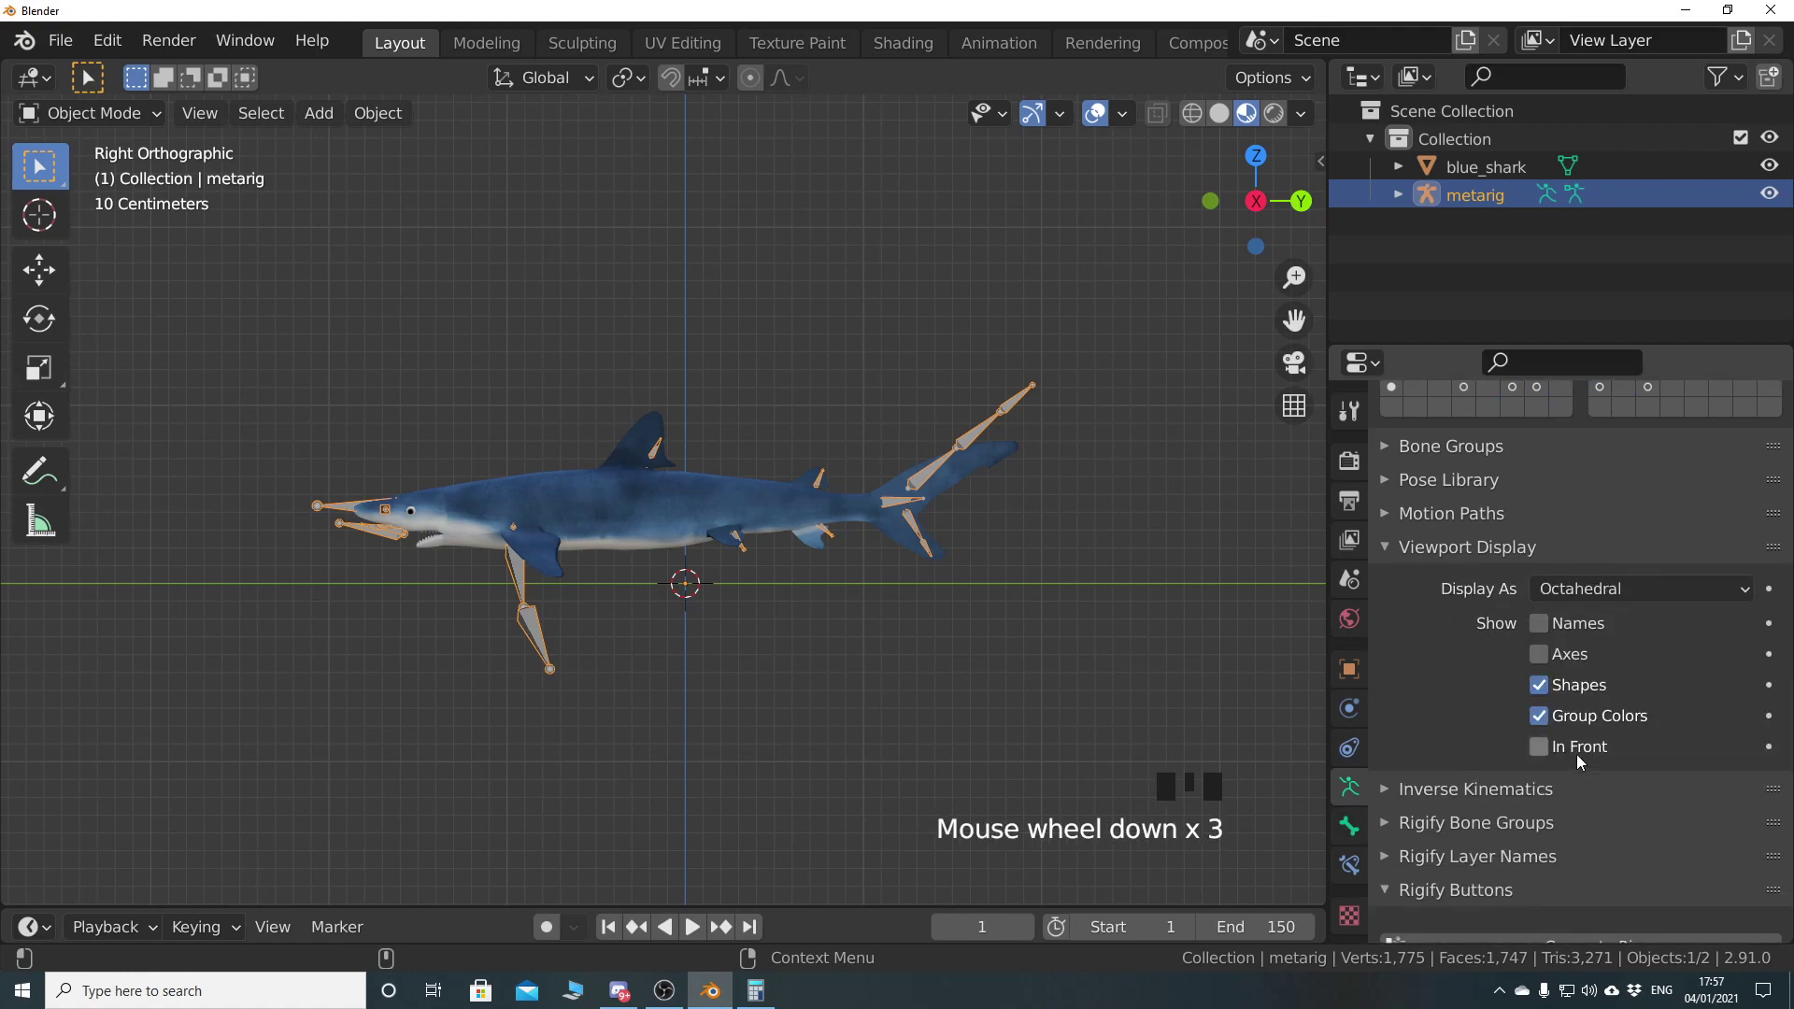
left_click(1540, 752)
Examine how the meta-rig's bones line up with the shark's body and fins in top and right orthographic views
middle_click_drag(640, 662, 695, 662, "shift")
scroll(701, 579, "up", 4)
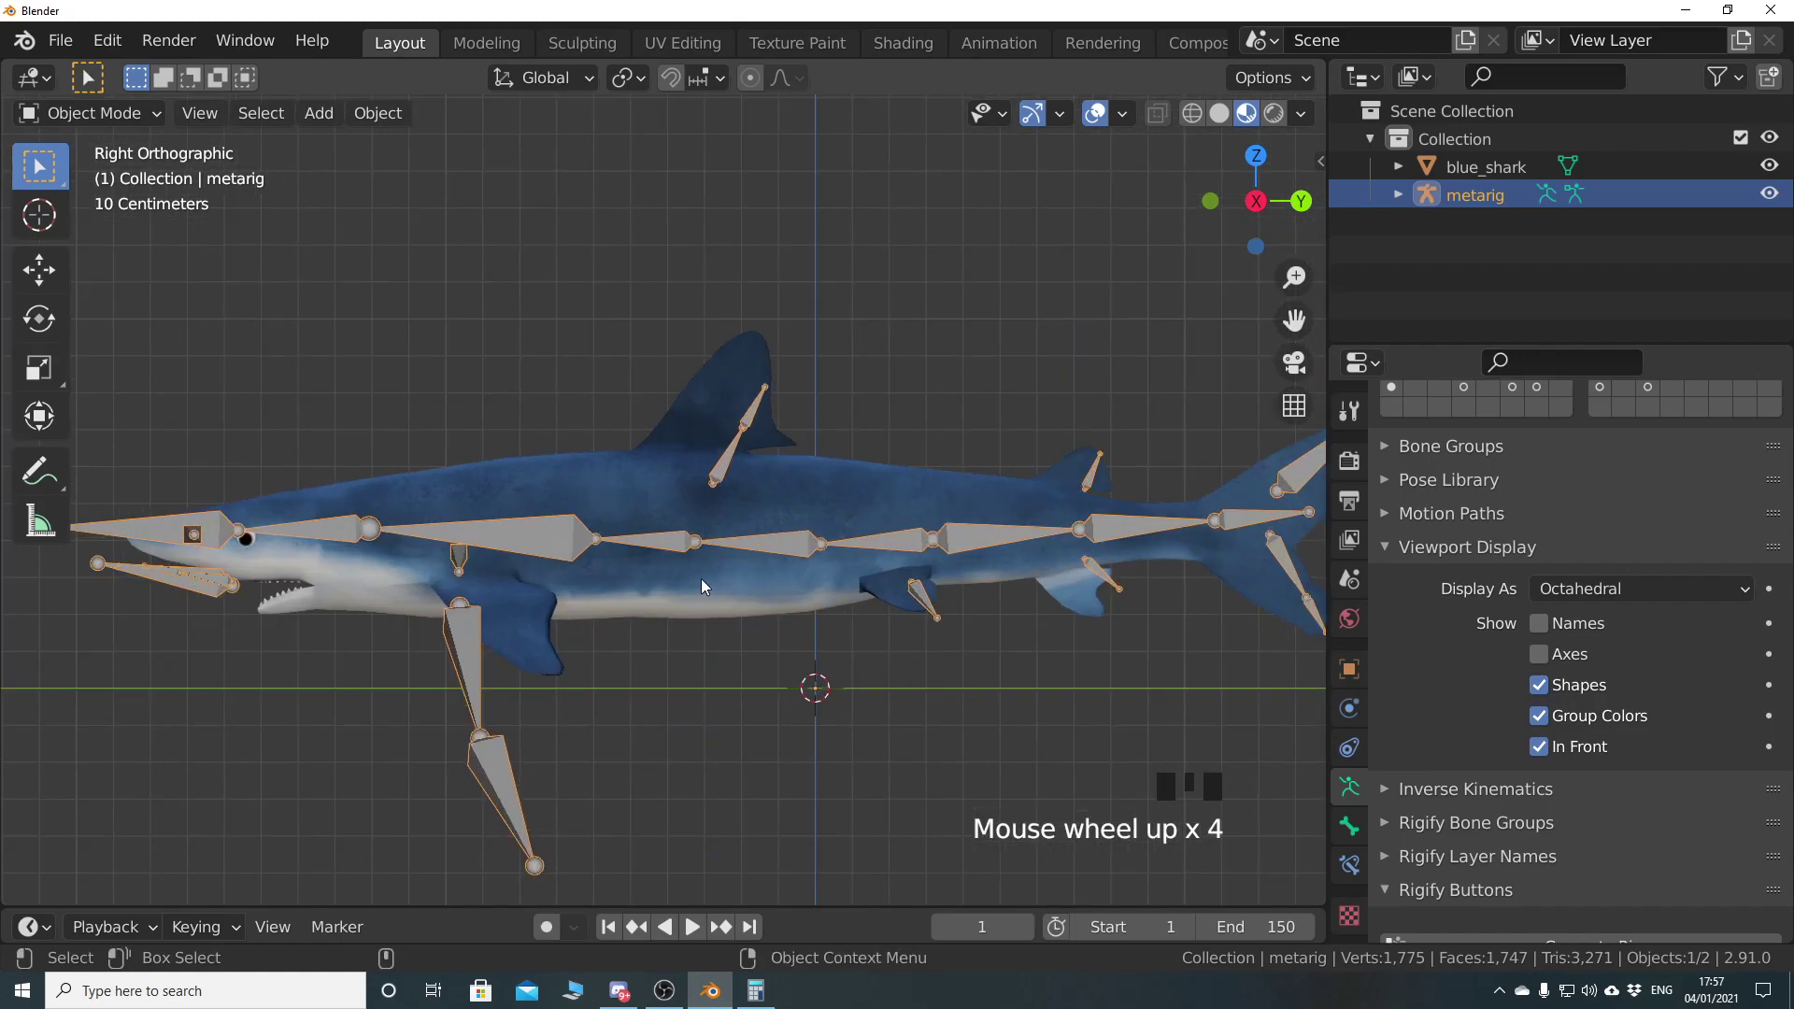
scroll(710, 586, "down", 2)
key("ctrl+KP_3")
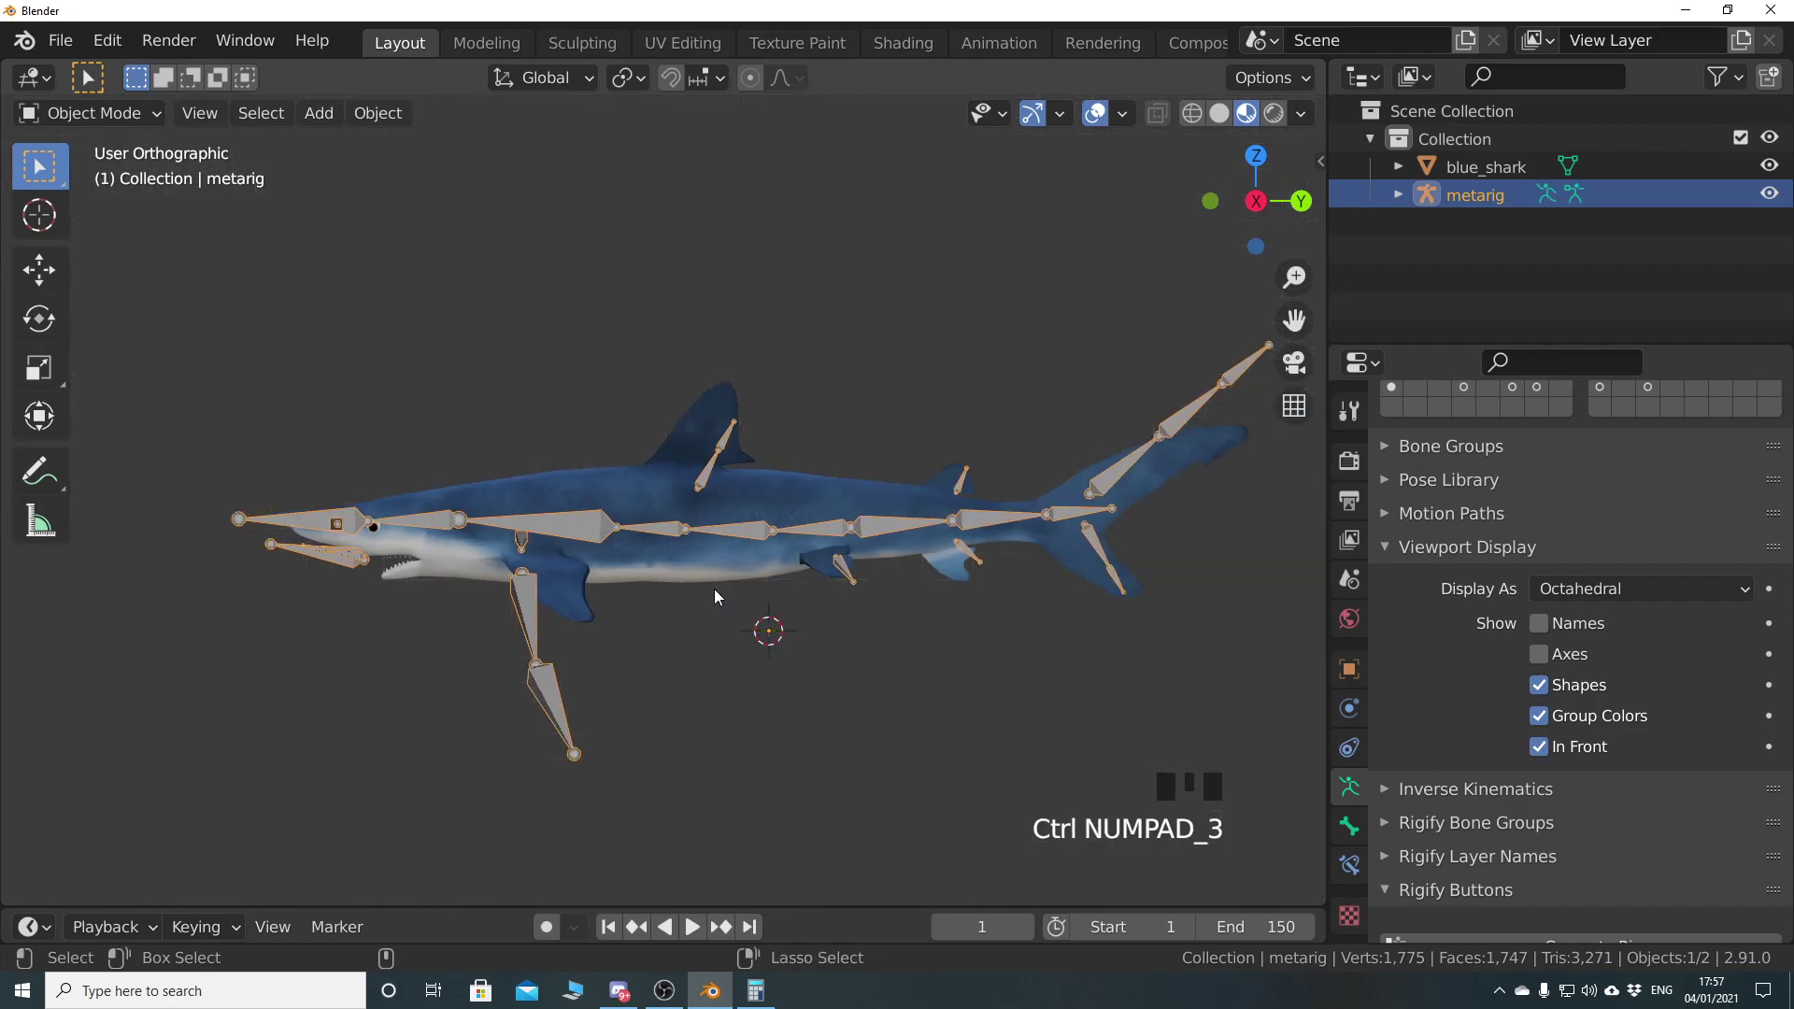
key("ctrl+KP_7")
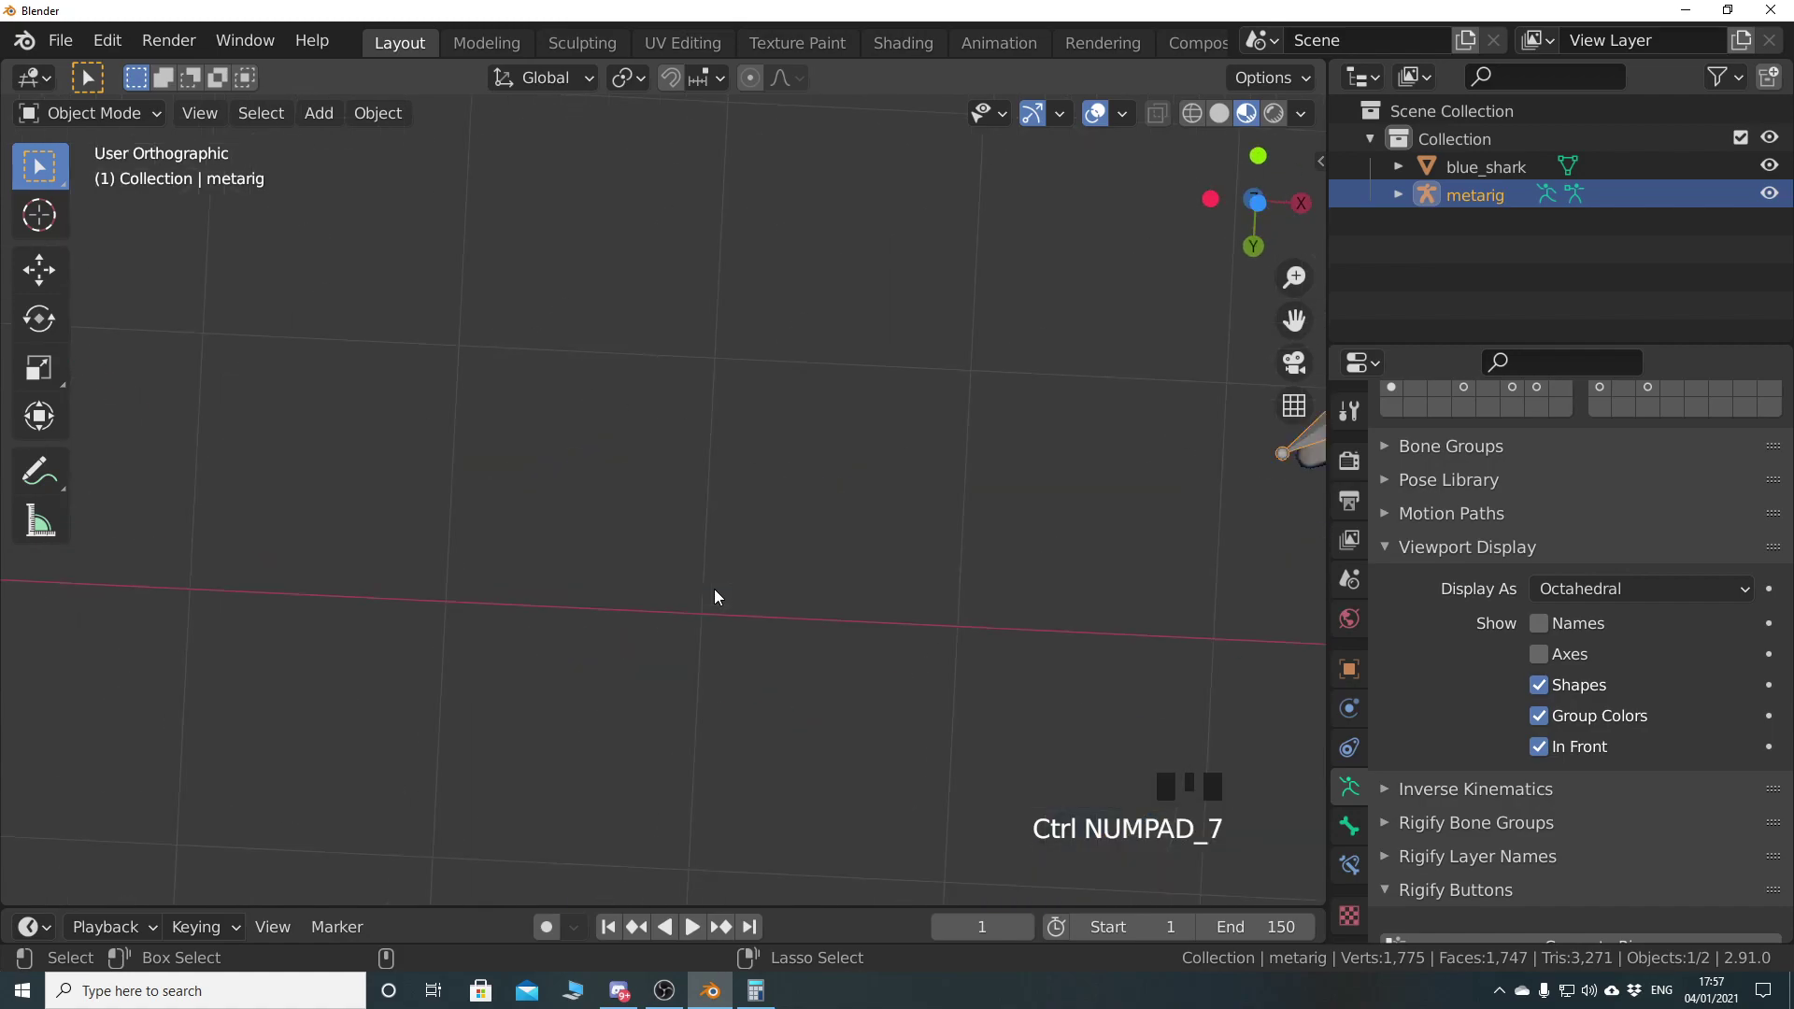
middle_click_drag(1140, 619, 477, 521, "shift")
key("KP_7")
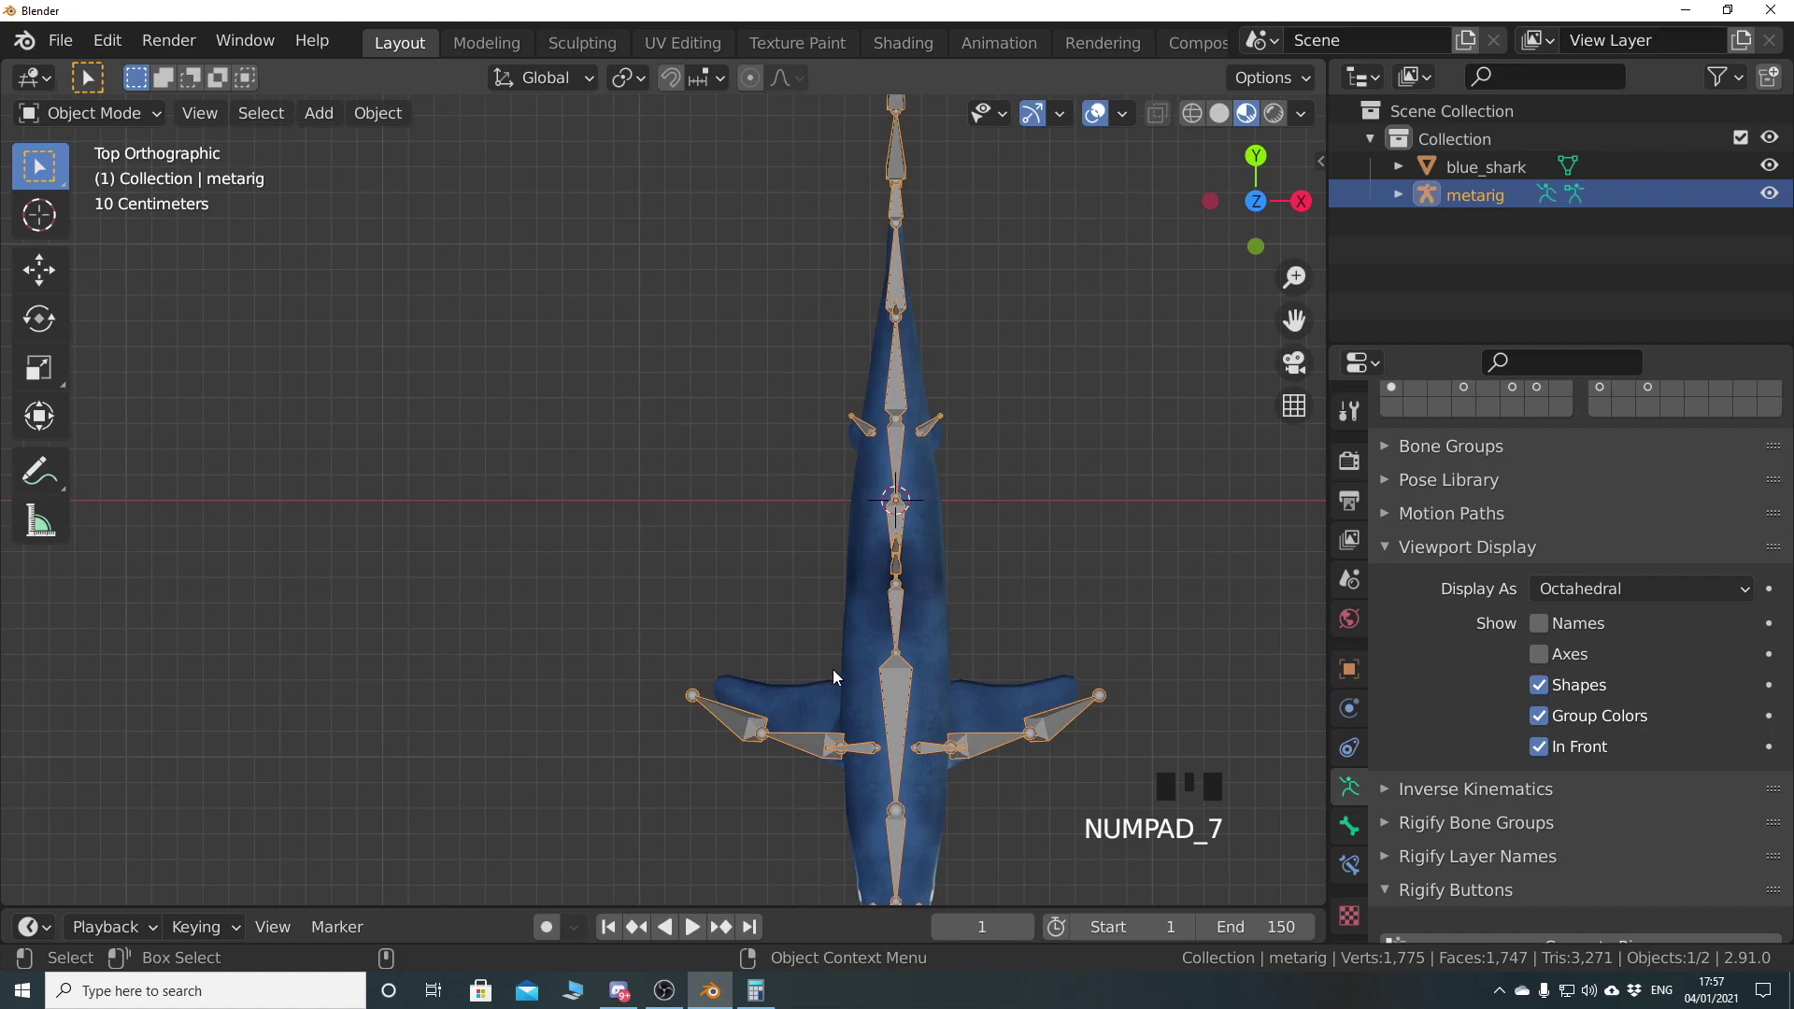
scroll(866, 652, "down", 3)
key("KP_3")
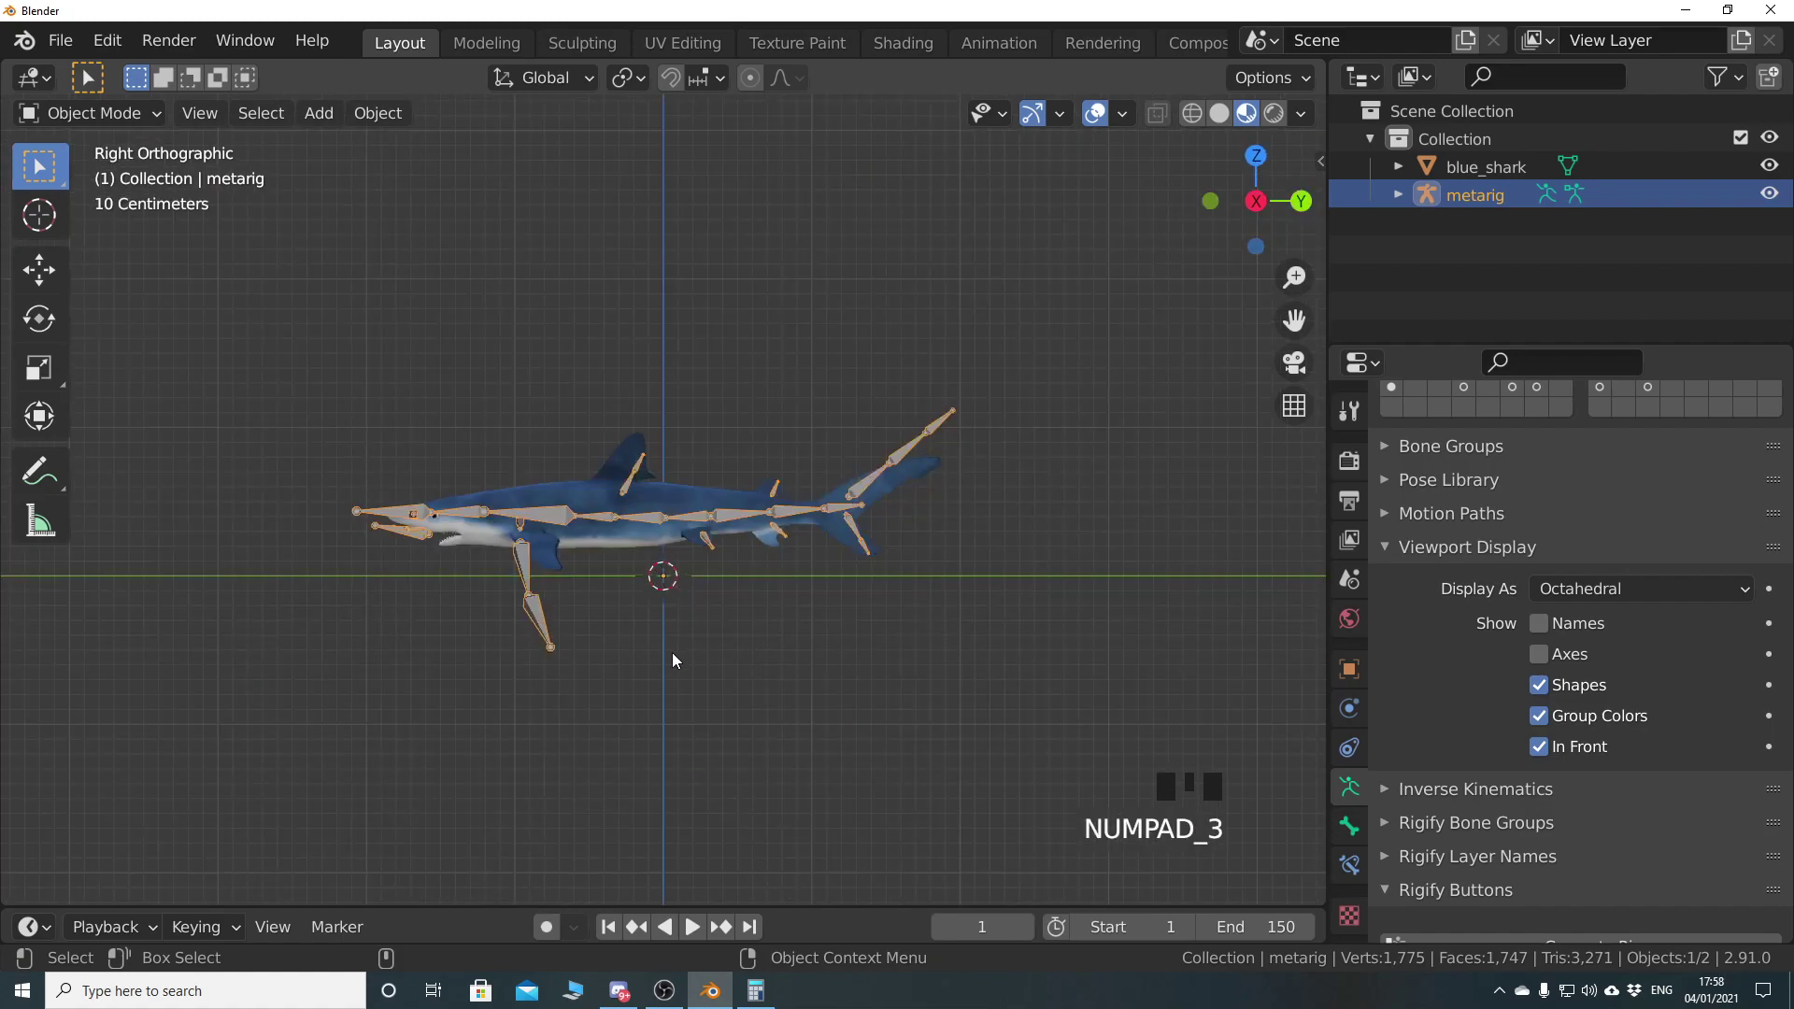
scroll(607, 637, "up", 5)
middle_click_drag(395, 596, 669, 604, "shift")
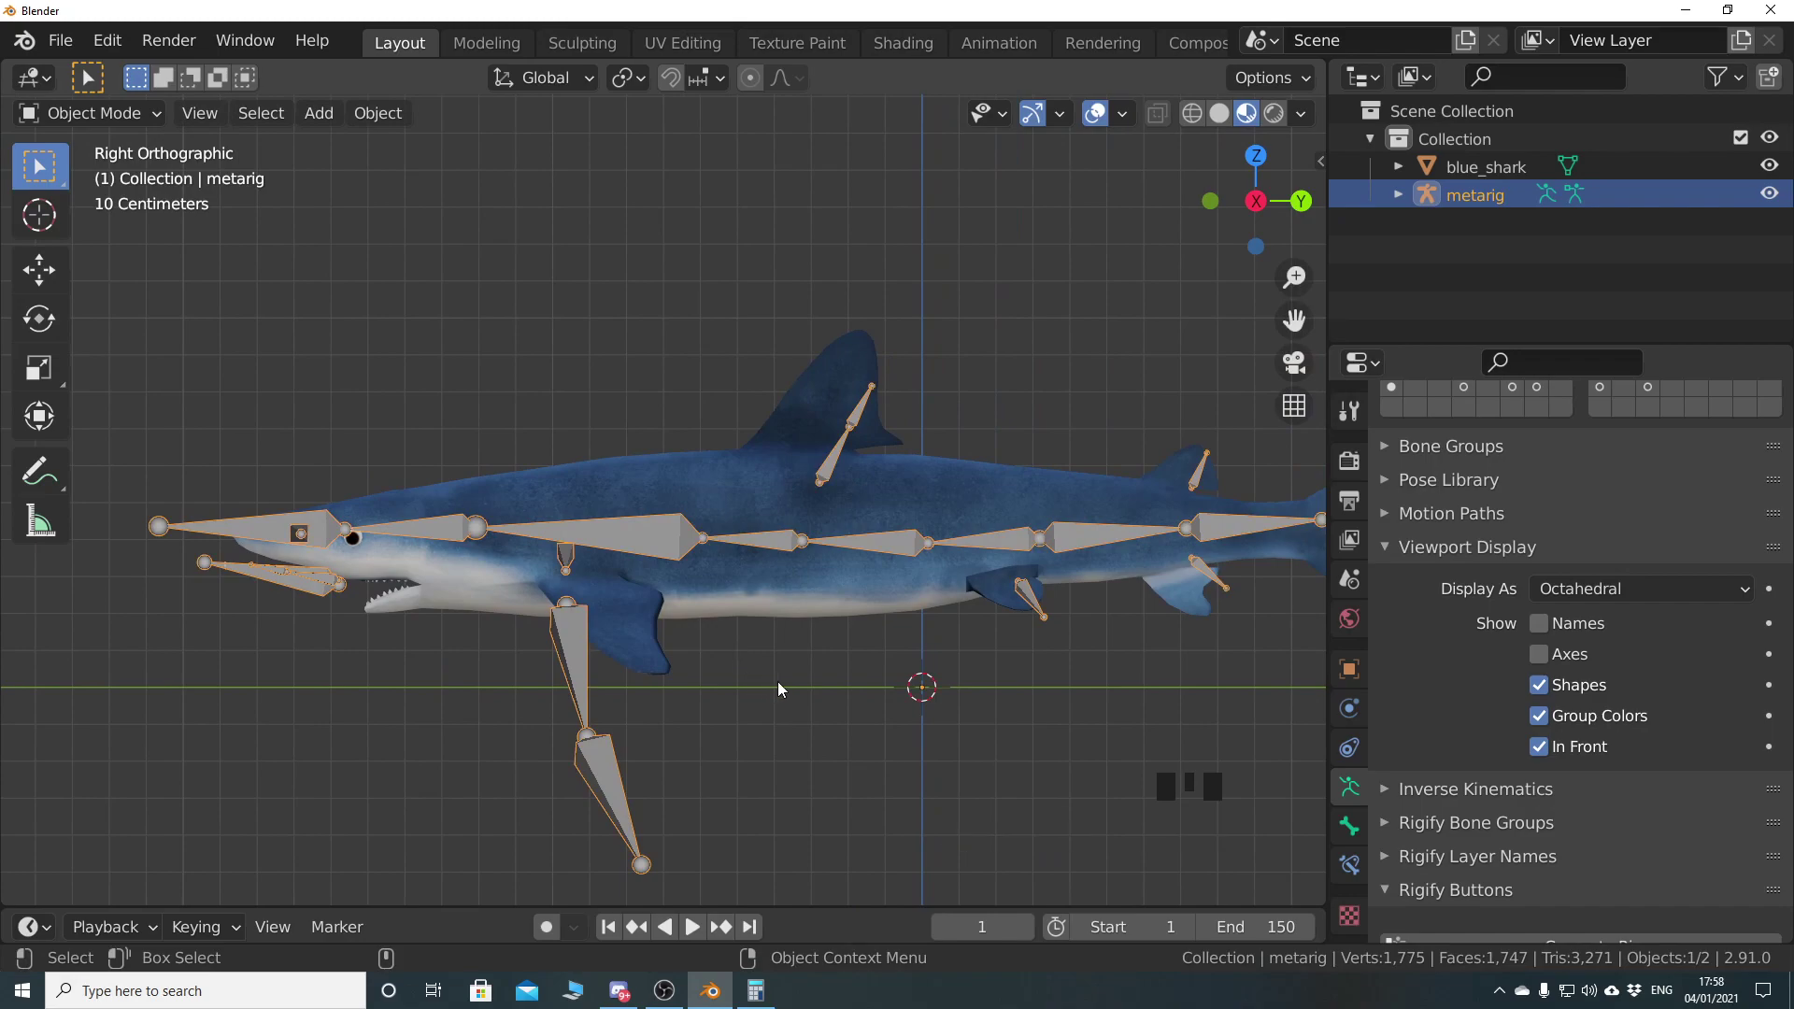
middle_click_drag(850, 682, 701, 696, "shift")
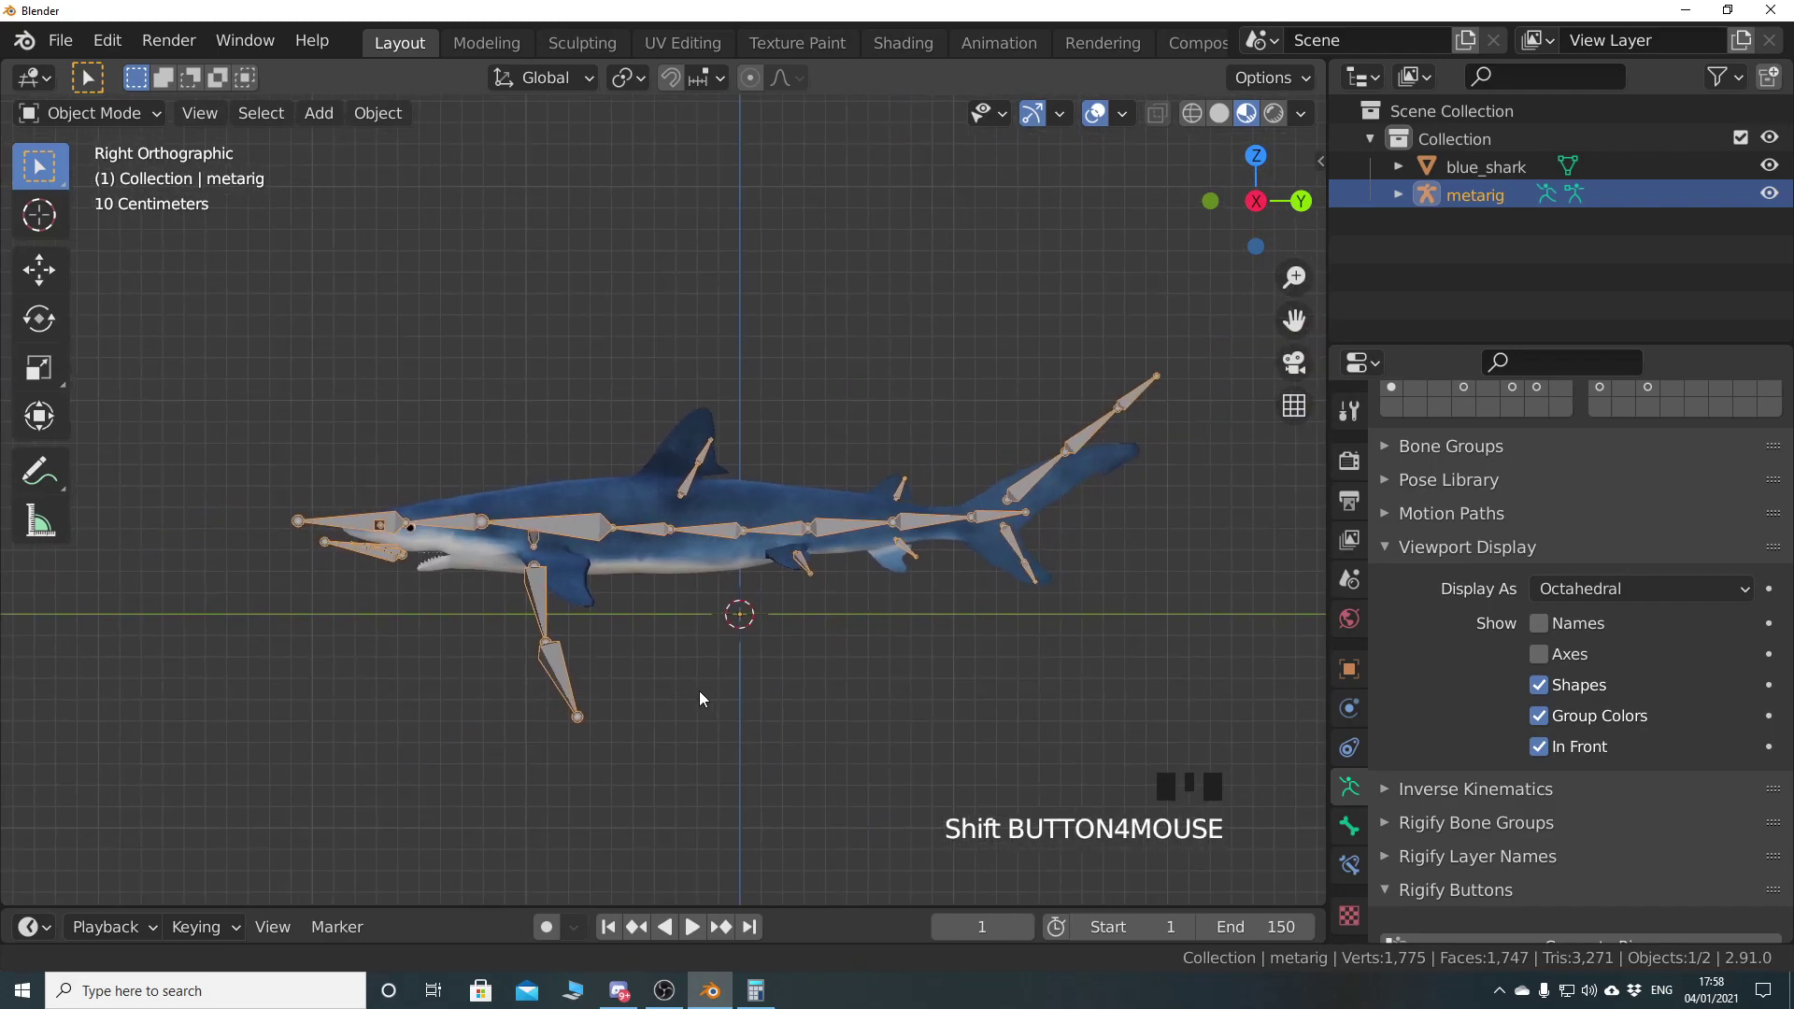
Enlarge the 3D viewport by hiding its toolbar, narrowing the properties area and removing the timeline area
key("t")
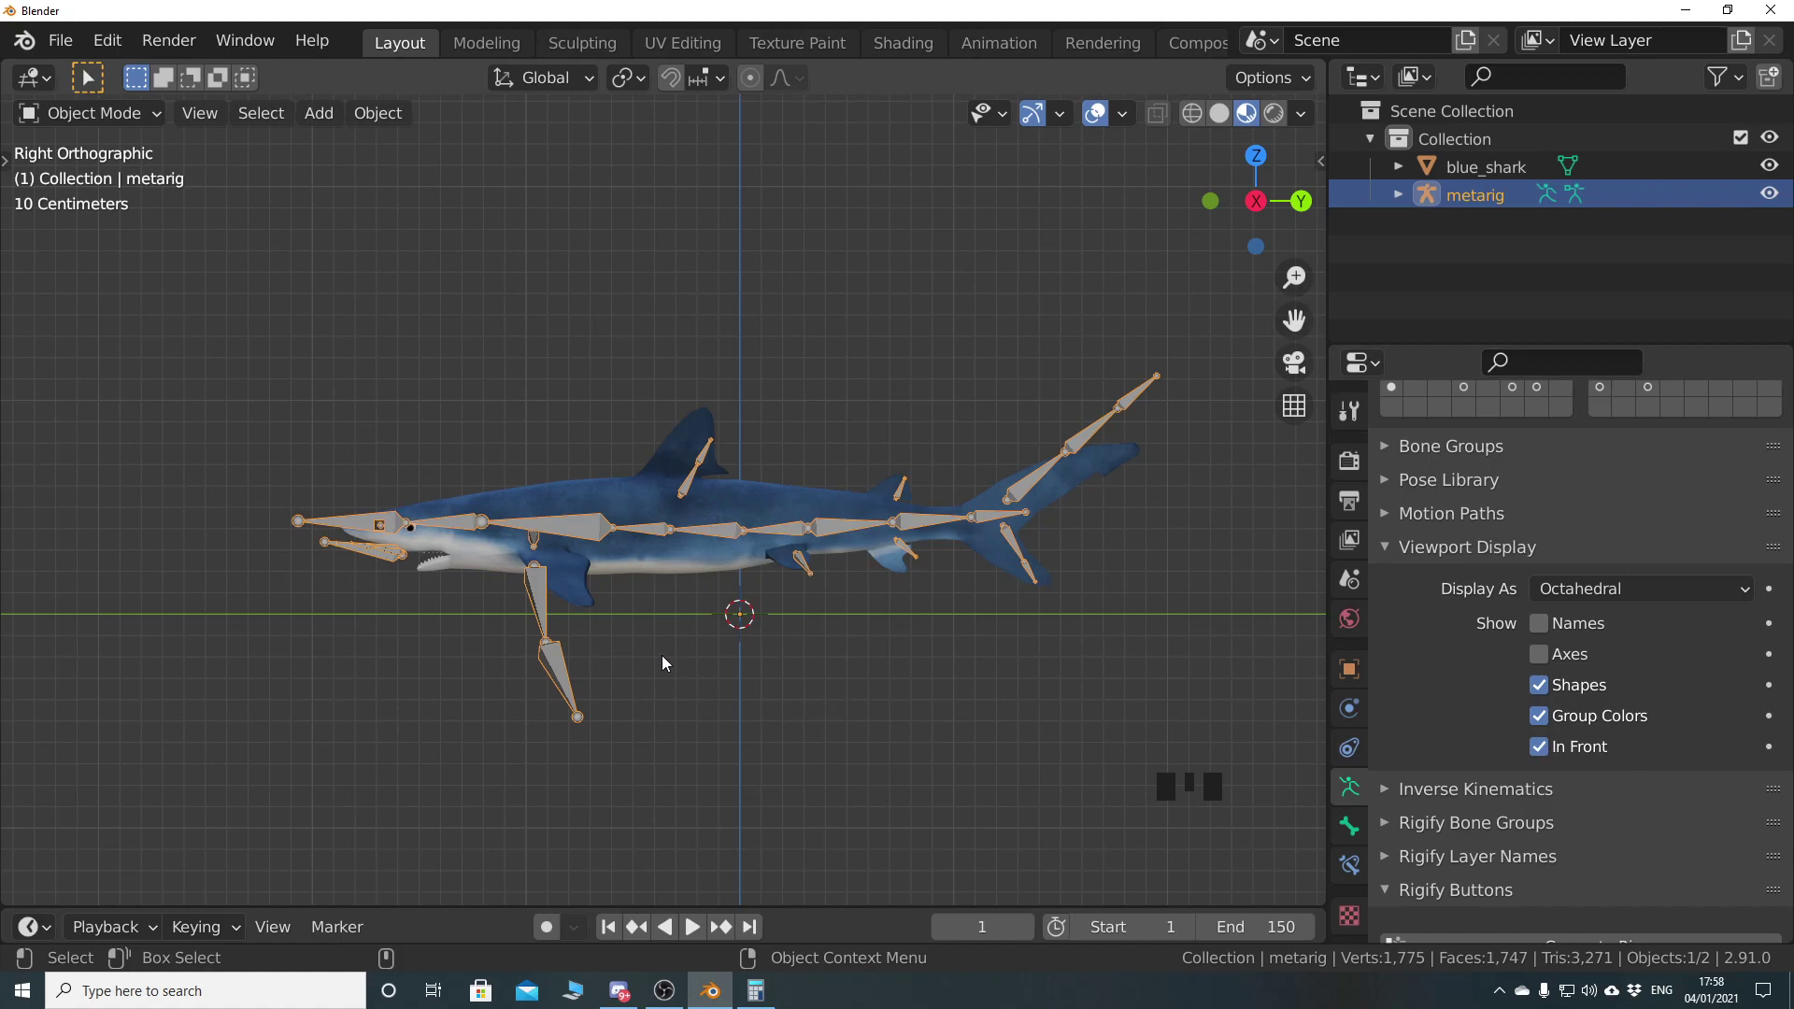
scroll(616, 635, "right", 2, "shift")
middle_click_drag(548, 609, 602, 604, "shift")
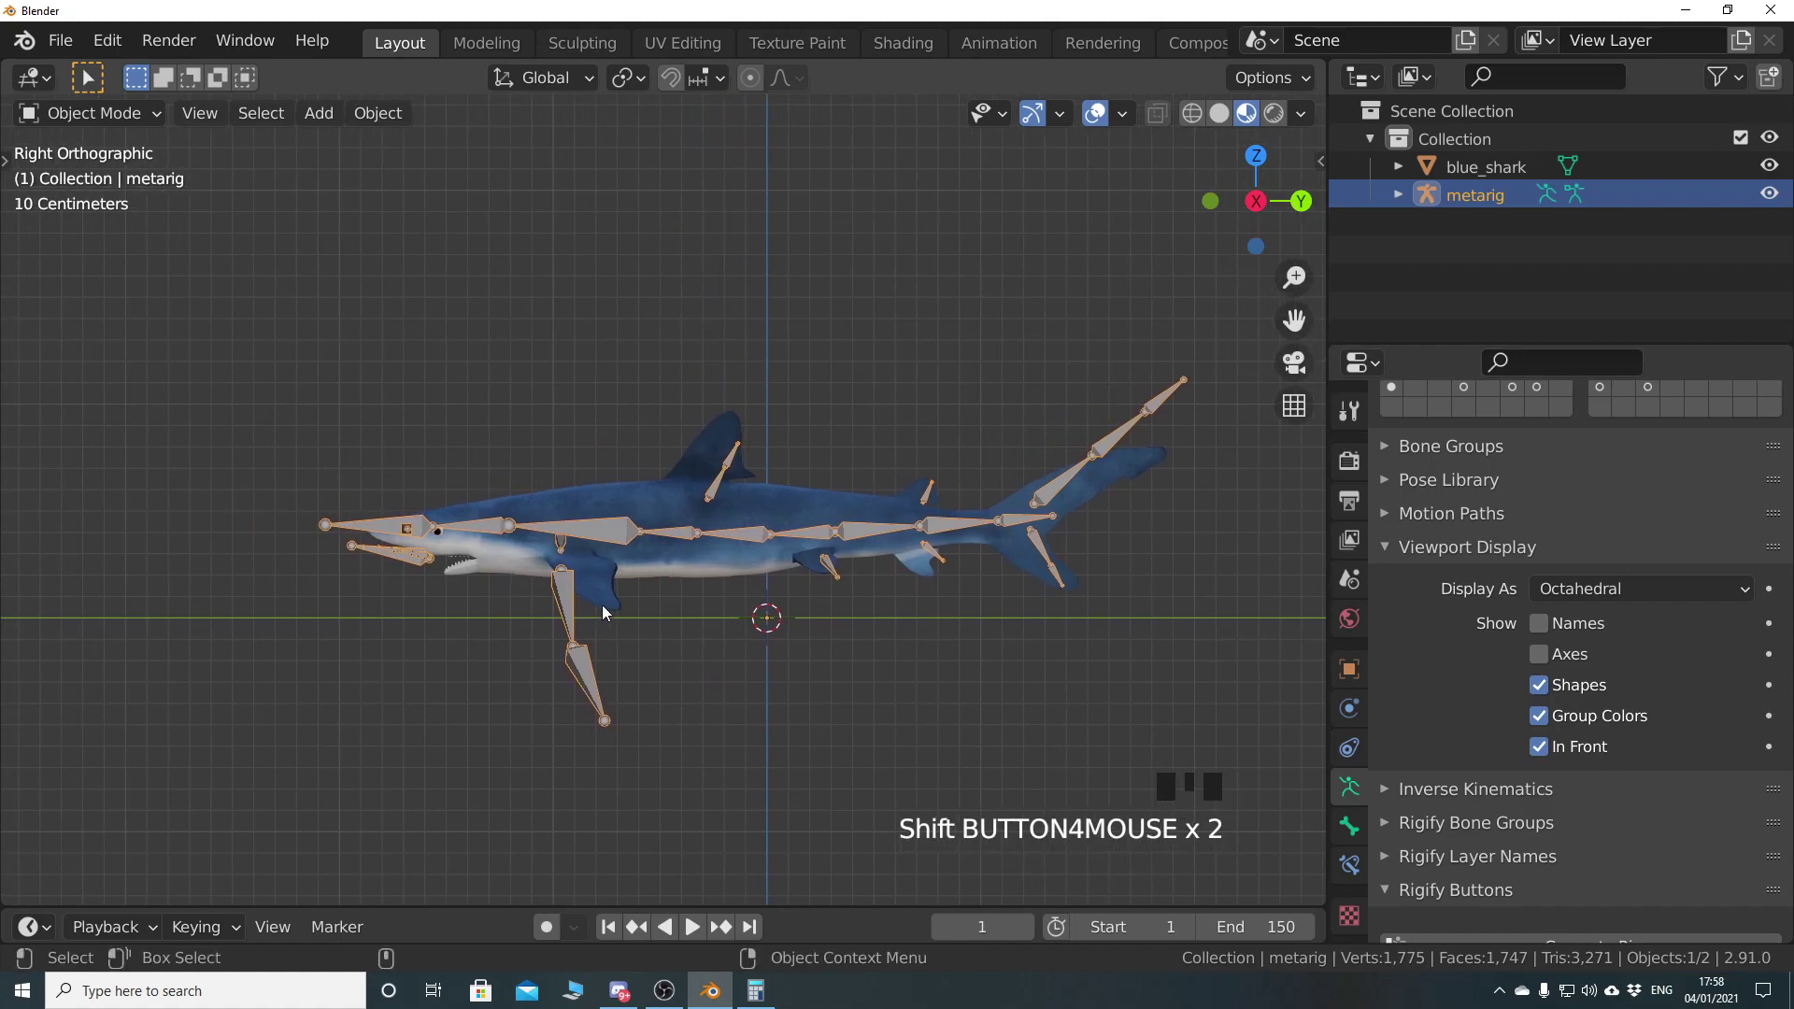
left_click(1330, 312)
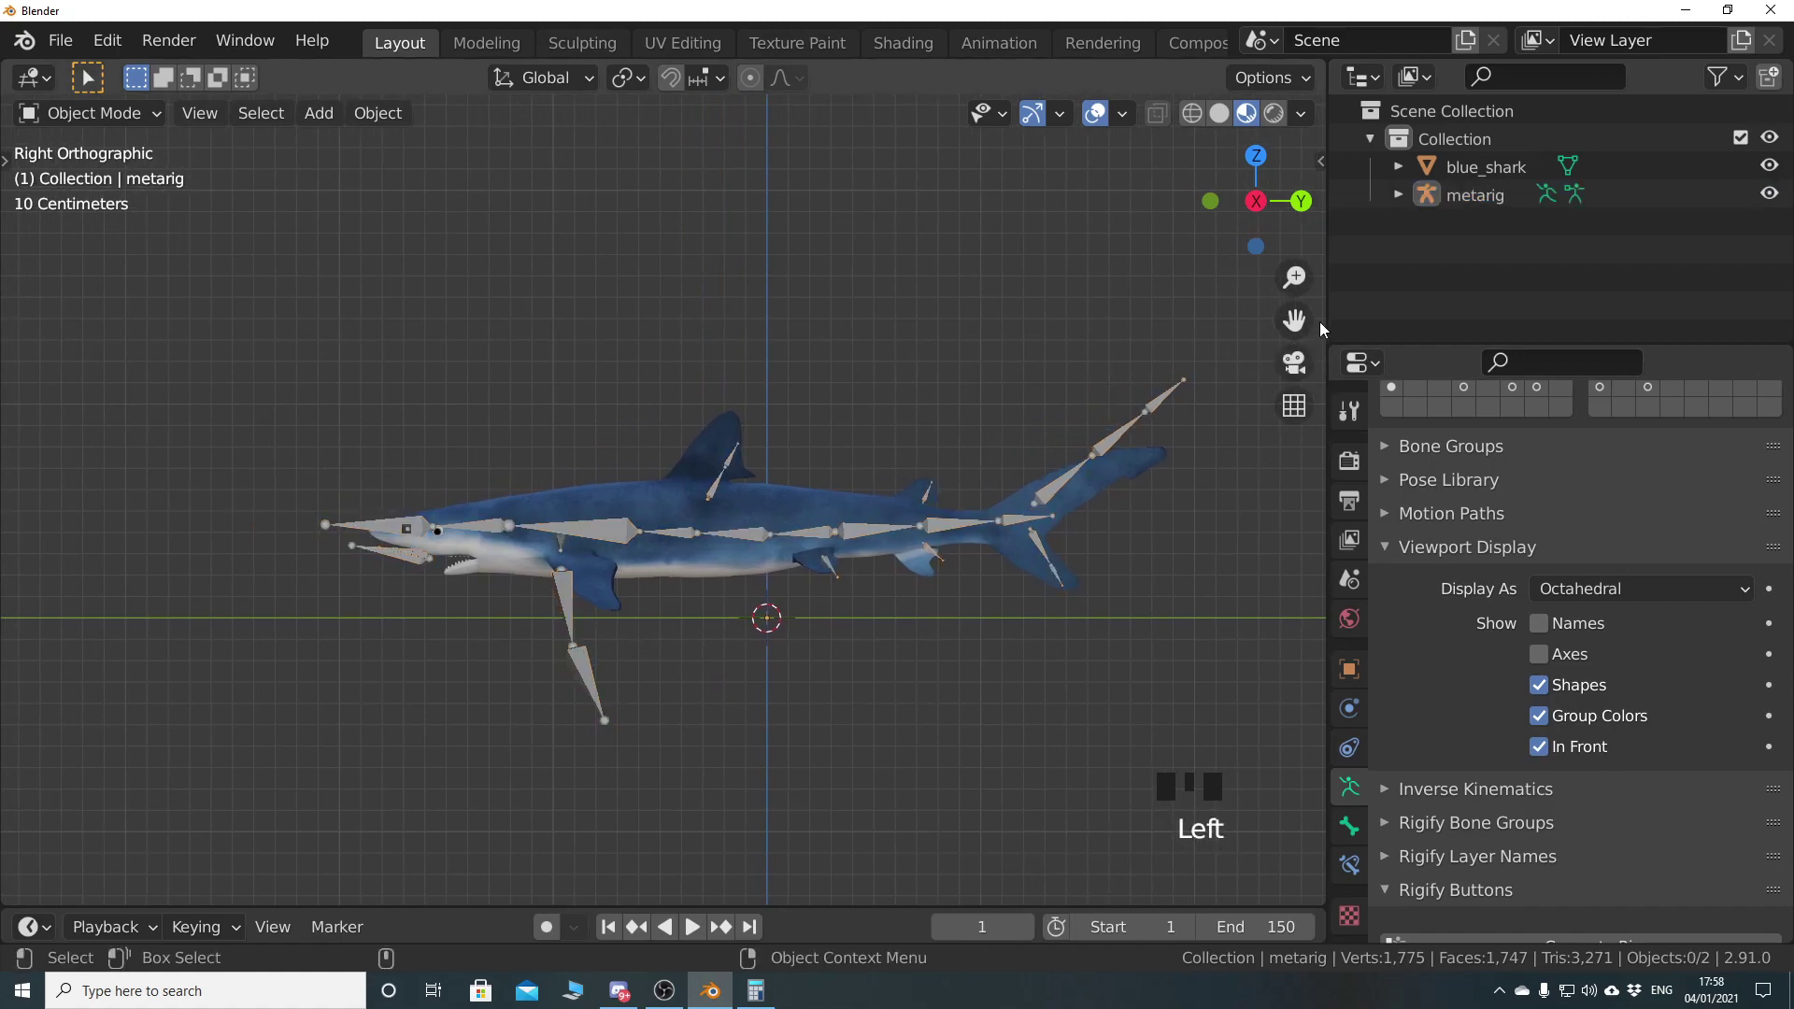
left_click_drag(1331, 306, 1652, 317)
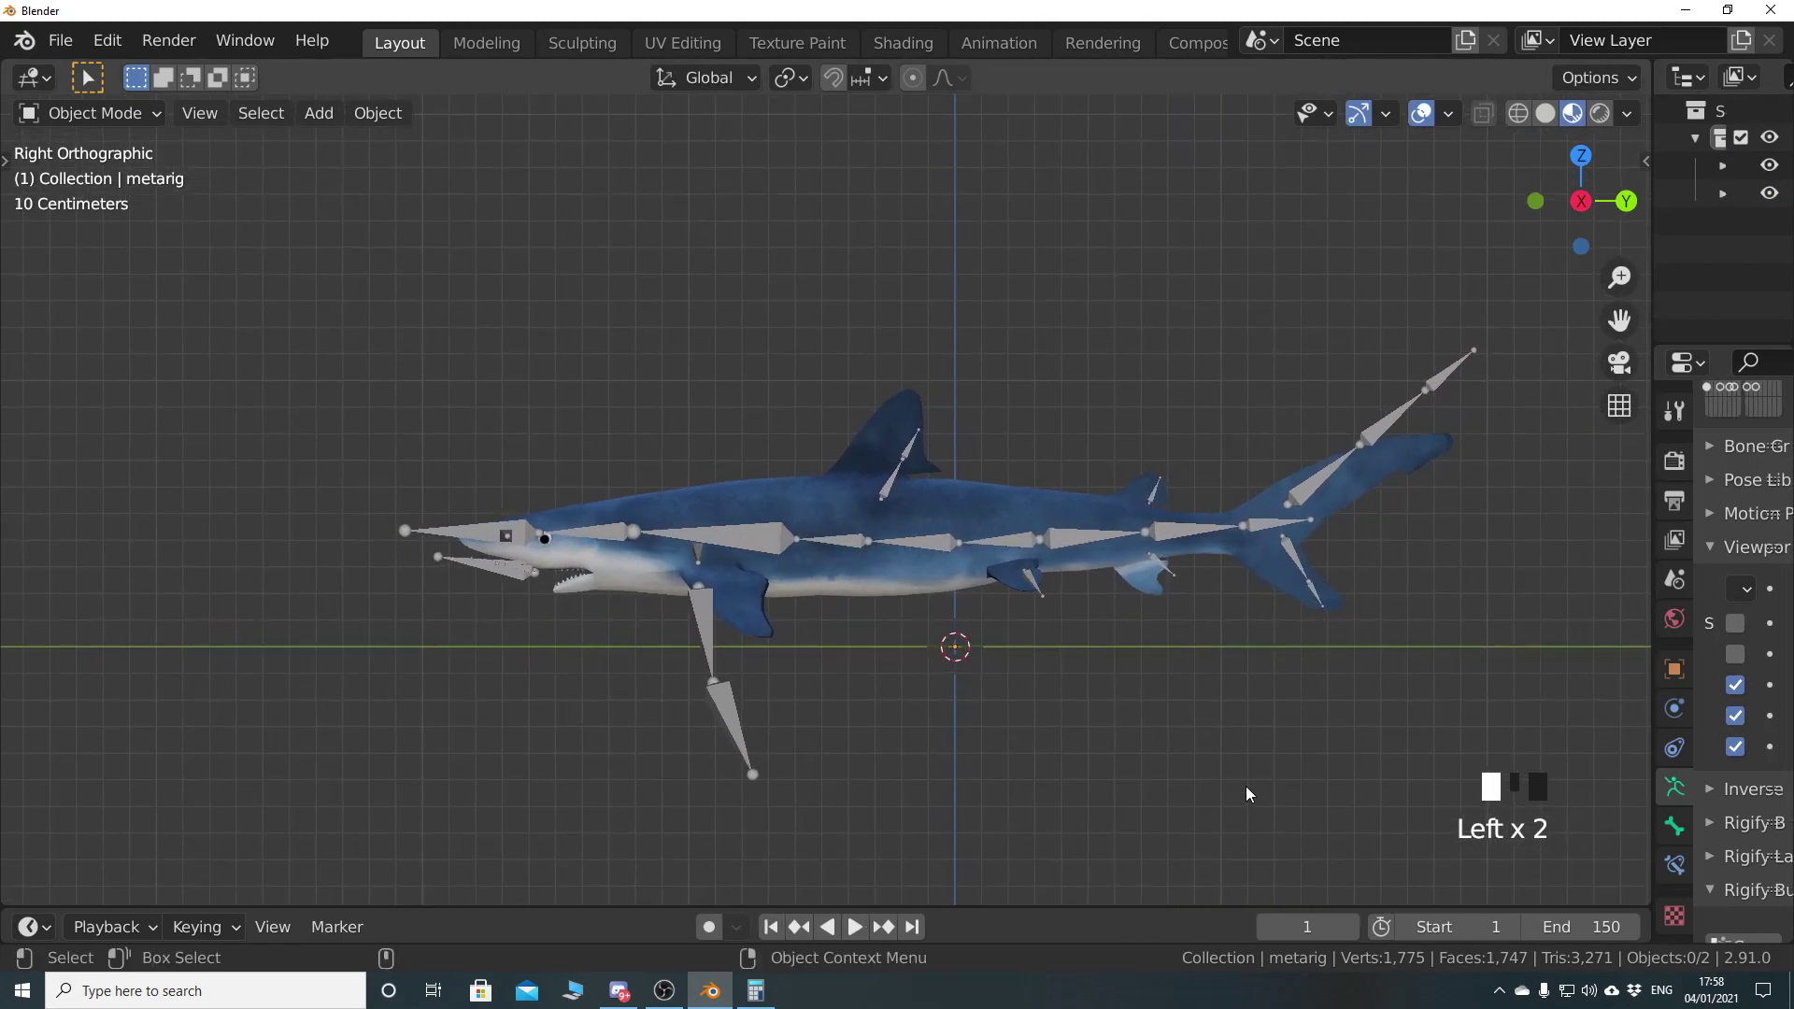
right_click(1100, 906)
left_click(1095, 912)
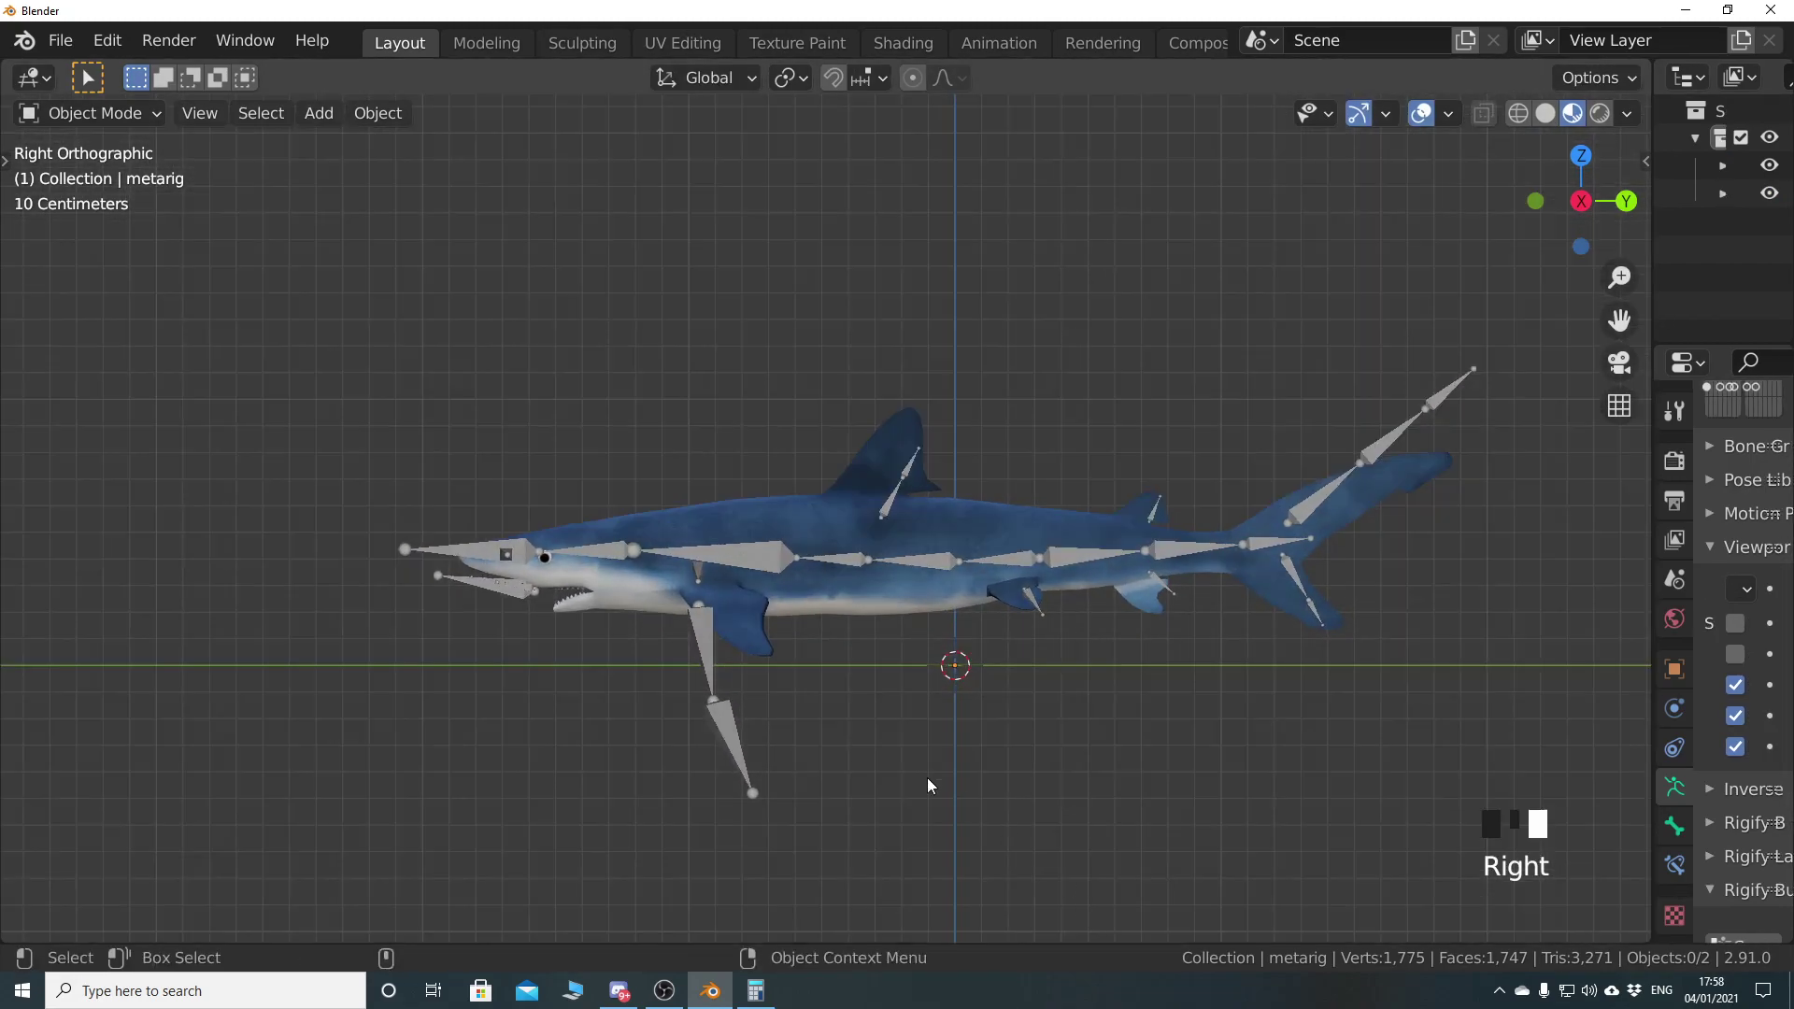
Select the meta-rig, enter Edit Mode and deselect all of its bones
scroll(850, 735, "up", 3)
middle_click_drag(850, 727, 761, 719, "shift")
middle_click_drag(499, 711, 833, 714, "shift")
scroll(658, 686, "right", 1, "shift")
left_click(705, 570)
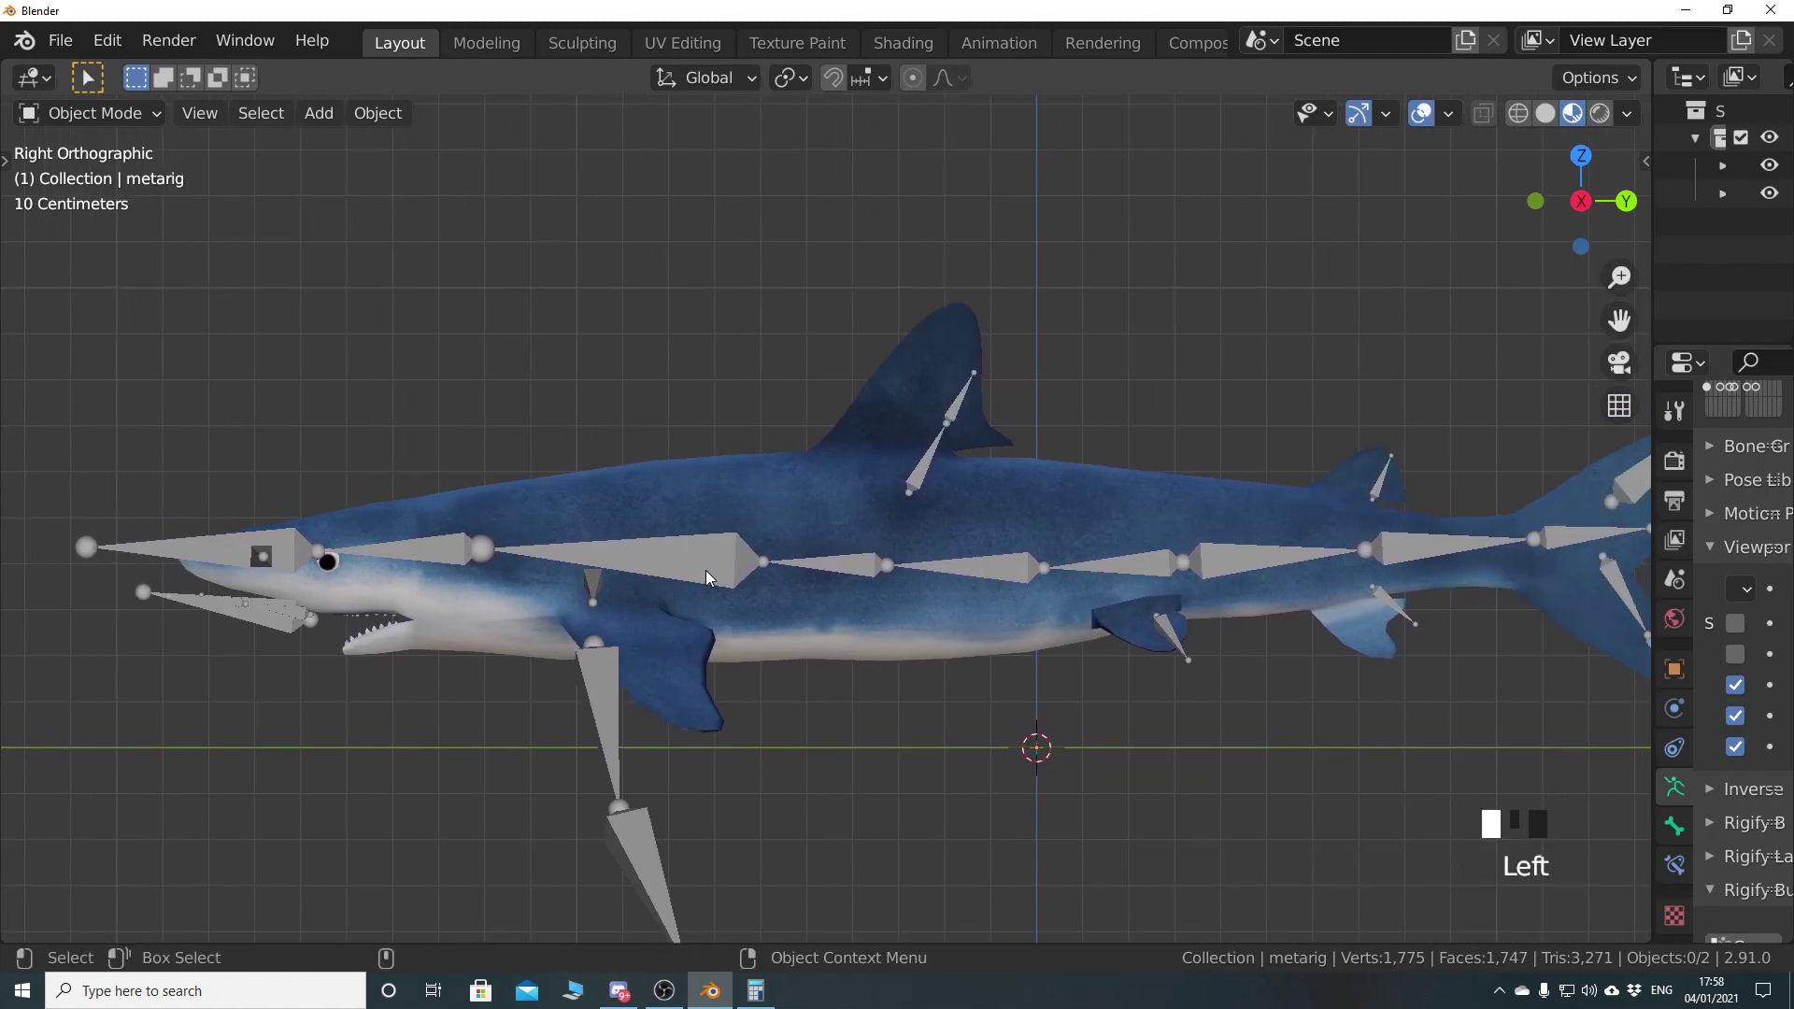
scroll(841, 746, "down", 2)
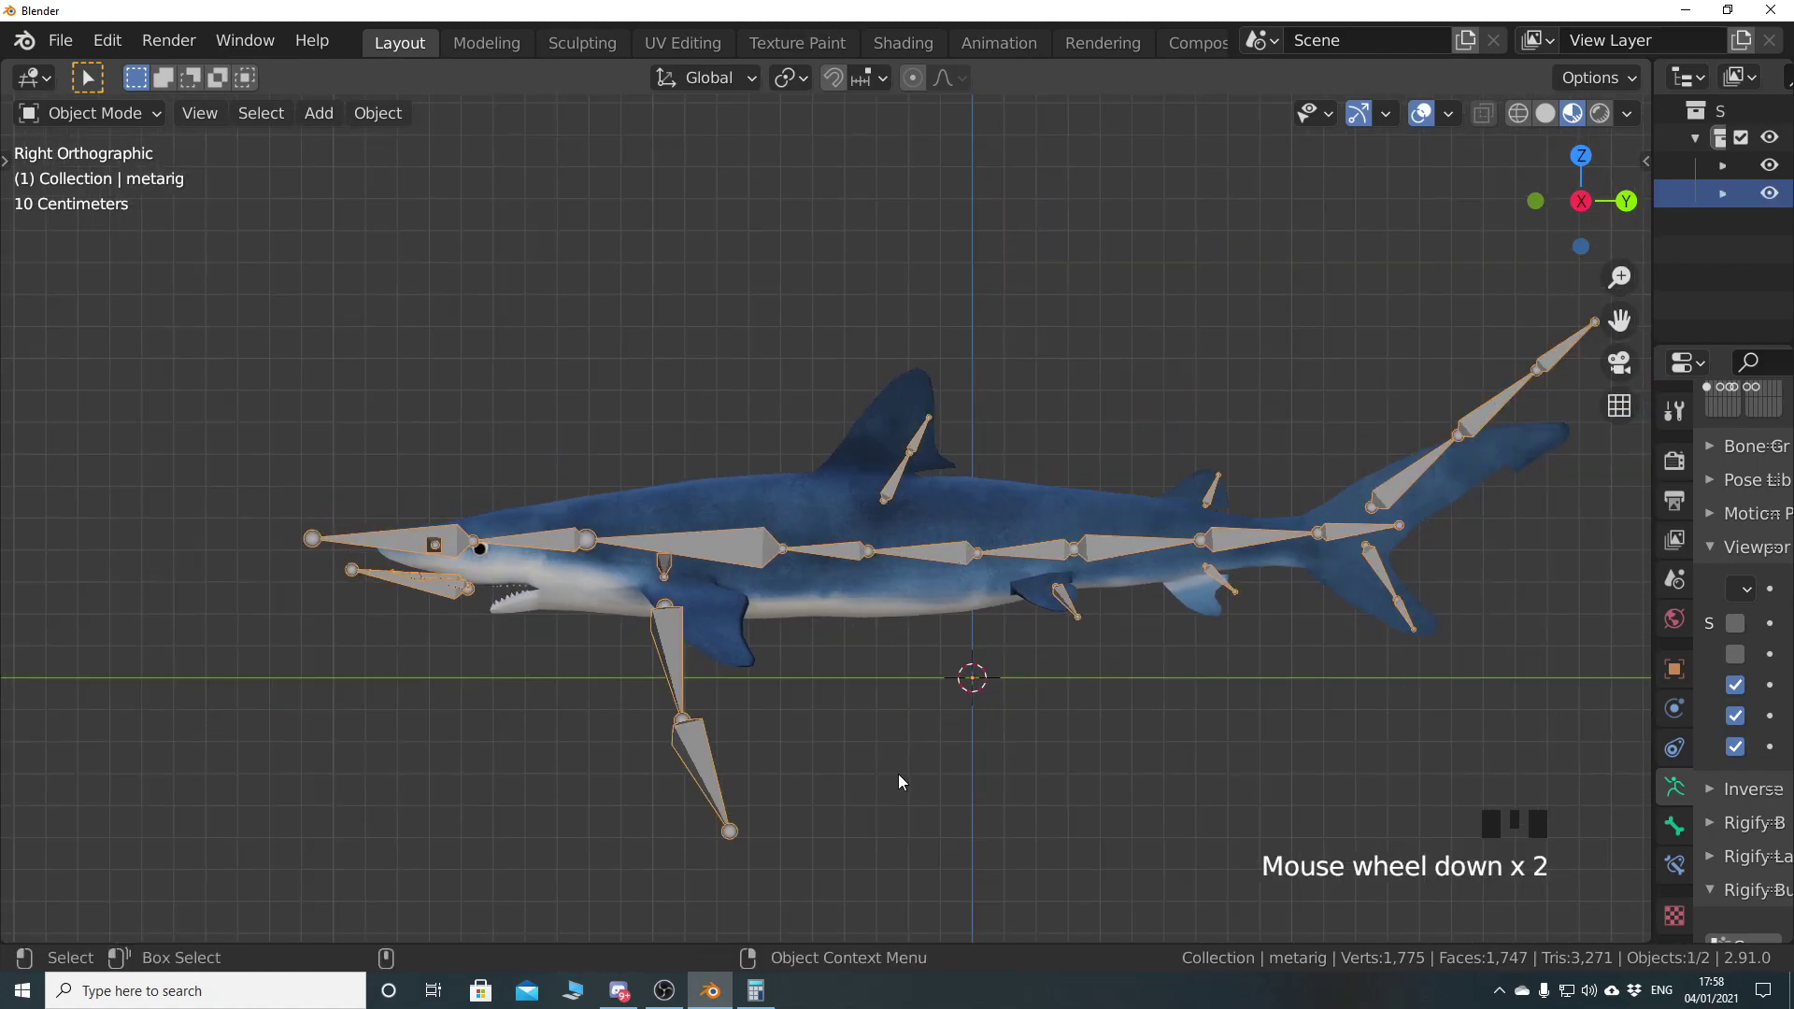
key("Tab")
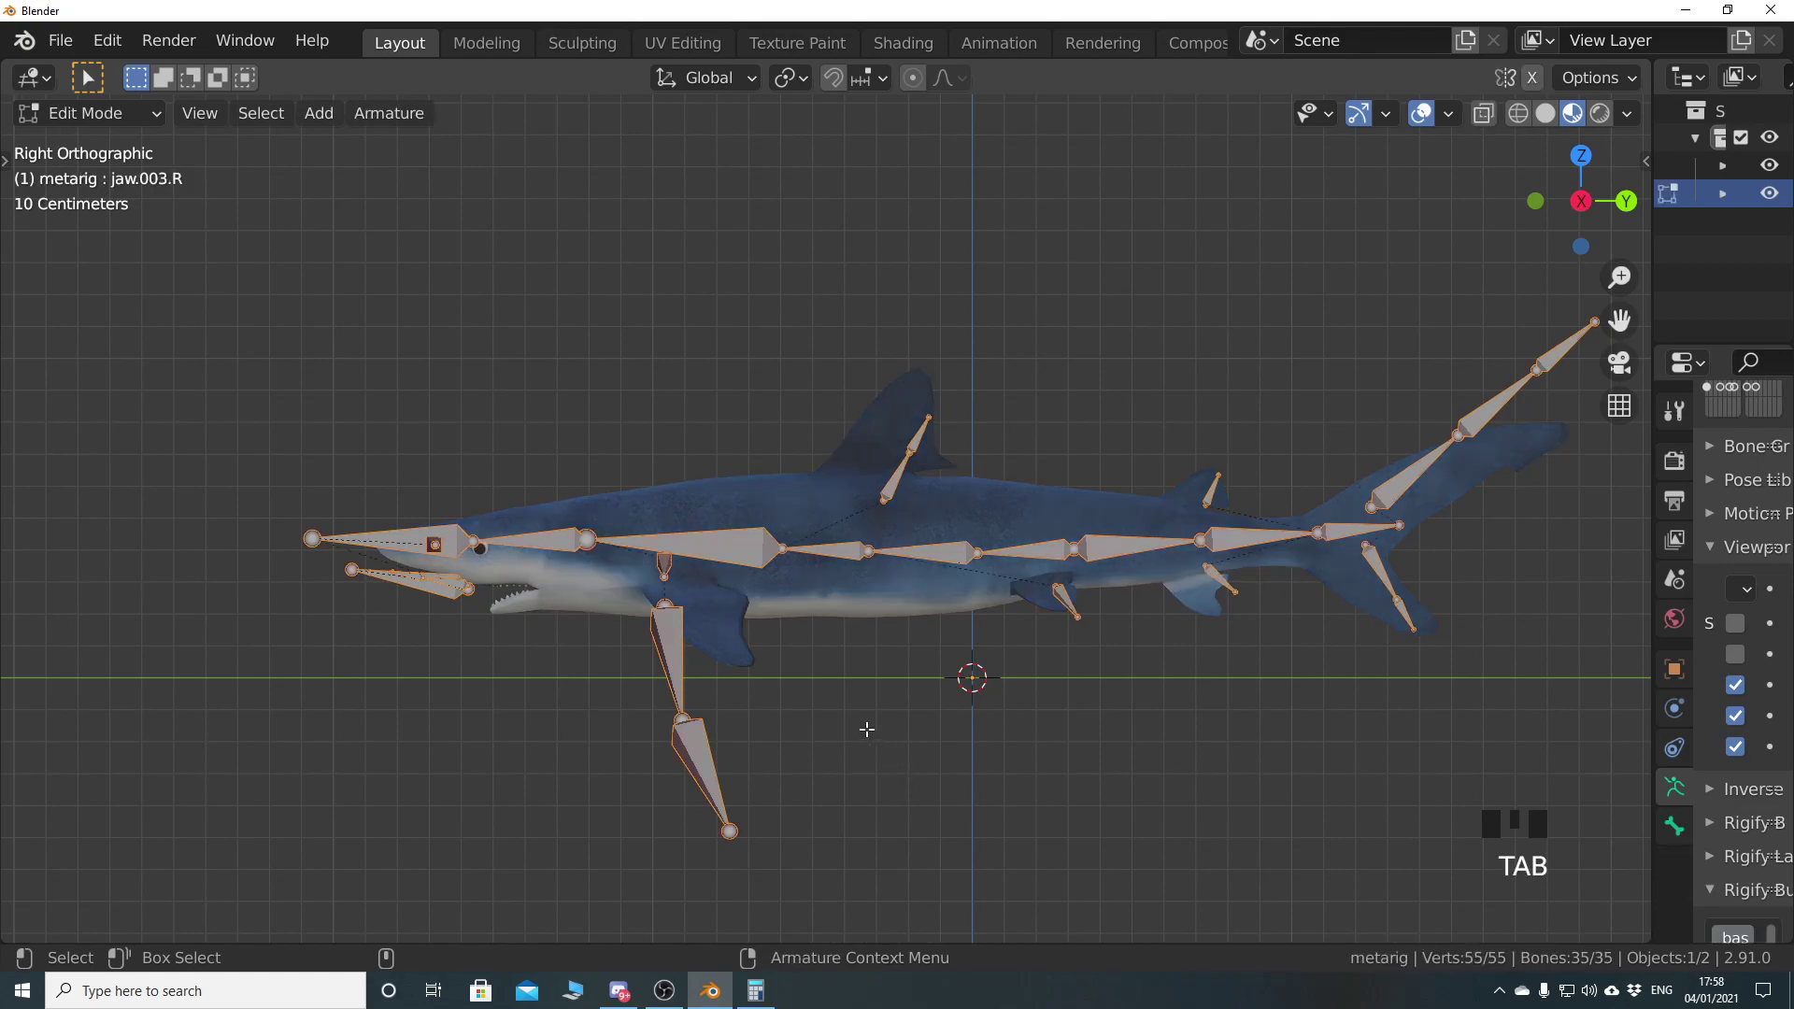
key("alt+a")
Delete the left and right eye bones from the meta-rig's head
middle_click_drag(952, 750, 784, 712, "shift")
scroll(903, 696, "up", 3)
middle_click_drag(903, 696, 626, 623, "shift")
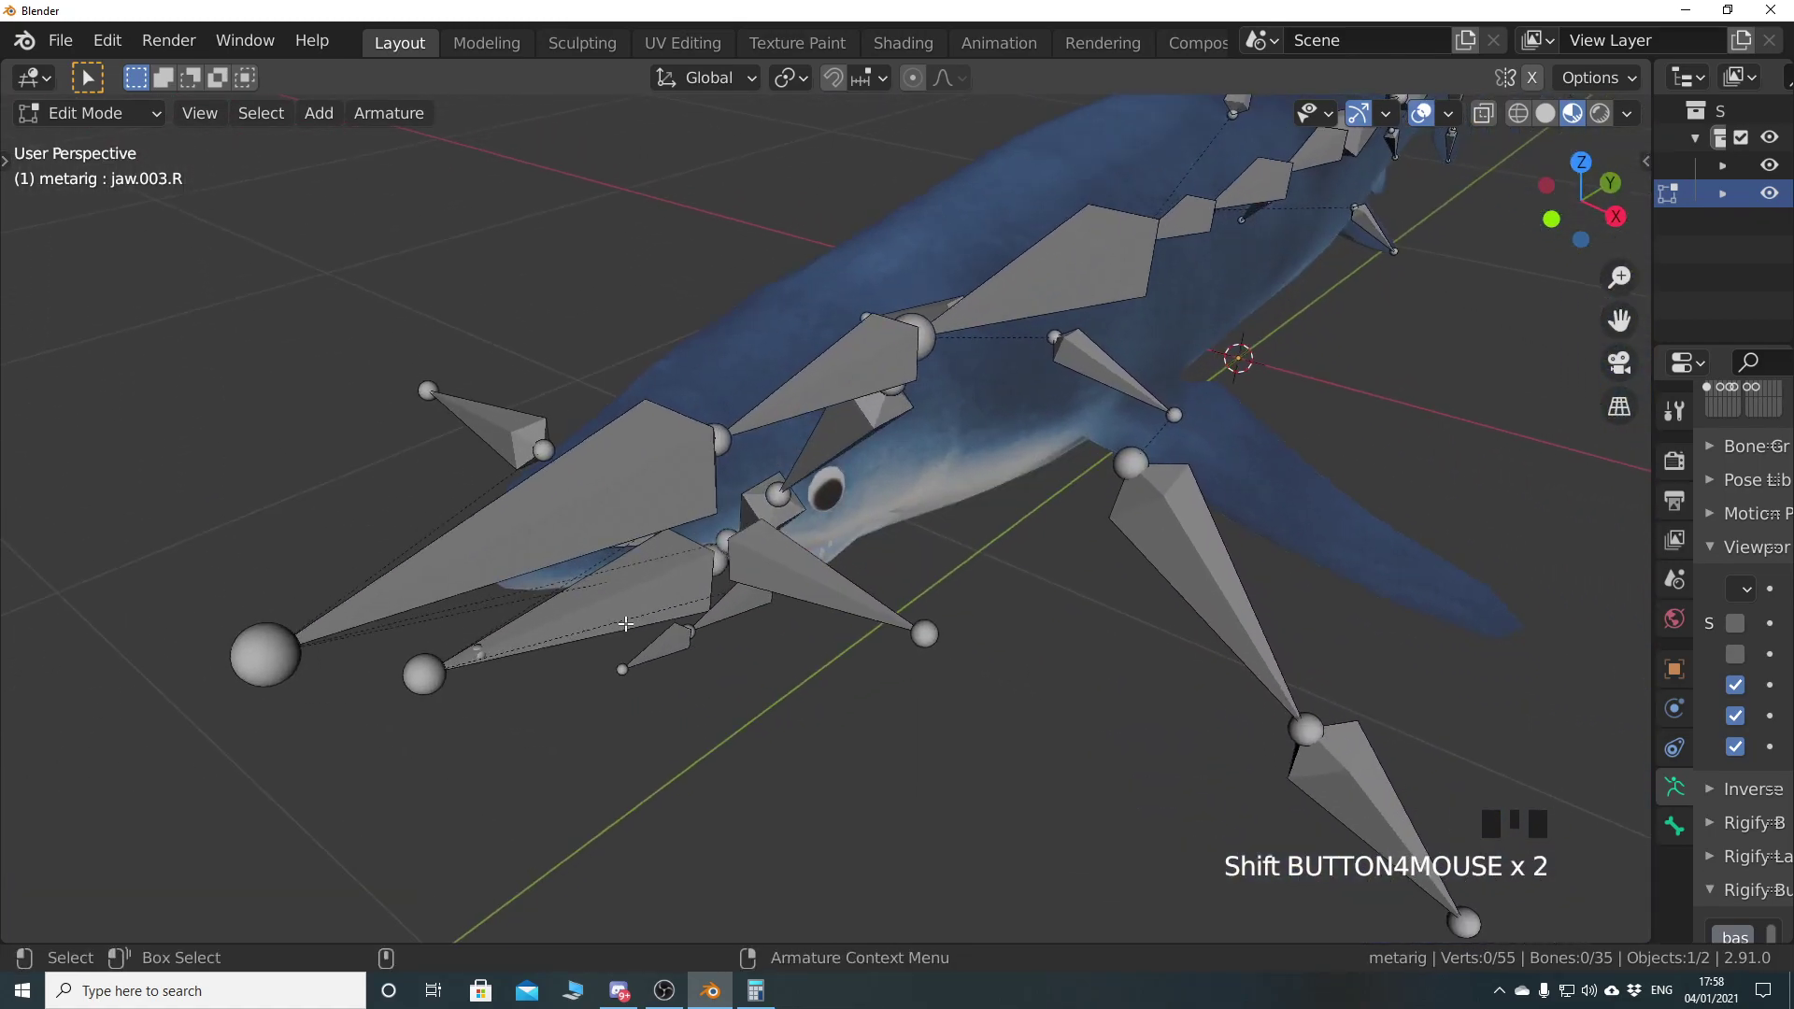
middle_click_drag(781, 645, 905, 641)
left_click(905, 640)
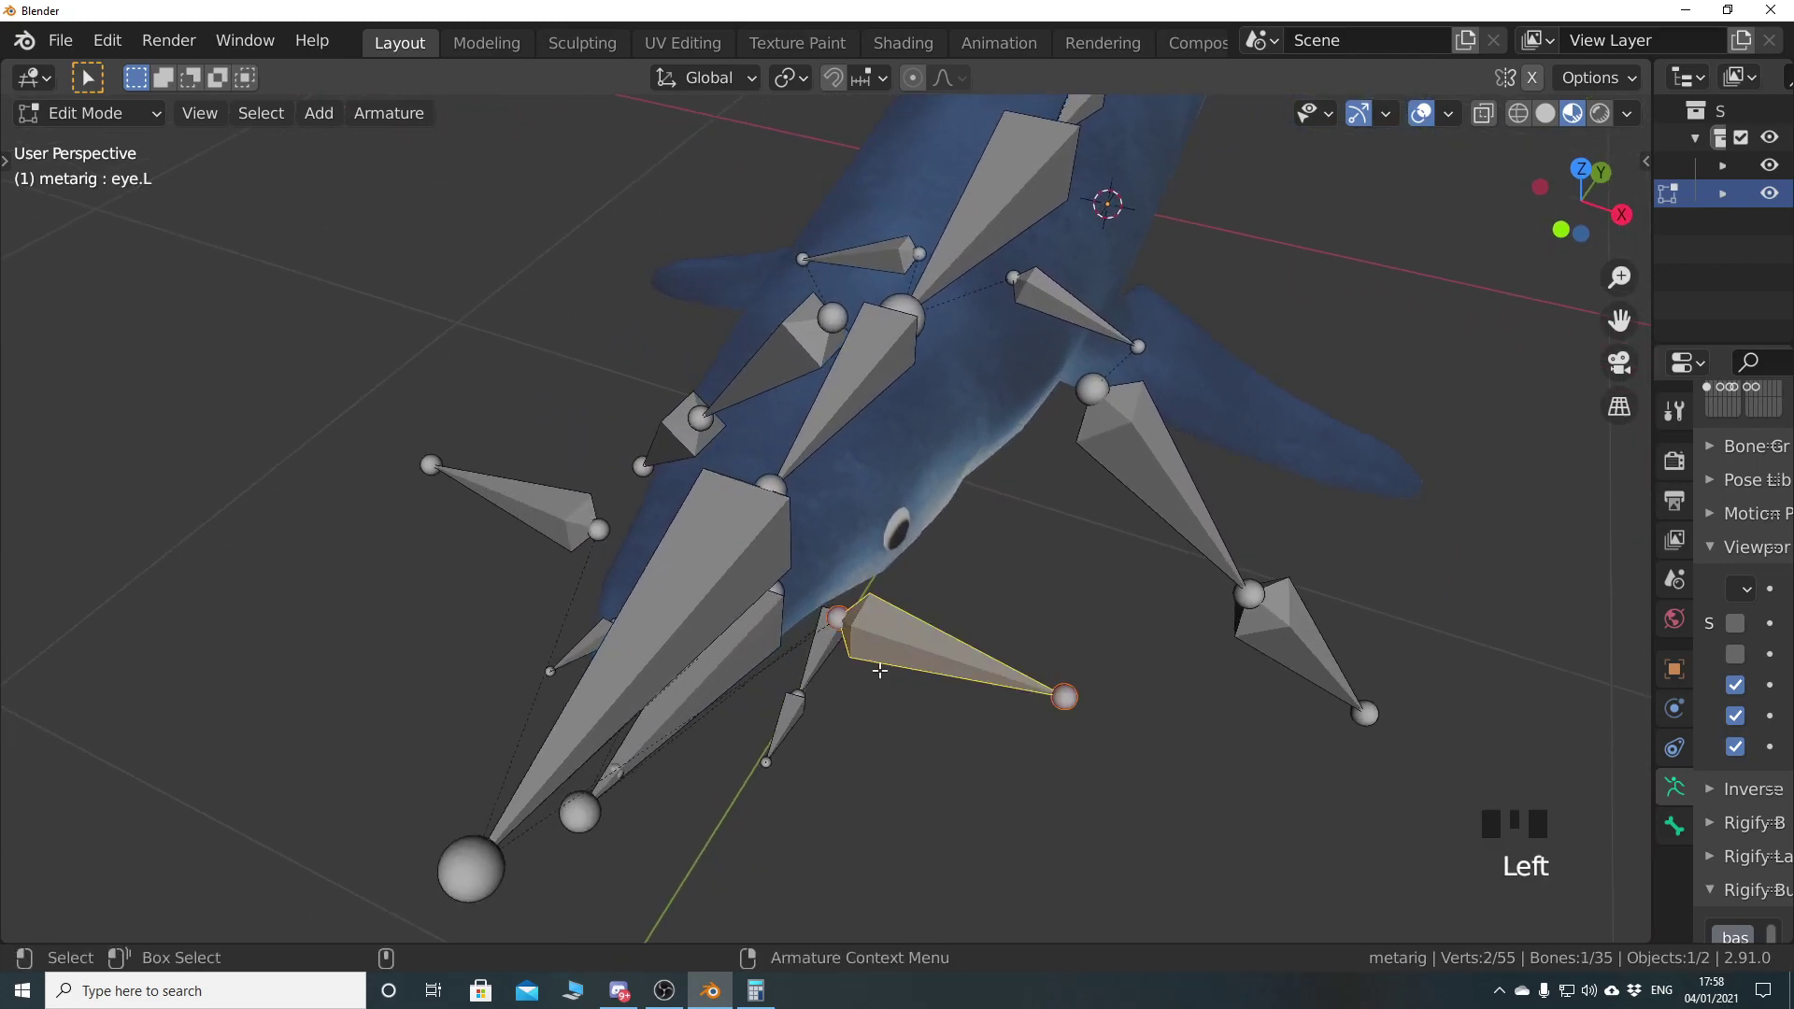
left_click(580, 519, "shift")
key("x")
left_click(768, 670)
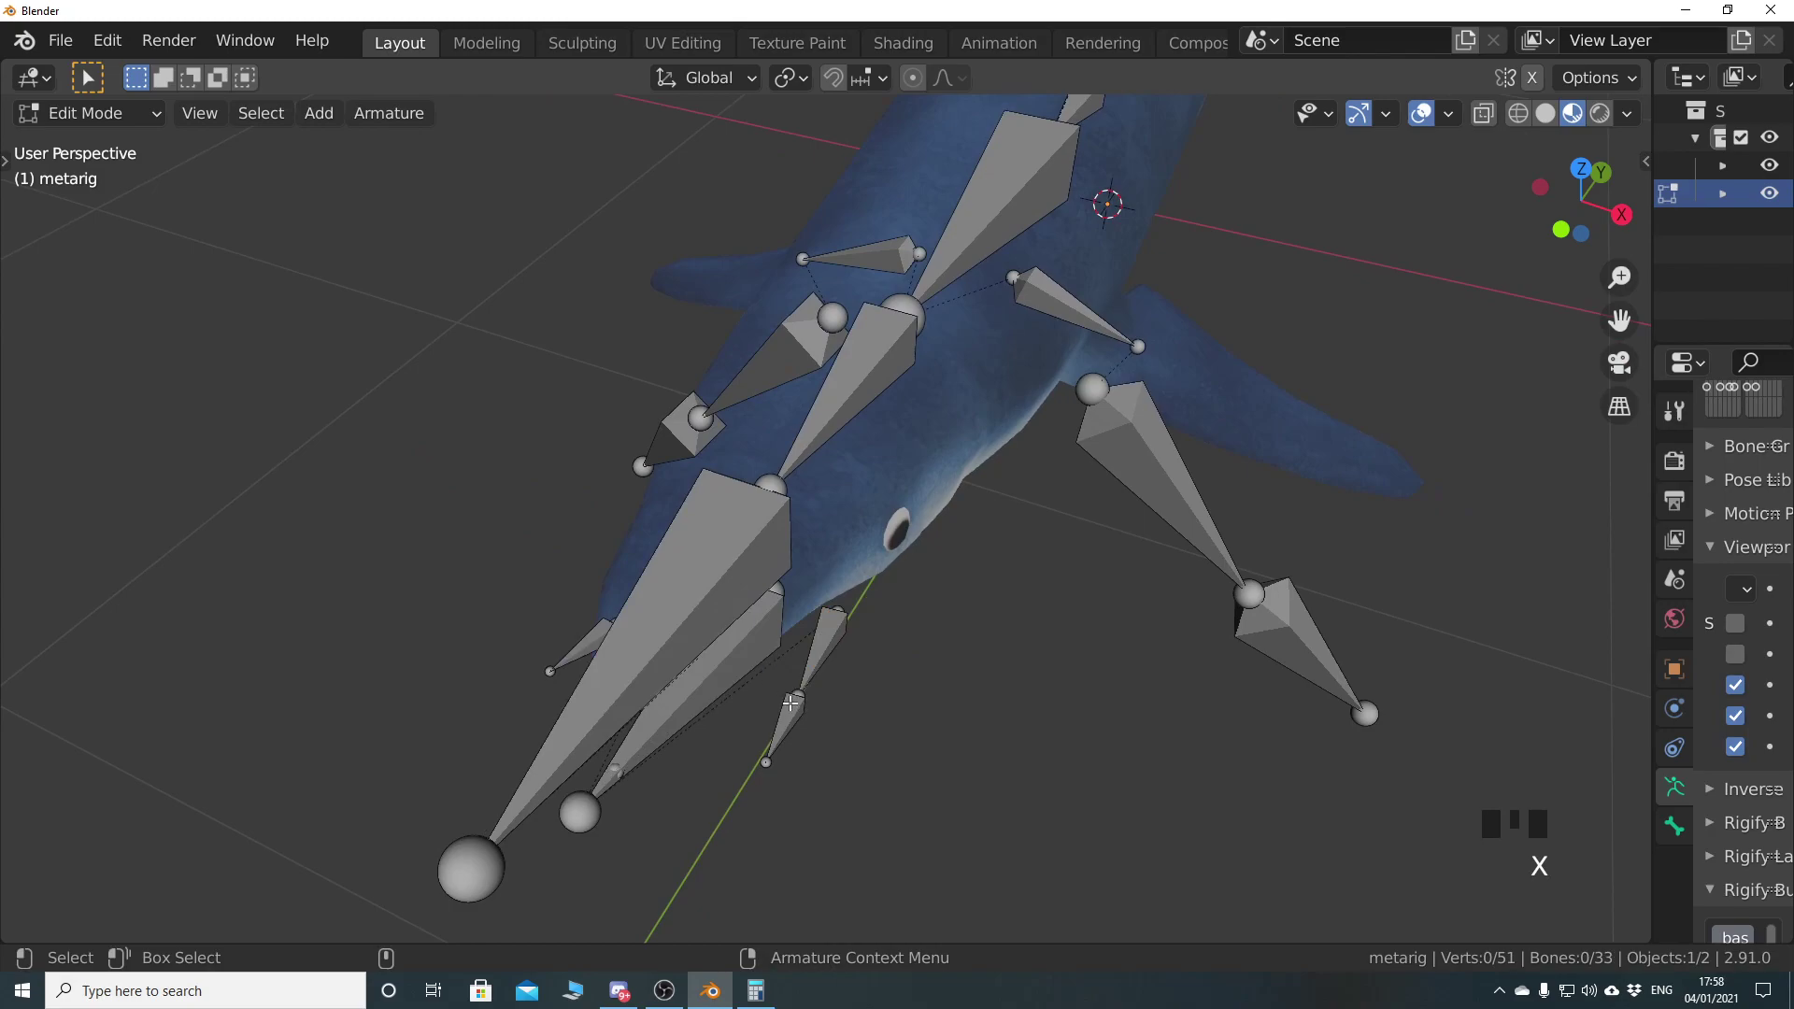
Delete the four small side bones flanking the meta-rig's central jaw bones, two on each side
middle_click_drag(790, 703, 771, 636)
left_click(766, 612)
left_click(811, 553, "shift")
middle_click_drag(811, 554, 940, 741)
left_click(1003, 540, "shift")
left_click(1026, 602, "shift")
key("x")
left_click(998, 659)
Turn on X-ray display and bring the remaining jaw bones beside the shark's mouth into close view
scroll(874, 687, "up", 3)
middle_click_drag(875, 686, 841, 605)
left_click(1482, 114)
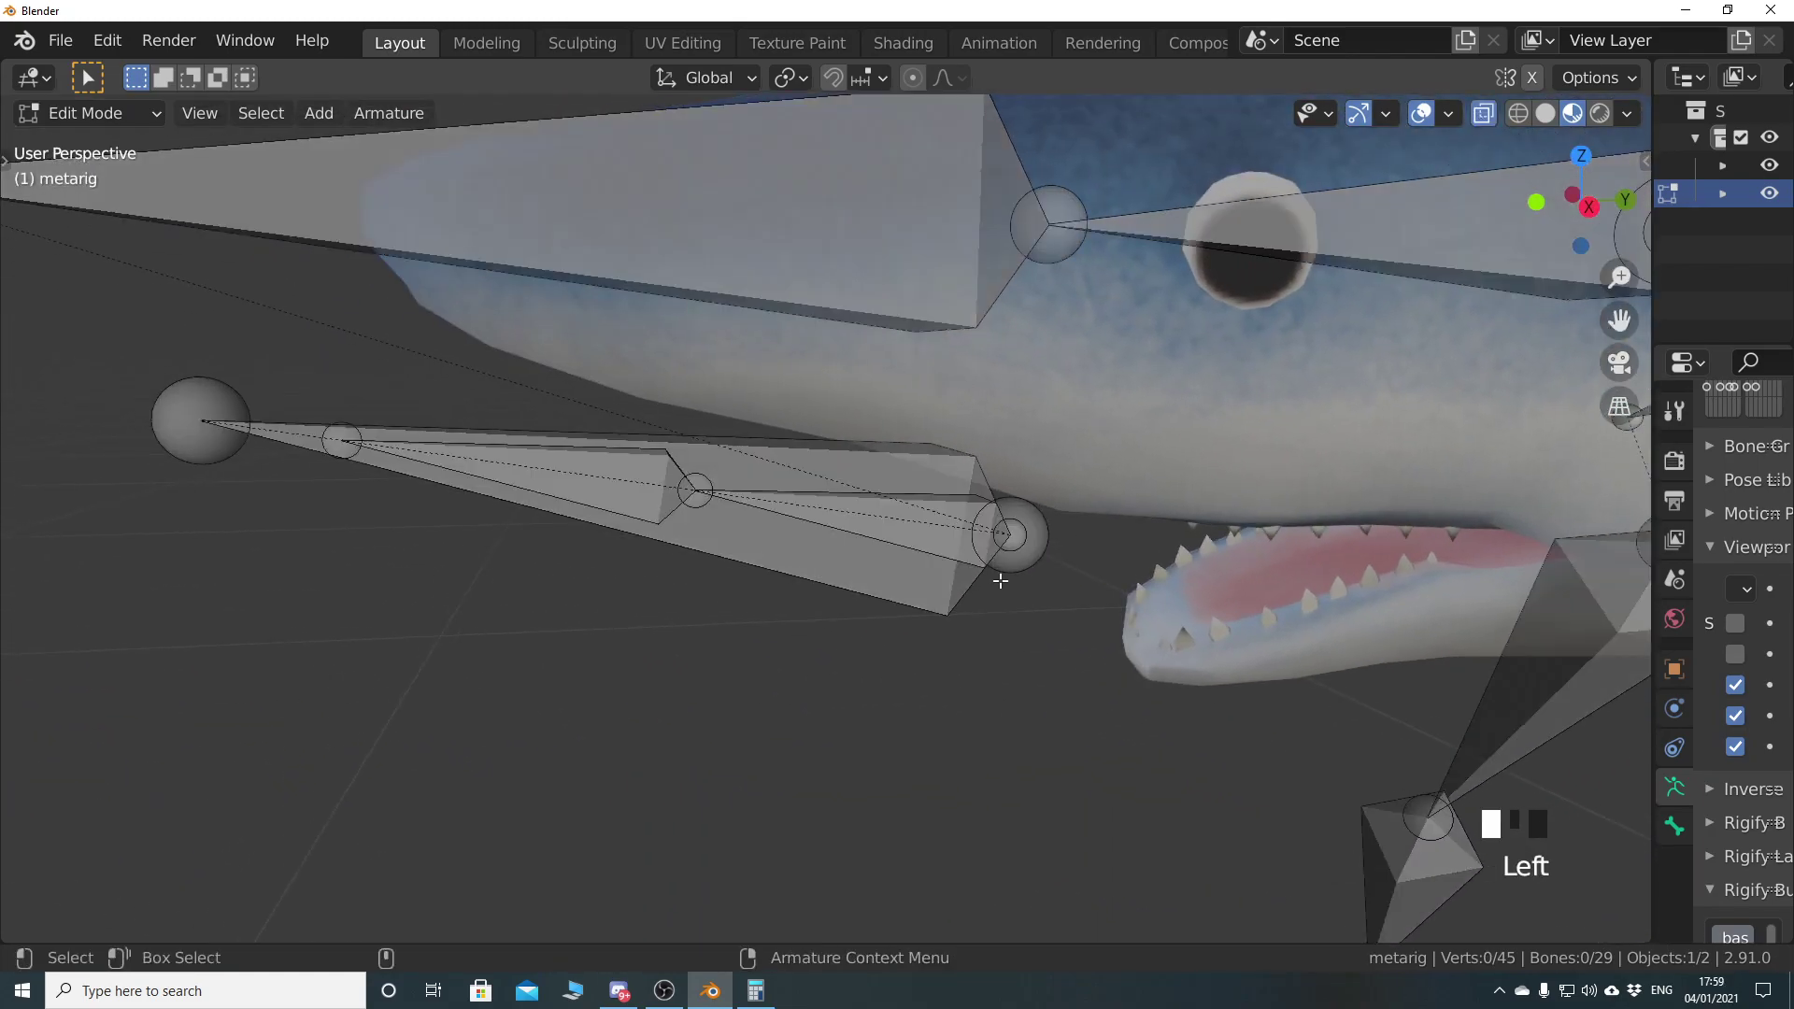
scroll(930, 538, "up", 5)
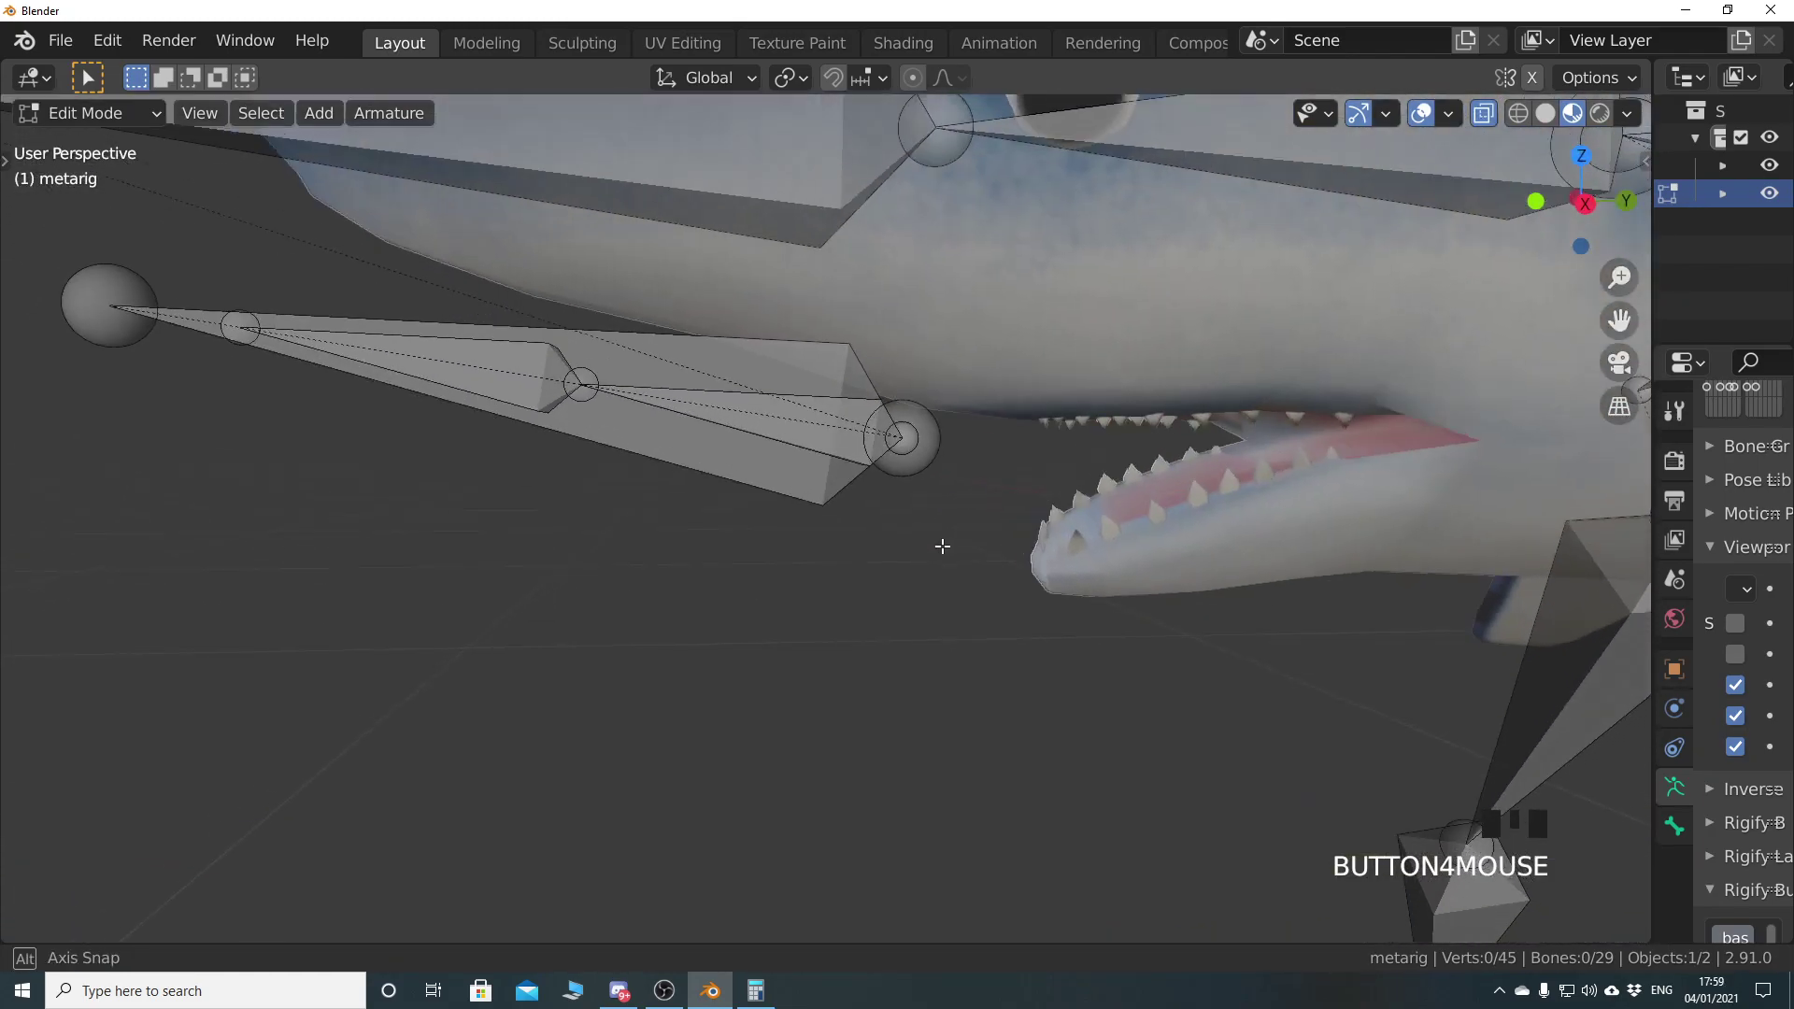
Try deleting the jaw bones one after another beneath the shark's snout
middle_click_drag(942, 546, 976, 608)
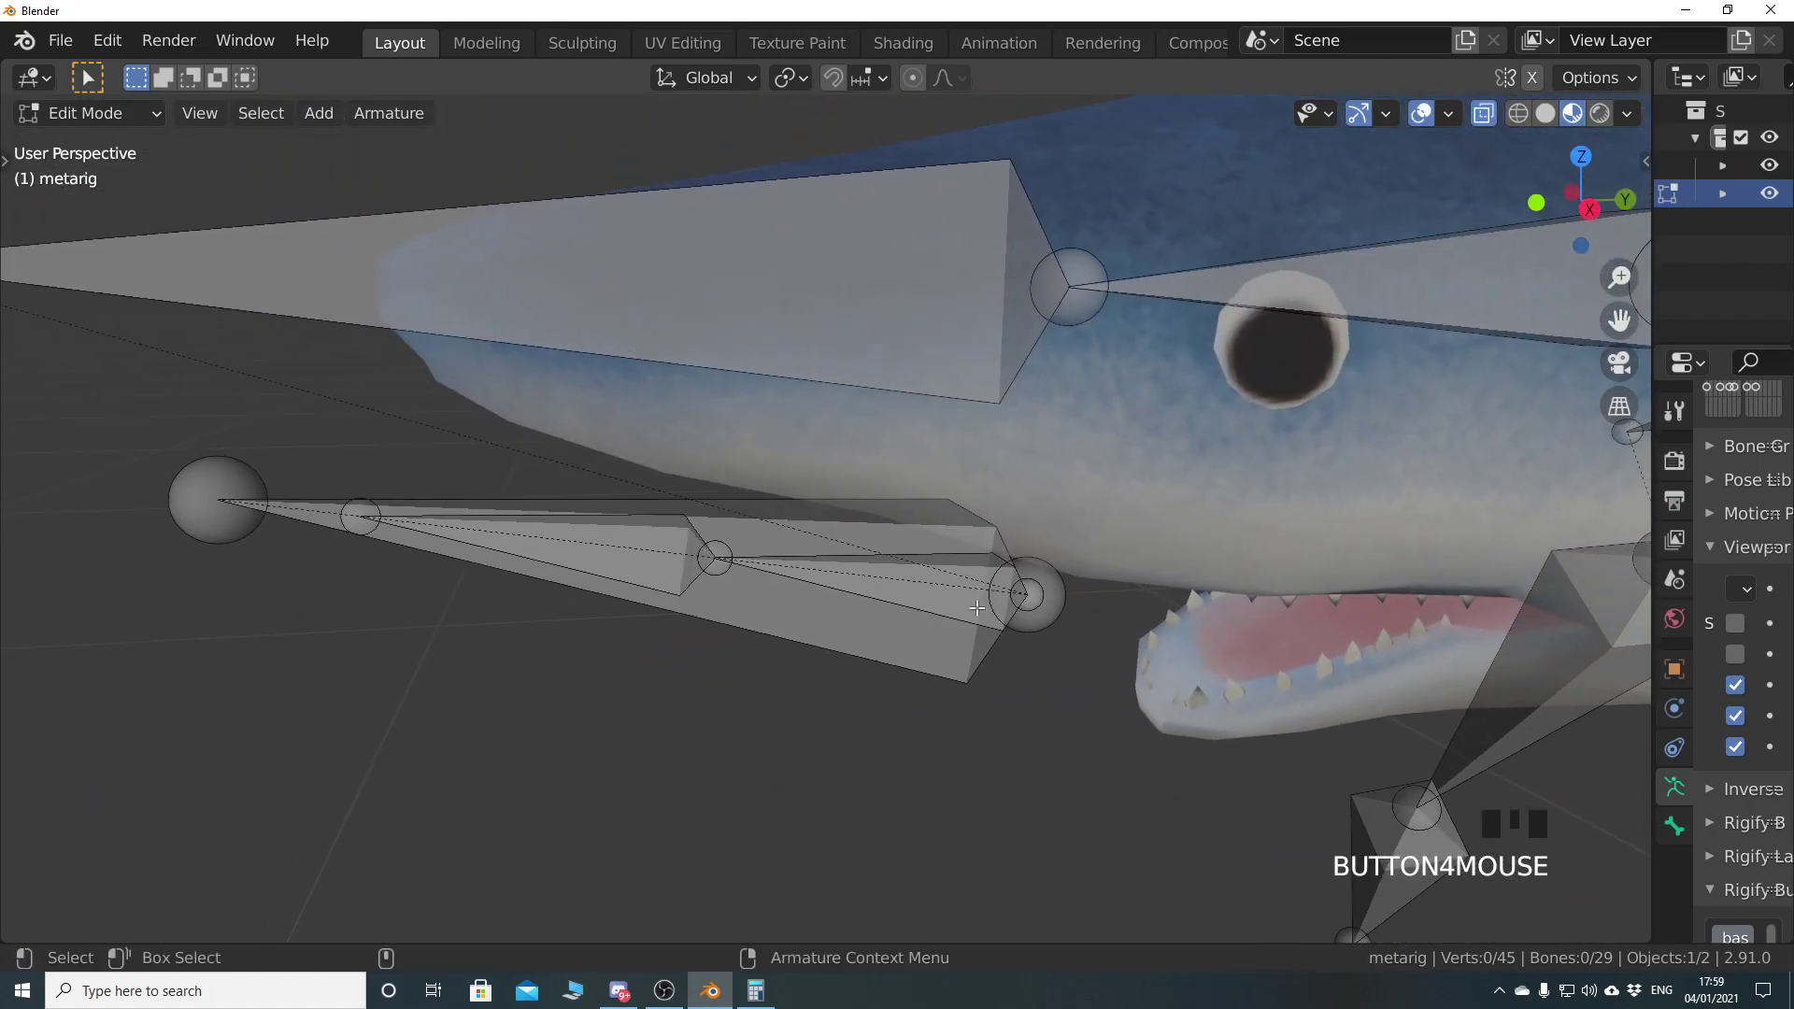
left_click(777, 604)
key("x")
left_click(777, 605)
left_click(617, 554)
key("x")
left_click(629, 585)
left_click(880, 599)
scroll(873, 633, "down", 2)
middle_click_drag(872, 634, 807, 511, "shift")
scroll(691, 533, "up", 3)
Undo the jaw bone deletions
key("ctrl+z")
key("ctrl+z")
key("ctrl+z")
key("ctrl+z")
key("ctrl+z")
key("ctrl+z")
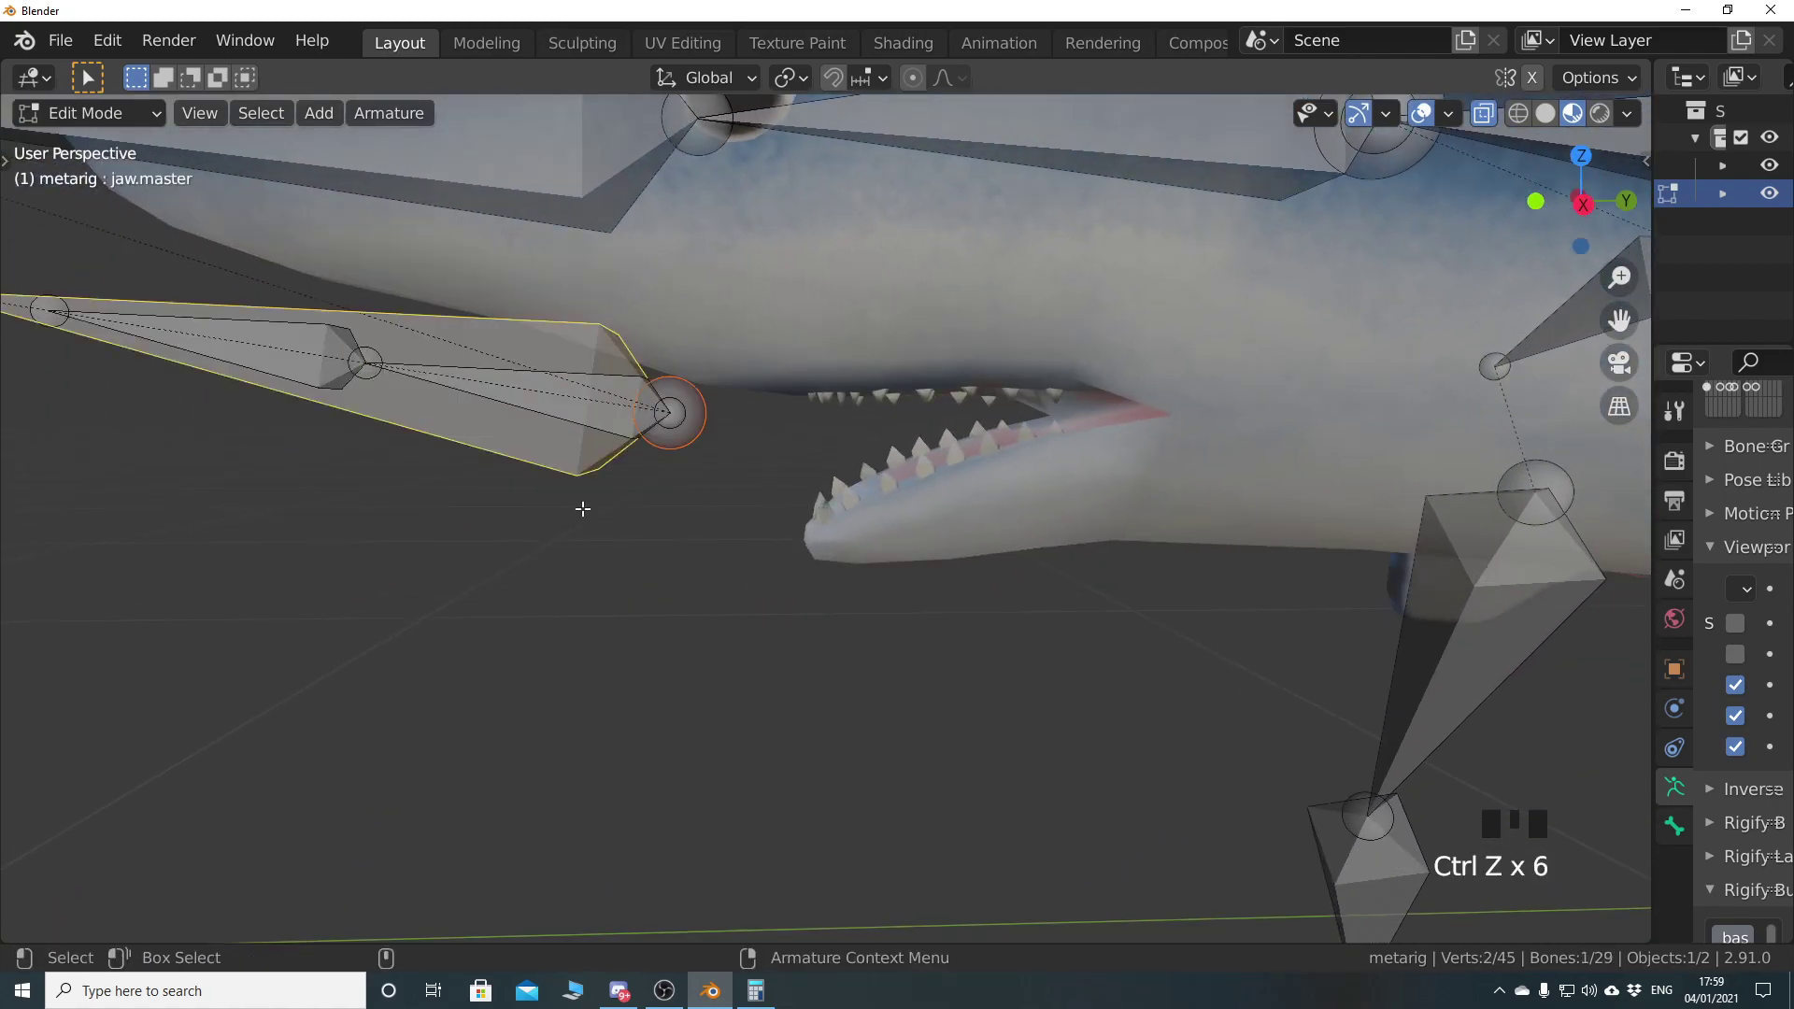
Examine the overlapping jaw bones to tell the large jaw.master bone from the small ones inside it
key("KP_Decimal")
scroll(737, 555, "down", 2)
key("alt+a")
key("shift+KP_Decimal")
scroll(789, 553, "up", 2)
left_click(715, 540)
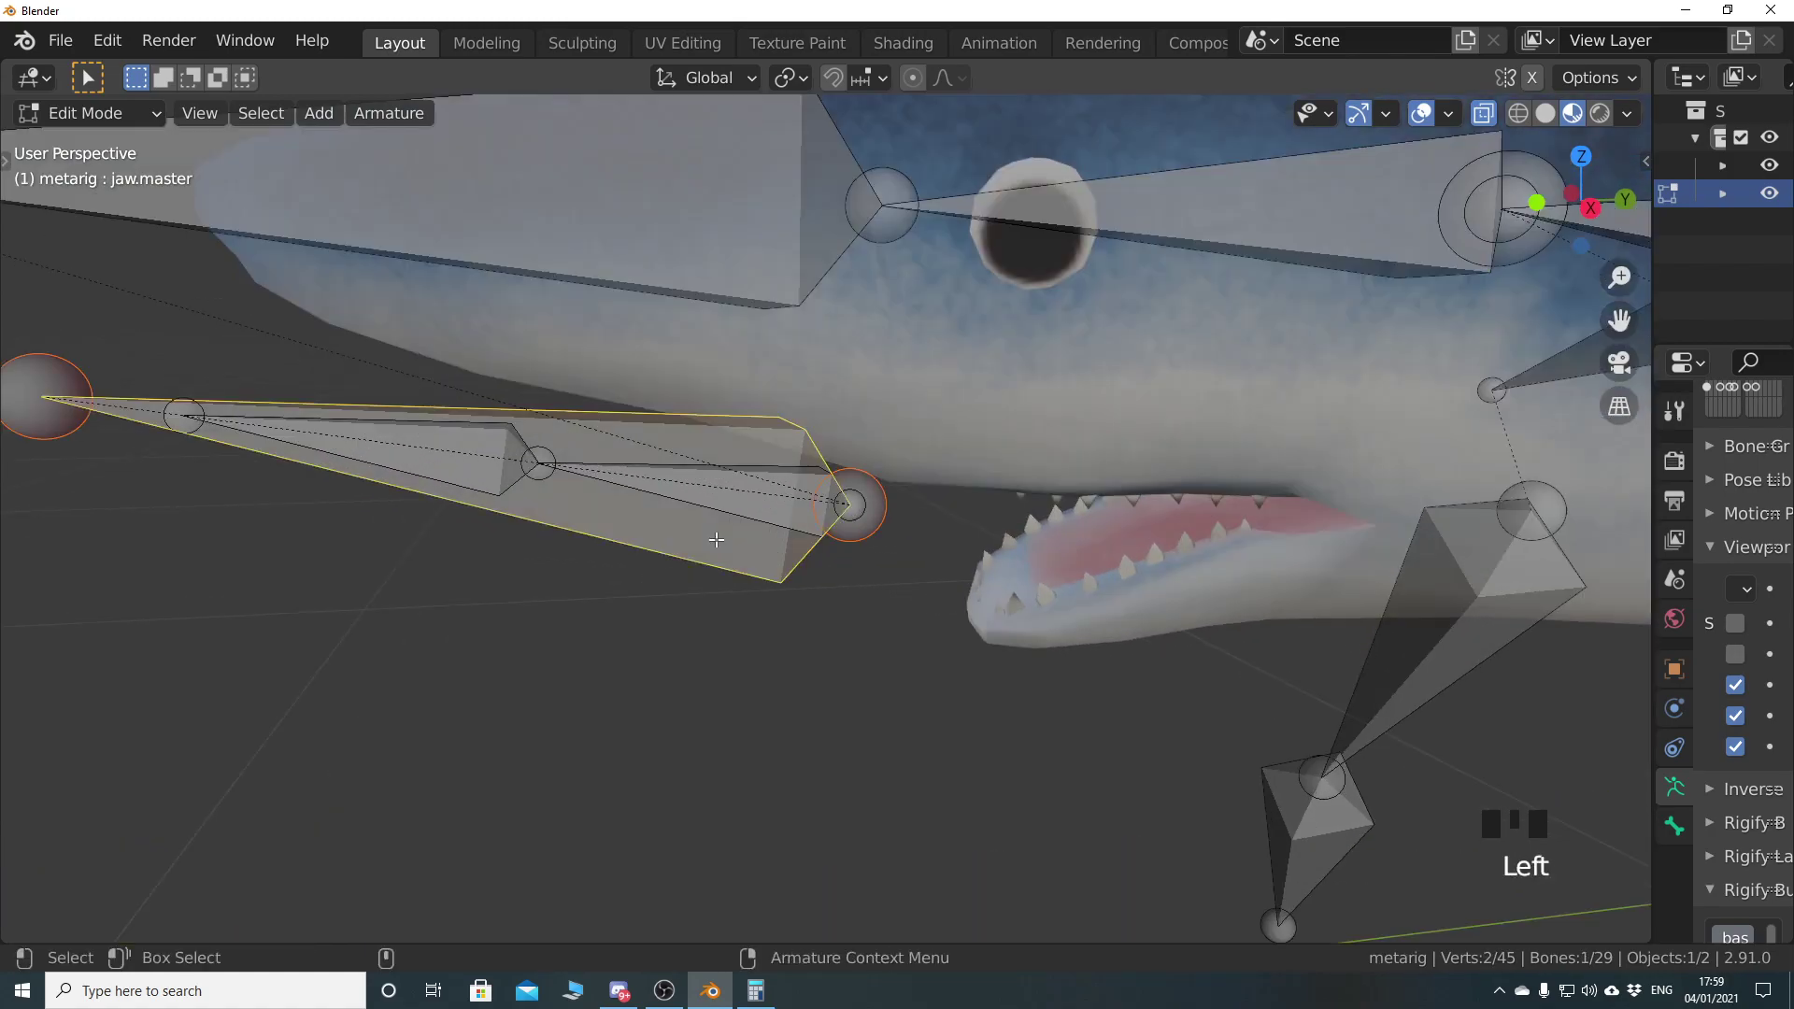
key("shift+KP_Decimal")
scroll(673, 448, "down", 2)
key("KP_Decimal")
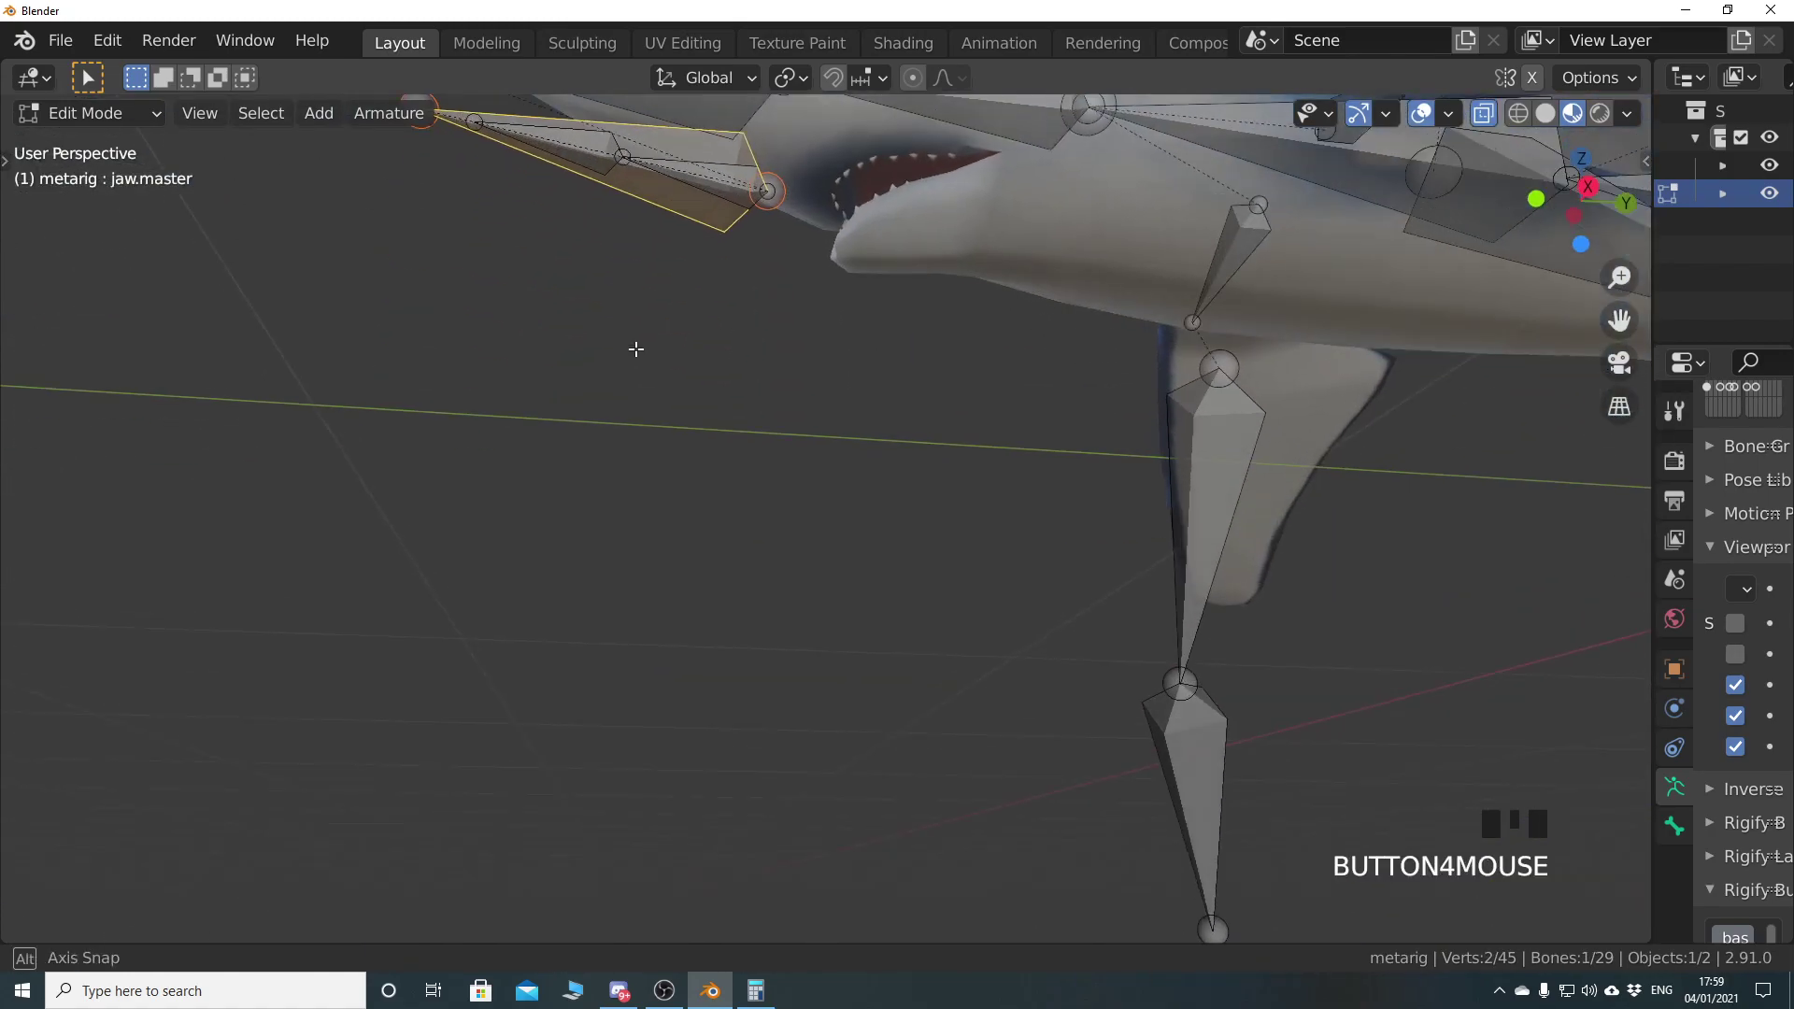
key("shift+KP_Decimal")
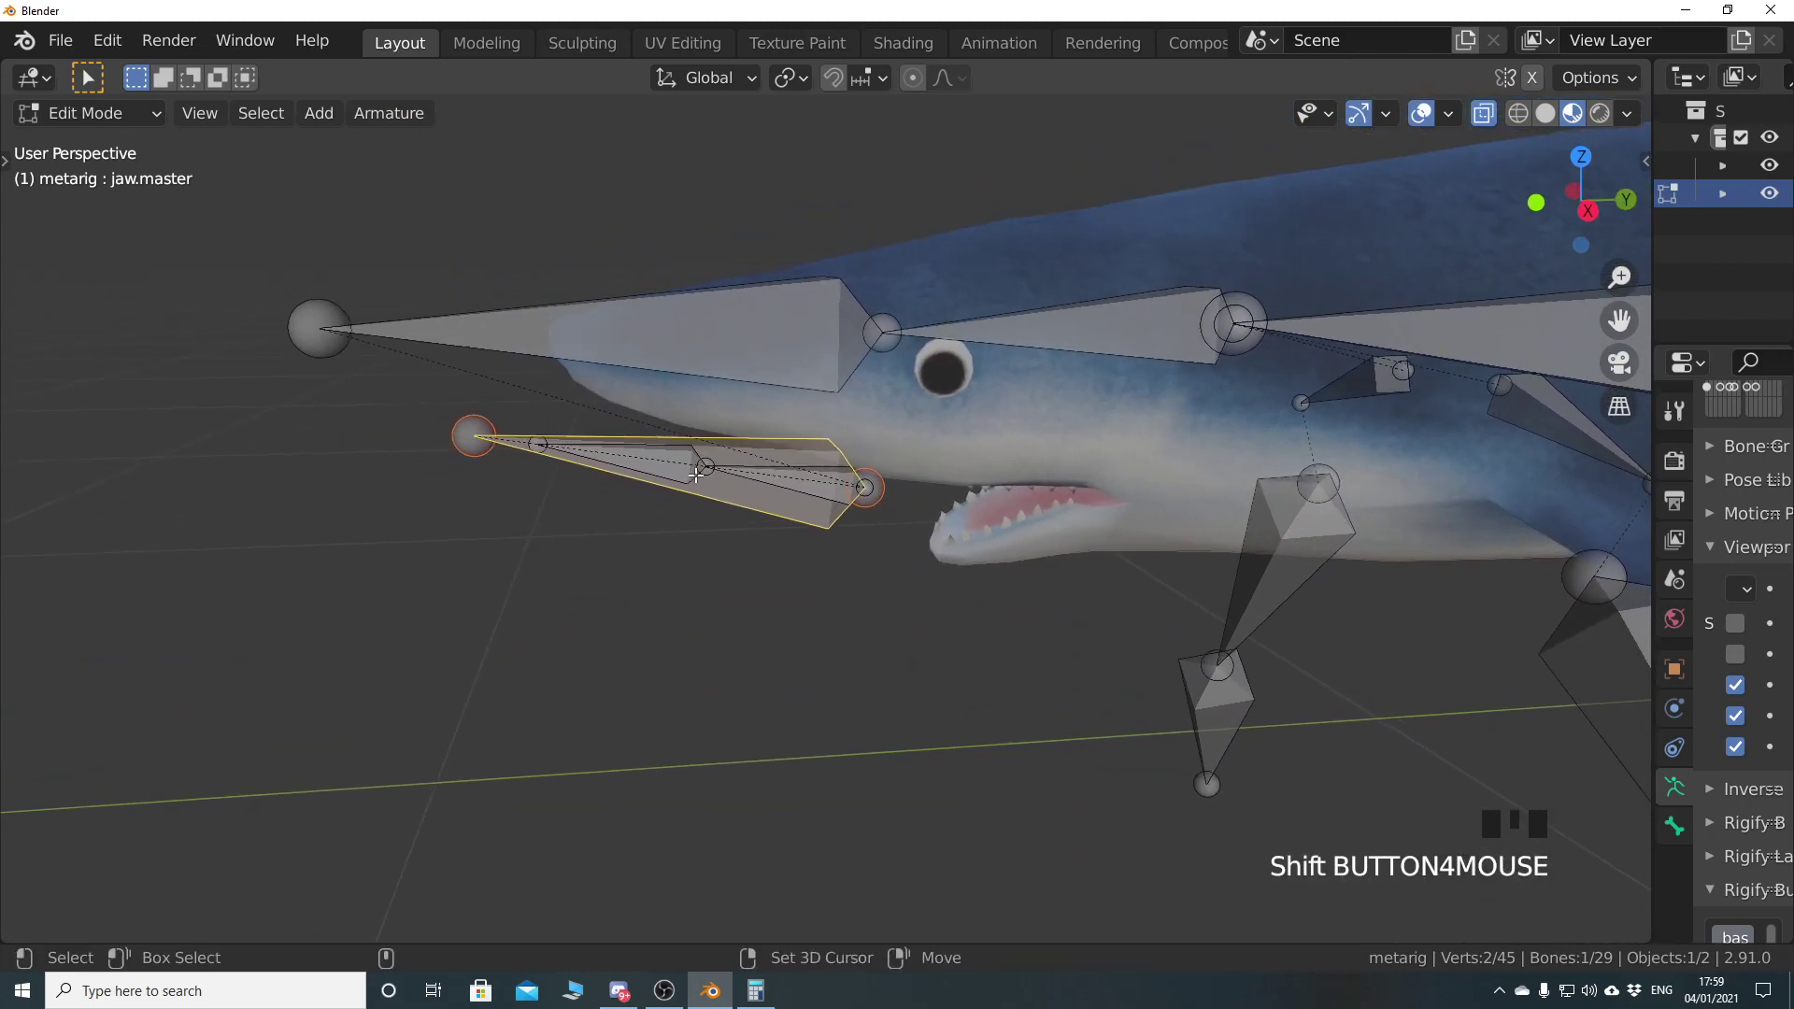
scroll(723, 488, "up", 3)
left_click(939, 475)
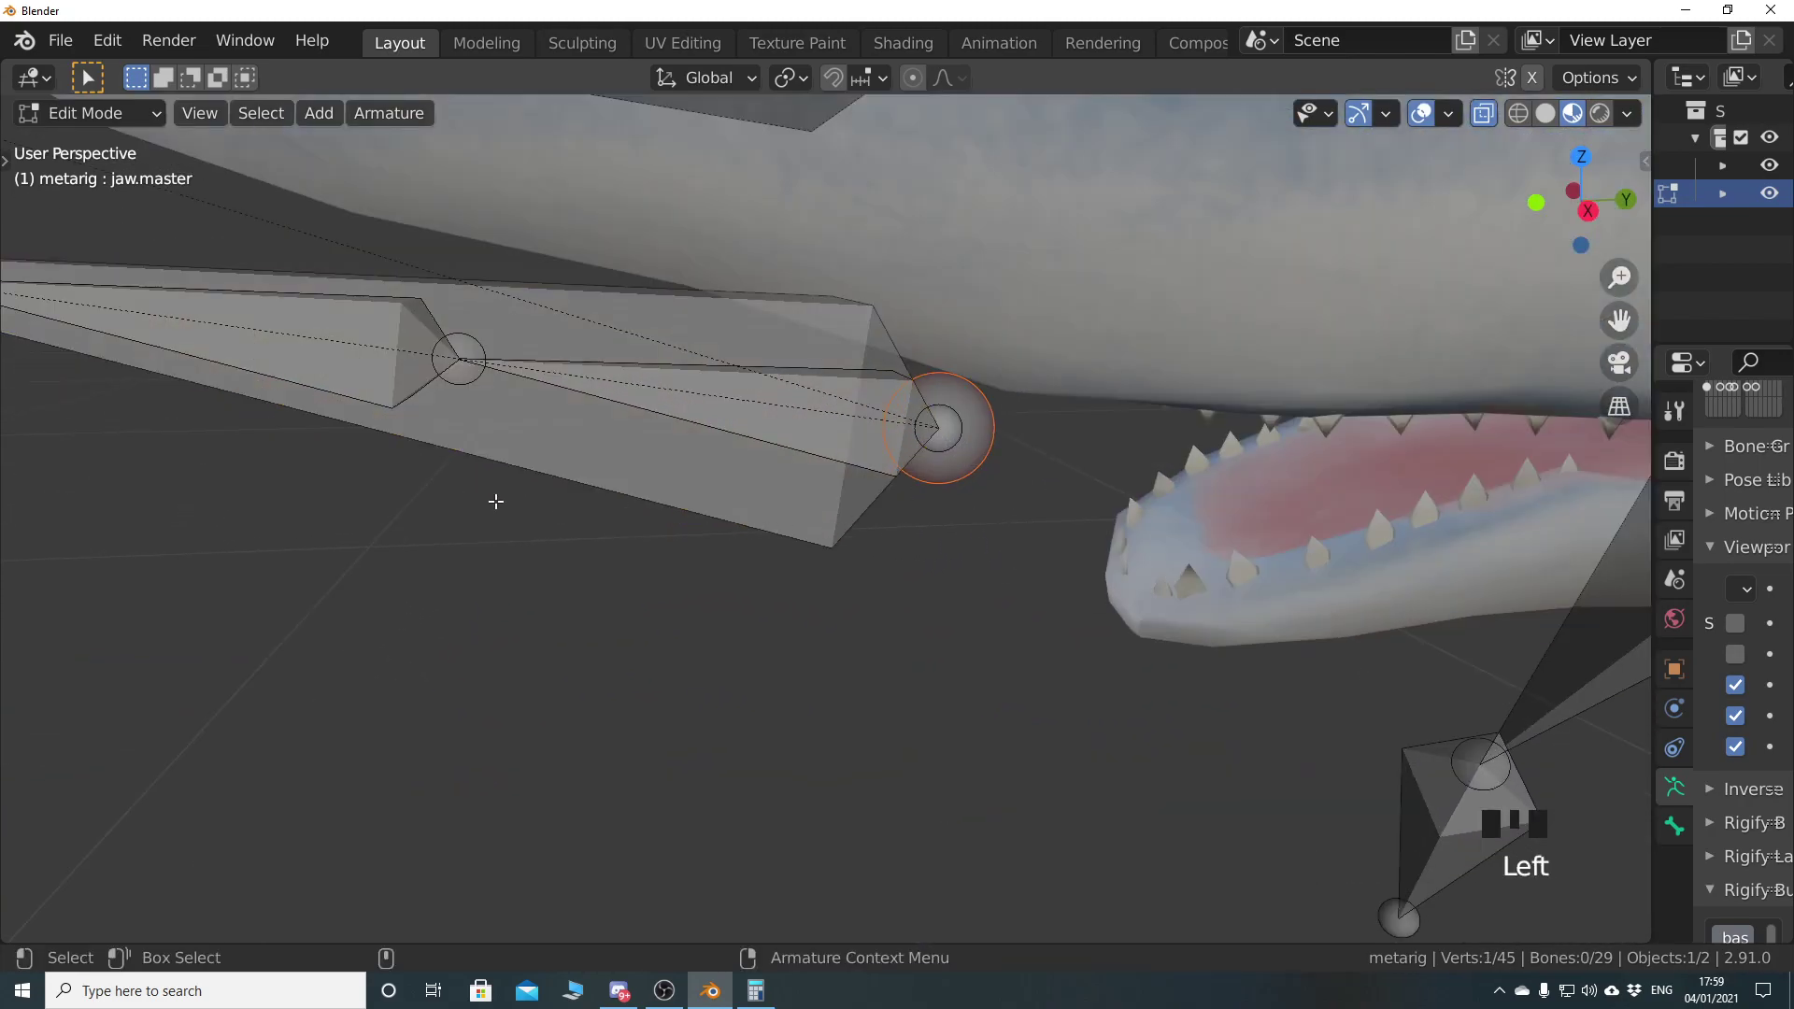
left_click(376, 355, "shift")
scroll(505, 466, "down", 3)
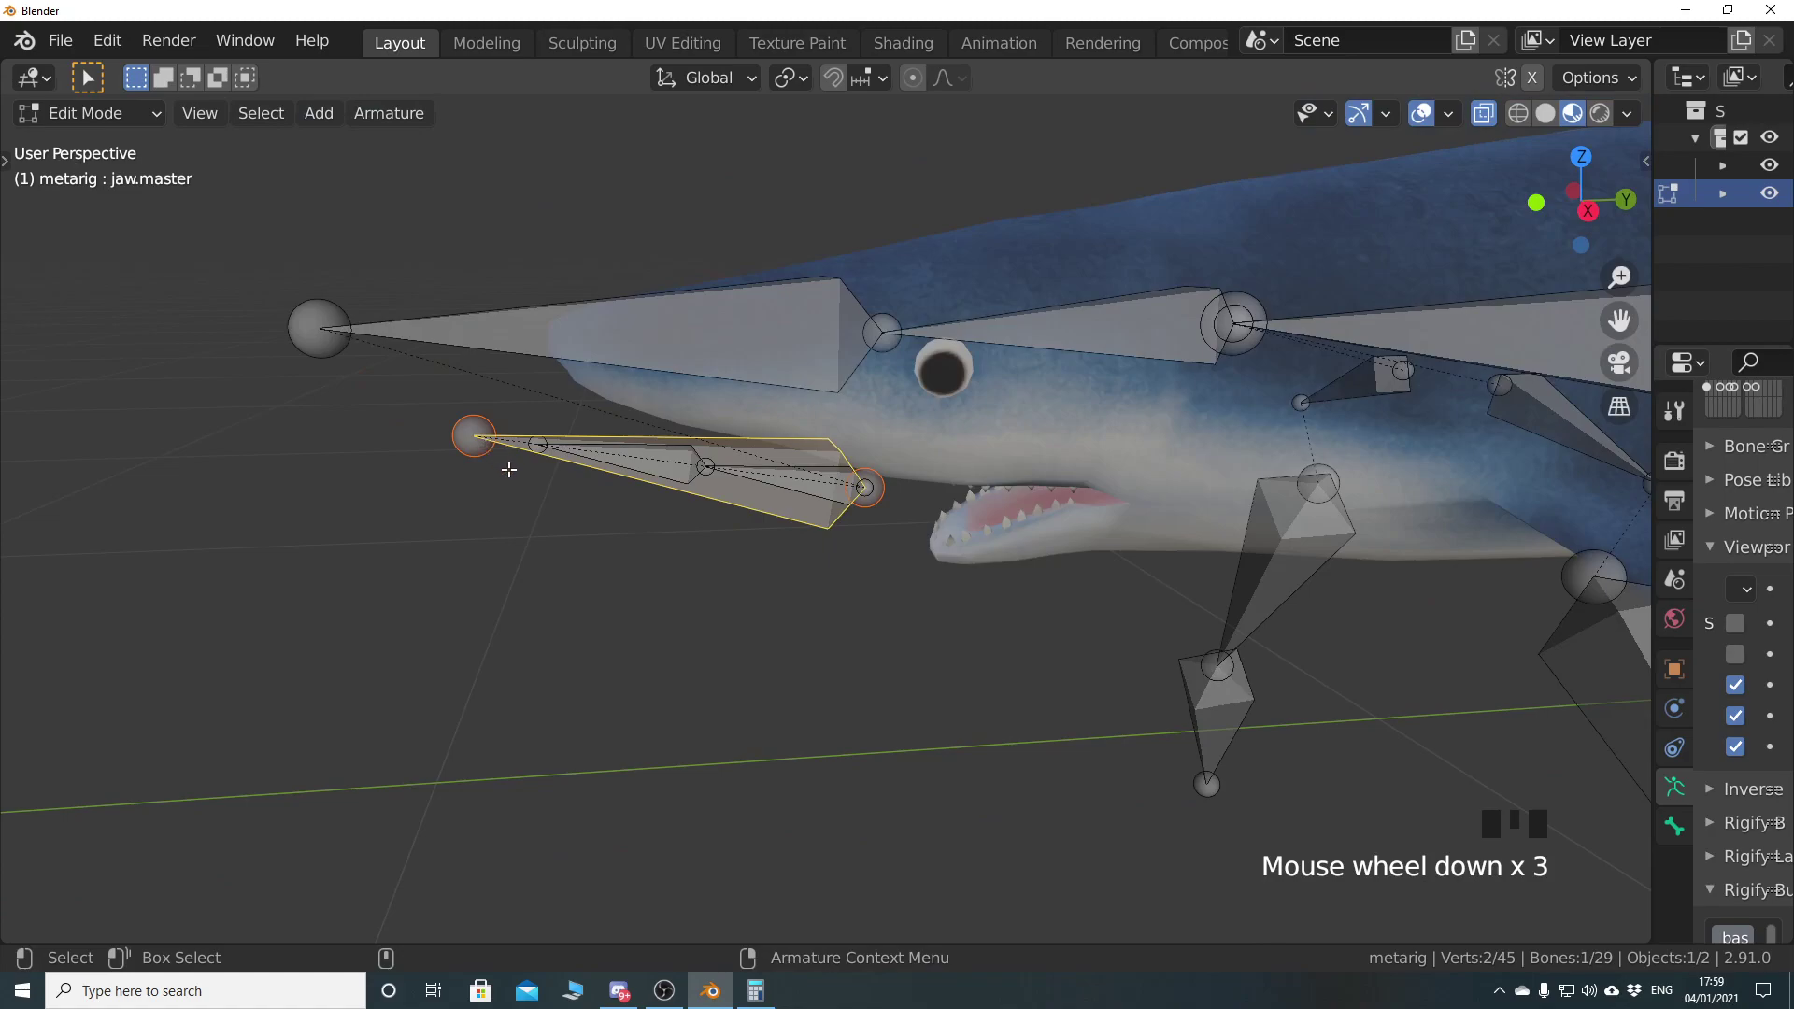
Select the jaw.master bone and move it in the right side view down and back, clear of the small jaw bones
key("alt+a")
left_click(727, 518)
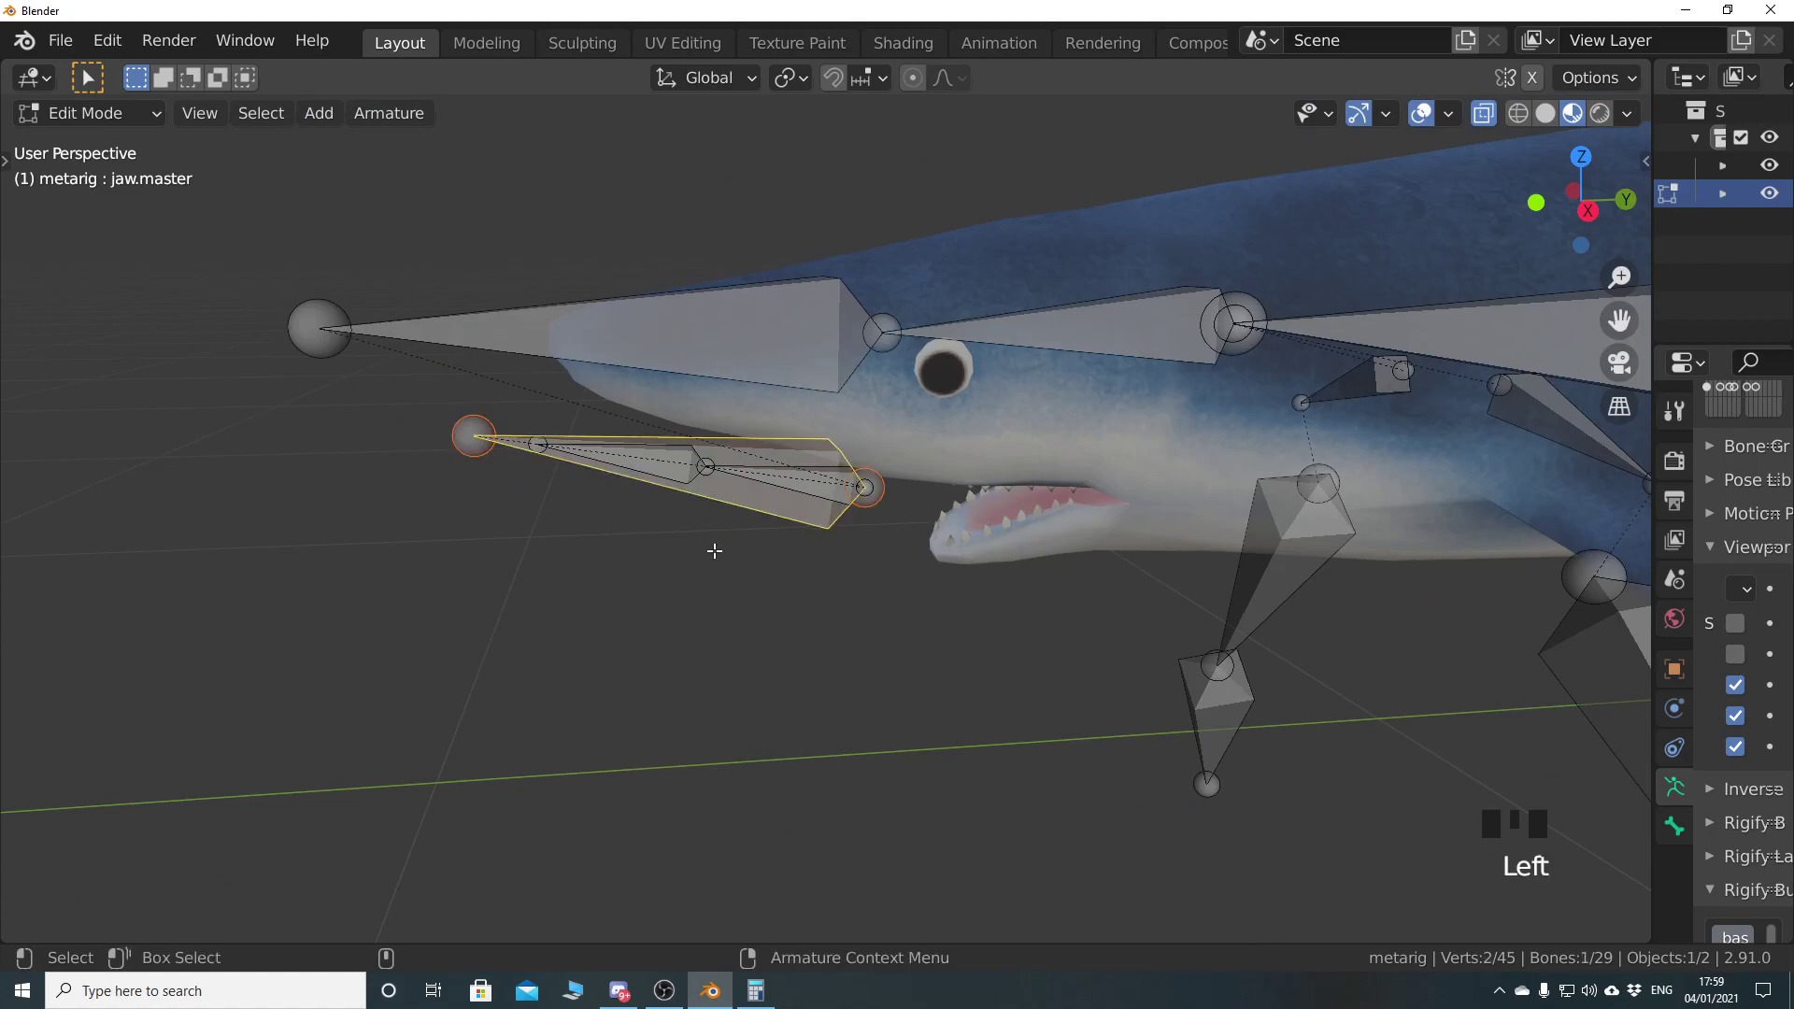
key("KP_3")
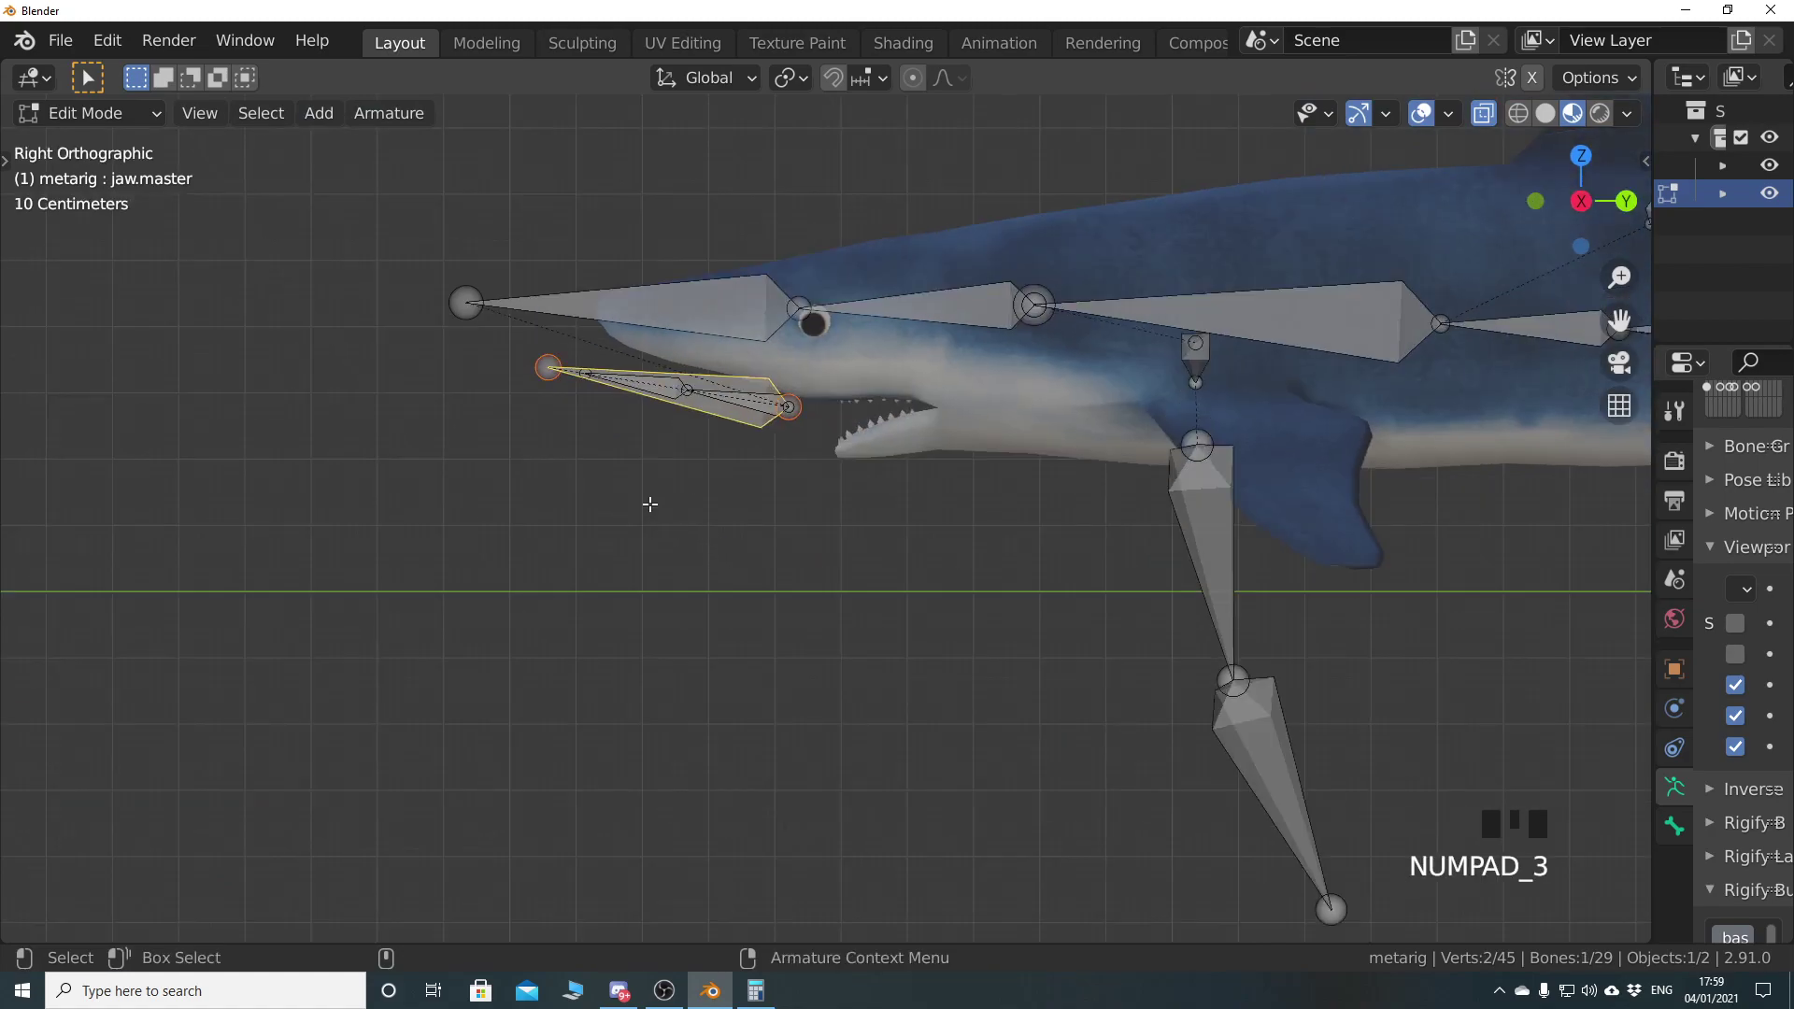
key("g")
left_click(812, 598)
scroll(682, 494, "up", 4)
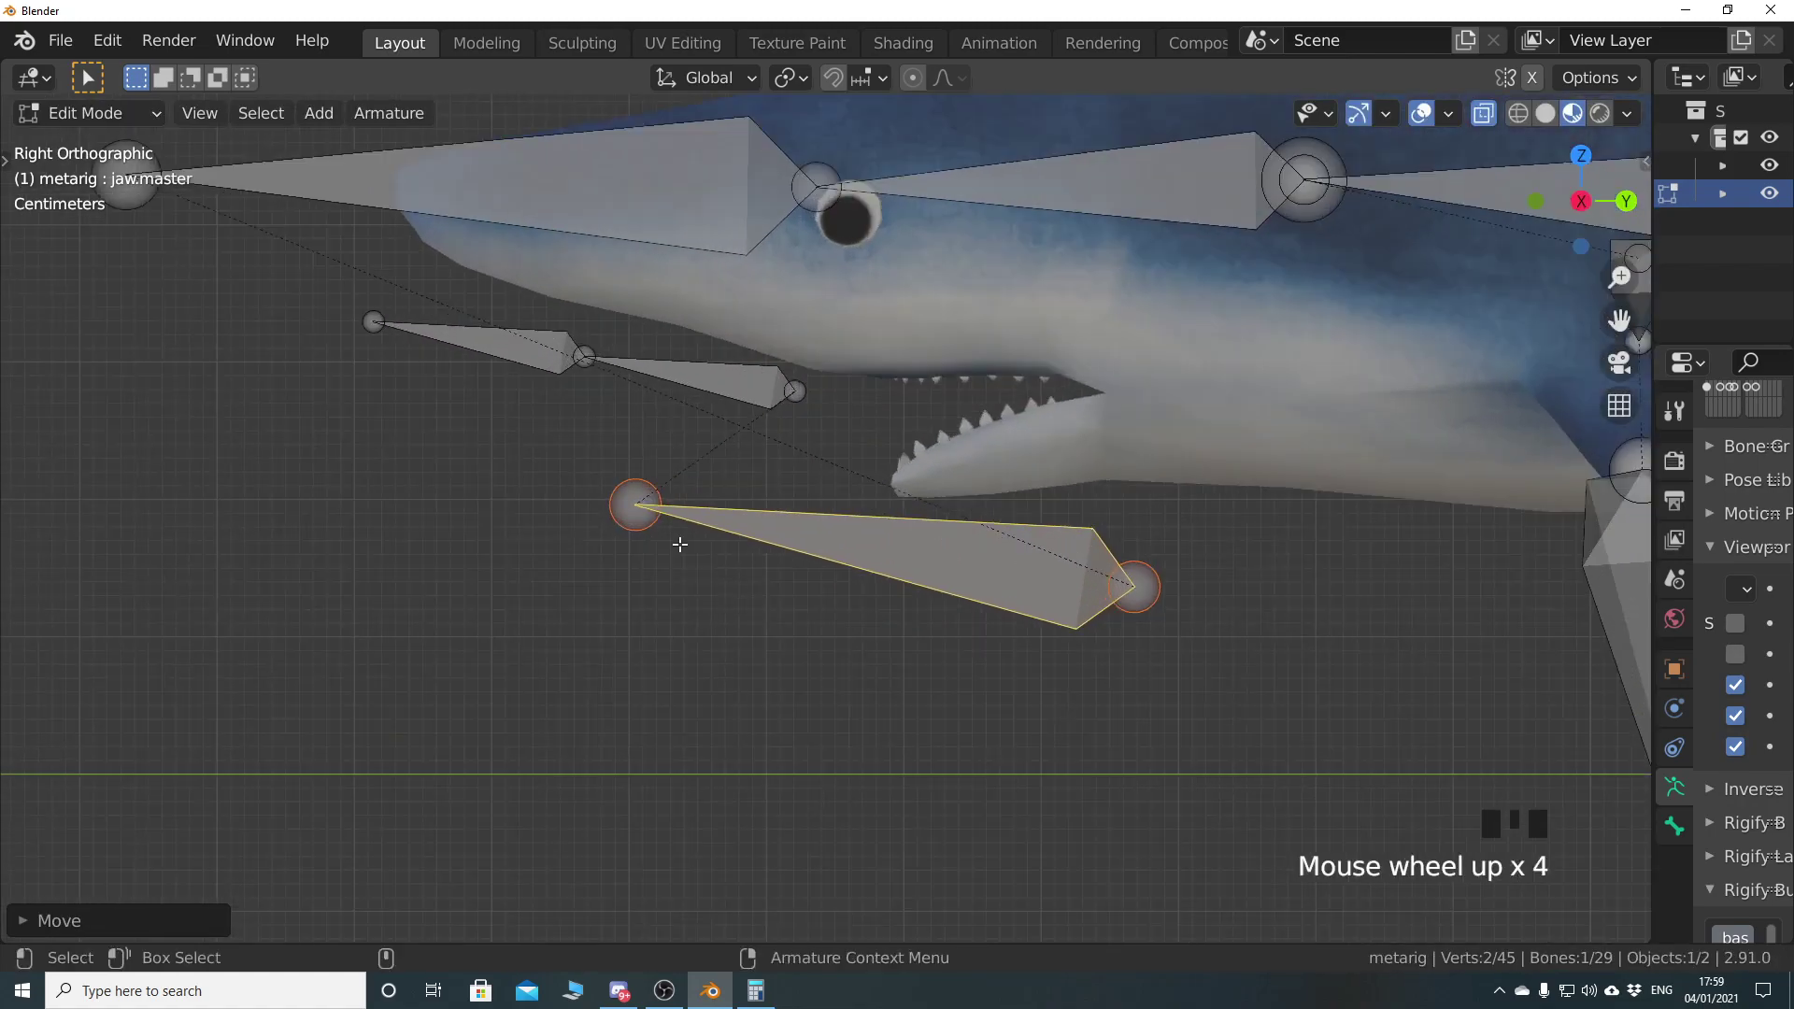
Delete the two small chained jaw bones left below the snout
left_click(584, 372)
left_click(555, 360, "shift")
key("x")
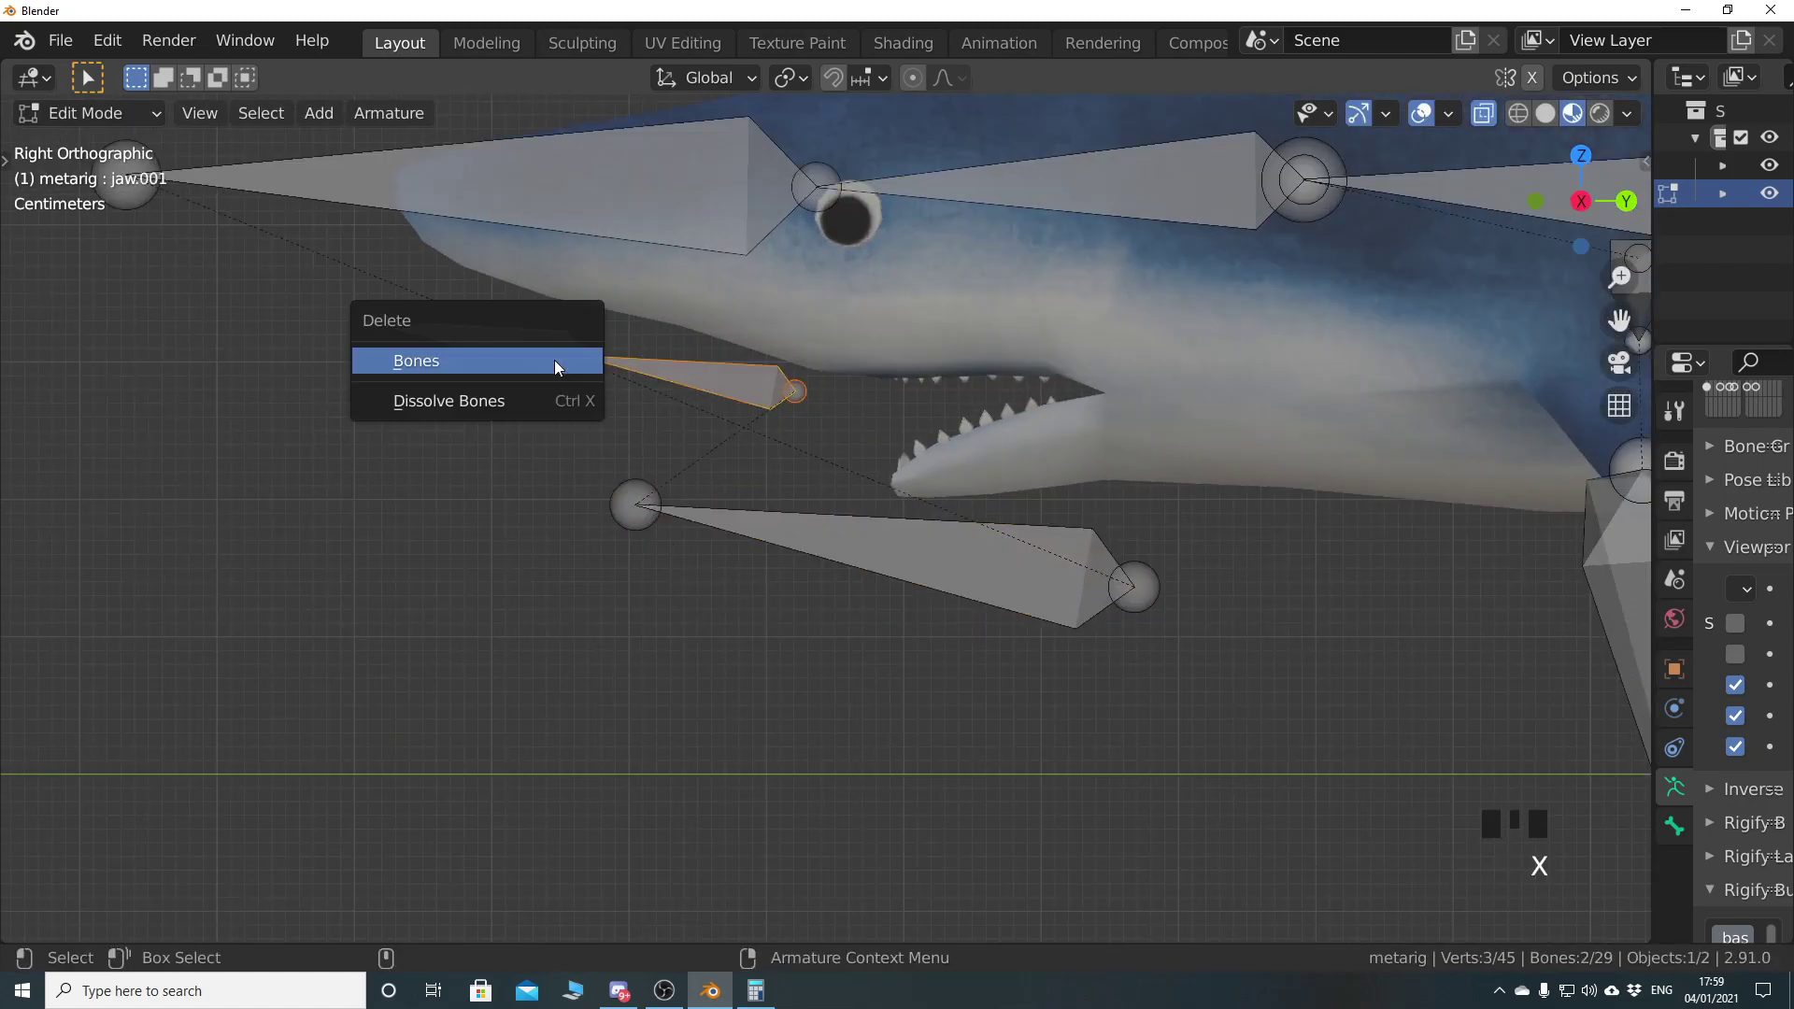
left_click(561, 364)
Move the rear joint of the jaw.master bone to the back corner of the shark's mouth
left_click(893, 585)
scroll(857, 645, "up", 1, "shift")
scroll(857, 644, "up", 2, "shift")
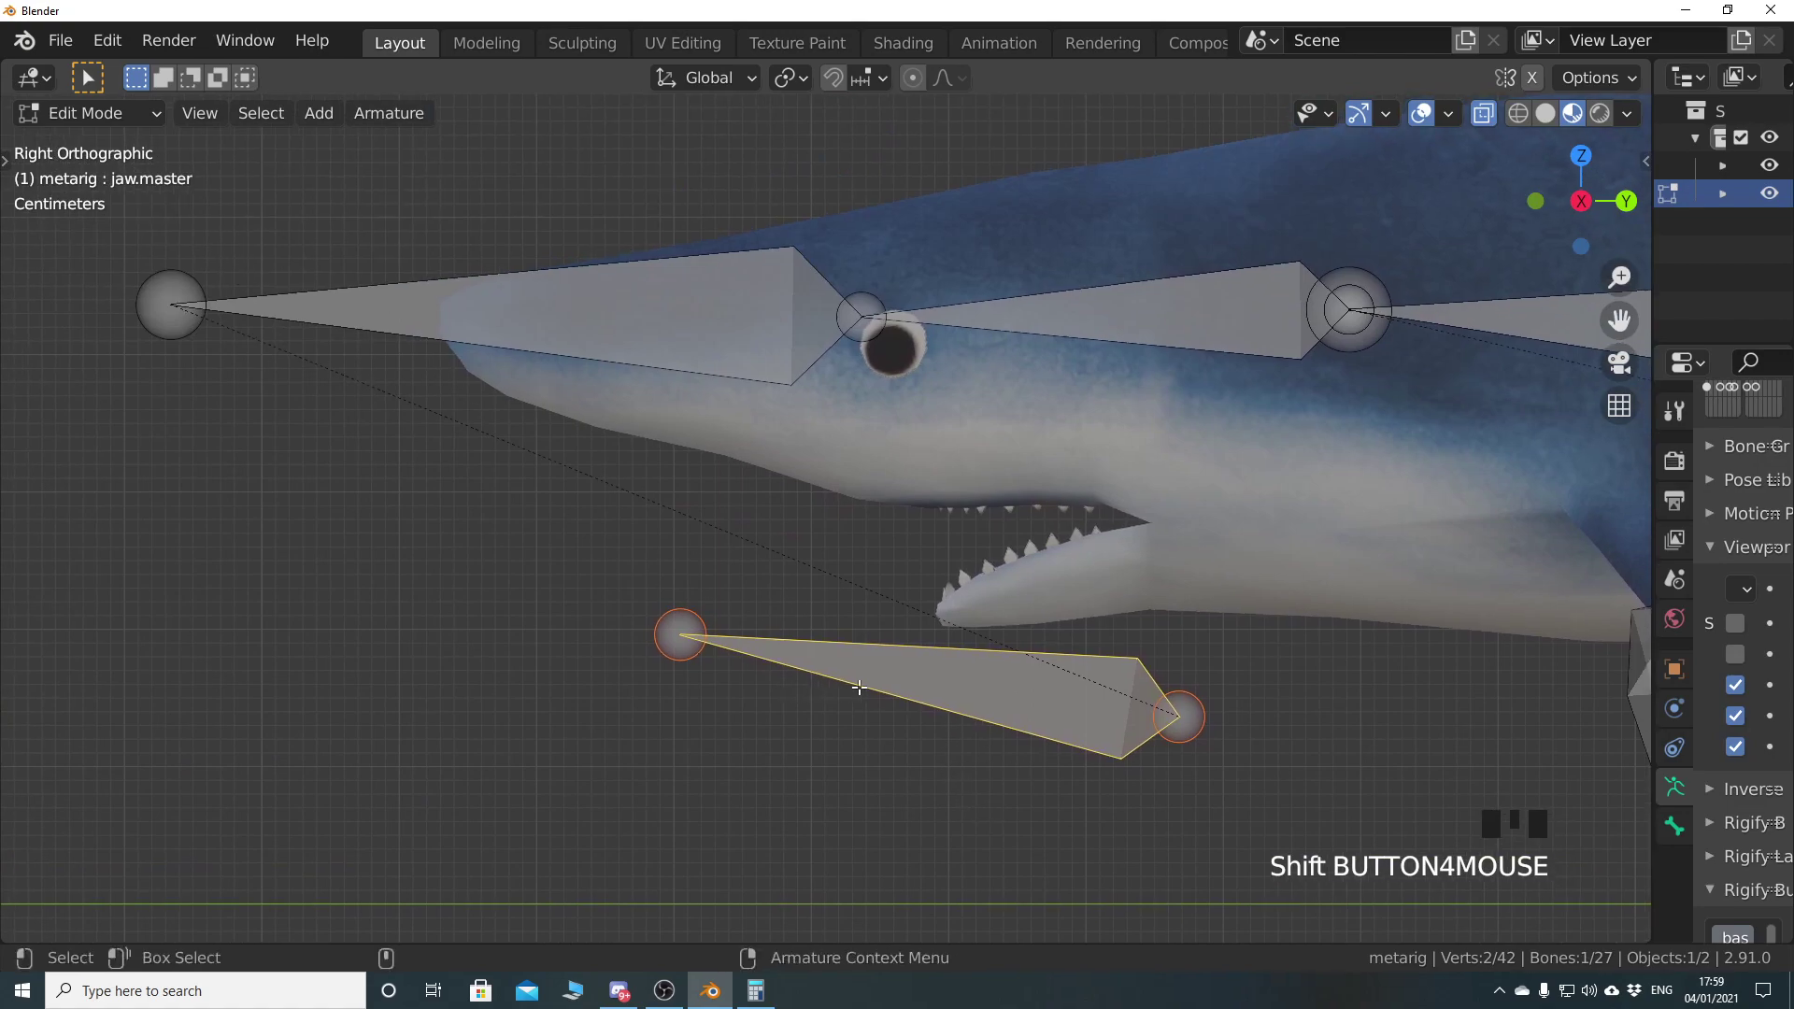
scroll(847, 687, "up", 1, "shift")
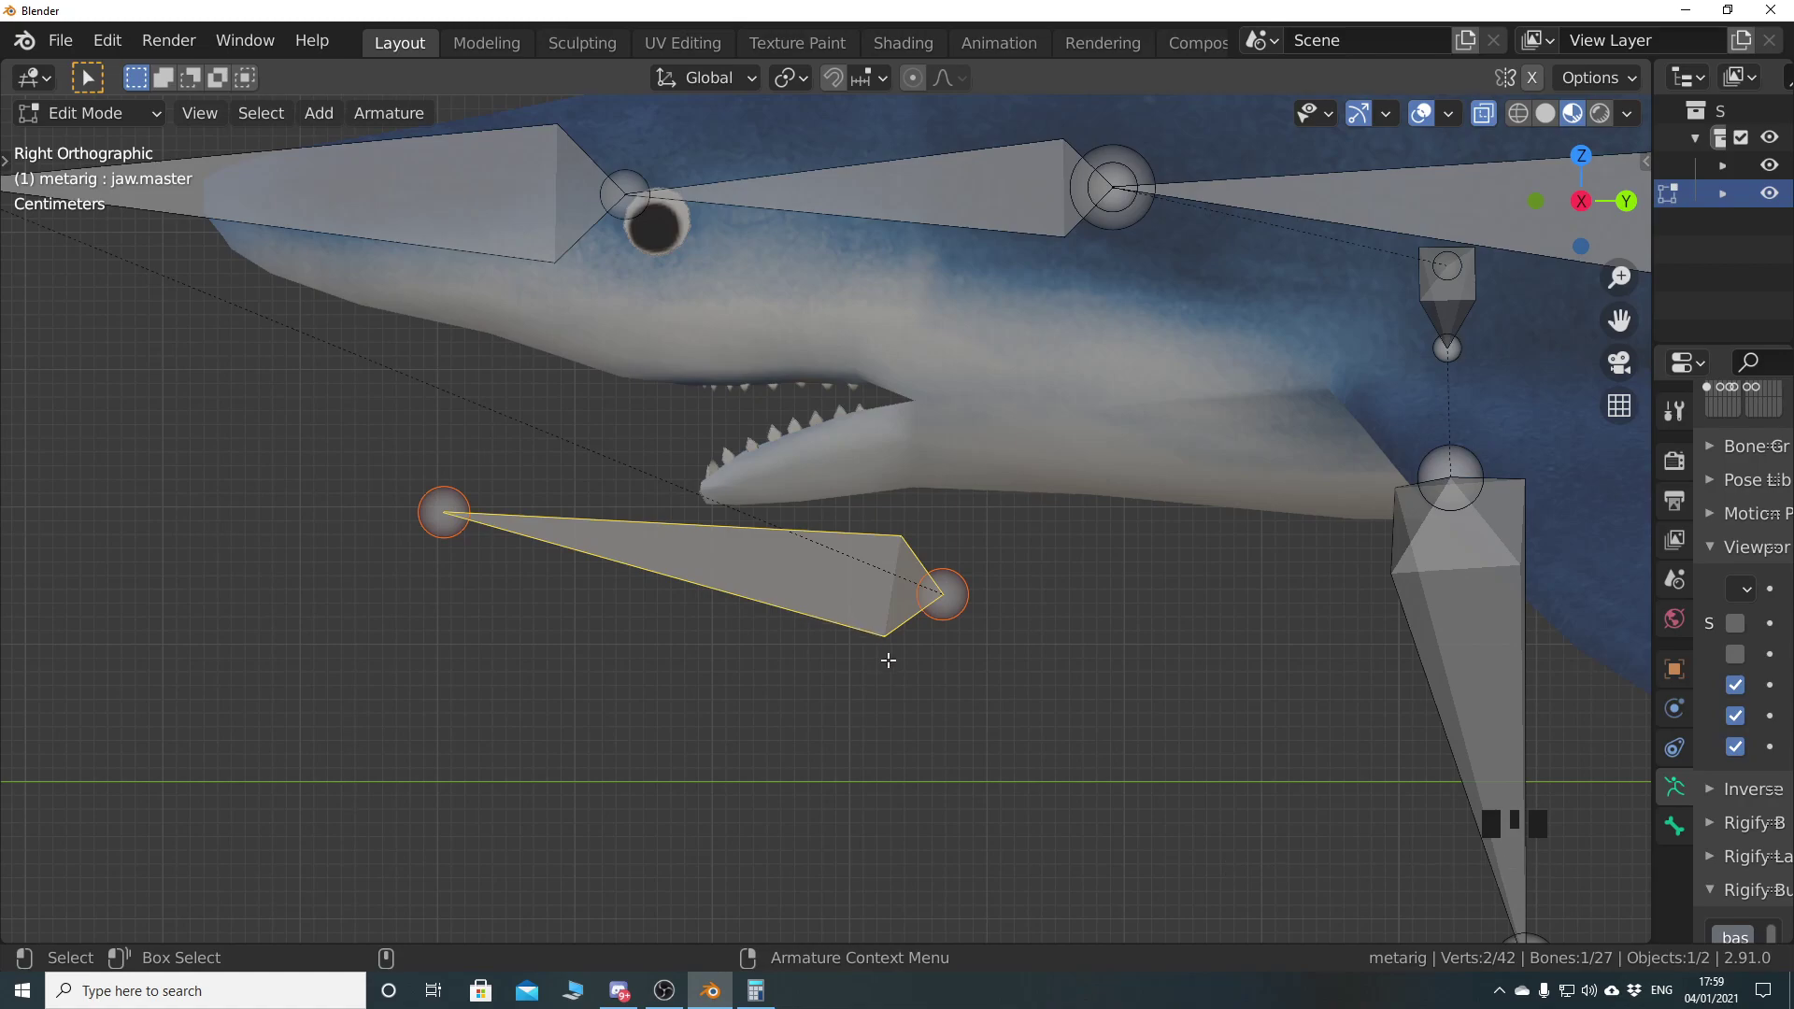
left_click(950, 612)
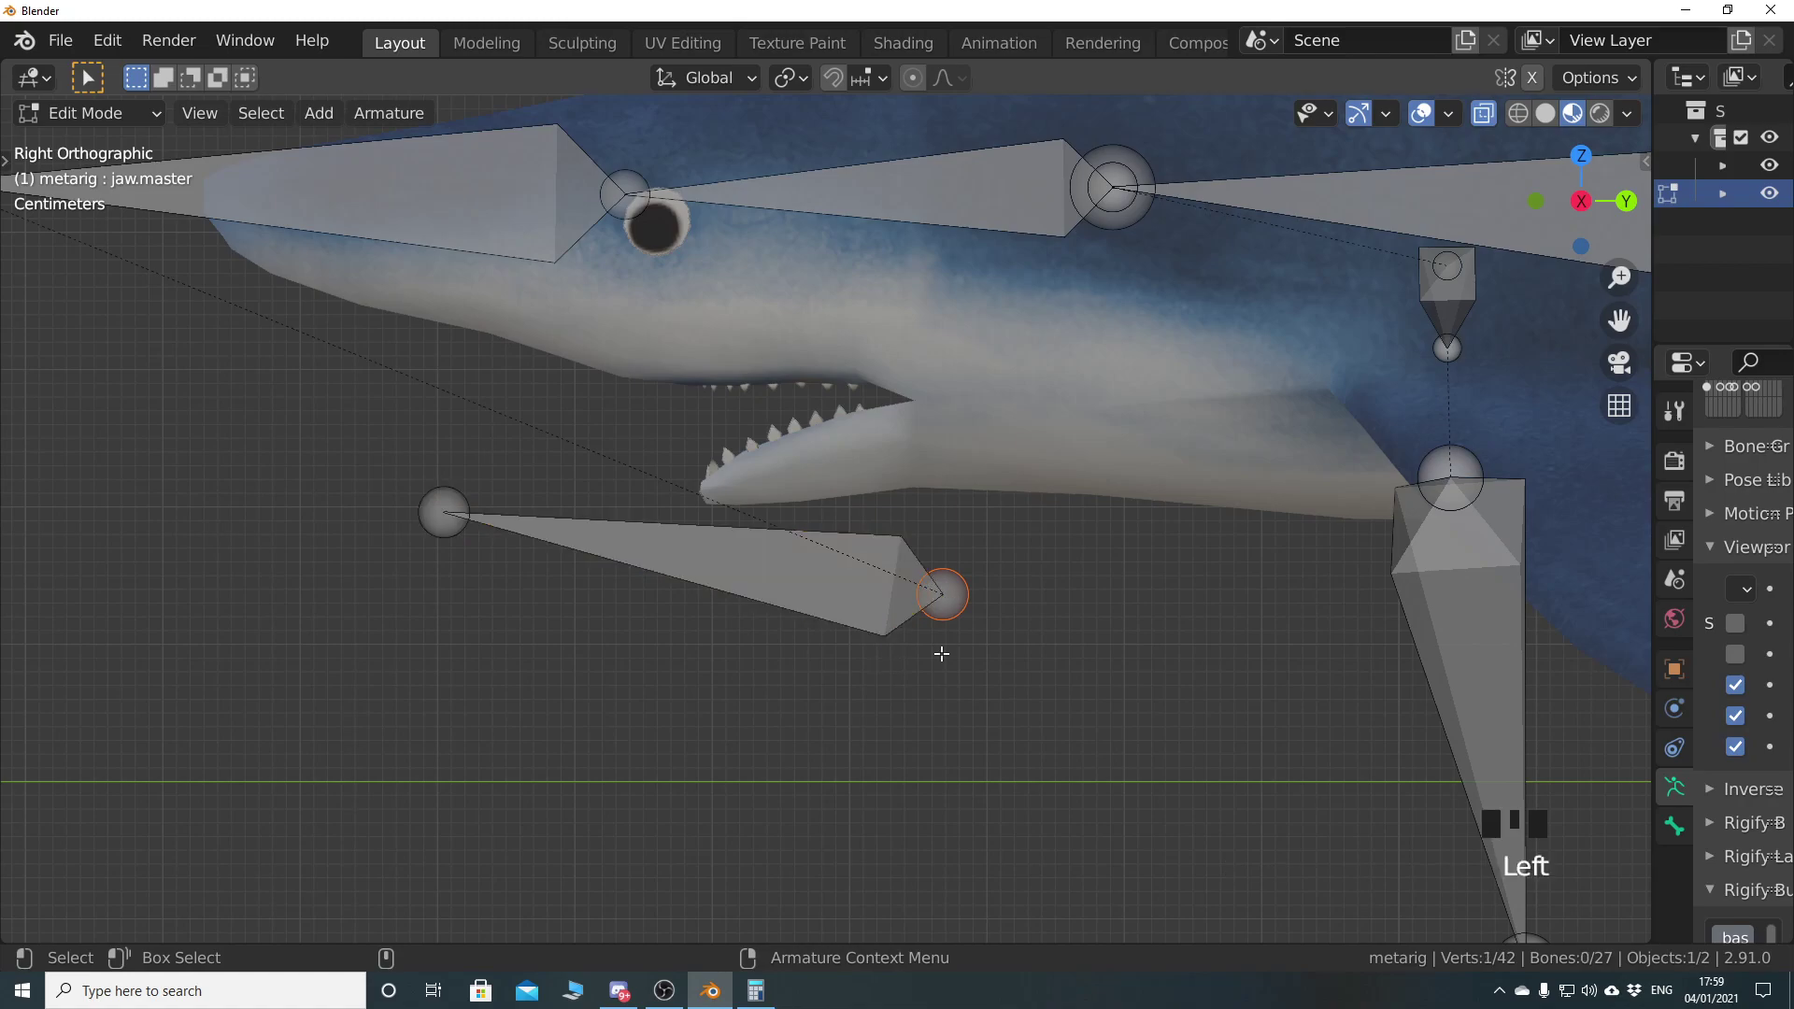
key("g")
left_click(669, 505)
Place the jaw bone's front joint at the tip of the lower jaw and fine-tune its rear joint at the mouth corner
left_click(446, 512)
key("g")
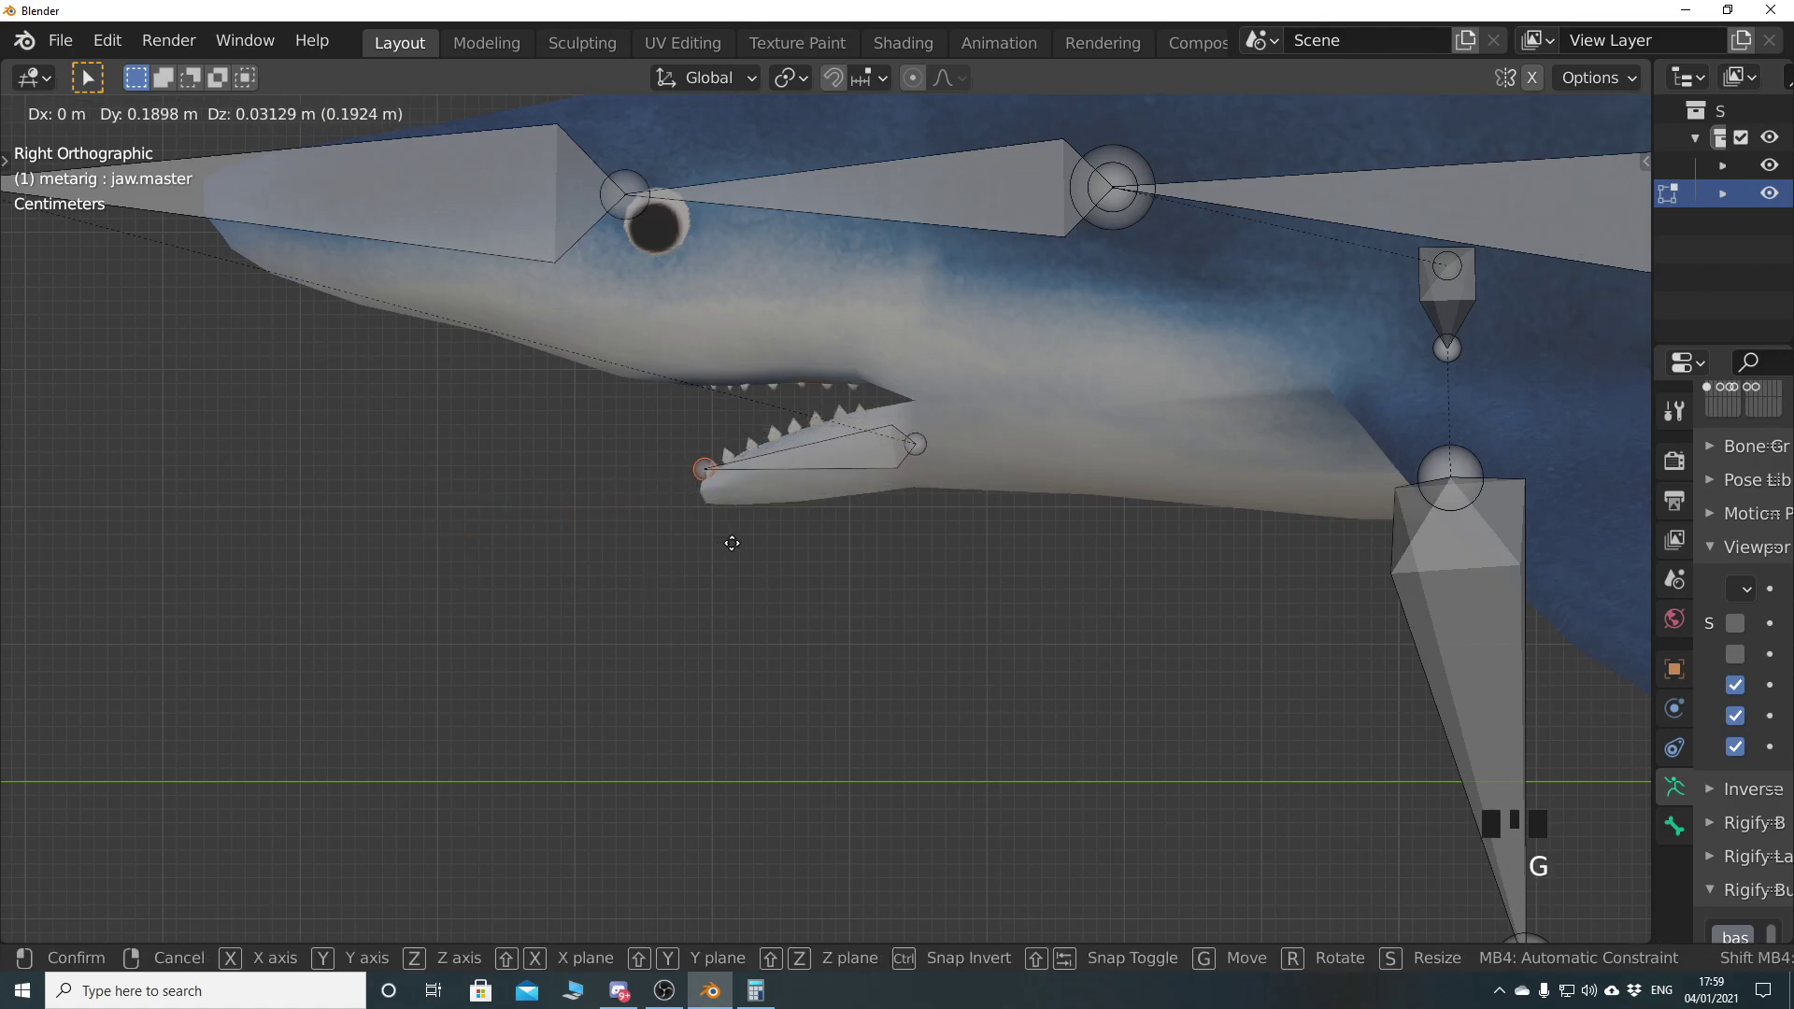
left_click(740, 563)
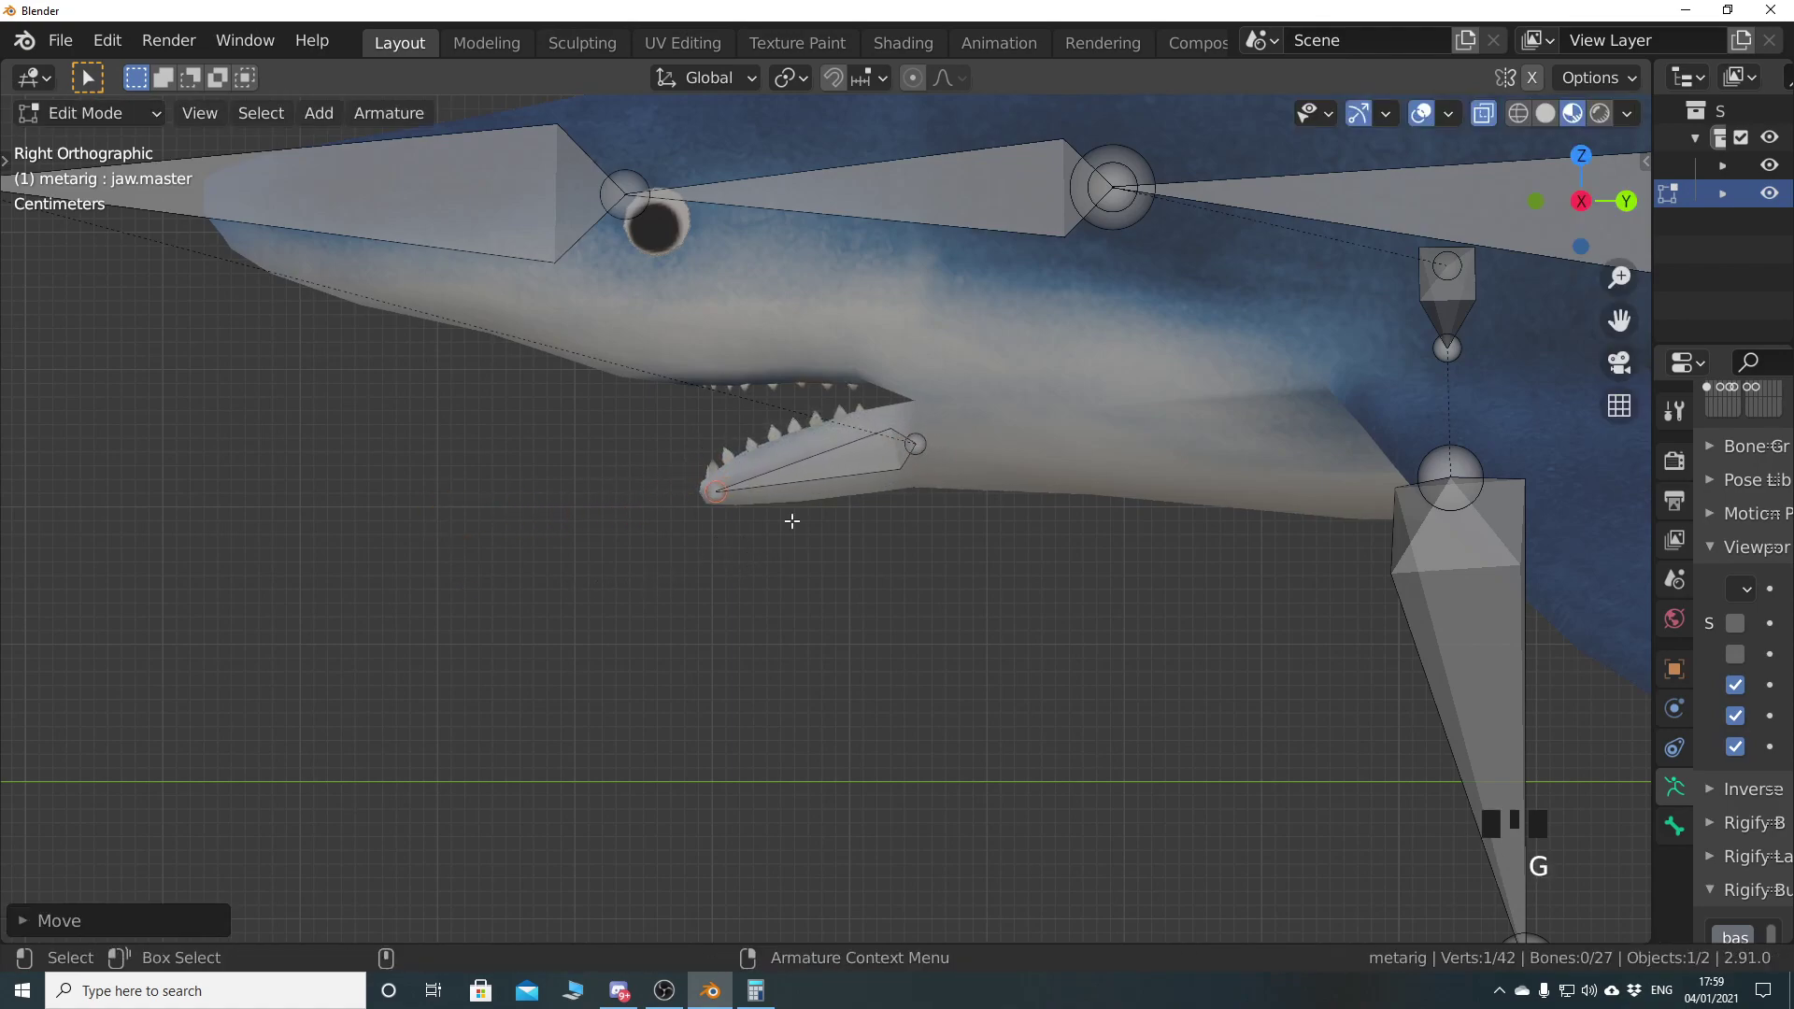
left_click(919, 452)
key("g")
left_click(916, 504)
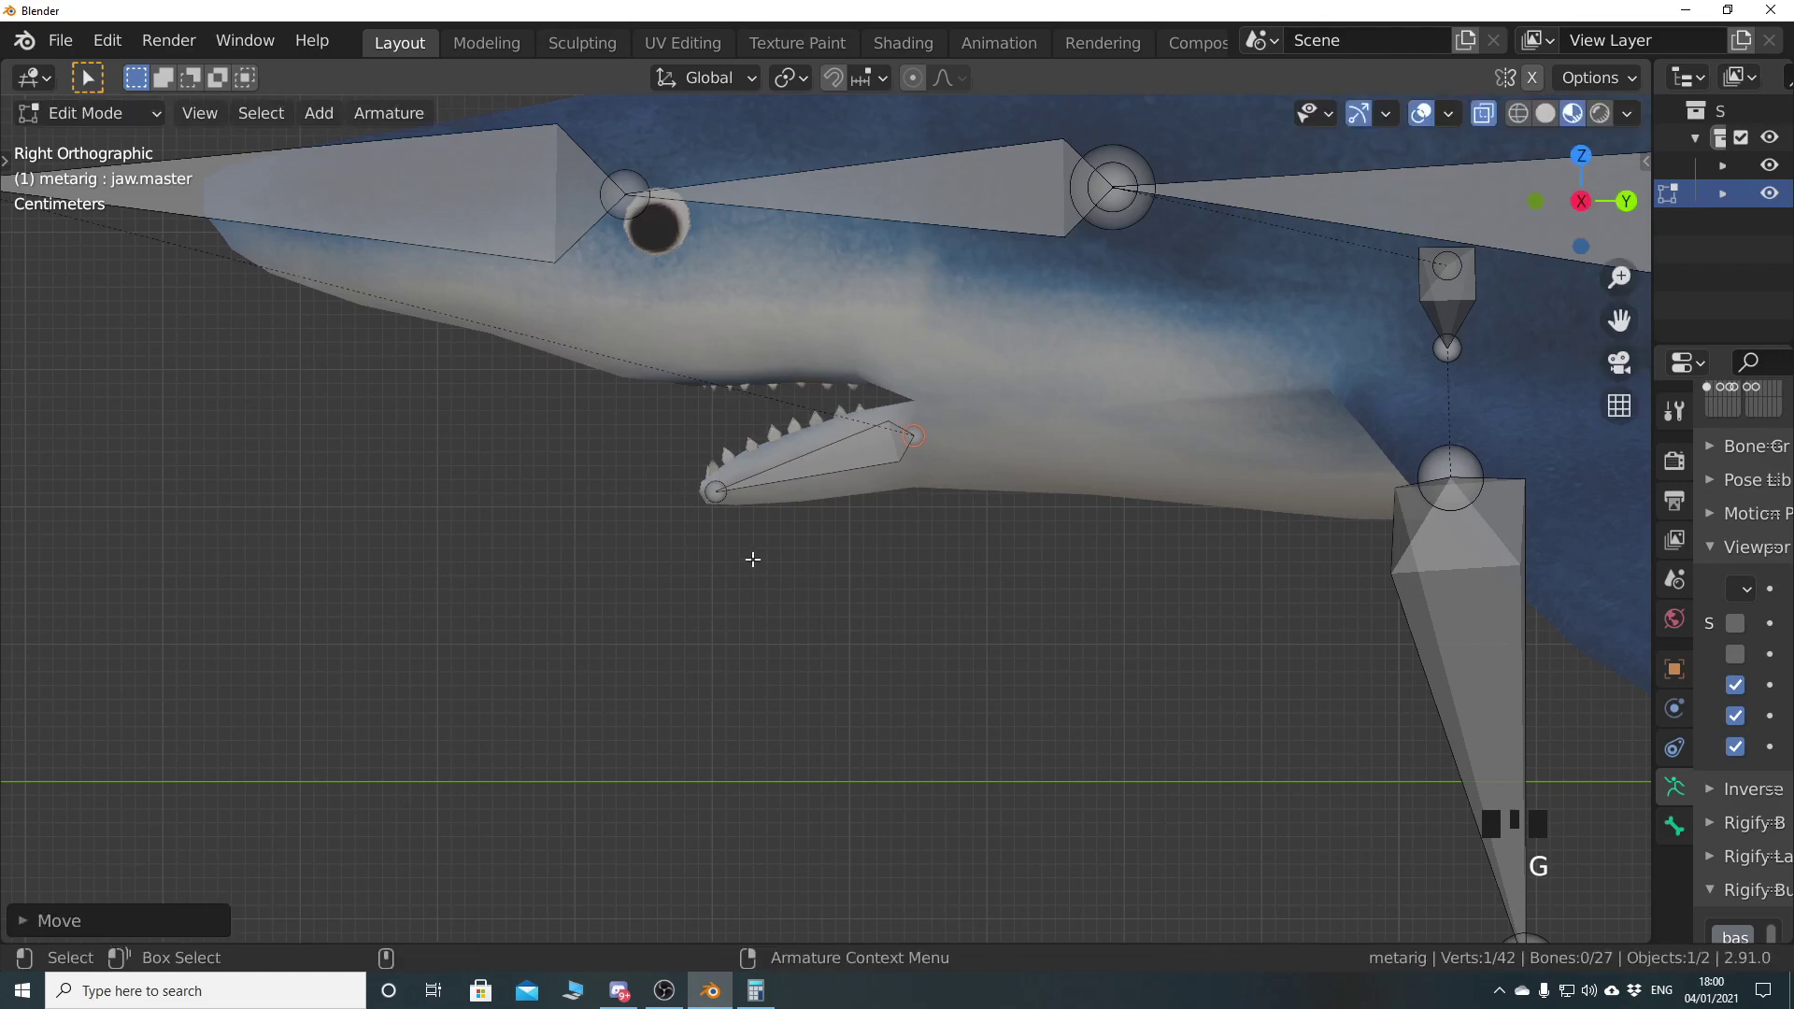
Move the front end of the foremost head bone inside the snout tip and the joint behind it onto the eye
middle_click_drag(486, 523, 836, 692, "shift")
left_click(301, 384)
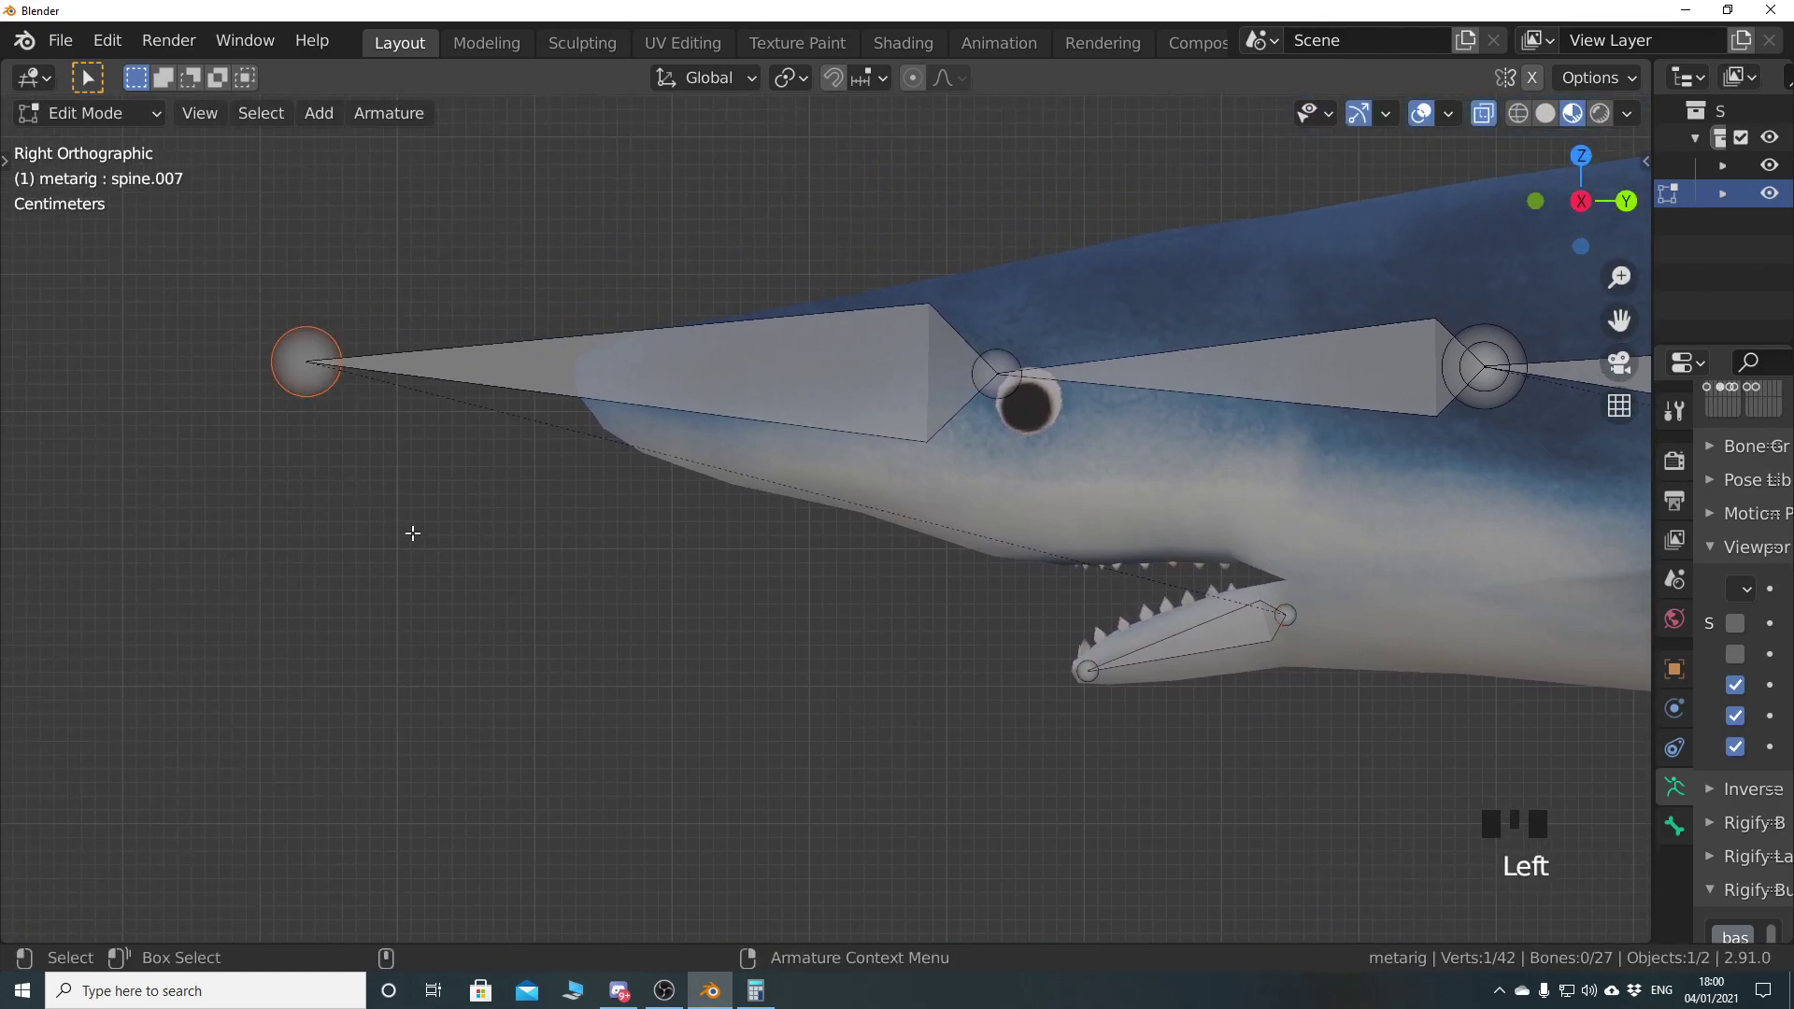
key("g")
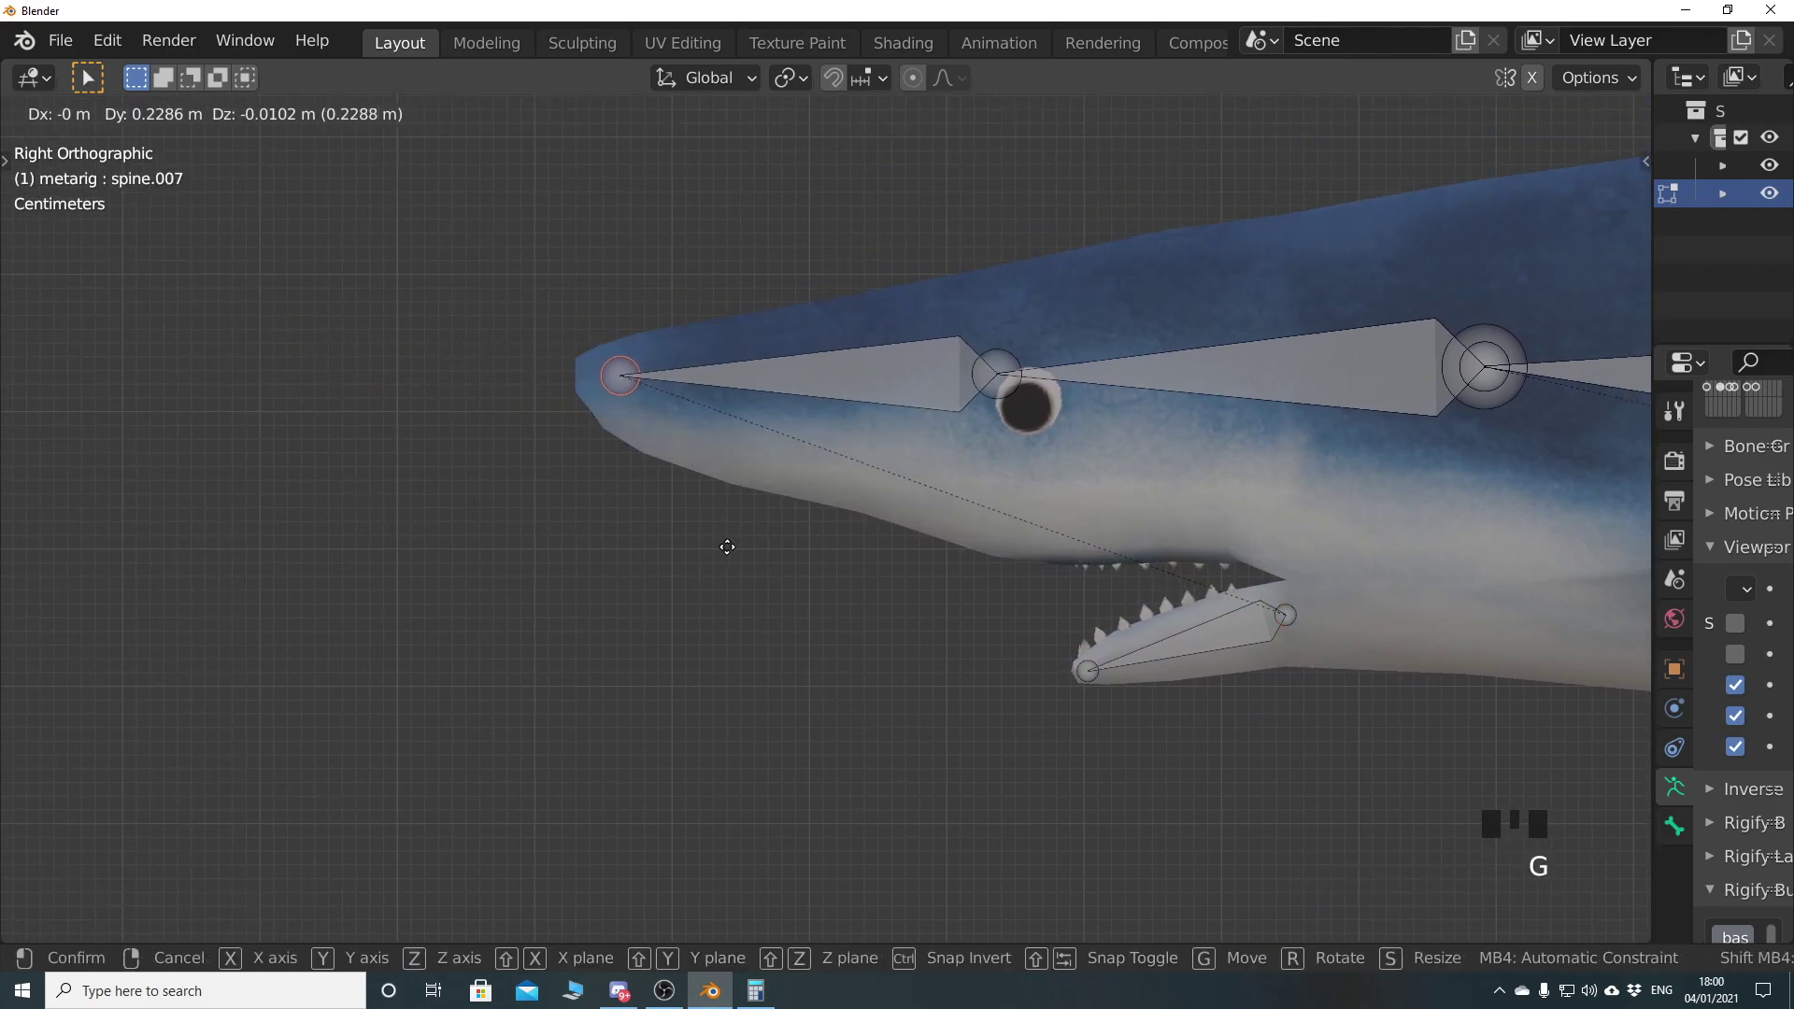
left_click(728, 547)
middle_click_drag(728, 546, 447, 621, "shift")
left_click(721, 453)
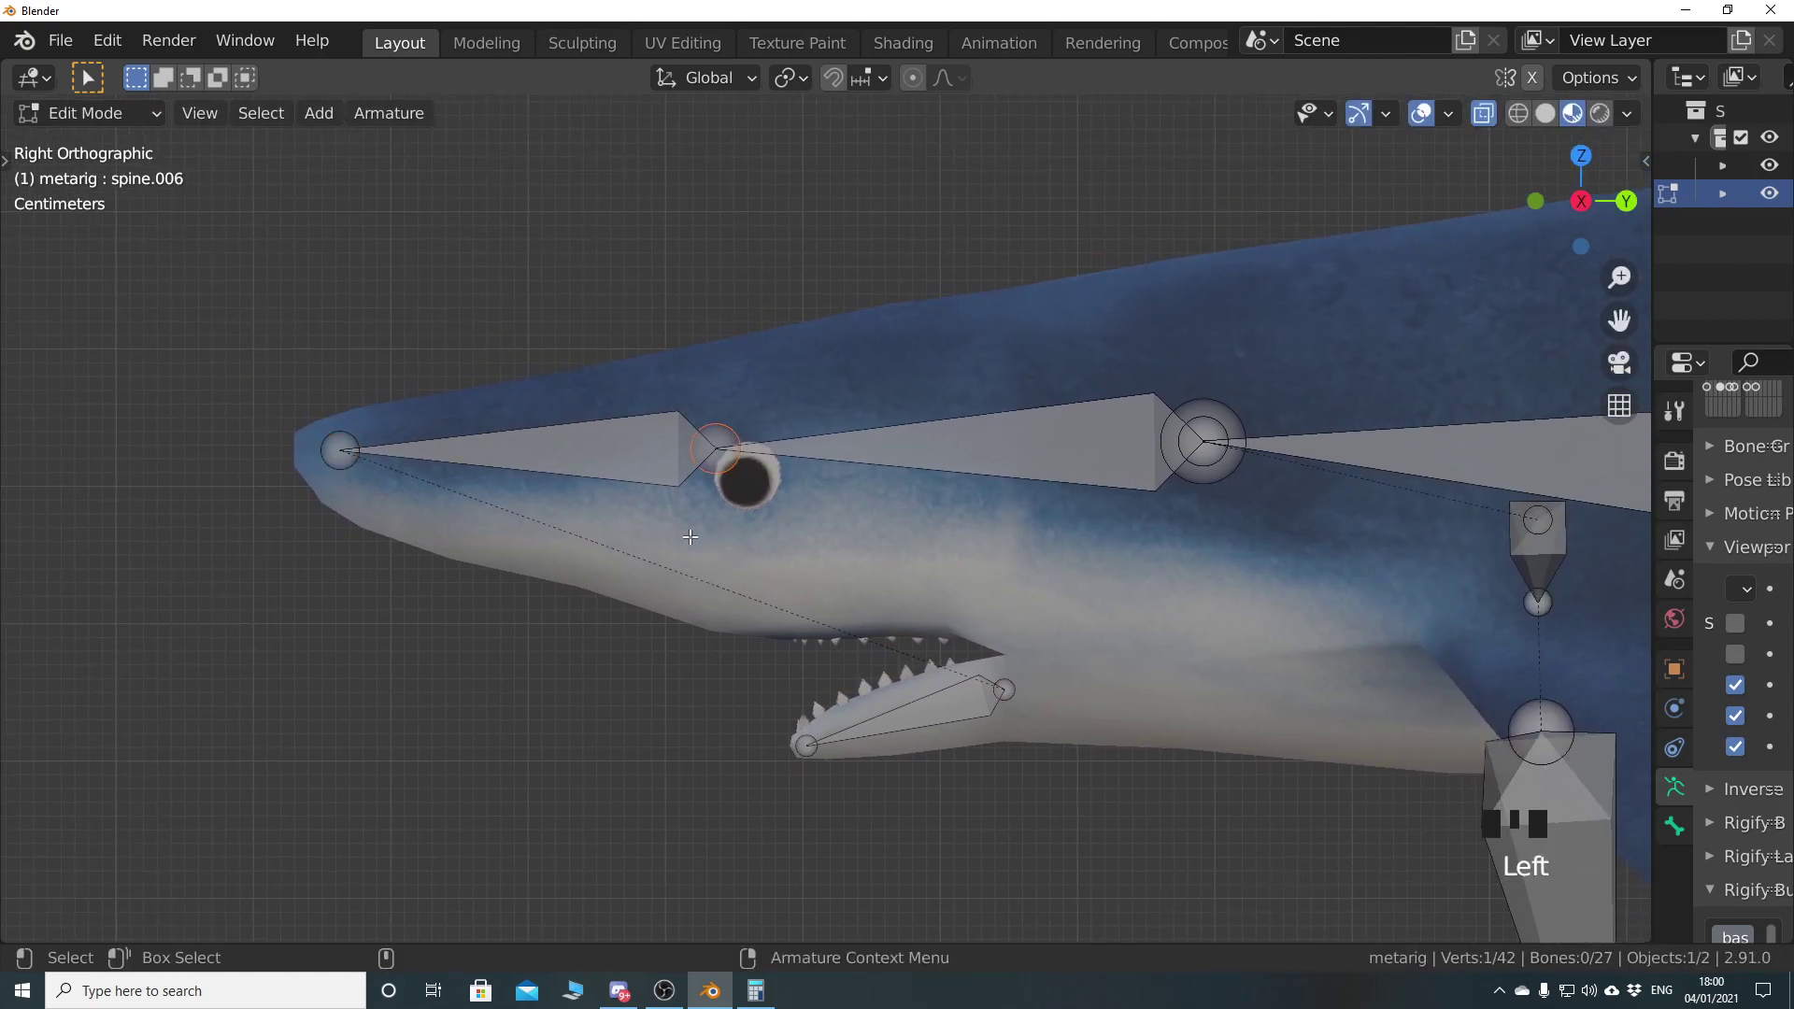
key("g")
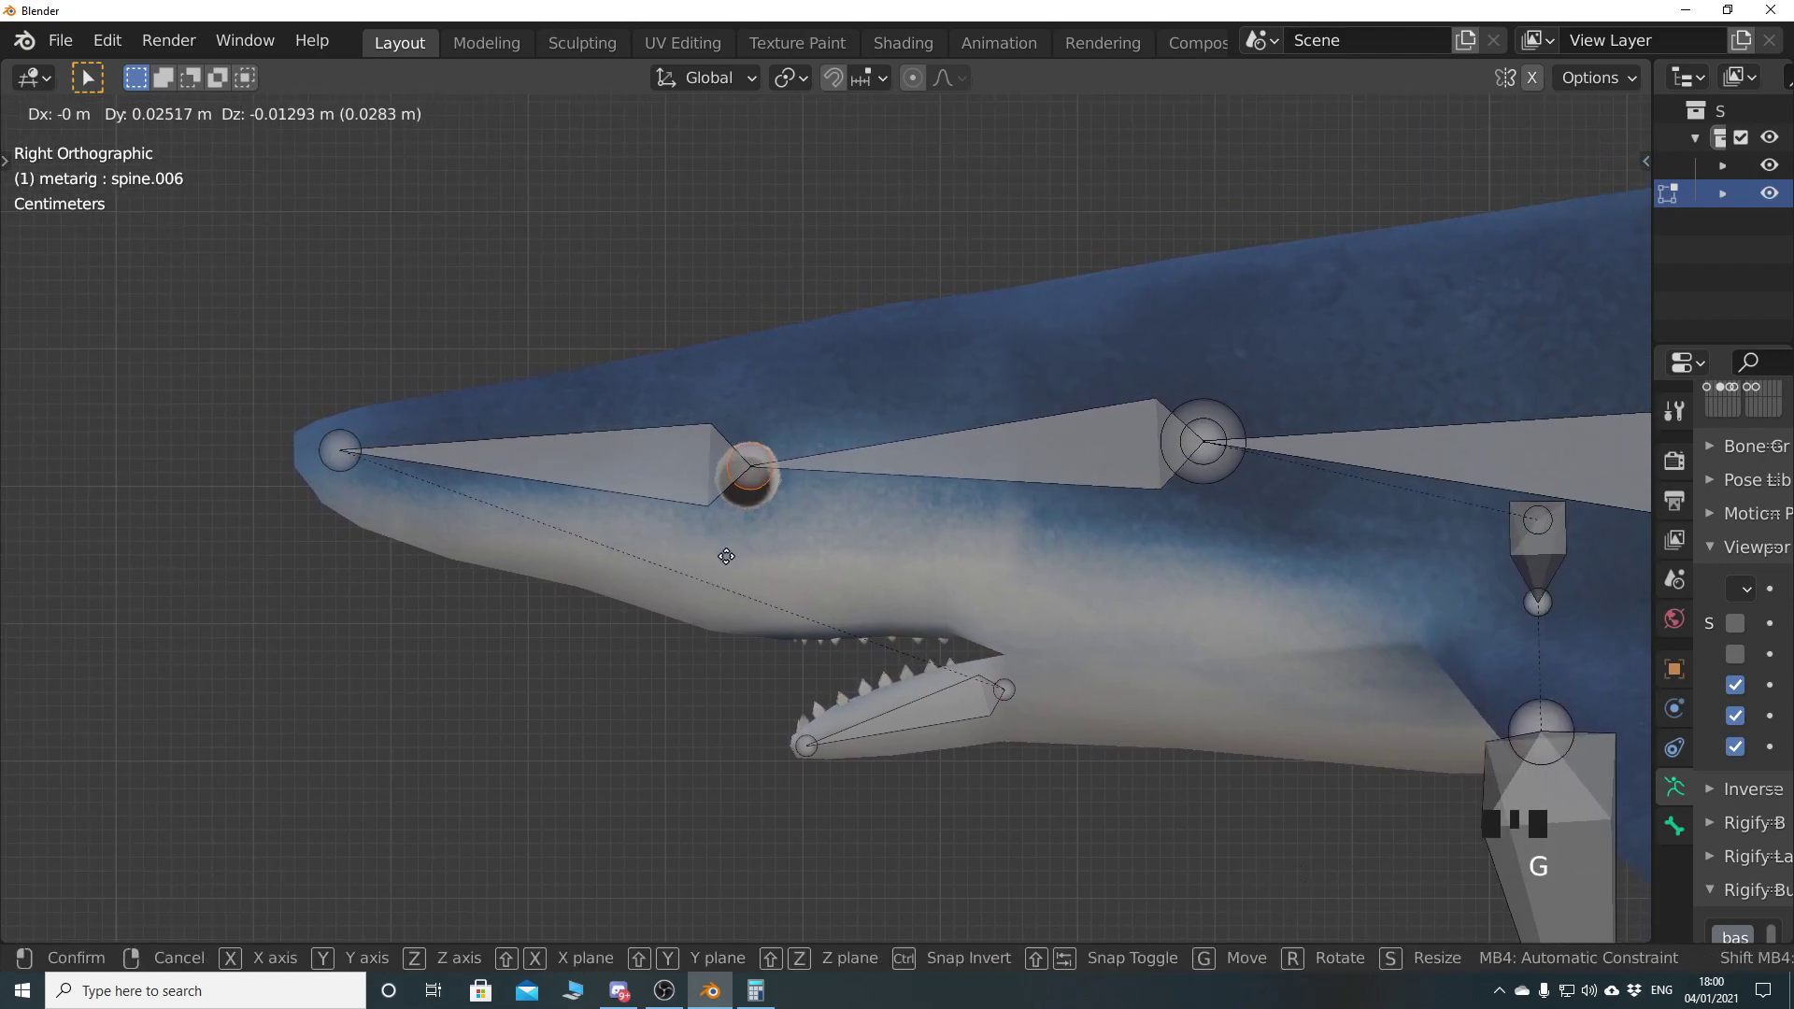
left_click(726, 553)
Examine from the side how the spine and fin bones line up with the shark's body from head to tail
scroll(726, 553, "down", 3)
middle_click_drag(726, 579, 538, 554, "shift")
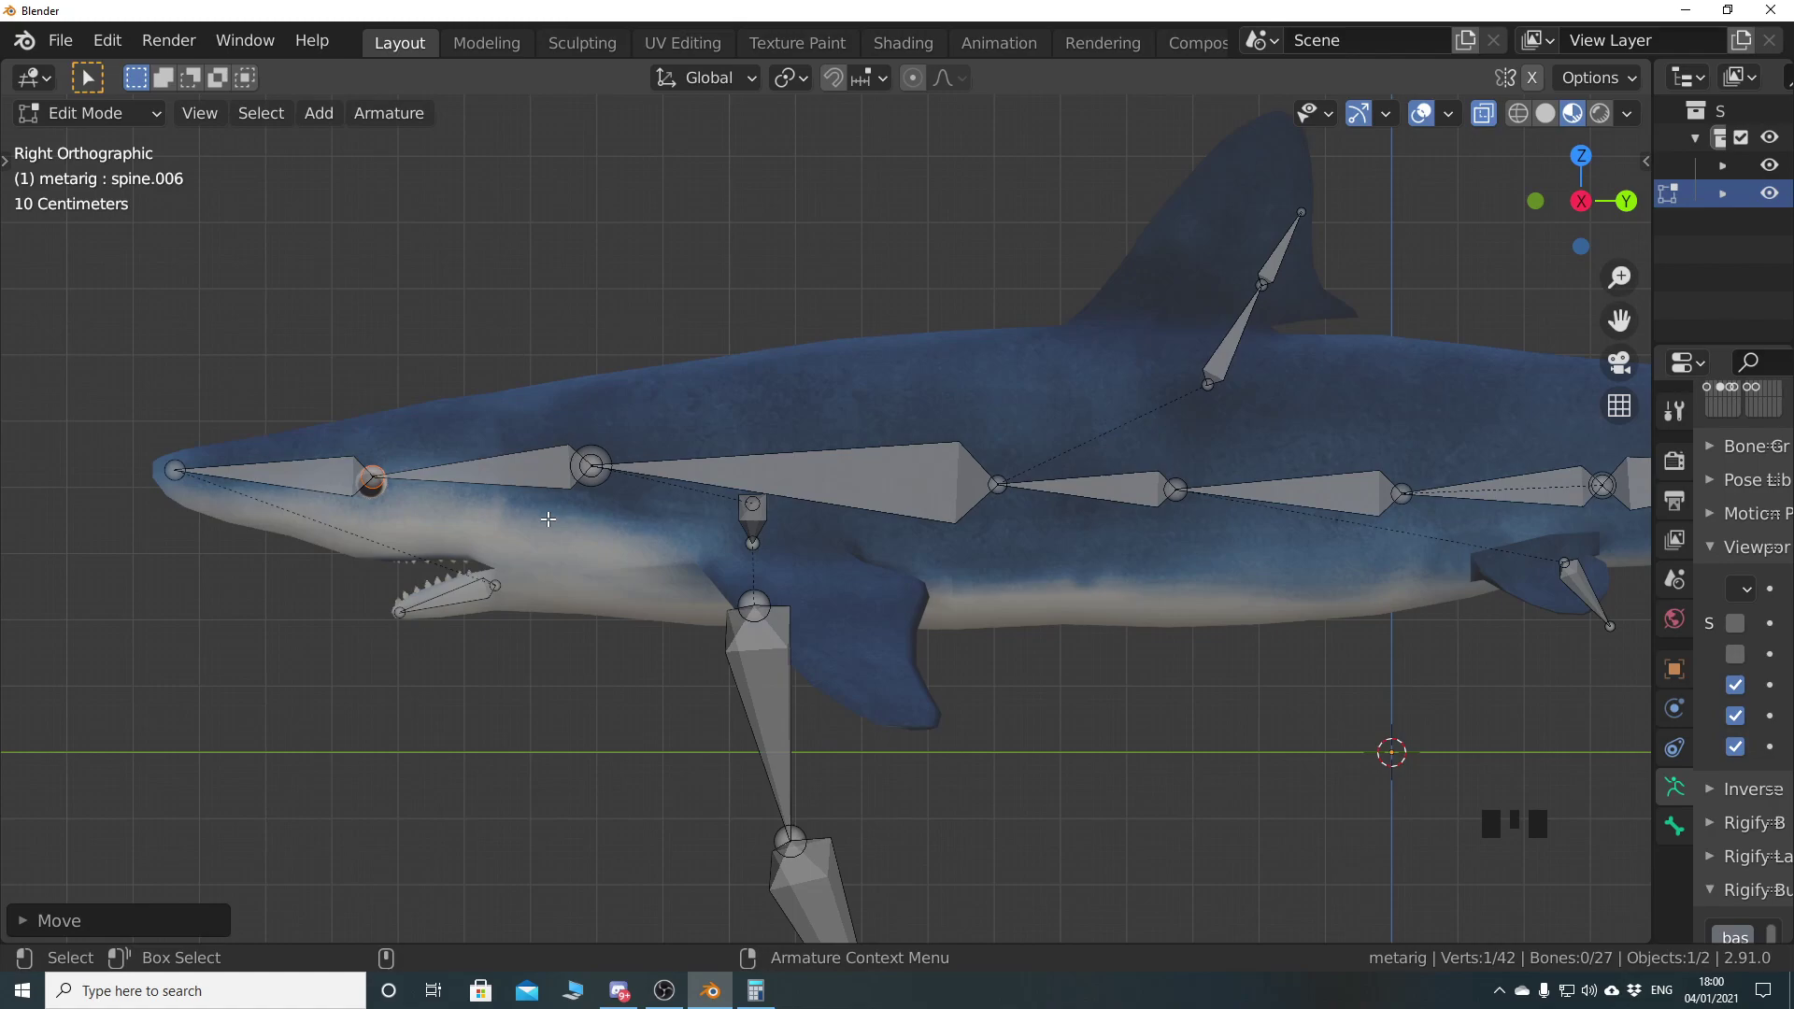
middle_click_drag(1295, 645, 849, 639, "shift")
key("KP_3")
scroll(835, 666, "left", 2, "shift")
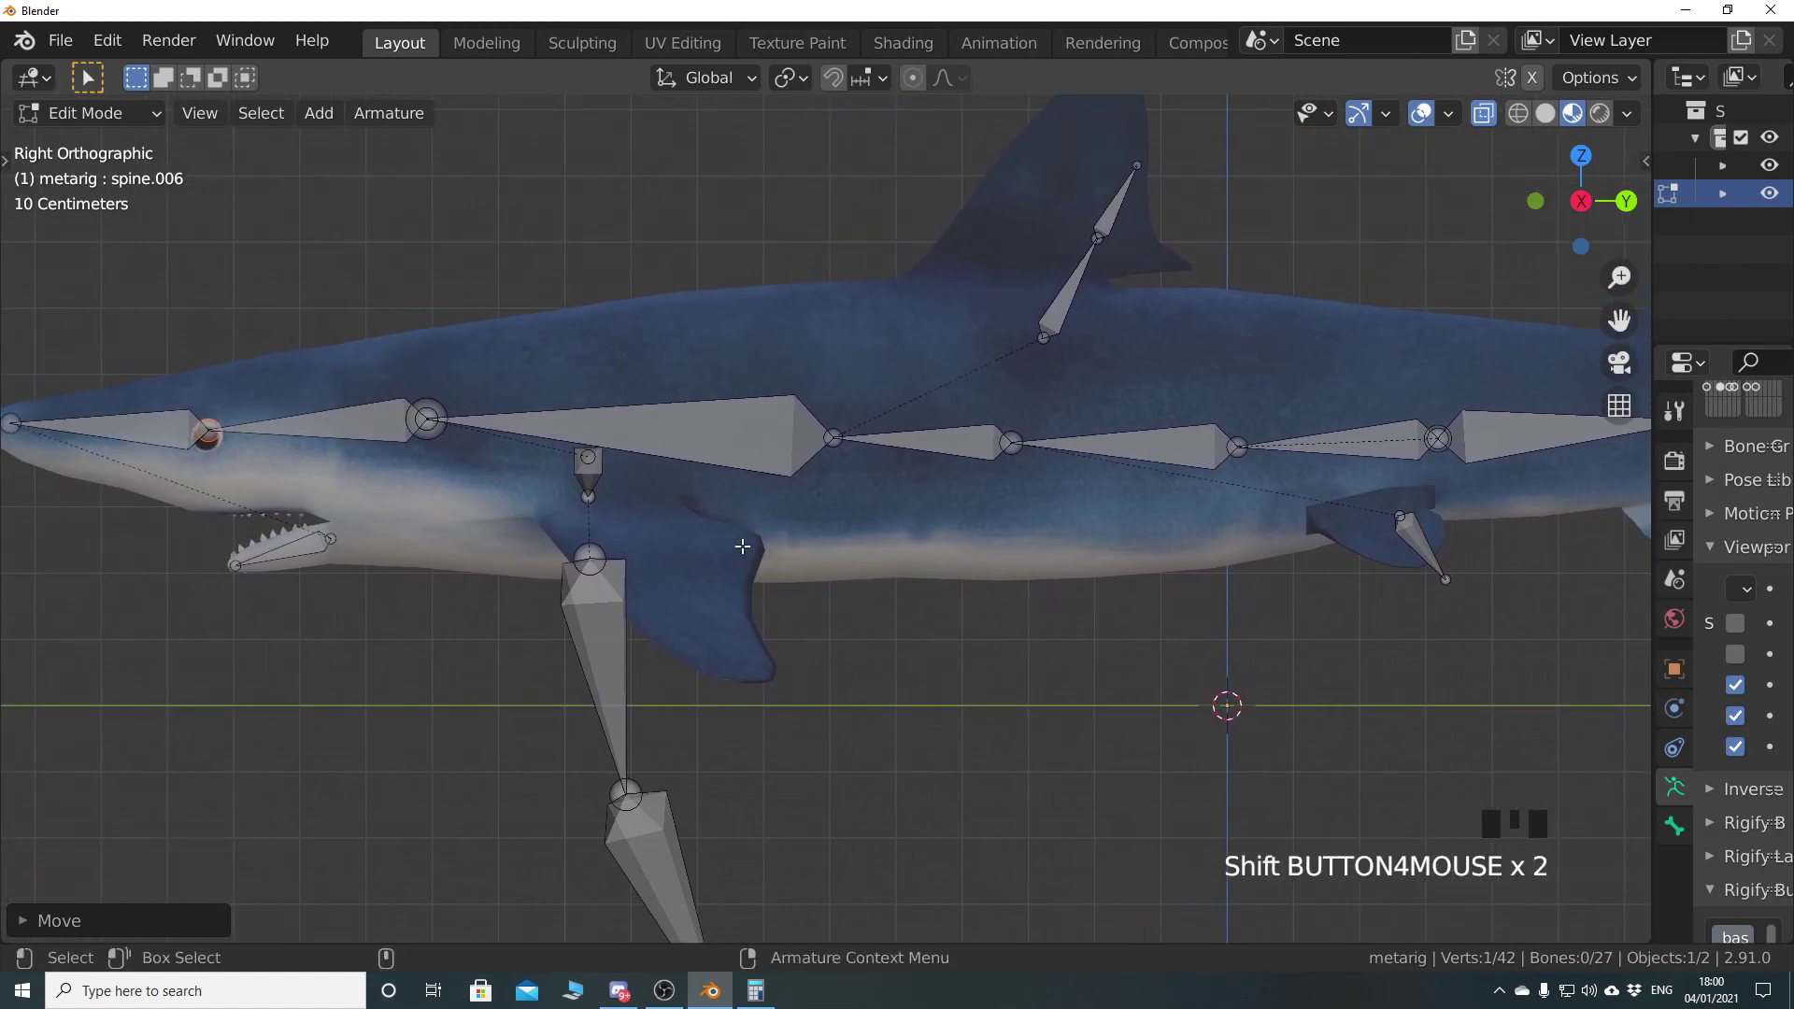
middle_click_drag(873, 629, 953, 659, "shift")
middle_click_drag(1056, 658, 589, 556, "shift")
middle_click_drag(1133, 544, 964, 671, "shift")
key("KP_3")
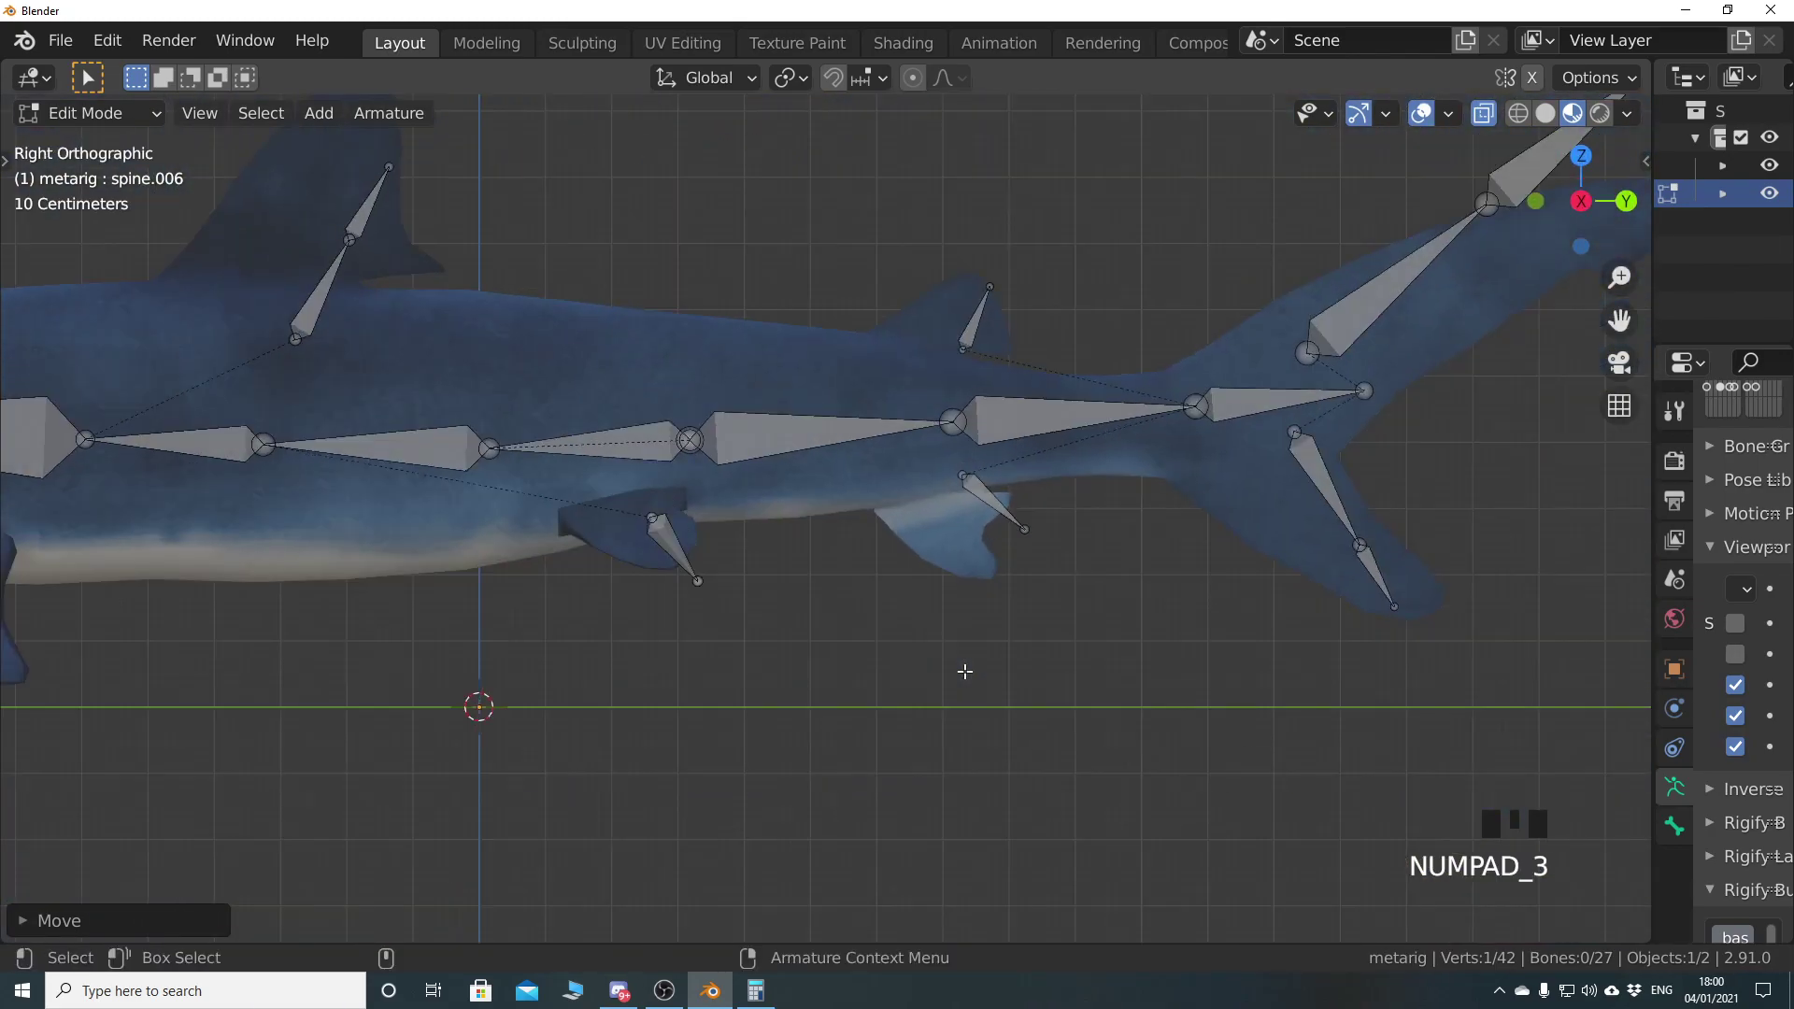
scroll(807, 630, "up", 6, "shift")
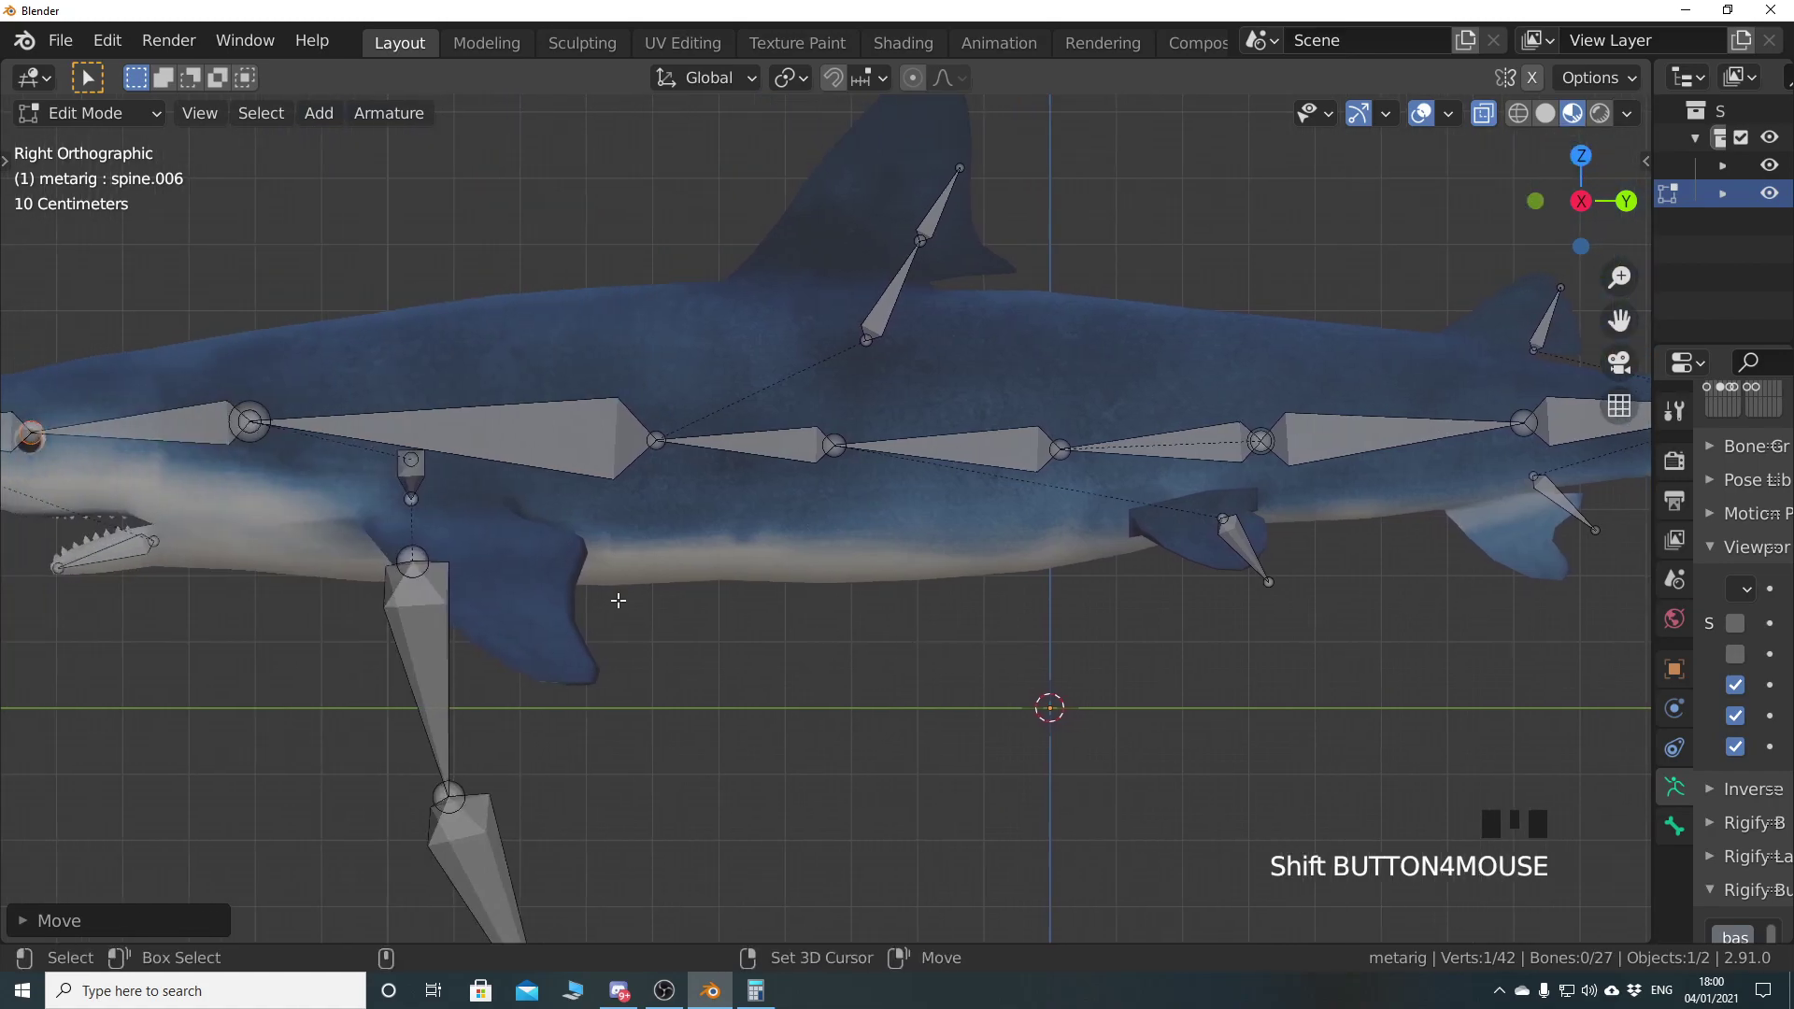
scroll(721, 593, "down", 2)
scroll(797, 617, "up", 2, "shift")
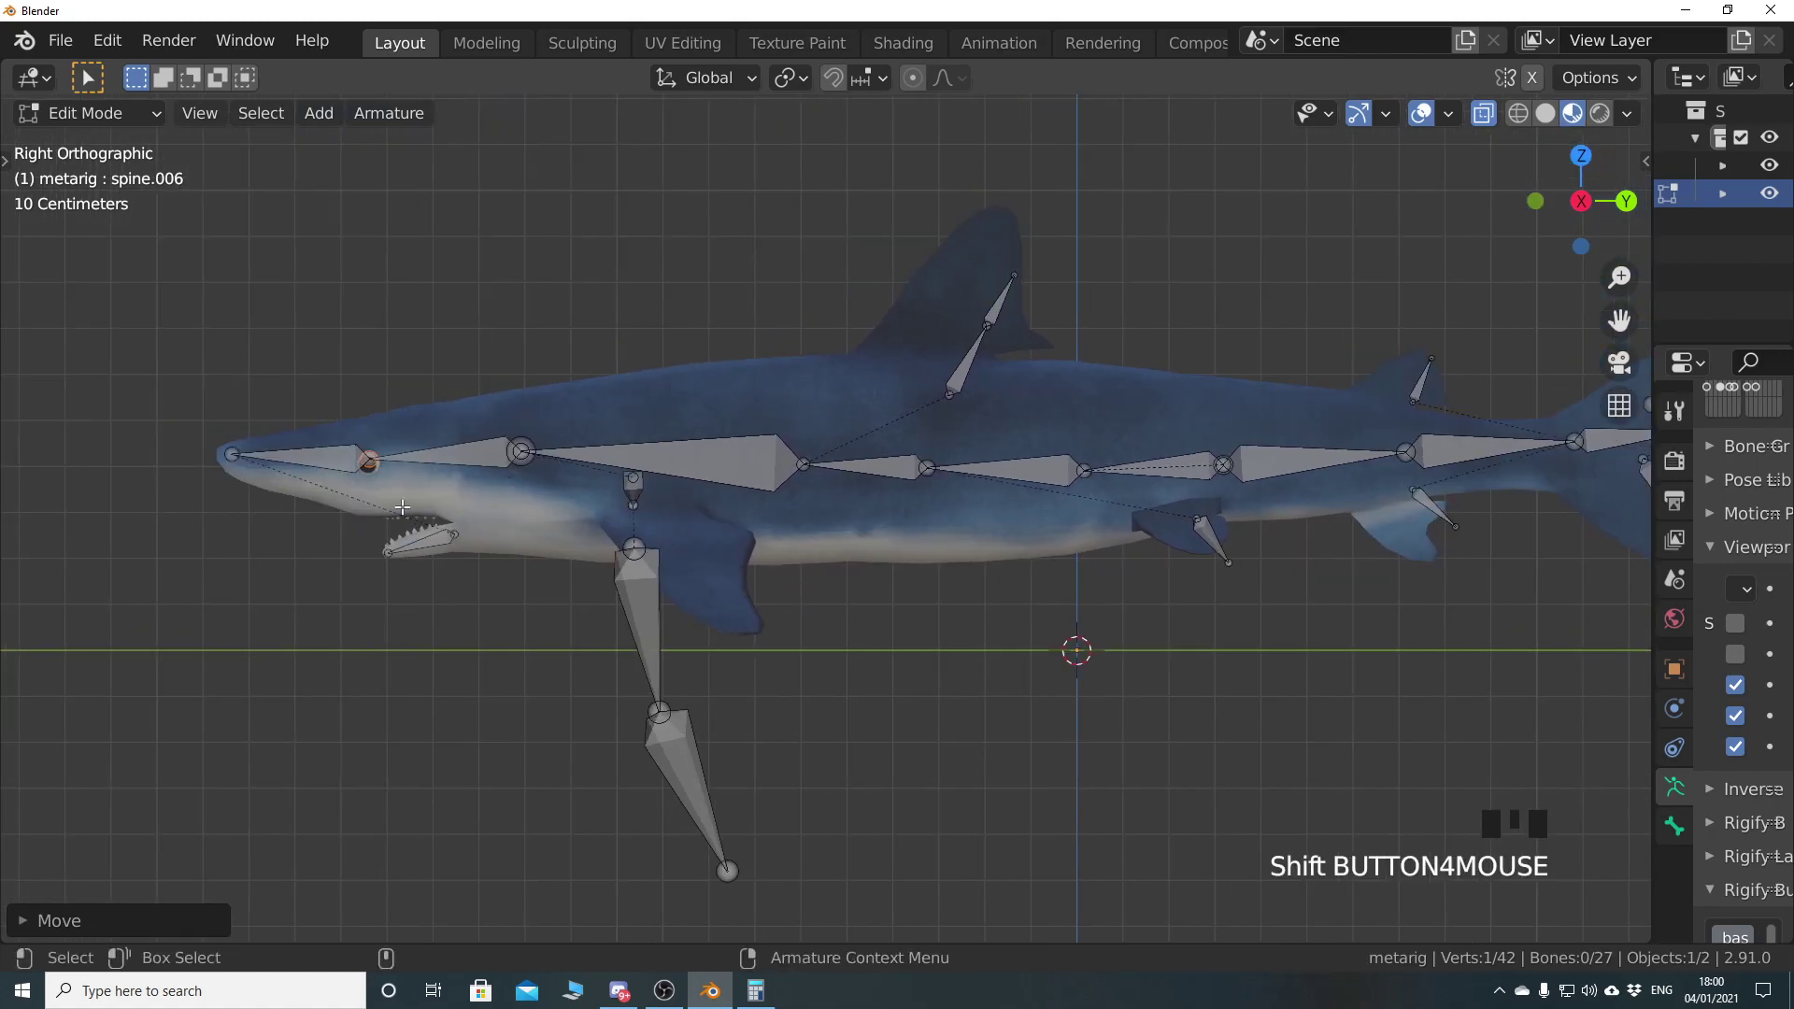
scroll(1009, 631, "up", 2, "shift")
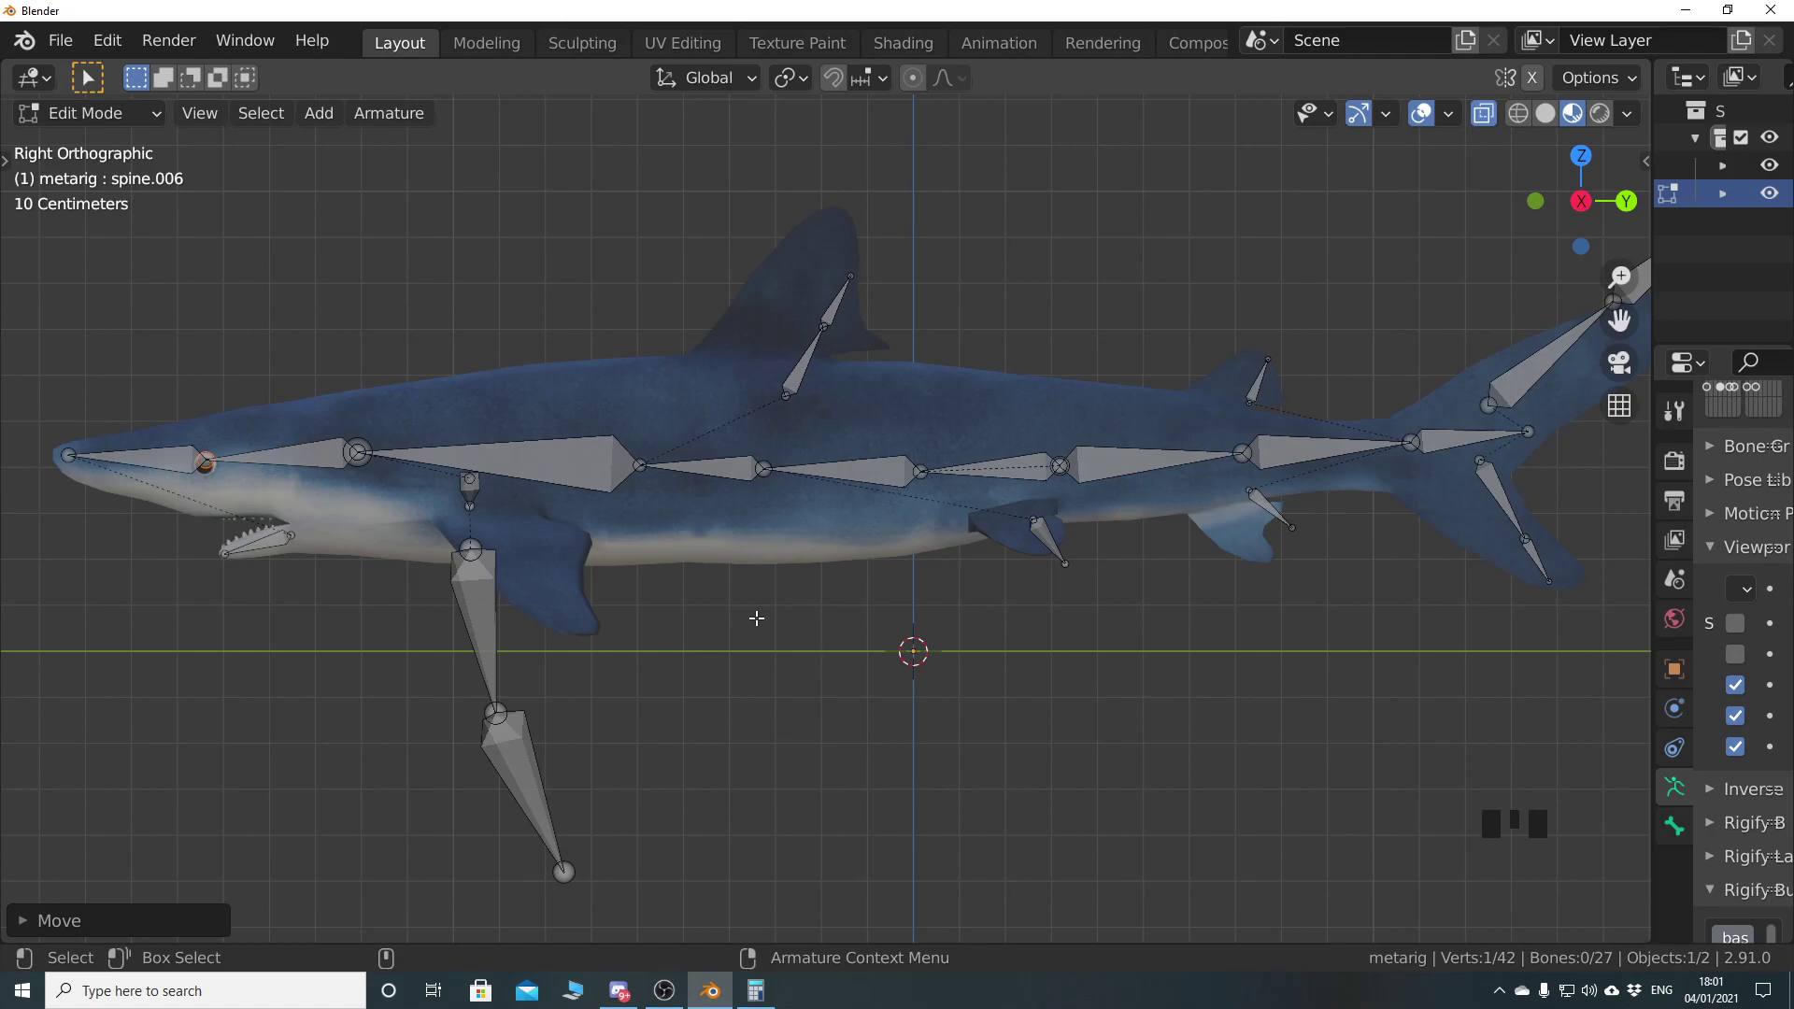
scroll(764, 621, "down", 2)
middle_click_drag(759, 621, 818, 652)
key("KP_3")
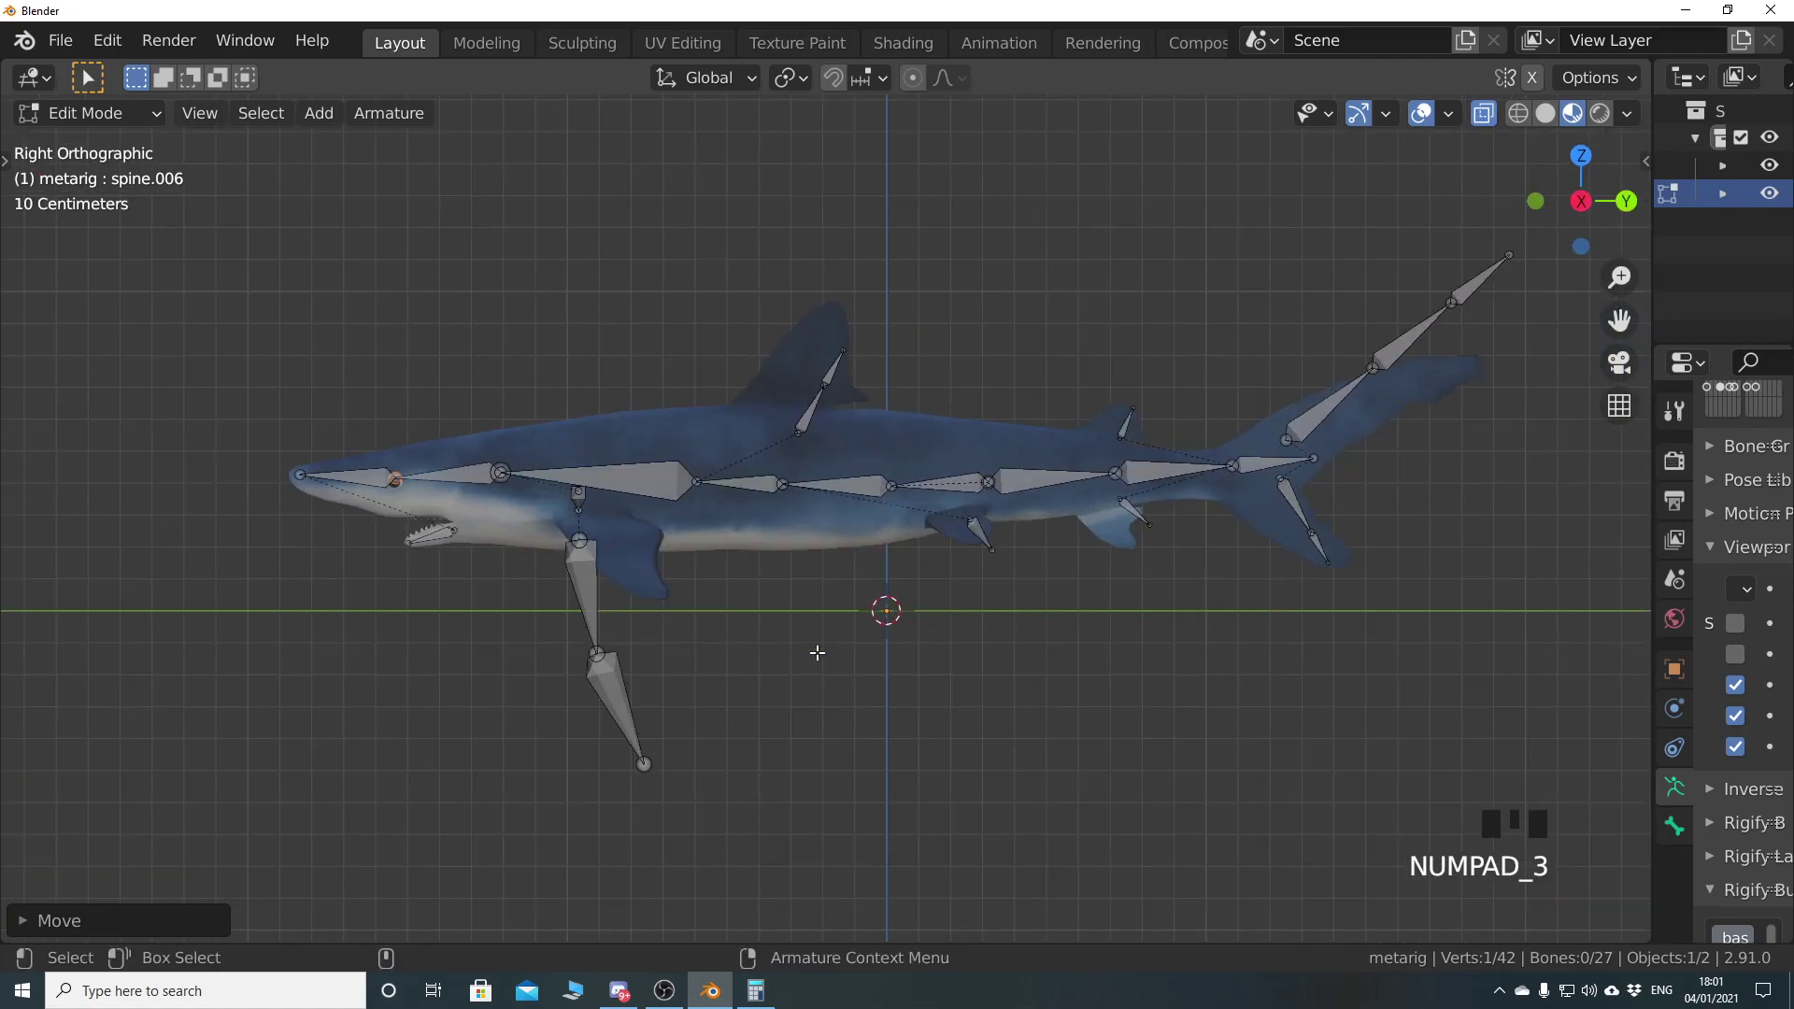
Reposition the spine's rear end at the tail fin's fork and center the next joint where the body meets the tail
middle_click_drag(1302, 572, 998, 637, "shift")
scroll(787, 656, "up", 4)
scroll(821, 660, "up", 3)
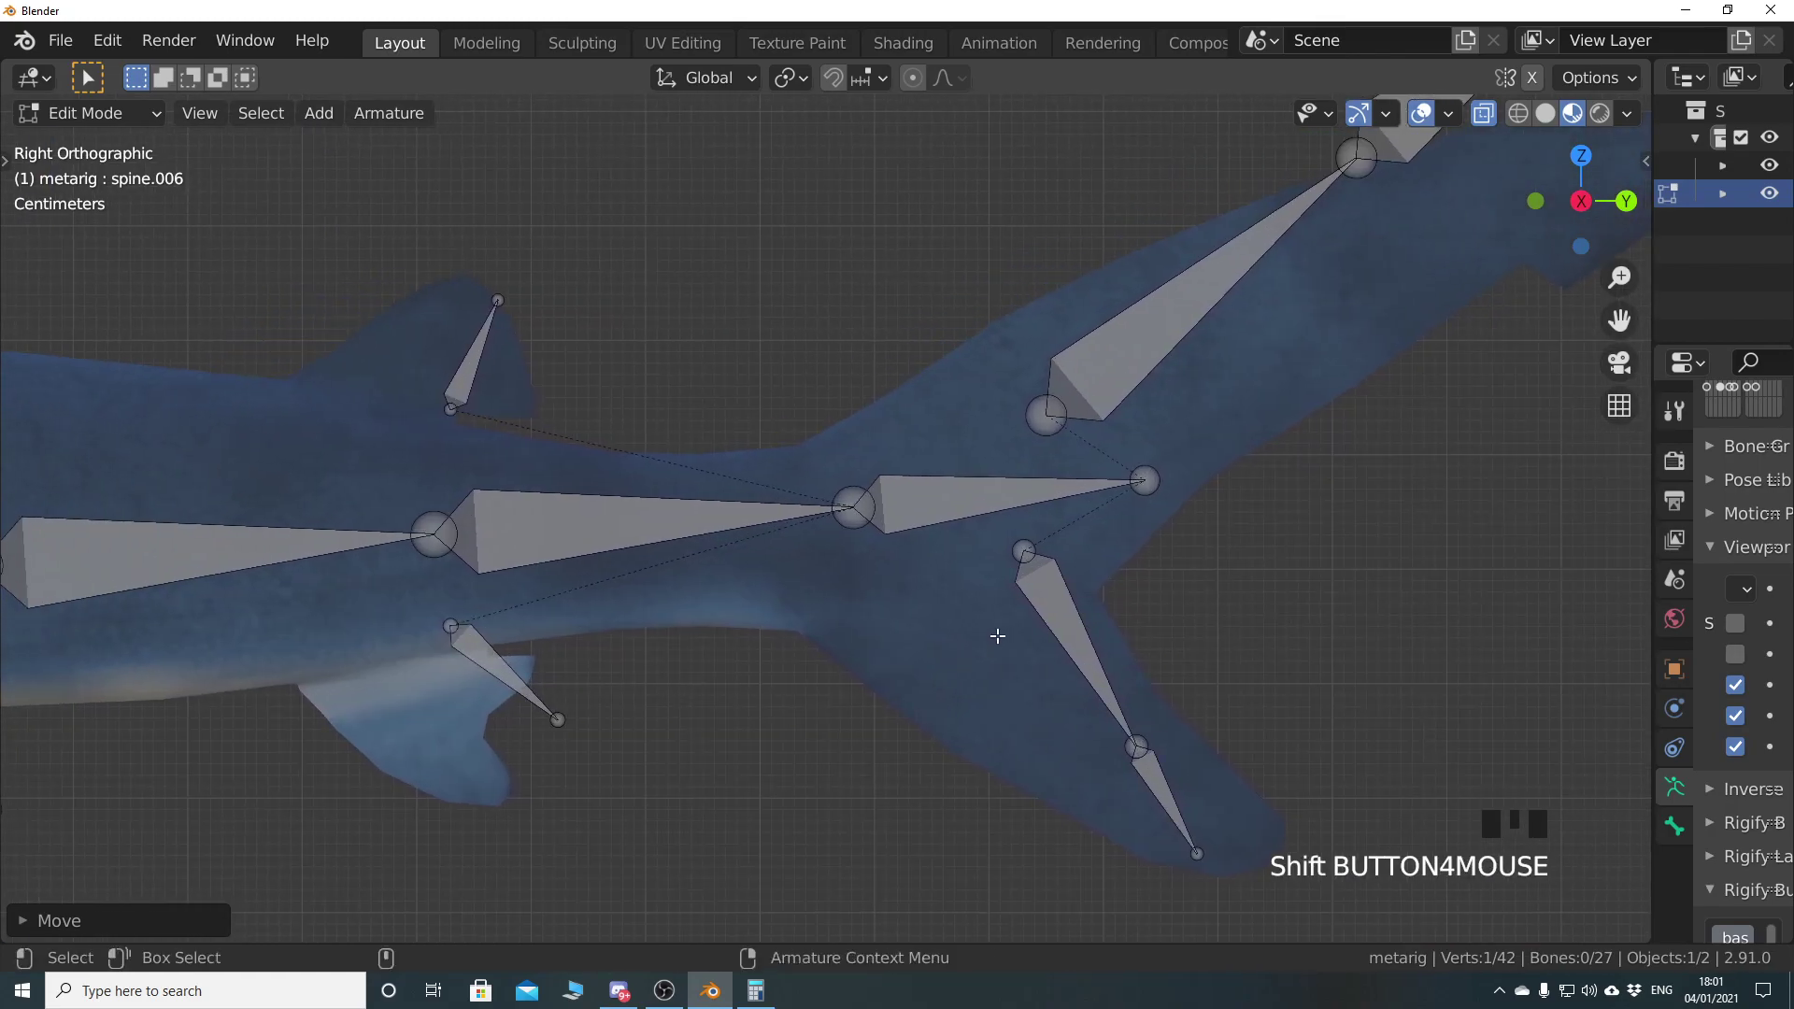
left_click(1145, 484)
key("g")
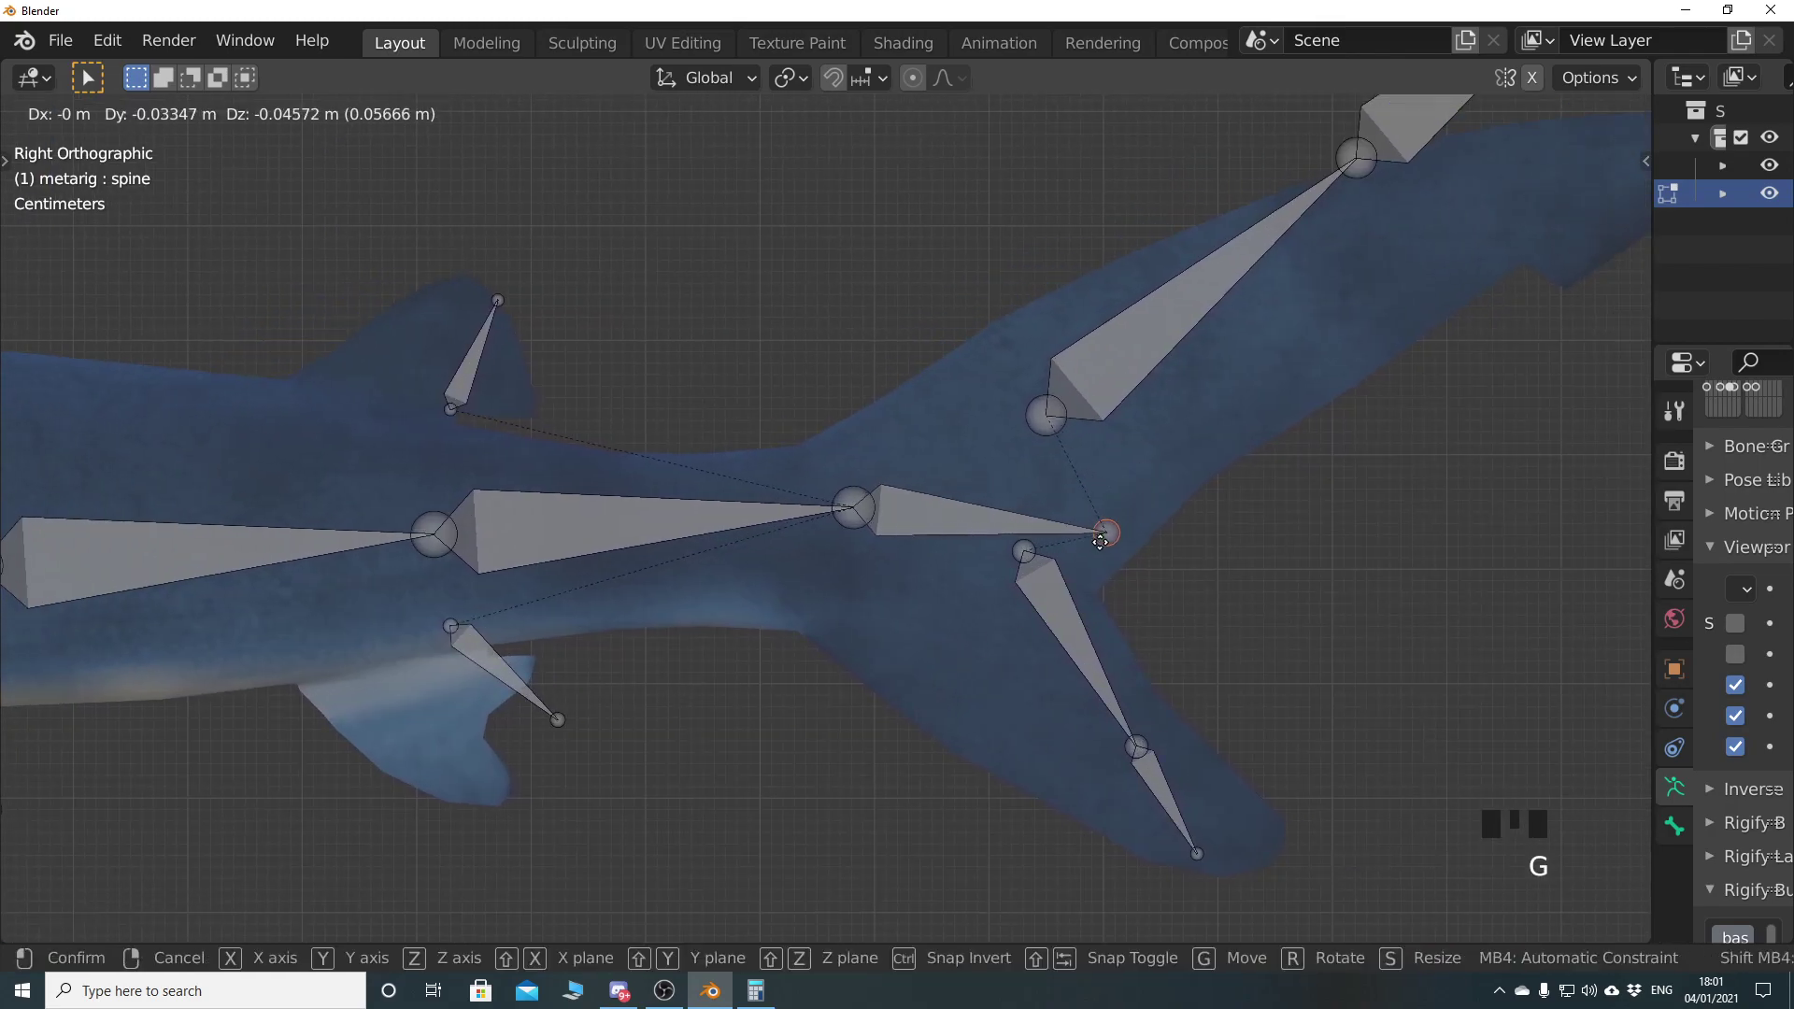
left_click(1052, 520)
left_click(853, 508)
key("g")
left_click(781, 561)
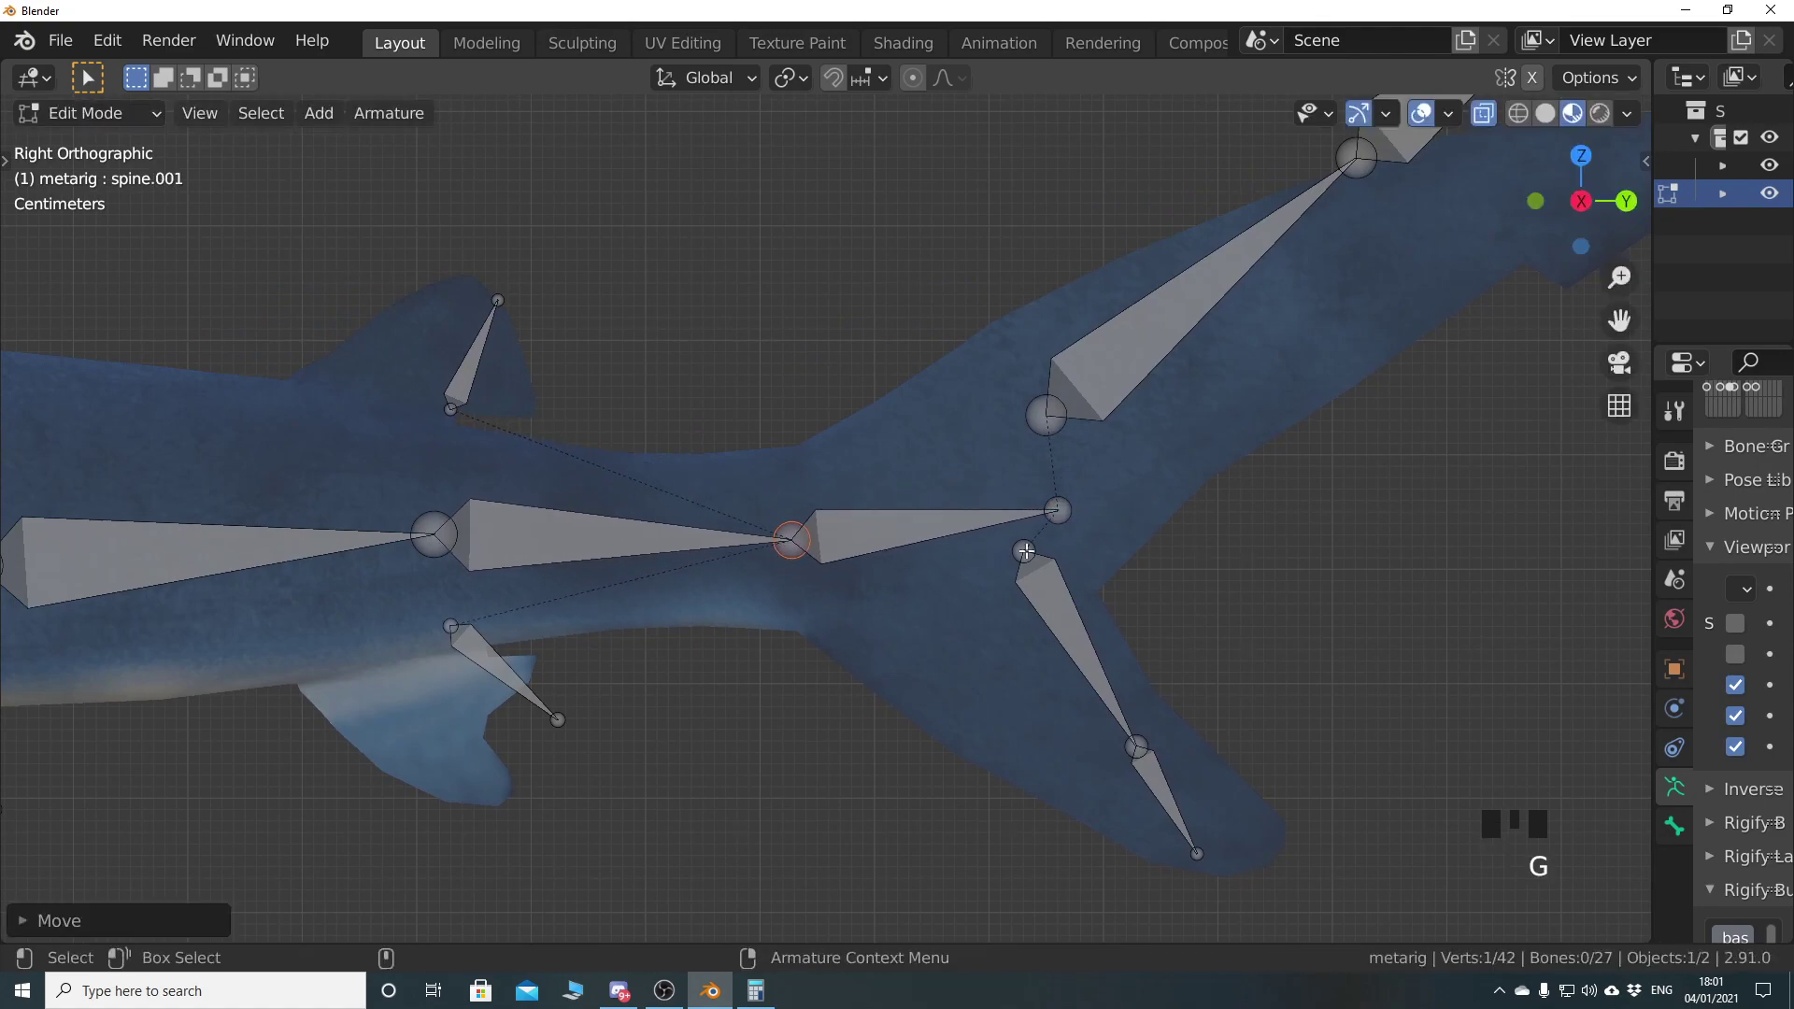
Fit the lower tail fin bones by moving their base joint and end tip along the middle of the lower lobe
left_click(1033, 561)
key("g")
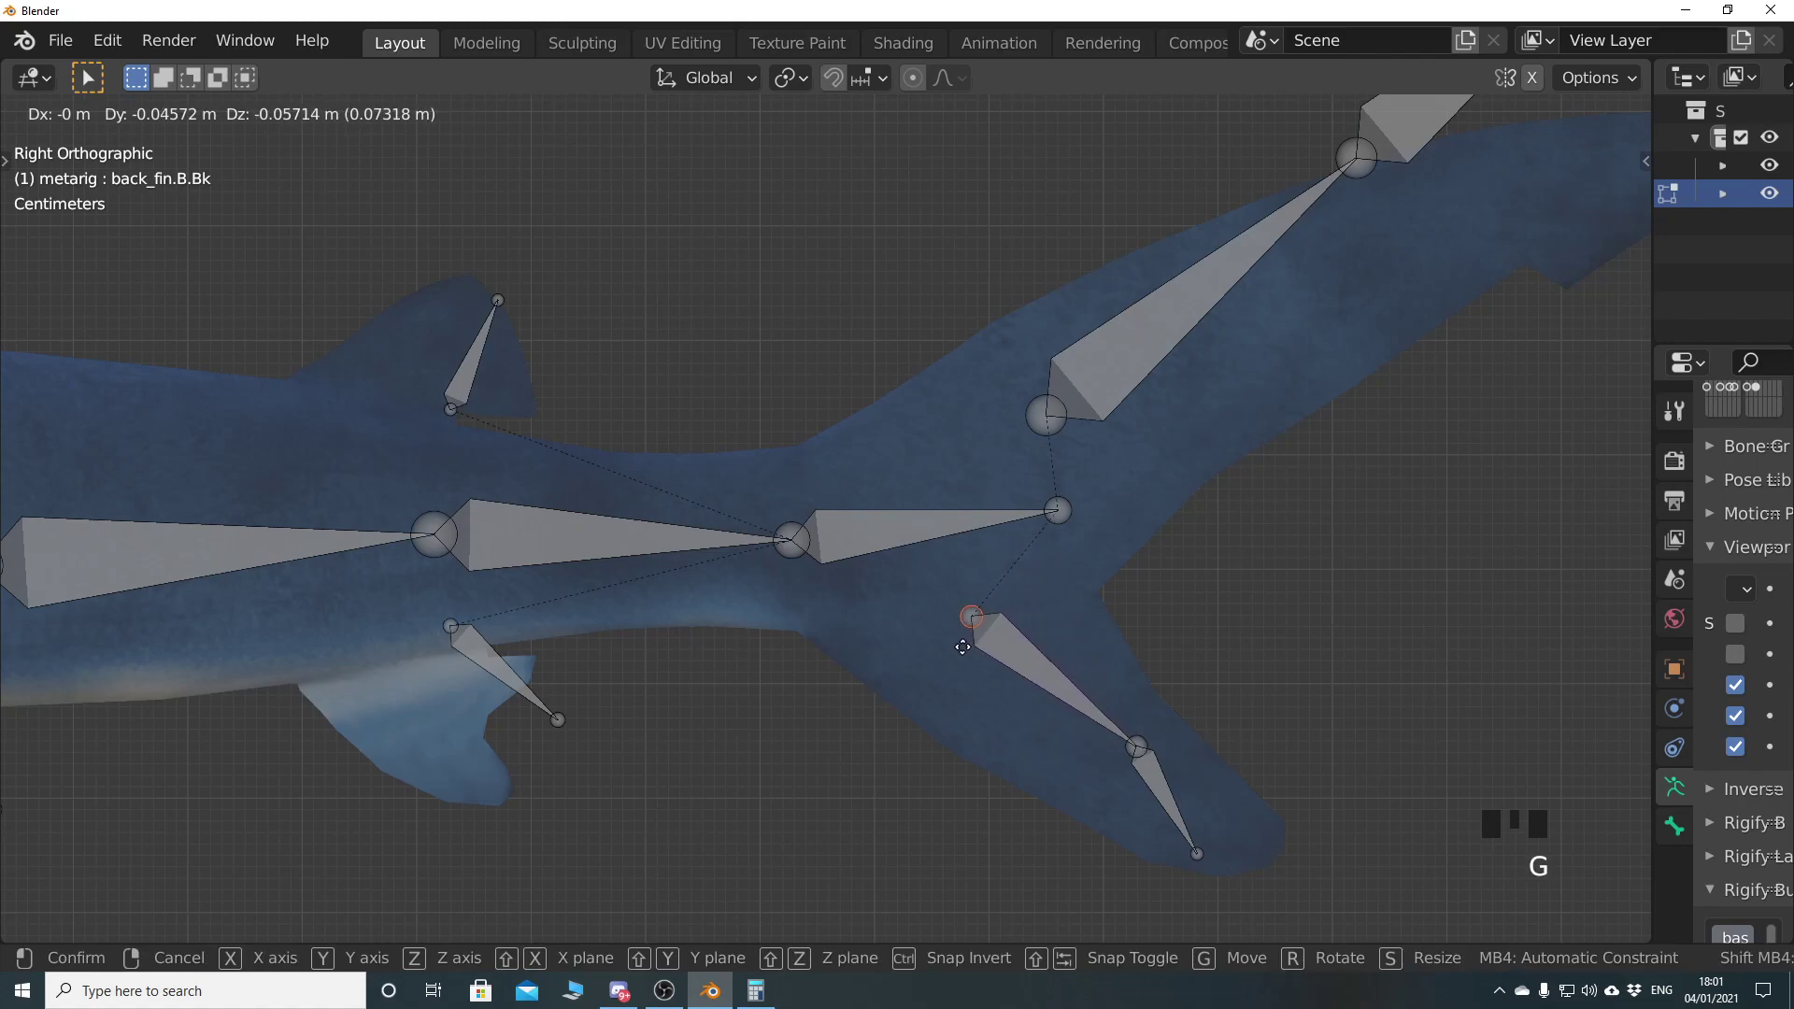
left_click(981, 626)
left_click(1199, 855)
key("g")
left_click(1255, 855)
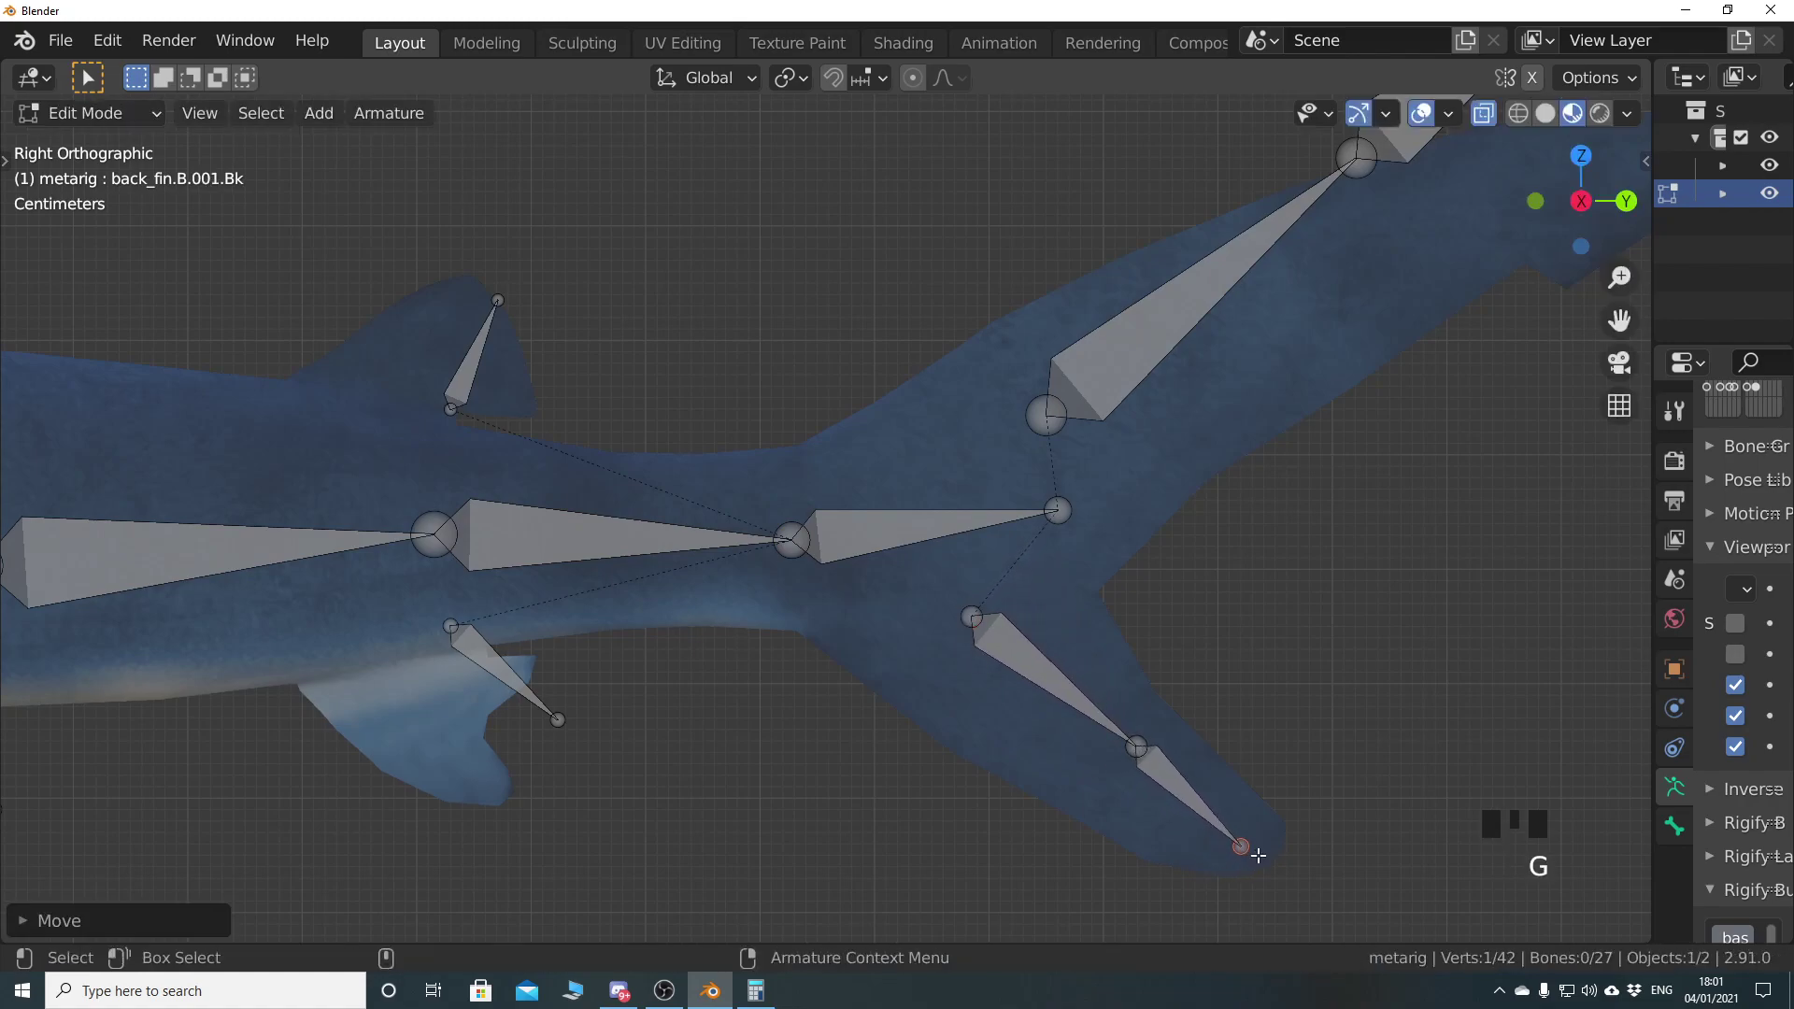
left_click(976, 620)
key("g")
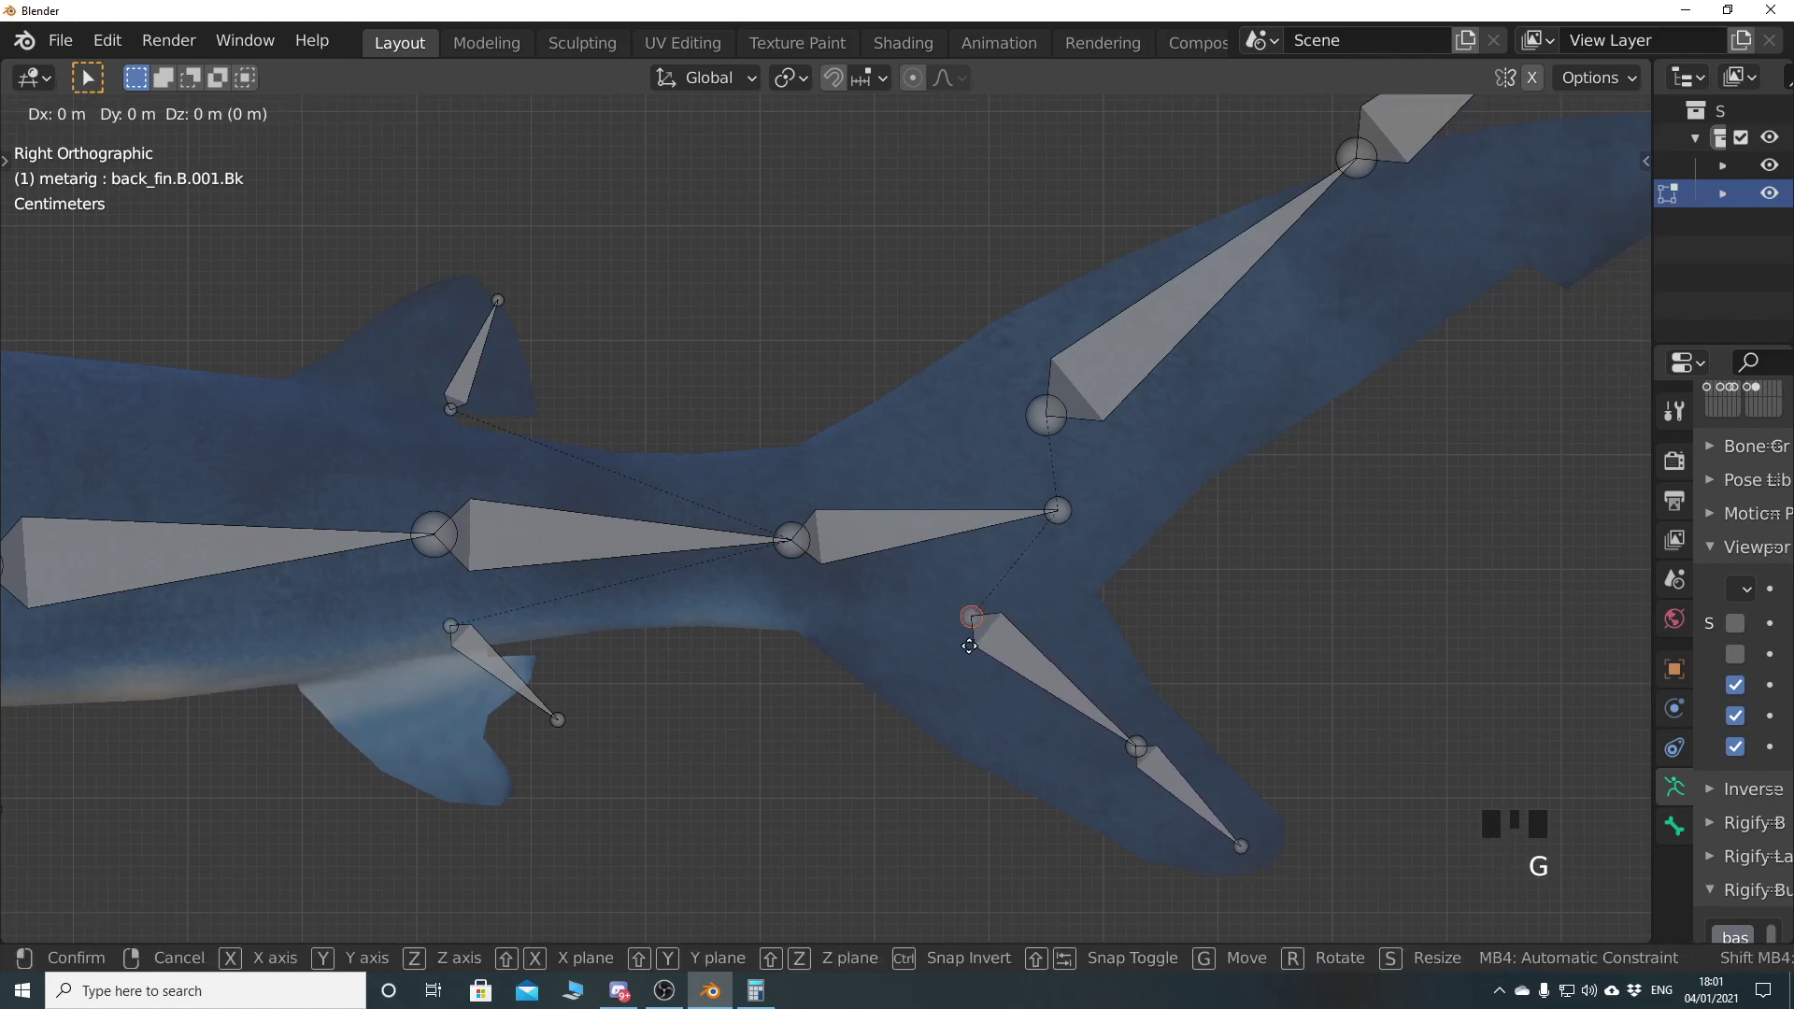
left_click(979, 637)
Move the upper tail fin's base joint near the fork and its second joint to the middle of the upper lobe
middle_click_drag(1084, 551, 849, 641, "shift")
left_click(789, 557)
key("g")
left_click(801, 583)
left_click(1104, 290)
key("g")
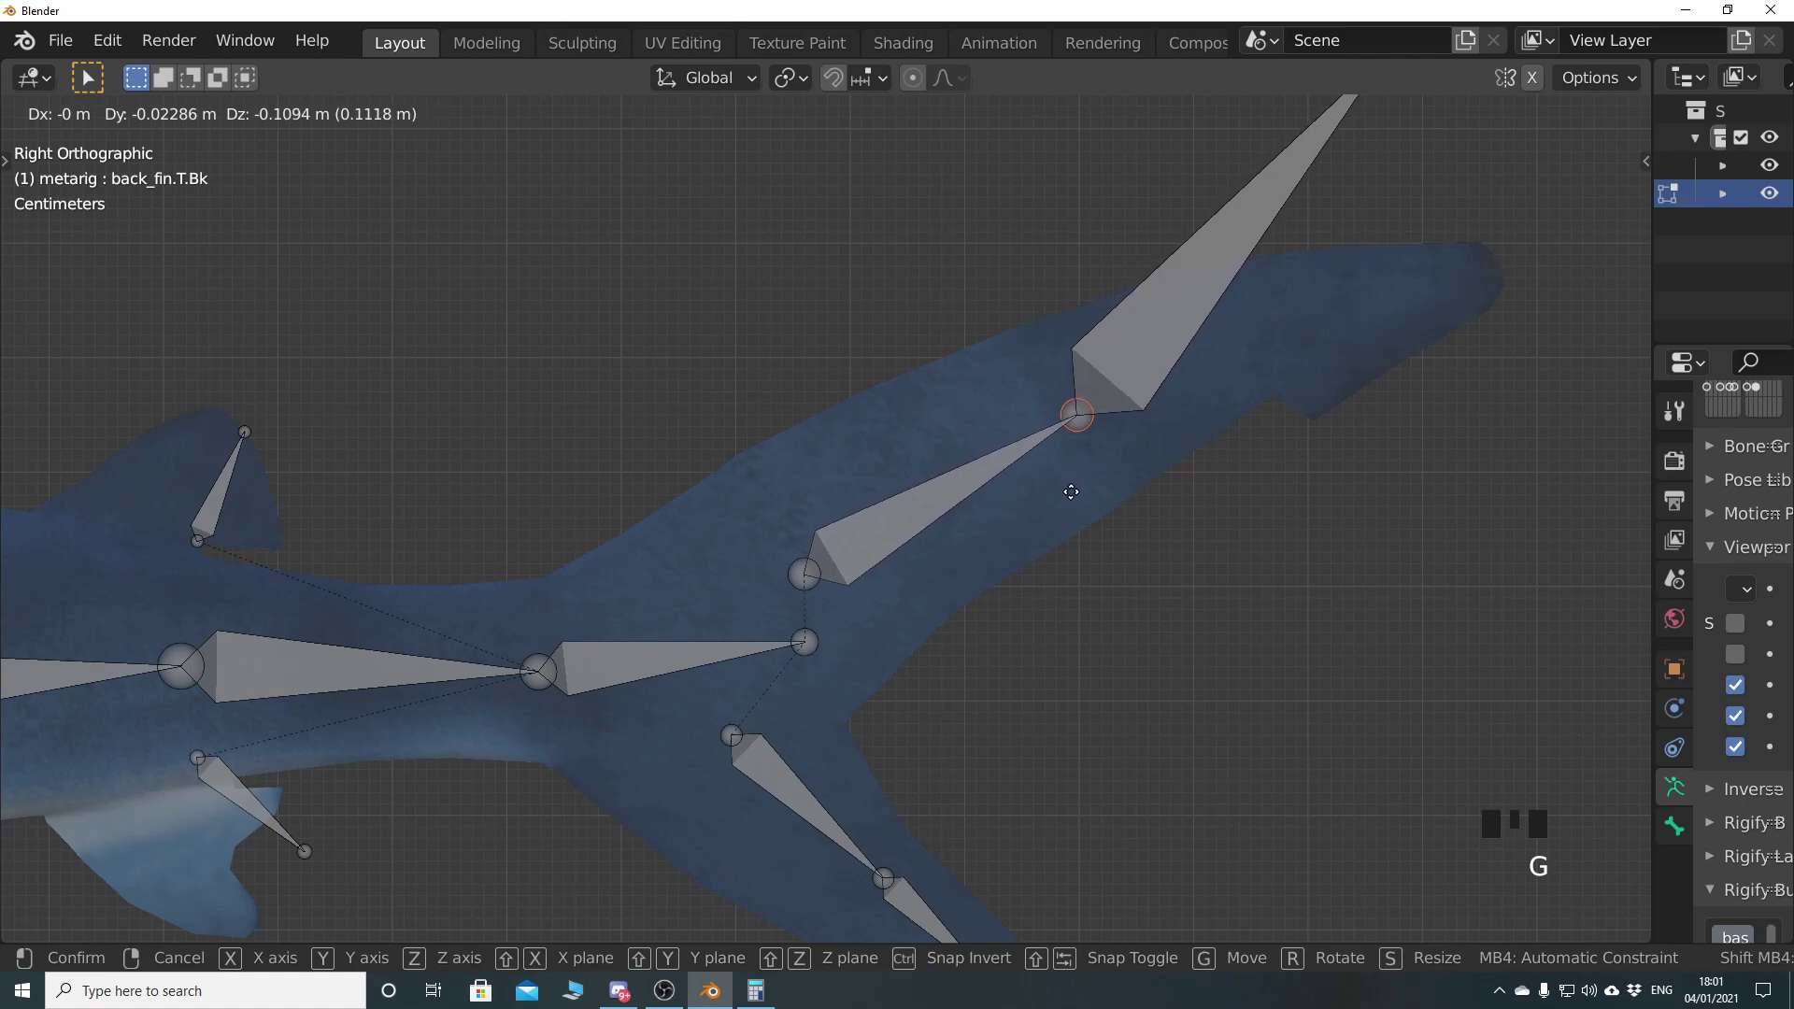
left_click(1067, 504)
Move the upper tail fin's third joint inside the outer part of the lobe and its end bone's tip onto the lobe's tip
middle_click_drag(1250, 388, 1134, 308, "shift")
left_click(1147, 245)
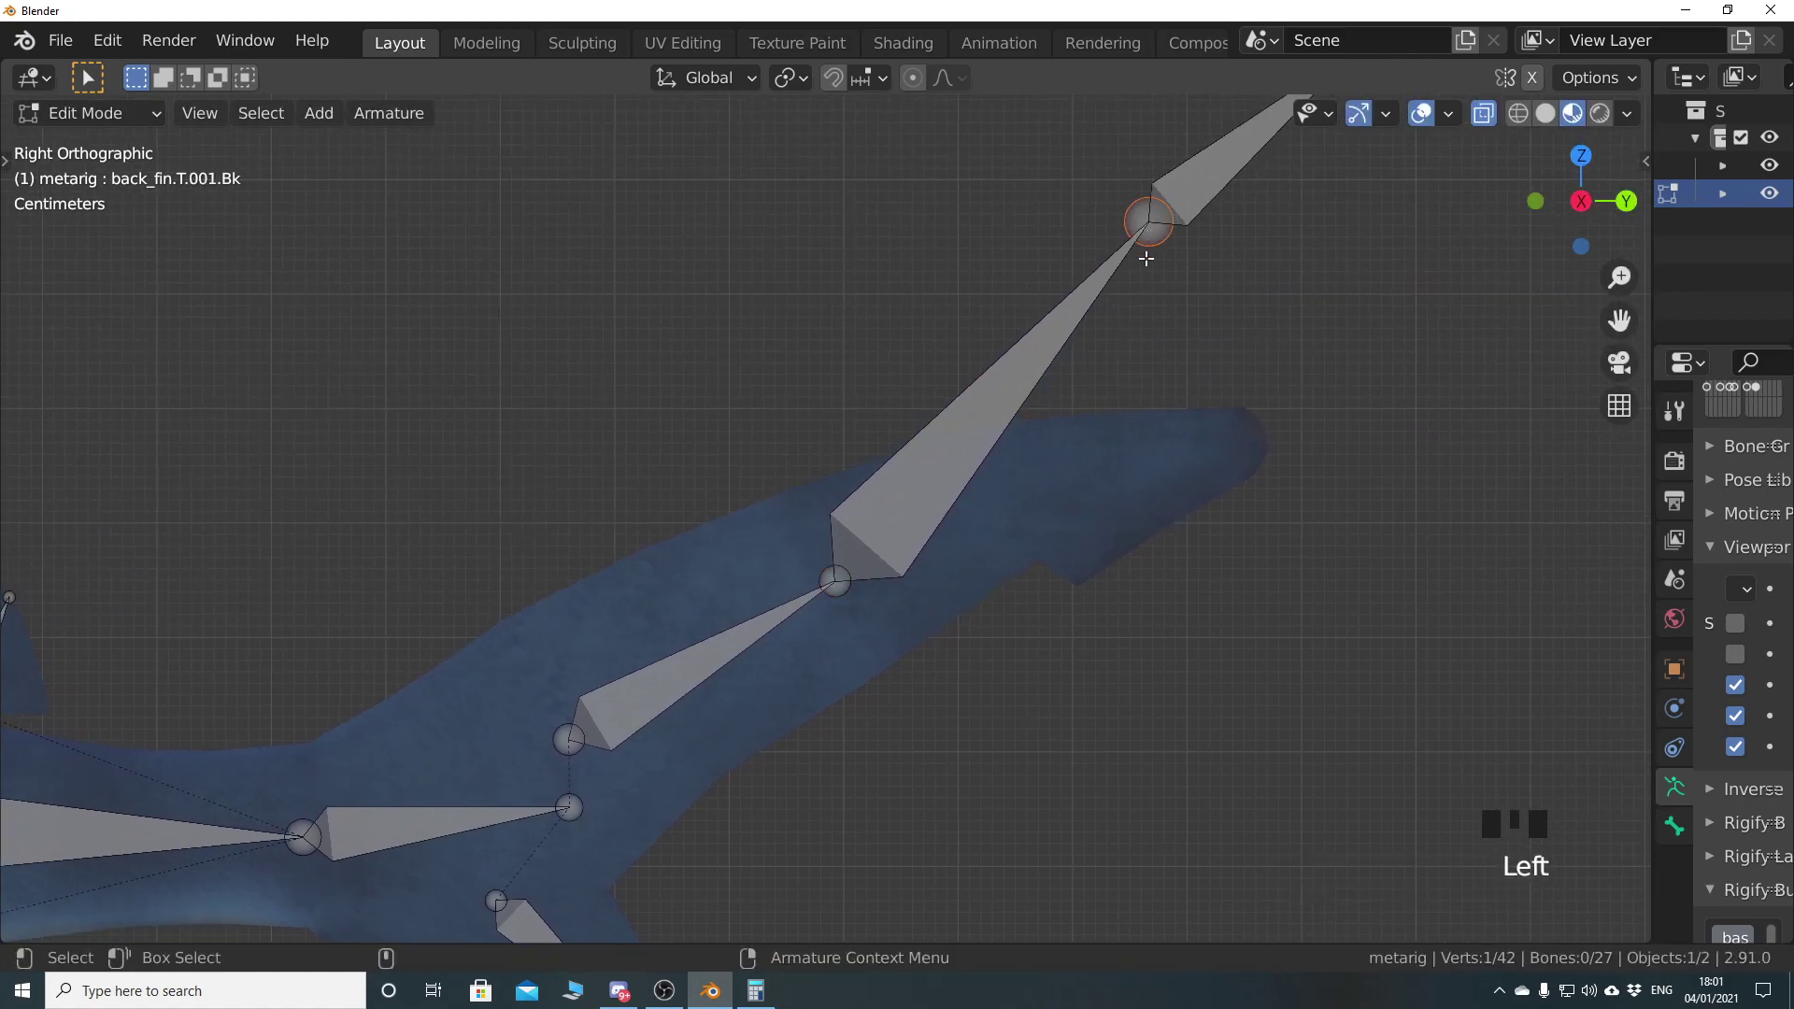
key("g")
left_click(1053, 620)
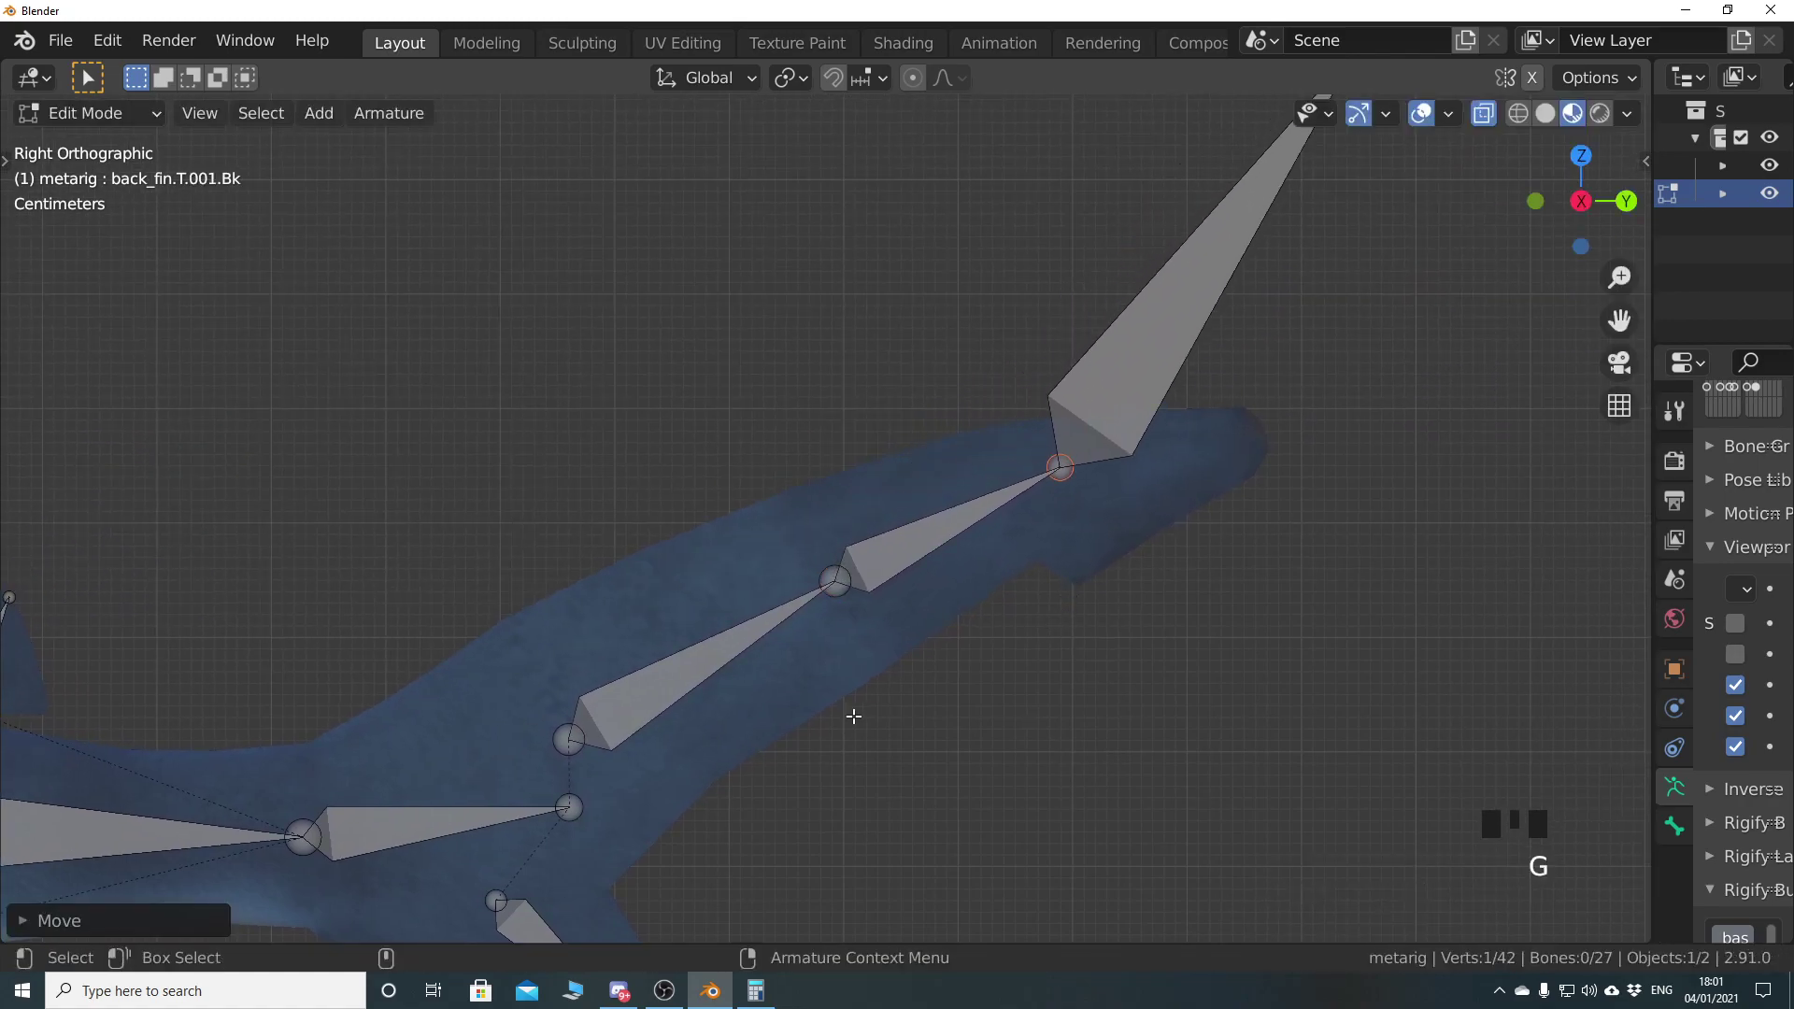
middle_click_drag(1181, 501, 965, 468, "shift")
left_click(992, 333)
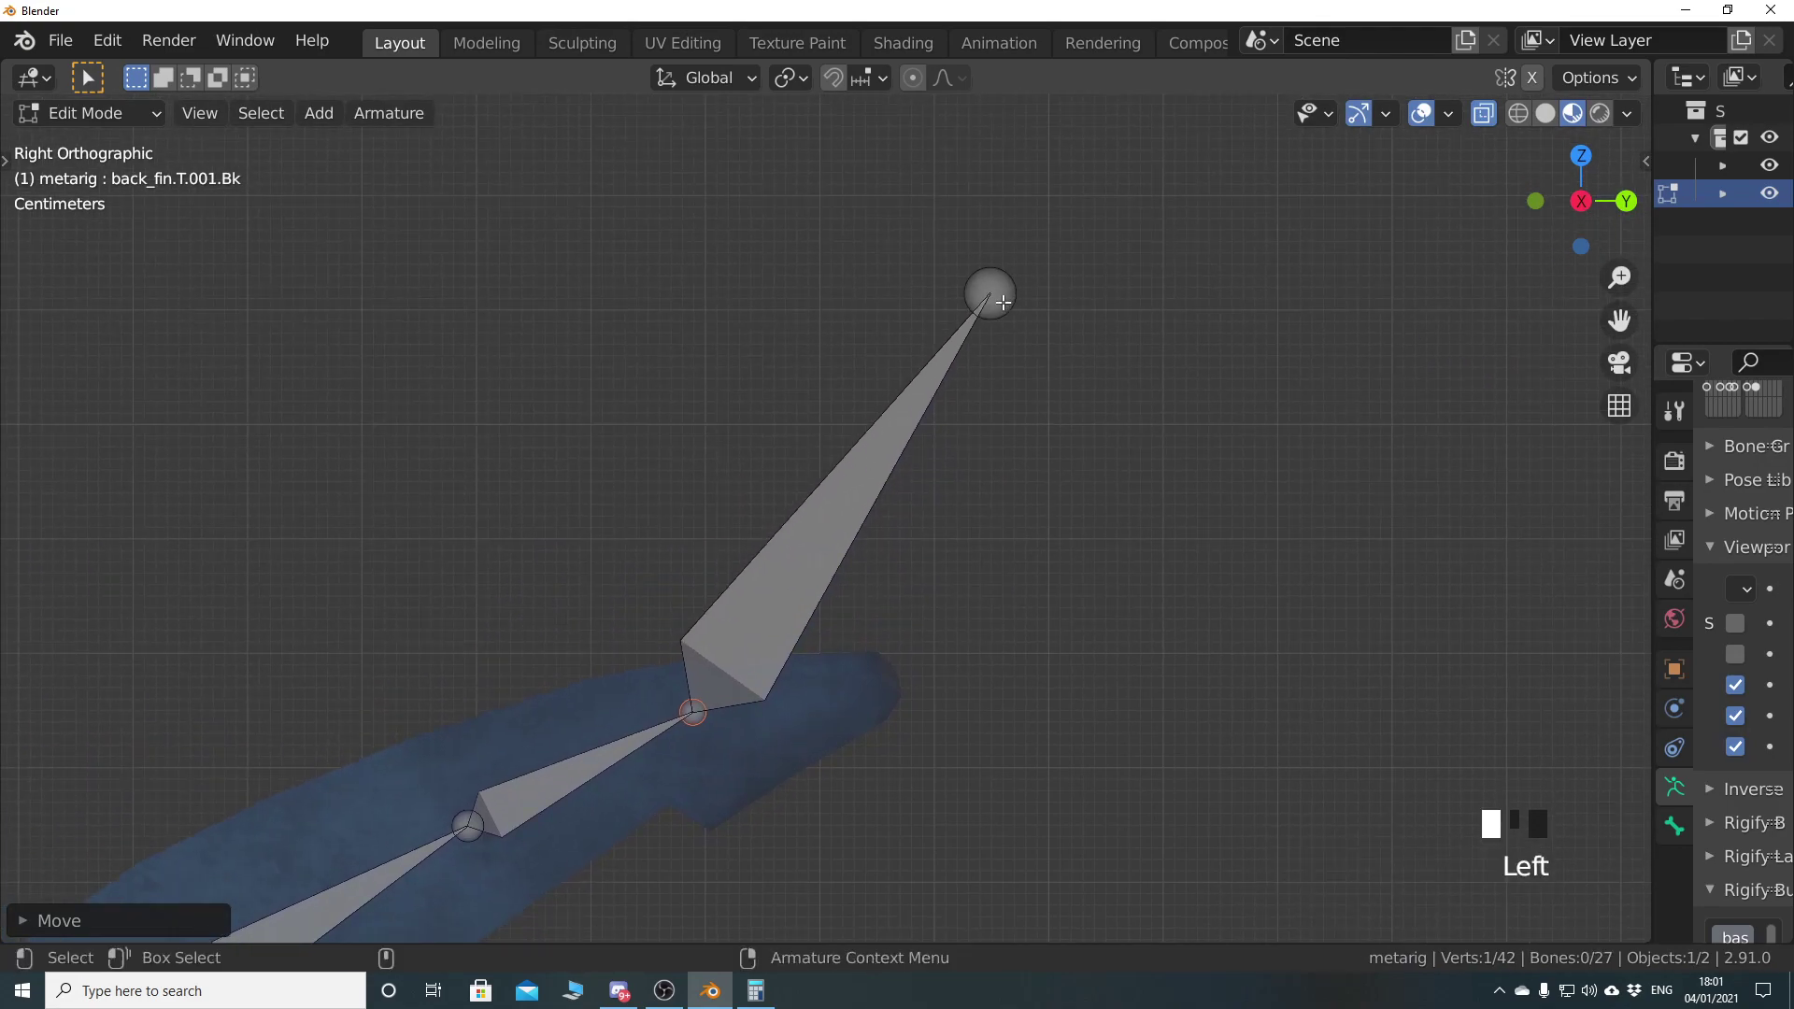
key("g")
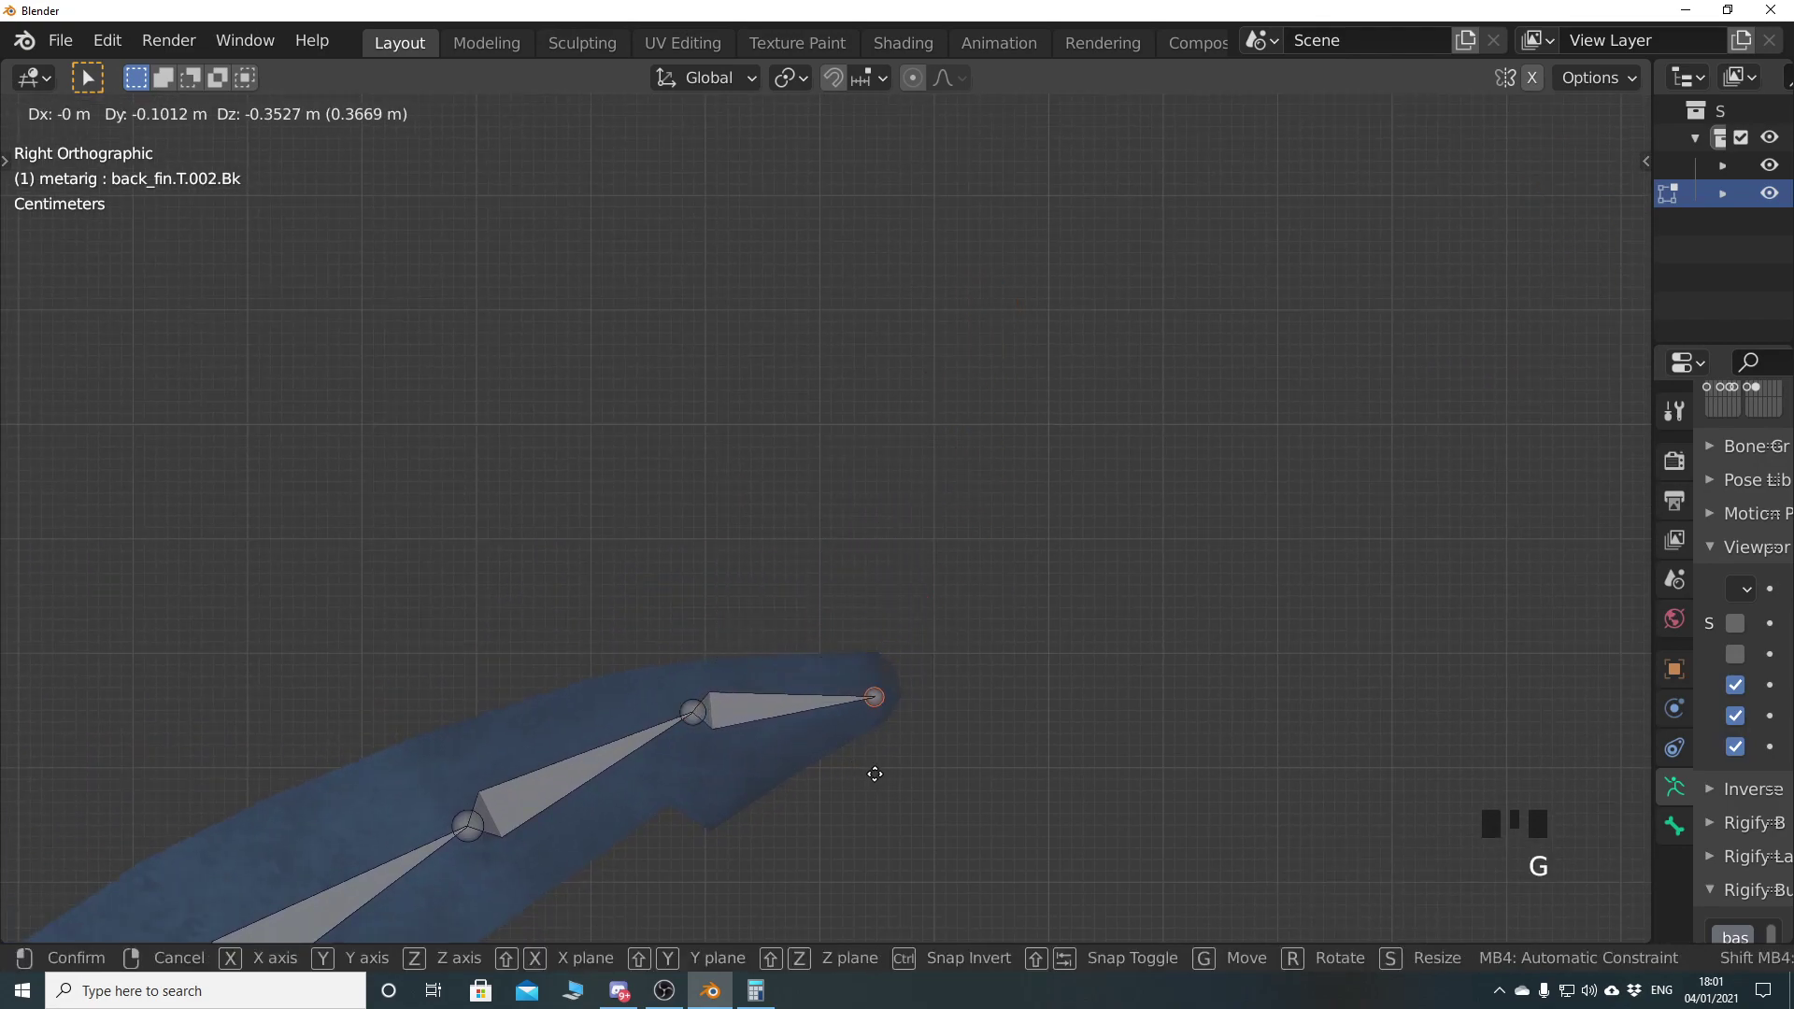
left_click(873, 770)
Shift the joint before the upper tail fin's tip slightly to center it within the lobe
middle_click_drag(701, 778, 974, 397, "shift")
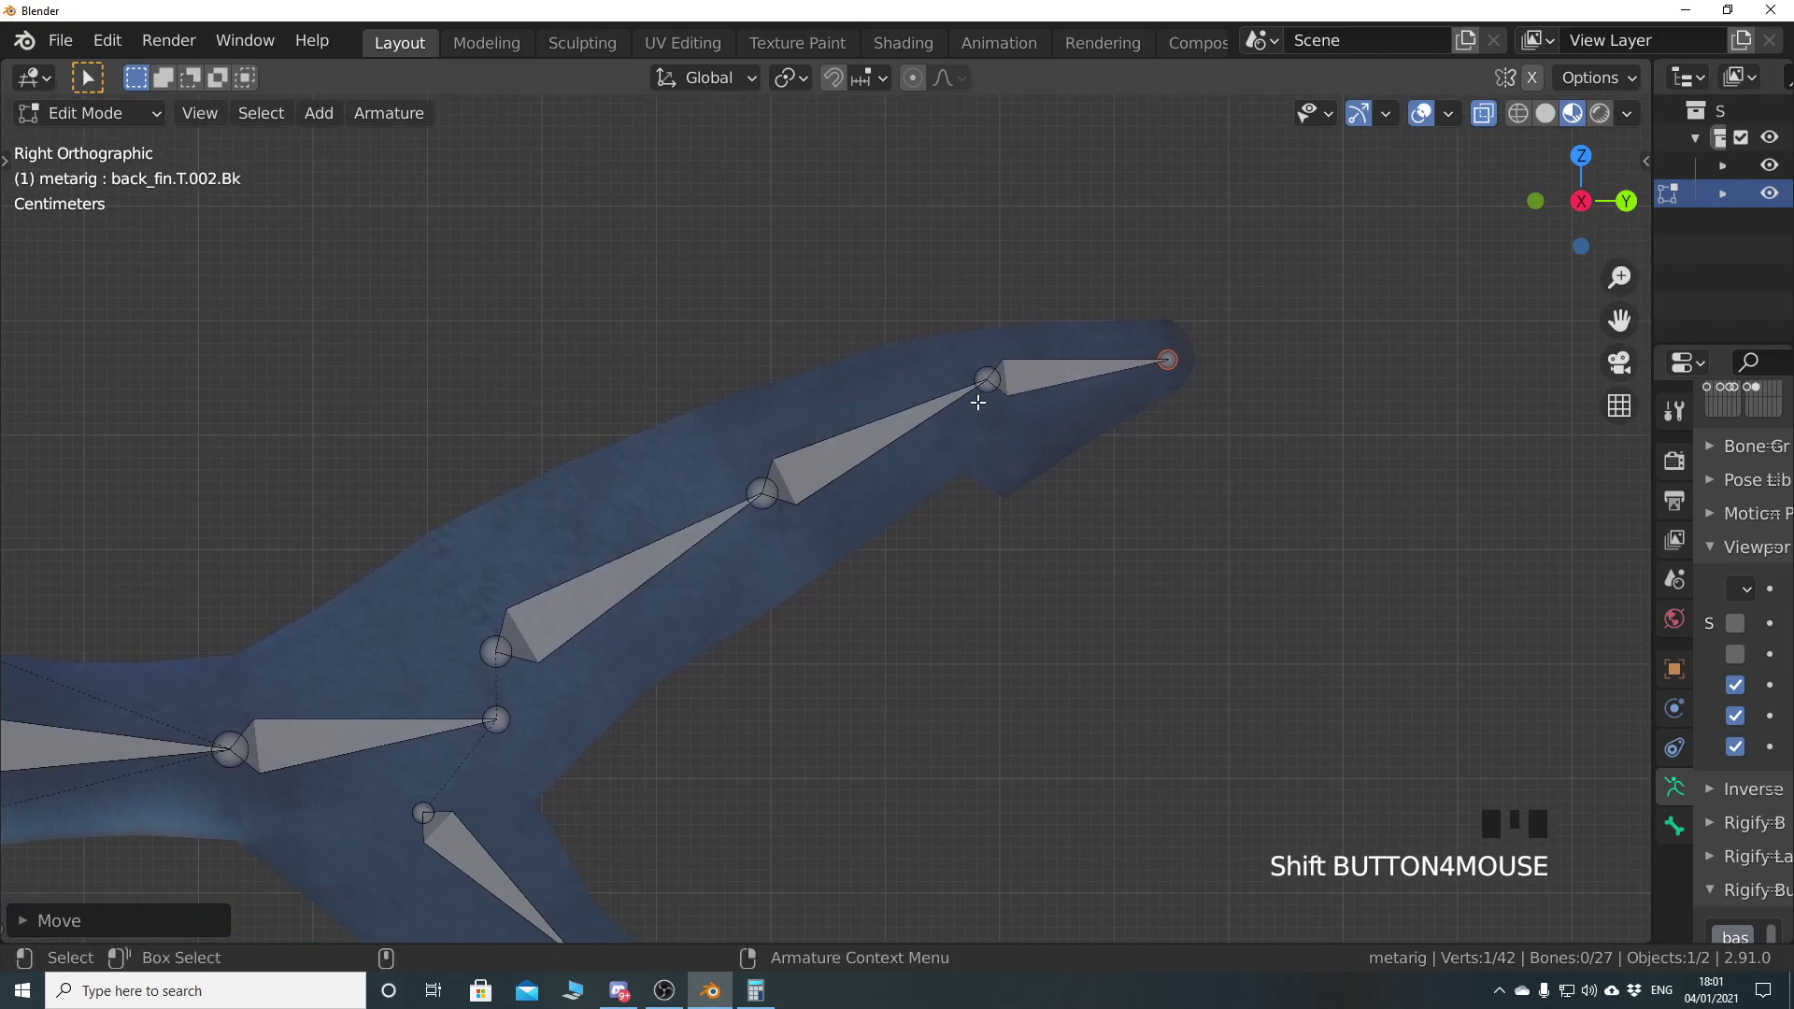
left_click(981, 386)
key("g")
left_click(968, 411)
Shift the spine joint at the narrow tail base and the joint ahead of it slightly toward the head, along the body's midline
middle_click_drag(808, 629, 1056, 497, "shift")
middle_click_drag(546, 627, 989, 616, "shift")
left_click(1097, 578)
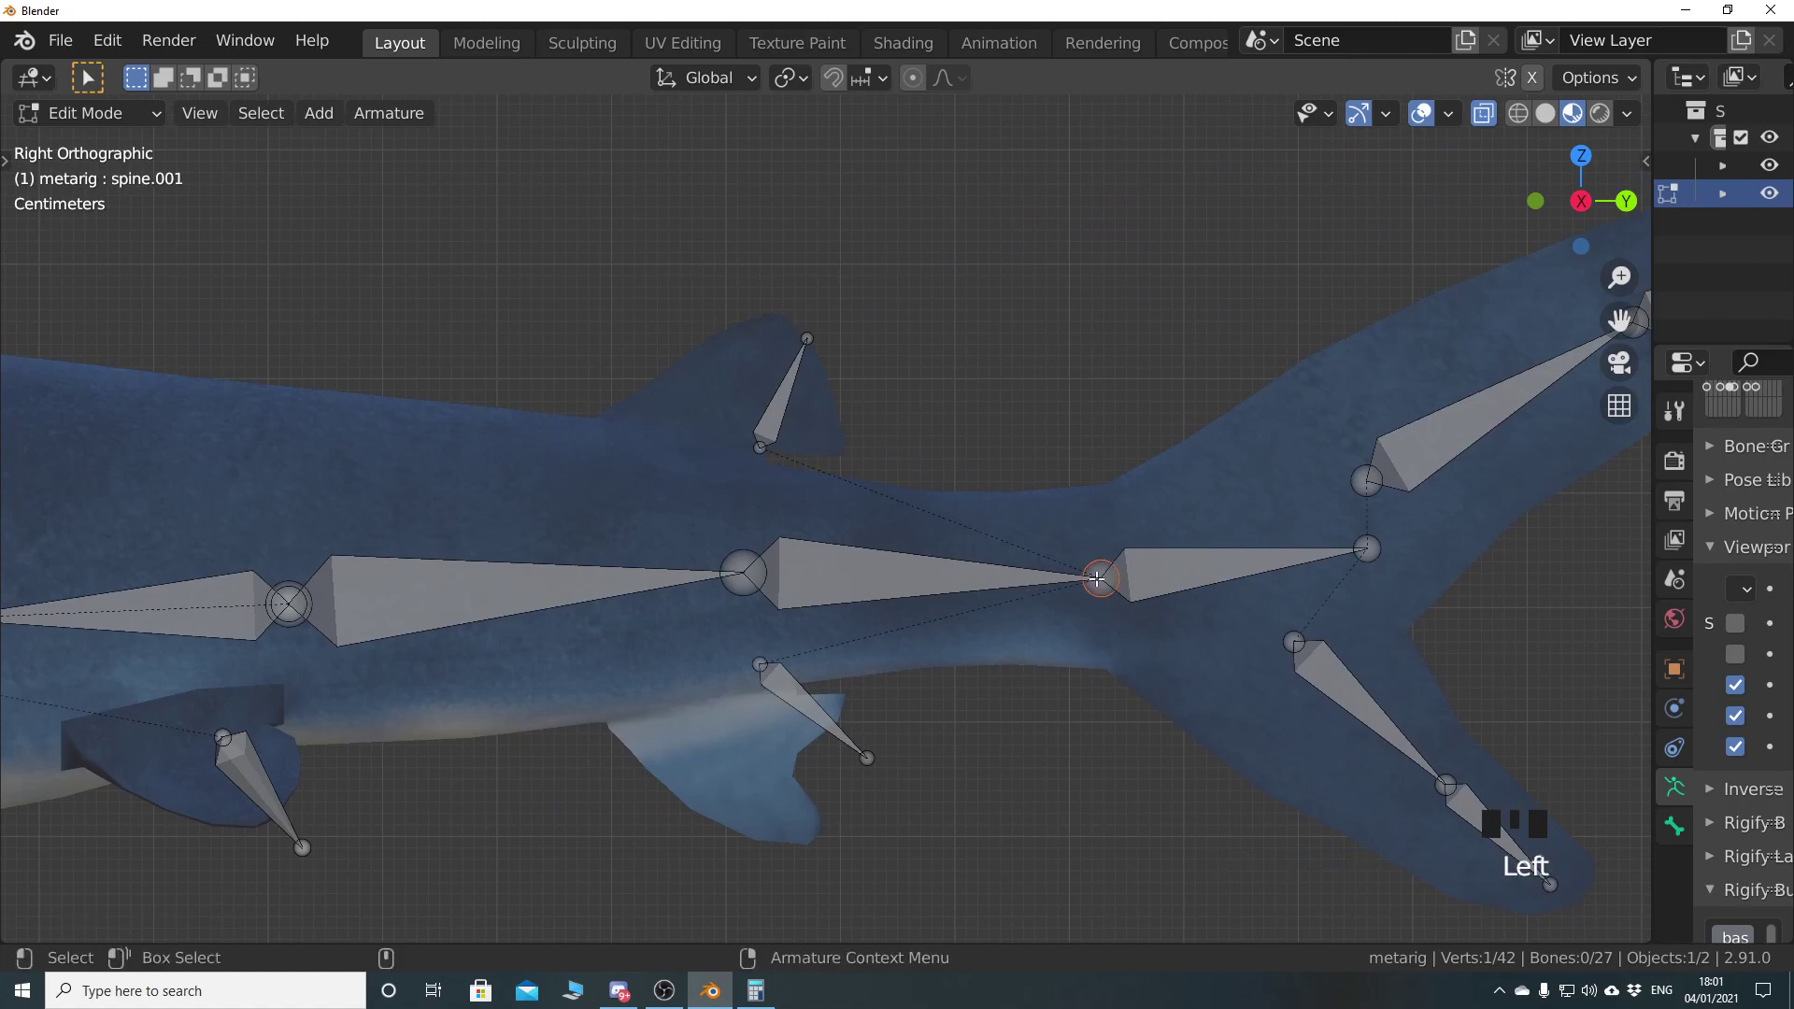
key("g")
left_click(1067, 580)
left_click(737, 577)
key("g")
left_click(690, 569)
Try to move the spine joint above the pelvic fins up to the body's midline, and undo the move
middle_click_drag(513, 659, 953, 604, "shift")
left_click(853, 547)
key("g")
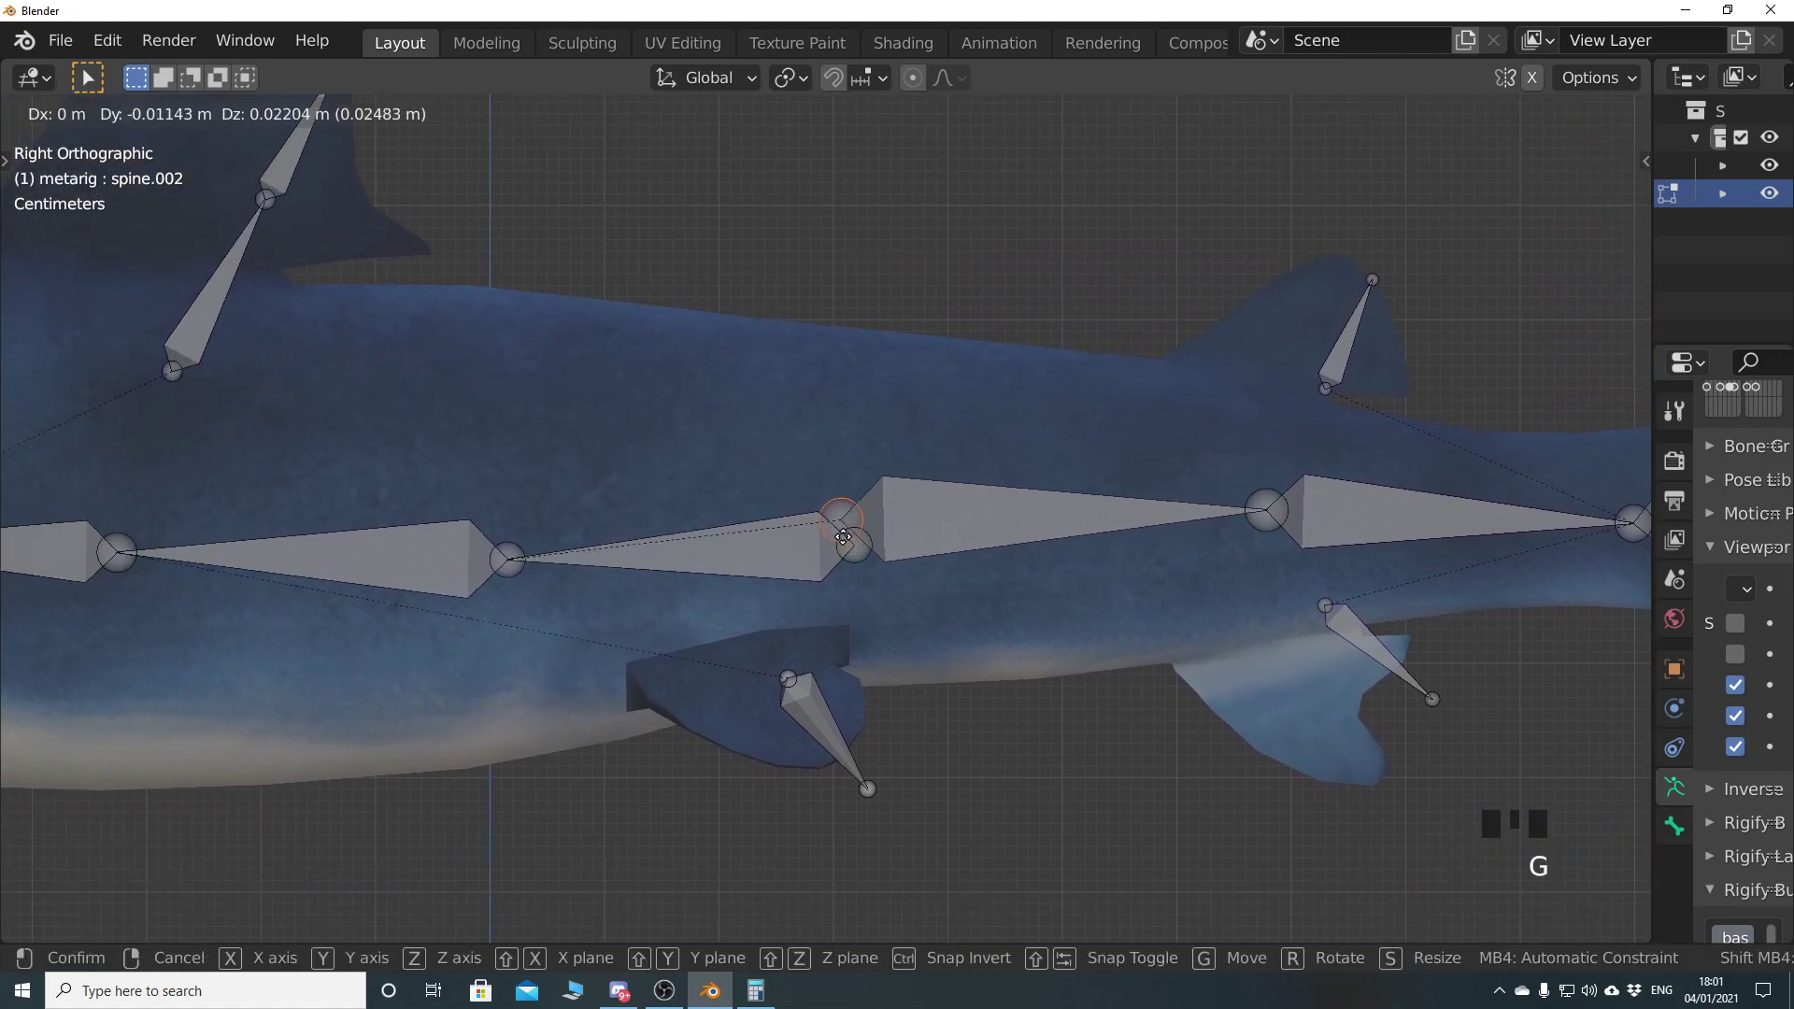
left_click(846, 531)
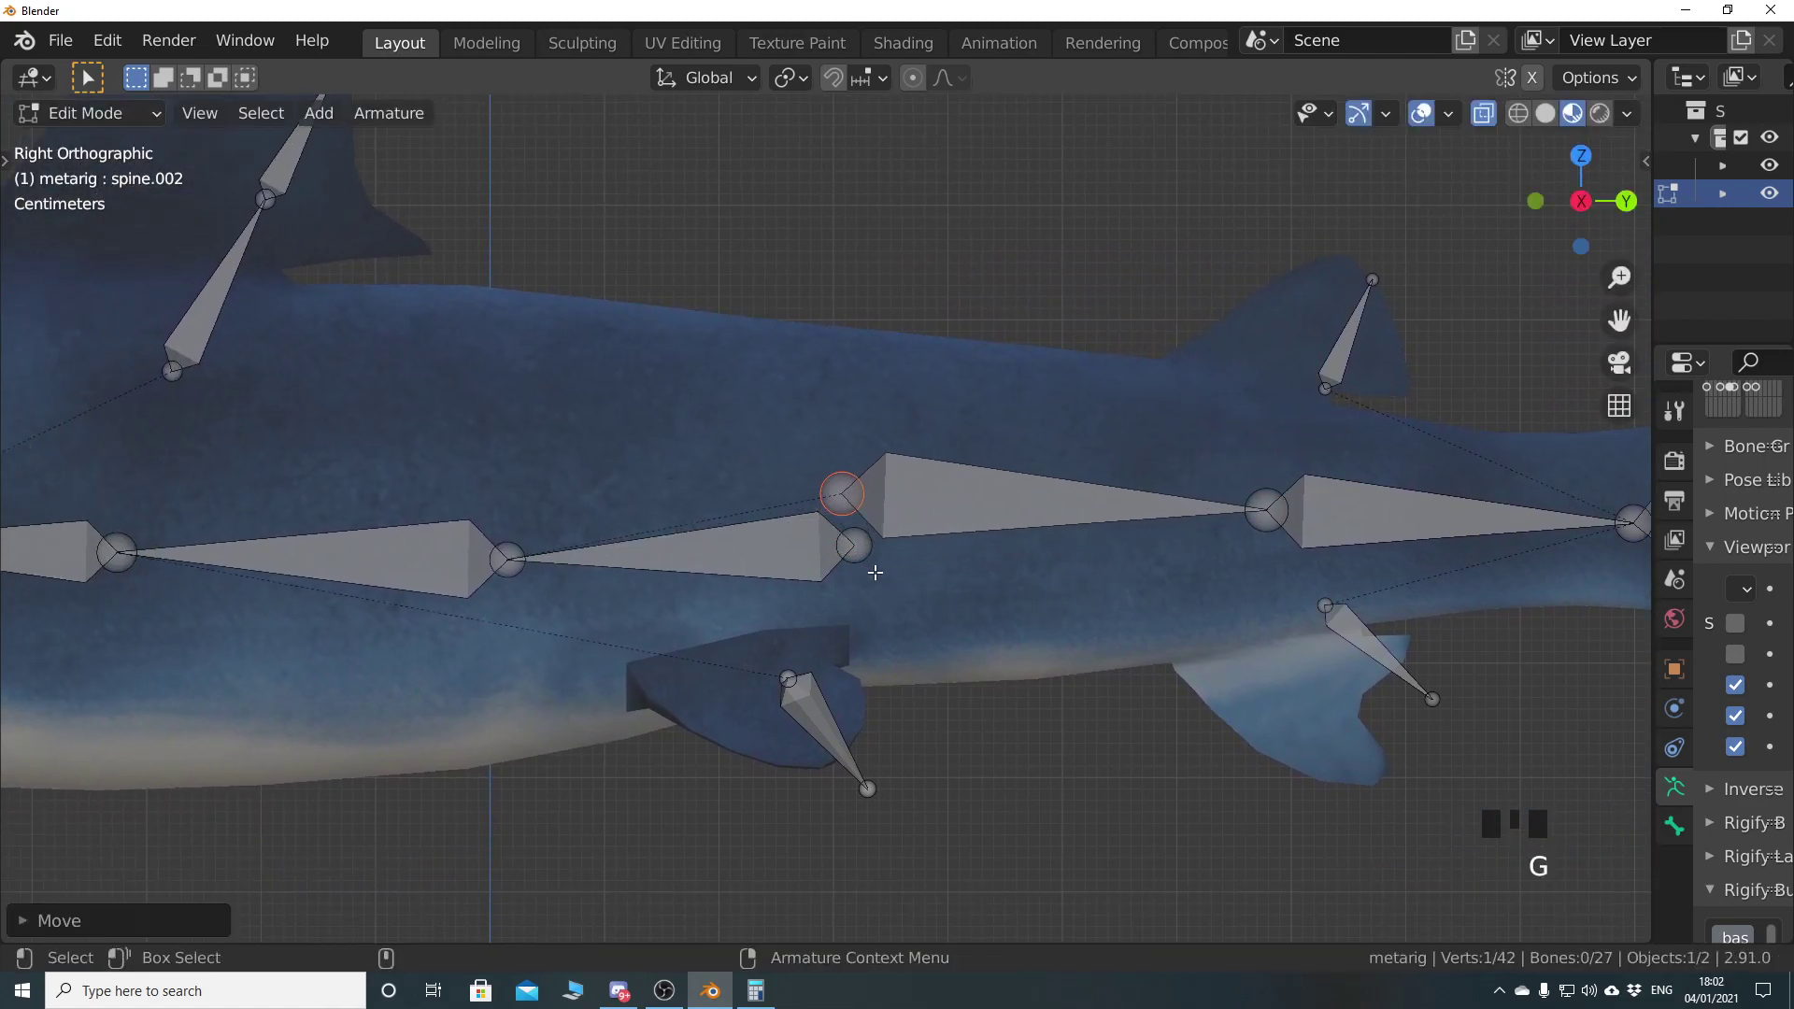
key("ctrl+z")
Raise the overlapping spine joints above the pelvic fins together, and the joint ahead of them, to level the spine along the midline
left_click(869, 572)
key("g")
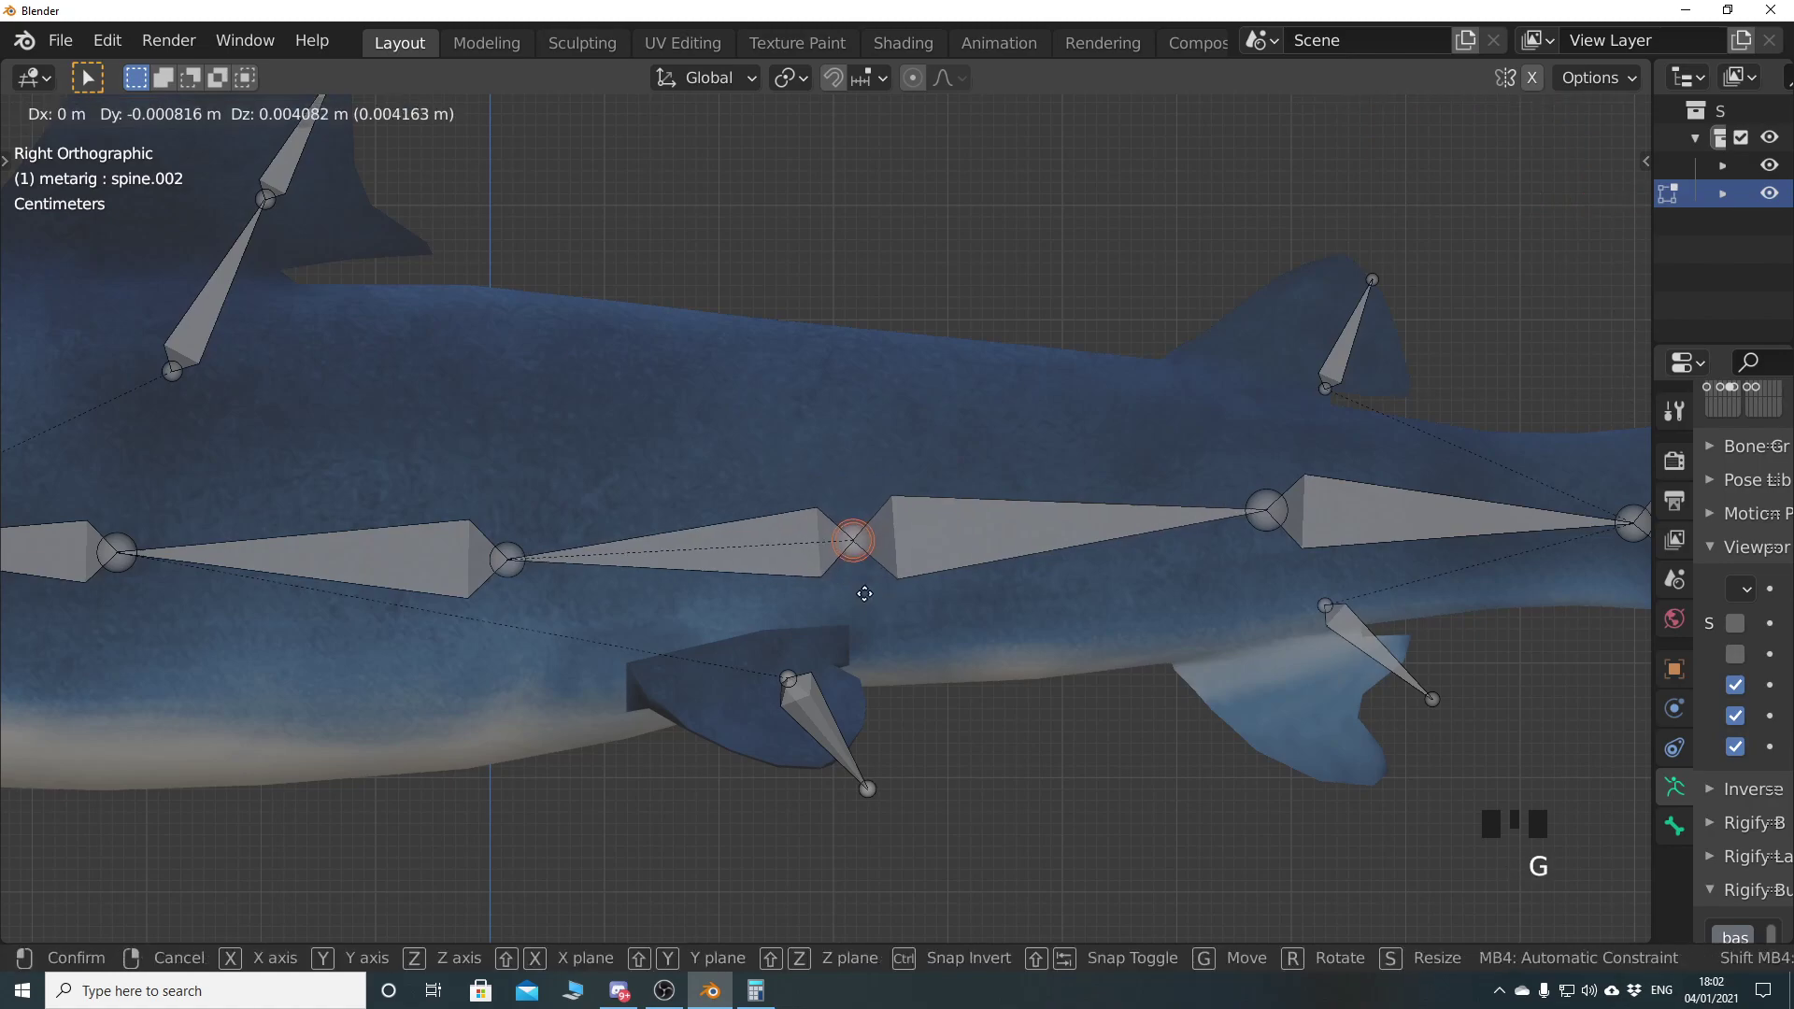
left_click(853, 565)
left_click_drag(439, 462, 580, 623)
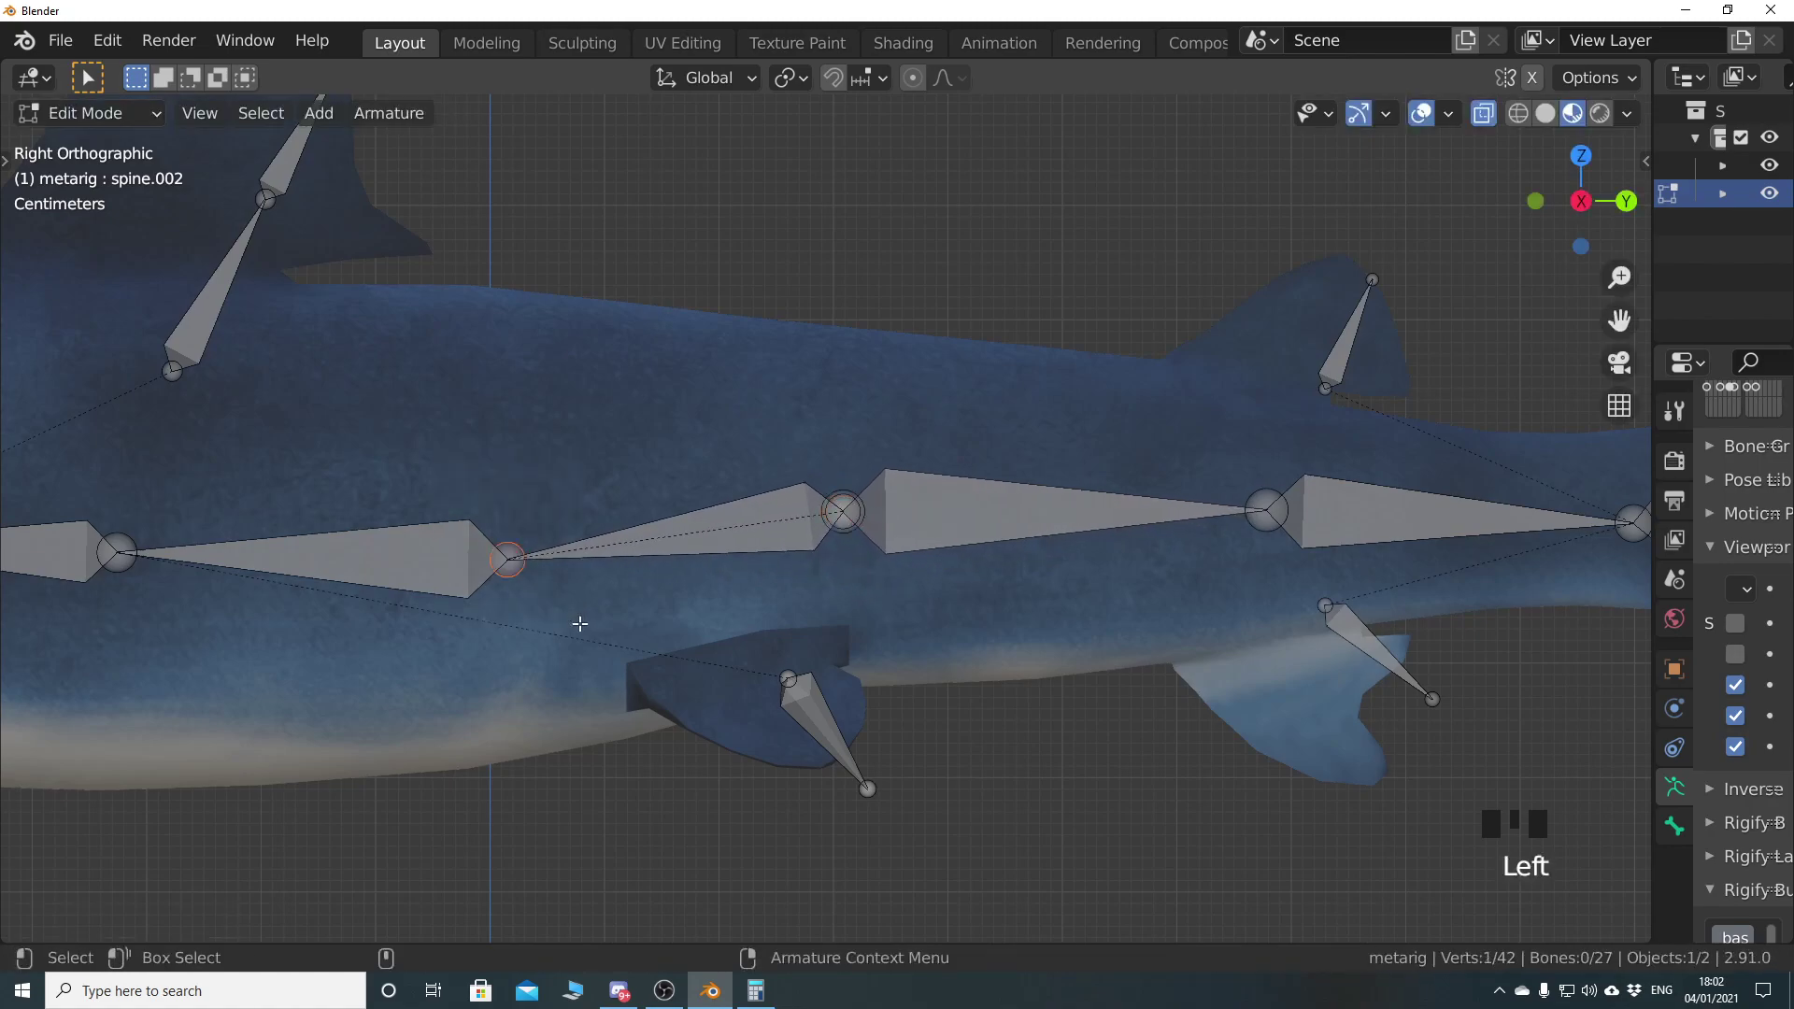
key("g")
left_click(573, 572)
Raise the two spine joints below and in front of the large dorsal fin to line up with the rest of the spine
scroll(445, 589, "down", 4)
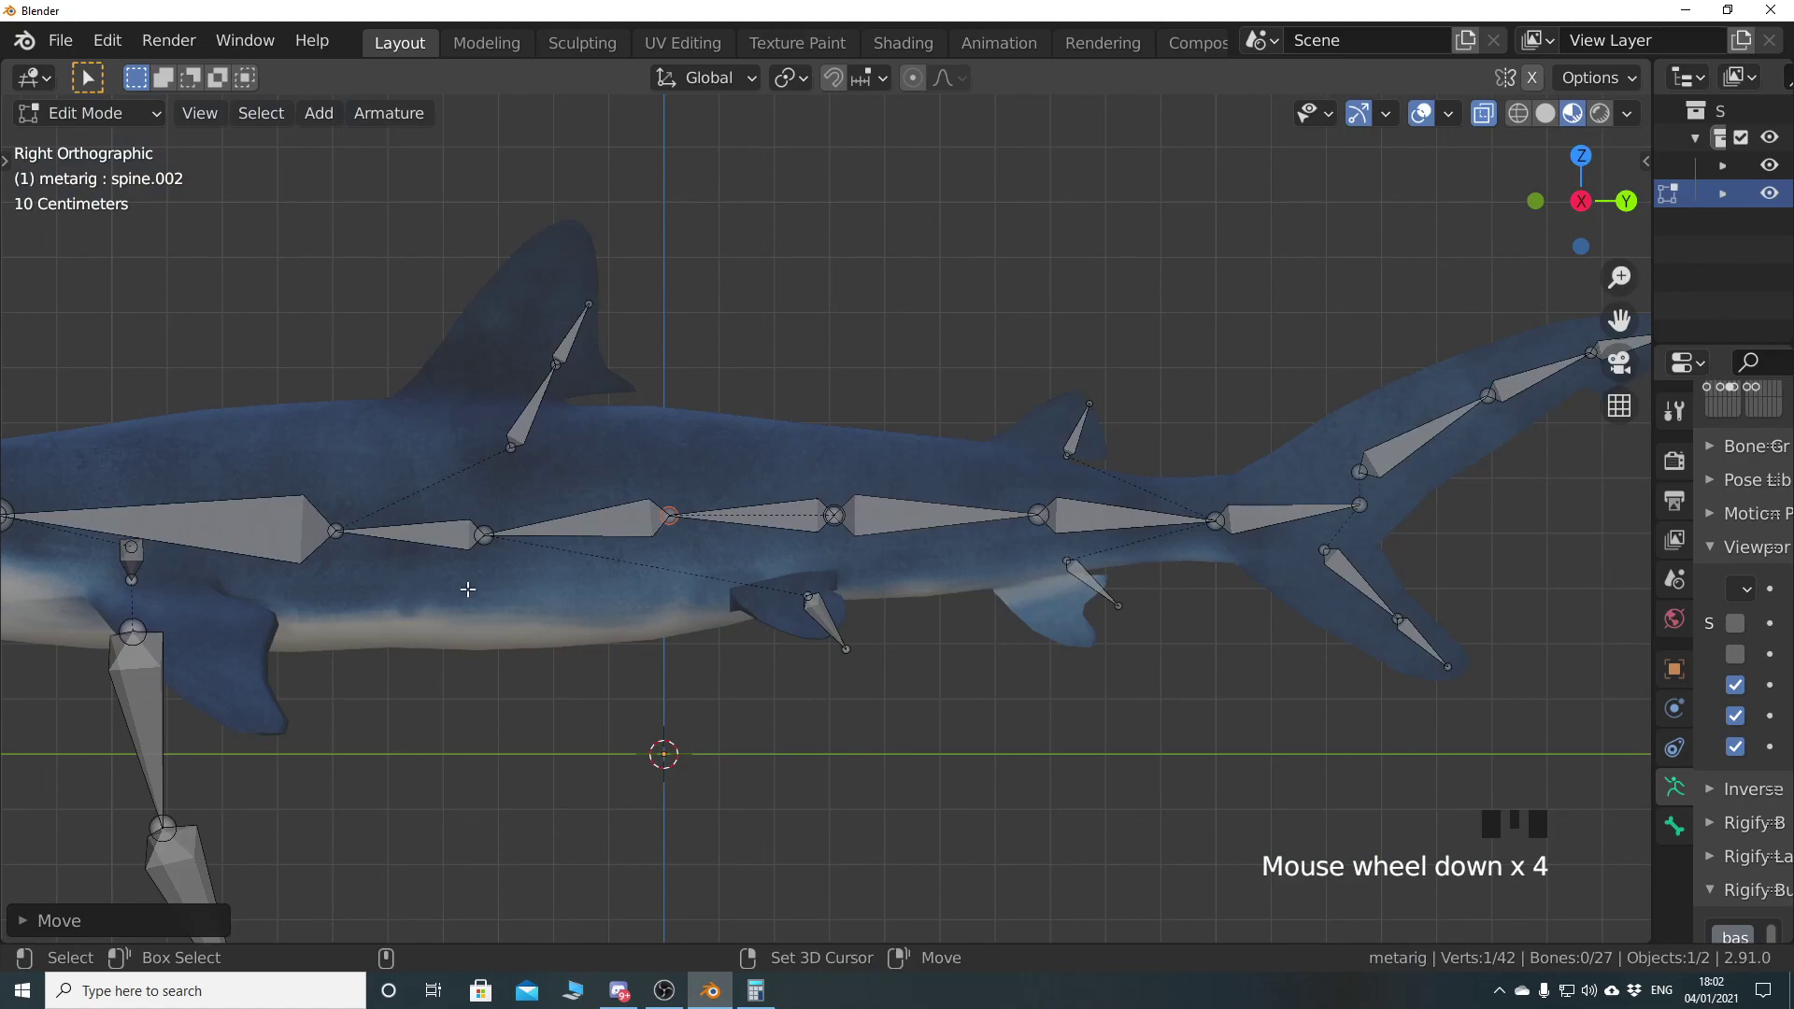
middle_click_drag(445, 590, 692, 544, "shift")
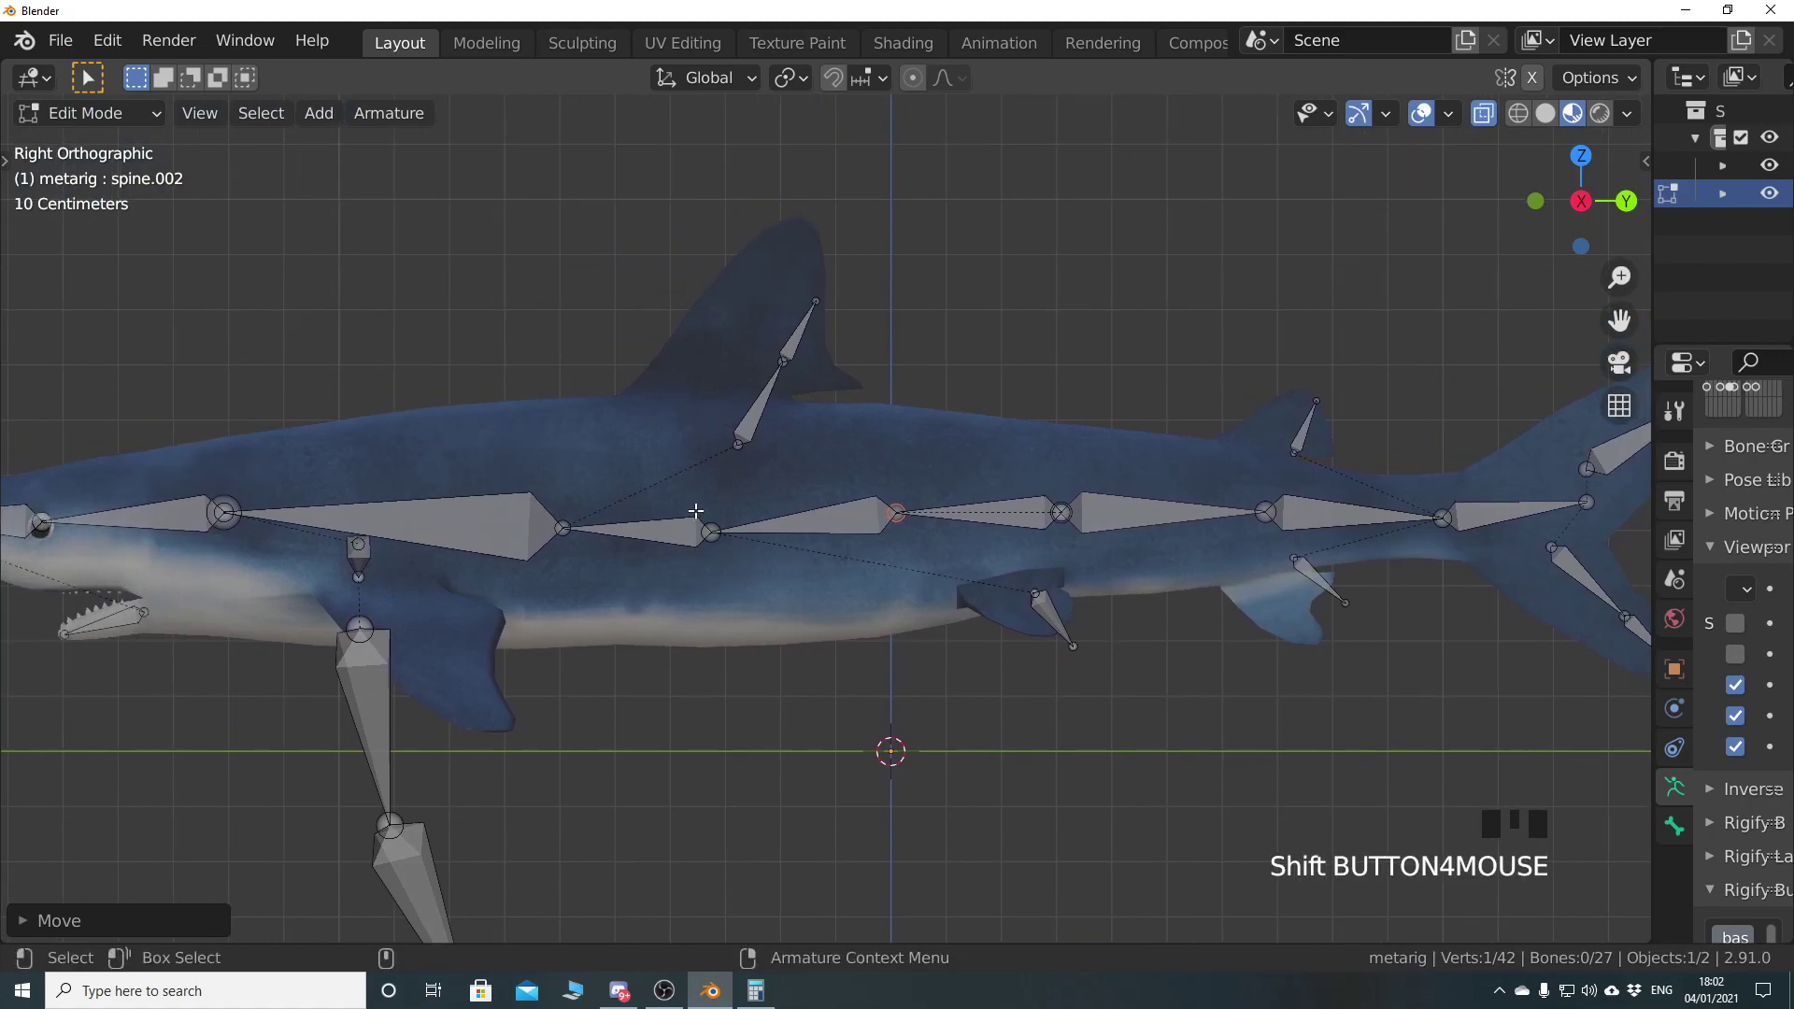
left_click(710, 532)
key("g")
left_click(676, 569)
left_click_drag(514, 472, 612, 600)
key("g")
left_click(610, 582)
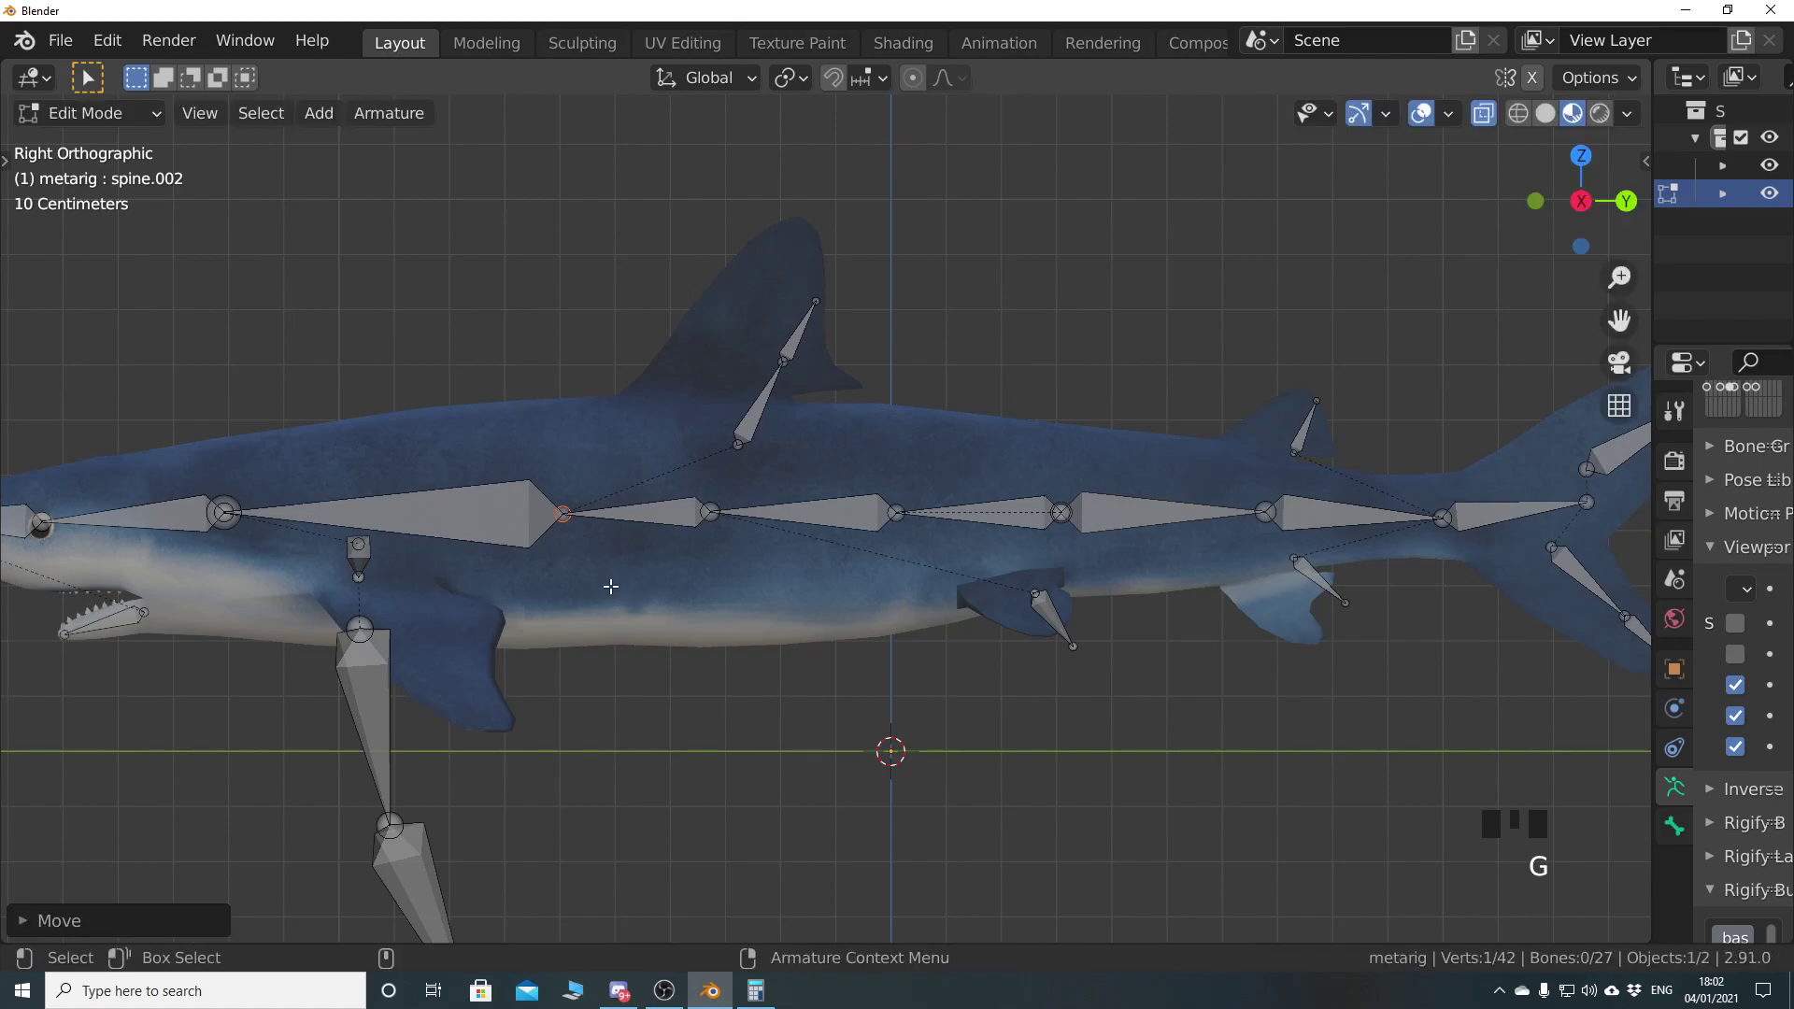
Fit the small rear dorsal fin's bone by moving its base to the fin's root and its tip inside the fin's peak
scroll(951, 622, "right", 2, "shift")
scroll(785, 622, "up", 3)
scroll(822, 621, "up", 1)
scroll(840, 654, "down", 2)
scroll(724, 646, "right", 1, "shift")
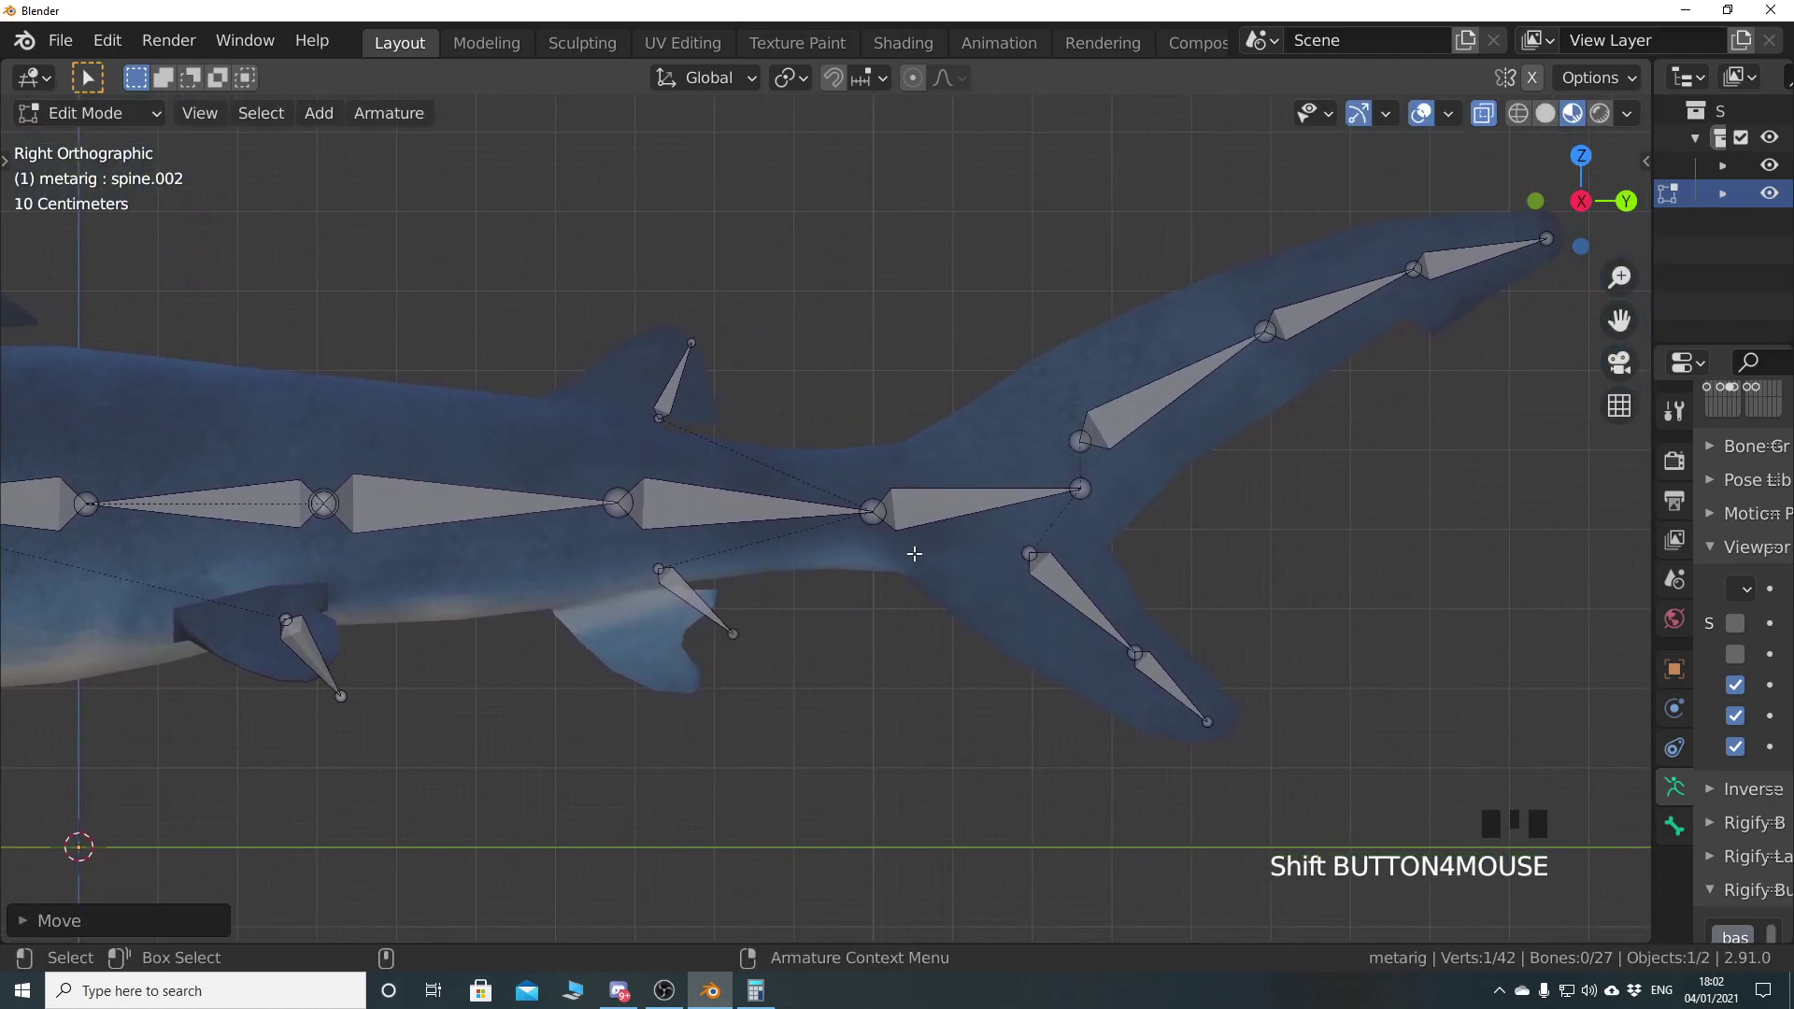
middle_click_drag(598, 518, 887, 558, "shift")
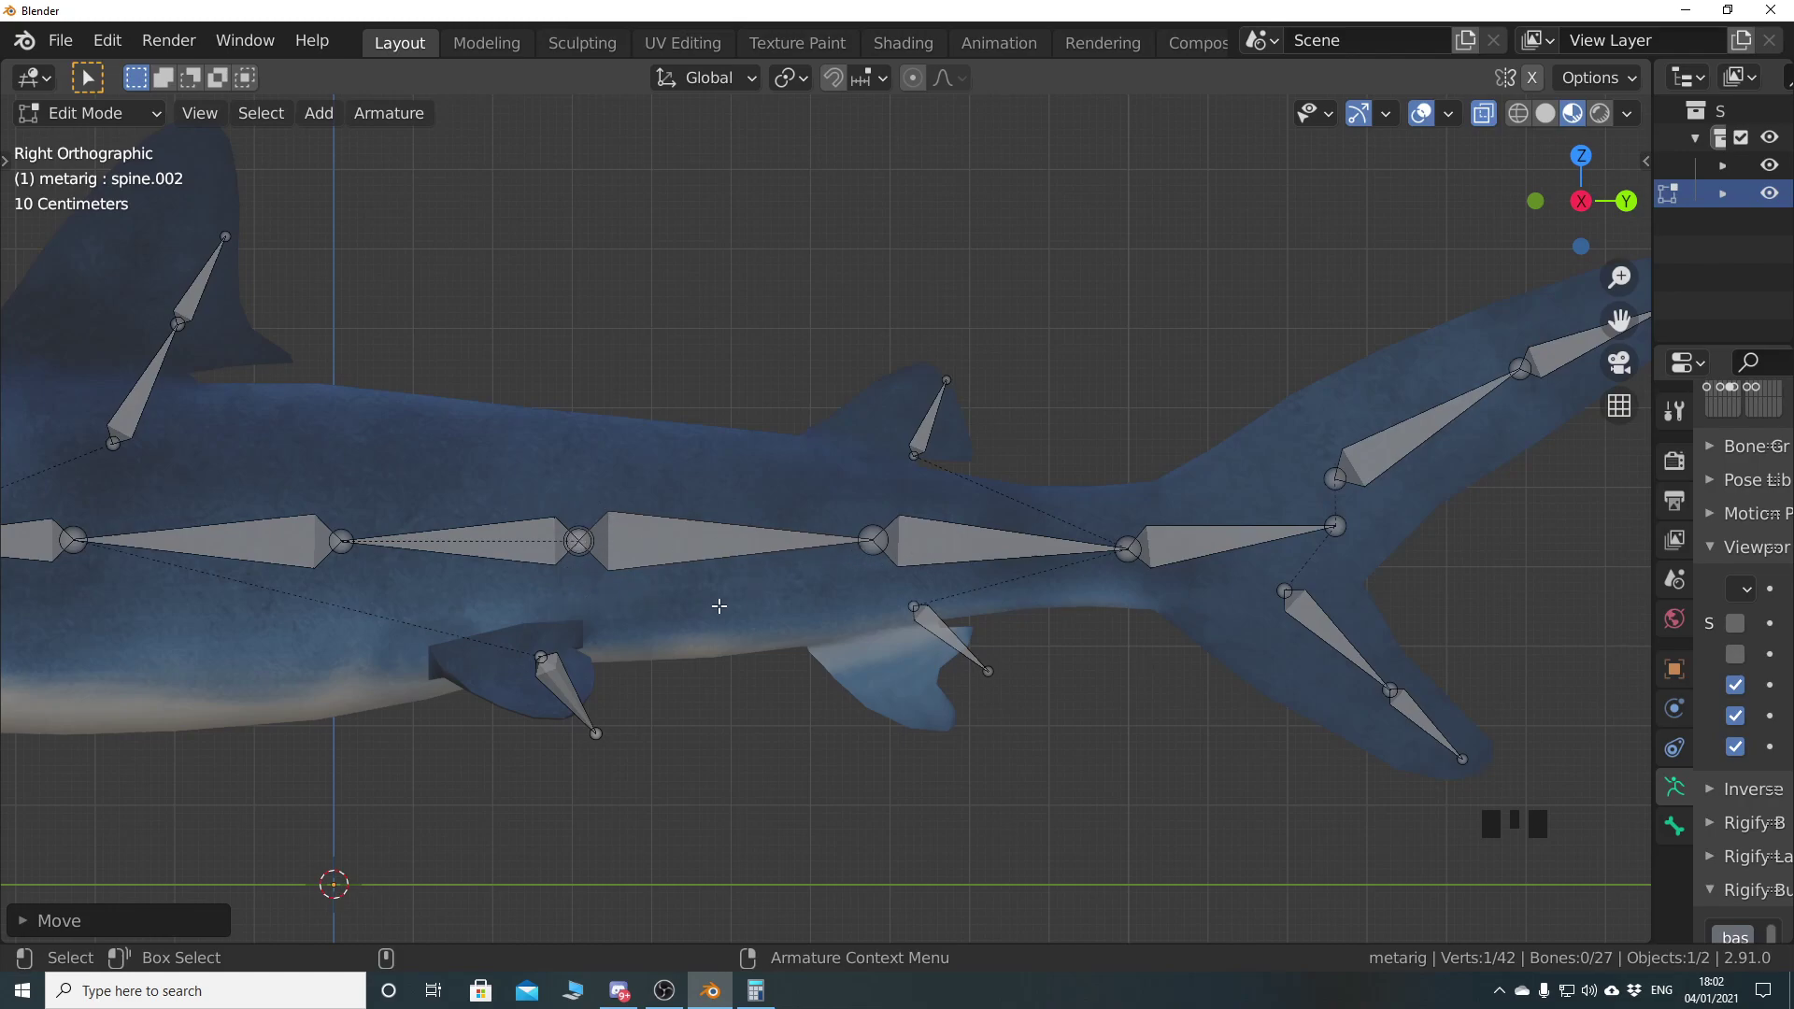
middle_click_drag(786, 606, 801, 672, "shift")
scroll(666, 633, "up", 5)
left_click(818, 545)
key("g")
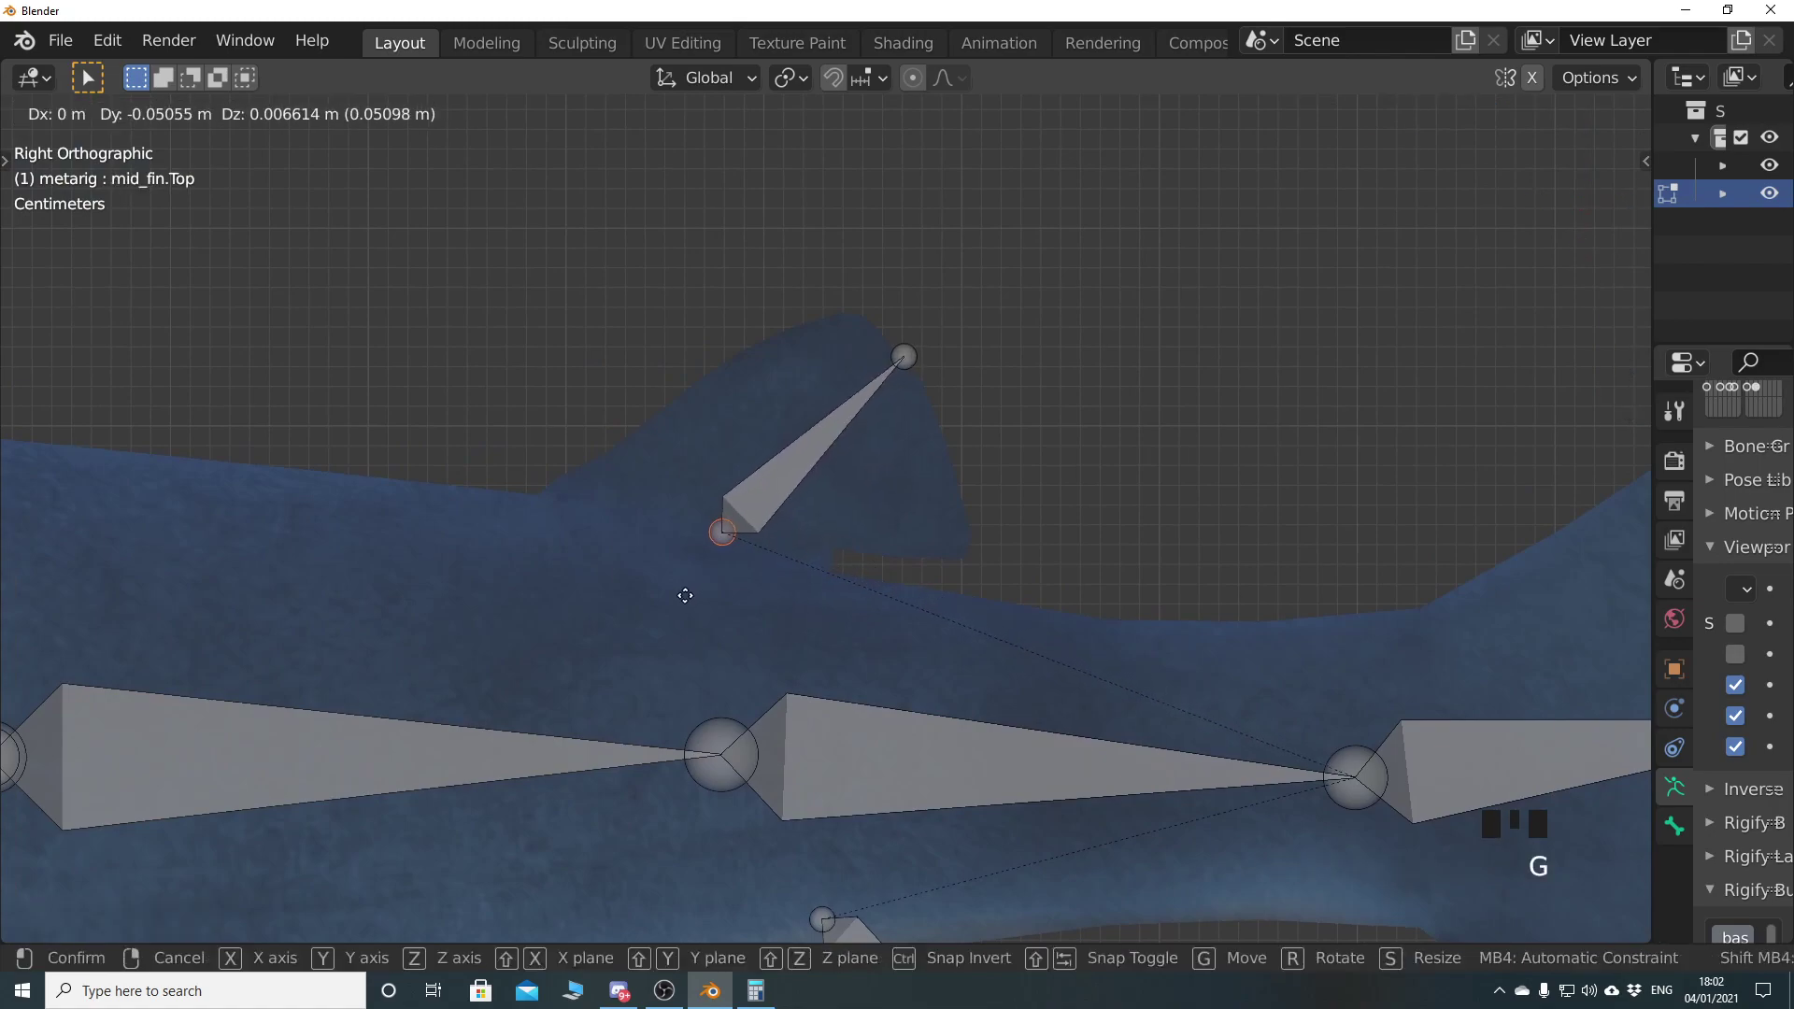
left_click(701, 570)
left_click(888, 378)
key("g")
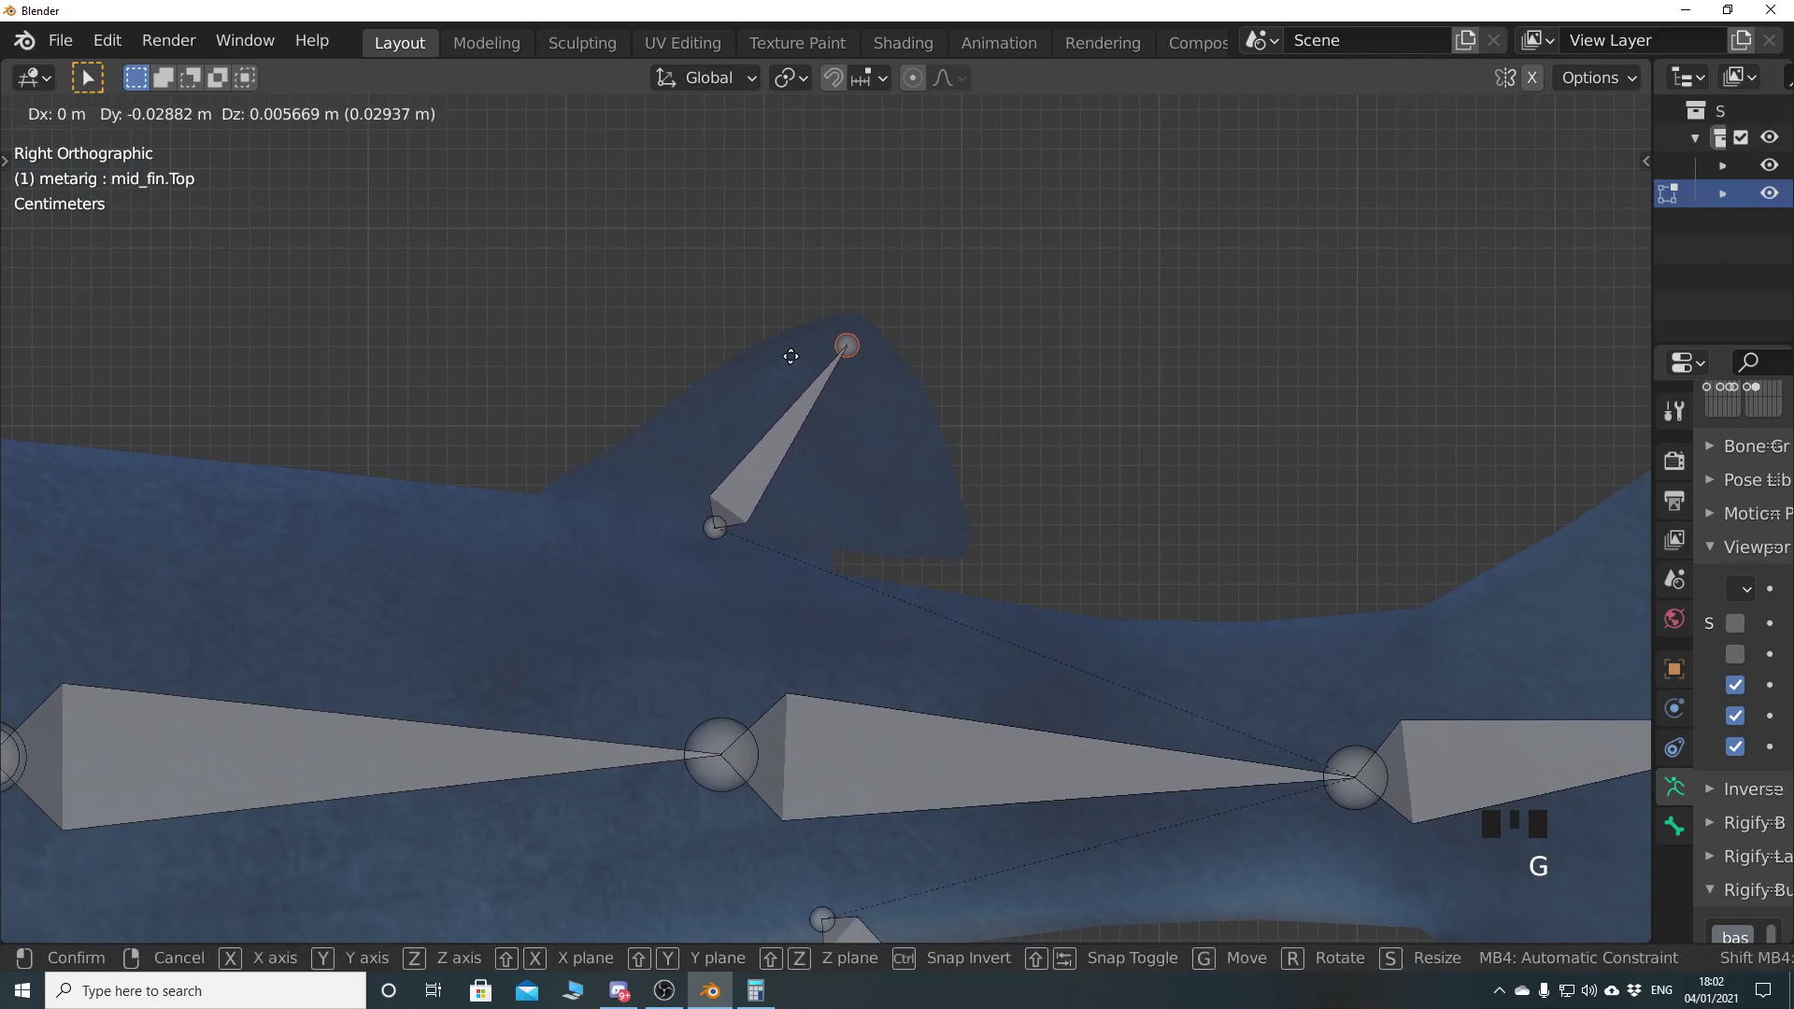
left_click(791, 356)
Move the whole bone of the rear underside fin forward and down so that it lies inside the fin
mouse_move(781, 513)
middle_mouse_down("shift")
mouse_move(732, 553)
mouse_move(756, 527)
middle_mouse_up("shift")
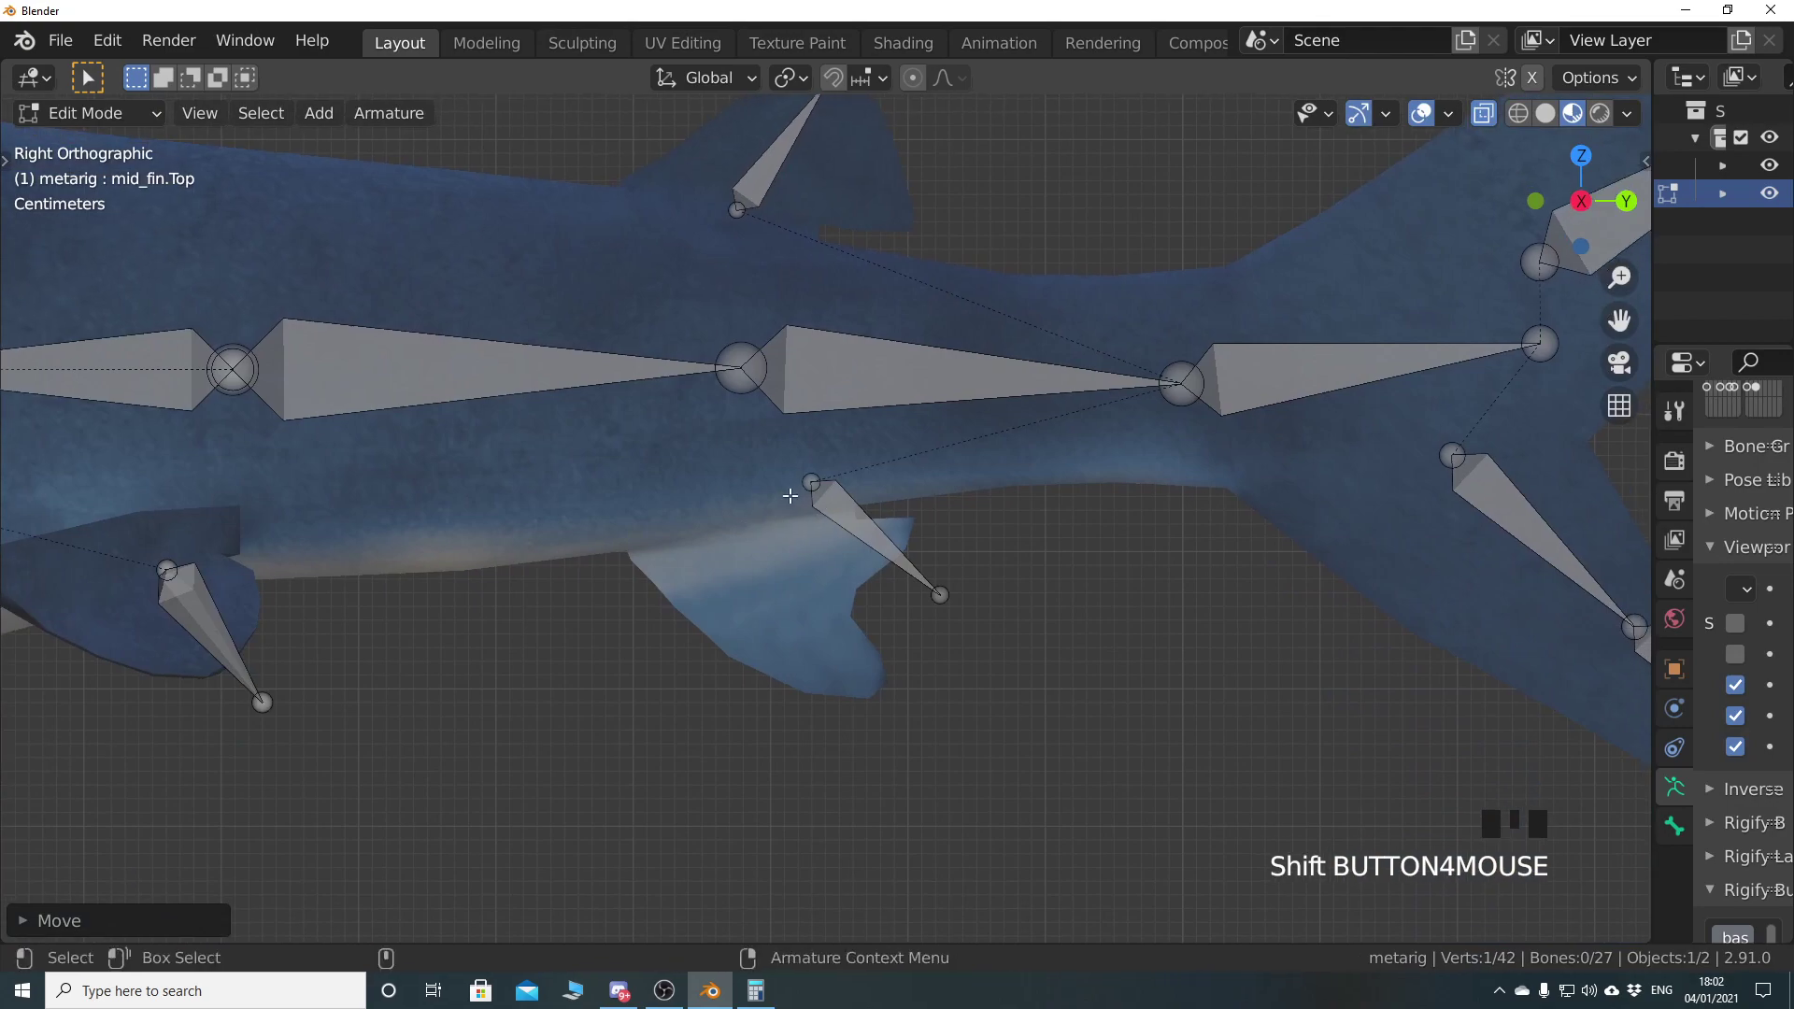
key("KP_3")
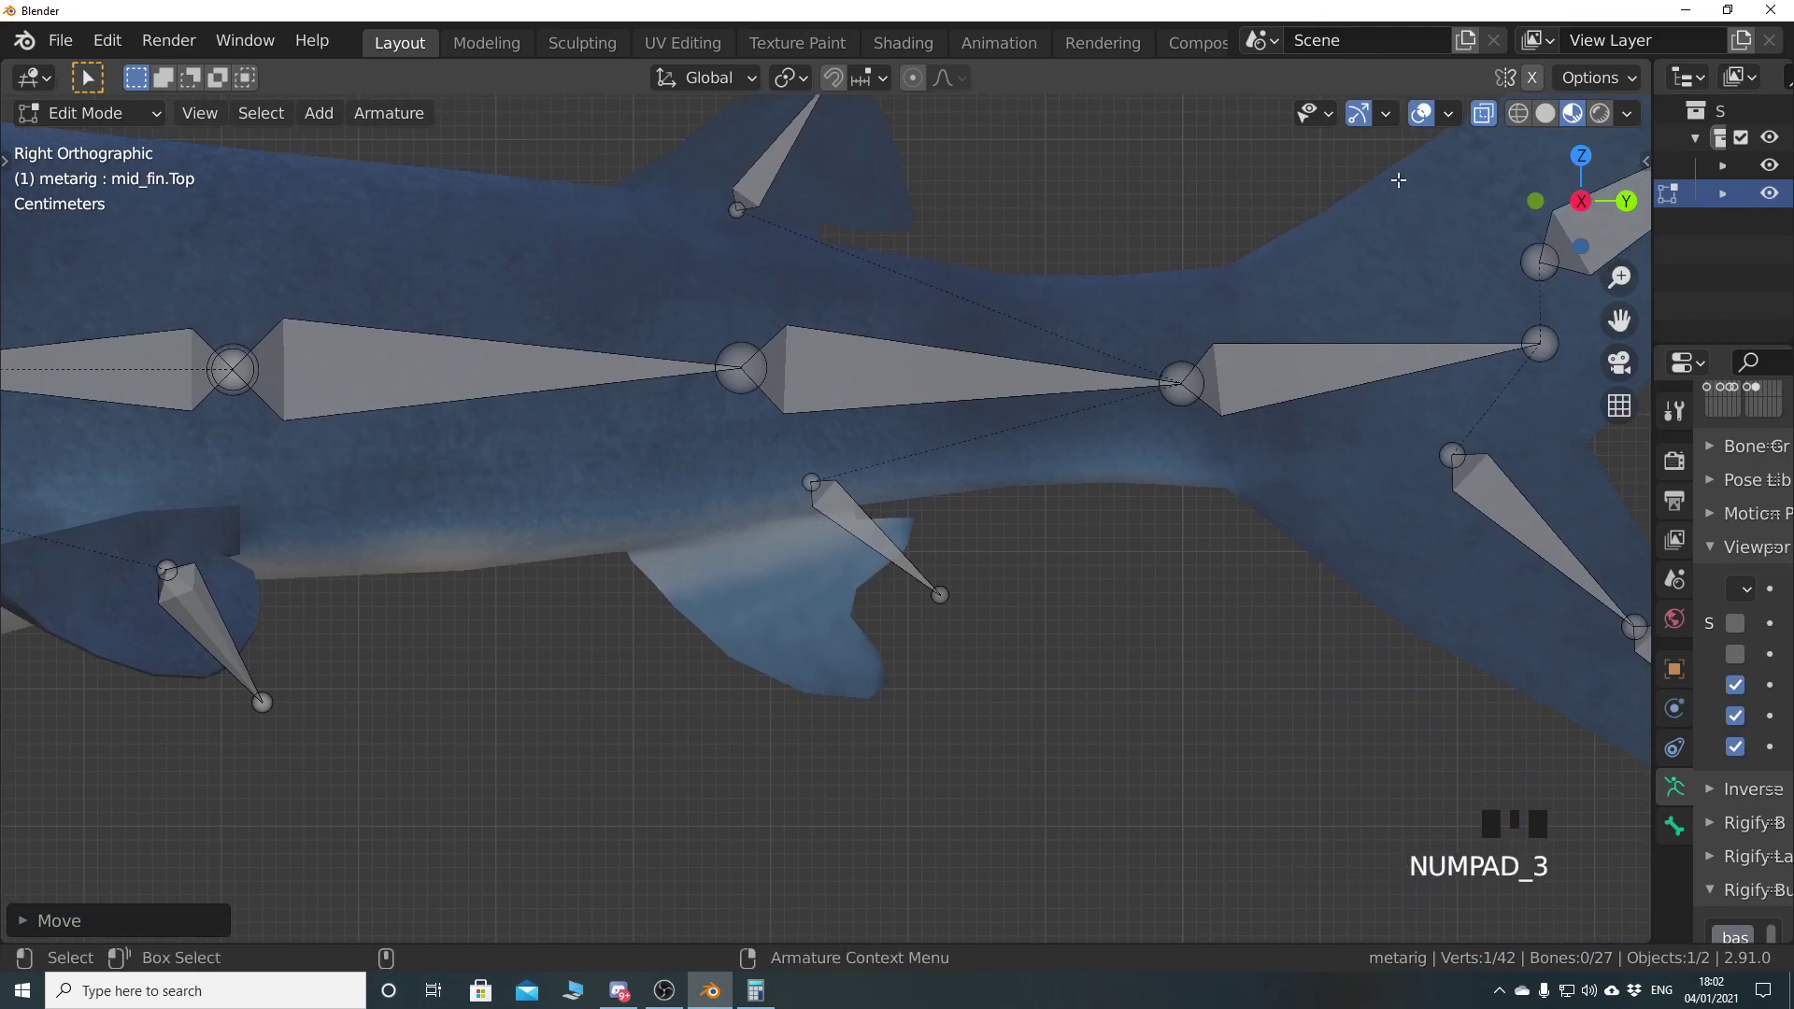
left_click_drag(686, 461, 1051, 706)
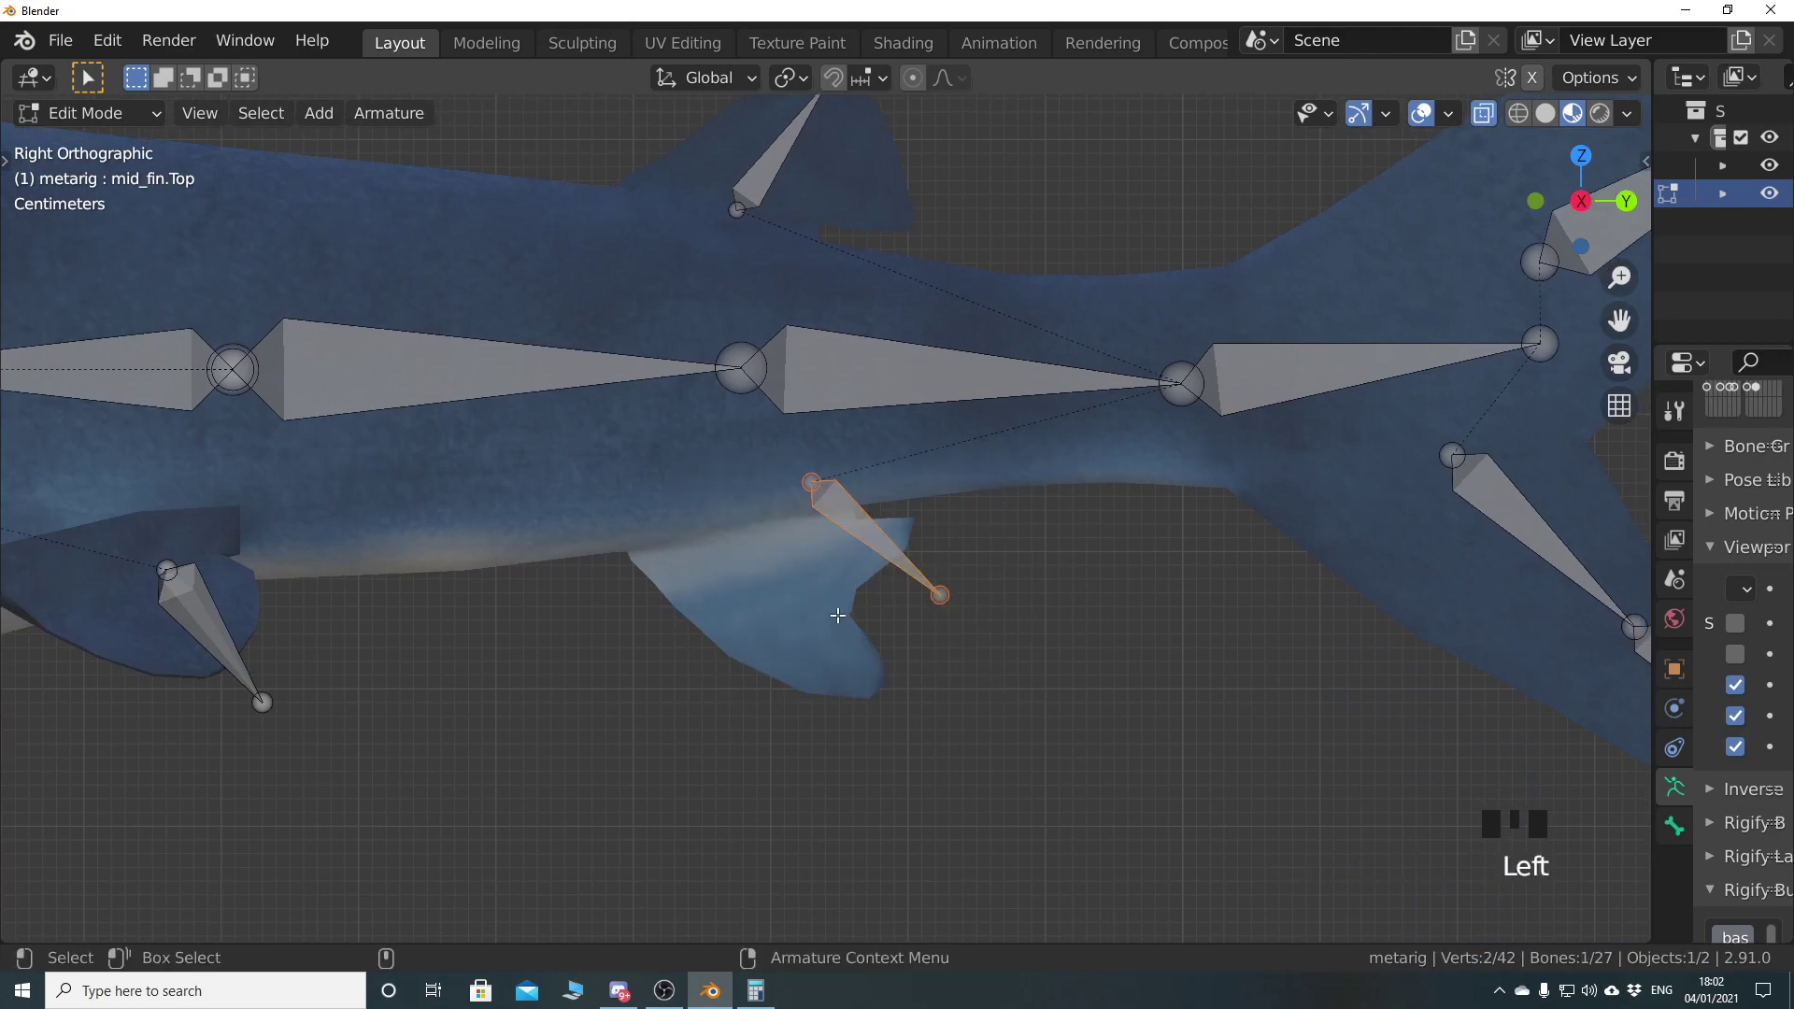
key("g")
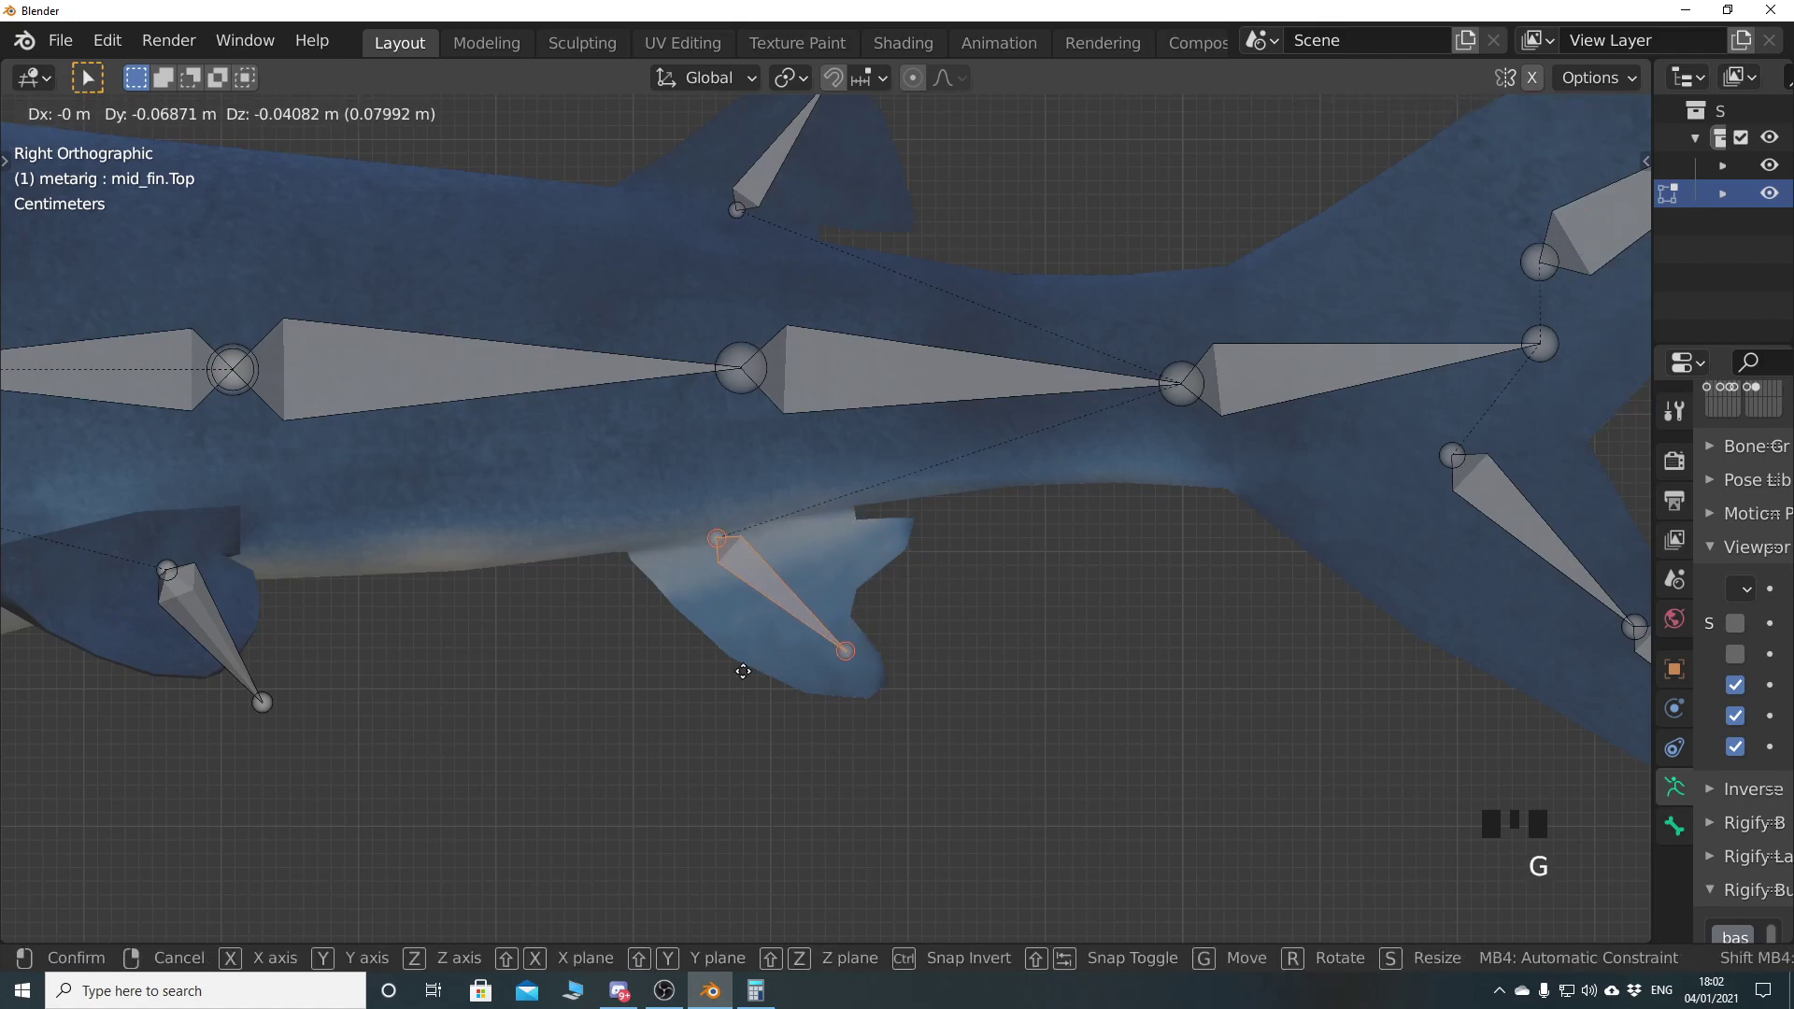
left_click(733, 681)
Select both pelvic fin bones and move them together forward and up so that they lie inside the fins
scroll(734, 681, "down", 2)
middle_click_drag(733, 681, 785, 710)
key("KP_3")
scroll(785, 710, "up", 2)
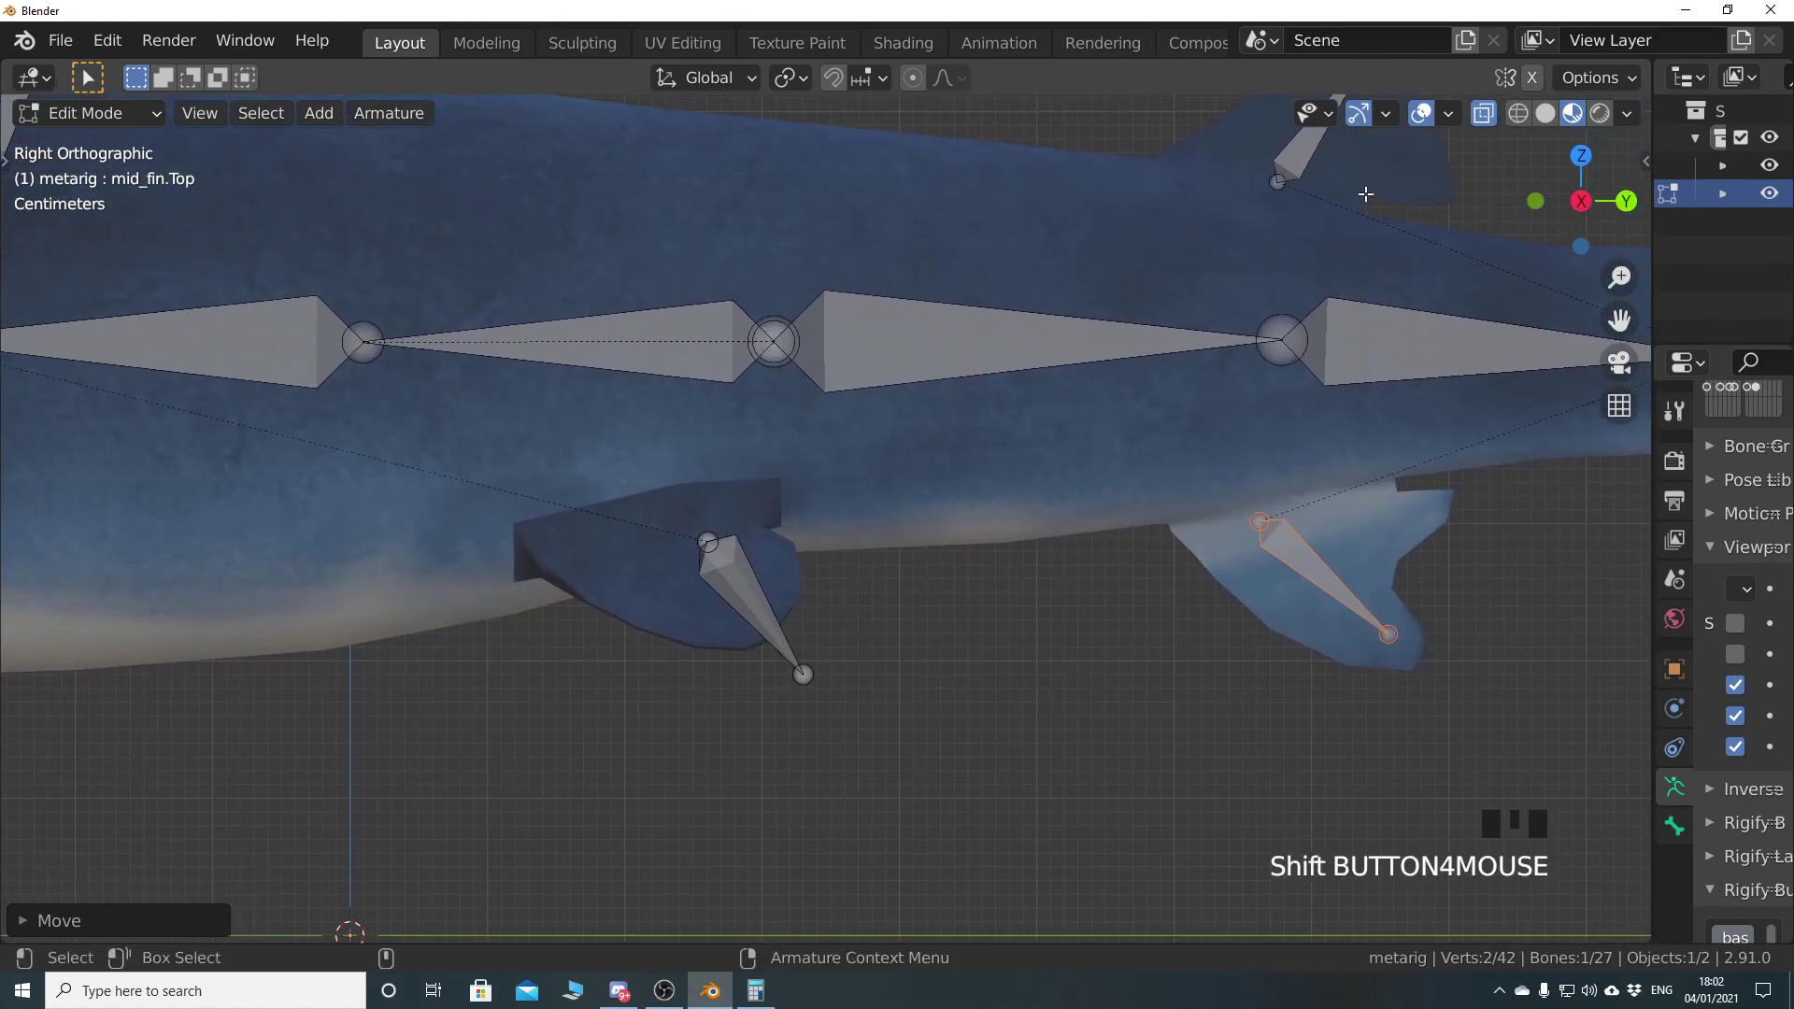
left_click_drag(615, 497, 956, 820)
middle_click_drag(846, 779, 741, 725)
key("KP_3")
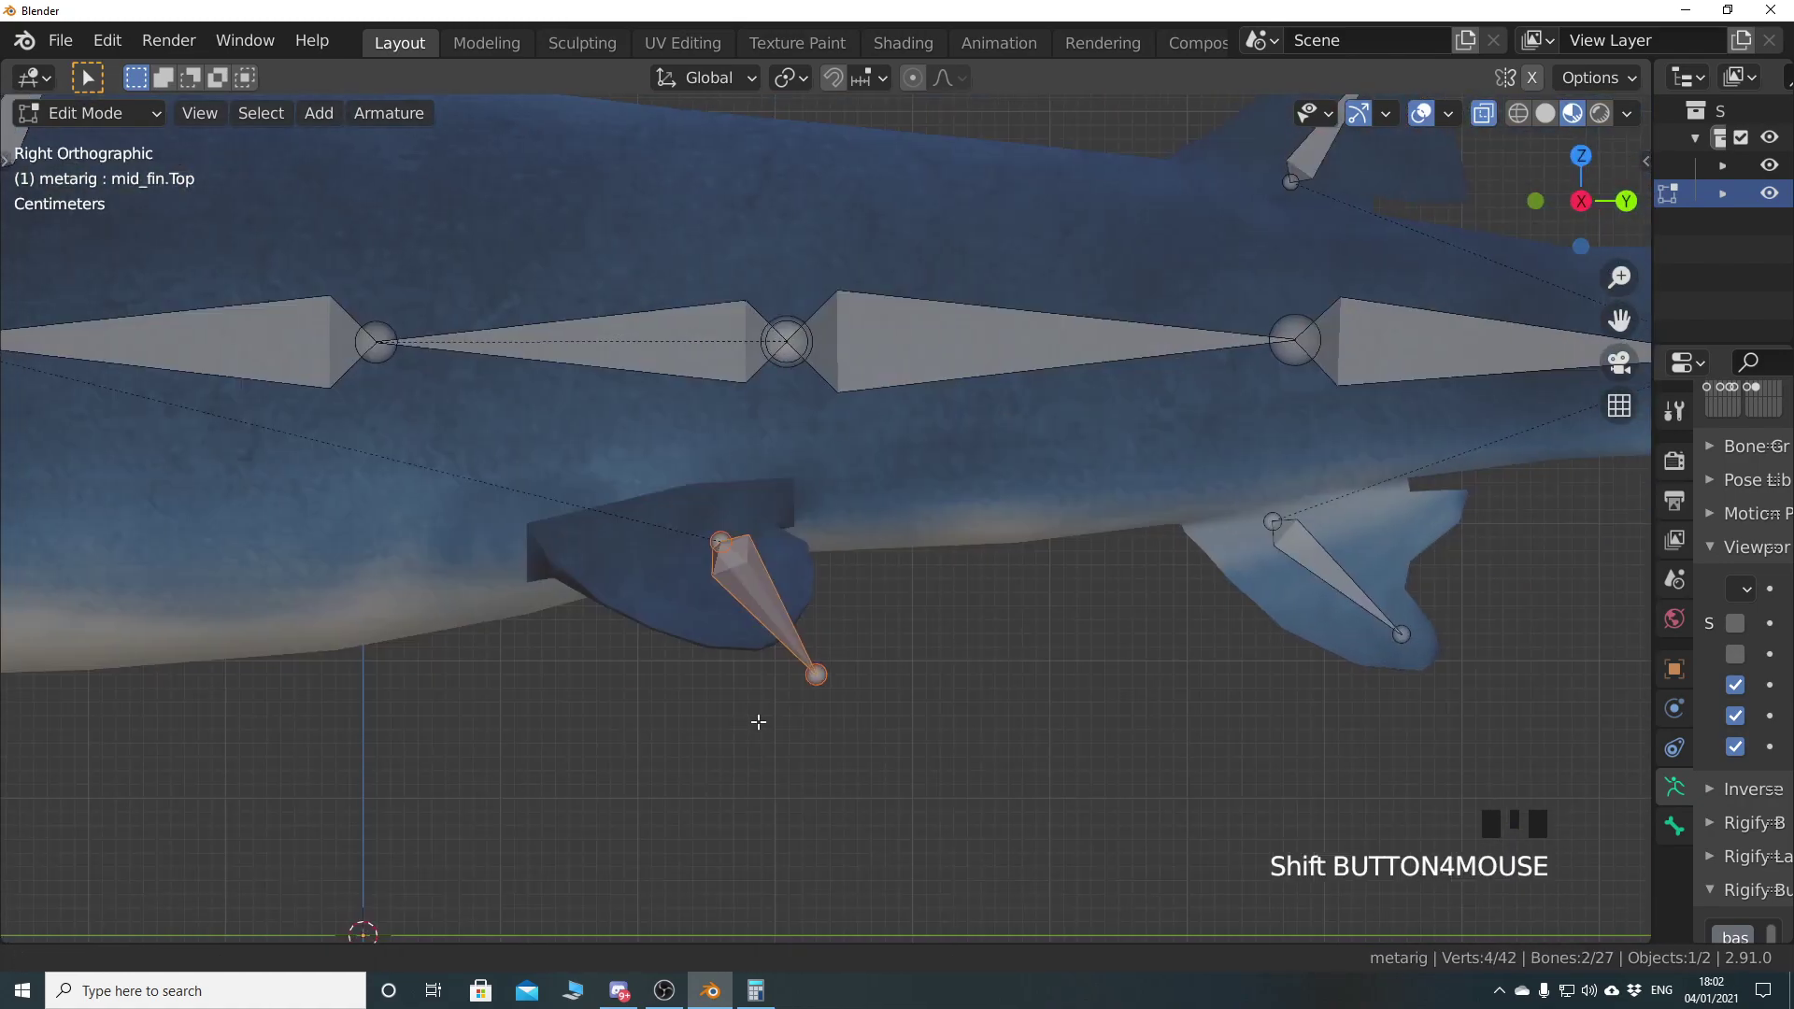
scroll(856, 720, "up", 3)
key("g")
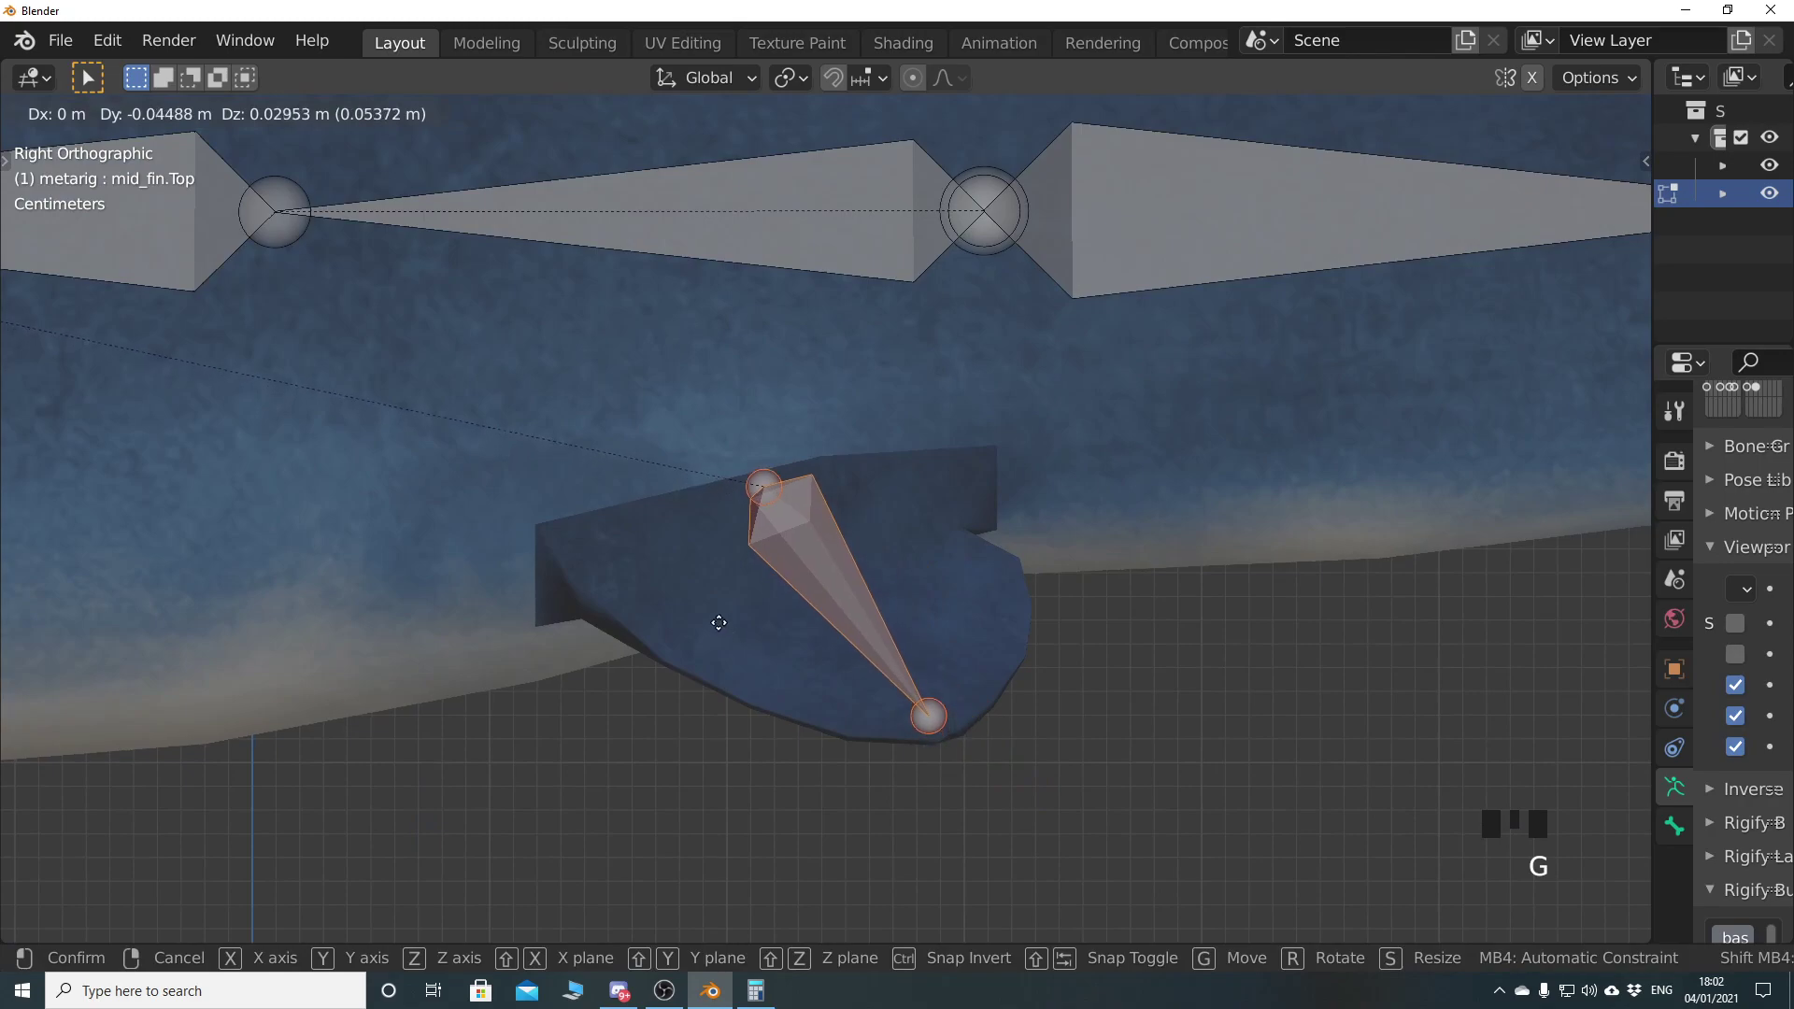
left_click(724, 617)
From the top view, move the left pectoral fin's inner bone about 0.1 m toward the tail, into the fin
scroll(613, 724, "down", 7)
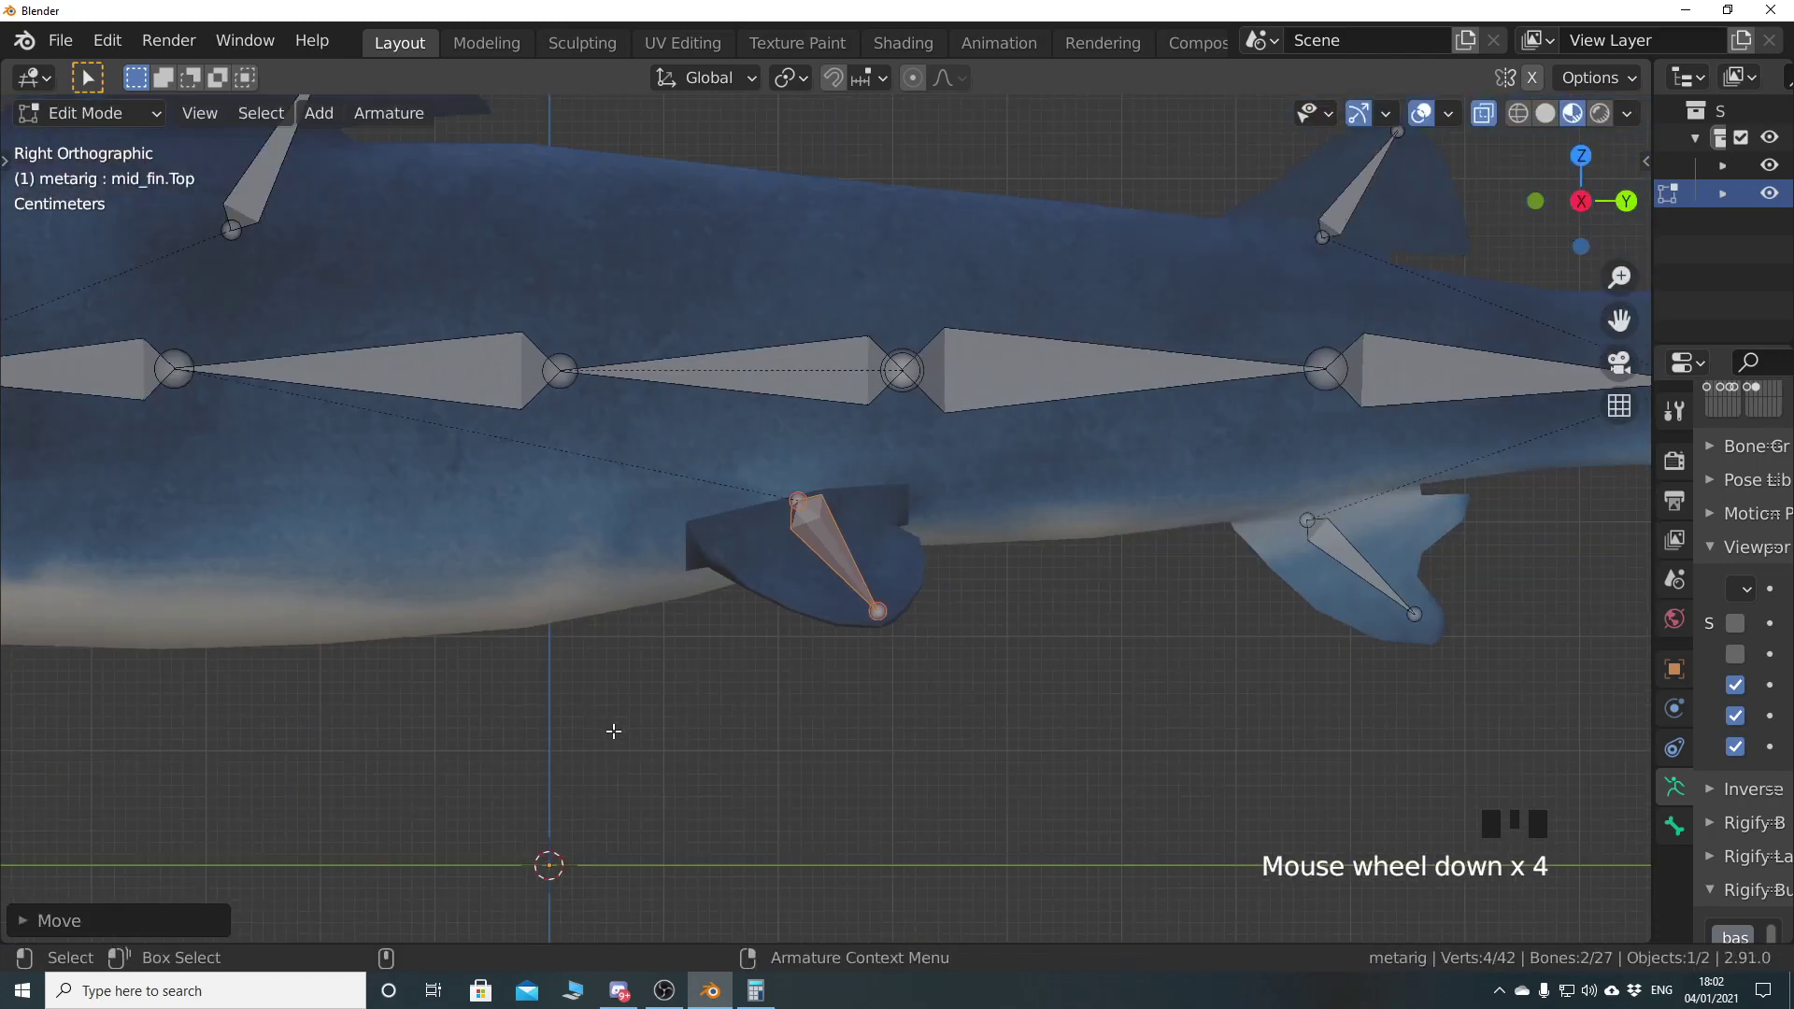
middle_click_drag(272, 713, 878, 559, "shift")
scroll(610, 568, "left", 2, "shift")
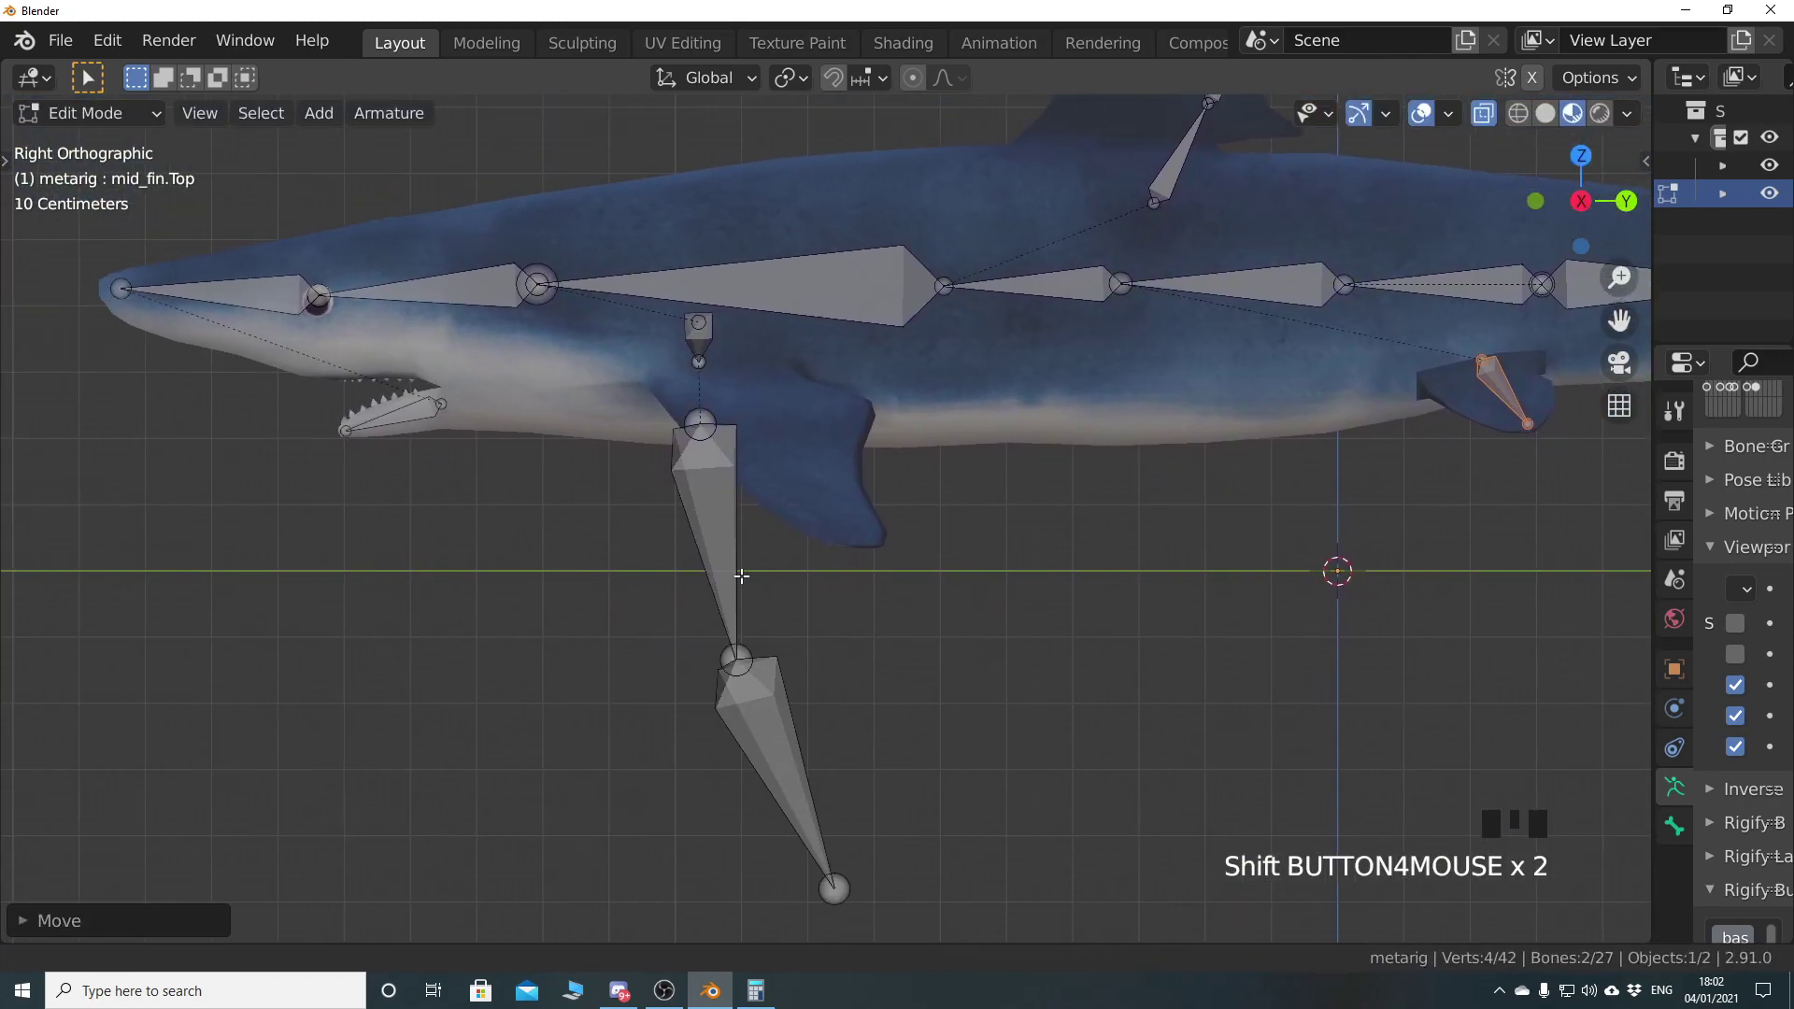
key("KP_7")
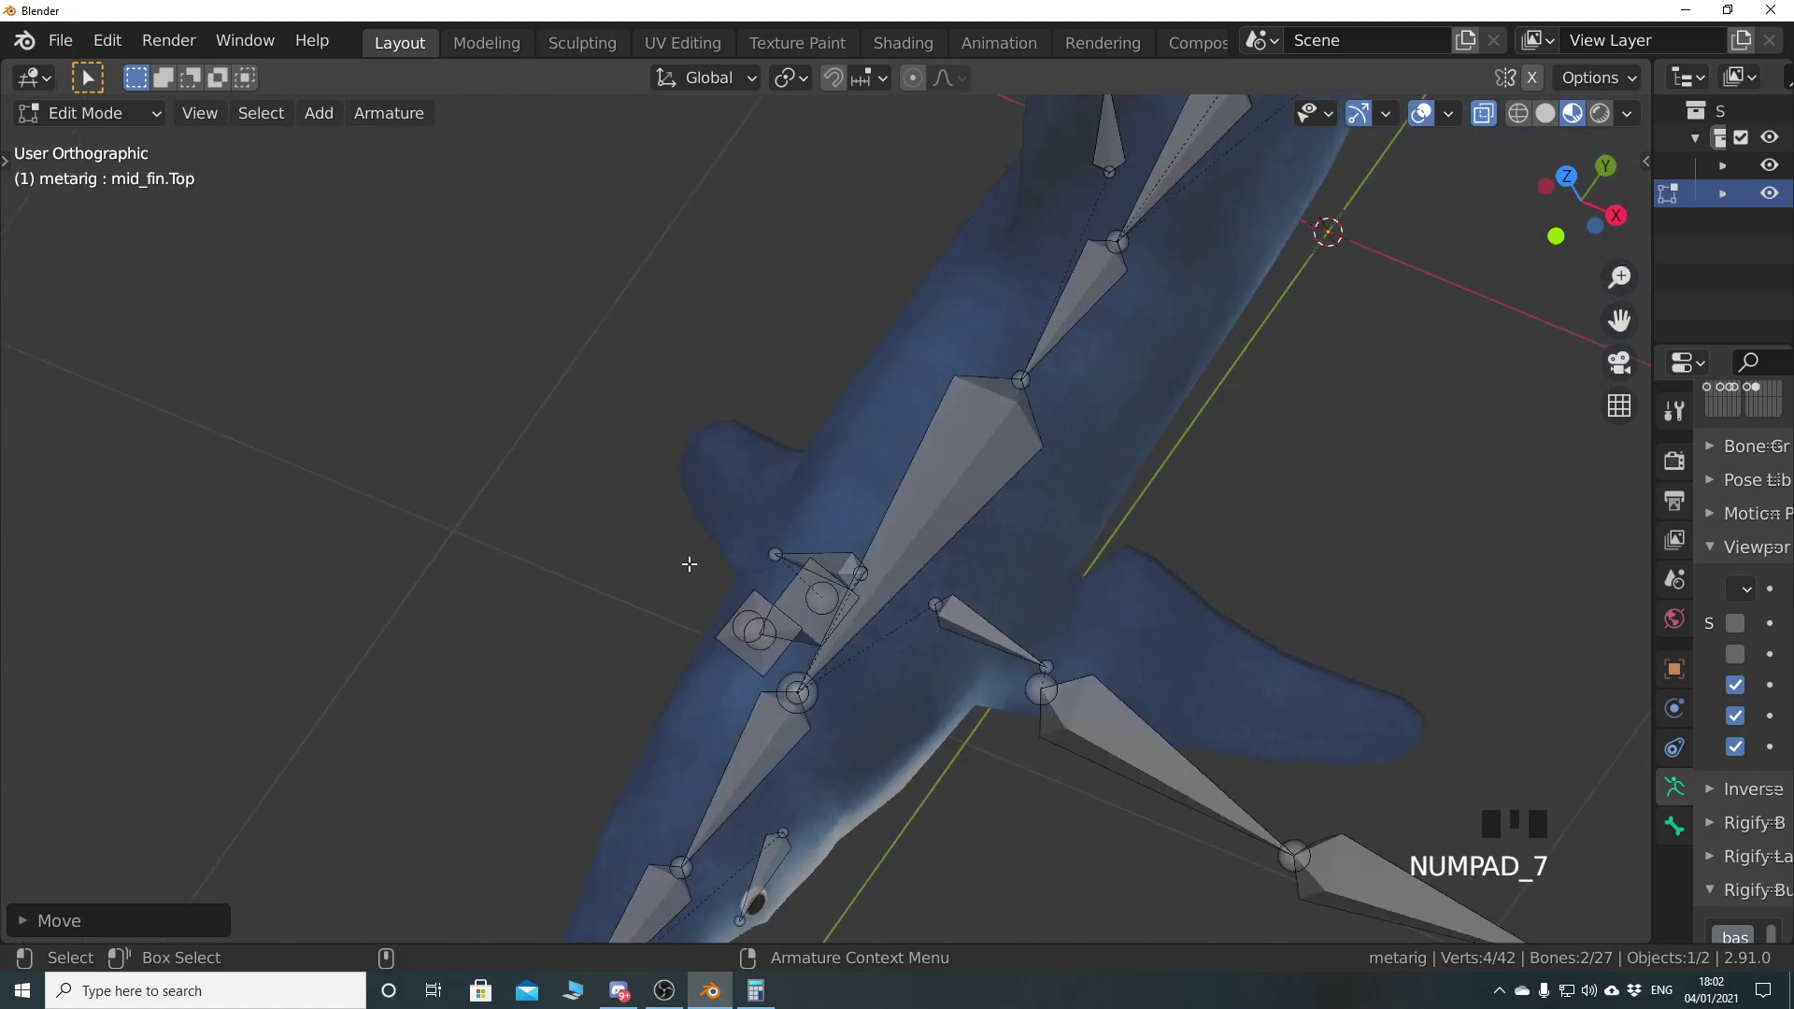
scroll(1342, 720, "up", 1, "shift")
scroll(921, 607, "up", 4)
middle_click_drag(832, 573, 1024, 763, "shift")
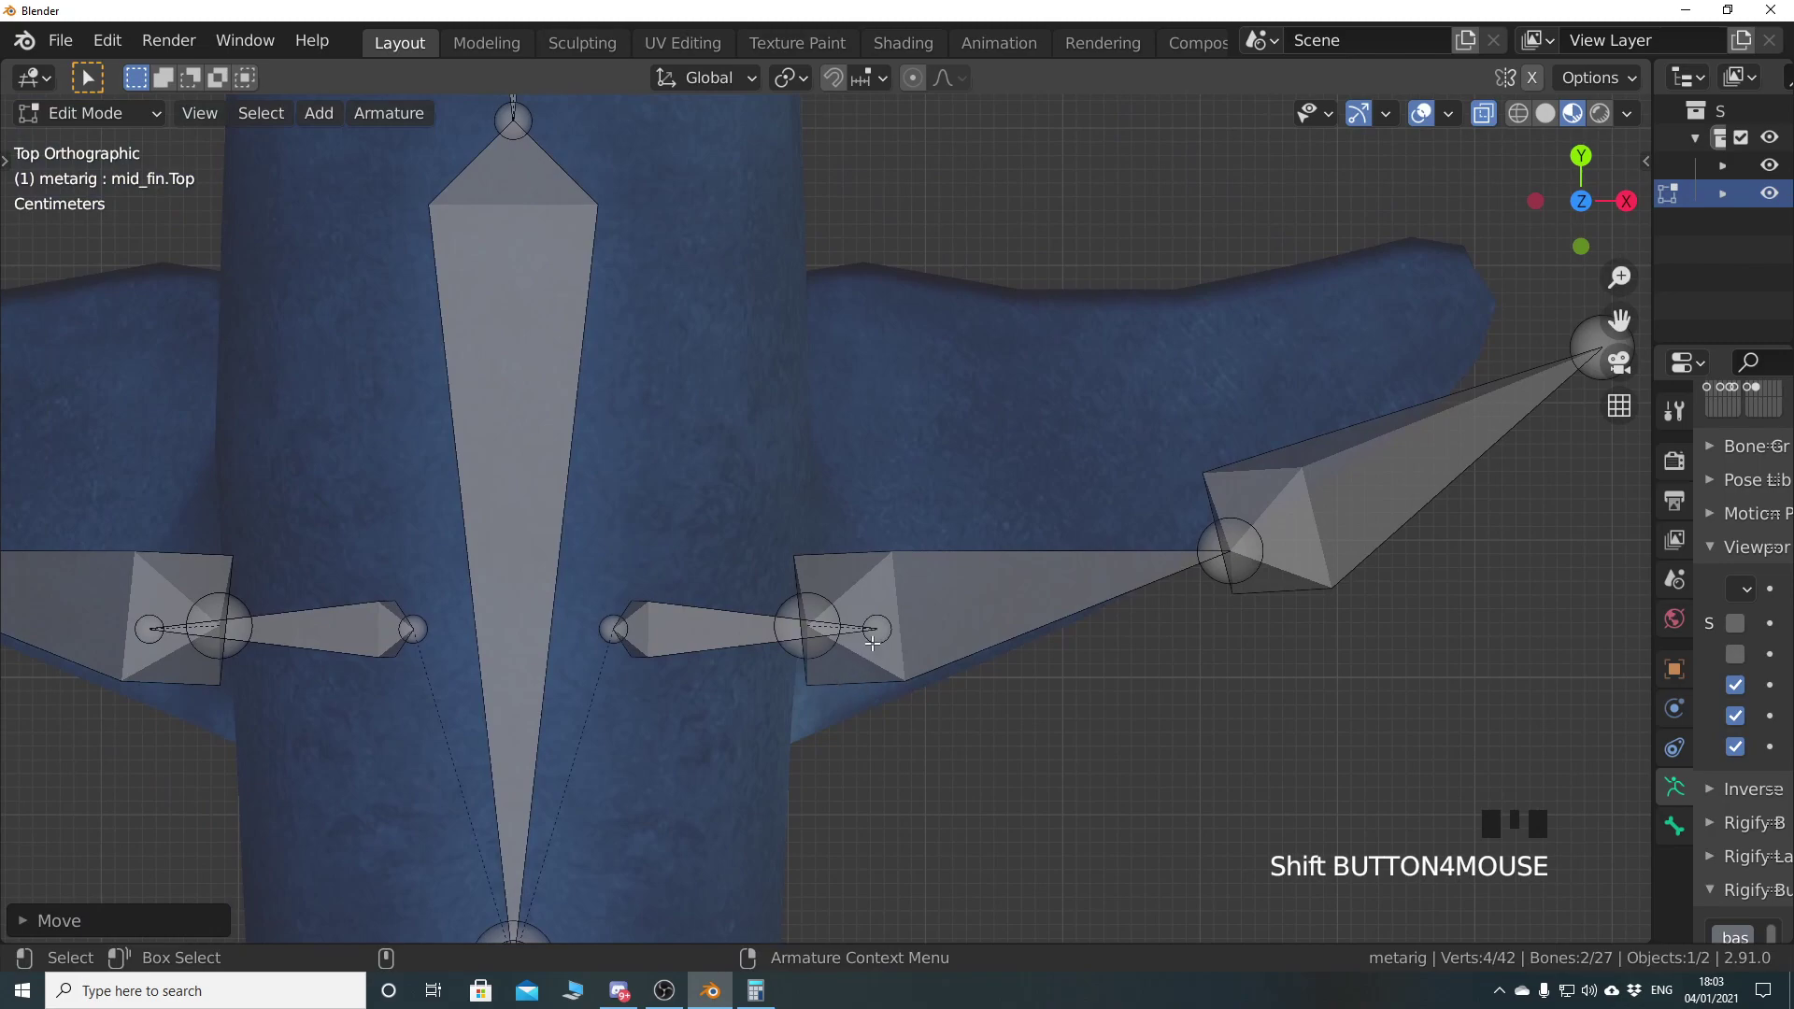
left_click(827, 637)
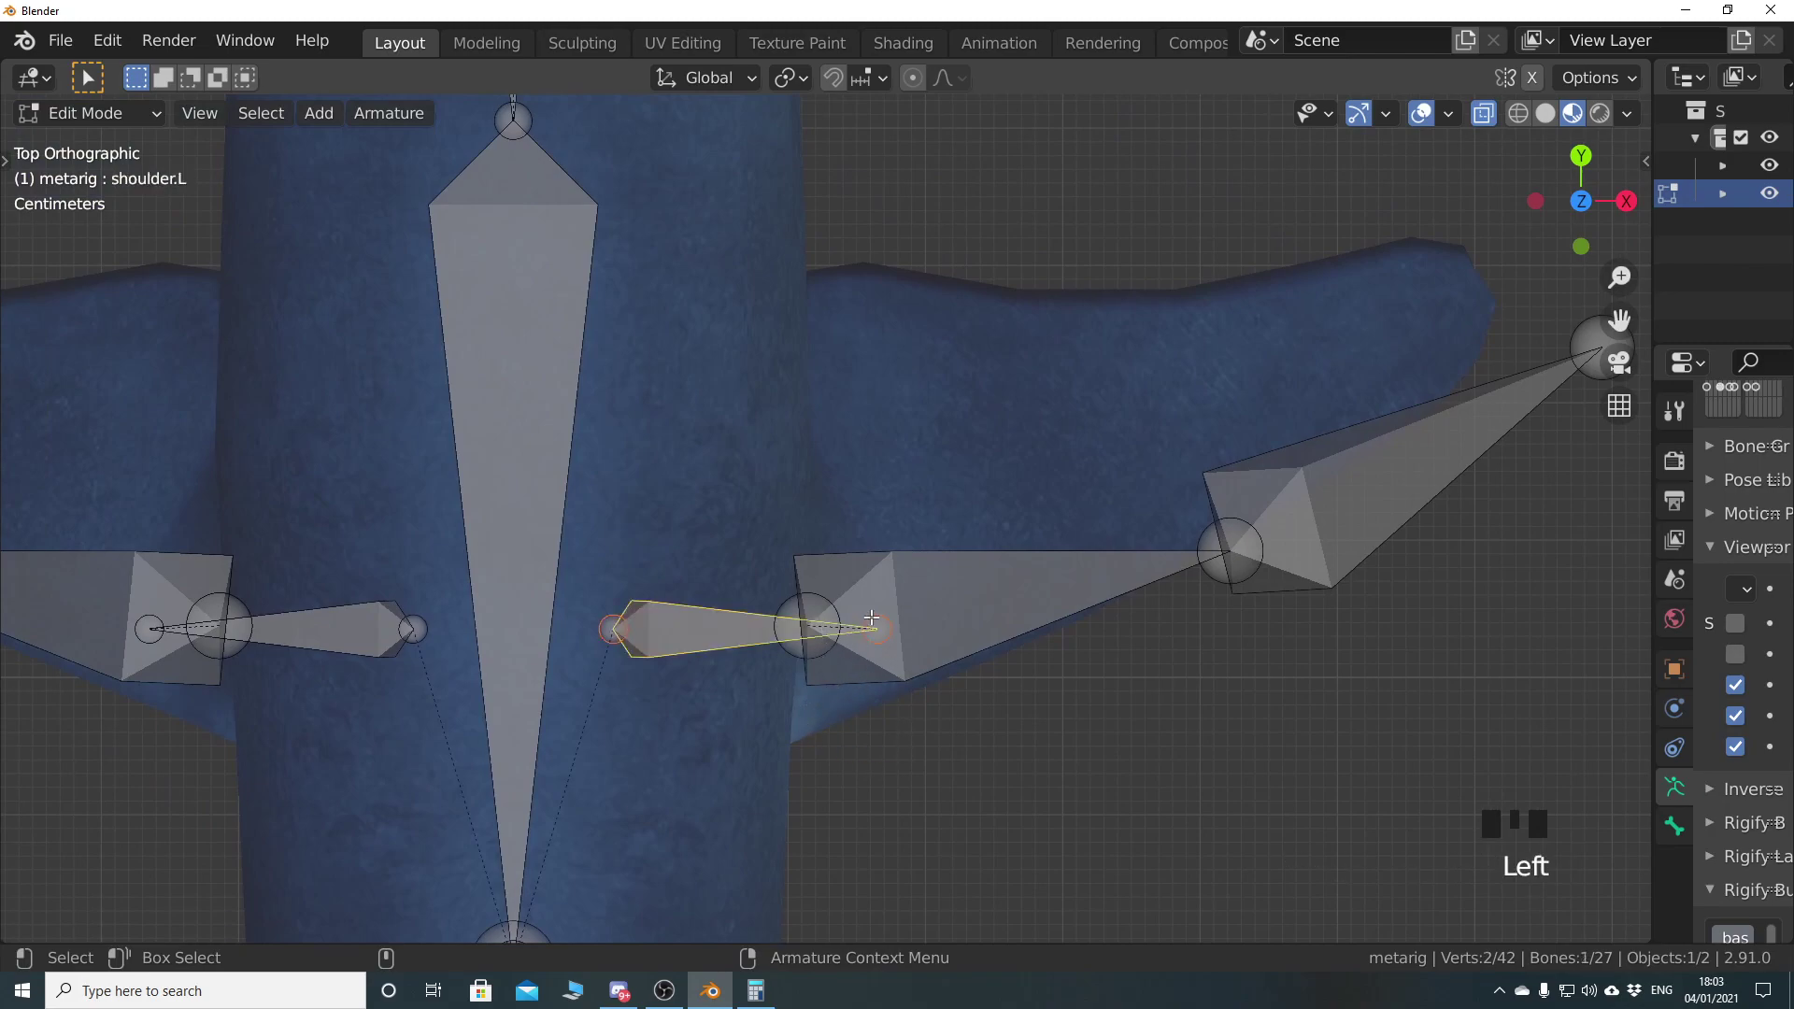
left_click(887, 590)
left_click(804, 607)
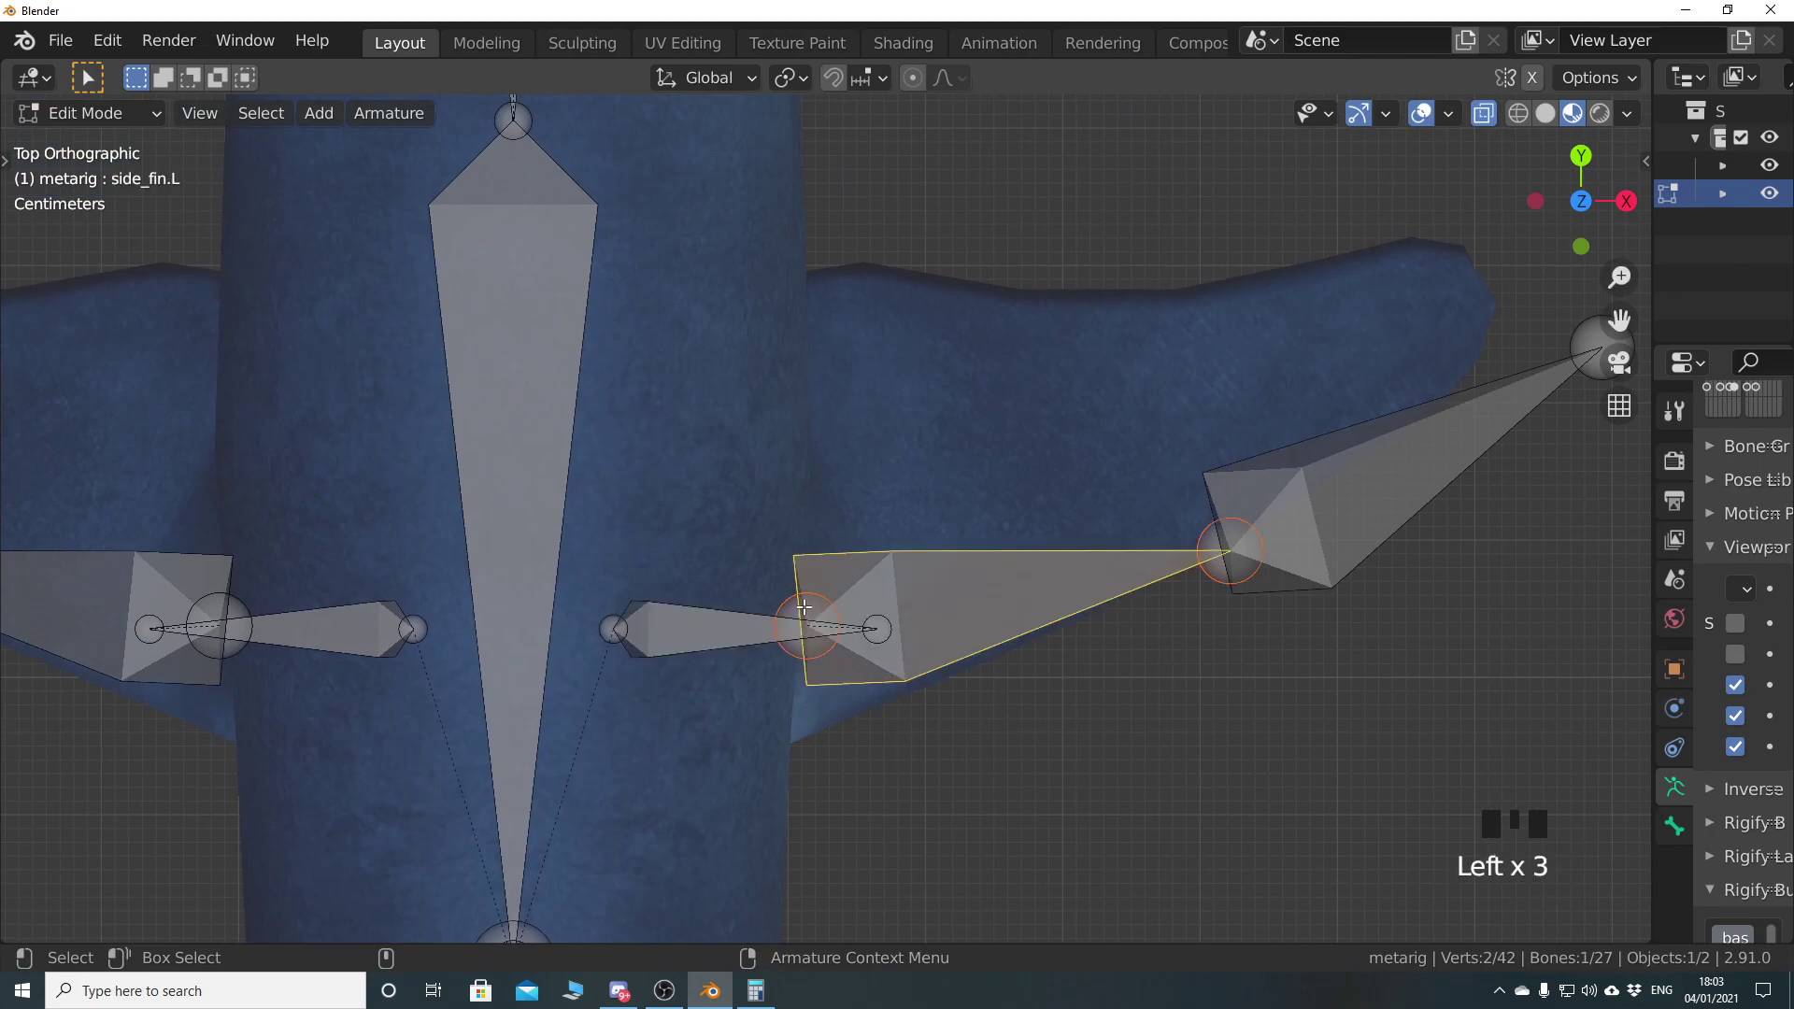
middle_click_drag(1034, 694, 816, 705, "shift")
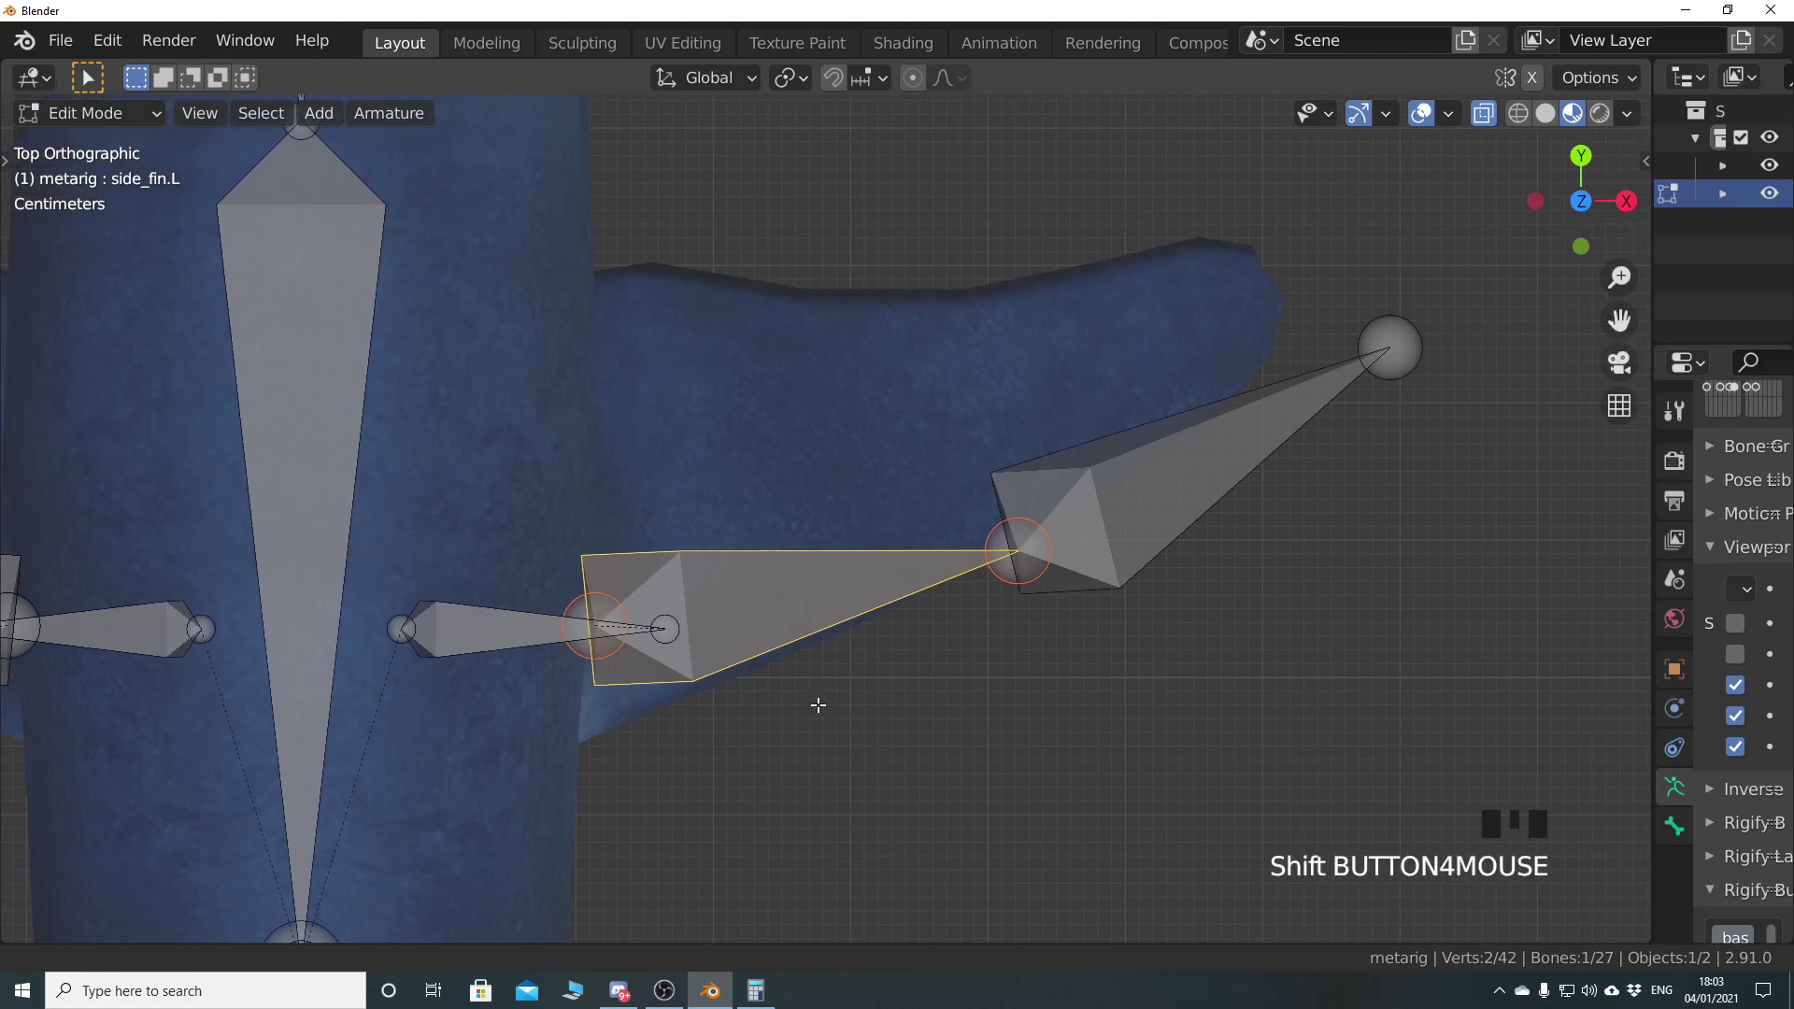
left_click(817, 704)
left_click(662, 707)
left_click(606, 602)
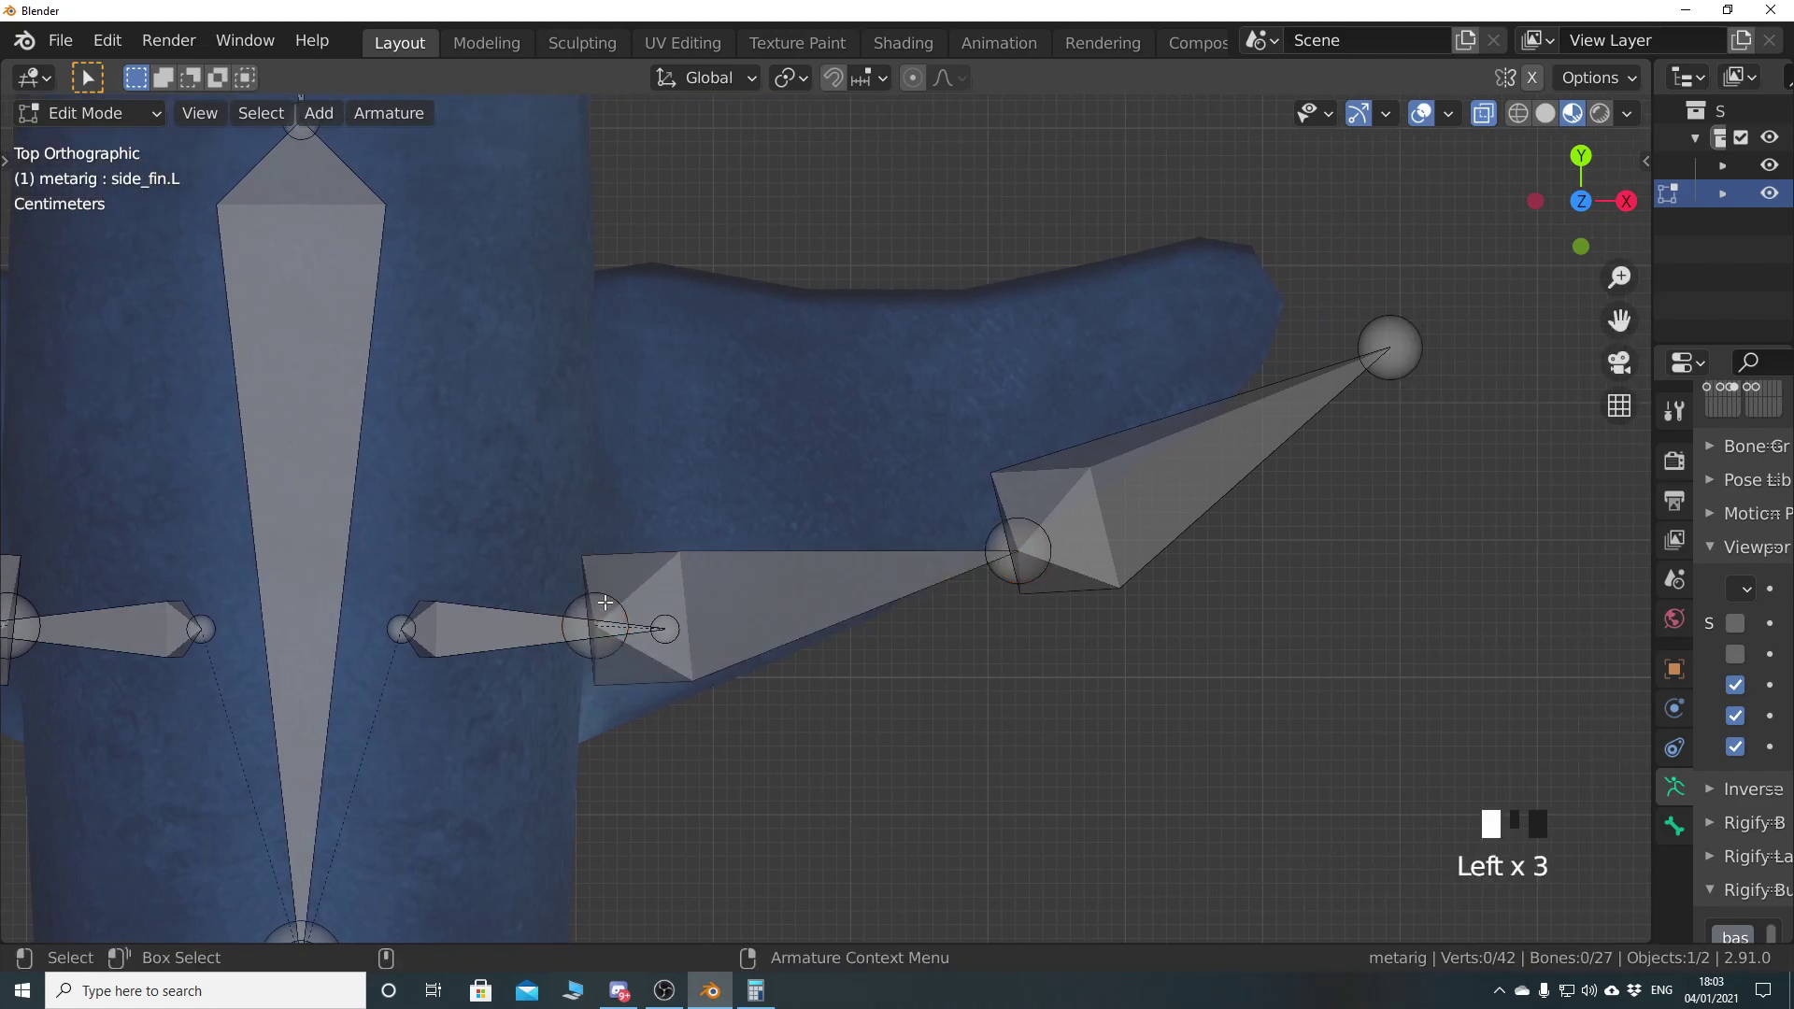
key("g")
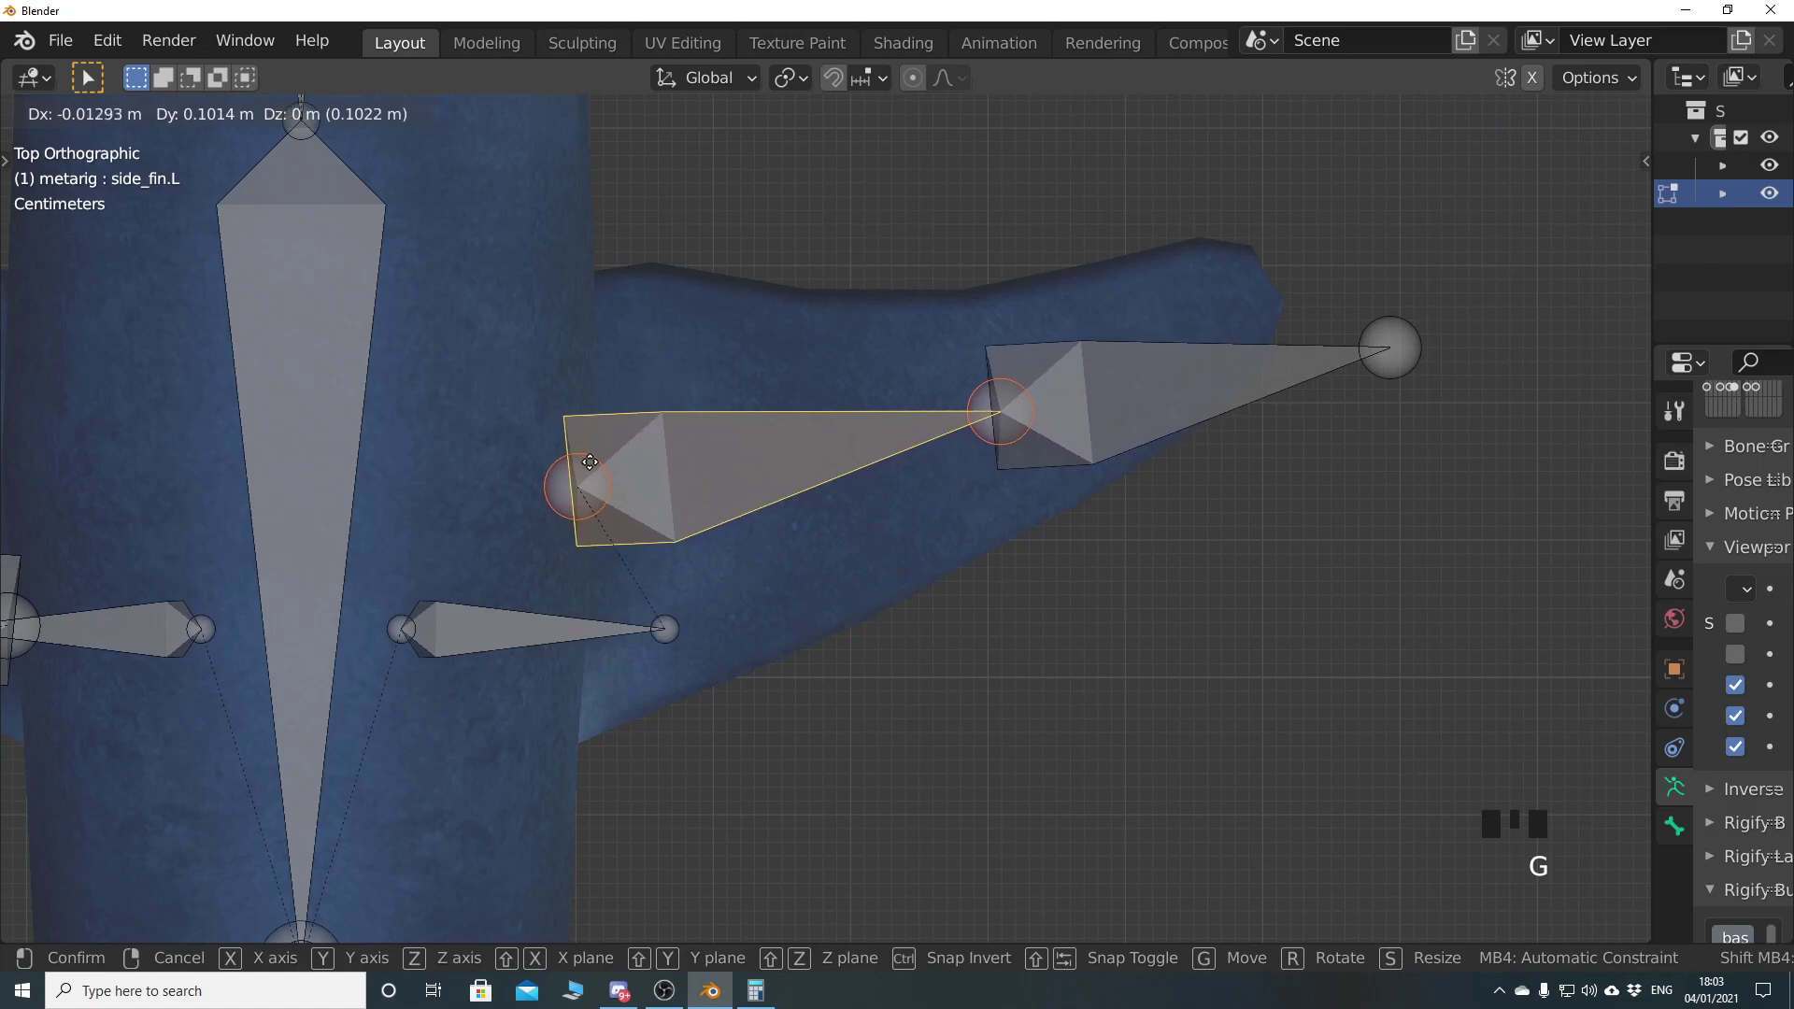
left_click(605, 472)
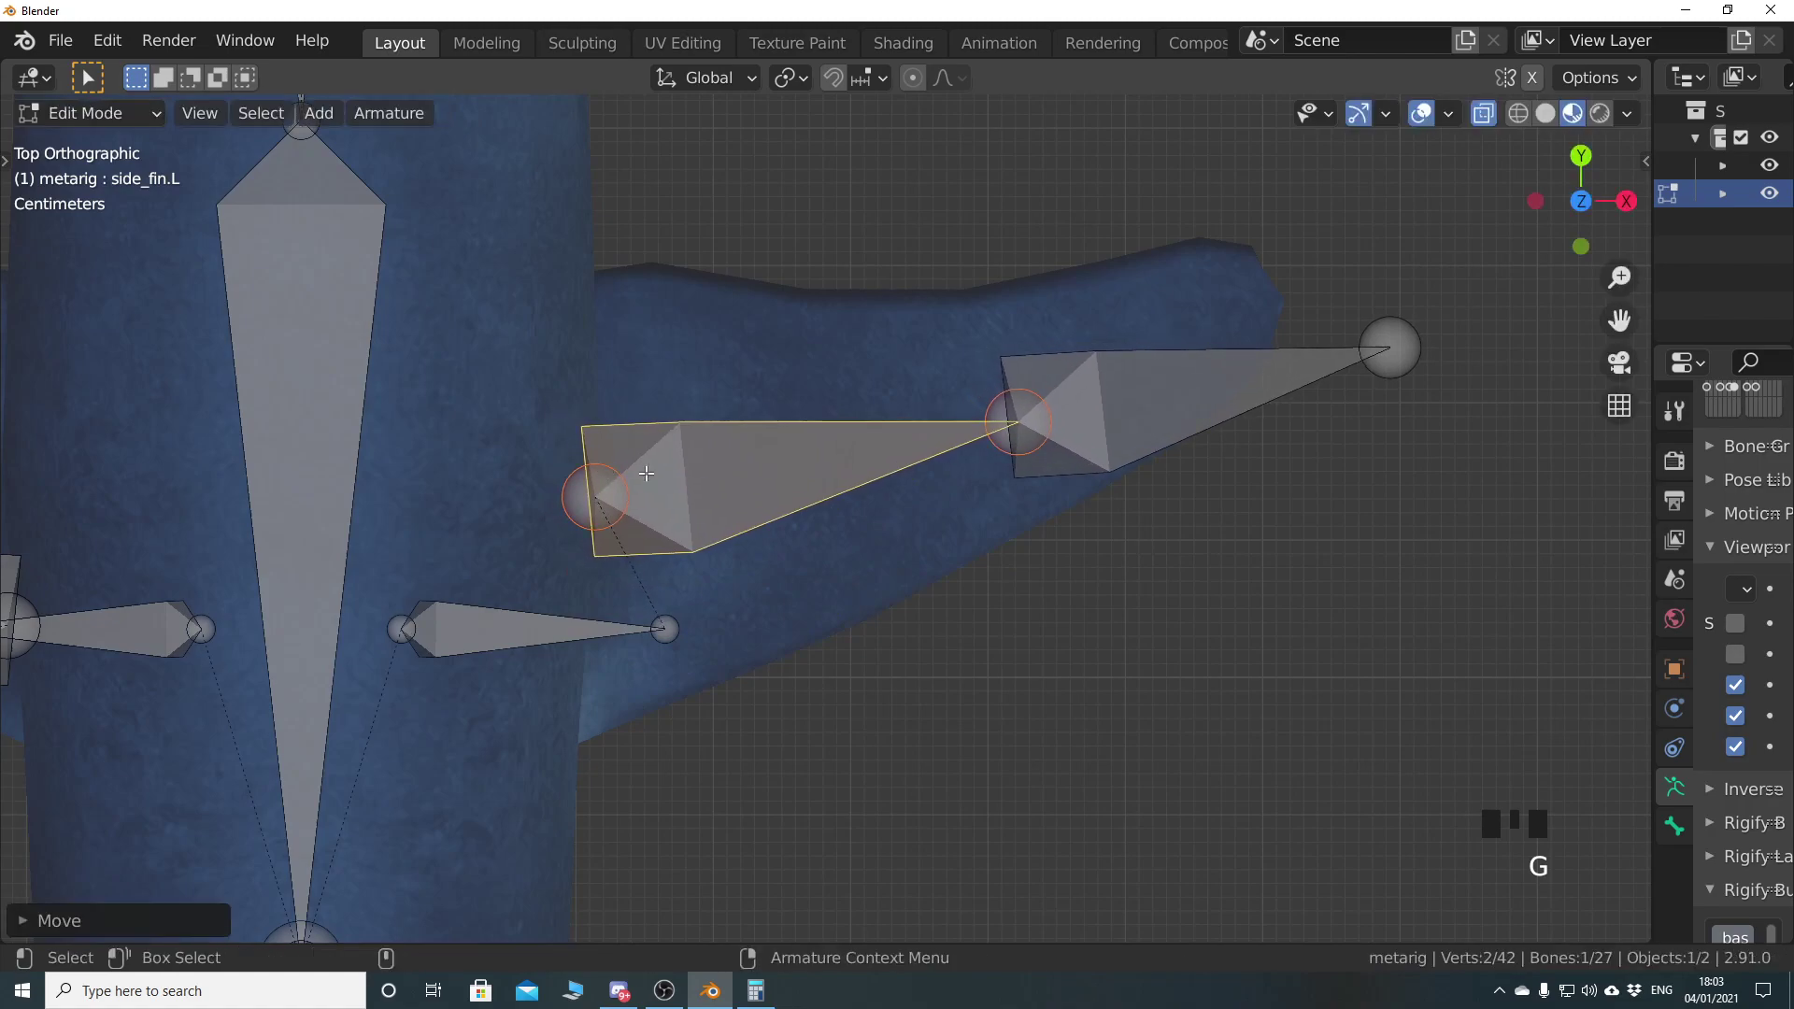
Move the tip of the left pectoral fin's outer bone inside the fin's tip, and nudge the inner bone slightly toward the tail
left_click(1411, 355)
key("g")
left_click(1230, 311)
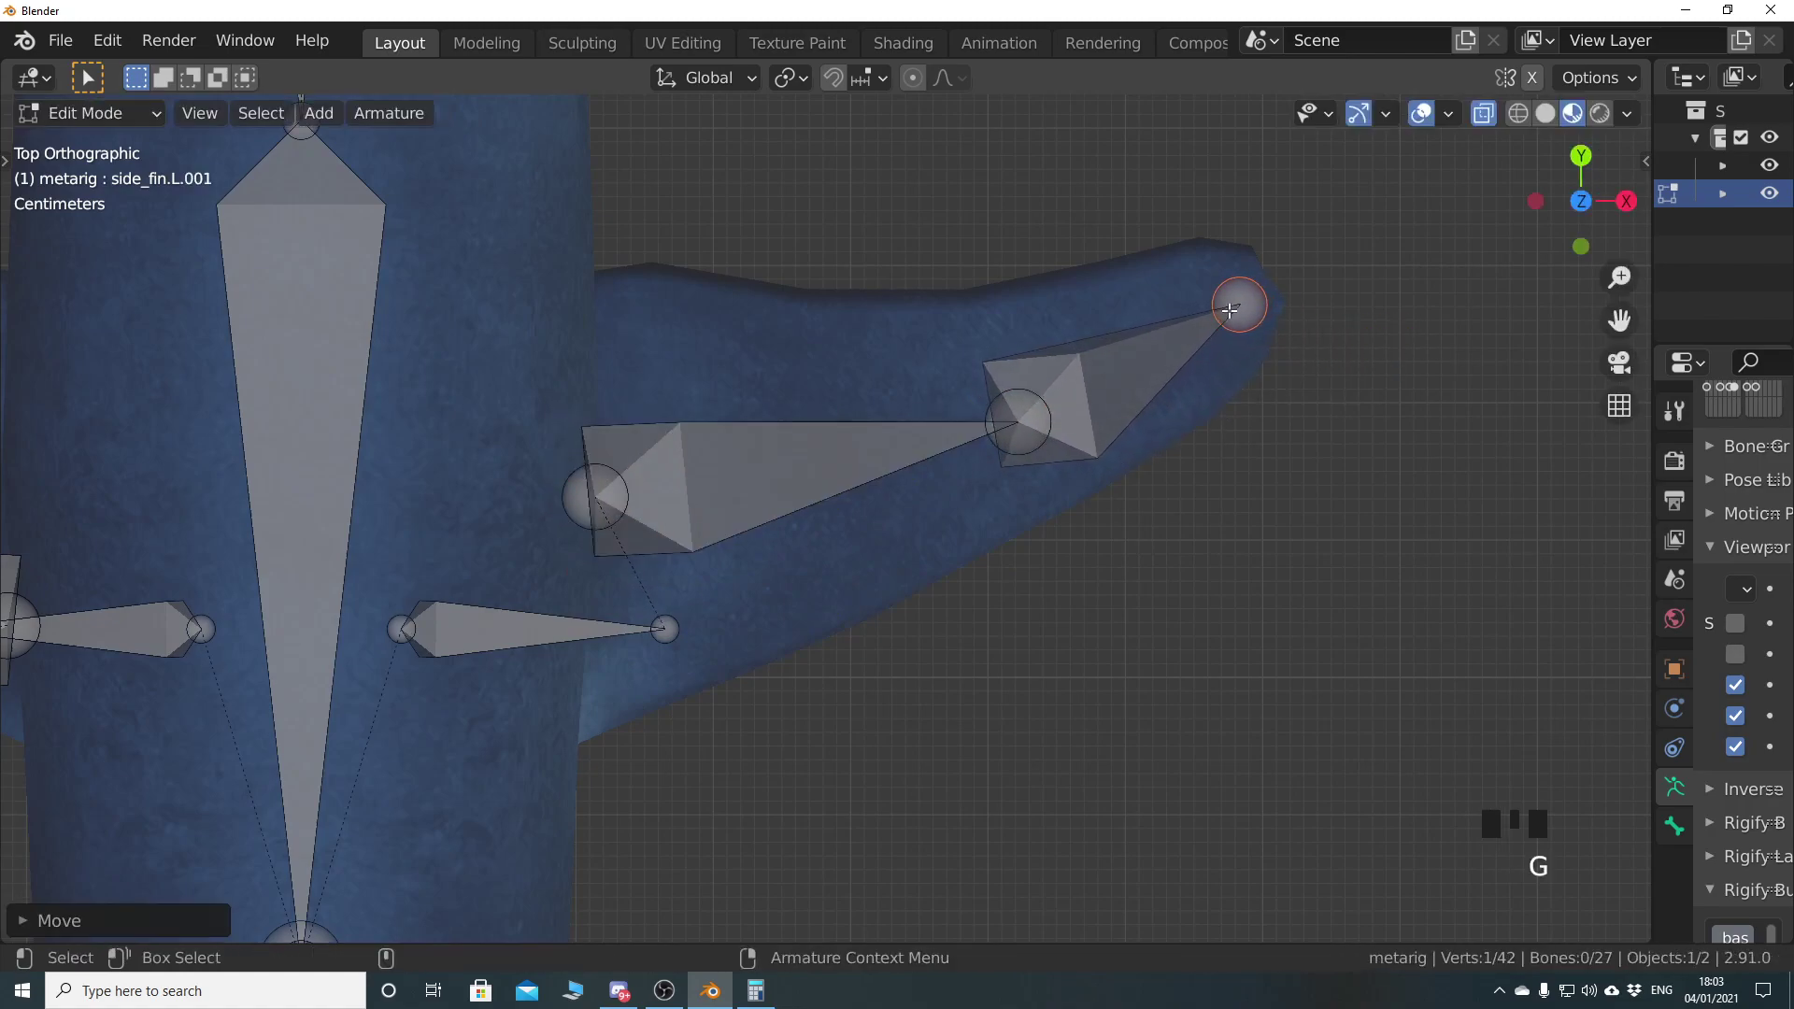
left_click(997, 423)
key("g")
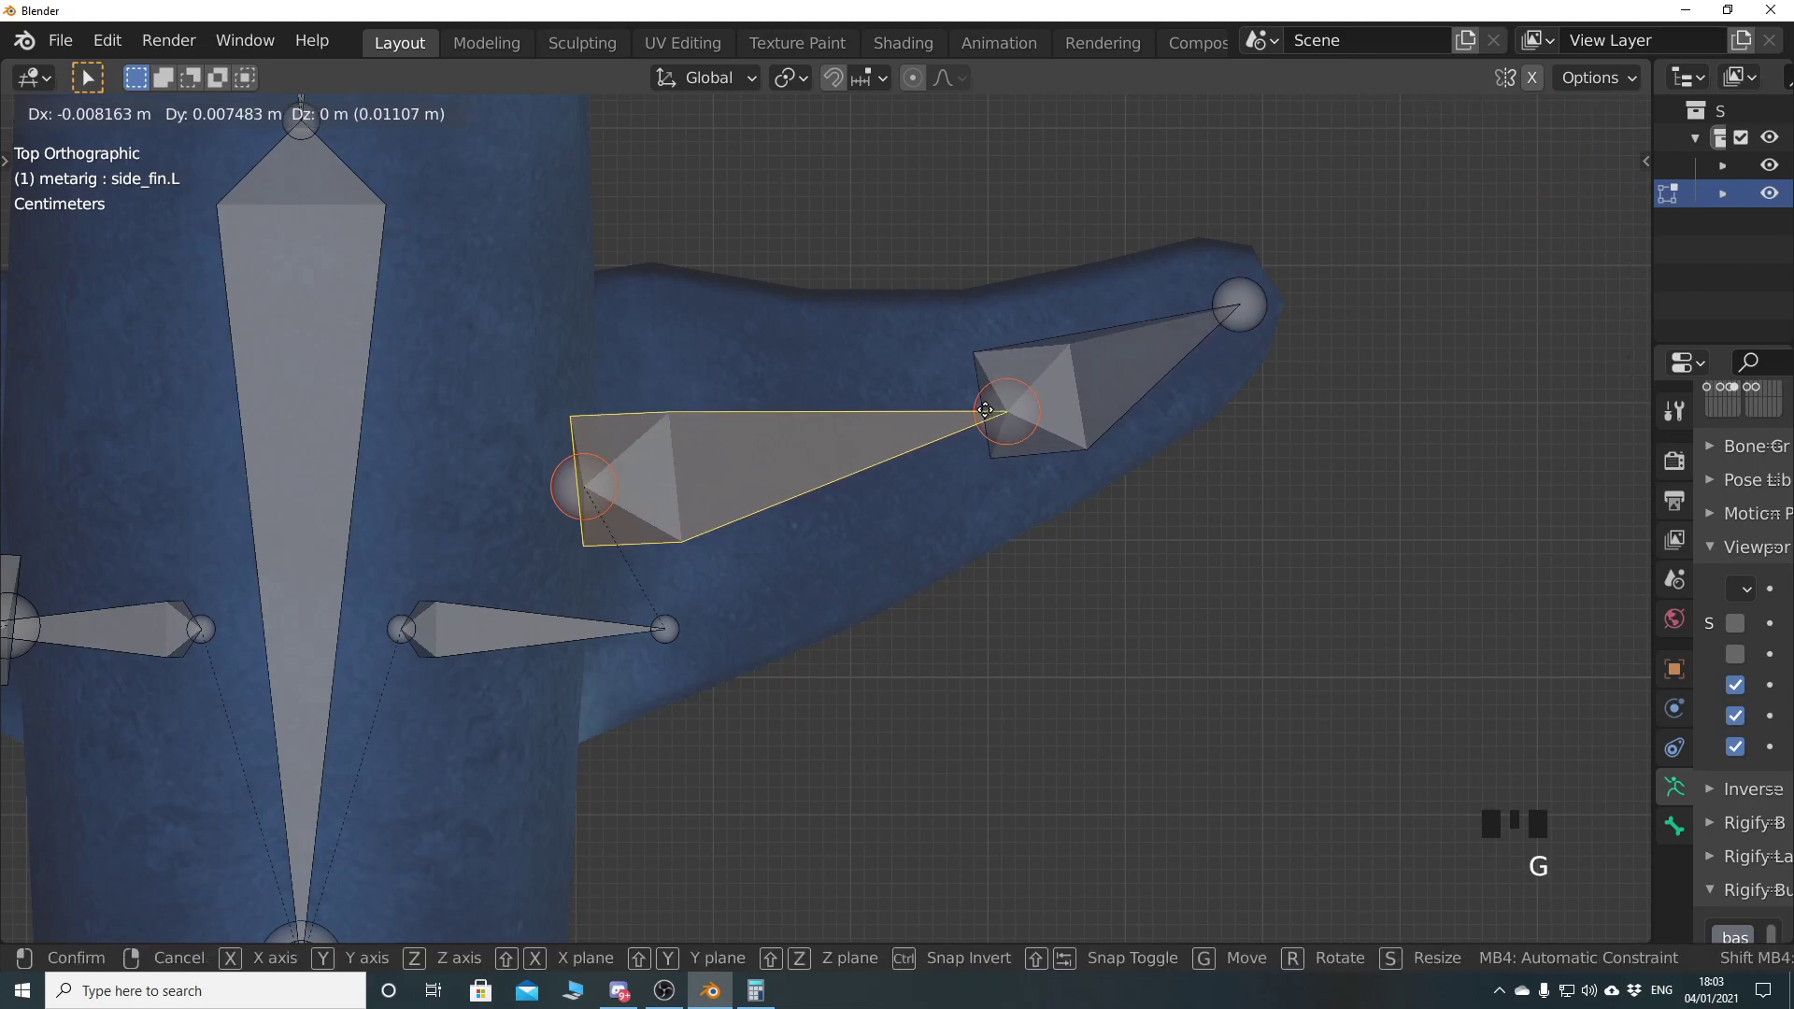
left_click(994, 405)
Move the left shoulder bone's outer end onto the base of the left pectoral fin's inner bone
left_click(648, 657)
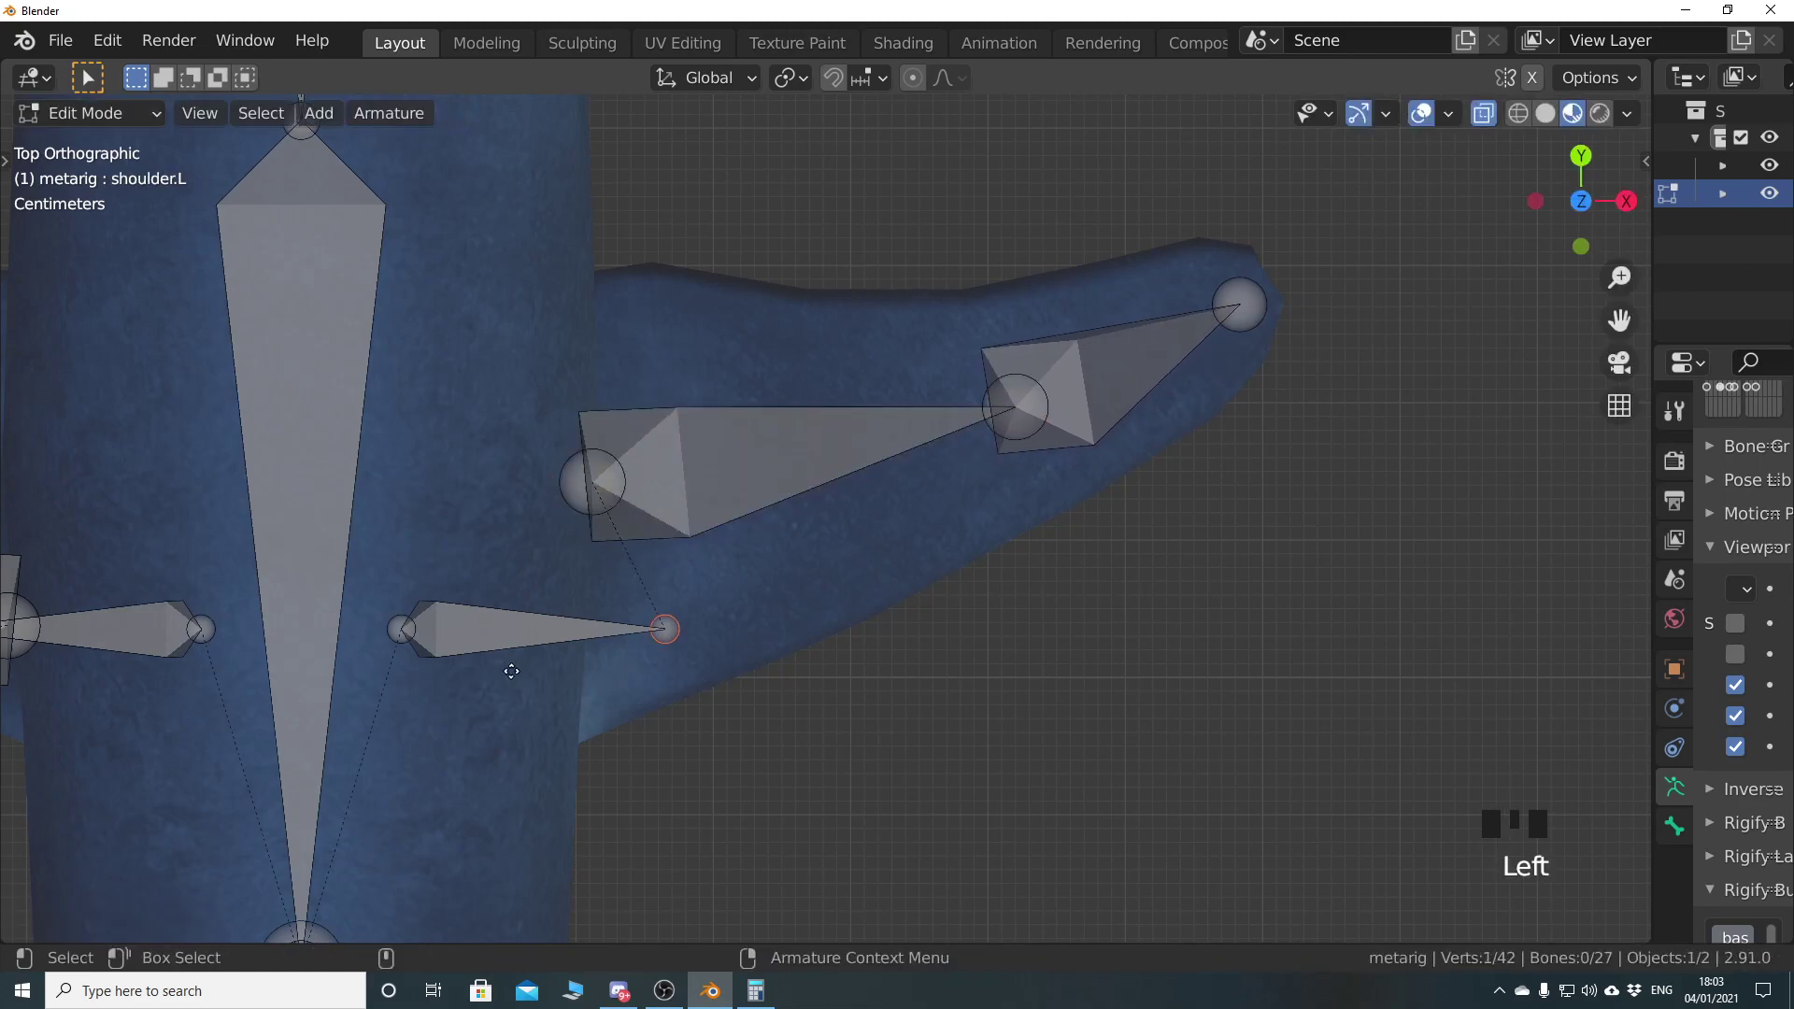
key("g")
left_click(437, 525)
Move the right pectoral fin's whole outer bone about 0.13 m inward and toward the tail, so that its tip lies inside the fin
scroll(614, 722, "down", 3)
scroll(614, 723, "left", 1, "shift")
scroll(629, 665, "left", 1, "shift")
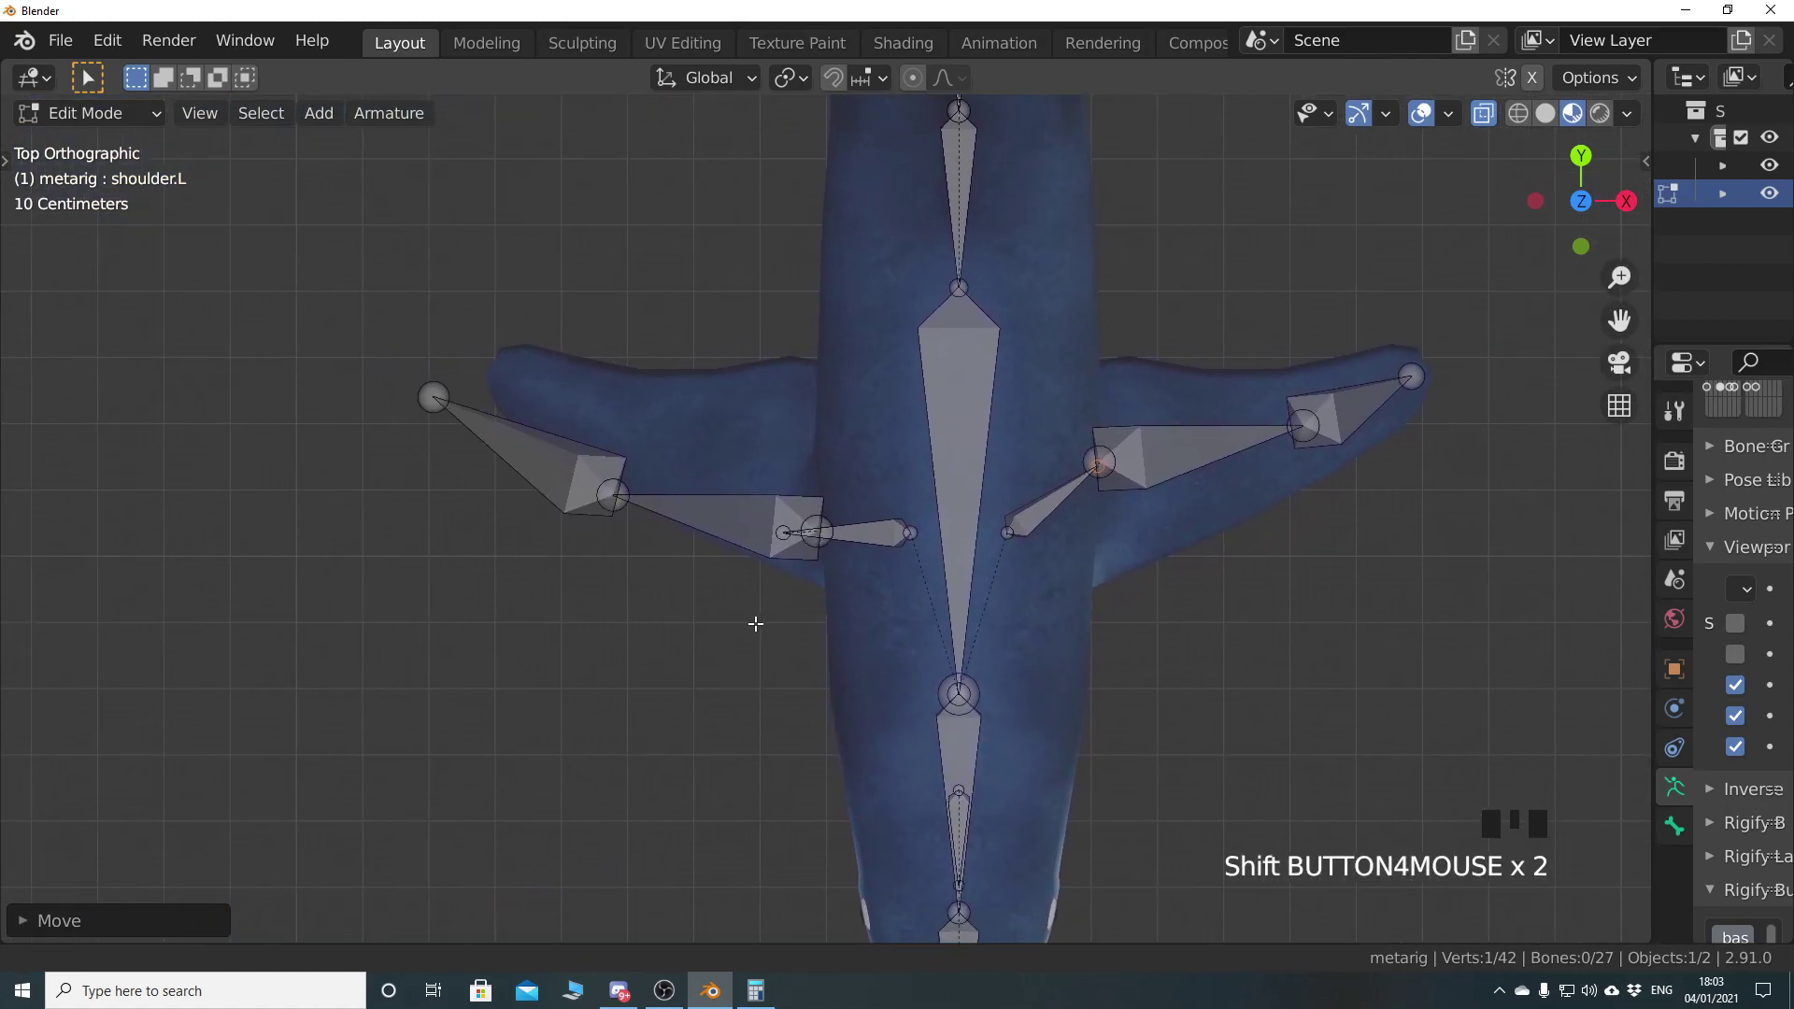
scroll(753, 623, "up", 2)
left_click(444, 449)
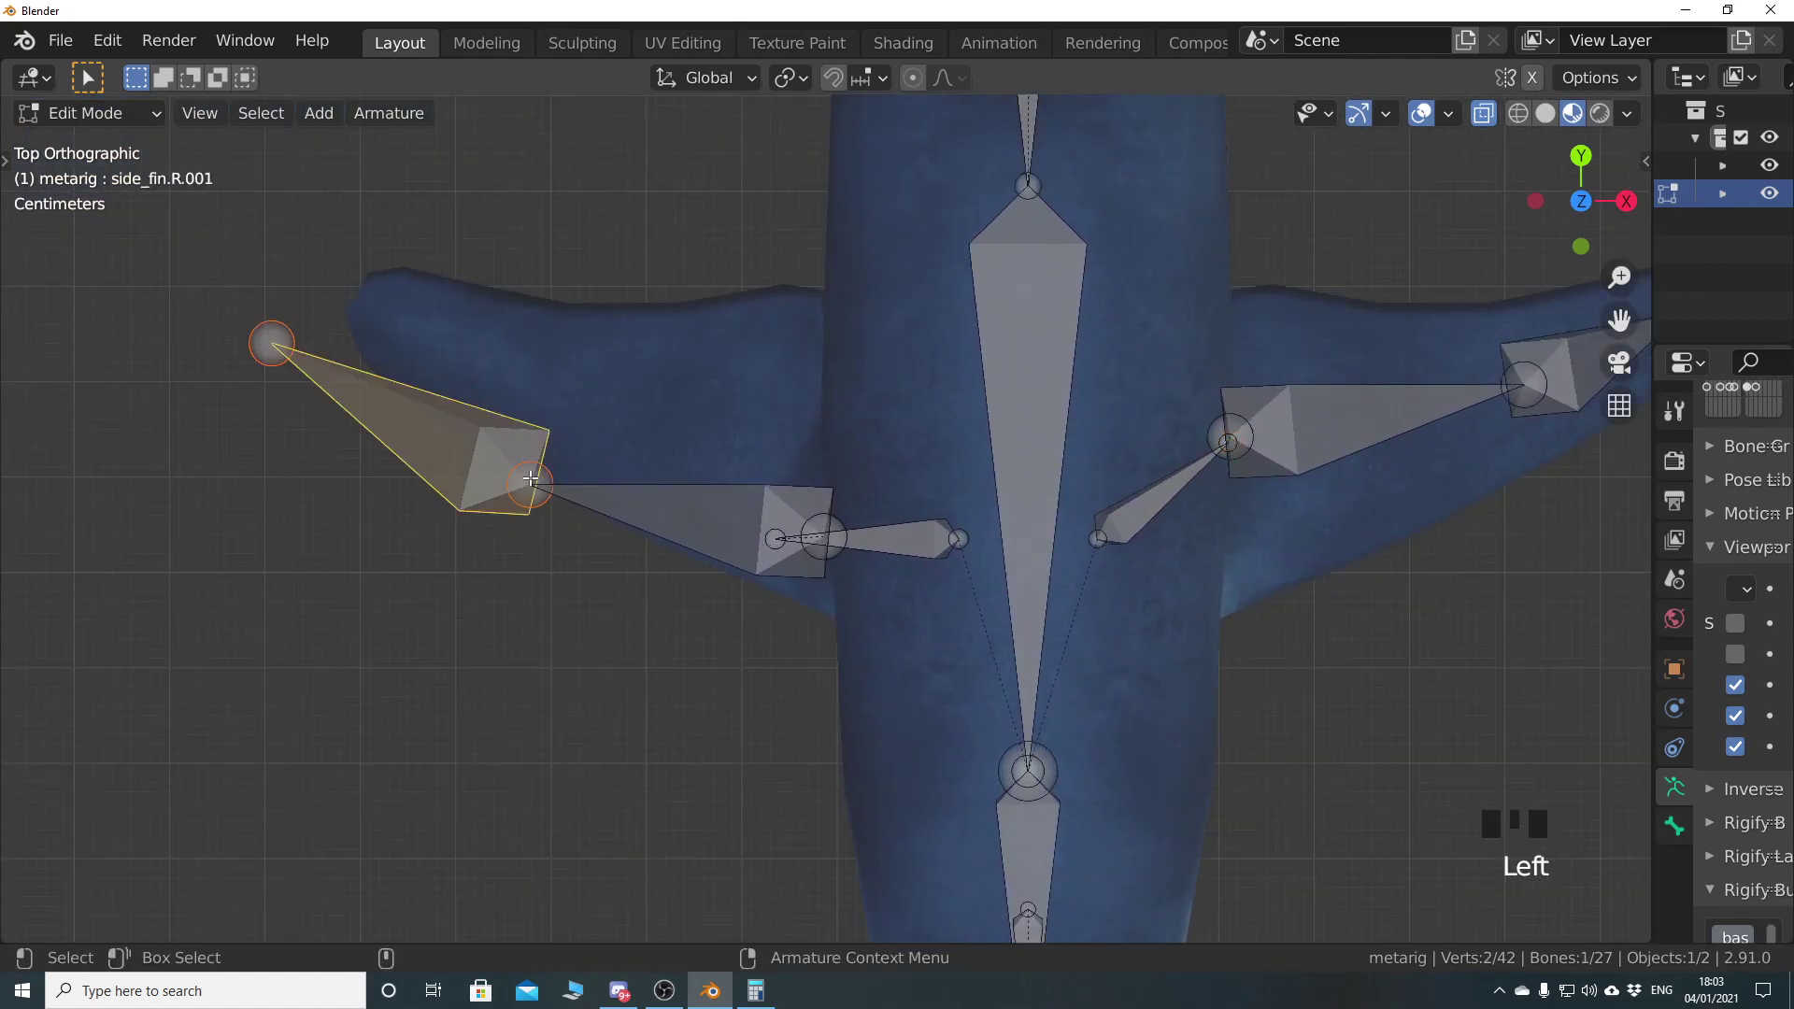
key("g")
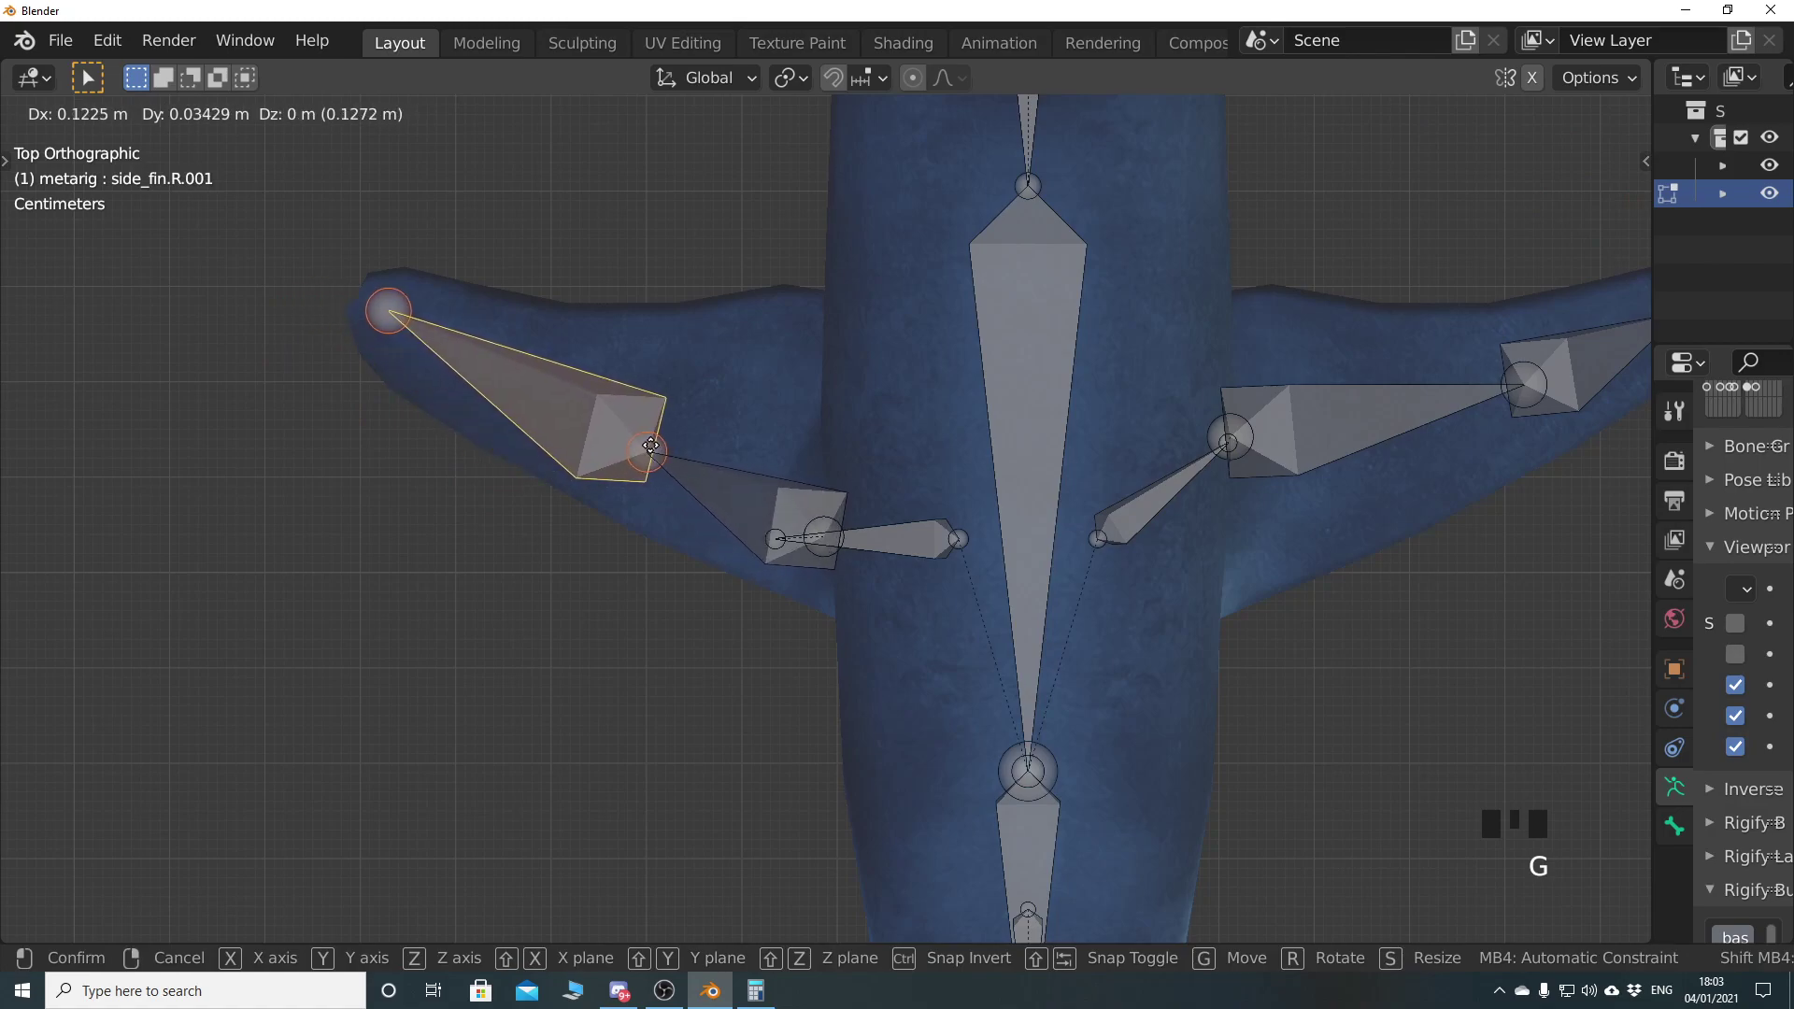
right_click(655, 449)
Nudge the whole right shoulder bone slightly toward the tail
left_click(832, 539)
key("g")
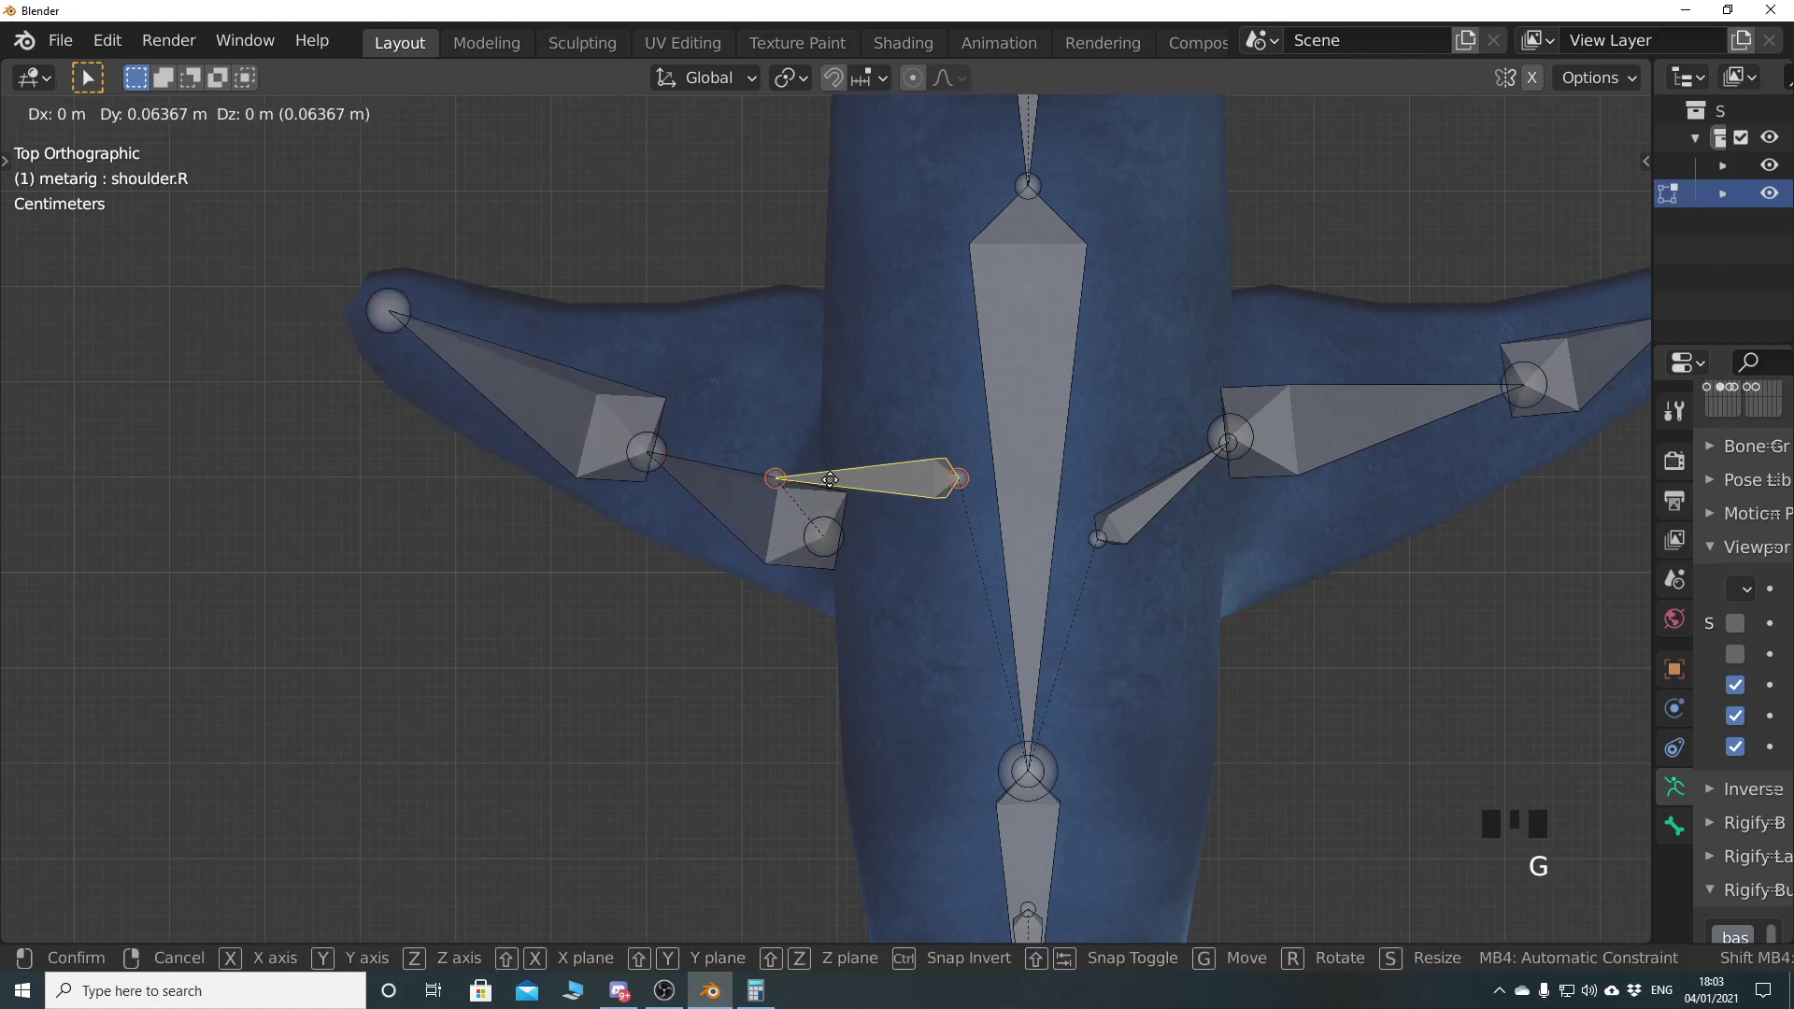
left_click(830, 531)
left_click(797, 619)
Move the right pectoral fin's whole inner bone toward the tail so that it lies inside the fin
left_click(815, 544)
key("g")
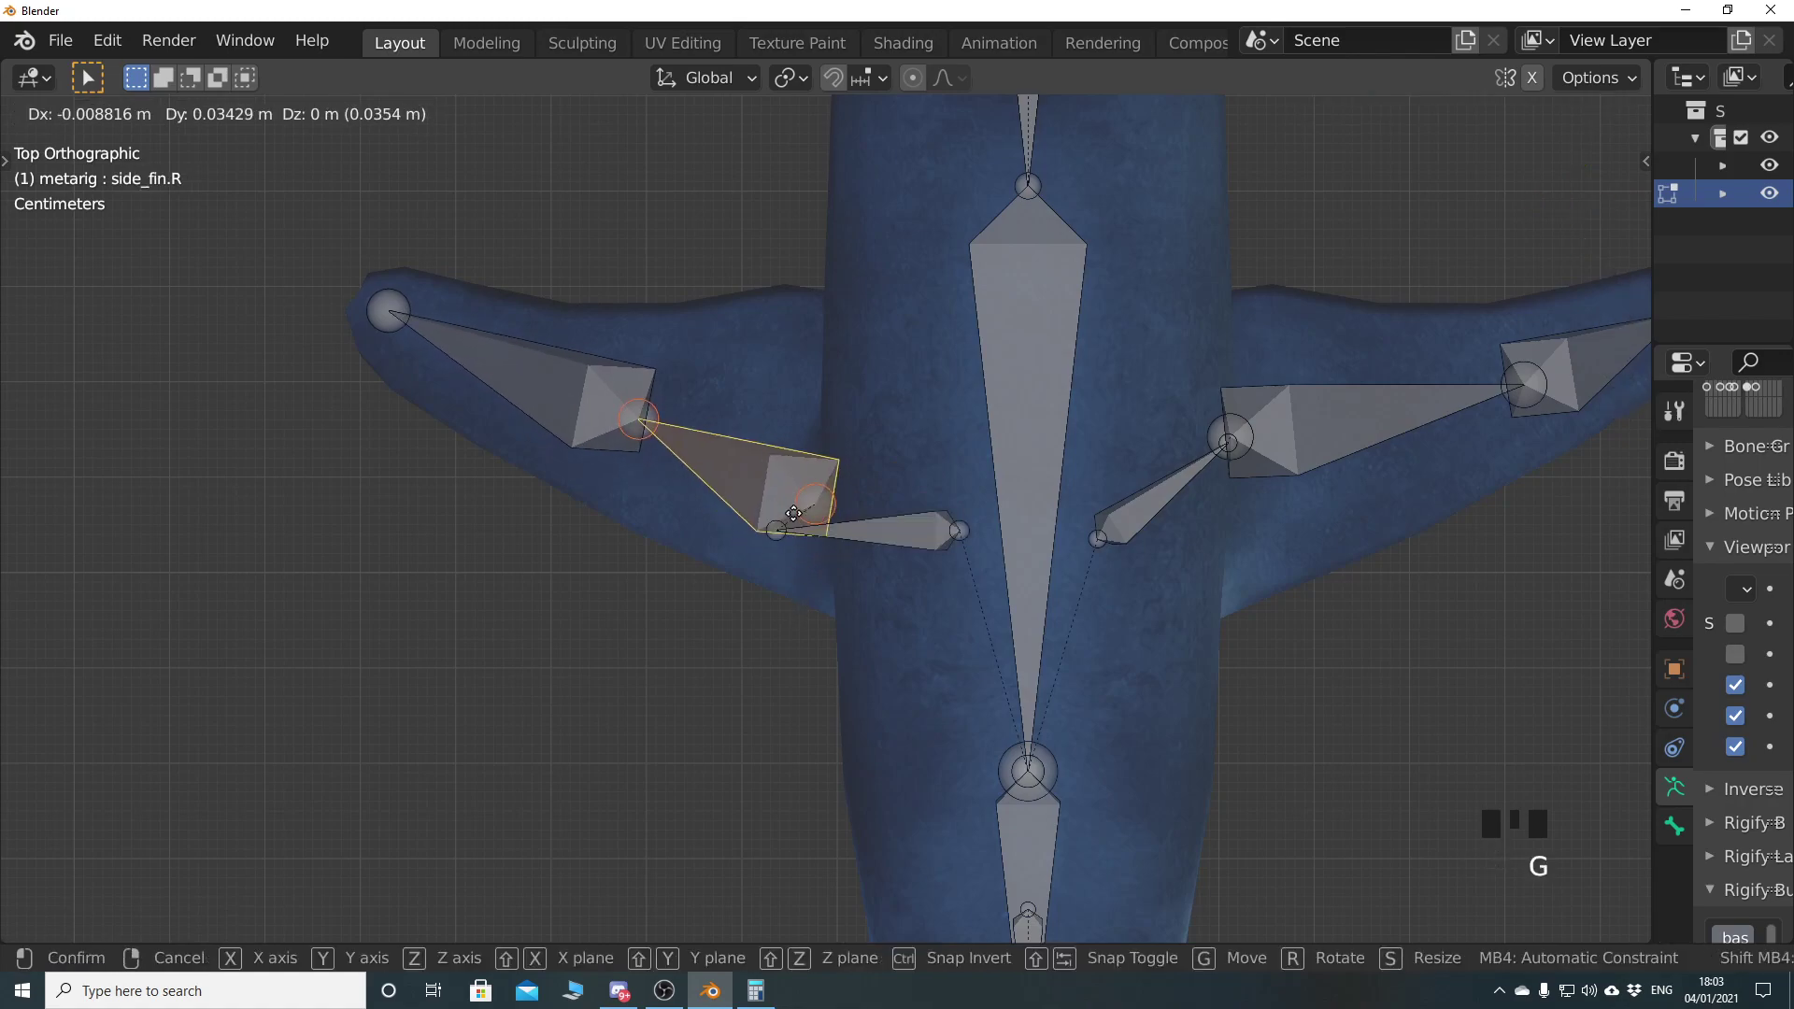
left_click(793, 515)
key("g")
left_click(816, 533)
left_click(815, 477)
key("g")
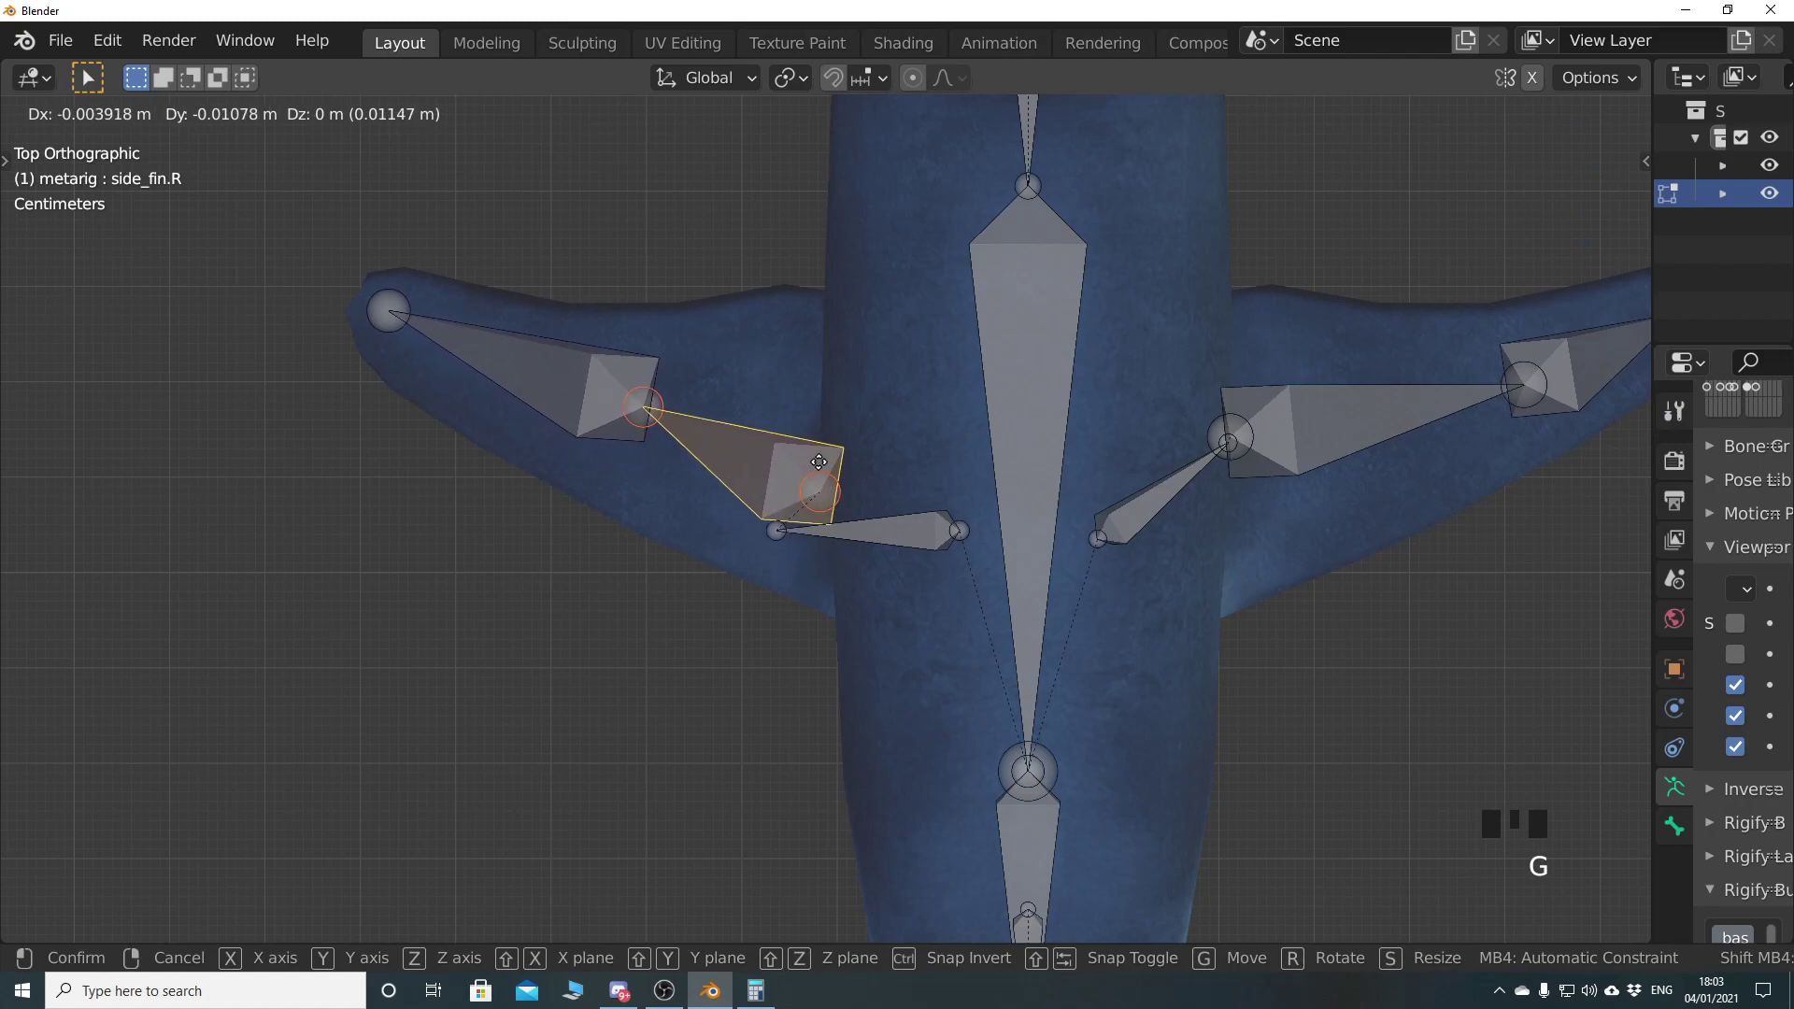
left_click(818, 455)
In the side view, move the base of the right pectoral fin's inner bone about 0.04 m toward the tail to line up with the left one
scroll(621, 589, "down", 2)
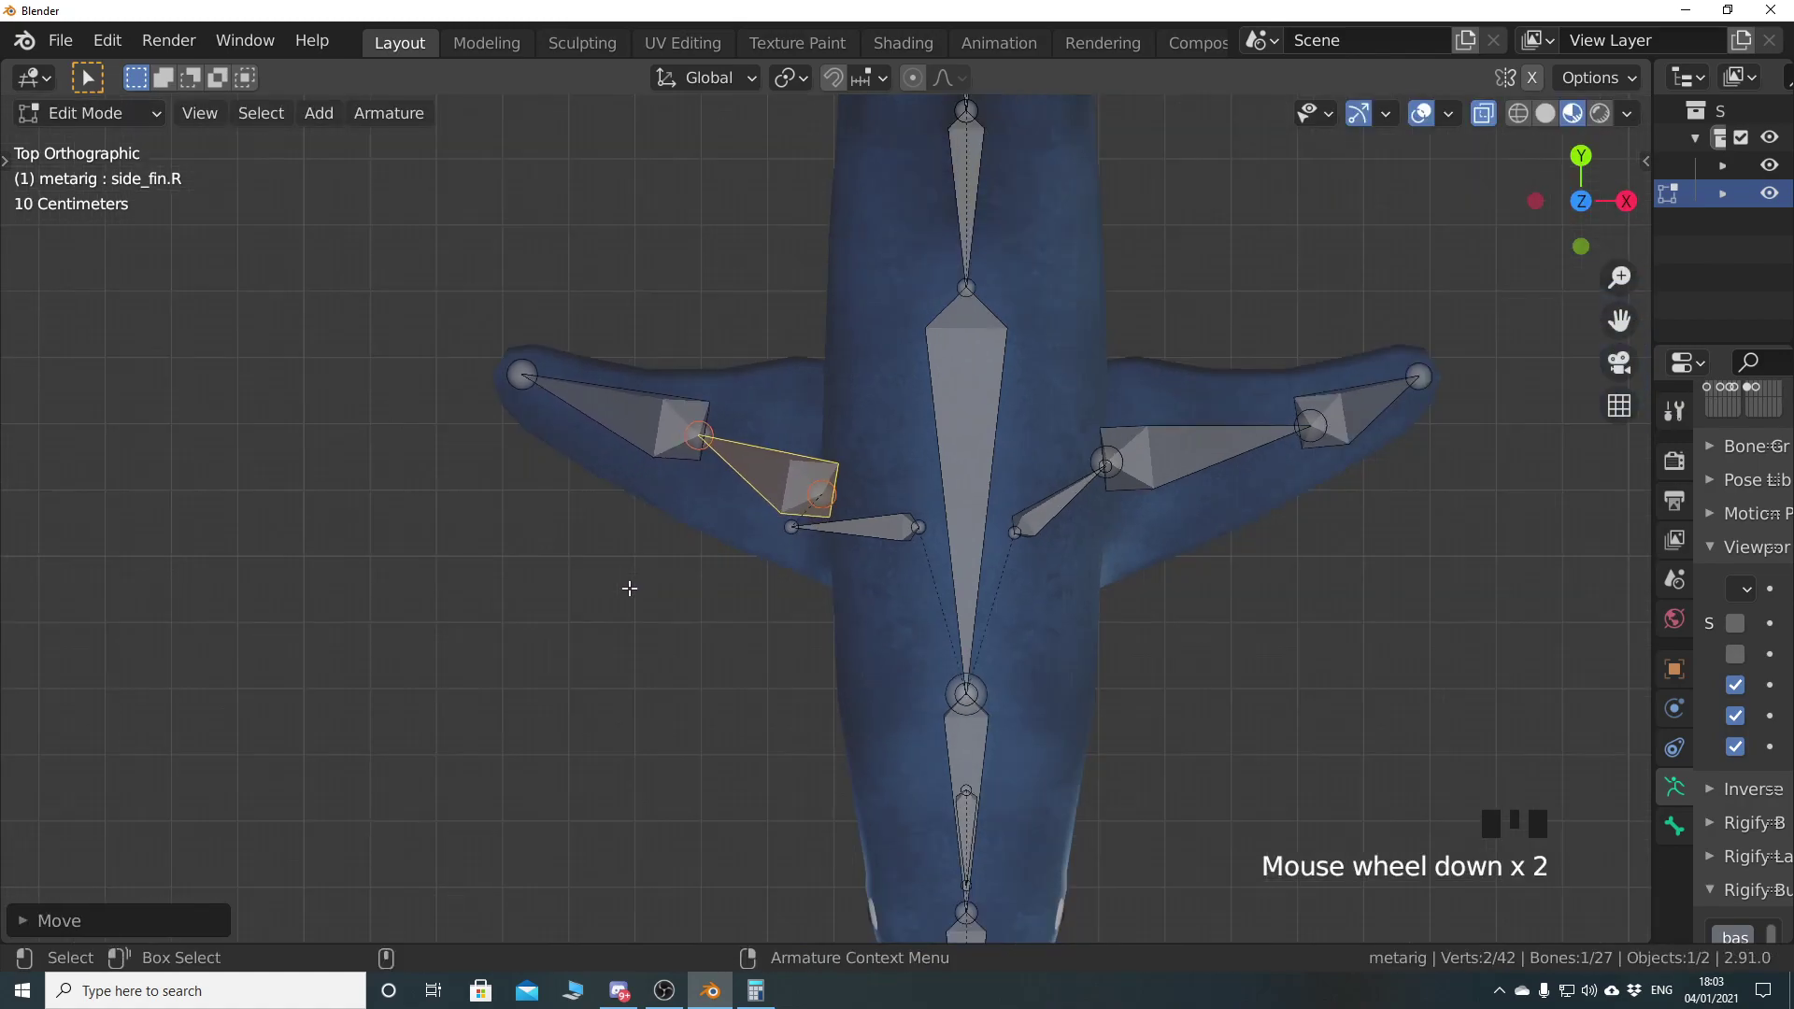
middle_click_drag(620, 589, 821, 524)
scroll(660, 663, "up", 2)
middle_click_drag(660, 664, 753, 542, "shift")
key("KP_3")
middle_click_drag(866, 587, 780, 557, "shift")
middle_click_drag(718, 469, 716, 439, "shift")
left_click(716, 438)
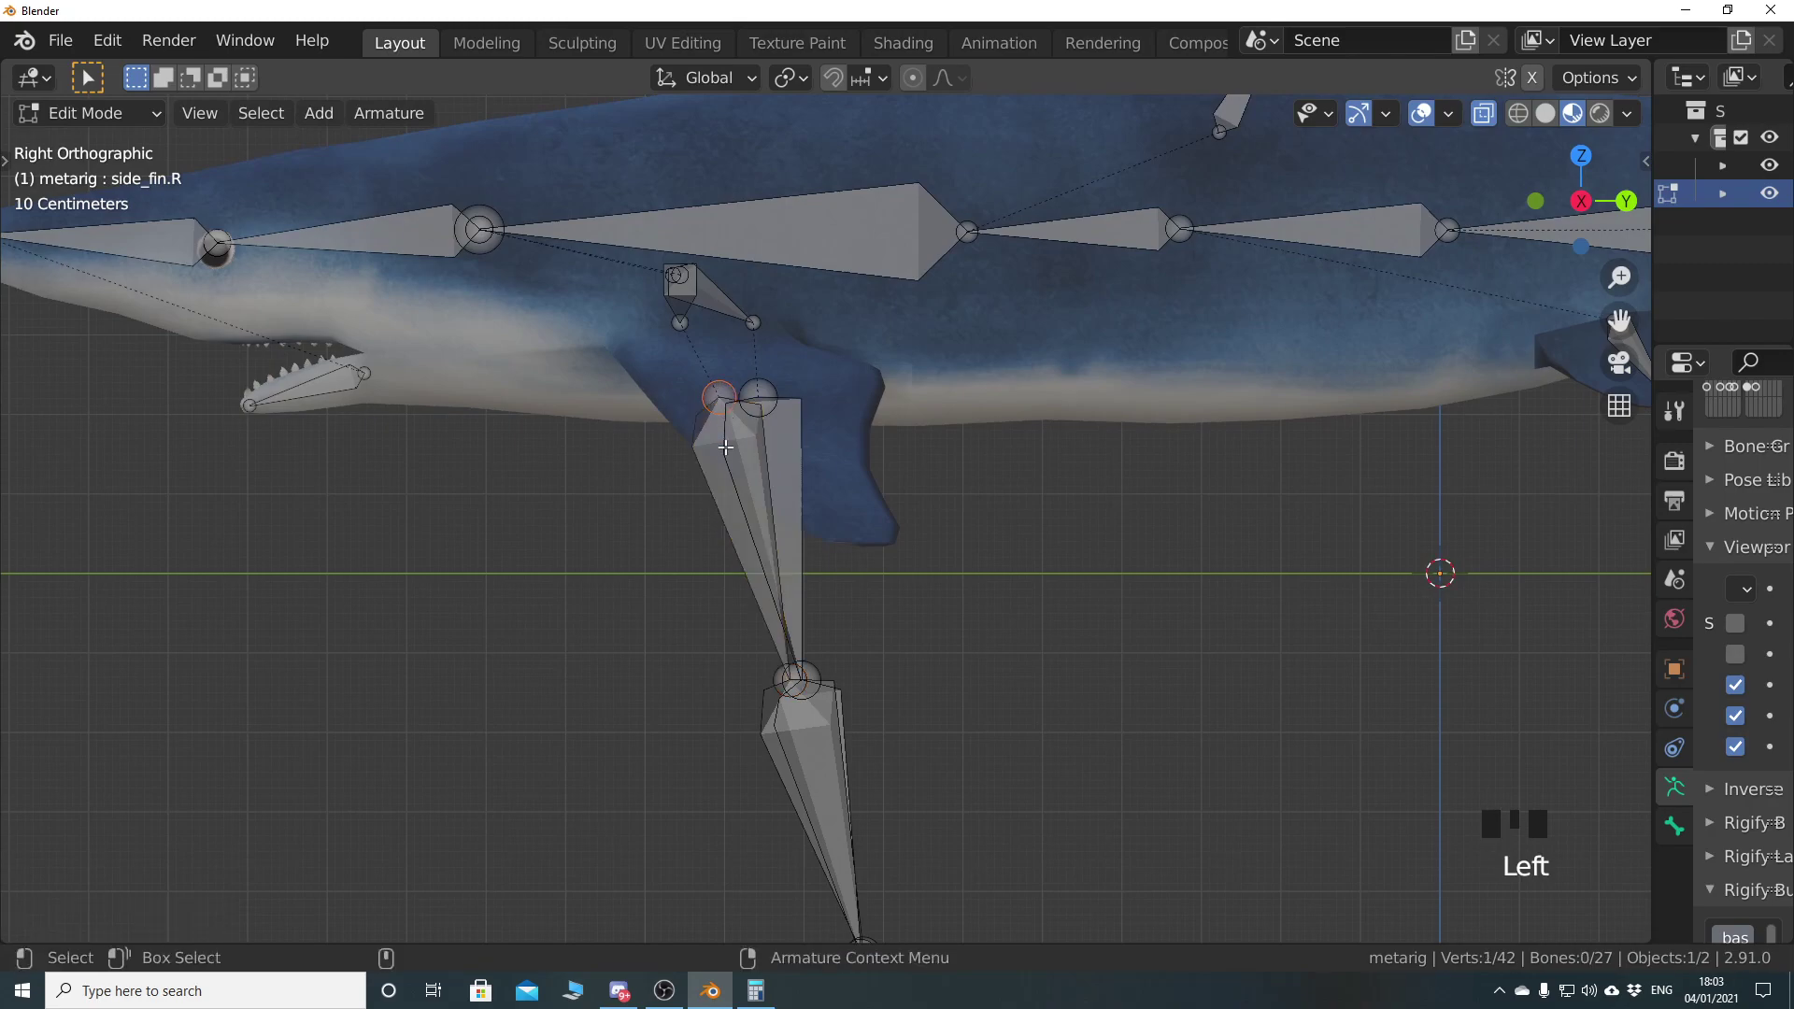
key("g")
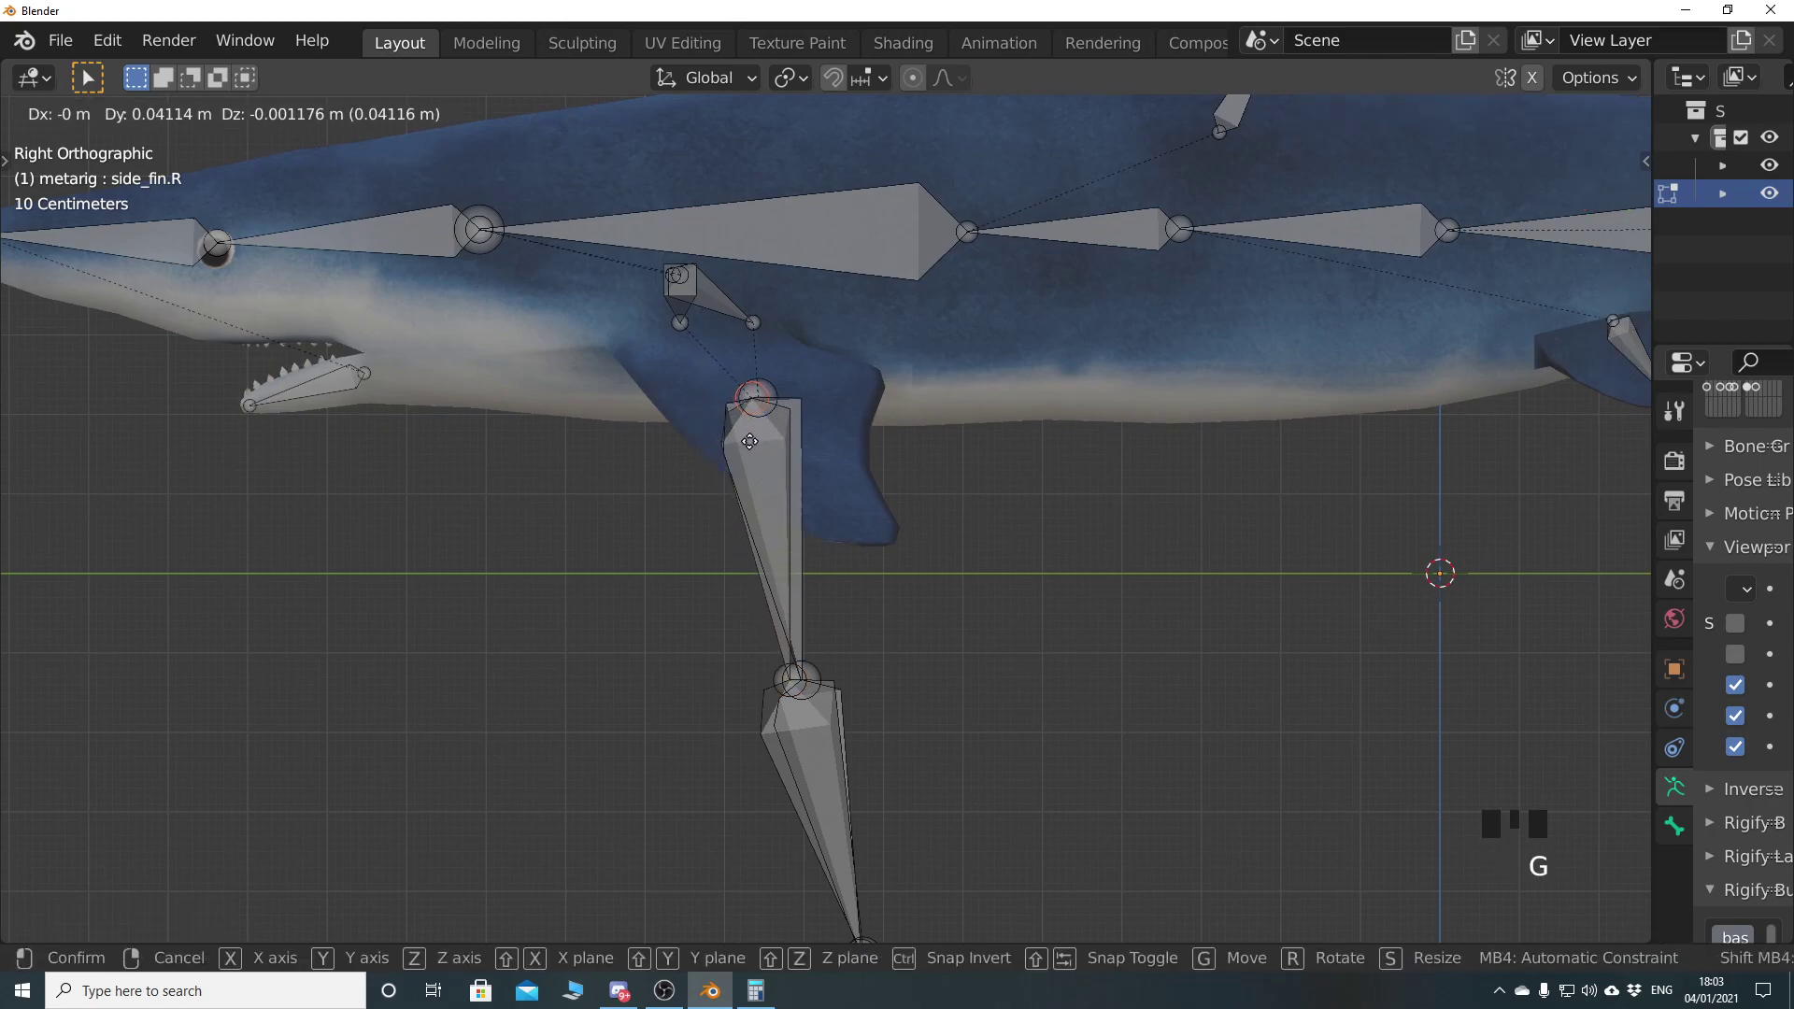
left_click(766, 681)
Line up the left pectoral fin's middle joint and outer bone tip with those of the right fin in the side view
left_click(766, 681)
key("g")
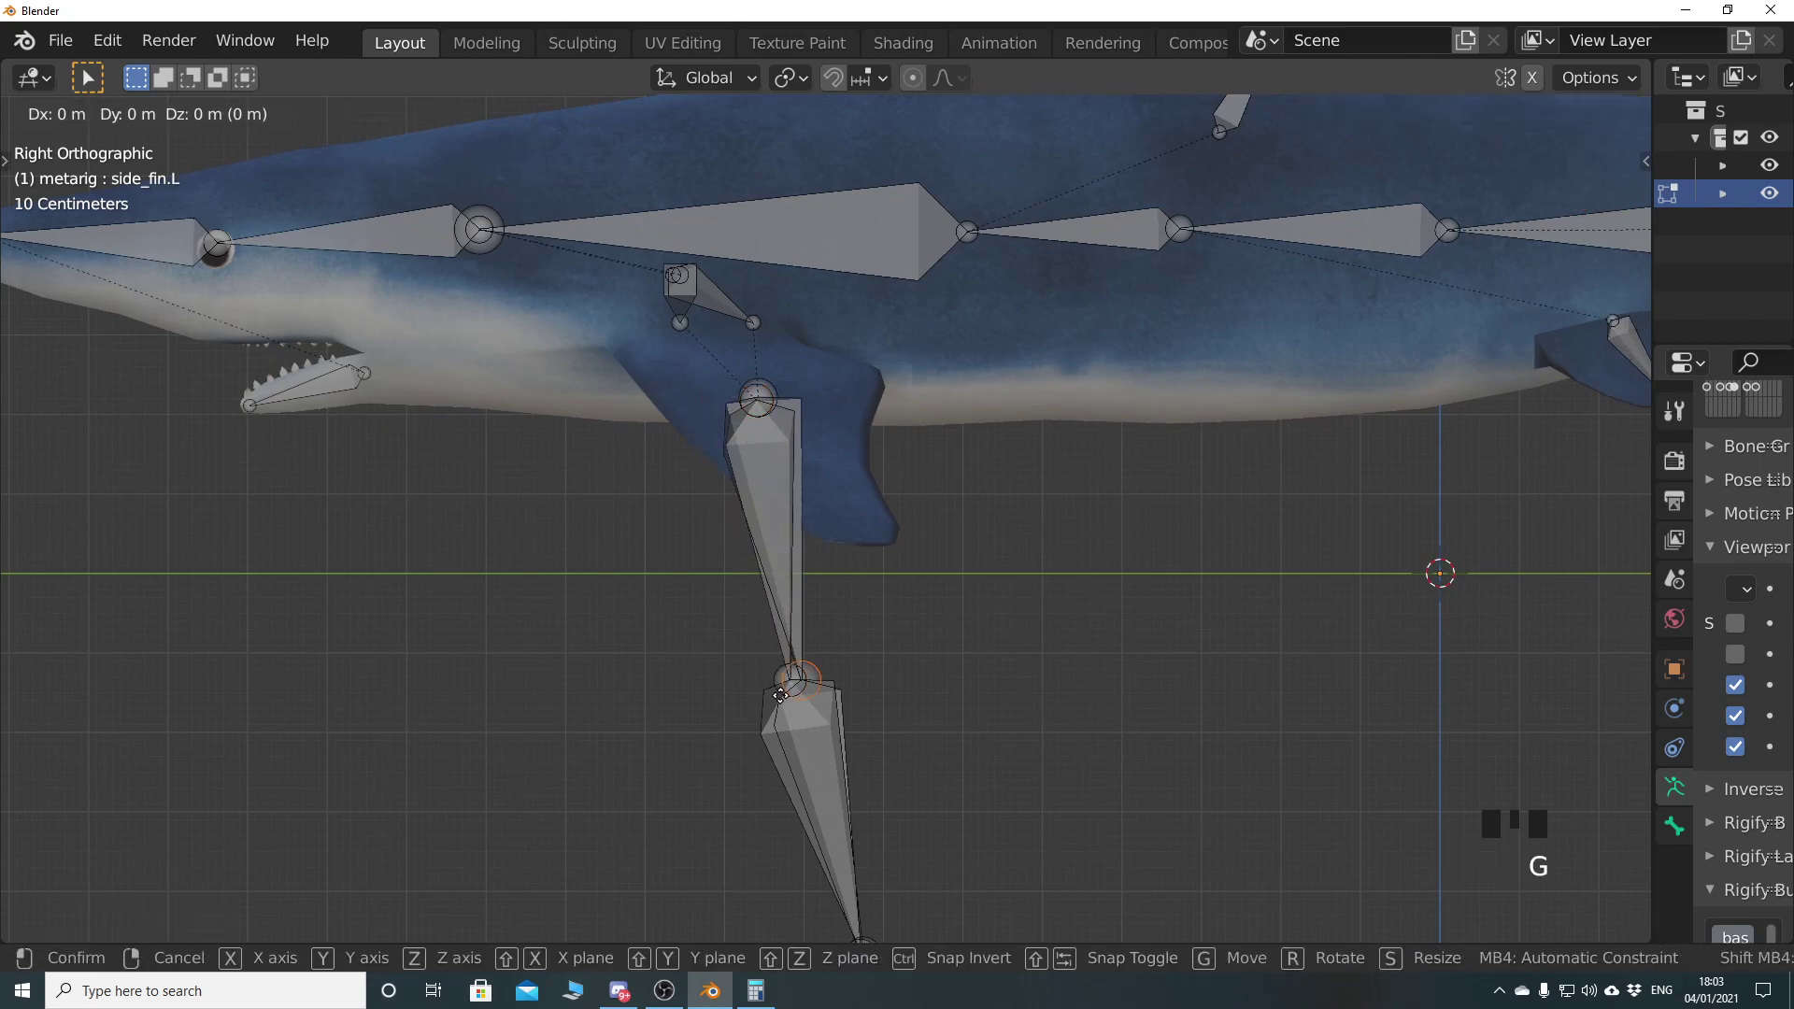
left_click(764, 693)
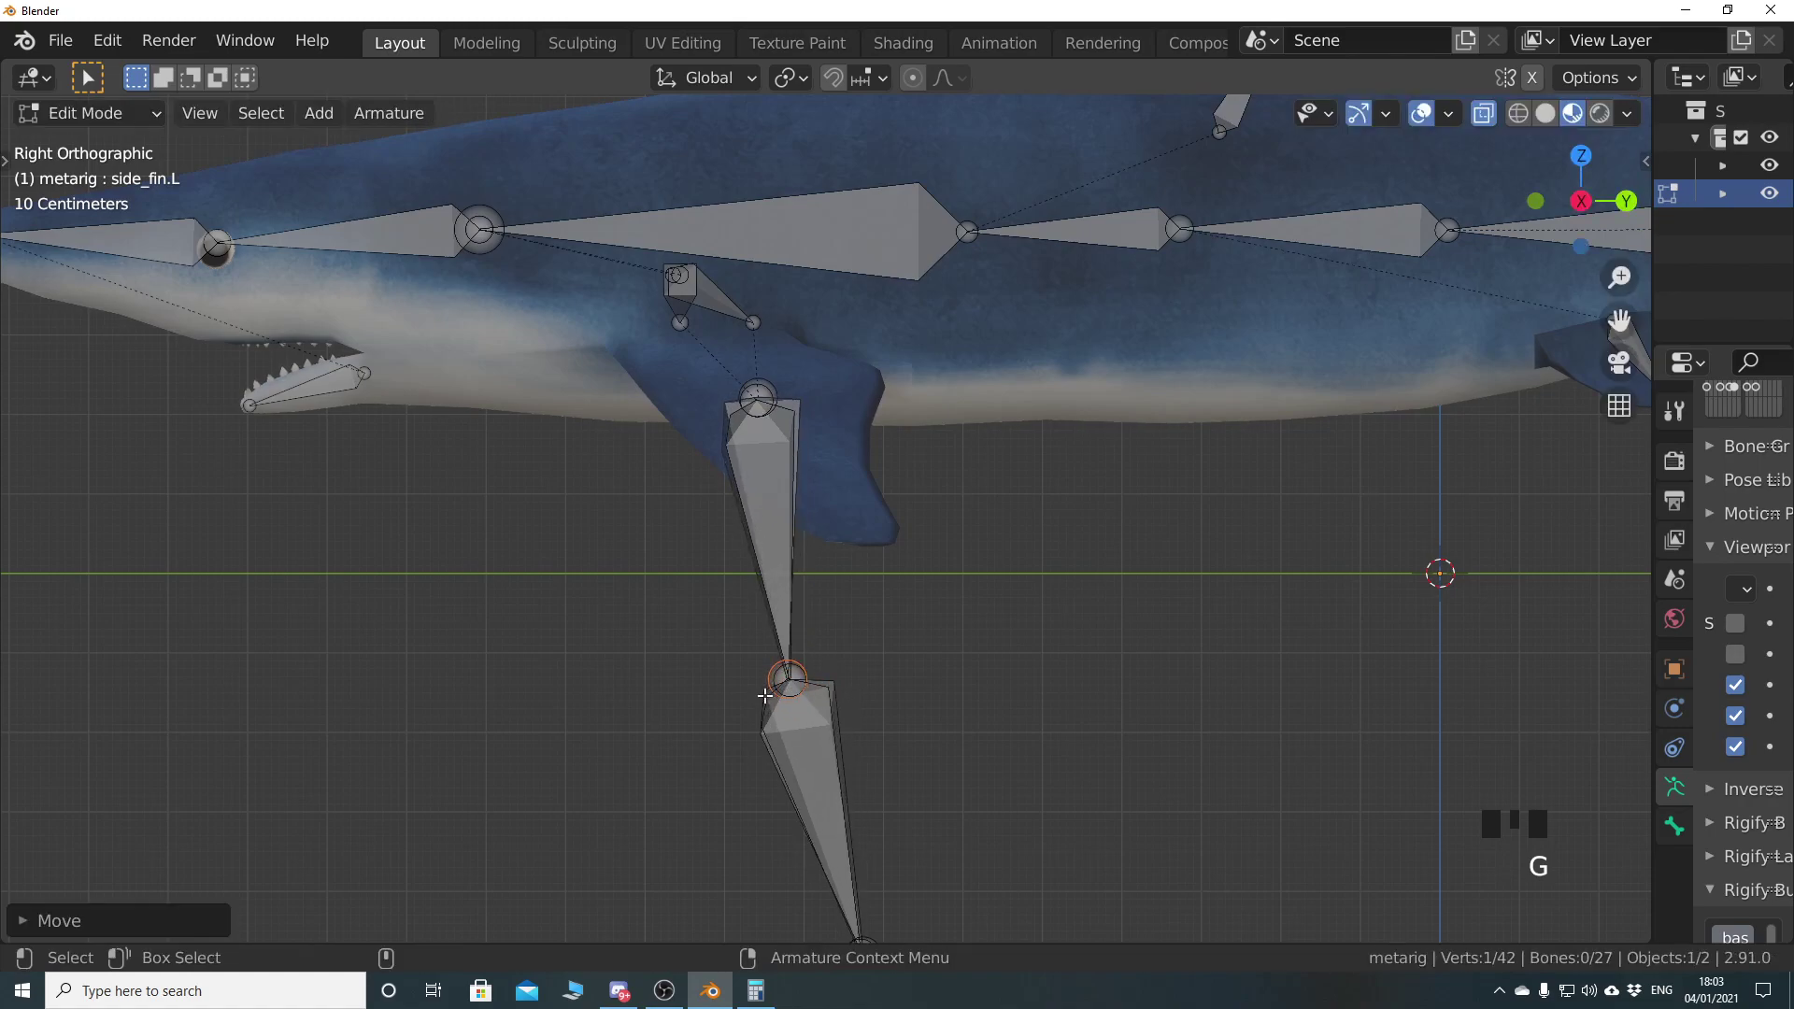
middle_click_drag(764, 694, 773, 465, "shift")
scroll(770, 589, "up", 4)
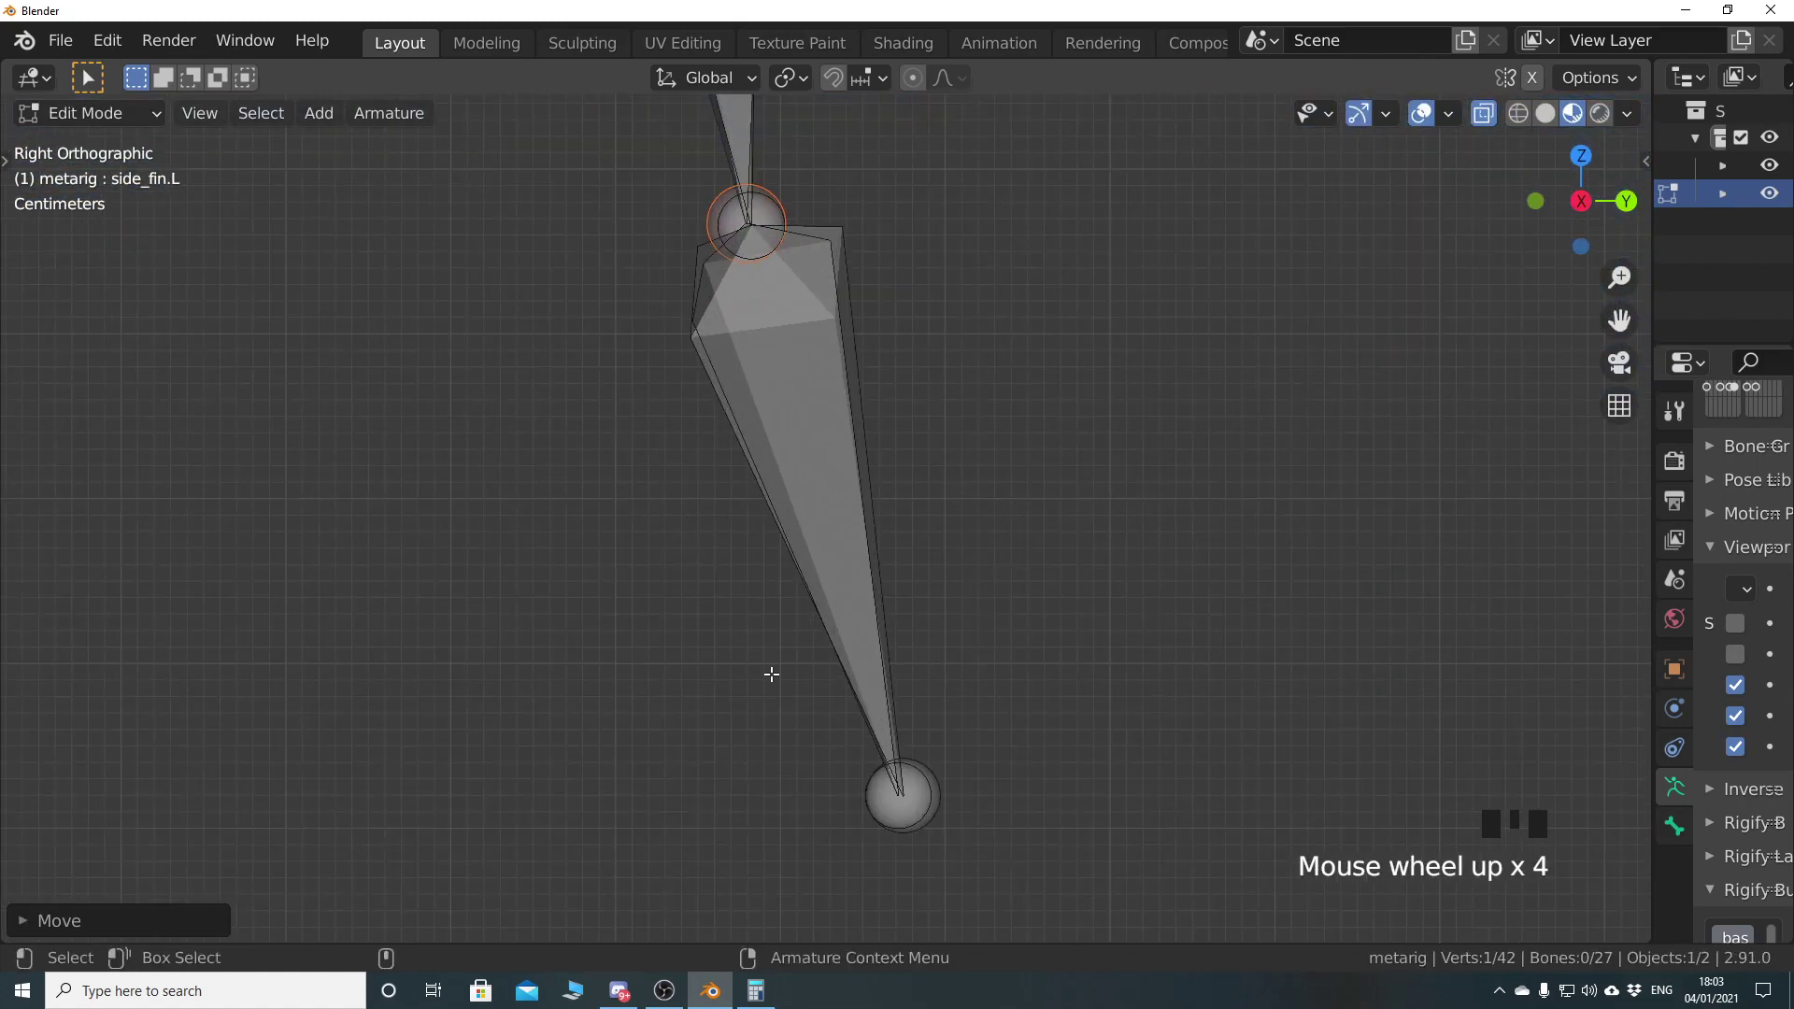
left_click(886, 788)
key("g")
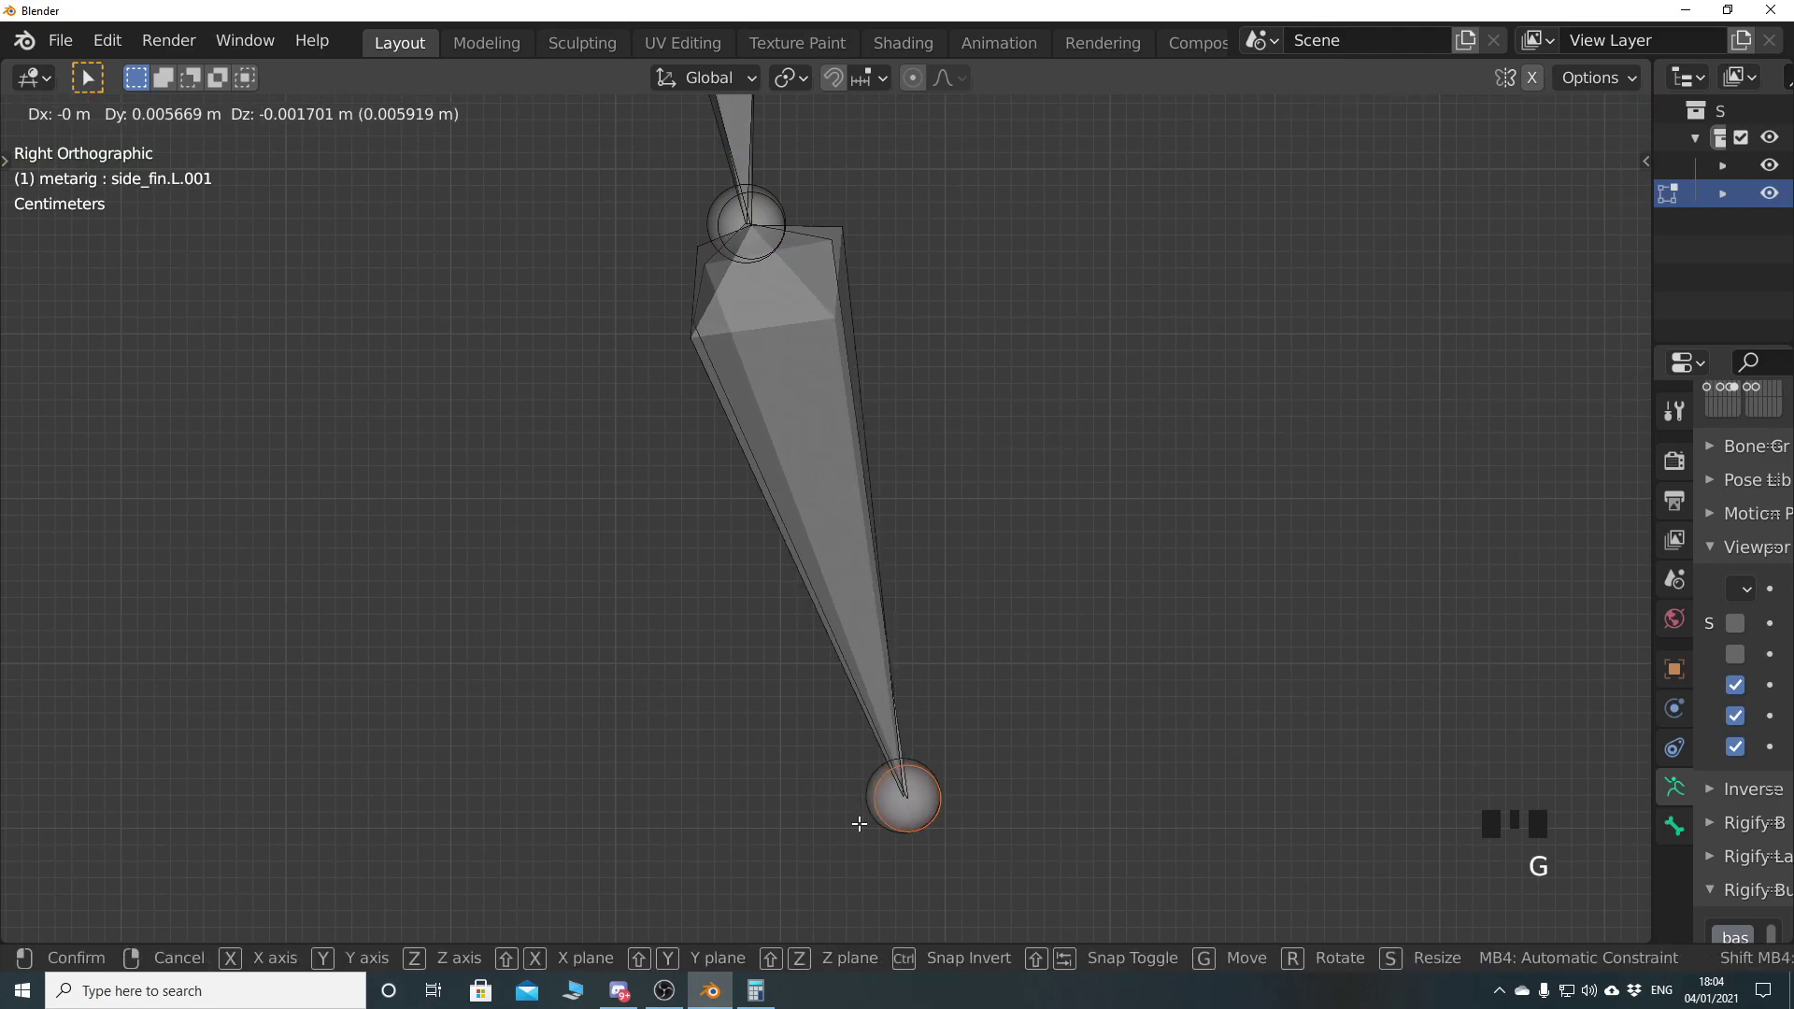
left_click(855, 822)
Turn on X-axis mirroring for editing the armature's bones
scroll(813, 565, "down", 4)
middle_click_drag(812, 565, 748, 681, "shift")
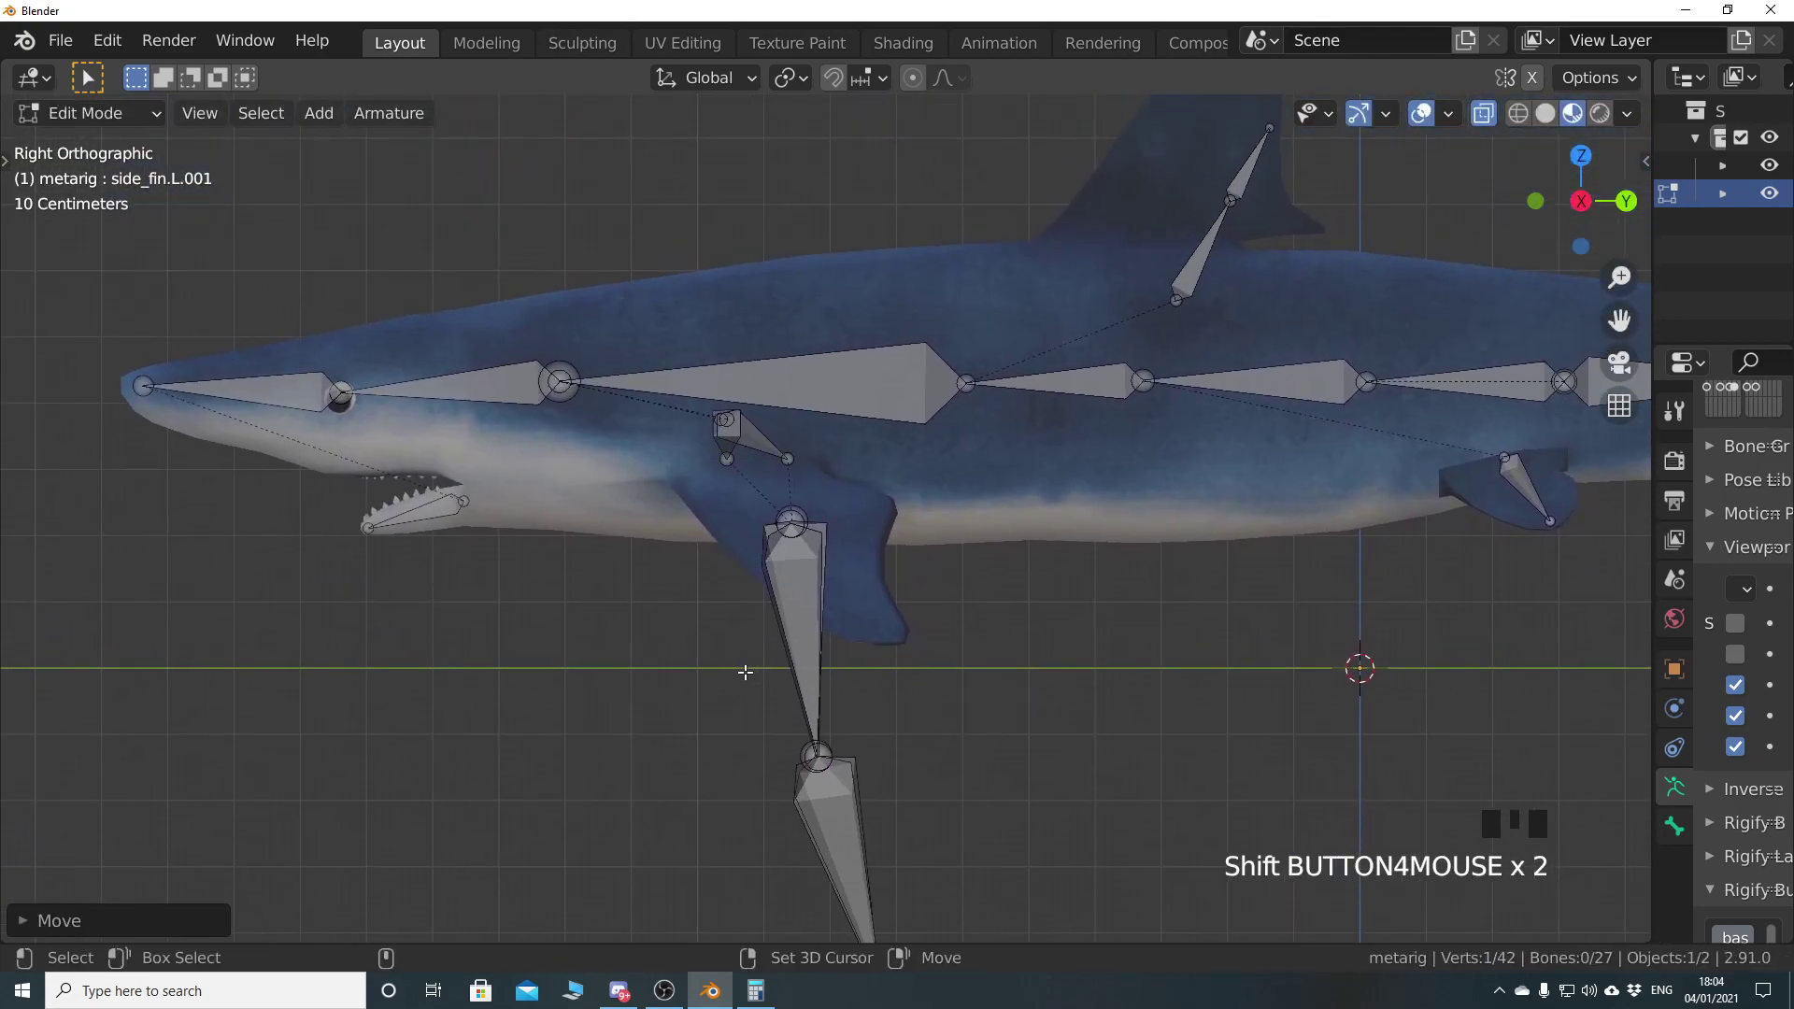
left_click(1534, 79)
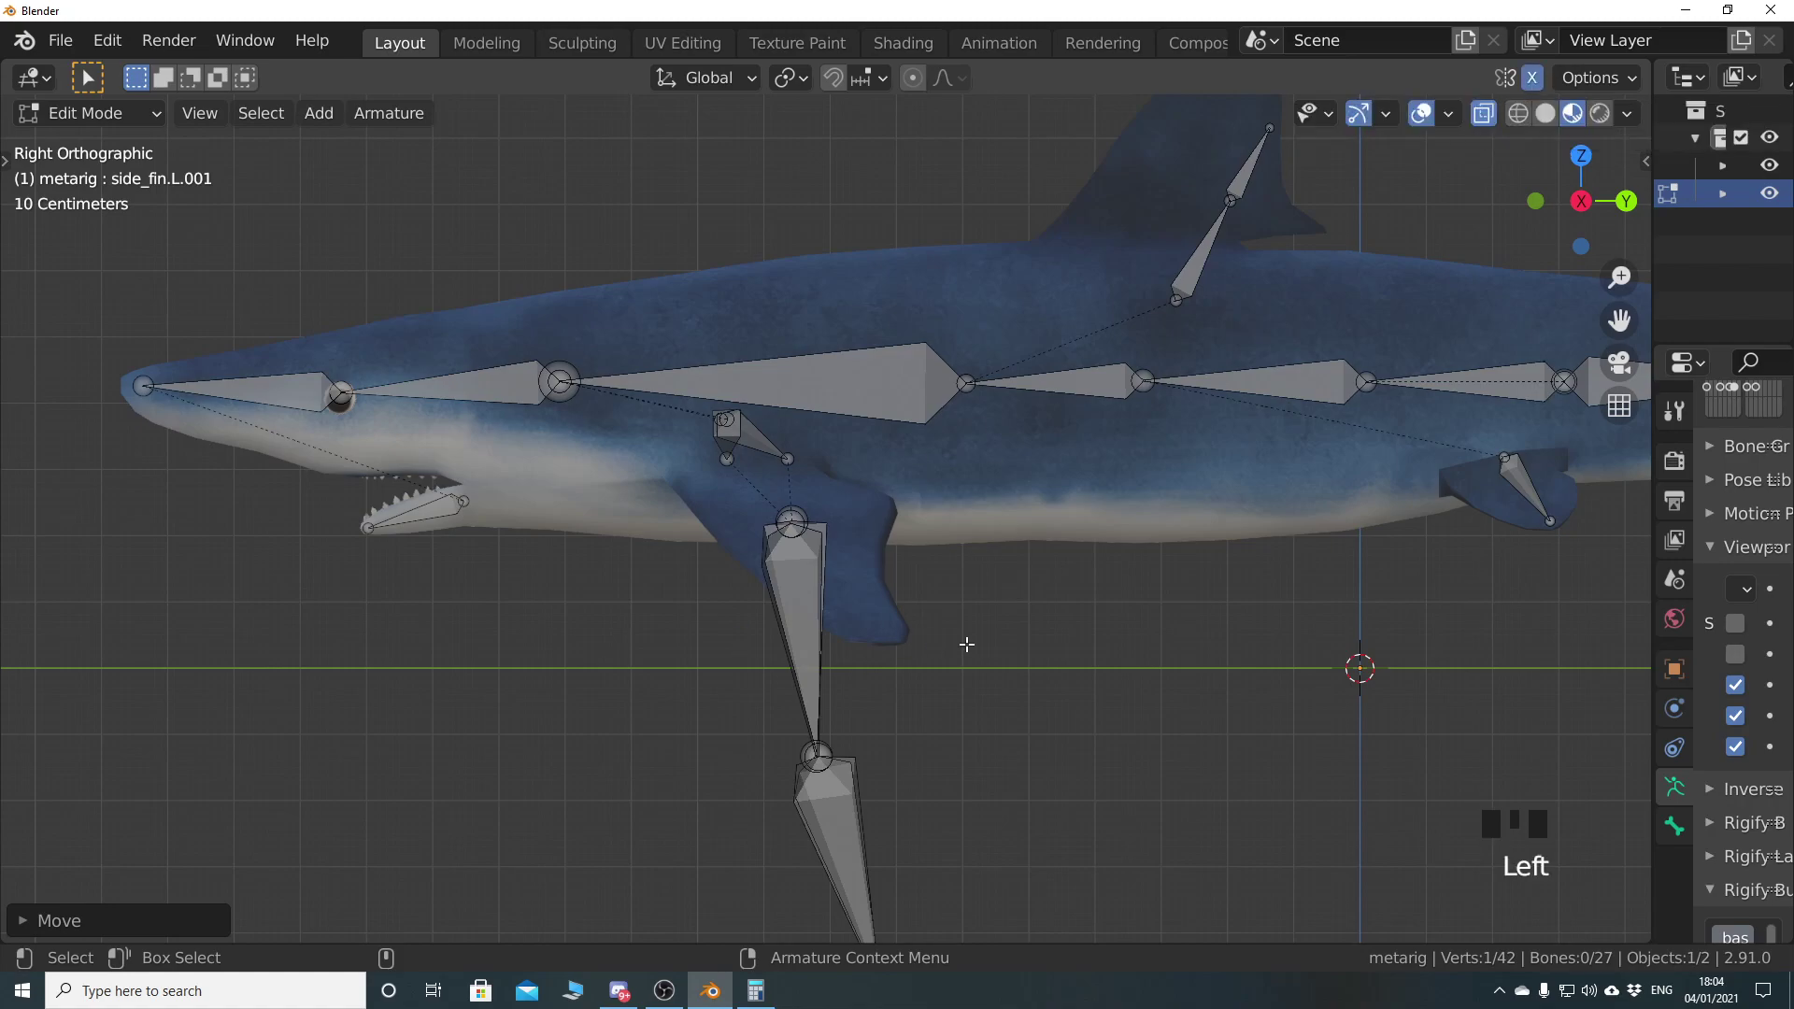
scroll(888, 689, "down", 3)
scroll(860, 501, "up", 3, "shift")
scroll(797, 537, "up", 6)
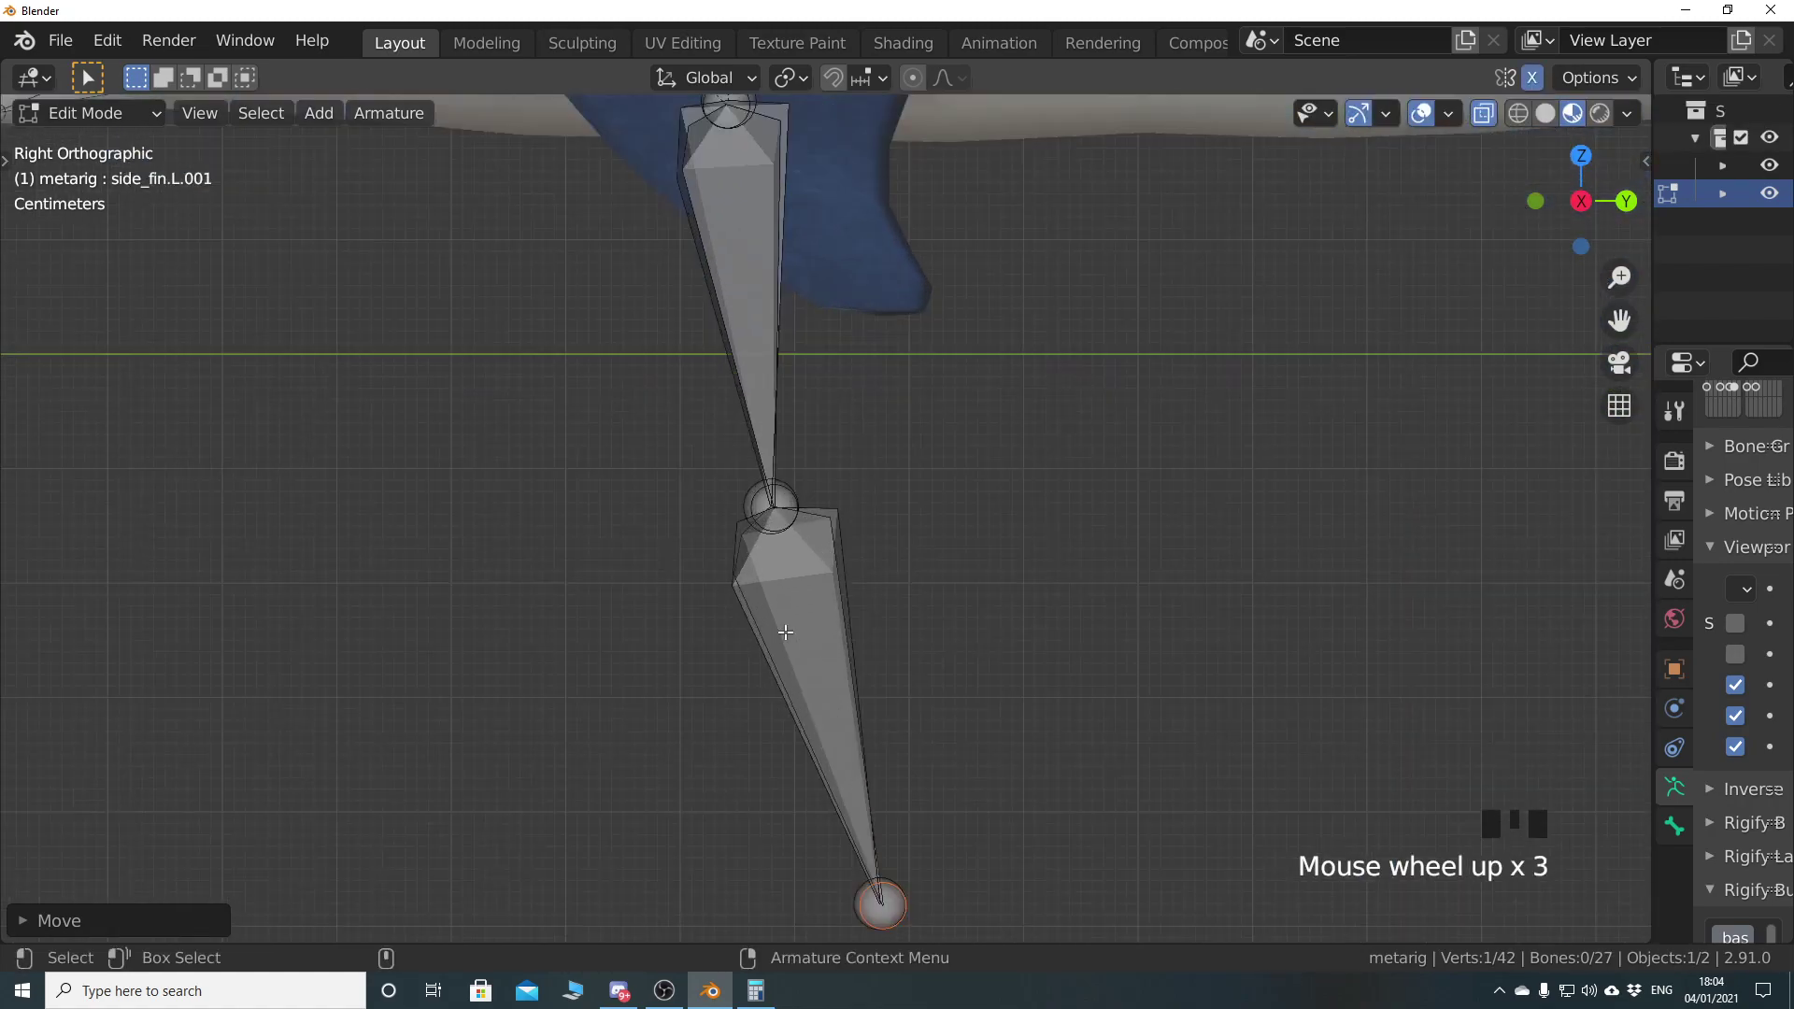
scroll(887, 719, "up", 3, "shift")
scroll(874, 607, "down", 2)
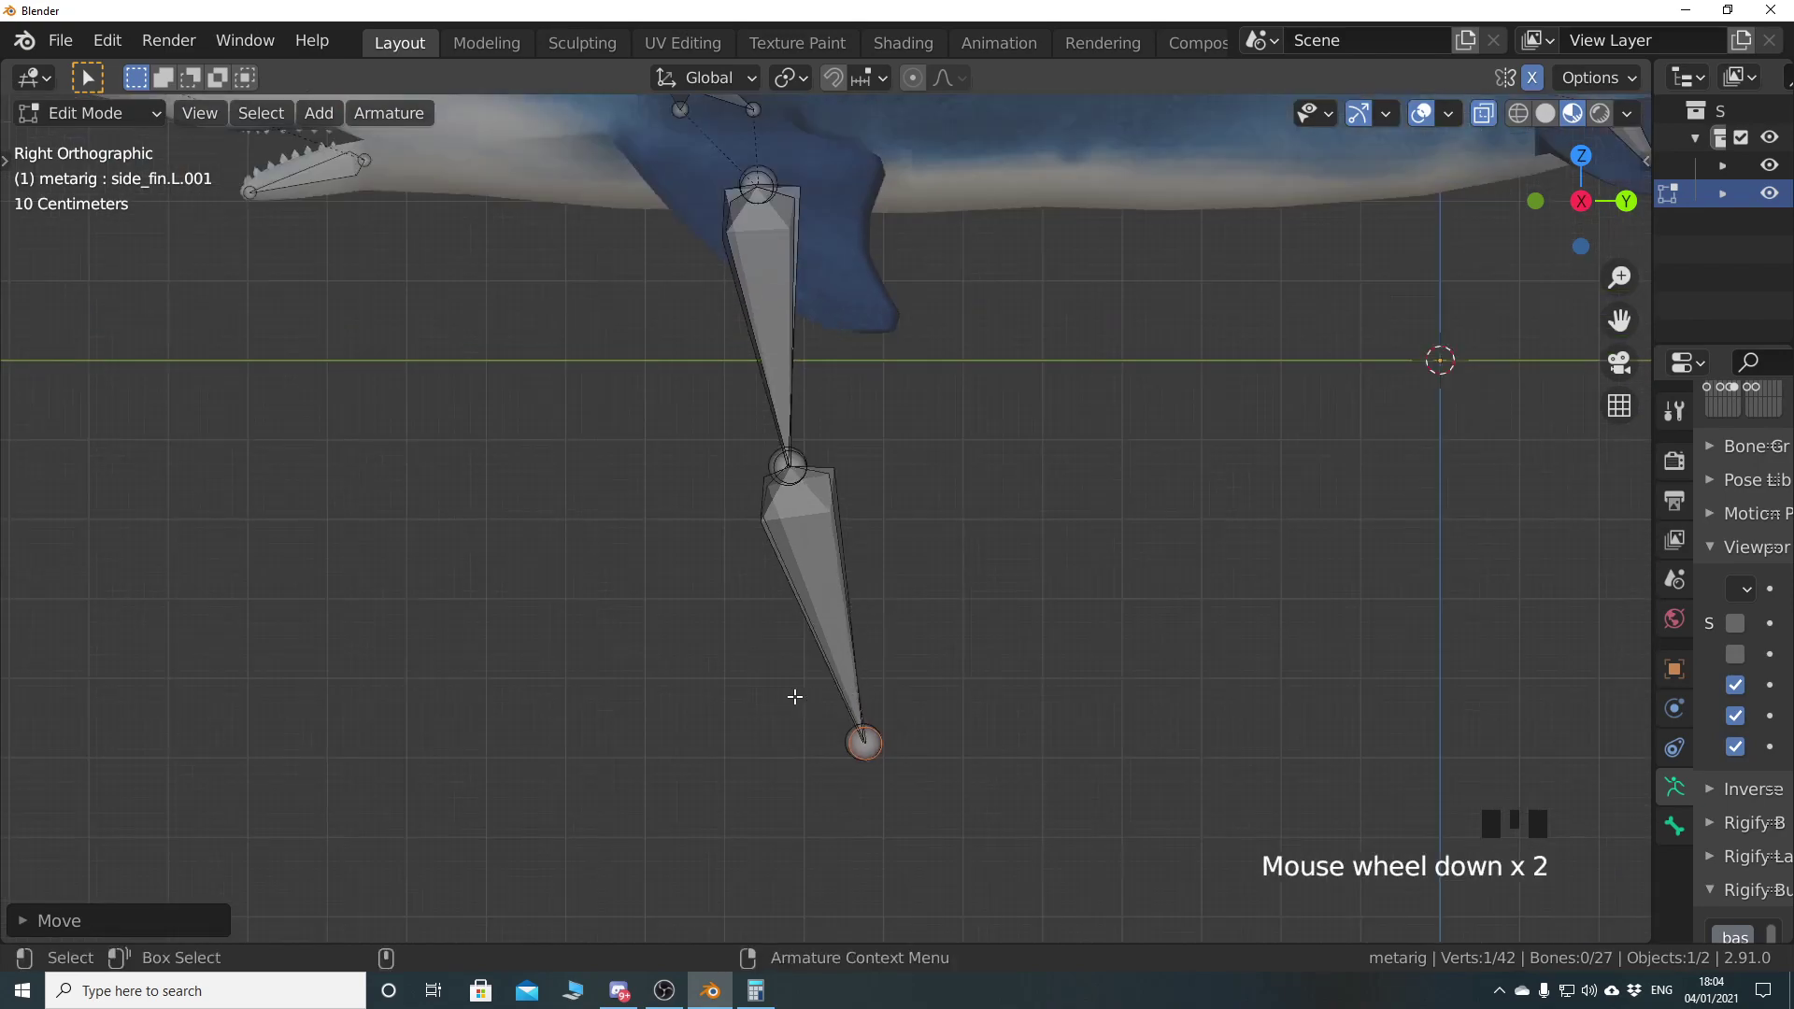
In the front view, raise the base of the left pectoral fin's inner bone to the fin's root, mirrored on the right side
key("alt+a")
middle_click_drag(738, 681, 785, 689)
scroll(842, 667, "down", 5)
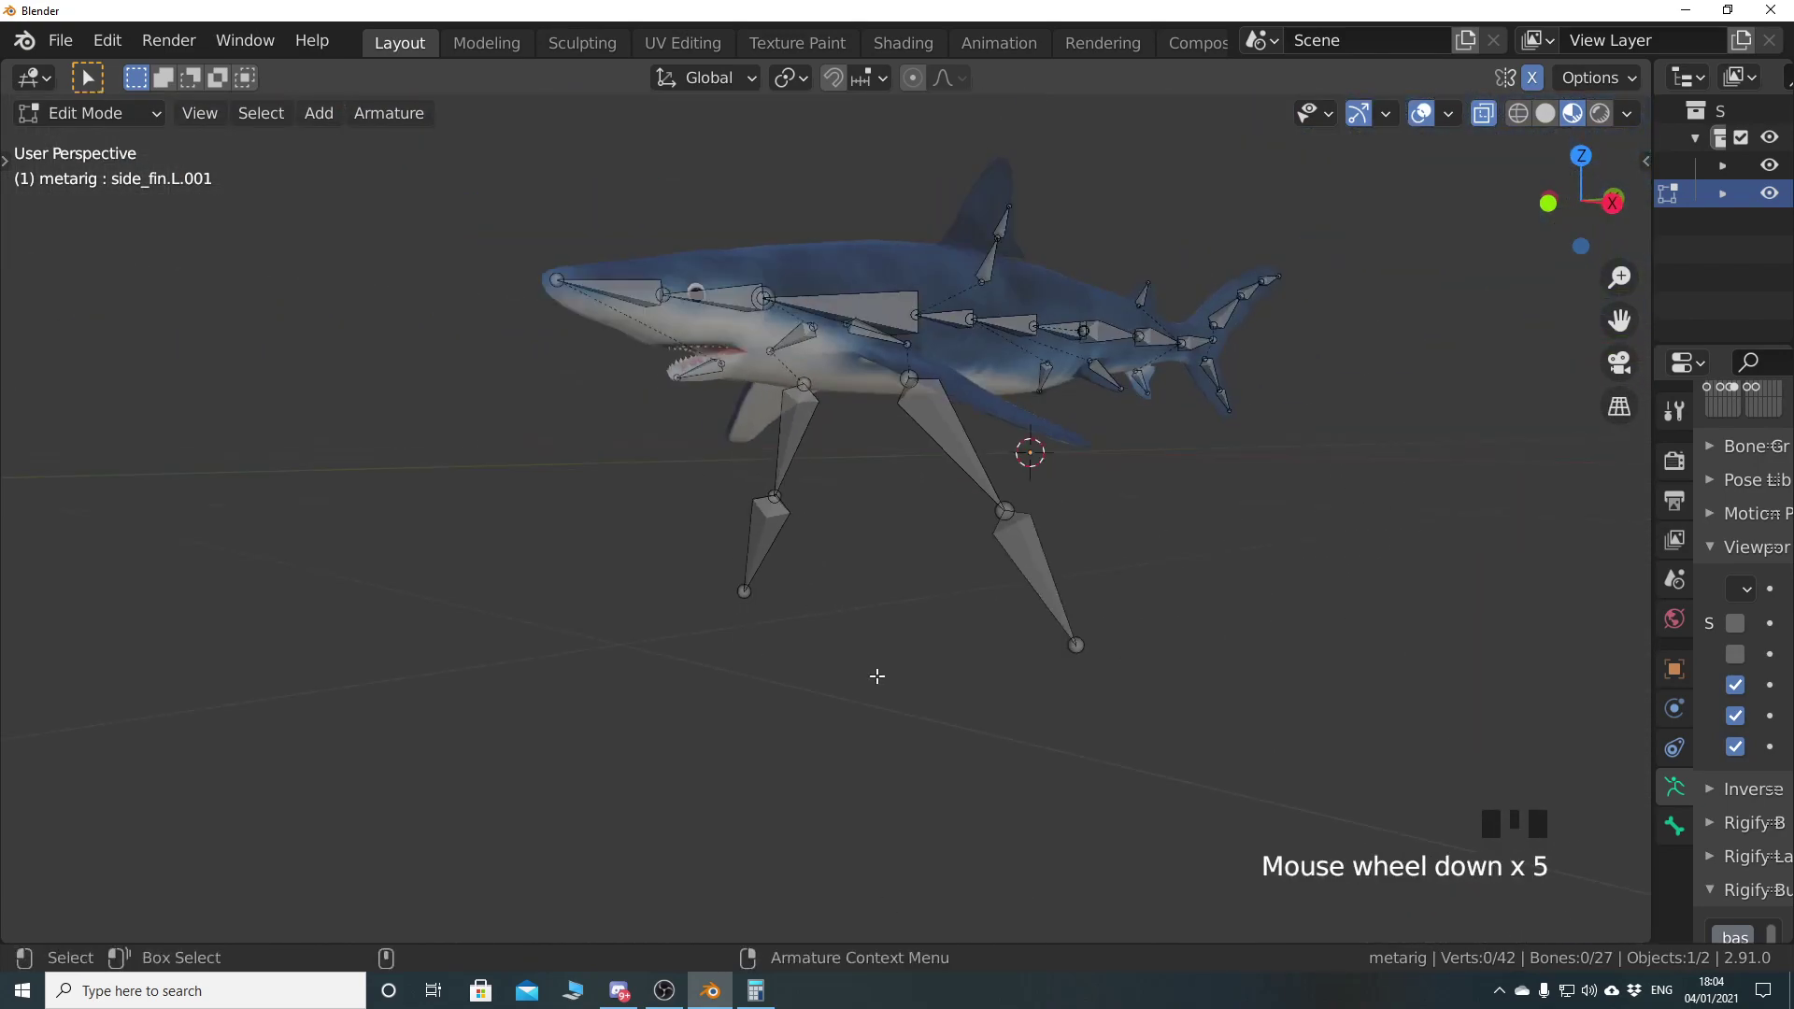
scroll(761, 702, "up", 2, "shift")
scroll(760, 688, "up", 3)
key("KP_1")
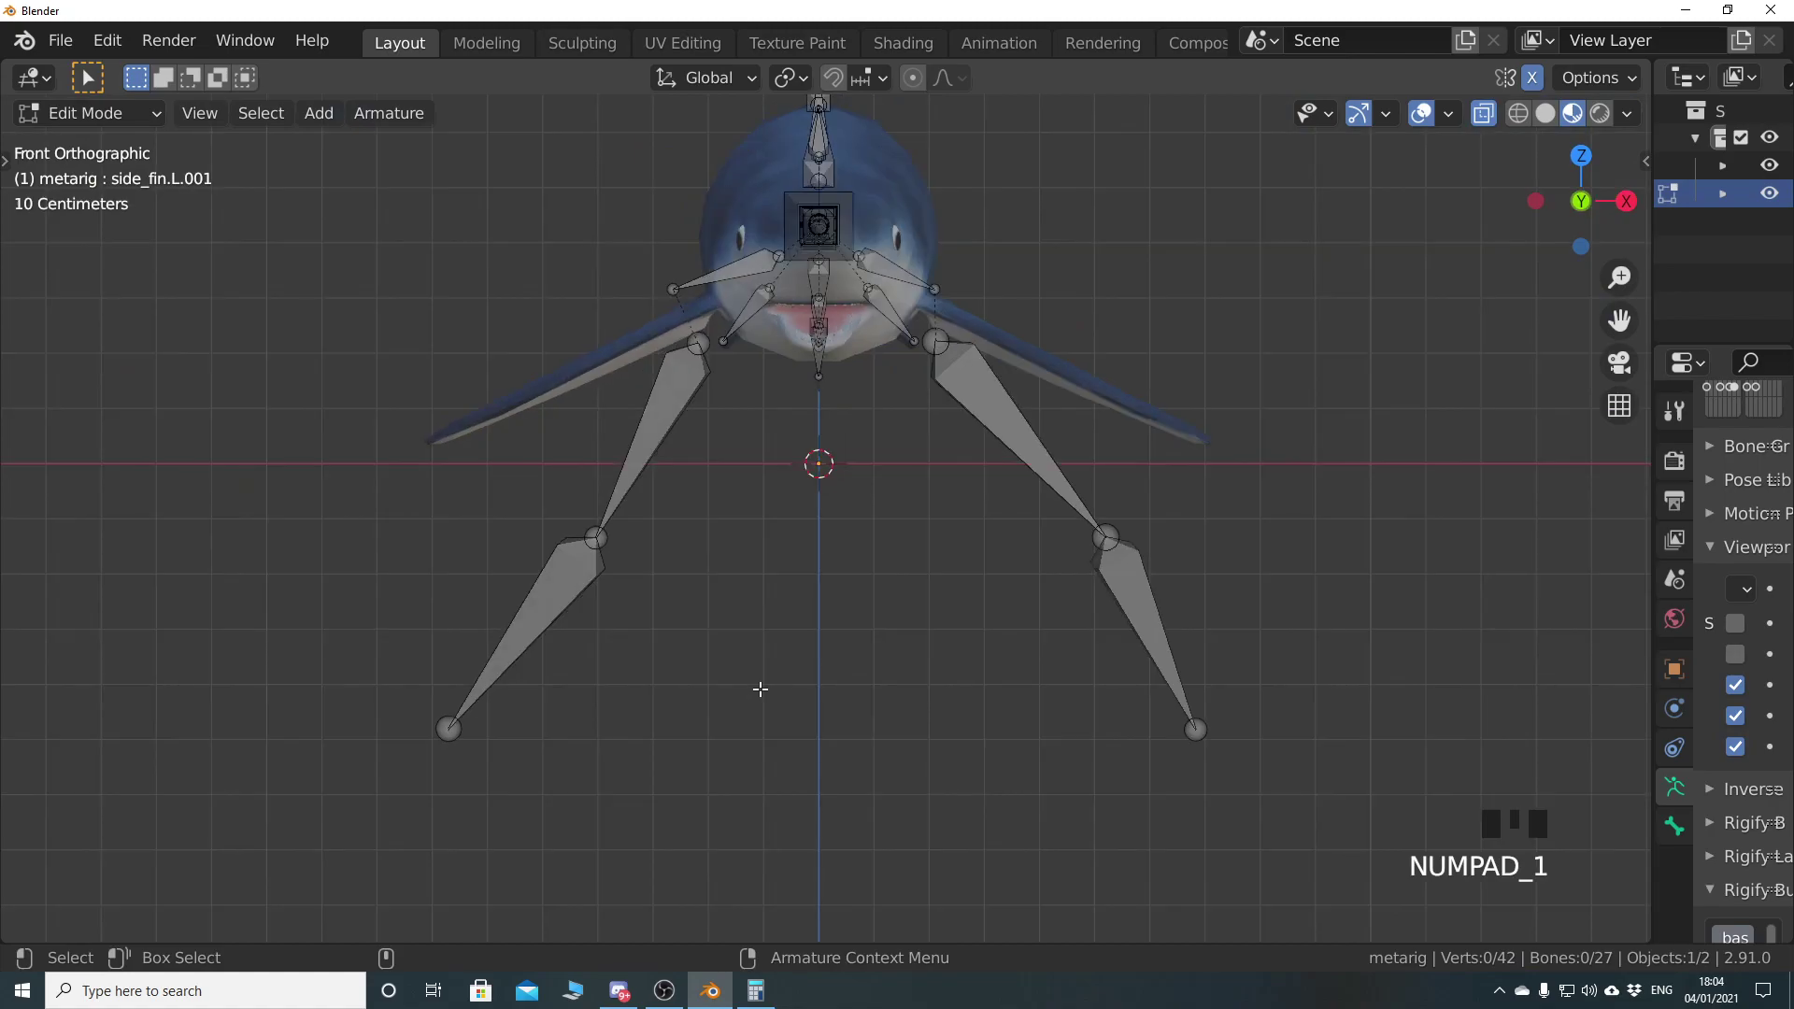
scroll(841, 668, "up", 1, "shift")
scroll(822, 649, "up", 1, "shift")
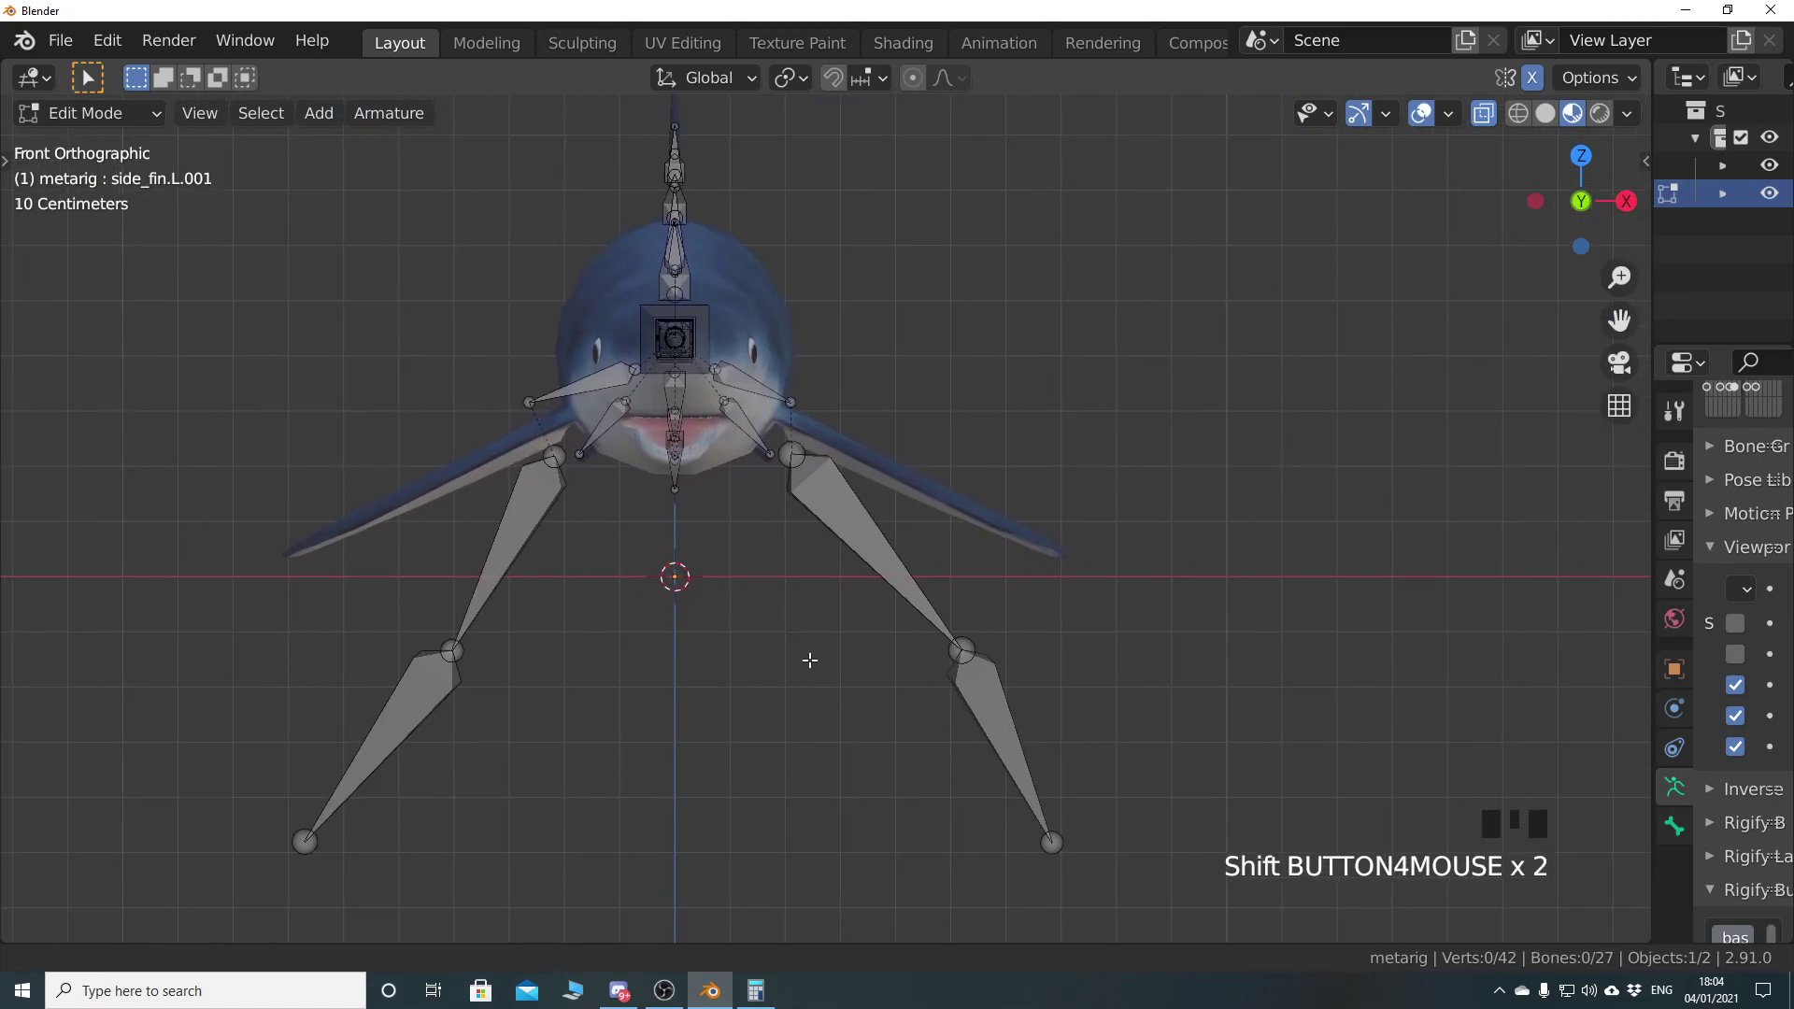
scroll(785, 607, "up", 2)
left_click(779, 453)
left_click(781, 449)
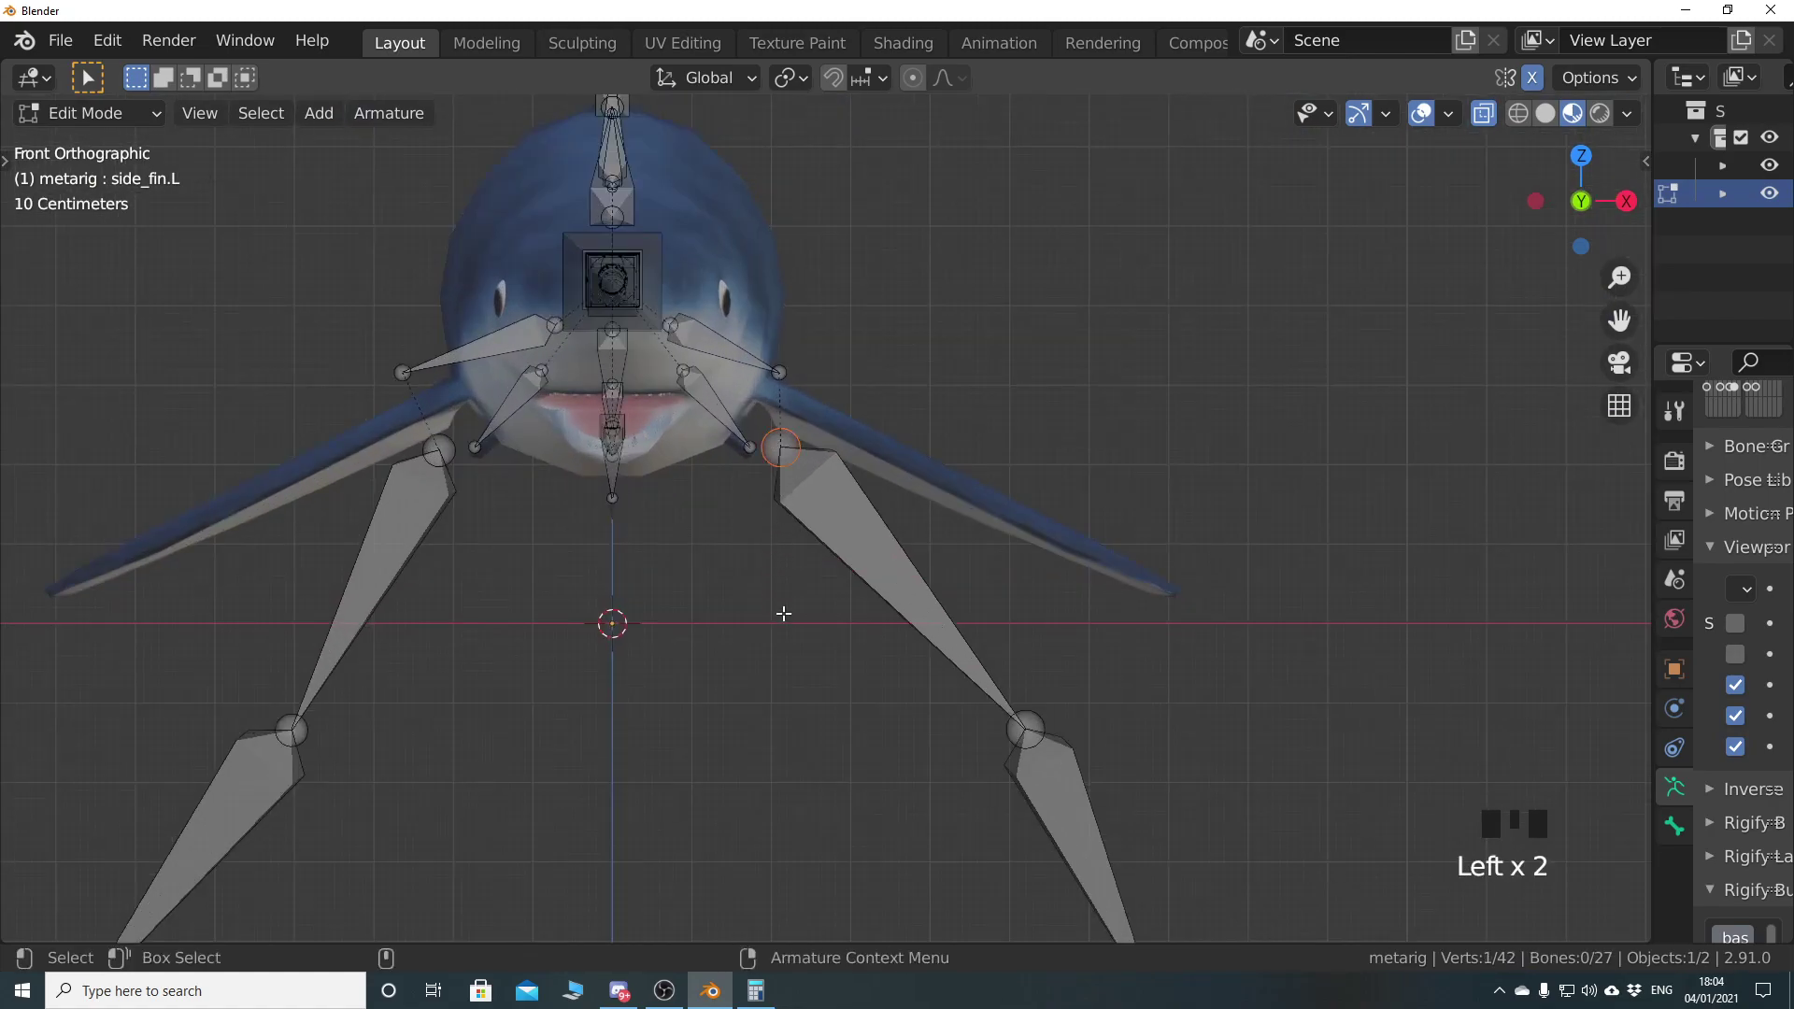
key("g")
left_click(799, 594)
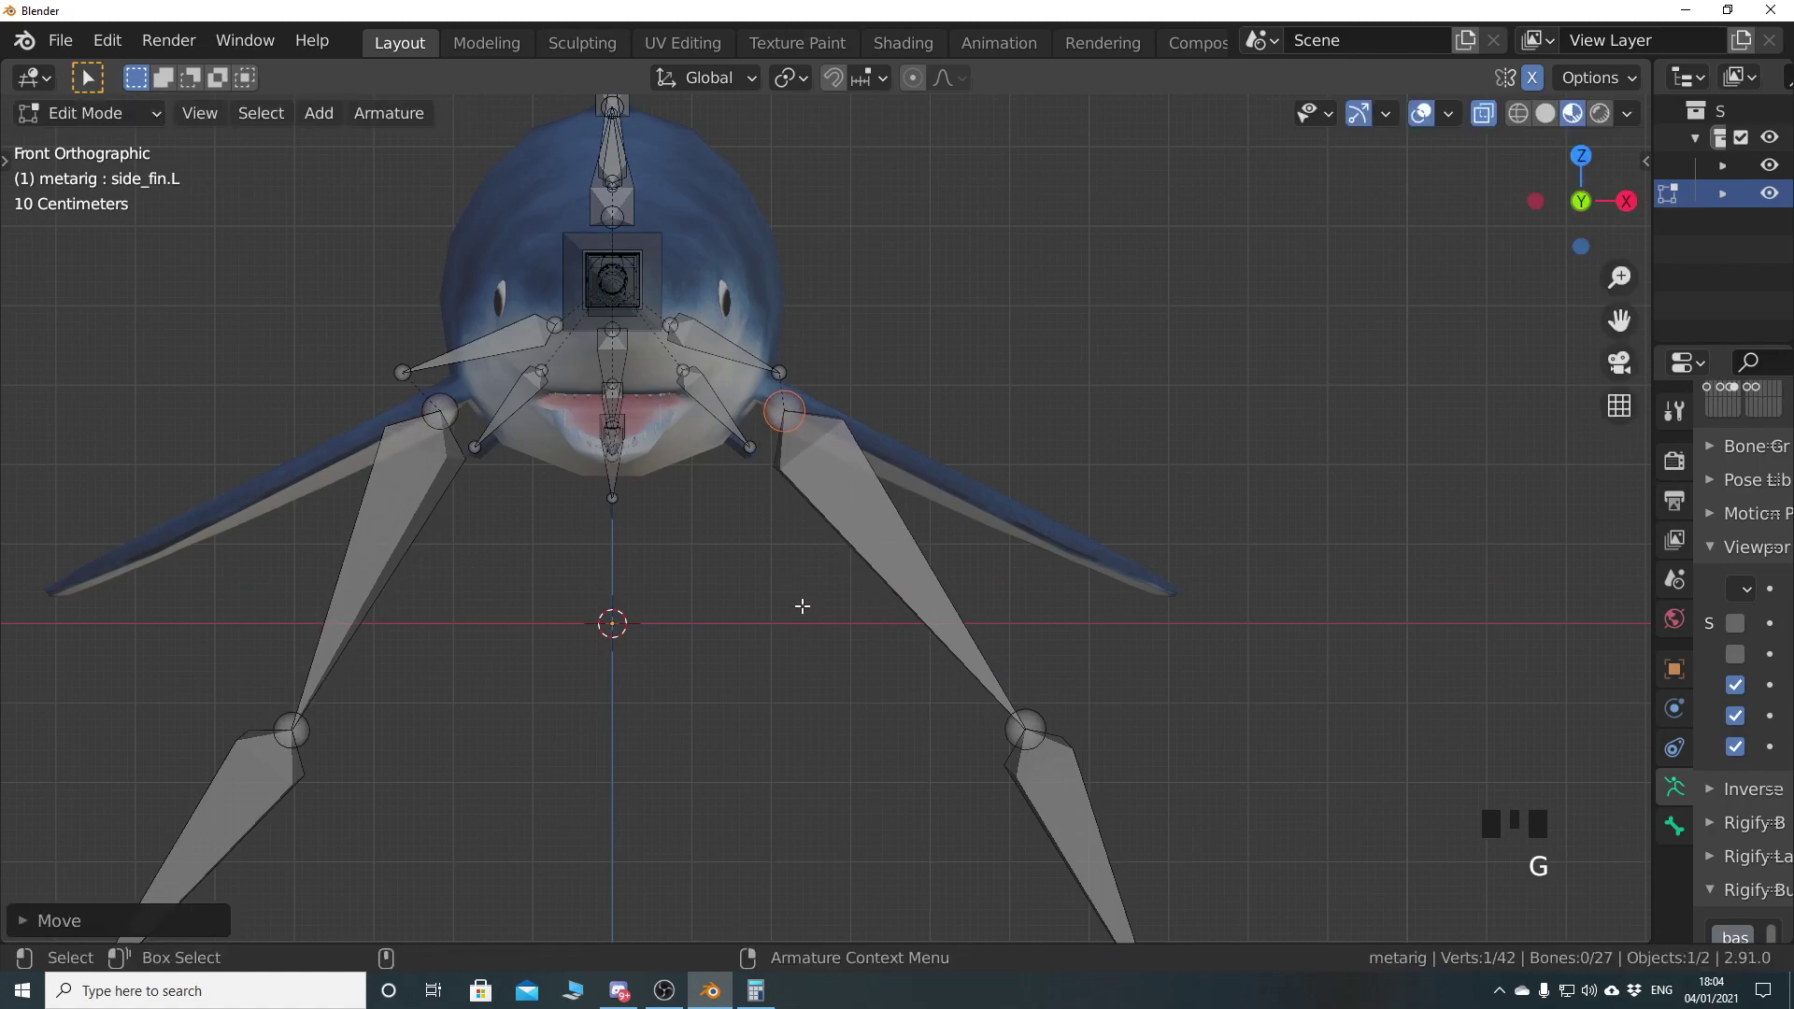
Raise the left pectoral fin's middle joint and outer bone tip into the fin in the front view, mirrored on the right side
left_click(1027, 732)
key("g")
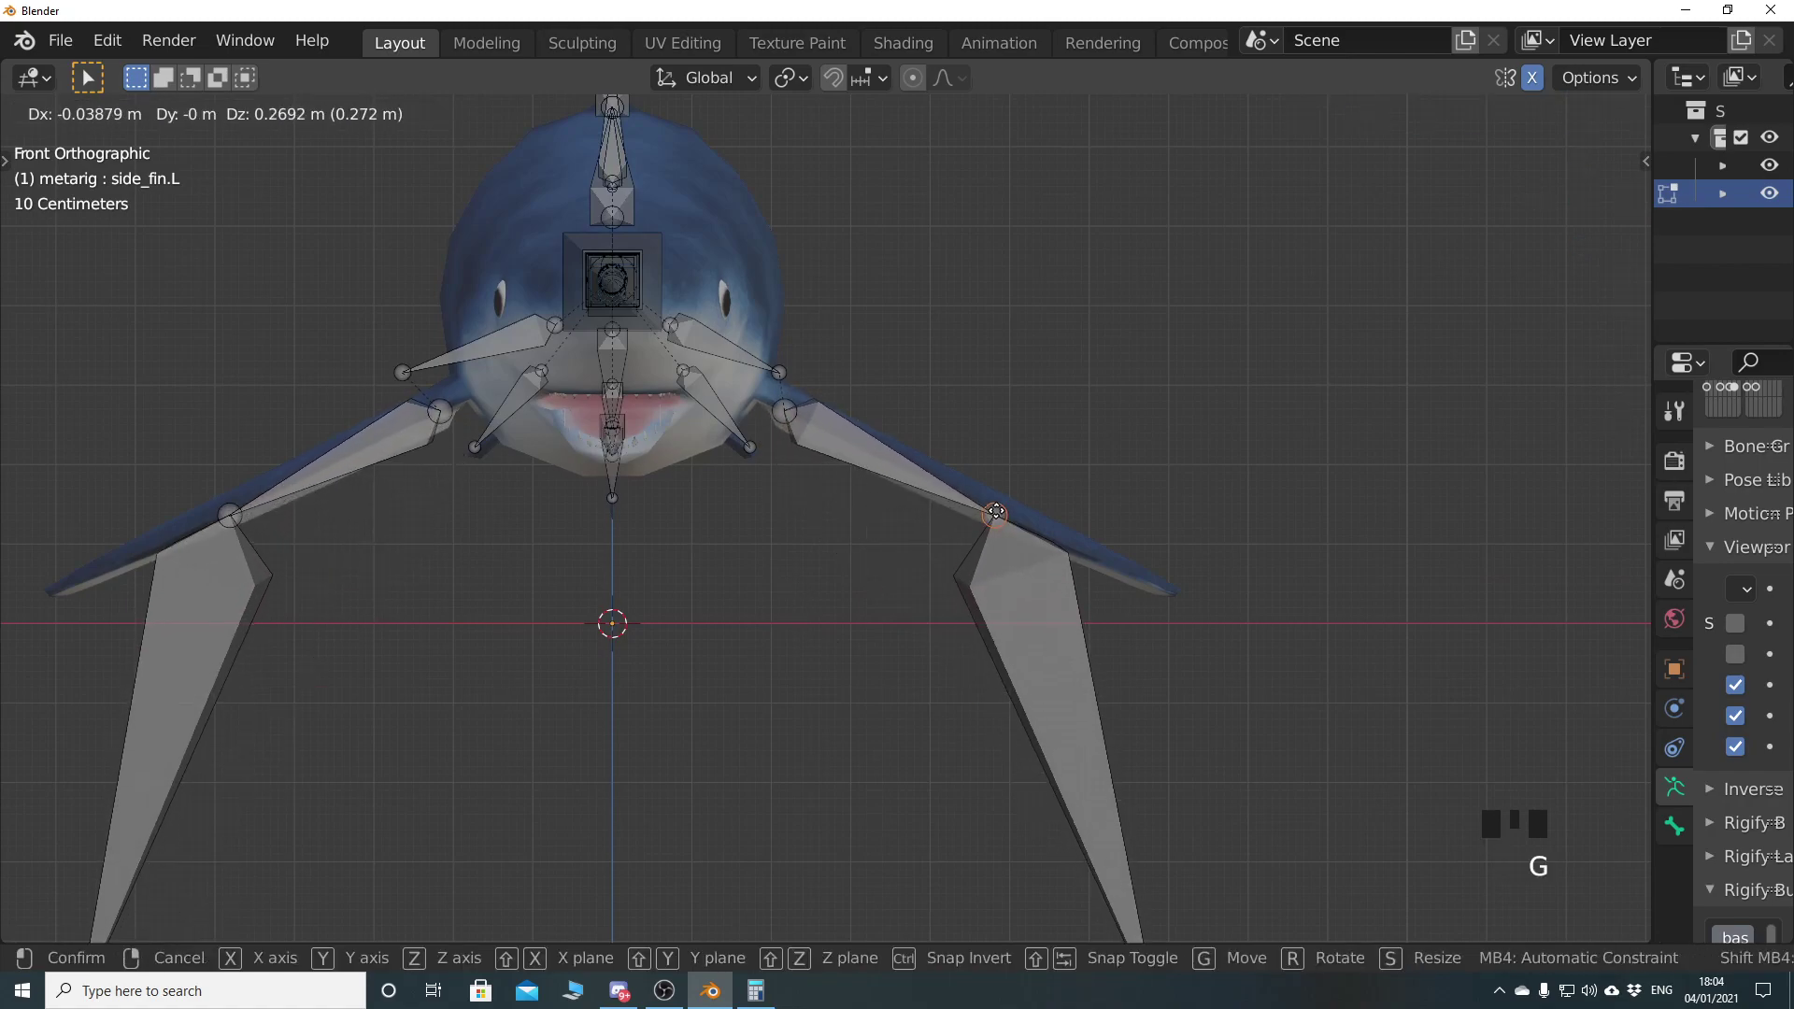
left_click(997, 580)
scroll(997, 581, "down", 2)
left_click(1056, 849)
key("g")
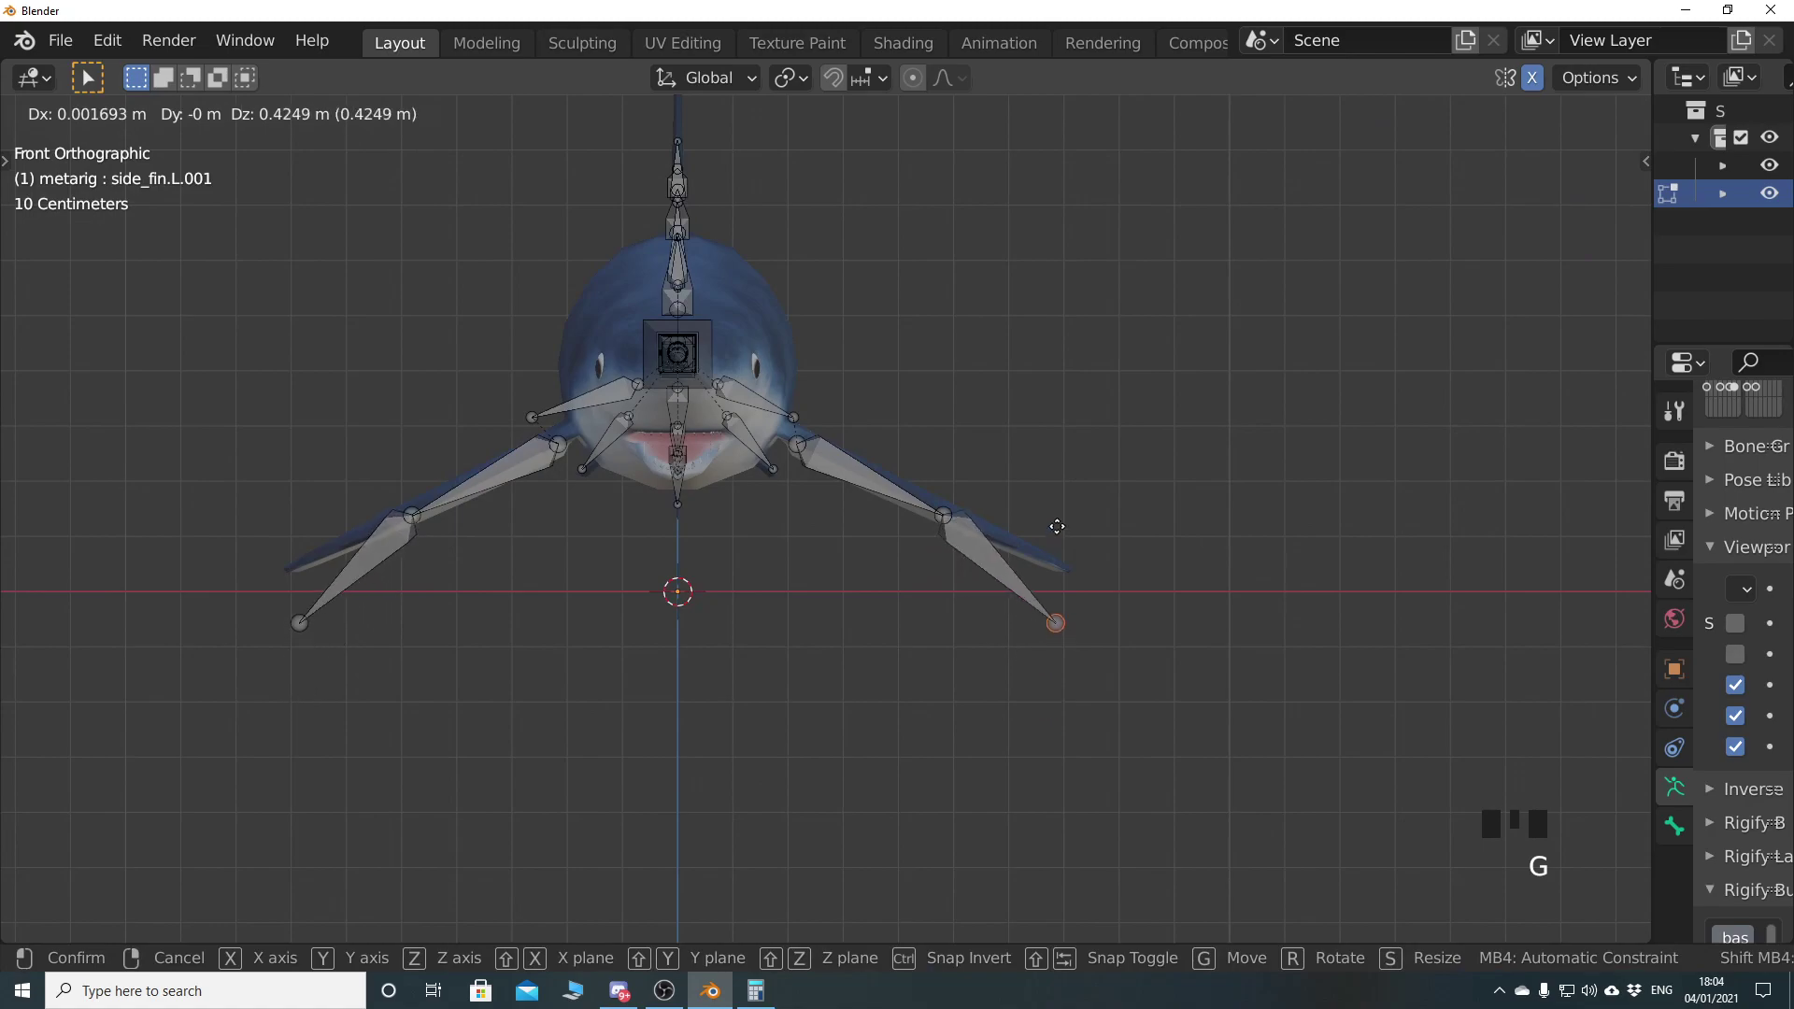
left_click(1039, 504)
In the top view, move the right shoulder bone's outer end onto the base of the right pectoral fin's inner bone, mirrored on the left
scroll(883, 572, "up", 3)
middle_click_drag(885, 564, 752, 617, "shift")
scroll(740, 616, "up", 4)
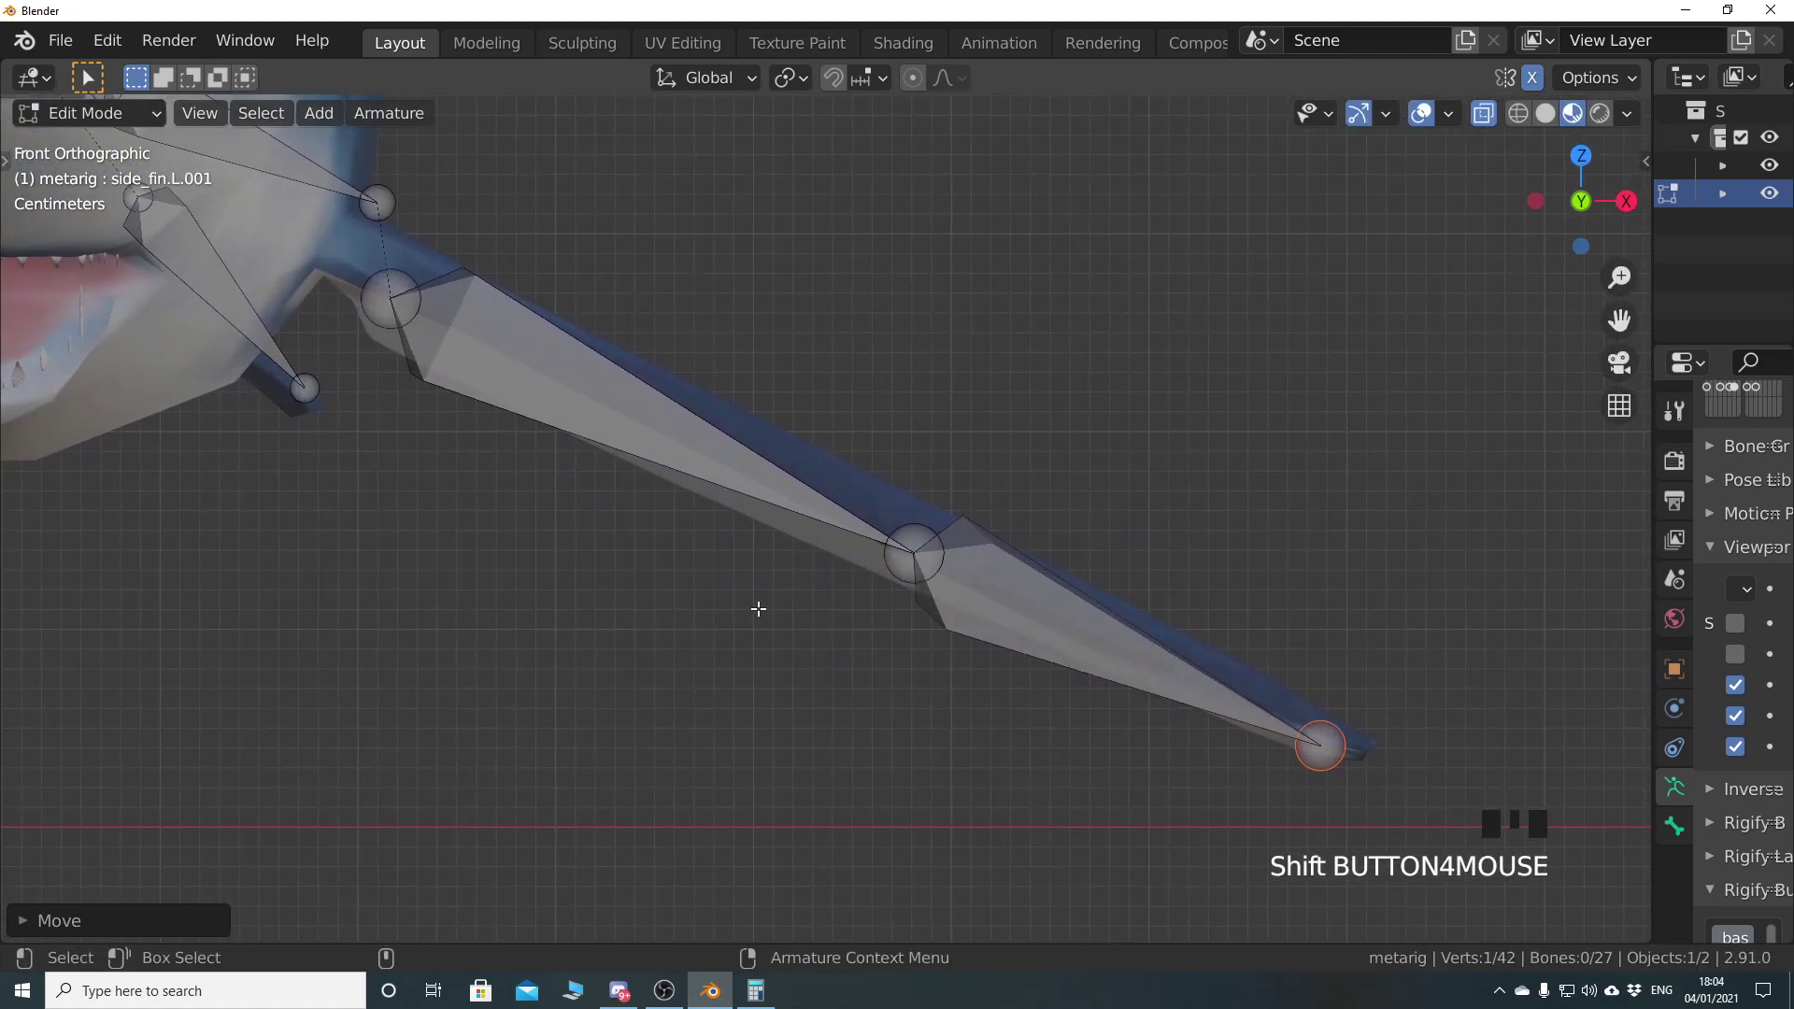
key("KP_7")
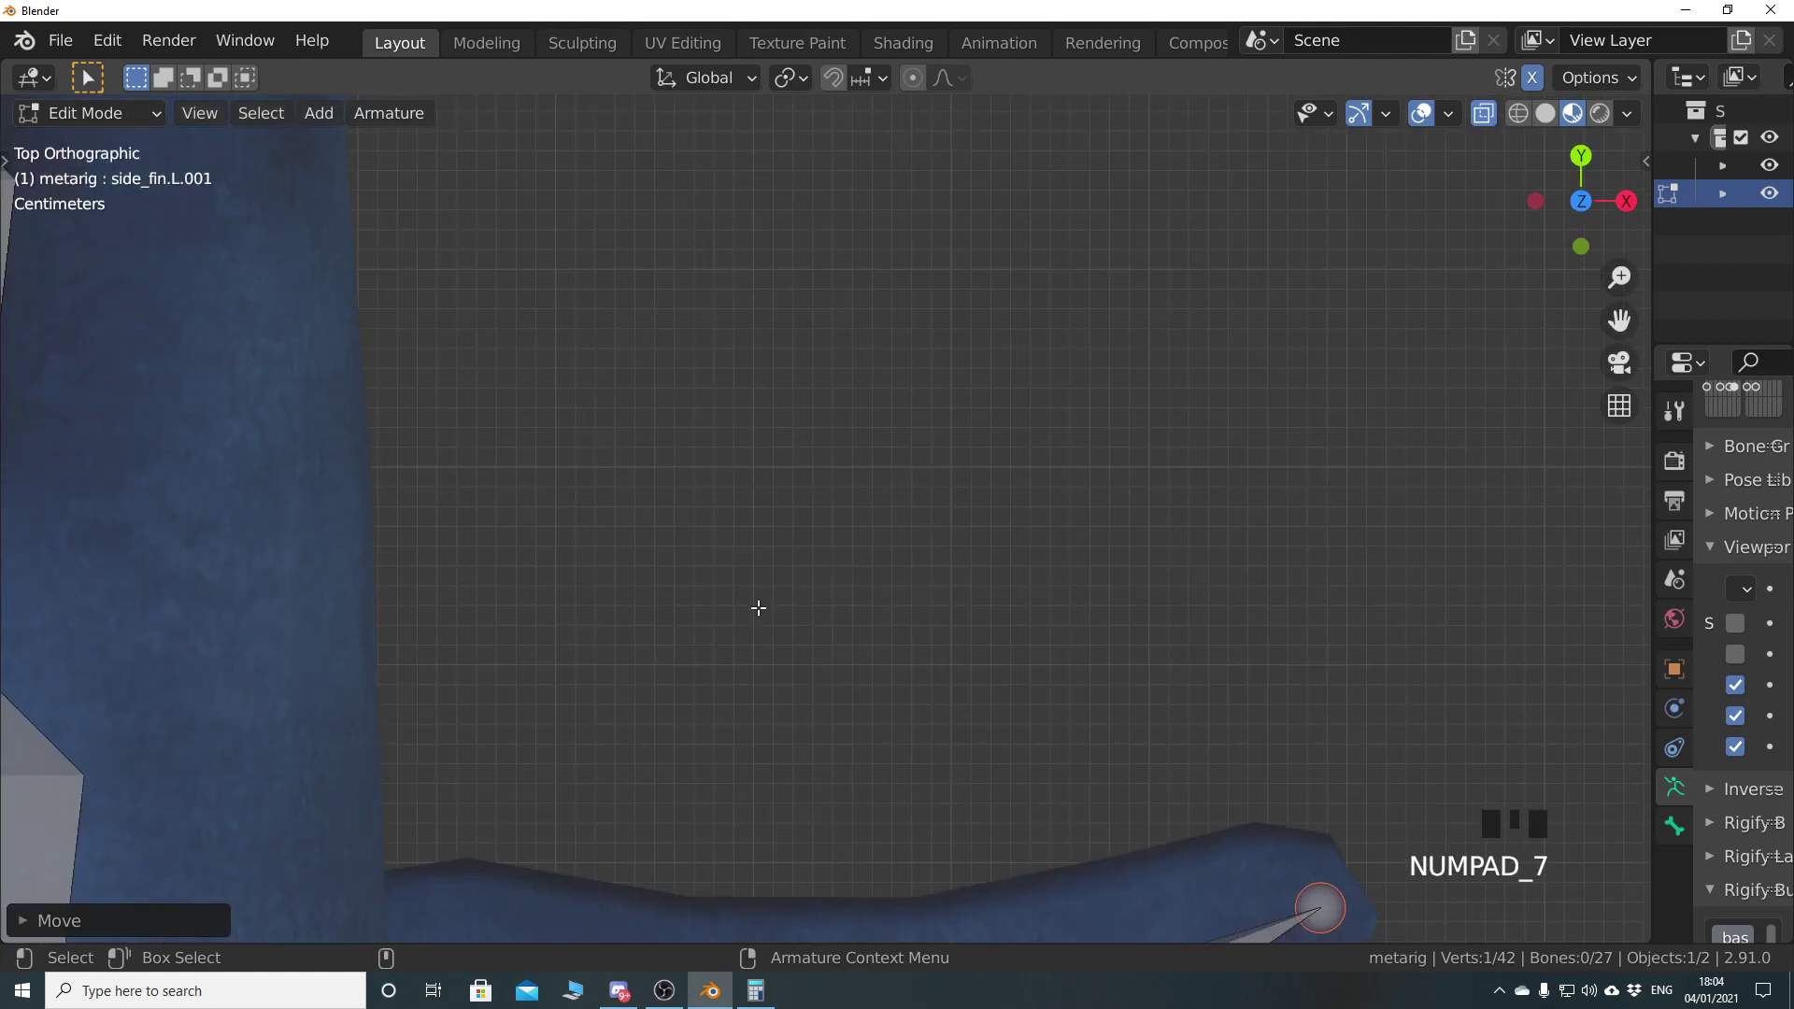
scroll(757, 609, "down", 4)
middle_click_drag(762, 621, 1007, 501, "shift")
mouse_move(885, 654)
middle_mouse_down("shift")
mouse_move(931, 660)
mouse_move(850, 653)
middle_mouse_up("shift")
scroll(849, 653, "up", 2)
left_click(567, 559)
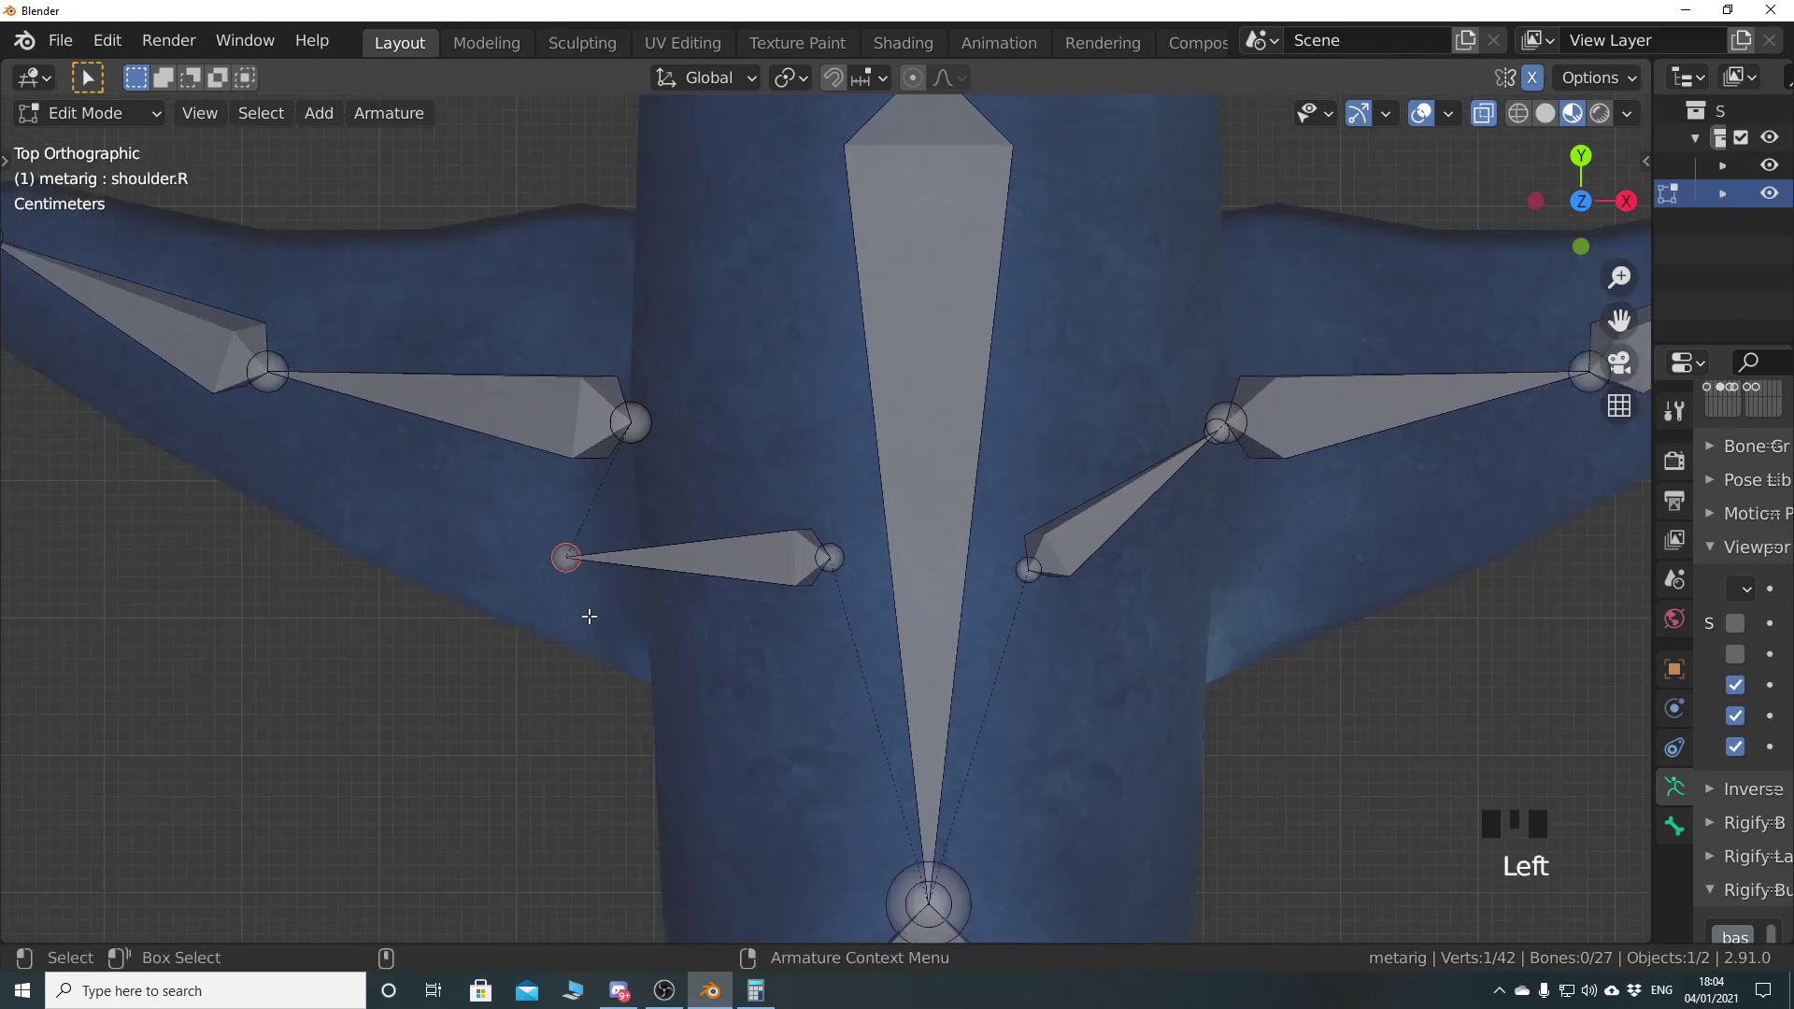
key("g")
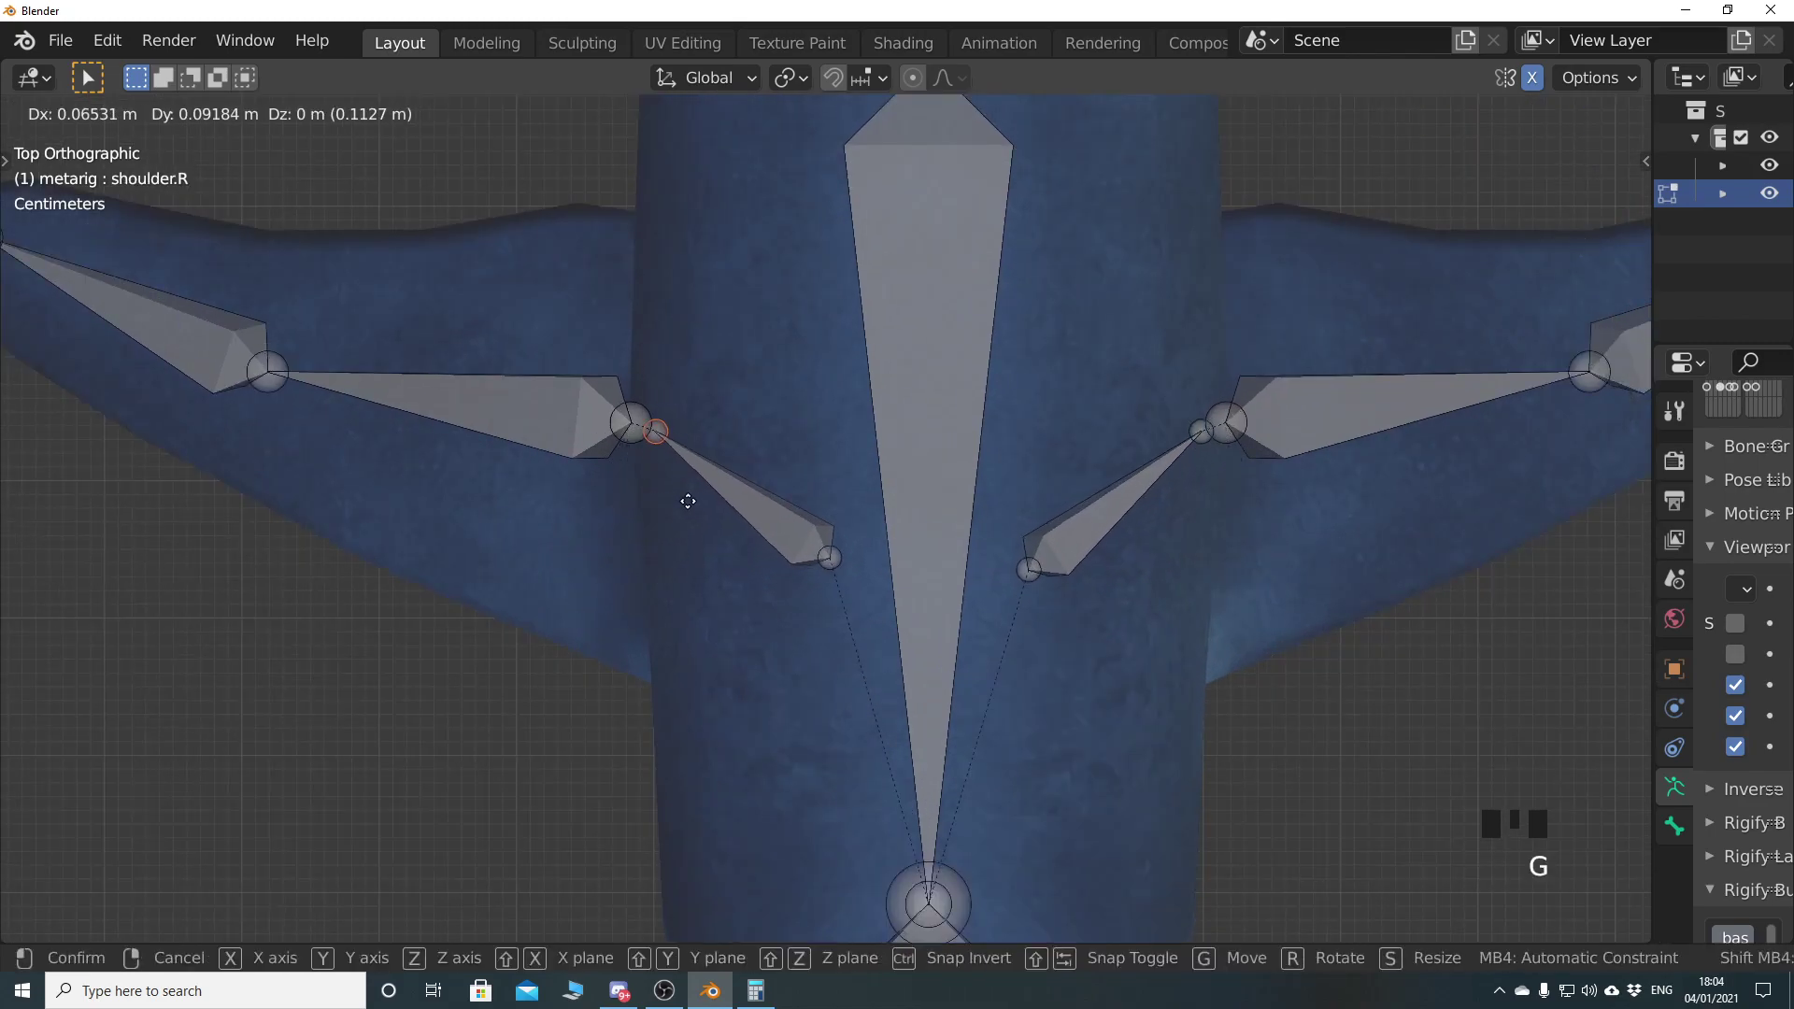
left_click(671, 495)
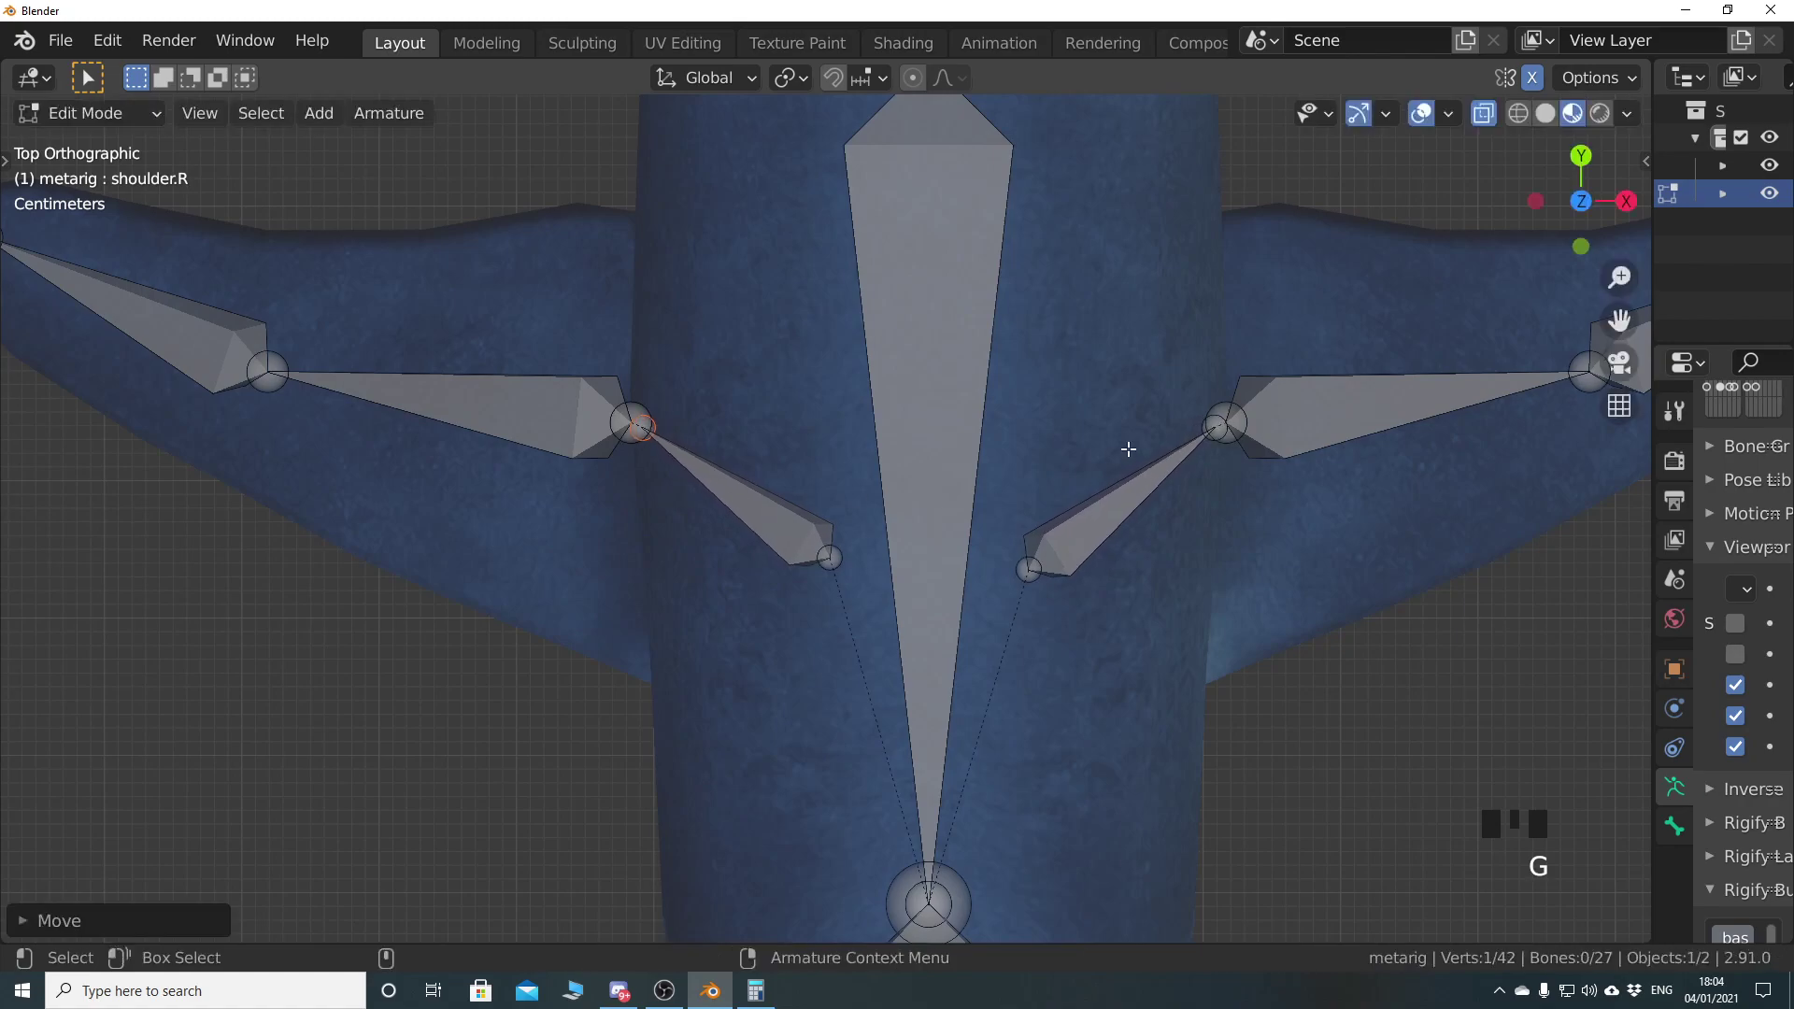
Turn off X-axis mirroring and nudge the left shoulder bone's outer end at the base of the left pectoral fin's bone
left_click(1222, 458)
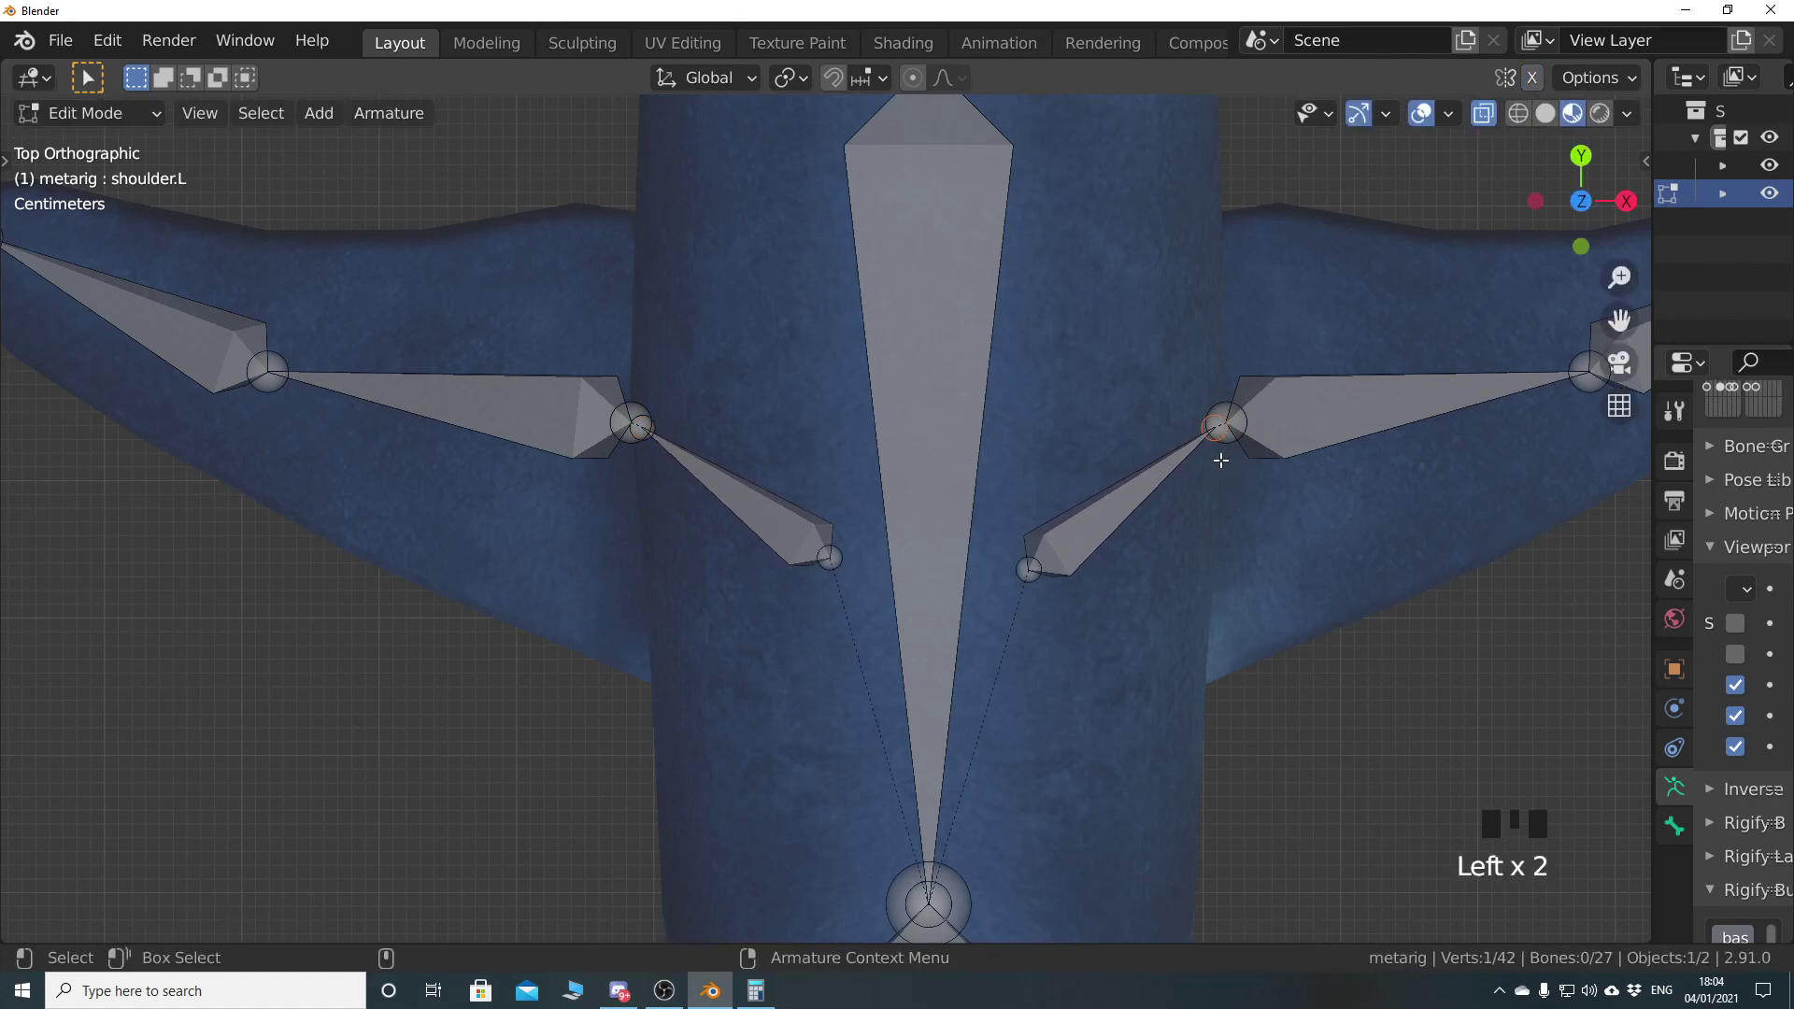
key("g")
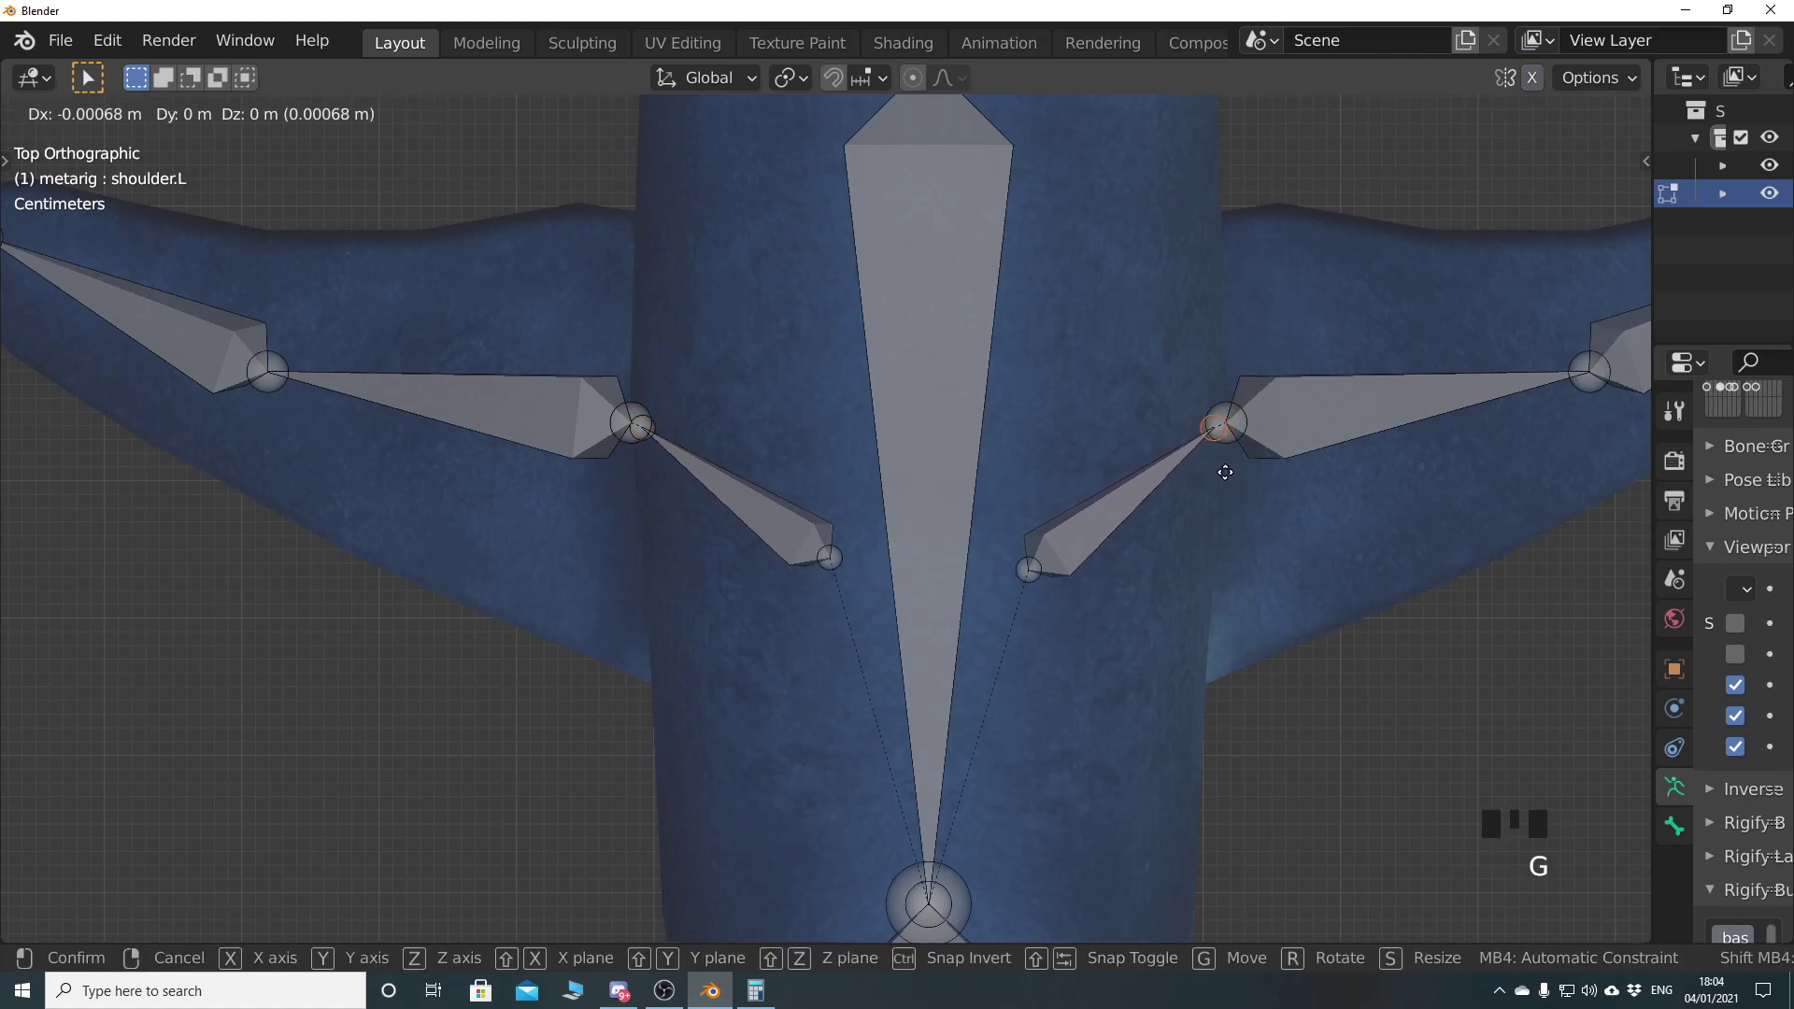
left_click(1224, 472)
scroll(1018, 620, "down", 4)
middle_click_drag(1018, 620, 951, 528, "shift")
scroll(951, 528, "up", 2, "shift")
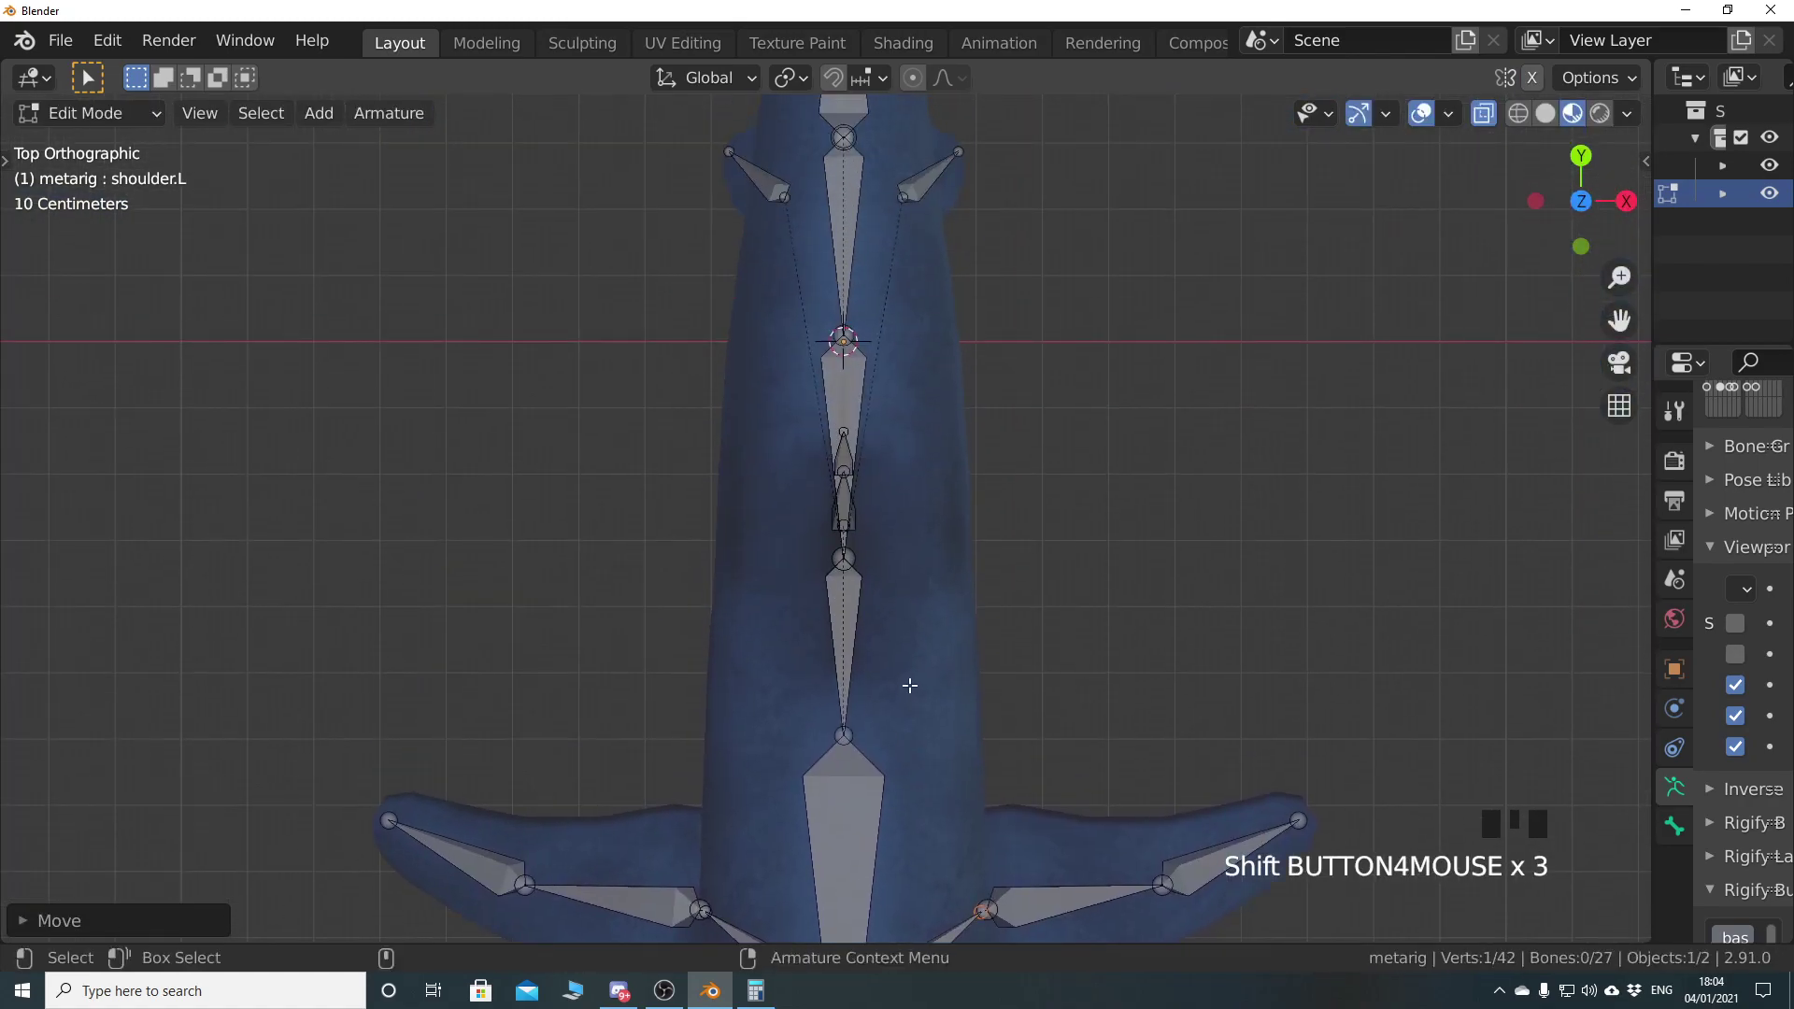
In the right side view, move both dorsal fin bones together forward and up so they sit inside the dorsal fin
key("KP_3")
scroll(906, 404, "up", 5, "shift")
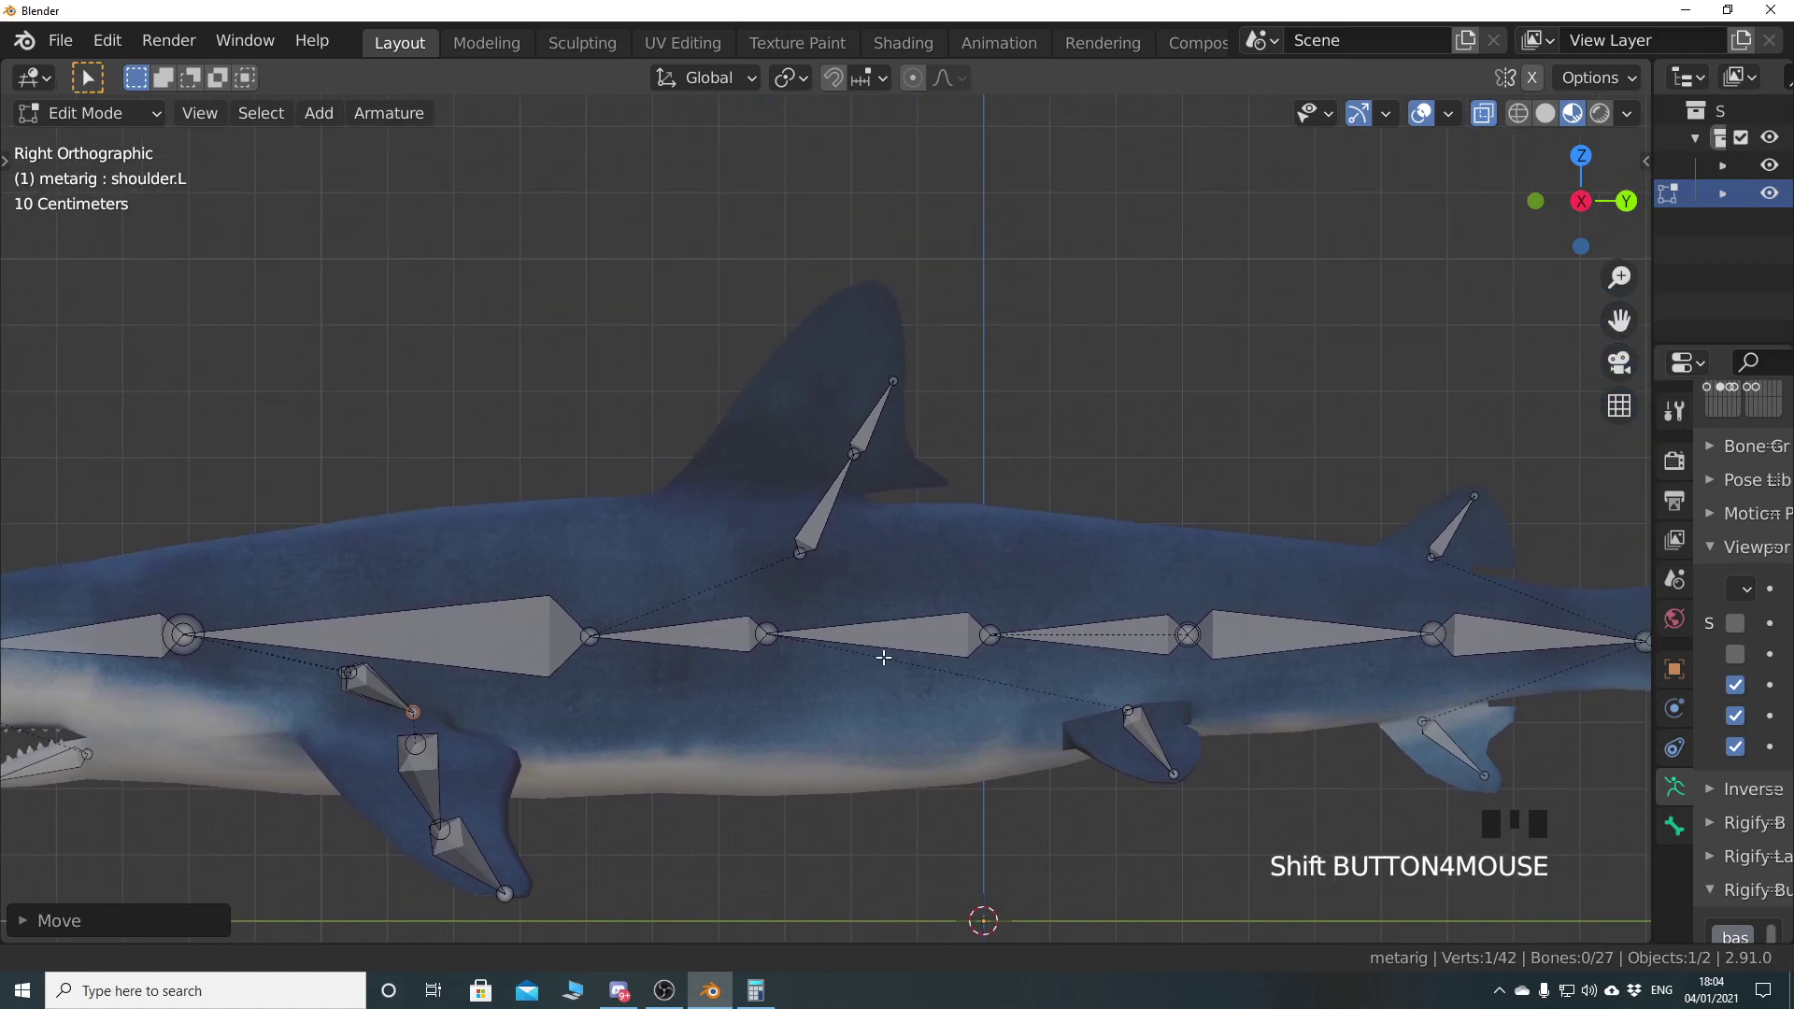
middle_click_drag(984, 589, 741, 653, "shift")
scroll(741, 653, "up", 1, "shift")
scroll(725, 633, "up", 3)
scroll(725, 609, "up", 1, "shift")
left_click_drag(645, 237, 918, 581)
key("g")
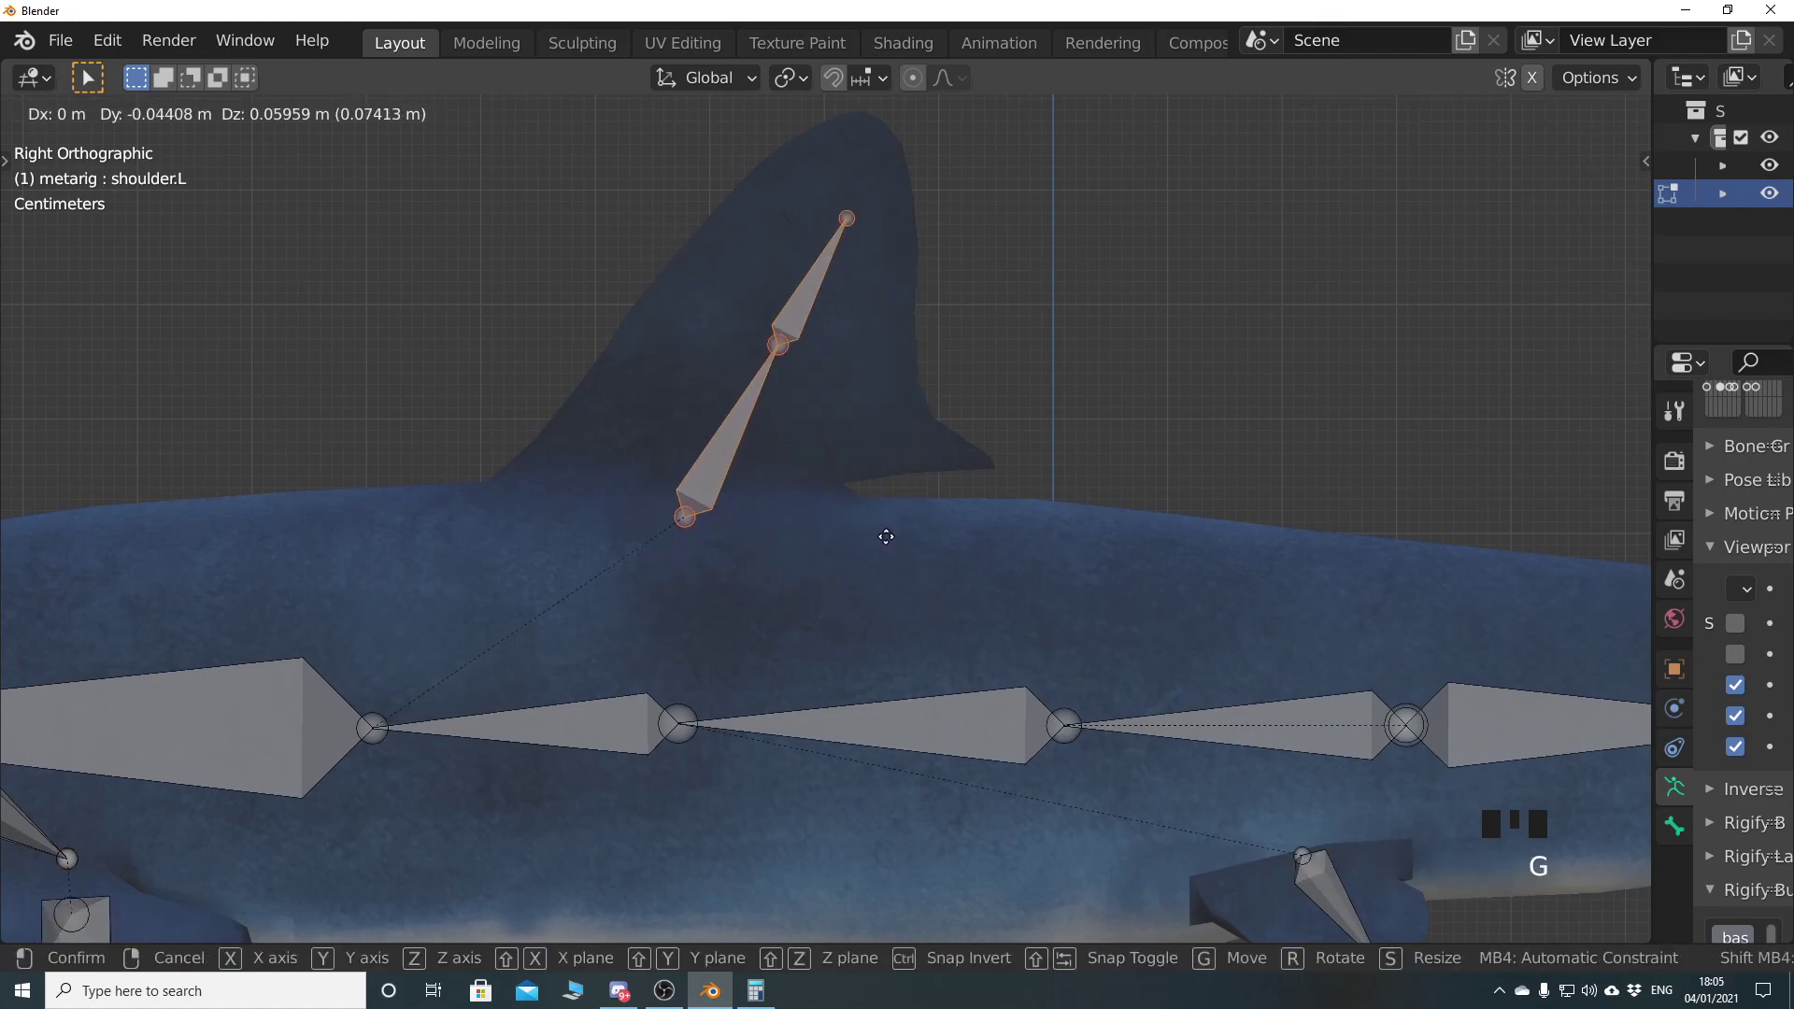
left_click(894, 481)
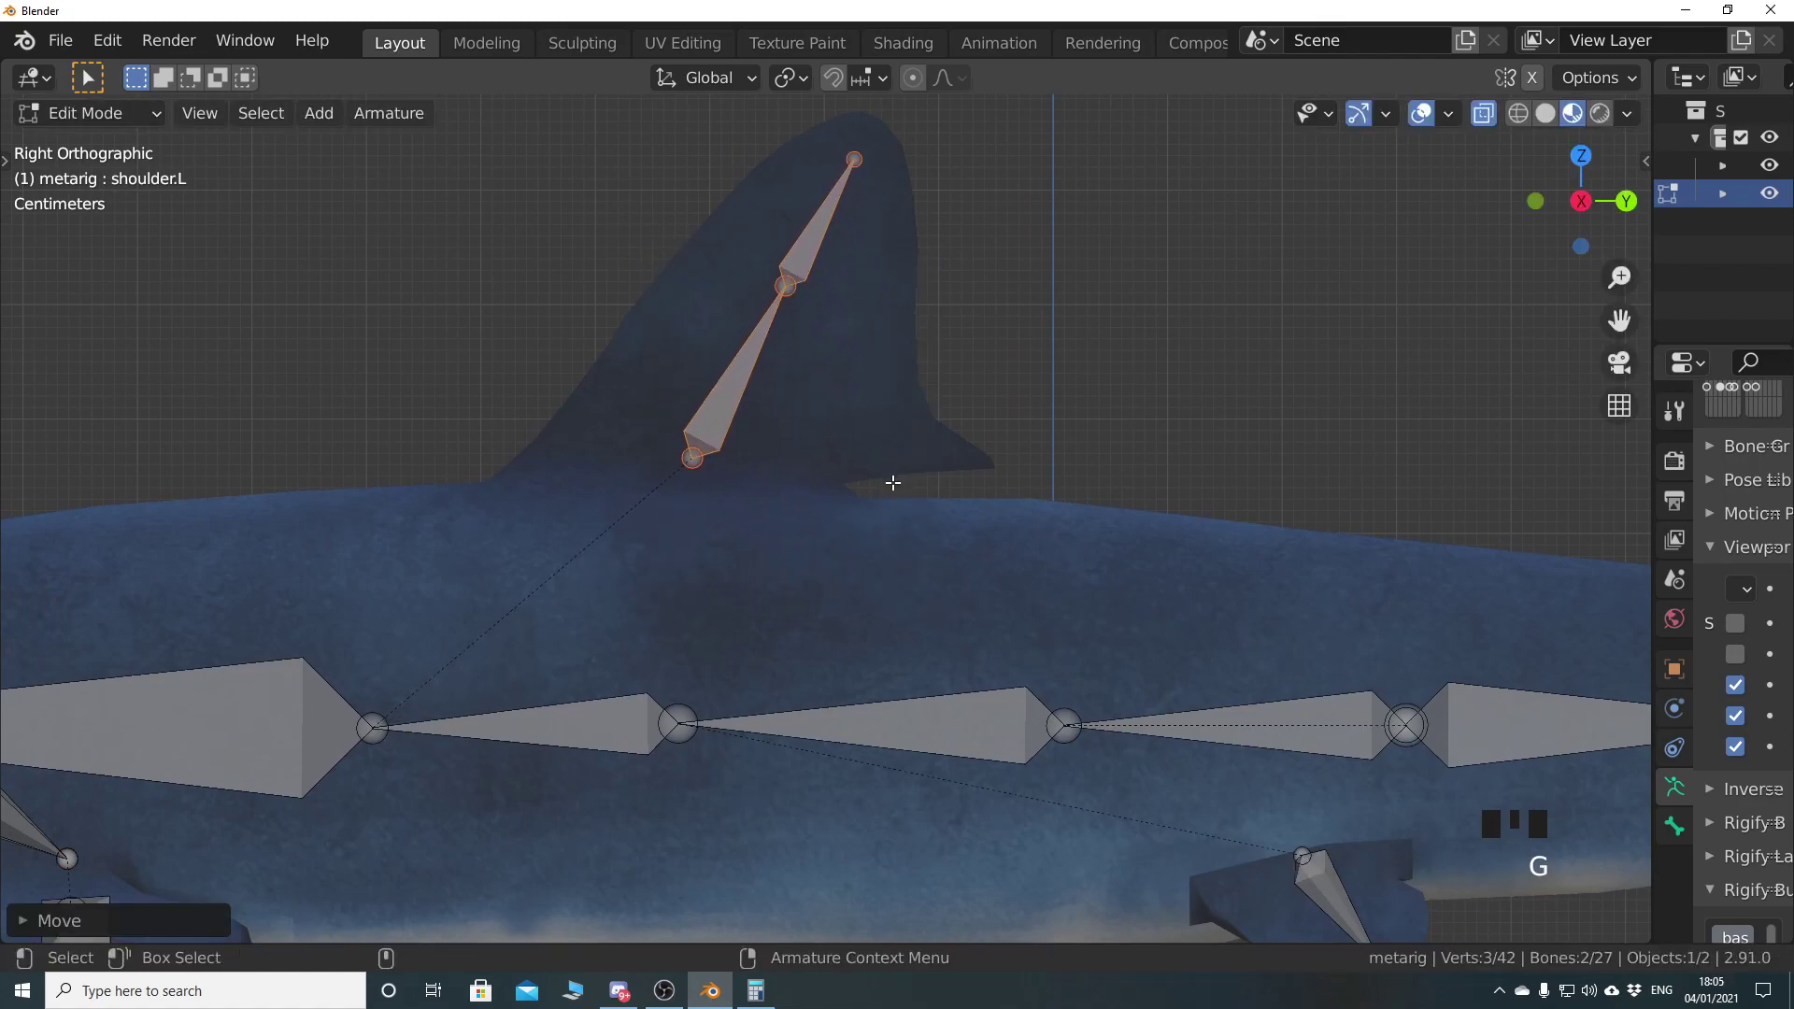
scroll(888, 480, "down", 8)
key("Tab")
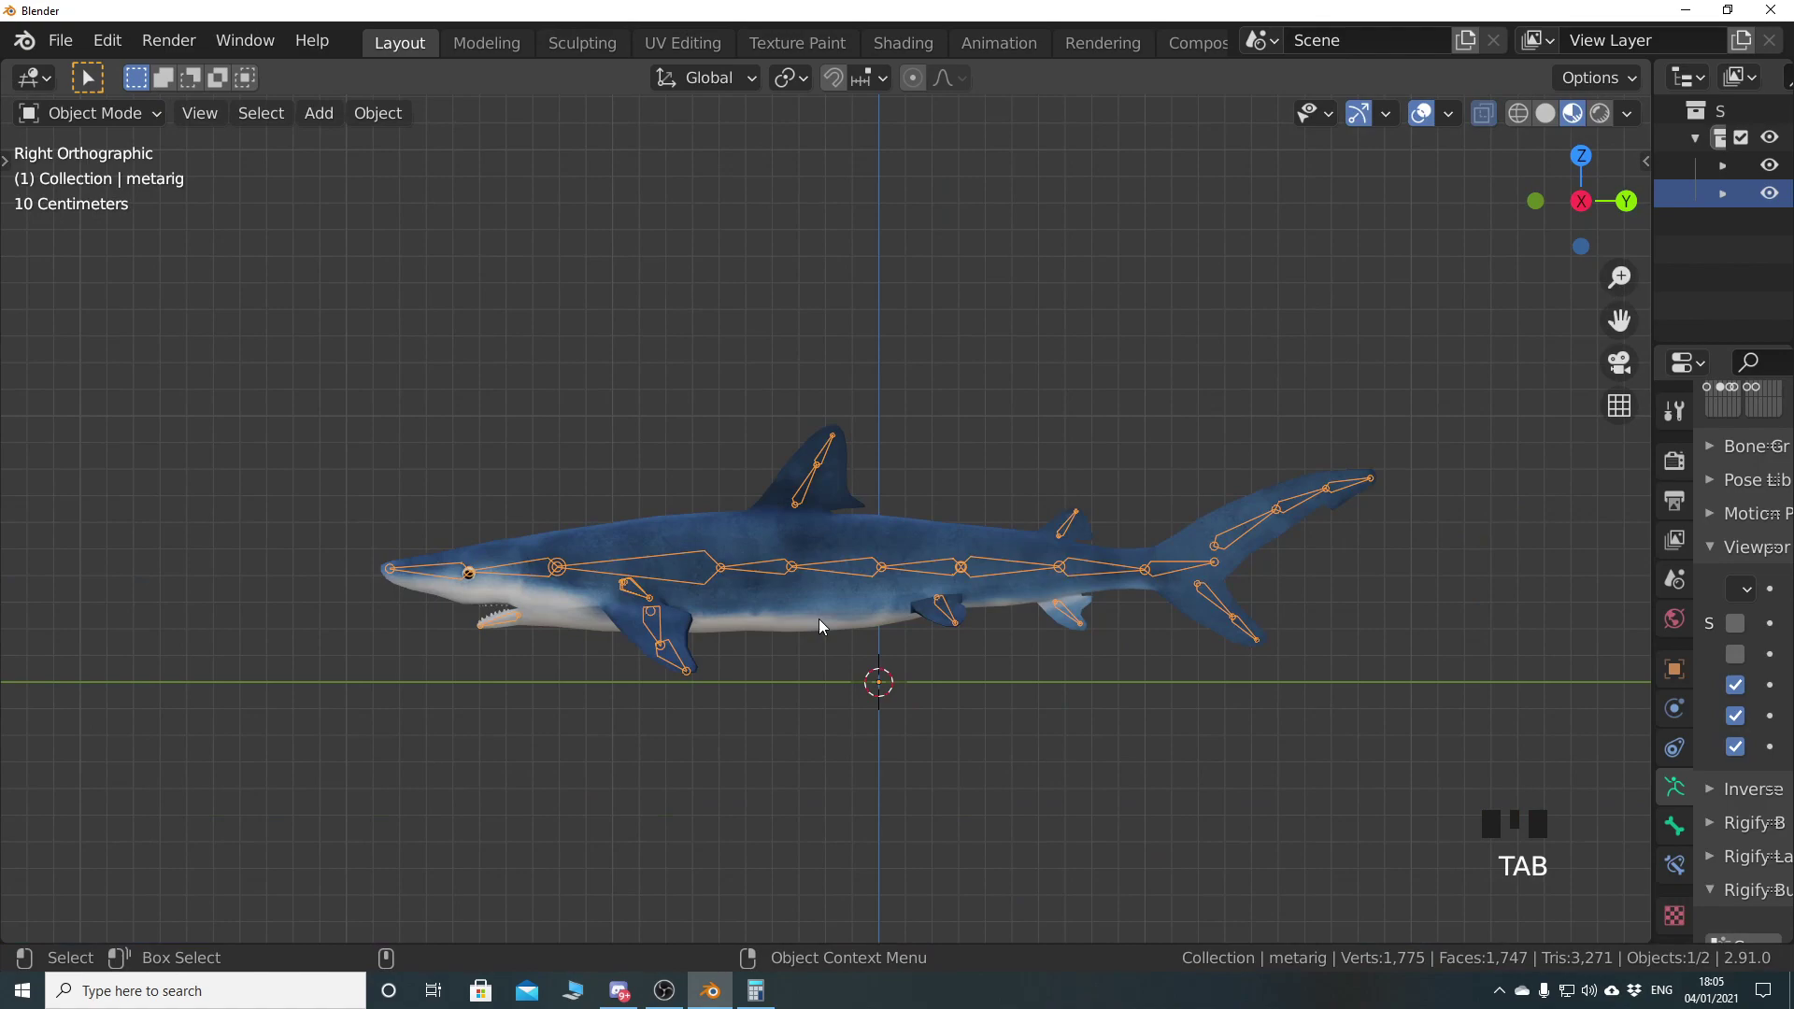
middle_click_drag(1186, 613, 810, 607, "shift")
scroll(856, 675, "up", 5)
middle_click_drag(856, 675, 783, 592, "shift")
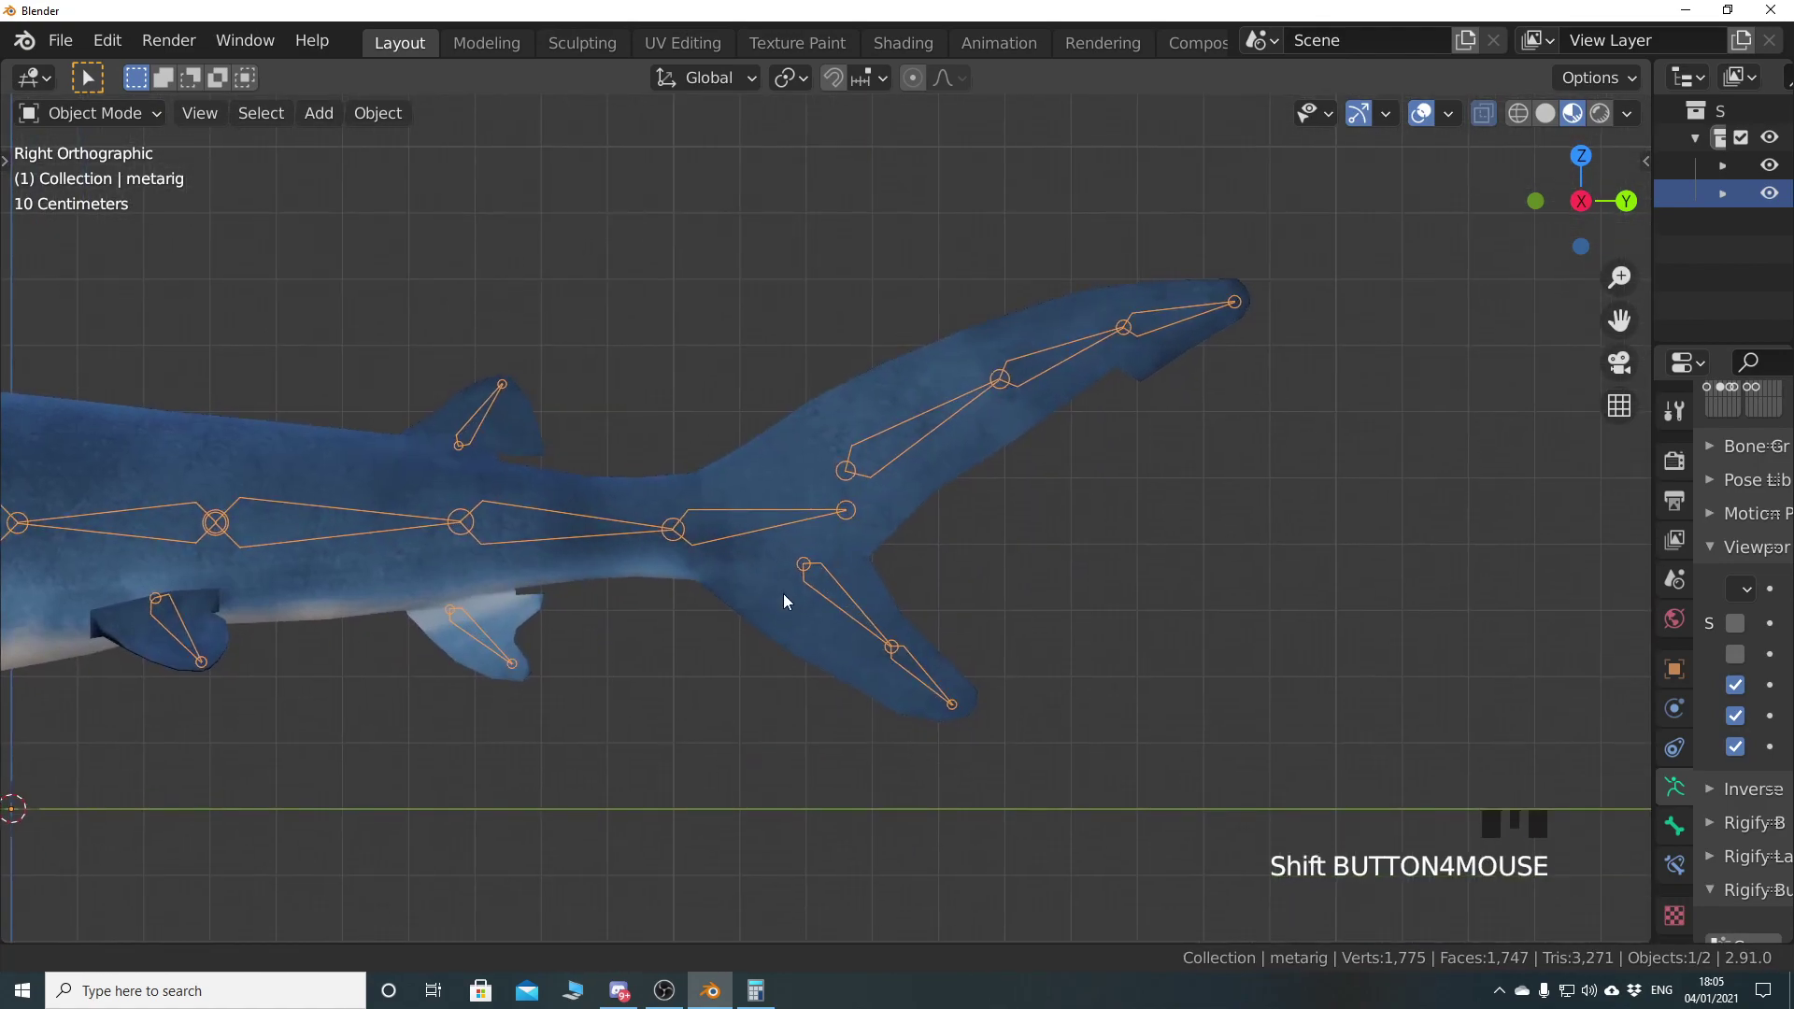
scroll(822, 552, "up", 3)
left_click(855, 548)
left_click(725, 524)
key("Tab")
key("Tab")
left_click(650, 523)
scroll(597, 628, "down", 4)
middle_click_drag(597, 628, 706, 465, "shift")
left_click(617, 529)
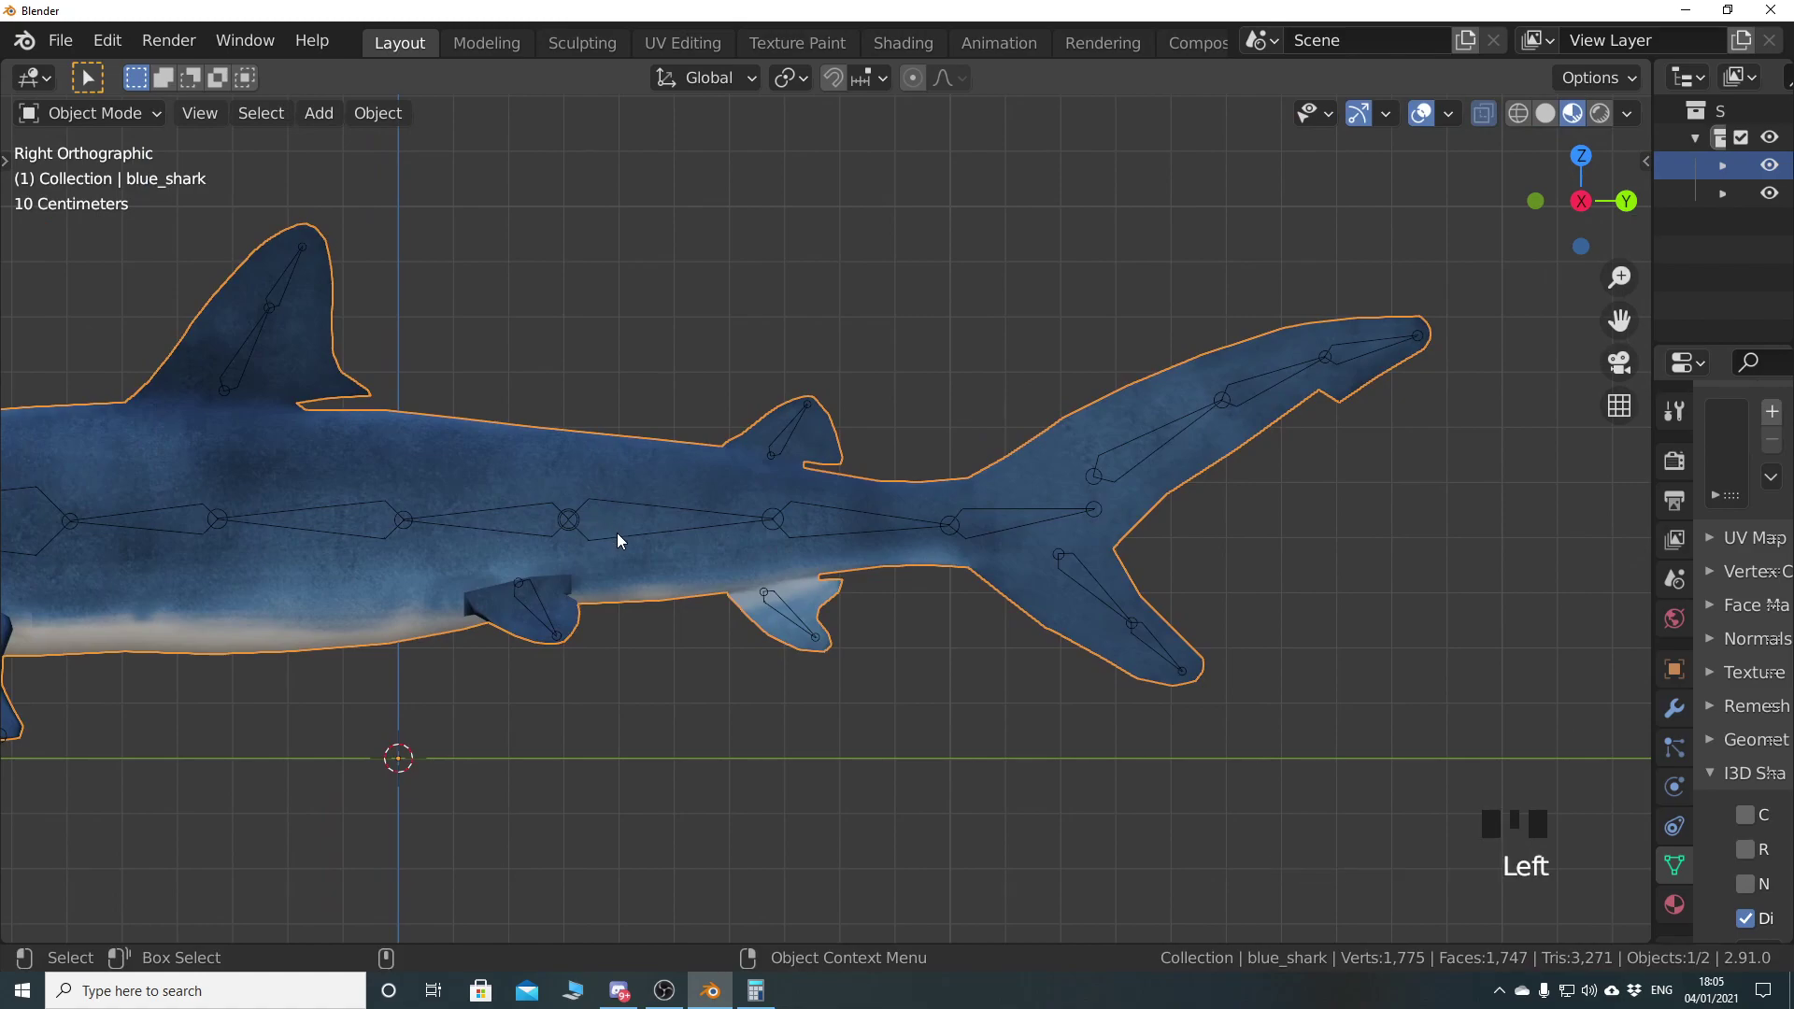
left_click(732, 593)
middle_click_drag(626, 583, 1159, 604, "shift")
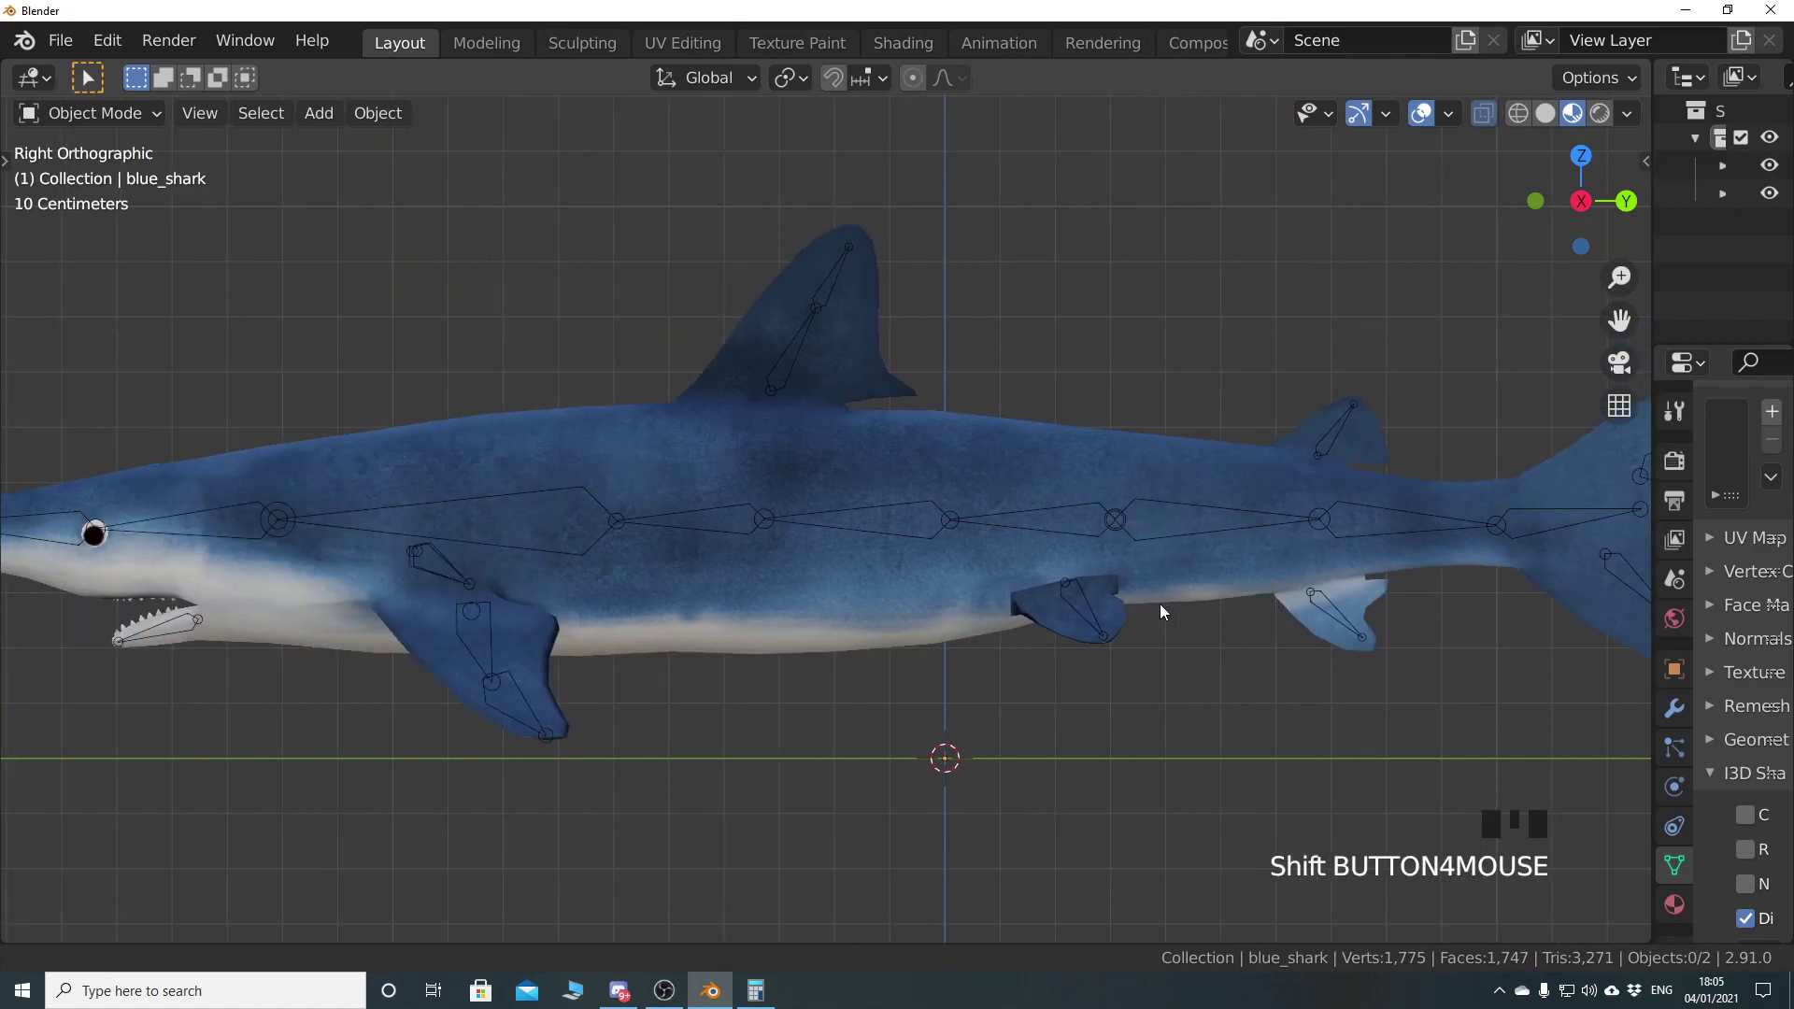
middle_click_drag(979, 659, 720, 637, "shift")
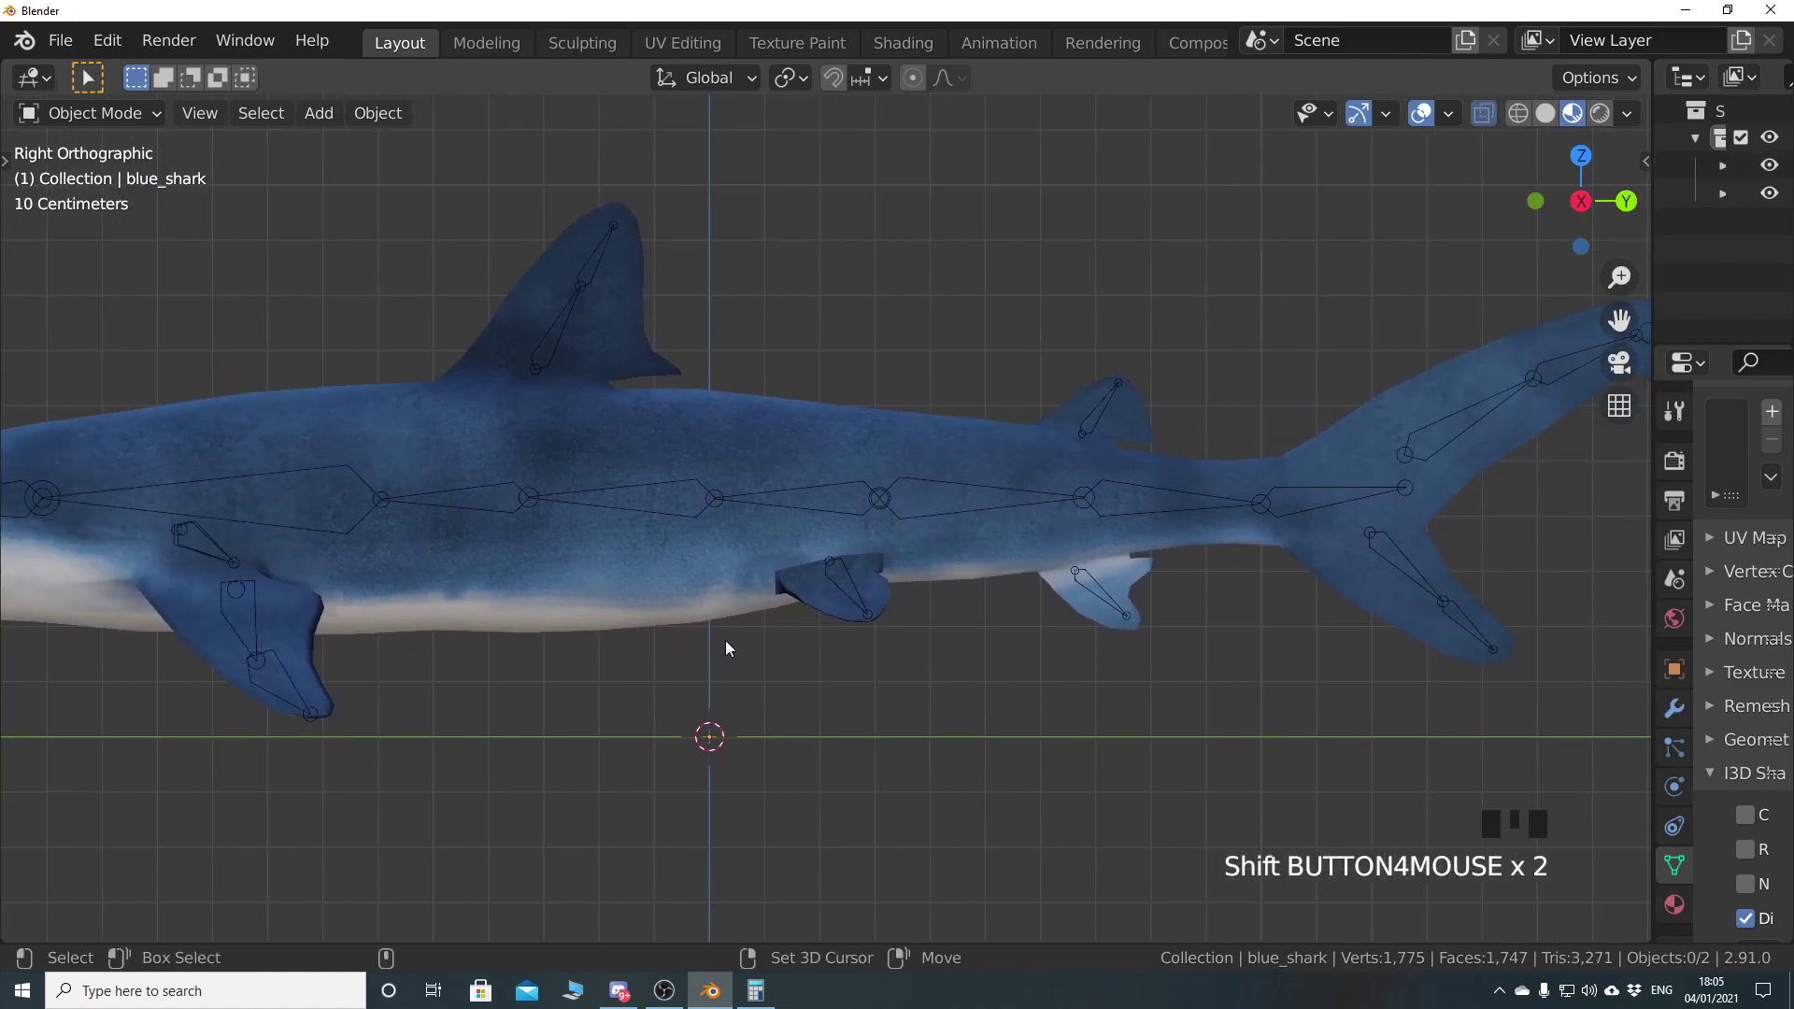
mouse_move(992, 669)
middle_mouse_down("shift")
mouse_move(852, 670)
mouse_move(913, 801)
mouse_move(853, 744)
middle_mouse_up("shift")
key("Tab")
key("Tab")
key("alt+a")
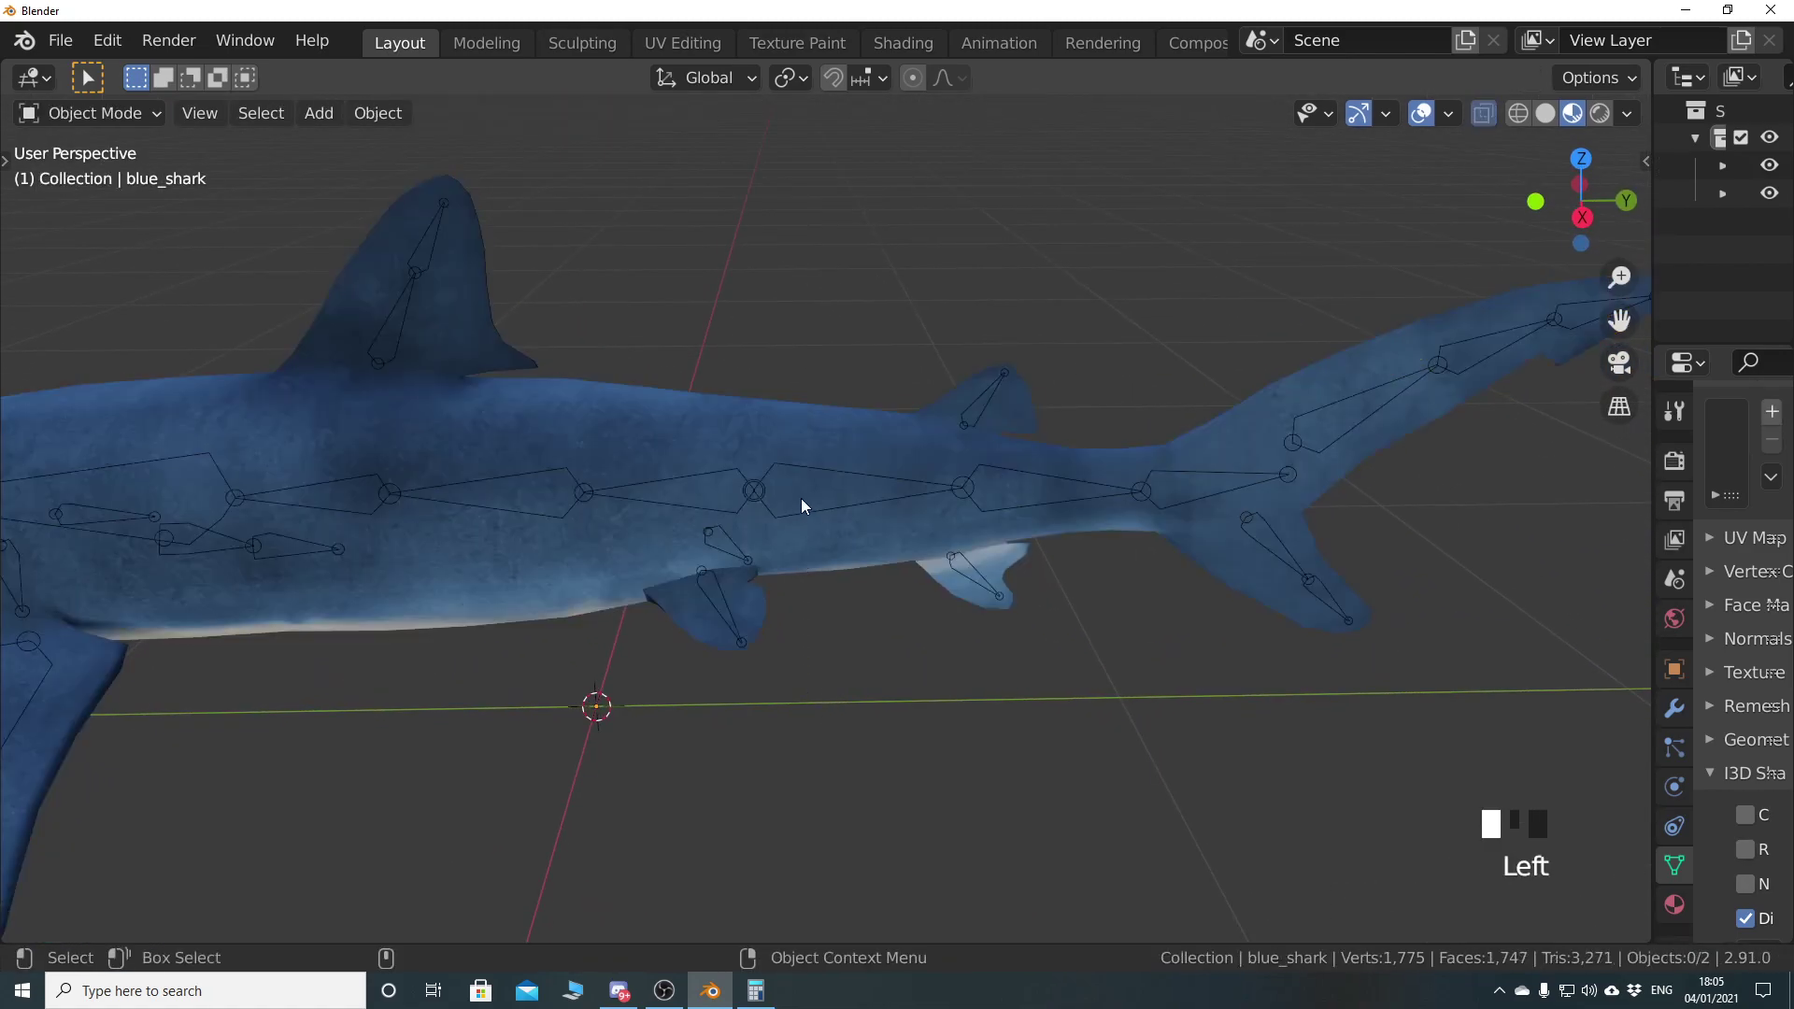
left_click(800, 497)
scroll(871, 609, "down", 5)
middle_click_drag(871, 618, 745, 643)
key("KP_3")
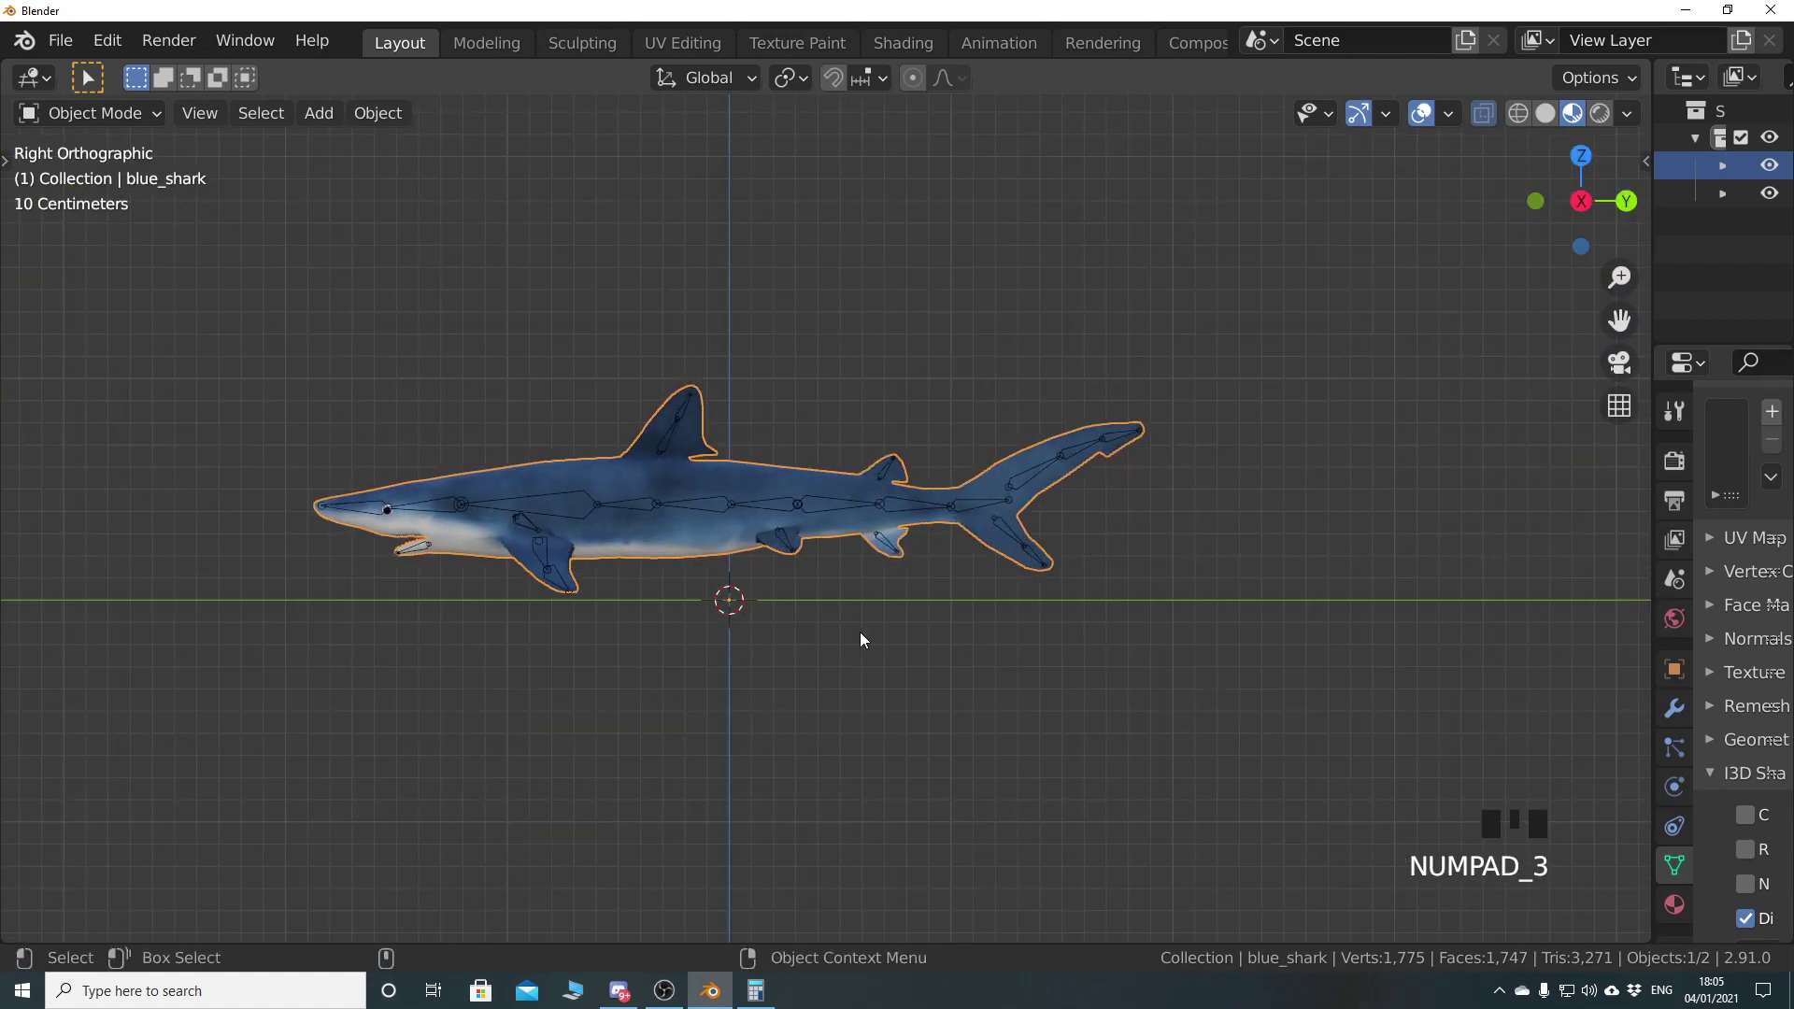
Turn off X-ray display and reopen the metarig in Edit Mode with nothing selected, viewing the tail from the right side
left_click(1482, 113)
scroll(1057, 572, "up", 6)
middle_click_drag(1056, 571, 748, 568, "shift")
middle_click_drag(878, 464, 822, 513, "shift")
left_click(929, 519)
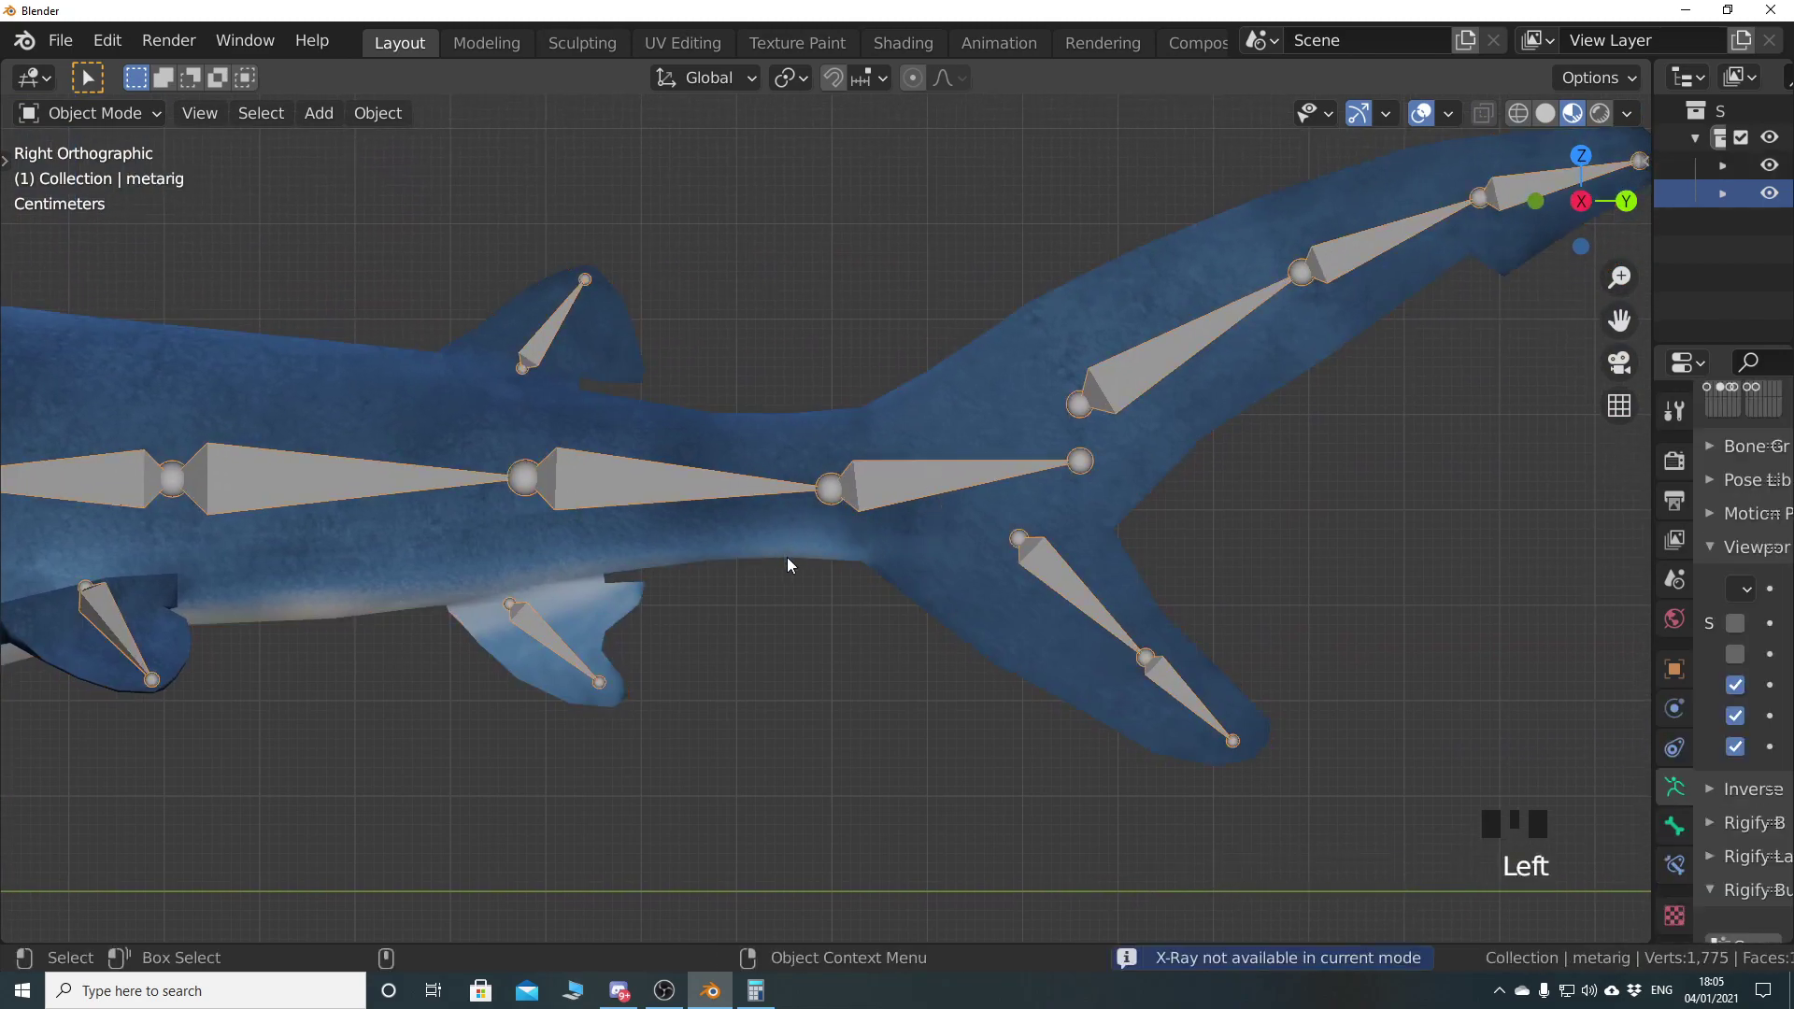
key("Tab")
key("alt+a")
Shift the last spine bone's rear end and the upper tail lobe's first bone base toward the head and slightly down
left_click(1070, 481)
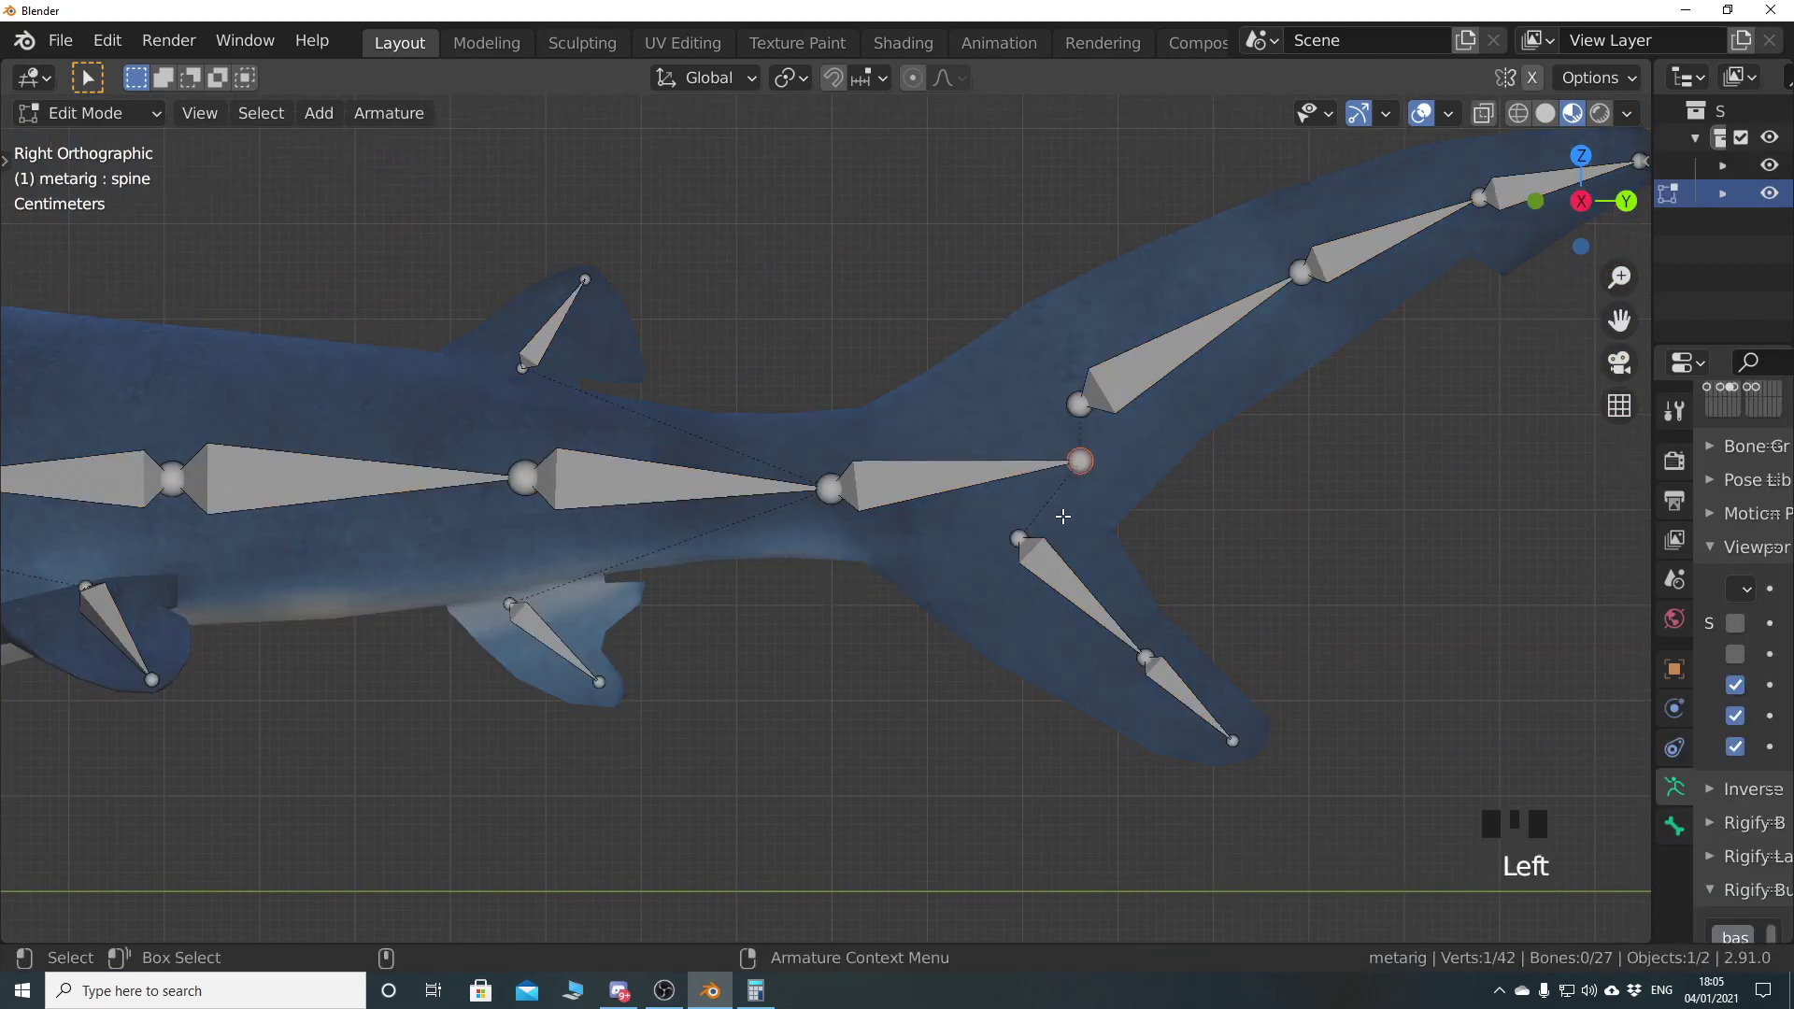
key("g")
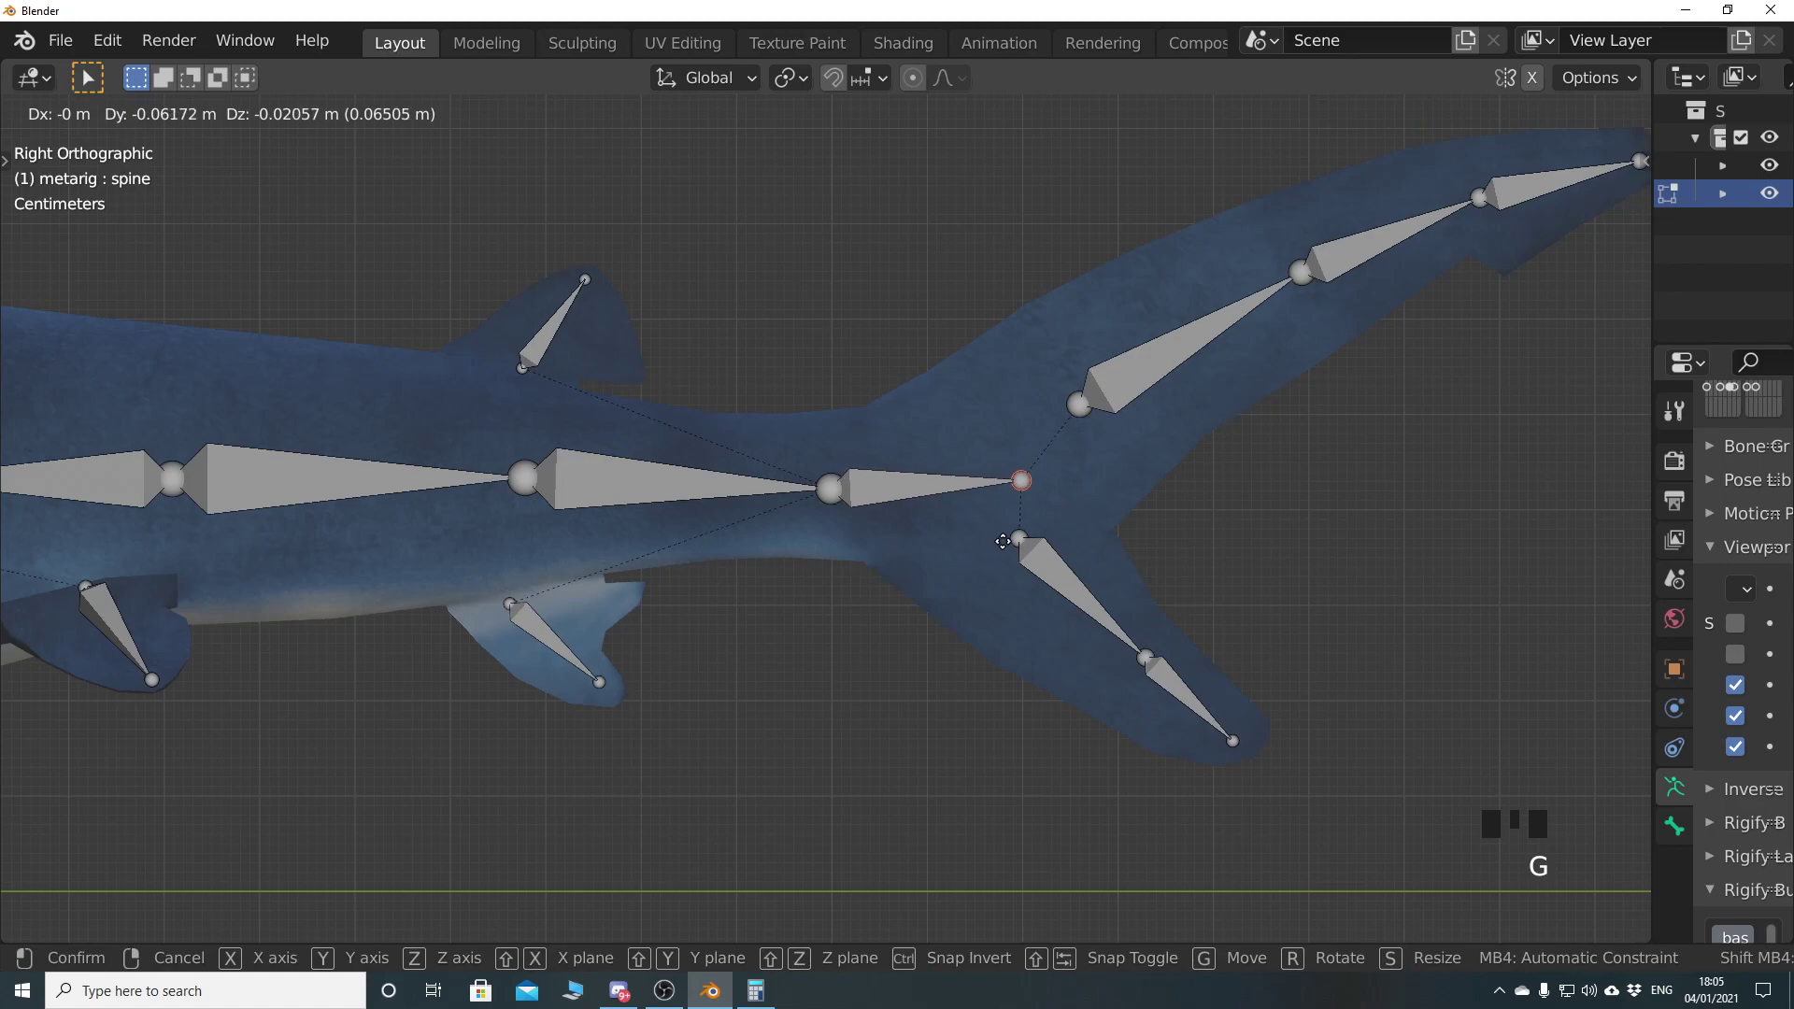
left_click(1004, 543)
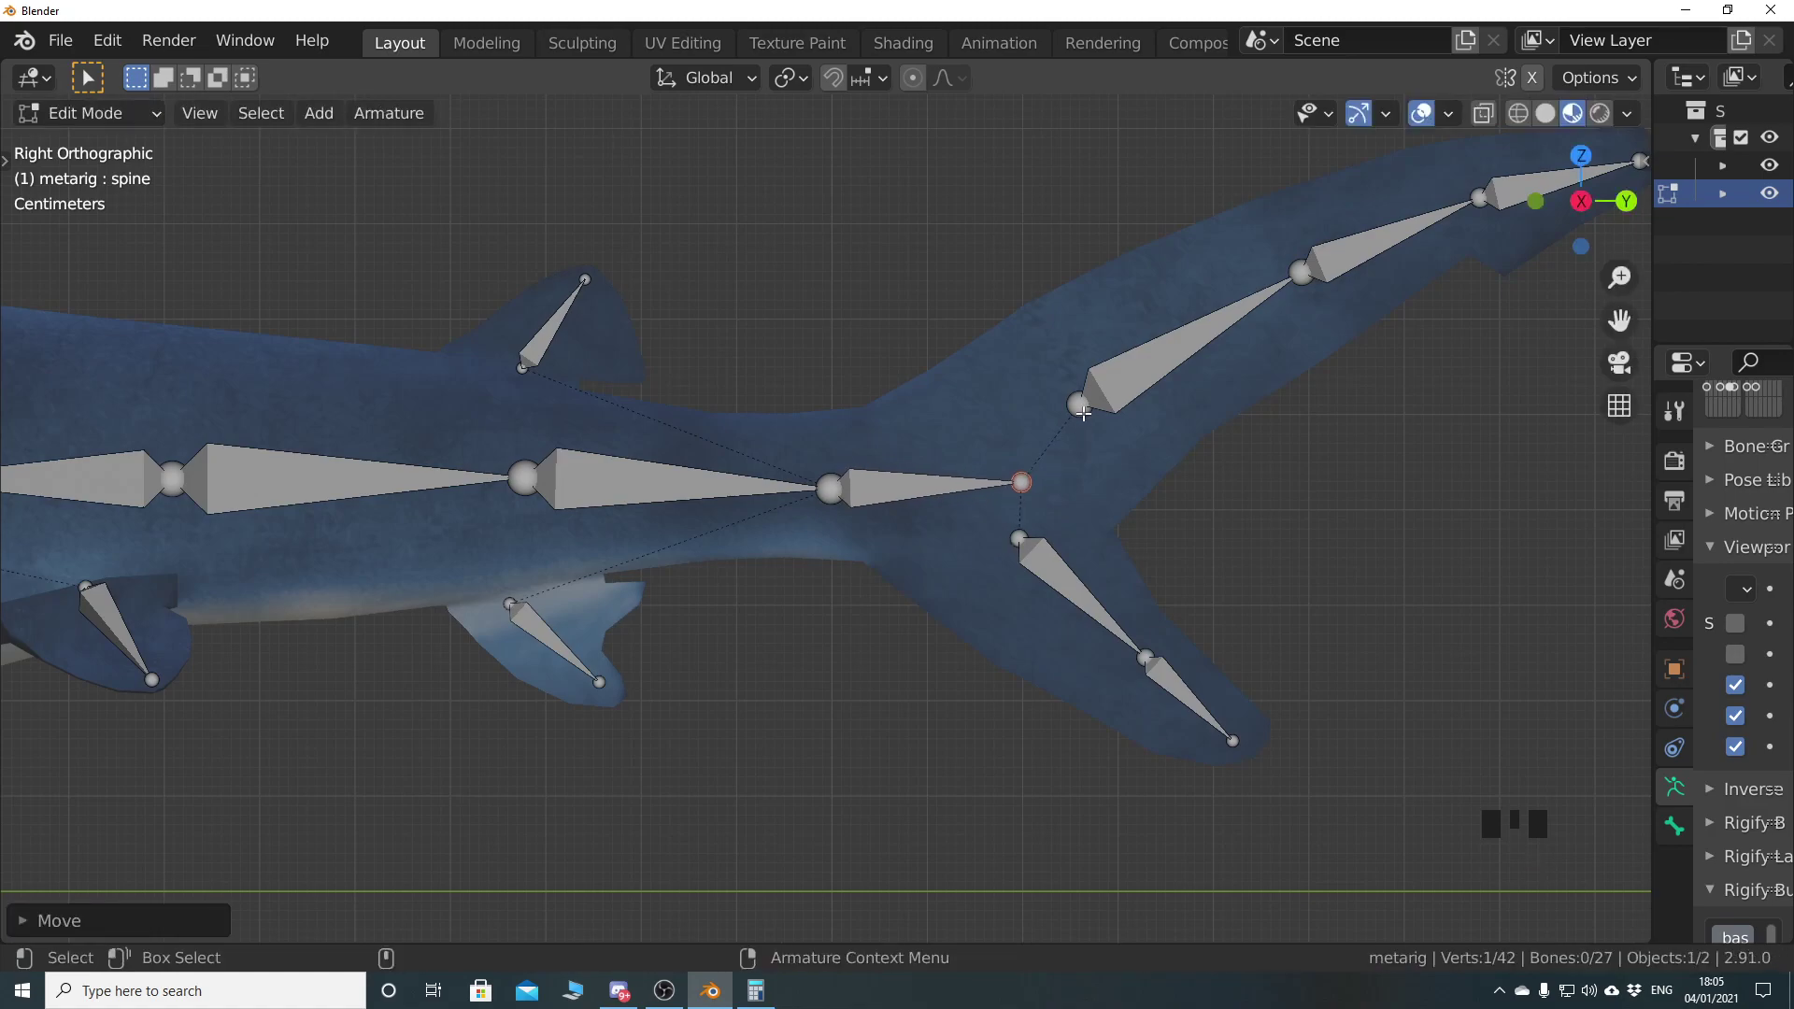
left_click(1080, 413)
key("g")
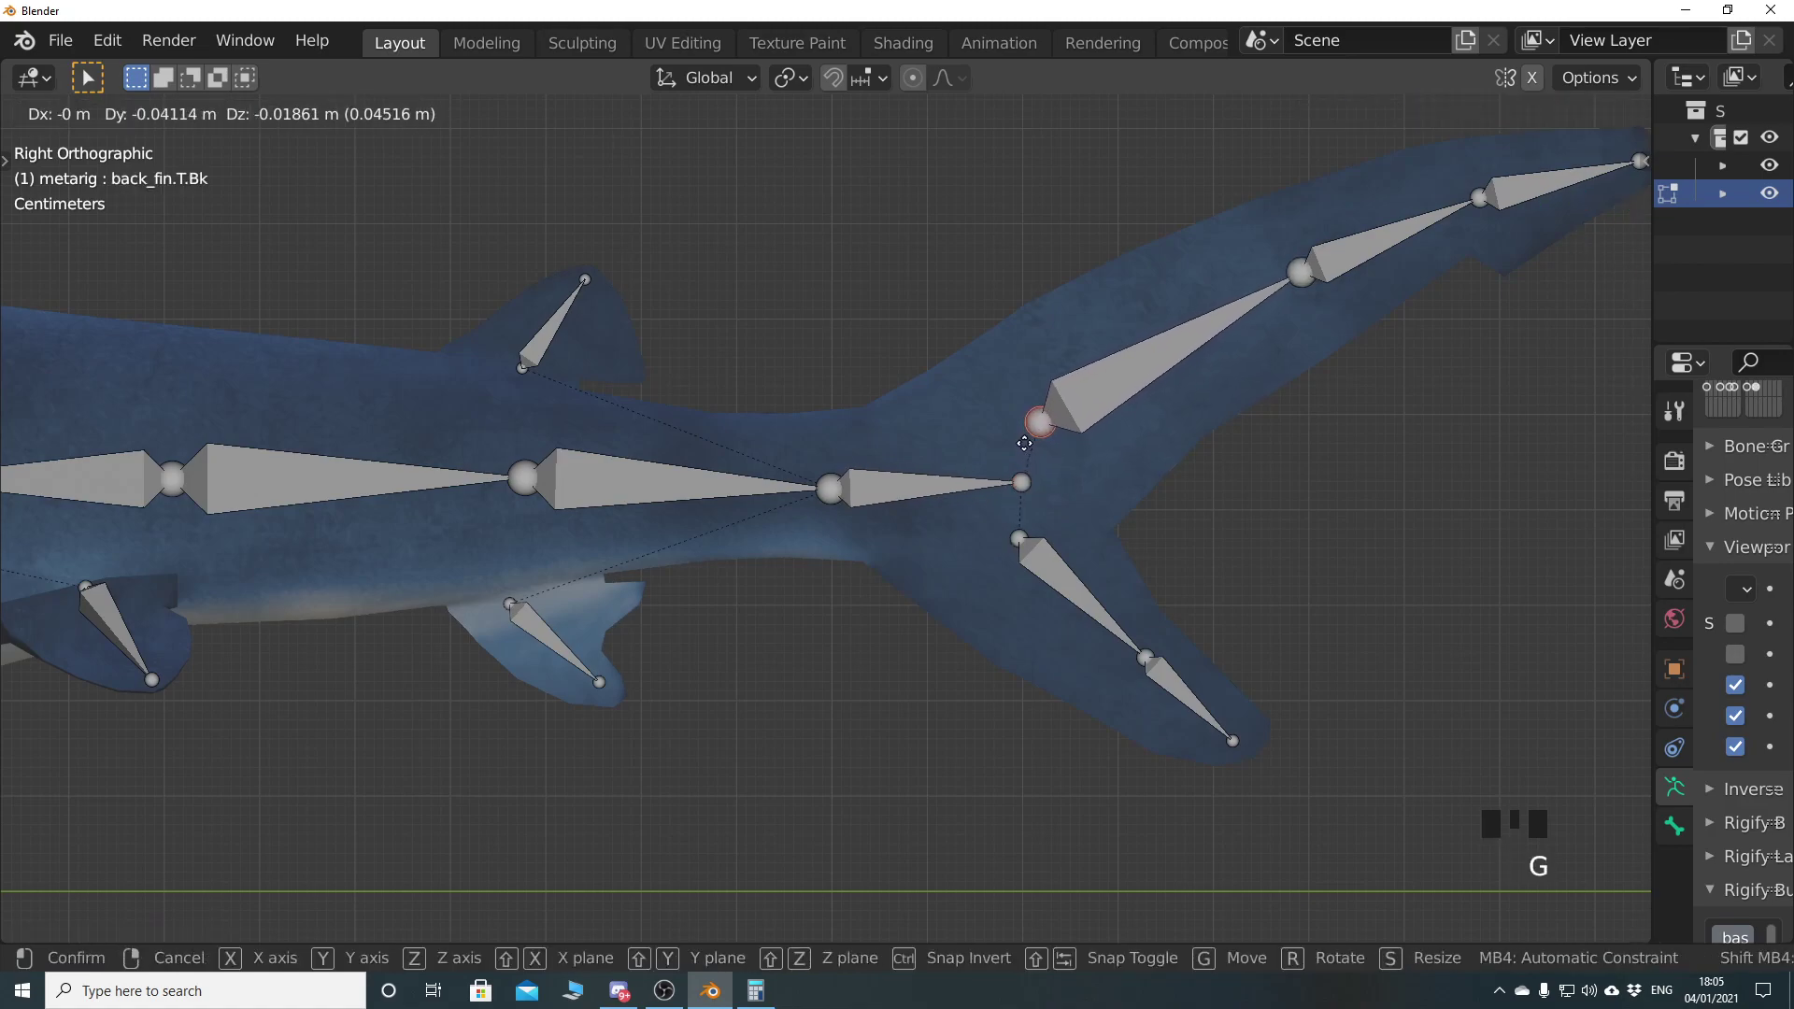
left_click(1025, 445)
Move the upper tail lobe's two middle joints and outer bone tip toward the head, keeping the chain centred within the lobe
scroll(1065, 561, "up", 2, "shift")
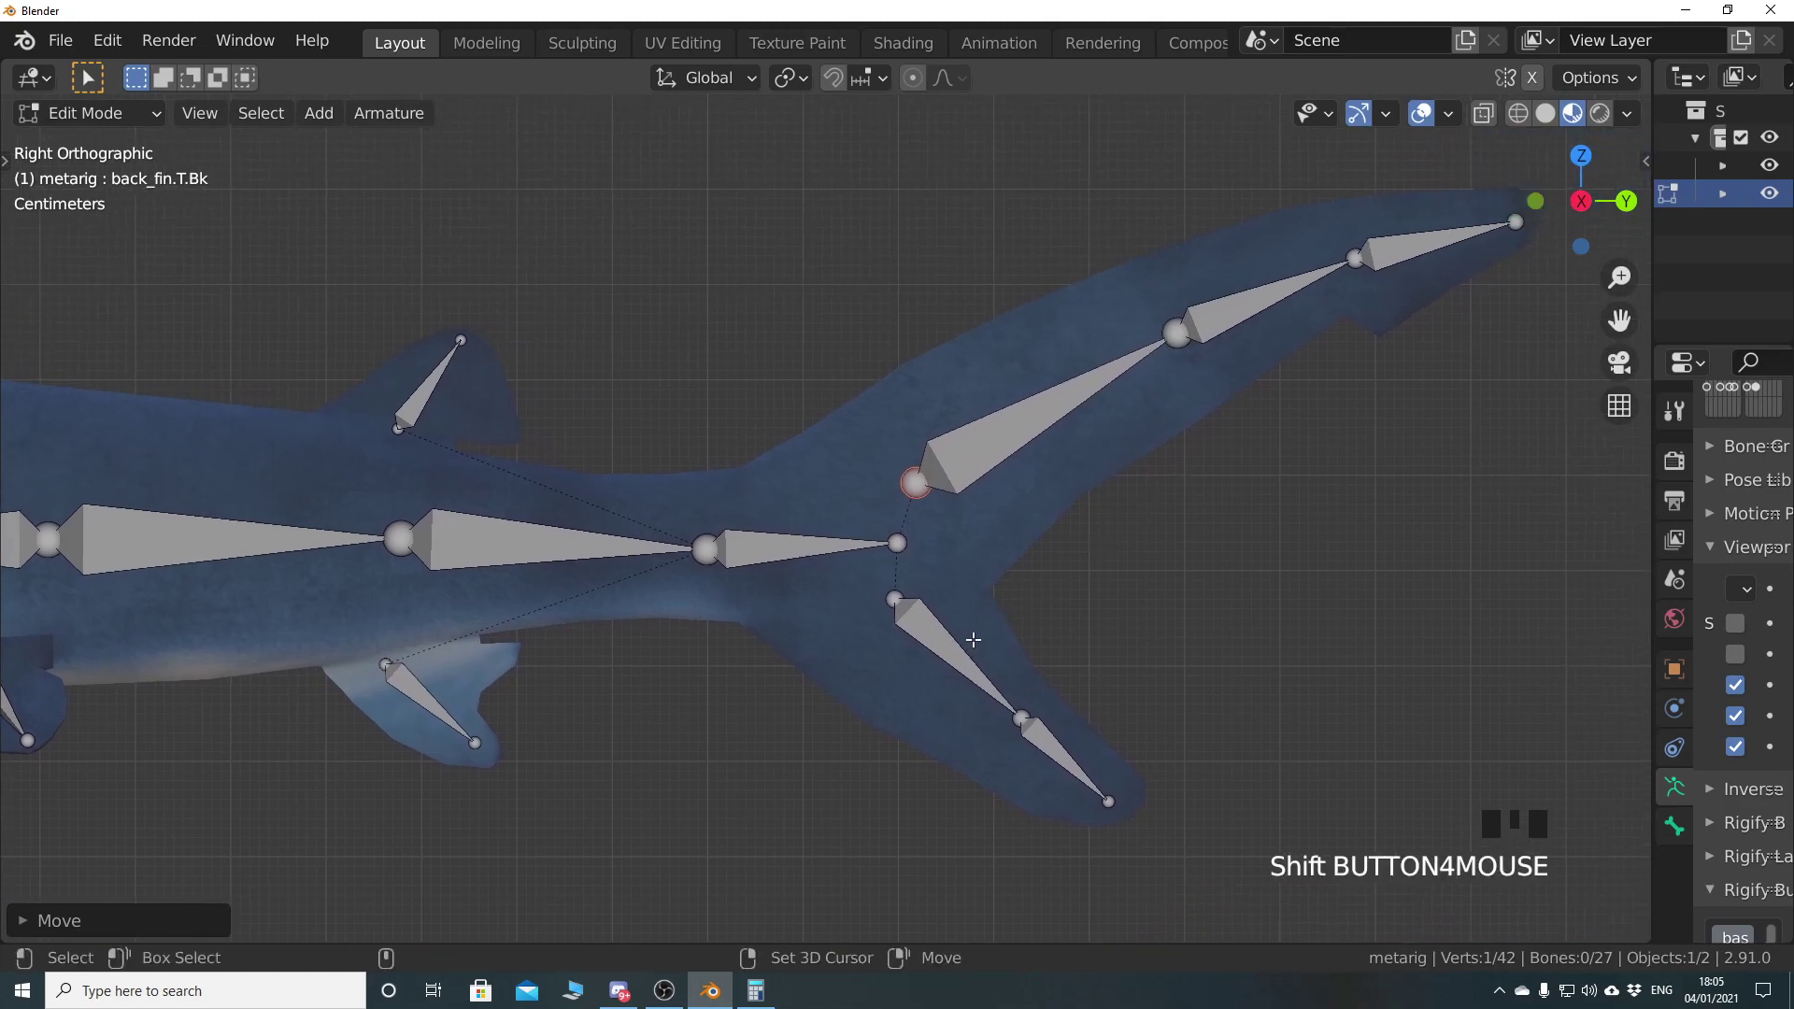
left_click(1075, 395)
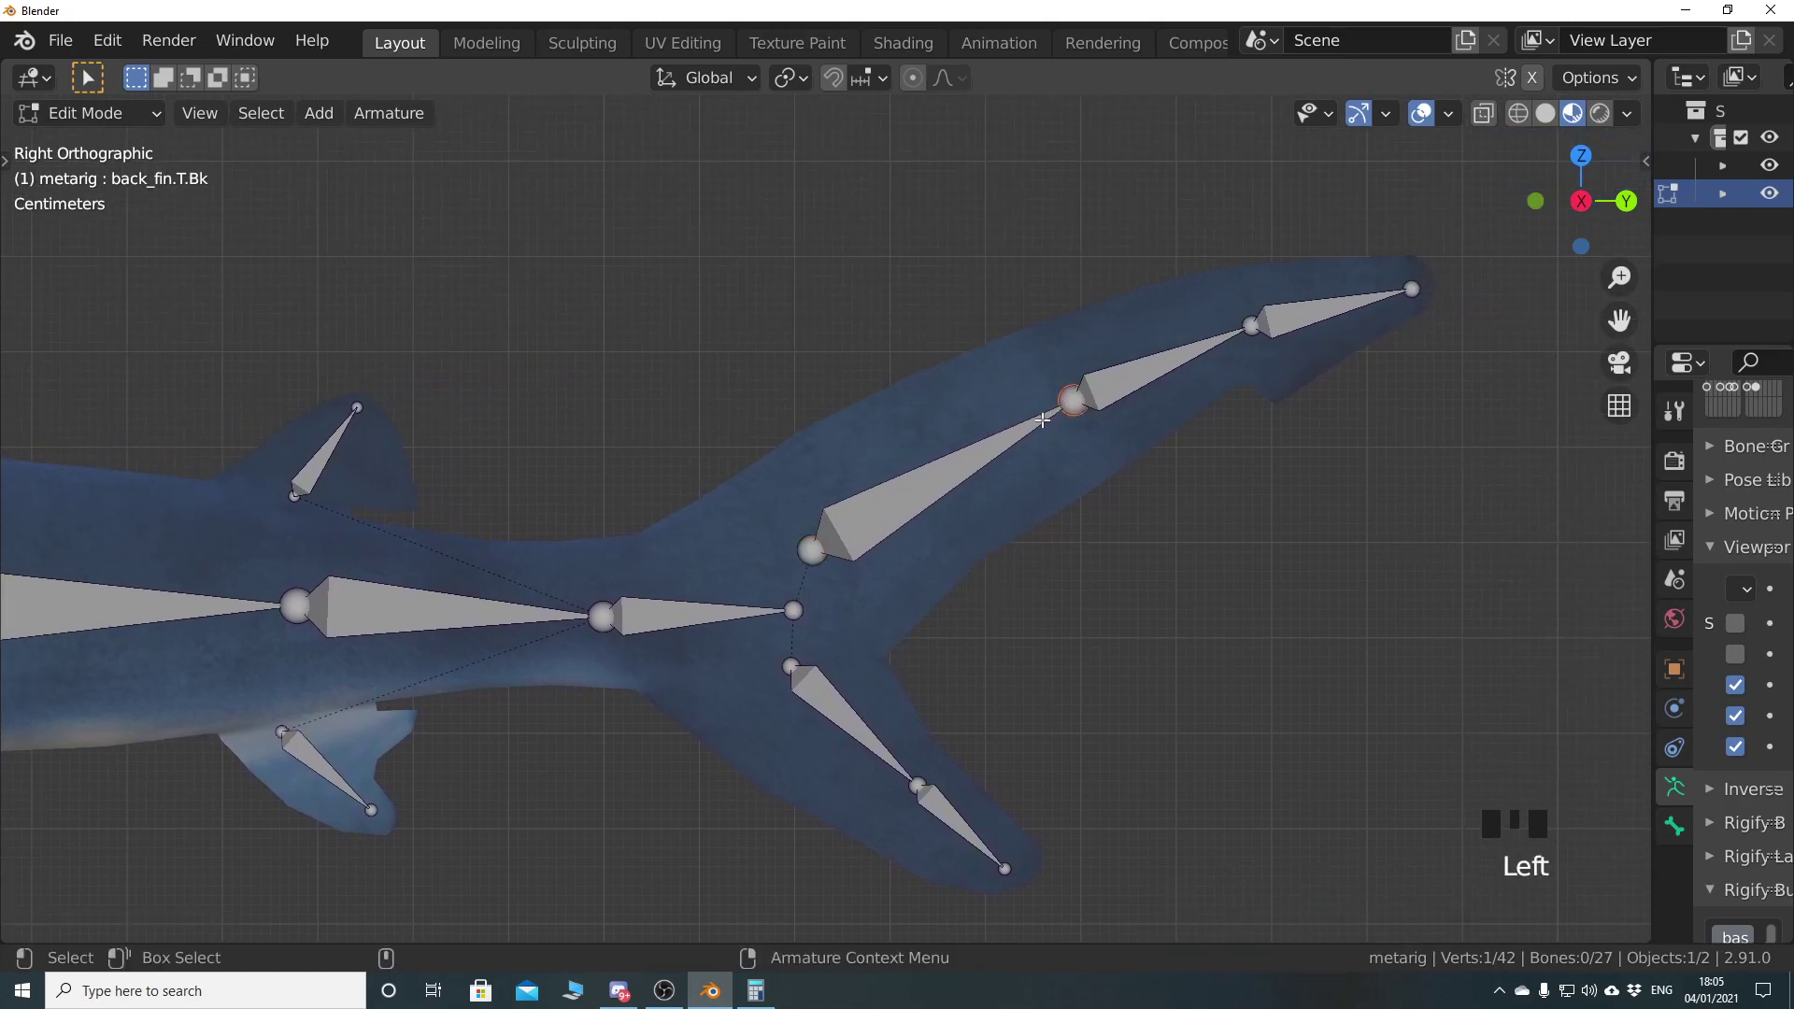
key("g")
left_click(995, 439)
left_click(1256, 316)
key("g")
left_click(1205, 335)
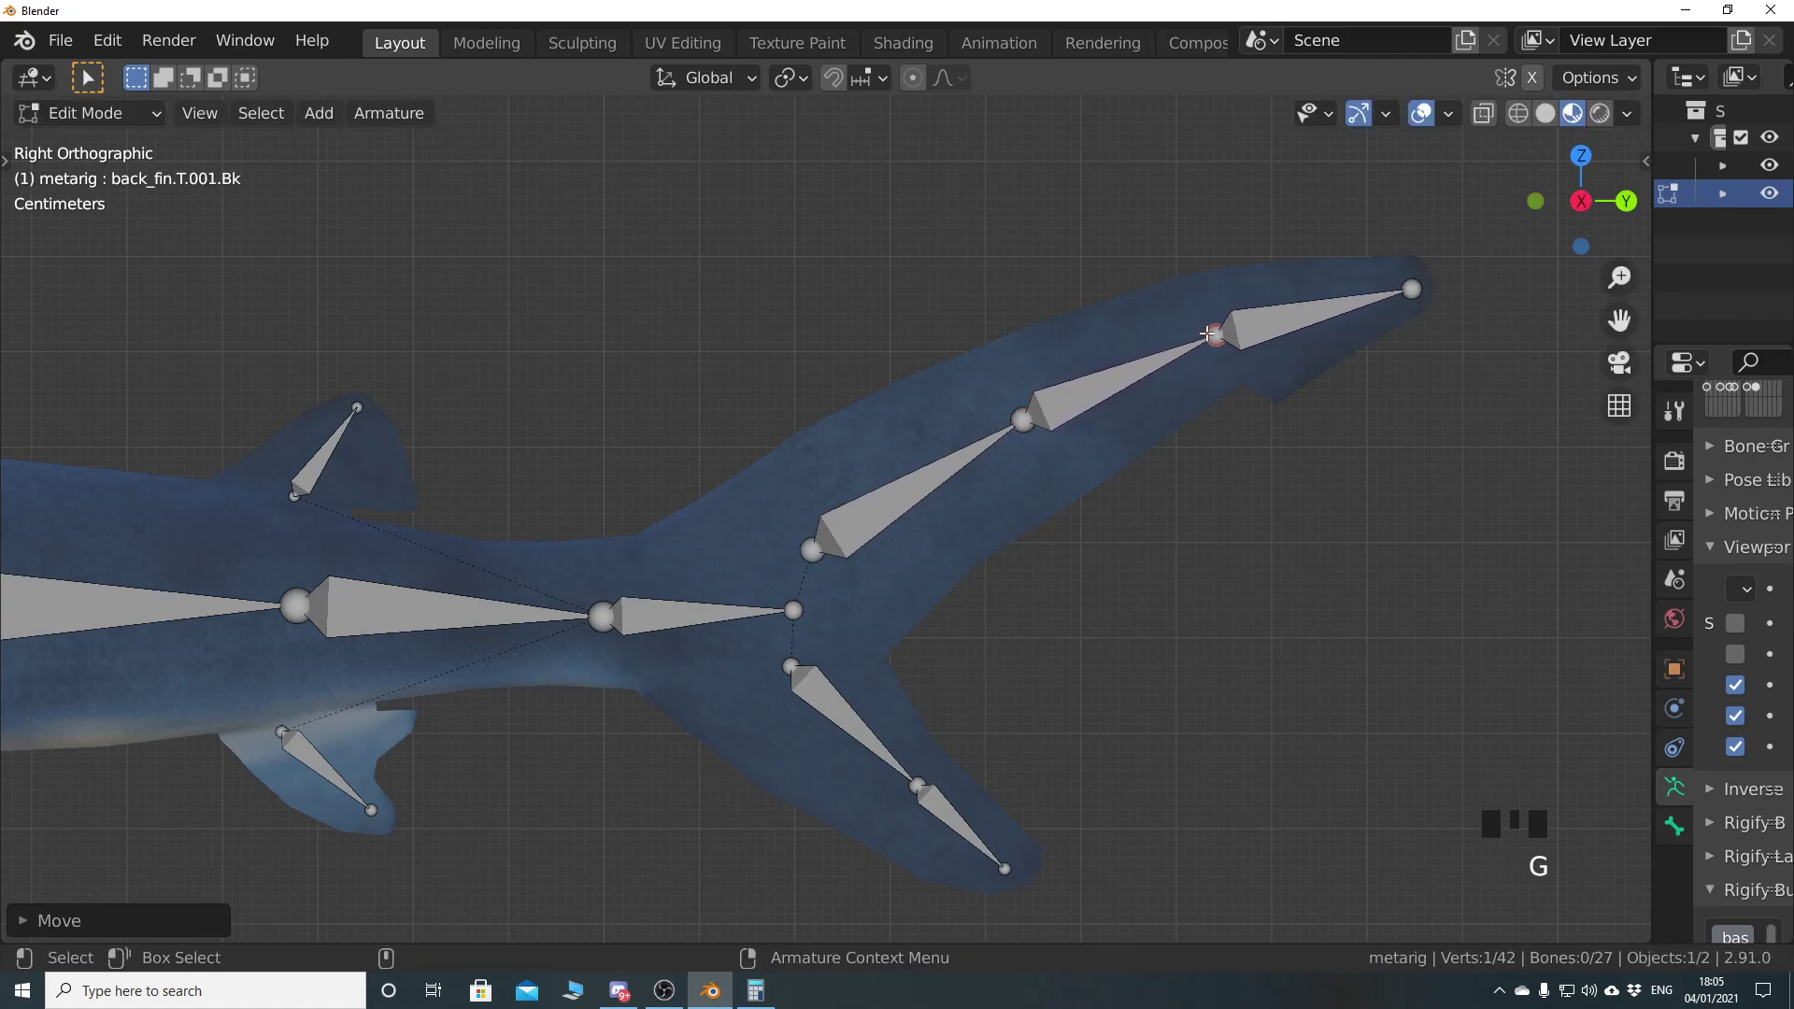
left_click(1414, 291)
key("g")
left_click(1398, 287)
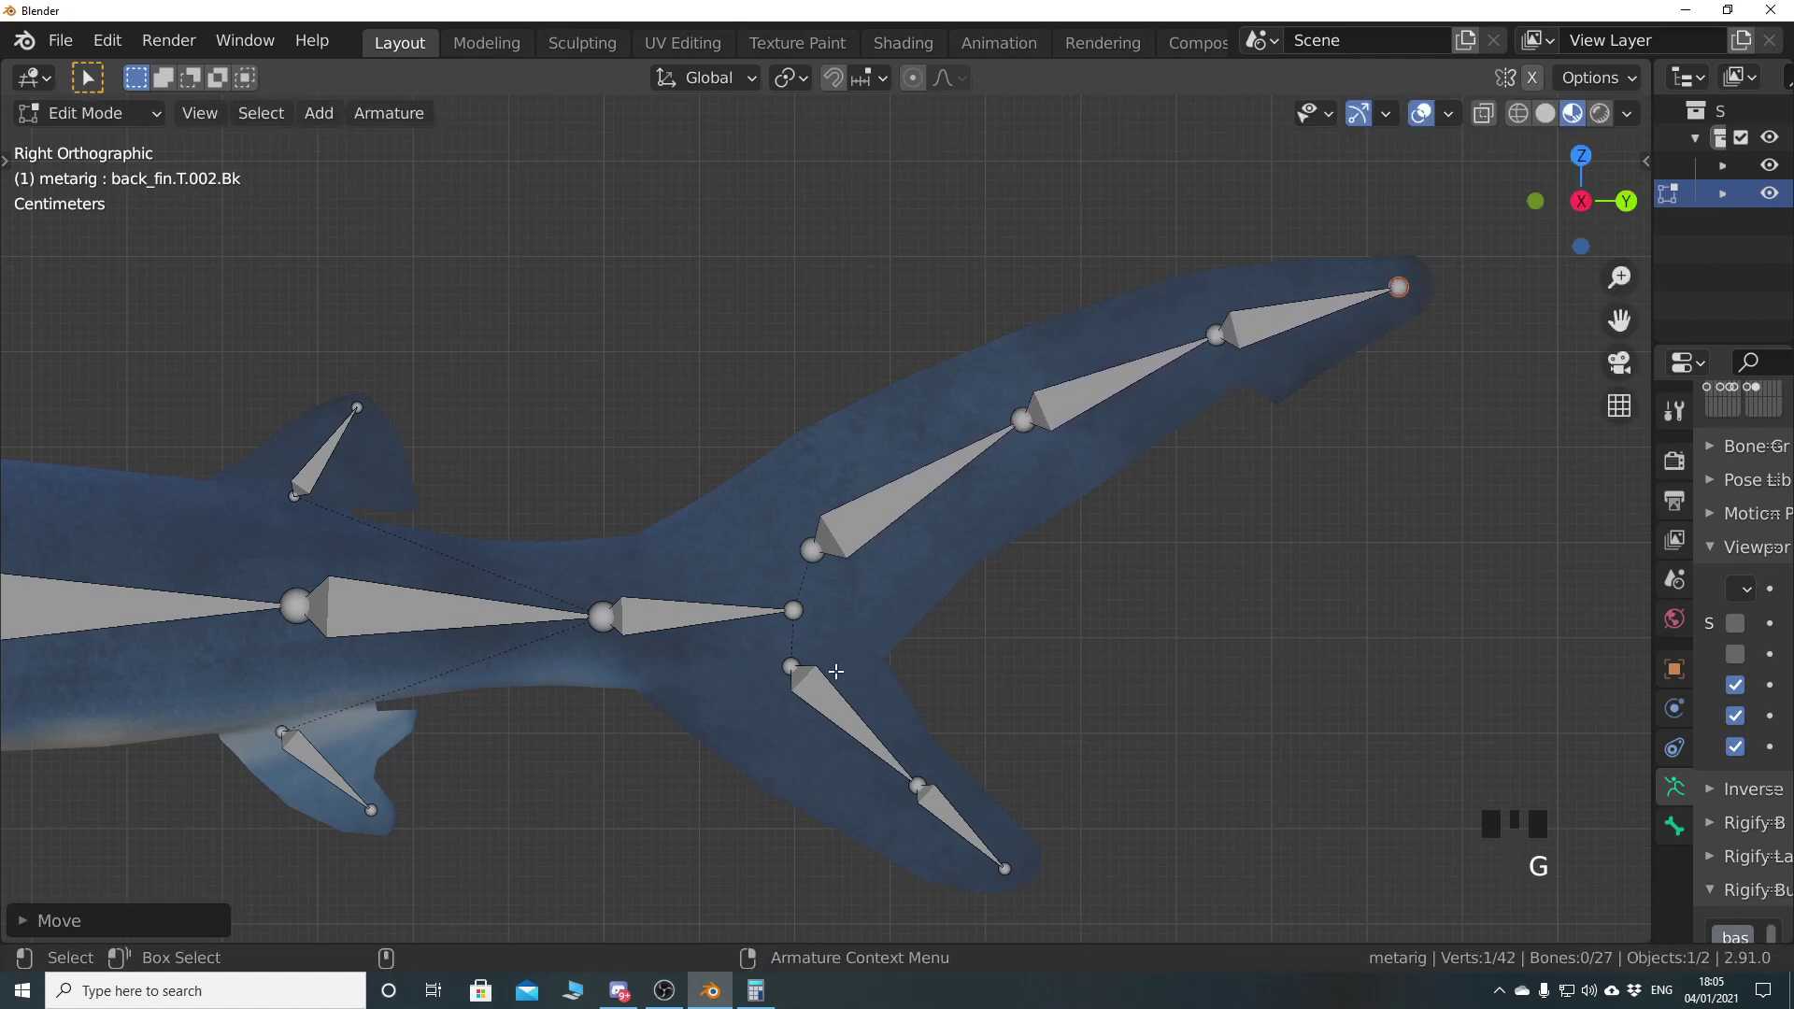
Move the lower tail lobe's middle joint slightly toward the head and its first bone's base slightly toward the tail
left_click(900, 783)
key("g")
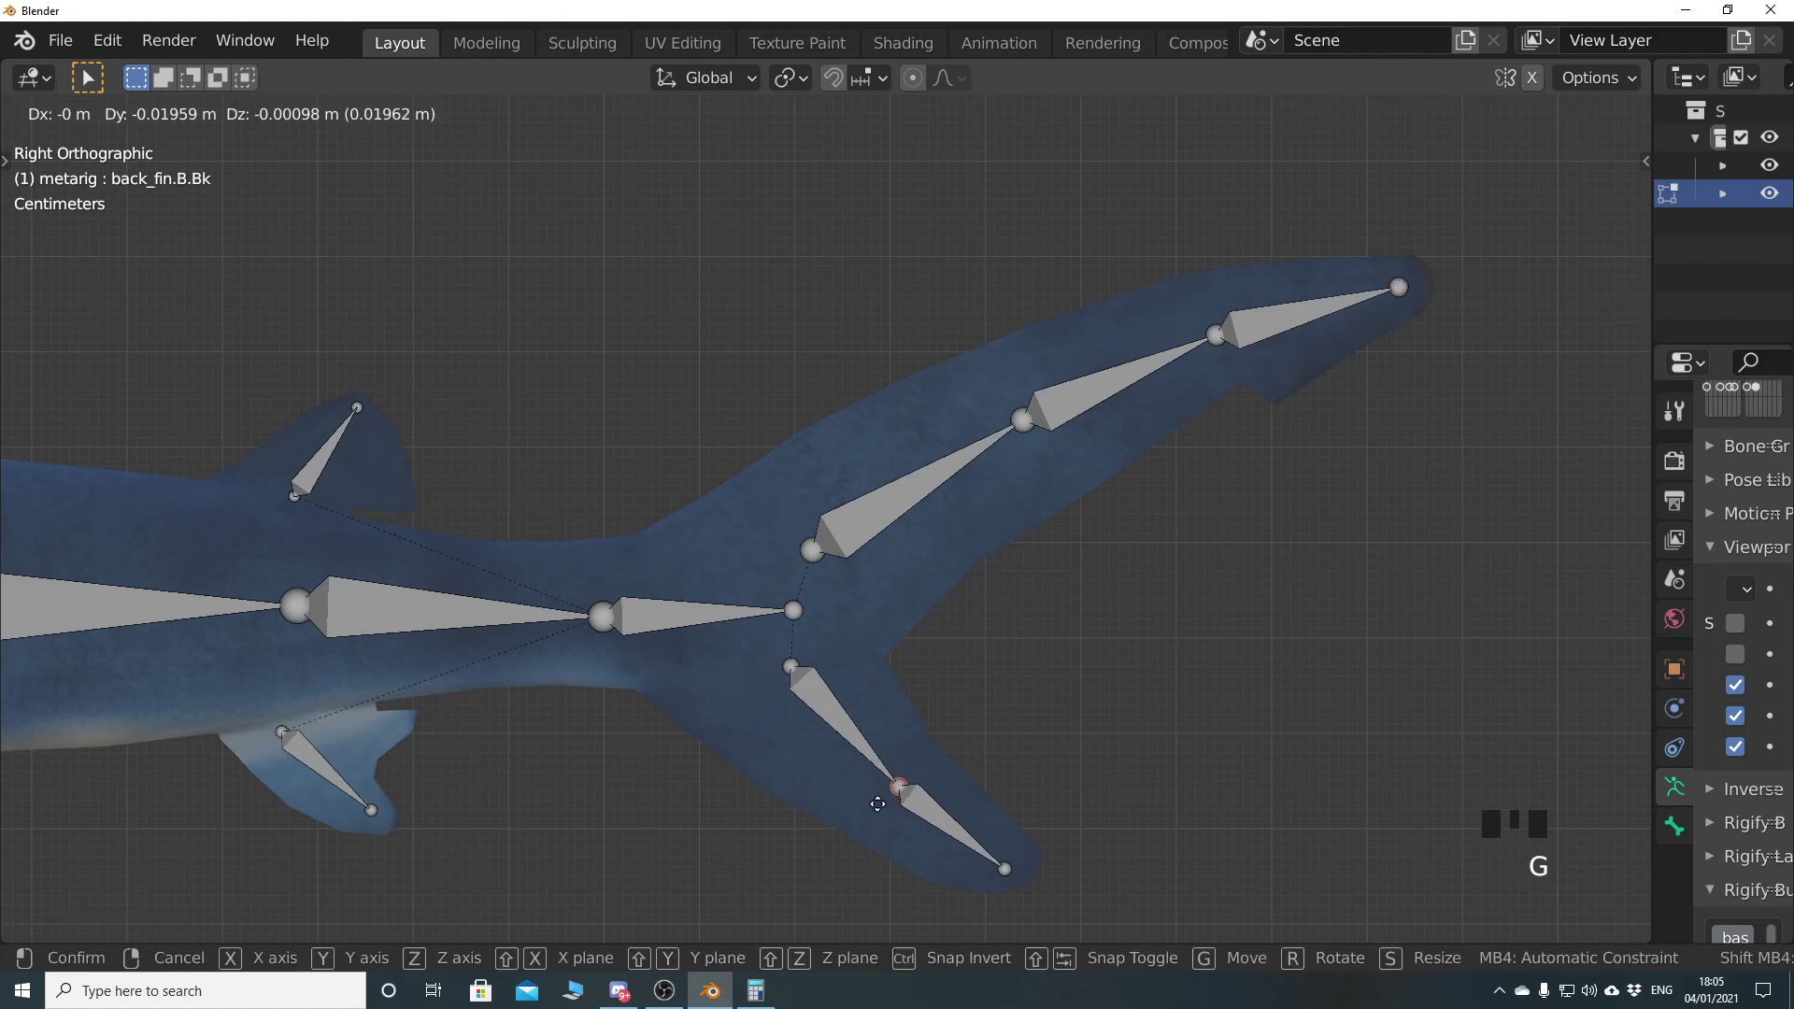
left_click(880, 792)
left_click(794, 667)
key("g")
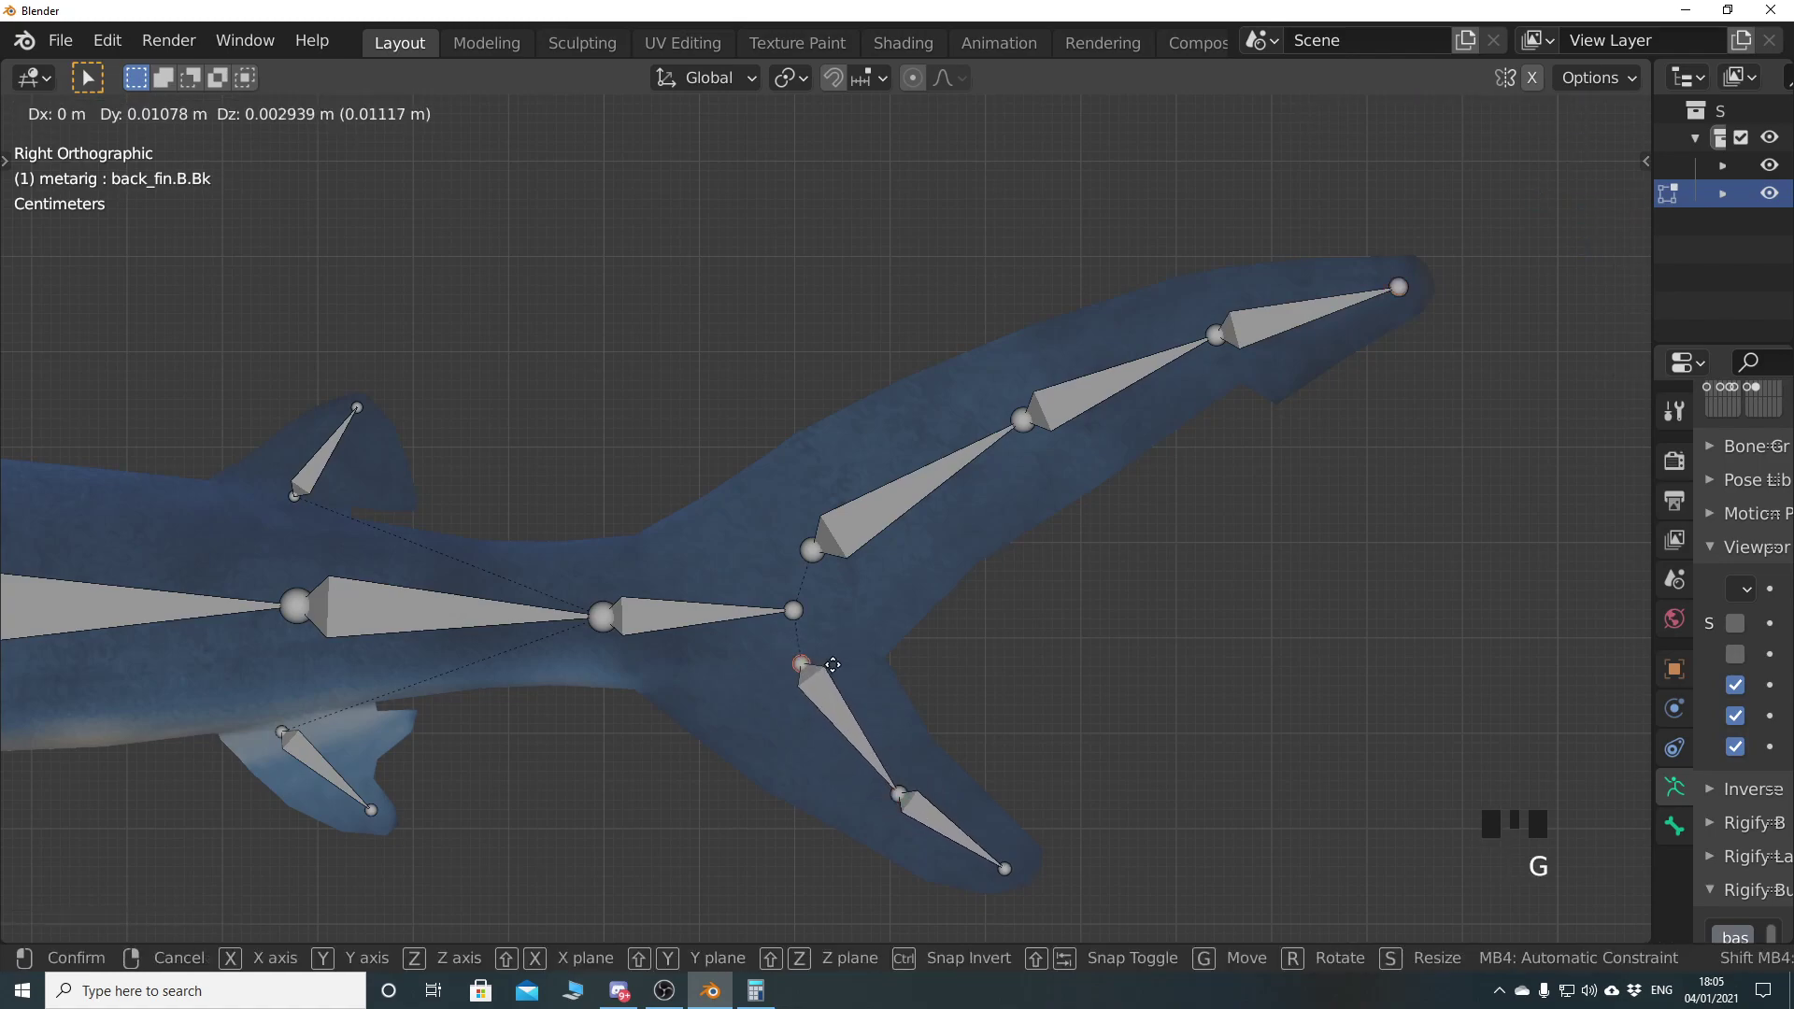
Place the root joint of the lower tail fin bone just below the end of the spine and return to Object Mode
left_click(828, 673)
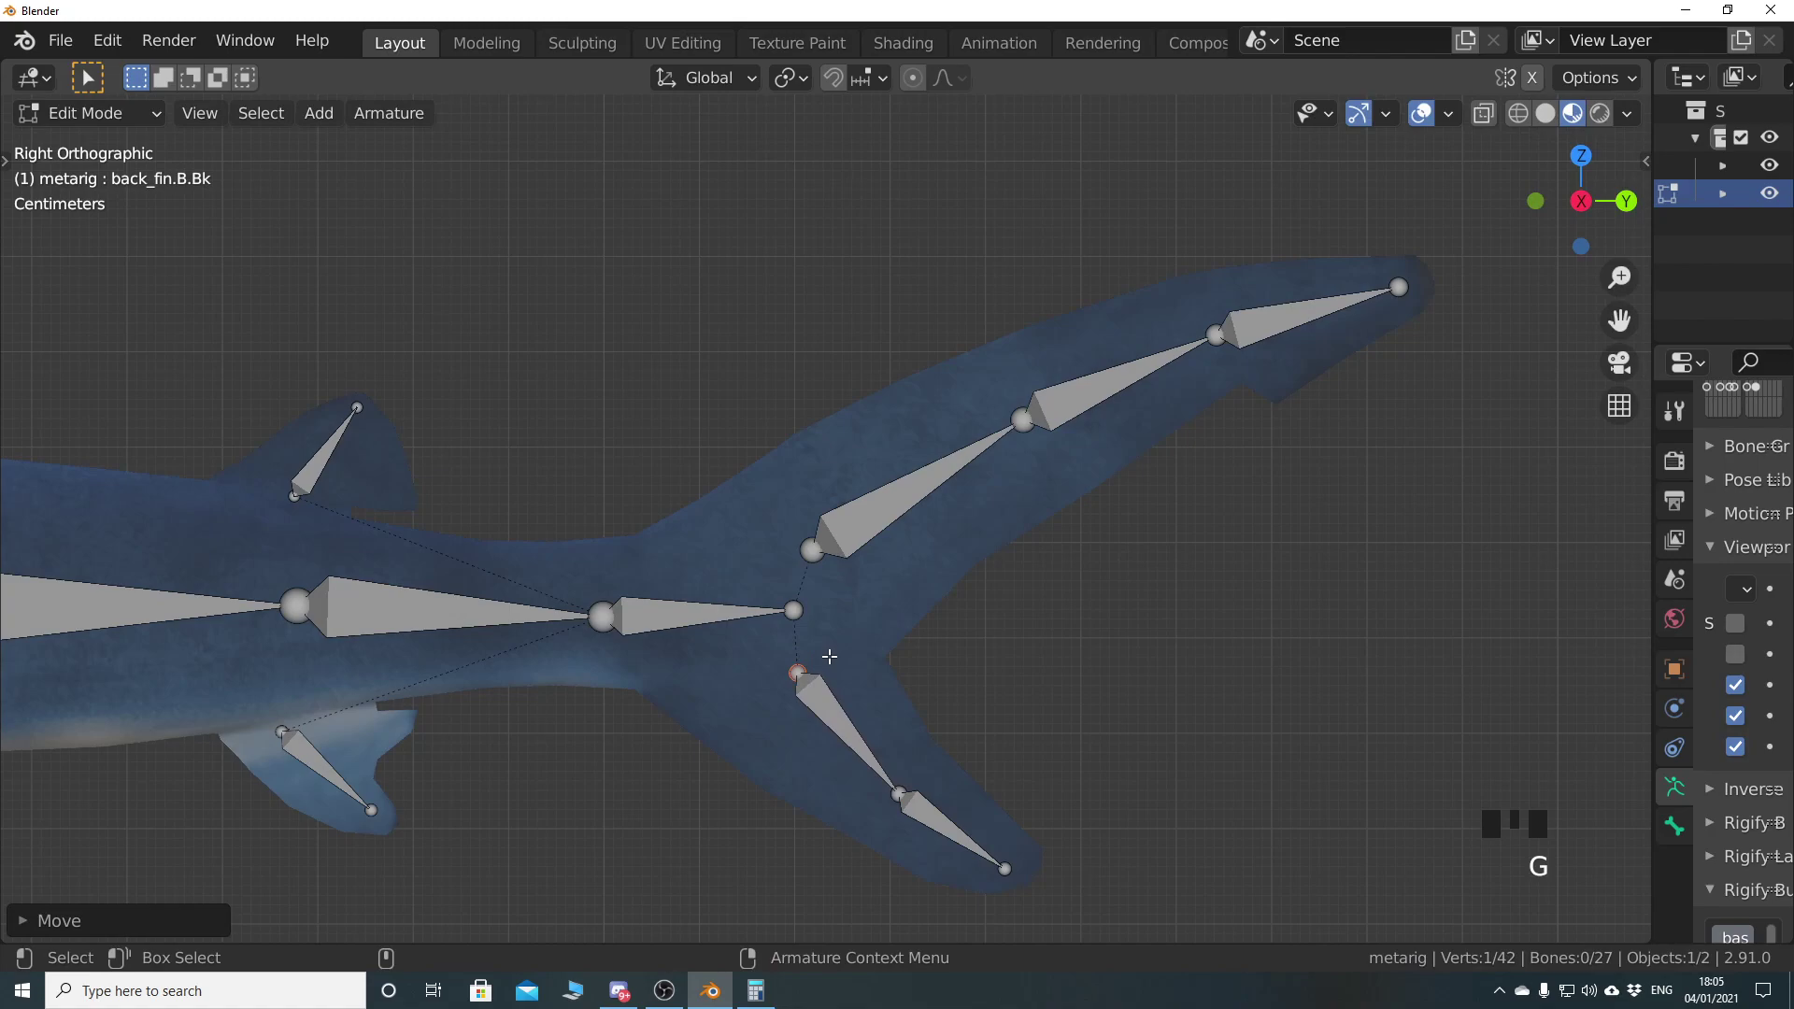
scroll(923, 661, "down", 7)
middle_click_drag(612, 576, 880, 582, "shift")
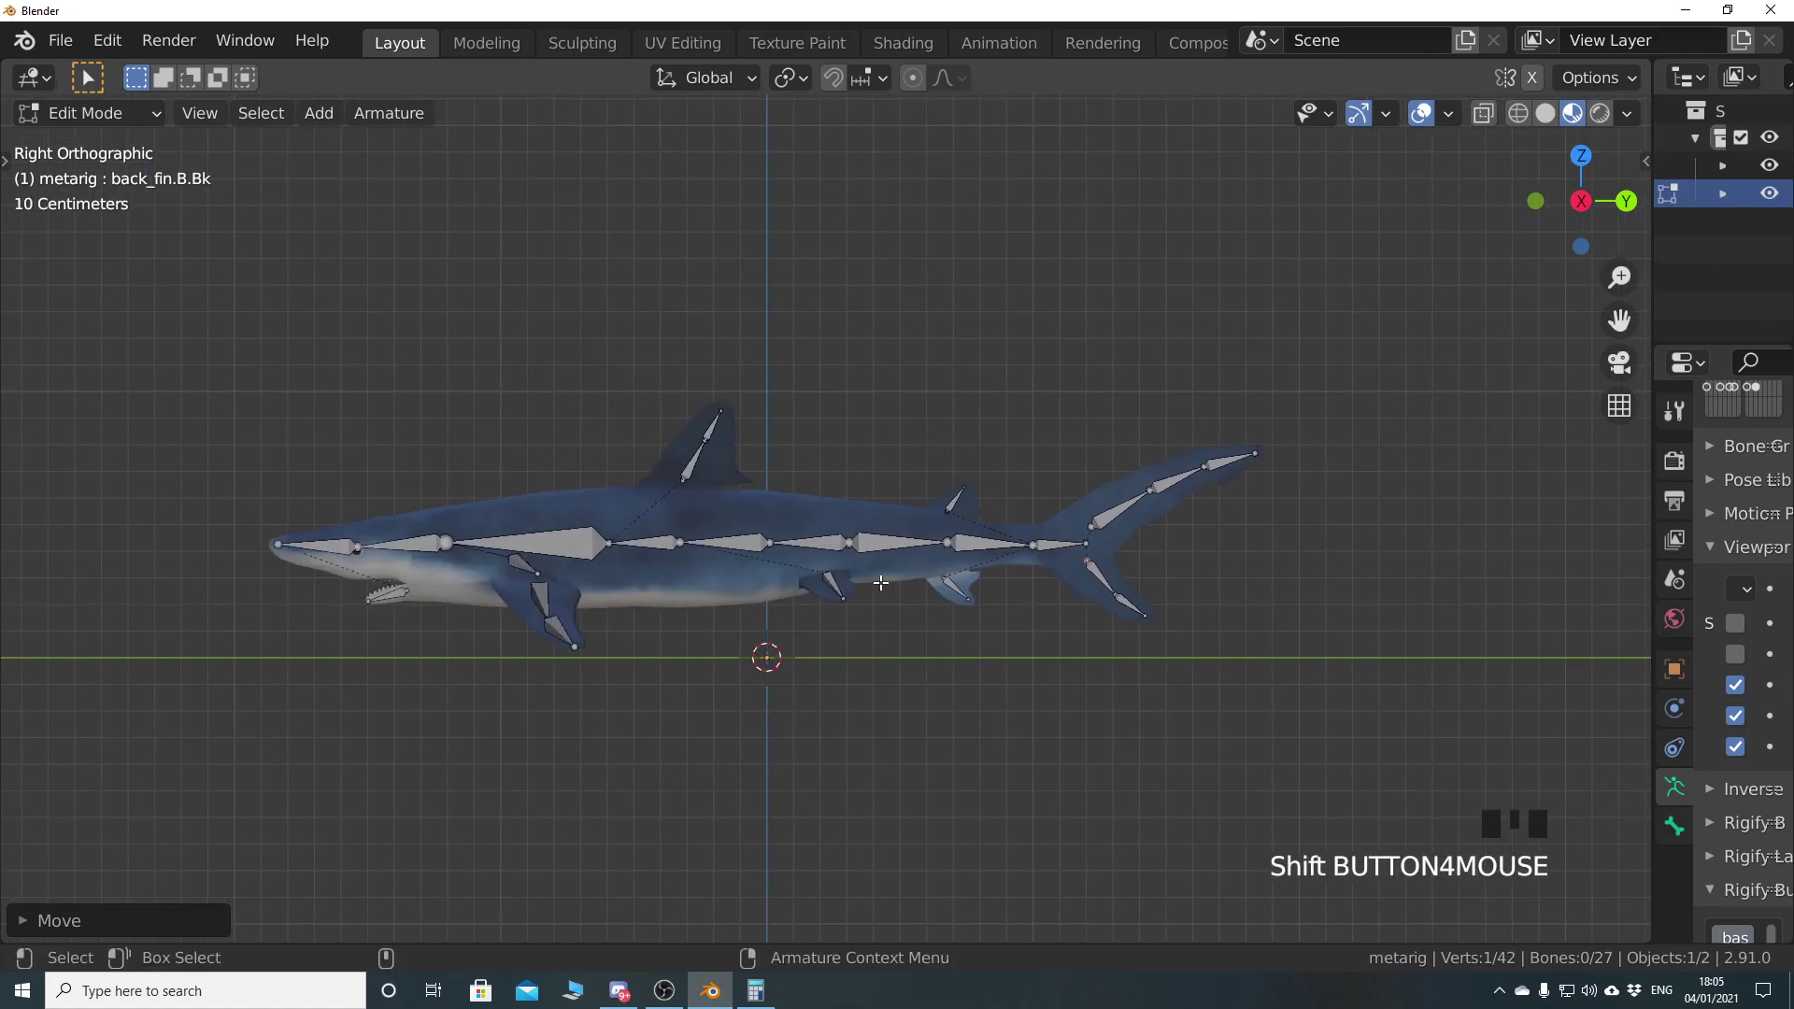
key("Tab")
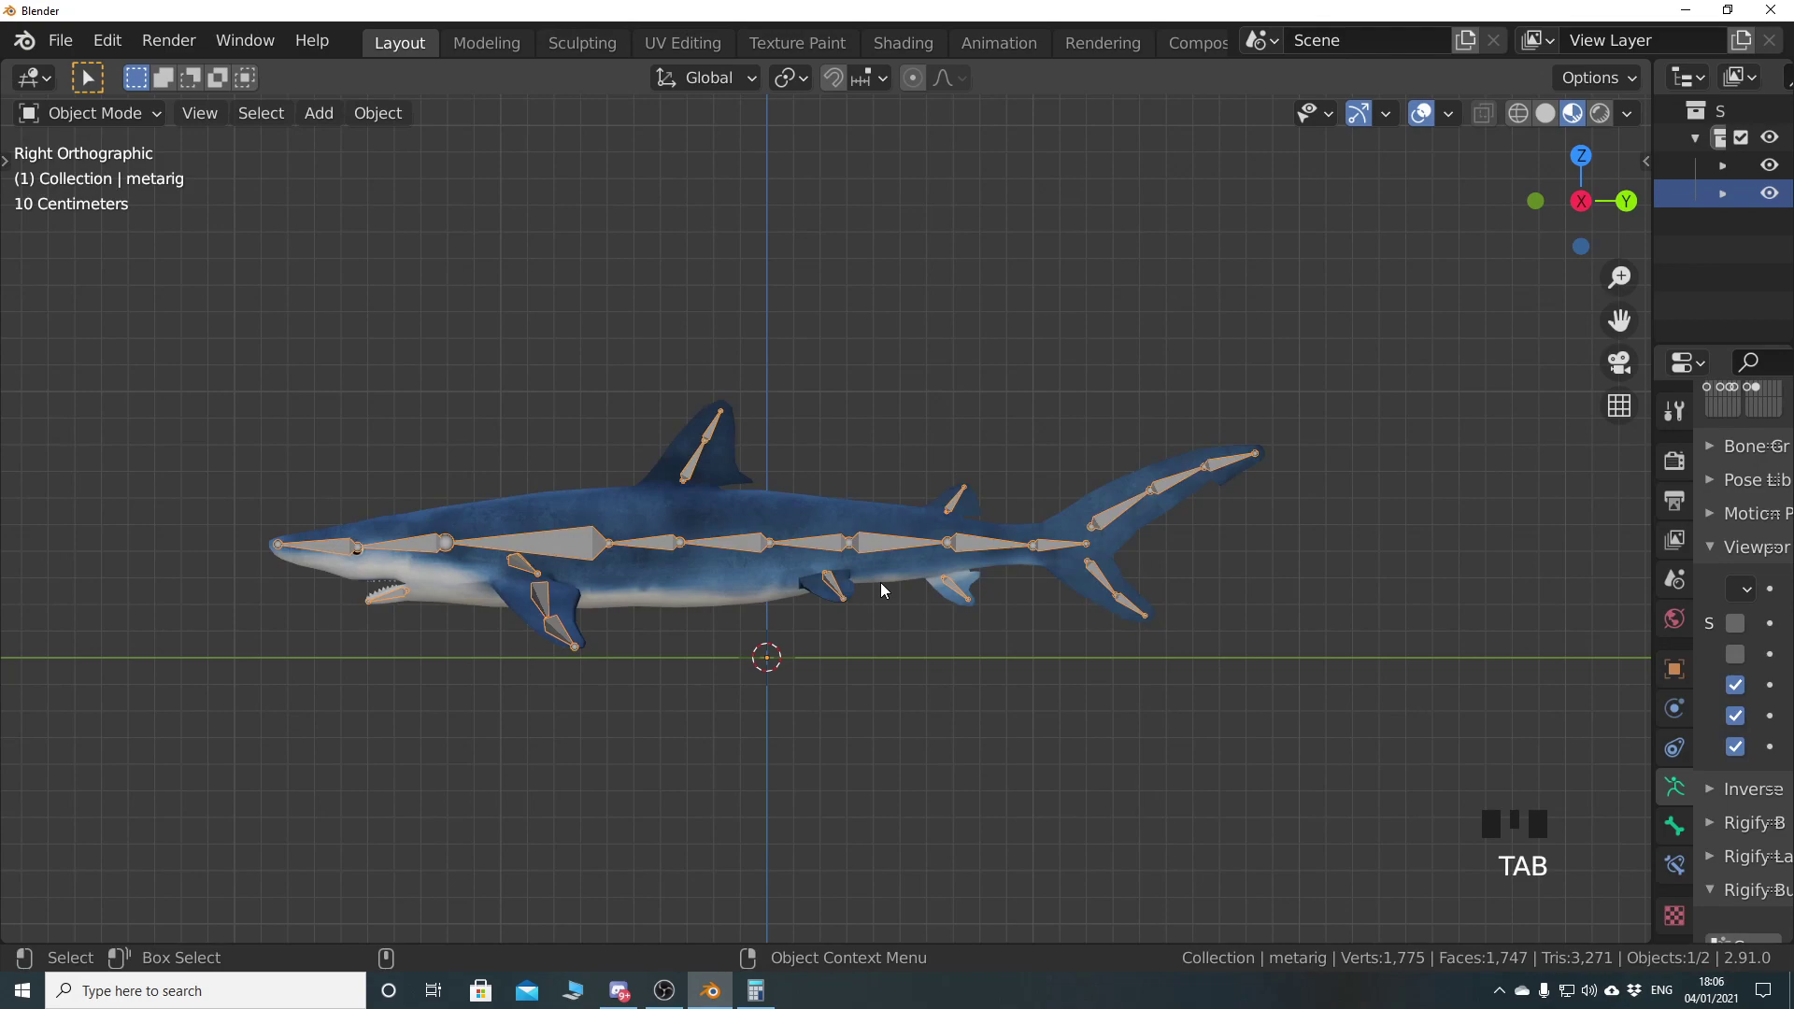
Check the location, rotation and scale values of the metarig armature and the blue_shark mesh
key("n")
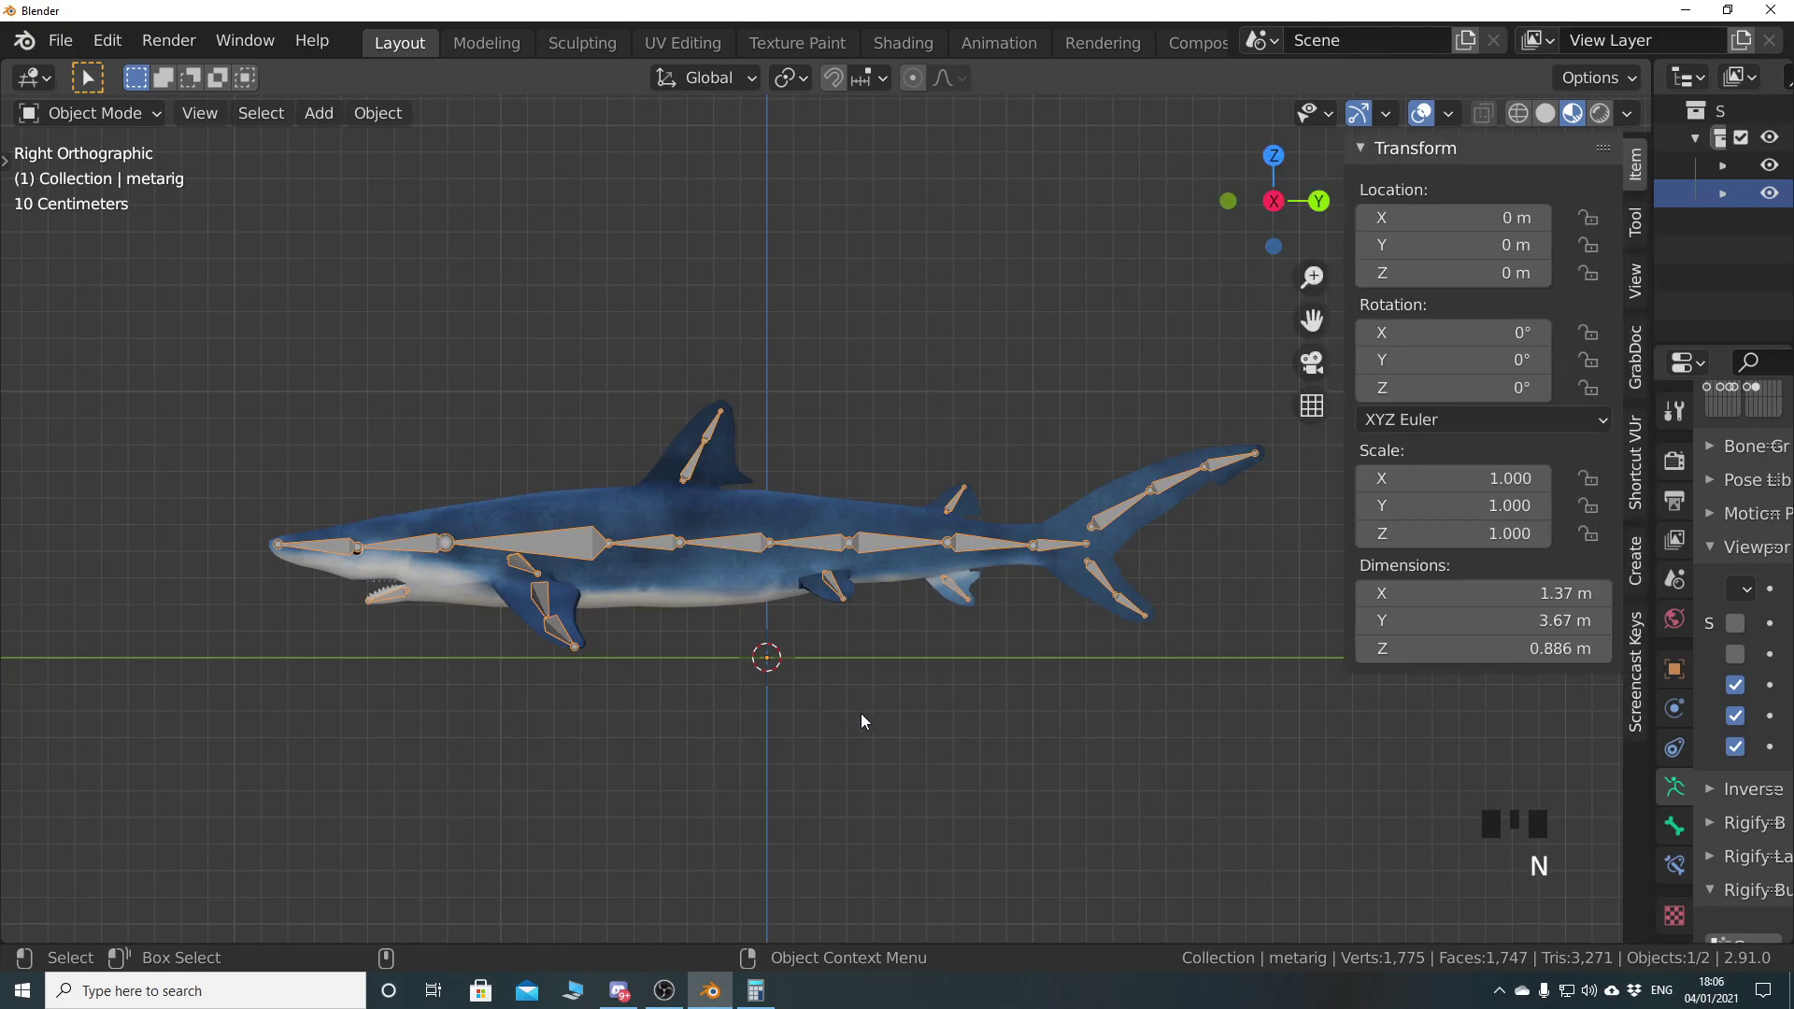
left_click(671, 607)
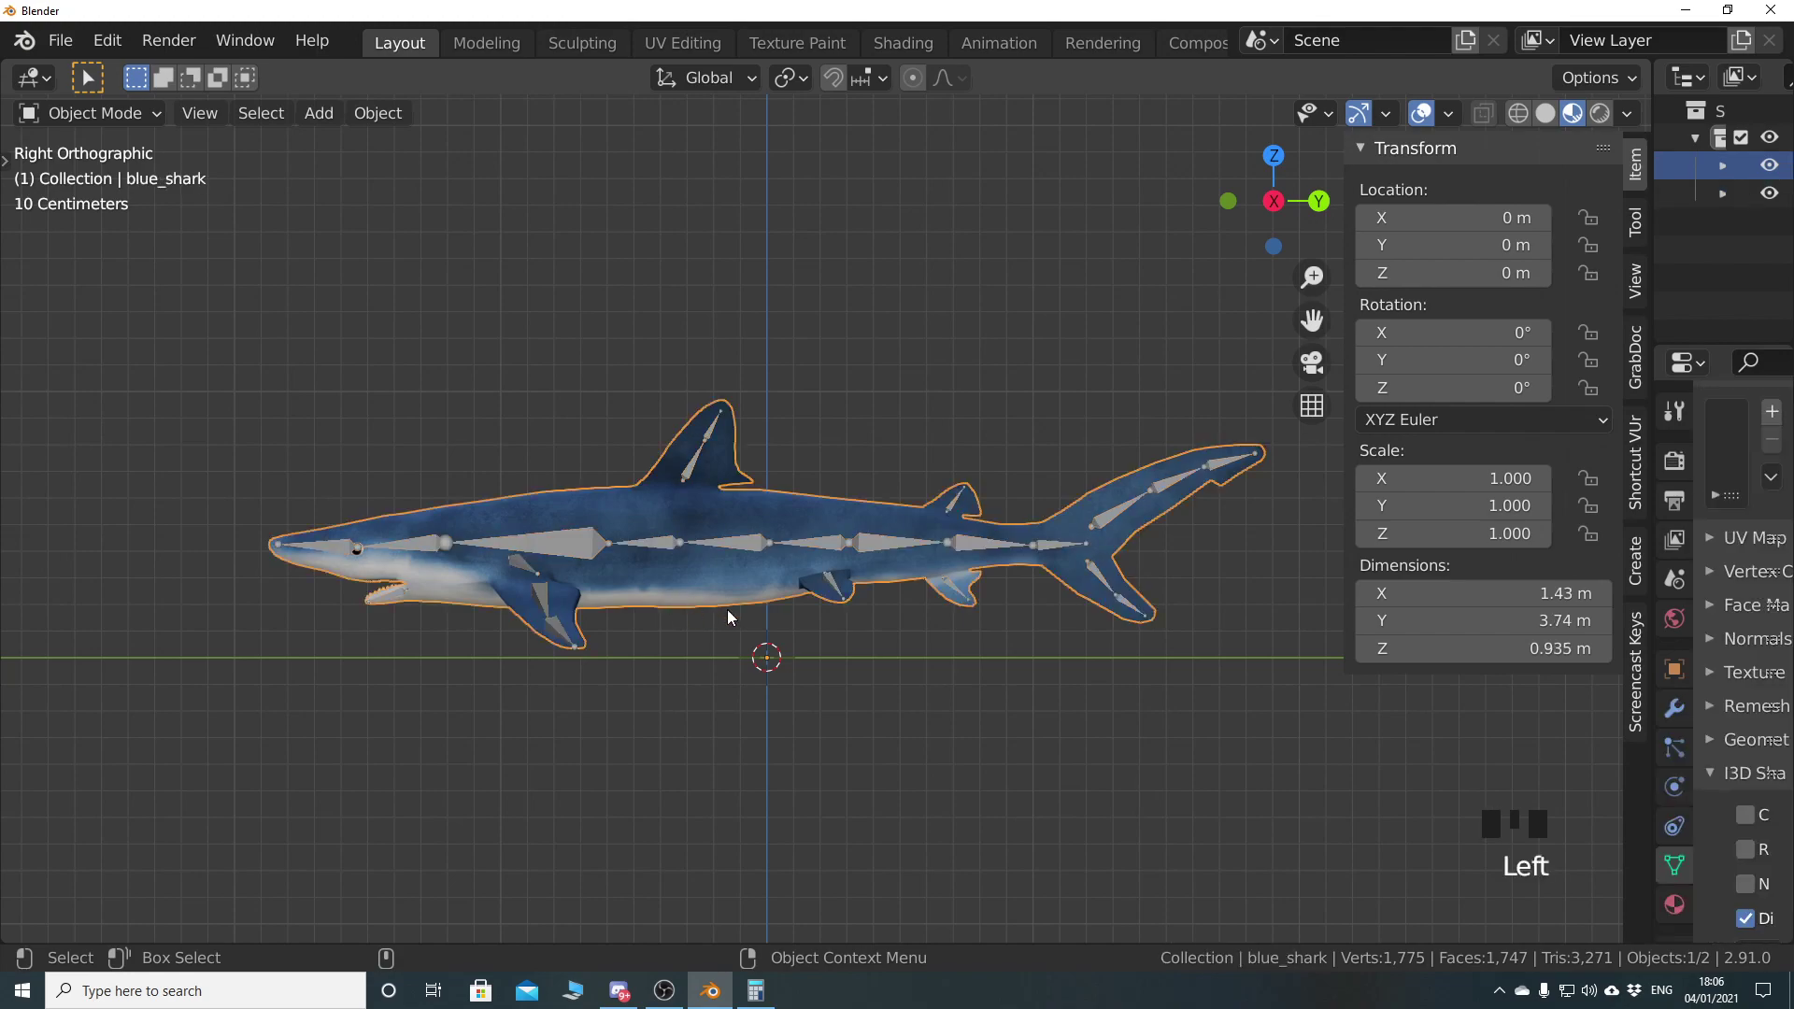
left_click(827, 532)
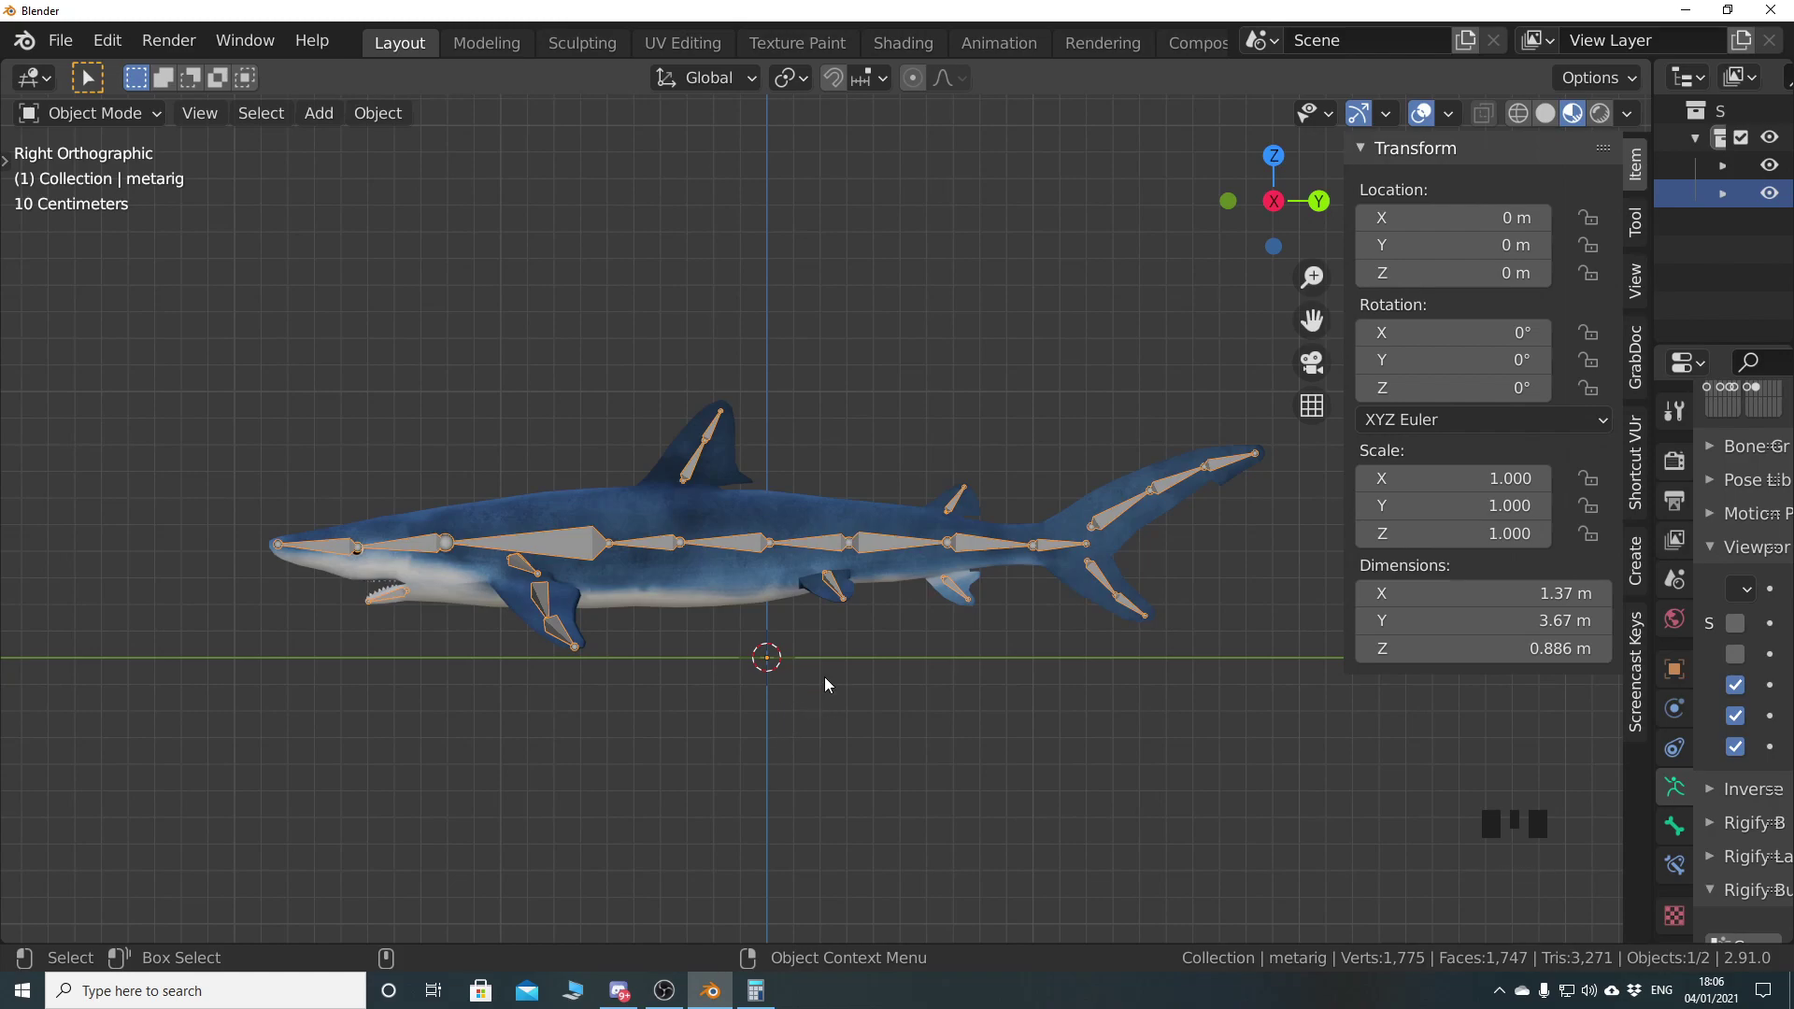
key("n")
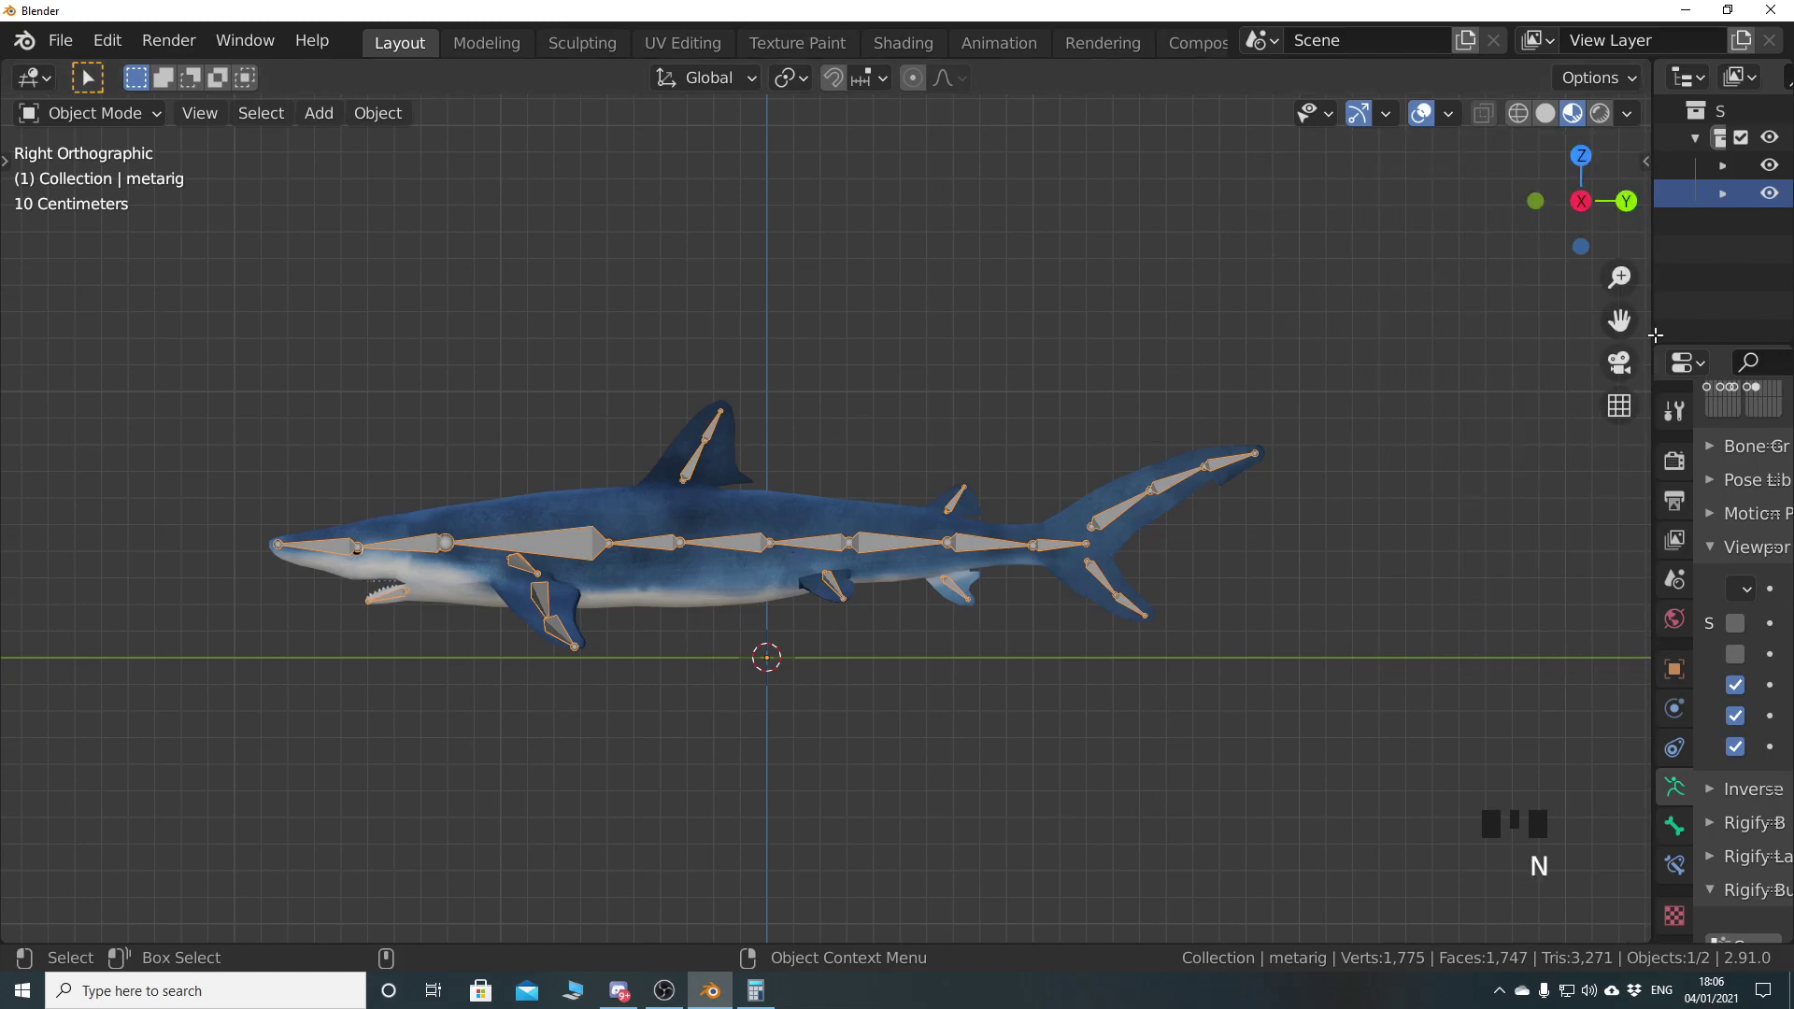
Widen the outliner and properties area so object names are readable, and clear the object selection
left_click_drag(1652, 320, 1529, 509)
left_click(612, 664)
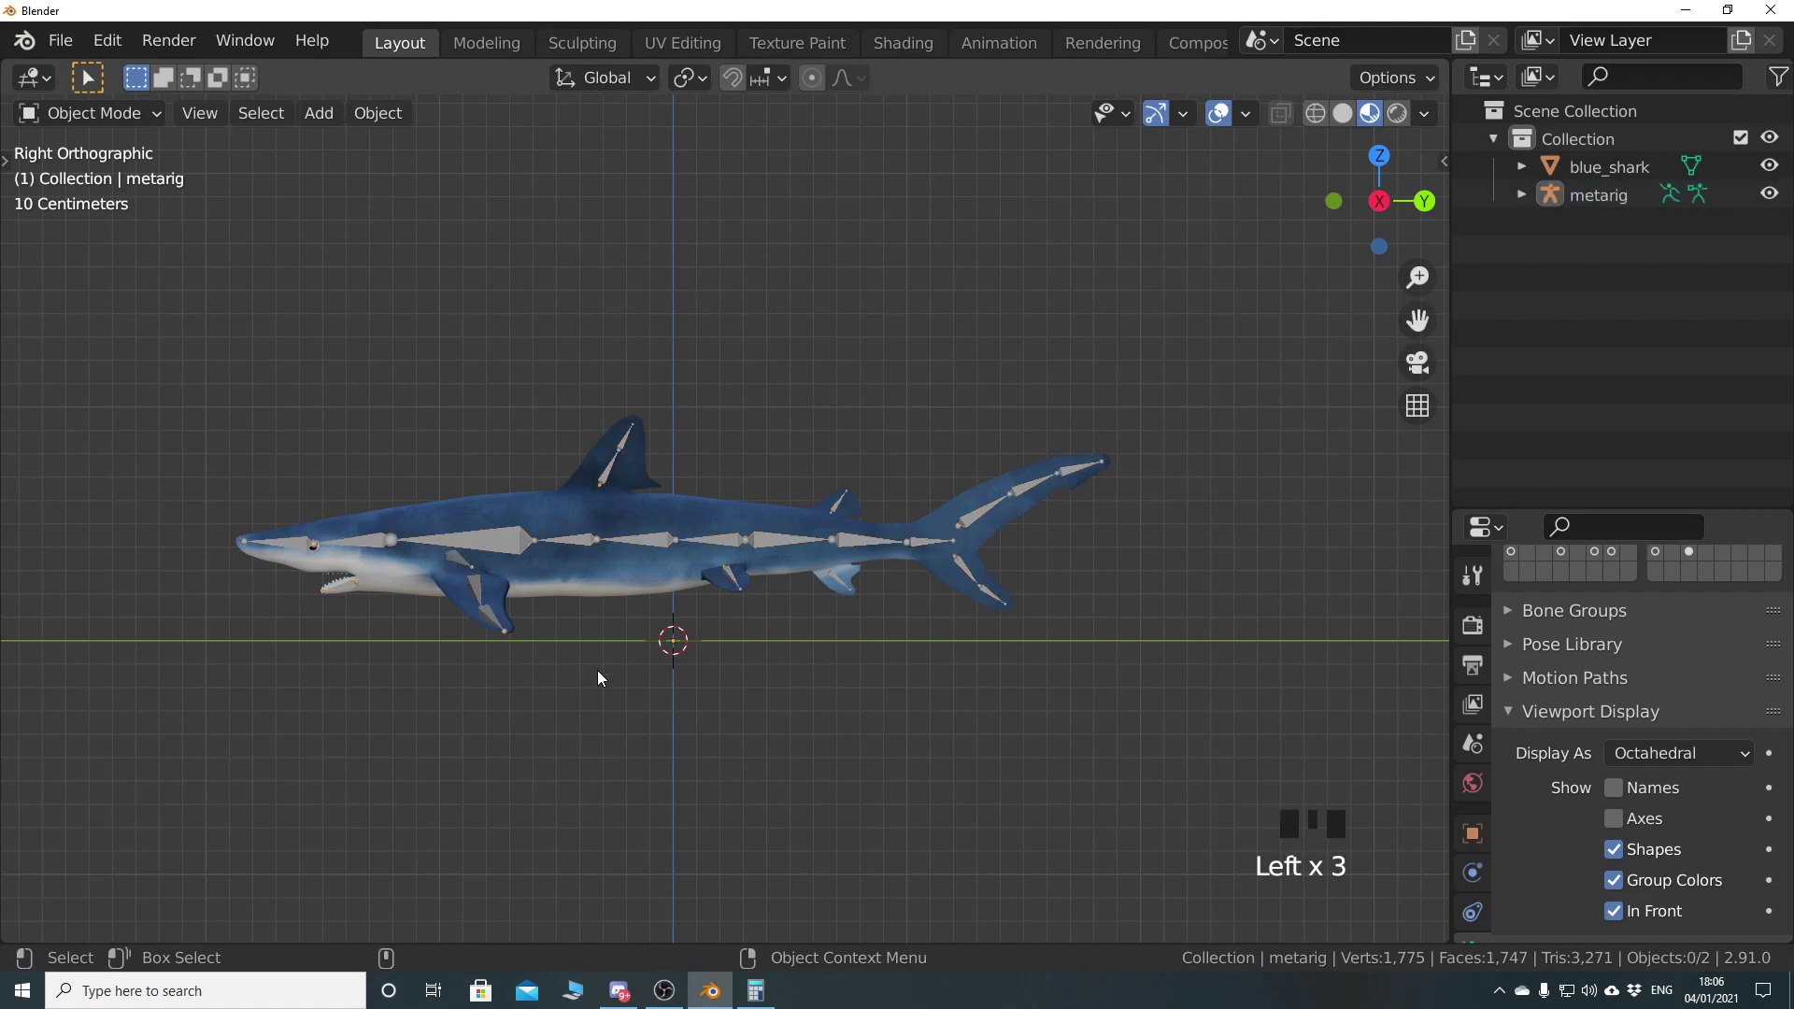
middle_click_drag(612, 664, 676, 630, "shift")
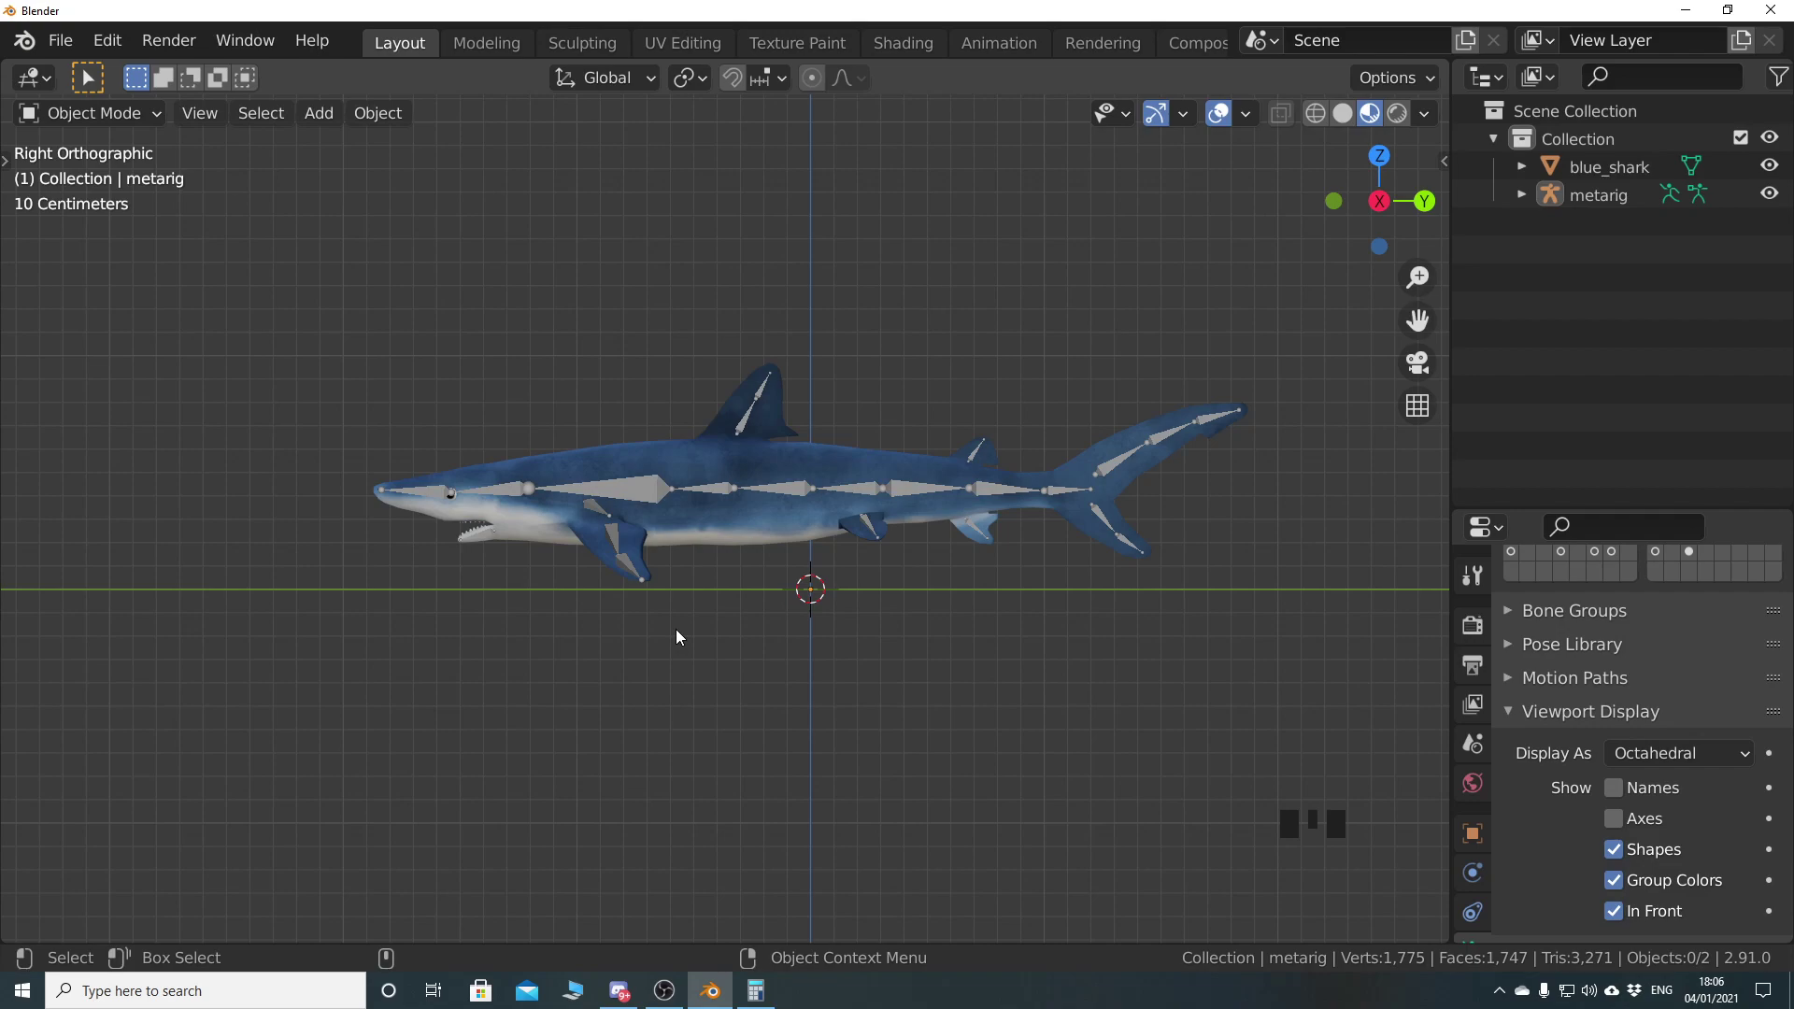
Parent the blue_shark mesh to the metarig armature using Armature Deform with automatic weights
left_click(795, 495)
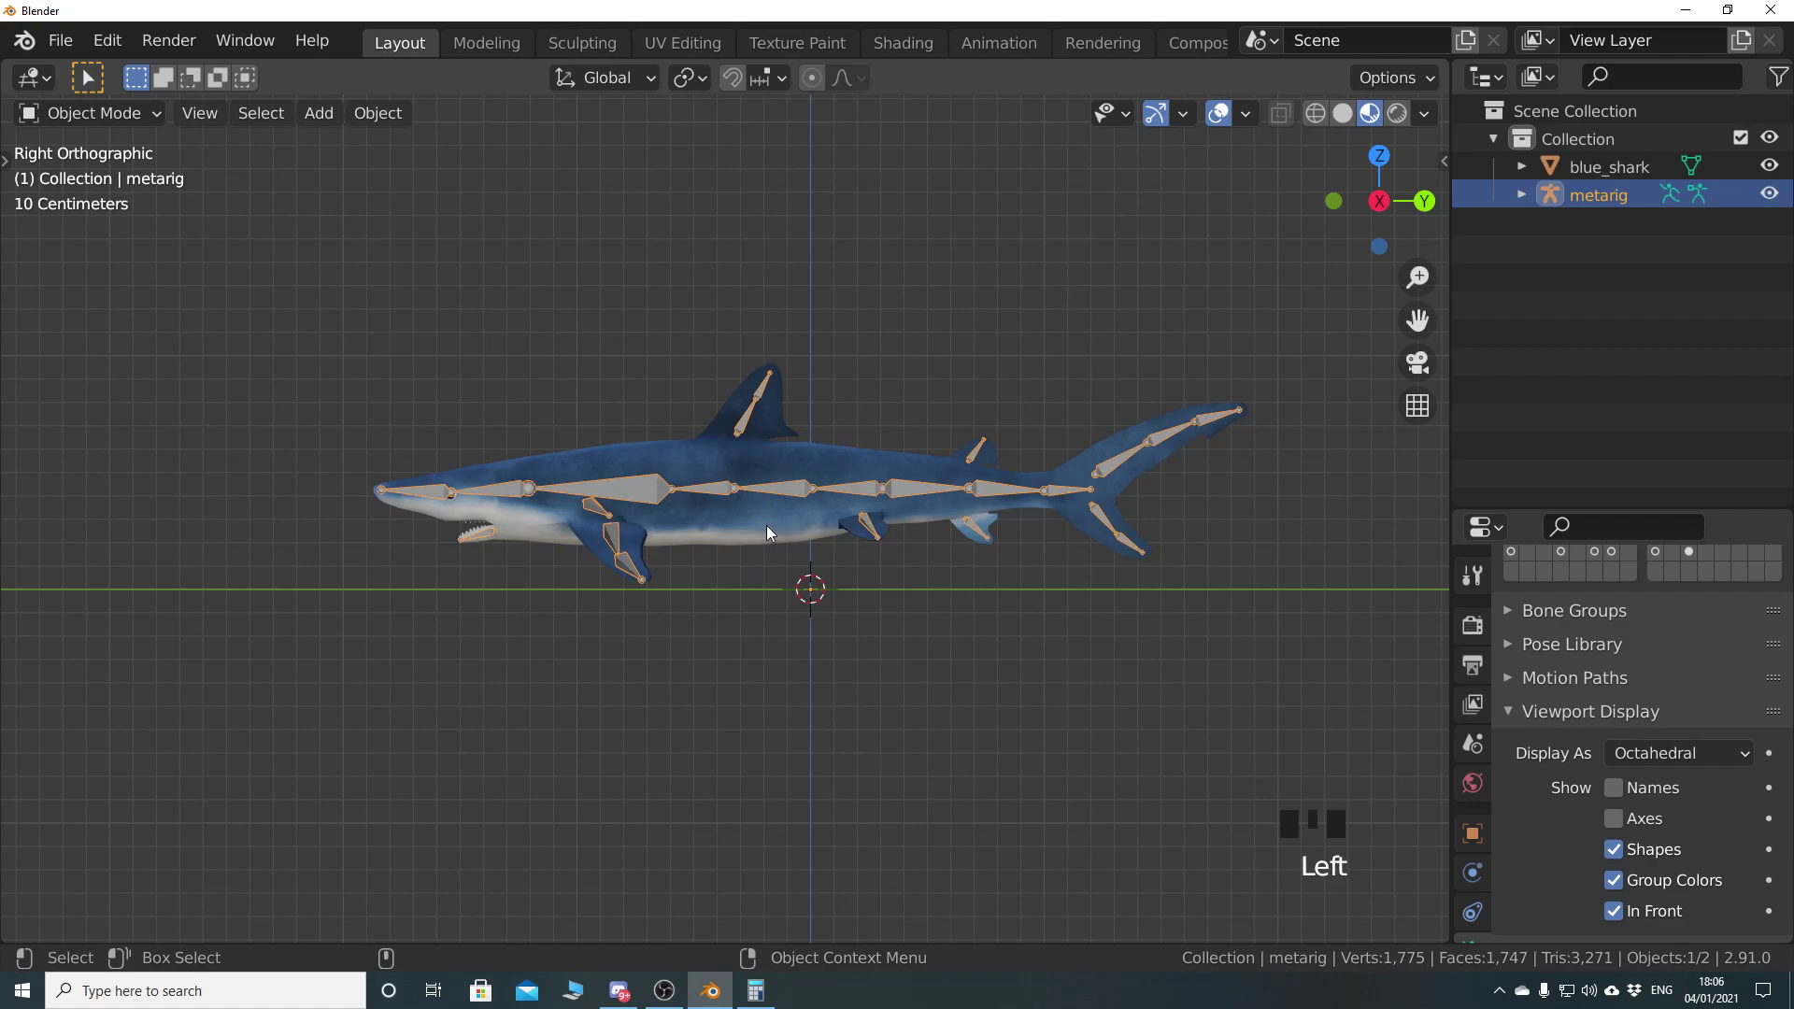
left_click(765, 529)
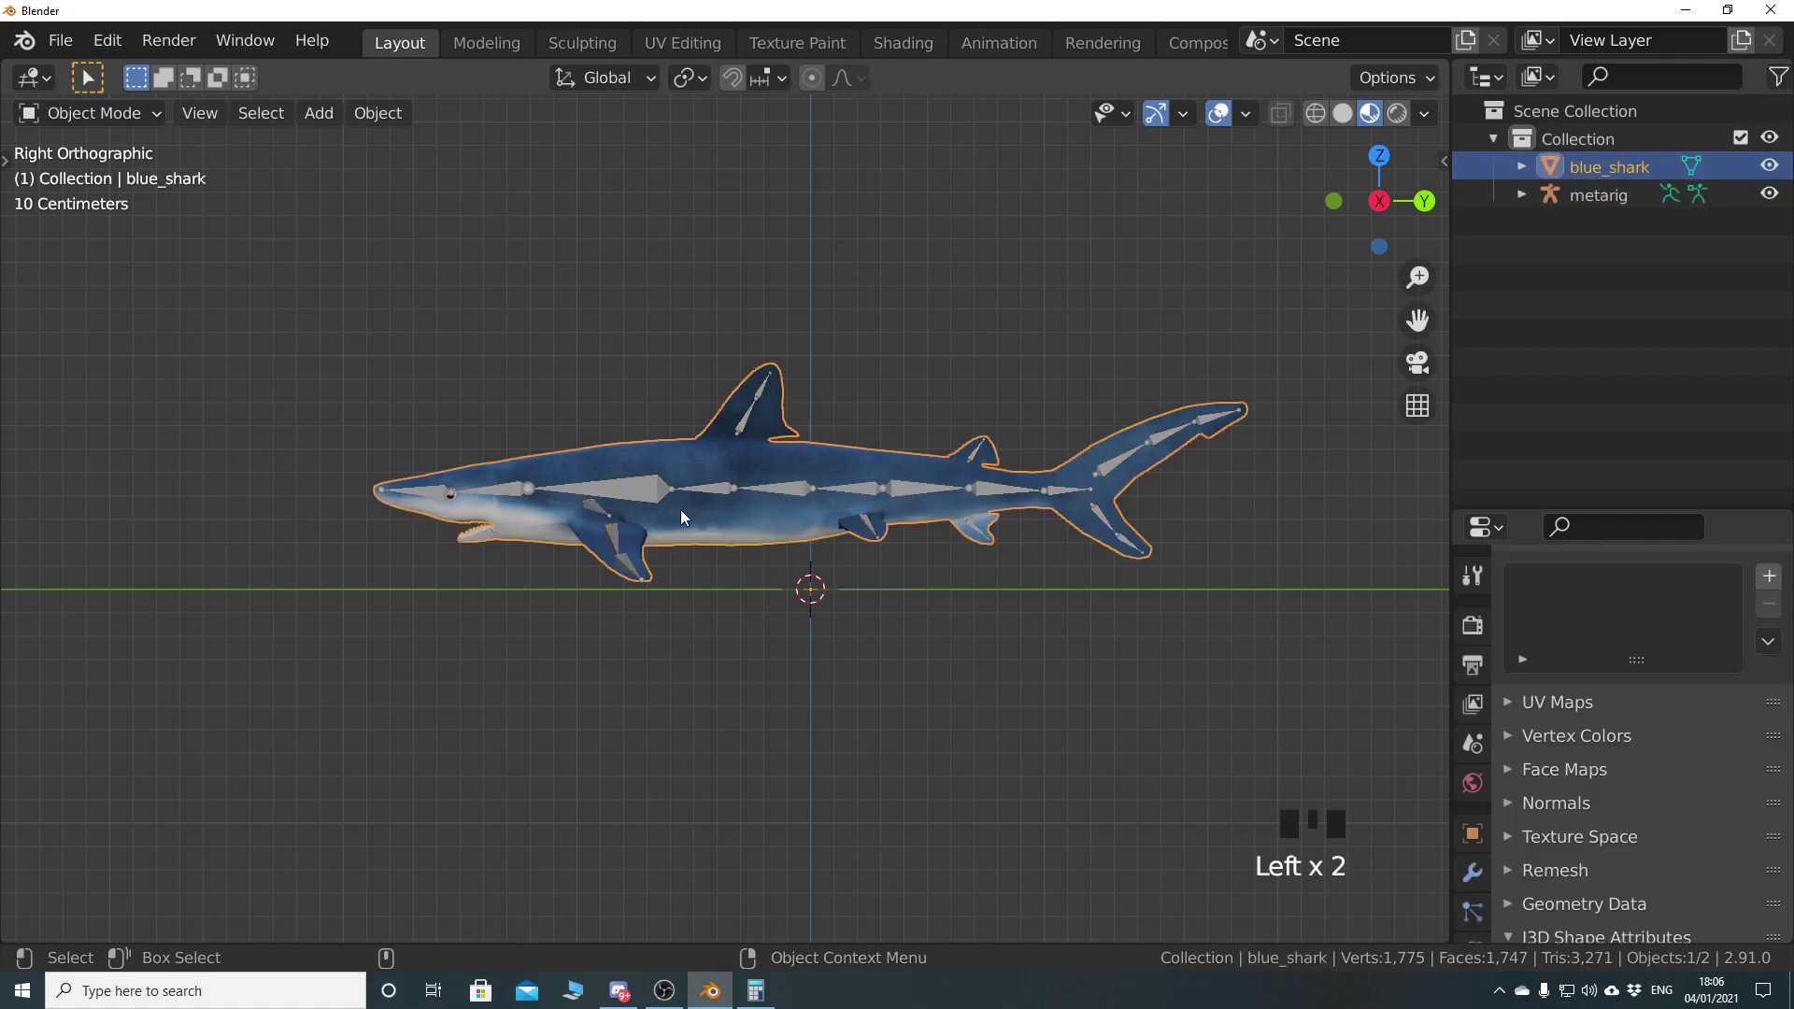
middle_click_drag(766, 553, 736, 584, "shift")
scroll(723, 587, "up", 3)
left_click(684, 662)
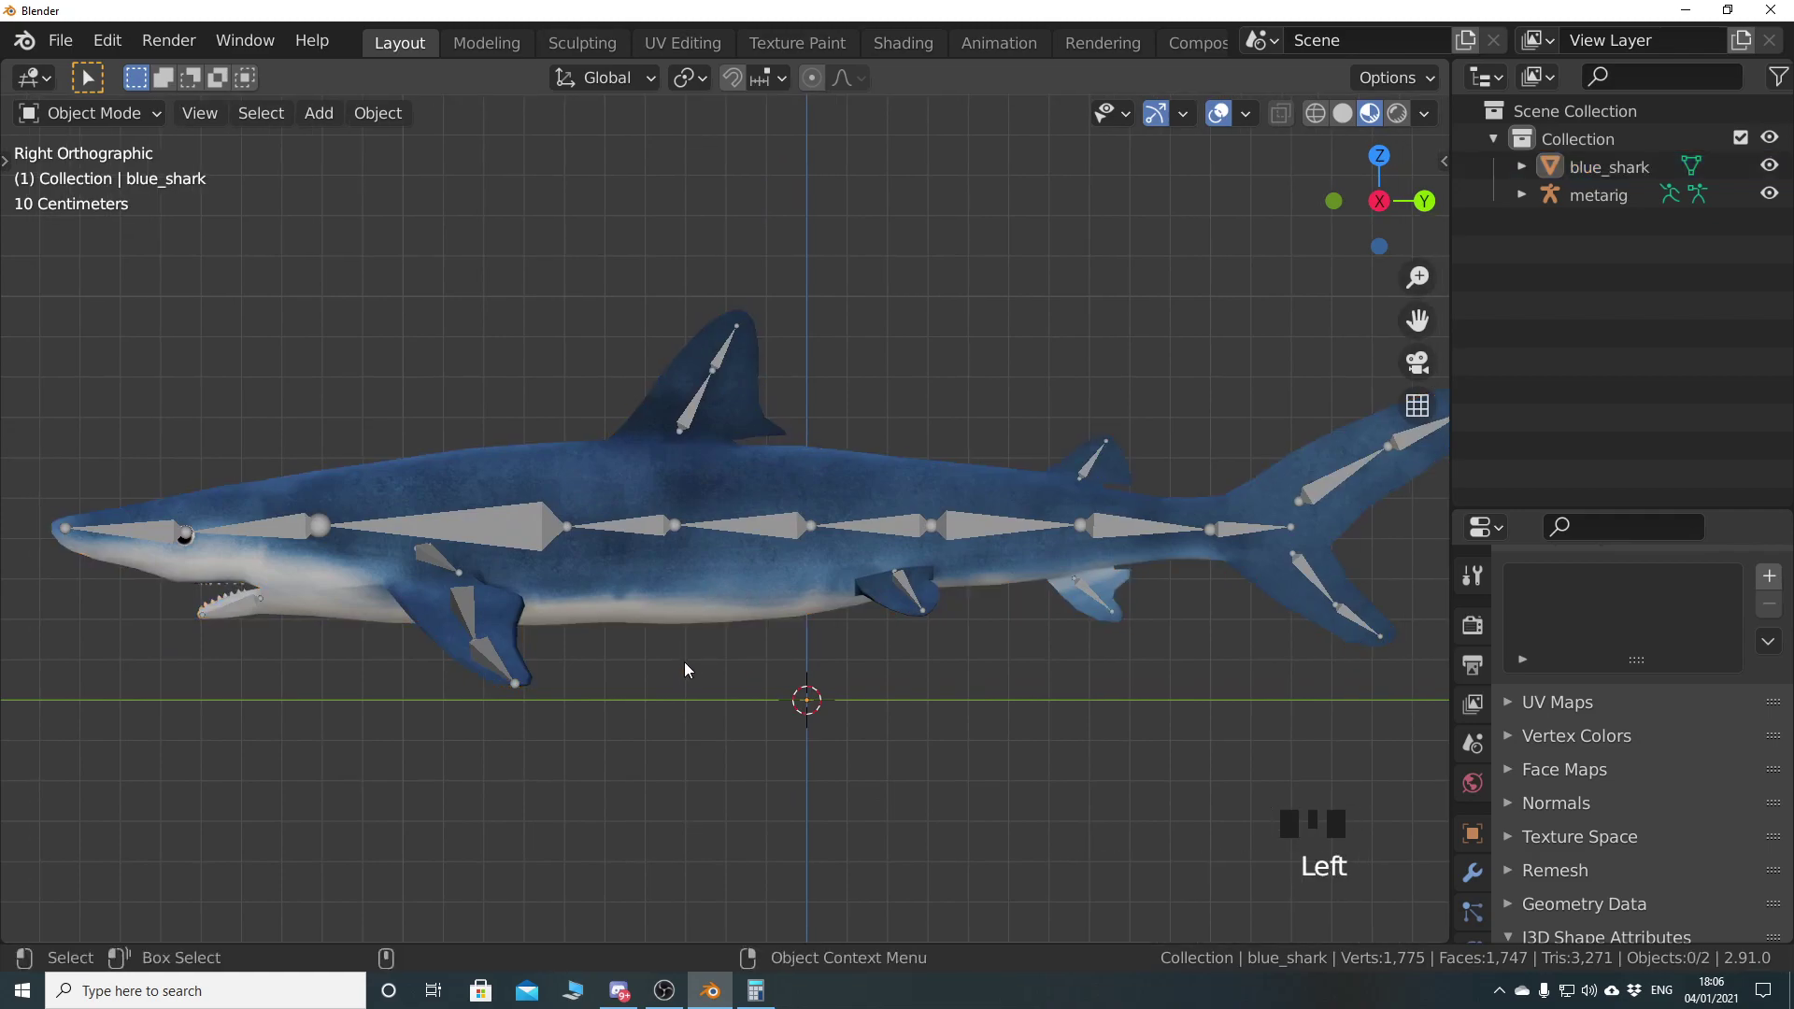
left_click(684, 599)
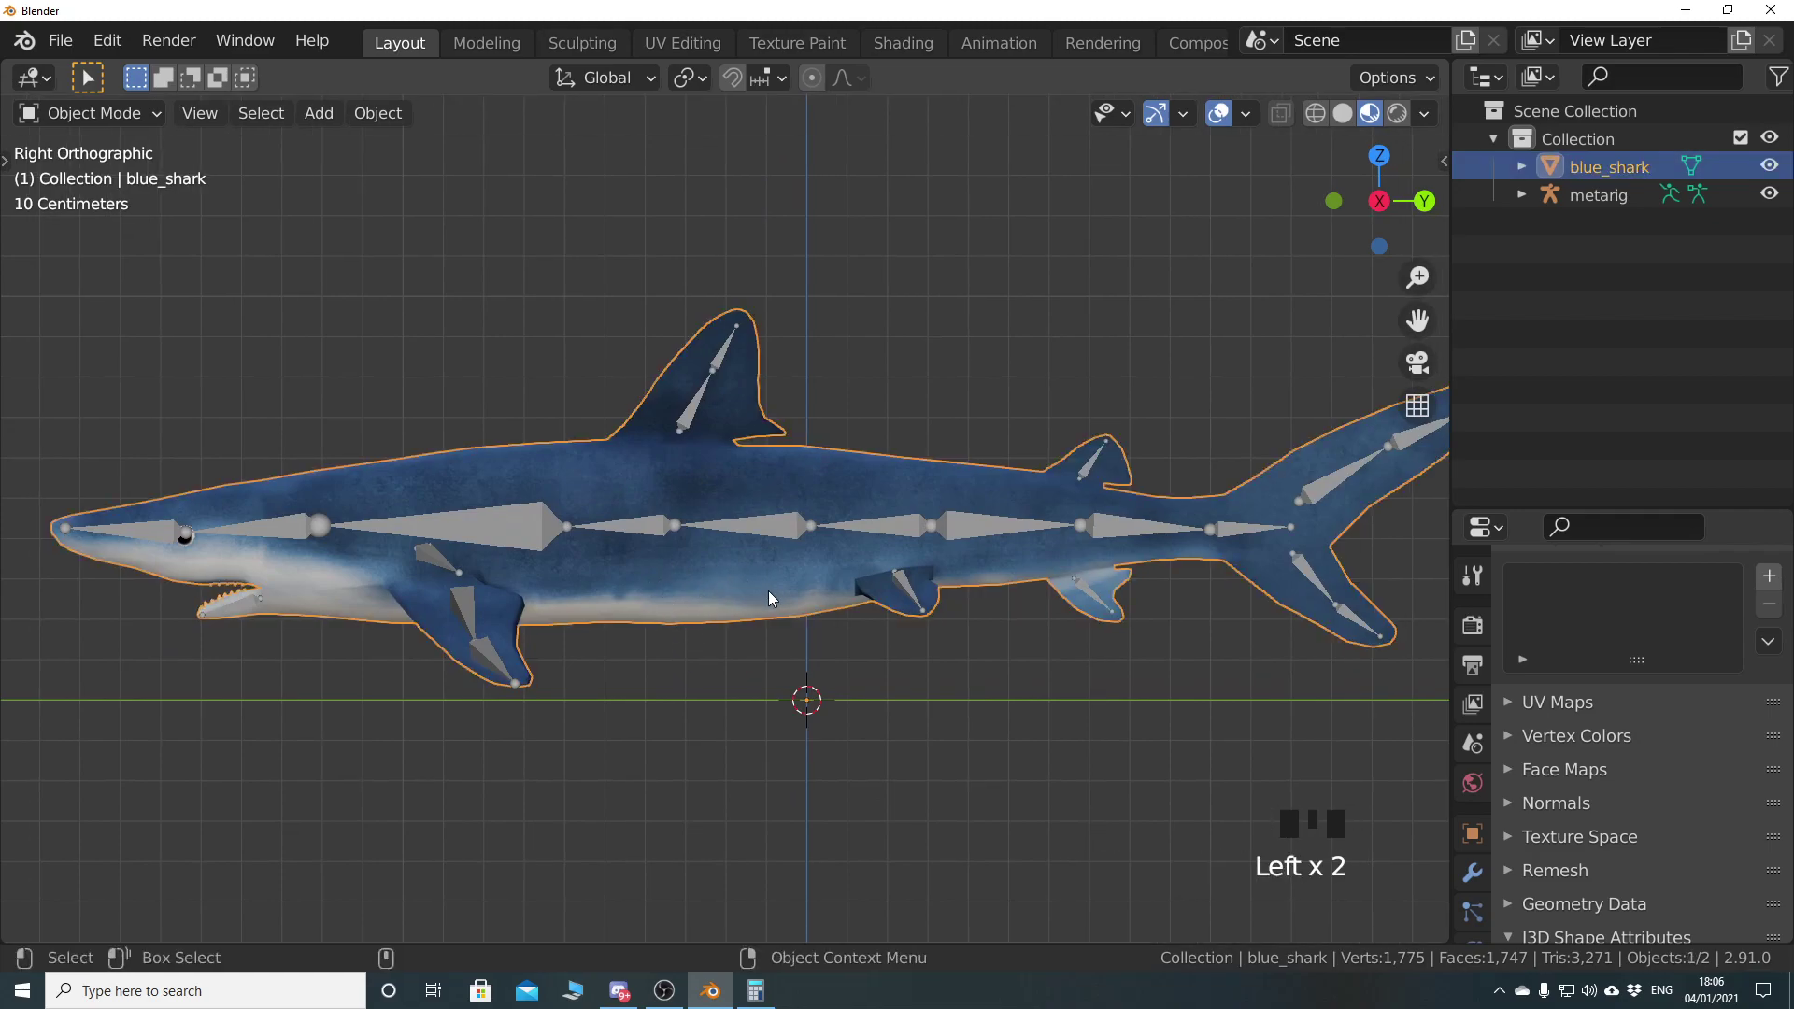
left_click(781, 535, "shift")
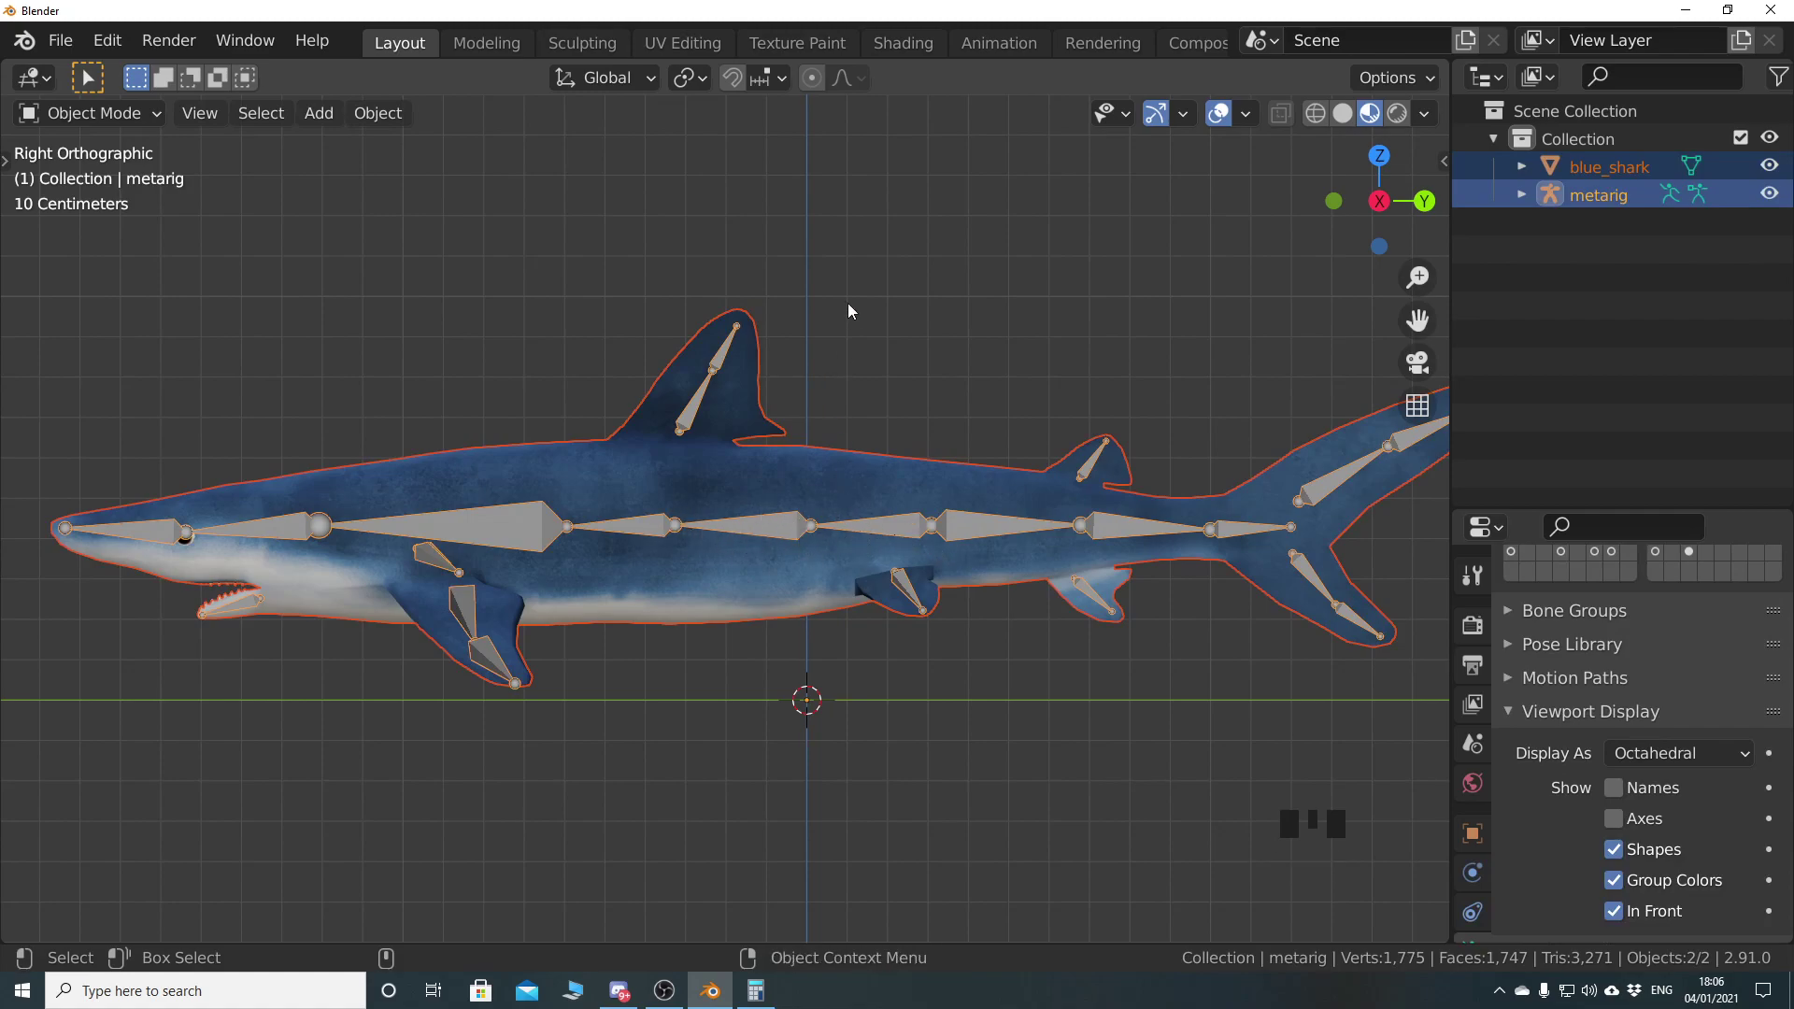
right_click(844, 230)
mouse_move(768, 466)
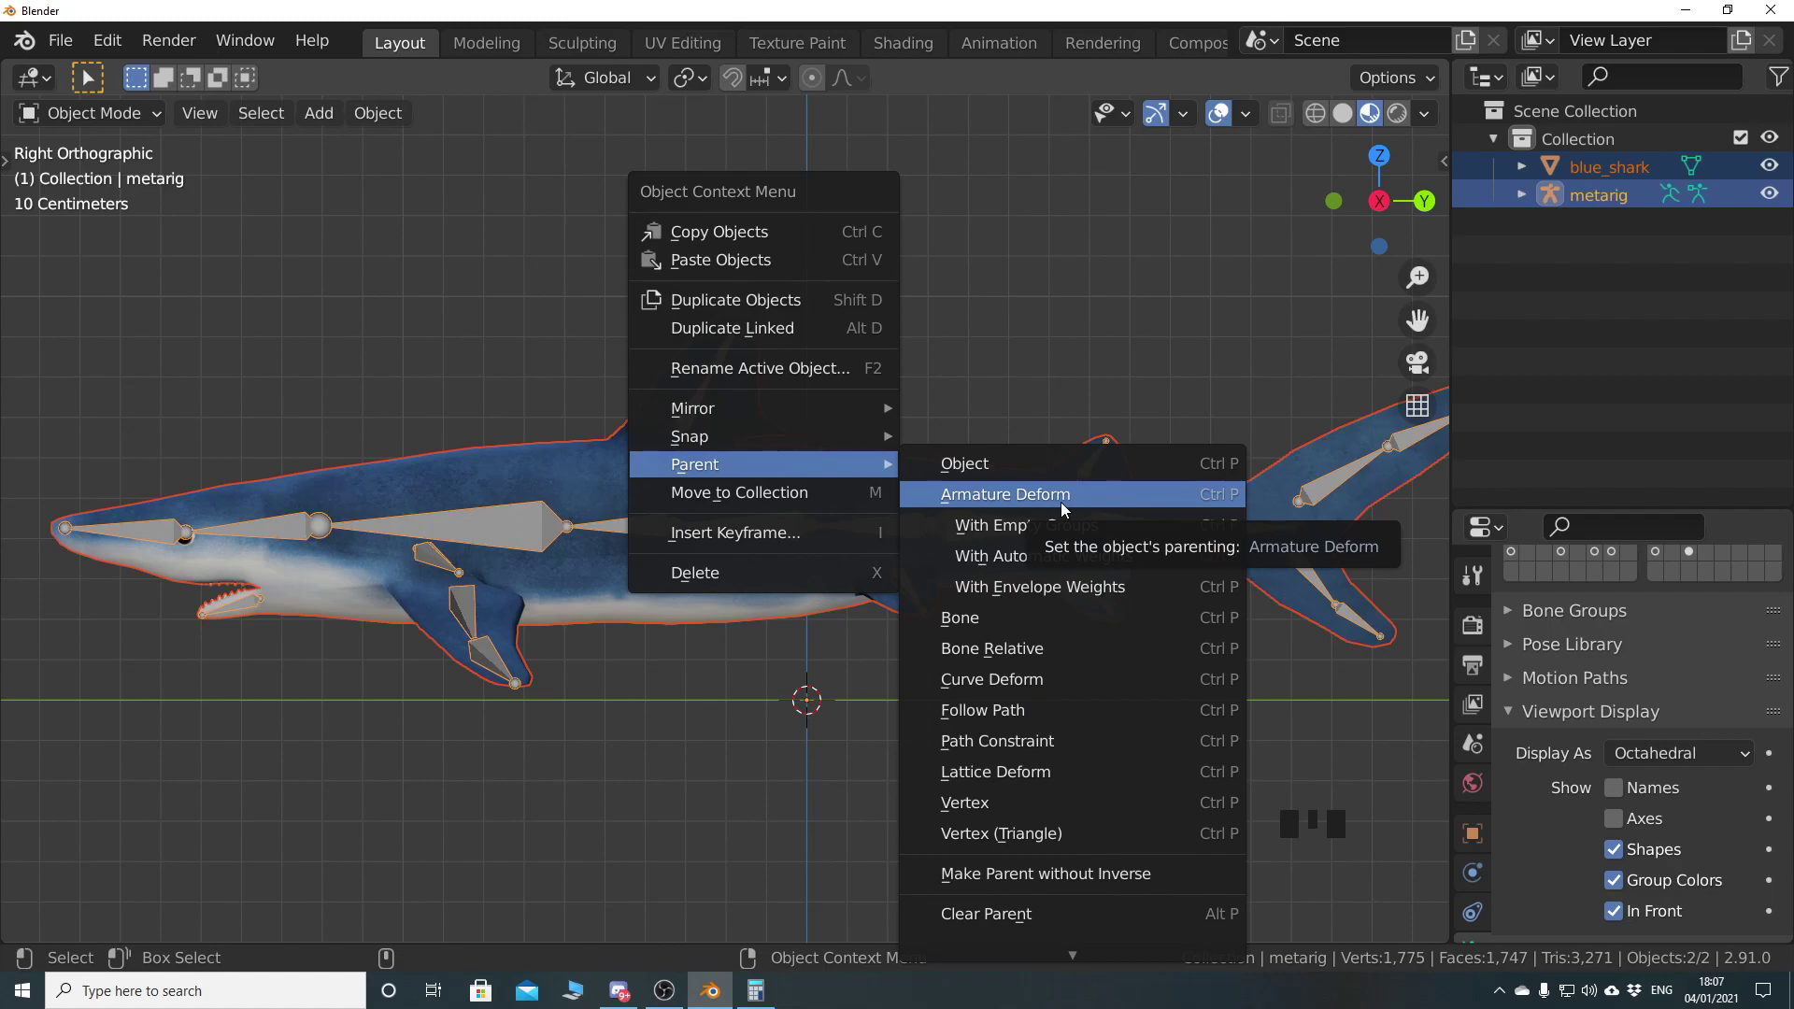
left_click(1040, 557)
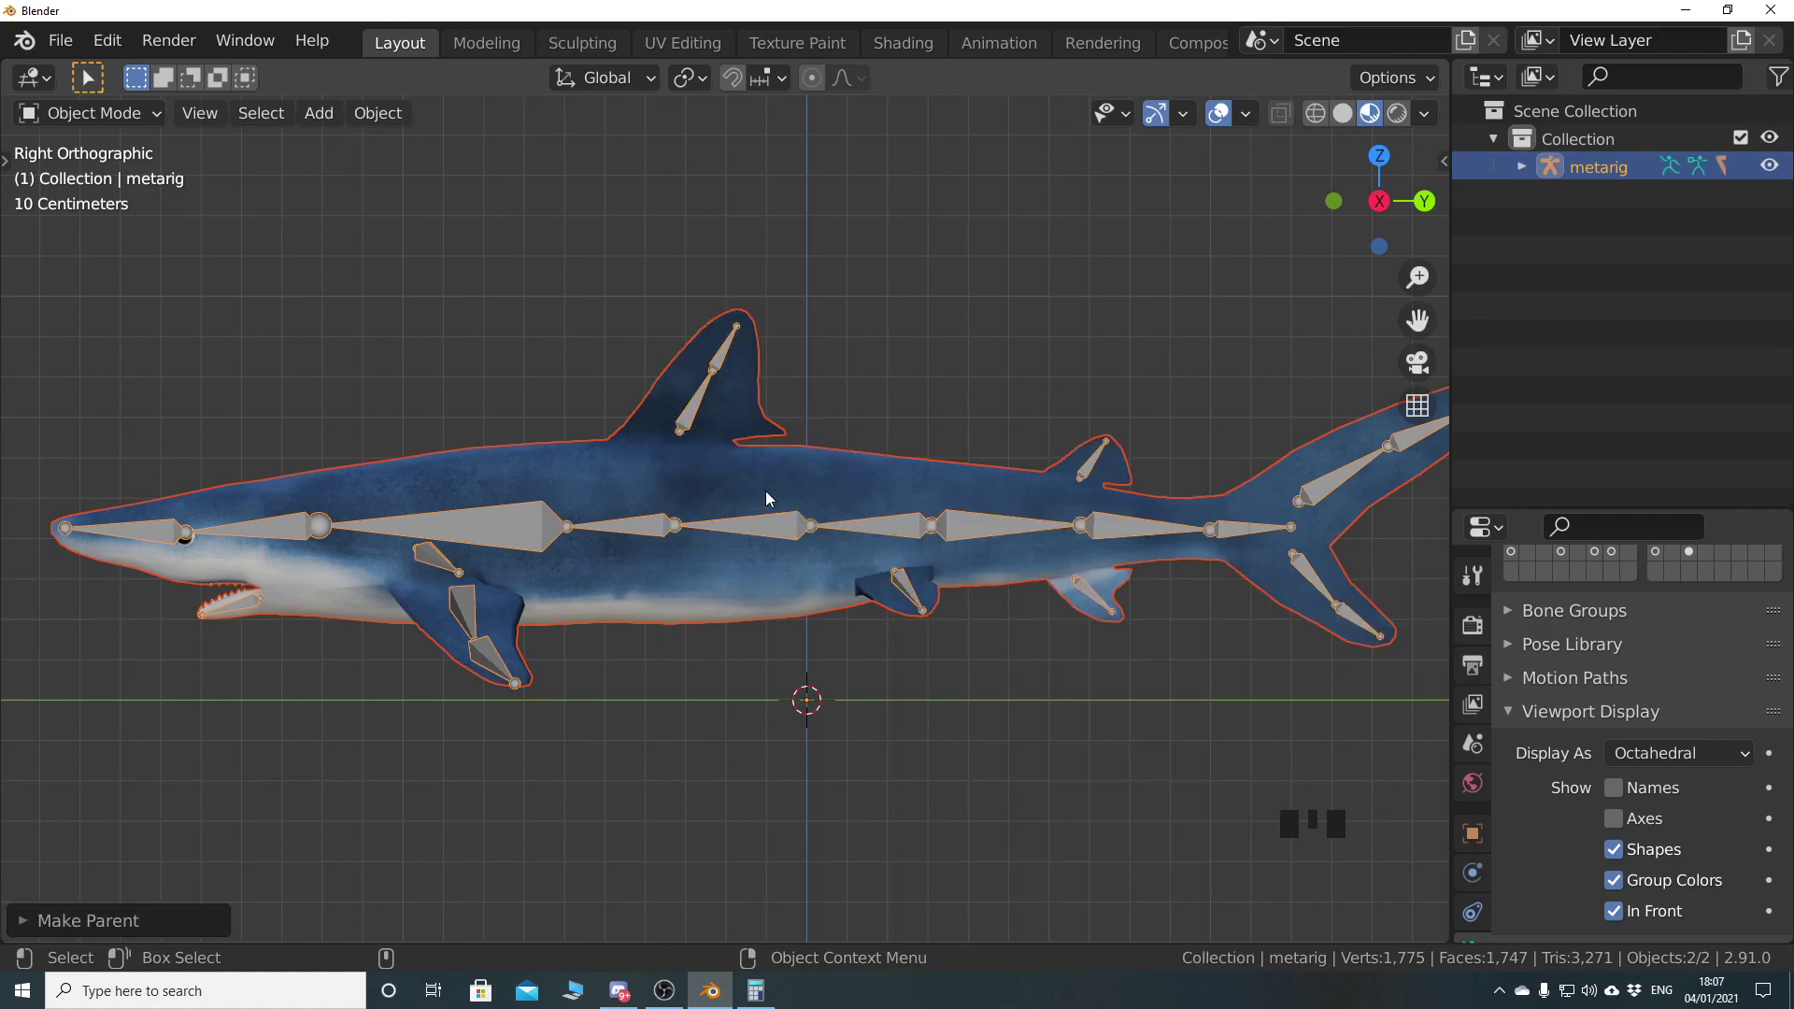
Enlarge the properties area and the vertex group list of the blue_shark mesh, showing the list from its first group
scroll(797, 502, "down", 3)
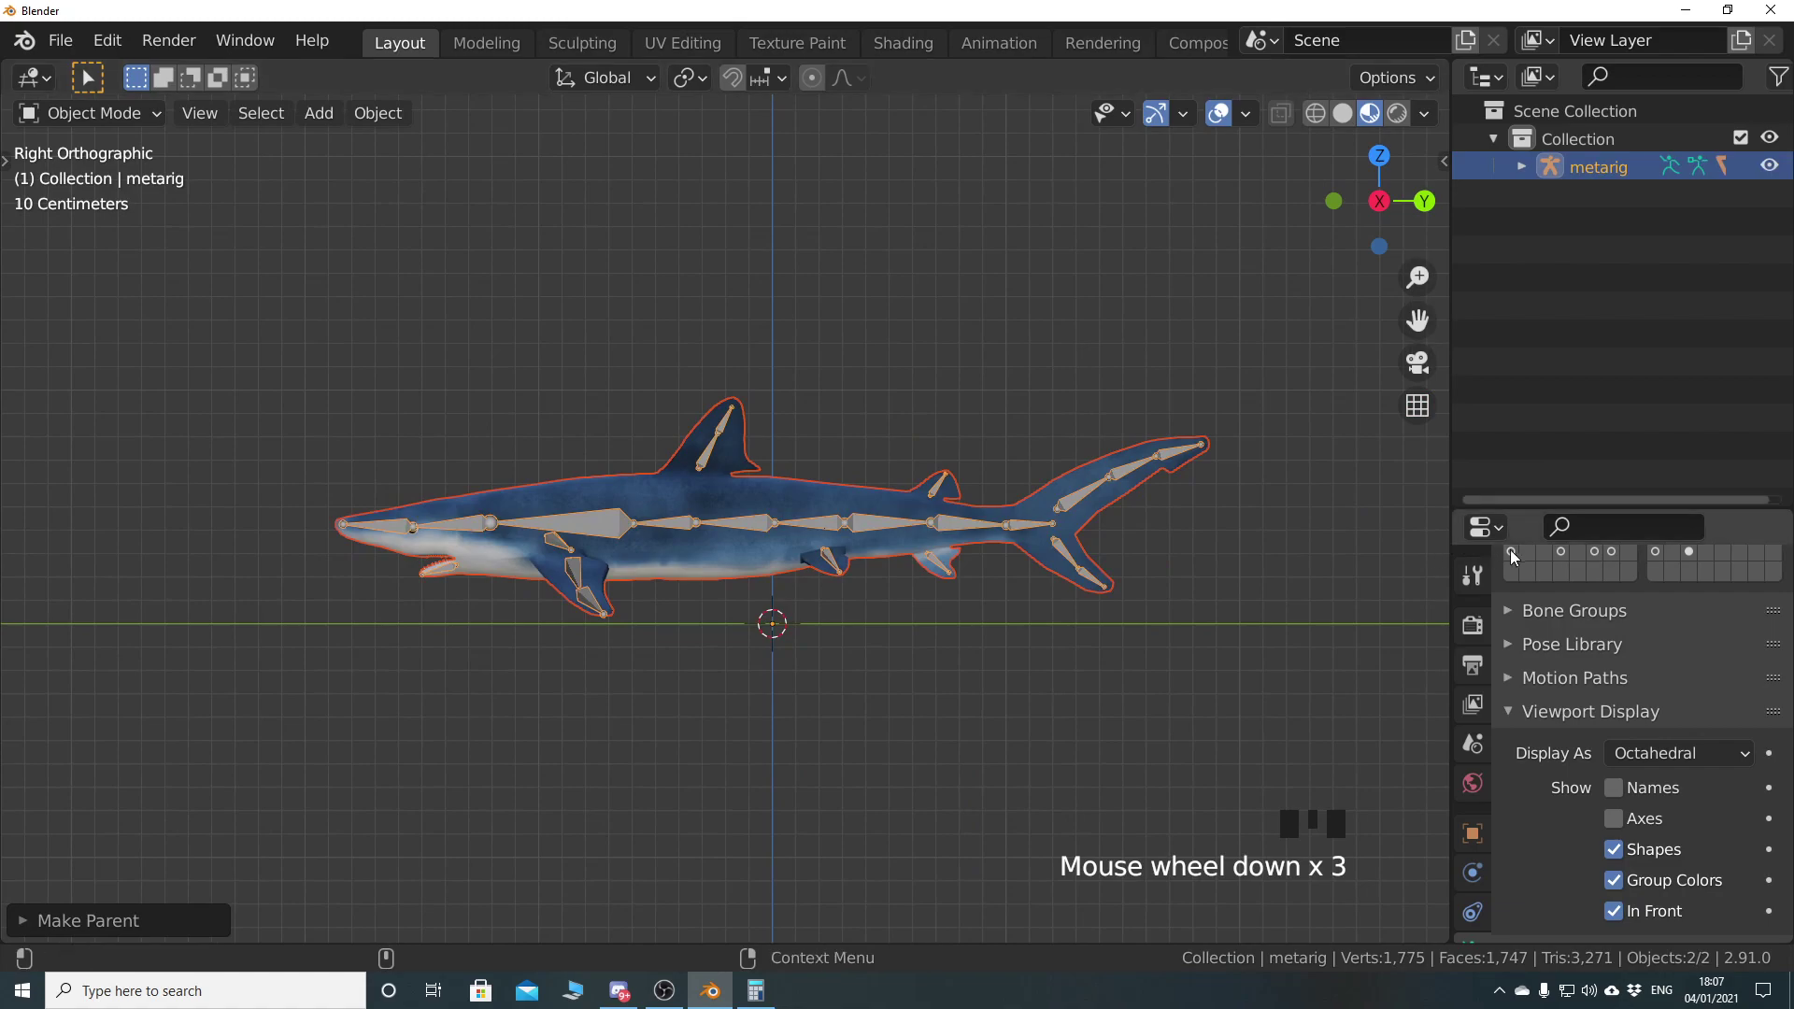
left_click_drag(1532, 511, 1532, 353)
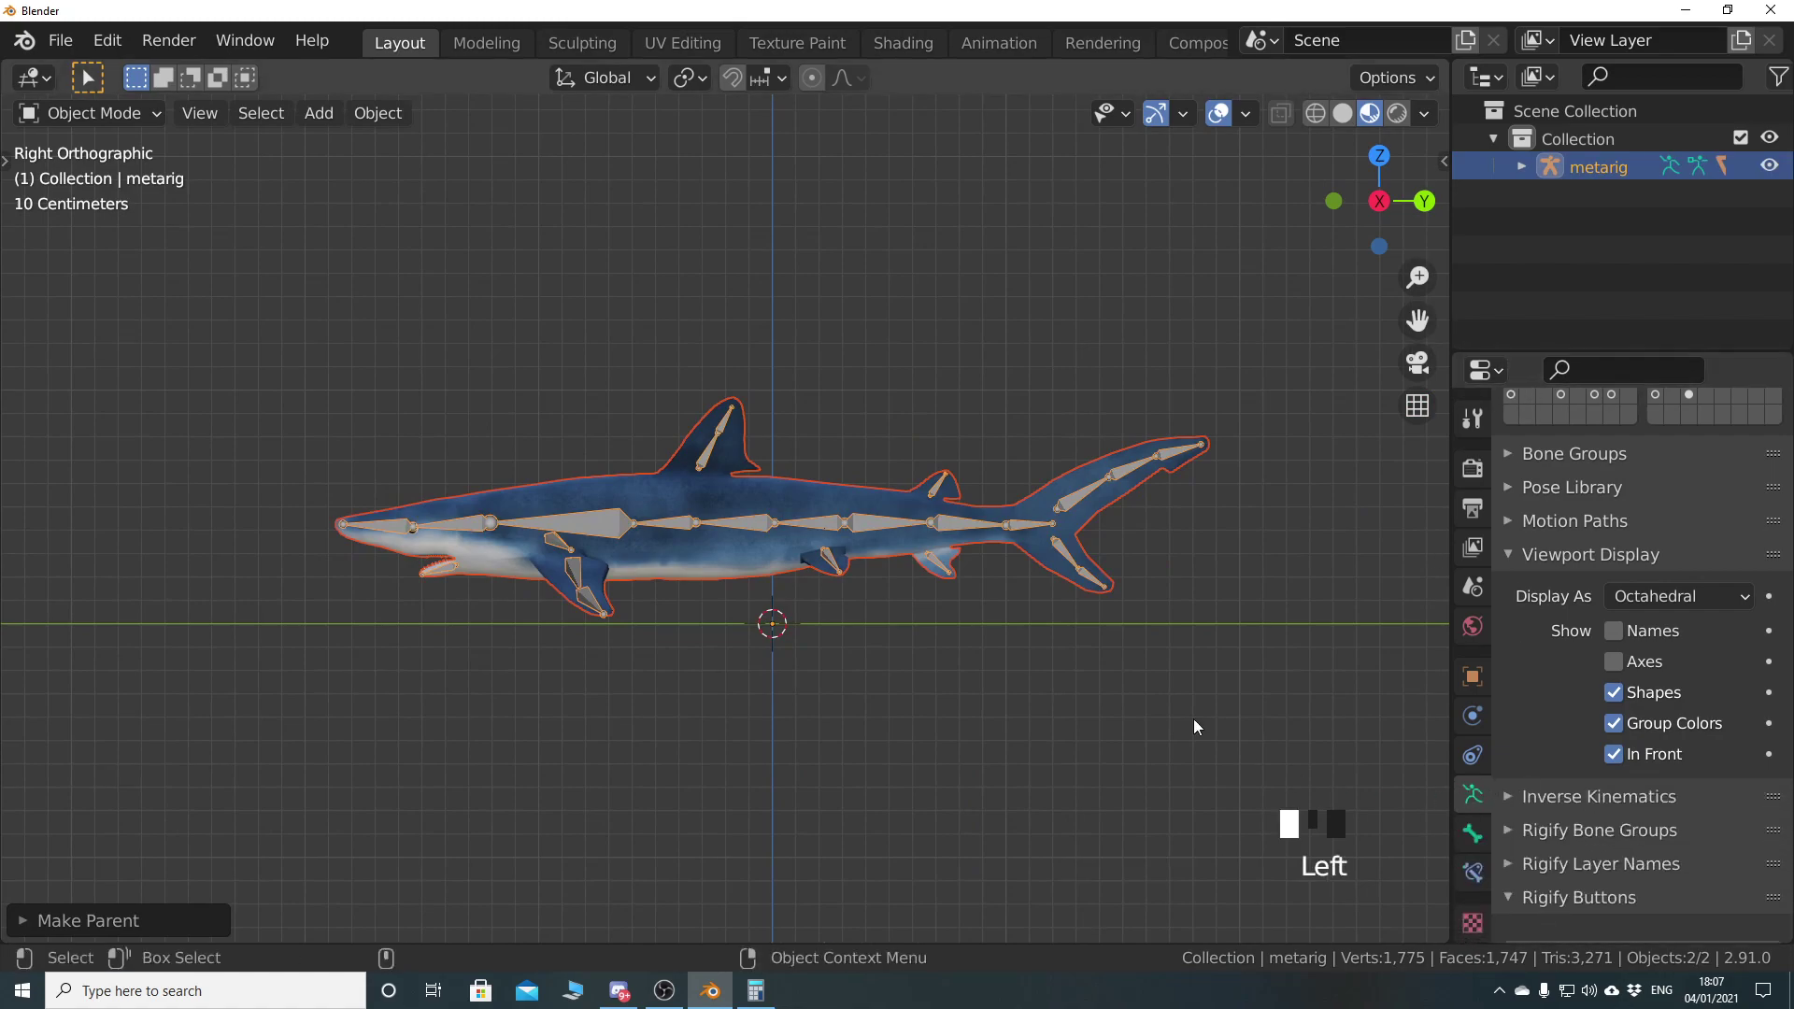
left_click(710, 561)
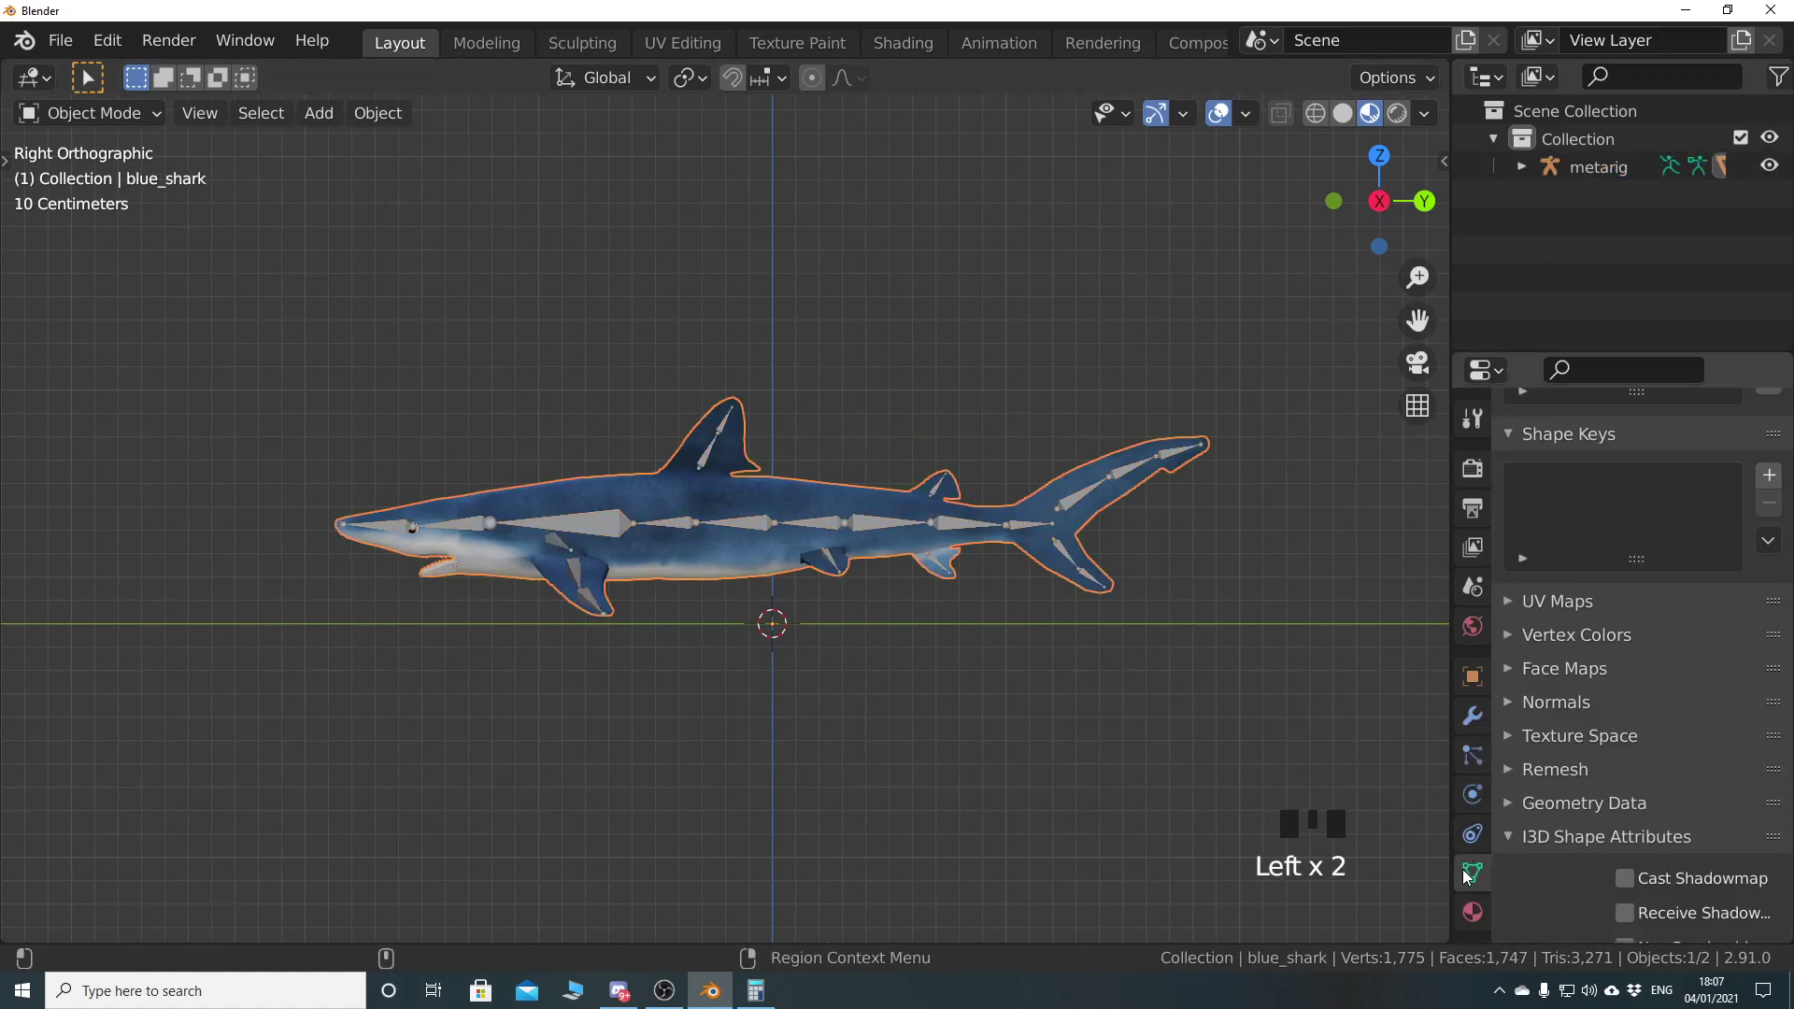
scroll(1655, 808, "up", 10)
left_click_drag(1637, 691, 1637, 850)
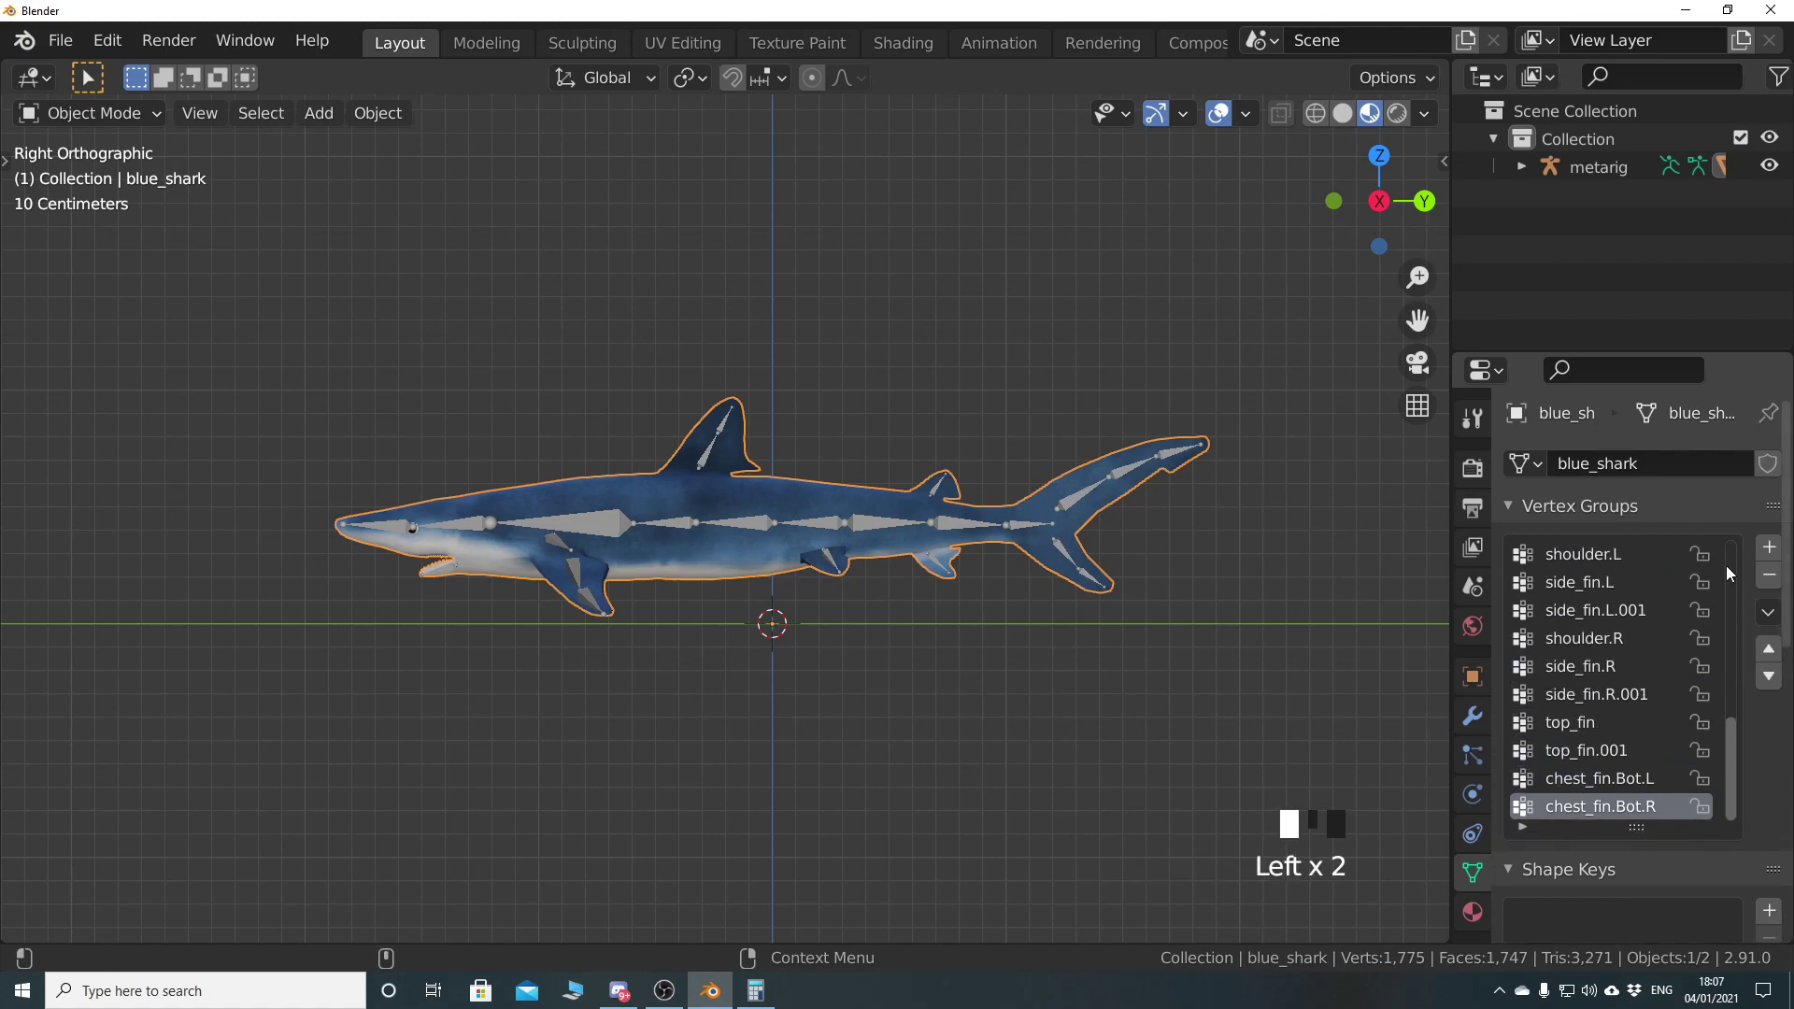
left_click_drag(1729, 742, 1731, 497)
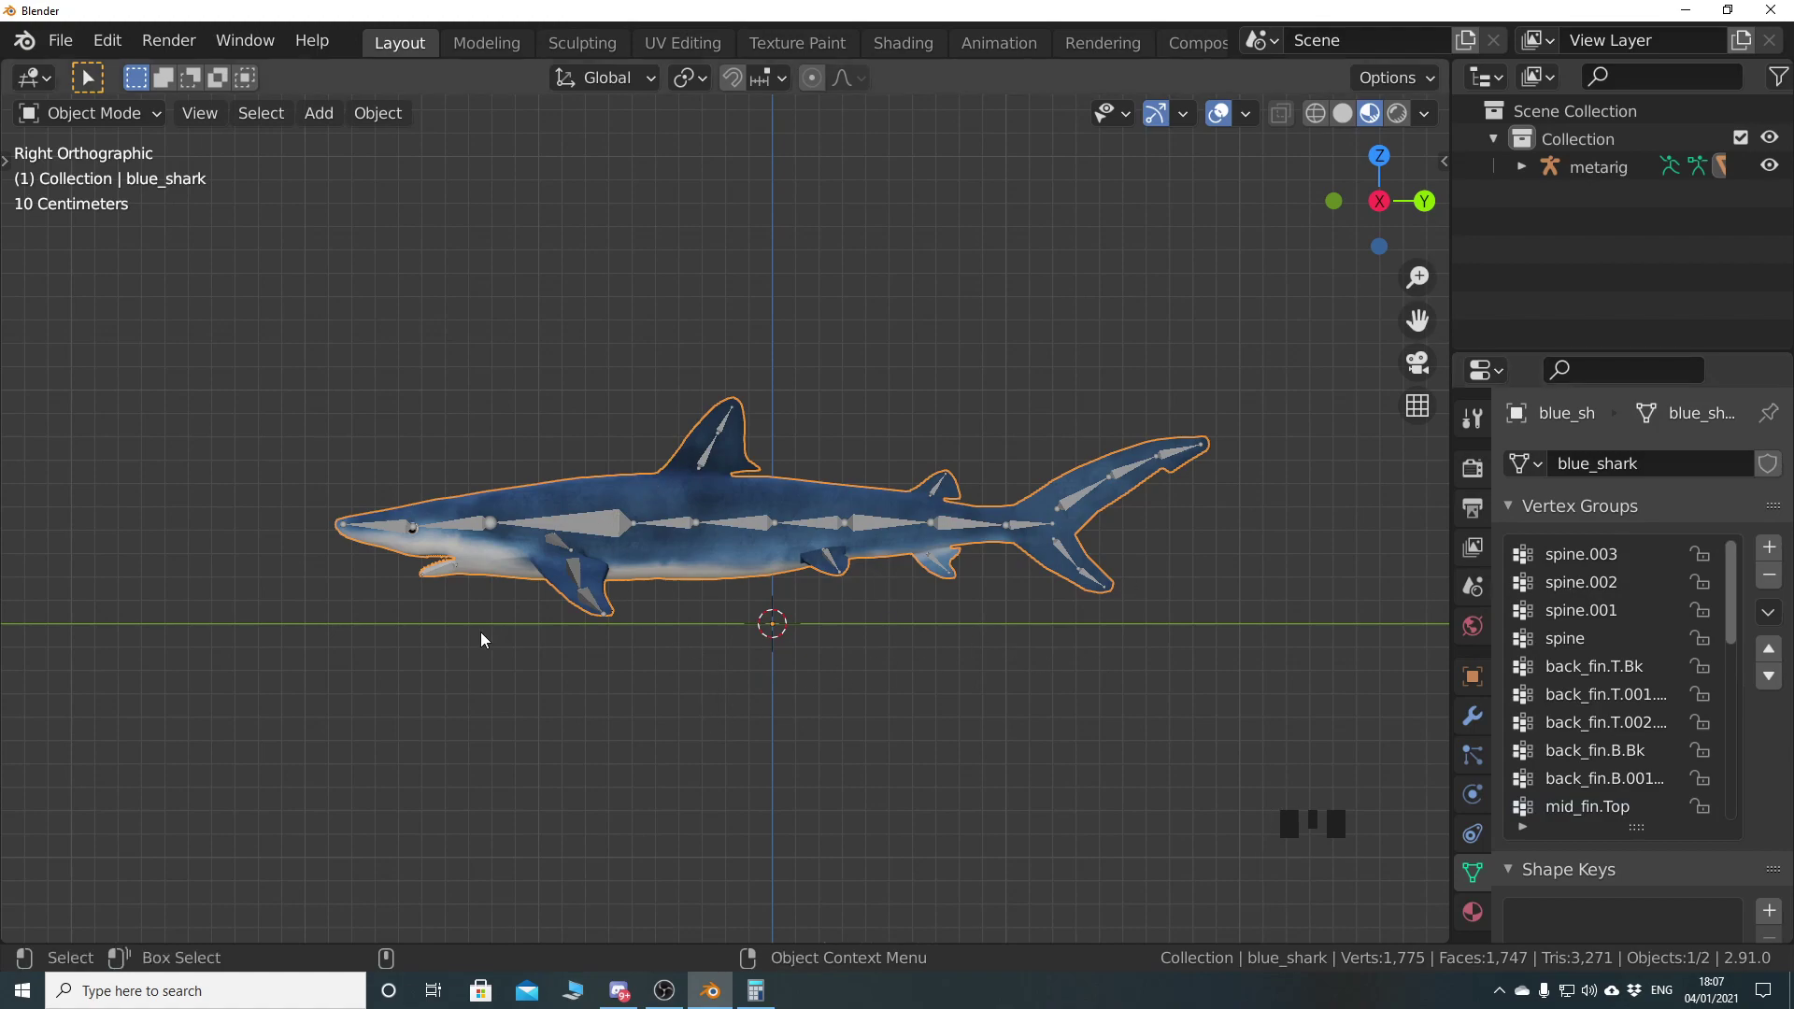
Switch the blue_shark mesh to Weight Paint mode
left_click(710, 565)
left_click(699, 566)
left_click(109, 113)
left_click_drag(110, 114, 103, 269)
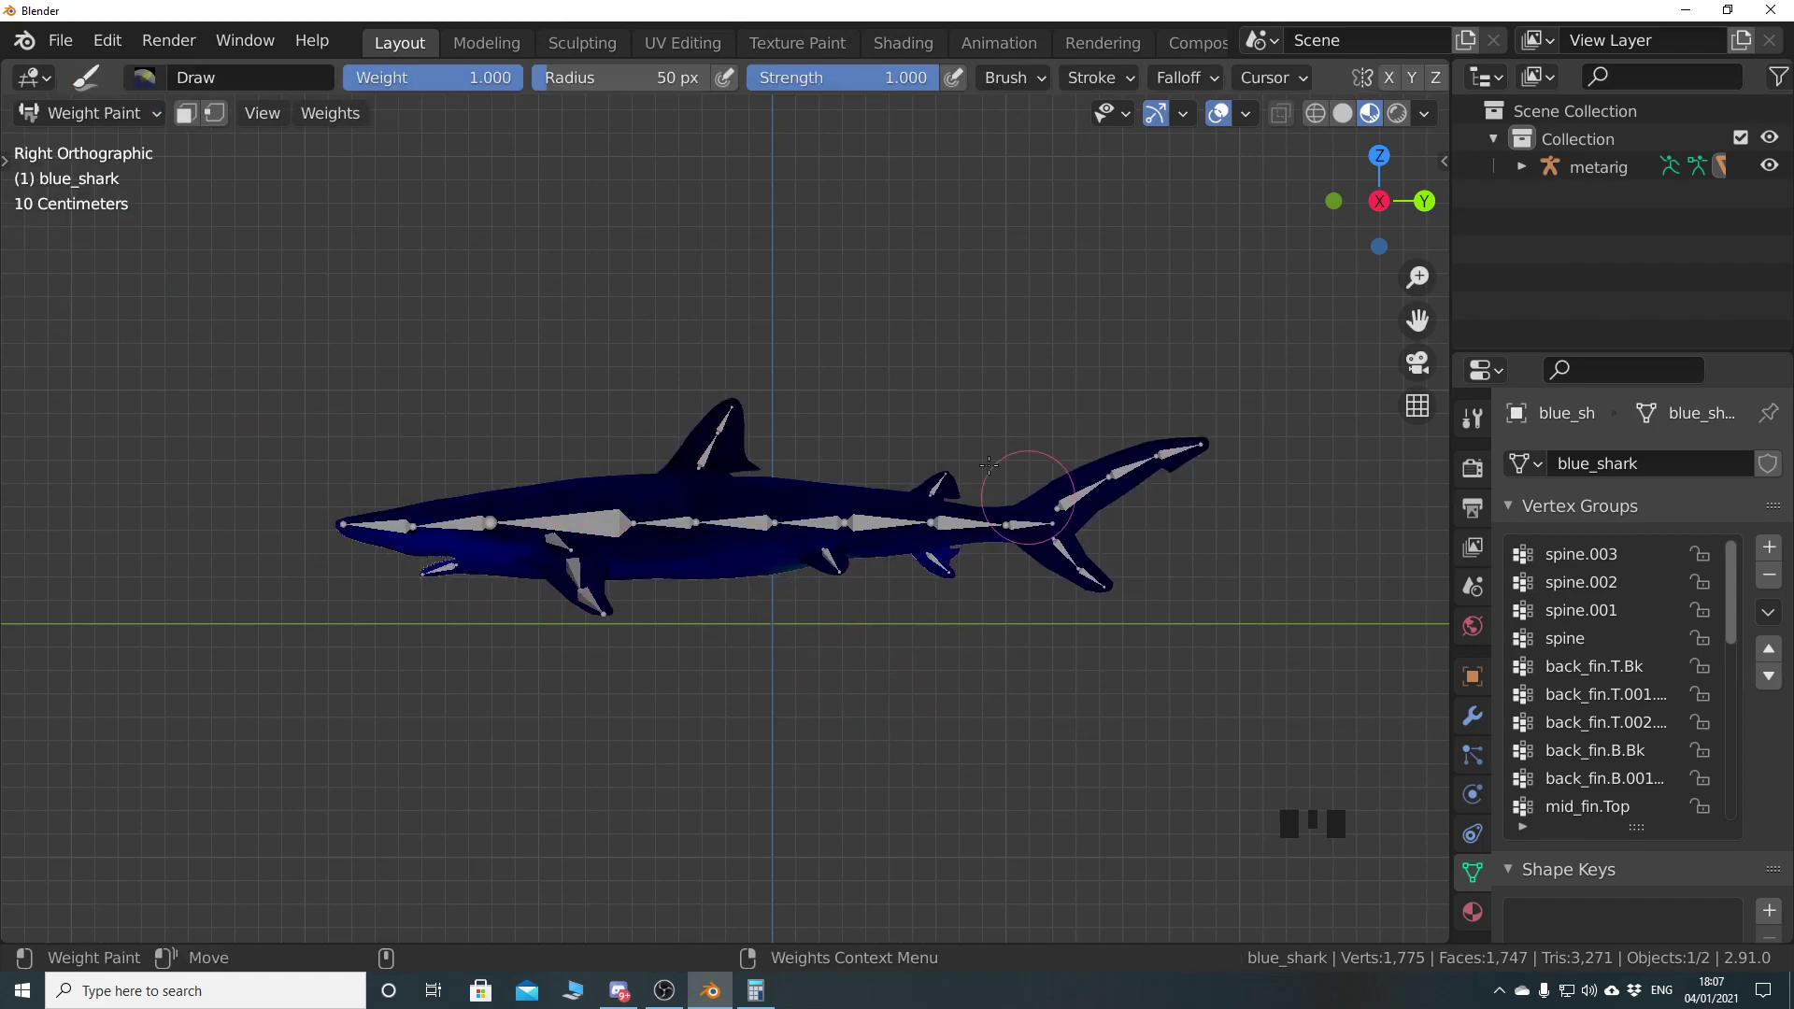
Inspect the automatic weights of the spine and tail fin vertex groups one by one, from spine.003 to back_fin.B.Bk
left_click(1594, 557)
left_click(1593, 583)
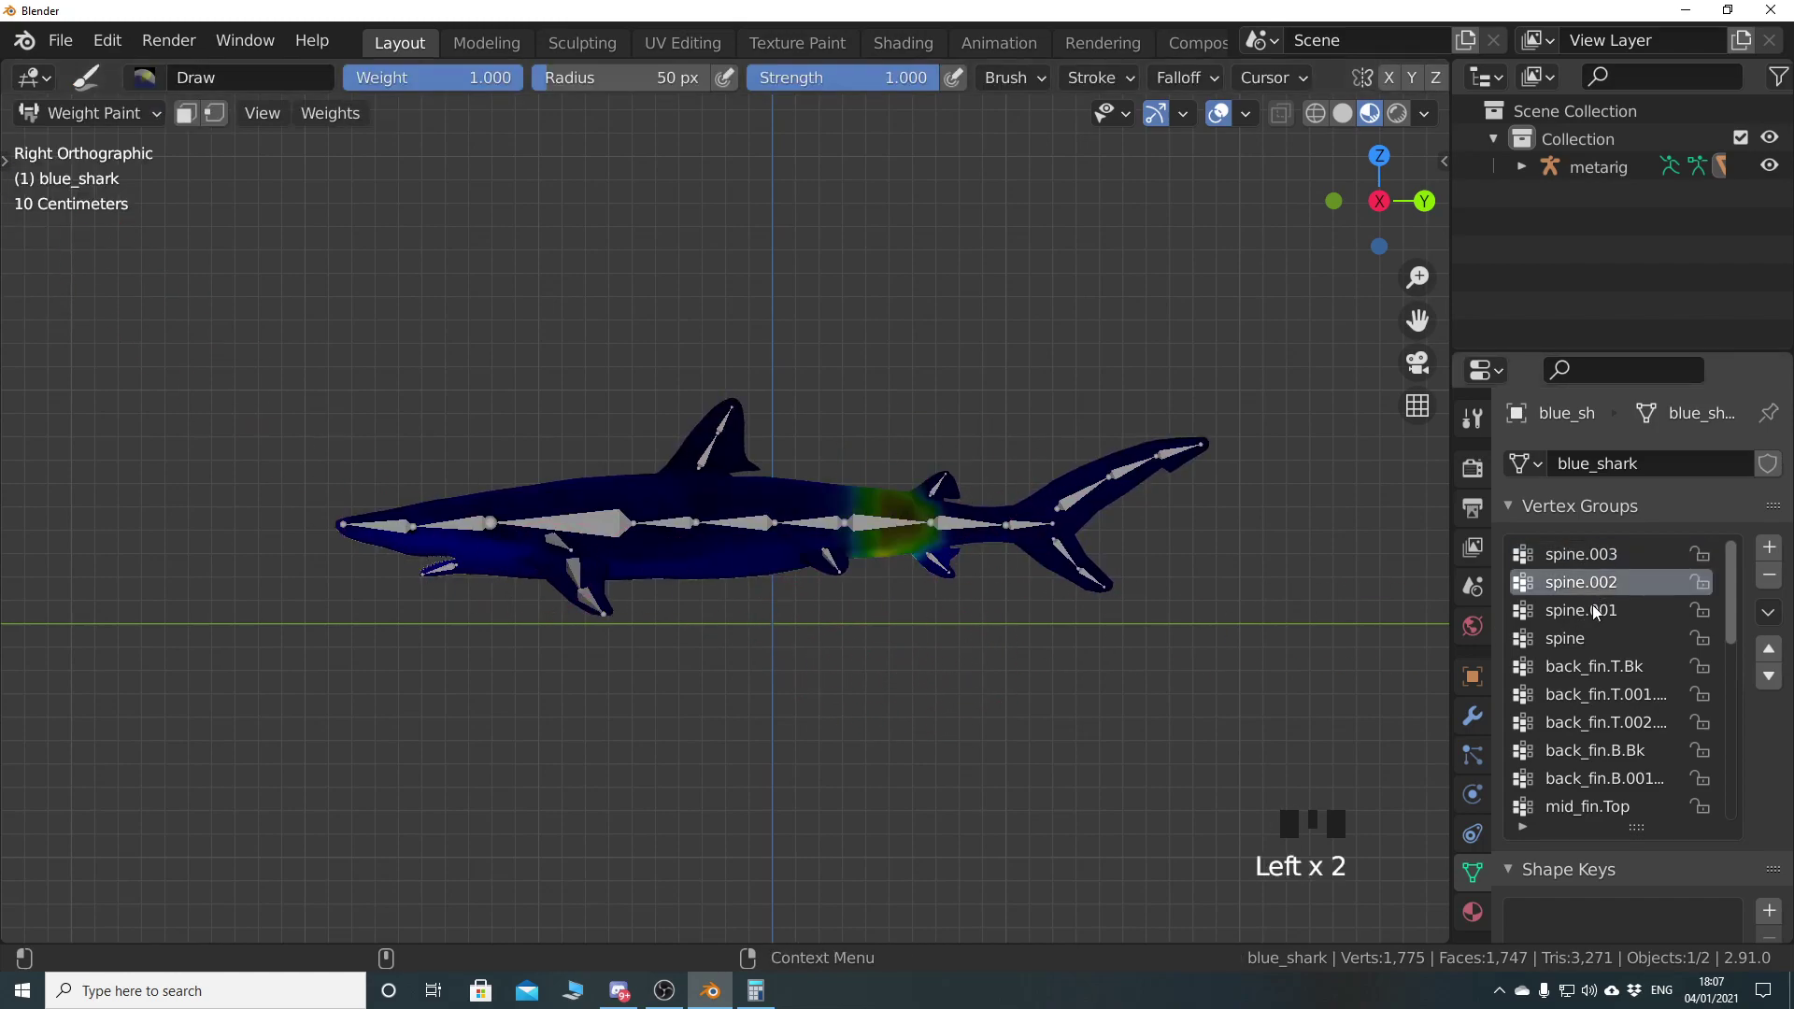
left_click(1591, 611)
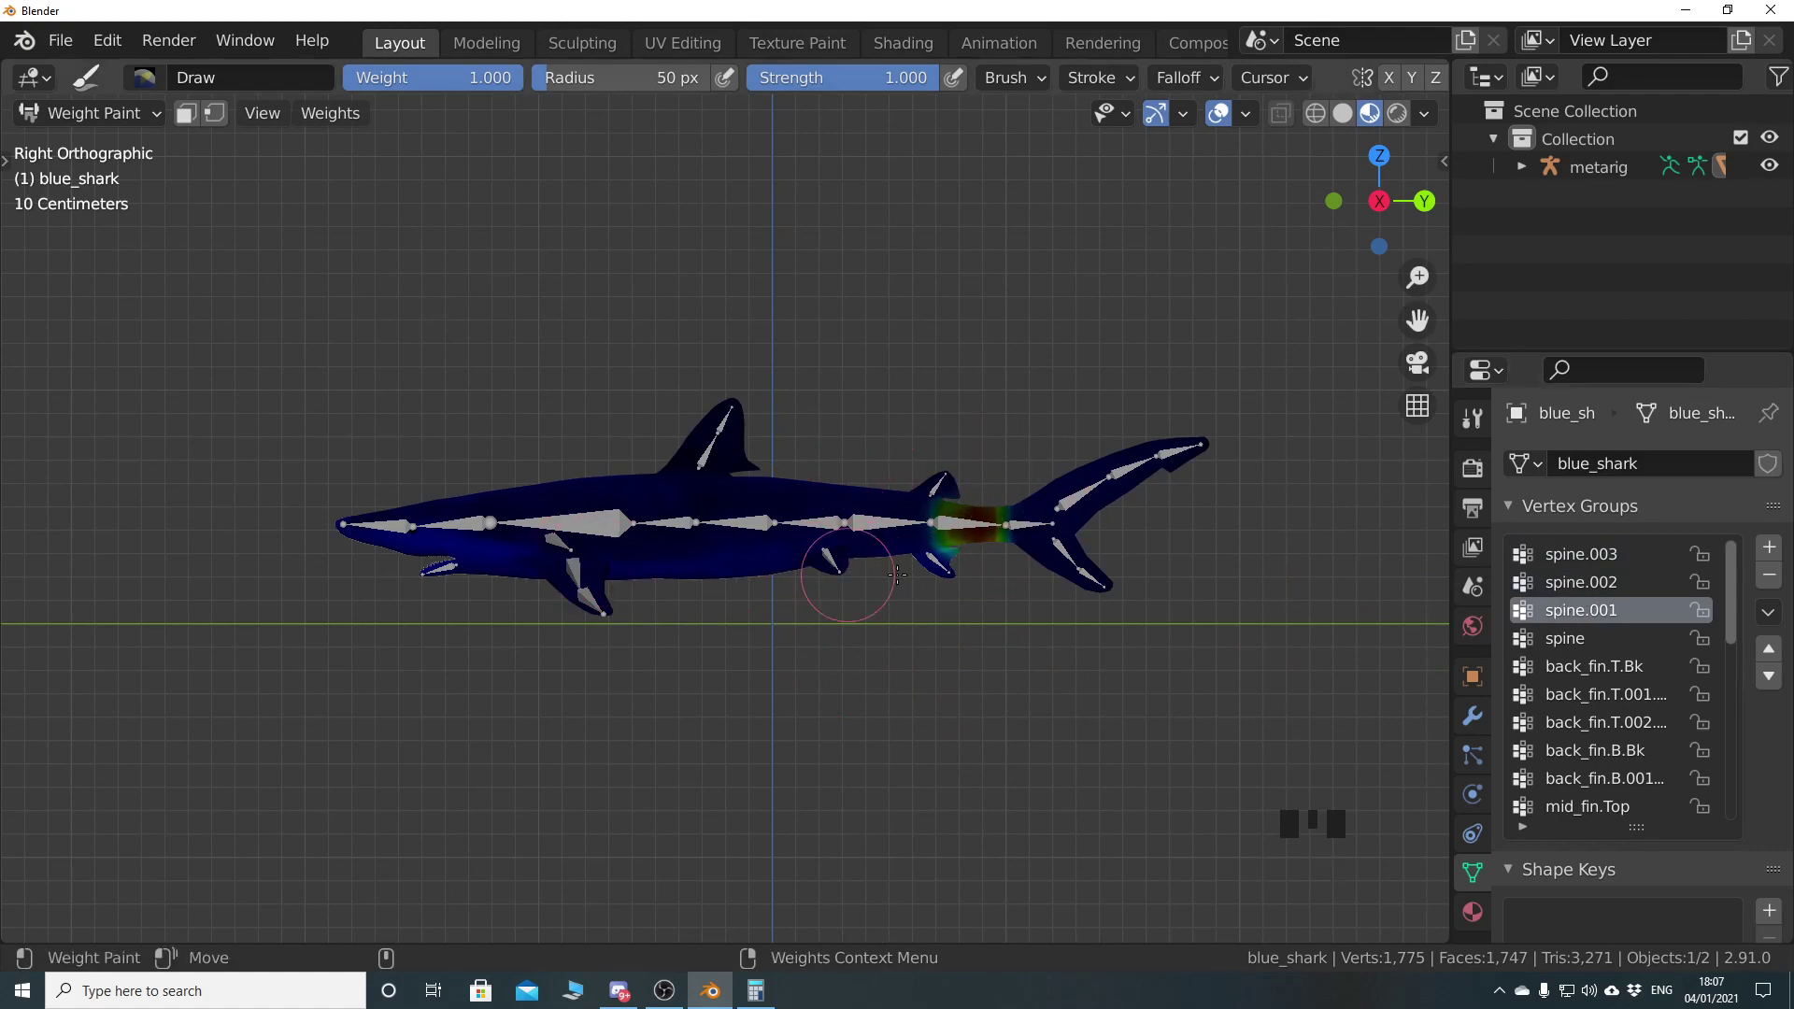
left_click(1576, 641)
left_click(1590, 667)
left_click(1592, 695)
left_click(1594, 723)
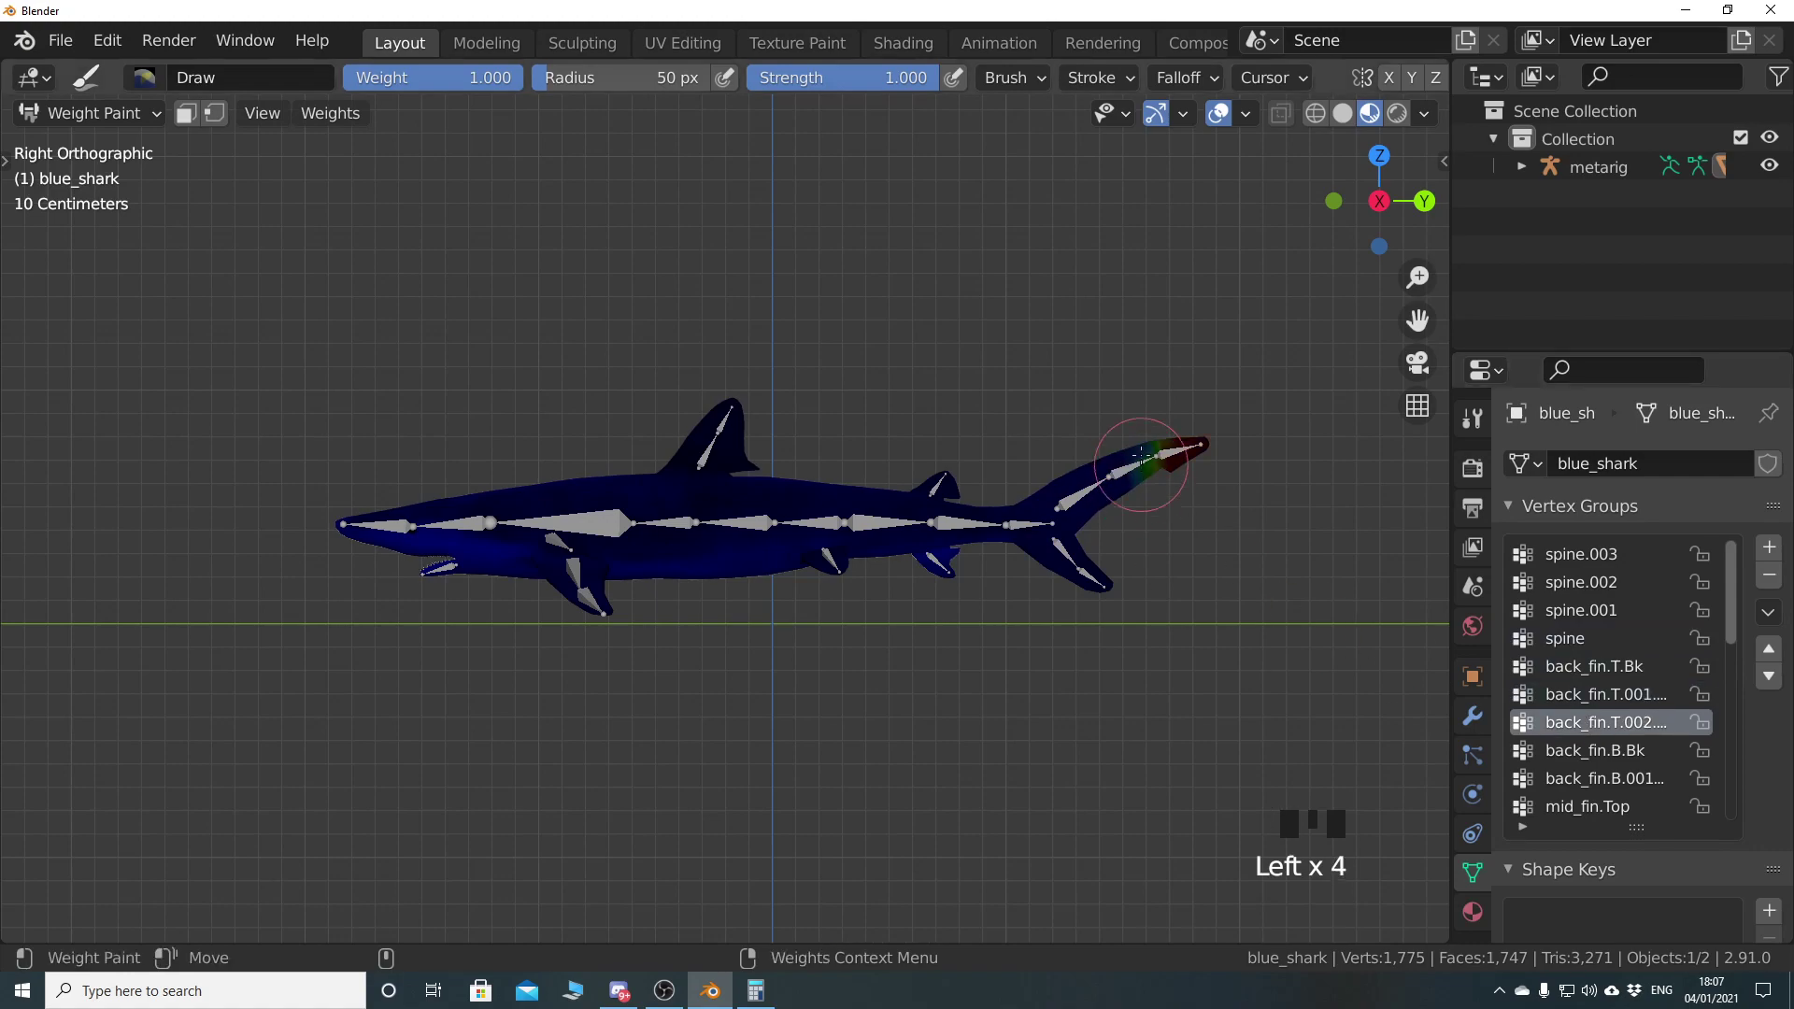
left_click(1542, 751)
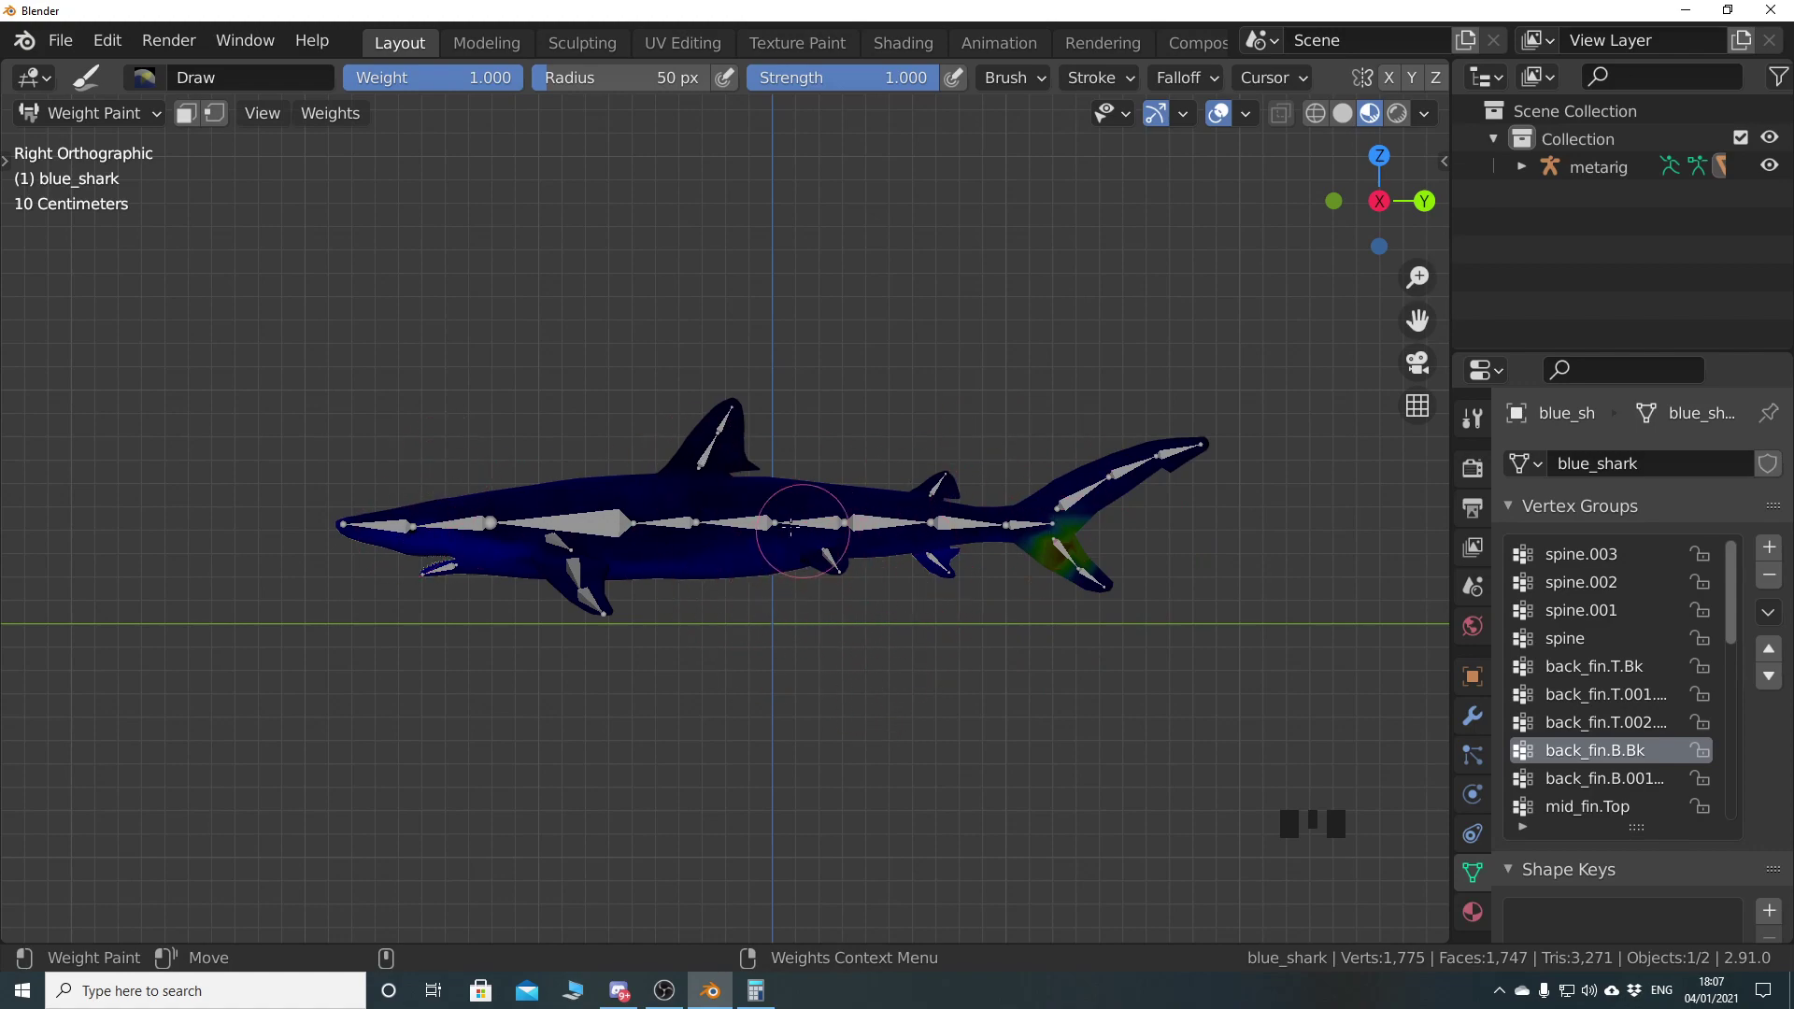
middle_click_drag(923, 651, 887, 640, "shift")
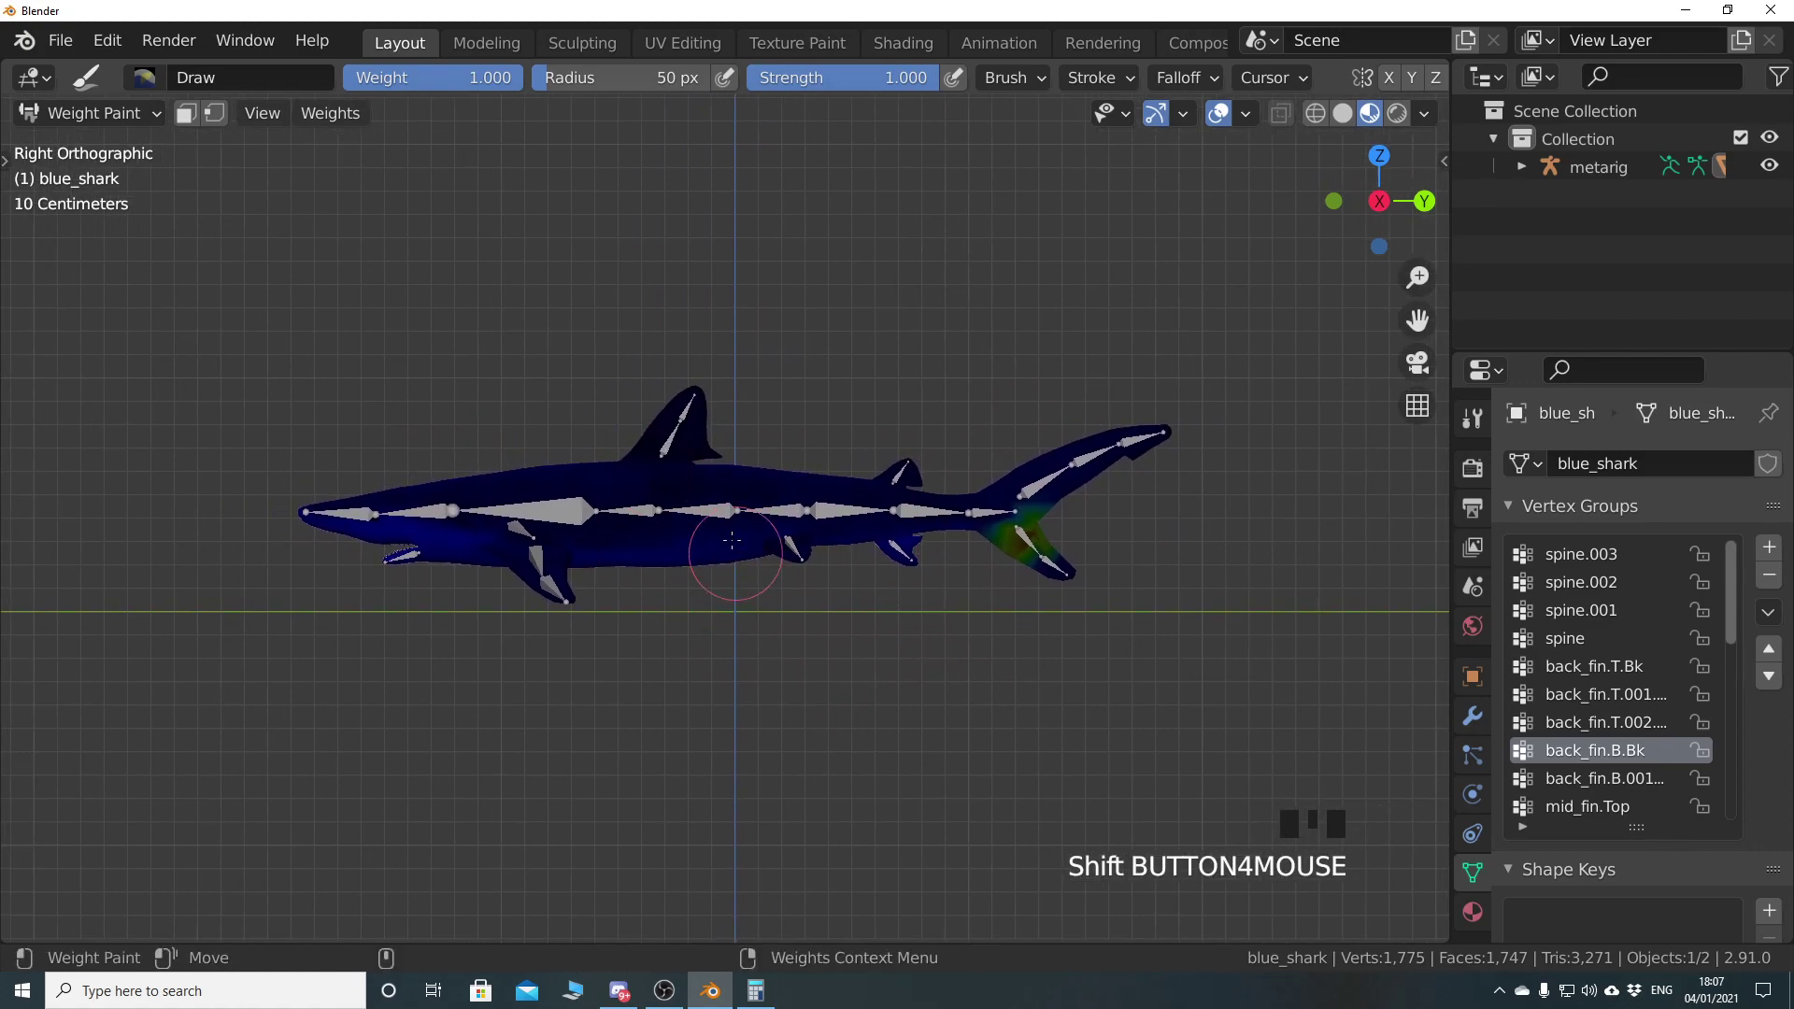
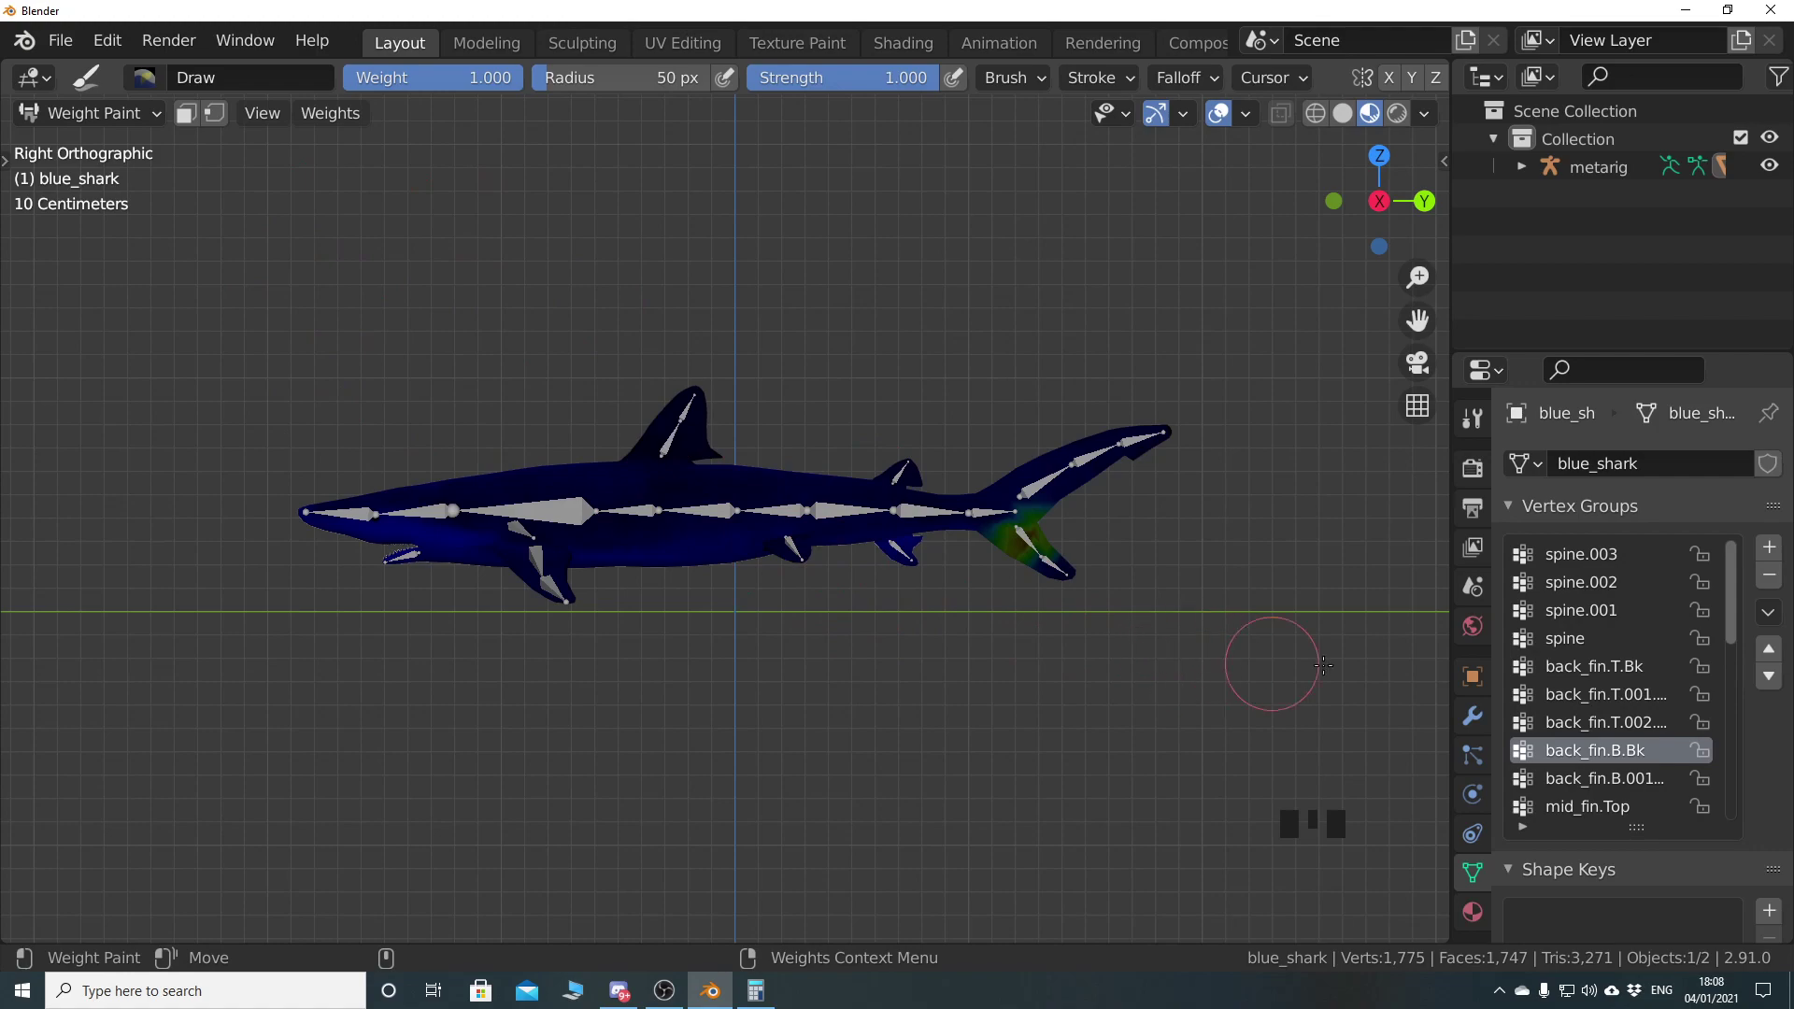
Review each vertex group's weights again in order, from spine.003 through the tail fin groups to mid_fin.Top
left_click(1584, 555)
left_click(1584, 583)
left_click(1583, 611)
left_click(1580, 639)
left_click(1578, 667)
left_click(1578, 694)
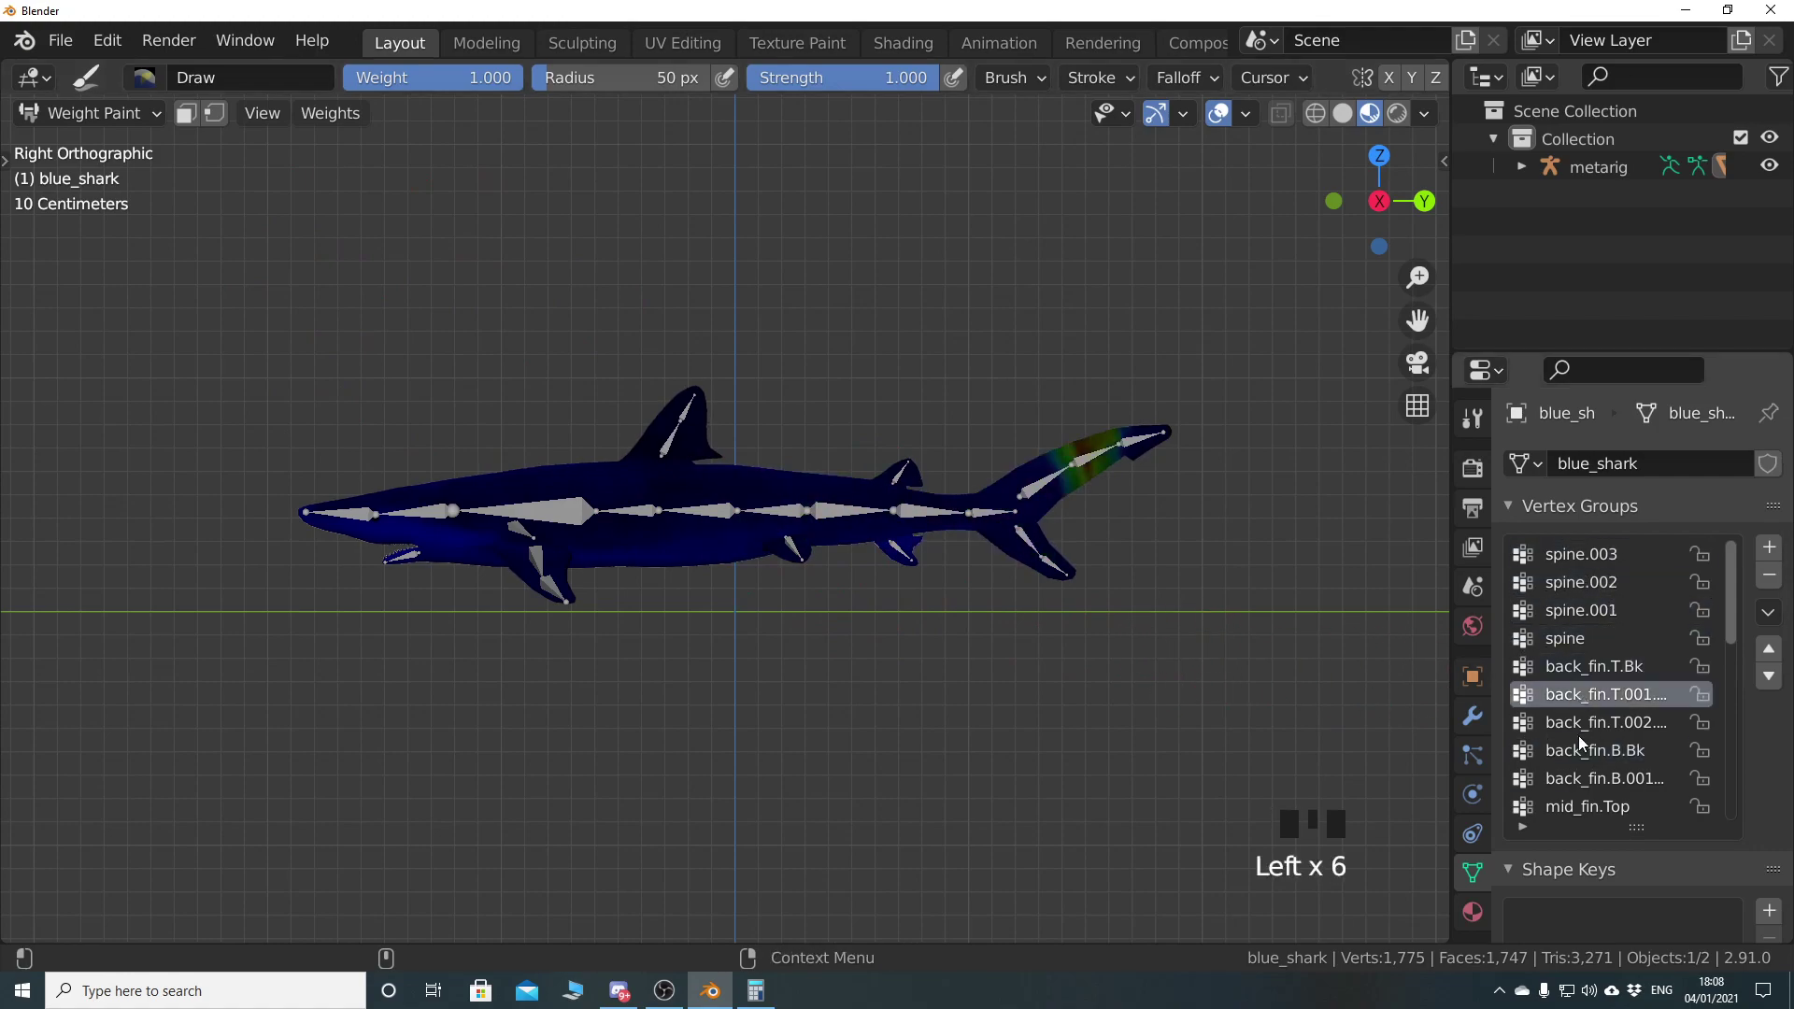
left_click(1578, 733)
left_click(1574, 751)
left_click(1576, 778)
left_click(1578, 807)
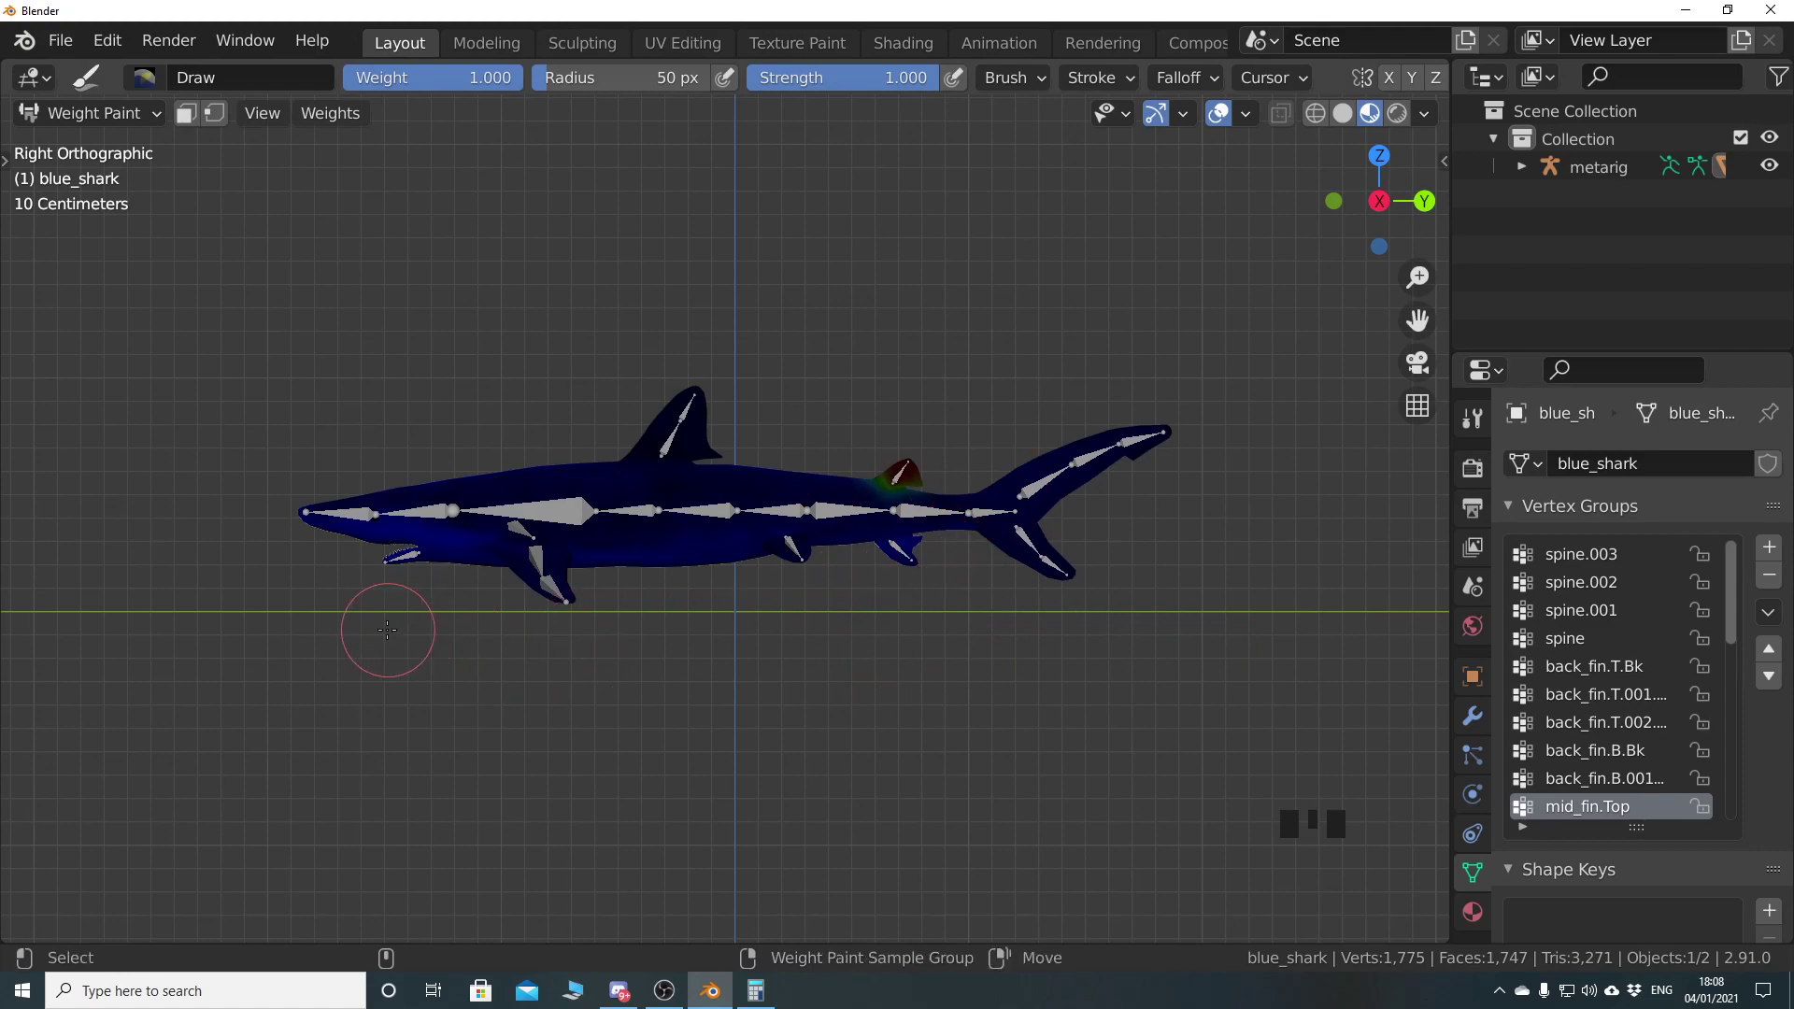
Widen the properties area and make jaw.master the active vertex group to show the weights around the shark's mouth
scroll(393, 626, "up", 3, "shift")
scroll(696, 578, "up", 5)
scroll(696, 578, "up", 1, "shift")
scroll(675, 621, "up", 3)
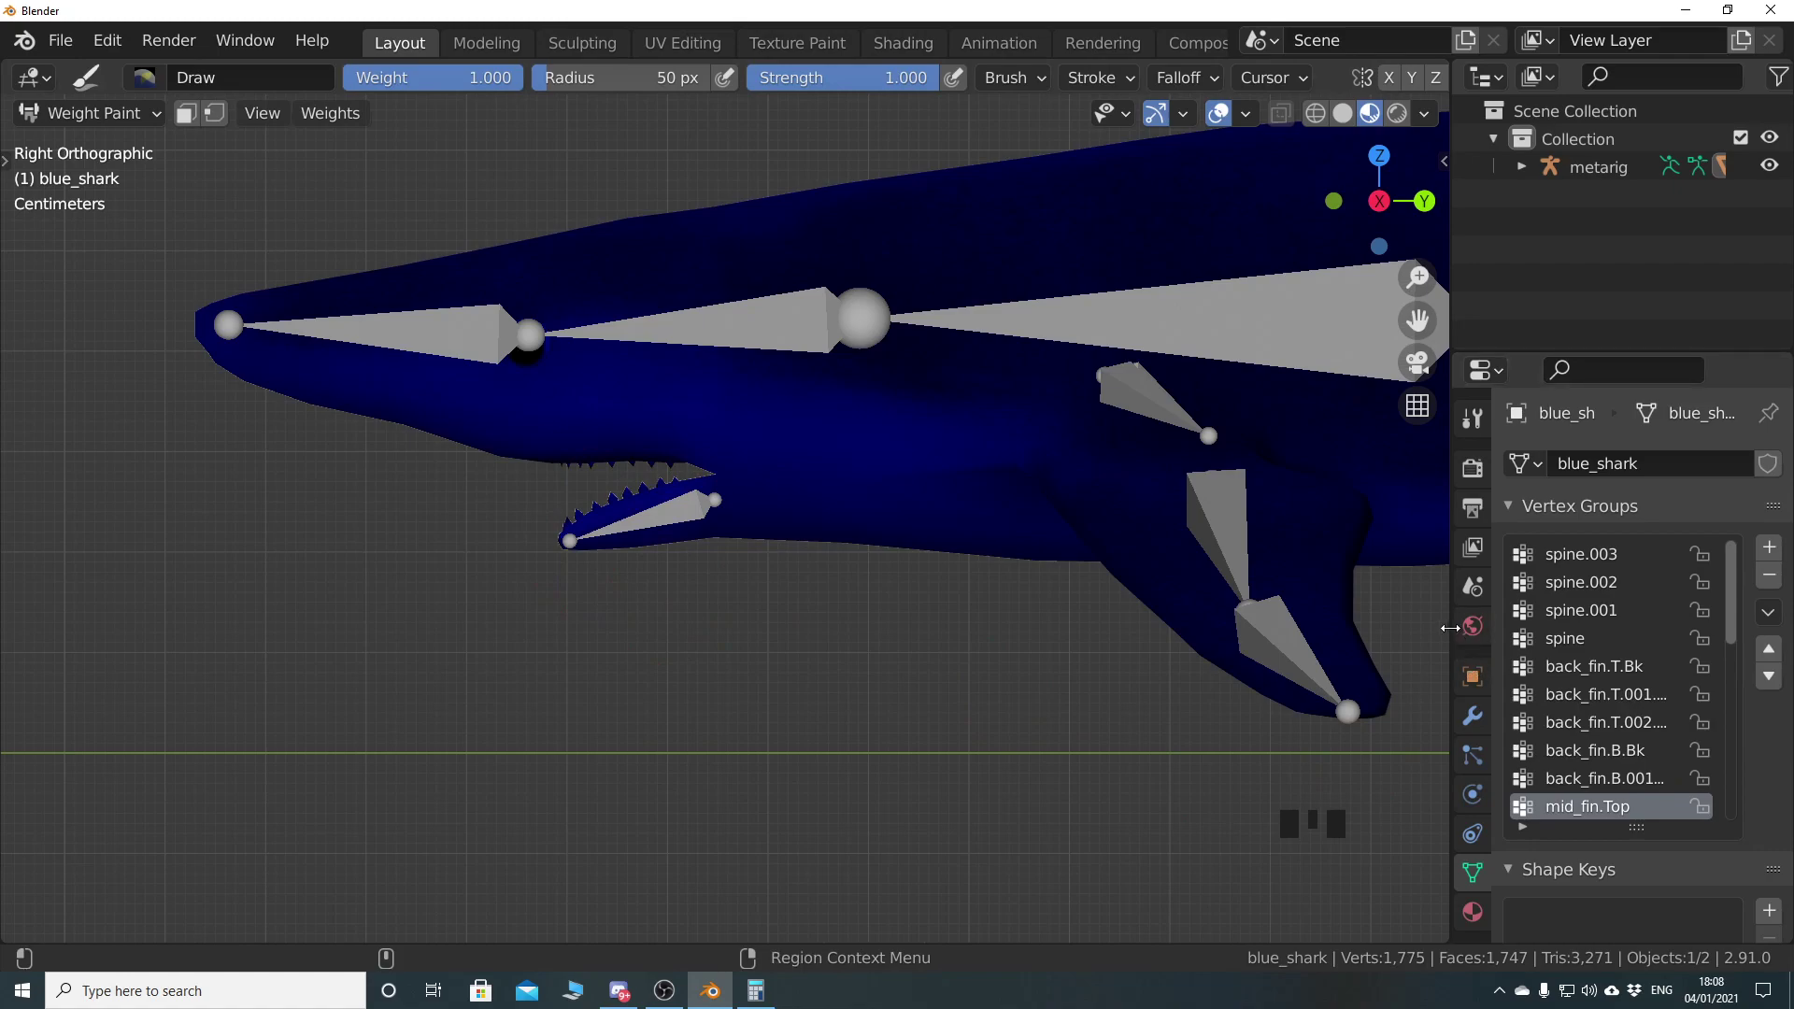
left_click_drag(1449, 624, 1246, 628)
scroll(1551, 654, "down", 20)
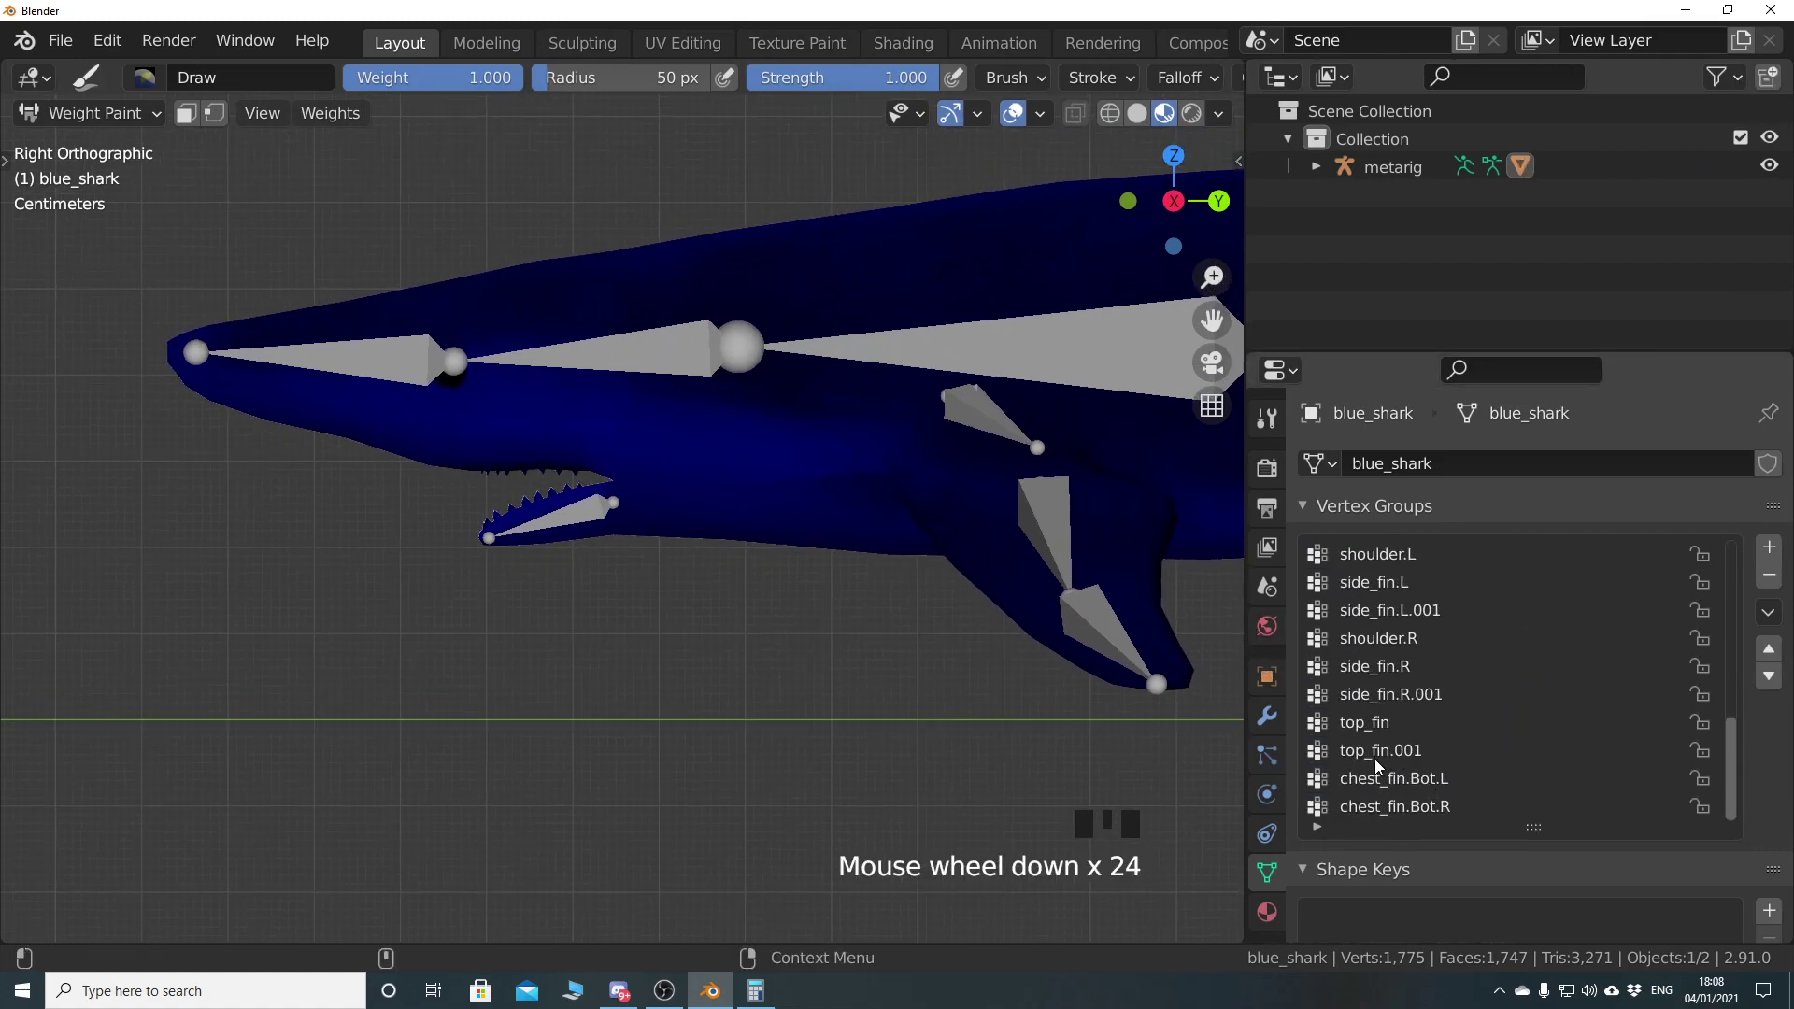
scroll(1375, 752, "up", 4)
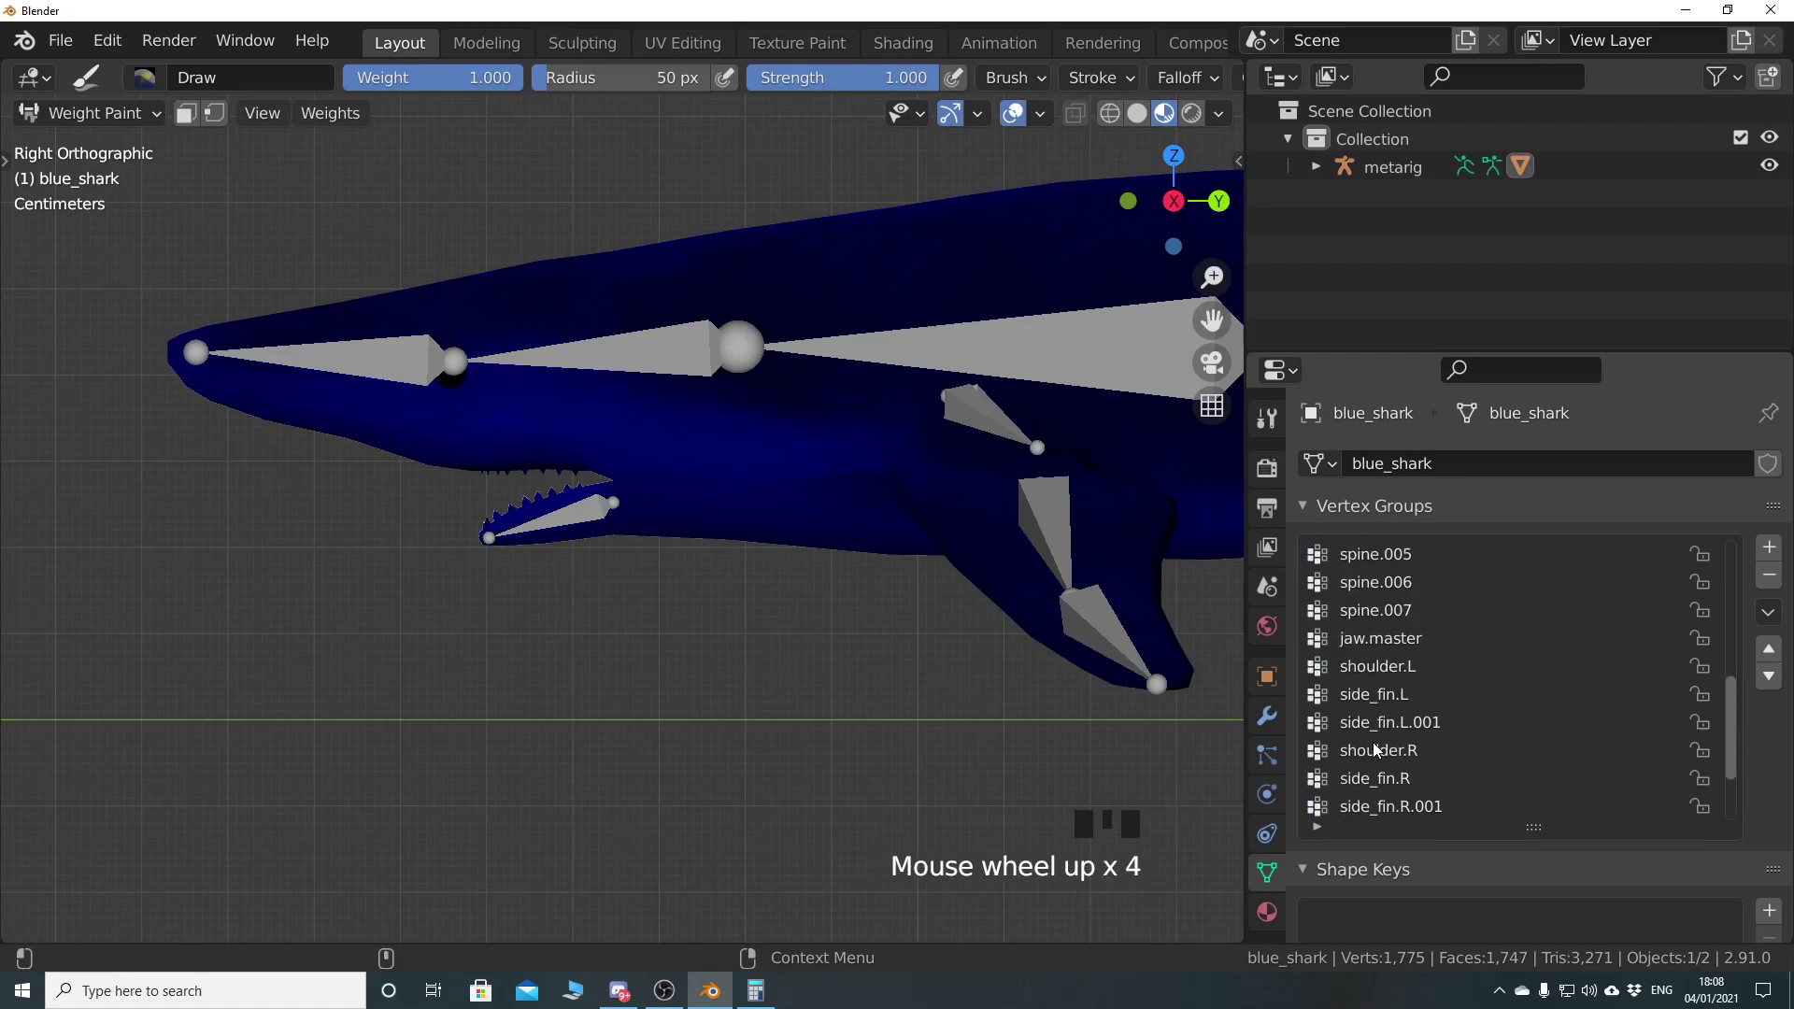
left_click(1381, 639)
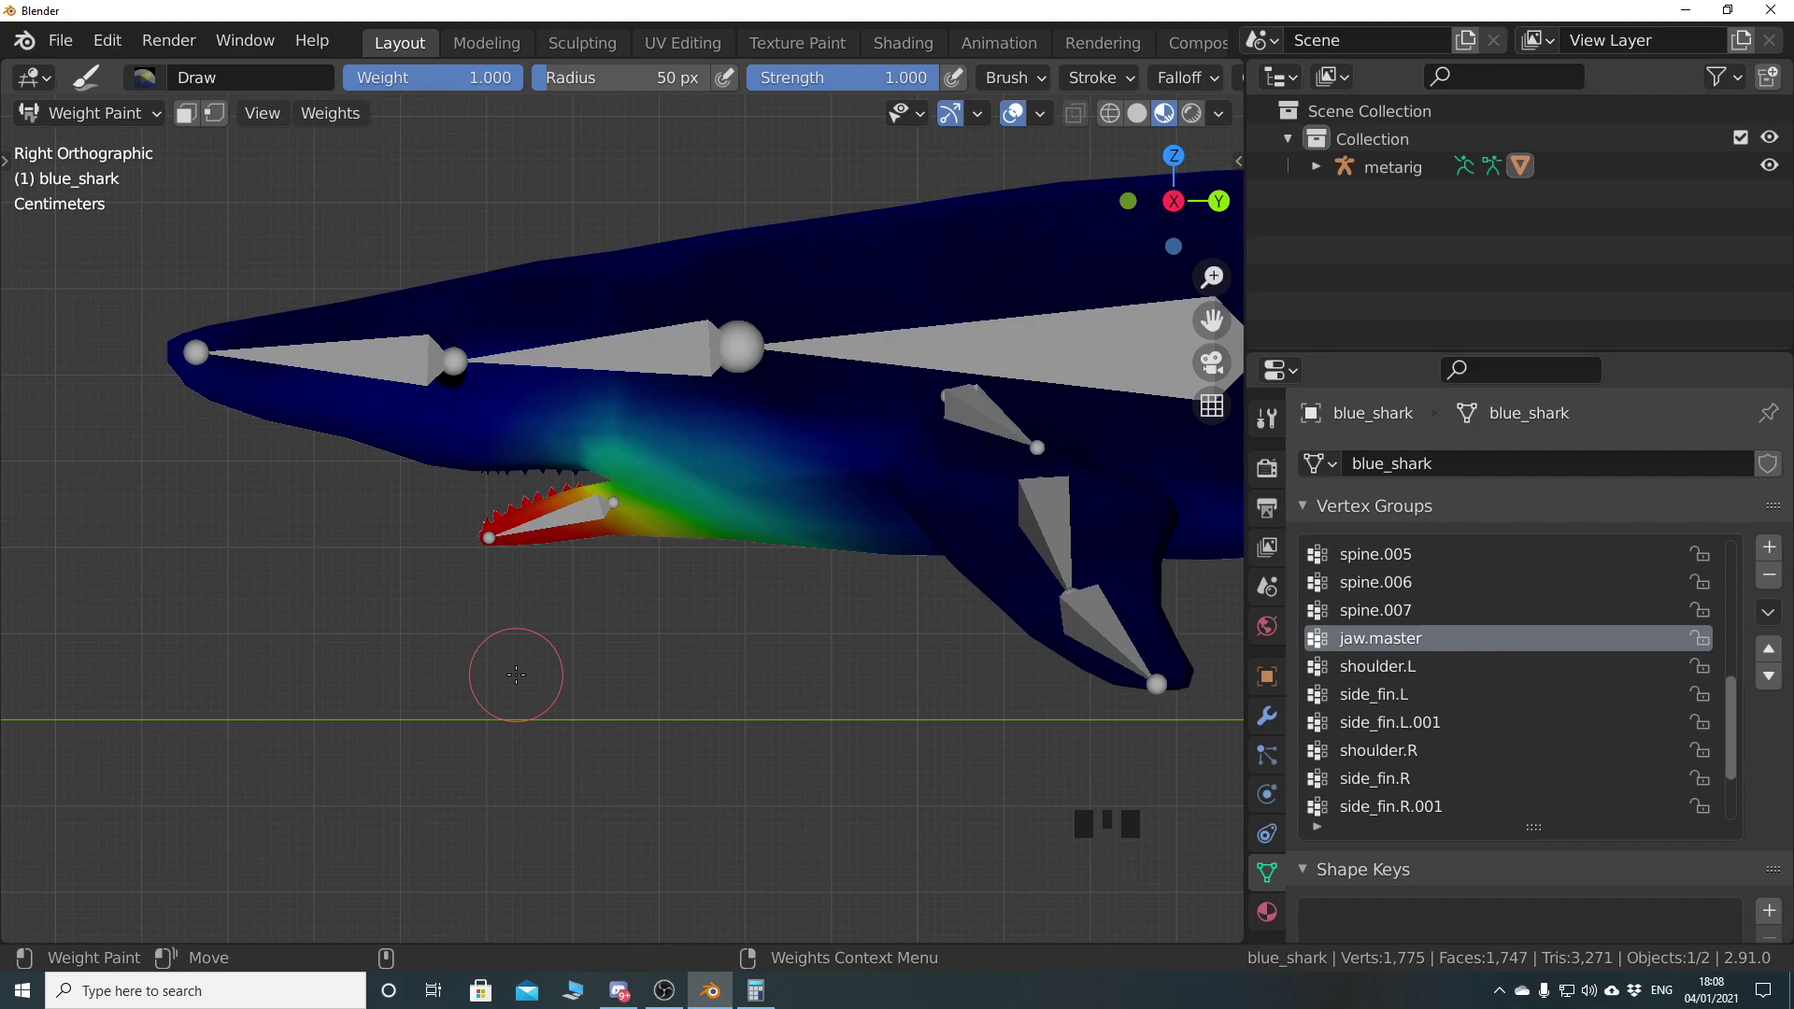
scroll(509, 673, "up", 3)
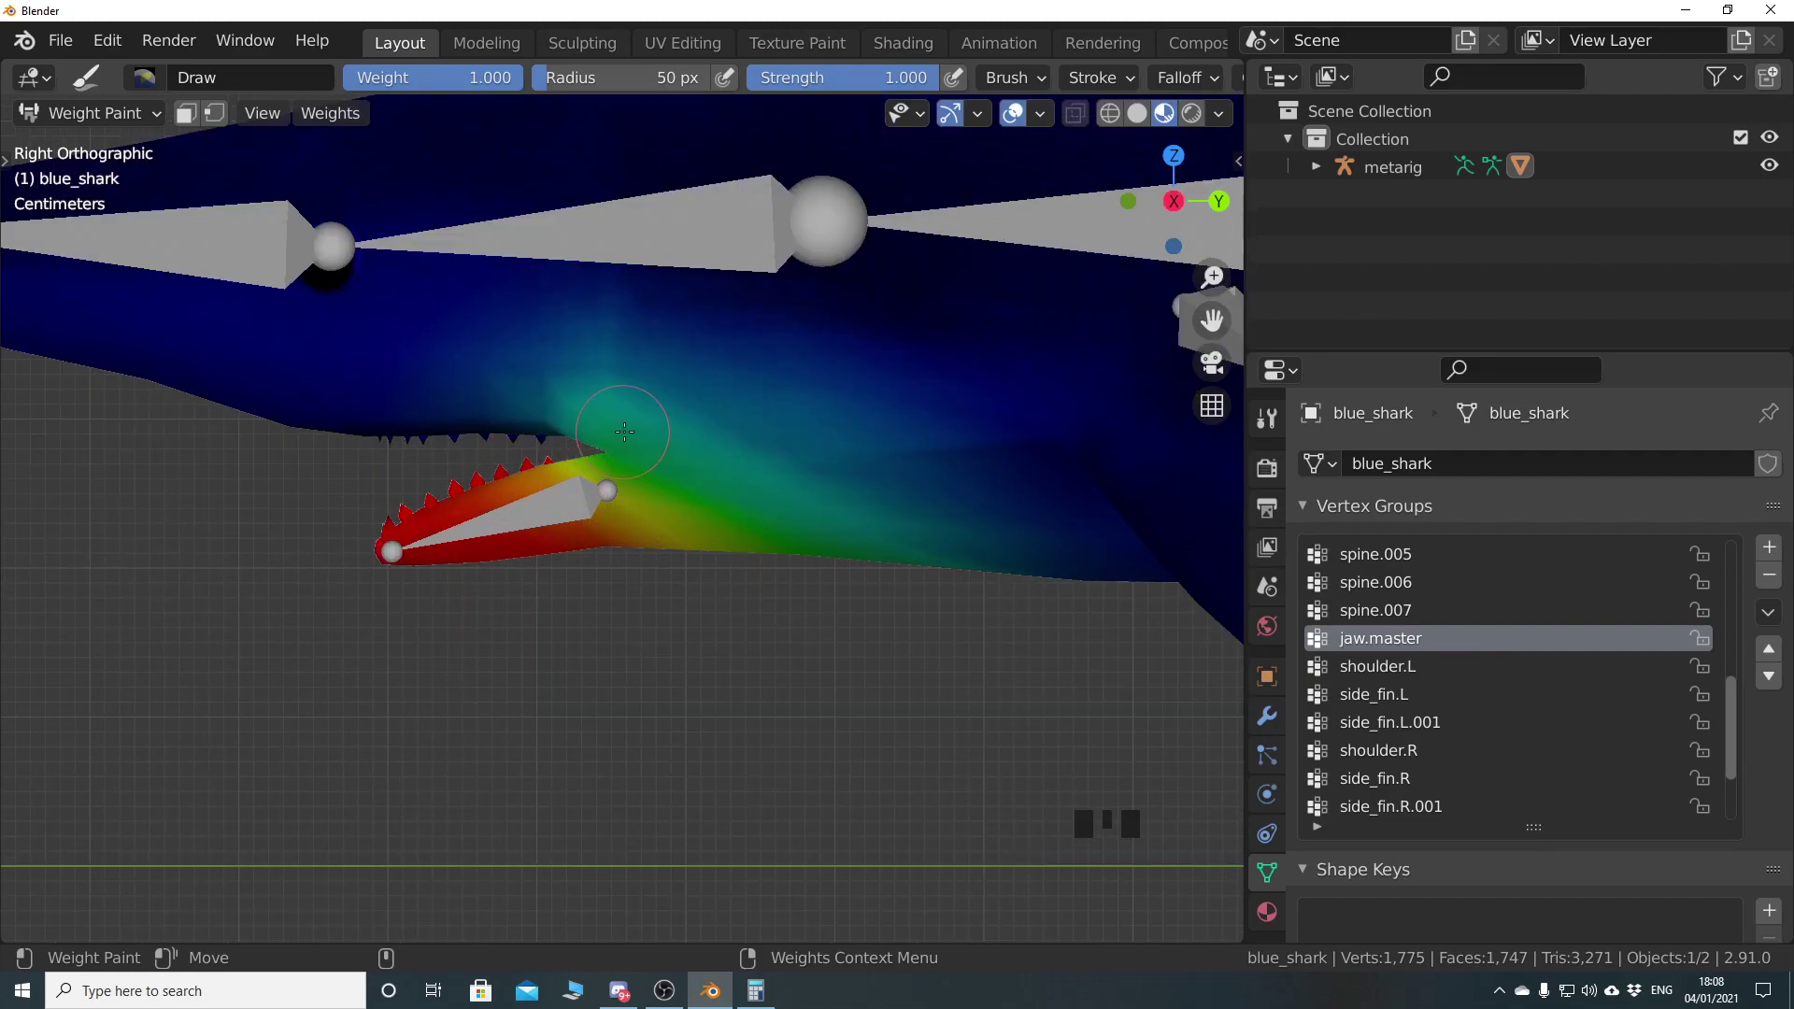
Leave Weight Paint mode, select the metarig armature and switch it to Pose Mode
scroll(916, 569, "down", 3)
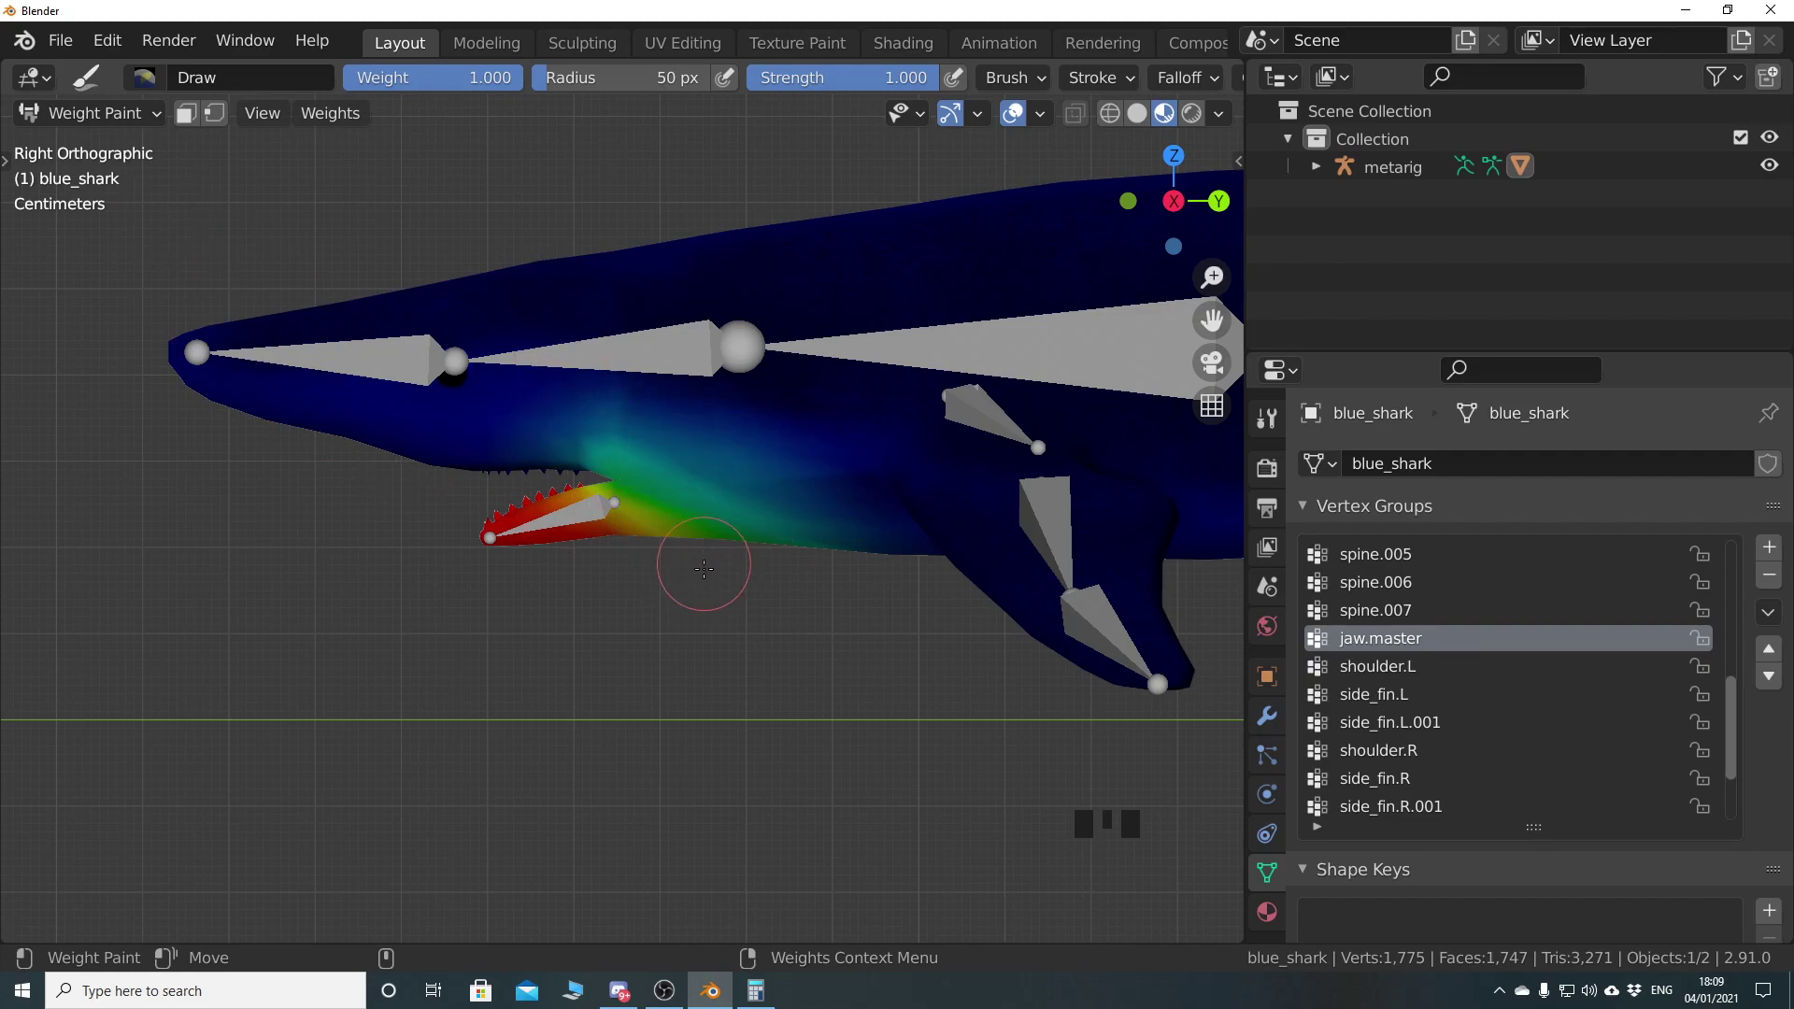
left_click_drag(603, 540, 551, 522)
middle_click_drag(570, 540, 595, 546, "shift")
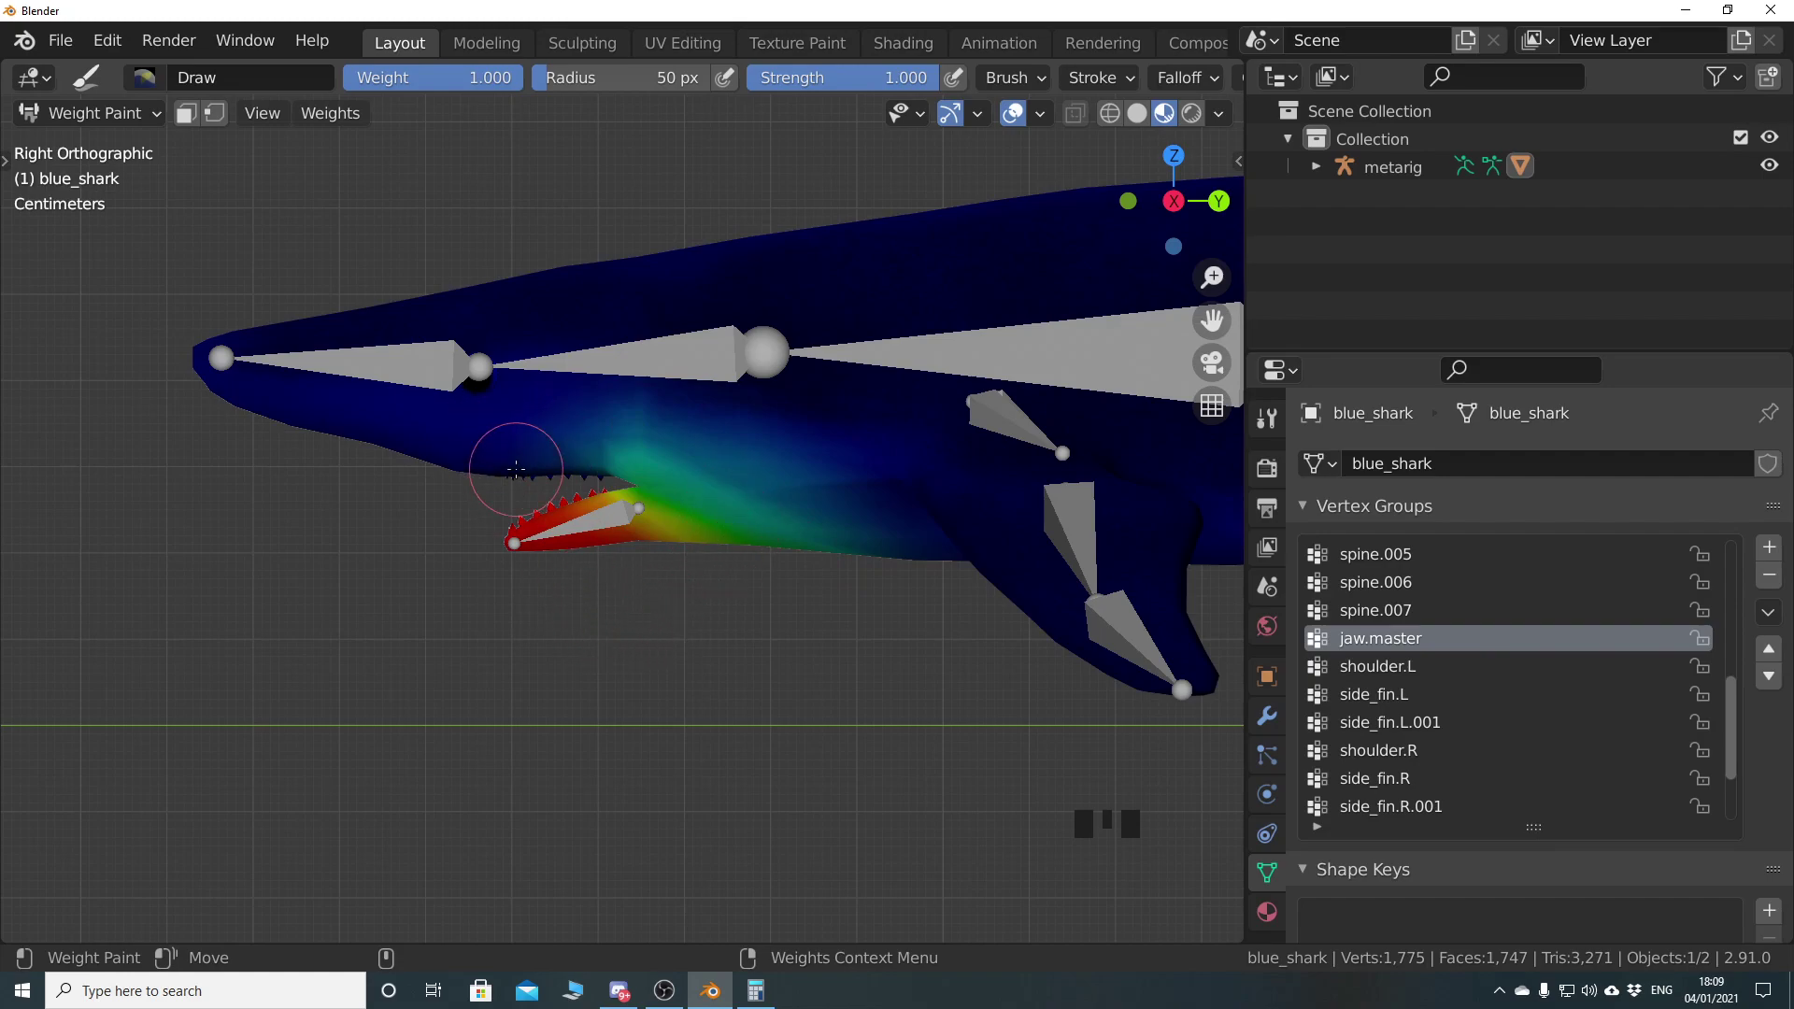
left_click(89, 112)
left_click(66, 131)
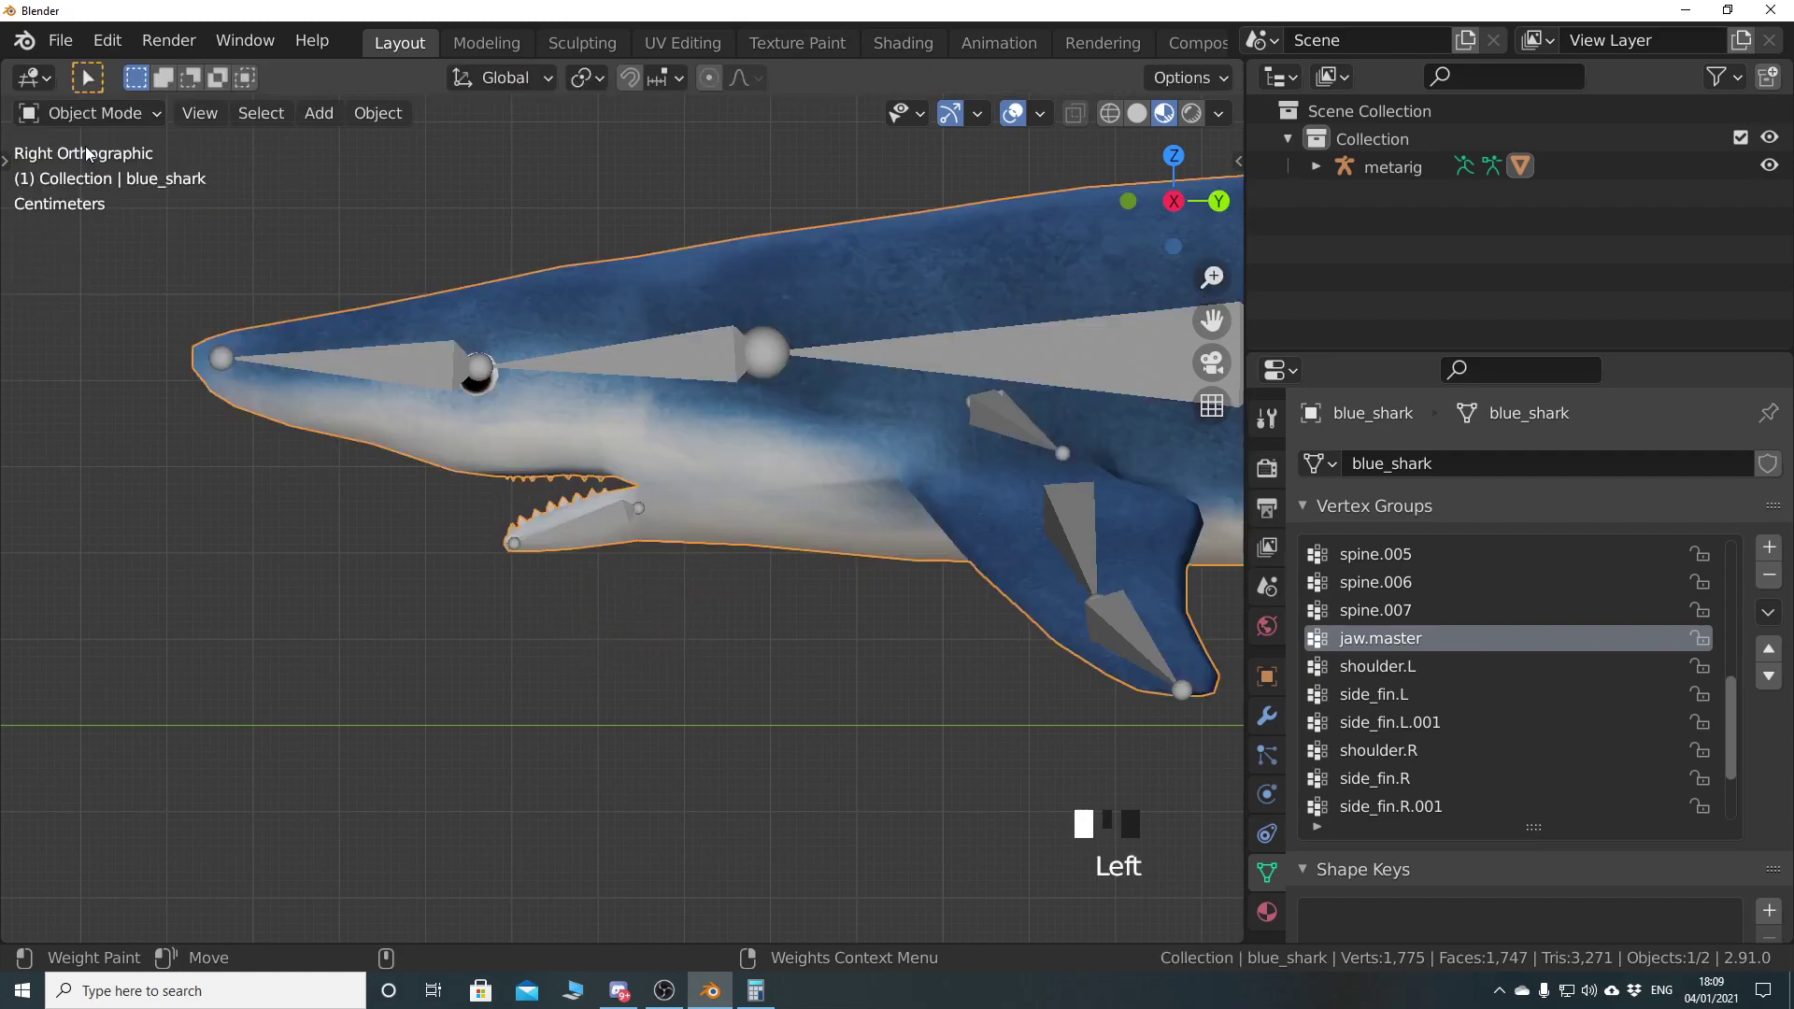
left_click(719, 355)
left_click(117, 118)
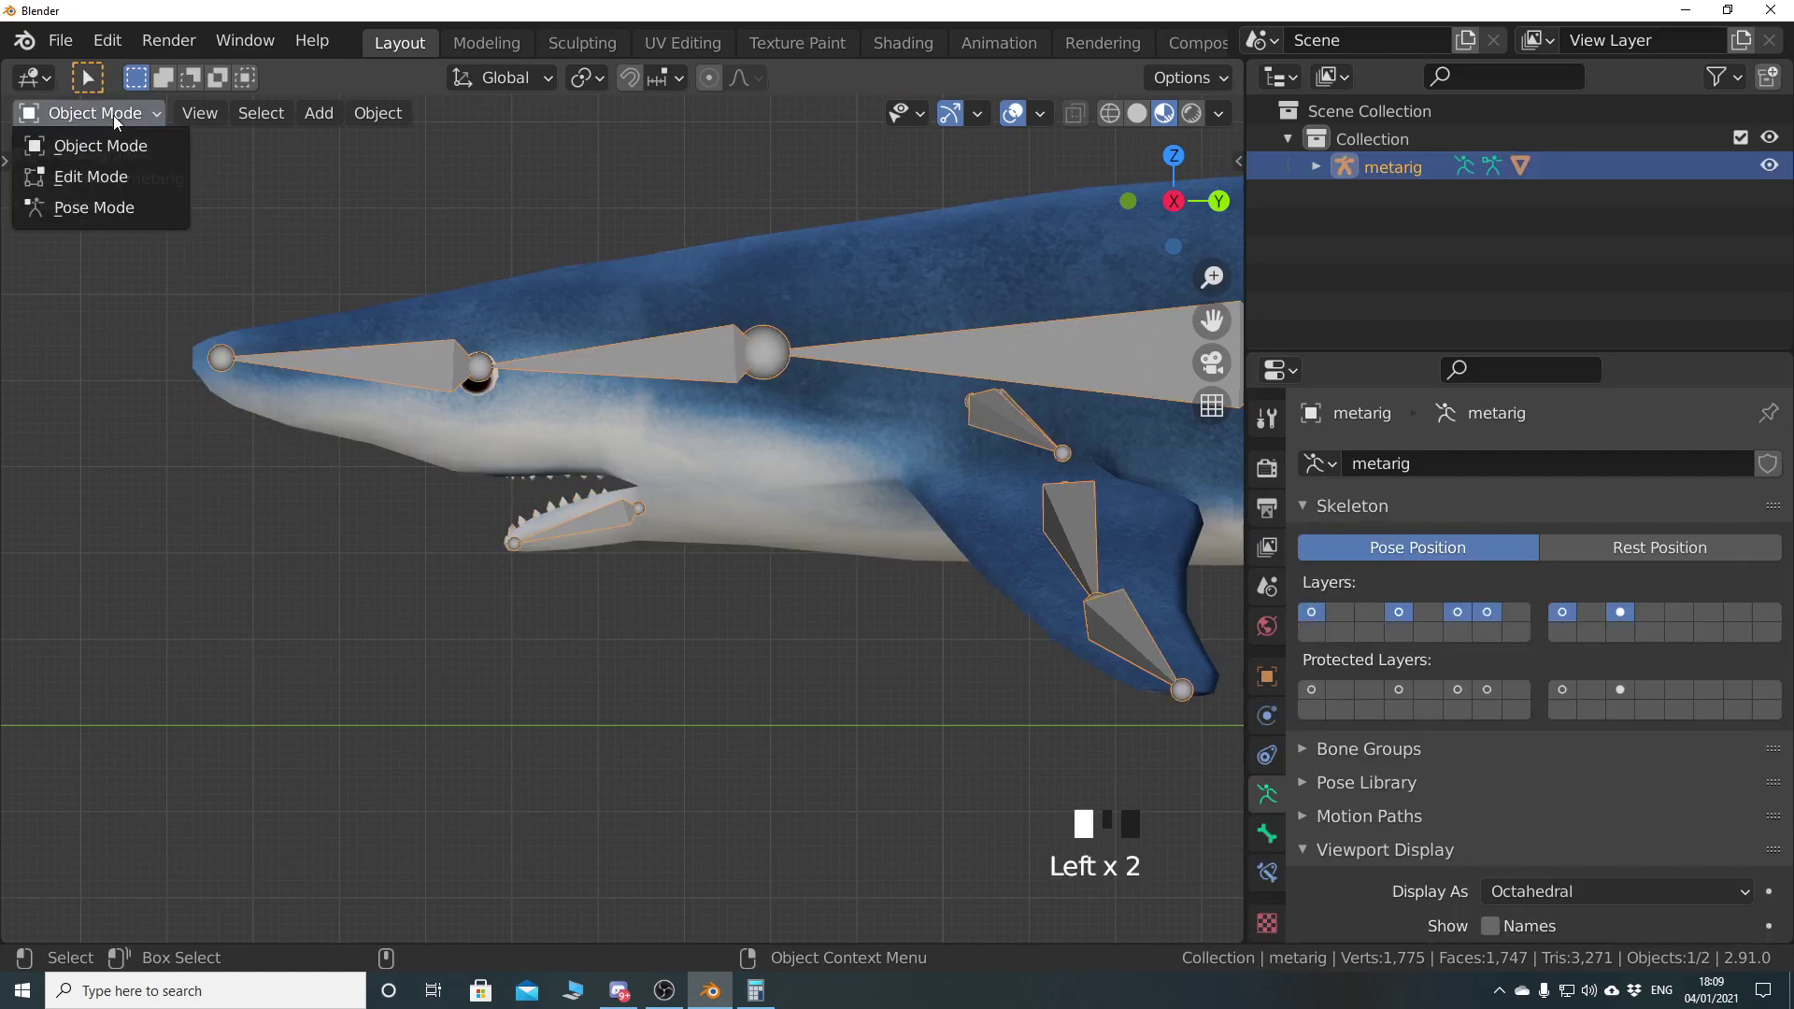
left_click(112, 209)
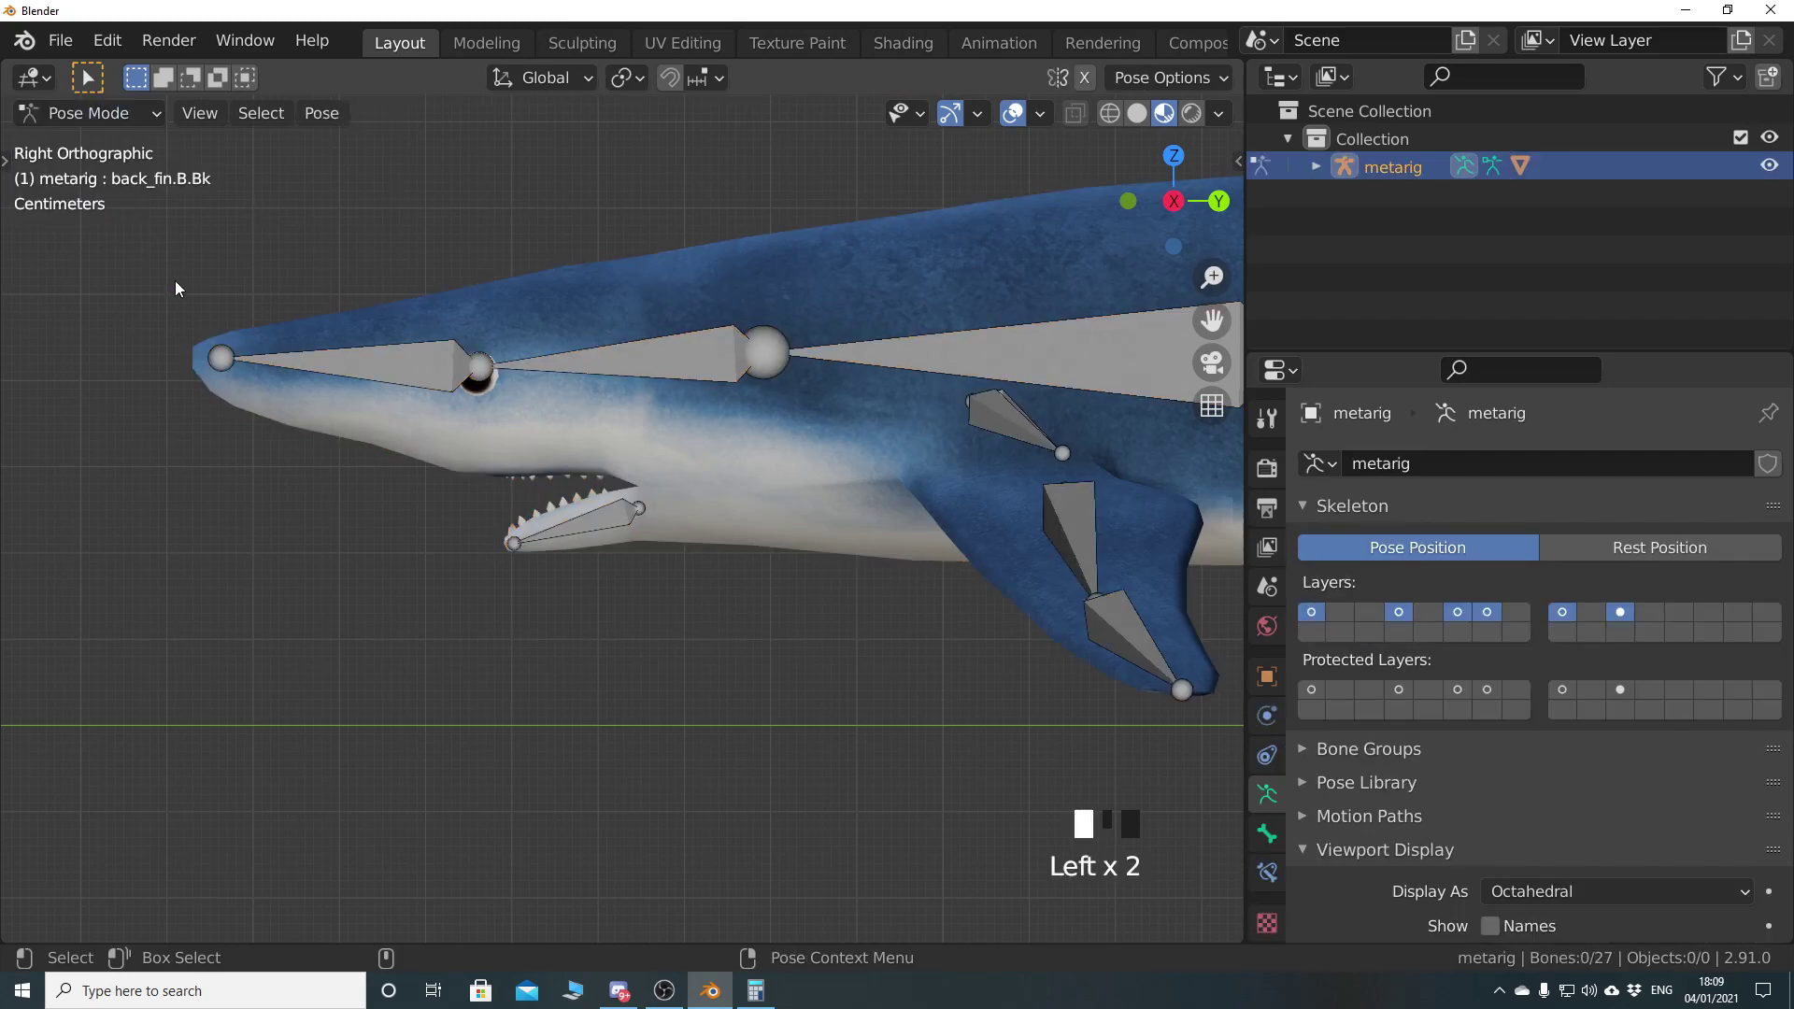
Try rotating the jaw.master bone with the Rotate tool to test how the lower jaw deforms
left_click(616, 516)
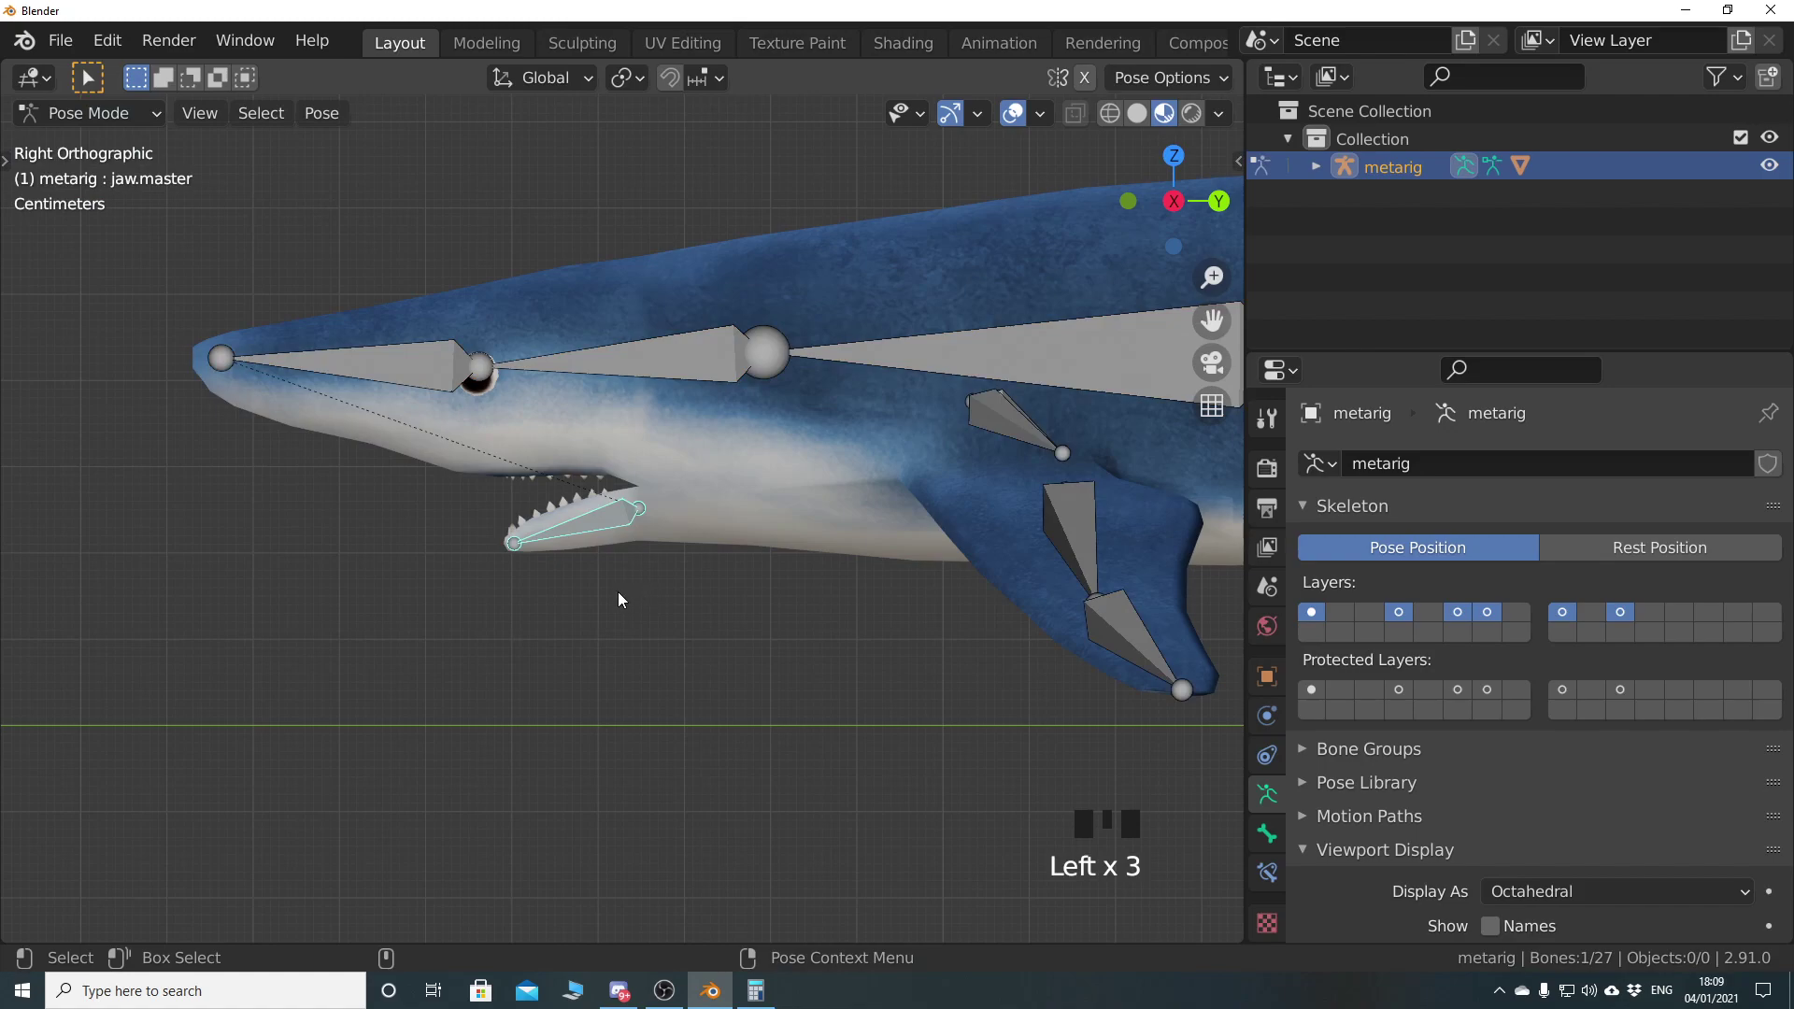
scroll(619, 598, "up", 3)
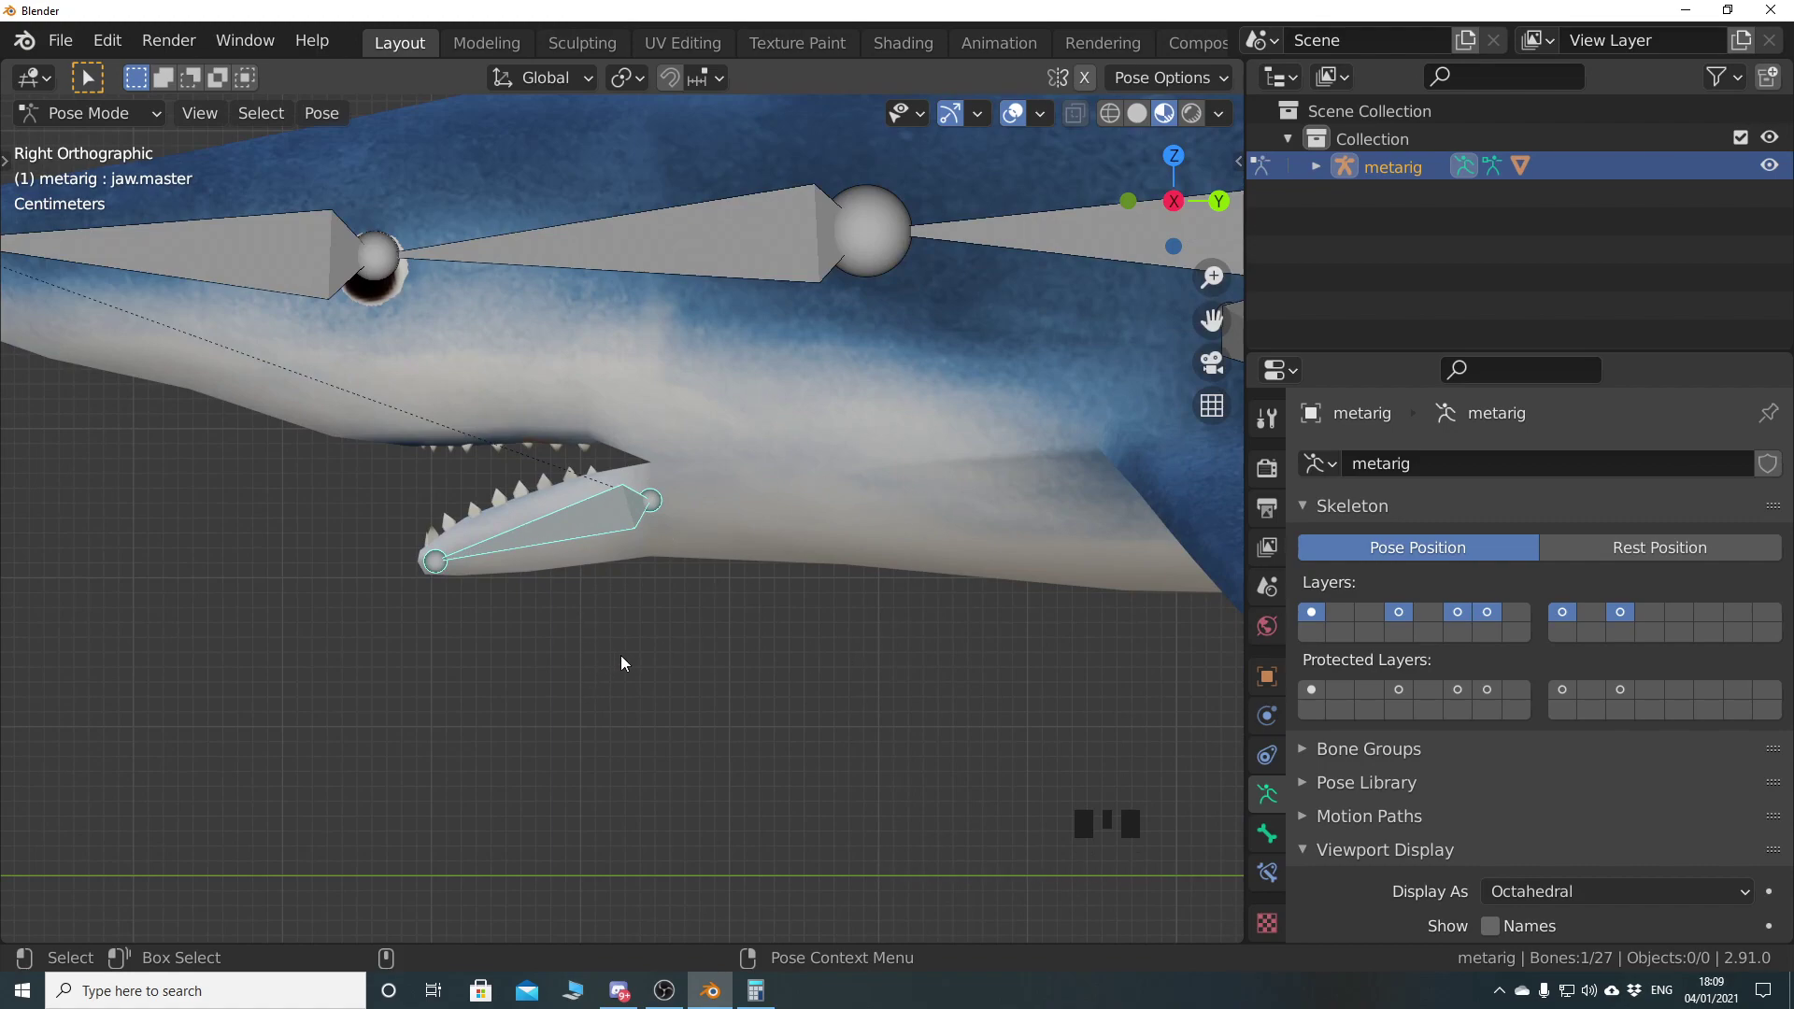
key("t")
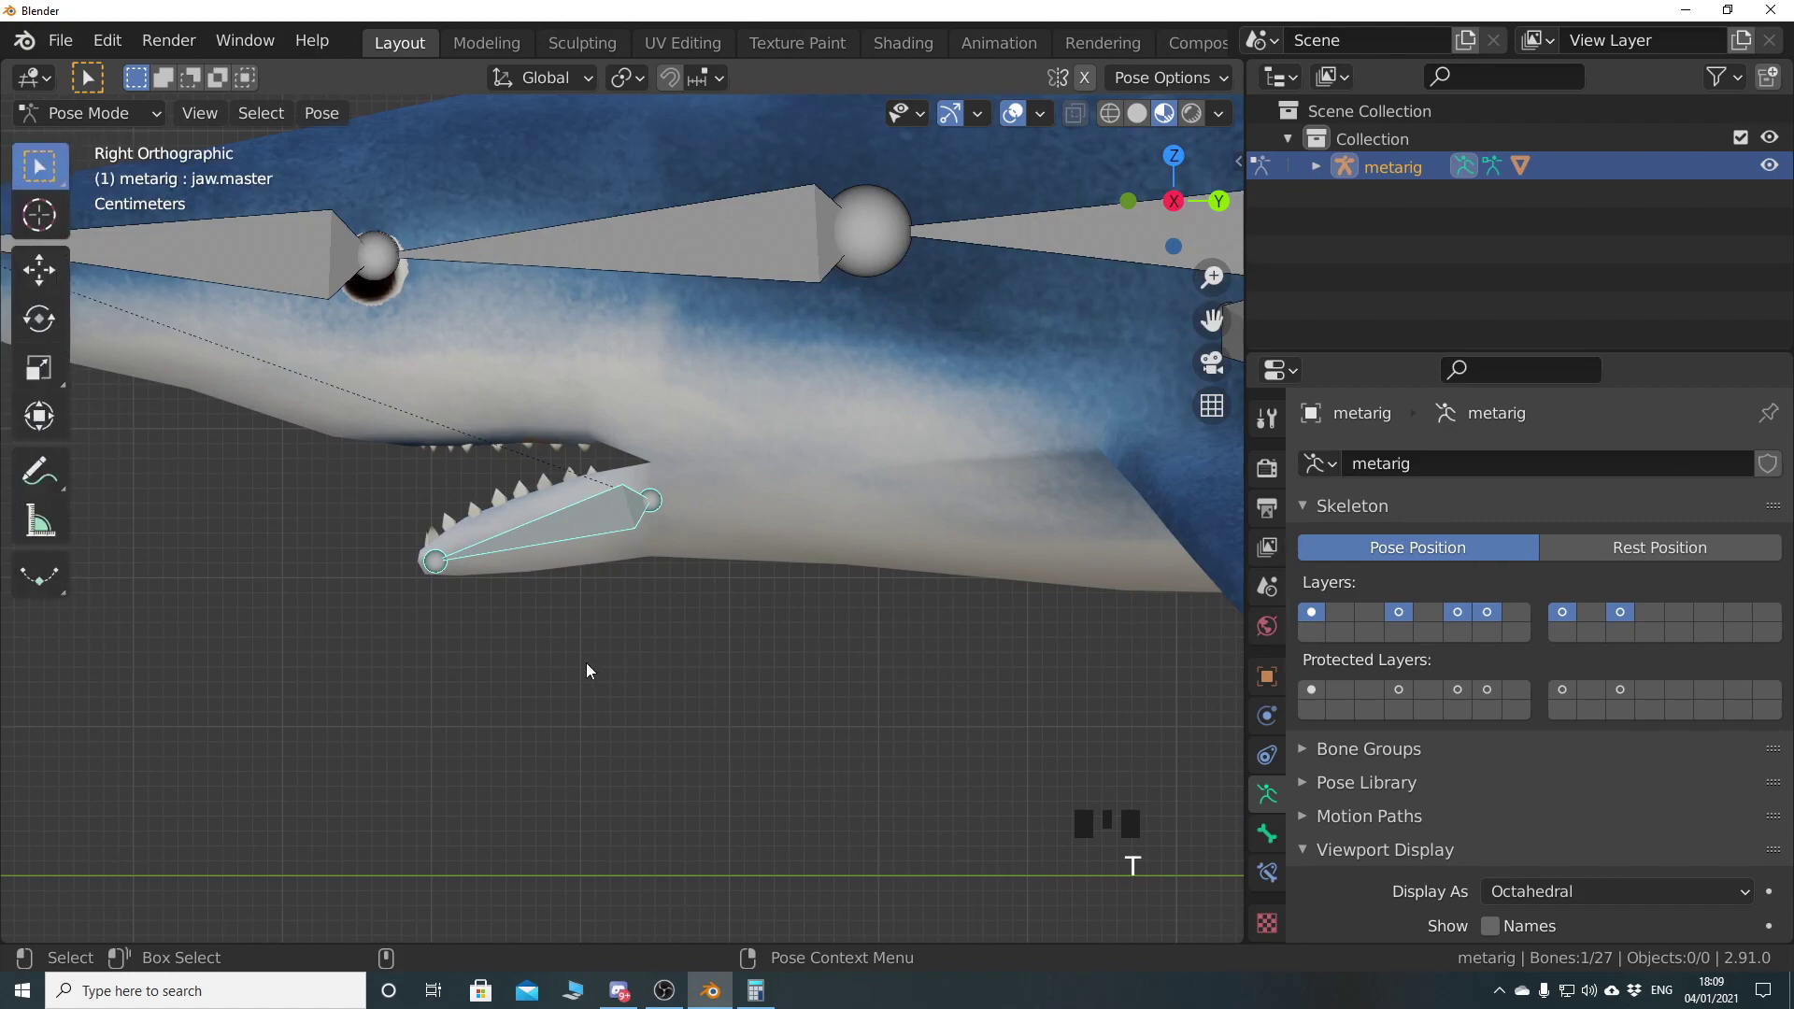
left_click(40, 319)
left_click_drag(557, 547, 585, 569)
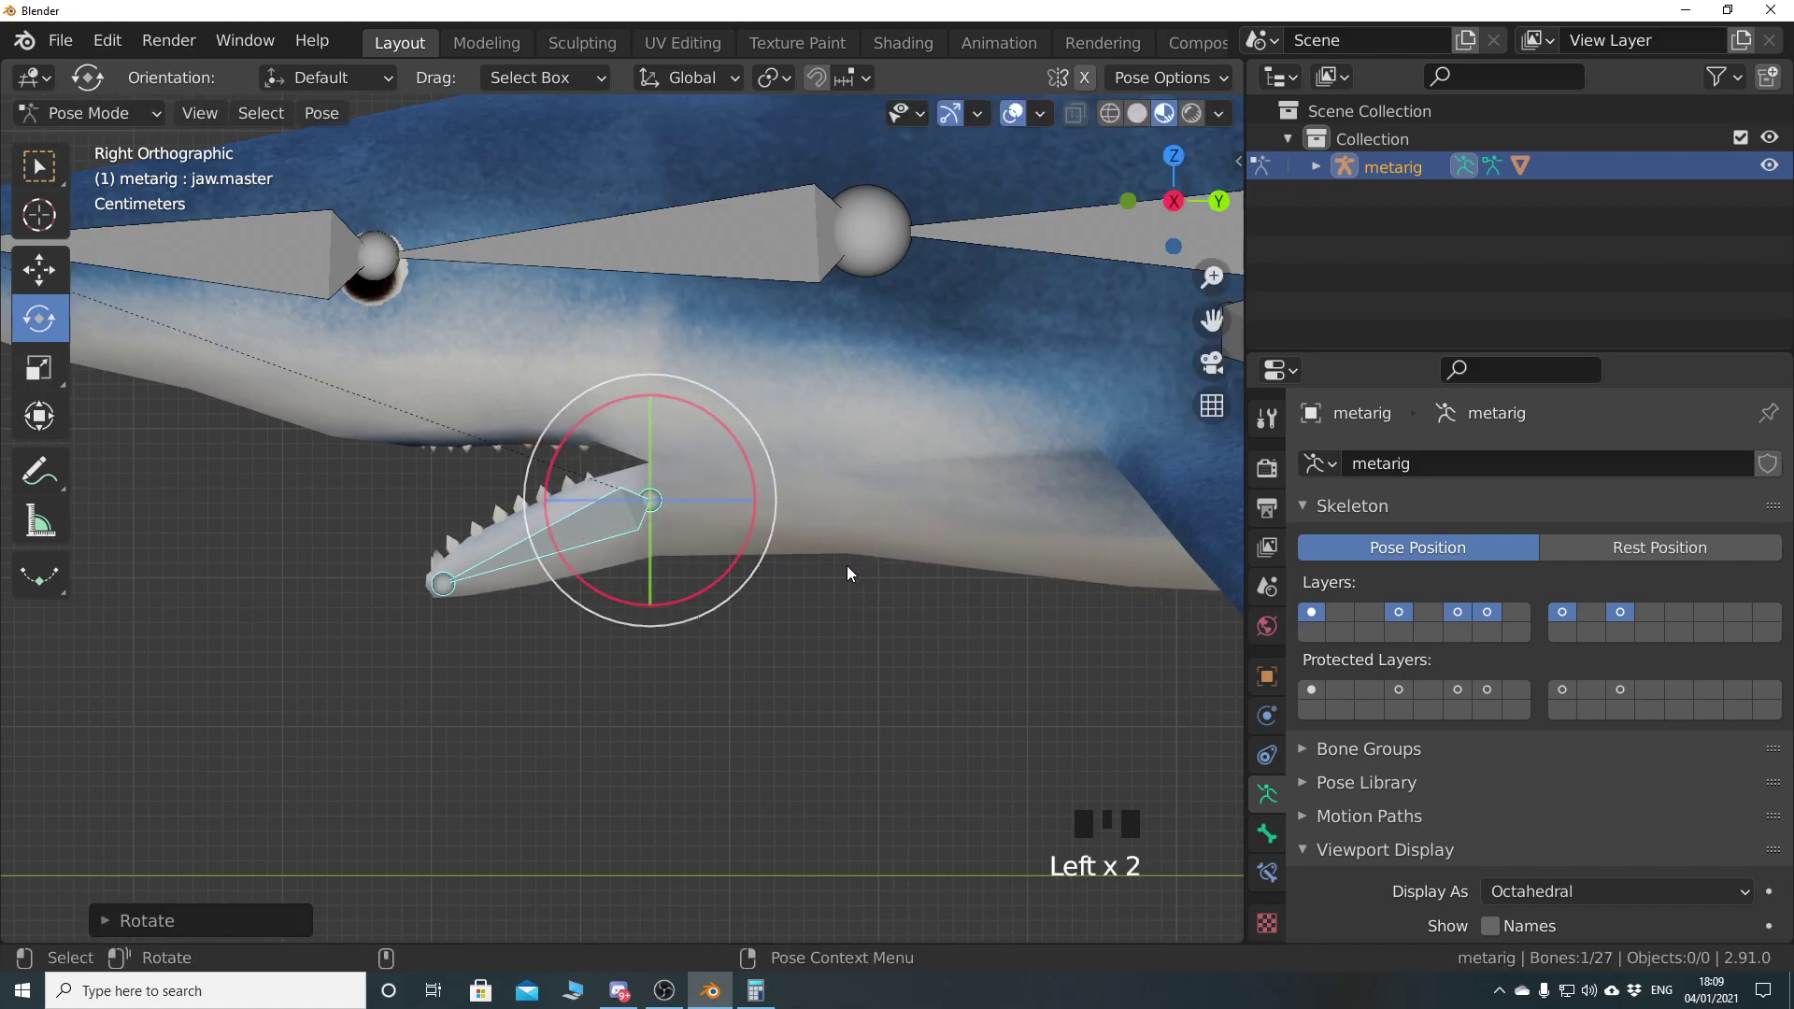
mouse_move(581, 581)
left_mouse_down()
mouse_move(598, 591)
mouse_move(557, 540)
mouse_move(617, 579)
mouse_move(561, 523)
mouse_move(623, 584)
mouse_move(561, 569)
mouse_move(628, 584)
mouse_move(581, 534)
mouse_move(608, 561)
left_mouse_up()
Undo the test rotations of the jaw bone so the jaw is back in its rest pose
key("ctrl+z")
key("ctrl+z")
key("ctrl+z")
key("ctrl+z")
key("ctrl+z")
key("ctrl+z")
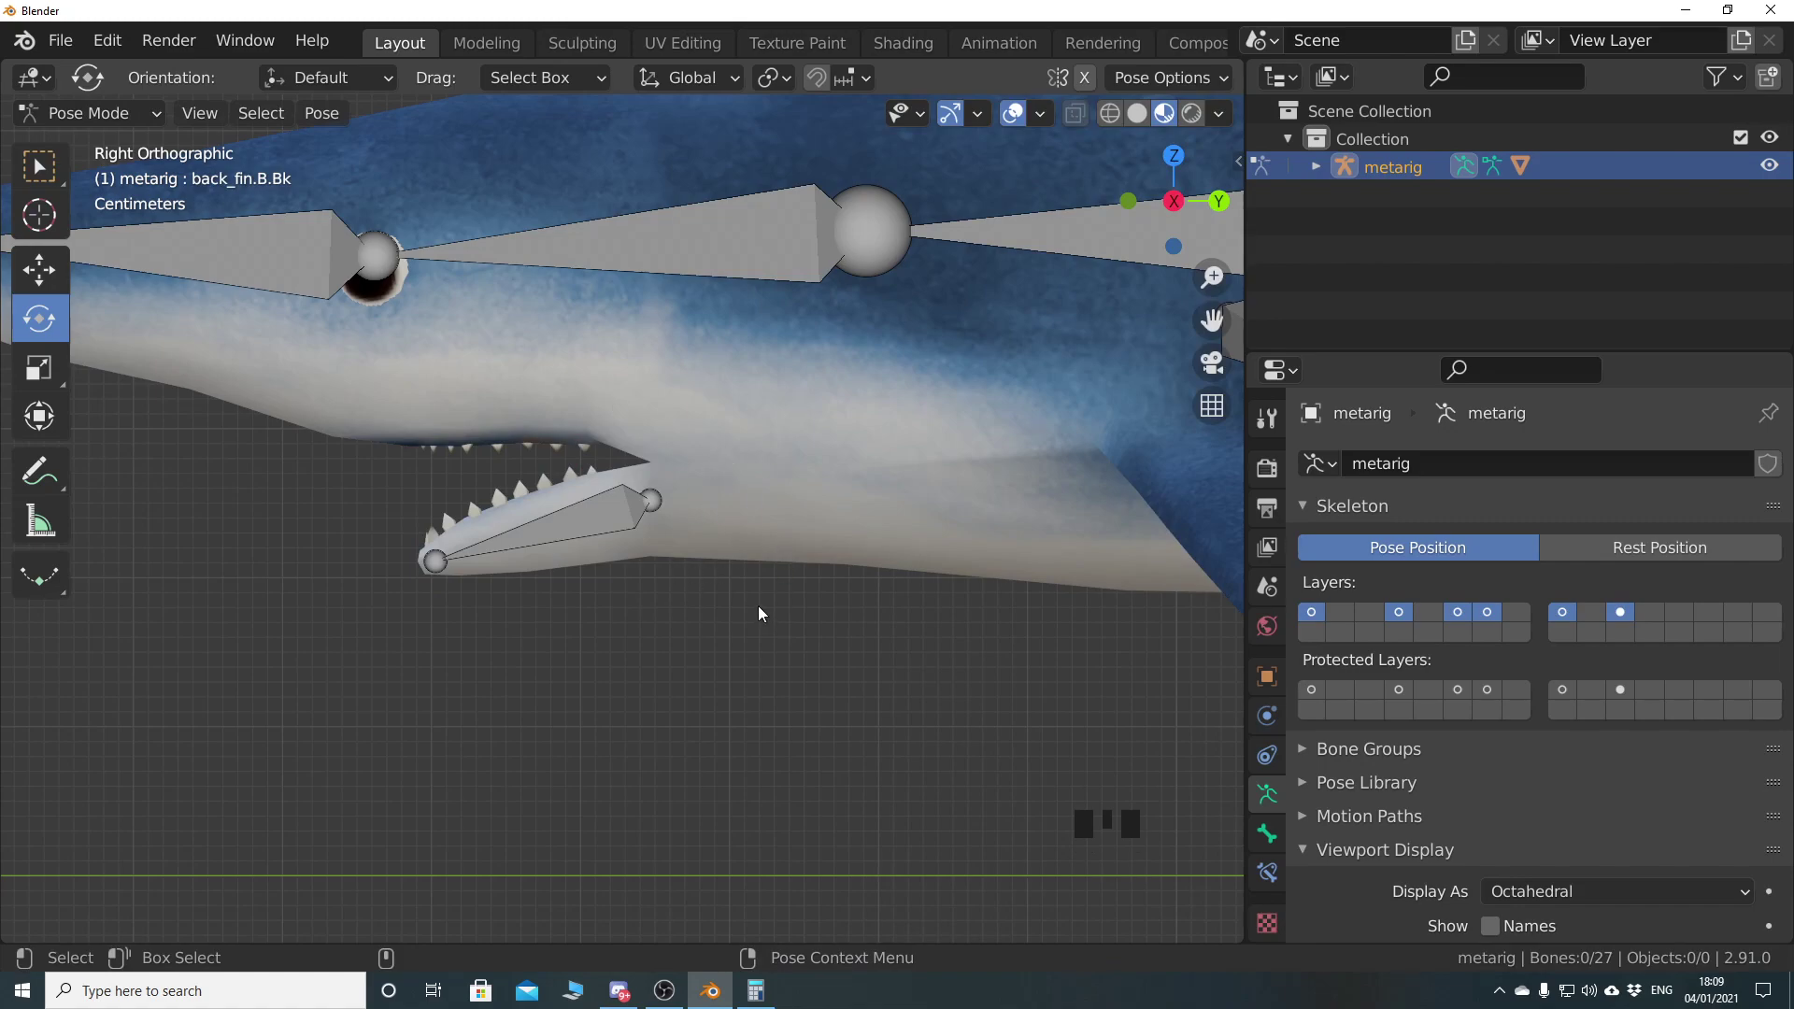
Try bending the body by rotating the spine.003 bone around the global Z axis, and undo the rotation
scroll(749, 612, "down", 5)
middle_click_drag(824, 581, 564, 558, "shift")
scroll(546, 620, "up", 4)
scroll(592, 664, "up", 3)
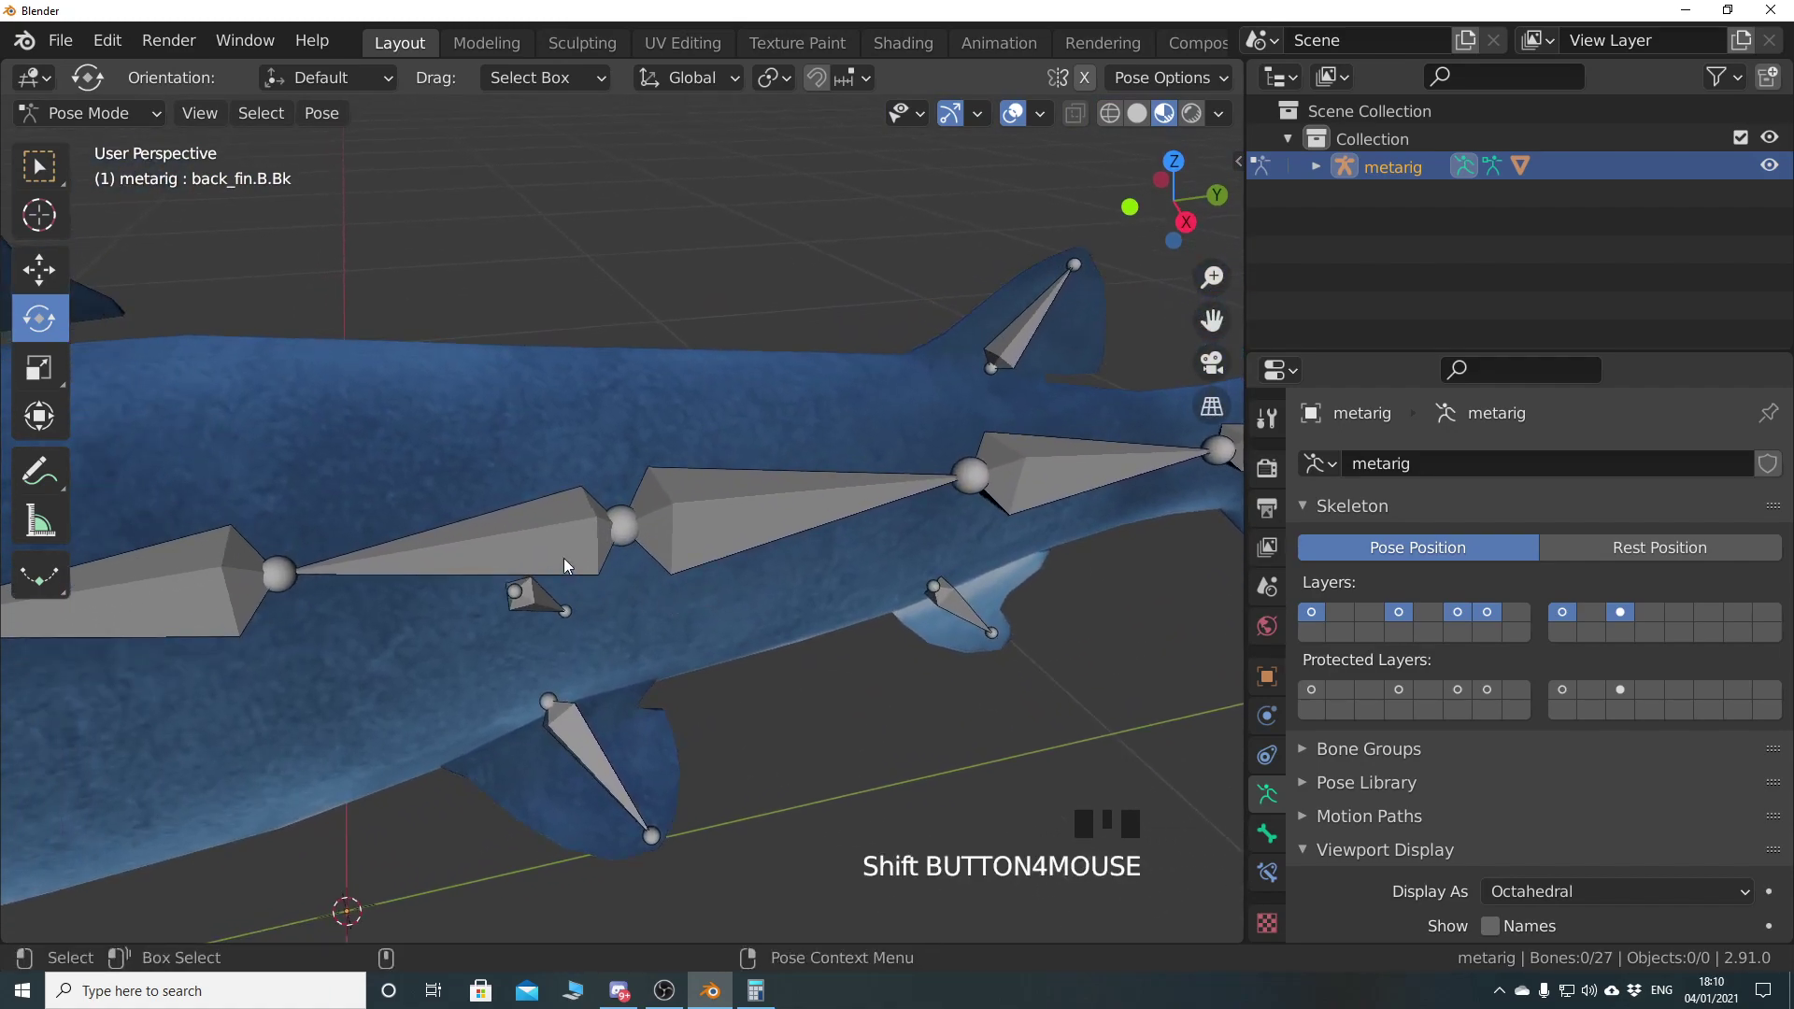
left_click(568, 559)
scroll(559, 637, "down", 1)
middle_click_drag(559, 637, 676, 530, "shift")
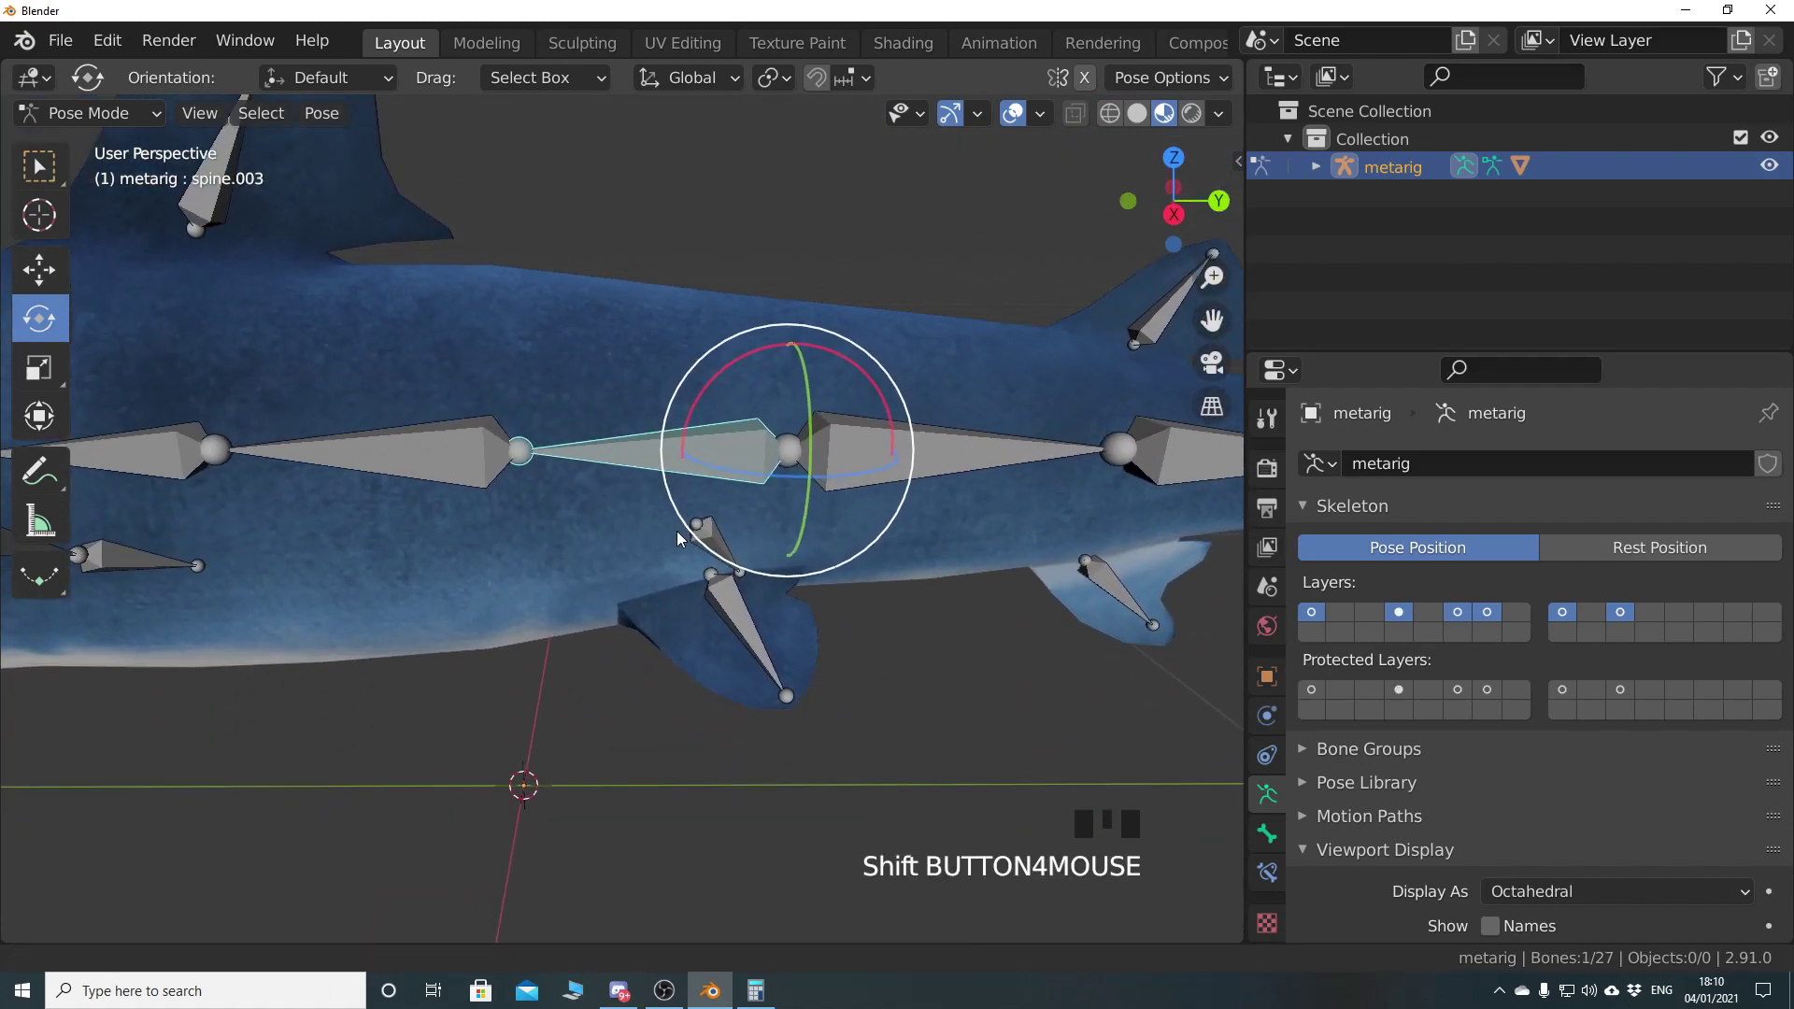
scroll(565, 562, "down", 1)
middle_click_drag(564, 562, 691, 565, "shift")
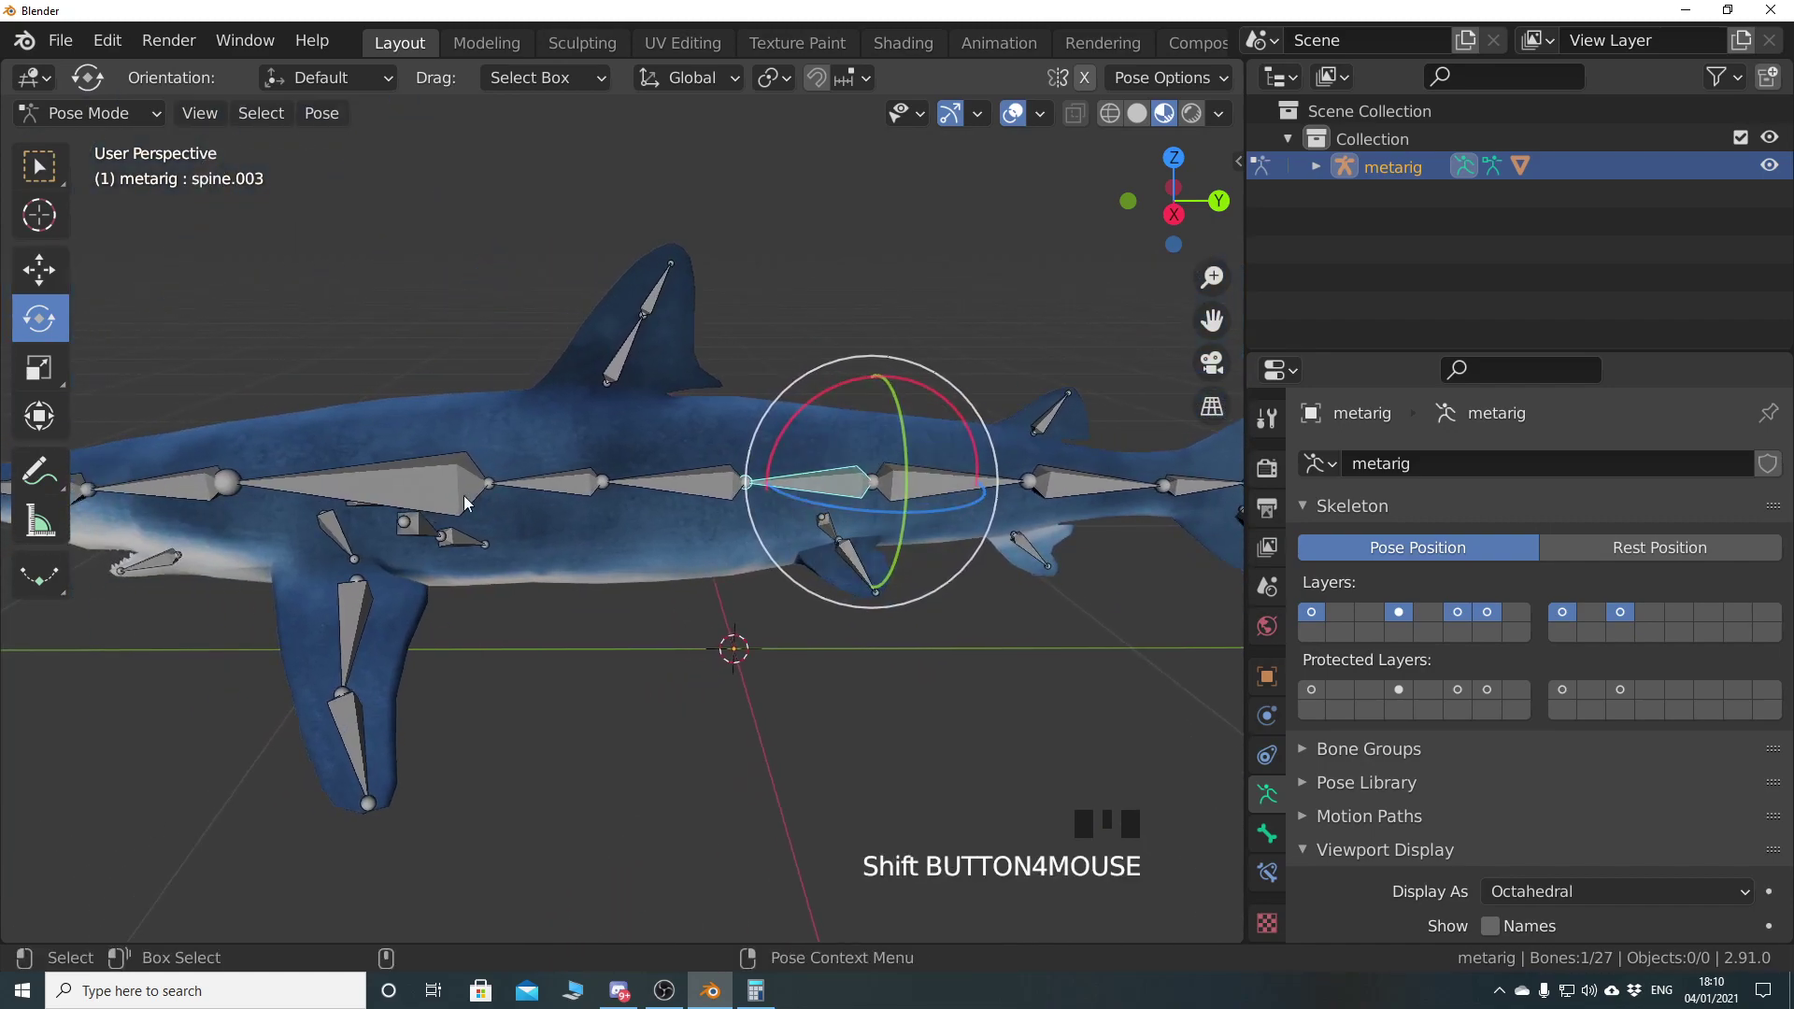
middle_click_drag(847, 504, 542, 475, "shift")
scroll(488, 564, "up", 3)
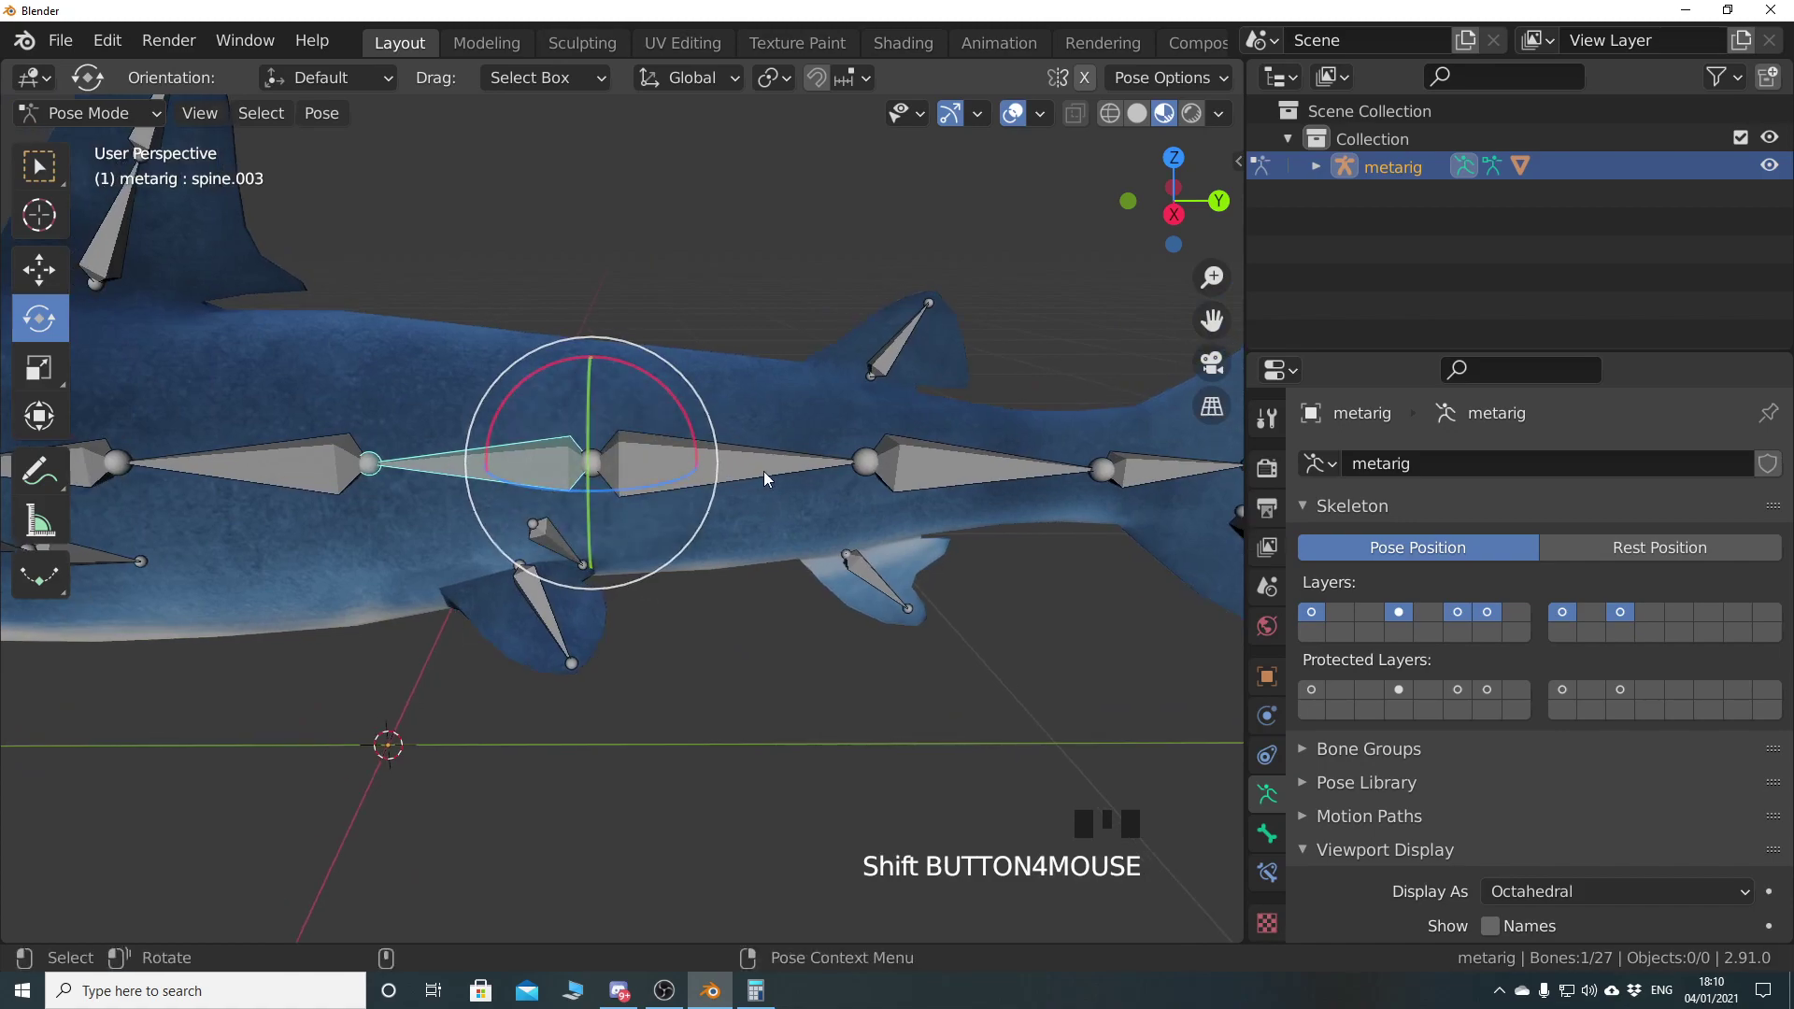
double_click(966, 469)
left_click(966, 469)
left_click(553, 463)
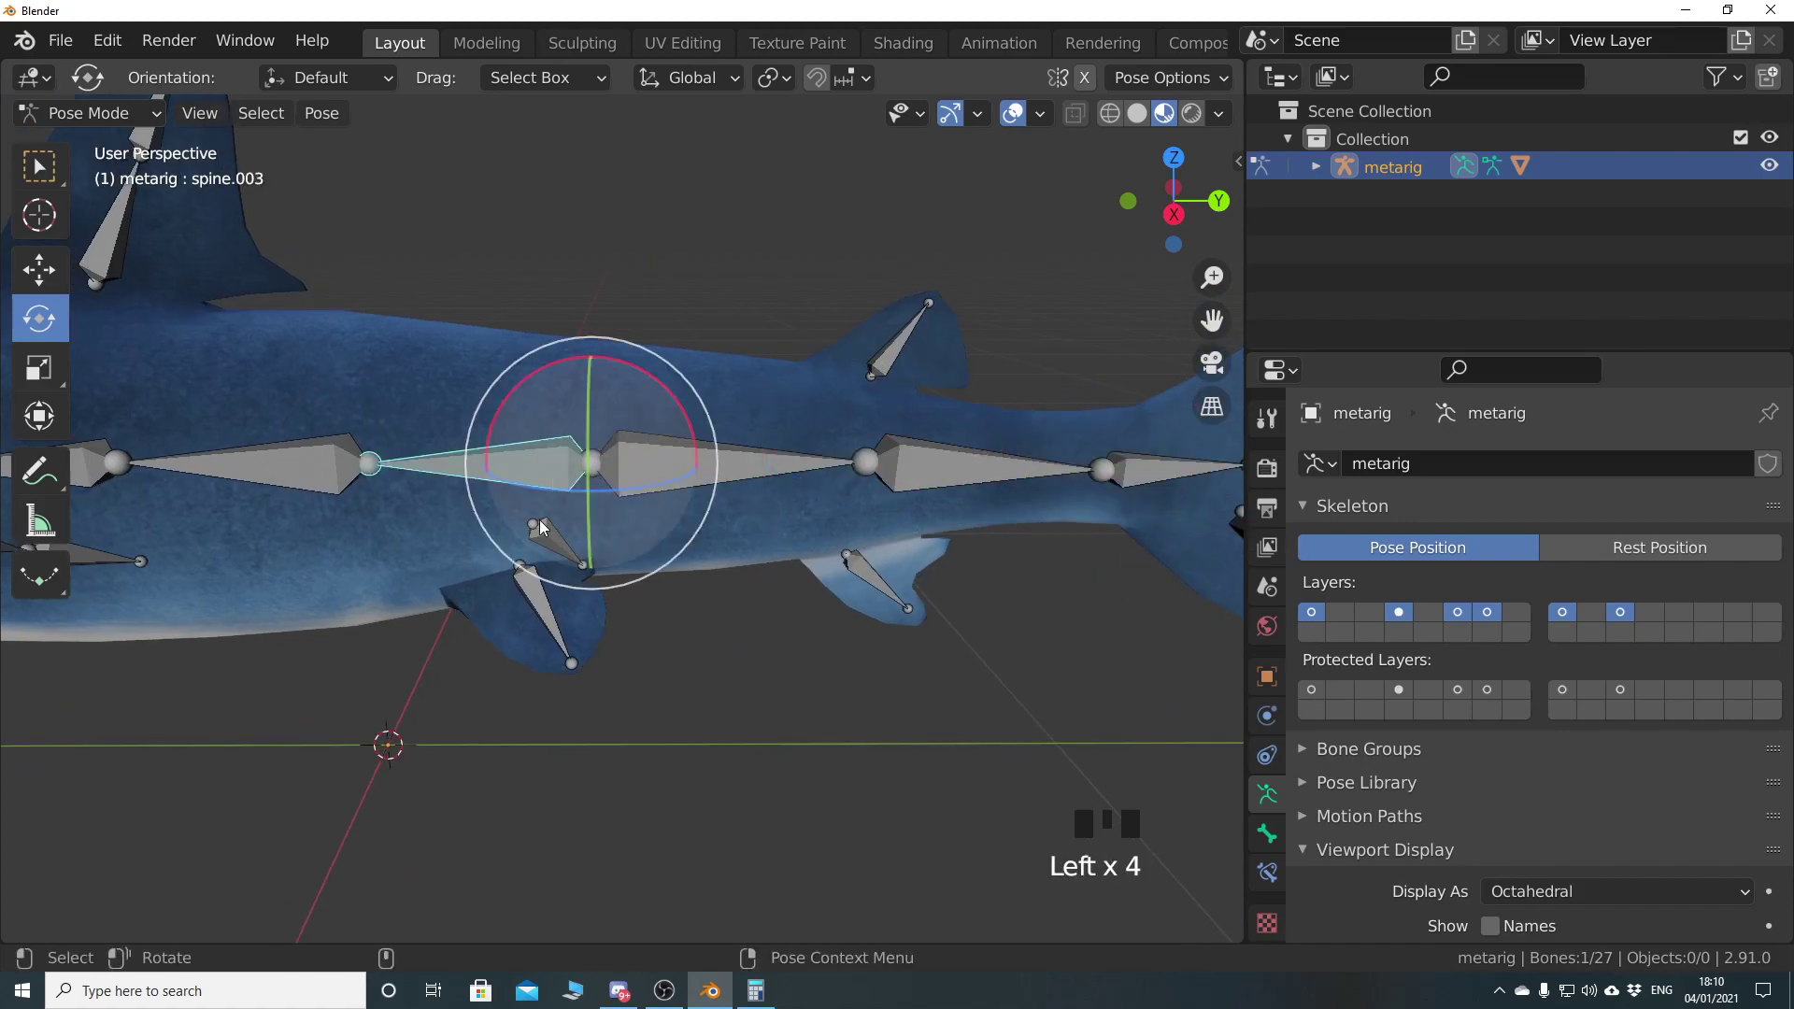
left_click_drag(572, 497, 689, 503)
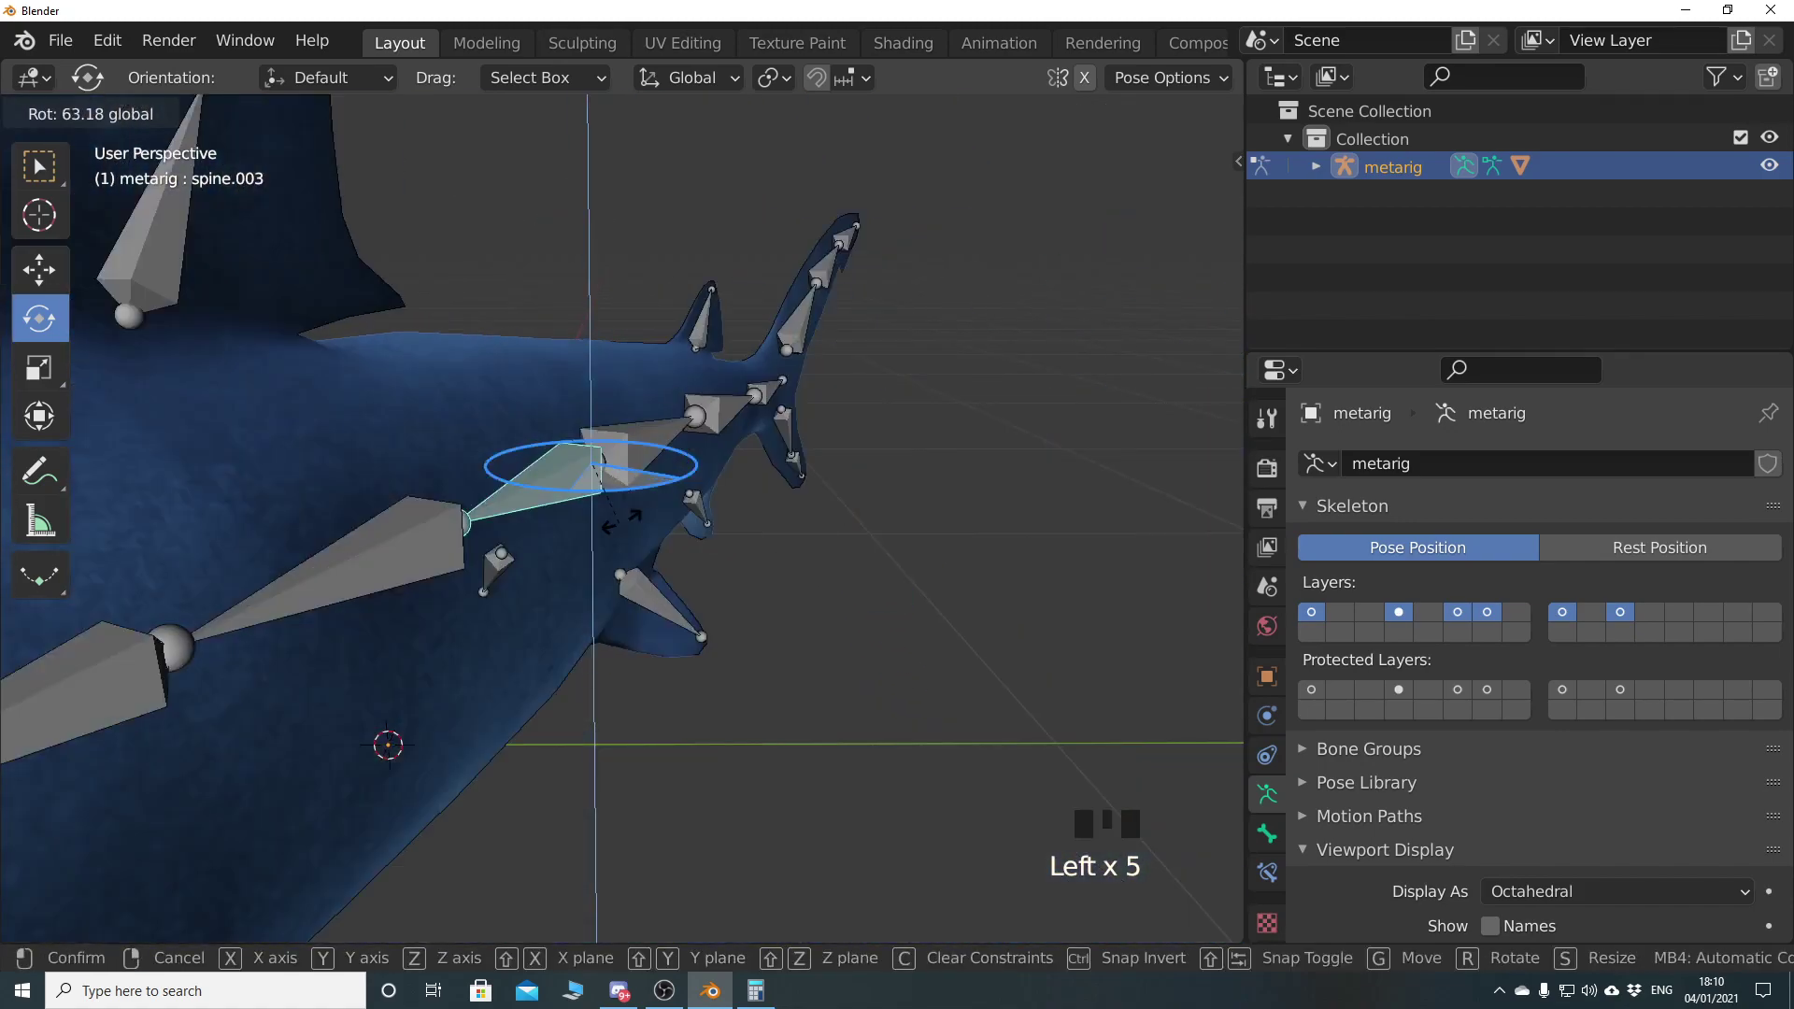
key("ctrl+z")
Try rotating the spine.002 bone and the spine.008 bone around the Z axis, and undo the test rotation
left_click(781, 465)
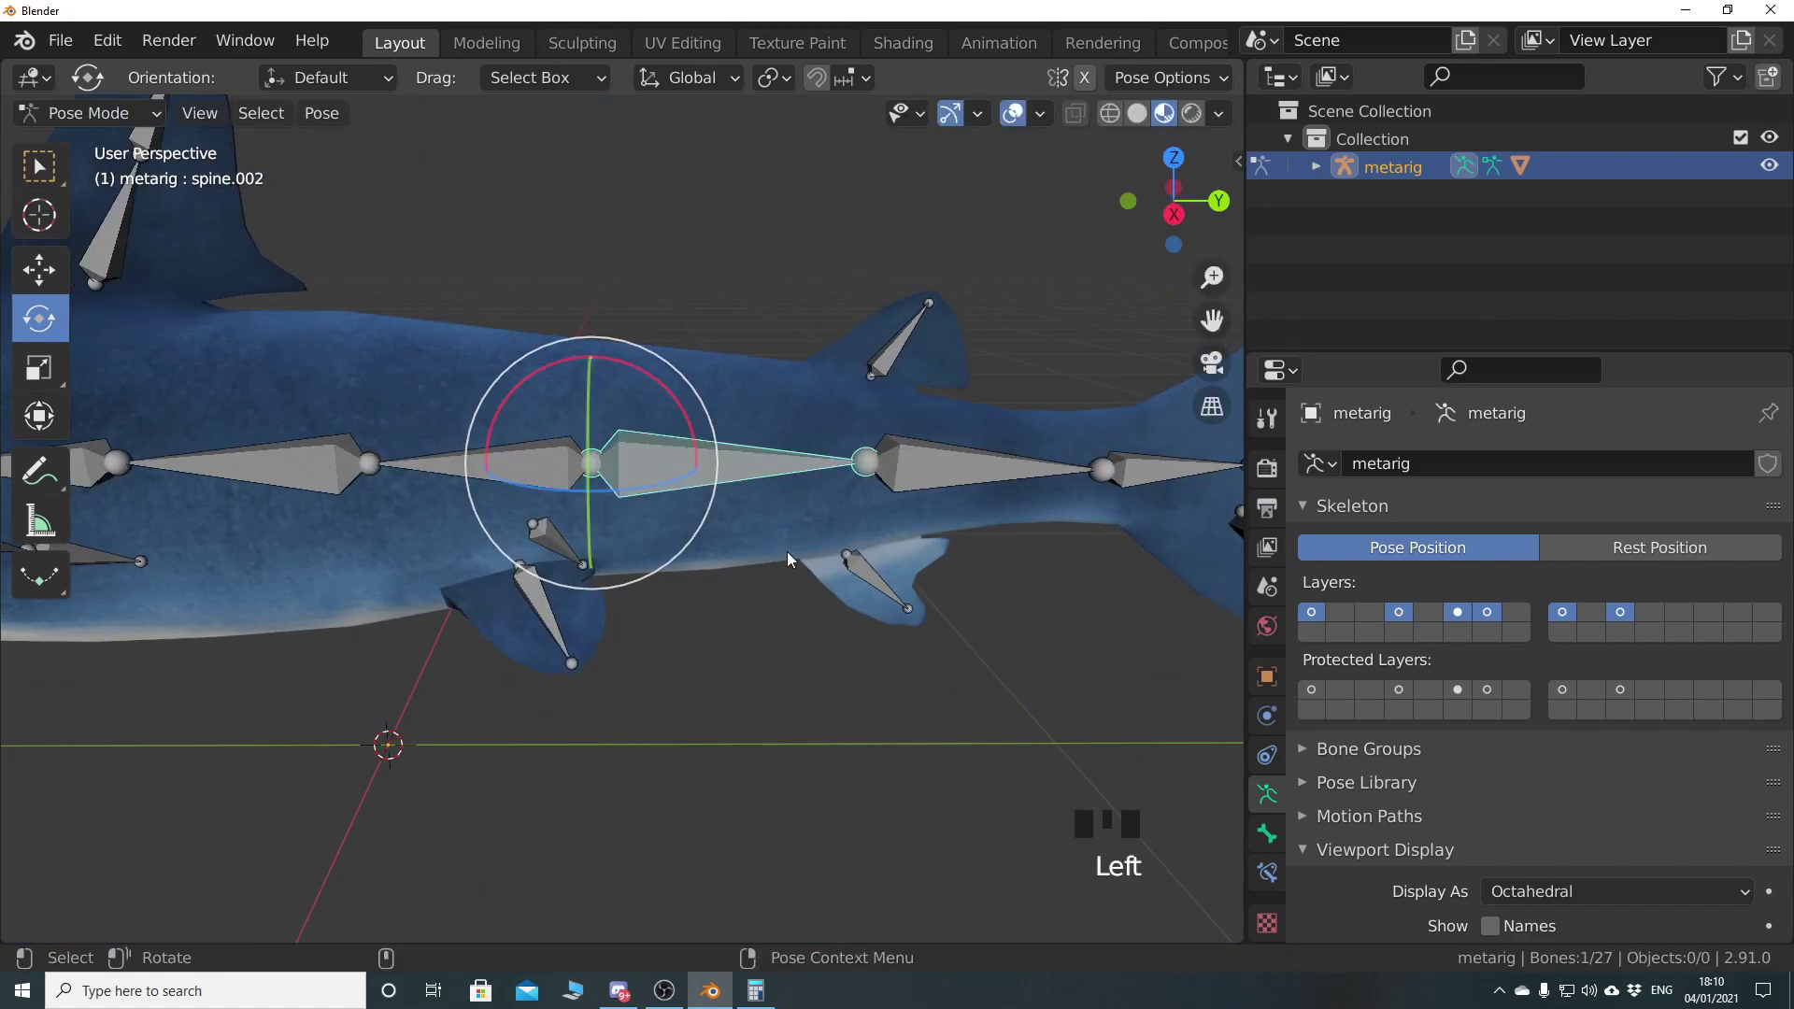
mouse_move(607, 495)
left_mouse_down()
mouse_move(654, 528)
mouse_move(617, 490)
left_mouse_up()
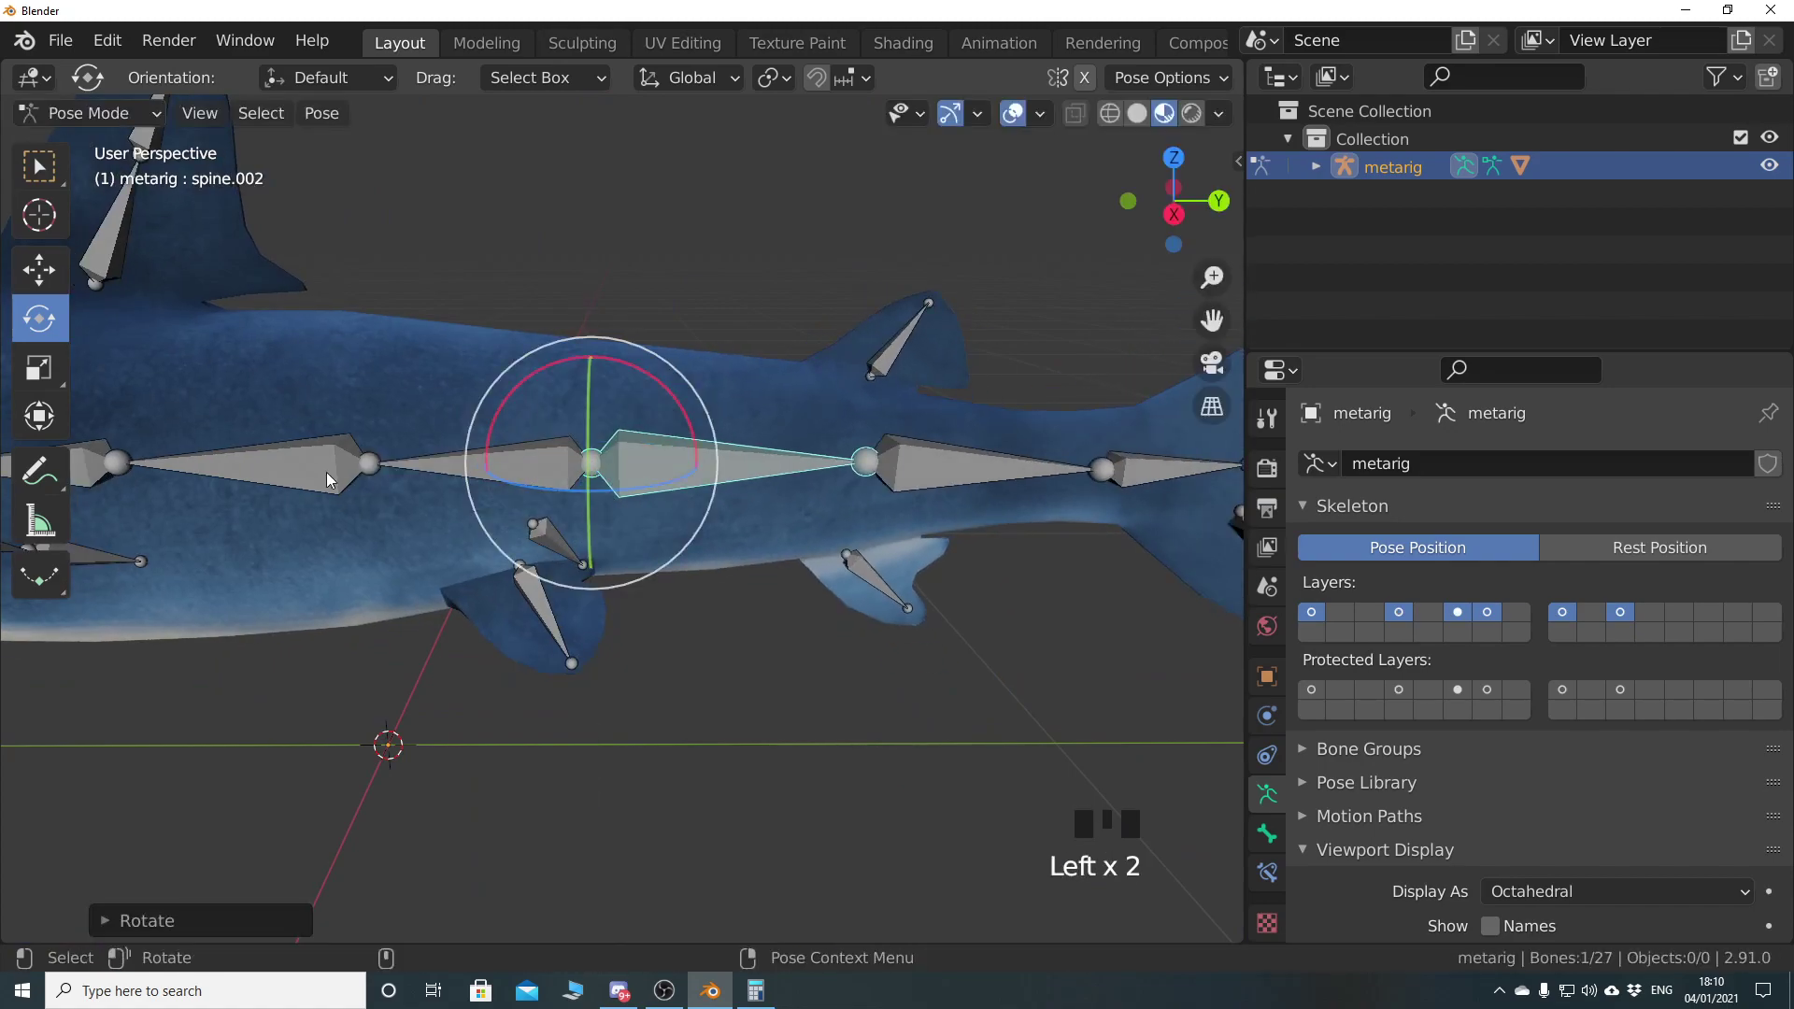
left_click(281, 467)
middle_click_drag(312, 527, 478, 561)
left_click_drag(479, 561, 450, 542)
key("ctrl+z")
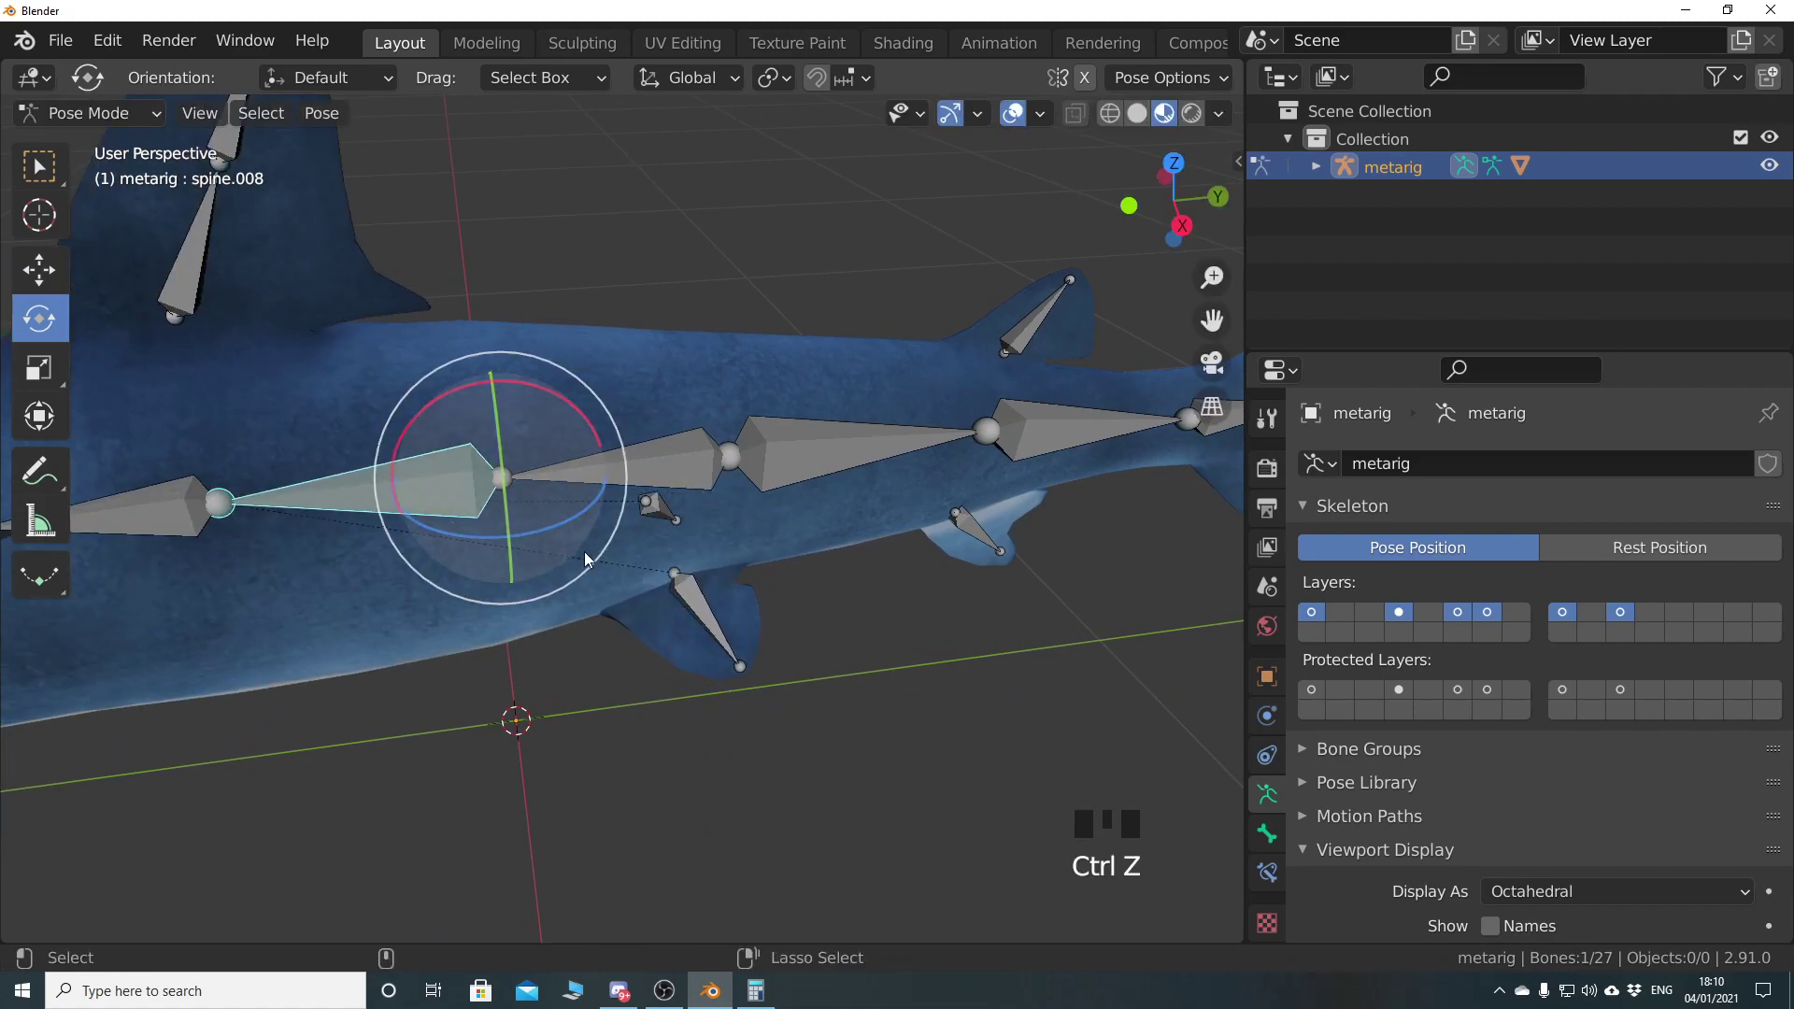
Test-rotate the spine bone just behind spine.003, and spine.003 itself, around the Z axis and undo both rotations
left_click(783, 488)
left_click_drag(736, 509, 729, 515)
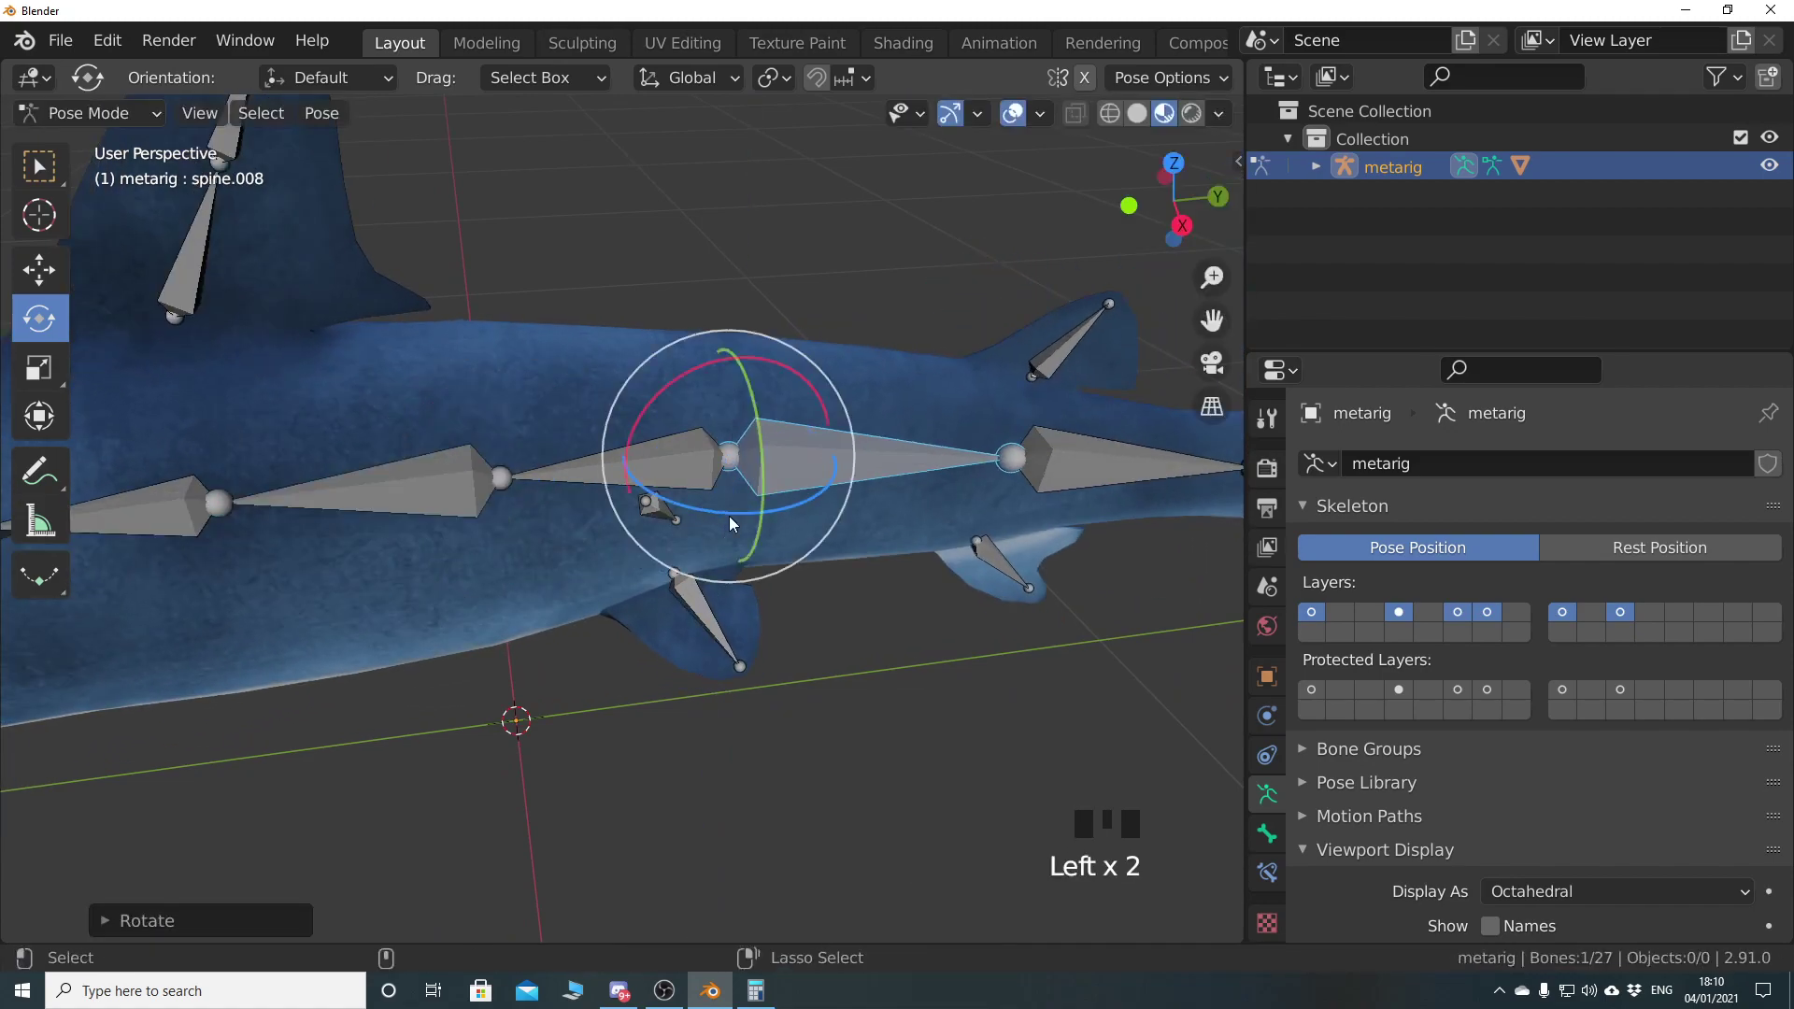
key("ctrl+z")
left_click(519, 478)
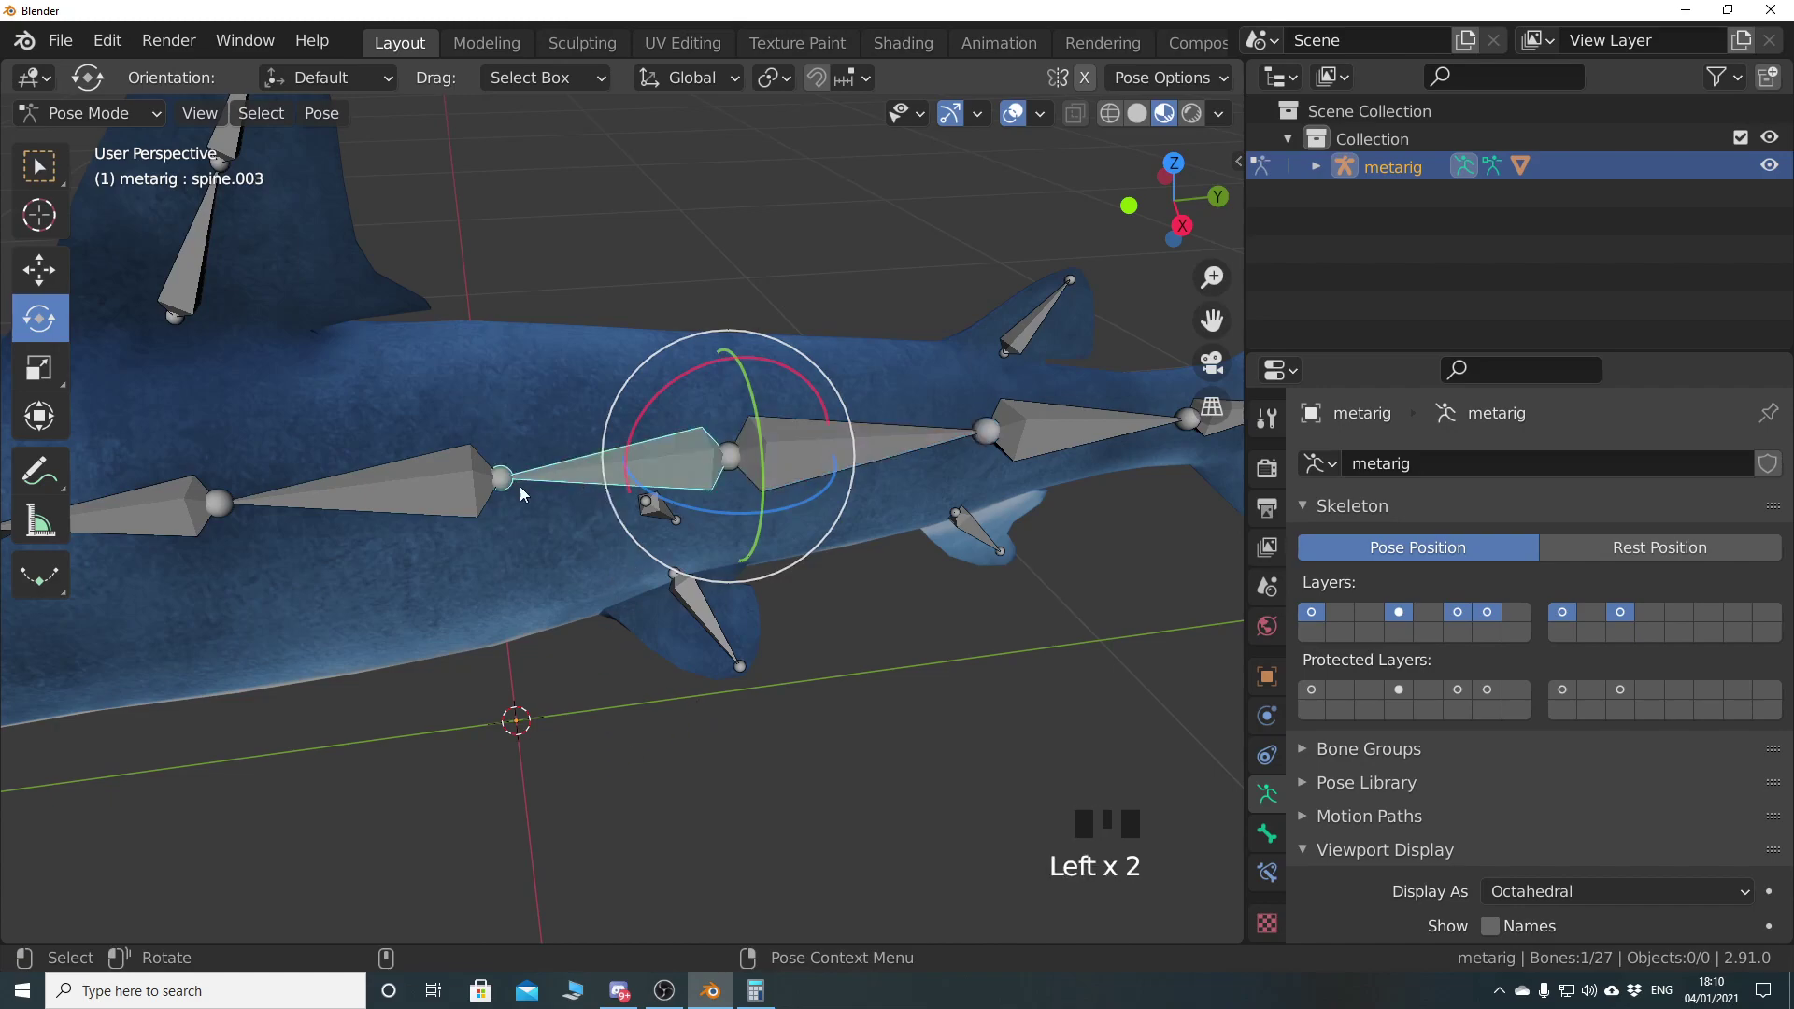
left_click_drag(660, 507, 615, 546)
key("ctrl+z")
key("ctrl+z")
key("ctrl+z")
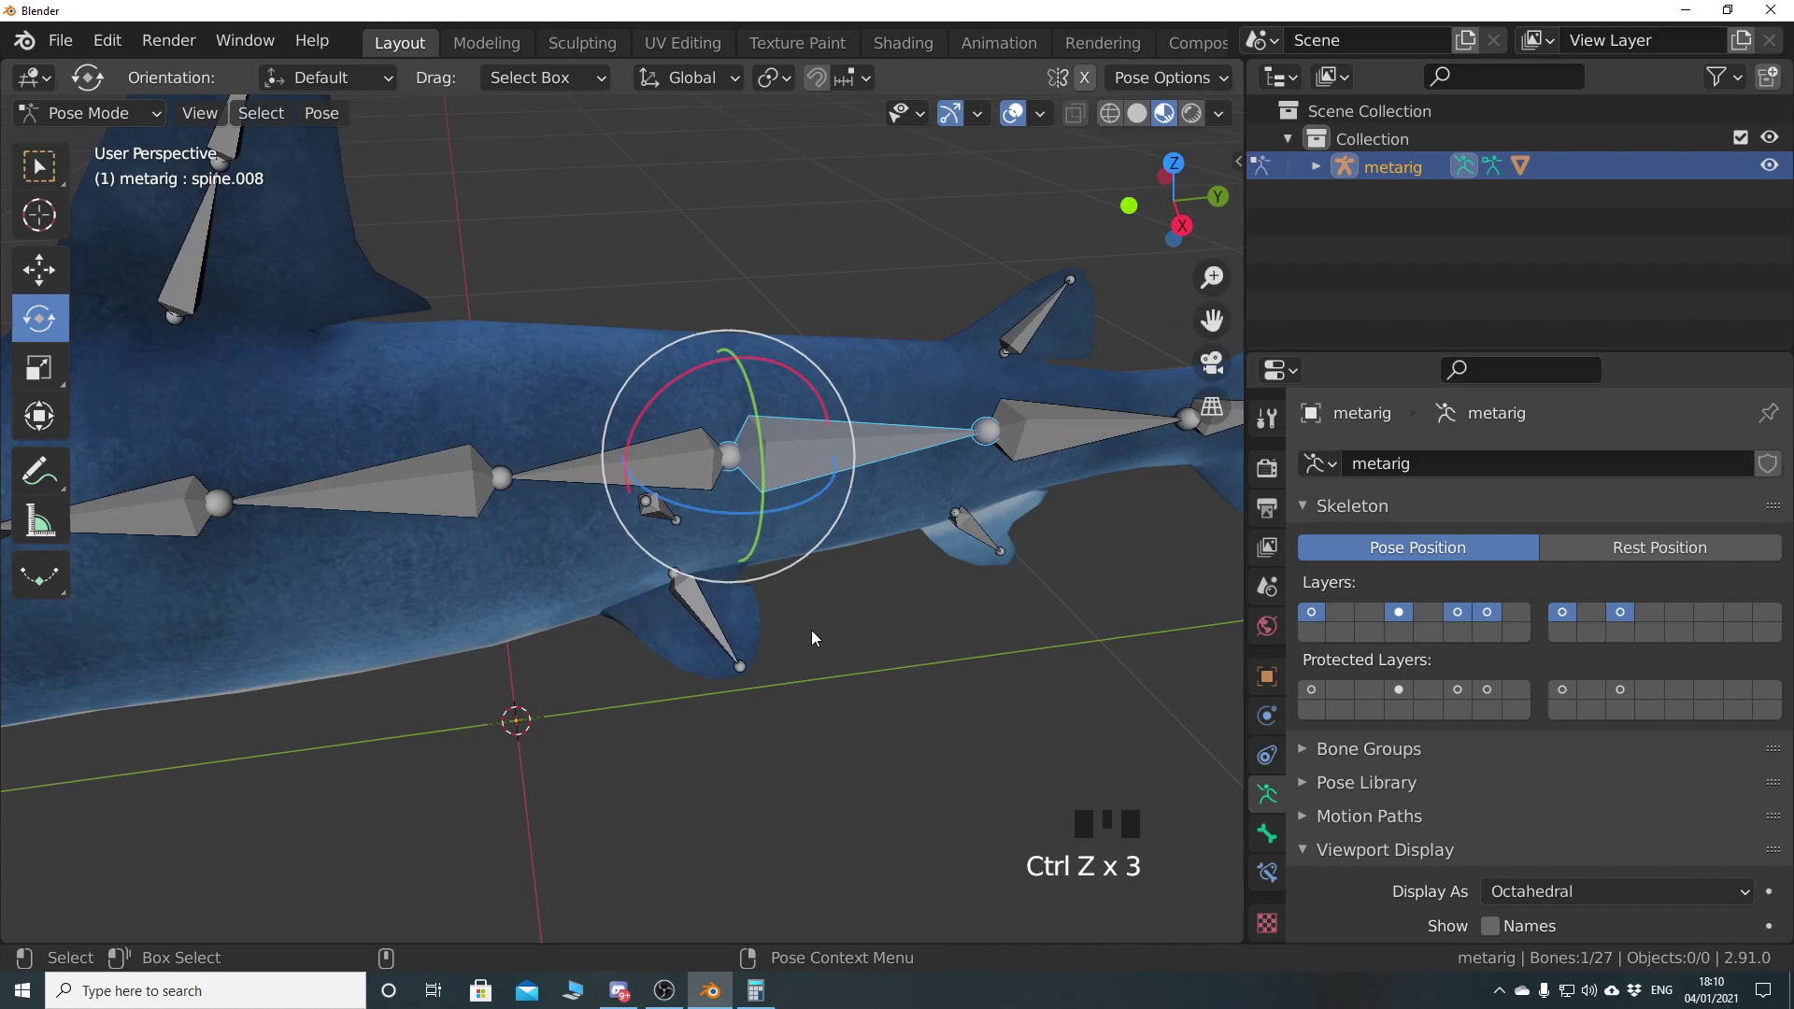
Try rotating the selected rear spine bone in top view to check the body's sideways bend, and undo it
middle_click_drag(810, 629, 746, 557)
key("KP_3")
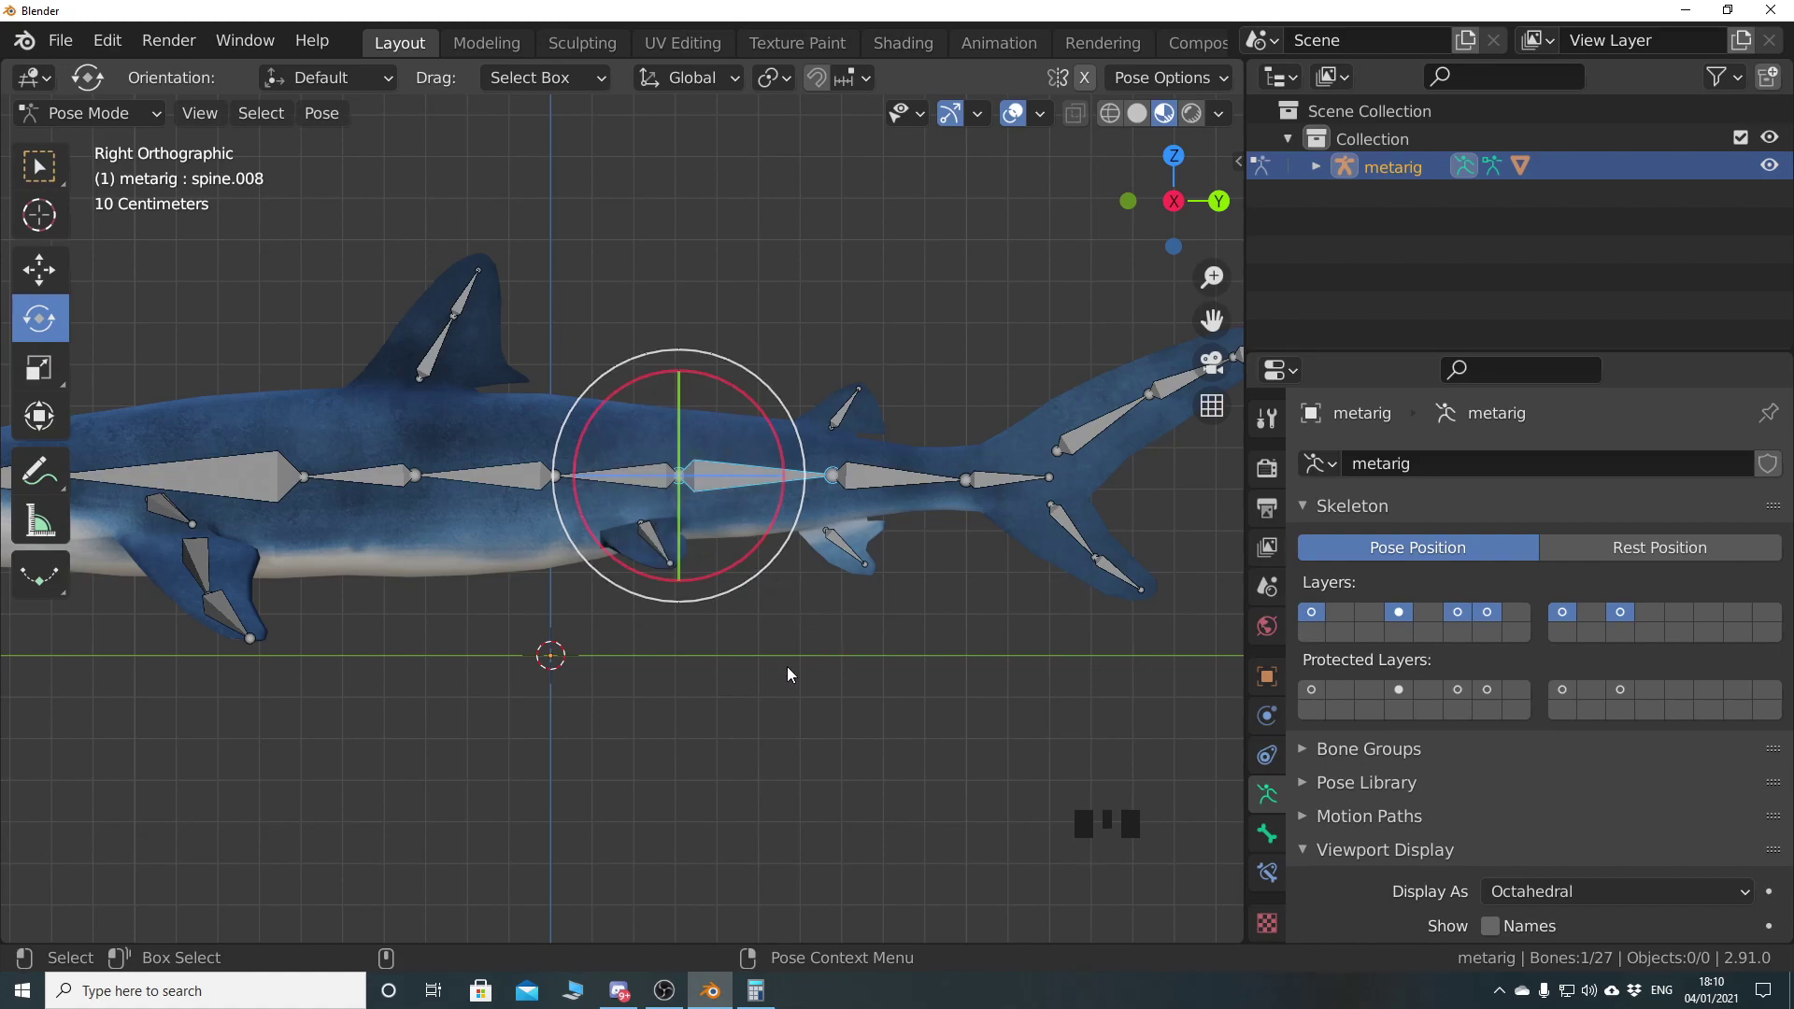
middle_click_drag(877, 574, 831, 652)
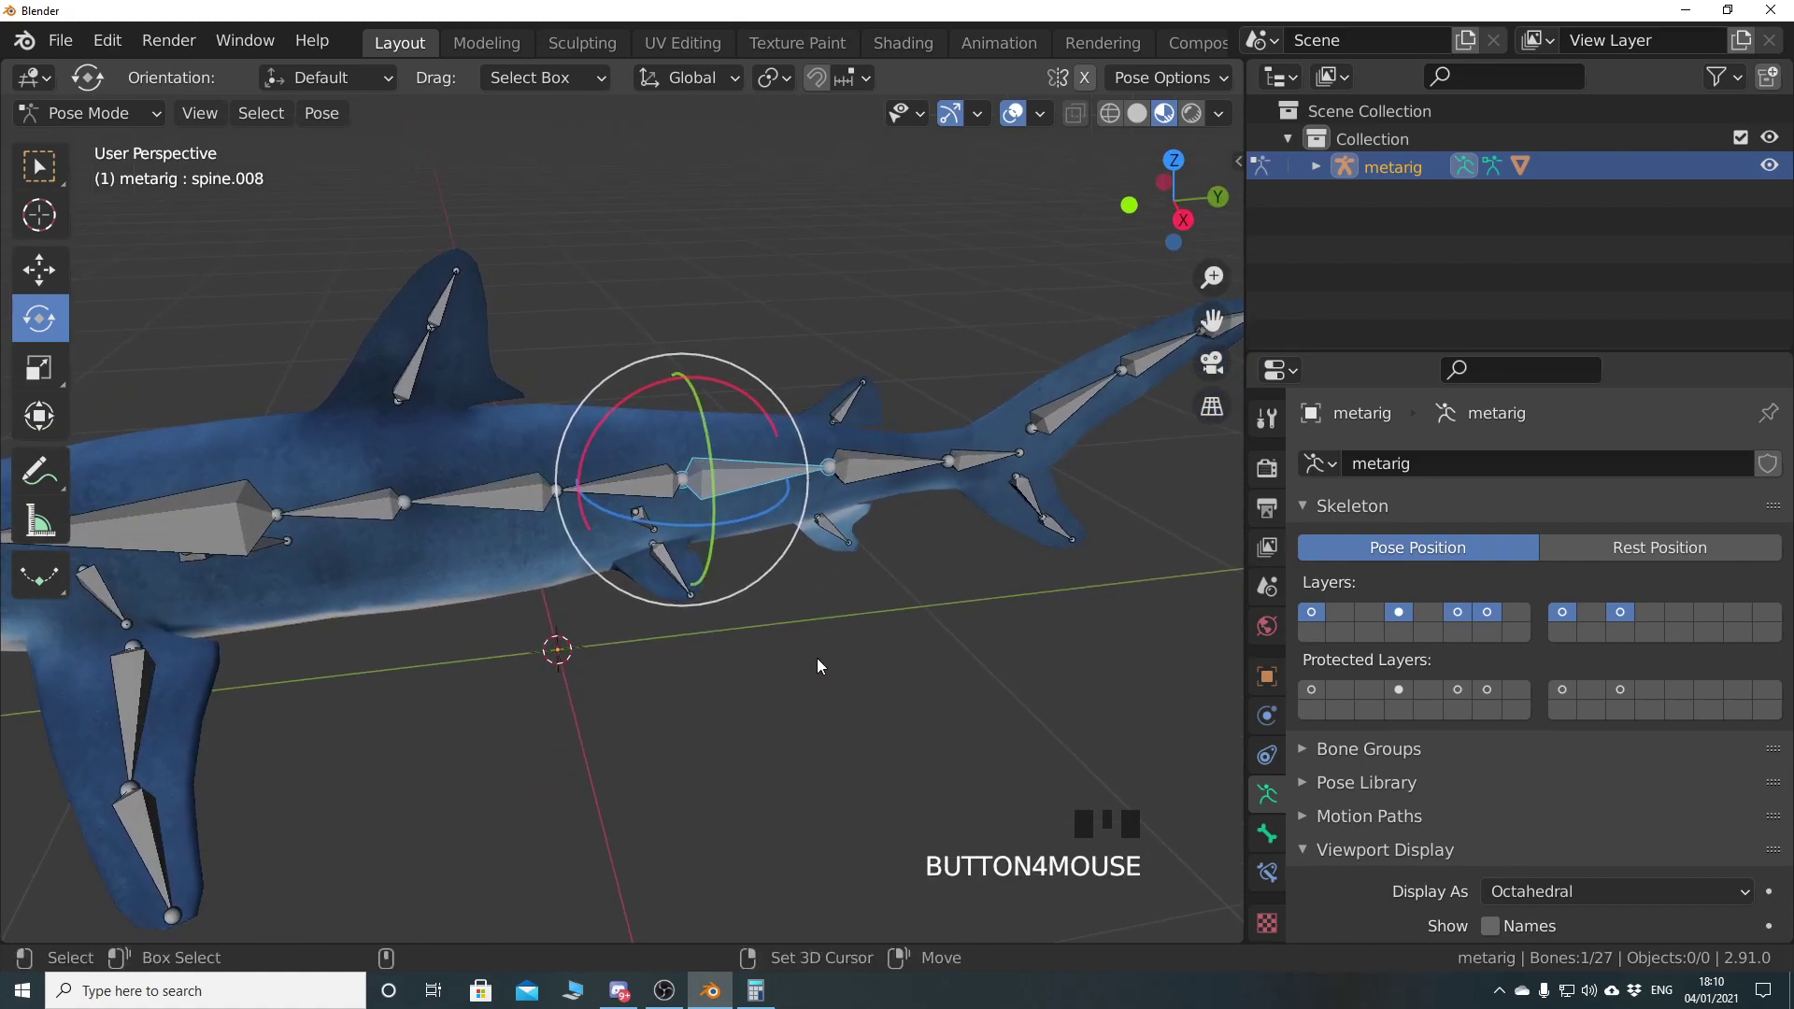
scroll(746, 682, "up", 4)
middle_click_drag(805, 563, 884, 631)
key("KP_7")
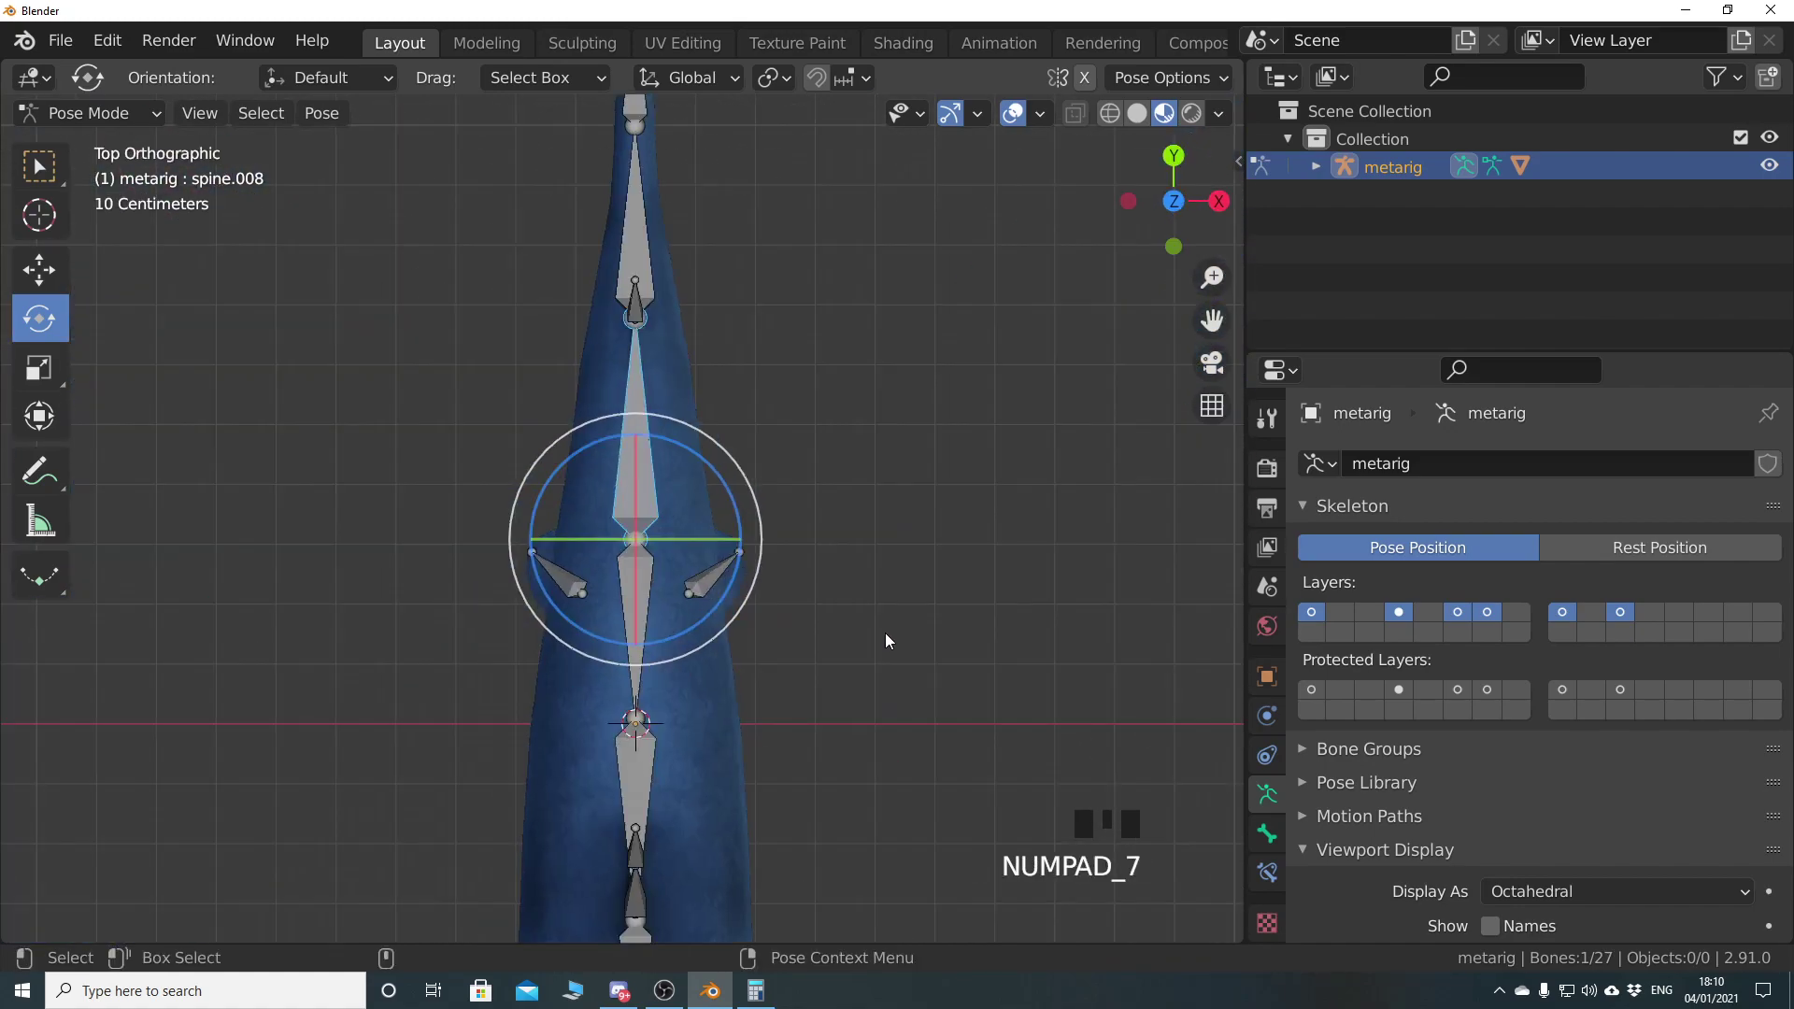
middle_click_drag(745, 629, 702, 450, "shift")
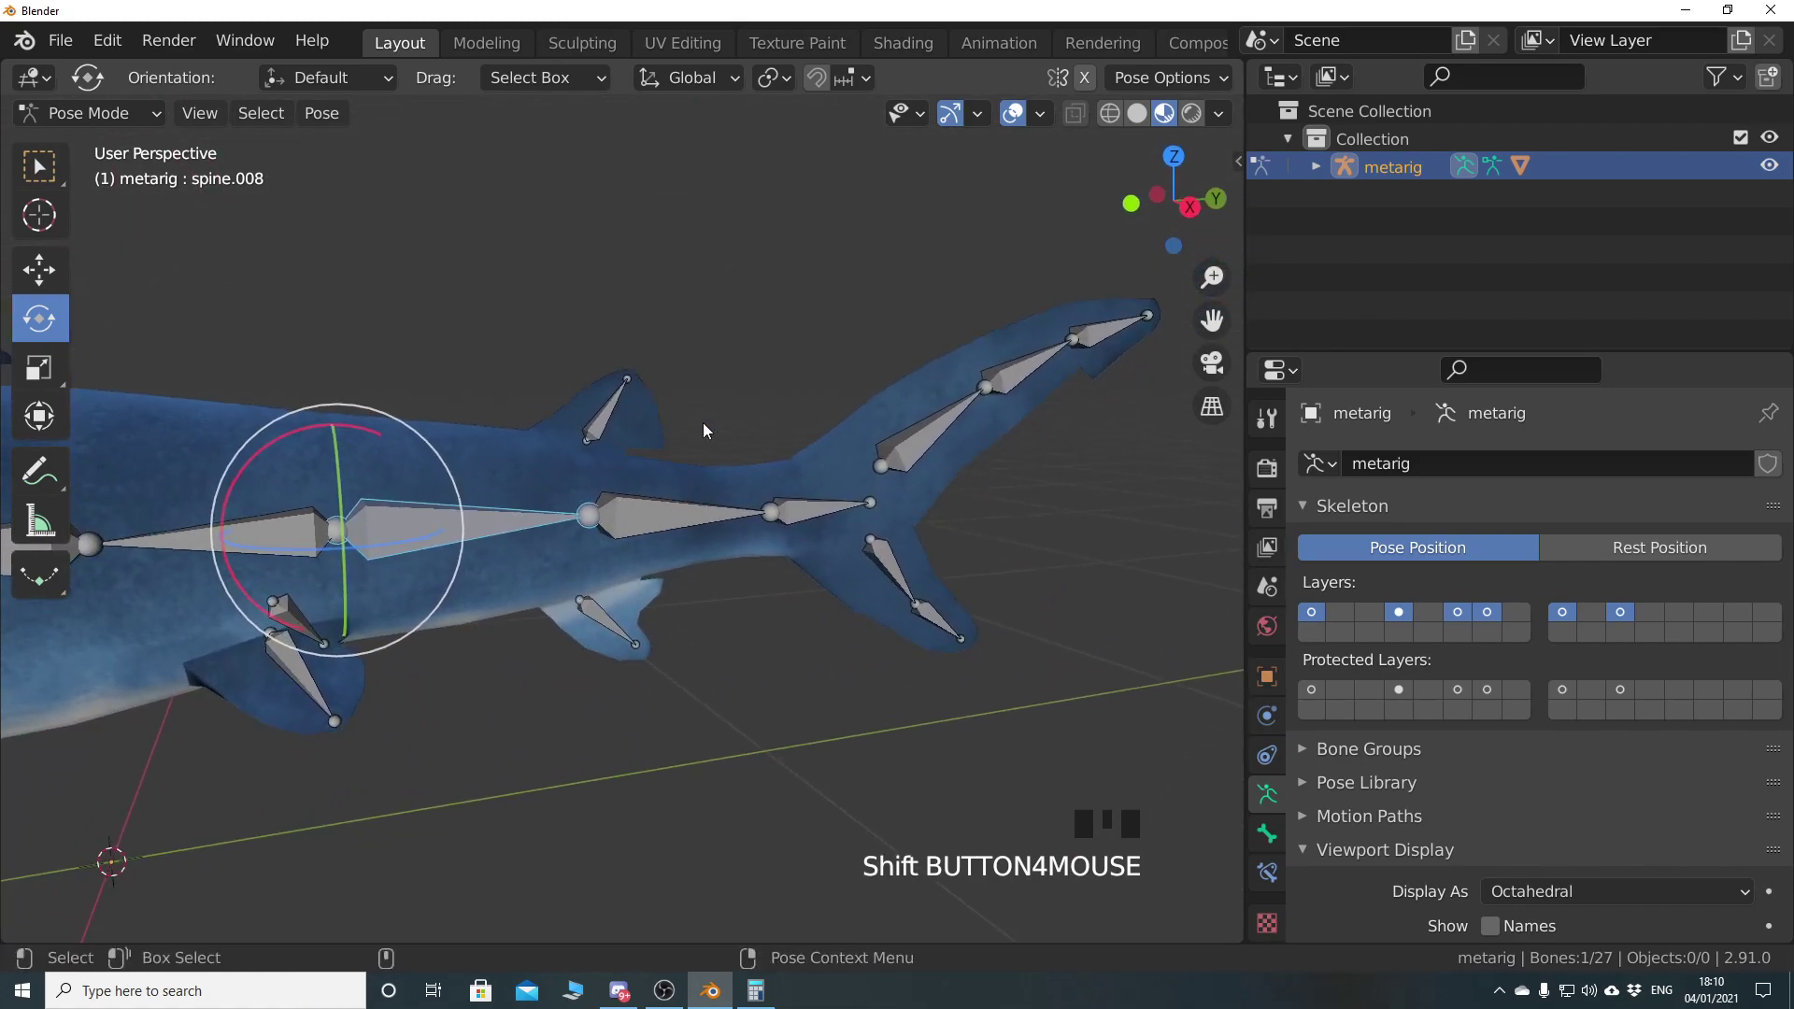
key("KP_7")
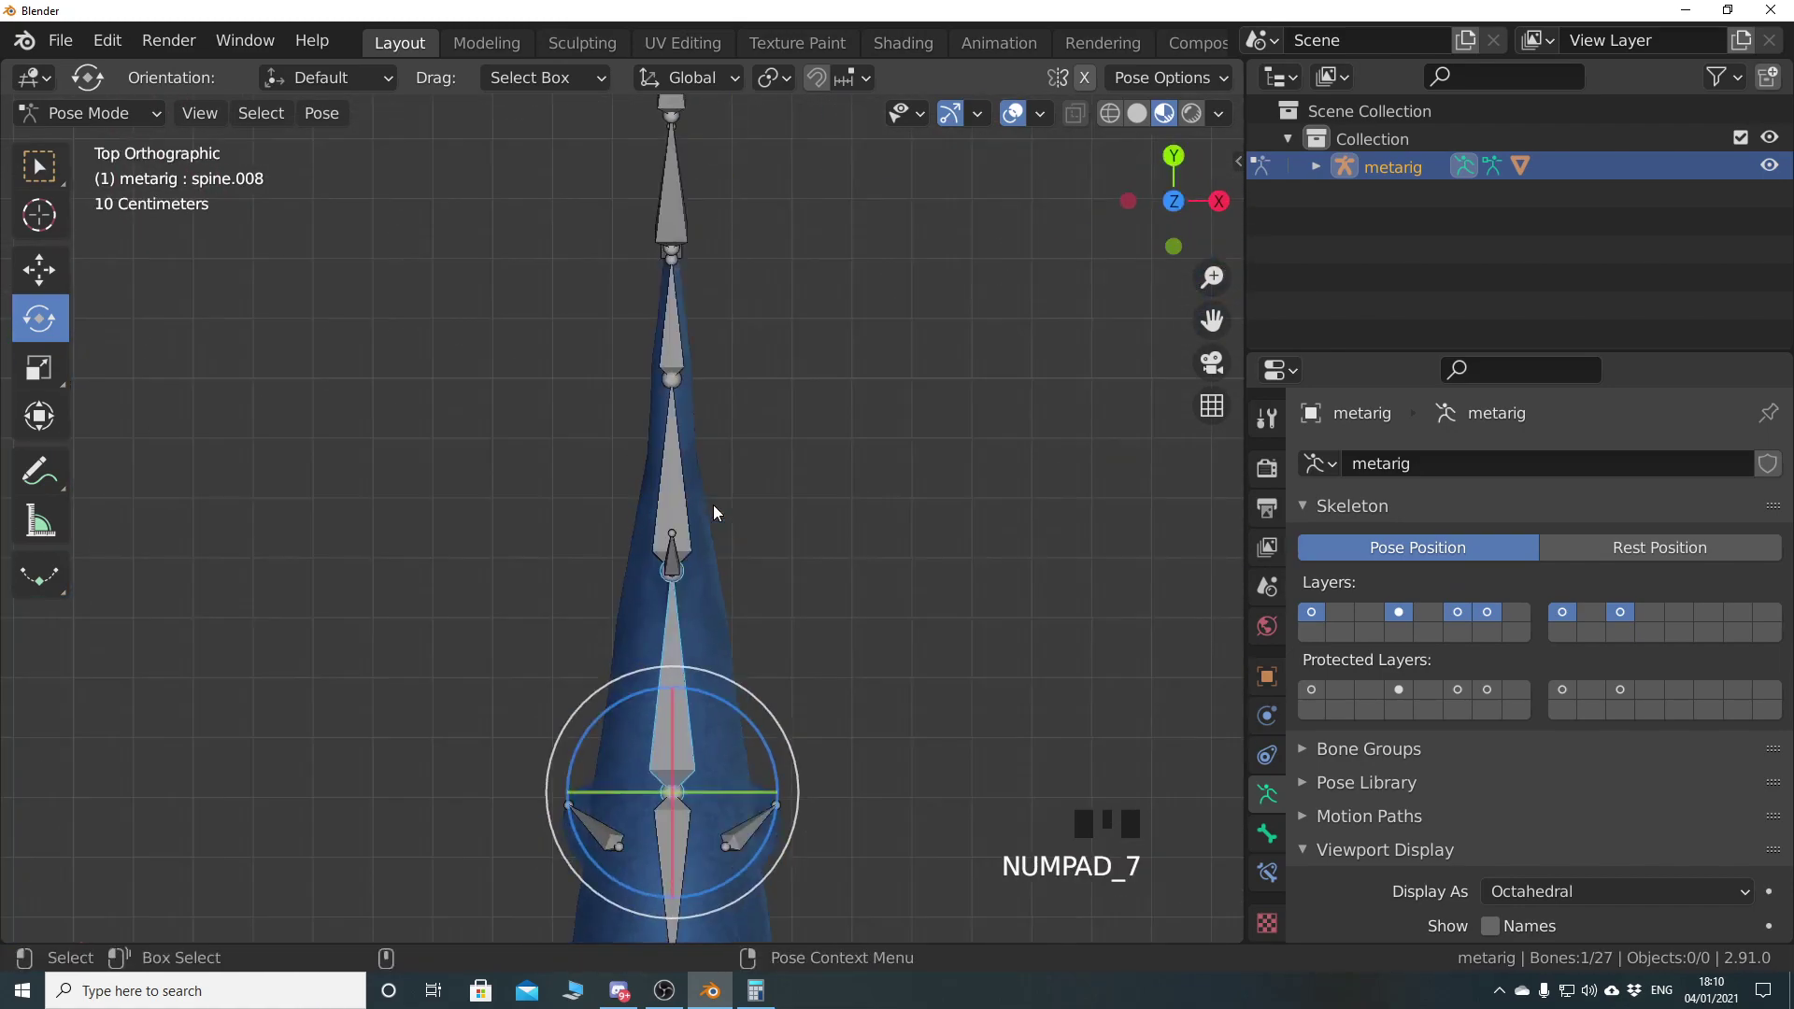
middle_click_drag(747, 514, 781, 529, "shift")
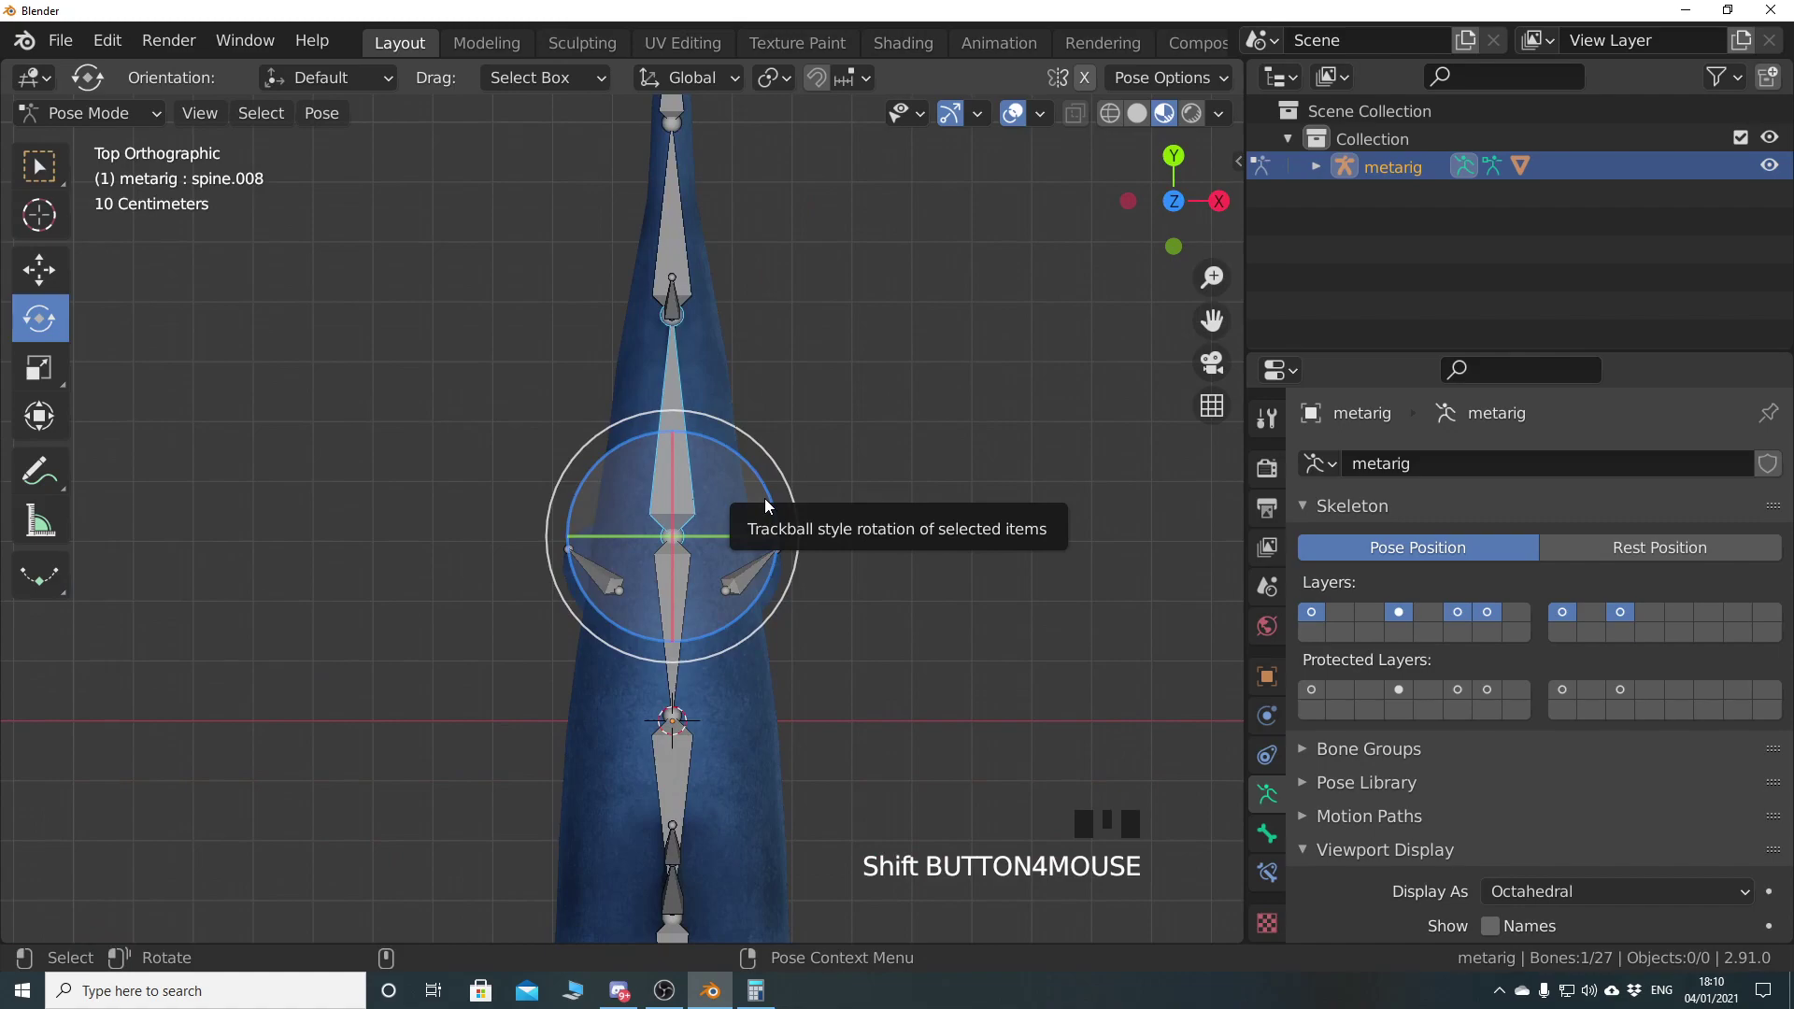
mouse_move(768, 497)
left_mouse_down()
mouse_move(736, 451)
mouse_move(777, 521)
mouse_move(768, 484)
left_mouse_up()
key("ctrl+z")
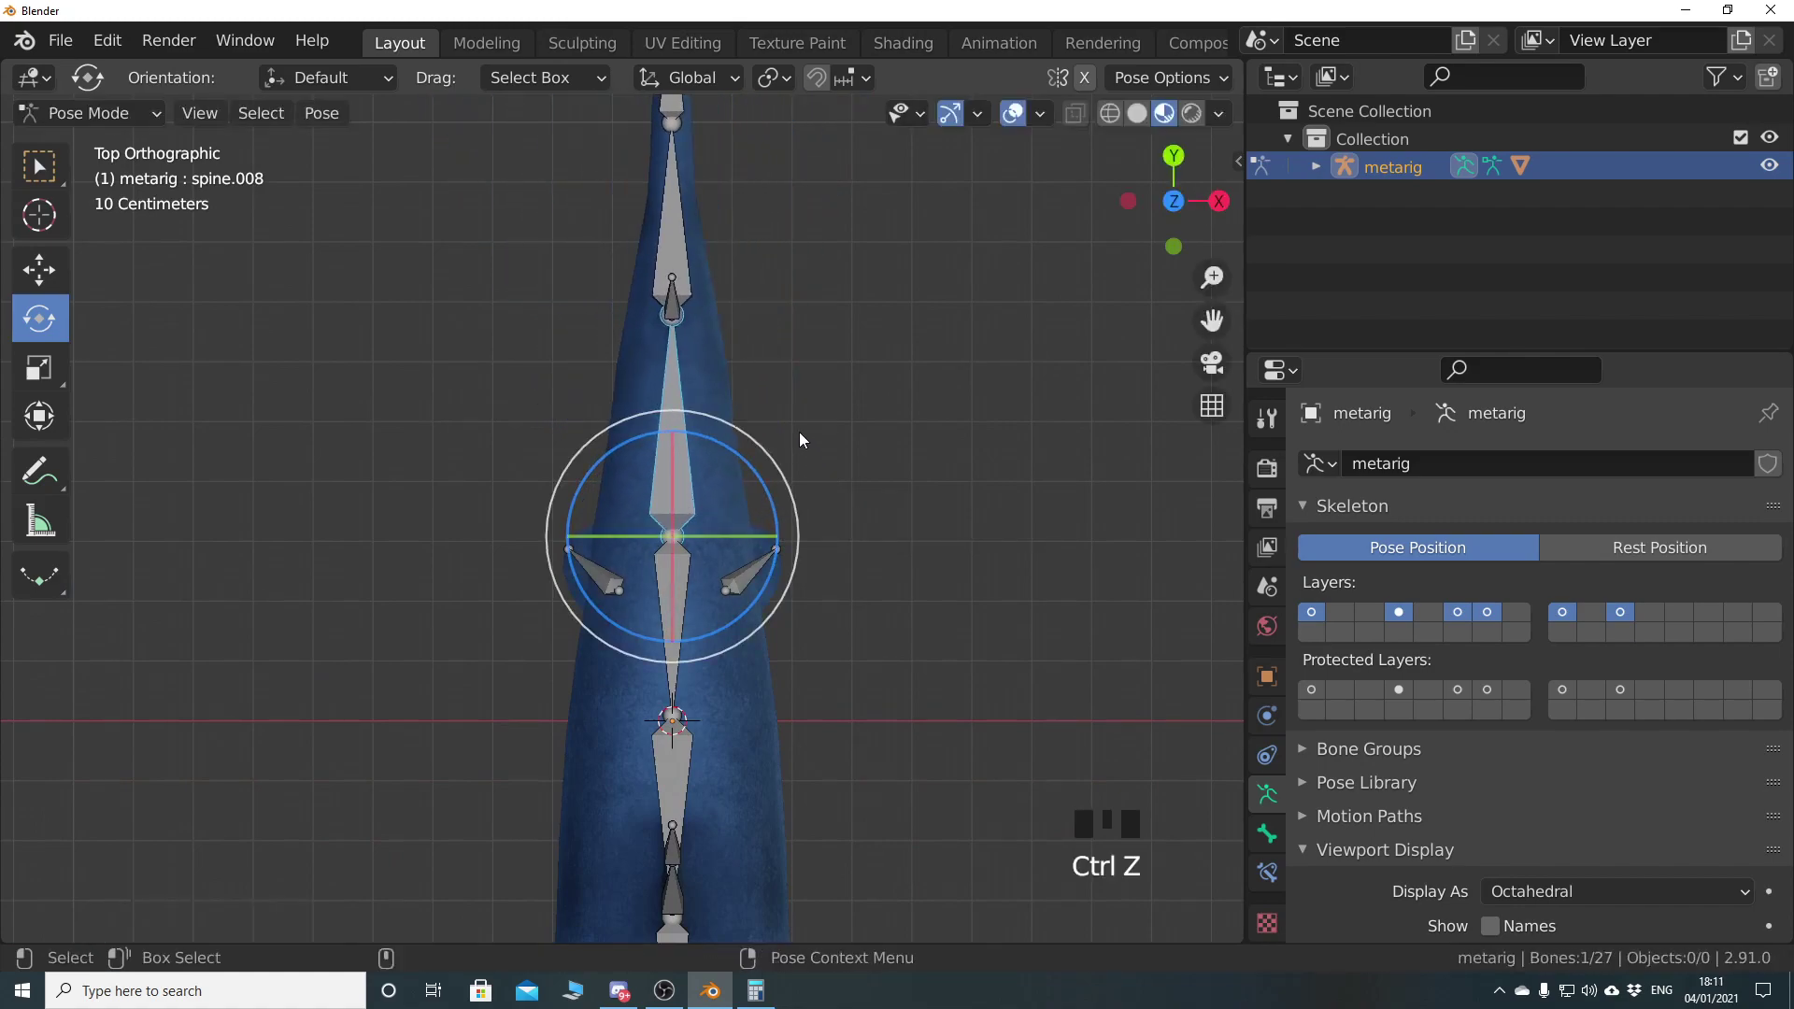
Test the sideways tail bend in top view by rotating the spine.001 bone, undoing it, and trying the spine bone
left_click(676, 263)
middle_click_drag(861, 369, 850, 650, "shift")
mouse_move(760, 547)
left_mouse_down()
mouse_move(714, 518)
mouse_move(755, 542)
mouse_move(740, 535)
left_mouse_up()
key("ctrl+z")
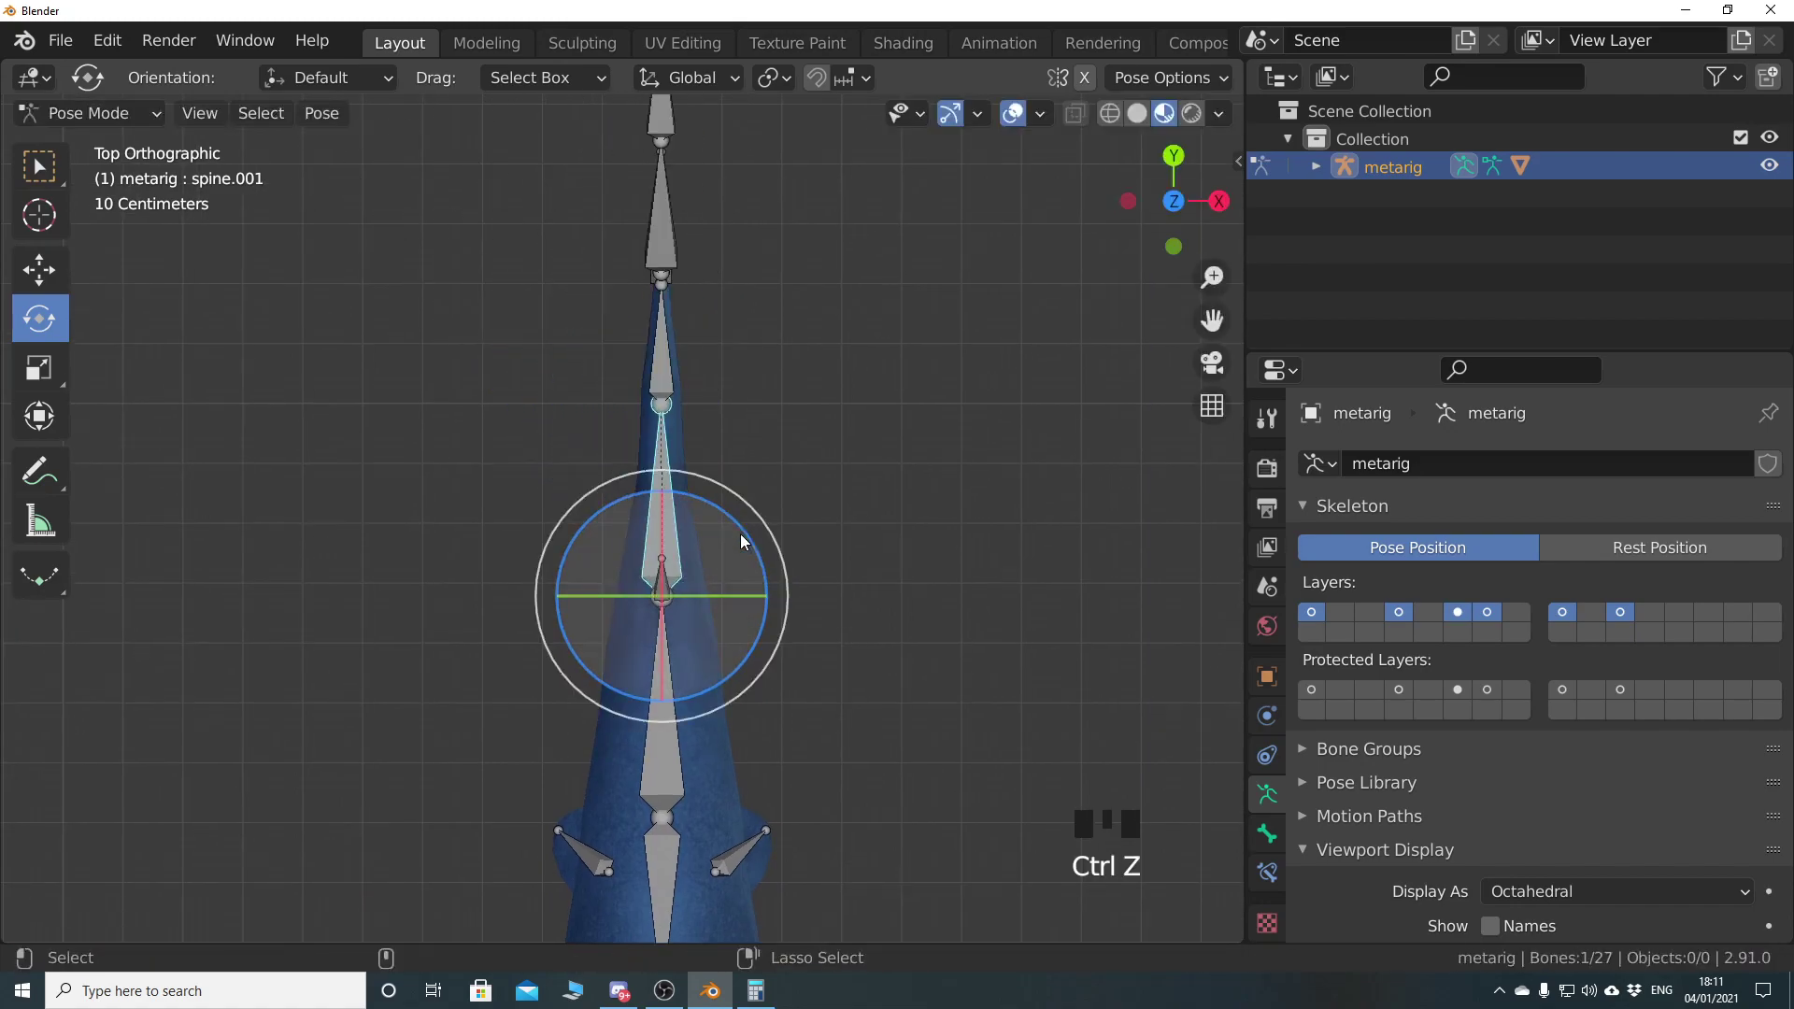
left_click(670, 373)
mouse_move(763, 428)
left_mouse_down()
mouse_move(729, 385)
mouse_move(768, 434)
left_mouse_up()
Return the metarig from Pose Mode to Object Mode
scroll(911, 630, "down", 4)
middle_click_drag(911, 630, 716, 547)
scroll(716, 548, "up", 2)
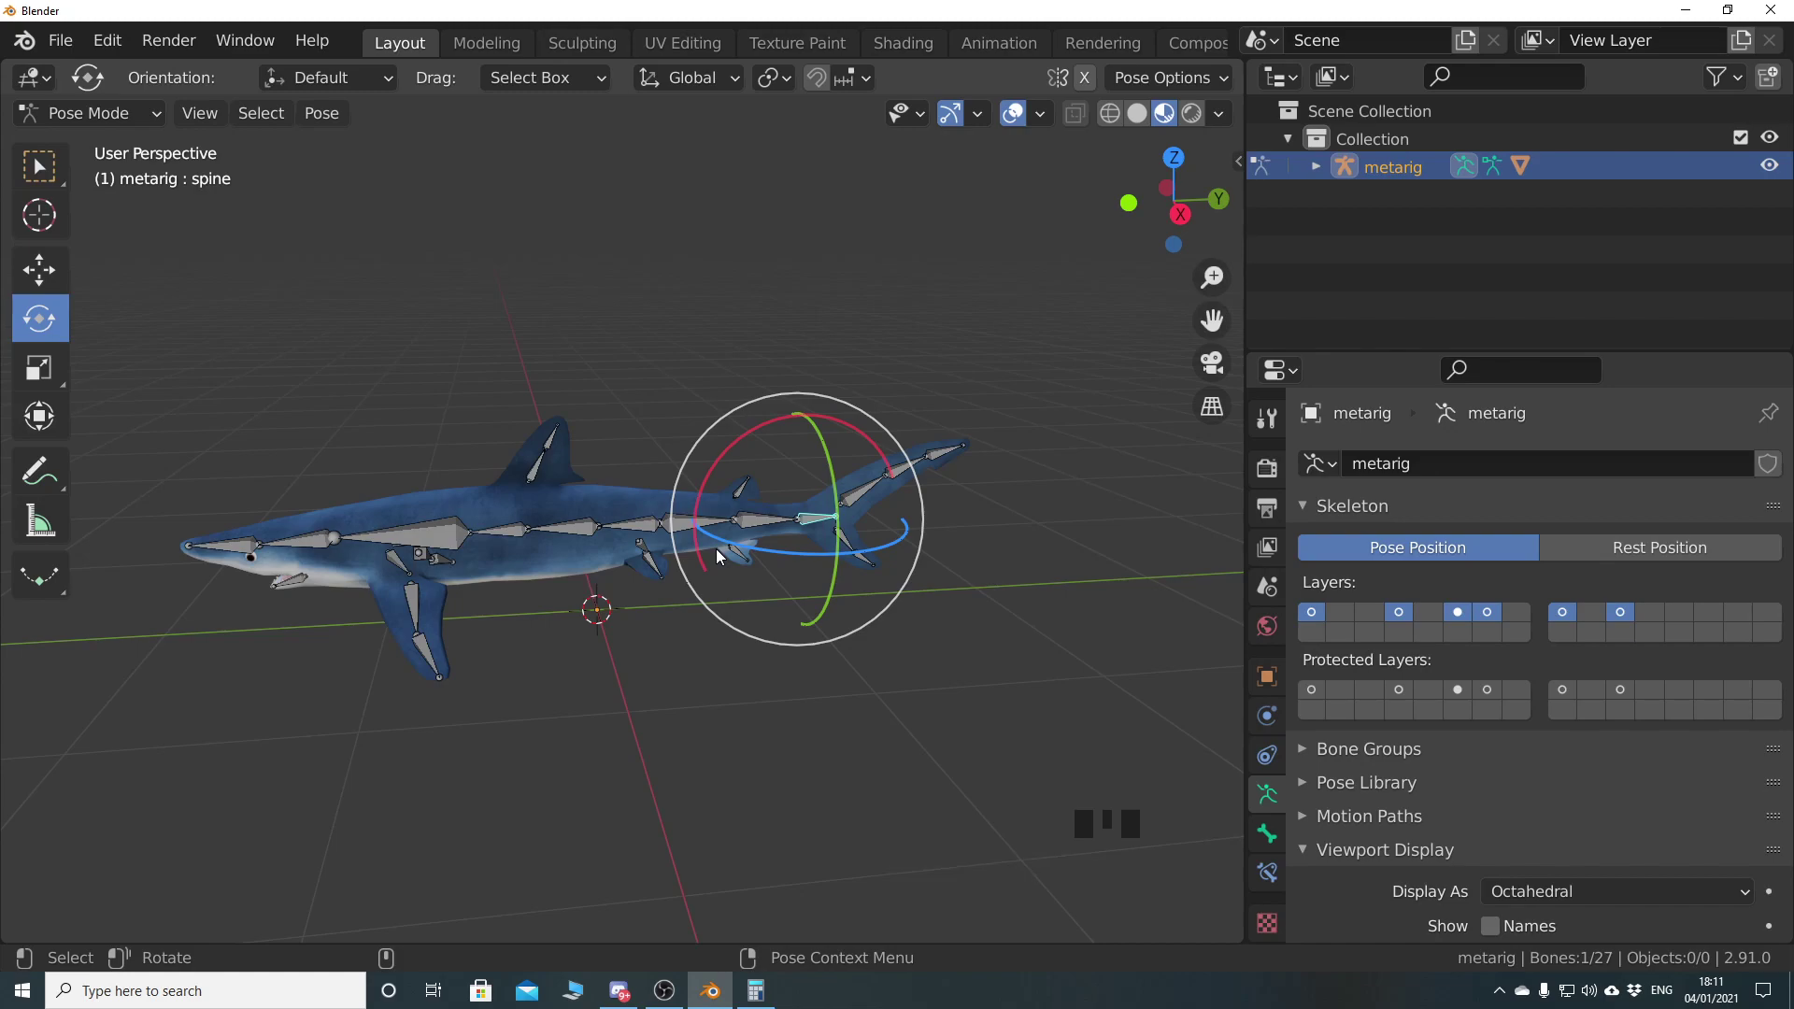
middle_click_drag(570, 654, 611, 689)
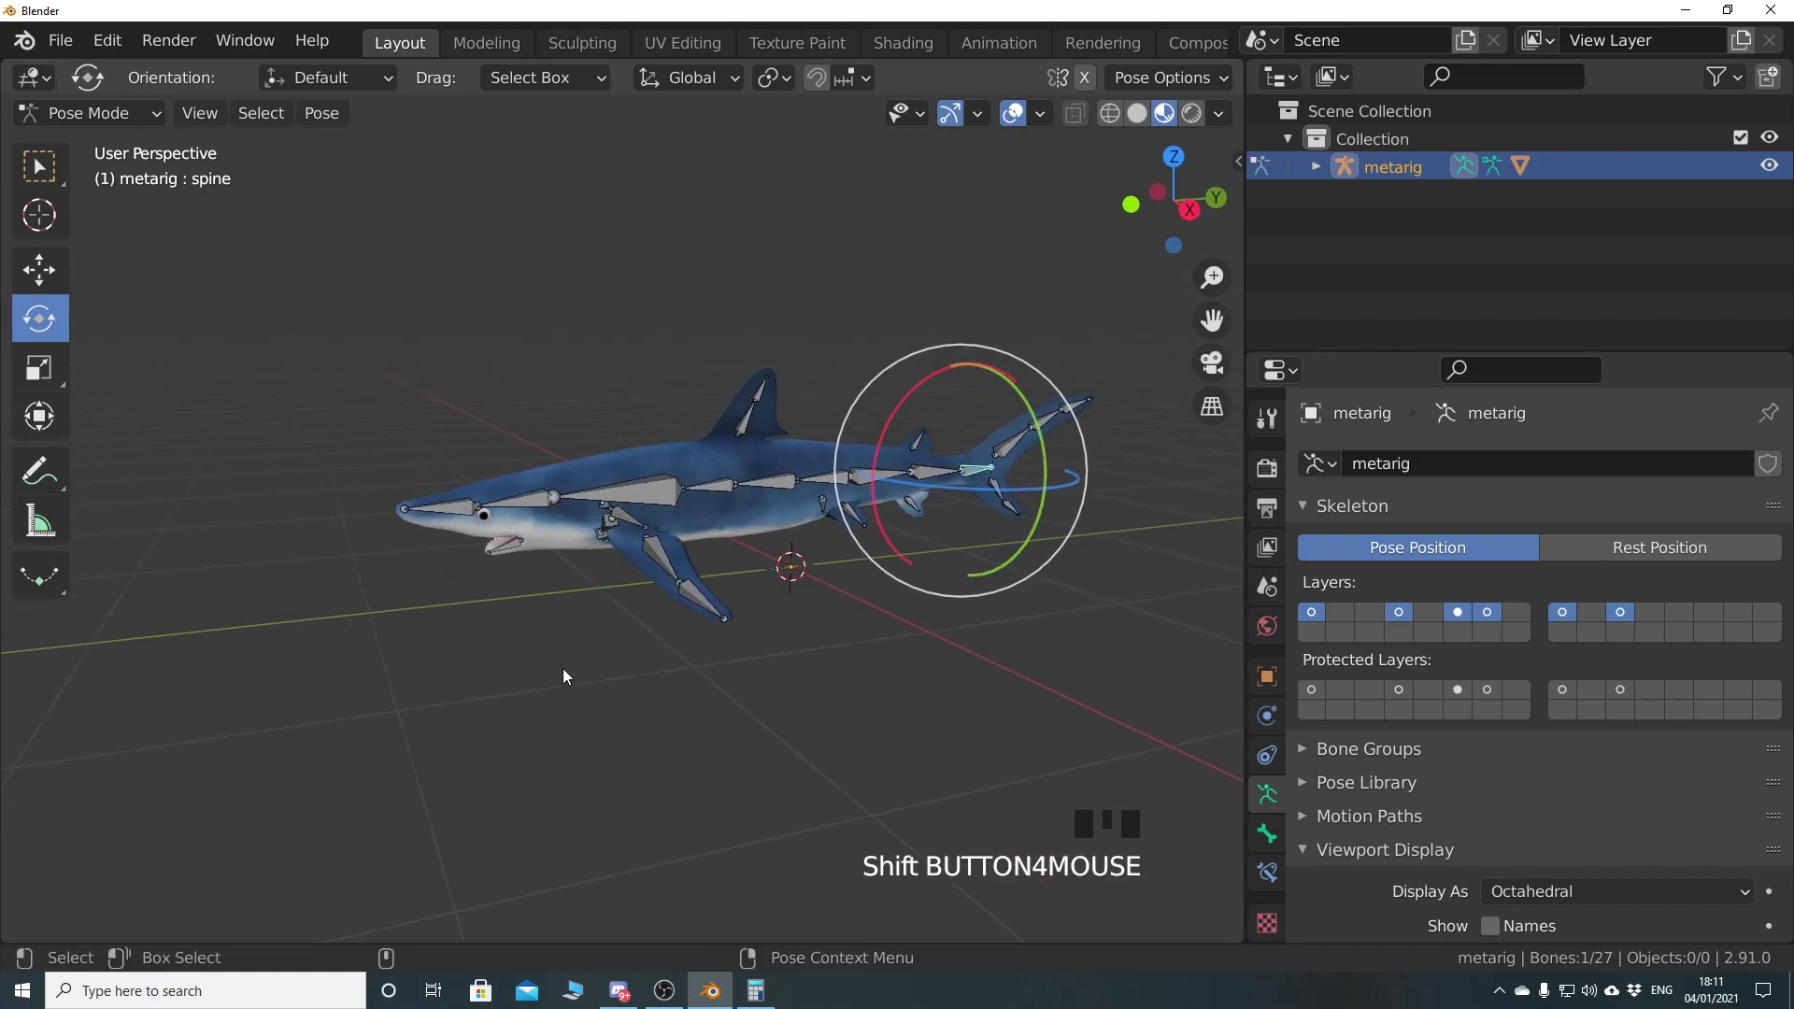
left_click(124, 117)
left_click(110, 149)
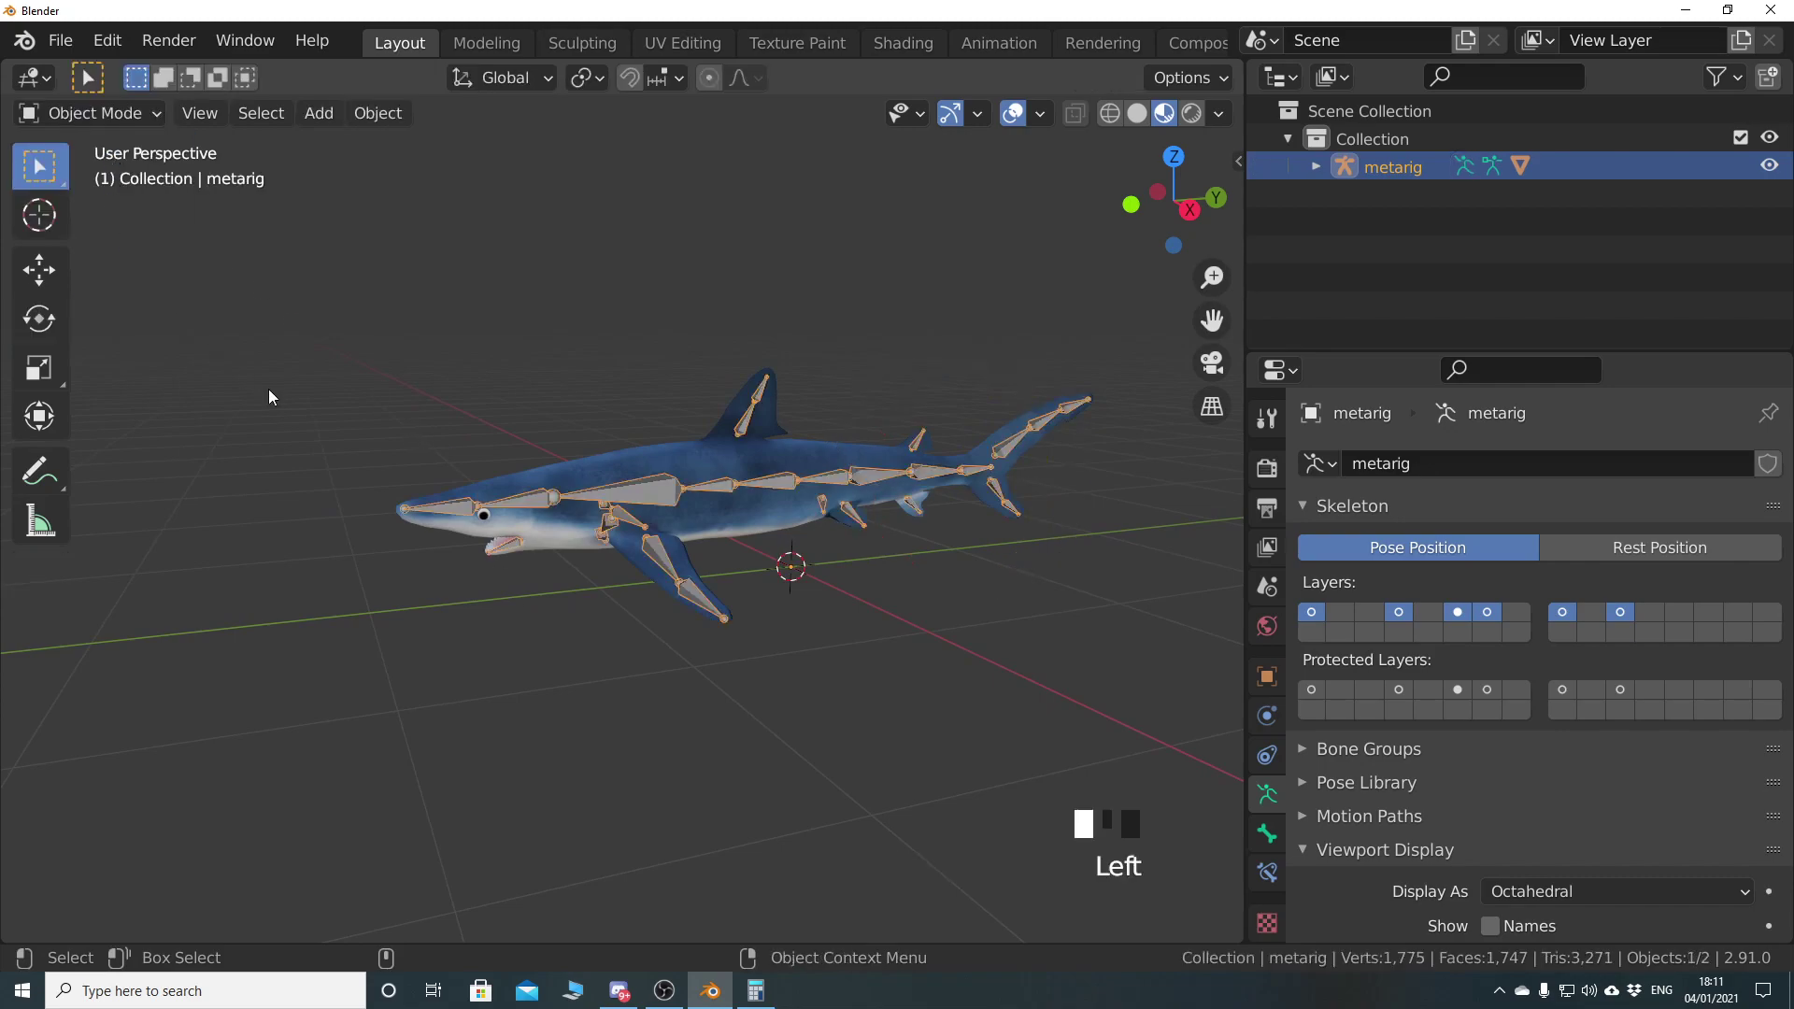
Select the blue_shark mesh and switch it to Weight Paint mode
middle_click_drag(436, 530, 412, 532, "shift")
scroll(412, 532, "up", 4)
left_click(717, 504)
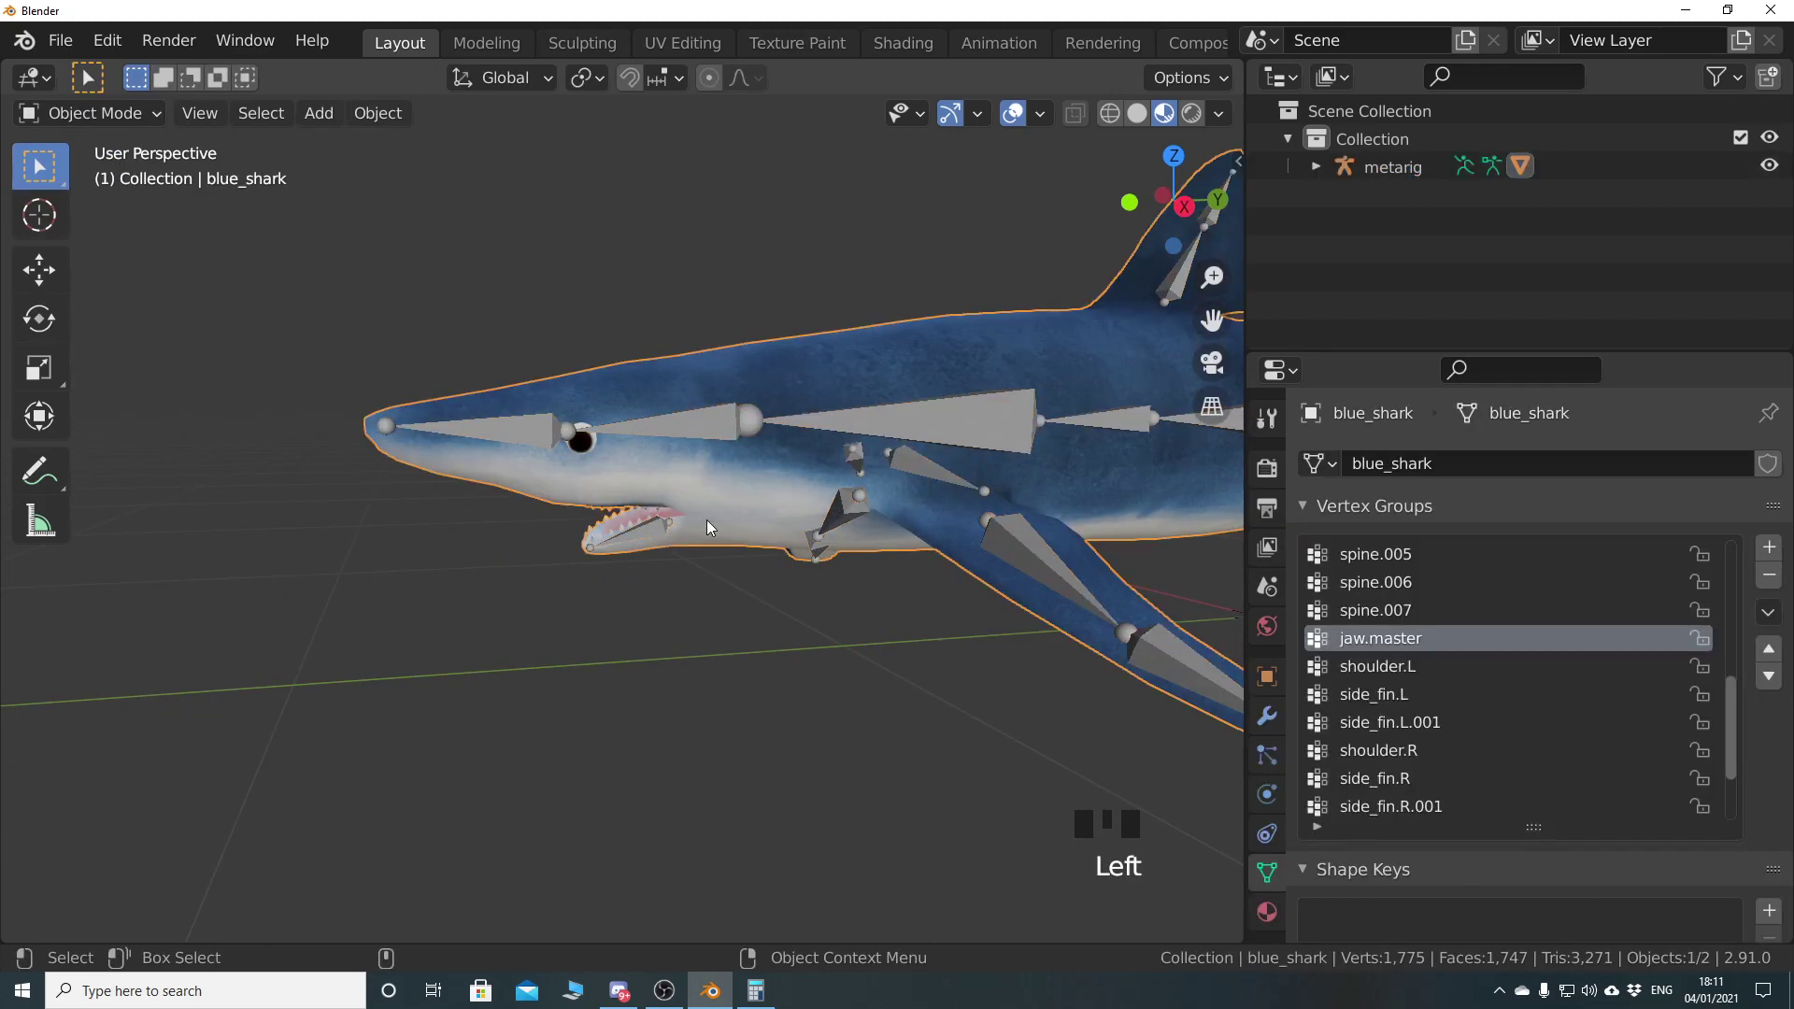
left_click(109, 110)
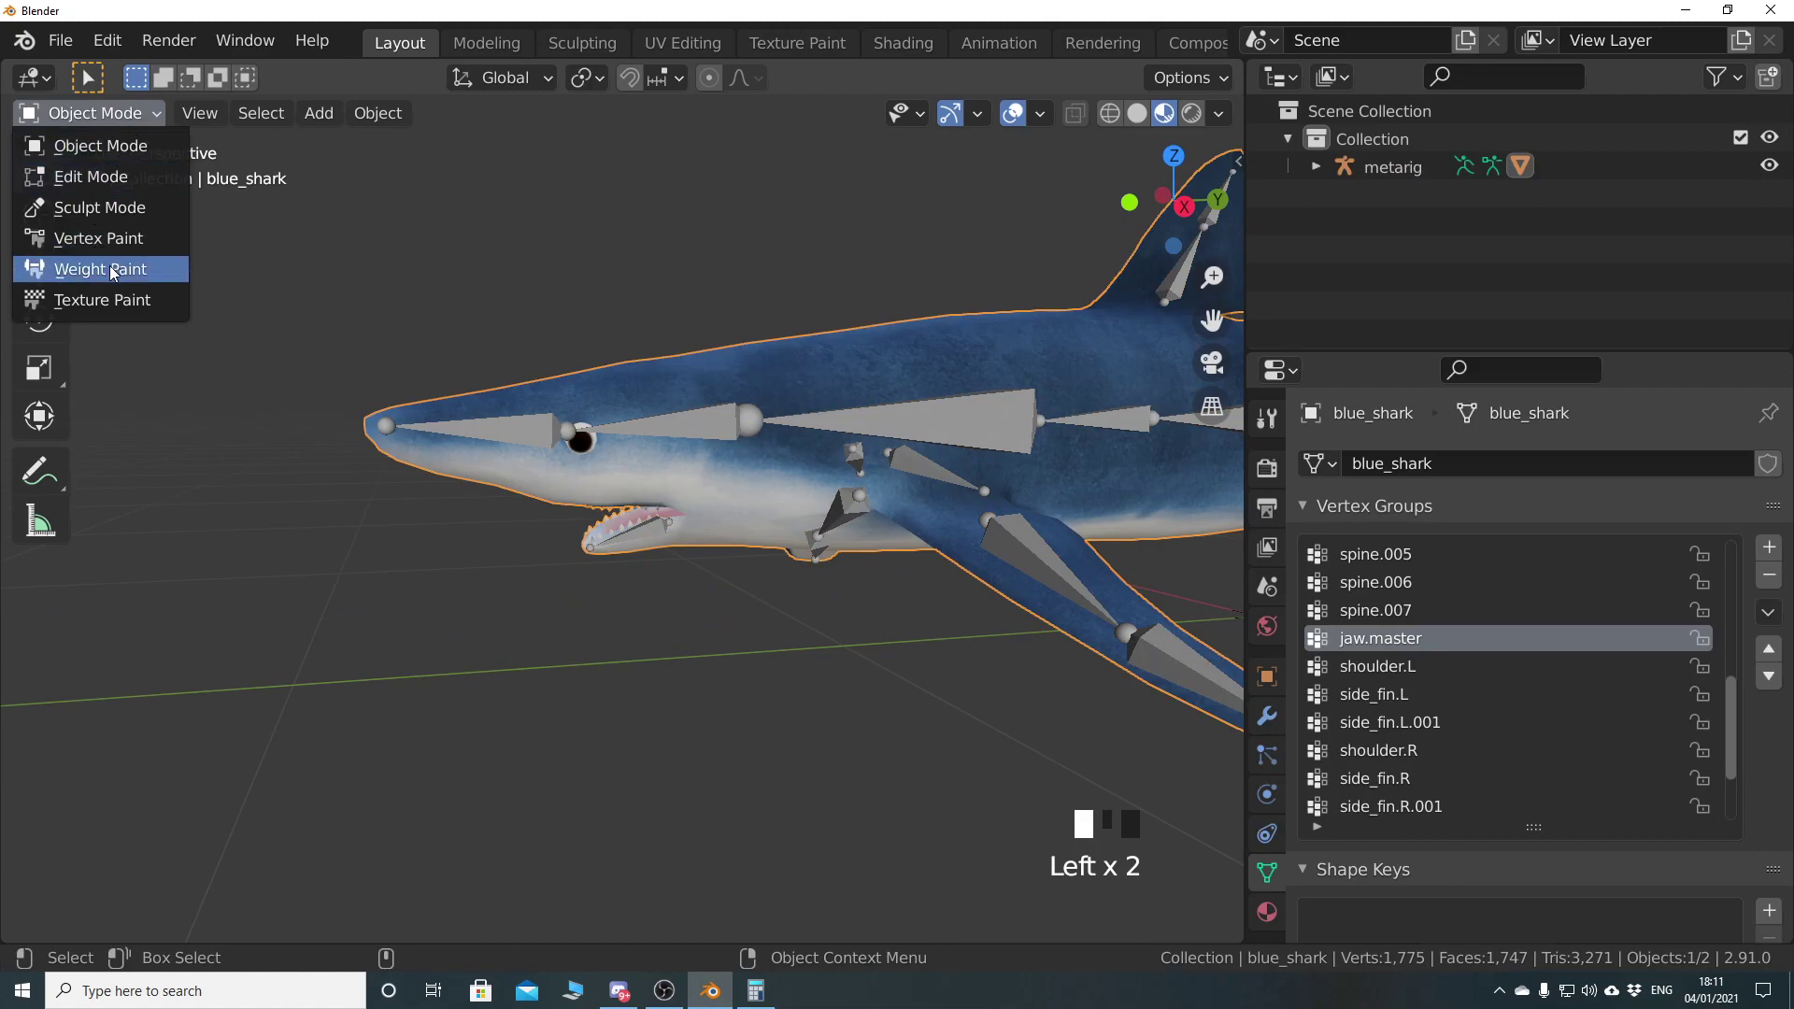
left_click(109, 263)
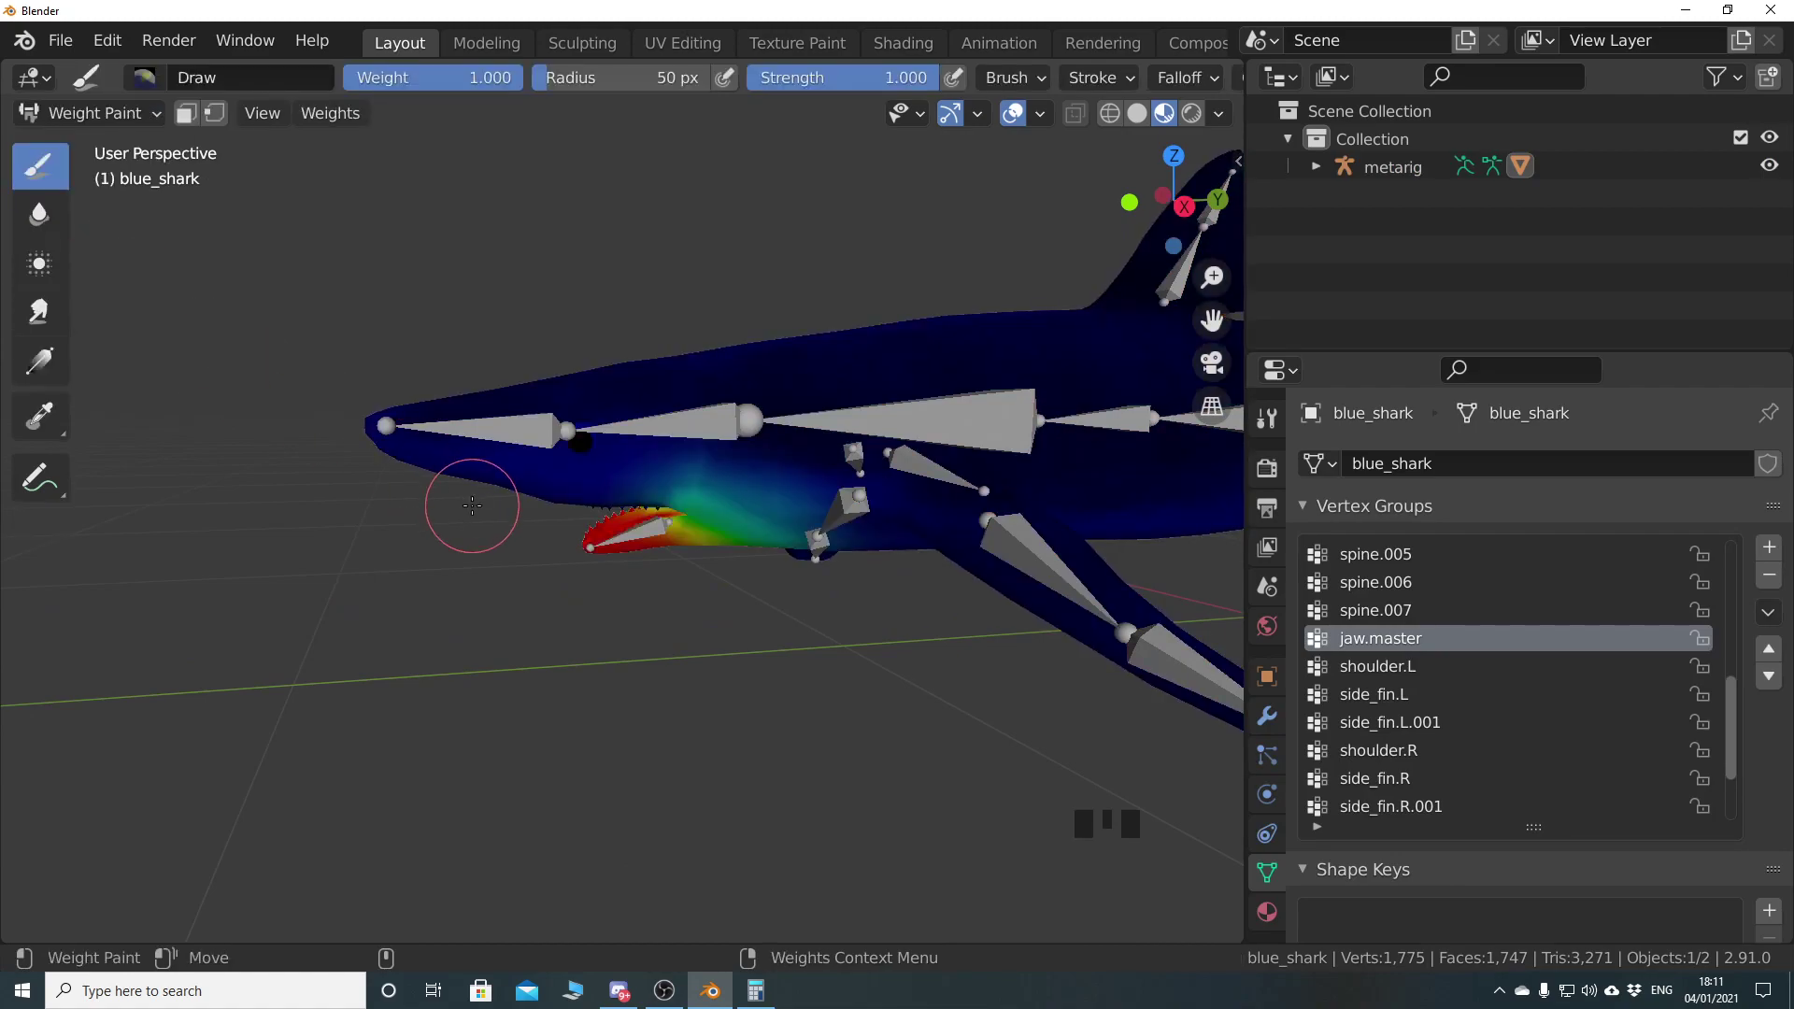
Set the Draw brush weight to 0 and erase jaw.master influence from both sides of the head behind the jaw
scroll(683, 566, "up", 4)
middle_click_drag(580, 632, 678, 462)
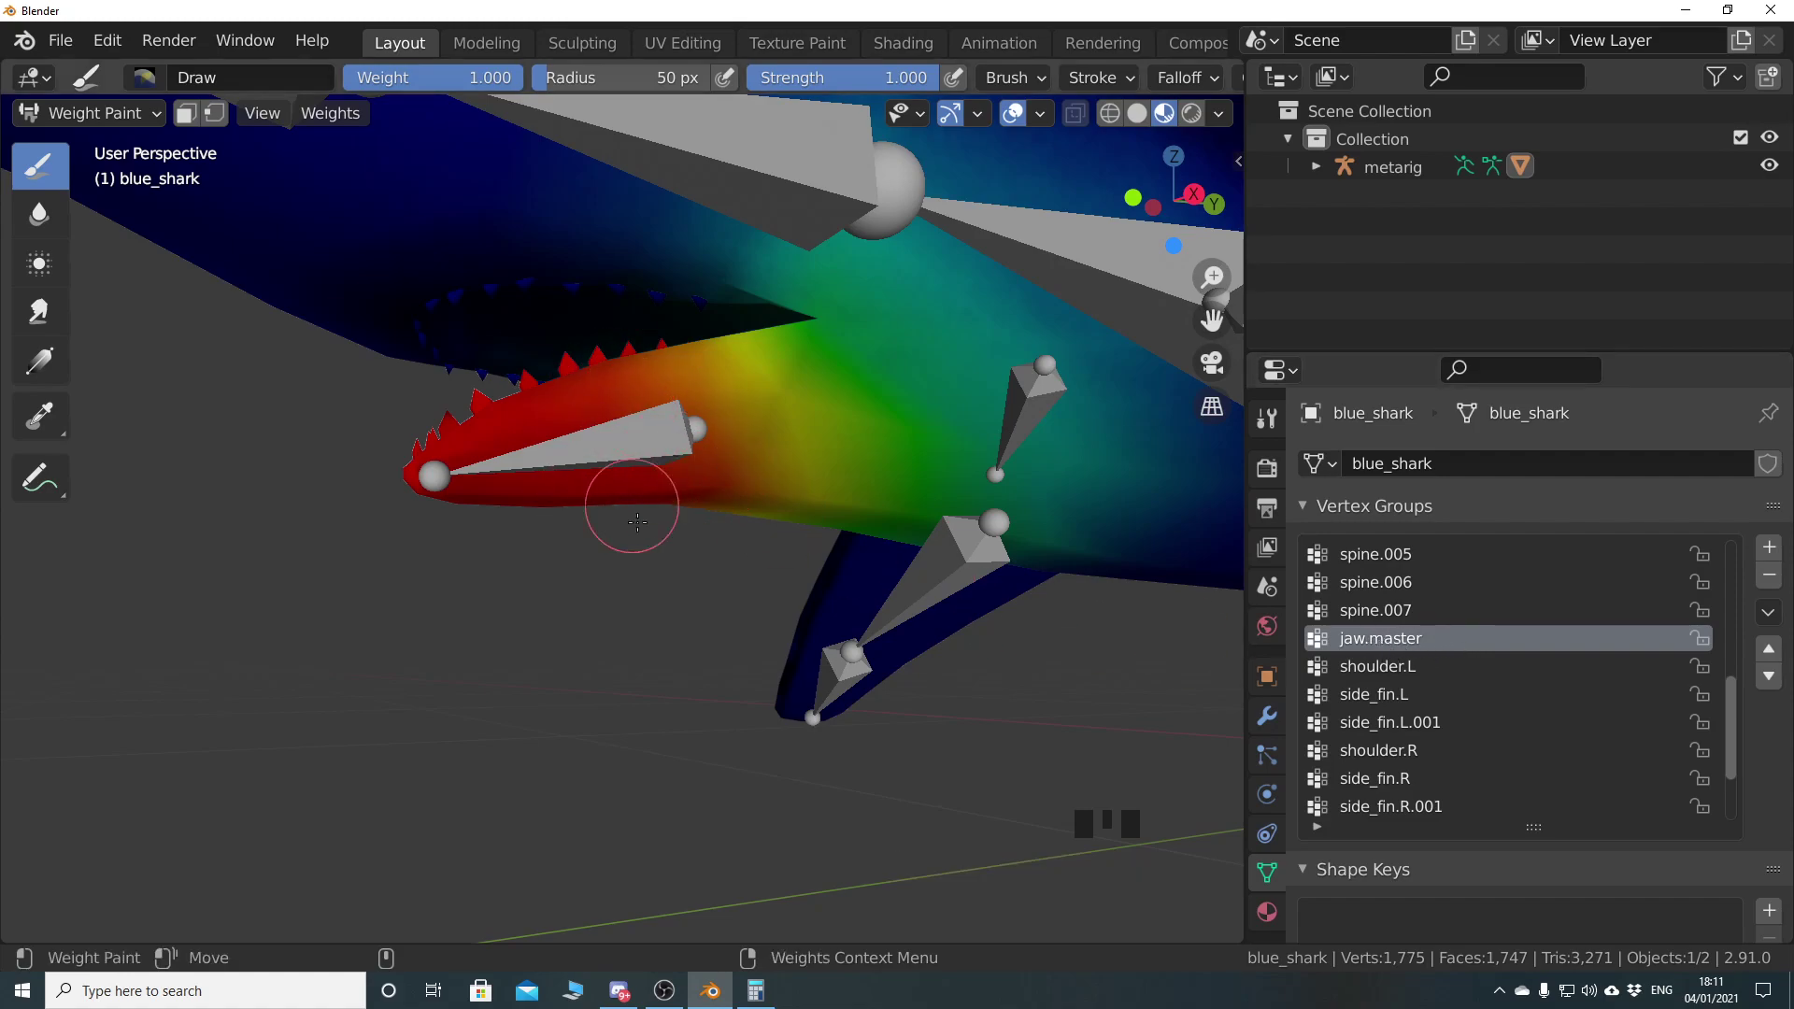
mouse_move(685, 535)
middle_mouse_down()
mouse_move(613, 521)
mouse_move(691, 594)
mouse_move(468, 398)
middle_mouse_up()
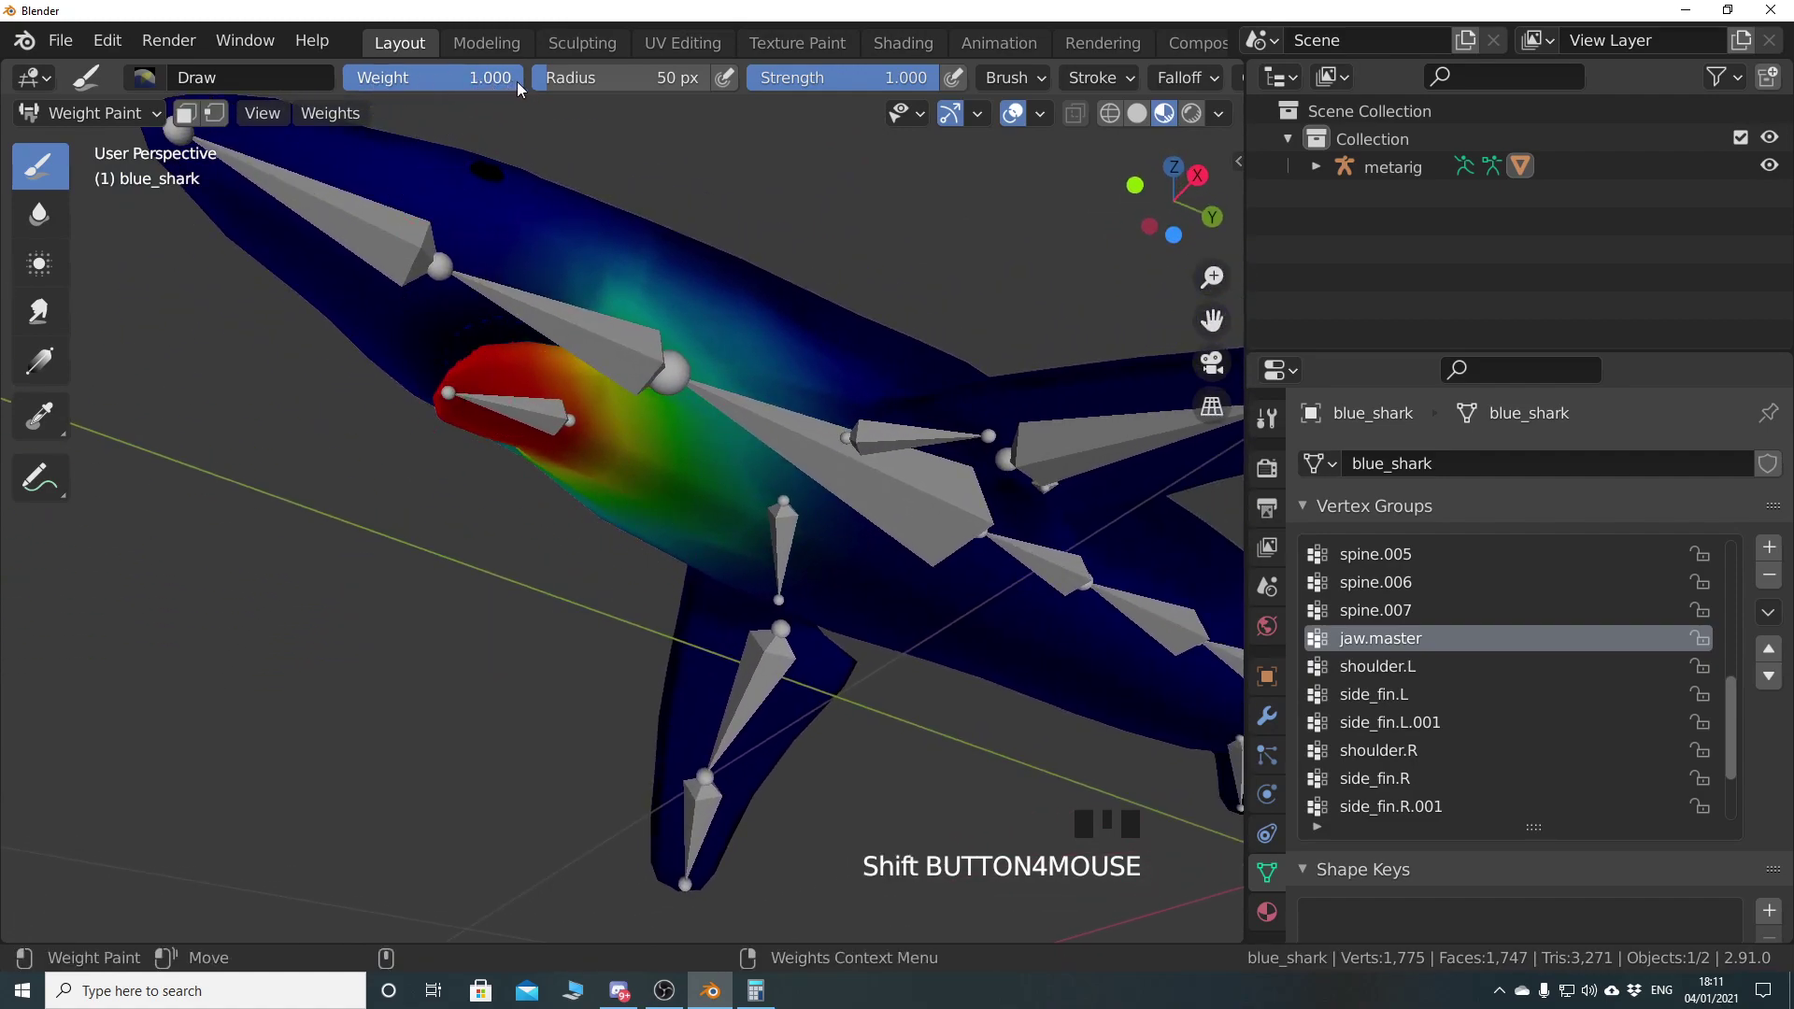
left_click_drag(517, 82, 392, 82)
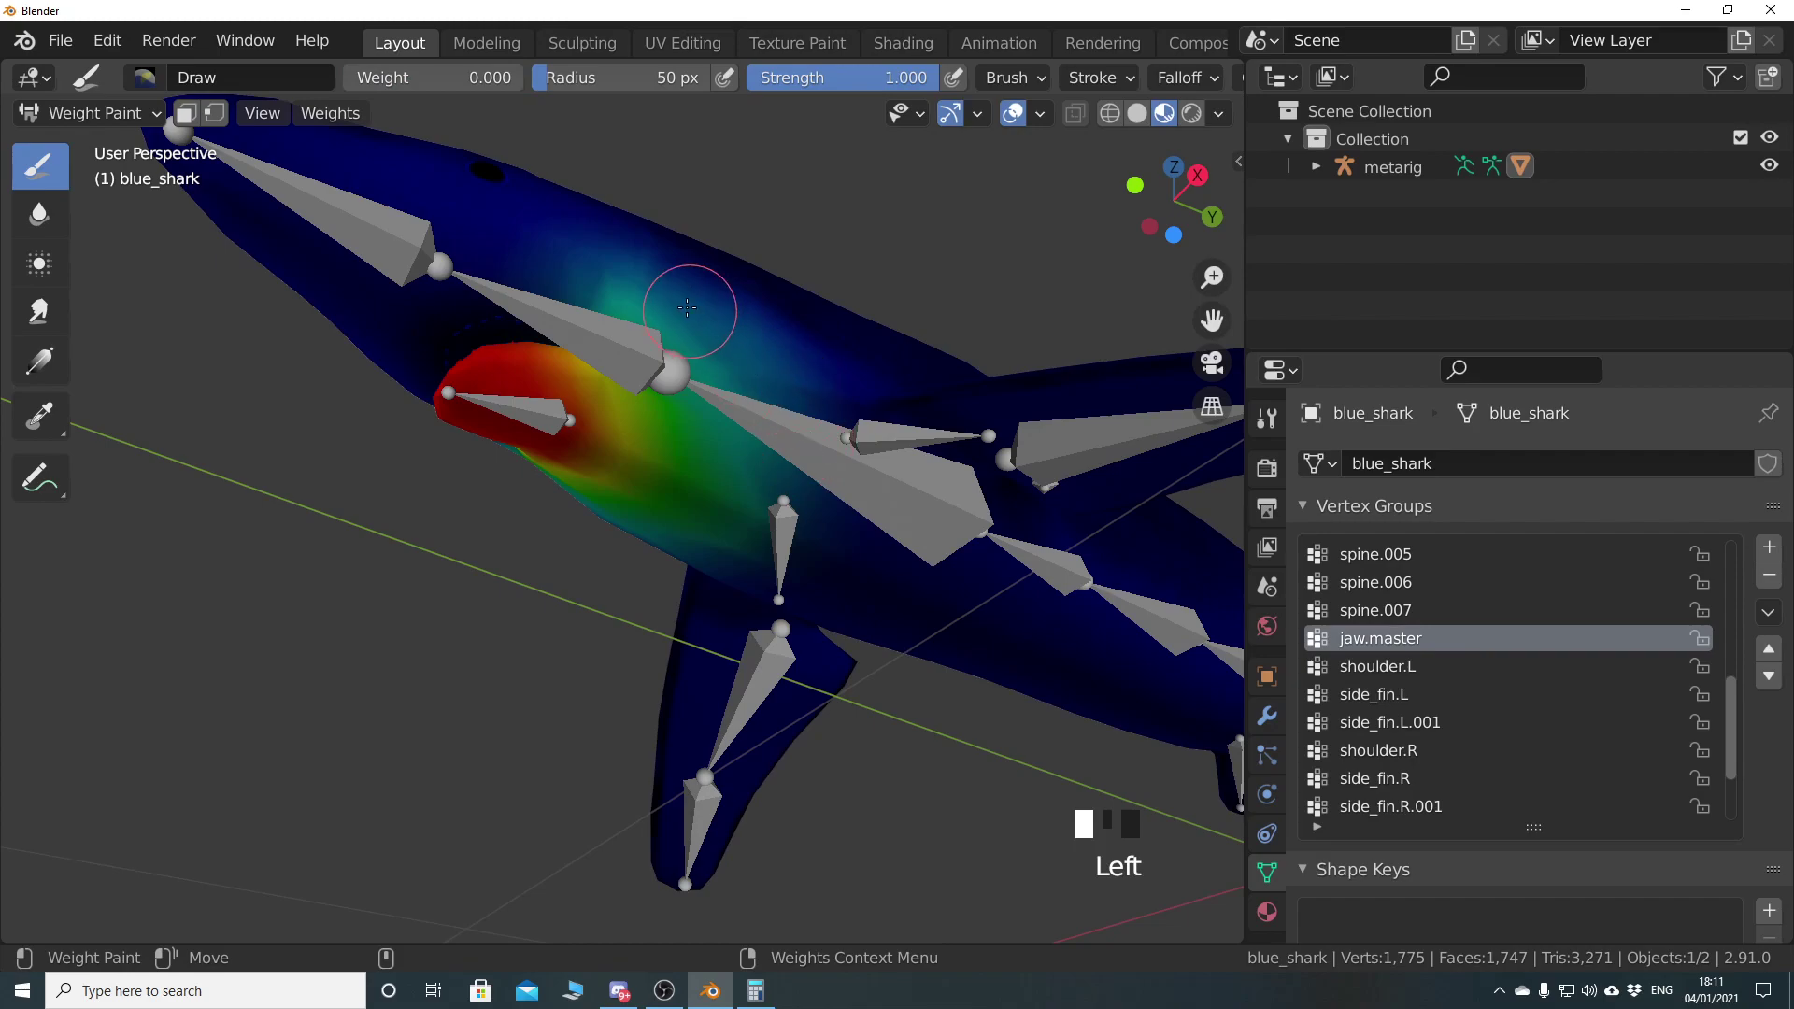
mouse_move(667, 294)
left_mouse_down()
mouse_move(700, 328)
mouse_move(715, 462)
left_mouse_up()
left_click_drag(658, 537, 716, 497)
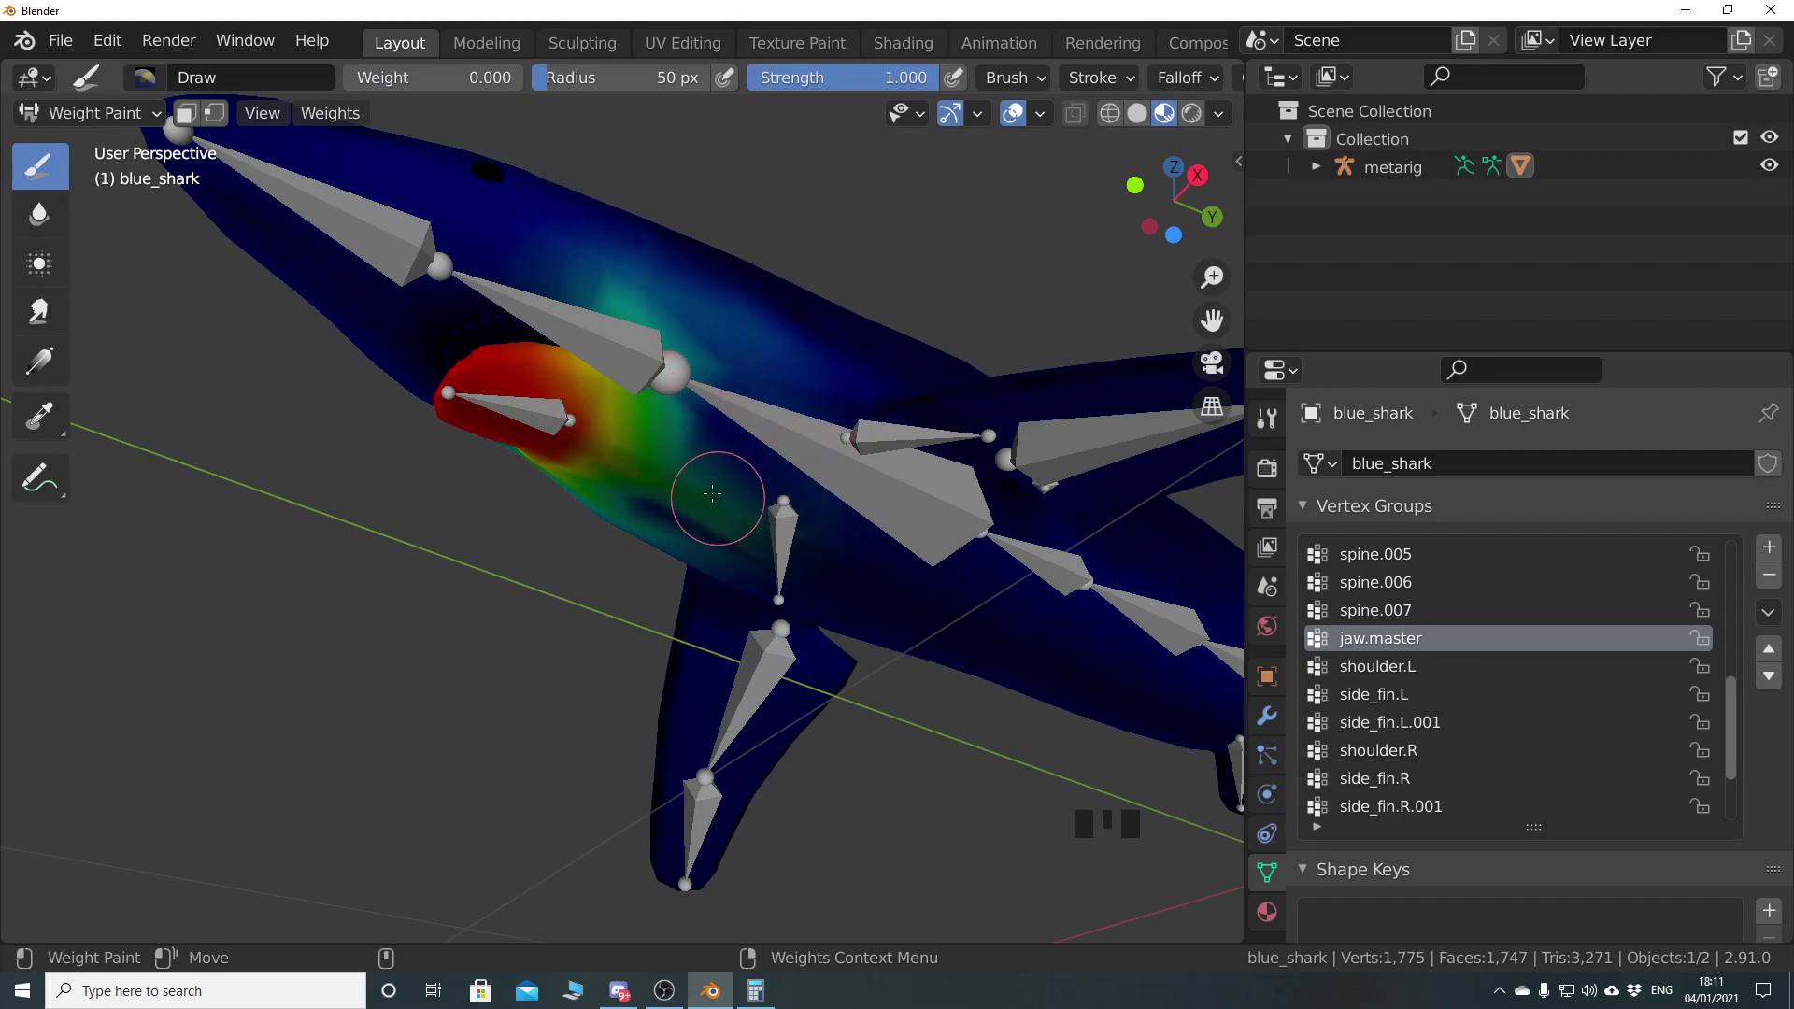
mouse_move(629, 535)
middle_mouse_down()
mouse_move(761, 492)
mouse_move(658, 531)
mouse_move(832, 352)
middle_mouse_up()
mouse_move(785, 393)
left_mouse_down()
mouse_move(761, 421)
mouse_move(905, 326)
mouse_move(670, 324)
mouse_move(649, 449)
mouse_move(672, 608)
mouse_move(626, 626)
left_mouse_up()
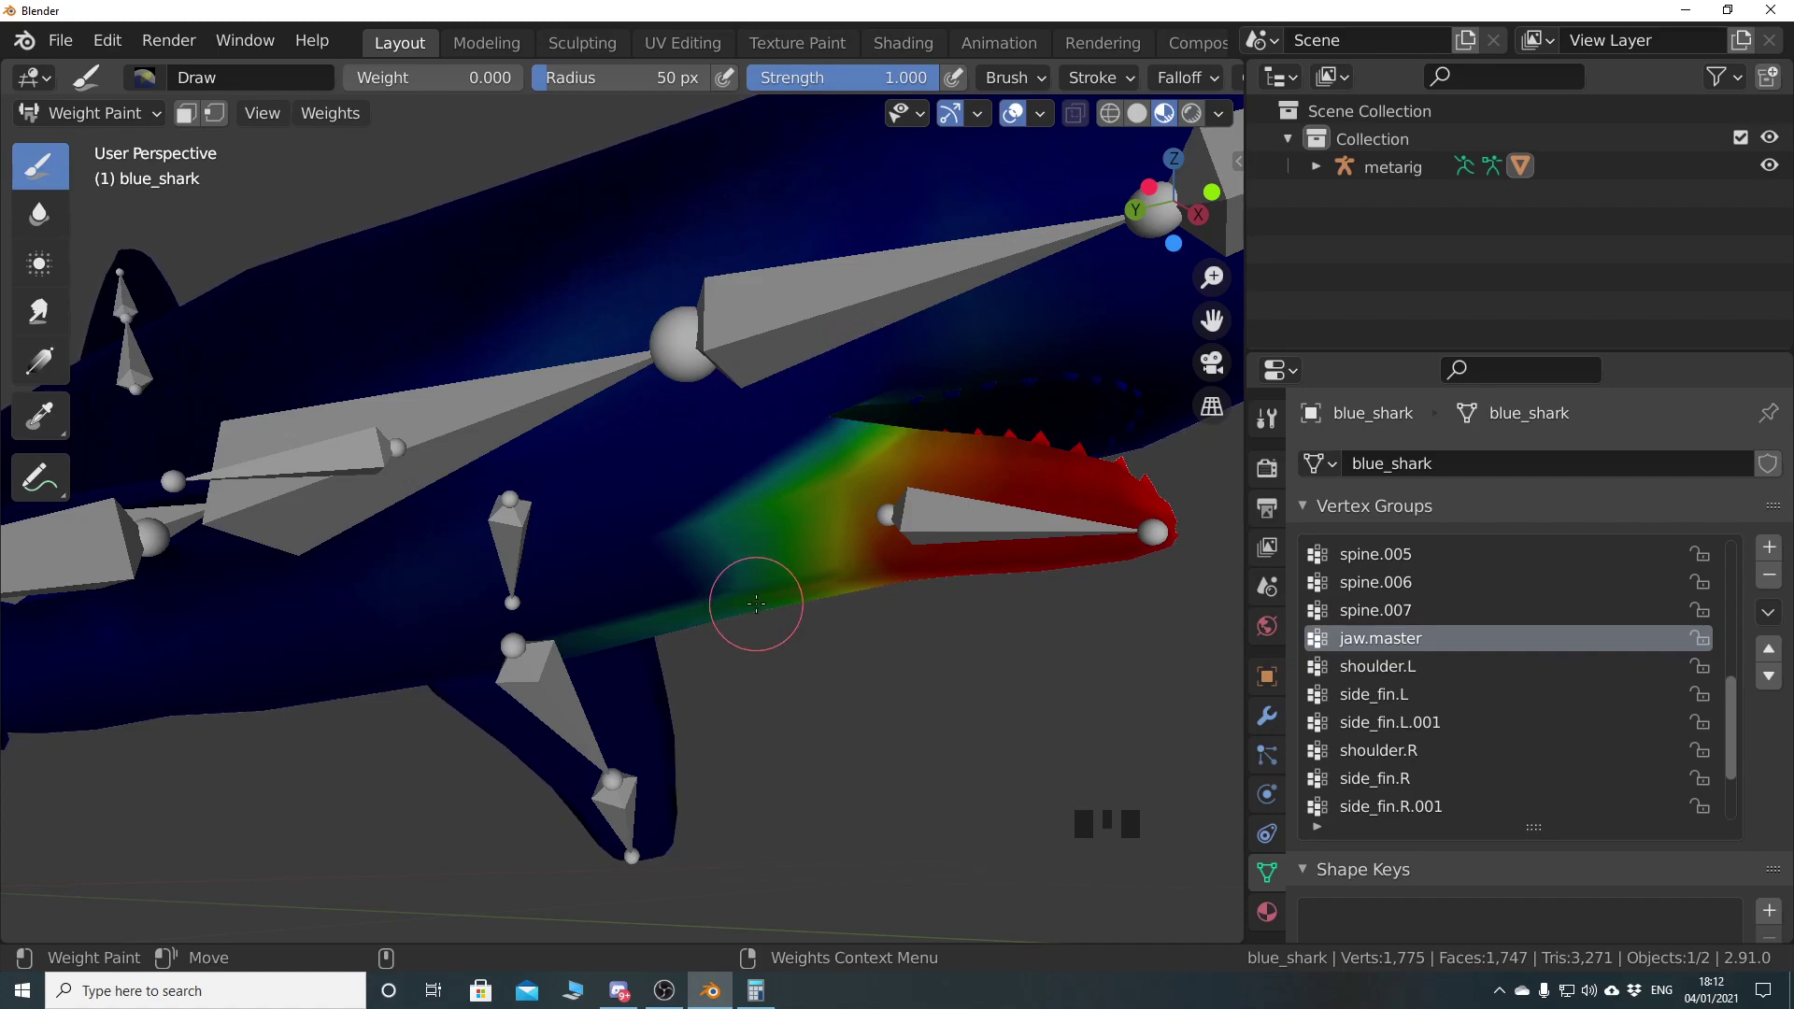
Erase the jaw.master weight from the cheek above and behind the mouth corner
middle_click_drag(689, 622, 684, 480)
mouse_move(684, 479)
left_mouse_down()
mouse_move(701, 541)
mouse_move(641, 489)
left_mouse_up()
mouse_move(641, 489)
middle_mouse_down("shift")
mouse_move(720, 533)
mouse_move(759, 529)
middle_mouse_up("shift")
scroll(709, 541, "up", 3)
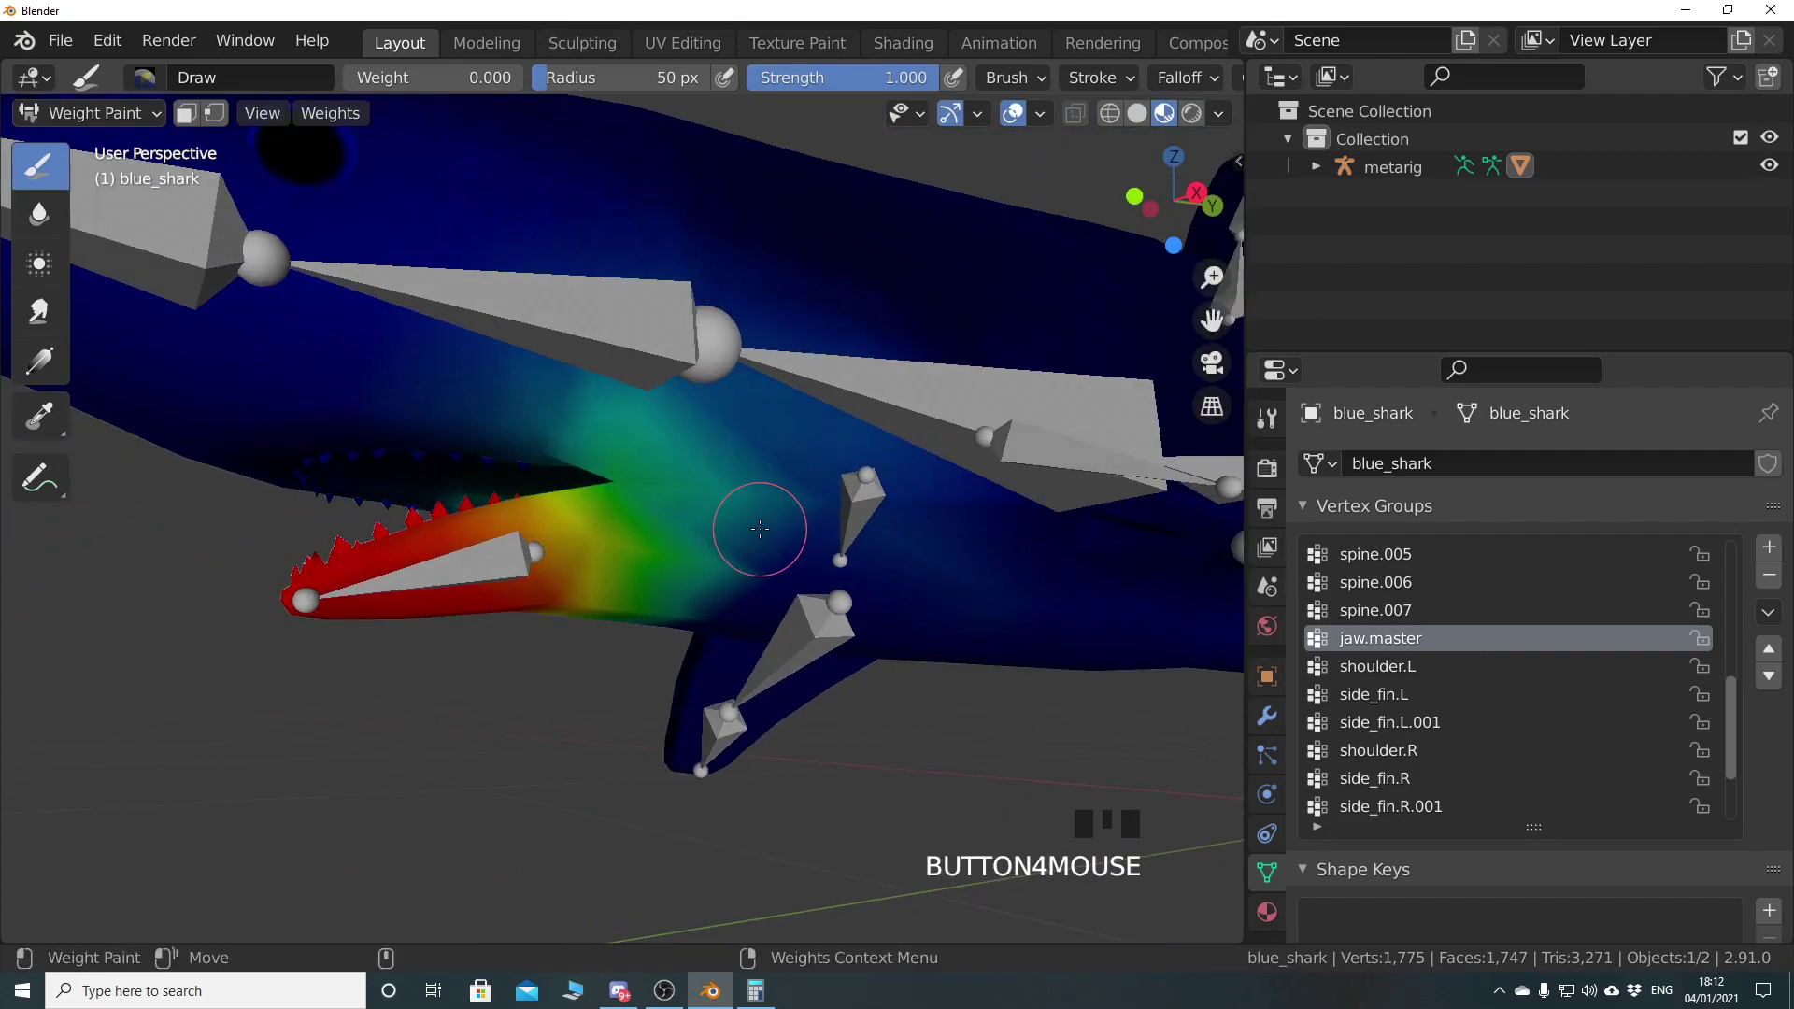
left_click_drag(616, 400, 671, 474)
mouse_move(598, 415)
left_mouse_down()
mouse_move(603, 446)
mouse_move(577, 401)
mouse_move(601, 379)
mouse_move(609, 461)
mouse_move(521, 404)
mouse_move(609, 441)
left_mouse_up()
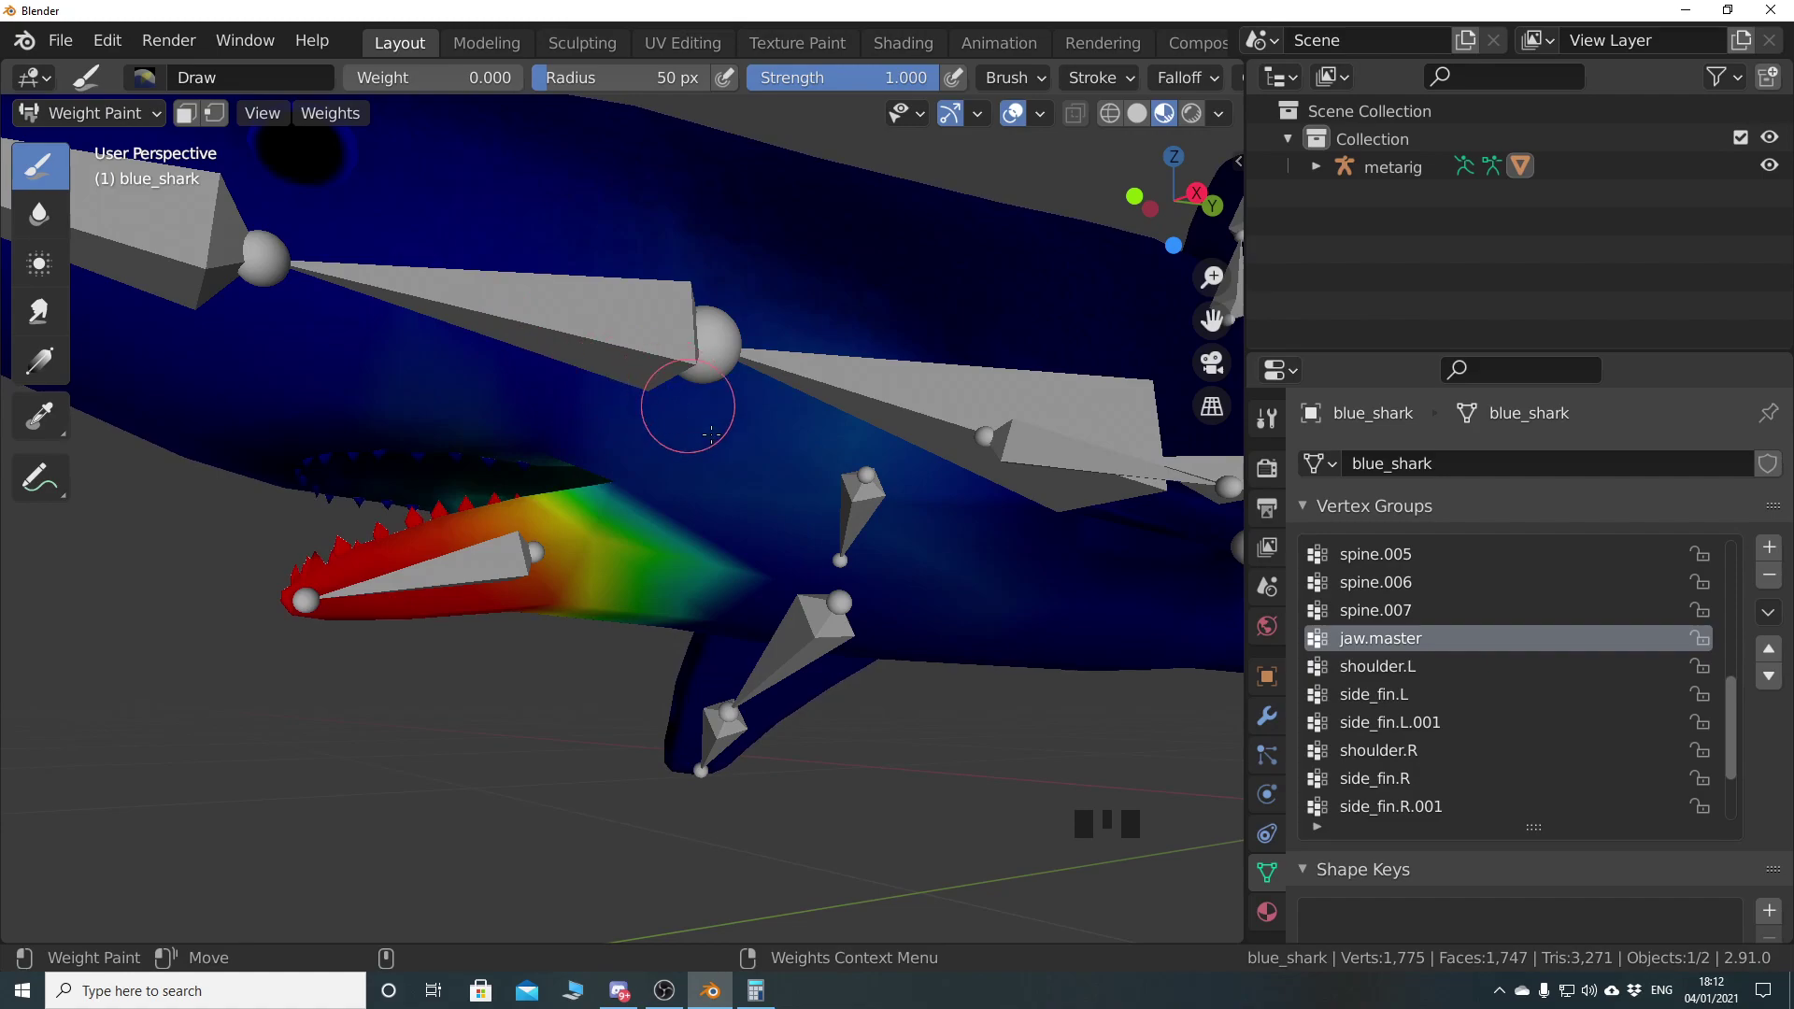
Dab away more jaw.master weight along the upper rear edge of the gradient behind the mouth corner
scroll(774, 399, "down", 4)
scroll(781, 513, "up", 4)
scroll(748, 448, "up", 2, "shift")
scroll(732, 423, "up", 2)
scroll(732, 423, "up", 2, "shift")
left_click(655, 458)
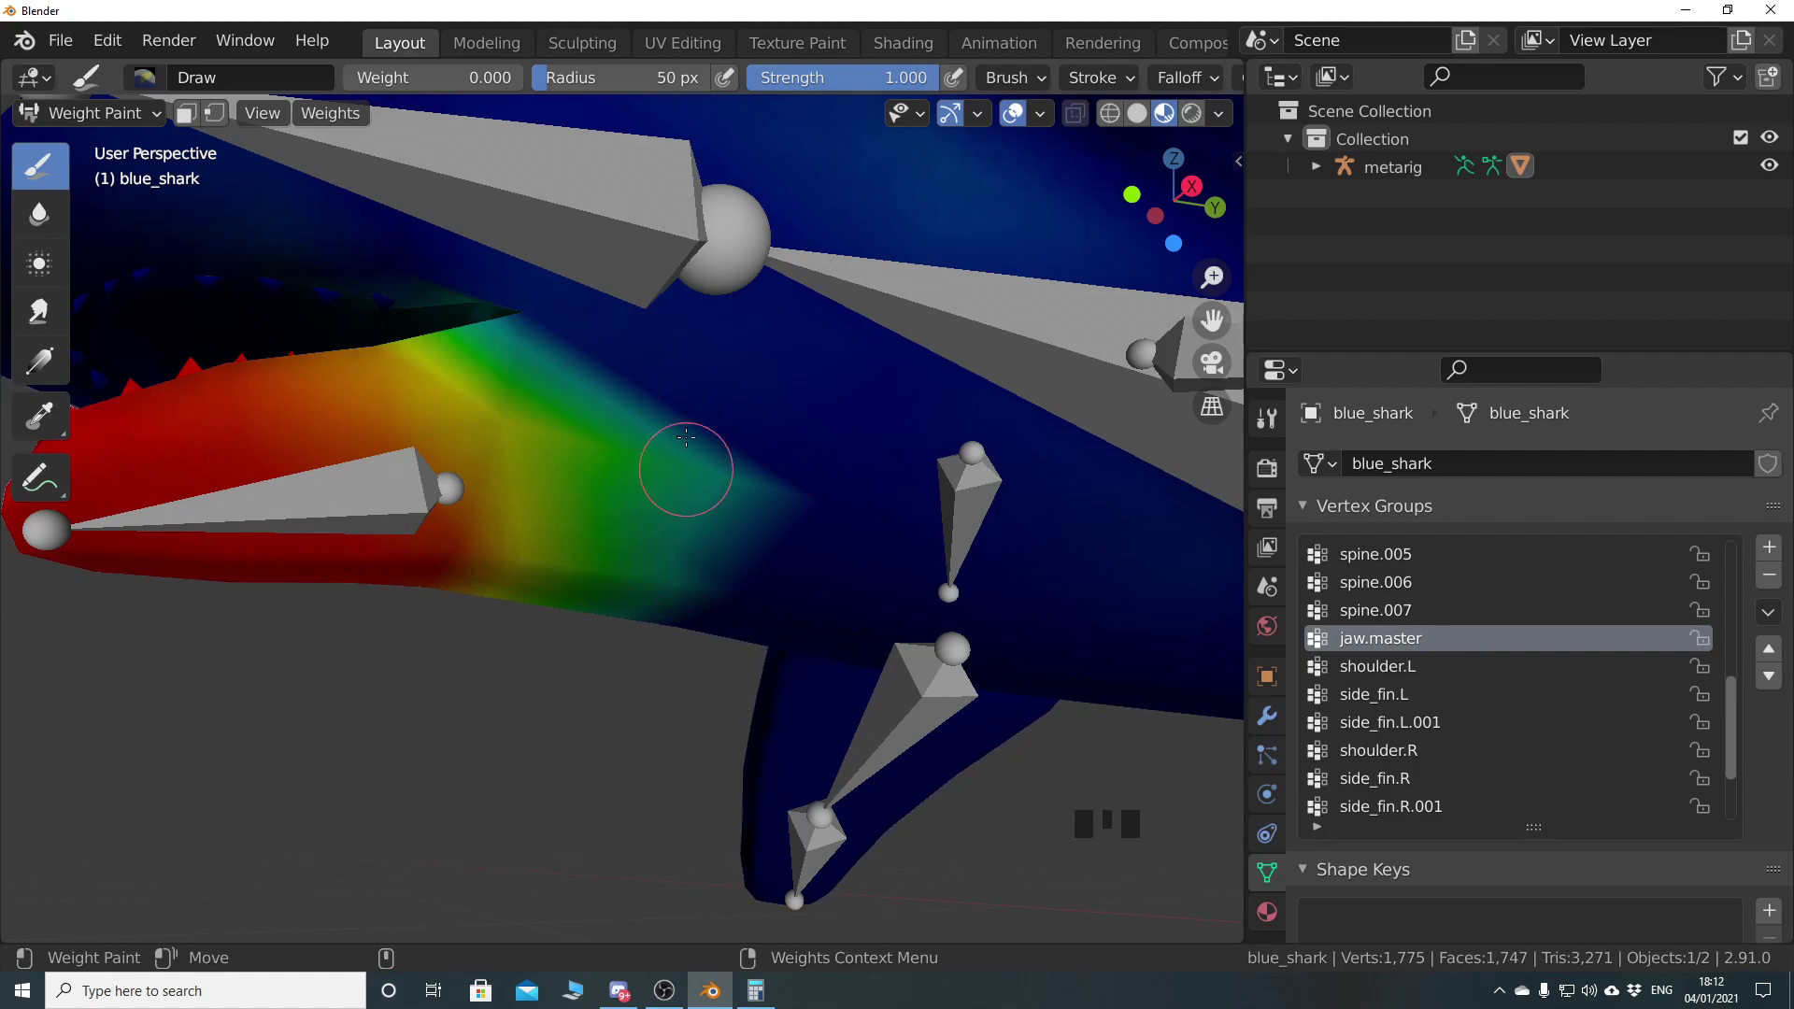
left_click(623, 390)
scroll(641, 540, "down", 3)
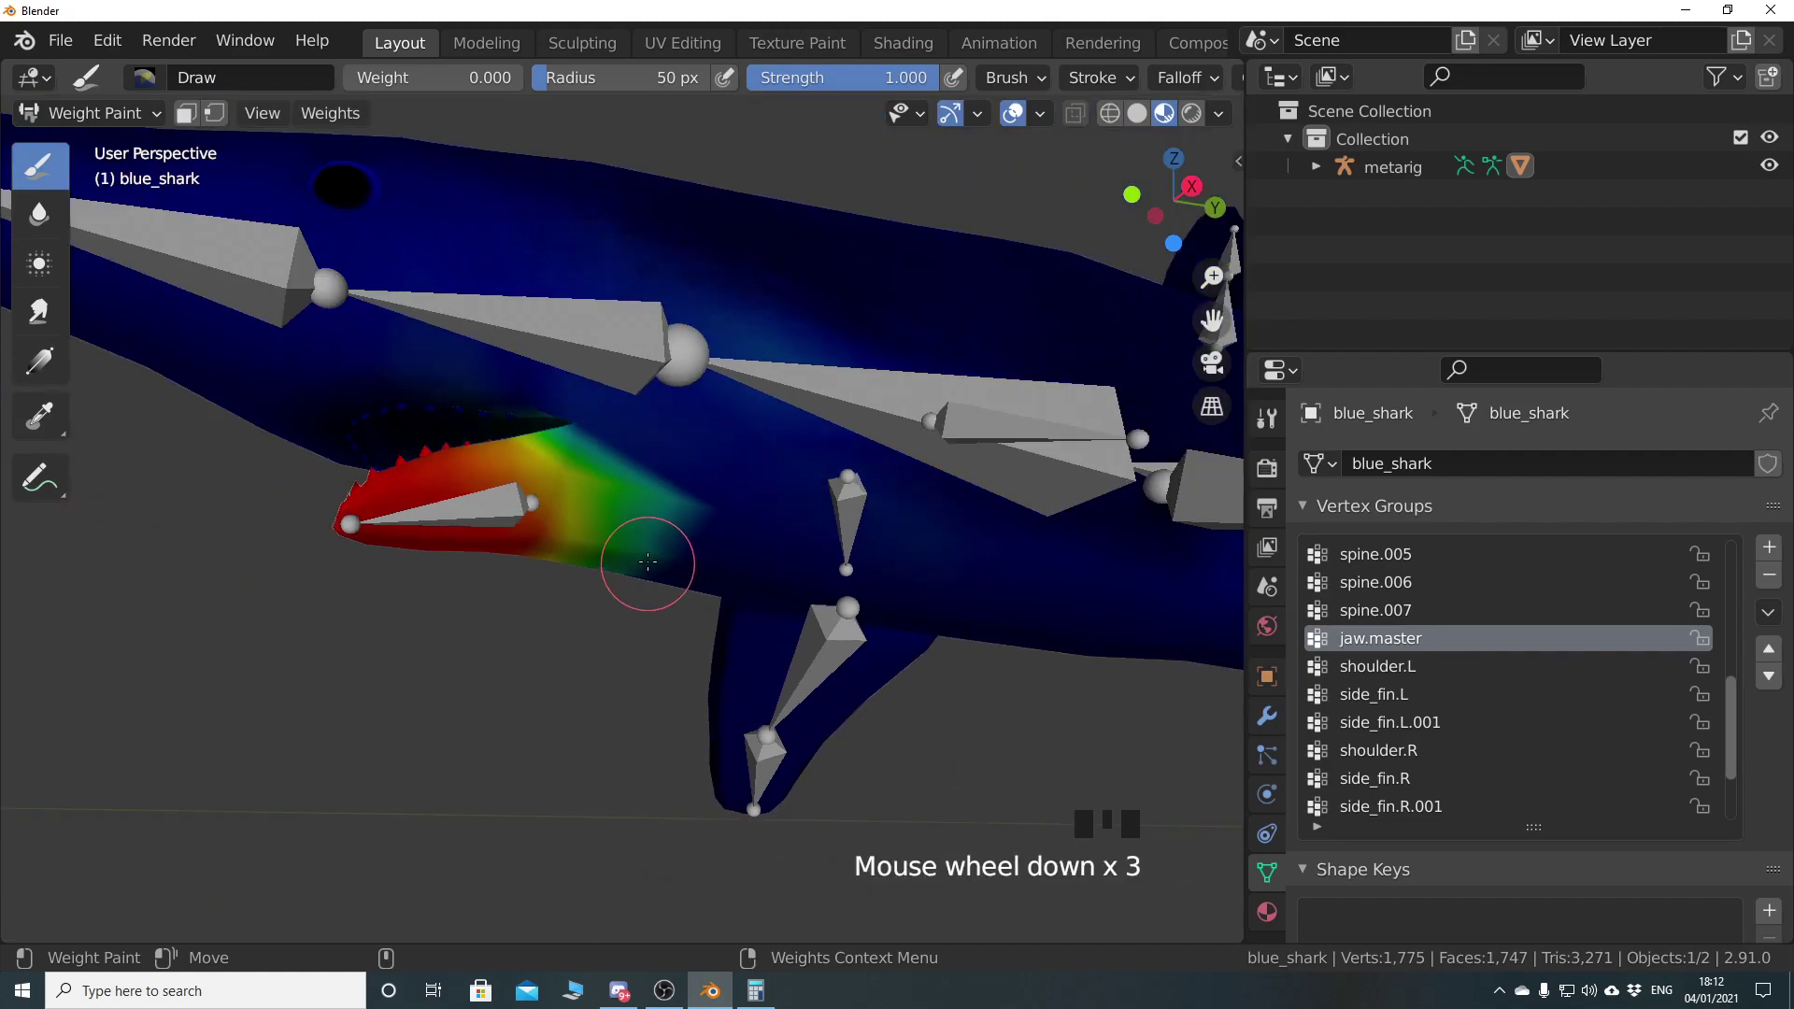
Enlarge the brush radius to 122 px and erase jaw.master weight from the side of the throat behind the lower jaw
scroll(654, 524, "up", 4)
scroll(741, 483, "up", 2, "shift")
scroll(741, 483, "up", 3)
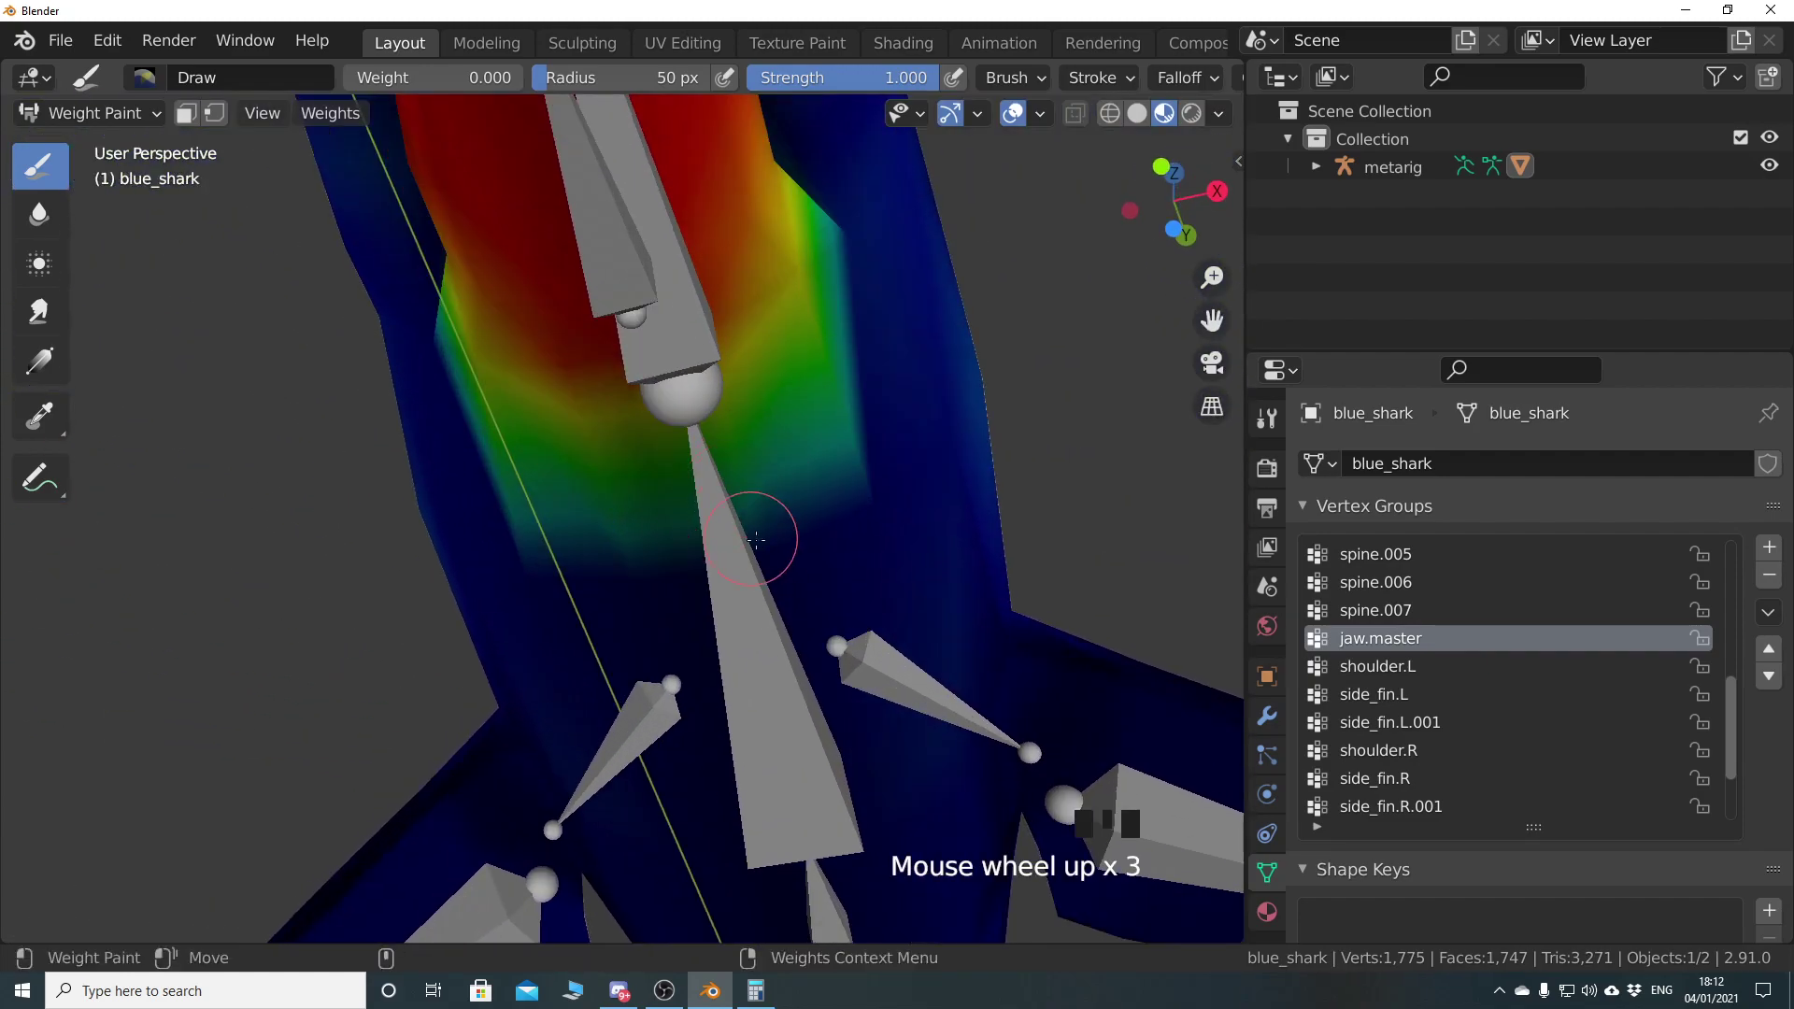
key("f")
left_click(848, 643)
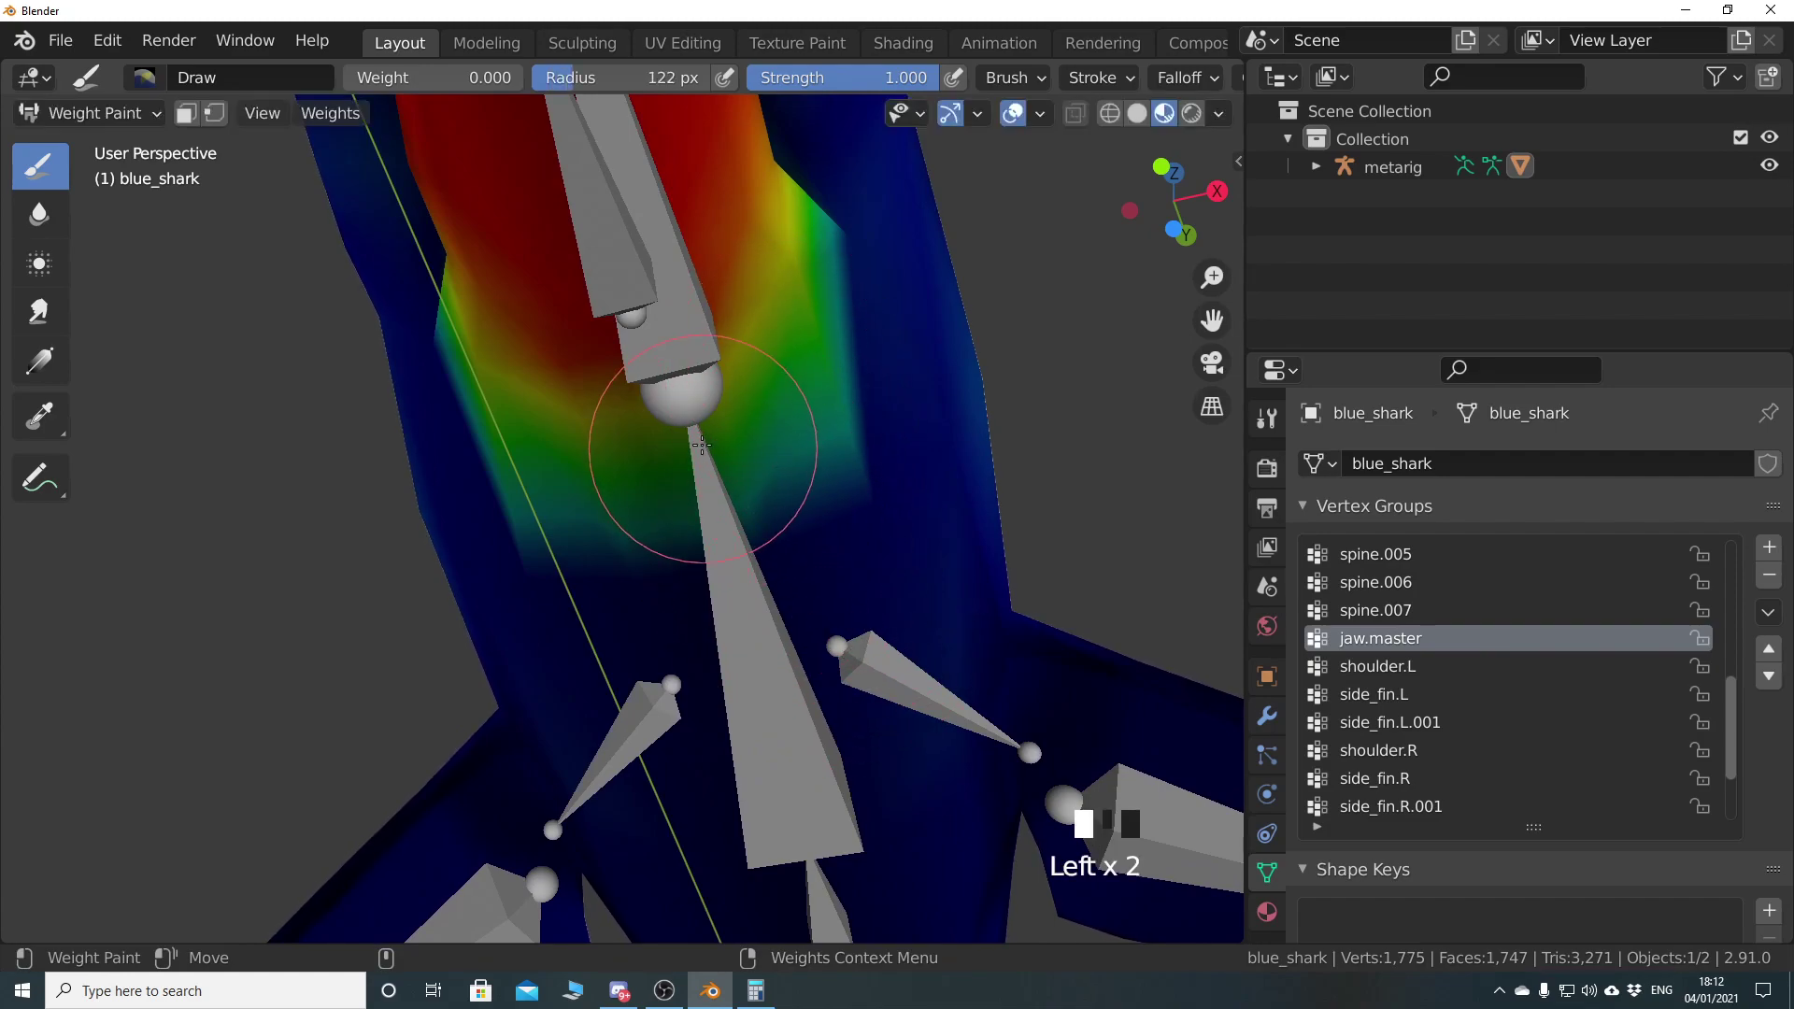
middle_click_drag(636, 447, 541, 641)
mouse_move(541, 641)
left_mouse_down()
mouse_move(633, 501)
mouse_move(657, 528)
mouse_move(710, 528)
mouse_move(669, 526)
left_mouse_up()
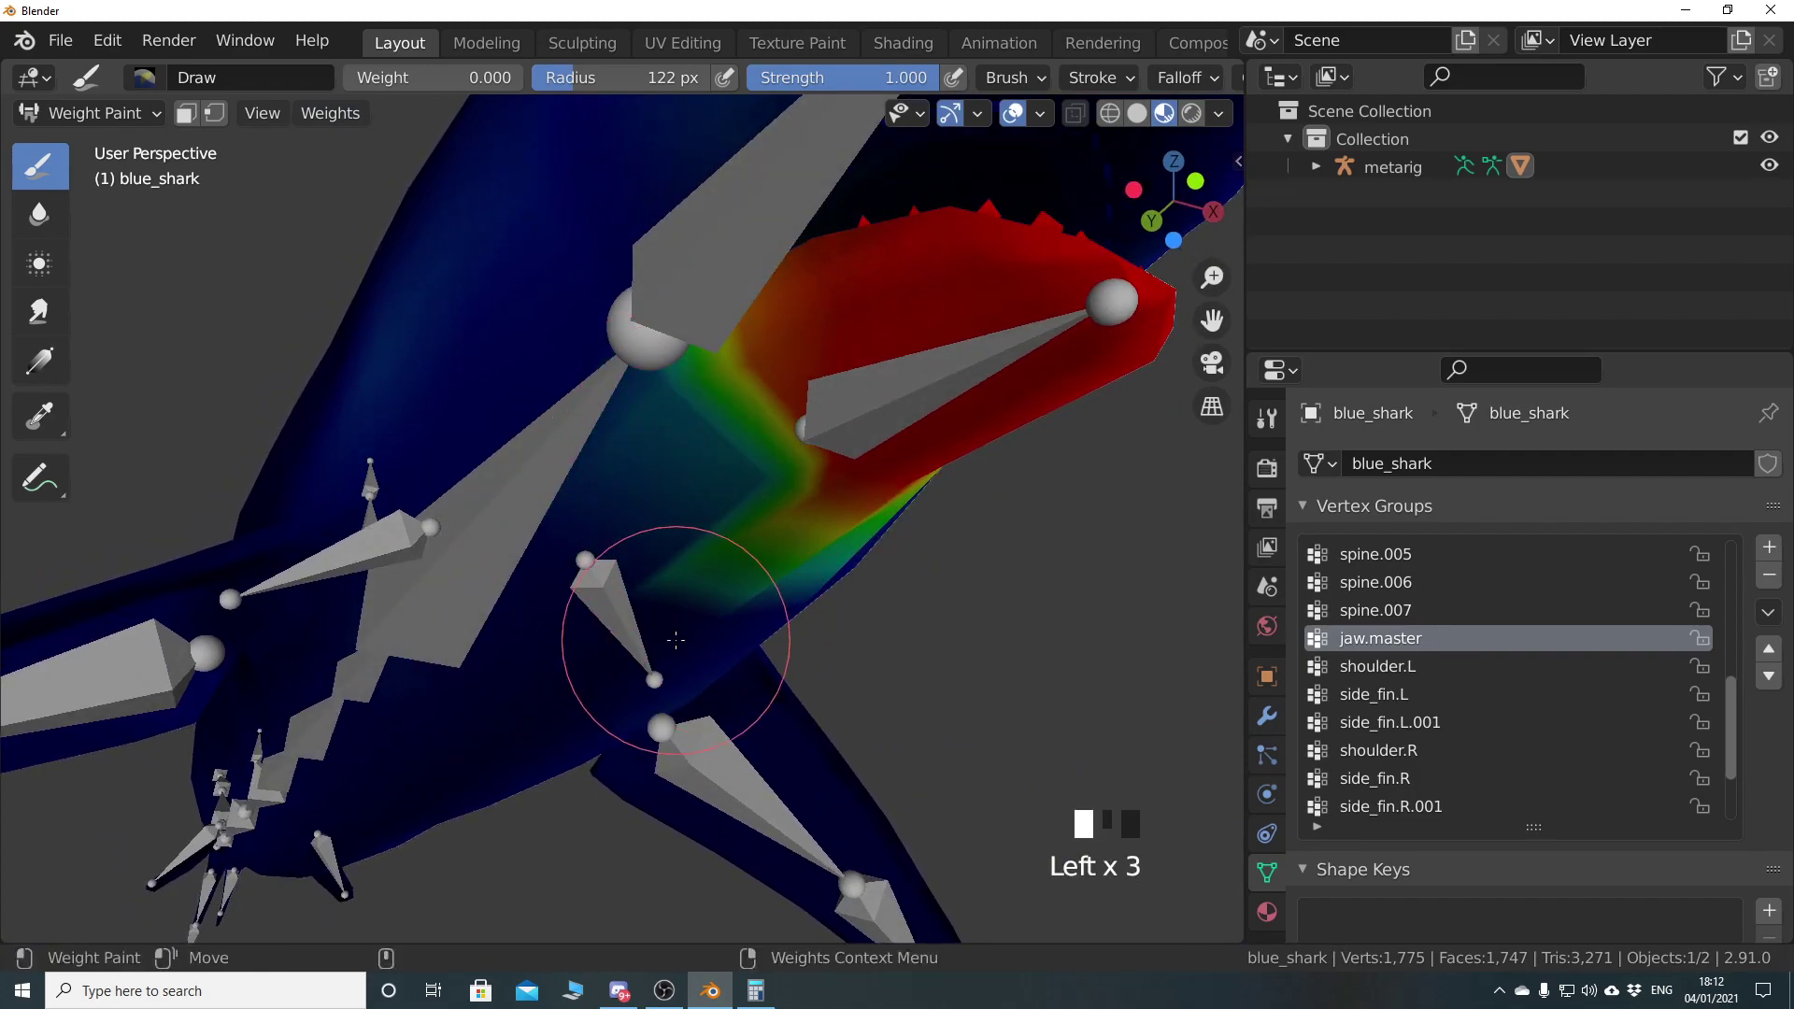
Erase the jaw.master weight across the underside of the throat, up to the rear end of the jaw bone
middle_click_drag(757, 640, 700, 490)
left_click(700, 490)
left_click_drag(713, 427, 712, 581)
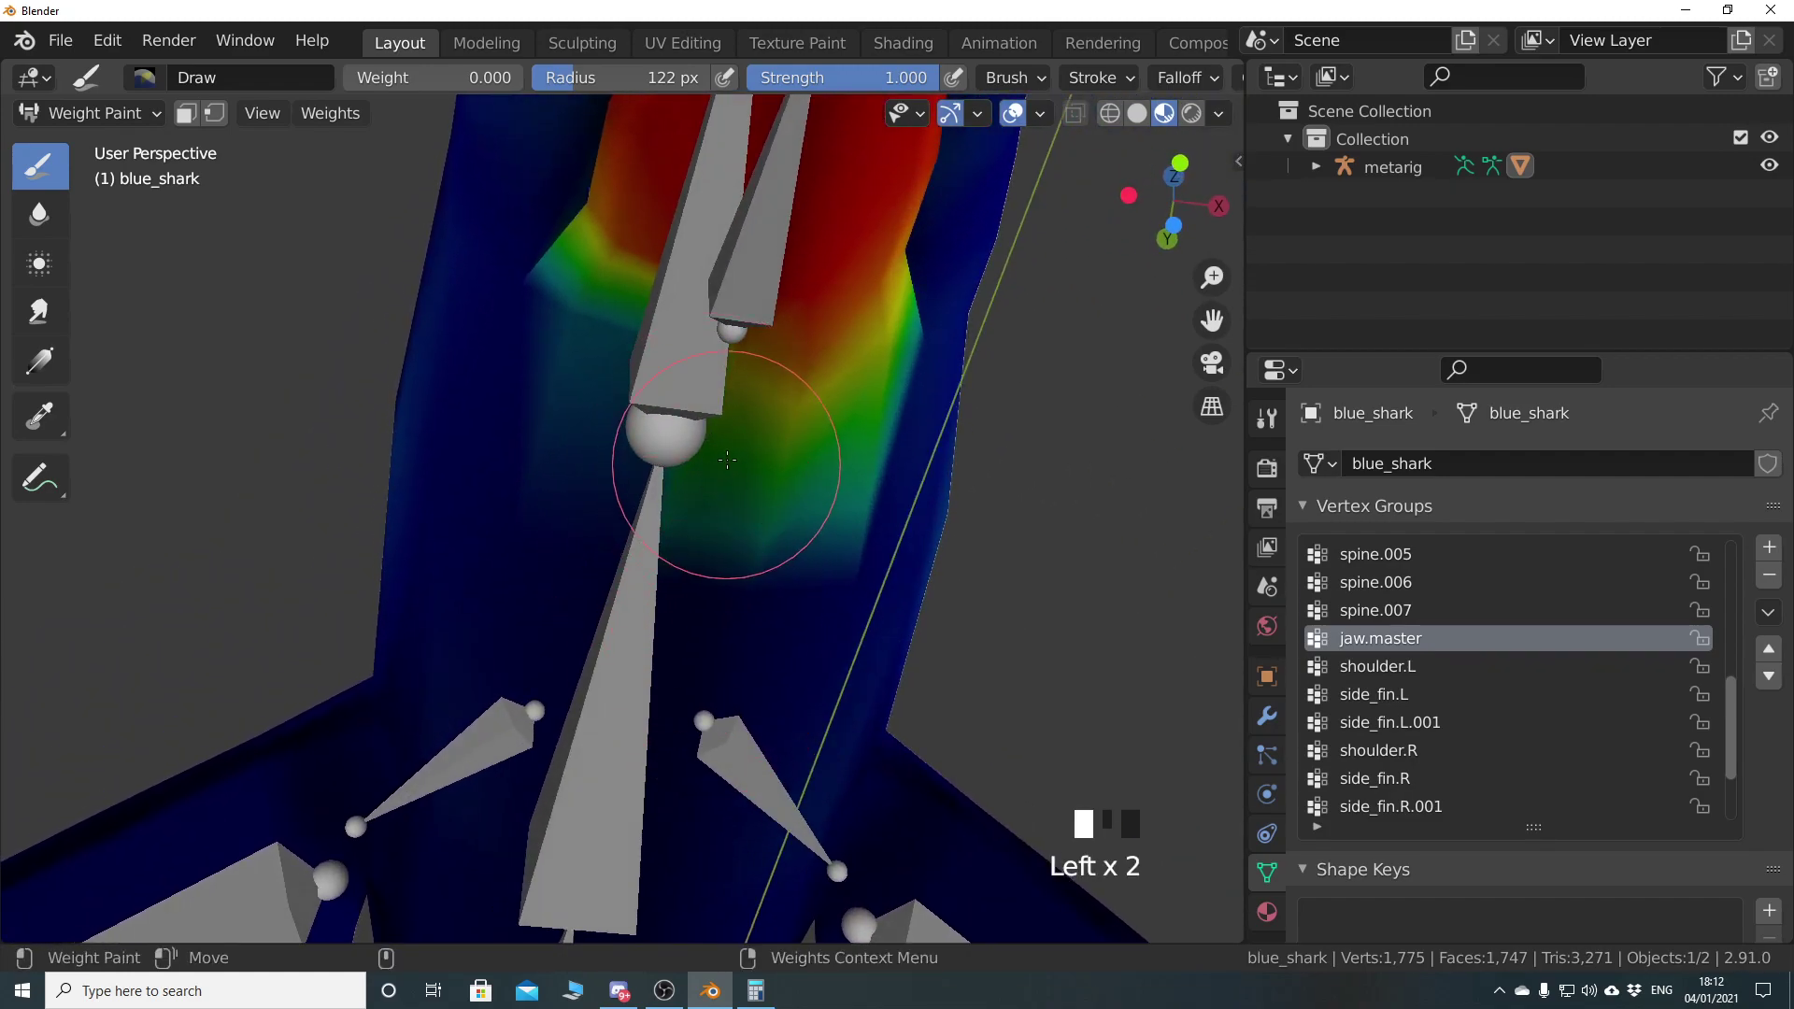
left_click_drag(726, 464, 747, 408)
mouse_move(848, 624)
left_mouse_down()
mouse_move(910, 472)
mouse_move(741, 560)
mouse_move(731, 477)
left_mouse_up()
left_click_drag(739, 407, 747, 382)
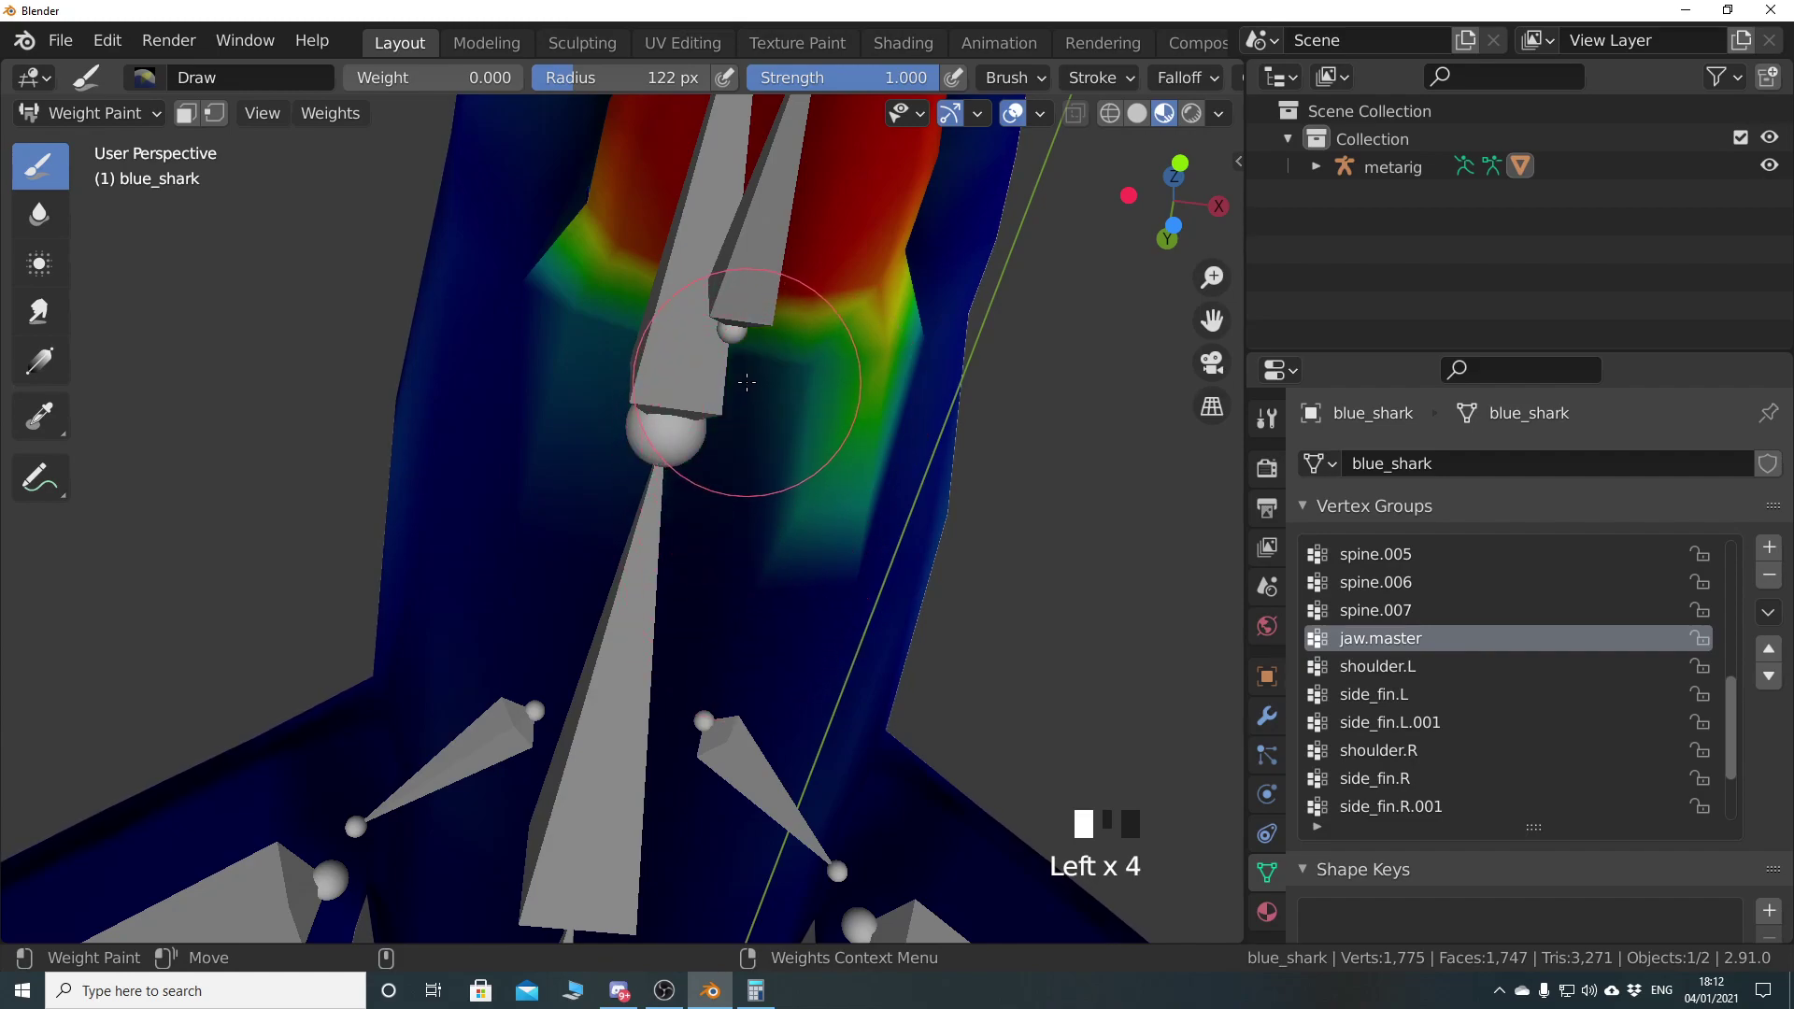
Remove the leftover jaw.master weight along both edges of the throat, up to the mouth corners
mouse_move(677, 517)
left_mouse_down()
mouse_move(532, 513)
mouse_move(536, 345)
mouse_move(529, 500)
mouse_move(527, 458)
left_mouse_up()
mouse_move(392, 449)
left_mouse_down()
mouse_move(493, 340)
mouse_move(585, 449)
mouse_move(654, 443)
mouse_move(580, 520)
mouse_move(801, 580)
left_mouse_up()
middle_click_drag(800, 580, 587, 571)
mouse_move(587, 570)
left_mouse_down()
mouse_move(601, 347)
mouse_move(626, 340)
left_mouse_up()
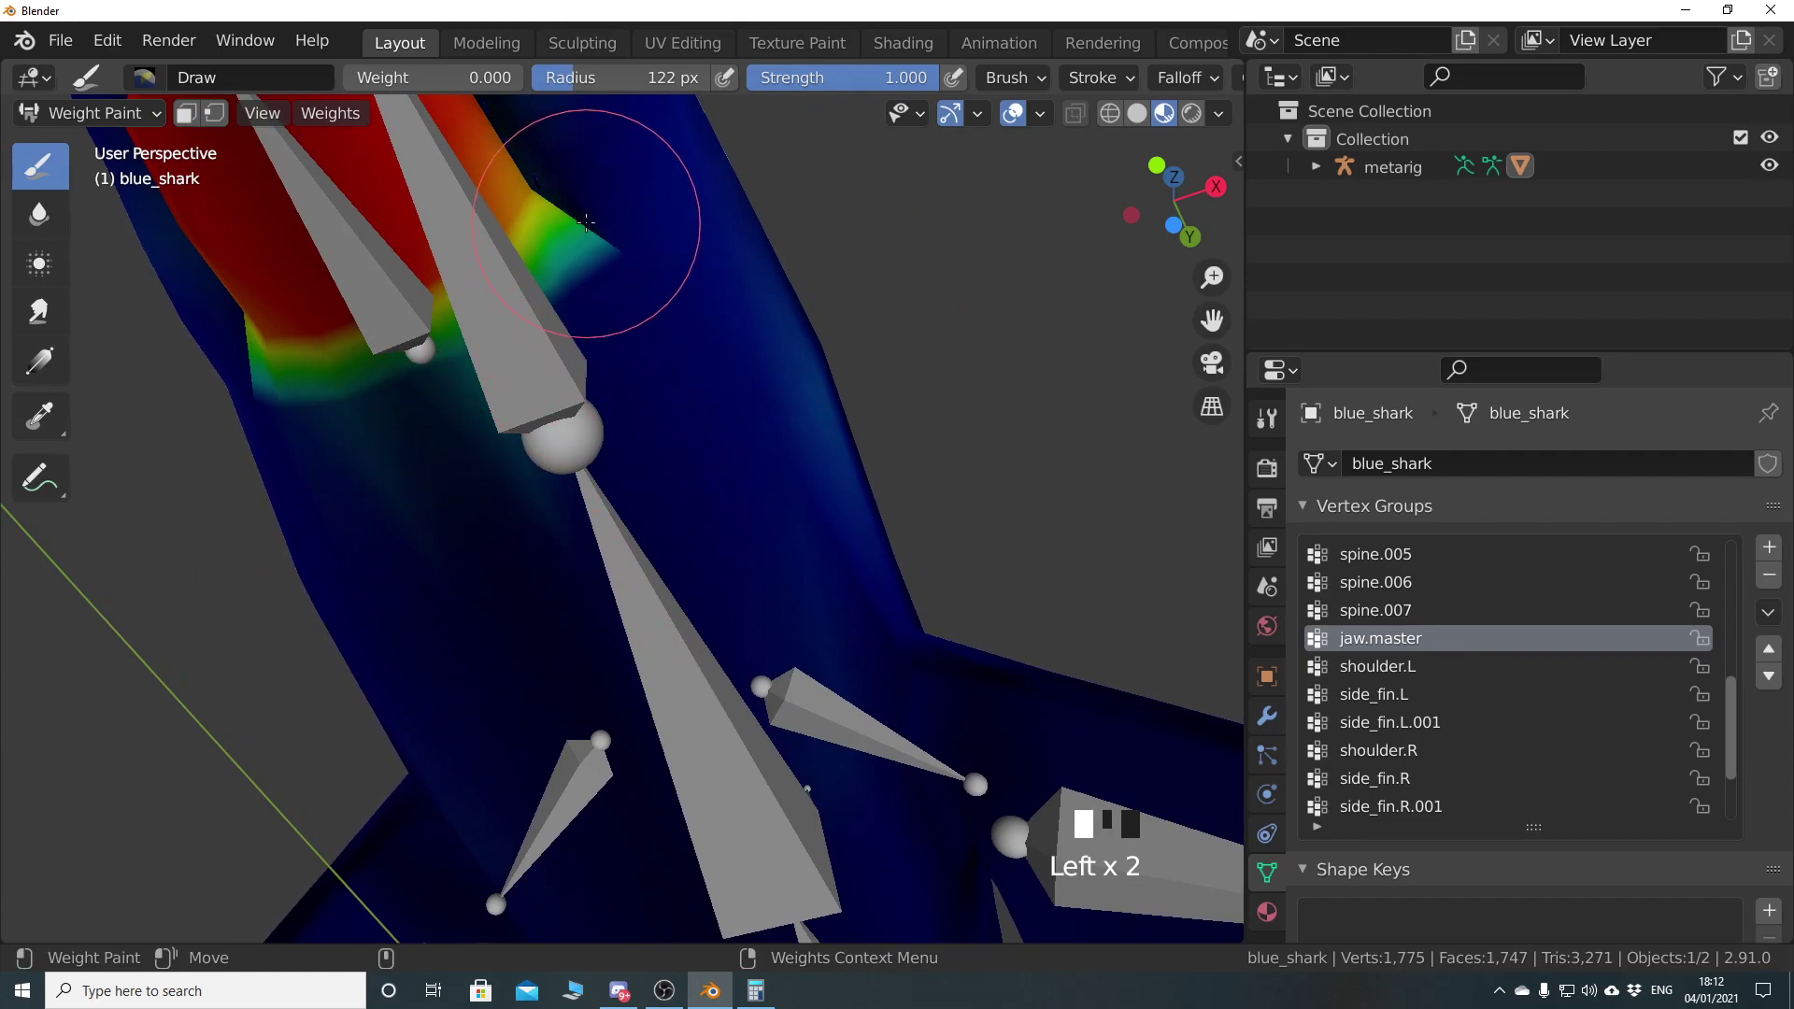
mouse_move(590, 363)
middle_mouse_down()
mouse_move(781, 729)
mouse_move(760, 660)
middle_mouse_up()
left_click(742, 660)
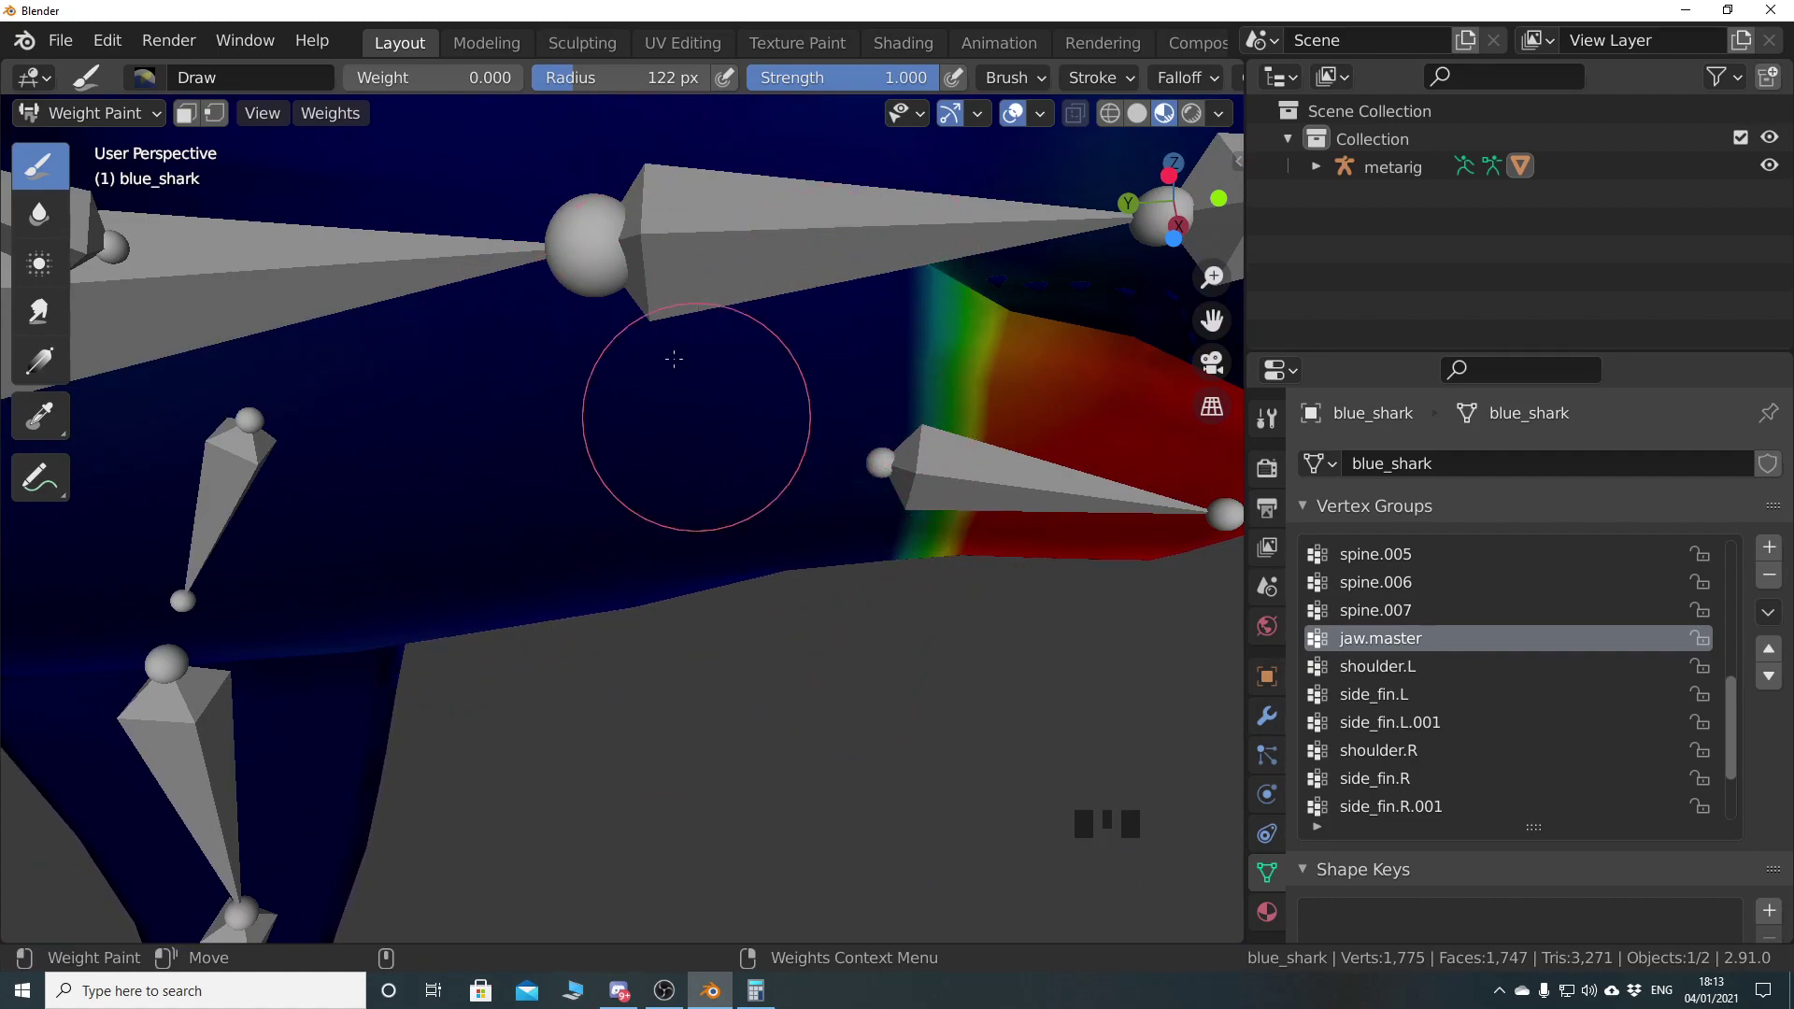
Clear faint jaw.master weight from the belly and flanks between the jaw and the side fins
middle_click_drag(622, 715, 641, 501)
left_click(631, 520)
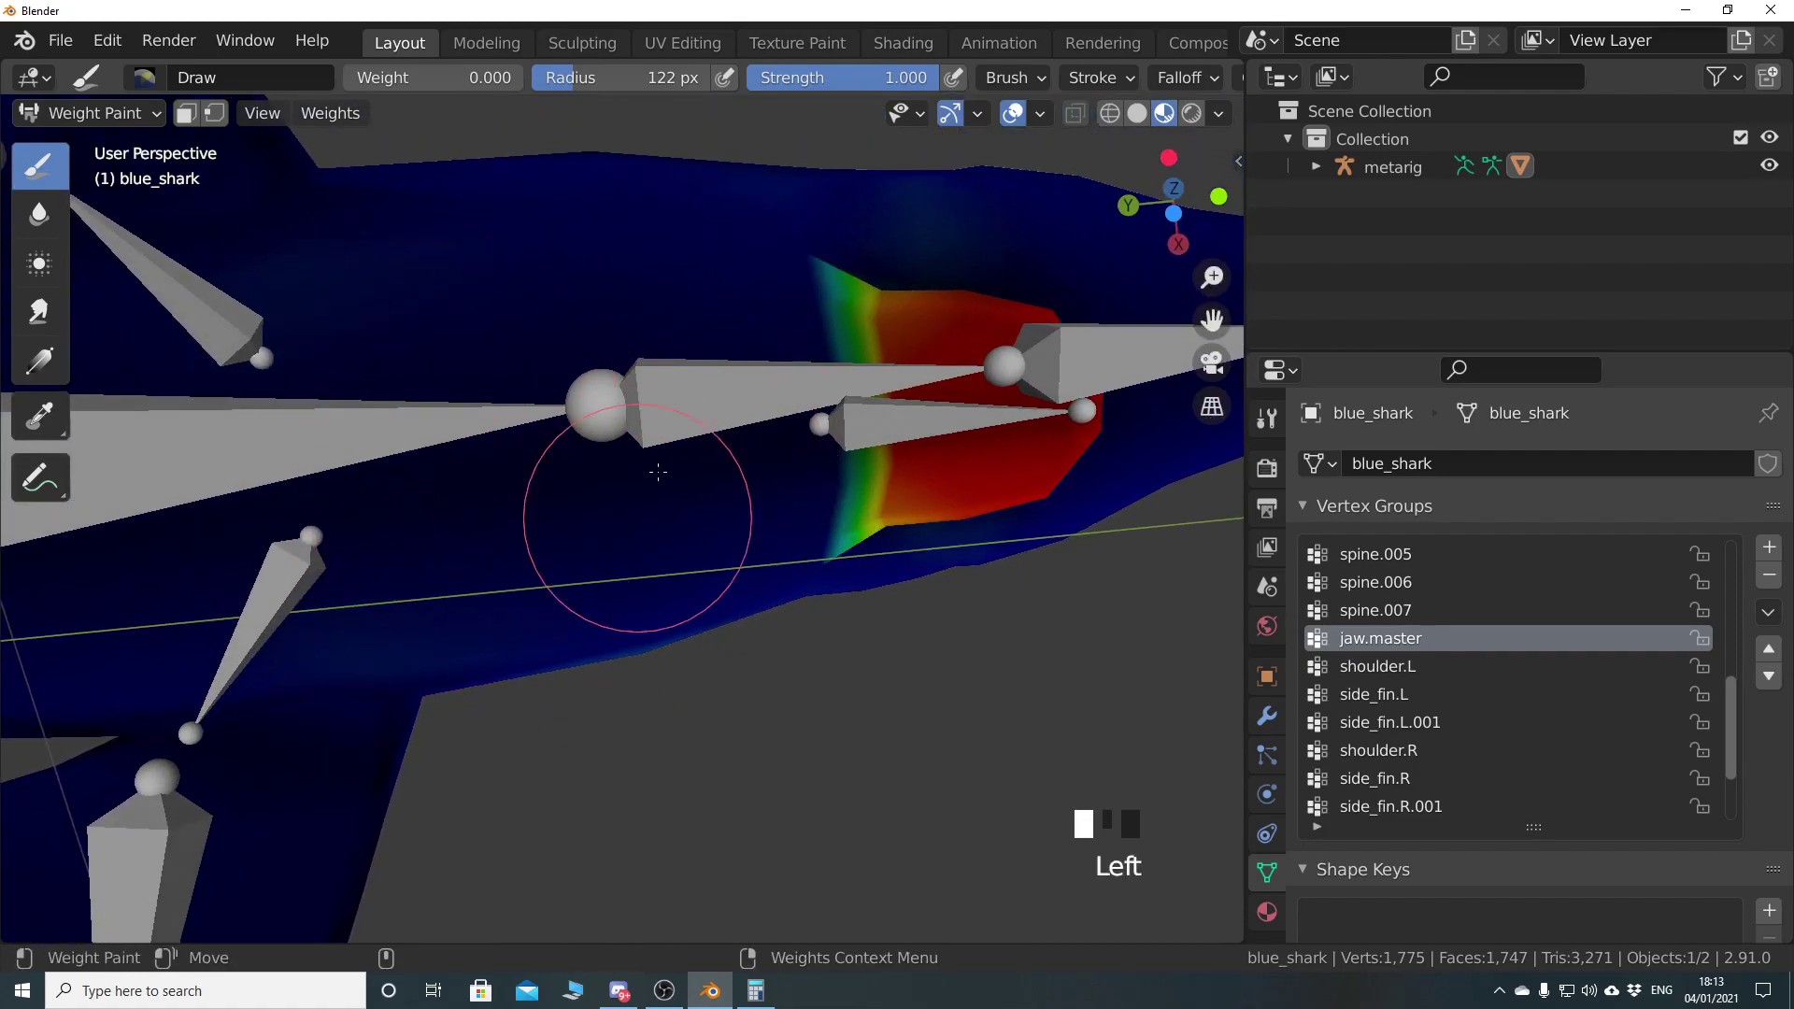
left_click(540, 240)
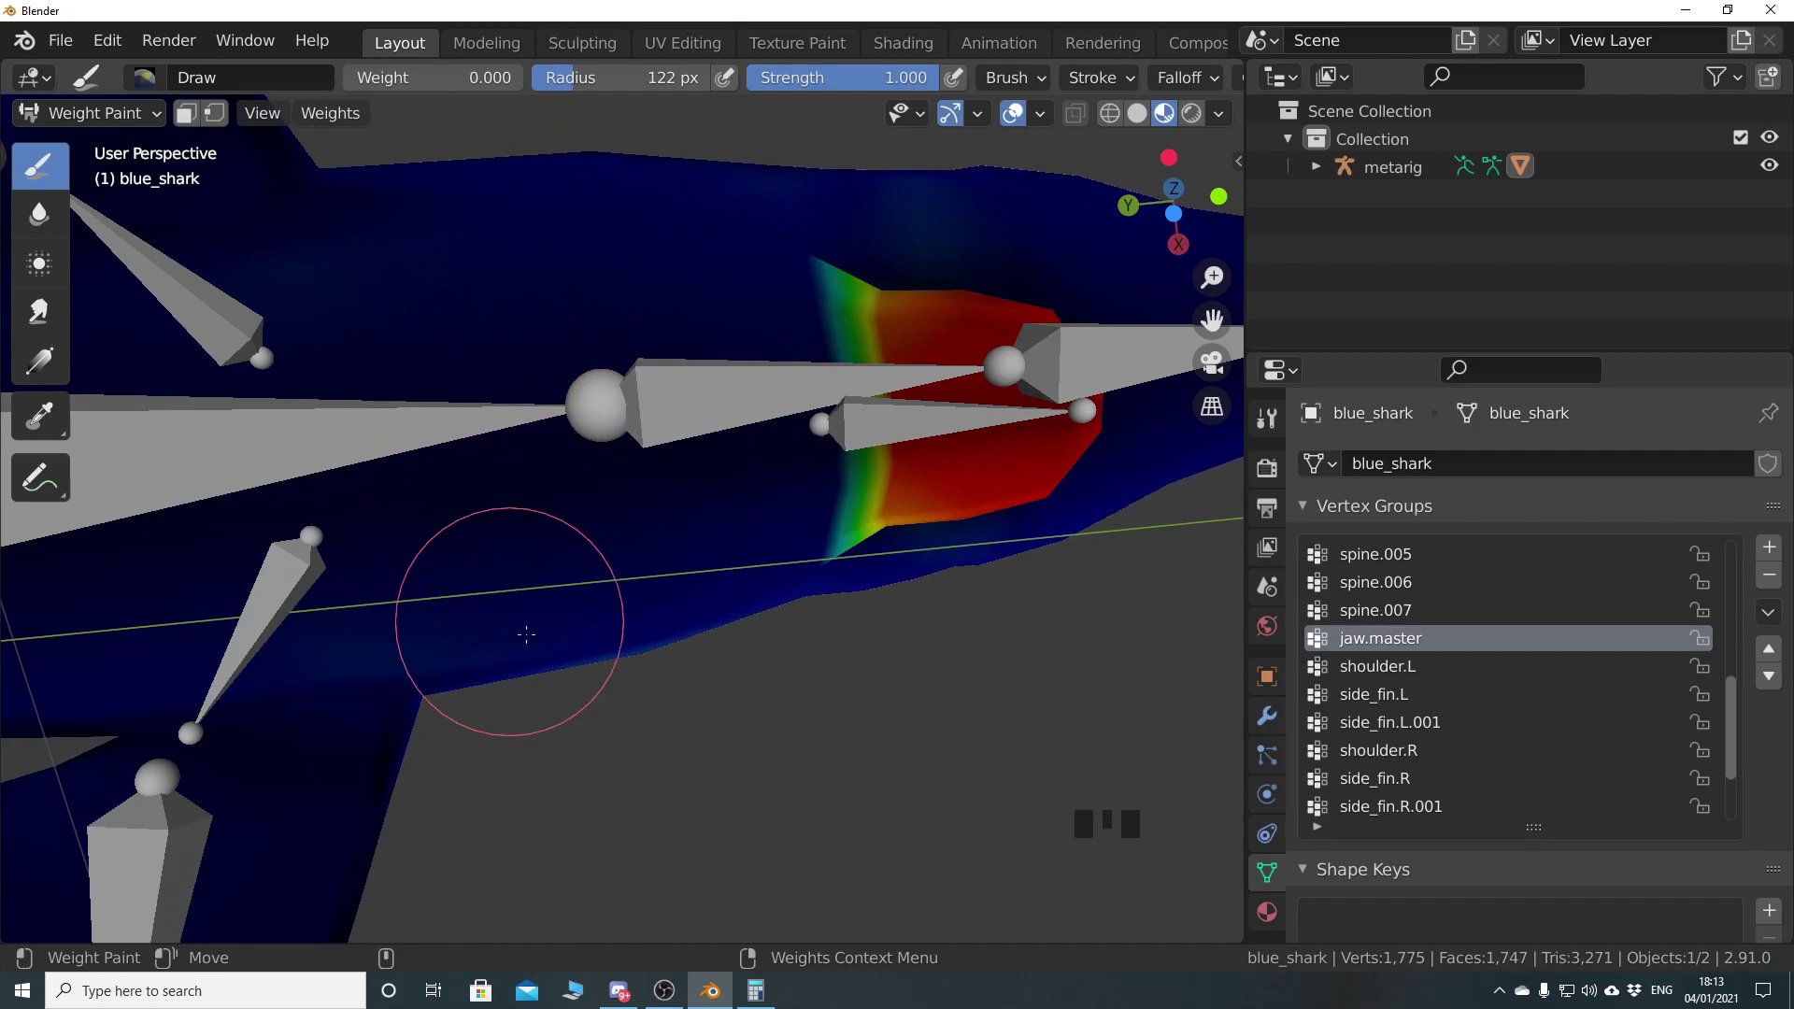
mouse_move(595, 645)
middle_mouse_down()
mouse_move(296, 534)
mouse_move(620, 601)
mouse_move(500, 660)
mouse_move(487, 576)
mouse_move(689, 561)
mouse_move(681, 400)
middle_mouse_up()
left_click(681, 400)
middle_click_drag(649, 645, 721, 569)
middle_click_drag(721, 648, 706, 574)
scroll(706, 573, "down", 3)
left_click(620, 340)
mouse_move(661, 480)
middle_mouse_down()
mouse_move(652, 502)
mouse_move(728, 575)
middle_mouse_up()
left_click(729, 575)
middle_click_drag(549, 689, 664, 622)
left_click(569, 594)
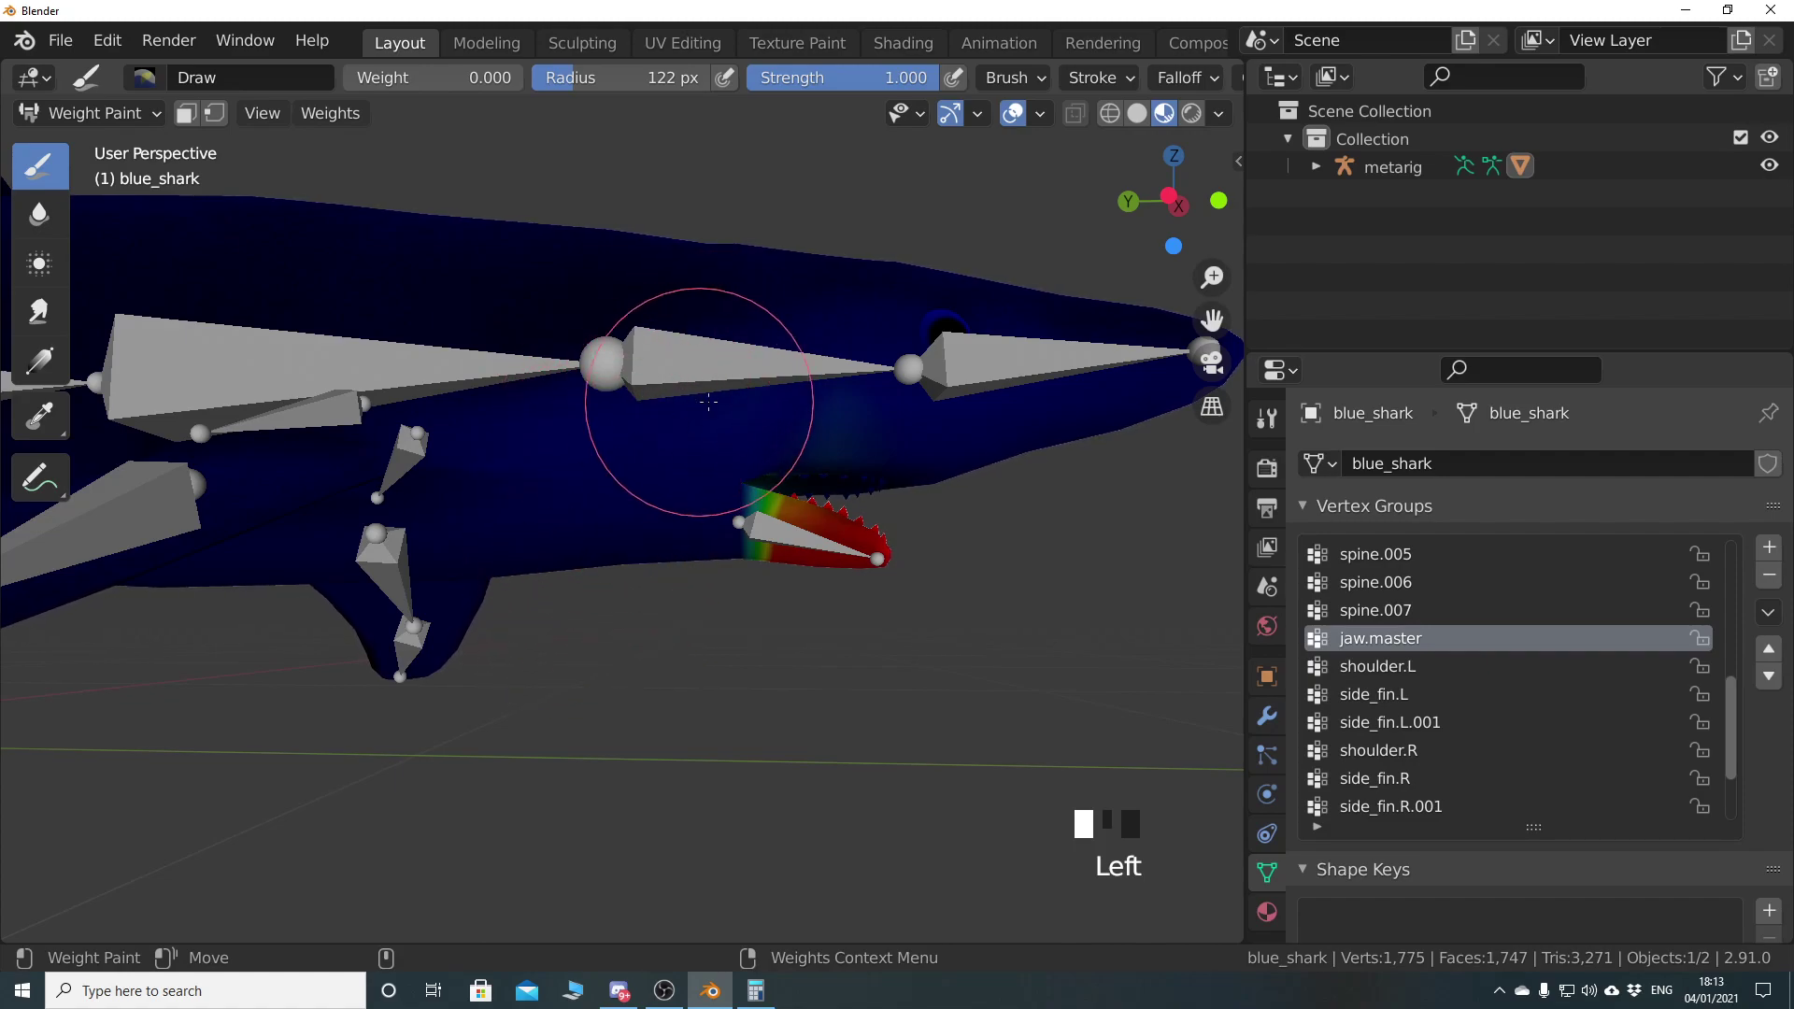
Erase the faint jaw.master weight from the head and upper jaw above the mouth
scroll(768, 418, "up", 1, "shift")
scroll(801, 520, "up", 2)
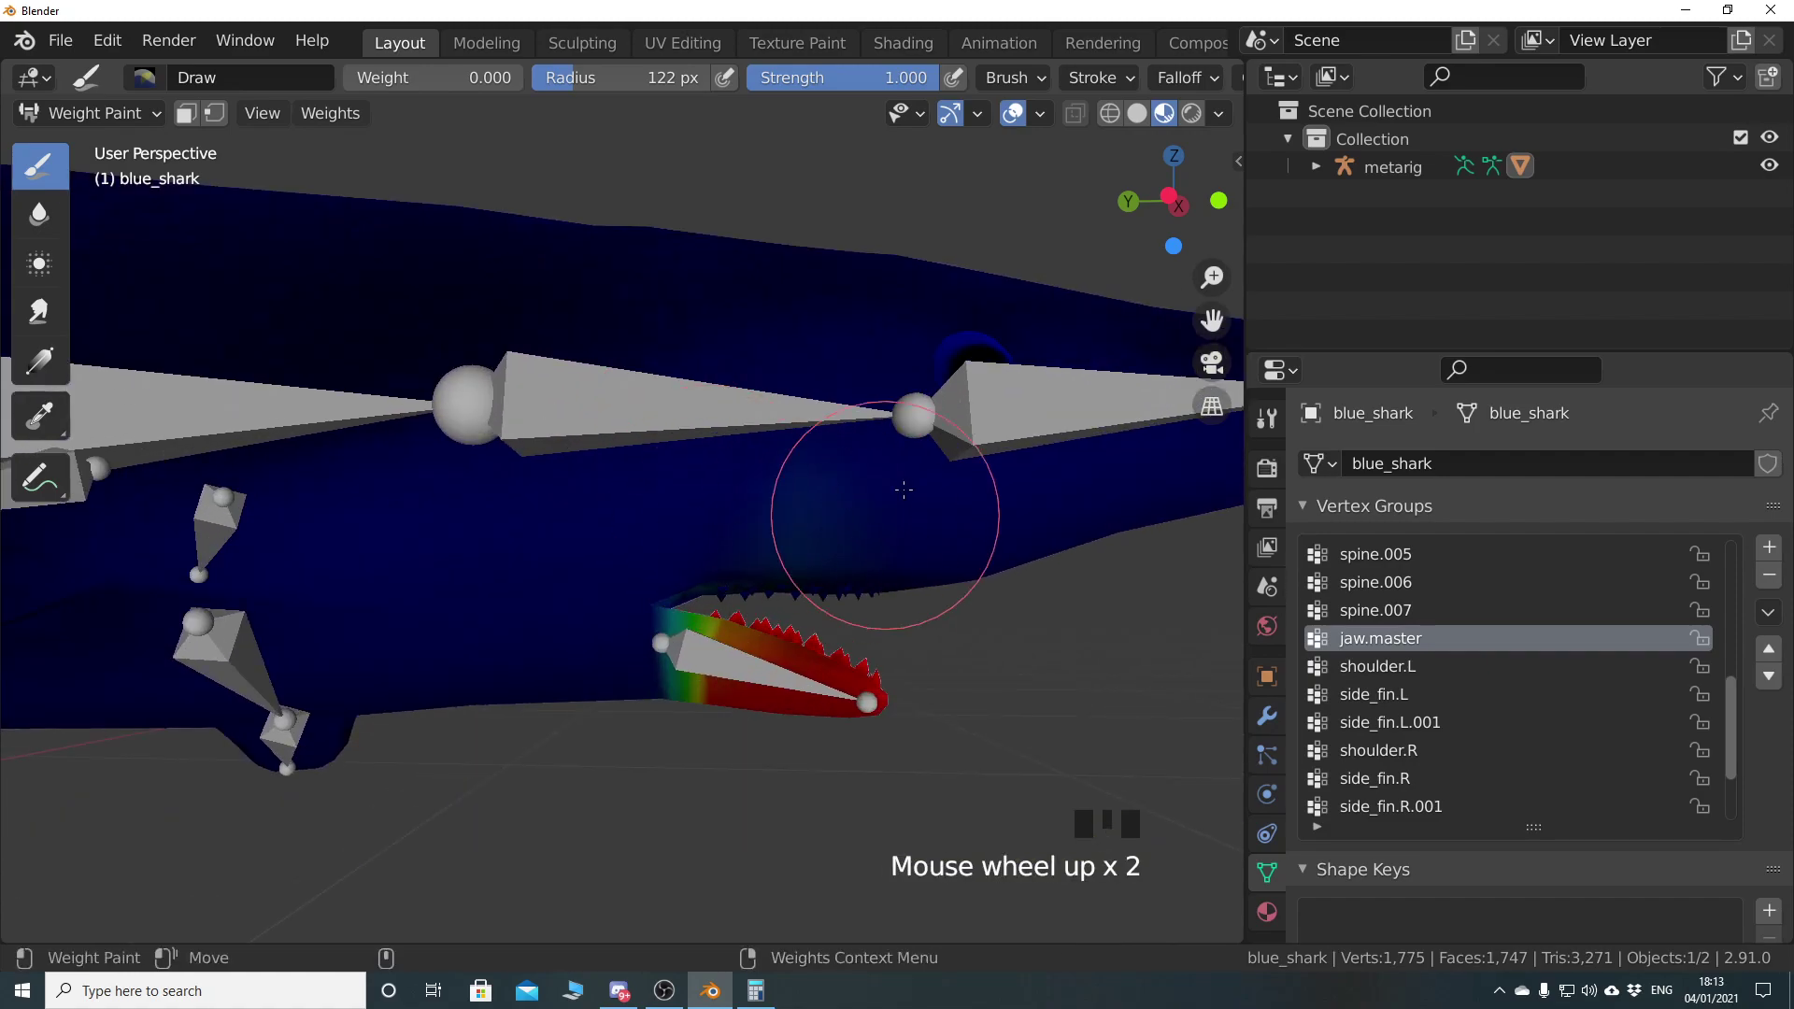
scroll(841, 532, "up", 1, "shift")
scroll(735, 551, "up", 3)
middle_click_drag(735, 550, 728, 525)
middle_click_drag(728, 525, 667, 479, "shift")
mouse_move(551, 449)
left_mouse_down()
mouse_move(692, 520)
mouse_move(408, 480)
mouse_move(528, 515)
mouse_move(881, 501)
mouse_move(805, 427)
mouse_move(400, 301)
mouse_move(421, 421)
mouse_move(861, 400)
mouse_move(320, 339)
left_mouse_up()
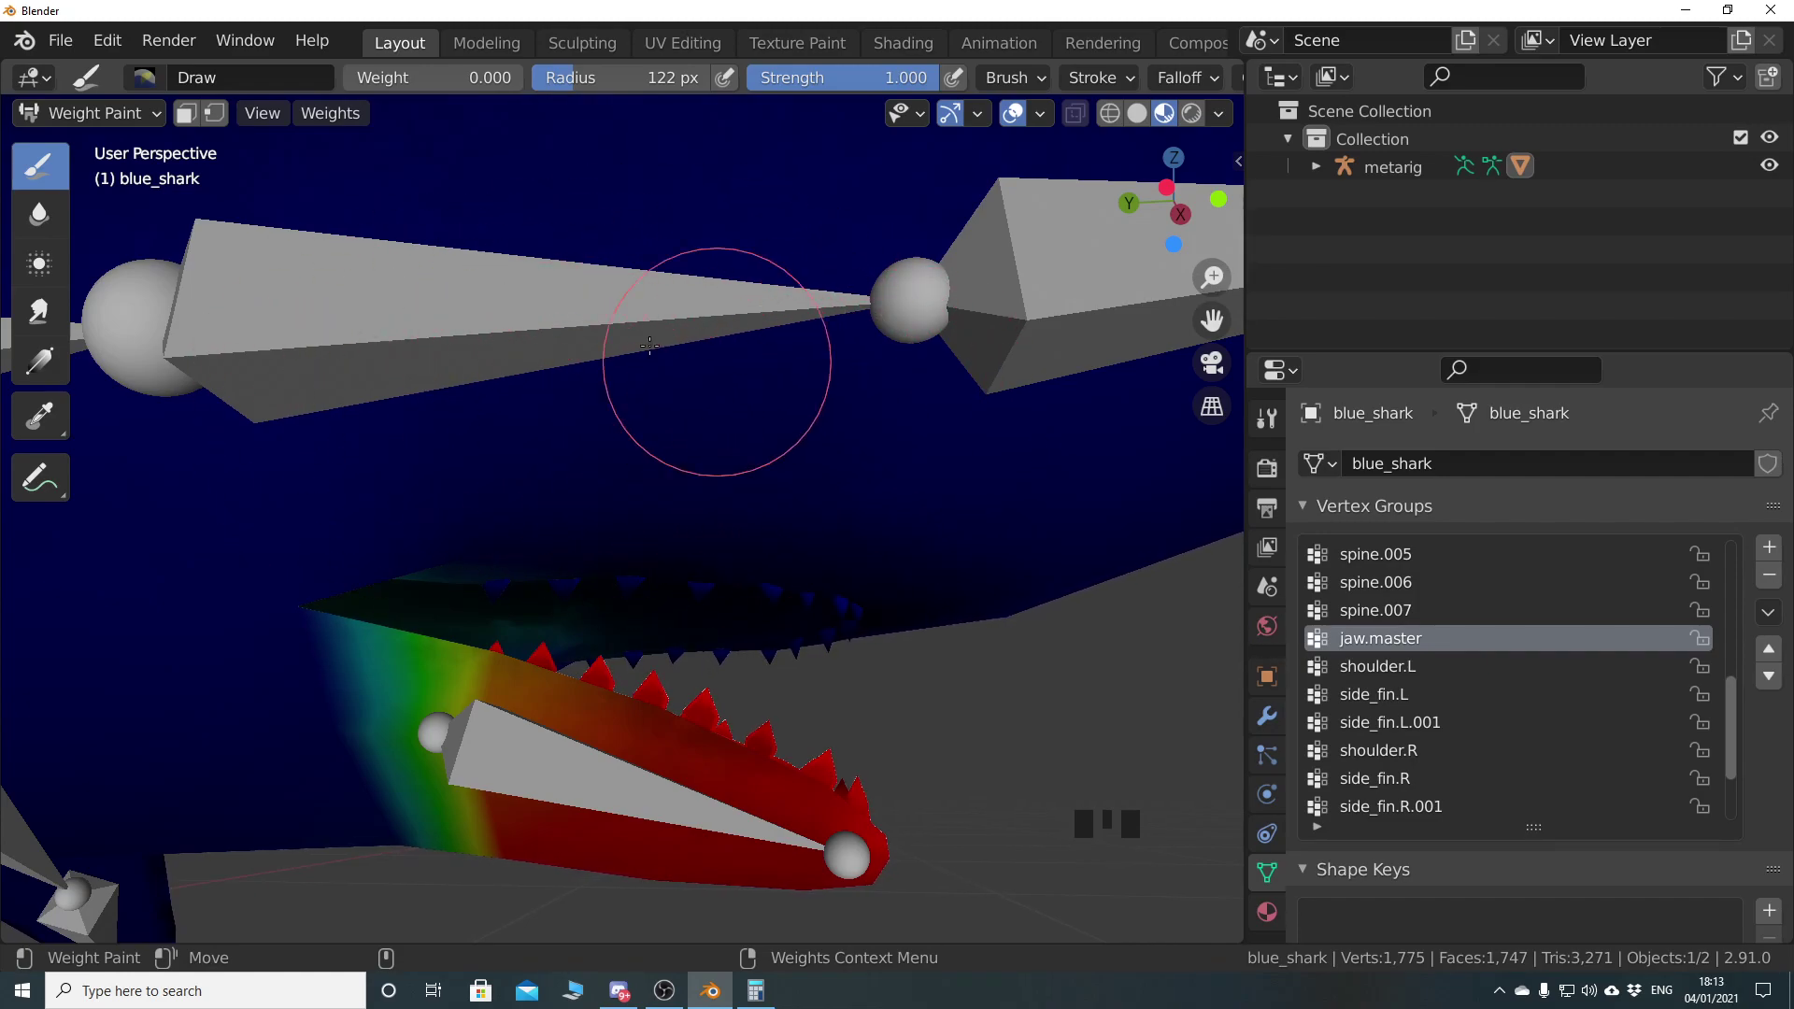
mouse_move(654, 458)
middle_mouse_down()
mouse_move(463, 523)
mouse_move(432, 501)
mouse_move(401, 516)
middle_mouse_up()
mouse_move(598, 523)
left_mouse_down()
mouse_move(653, 588)
mouse_move(508, 573)
mouse_move(973, 564)
mouse_move(651, 585)
mouse_move(288, 548)
mouse_move(961, 541)
mouse_move(641, 421)
mouse_move(720, 501)
left_mouse_up()
Return the mesh to Object Mode, select the metarig and switch it to Pose Mode
scroll(608, 524, "up", 3)
scroll(660, 482, "up", 2)
scroll(738, 514, "down", 4)
middle_click_drag(821, 672, 585, 673)
scroll(572, 672, "down", 3)
scroll(585, 673, "down", 4)
middle_click_drag(693, 526, 645, 579, "shift")
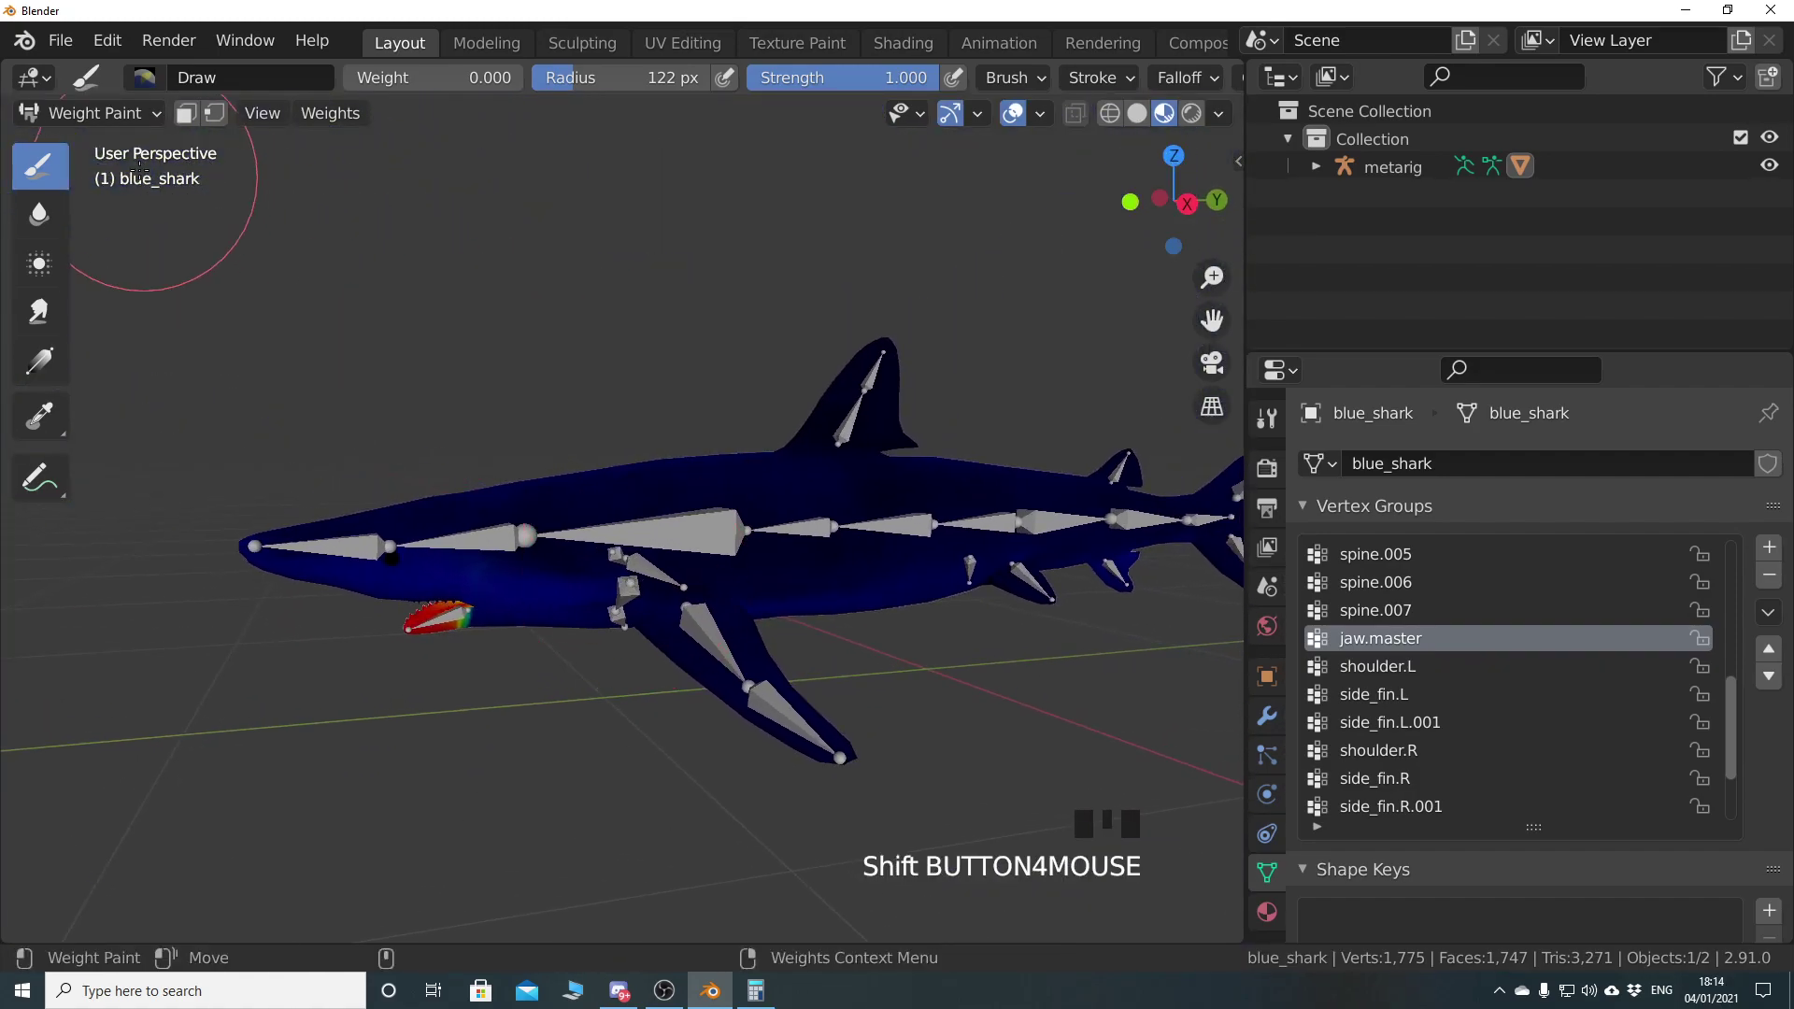
left_click(89, 113)
left_click(101, 146)
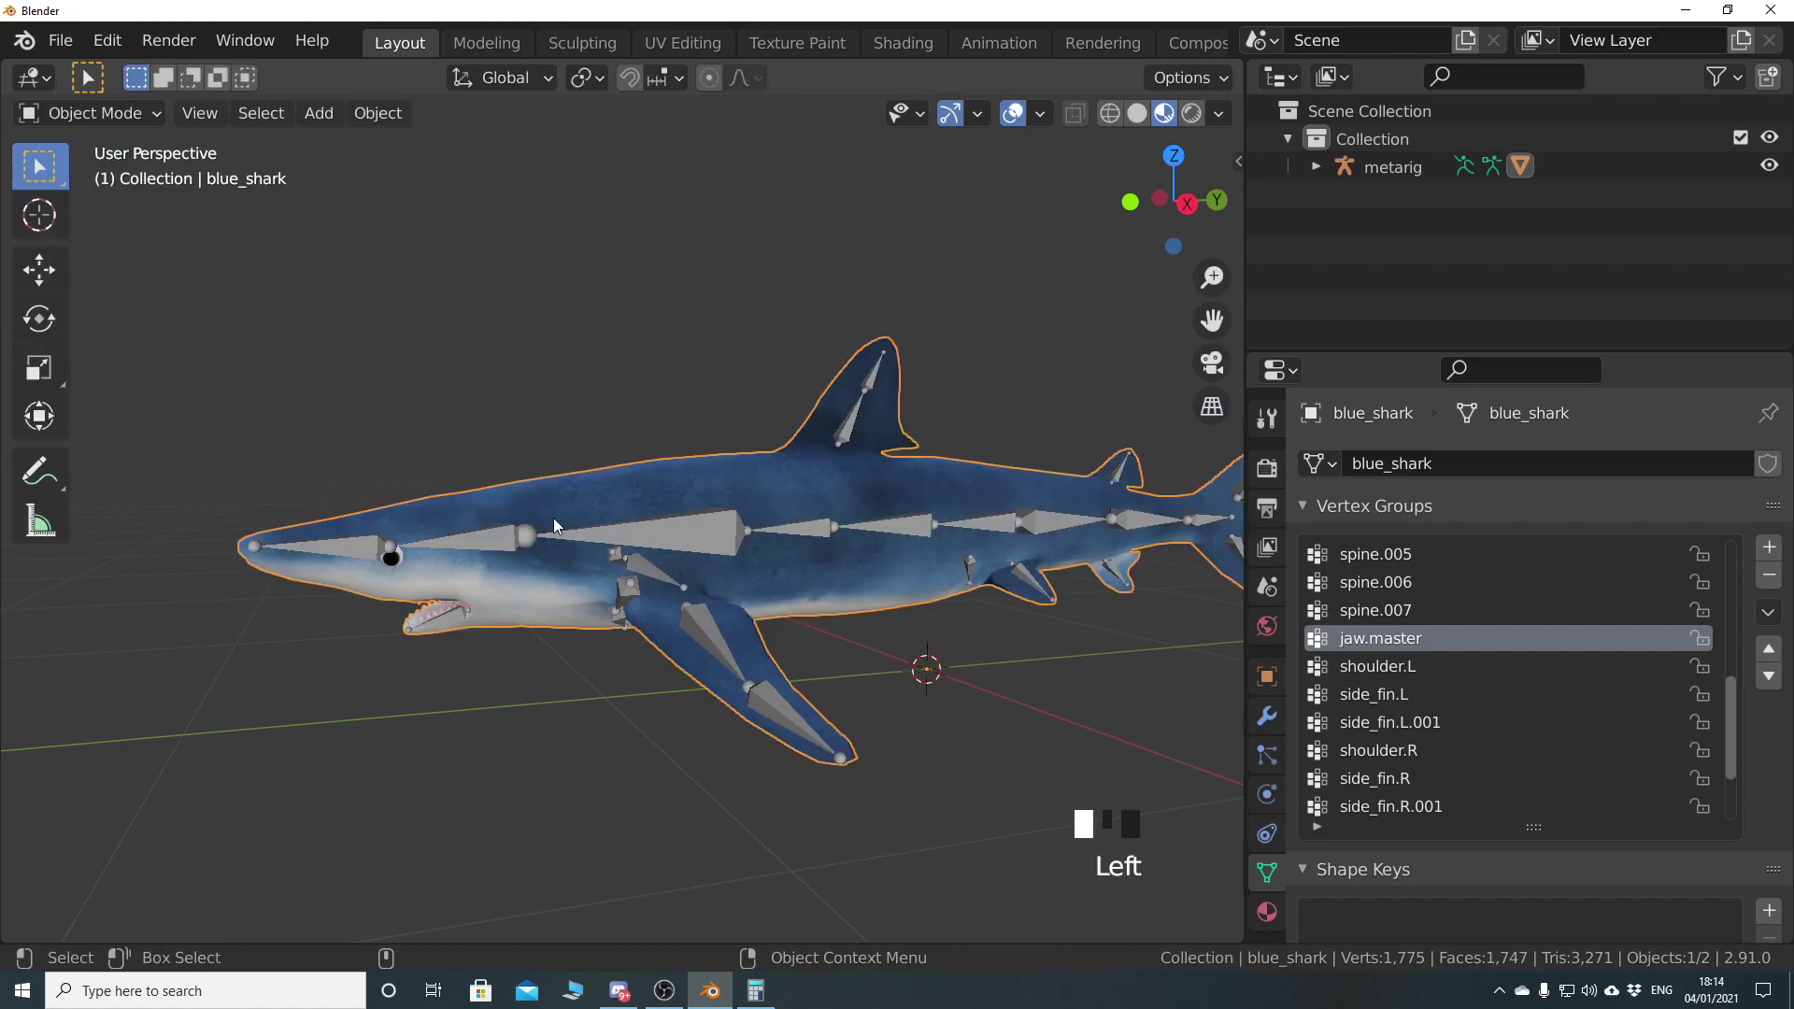
left_click(688, 542)
left_click(110, 113)
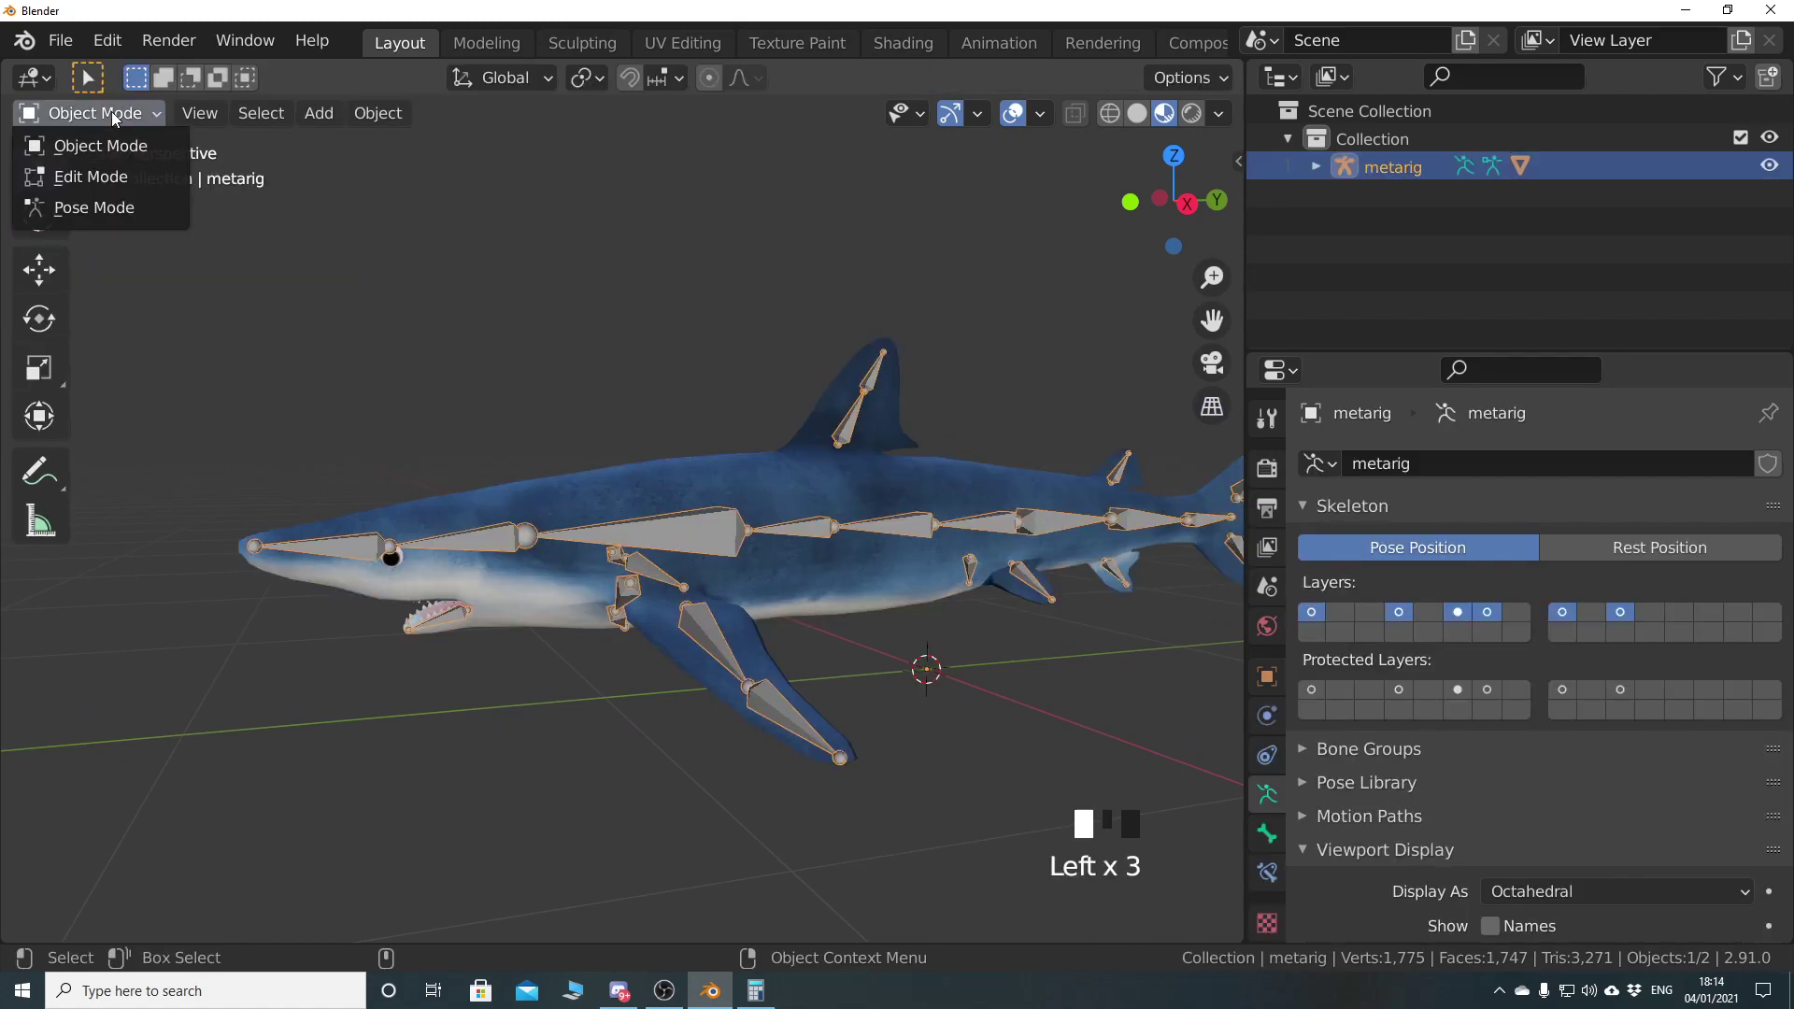
left_click(116, 208)
Select the jaw.master bone, try a free trackball rotation on it and undo that rotation
middle_click_drag(424, 764, 552, 625, "shift")
scroll(542, 598, "up", 4)
left_click(607, 512)
scroll(608, 588, "up", 2)
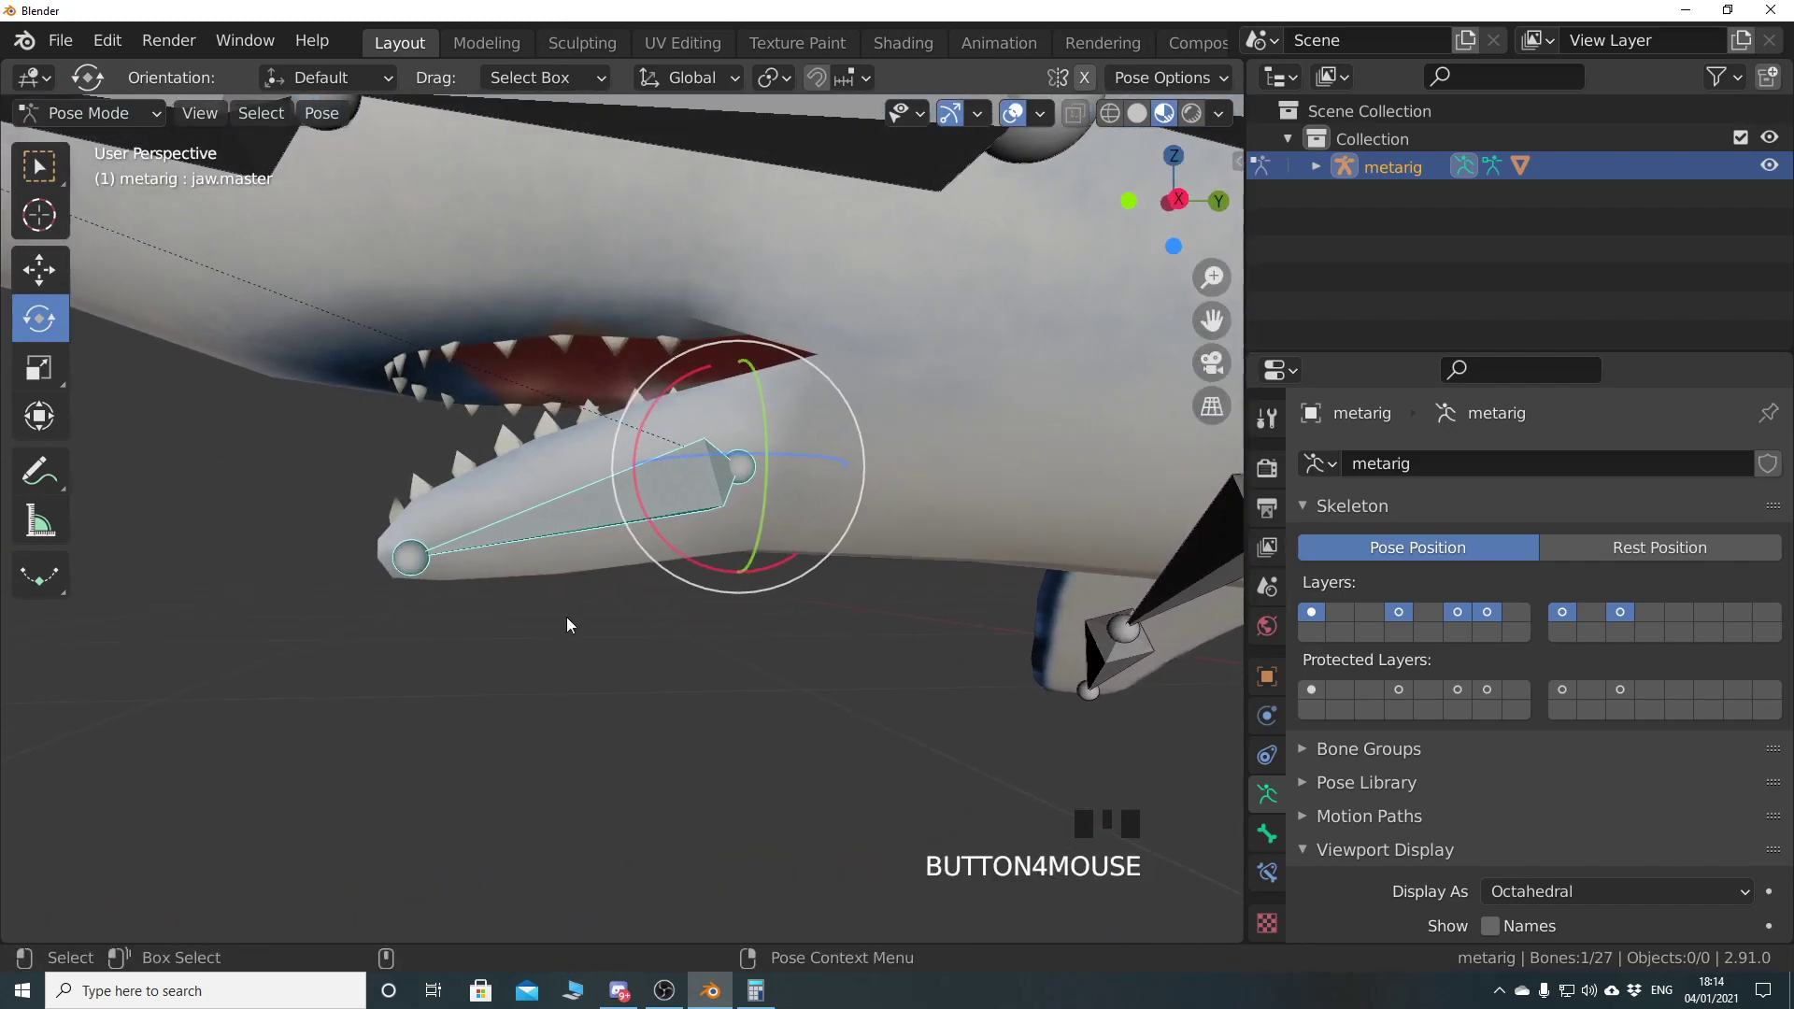
left_click_drag(684, 548, 619, 603)
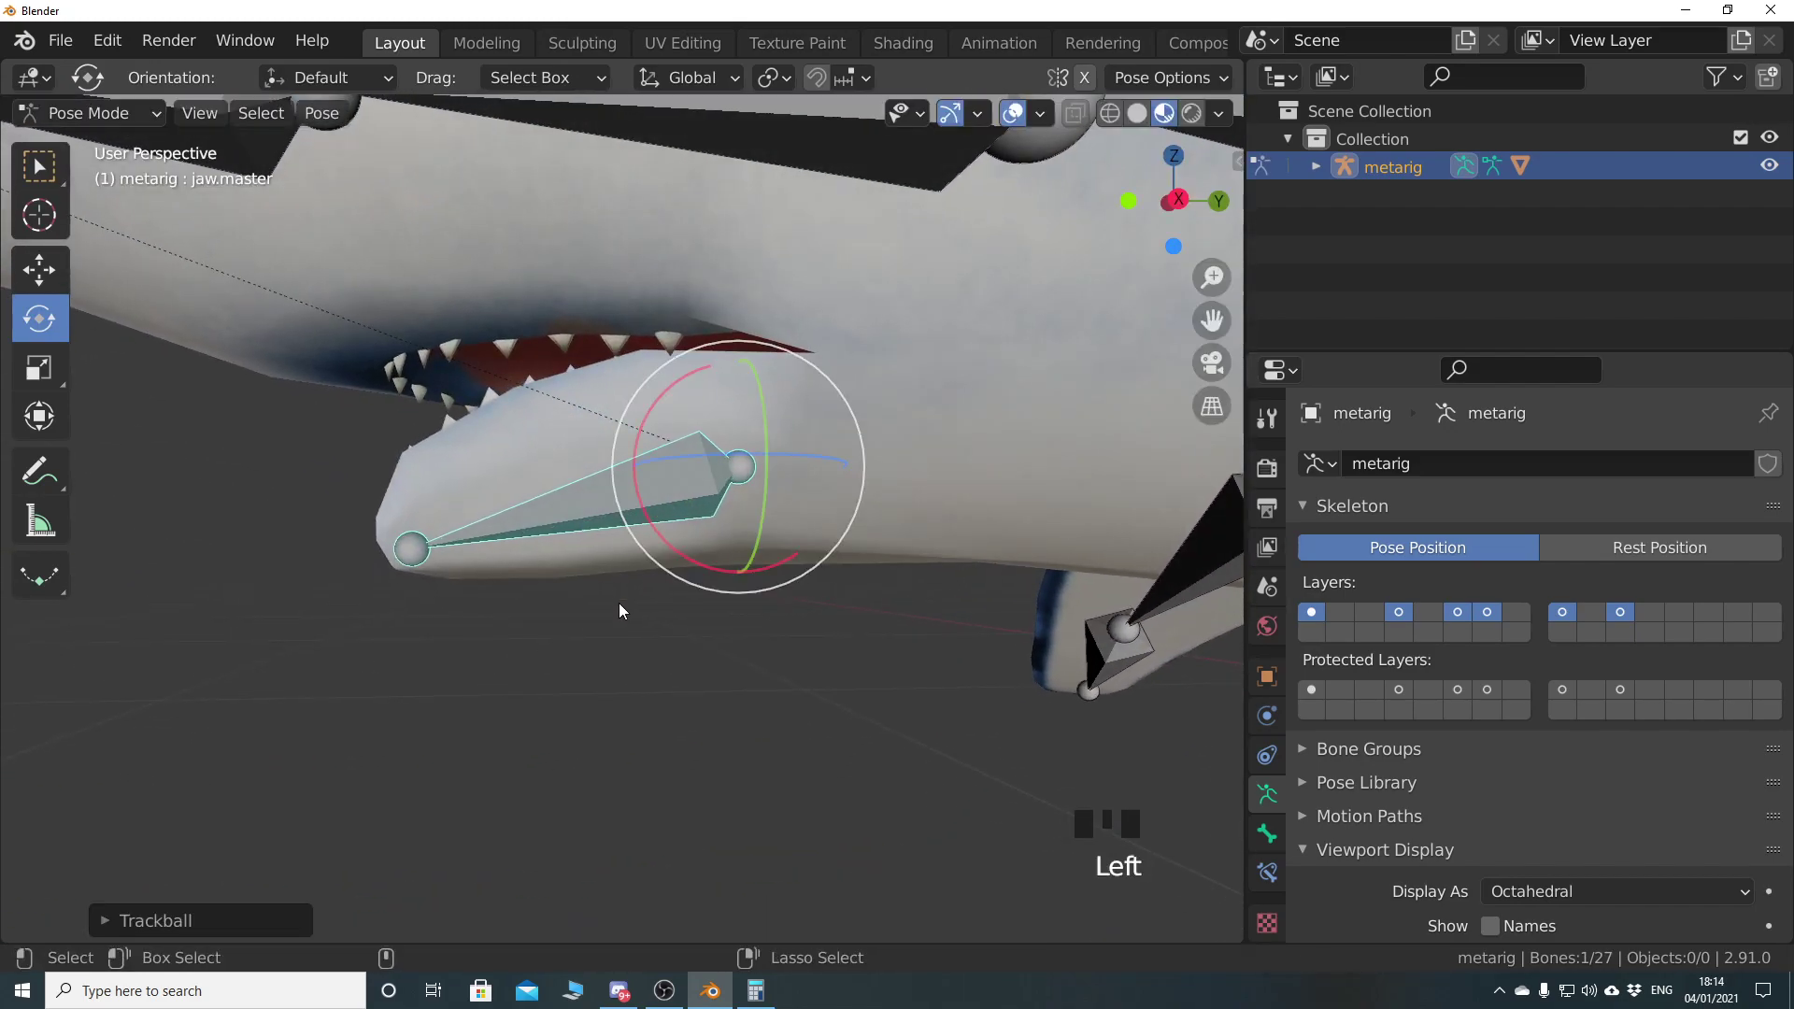
key("ctrl+z")
Test the jaw by rotating jaw.master open around the X axis, and swing it back up in the right side view
mouse_move(675, 551)
left_mouse_down()
mouse_move(707, 554)
mouse_move(729, 505)
mouse_move(691, 523)
mouse_move(696, 561)
left_mouse_up()
middle_click_drag(696, 561, 520, 558)
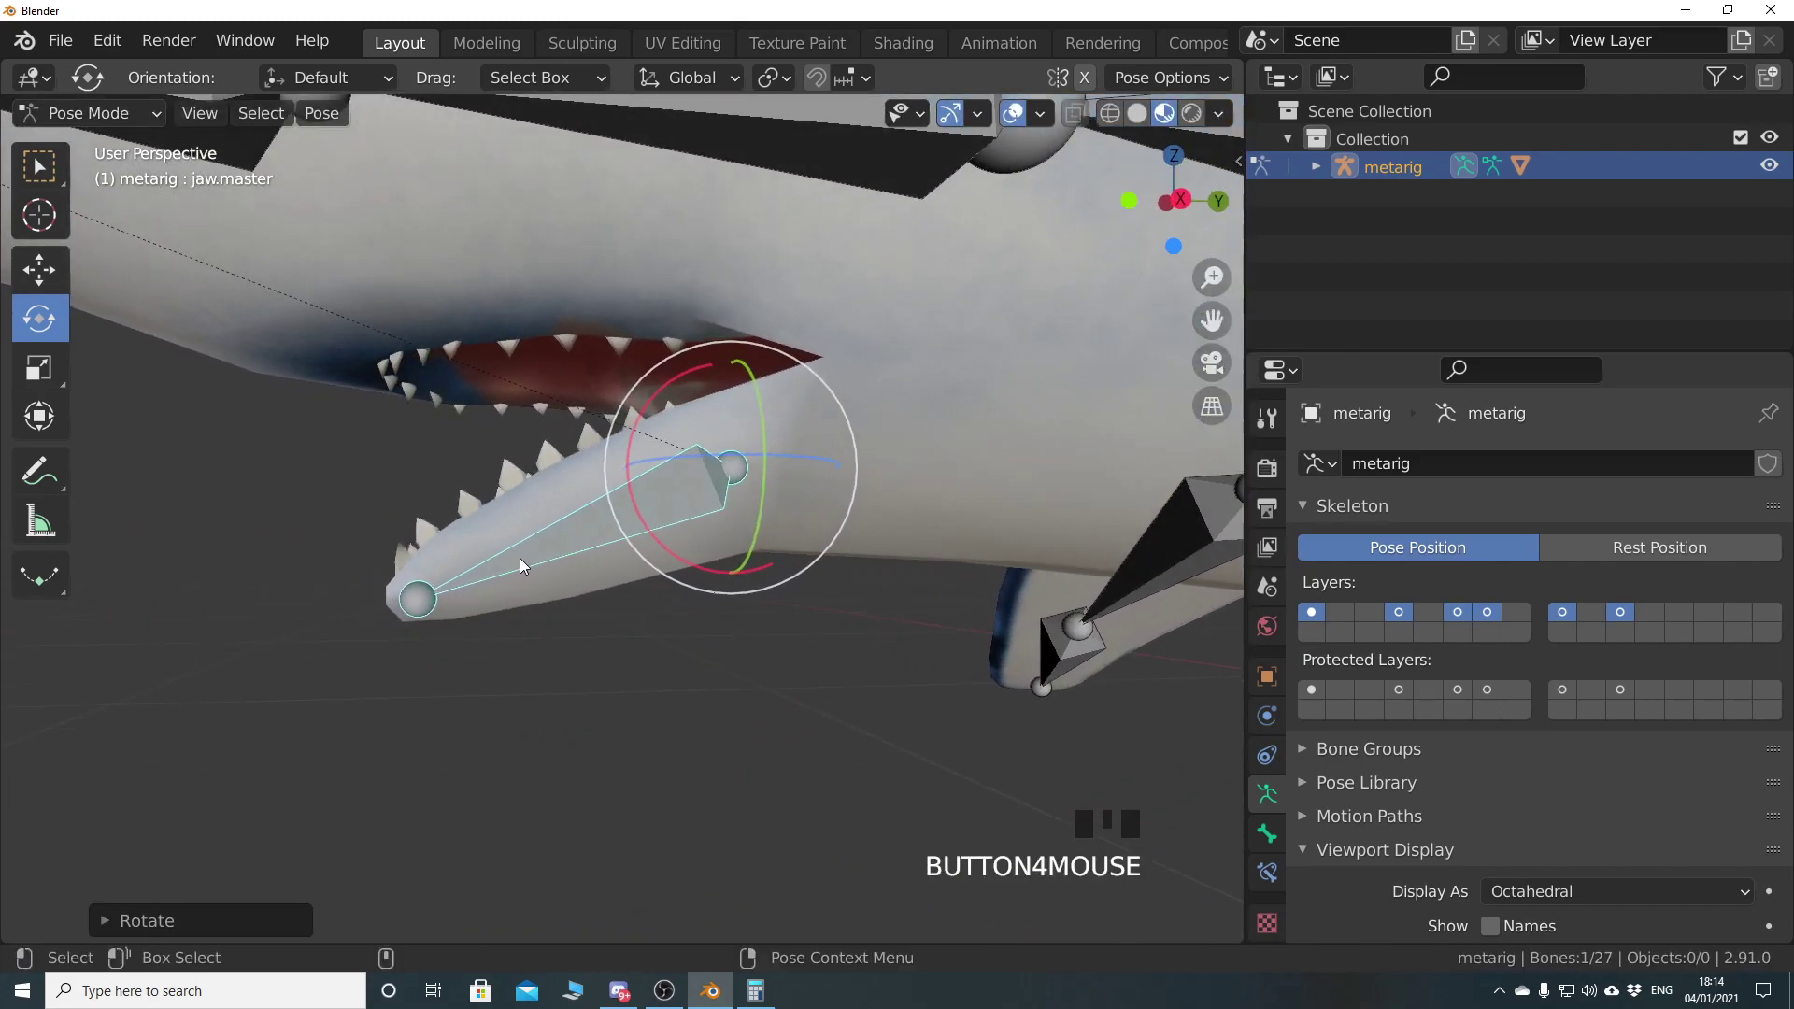
scroll(557, 559, "down", 3)
key("KP_3")
scroll(557, 558, "up", 3)
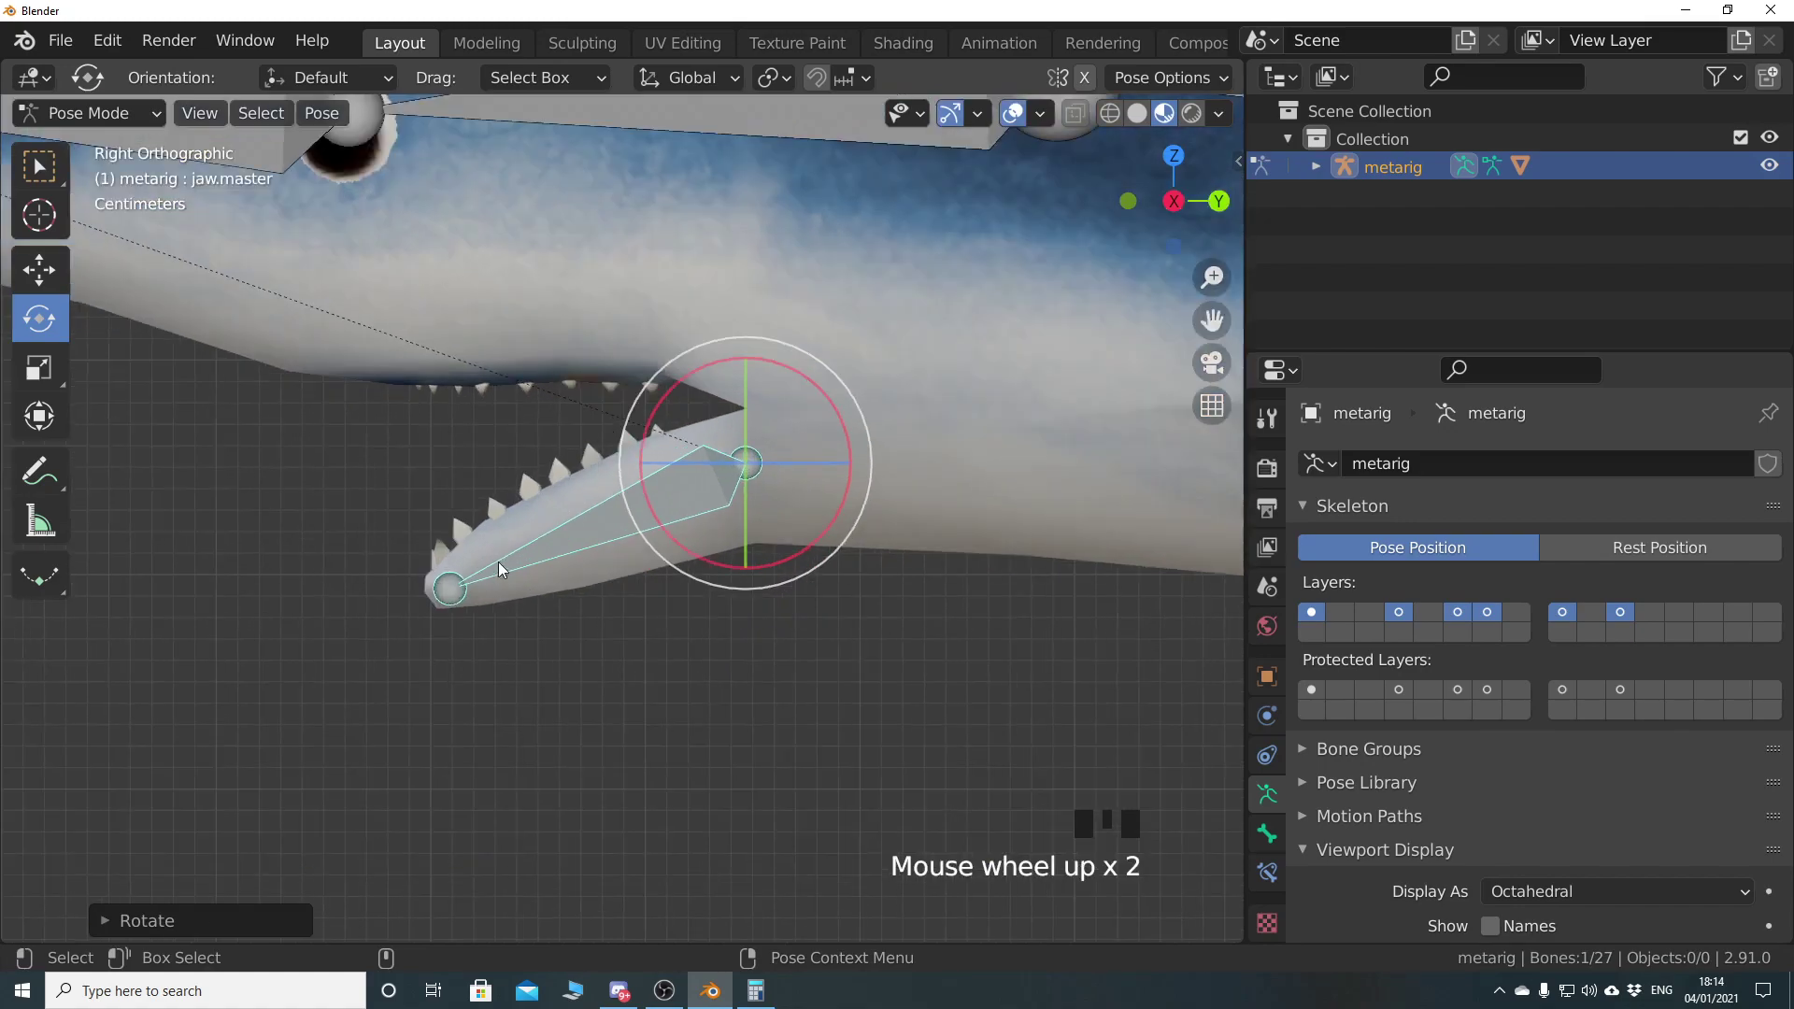
mouse_move(725, 534)
left_mouse_down()
mouse_move(707, 538)
mouse_move(729, 519)
mouse_move(734, 536)
mouse_move(697, 489)
mouse_move(738, 537)
mouse_move(699, 489)
mouse_move(691, 503)
mouse_move(723, 514)
mouse_move(704, 516)
left_mouse_up()
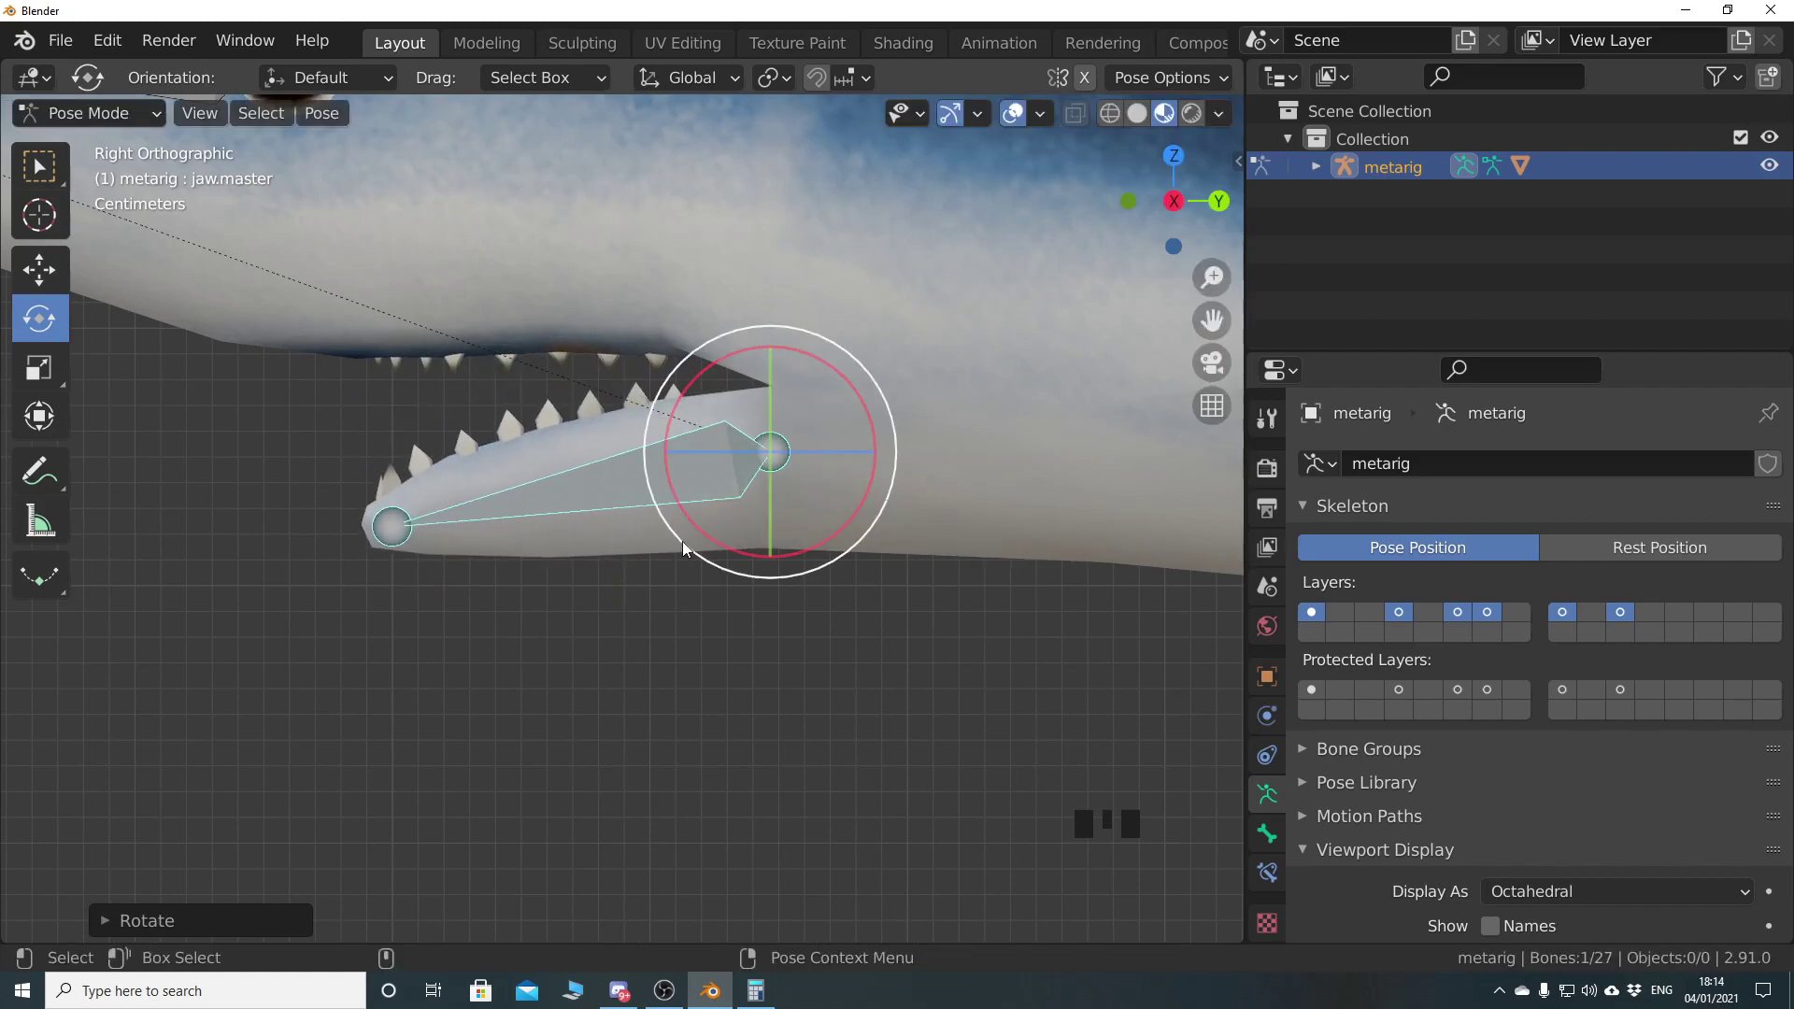
Reselect jaw.master and repeat the open-and-close rotation around the X axis in the right side view
left_click(718, 540)
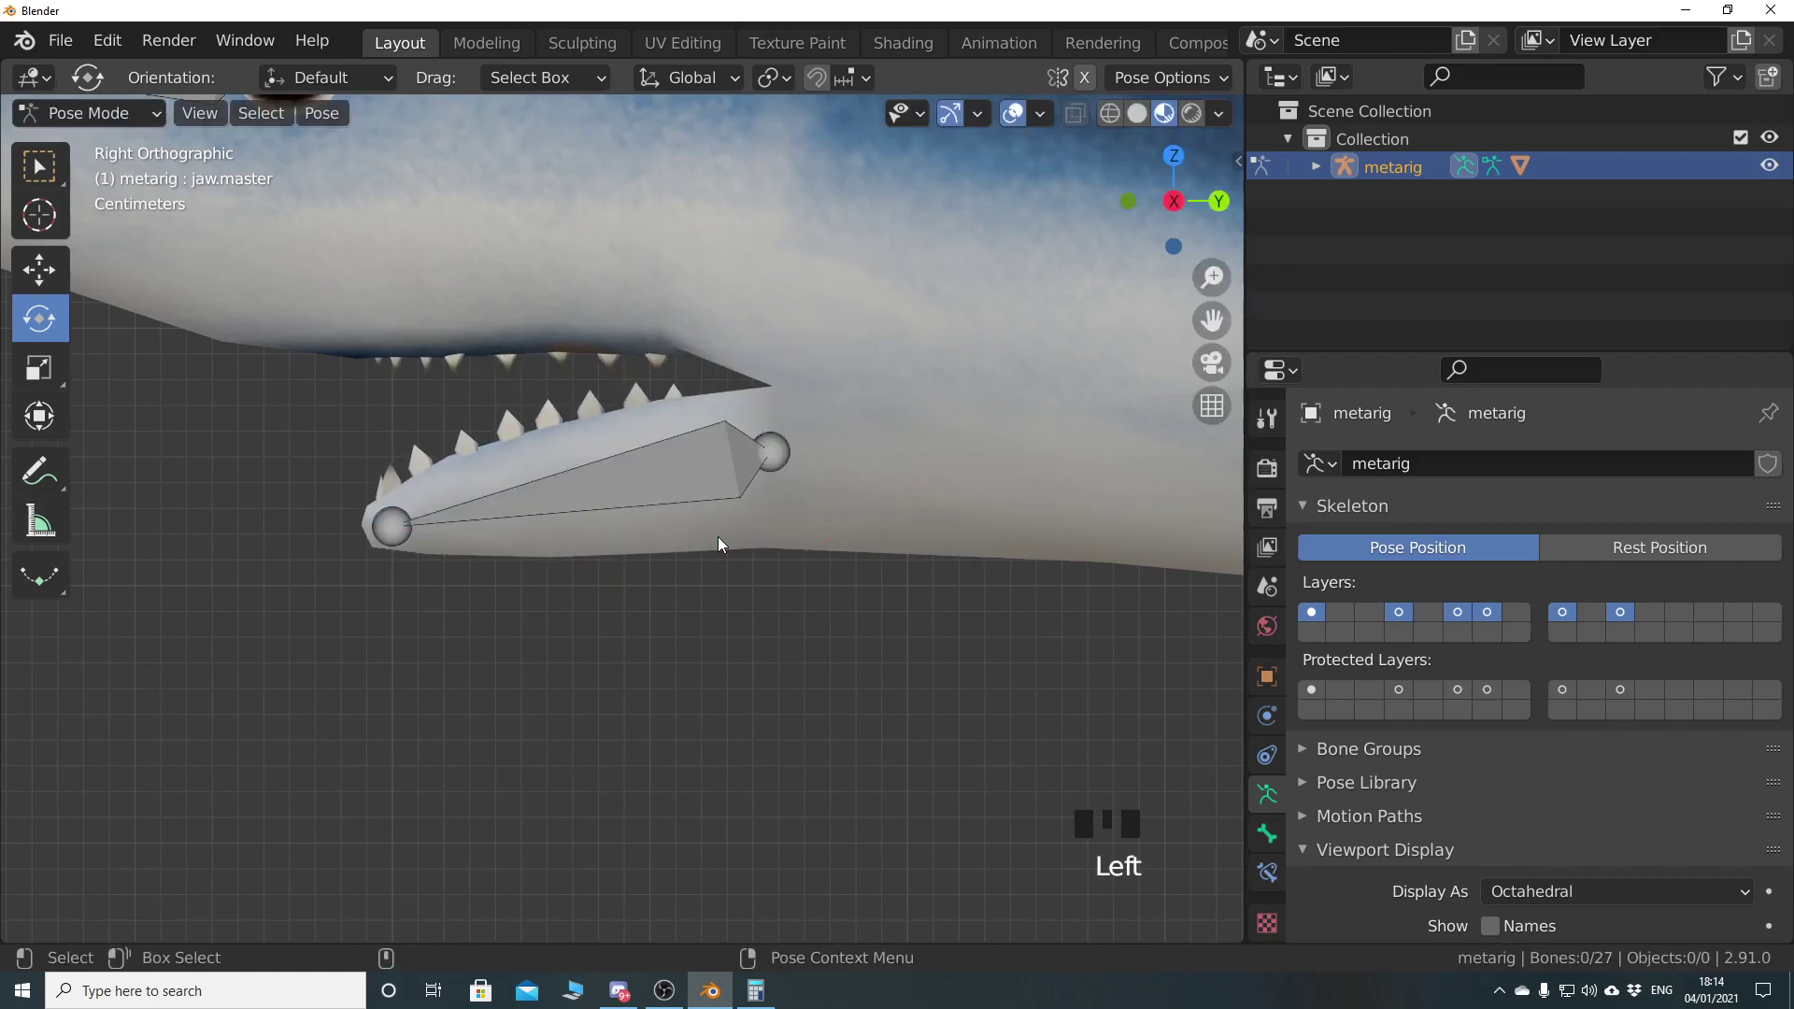
left_click(687, 490)
mouse_move(720, 533)
left_mouse_down()
mouse_move(733, 553)
mouse_move(666, 570)
mouse_move(704, 516)
mouse_move(740, 554)
mouse_move(692, 508)
mouse_move(738, 558)
left_mouse_up()
key("ctrl+z")
middle_click_drag(561, 439, 636, 572, "shift")
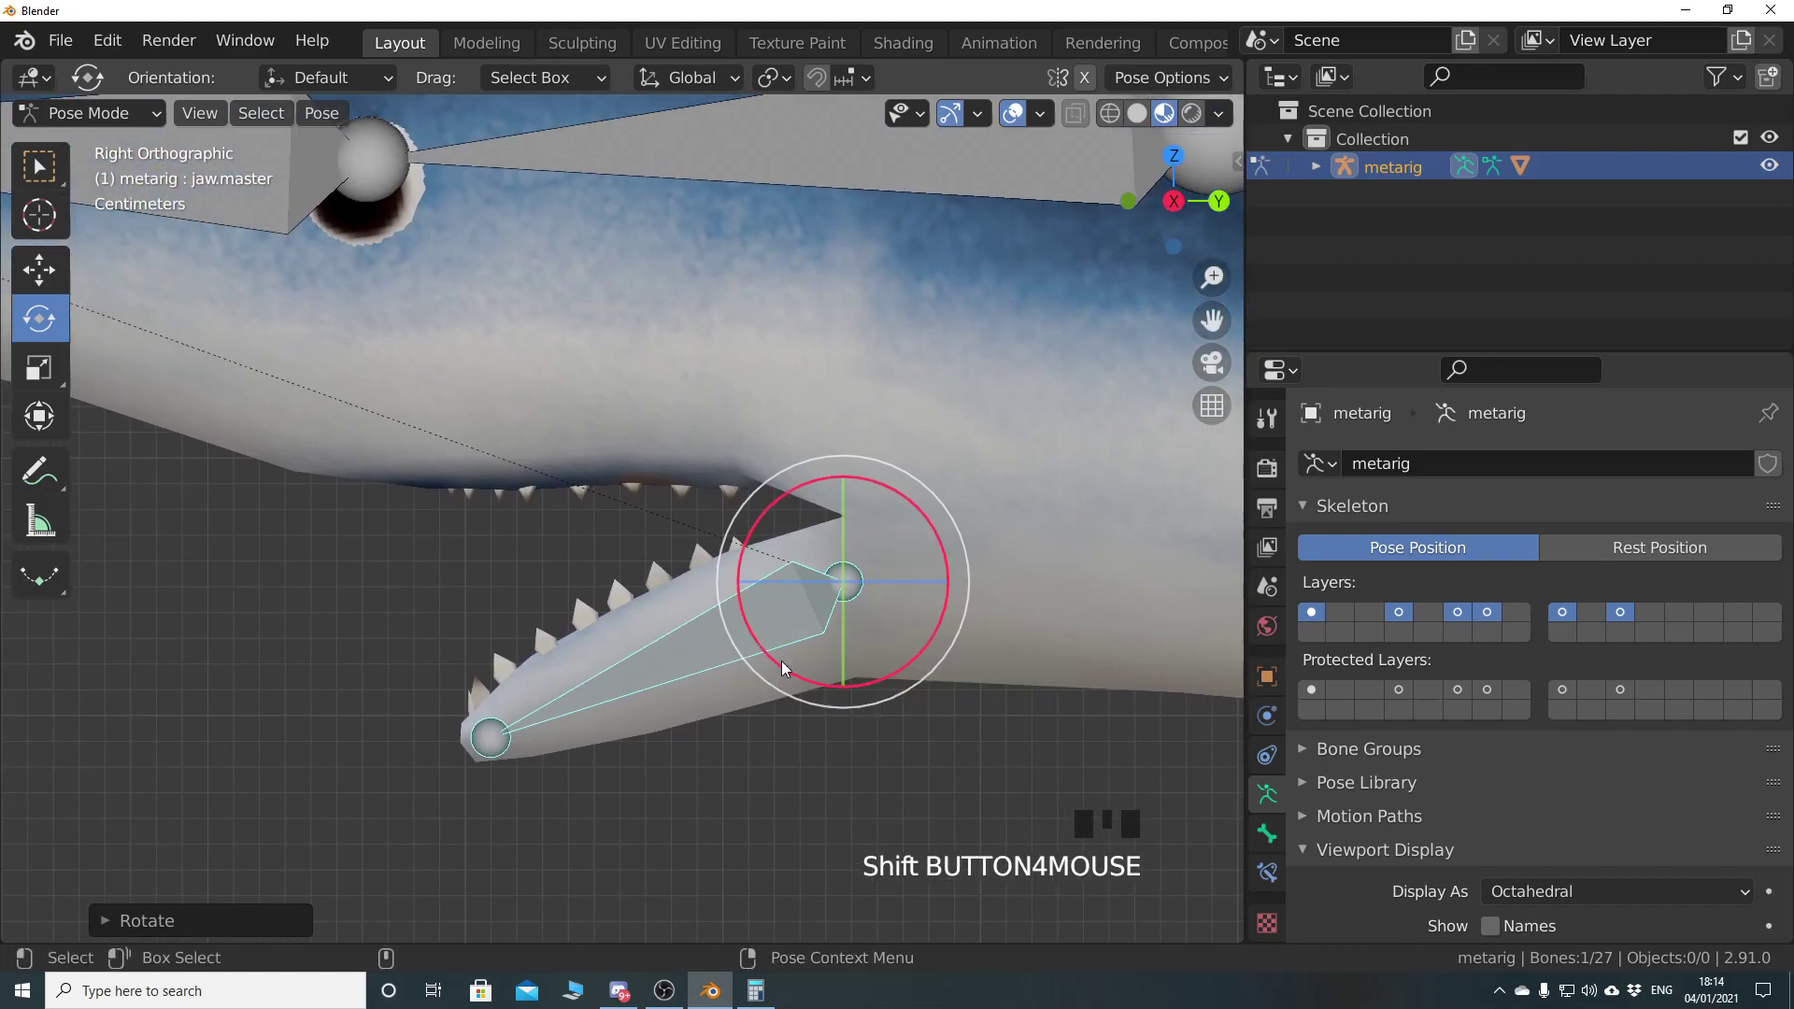
mouse_move(784, 669)
left_mouse_down()
mouse_move(744, 607)
mouse_move(810, 671)
mouse_move(758, 602)
mouse_move(764, 644)
left_mouse_up()
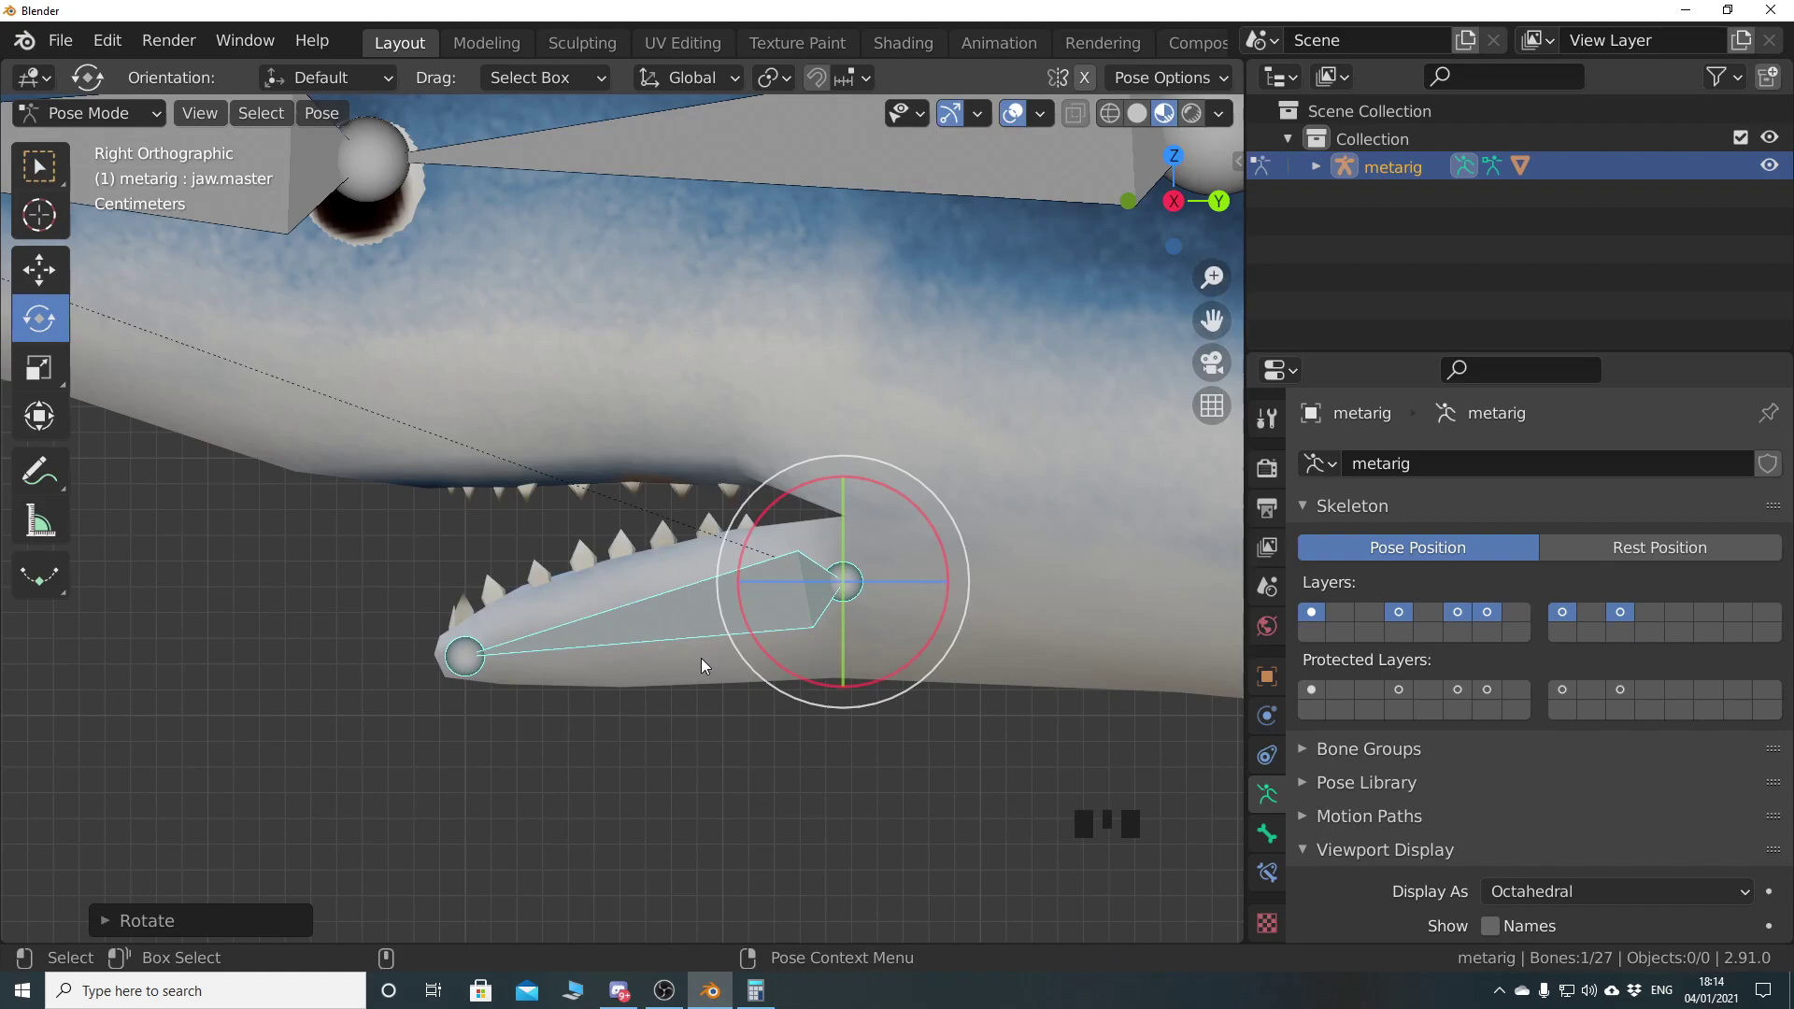
Deselect all bones of the metarig and switch to the selection tool
scroll(701, 658, "down", 8)
middle_click_drag(832, 570, 554, 672)
scroll(729, 693, "down", 2)
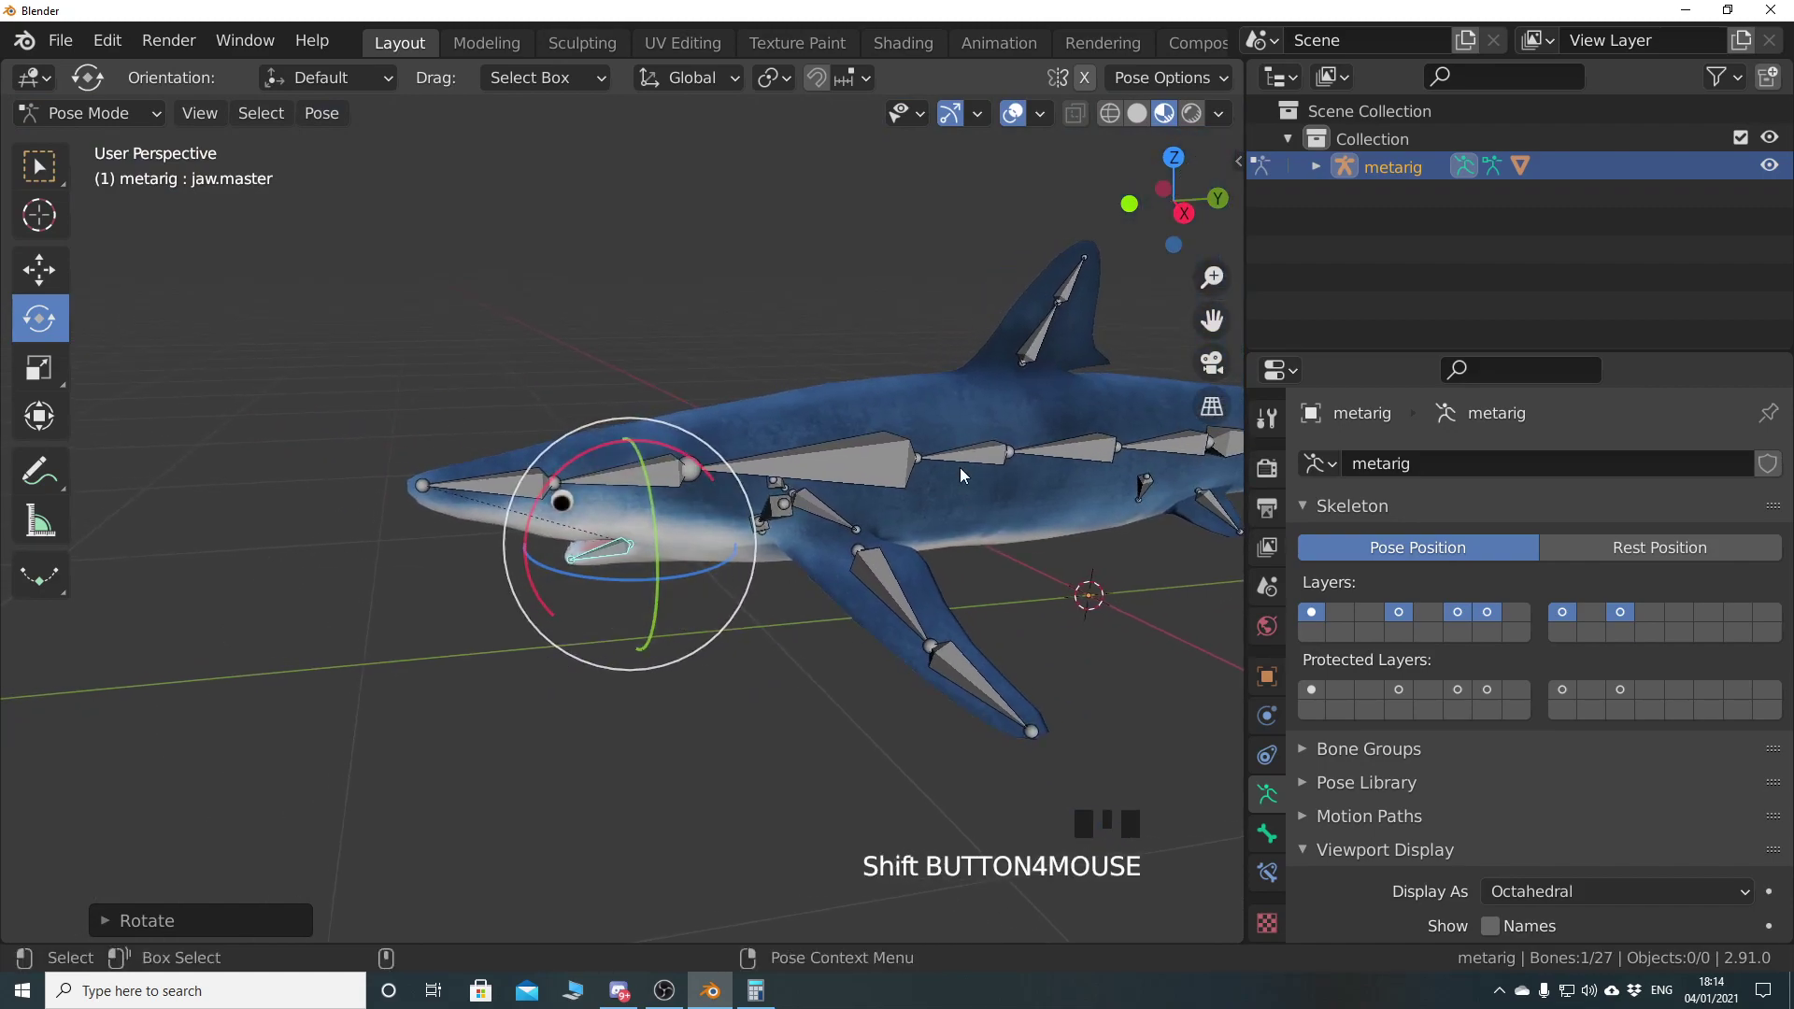
middle_click_drag(911, 658, 678, 507, "shift")
middle_click_drag(622, 707, 752, 659)
scroll(622, 635, "down", 3)
scroll(695, 634, "down", 1)
scroll(751, 660, "up", 3)
key("alt+a")
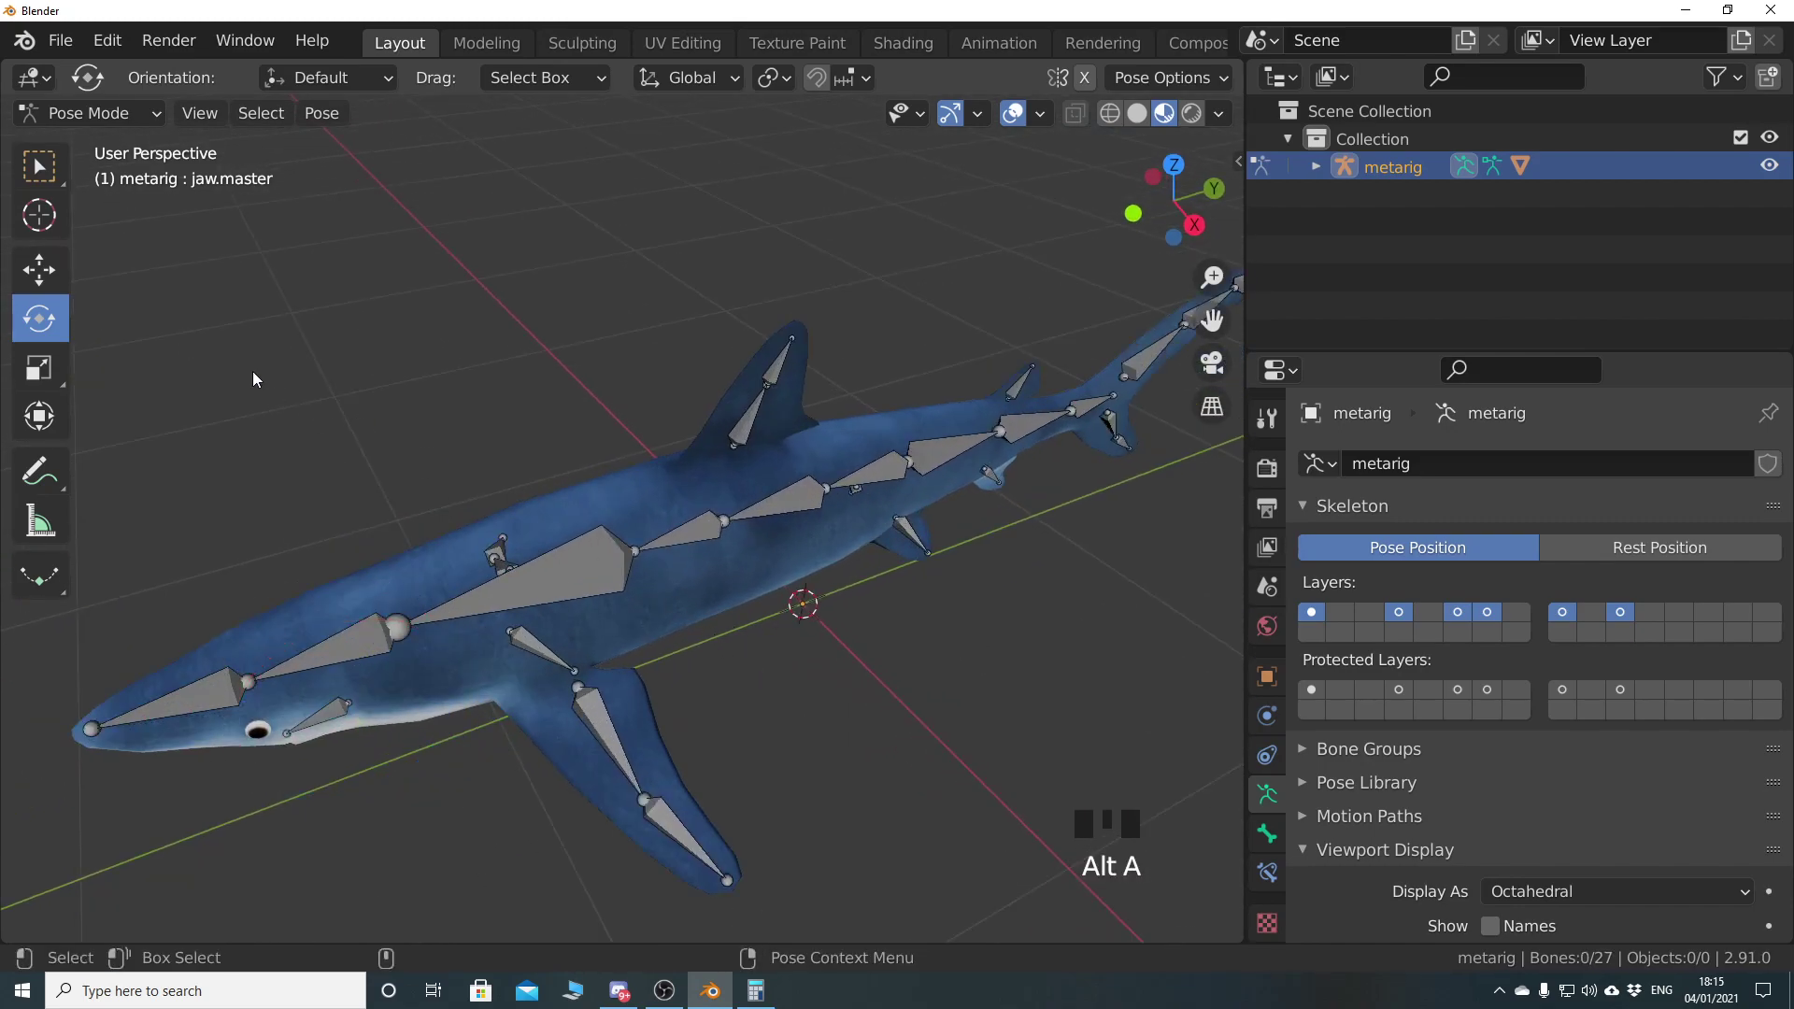
left_click(38, 166)
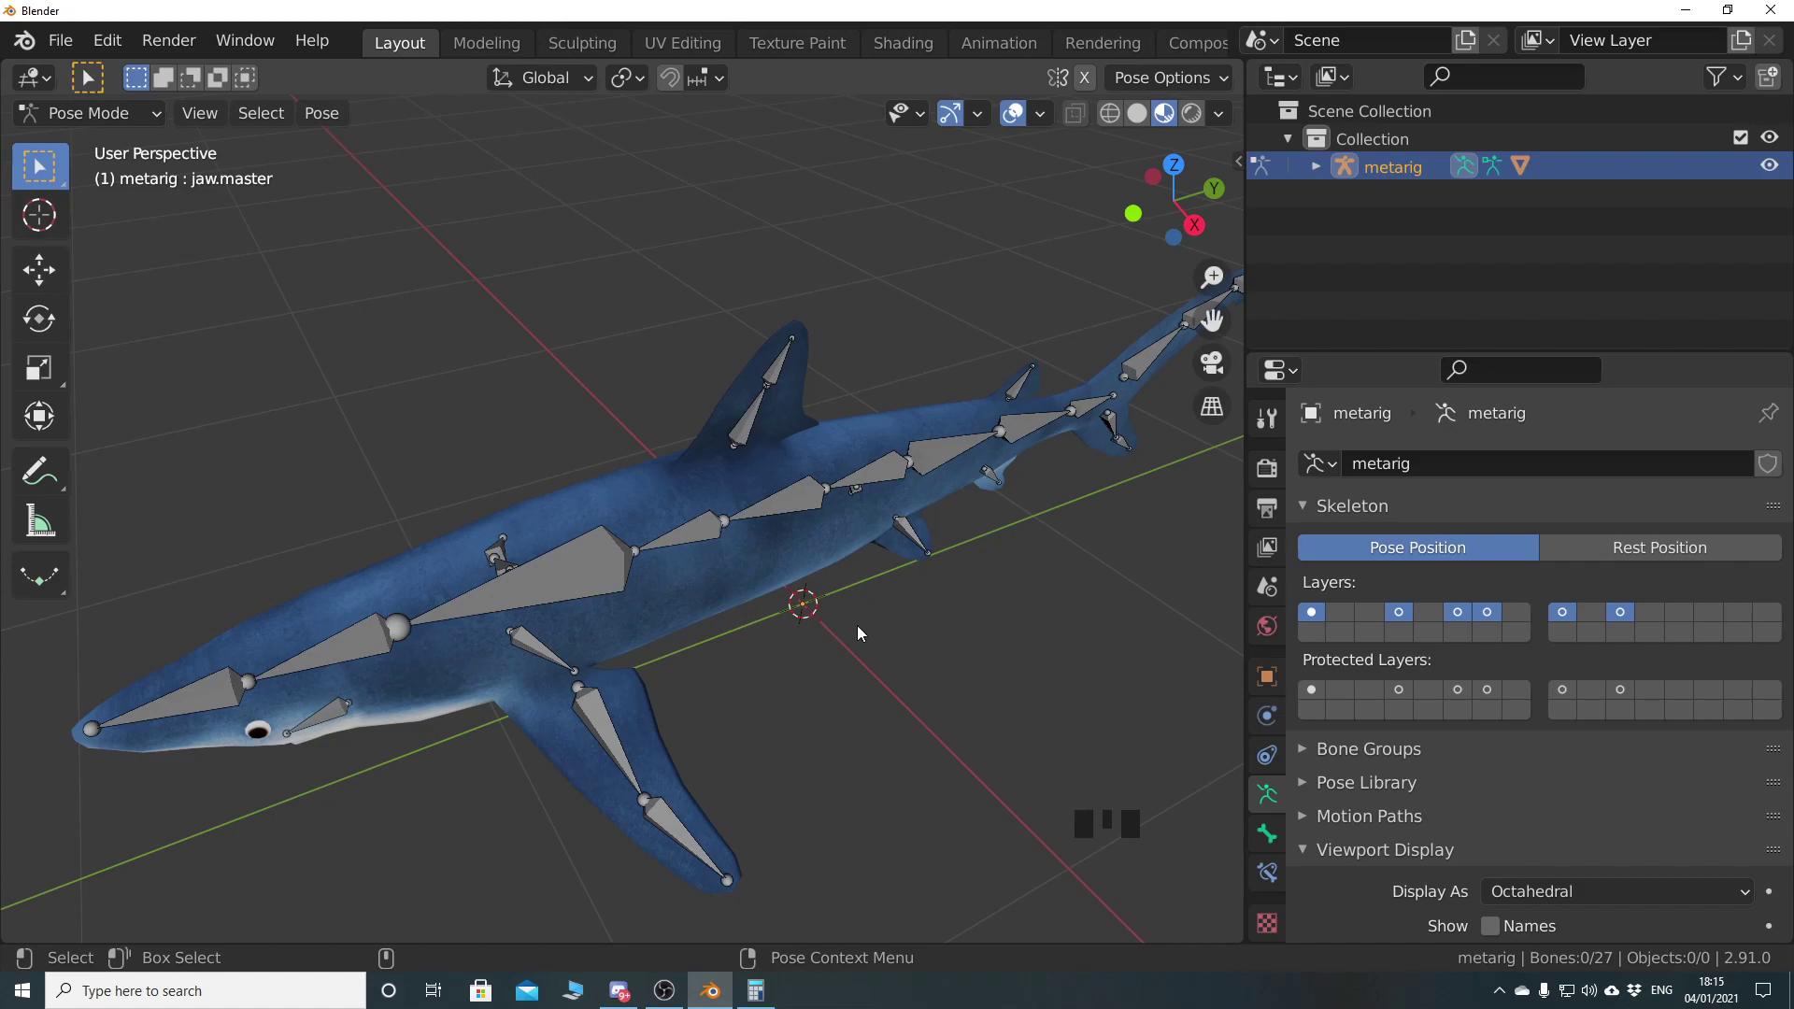
Examine the whole rigged shark and its bones from the side in a widened 3D viewport
left_click_drag(1243, 334, 1520, 364)
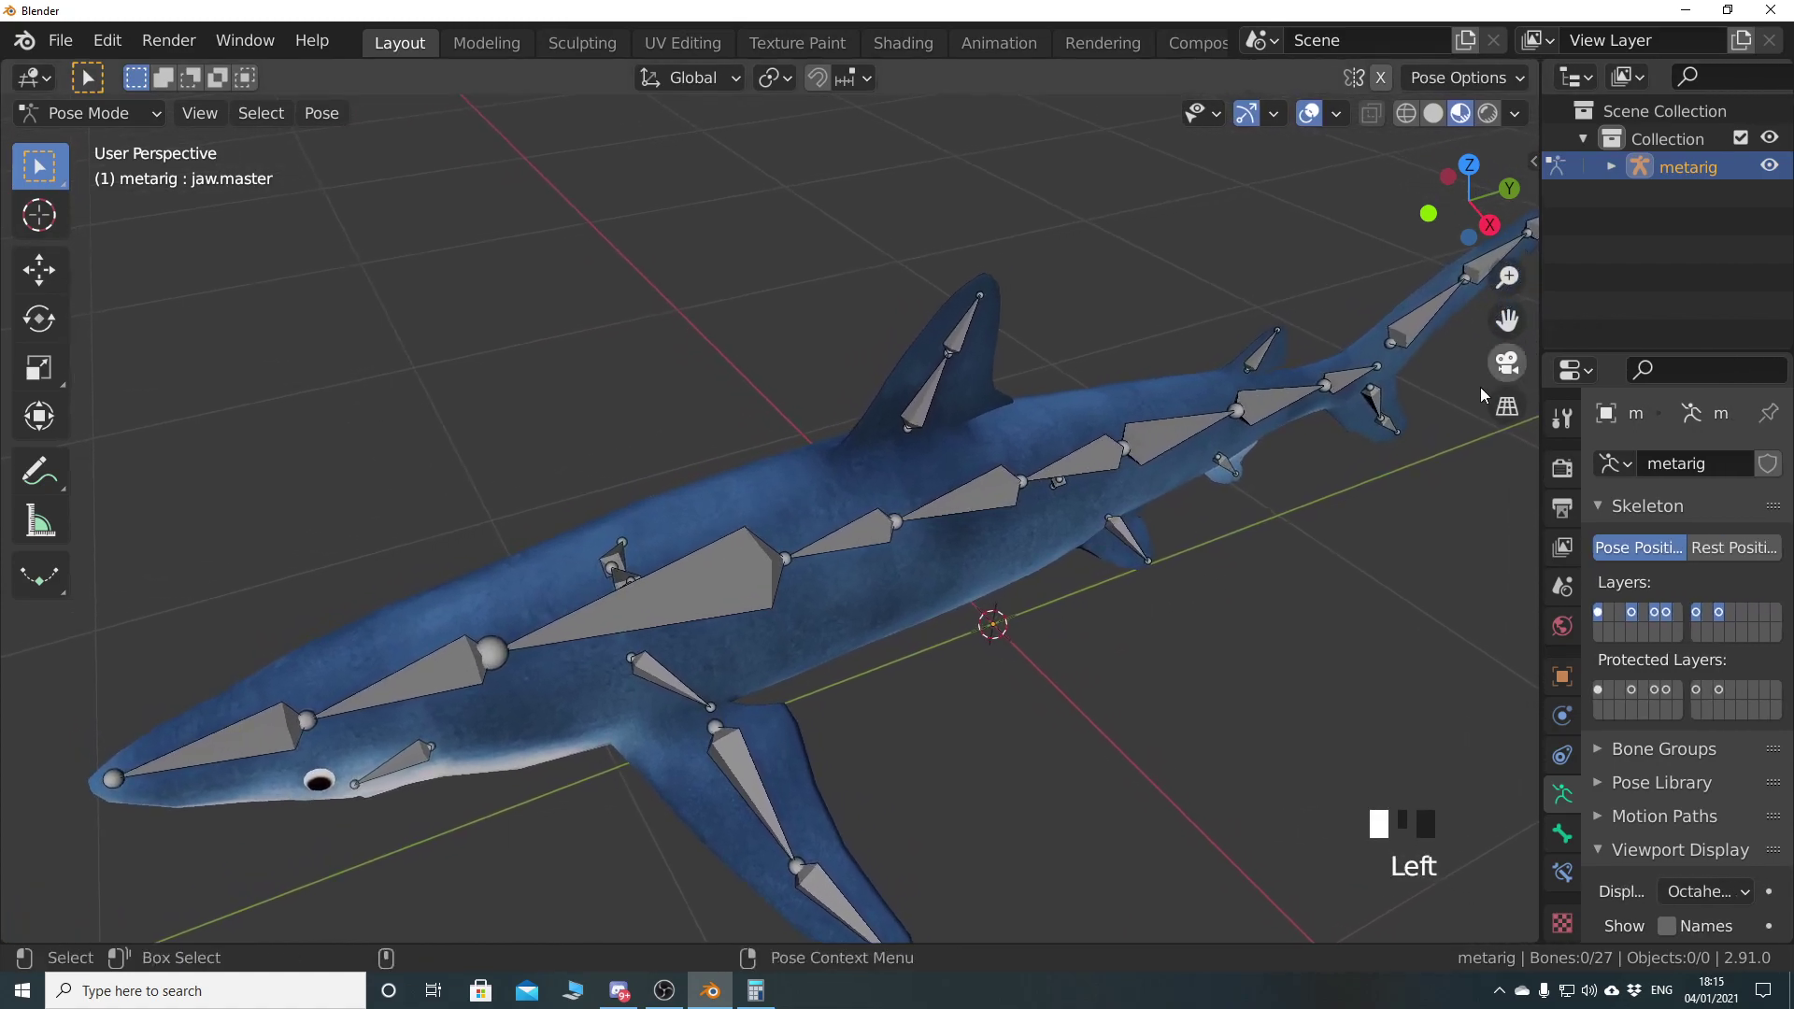
scroll(901, 645, "down", 3)
middle_click_drag(901, 644, 764, 606)
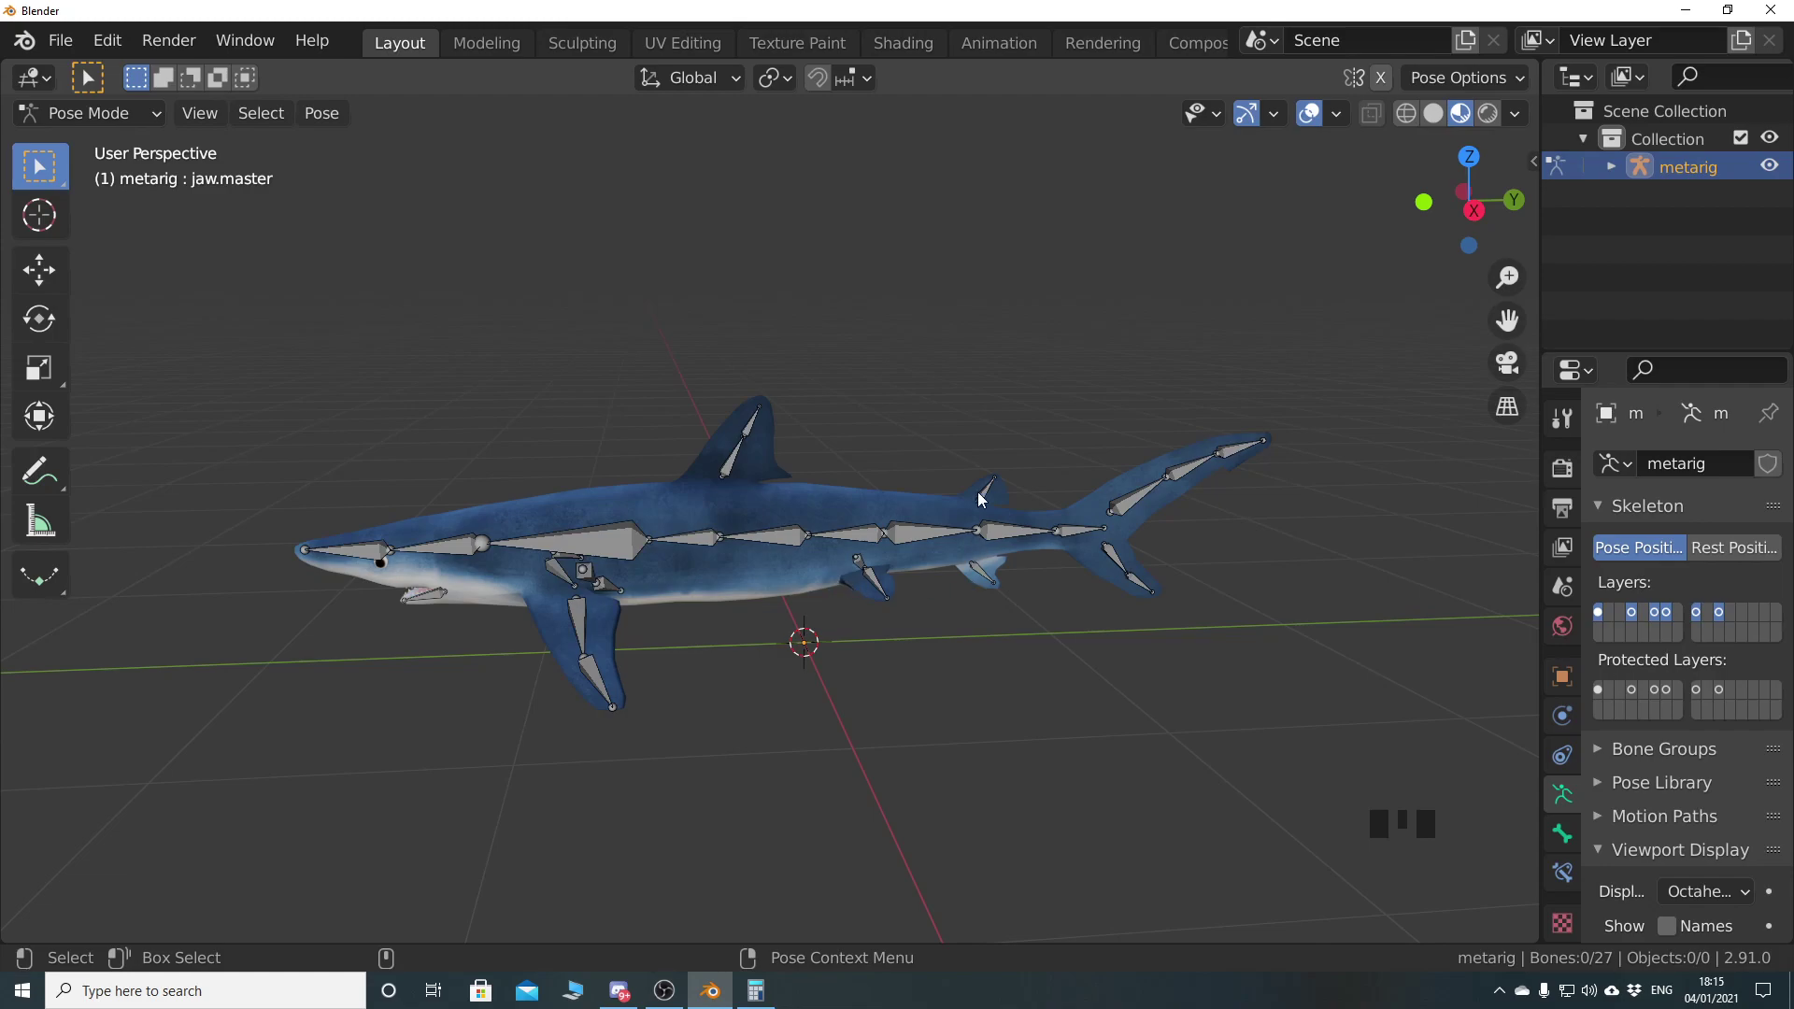
middle_click_drag(945, 606, 482, 606, "shift")
mouse_move(809, 523)
middle_mouse_down("shift")
mouse_move(743, 606)
mouse_move(625, 566)
mouse_move(826, 609)
mouse_move(977, 536)
mouse_move(598, 527)
mouse_move(703, 574)
mouse_move(650, 525)
mouse_move(788, 626)
mouse_move(775, 586)
mouse_move(721, 546)
mouse_move(802, 568)
mouse_move(794, 548)
middle_mouse_up("shift")
scroll(648, 605, "up", 4)
scroll(619, 569, "up", 2)
scroll(687, 532, "down", 2)
scroll(798, 619, "down", 3)
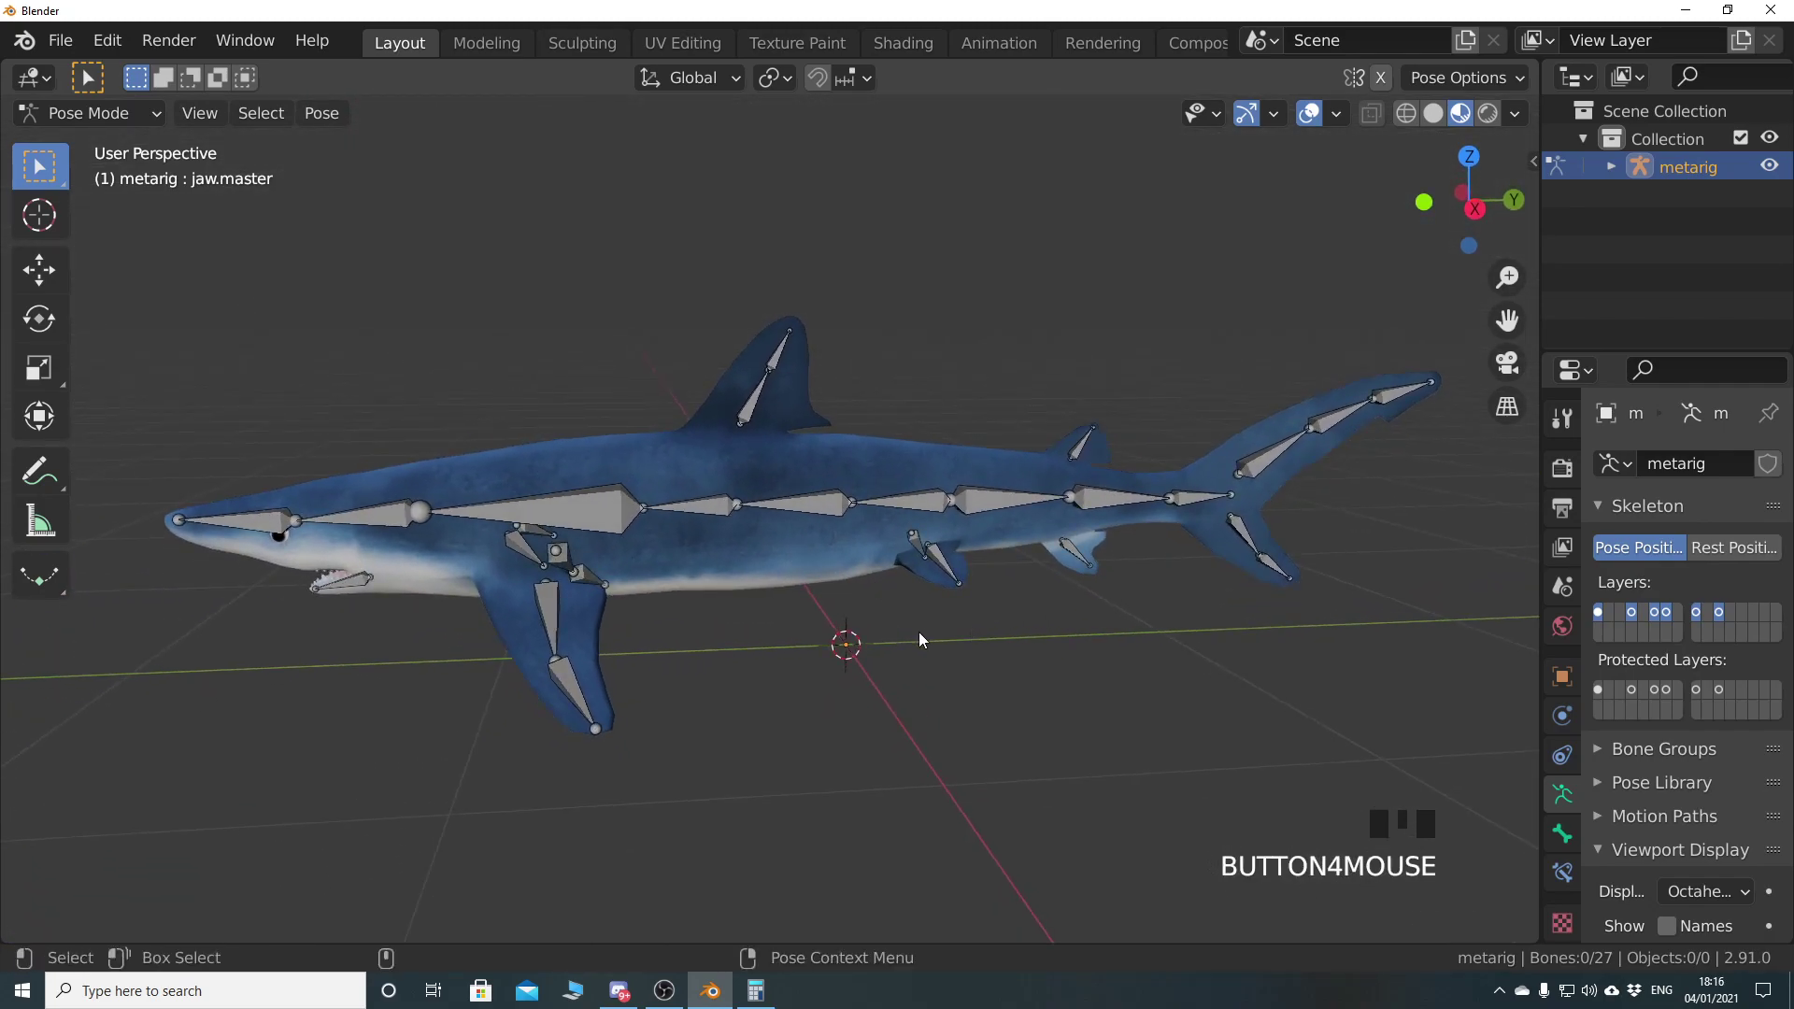
Show the scene's output properties in a widened panel and split off a Timeline area below the 3D viewport
left_click_drag(1541, 654, 1428, 661)
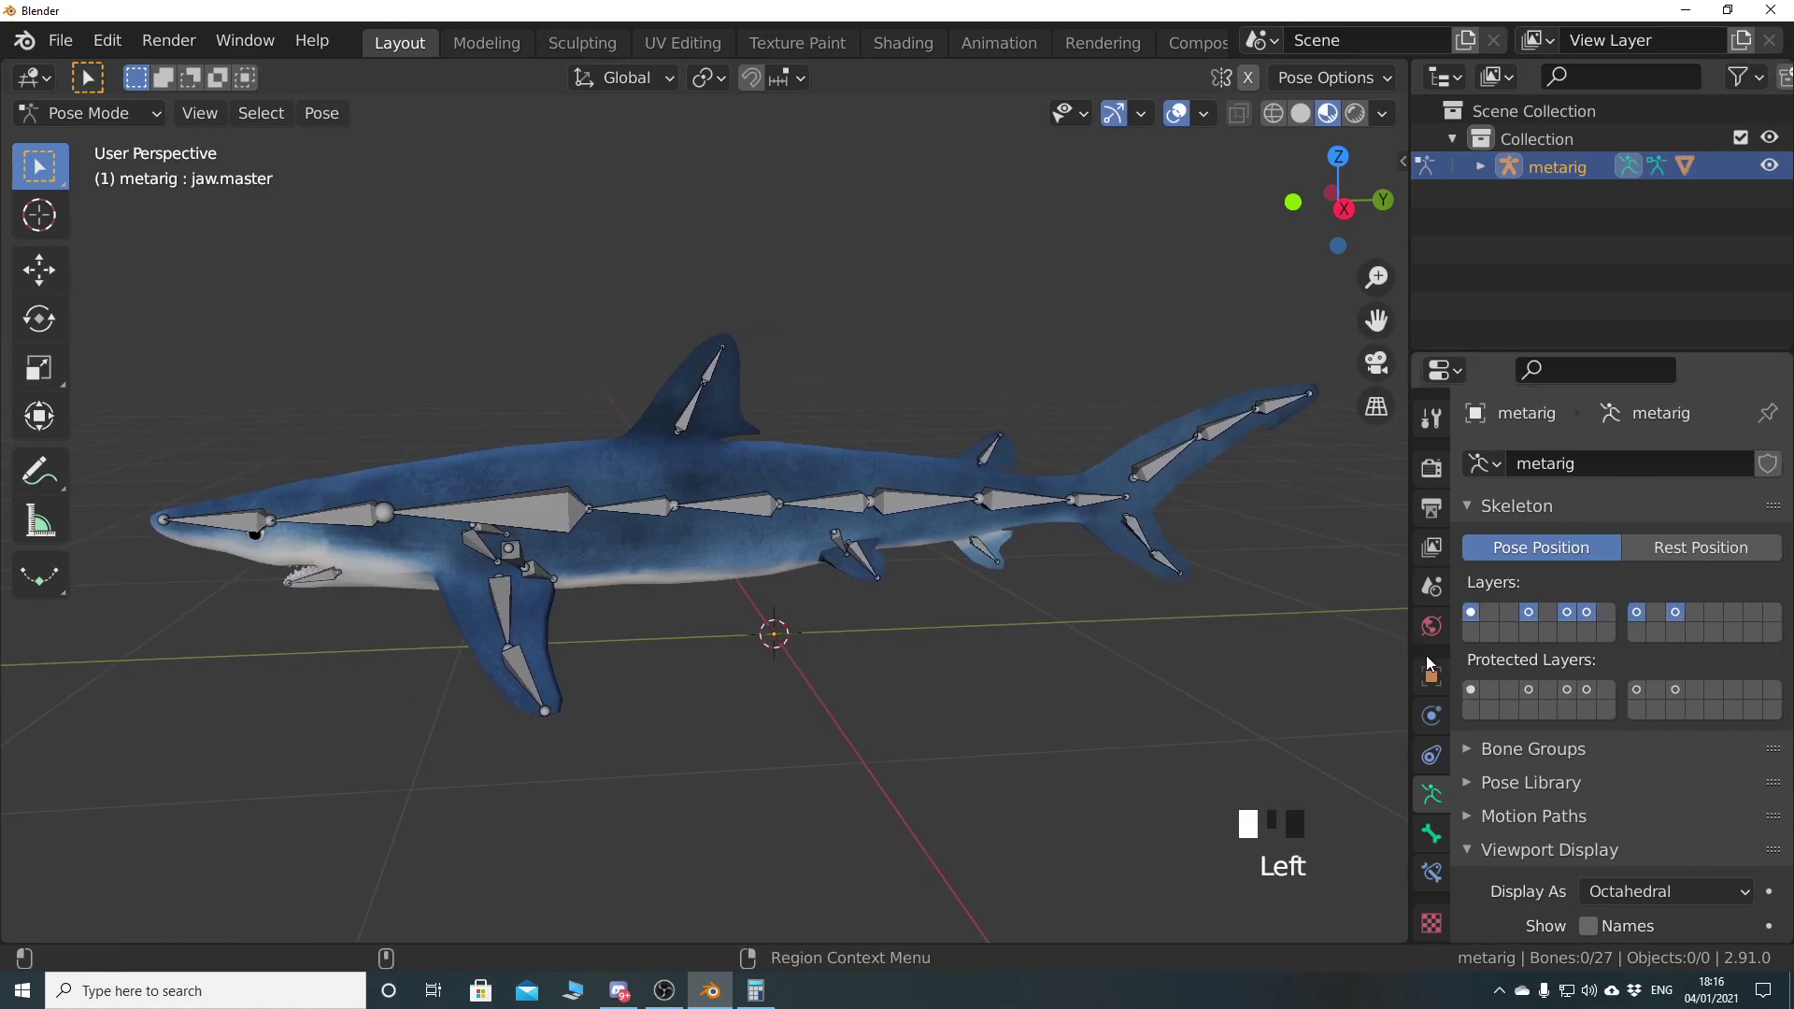
left_click(1434, 517)
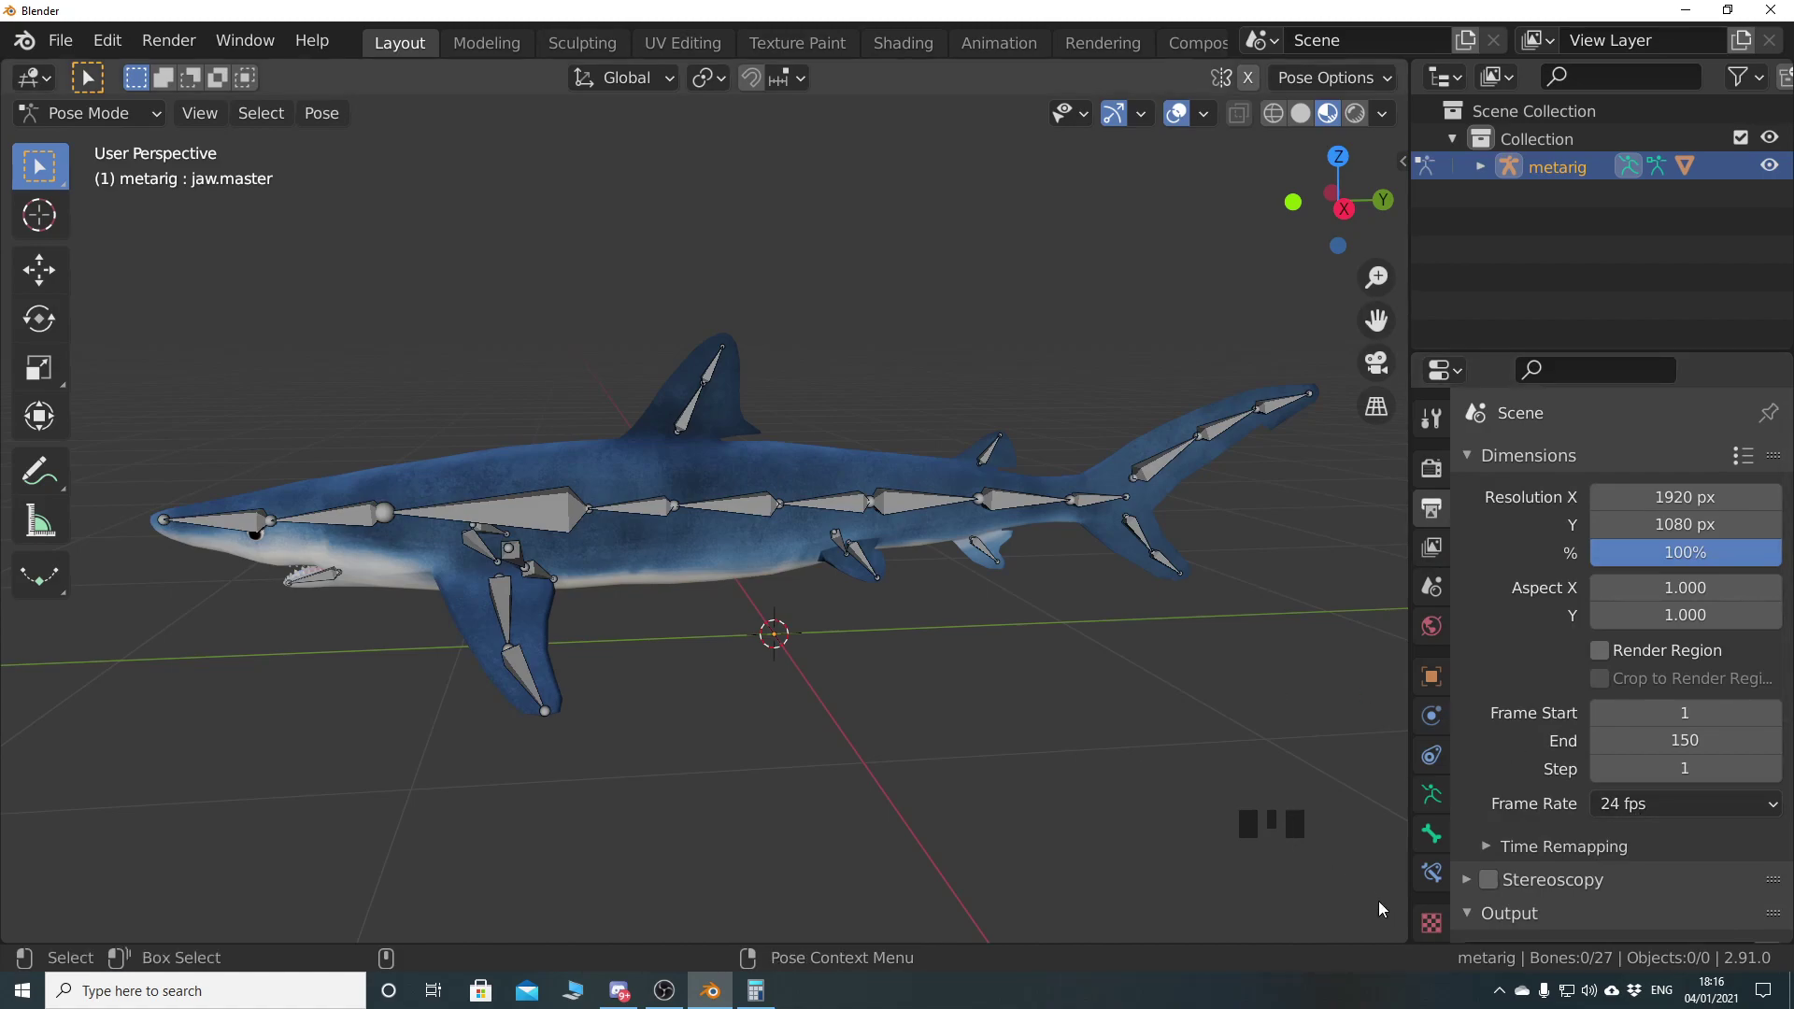
left_click_drag(1389, 931, 215, 691)
left_click(35, 698)
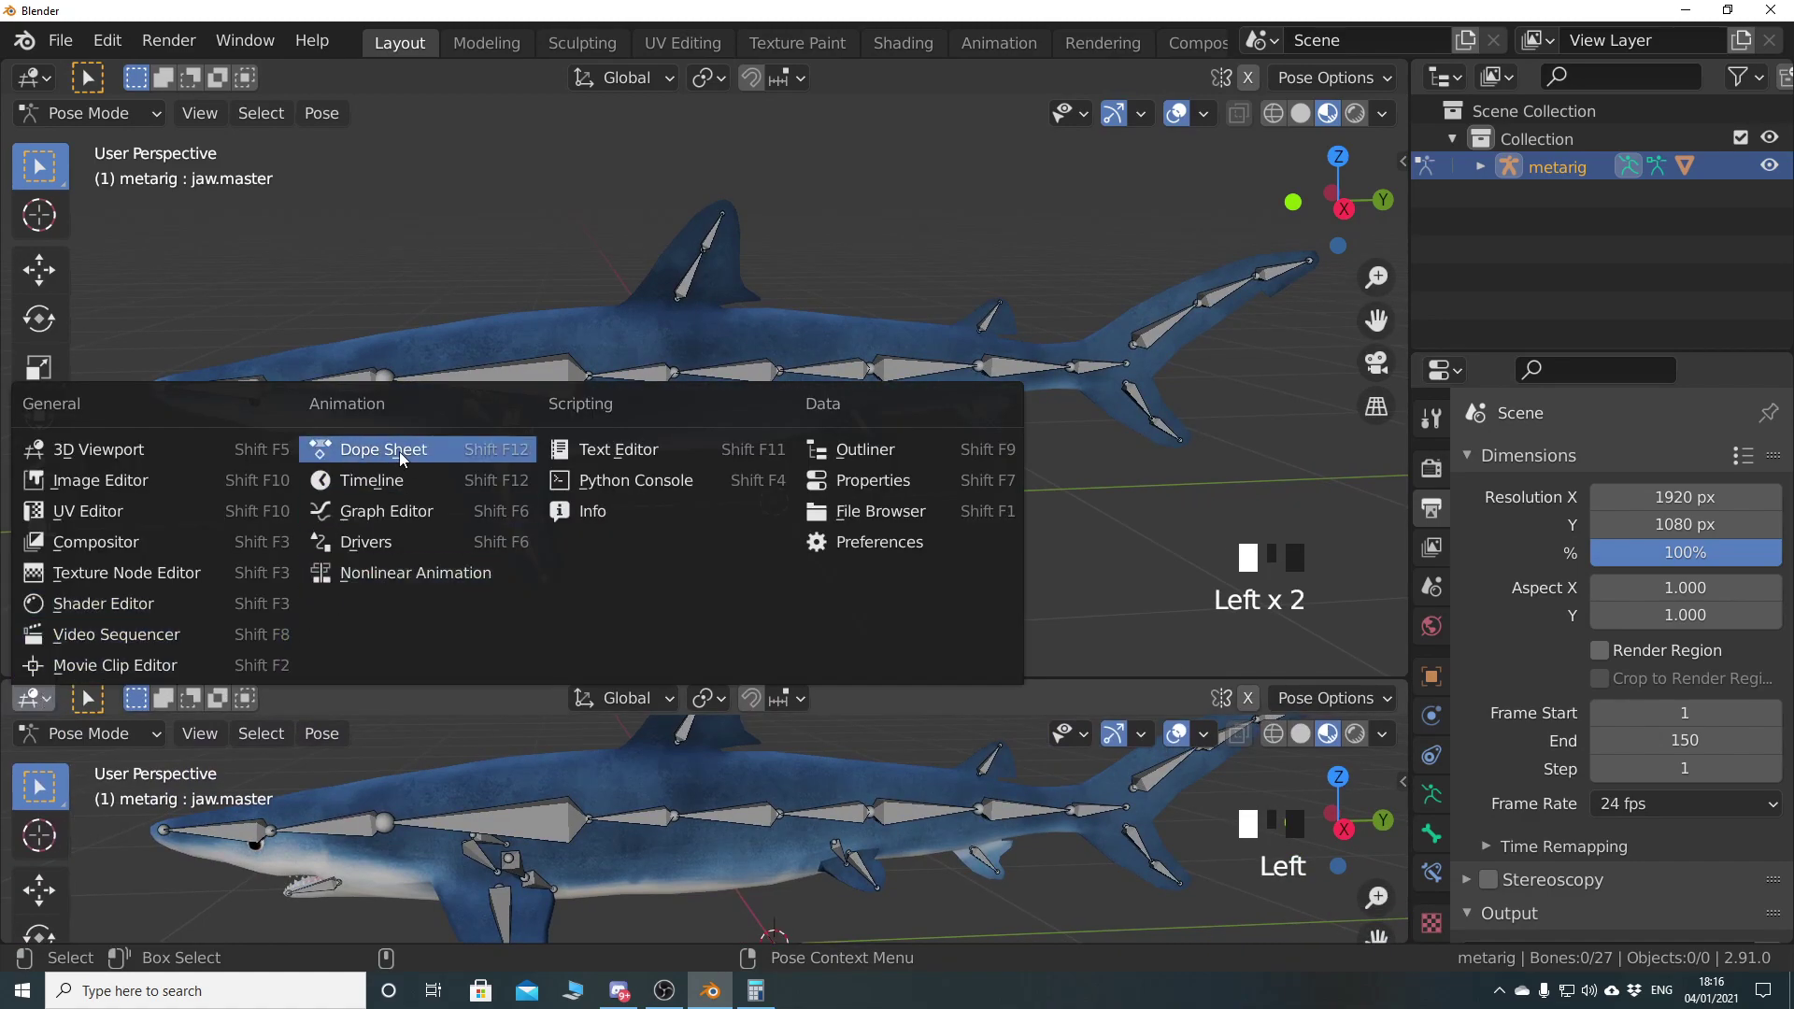
left_click(393, 481)
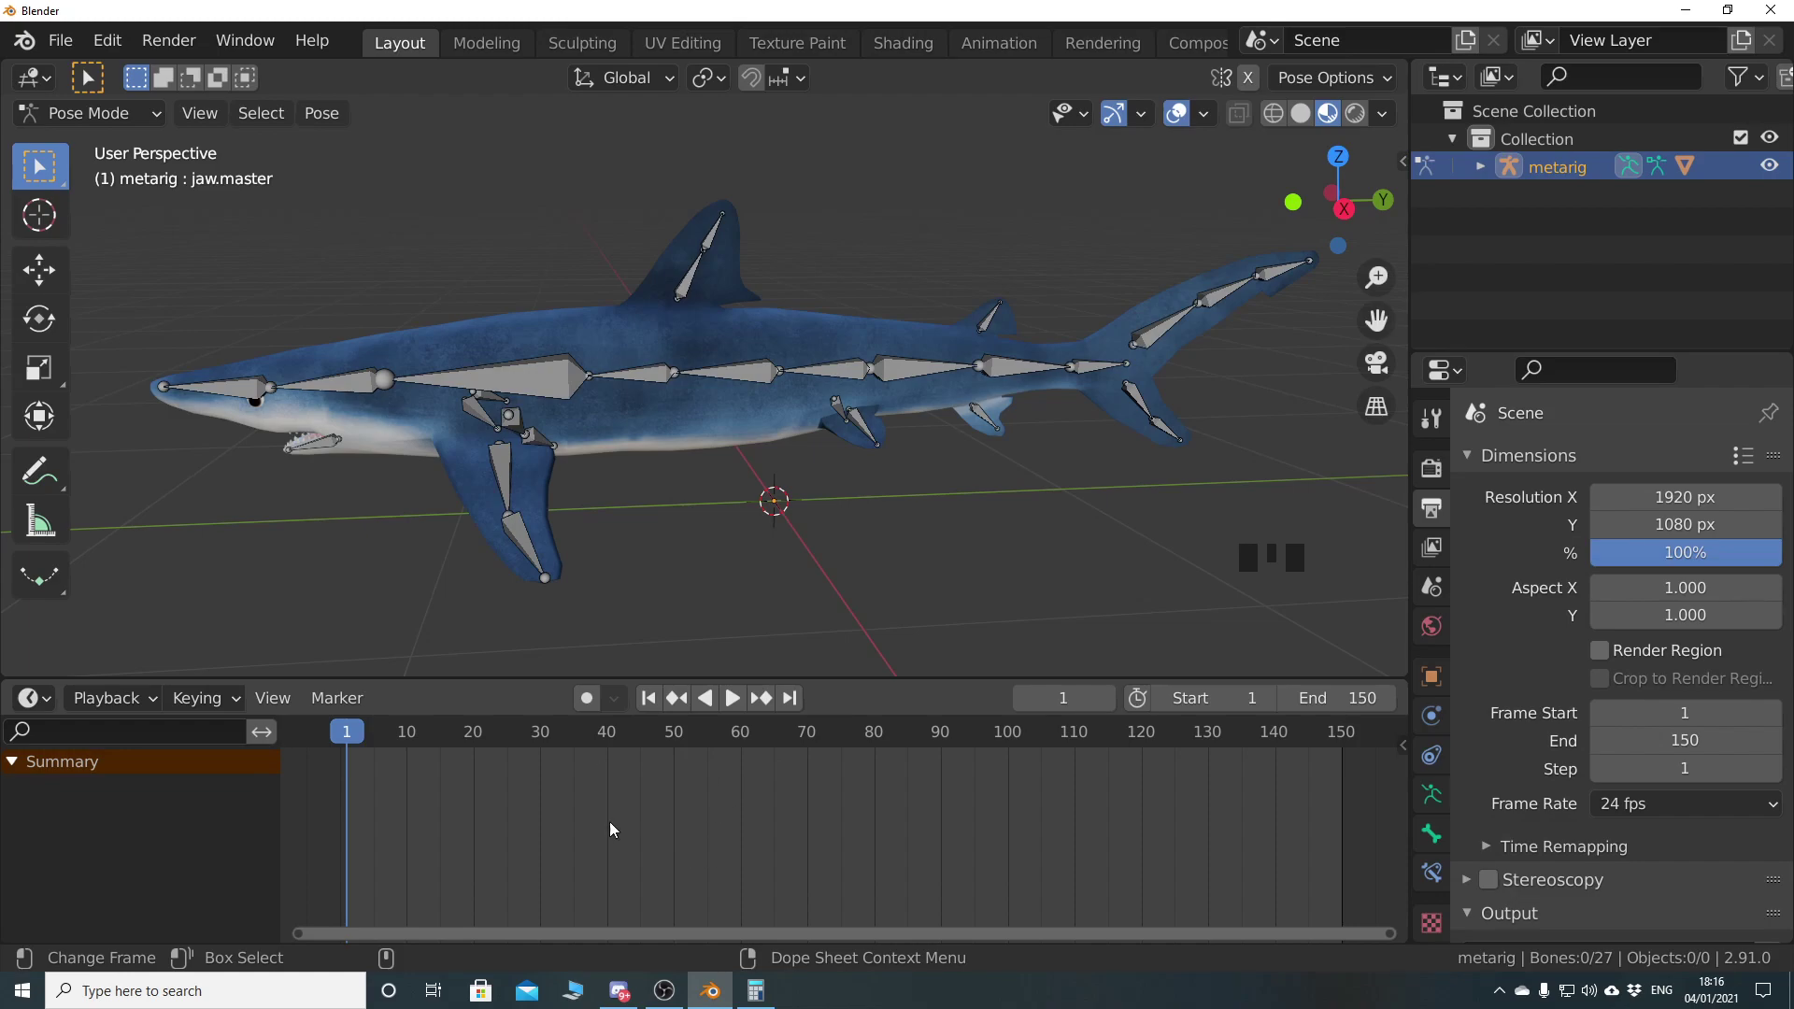
Scrub the Timeline to frame 24 and back to the start of the animation
left_click_drag(352, 741, 504, 746)
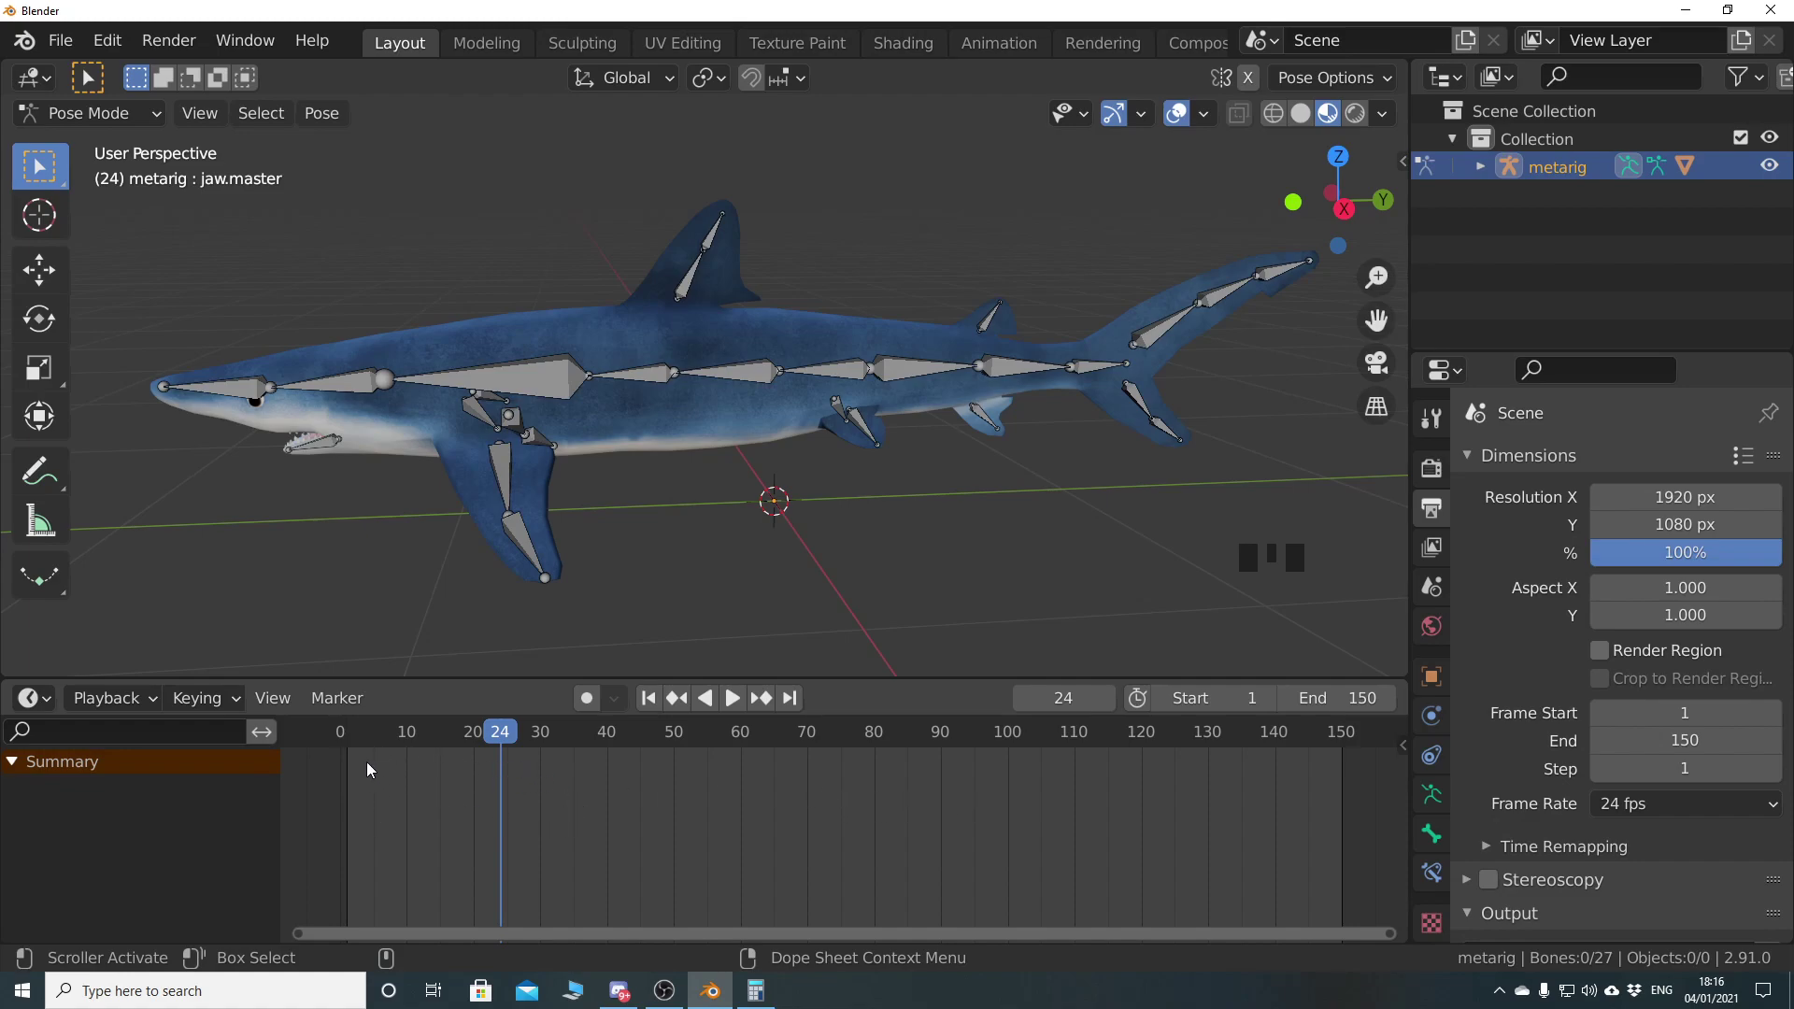
left_click_drag(498, 737, 365, 737)
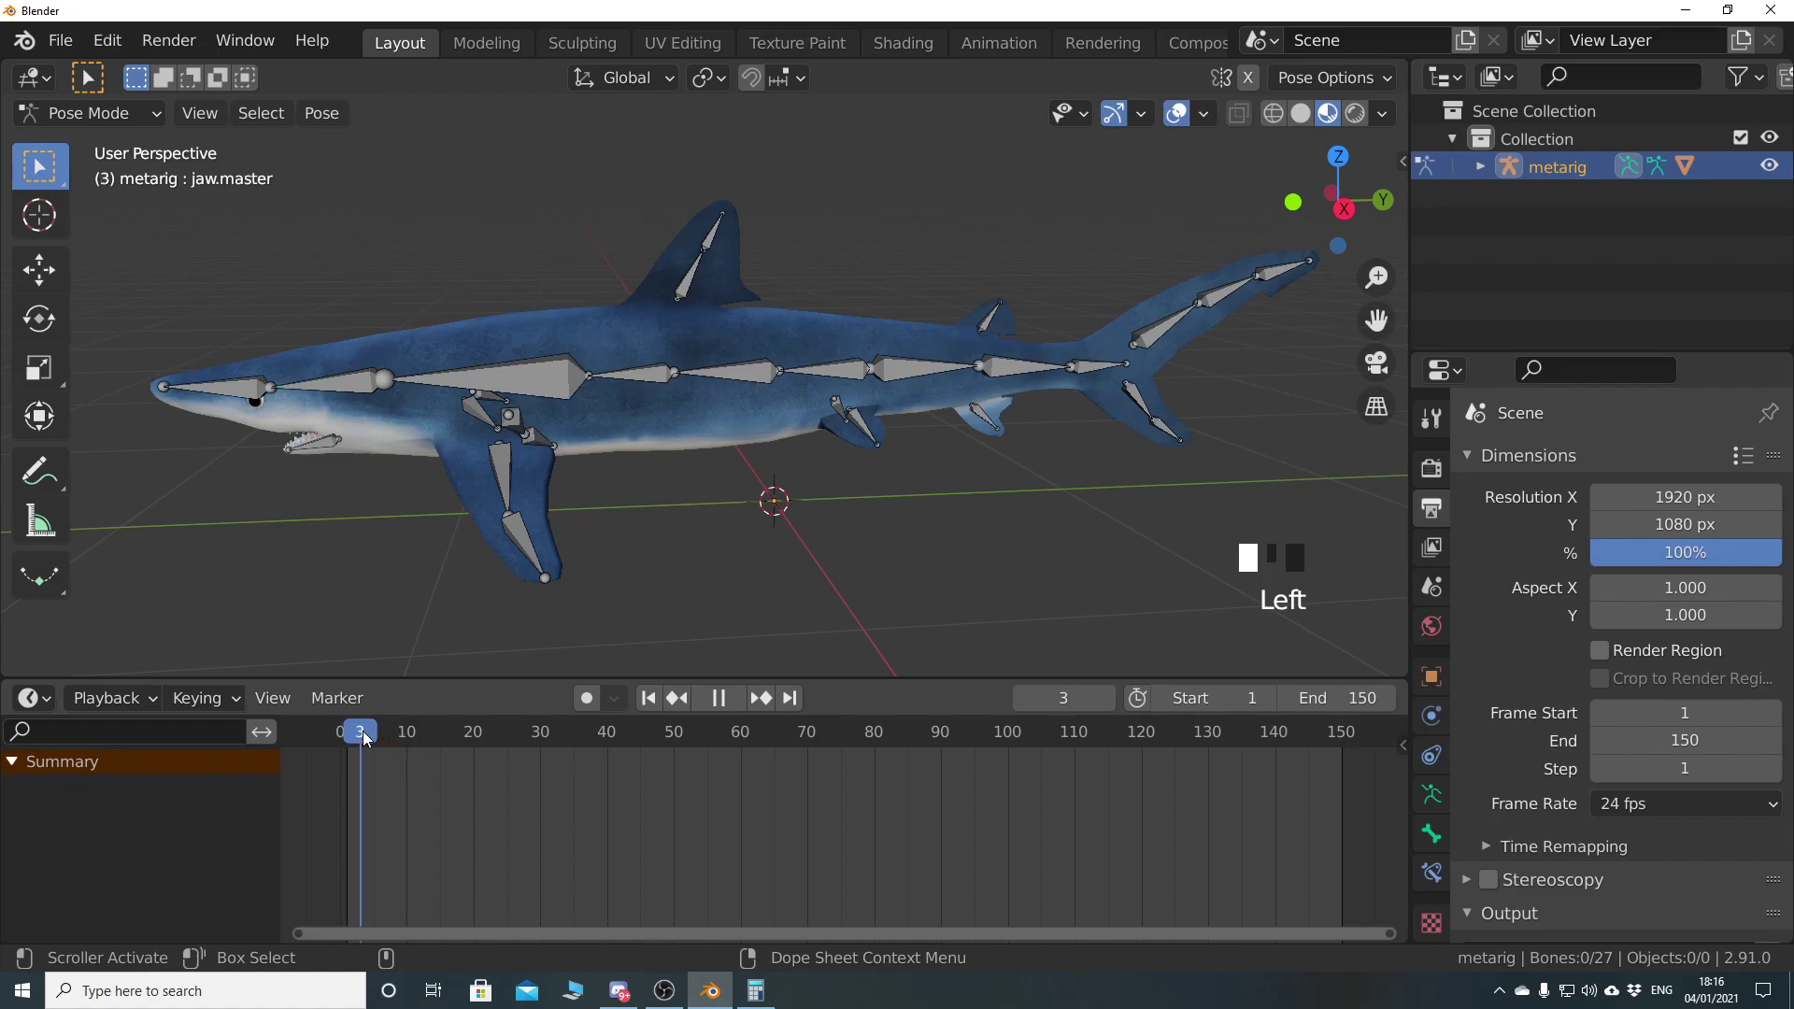
left_click(355, 740)
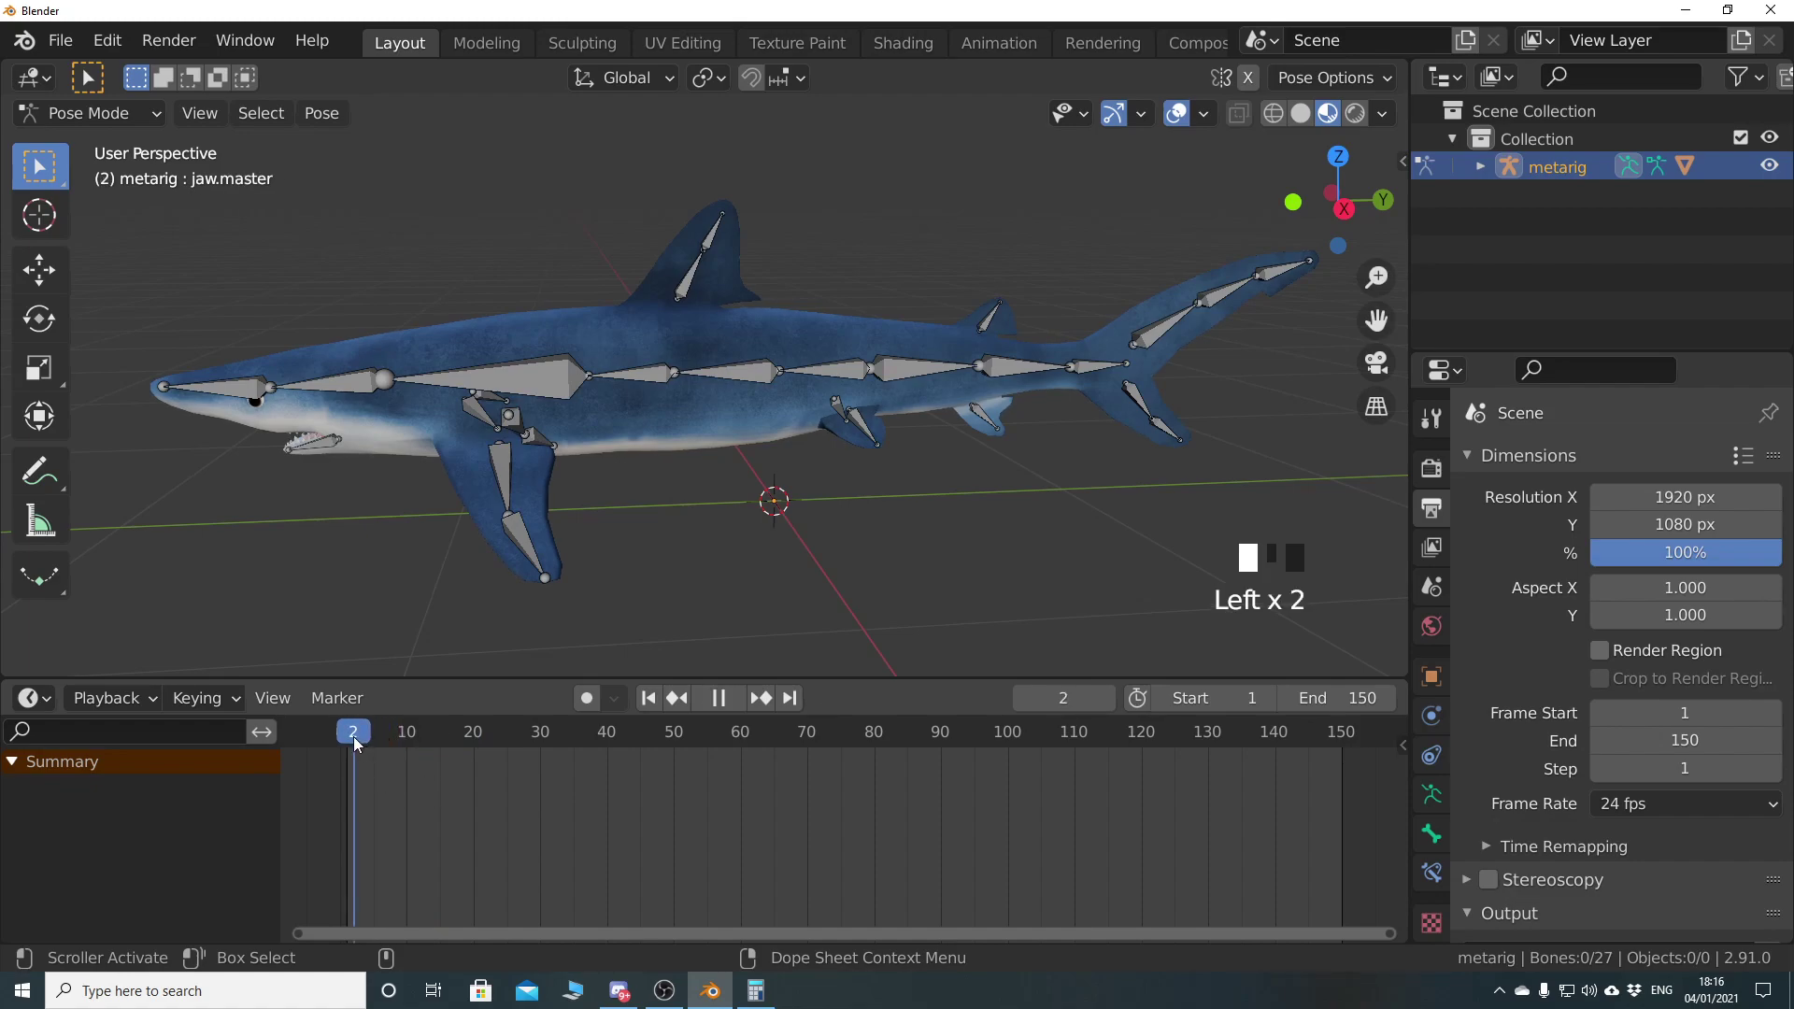
Select the spine.002 bone and insert a Rotation keyframe for it at frame 1
middle_click_drag(785, 504, 703, 528)
scroll(612, 506, "up", 3)
left_click(648, 417)
middle_click_drag(540, 372, 652, 440)
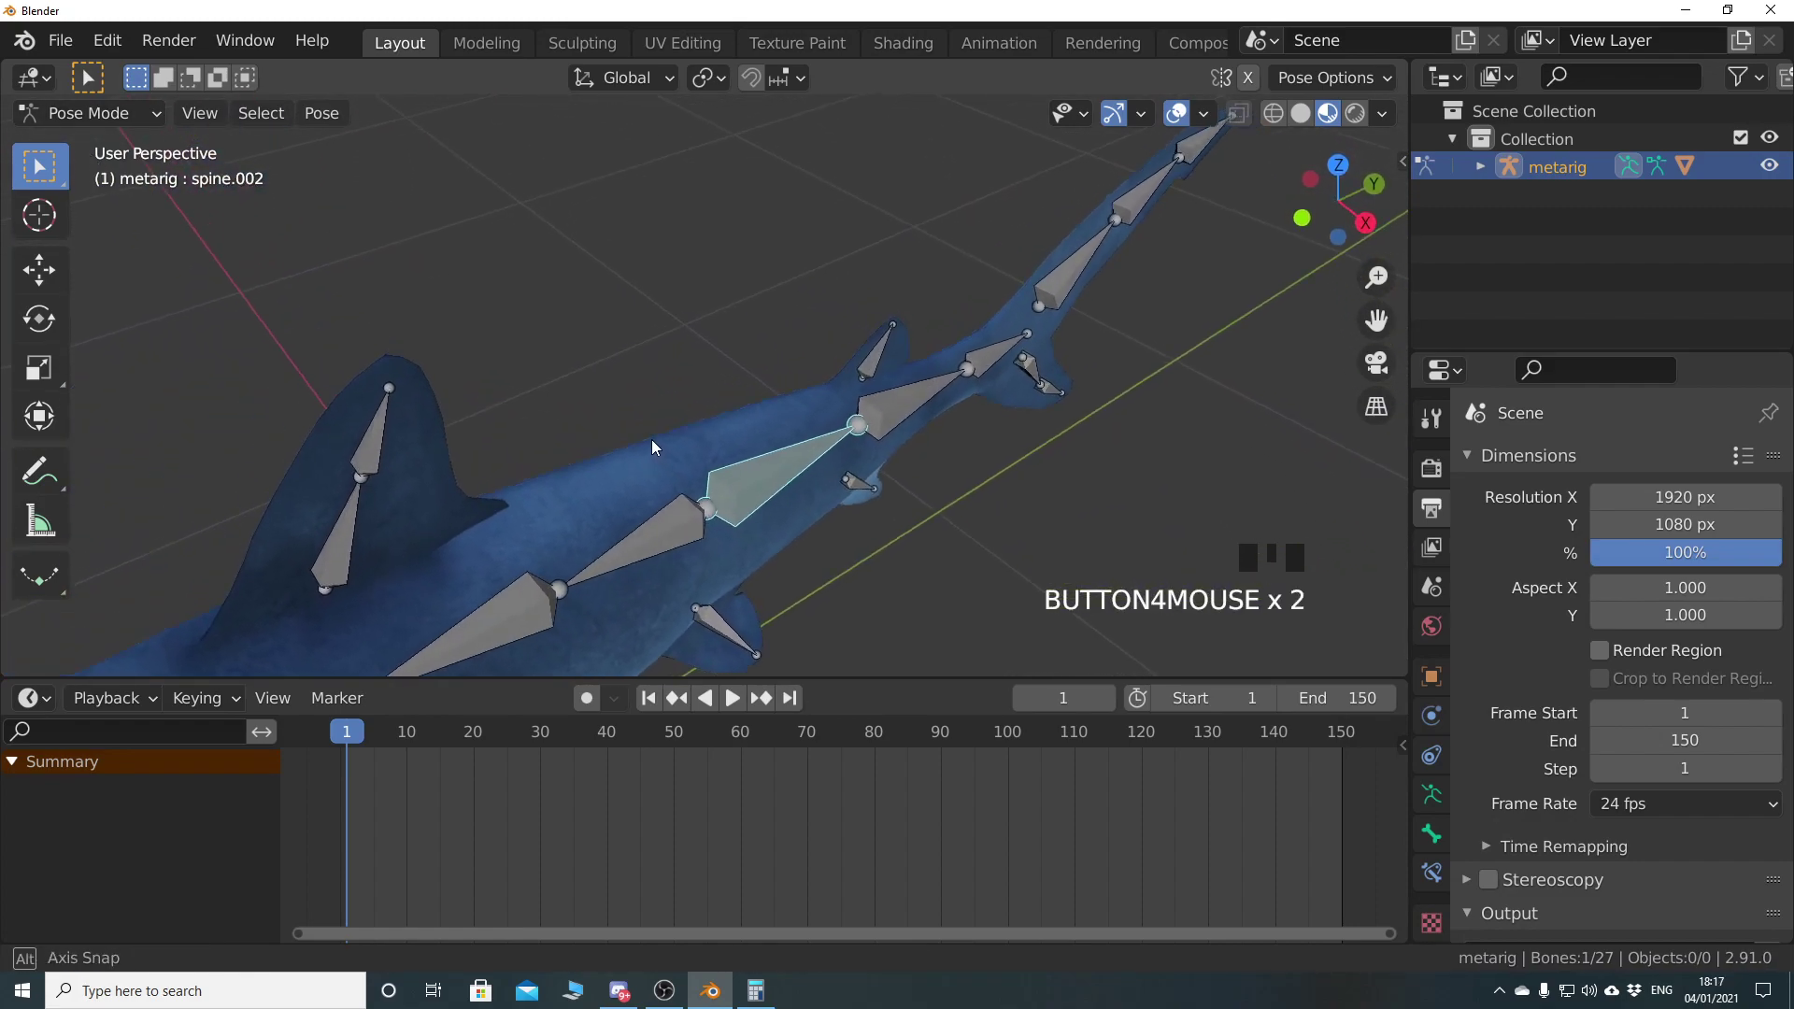
scroll(788, 535, "down", 2)
middle_click_drag(789, 535, 777, 440, "shift")
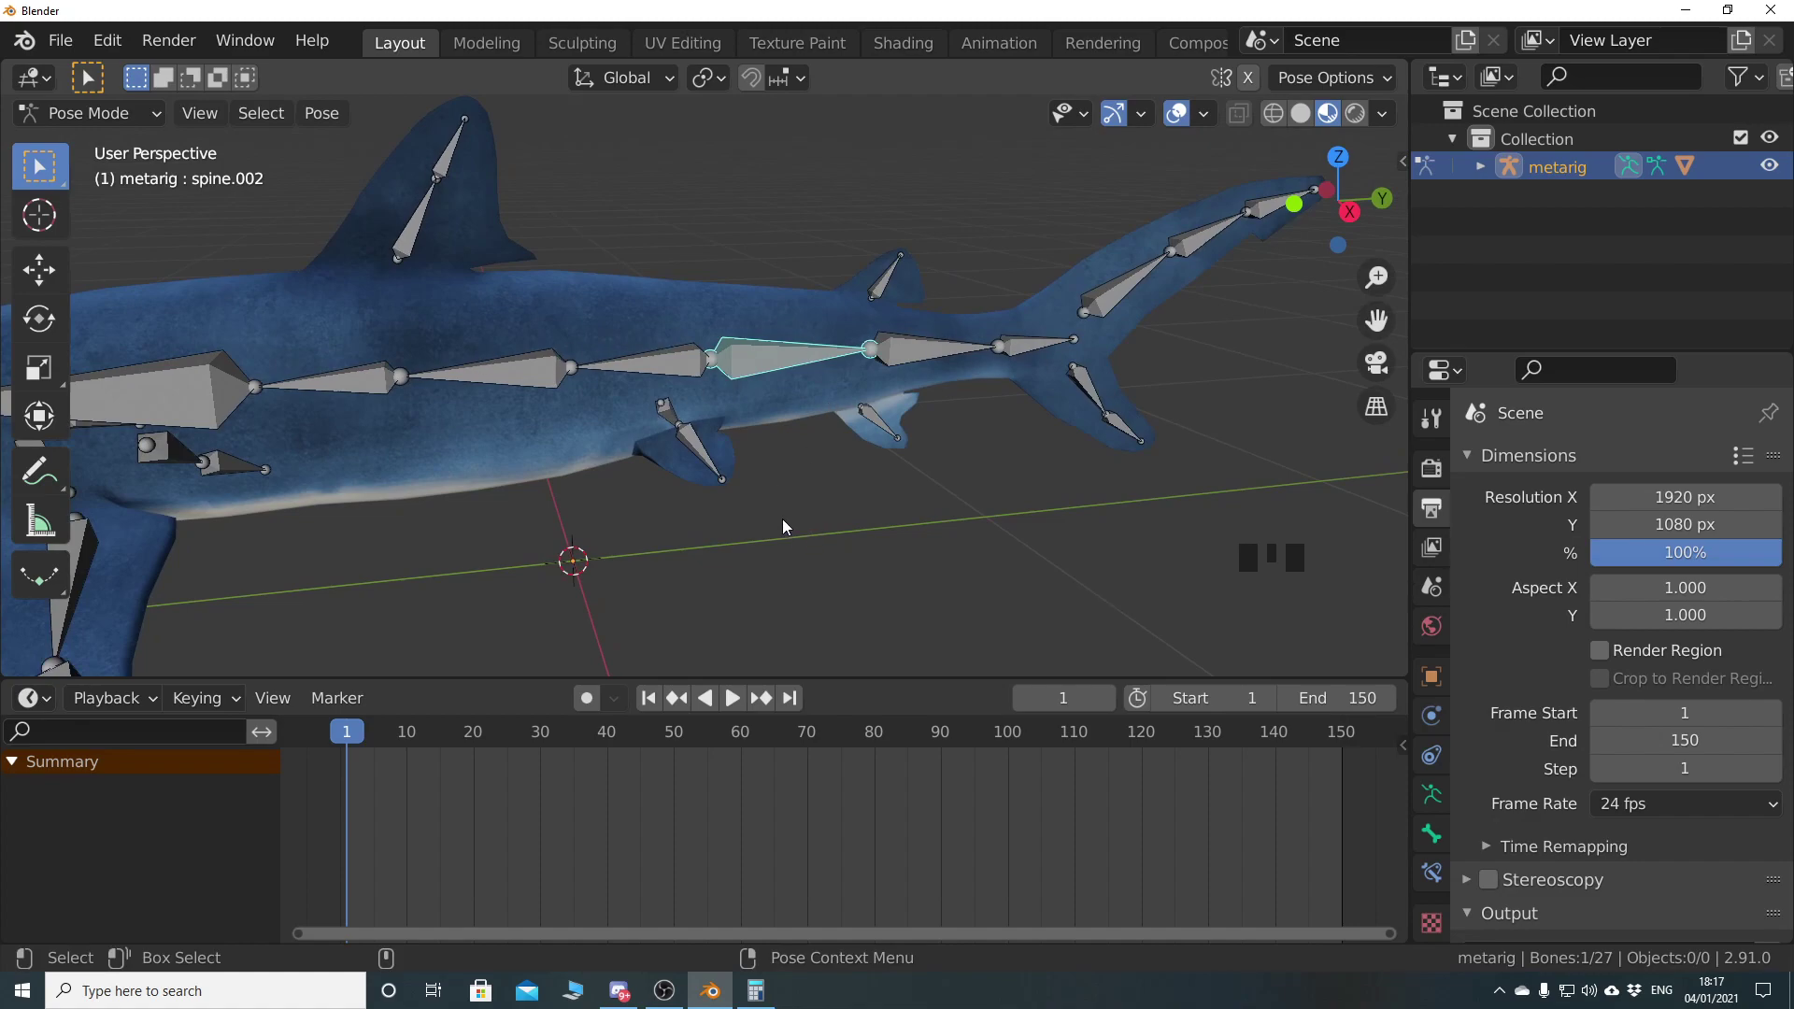
key("i")
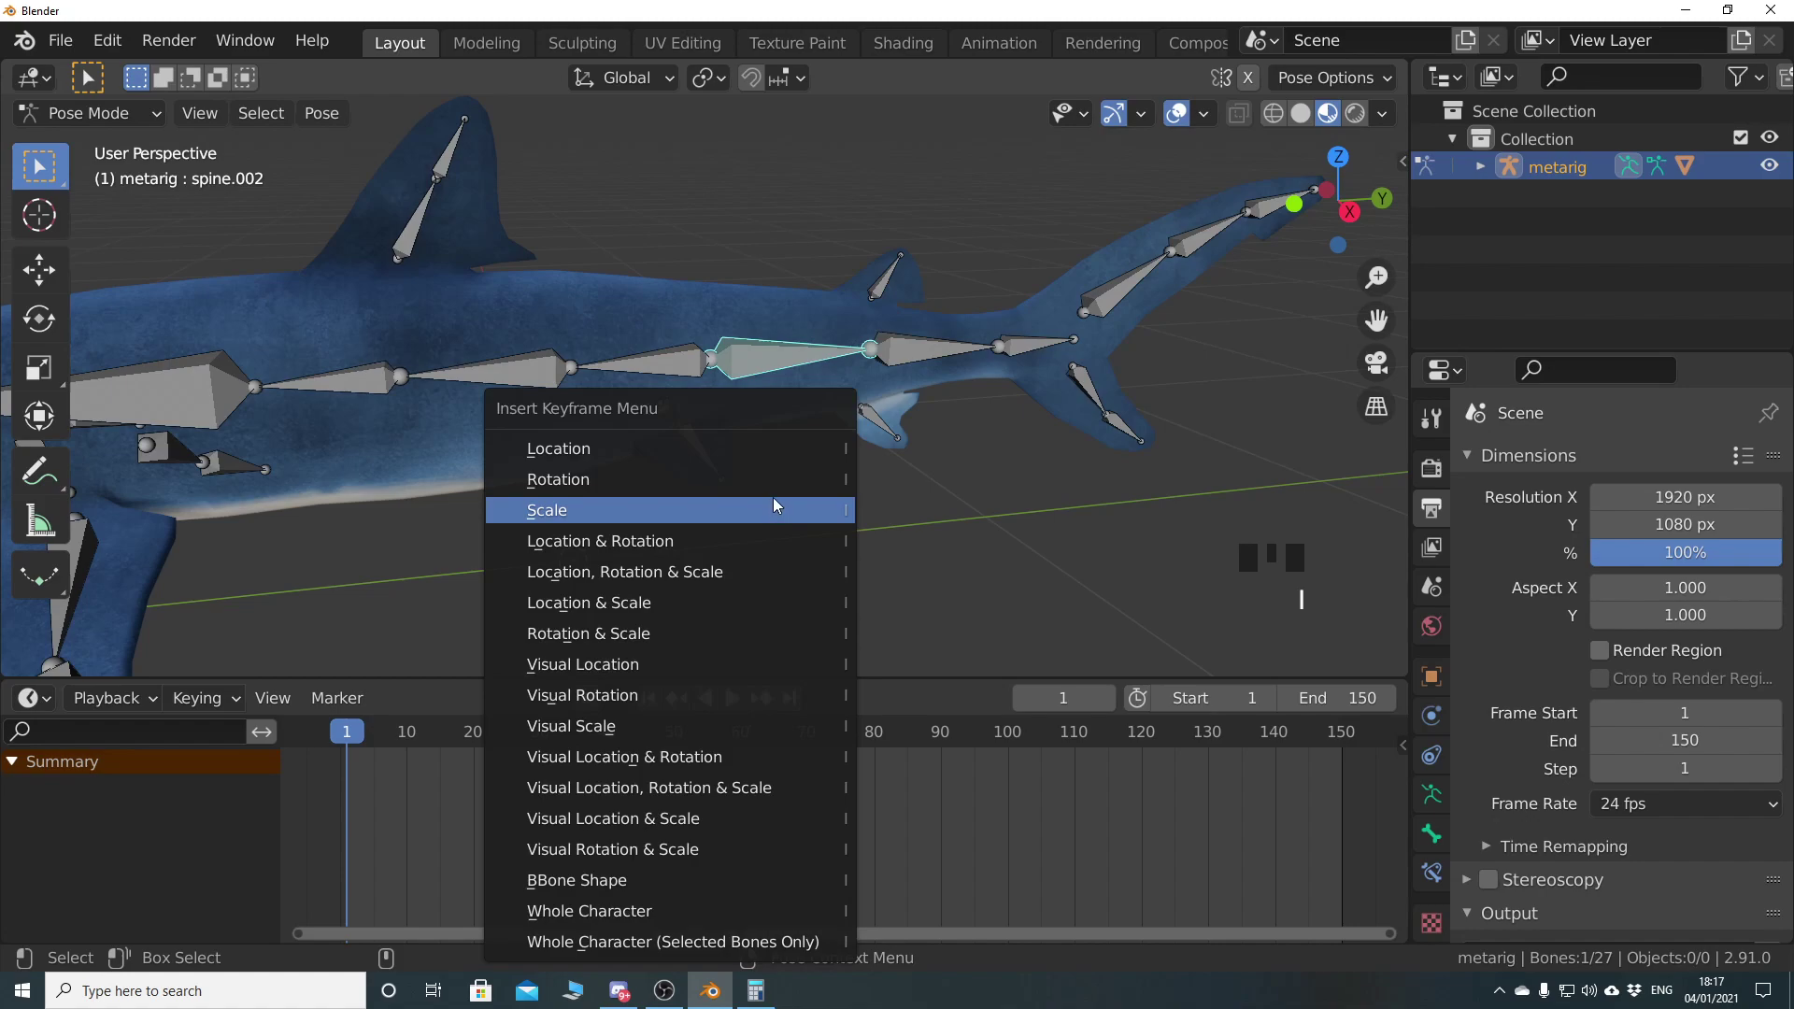
left_click(596, 484)
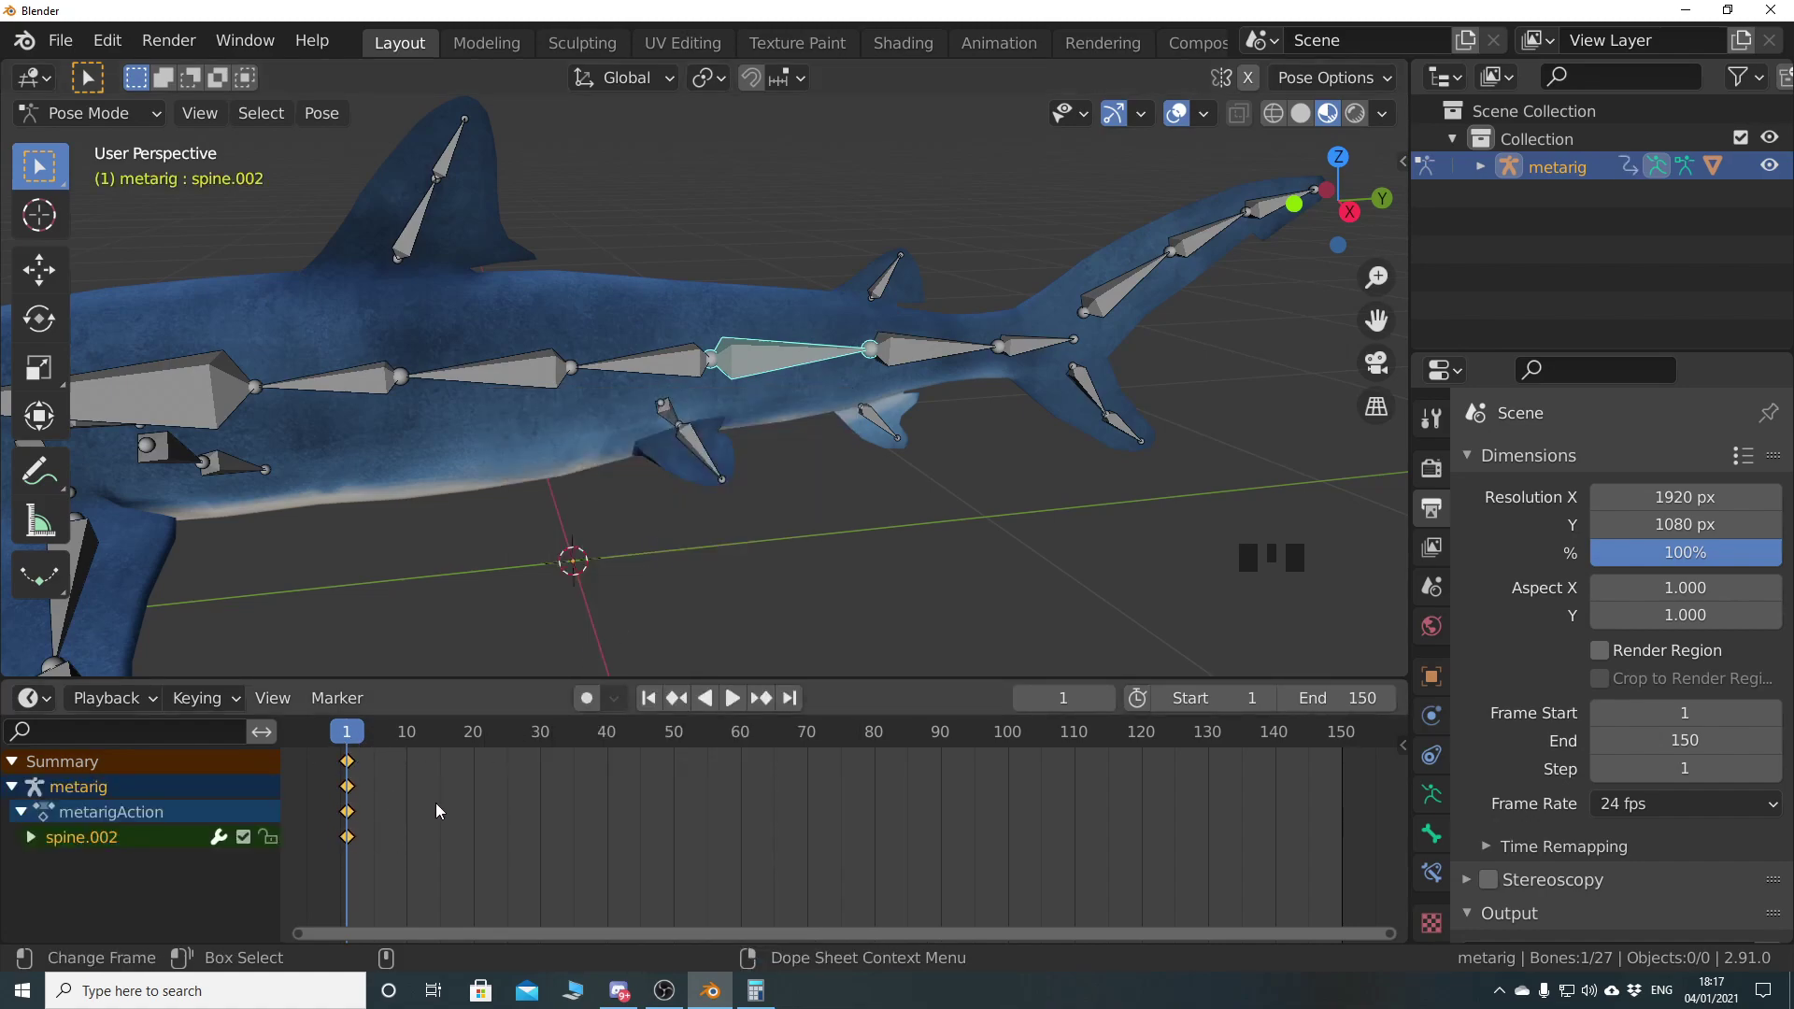
Display the transform values of spine.002 in the viewport sidebar and activate the Rotate tool
middle_click_drag(816, 472, 699, 501)
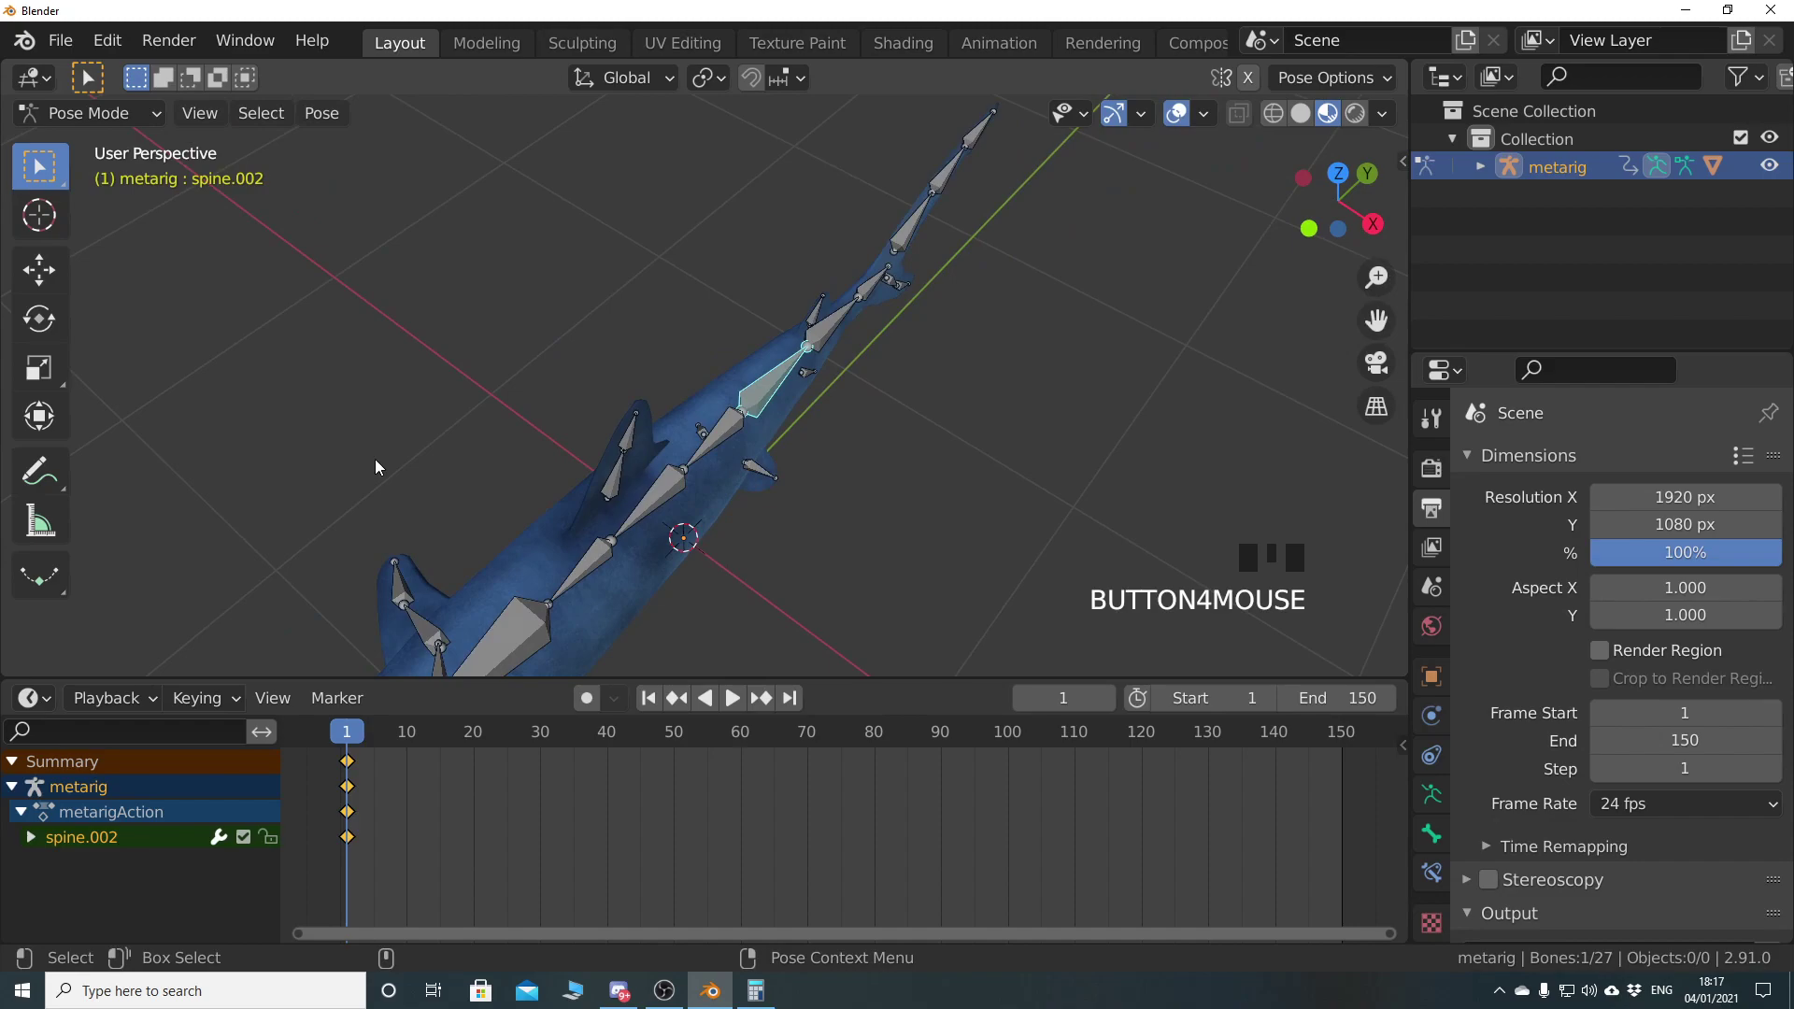
key("n")
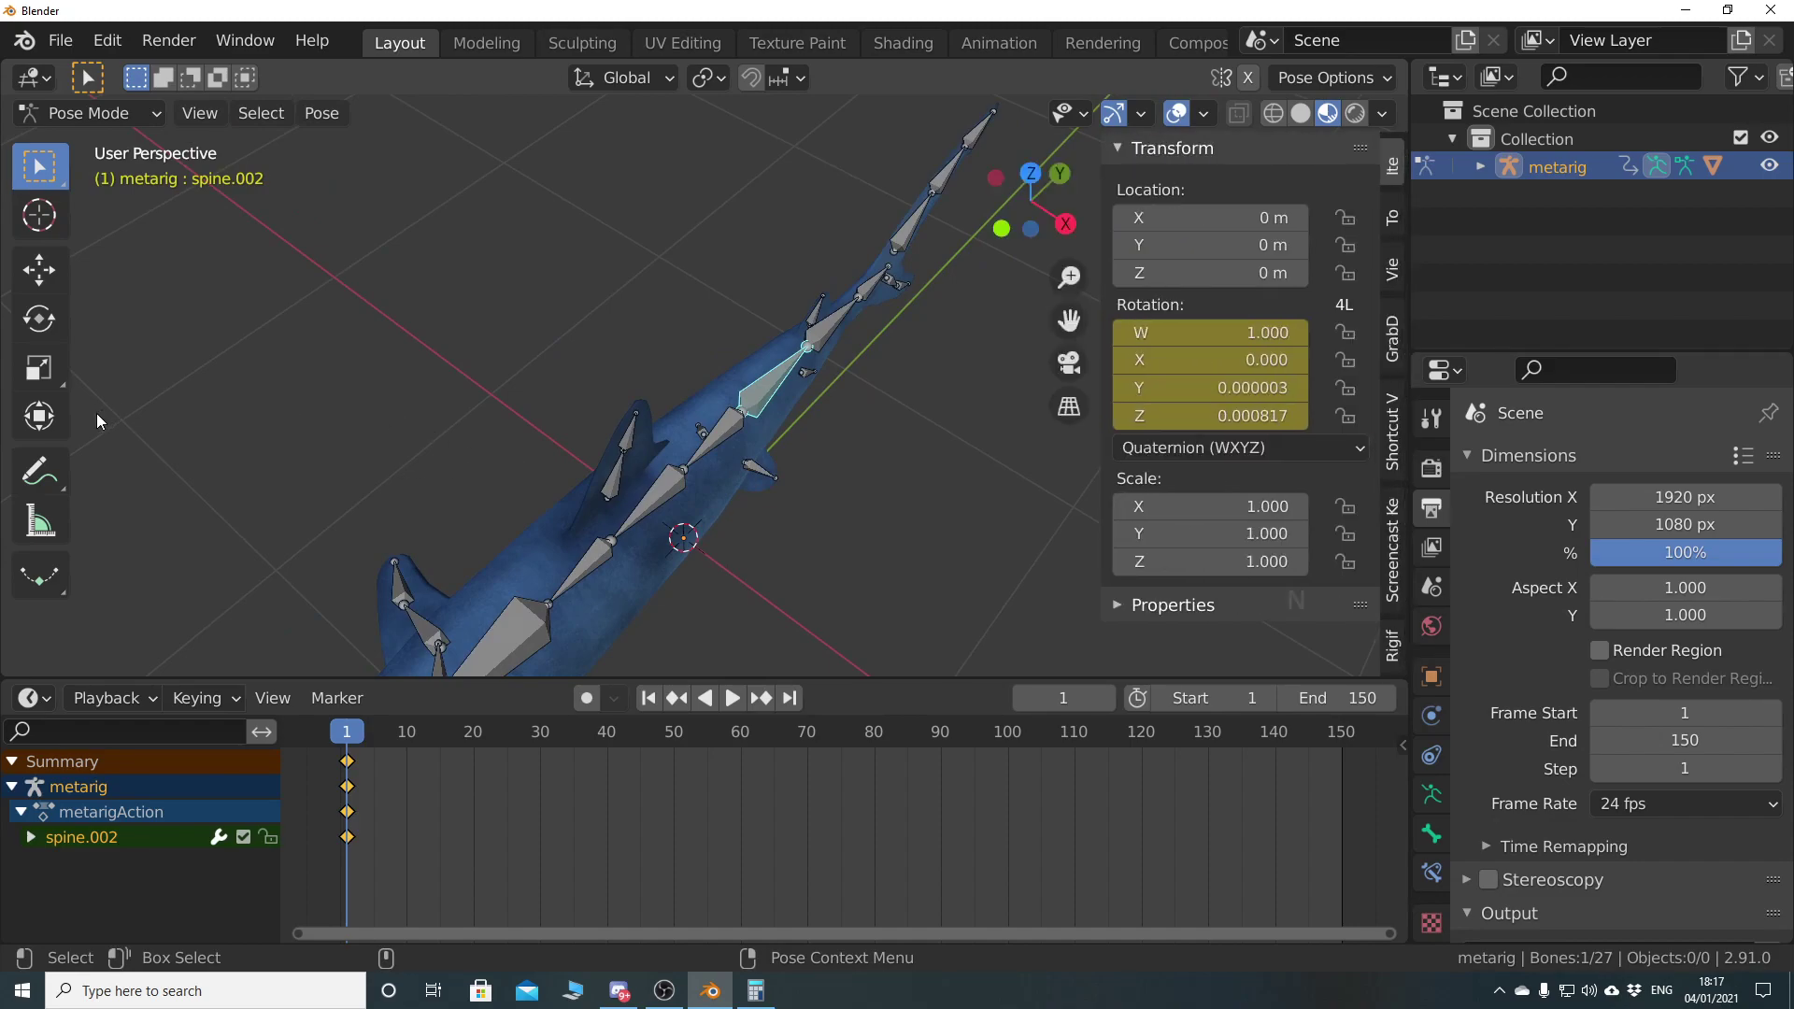
left_click(38, 319)
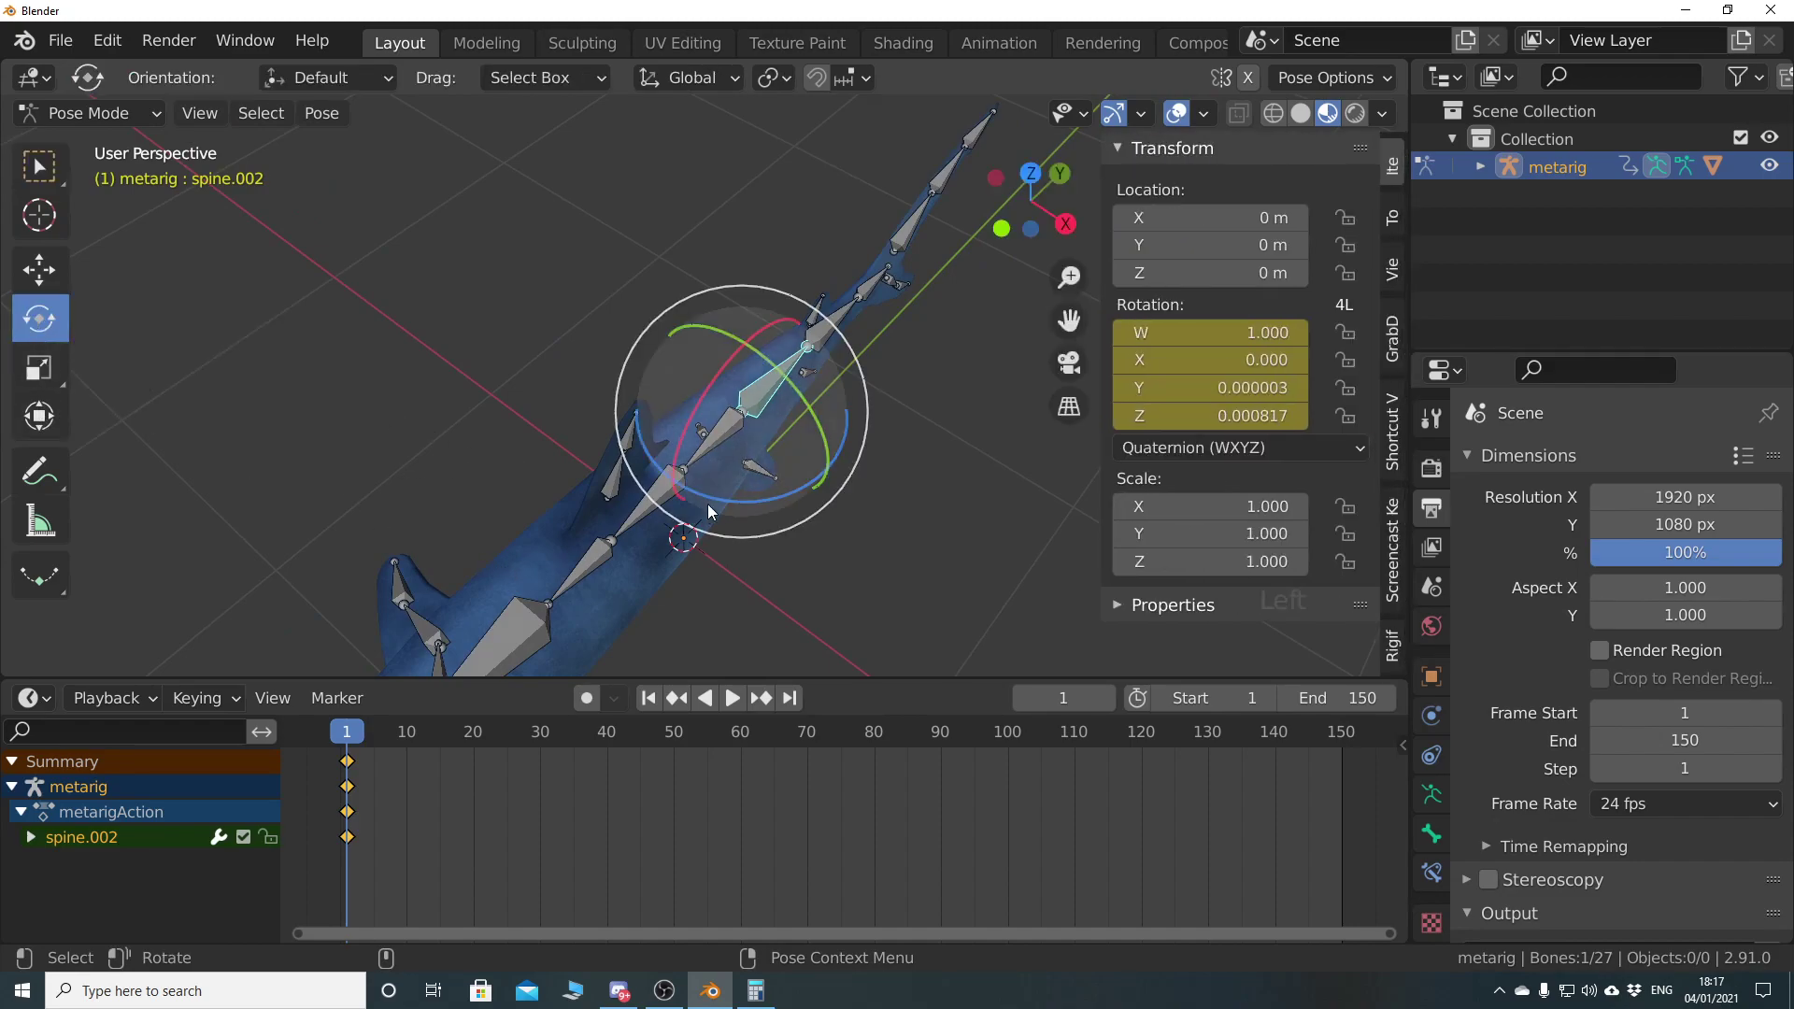
Try a freehand Z rotation of spine.002, undo it, and set its Z rotation to 0.1 at frame 1
left_click_drag(725, 500, 742, 499)
key("ctrl+z")
left_click(1172, 419)
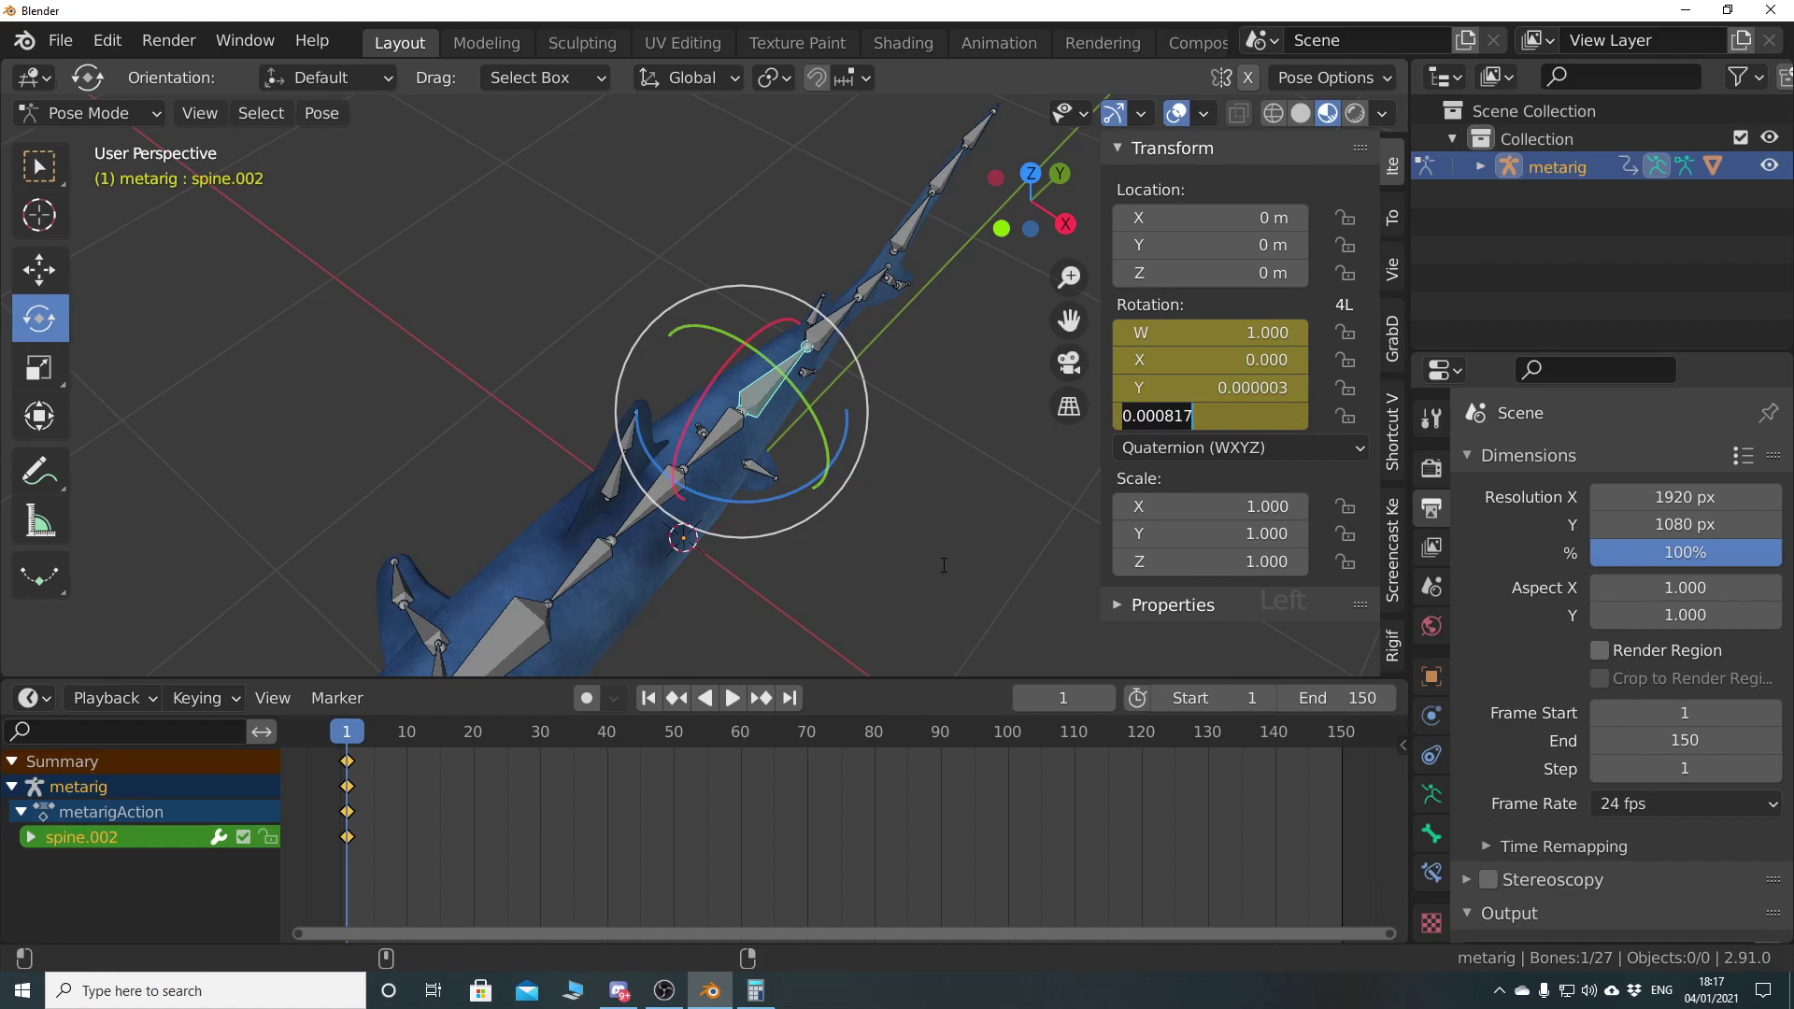
key("ctrl+a")
type("0.1")
key("Return")
middle_click_drag(791, 426, 607, 493)
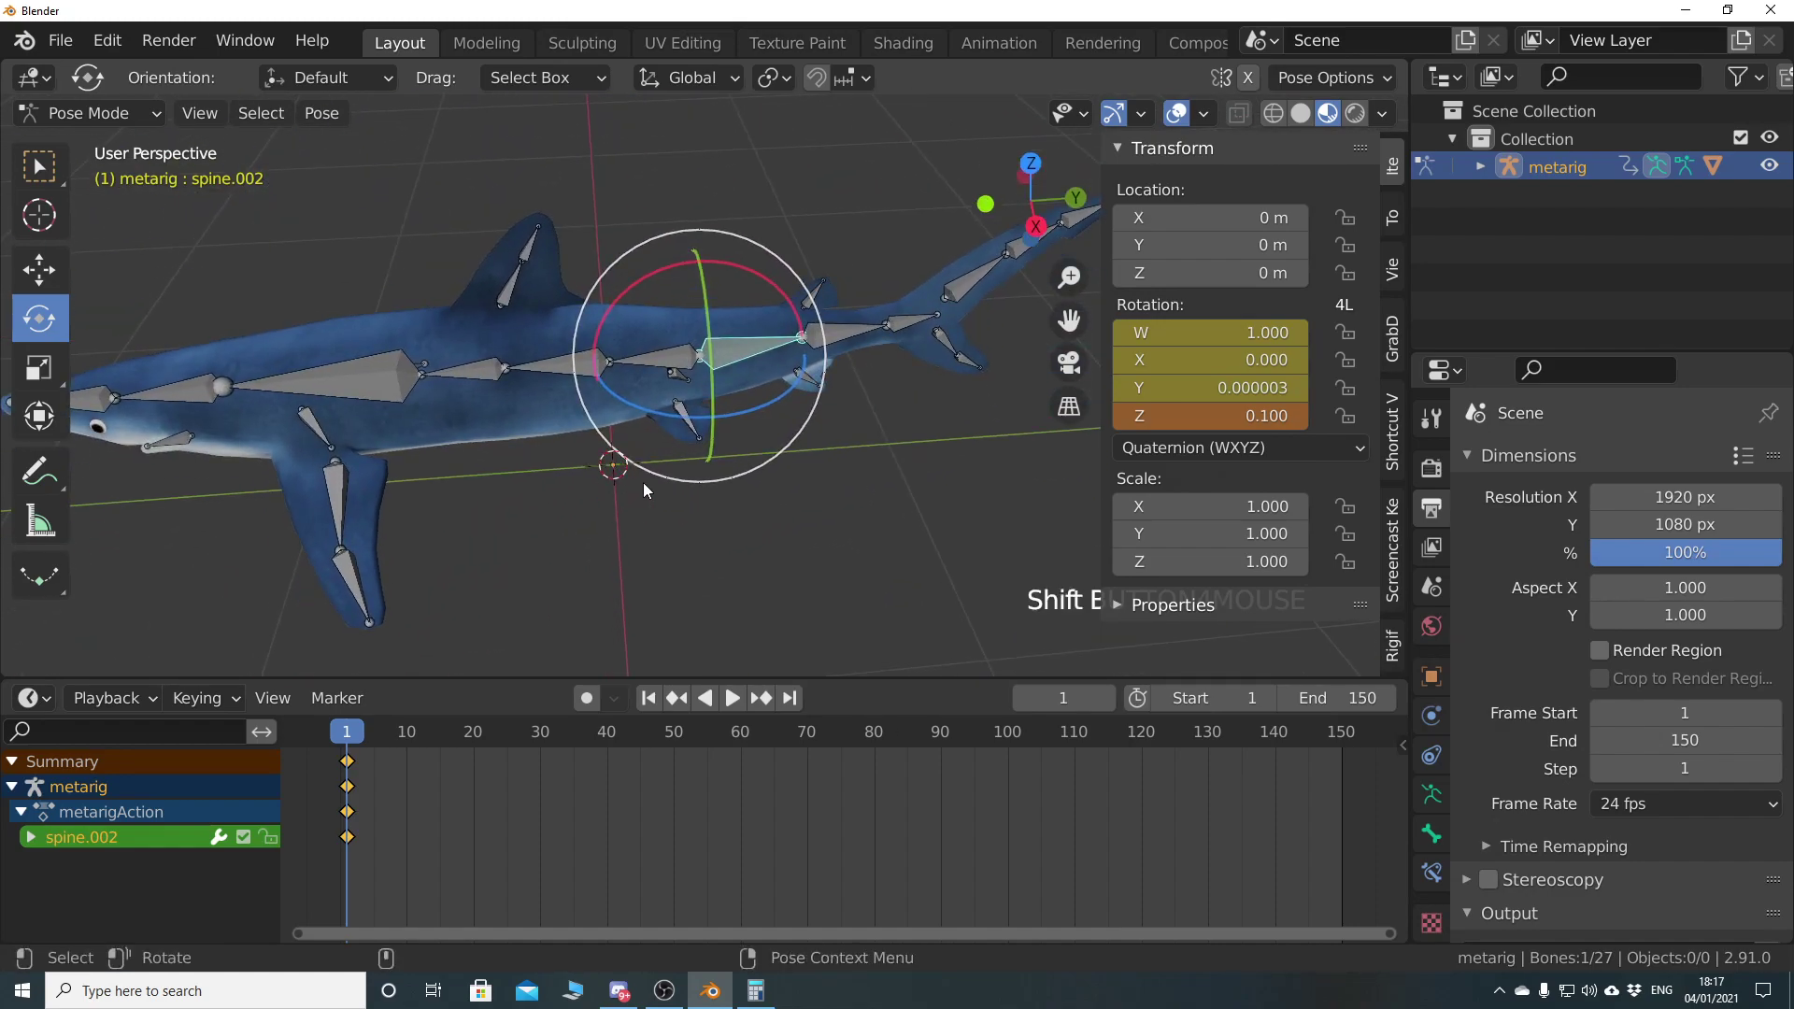
Preview the Timeline by scrubbing and playing, and set the current frame to 24
left_click_drag(390, 737, 501, 736)
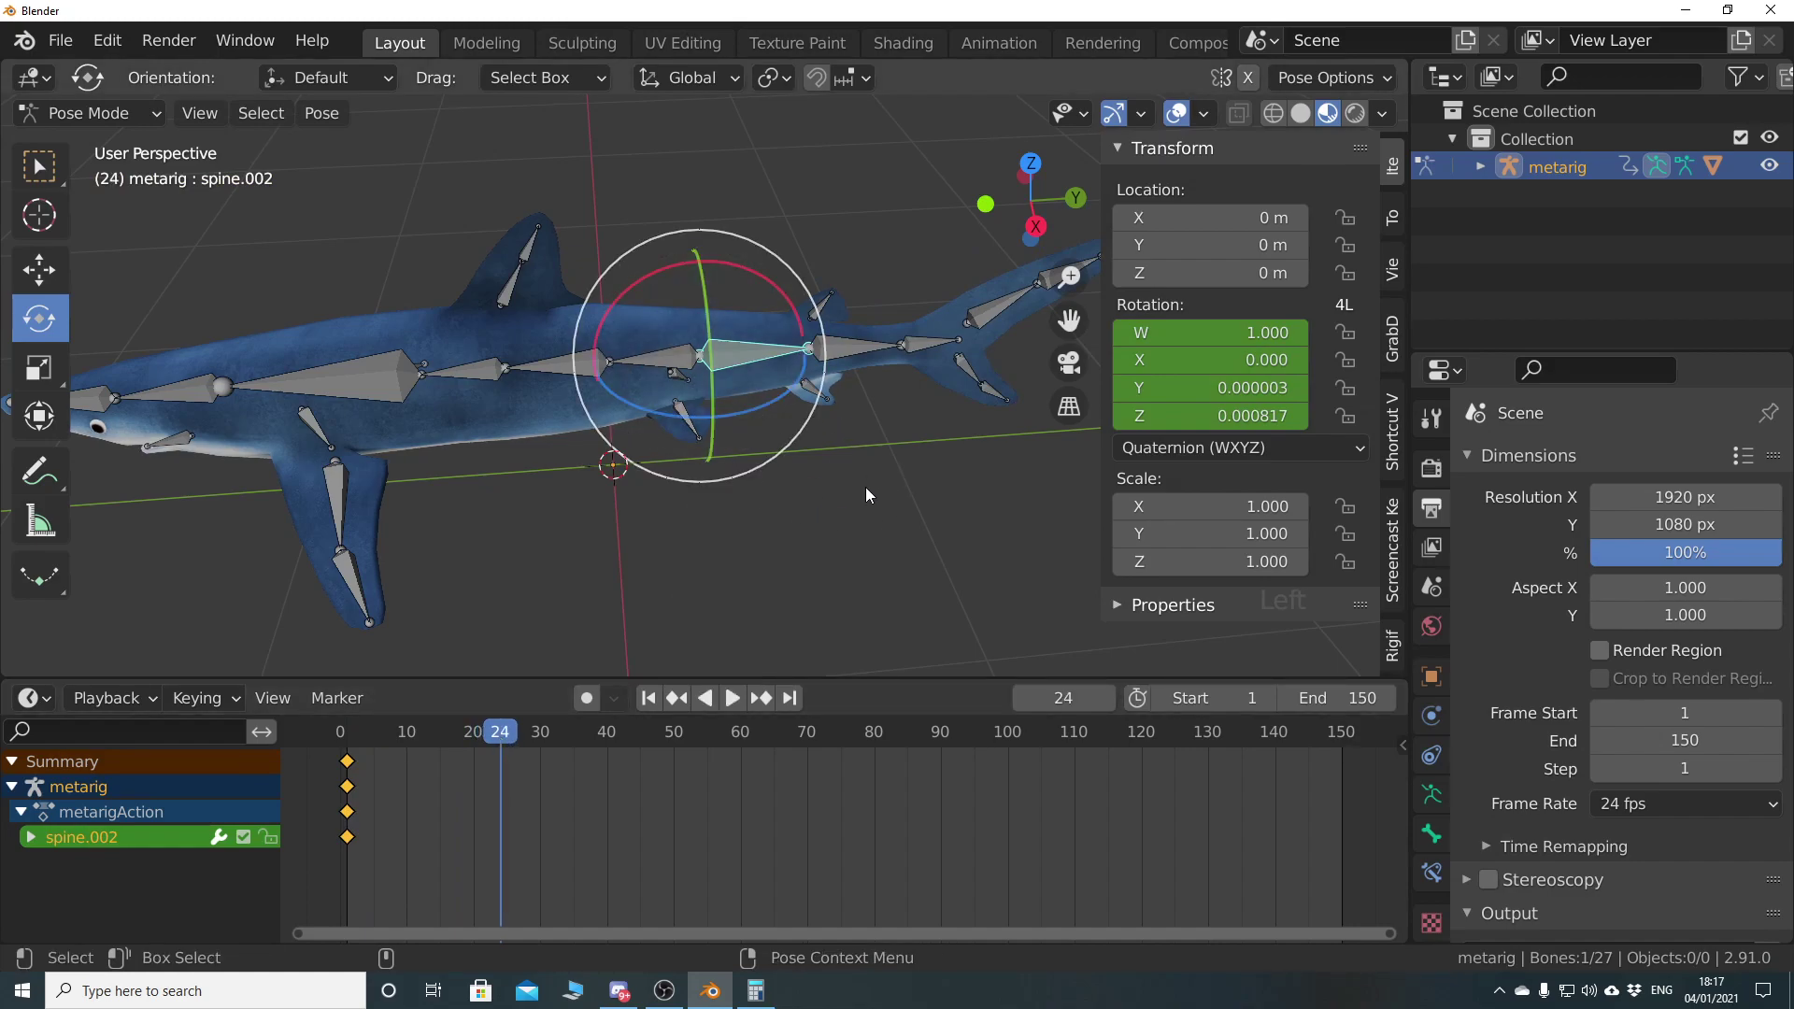
middle_click_drag(594, 510, 781, 552)
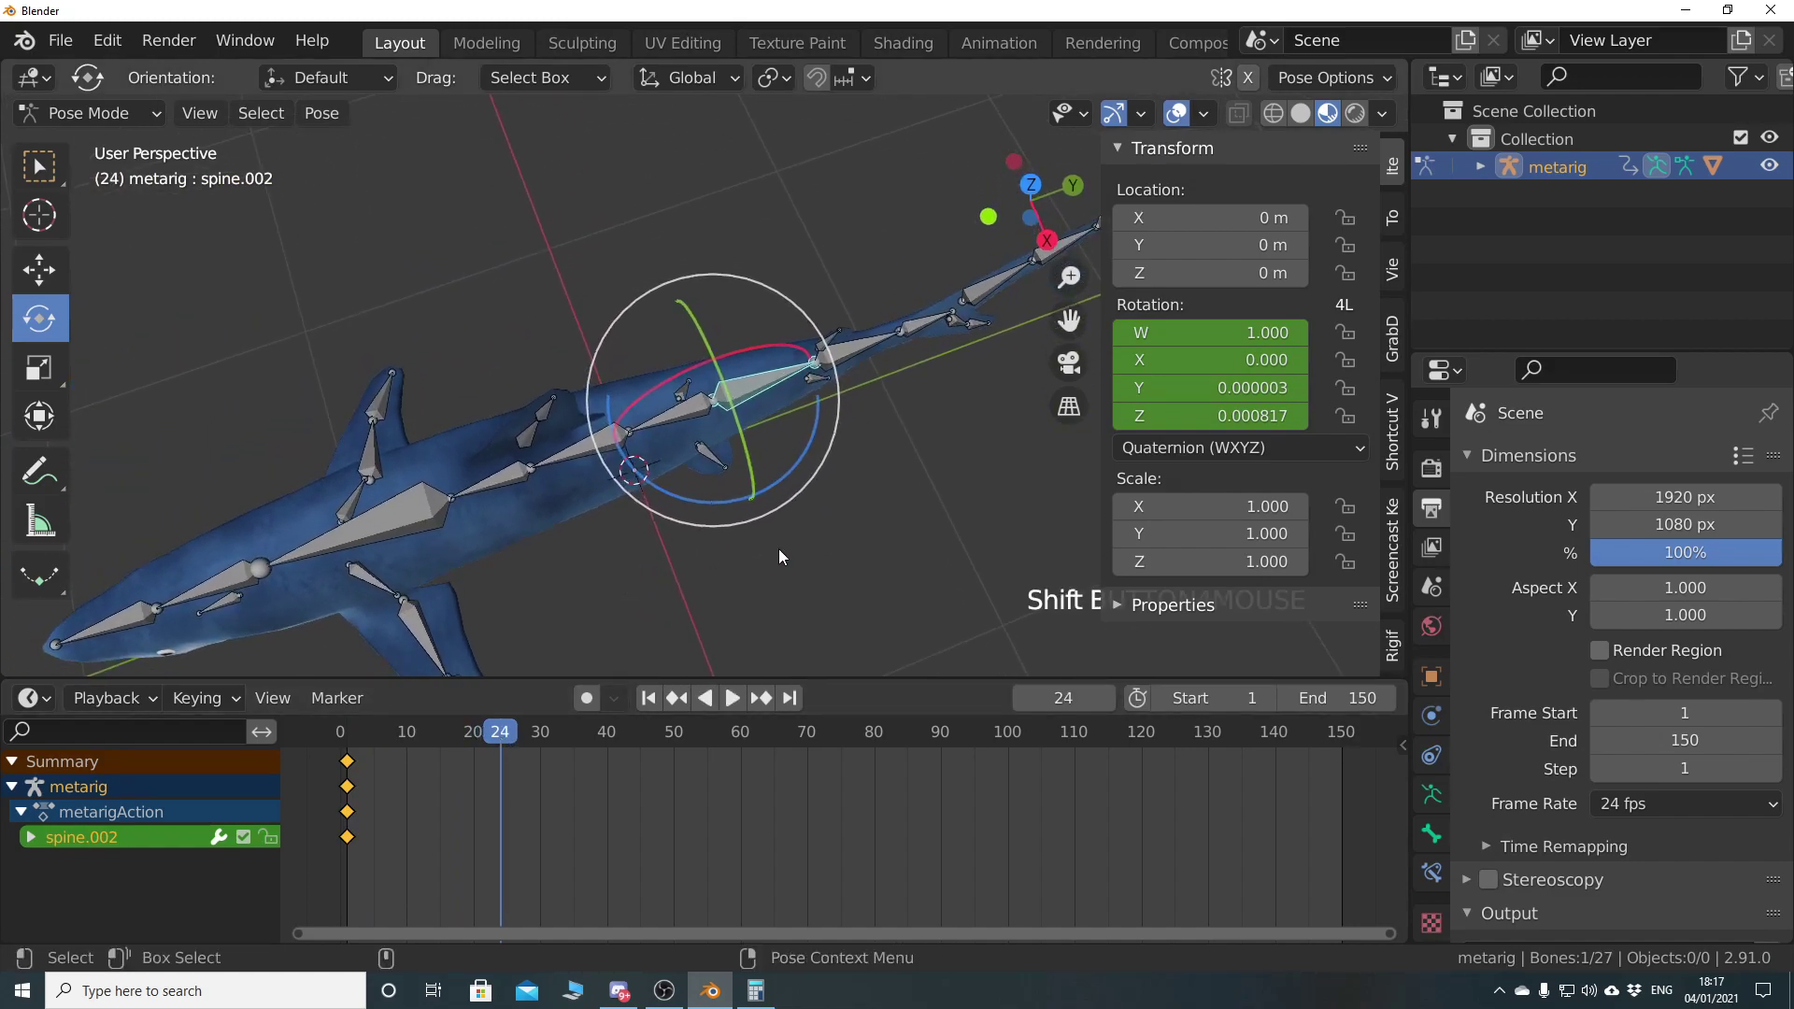
left_click(1214, 416)
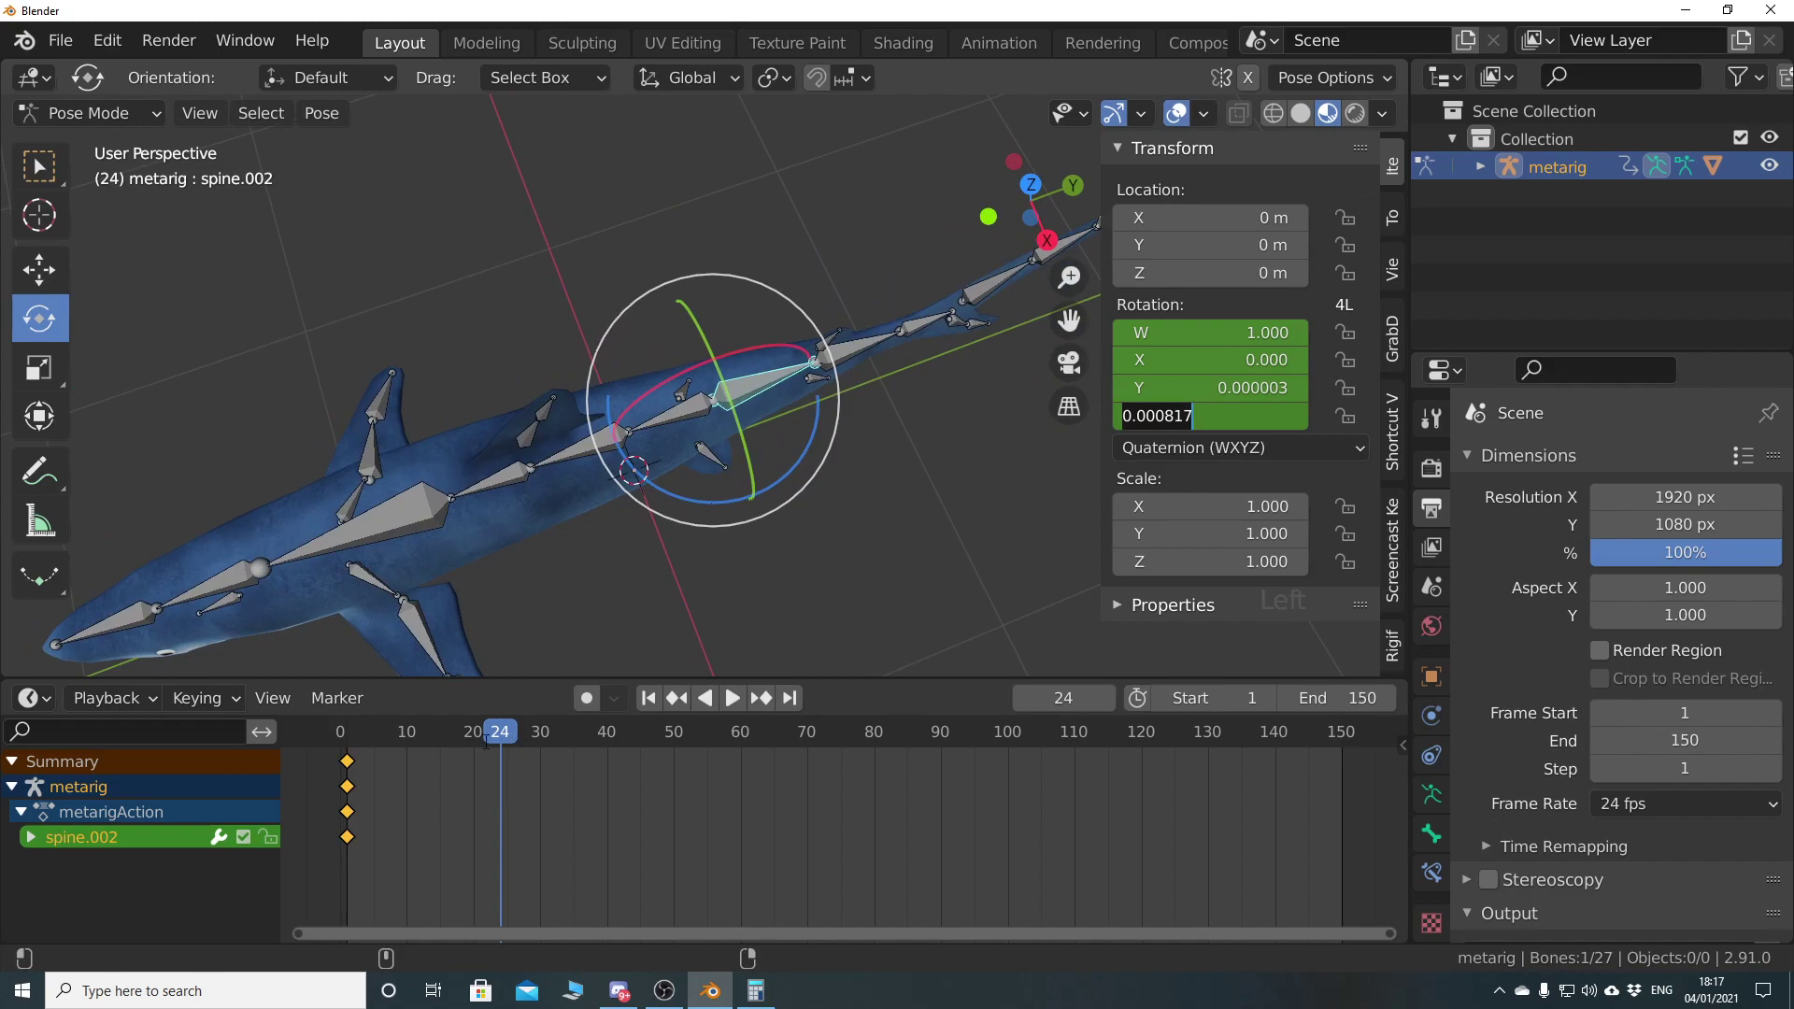
key("Return")
key("space")
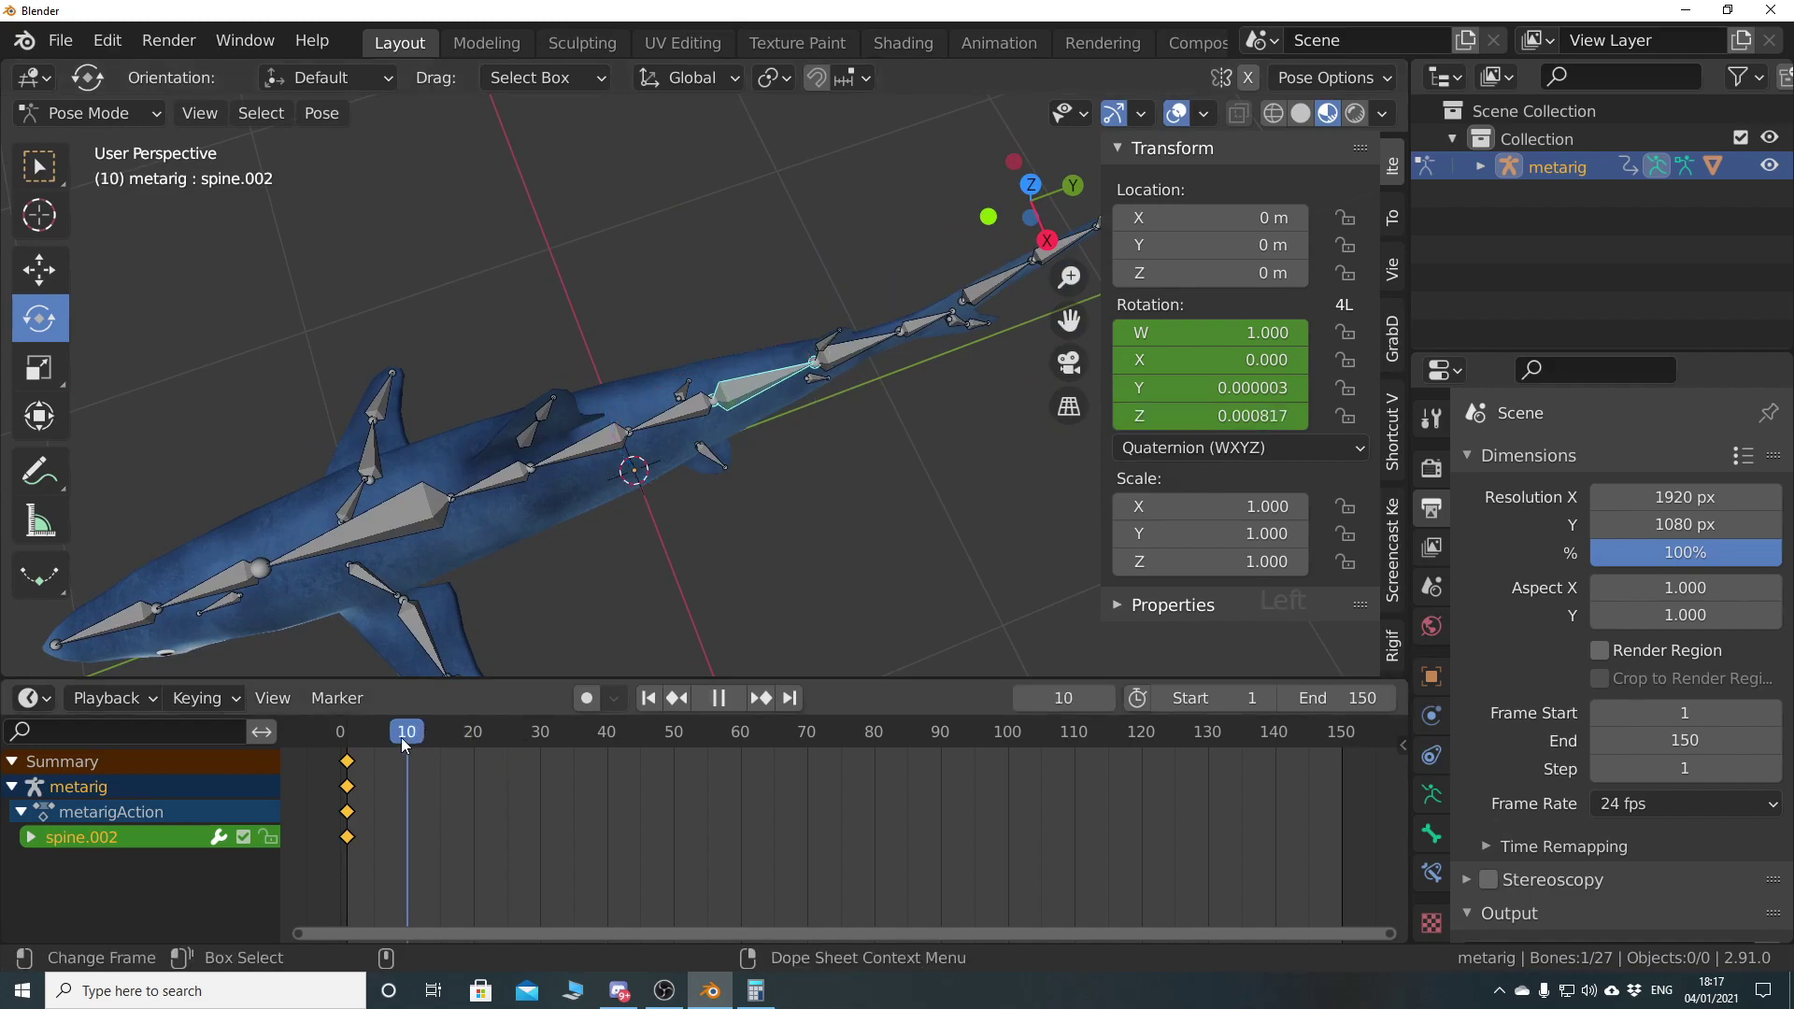
mouse_move(459, 737)
left_mouse_down()
mouse_move(400, 737)
mouse_move(492, 737)
left_mouse_up()
key("space")
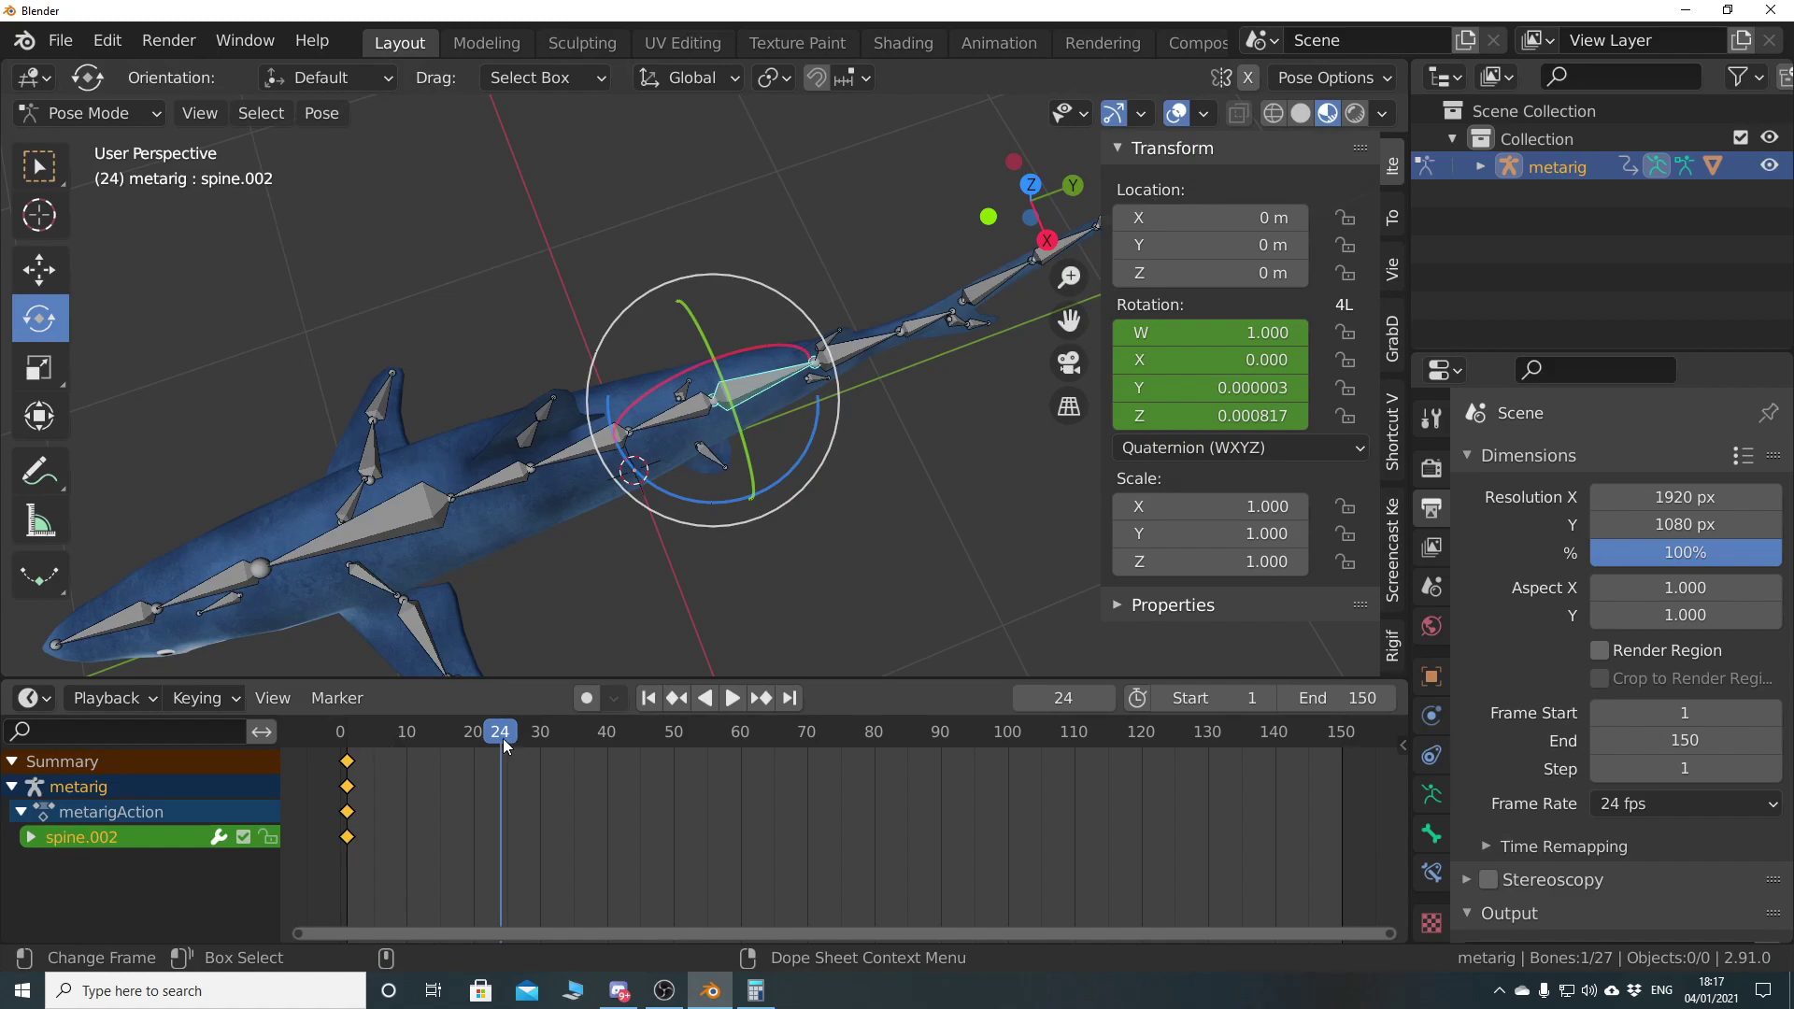
Switch the Timeline display to seconds and return it to frame numbers
left_click(266, 698)
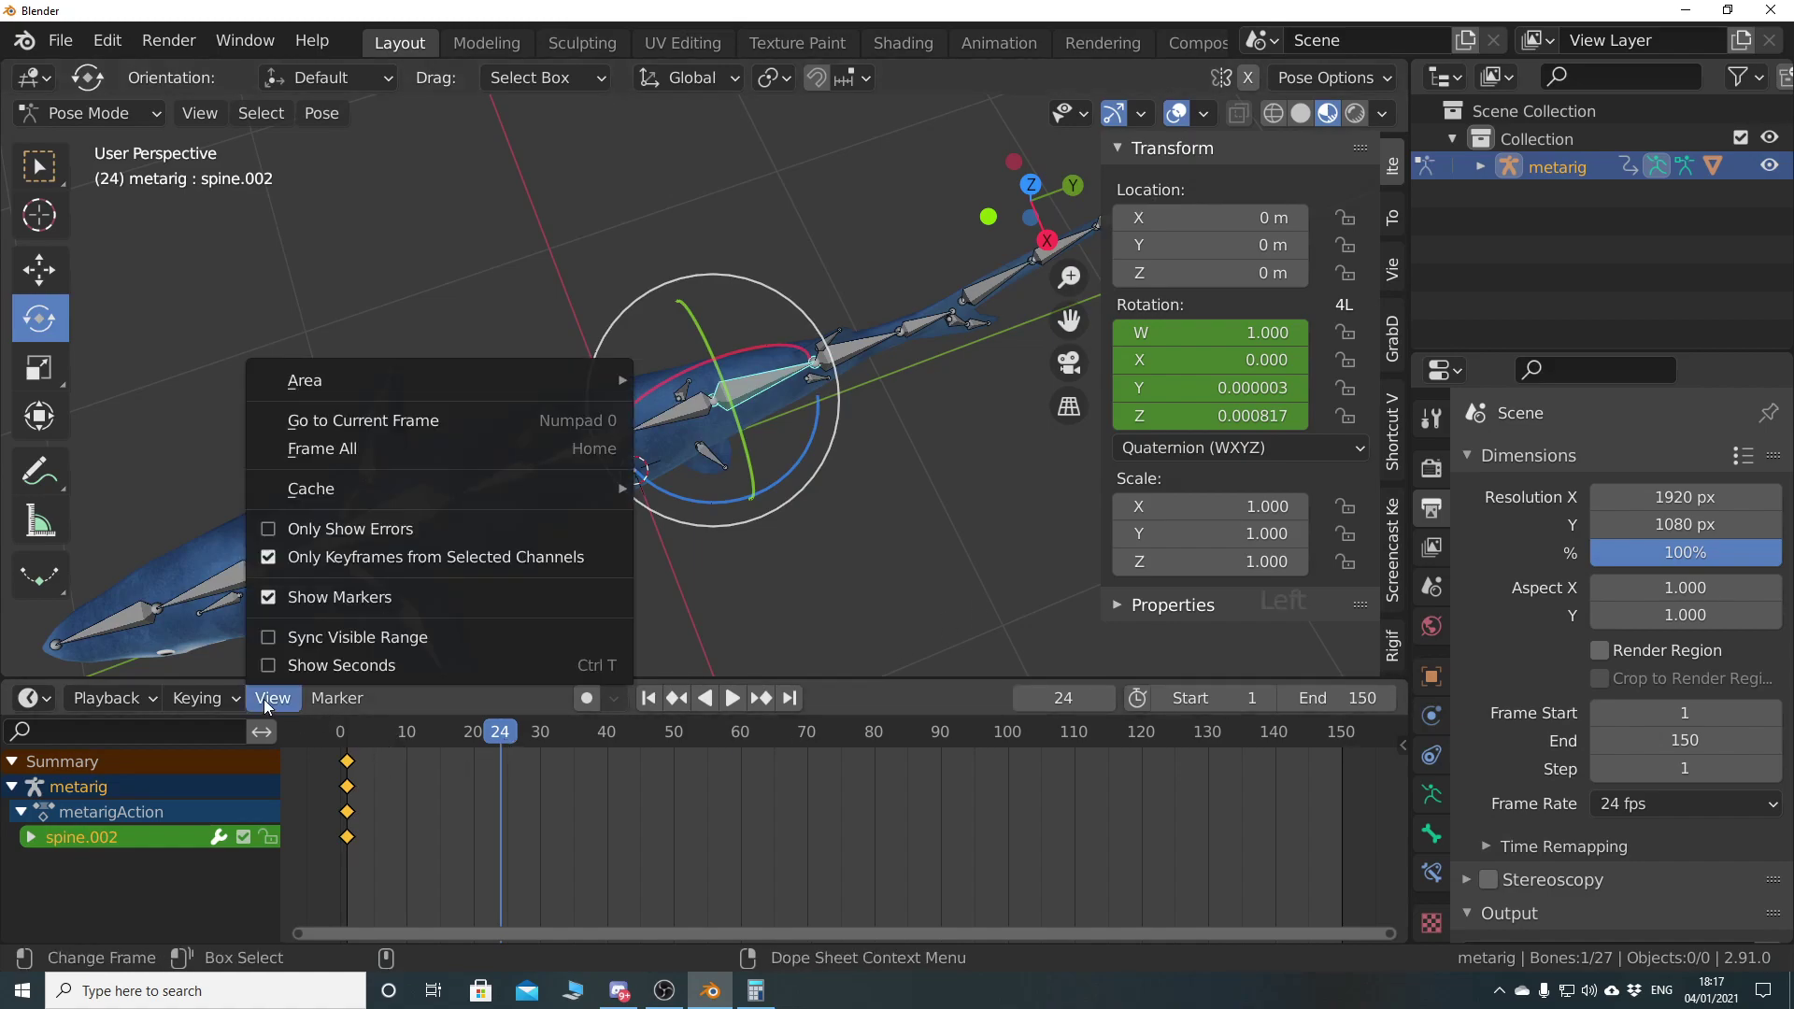
left_click(312, 663)
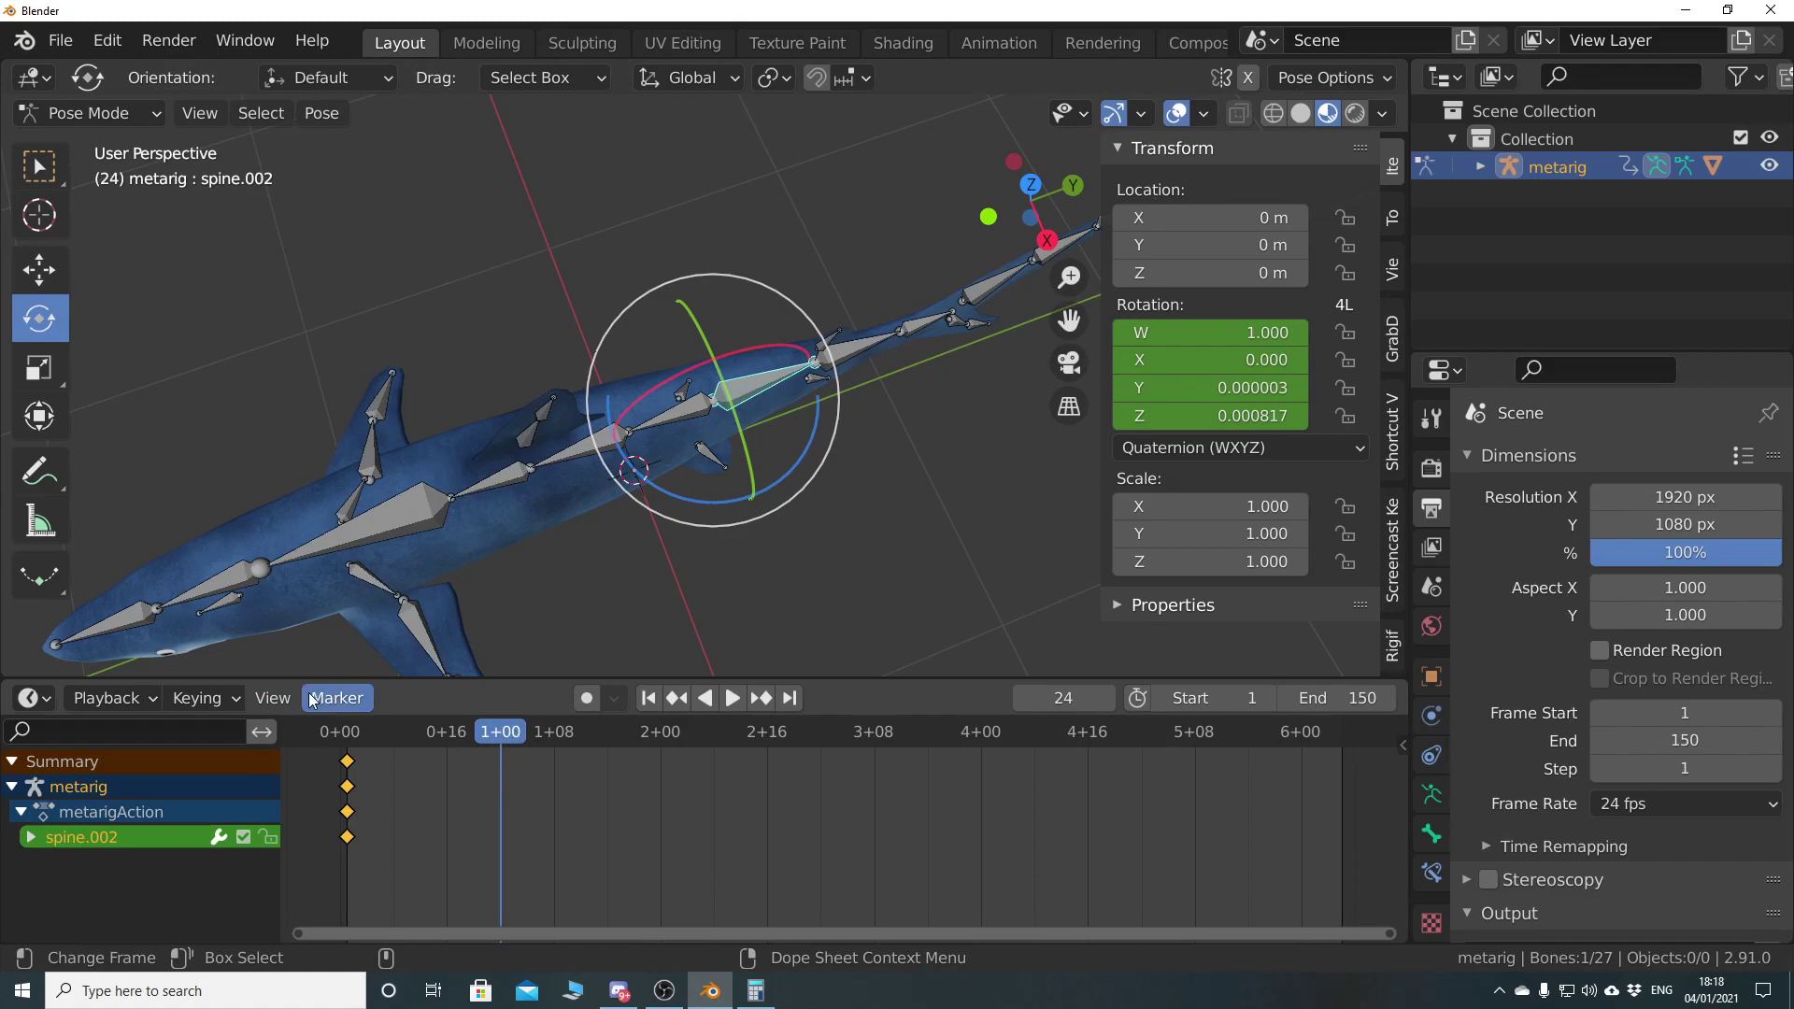
left_click(283, 699)
left_click(277, 699)
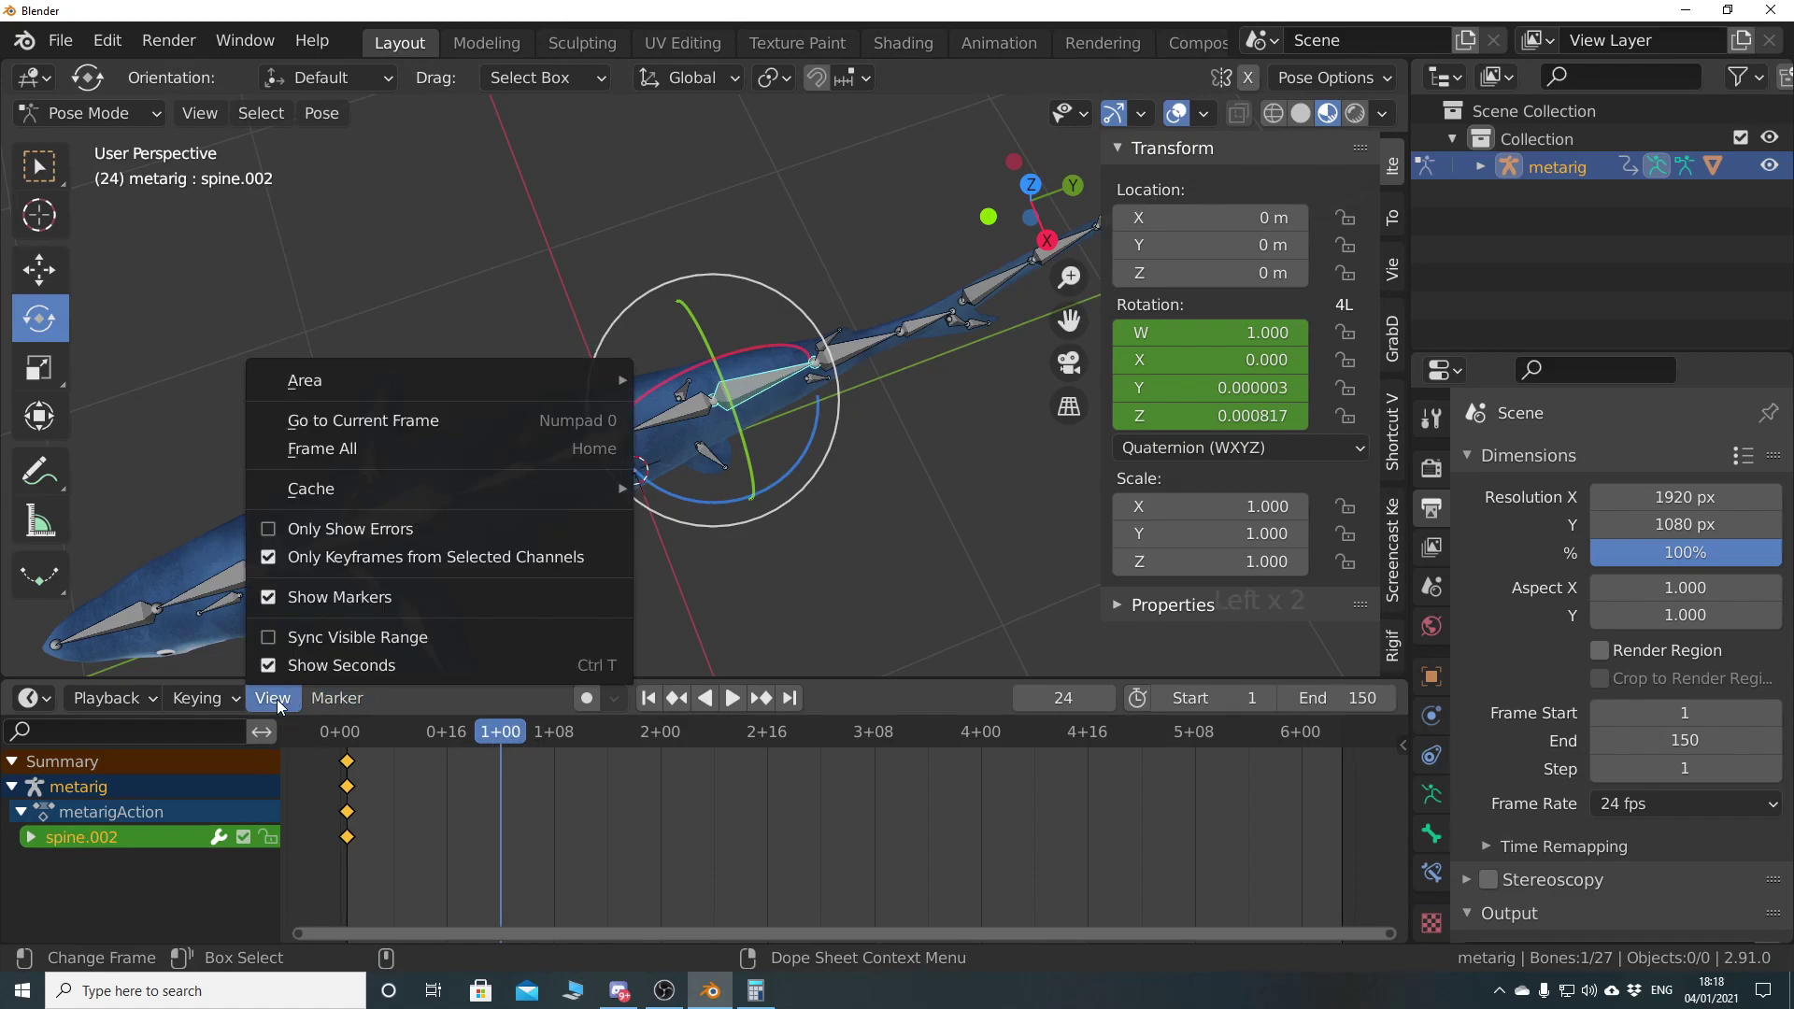
left_click(306, 665)
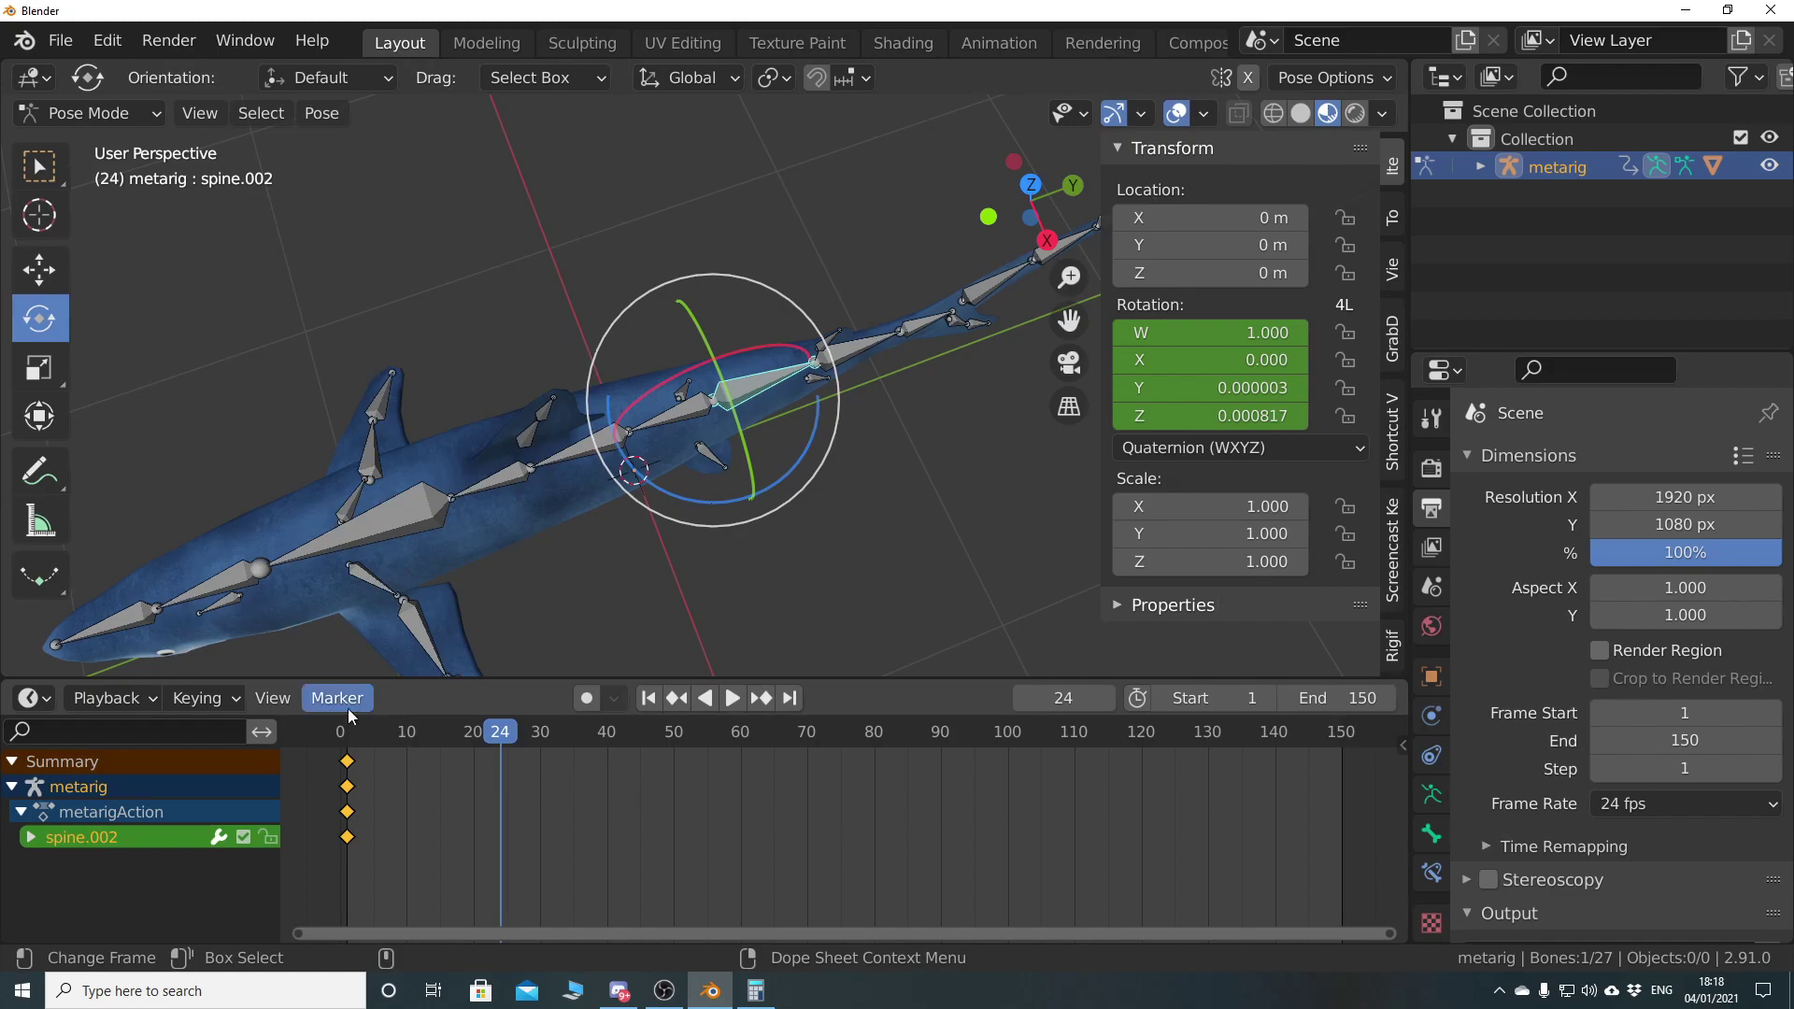
left_click(273, 698)
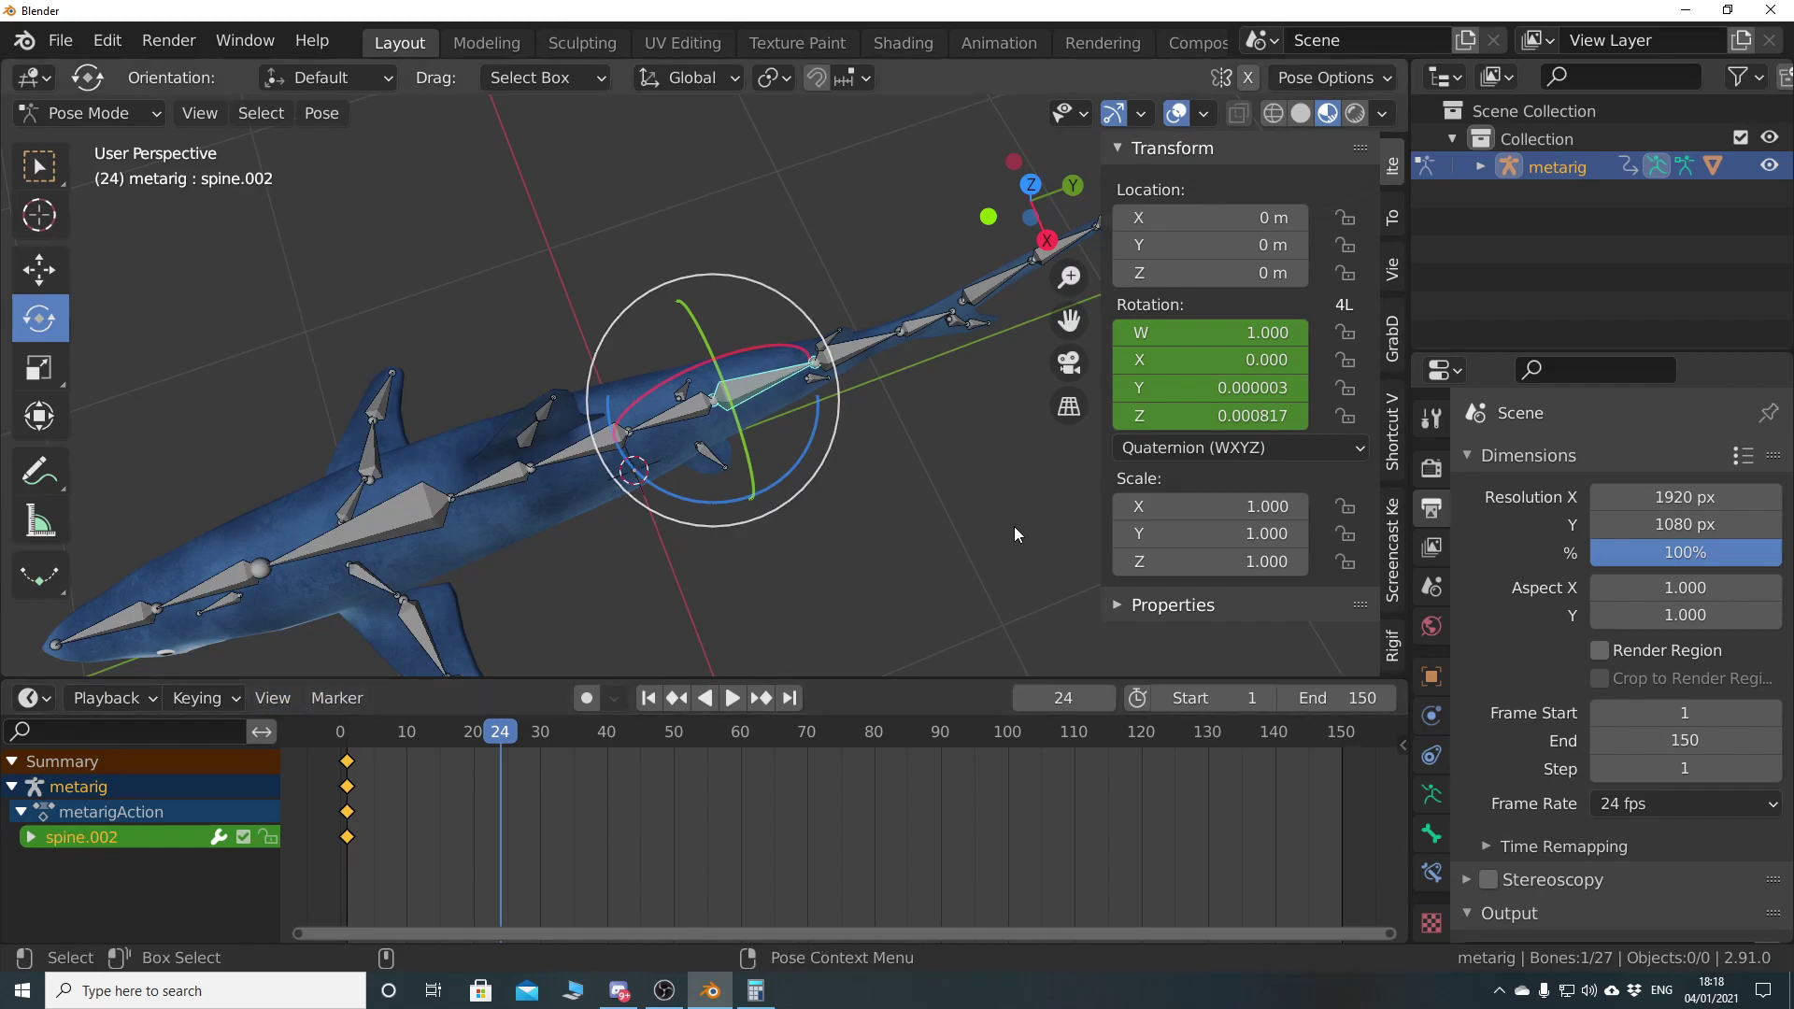
Set the Z rotation of spine.002 to 0.1 at frame 24 and insert a Rotation keyframe
left_click(1241, 416)
type("0.1")
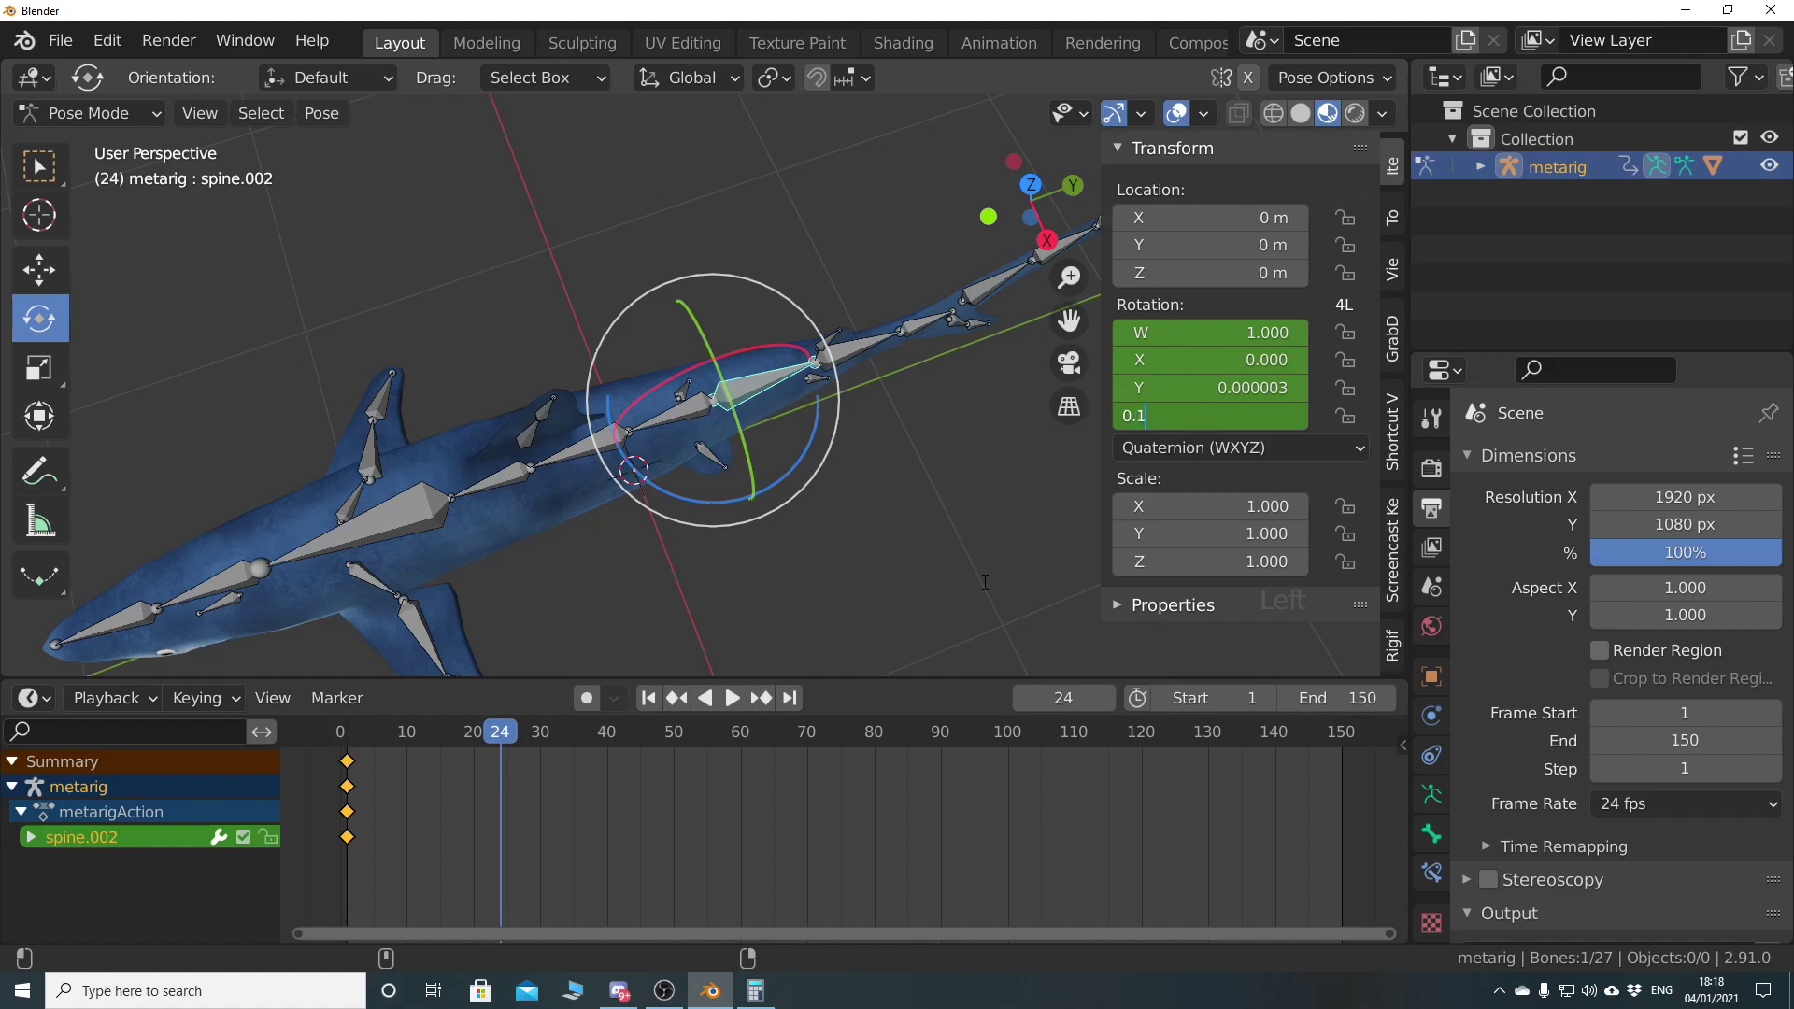
key("Return")
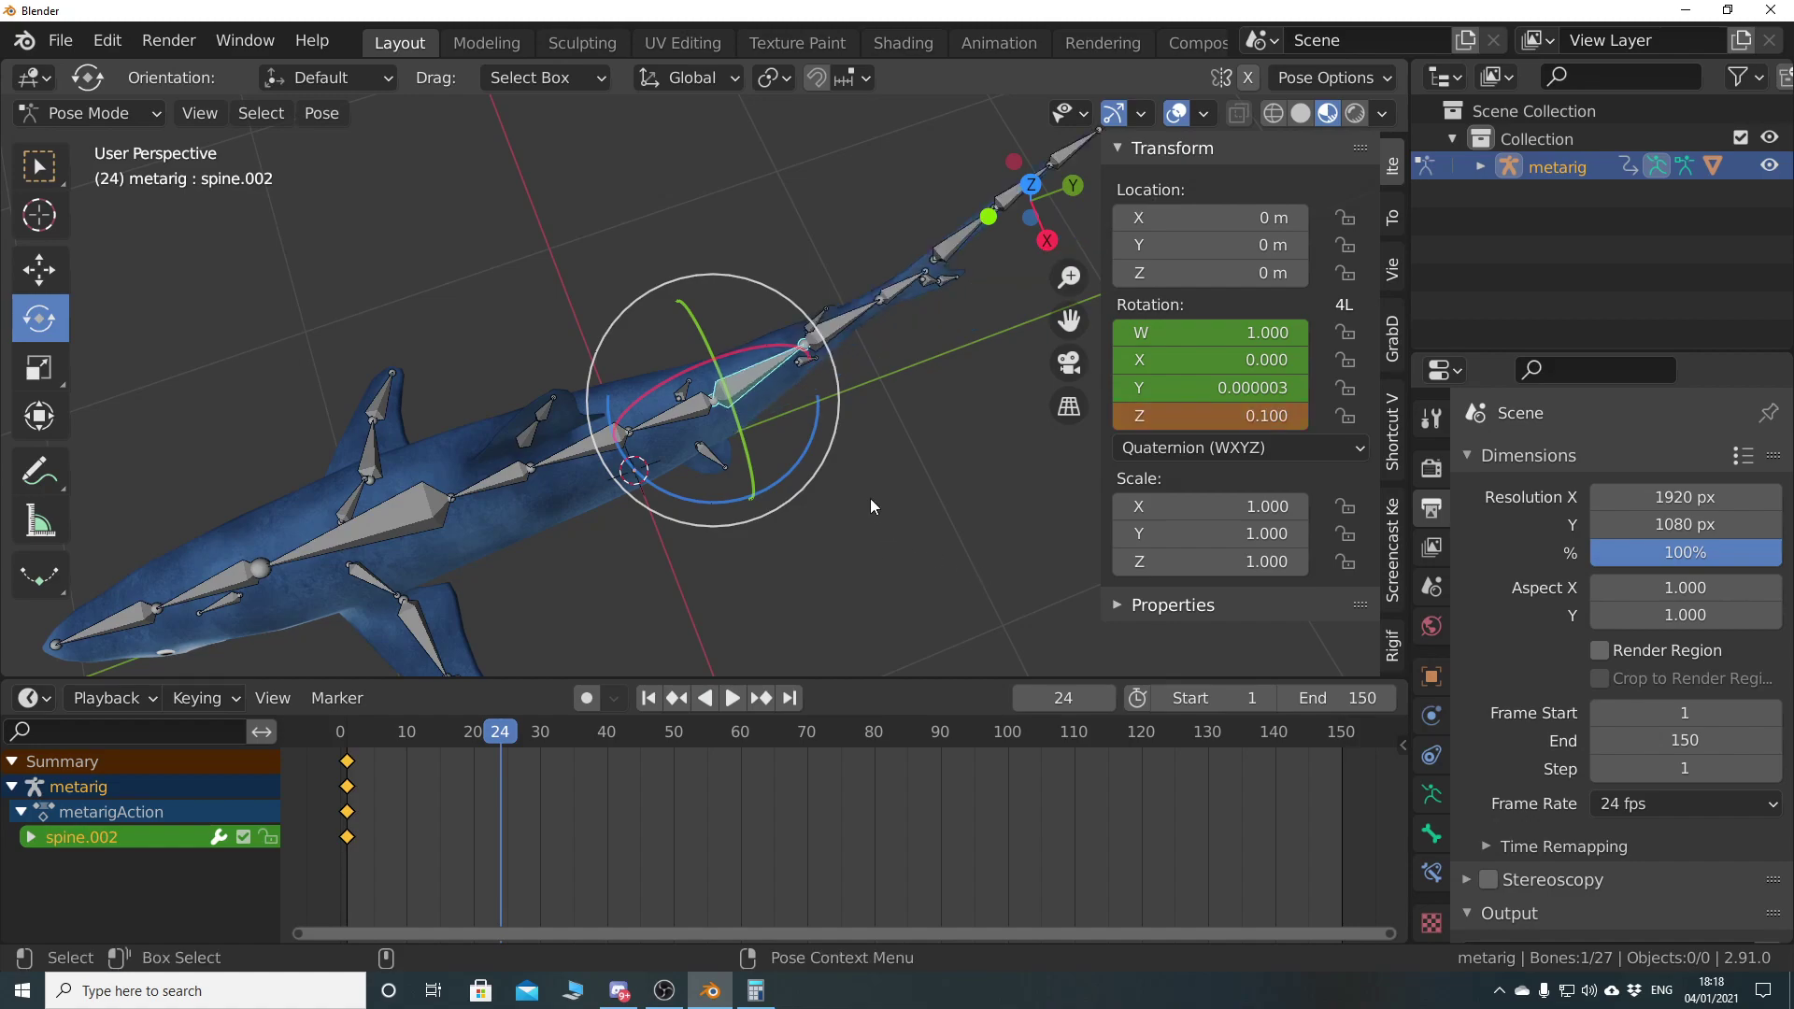
key("i")
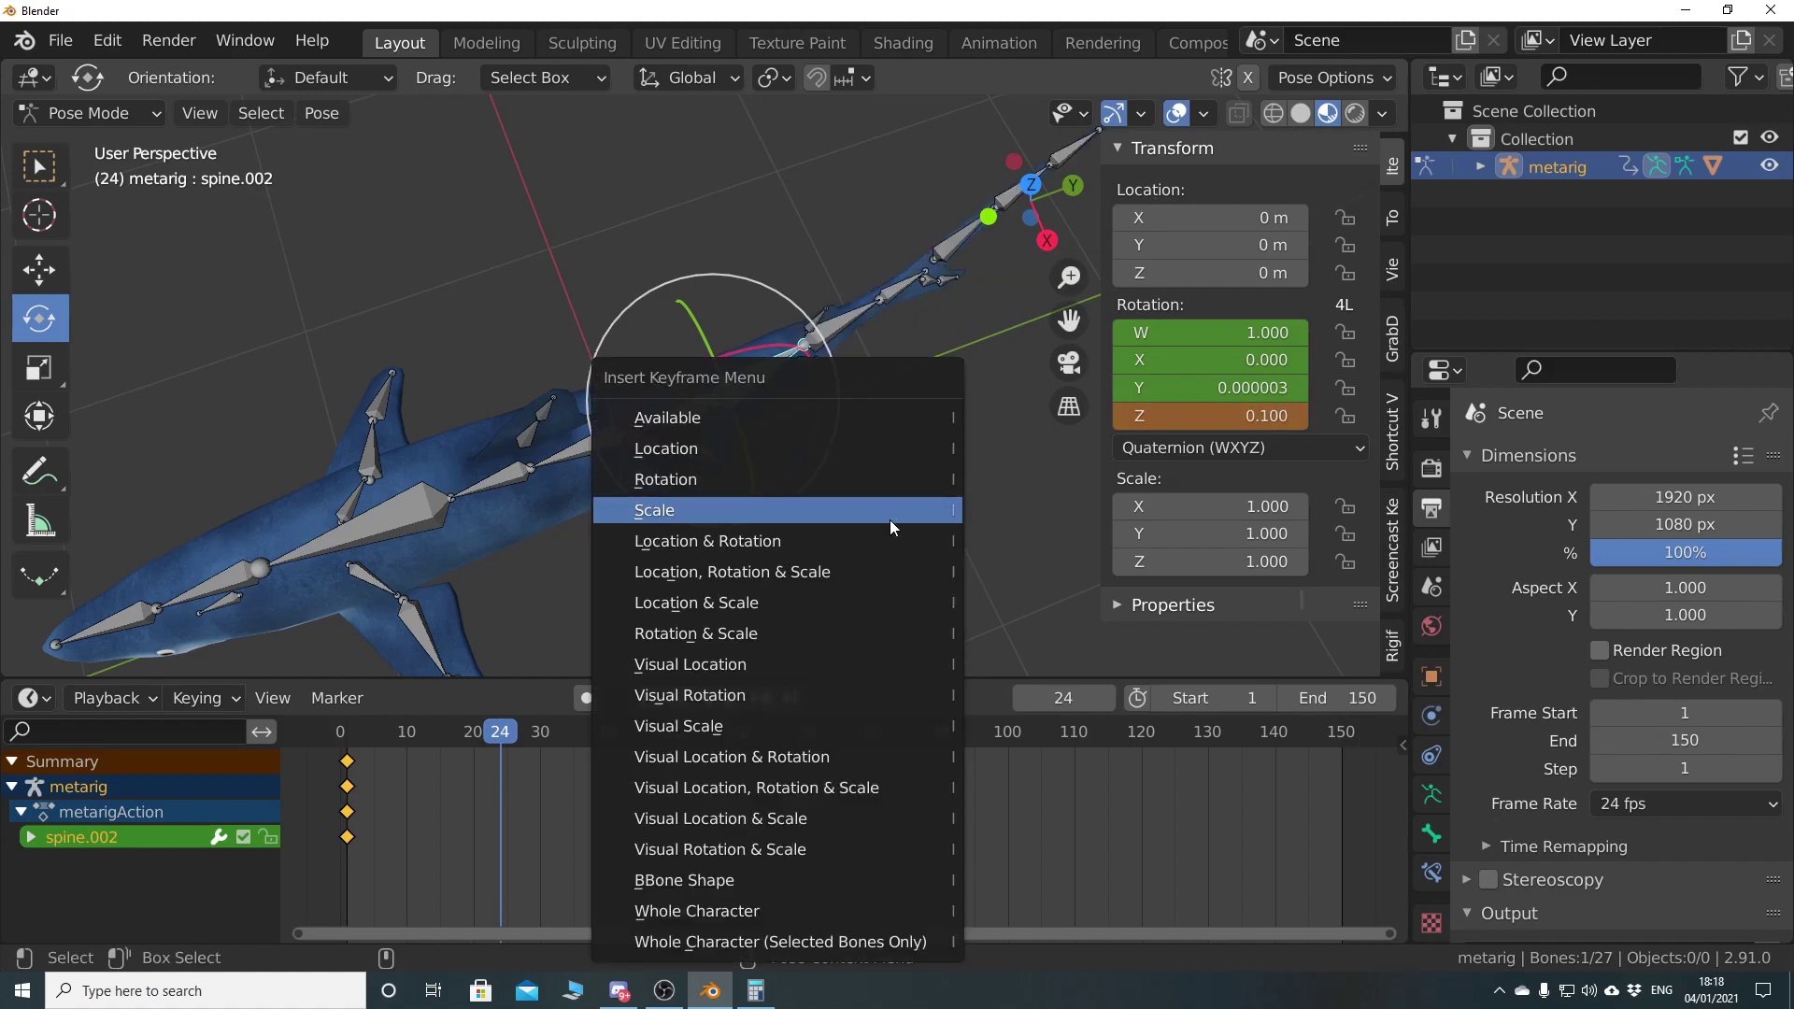
left_click(850, 480)
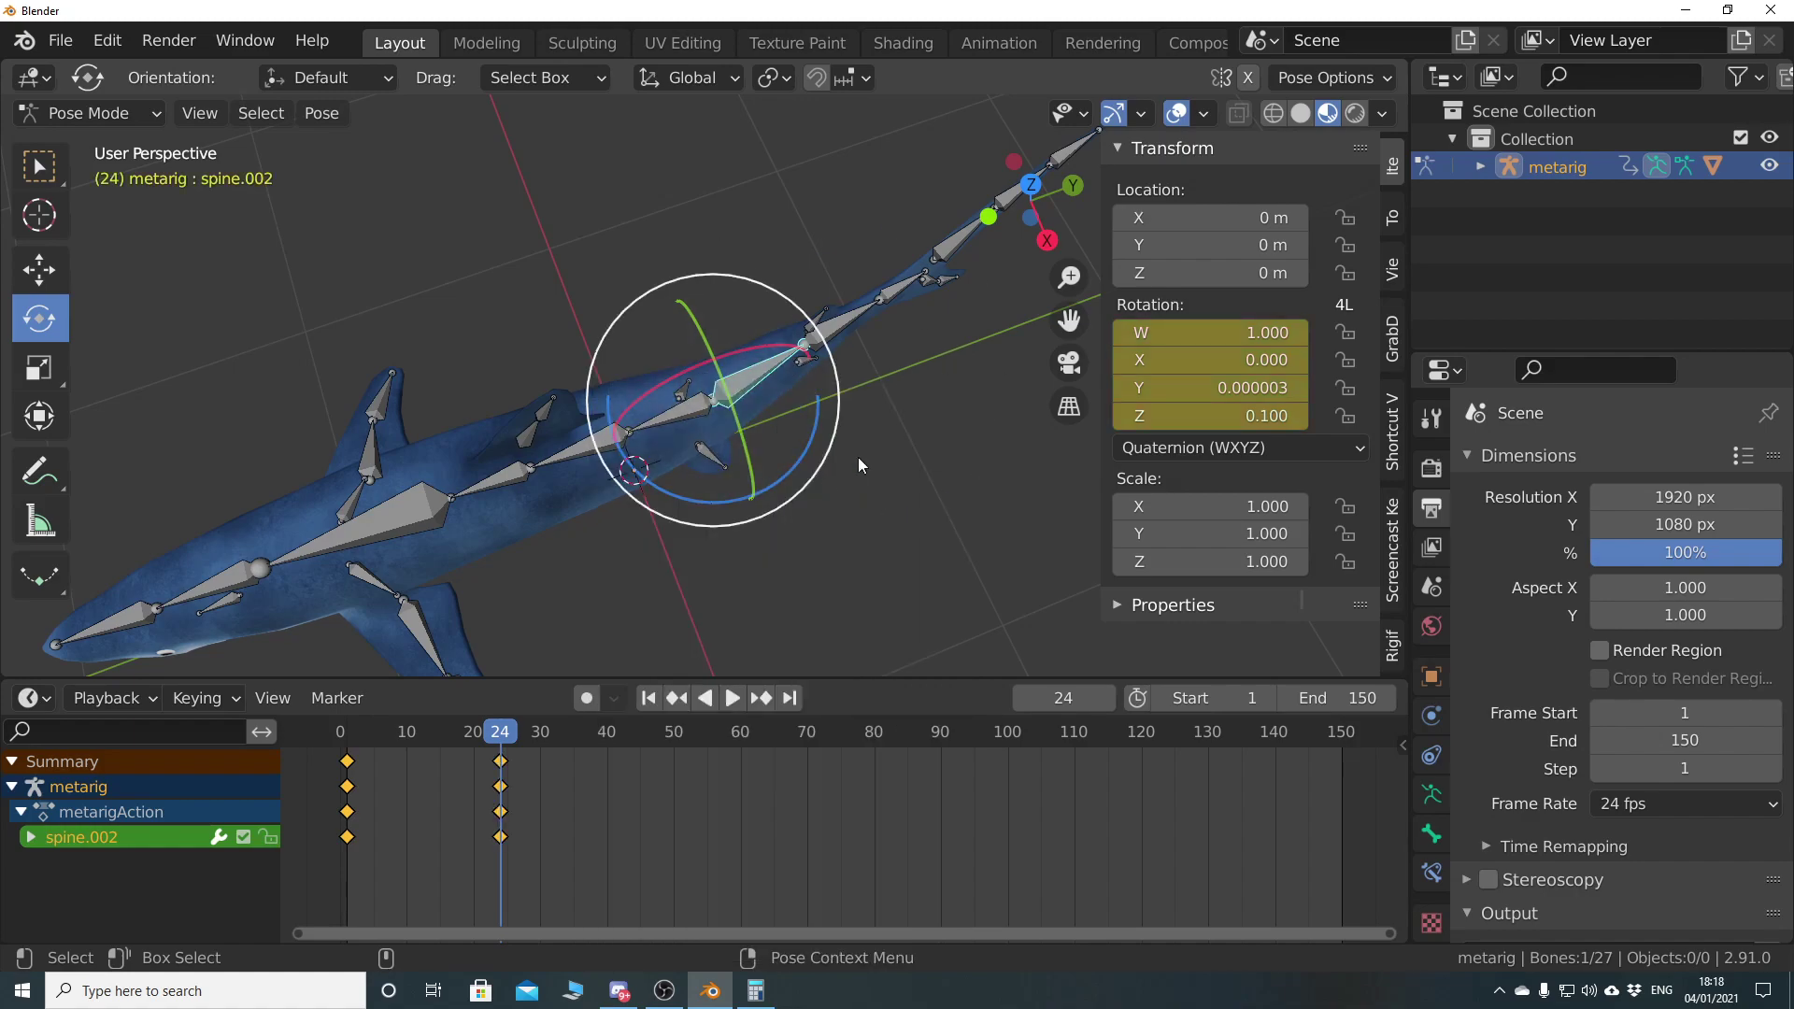
Duplicate the spine.002 keyframe from frame 1 to frame 48
middle_click_drag(758, 542, 800, 535)
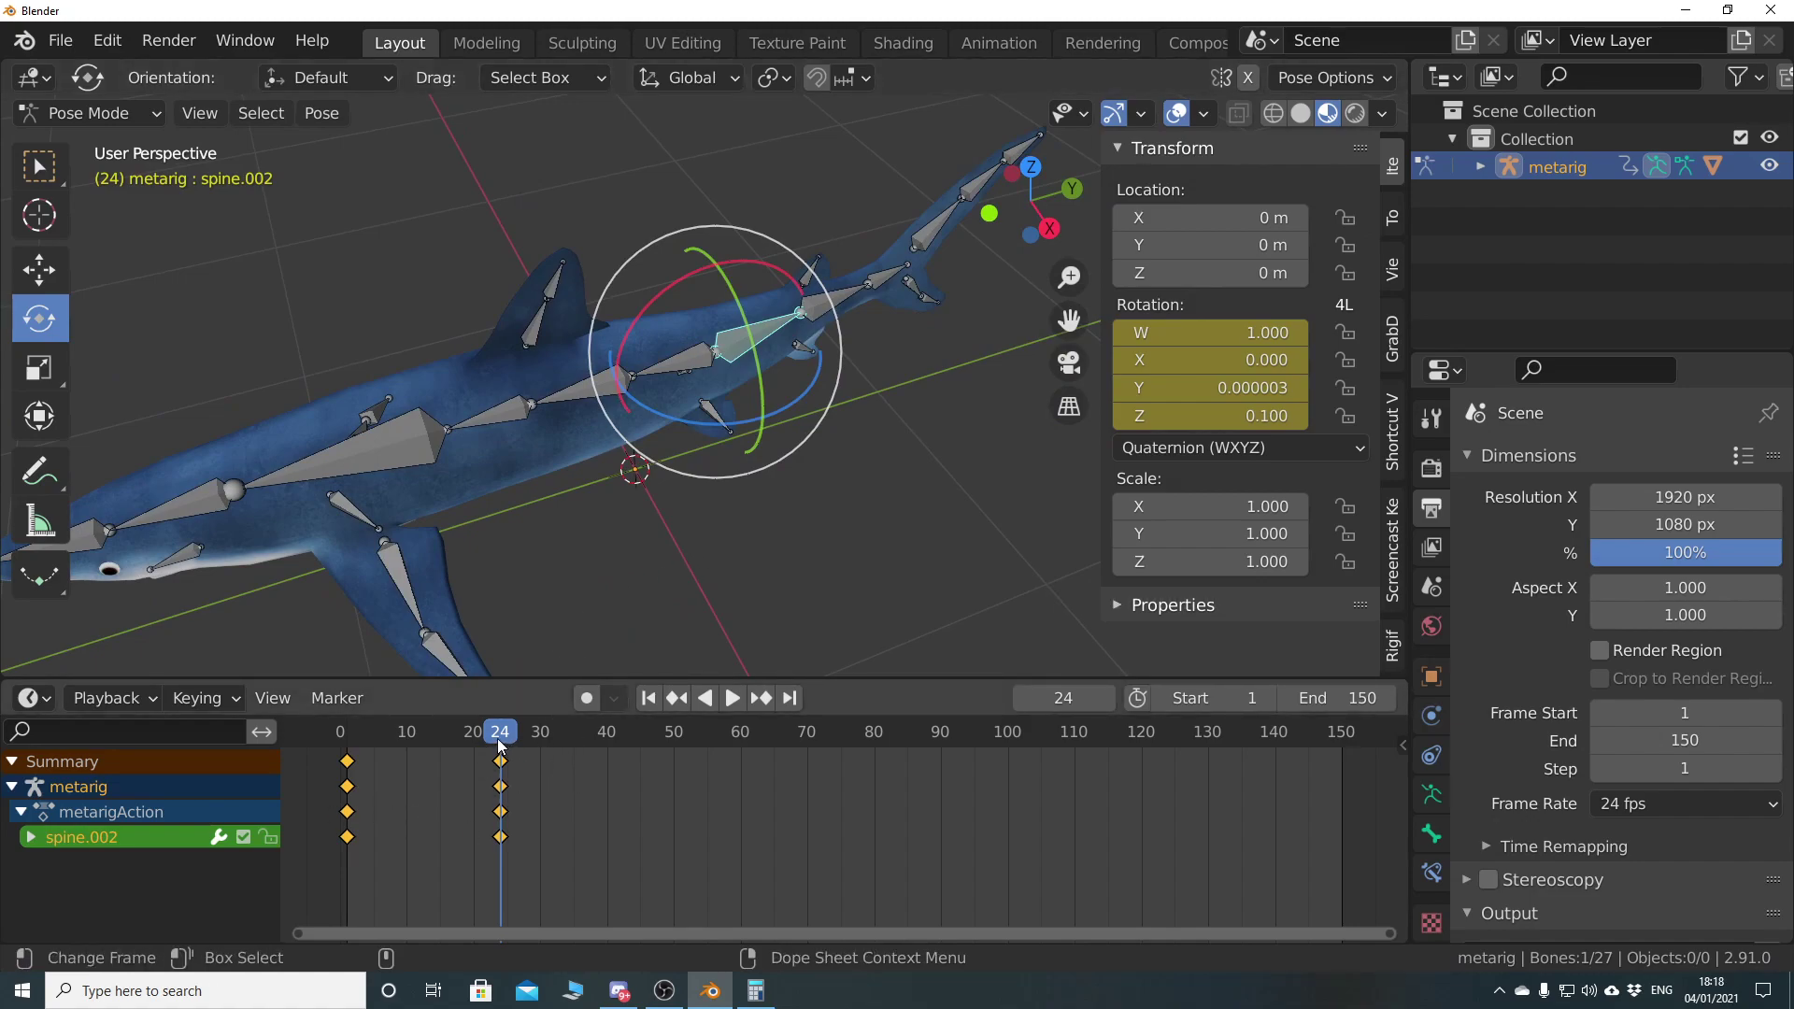
left_click_drag(501, 744, 661, 743)
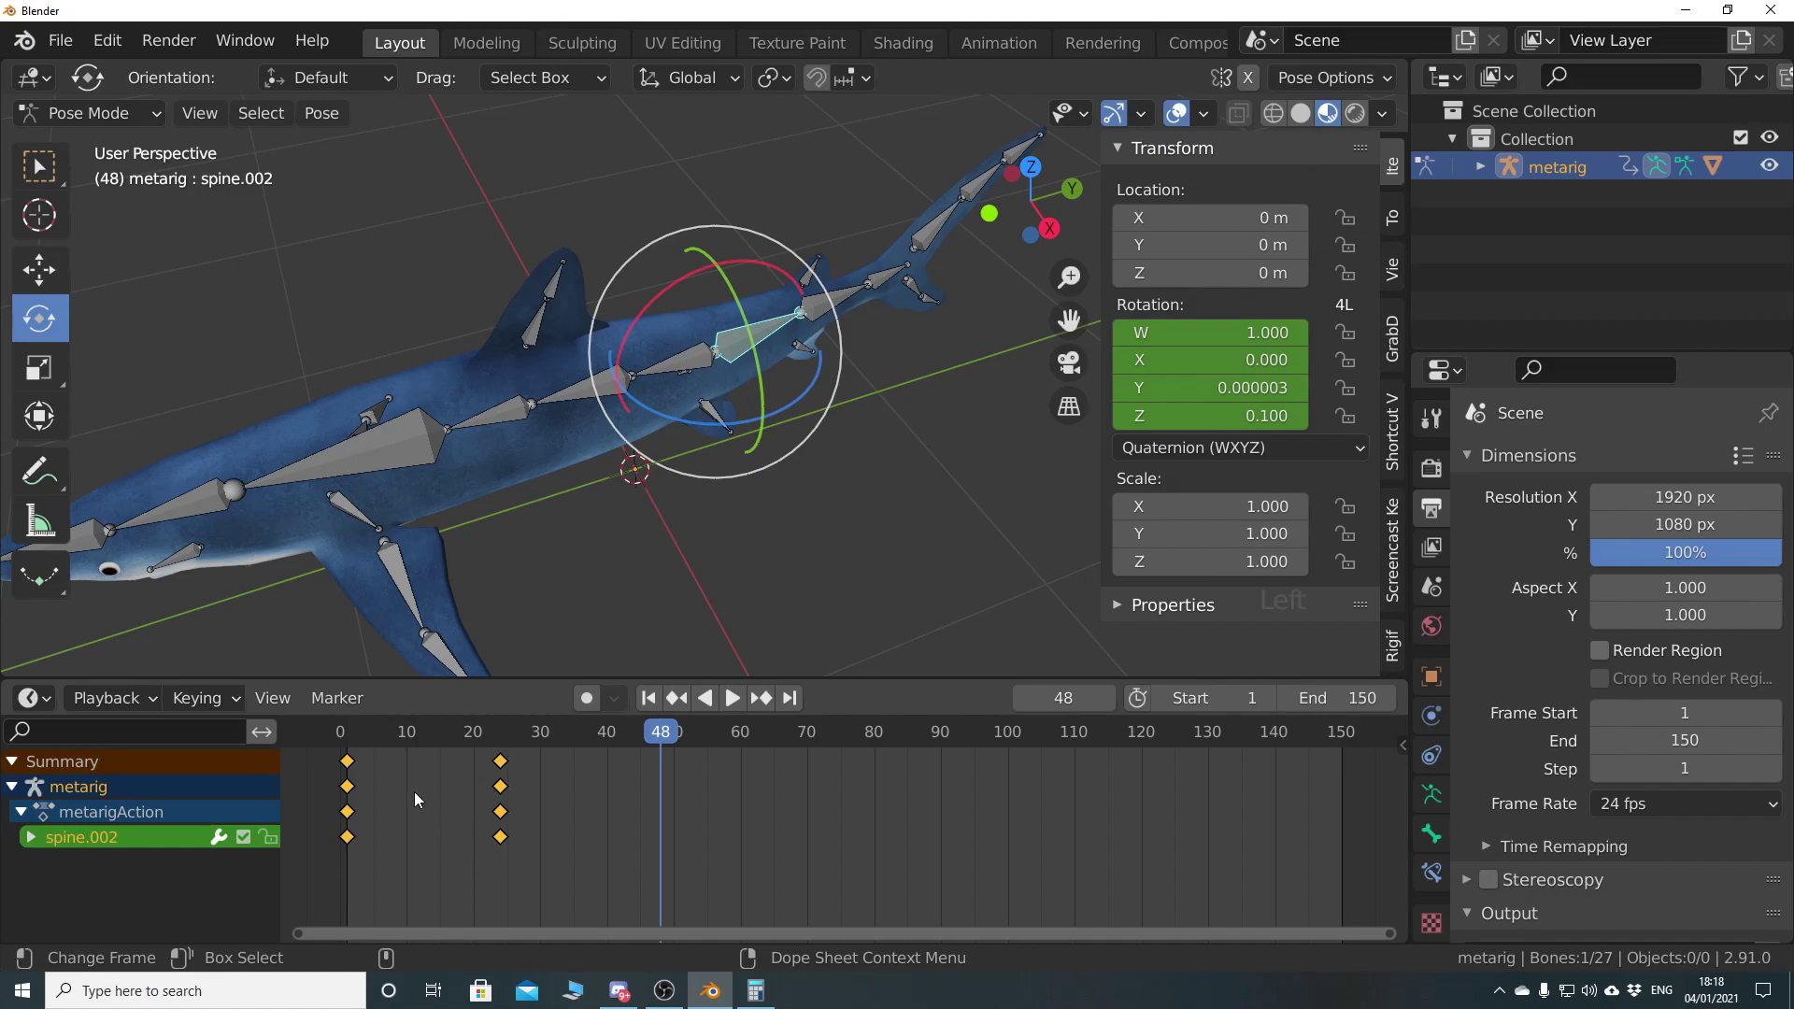
left_click(359, 768)
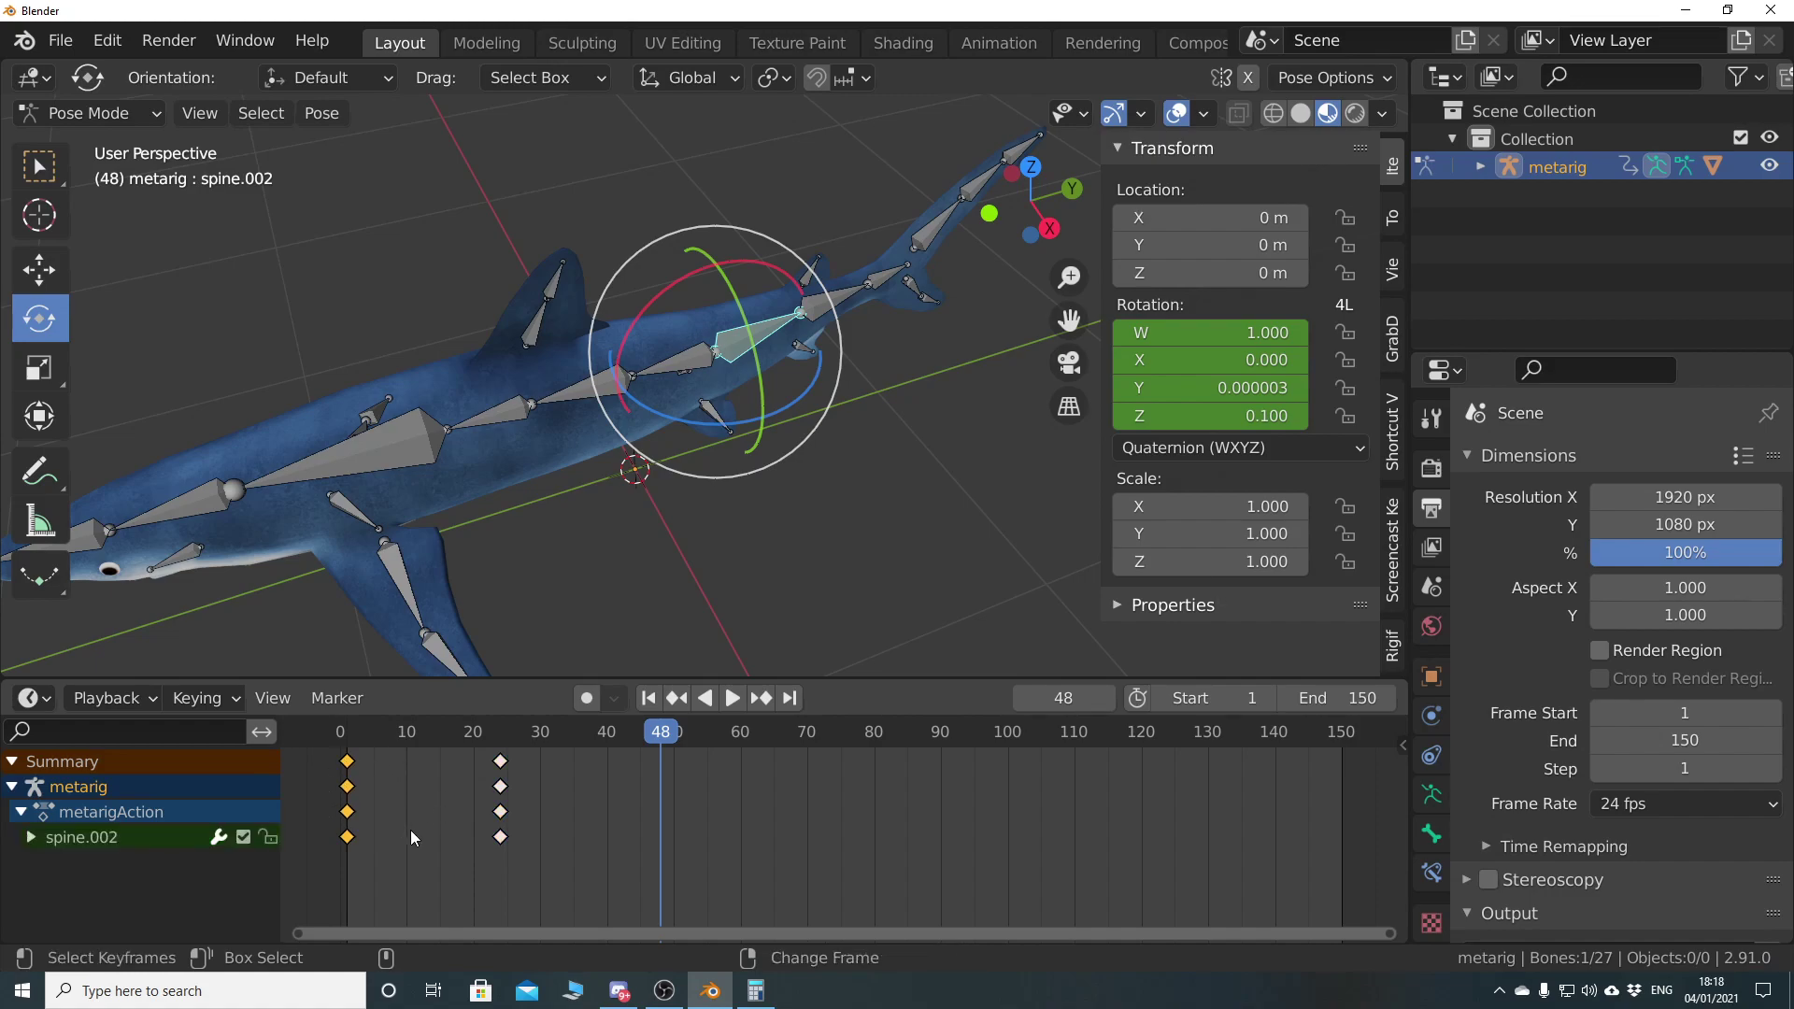
key("shift+d")
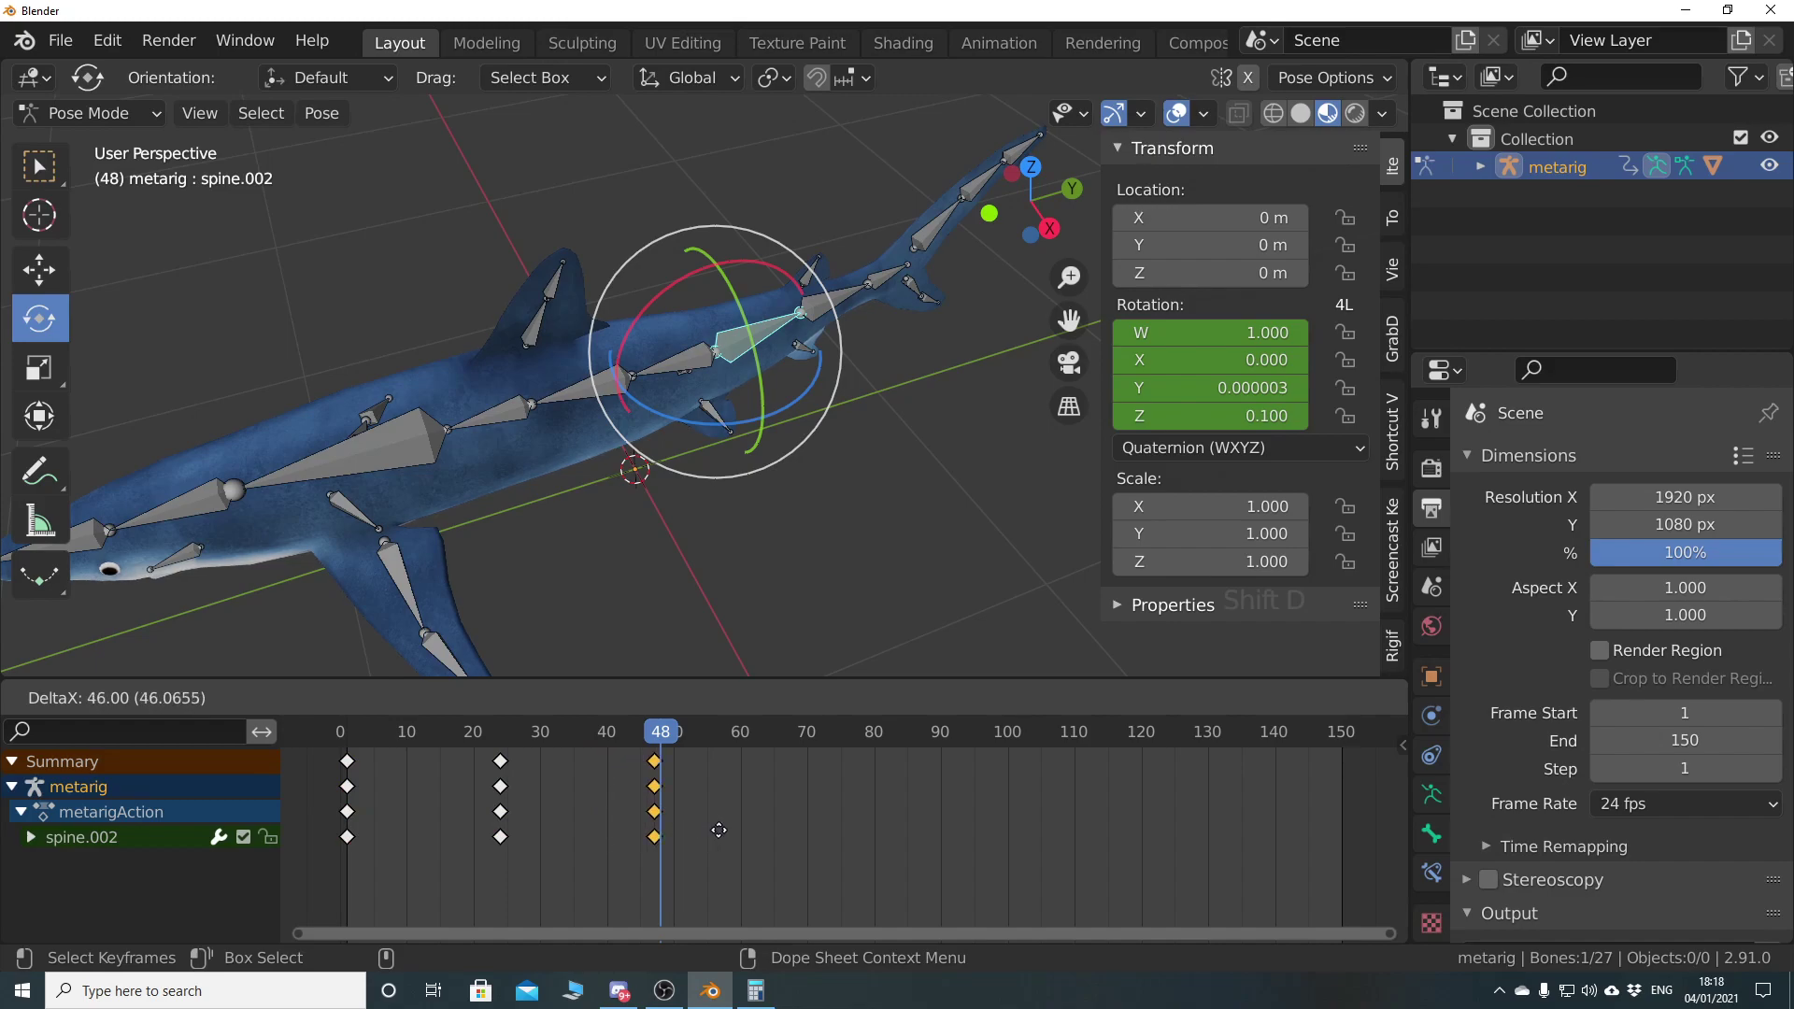
left_click(723, 830)
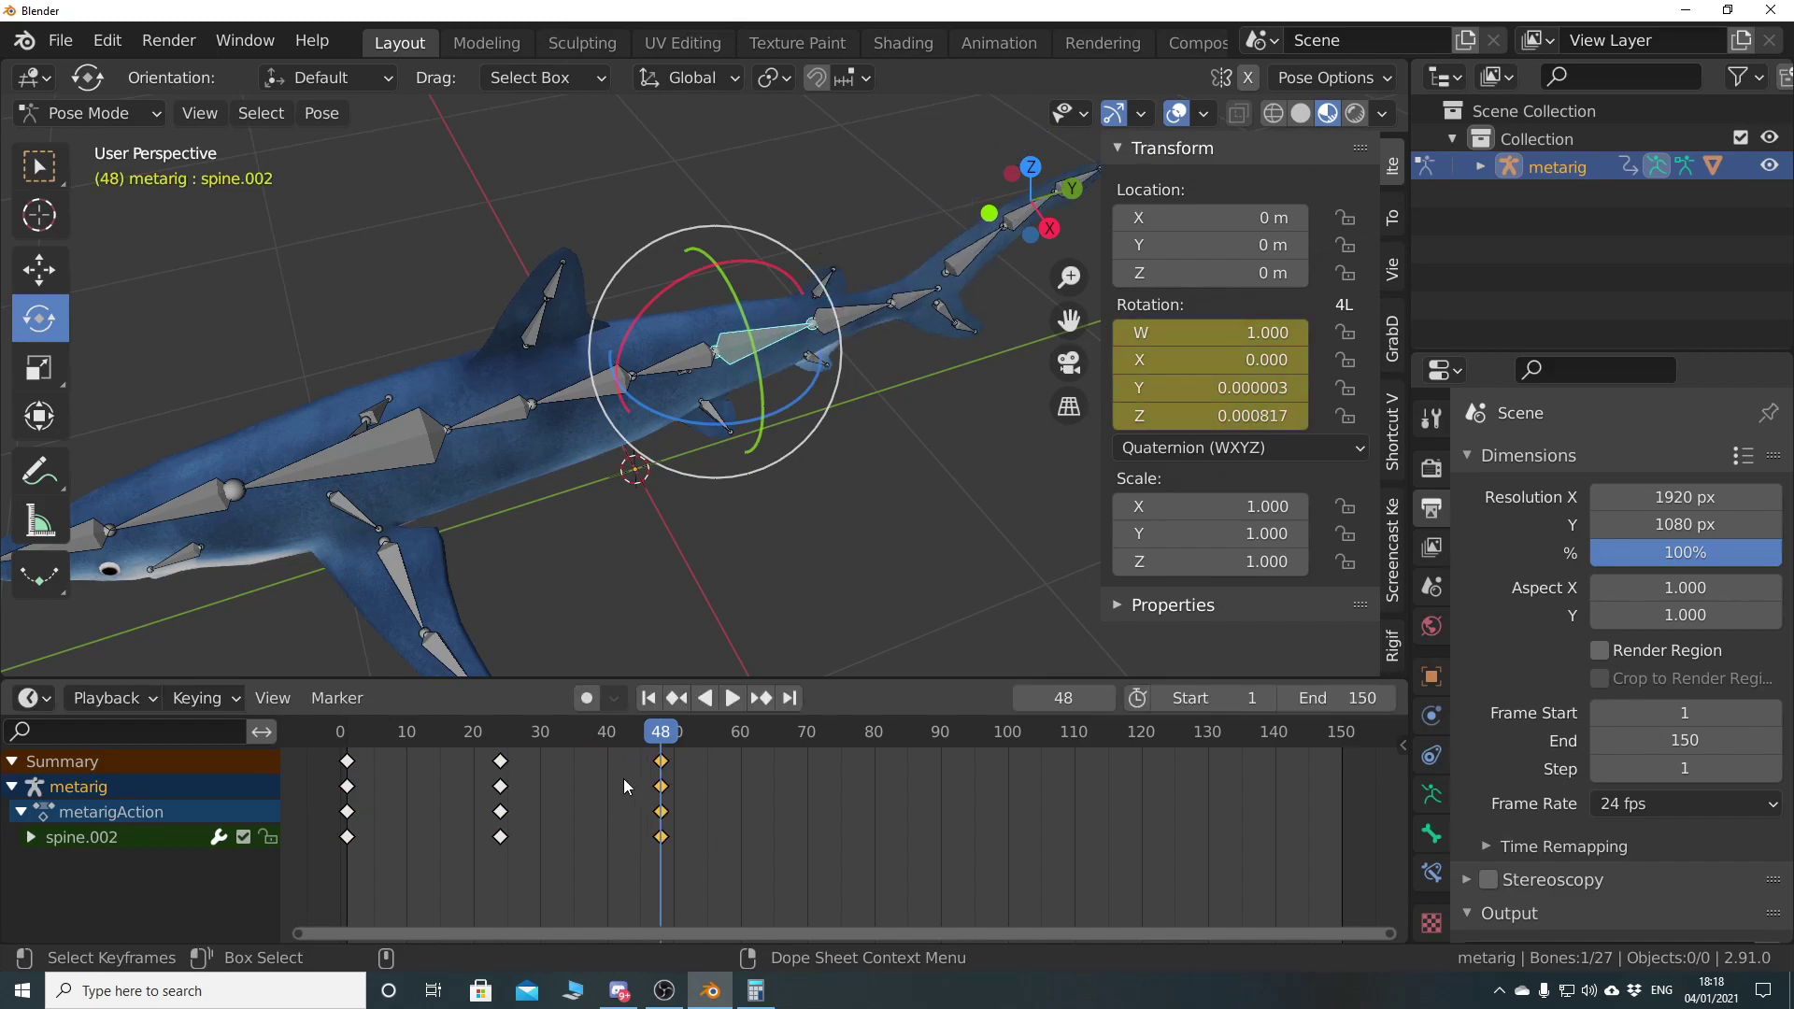
Preview the tail motion from above by scrubbing the Timeline between frames 48 and 24
middle_click_drag(603, 654, 640, 551)
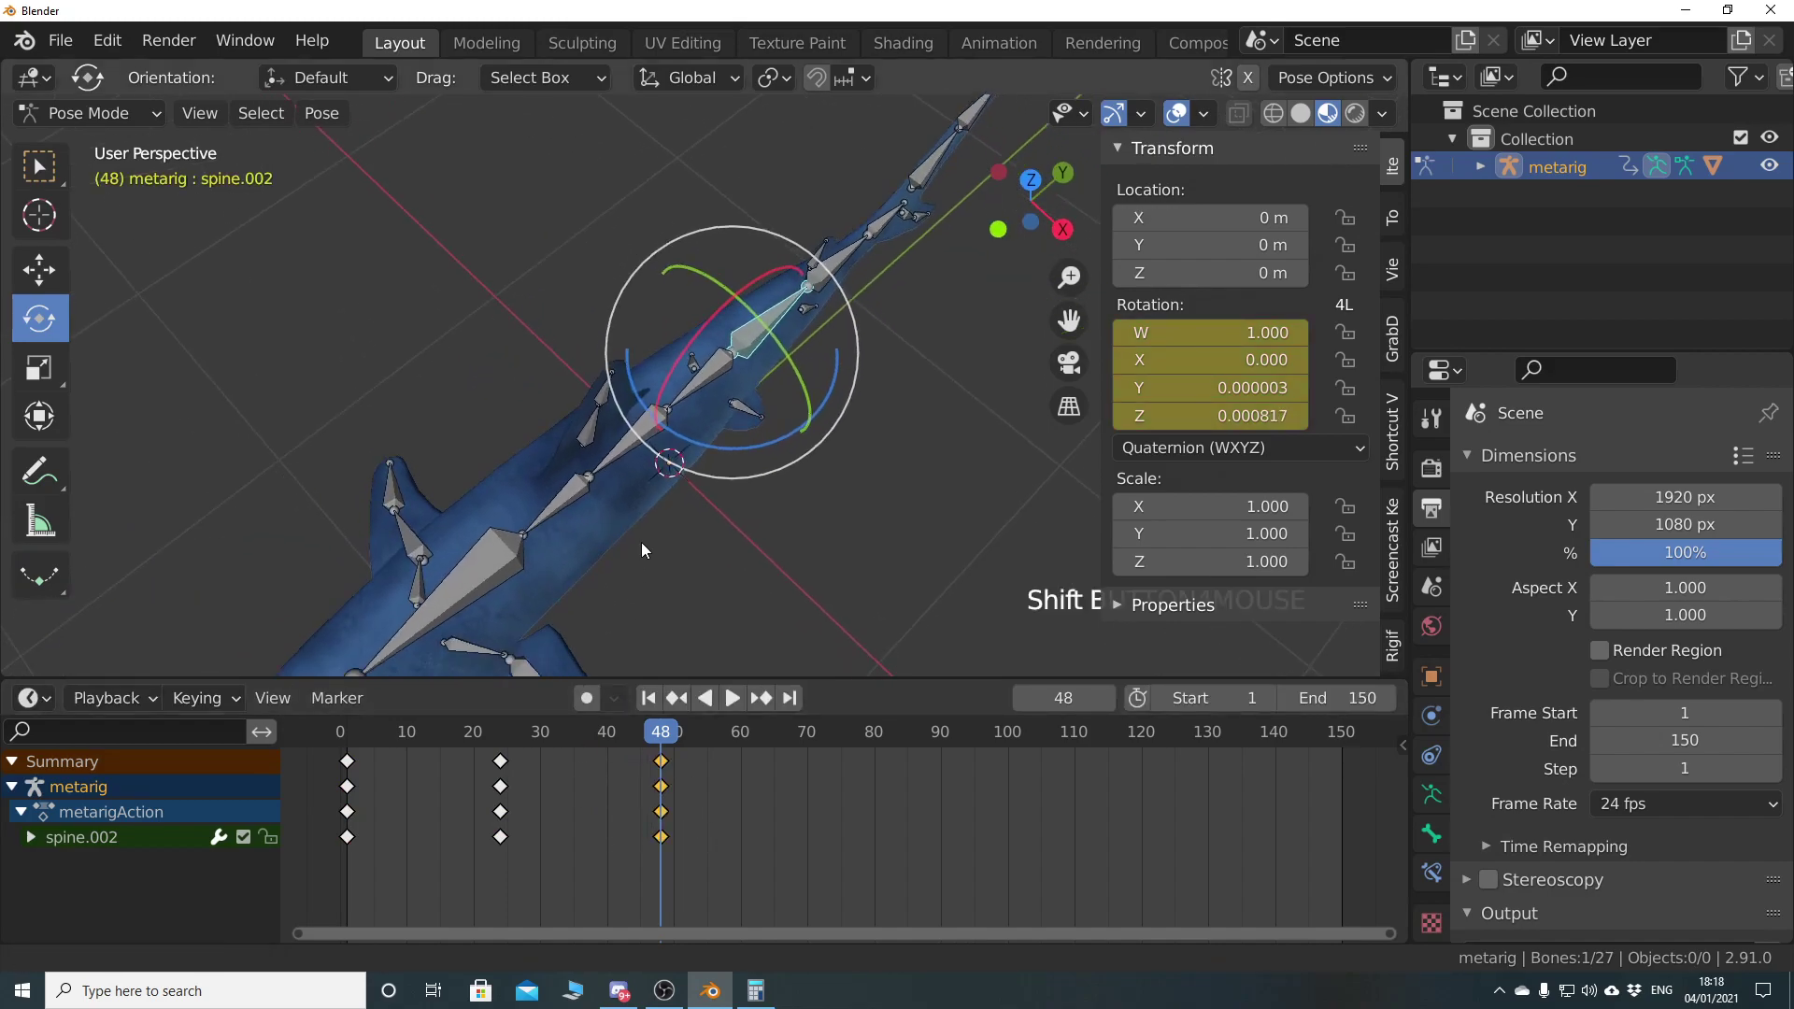
scroll(637, 485, "down", 2)
middle_click_drag(637, 484, 594, 597)
left_click_drag(635, 731, 502, 732)
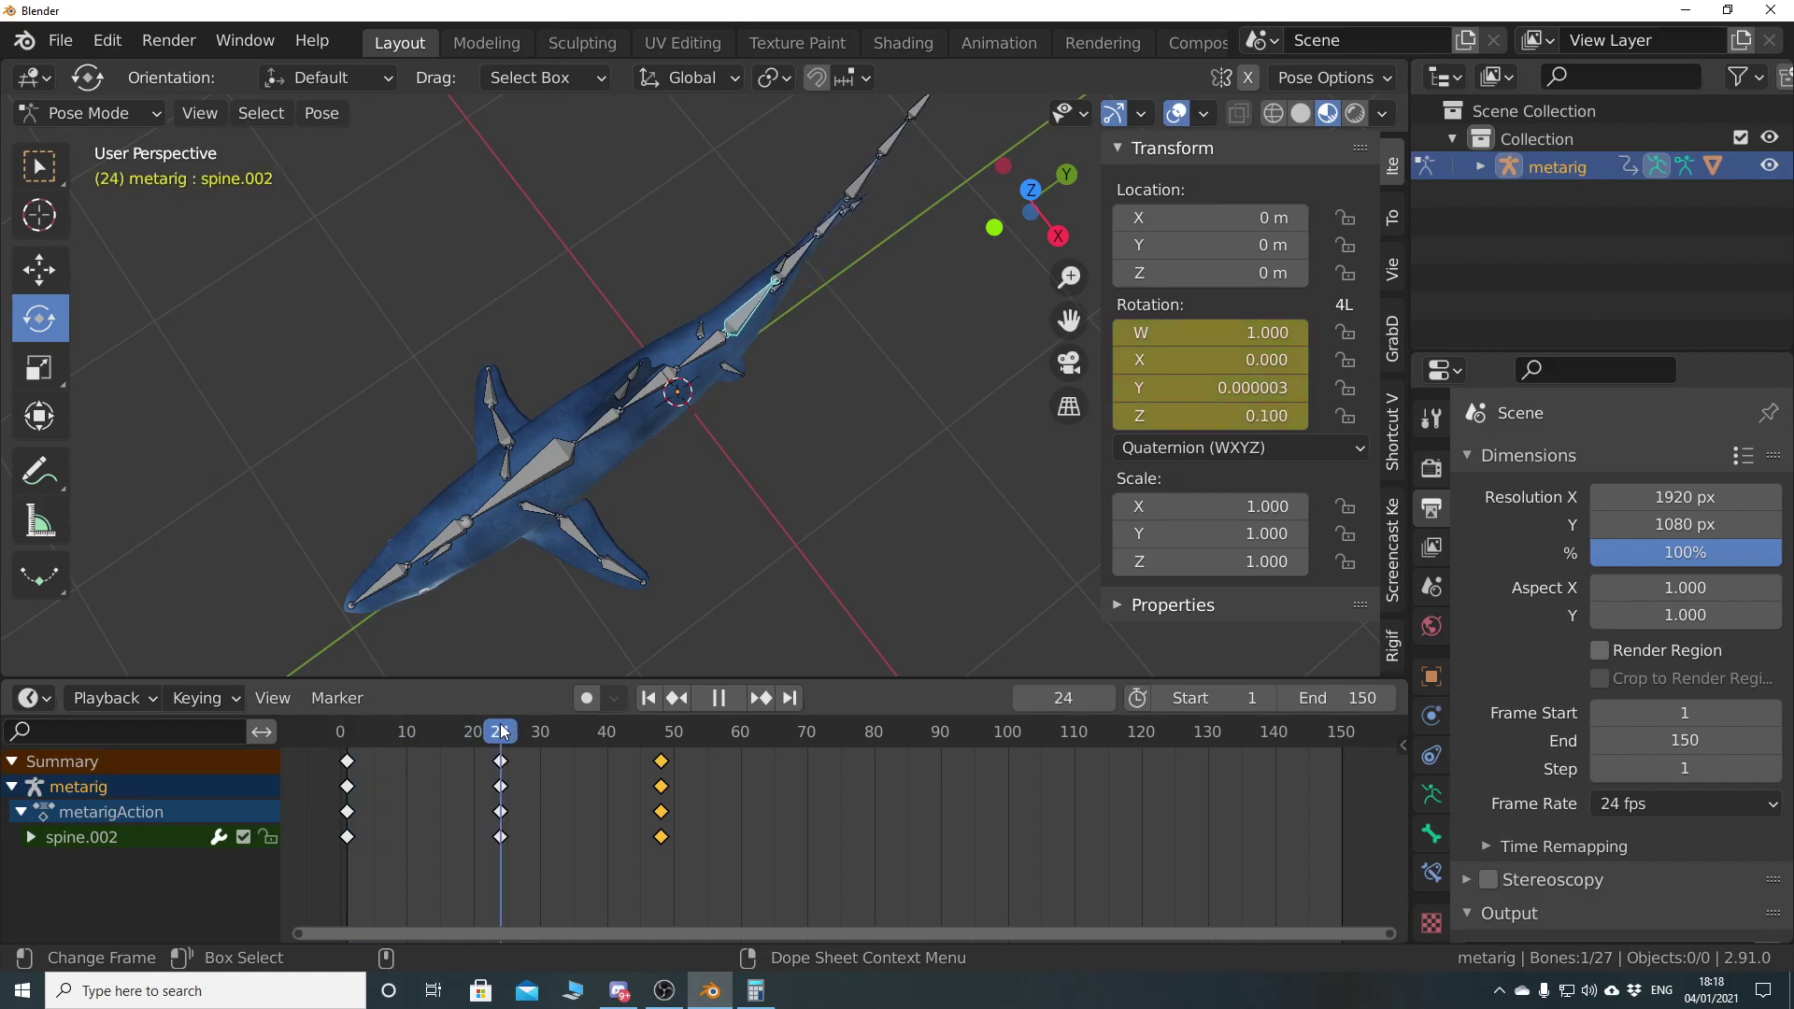
mouse_move(502, 731)
left_mouse_down()
mouse_move(1304, 733)
mouse_move(534, 734)
left_mouse_up()
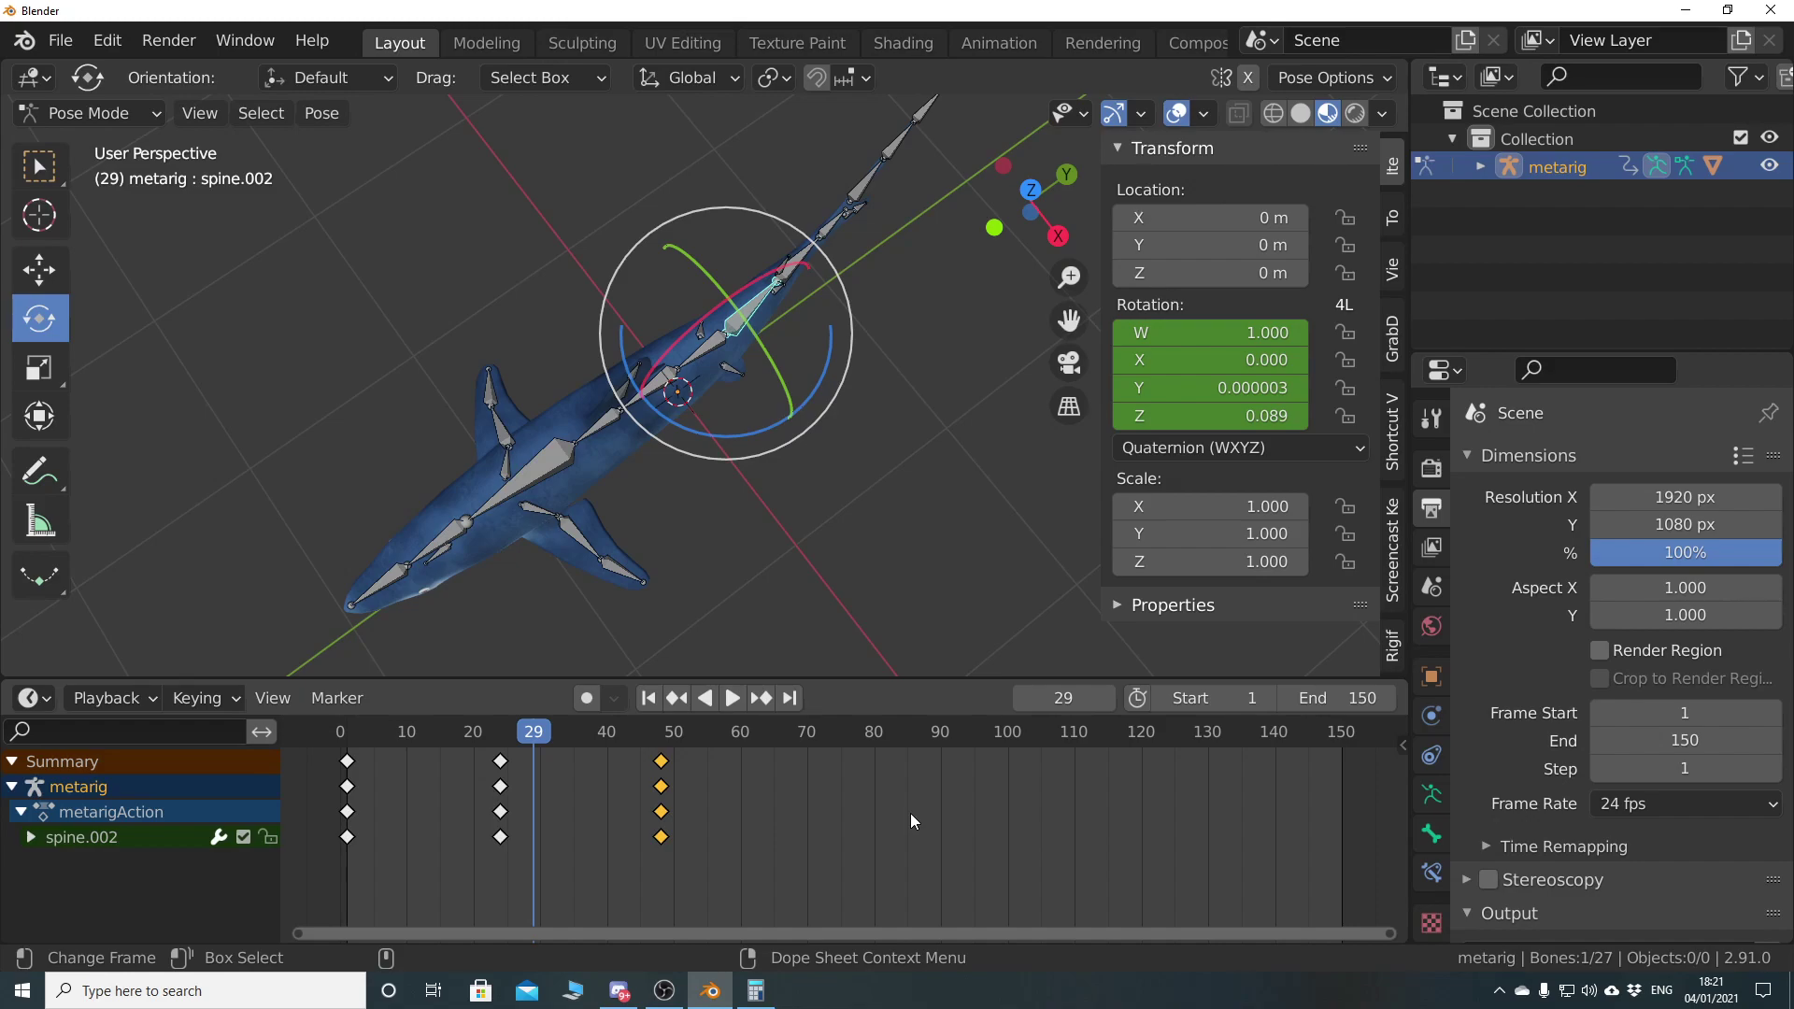
Set the scene frame rate to 30 fps and move the frame 24 keyframe to frame 30
left_click(1670, 801)
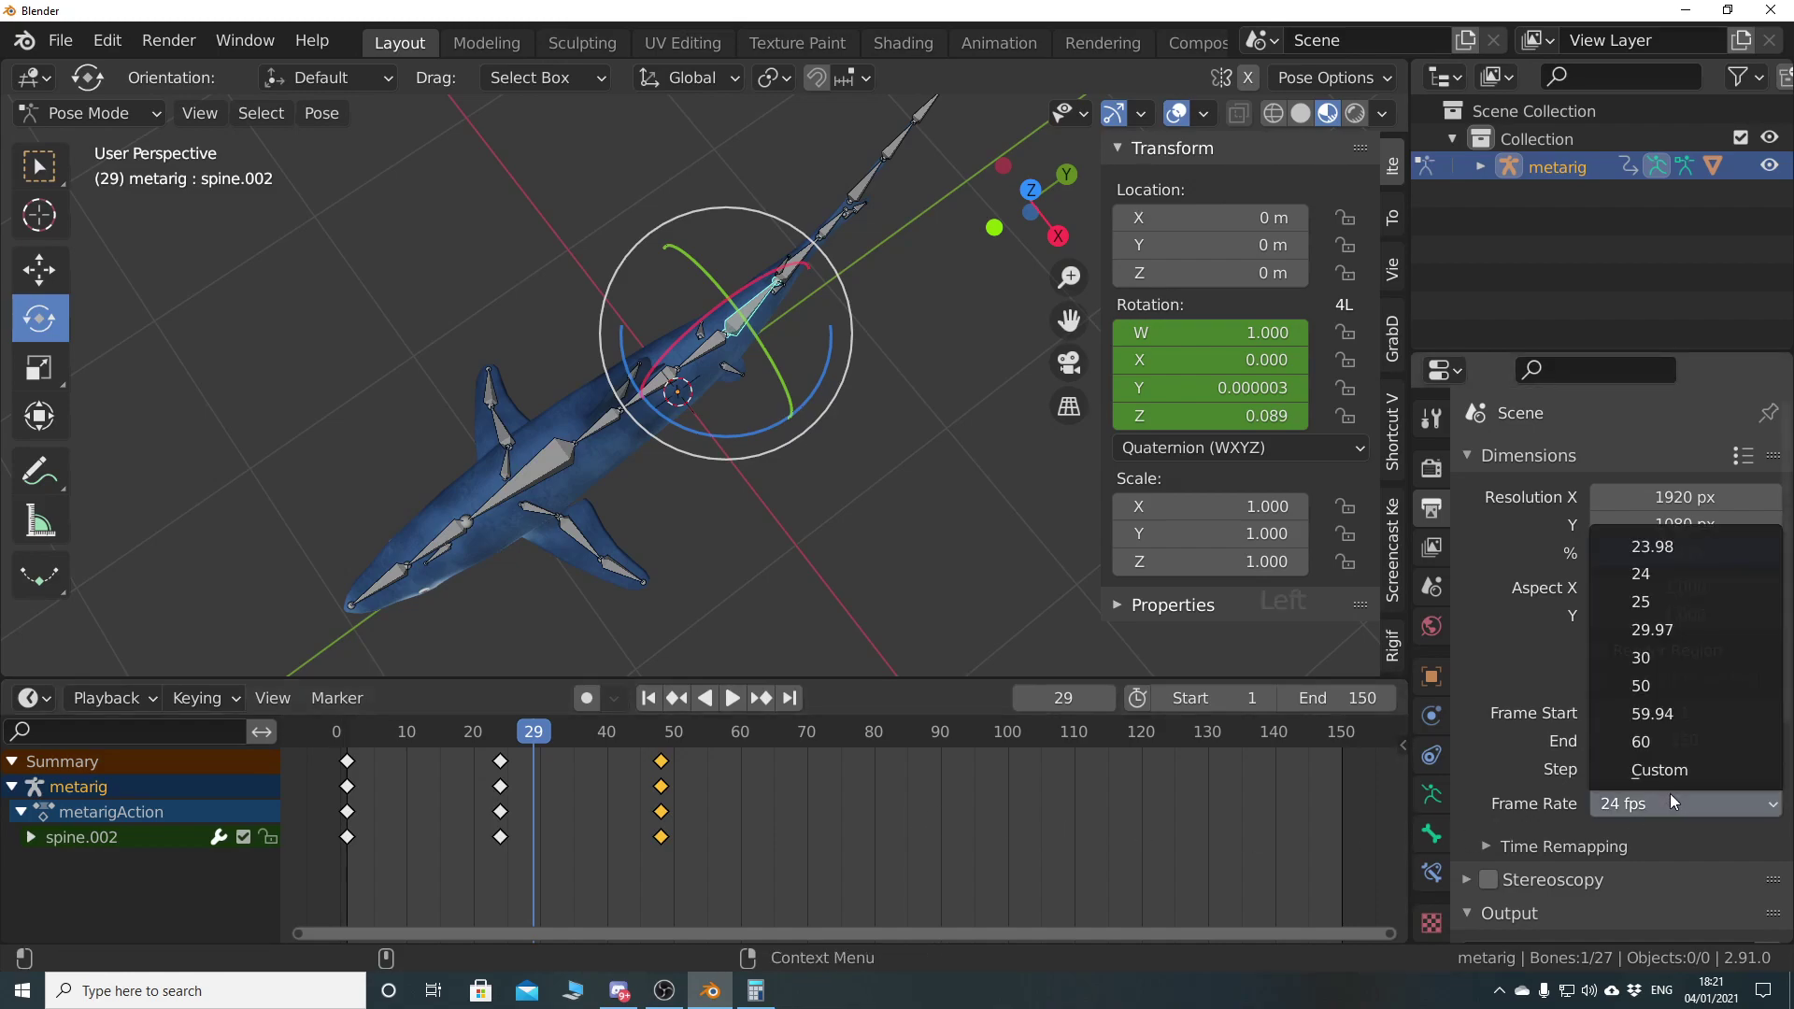
left_click(1671, 658)
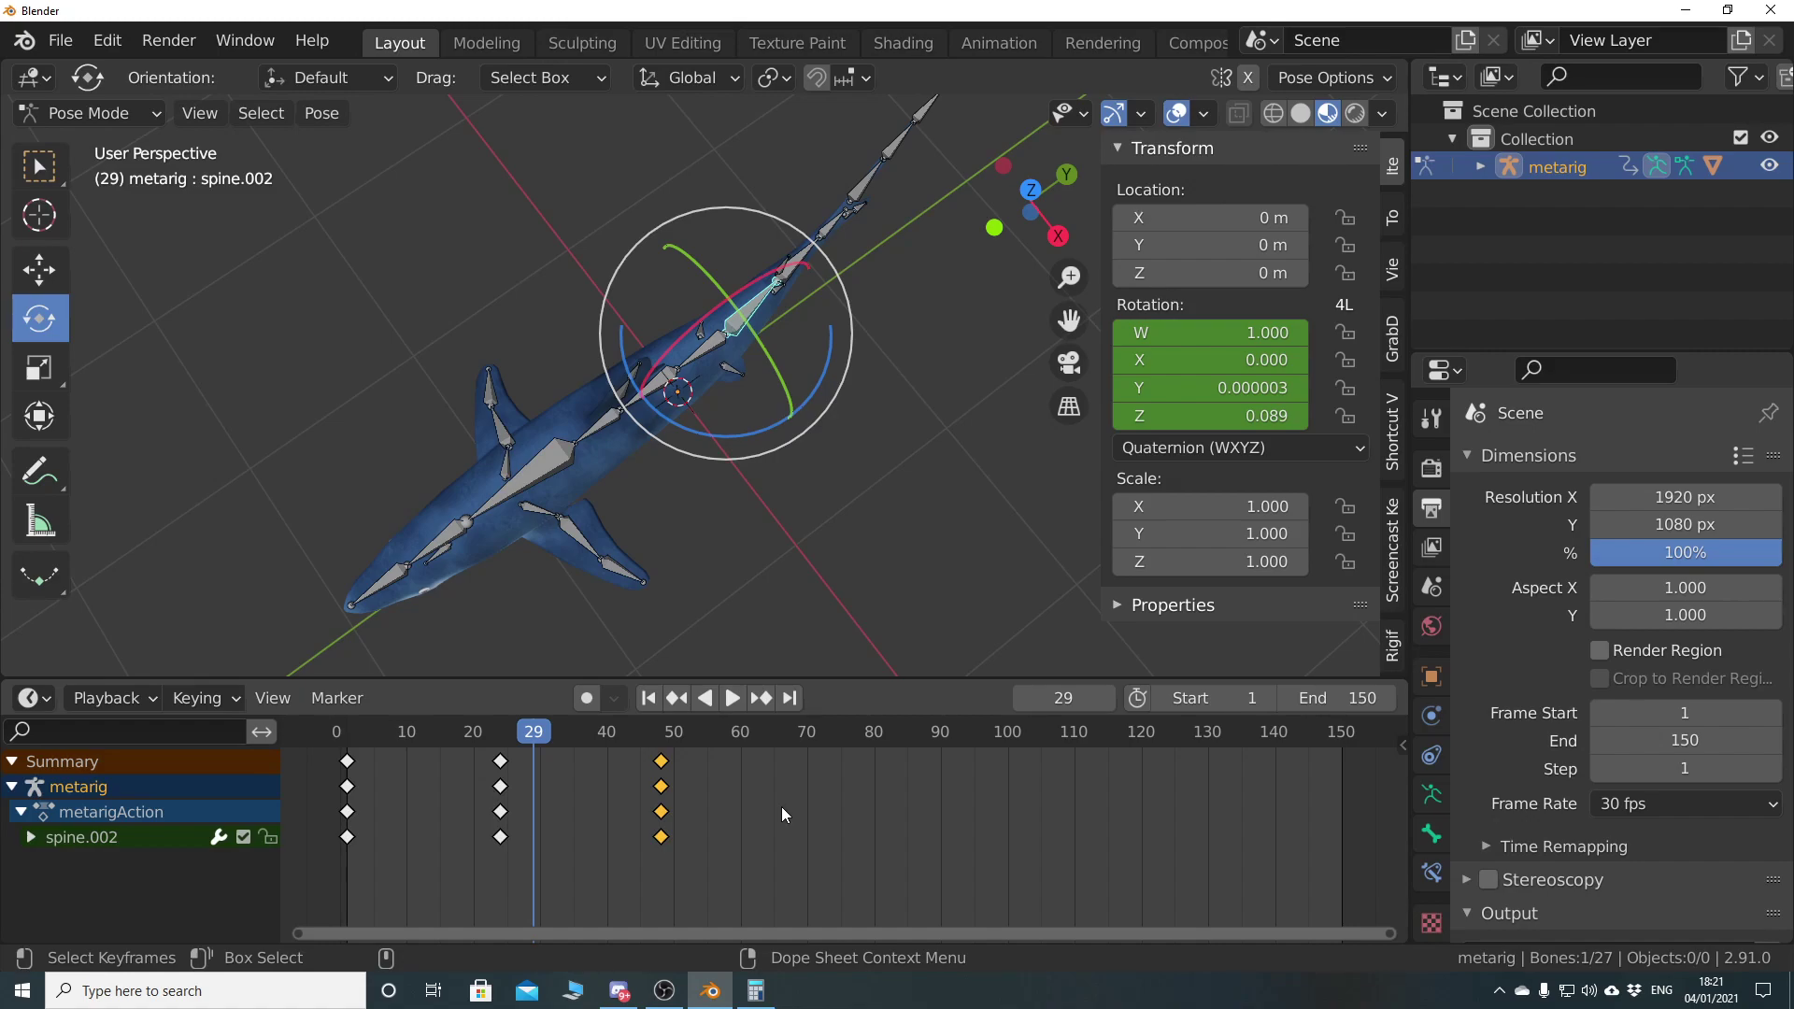
left_click_drag(493, 738, 541, 742)
left_click(501, 763)
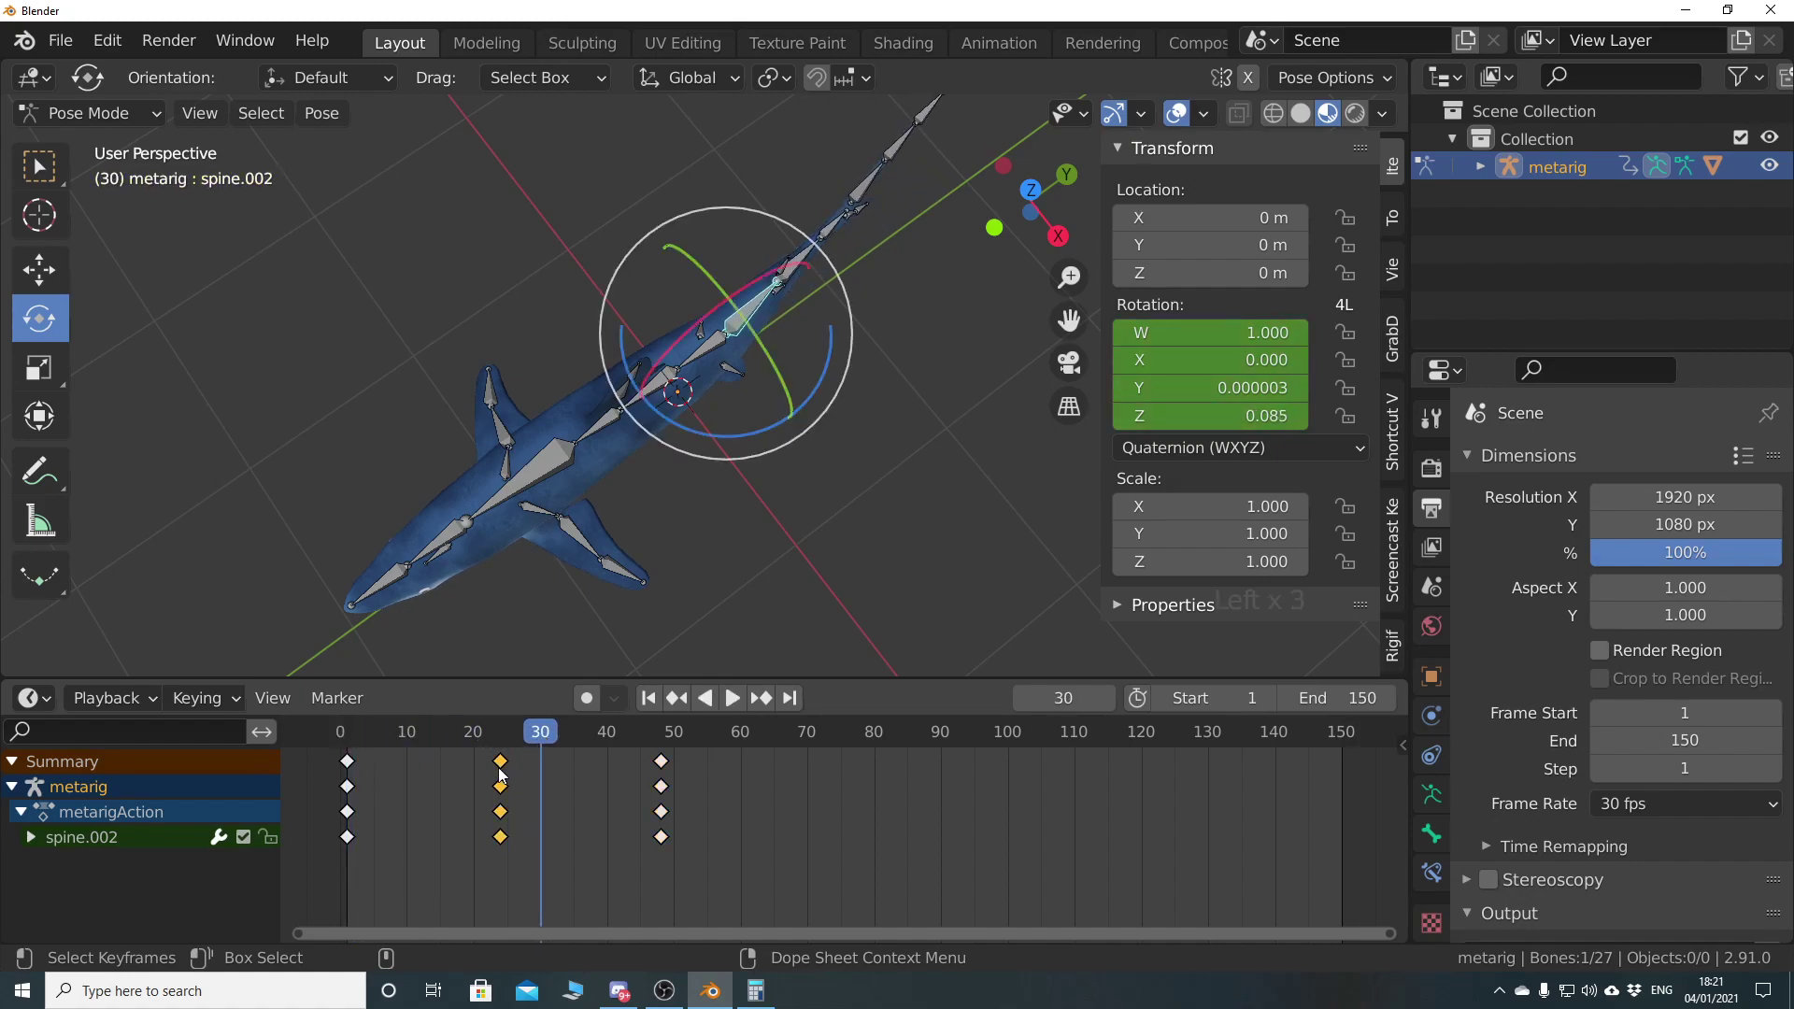
key("g")
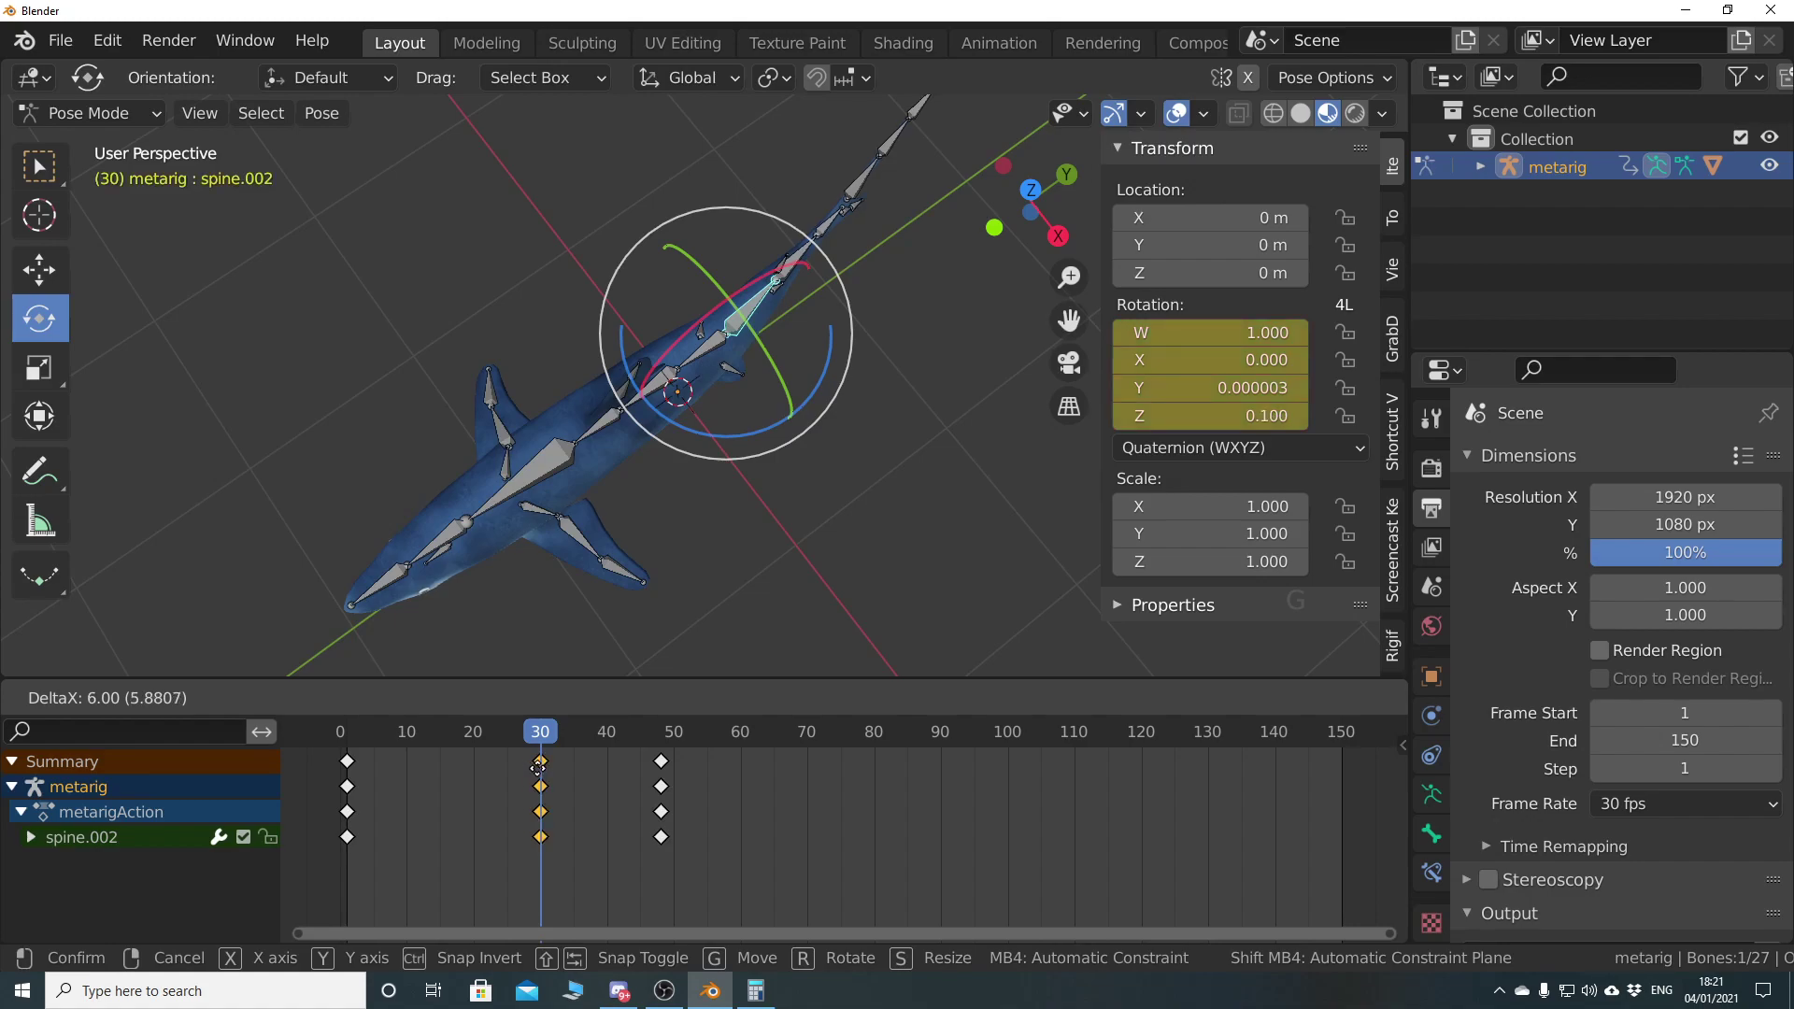
left_click(651, 809)
Move the spine.002 keyframe at frame 48 to frame 60
left_click_drag(557, 738, 738, 738)
left_click(658, 787)
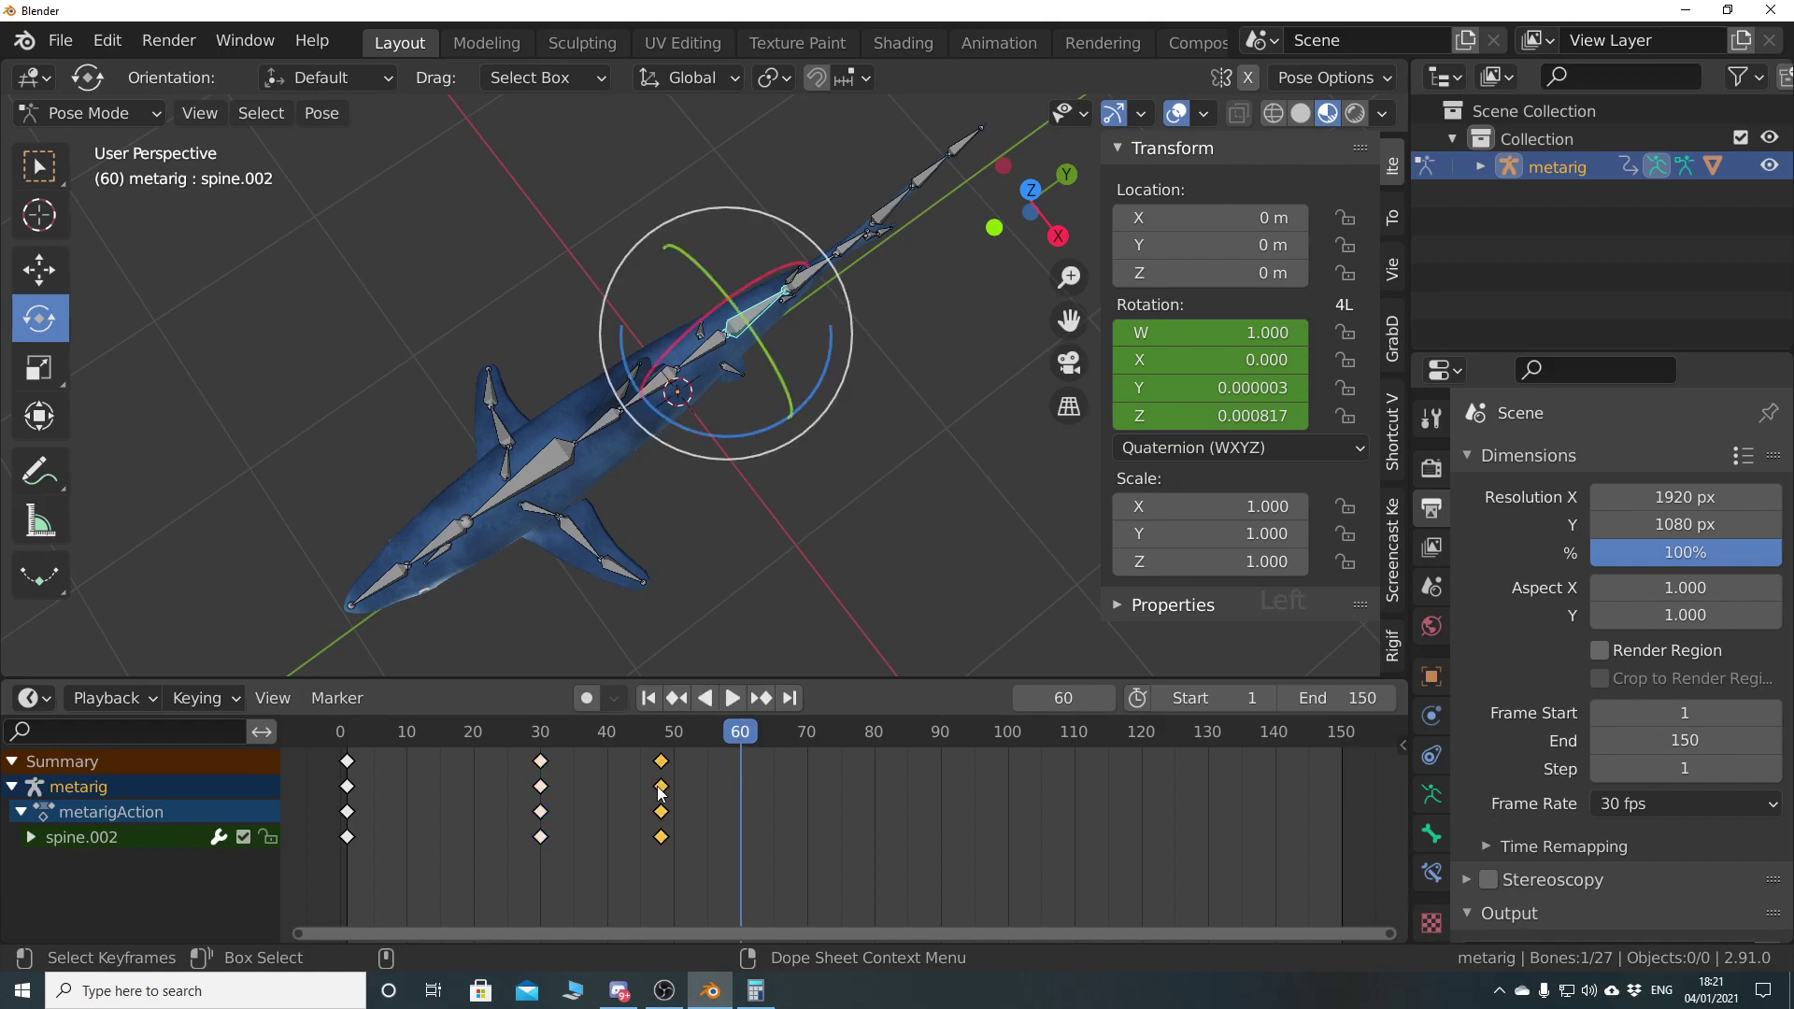
key("g")
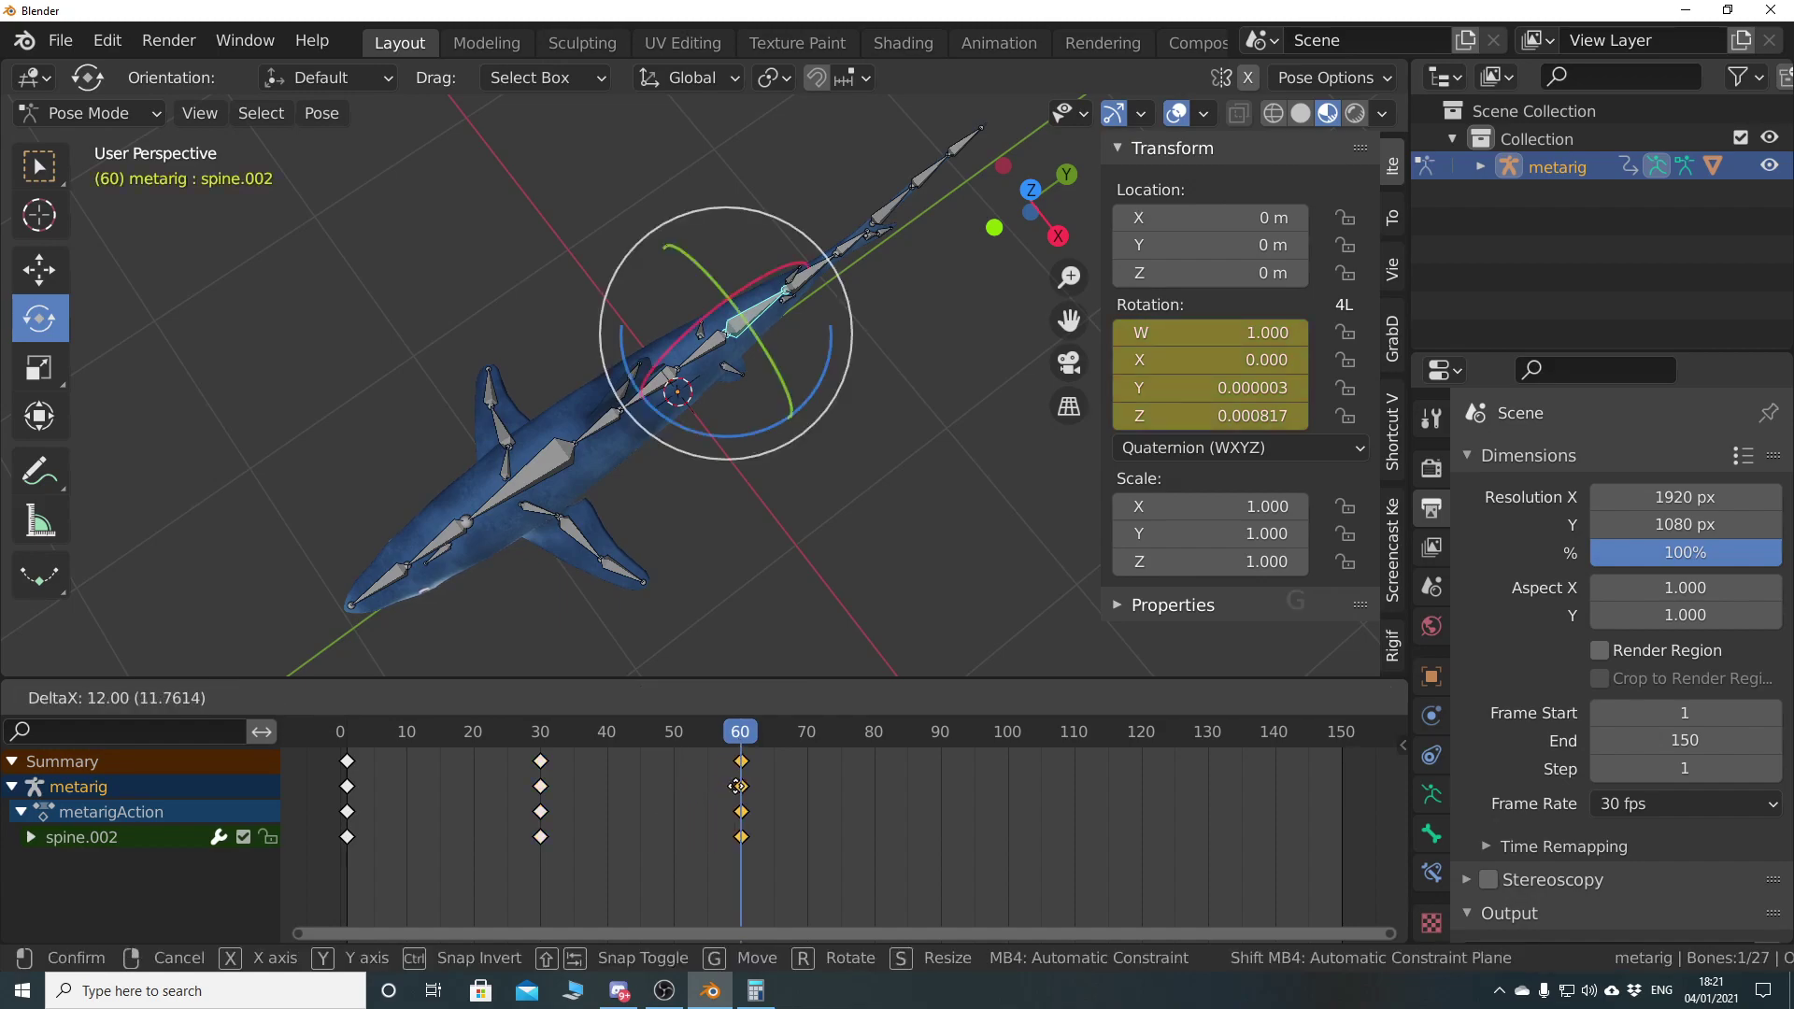
left_click(738, 786)
Set the Z rotation of spine.002 to -0.1 at frame 90 and insert a Rotation keyframe
left_click_drag(741, 738, 940, 732)
middle_click_drag(903, 805, 869, 789, "shift")
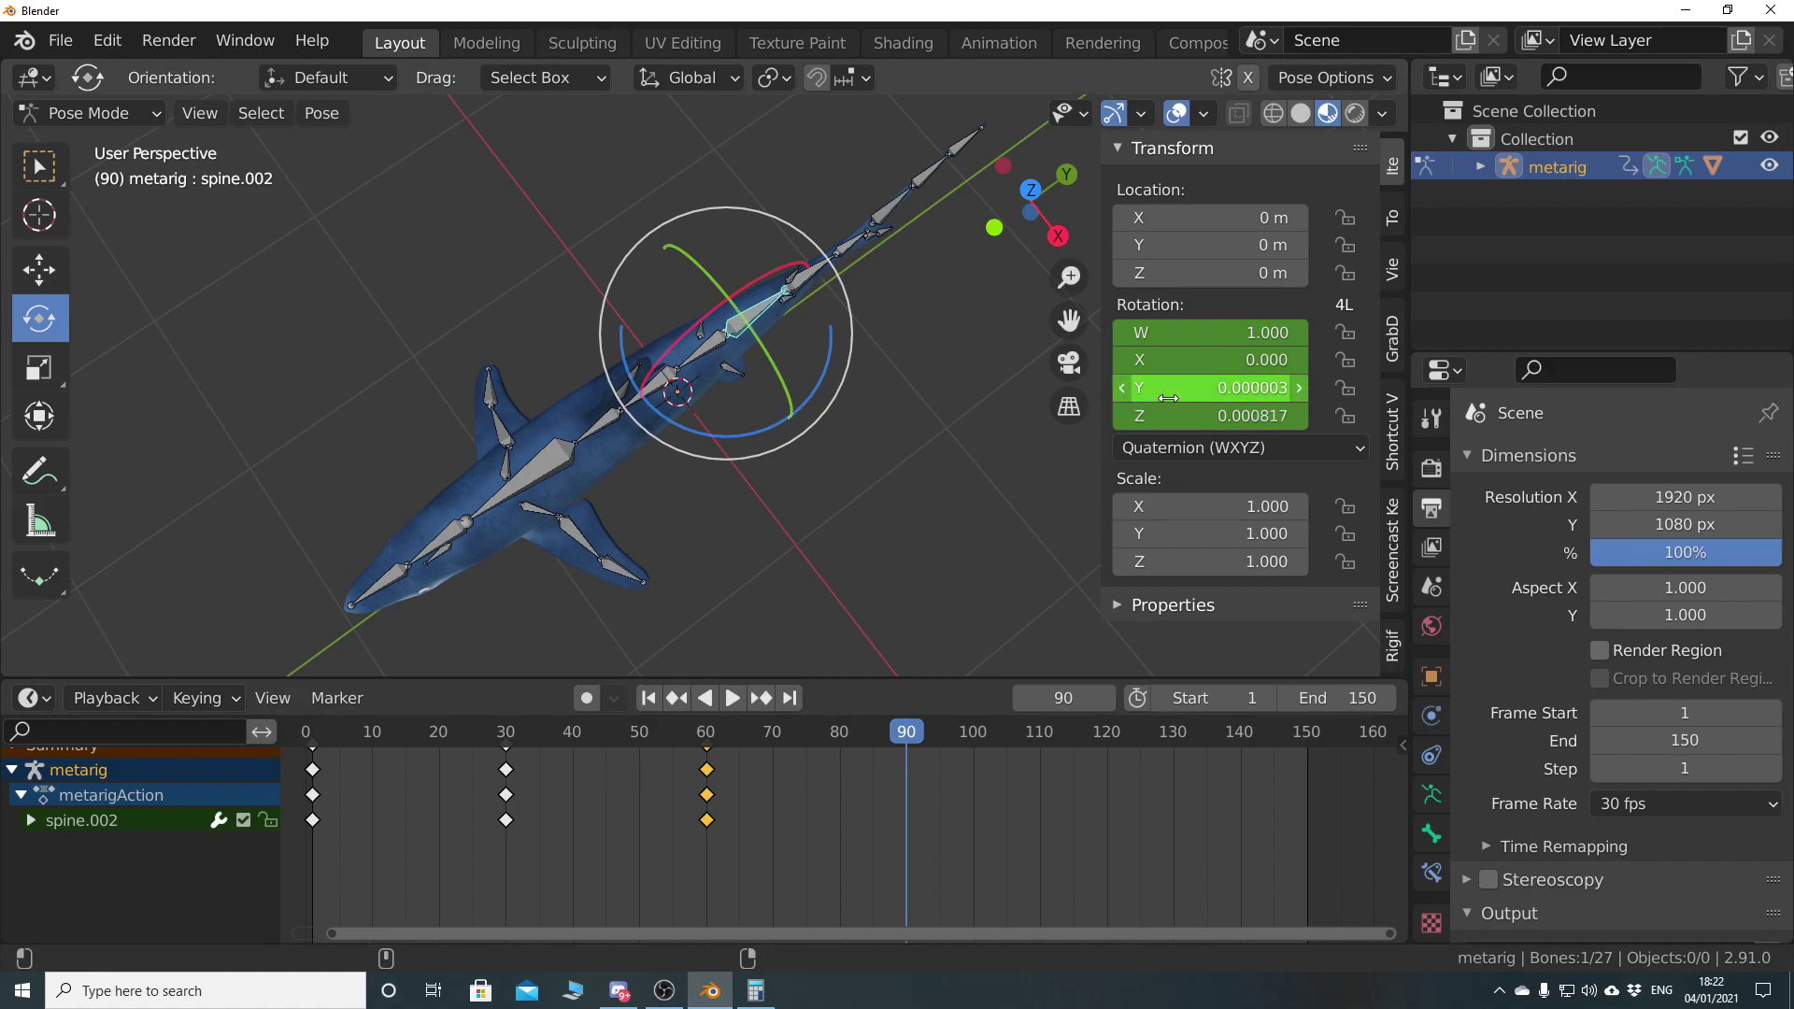
left_click(1212, 422)
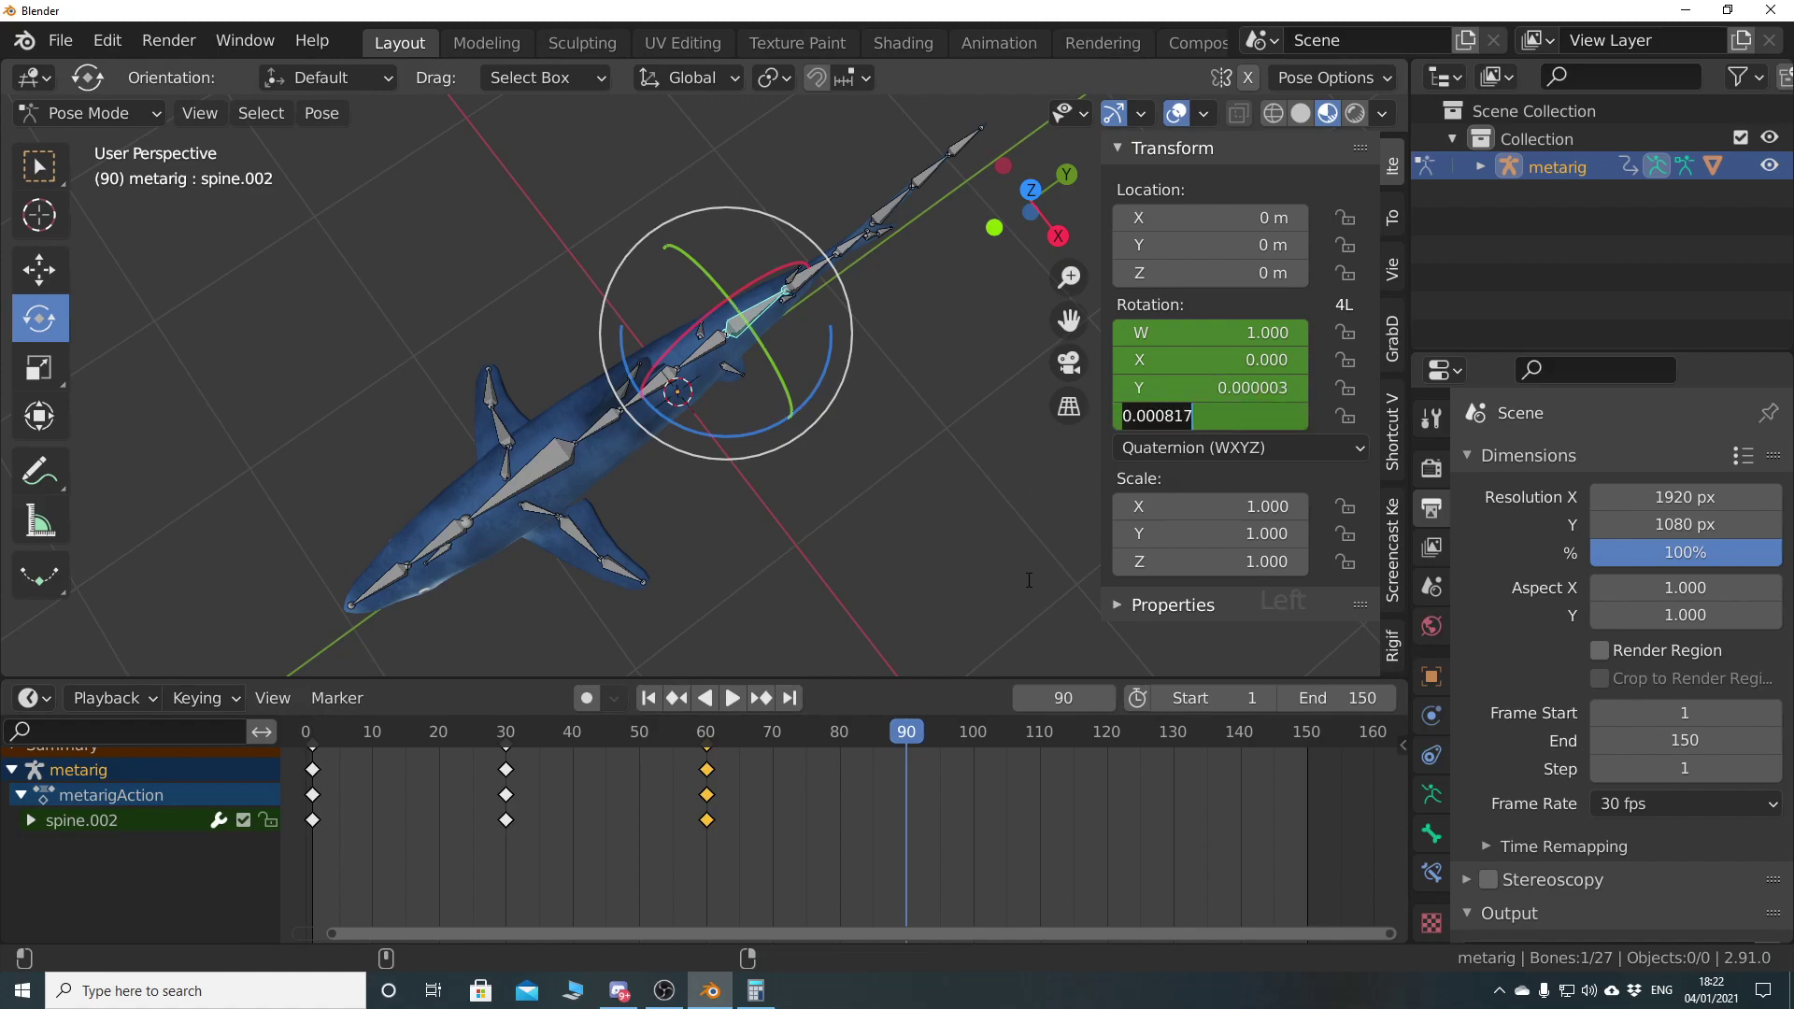
type("-0.1")
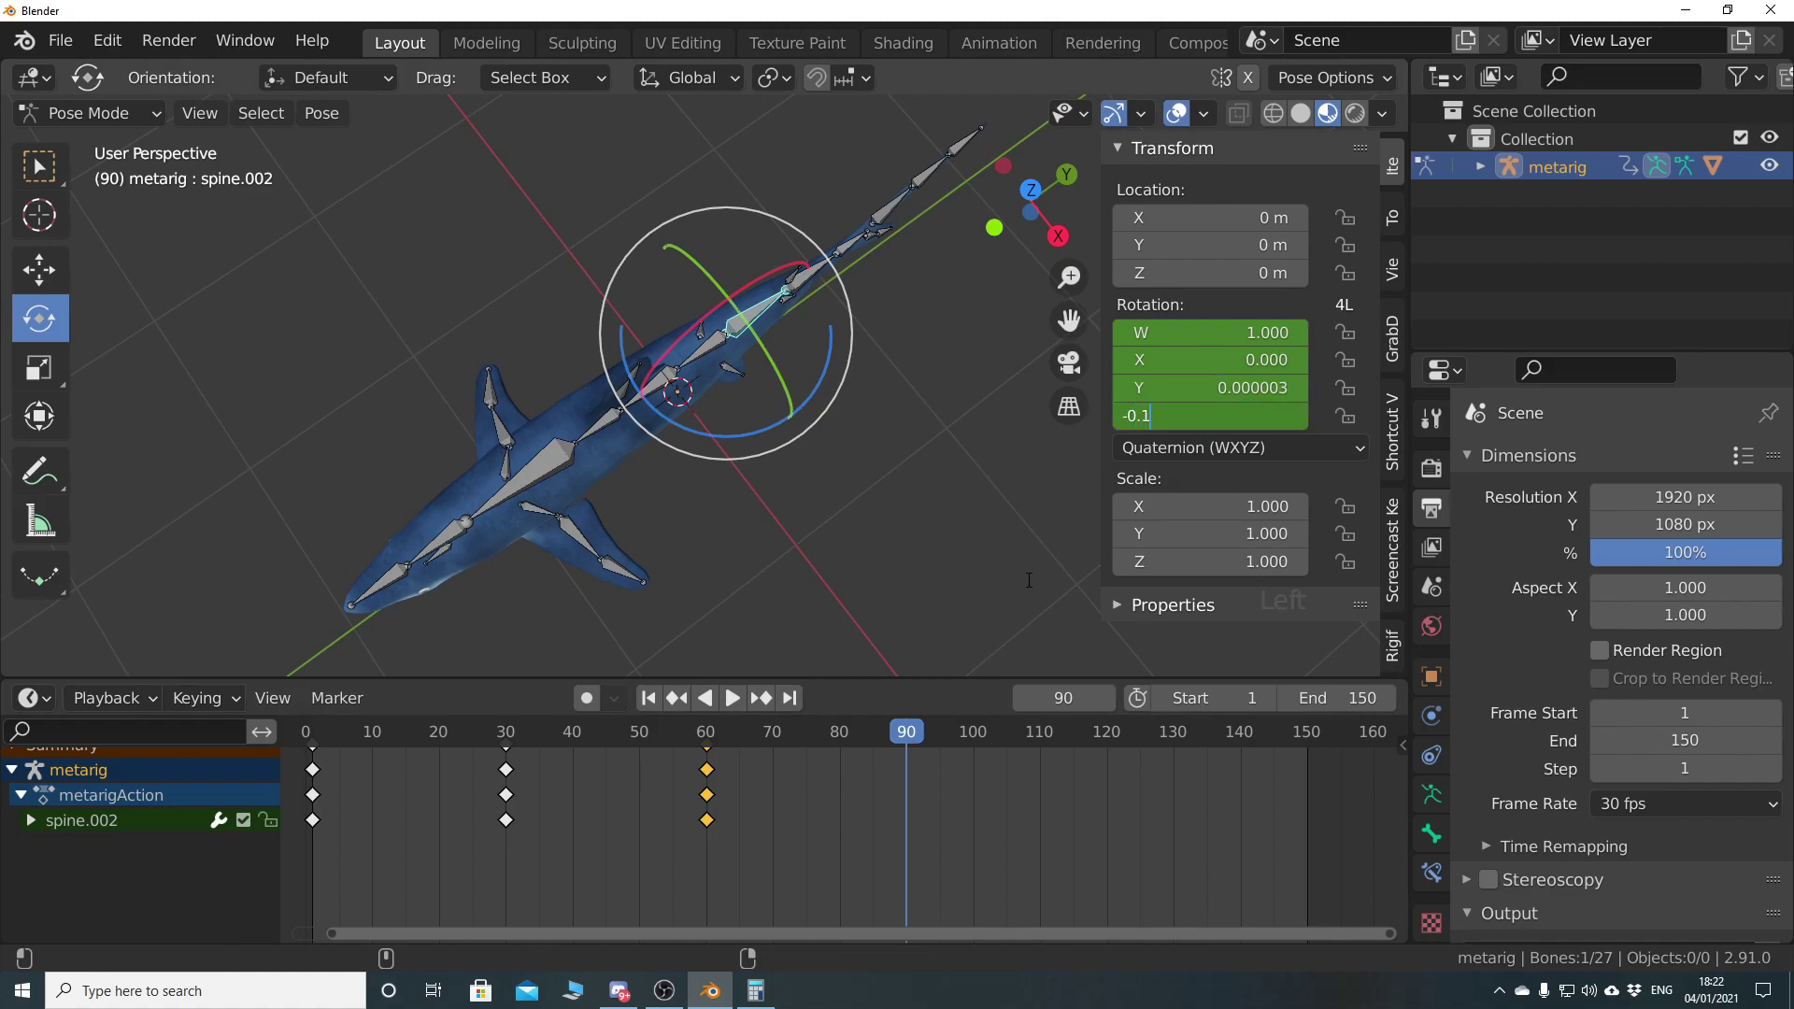
key("Return")
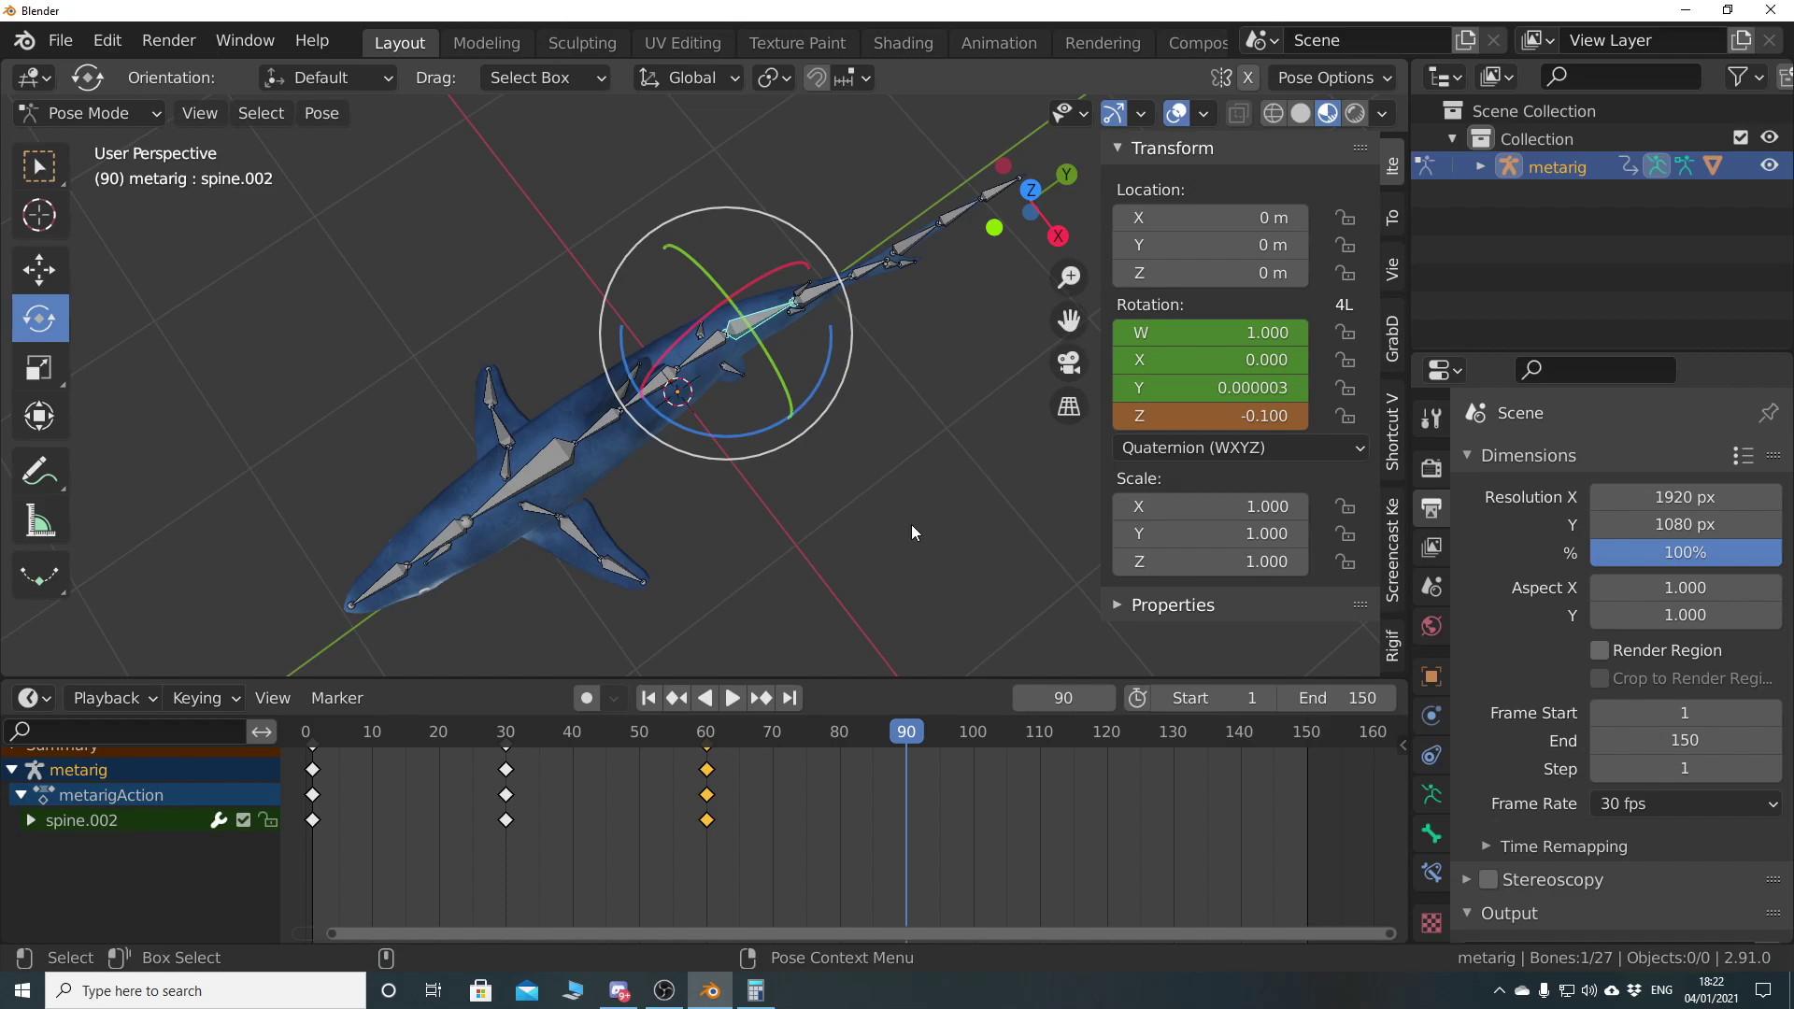
key("i")
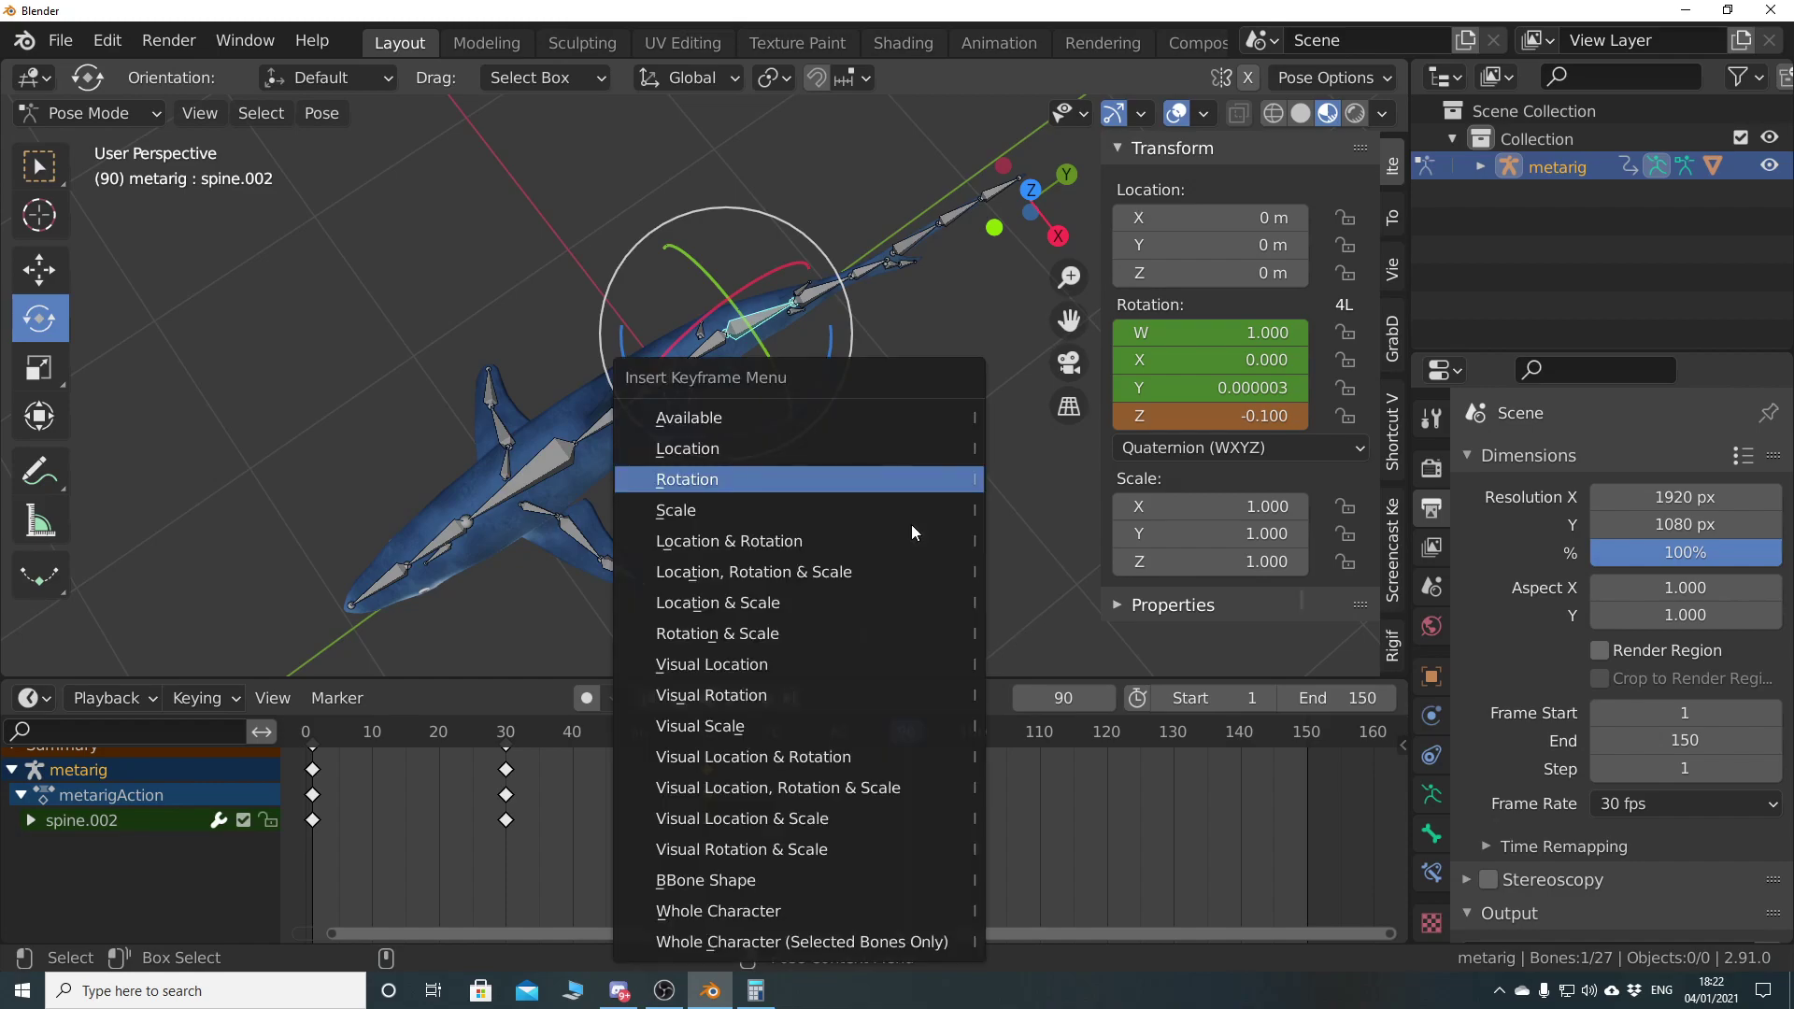
left_click(794, 482)
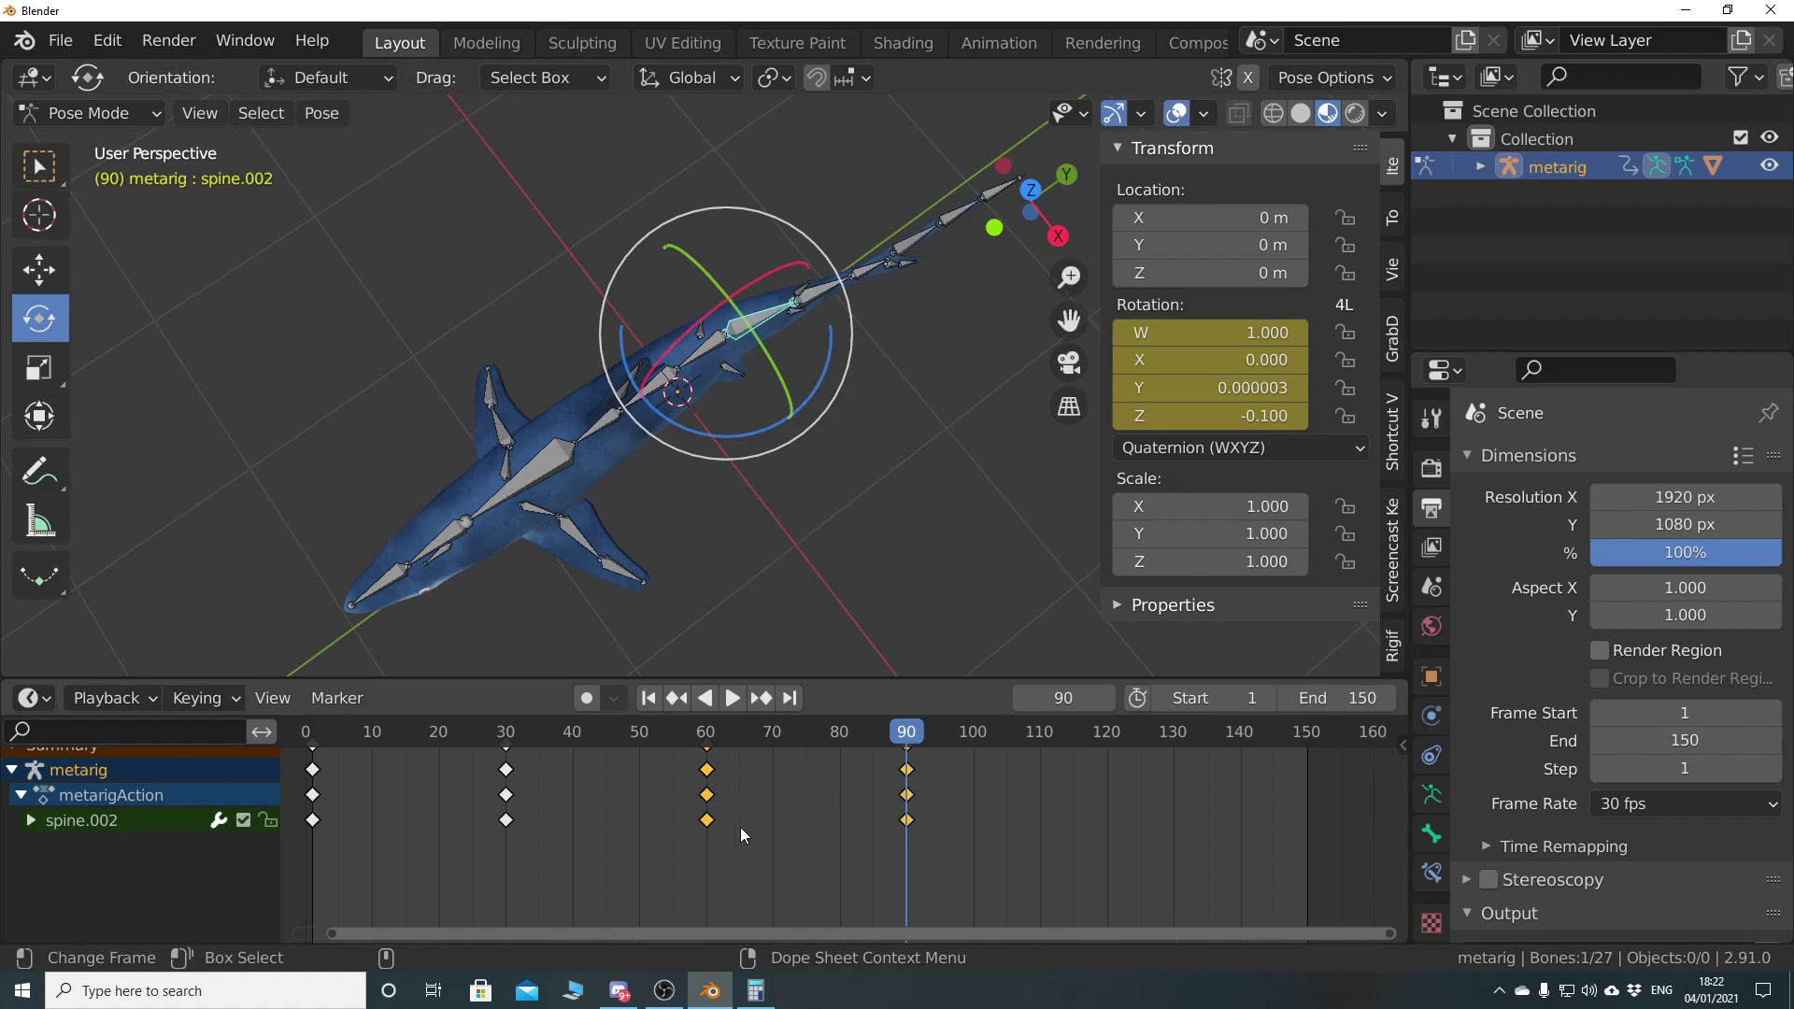
Duplicate the spine.002 keyframe from frame 60 to frame 120
left_click_drag(904, 736, 1106, 794)
left_click(772, 815)
left_click(705, 808)
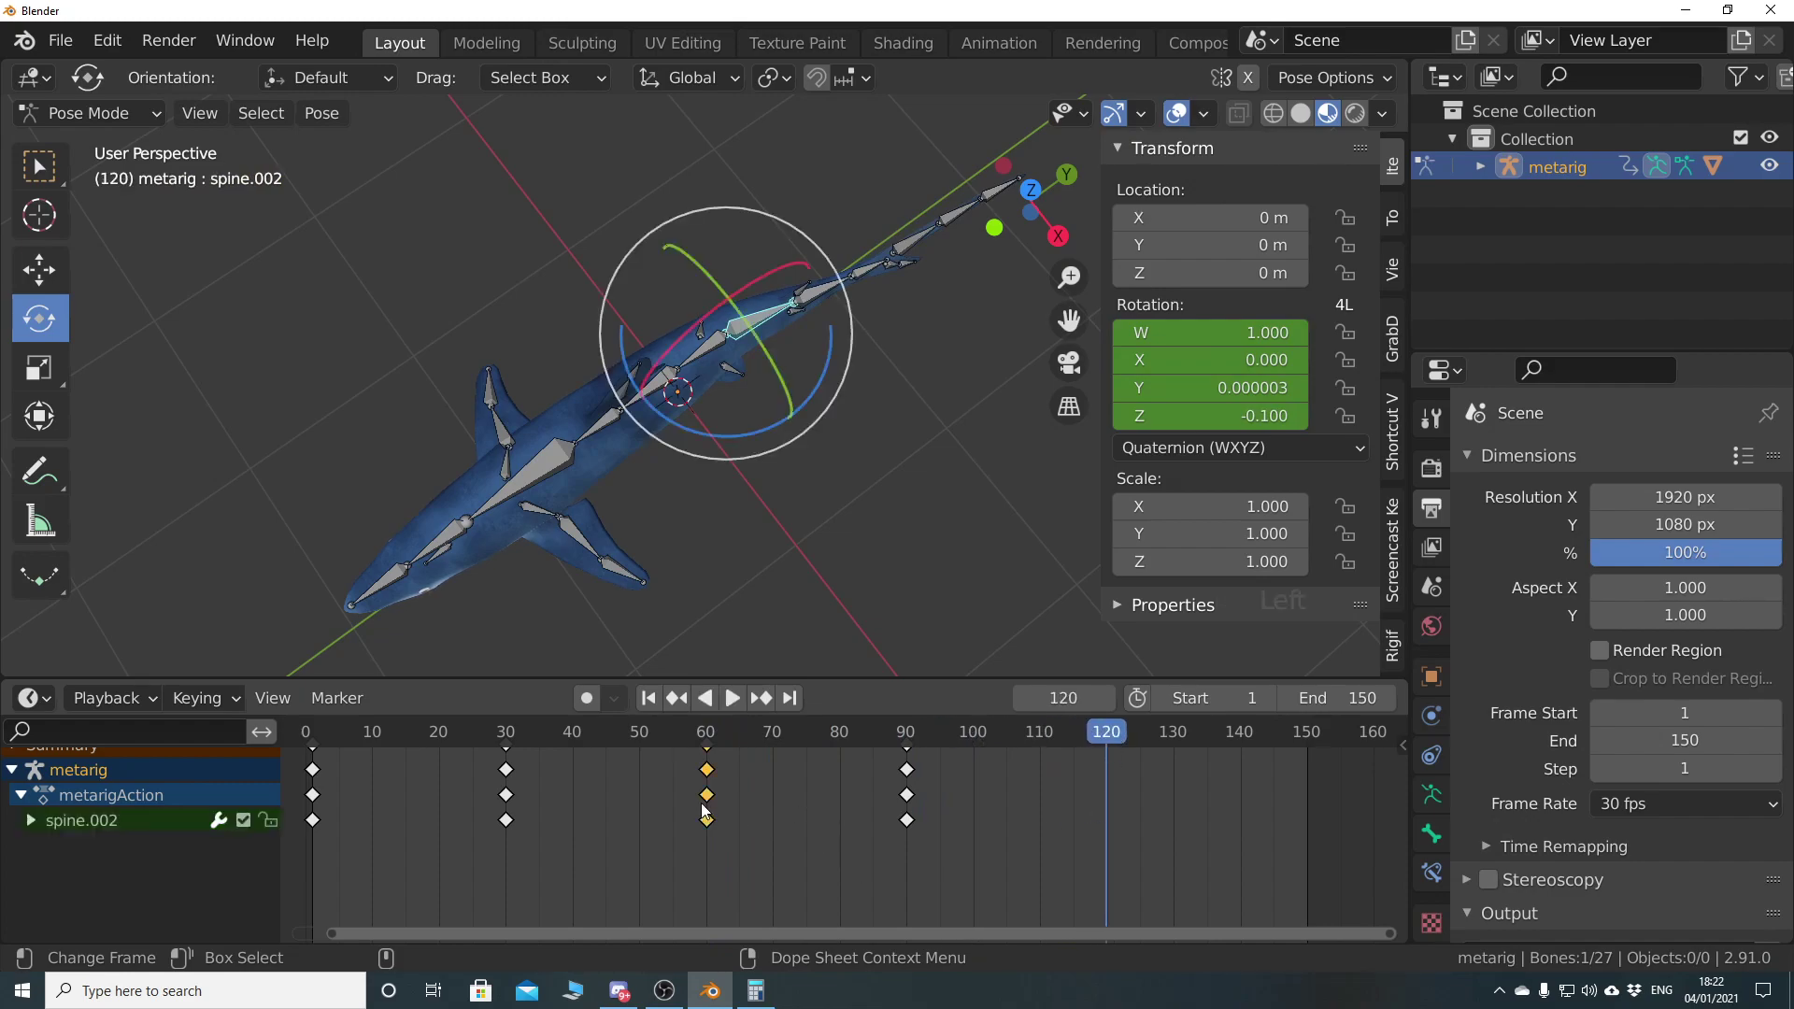
key("shift+d")
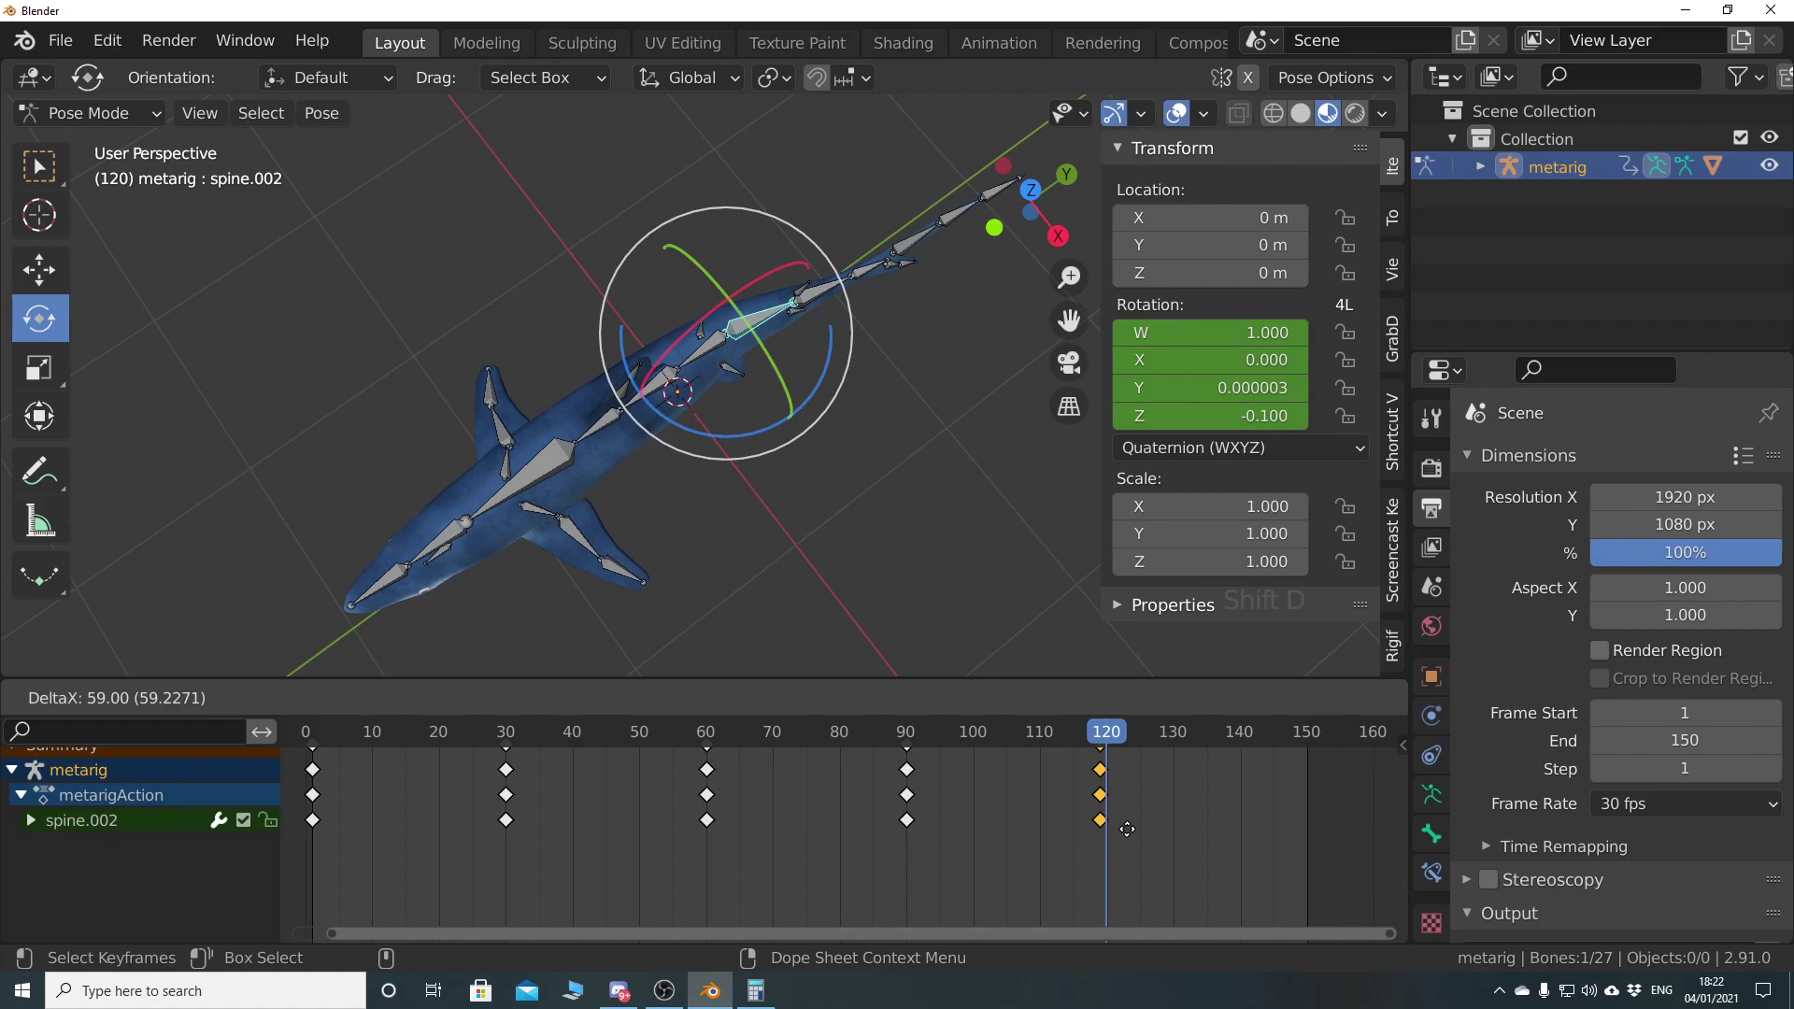
left_click(1131, 828)
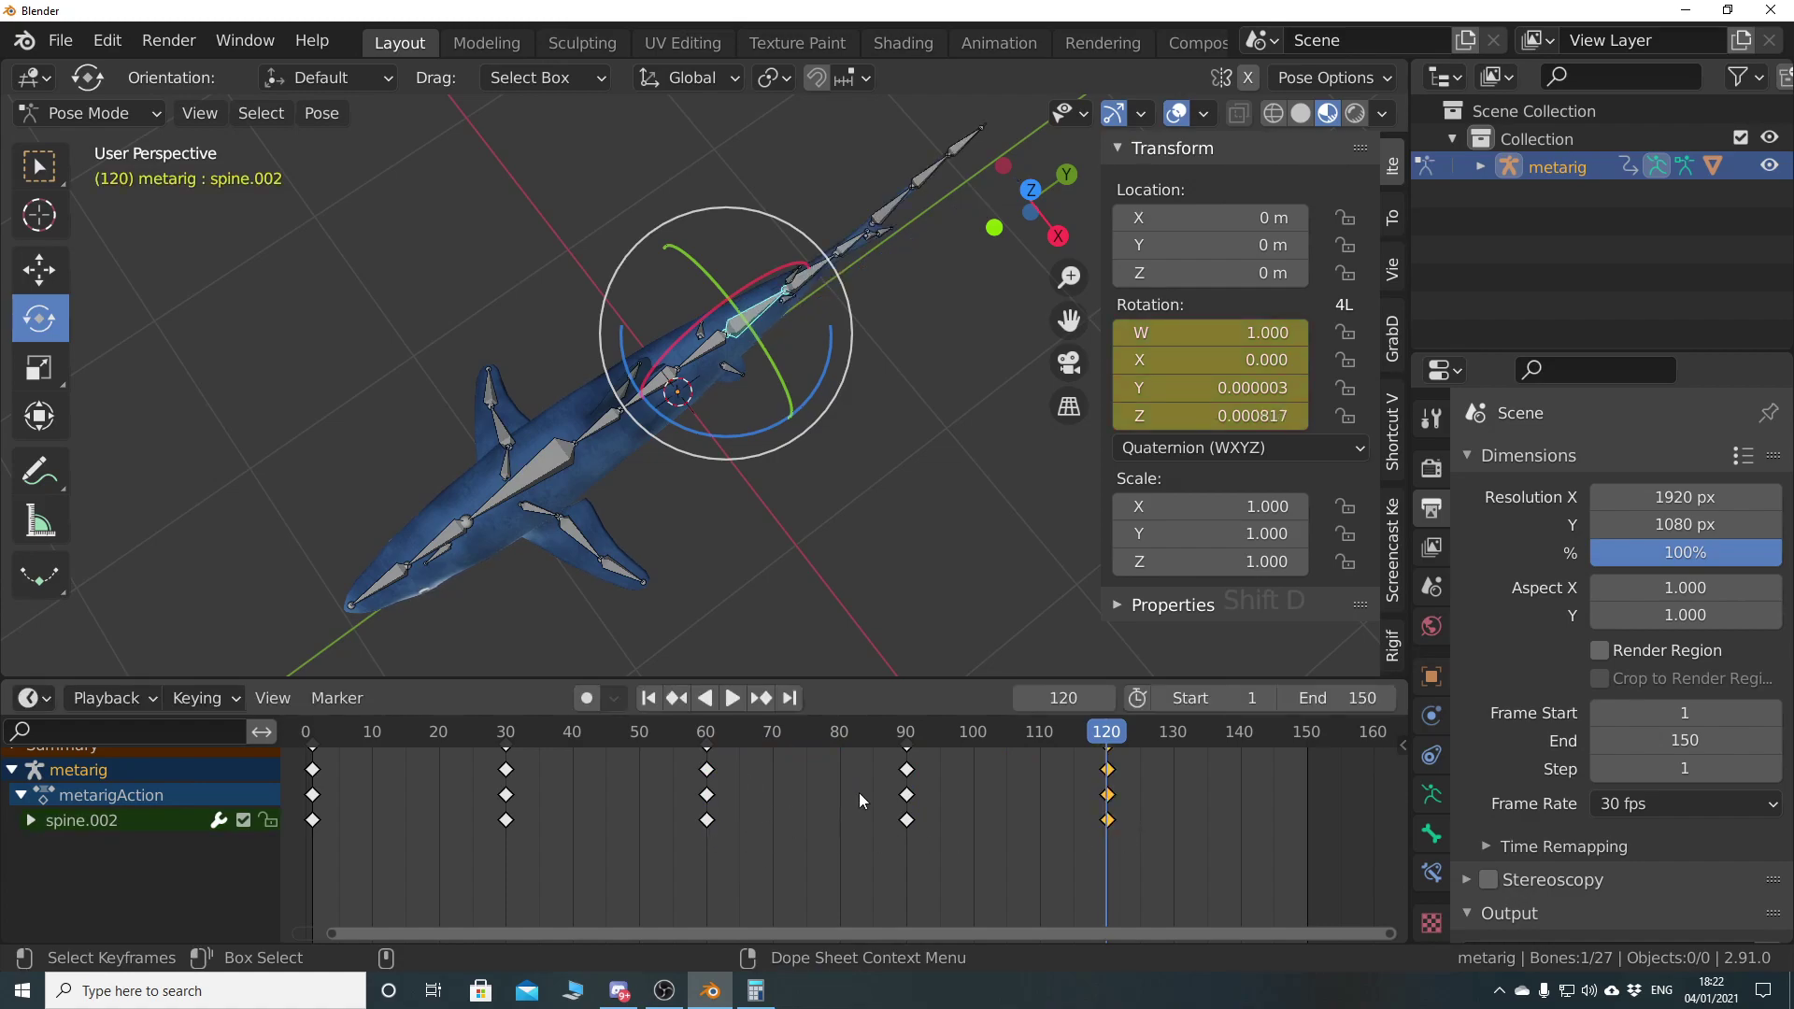
Duplicate the spine.002 keyframe from frame 30 to frame 148
left_click_drag(1117, 738, 1298, 737)
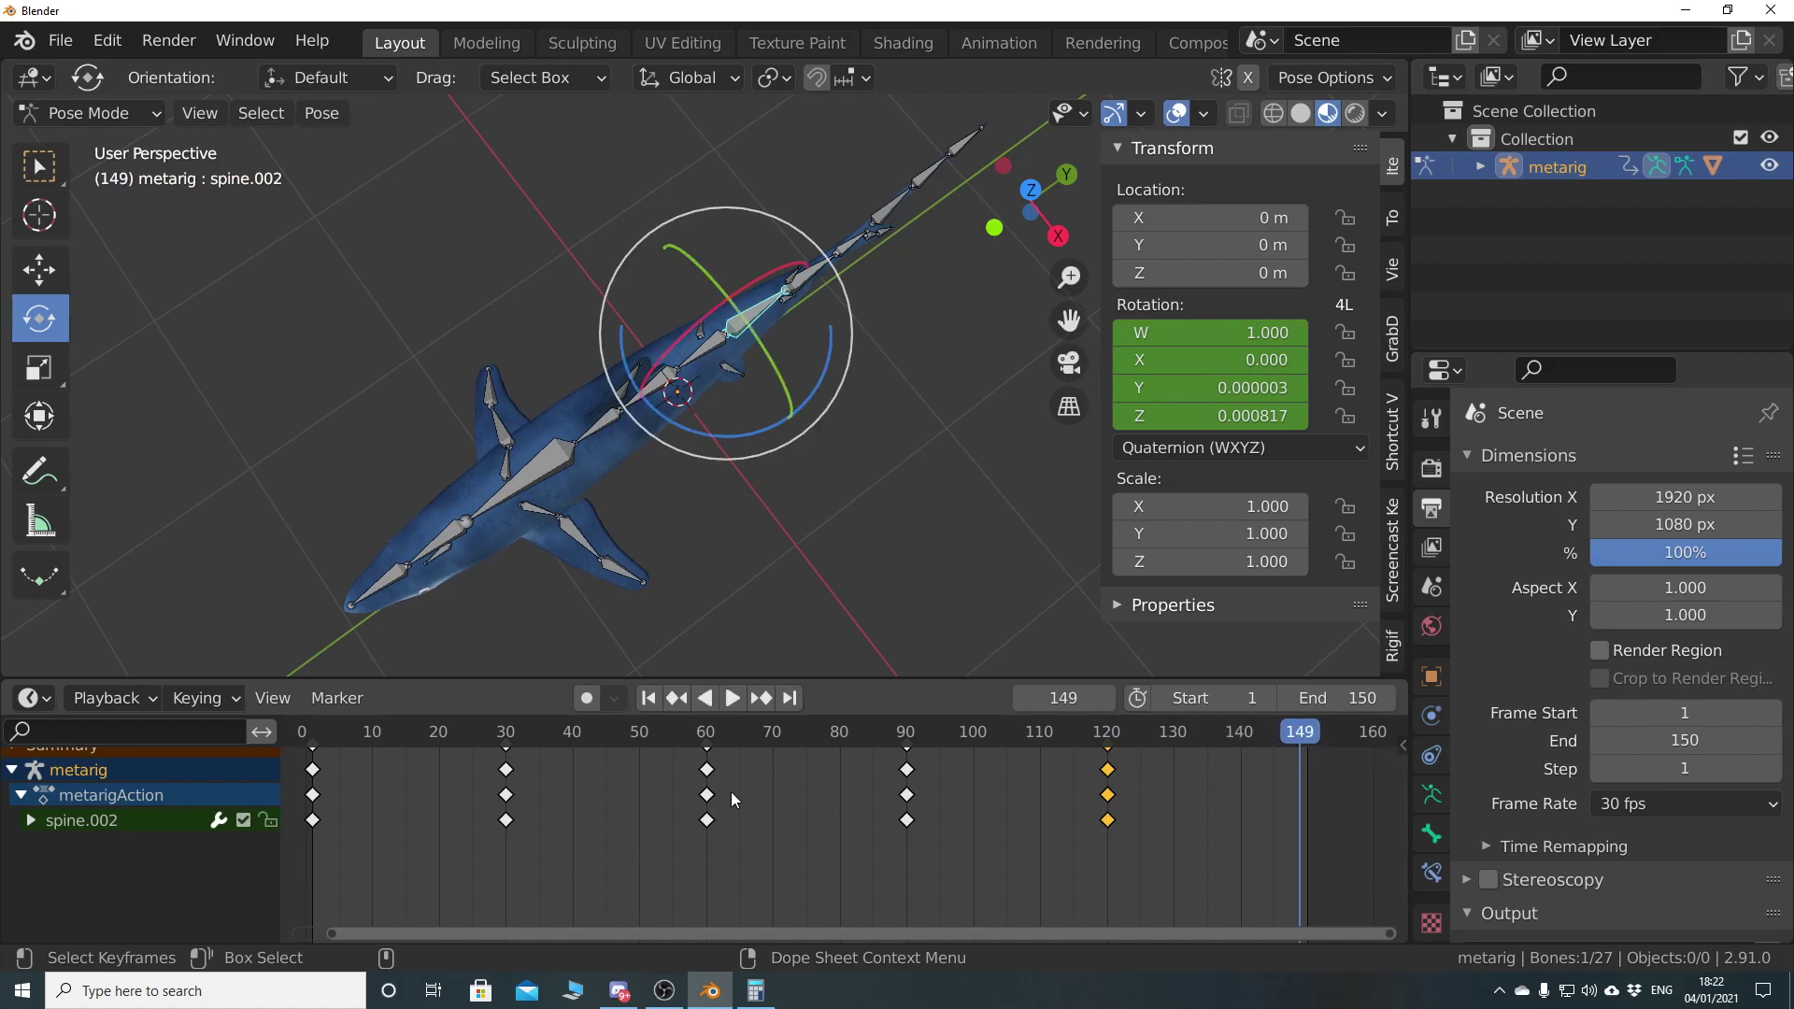
mouse_move(1298, 734)
left_mouse_down()
mouse_move(306, 734)
mouse_move(1297, 738)
left_mouse_up()
left_click_drag(540, 759, 495, 828)
key("shift+d")
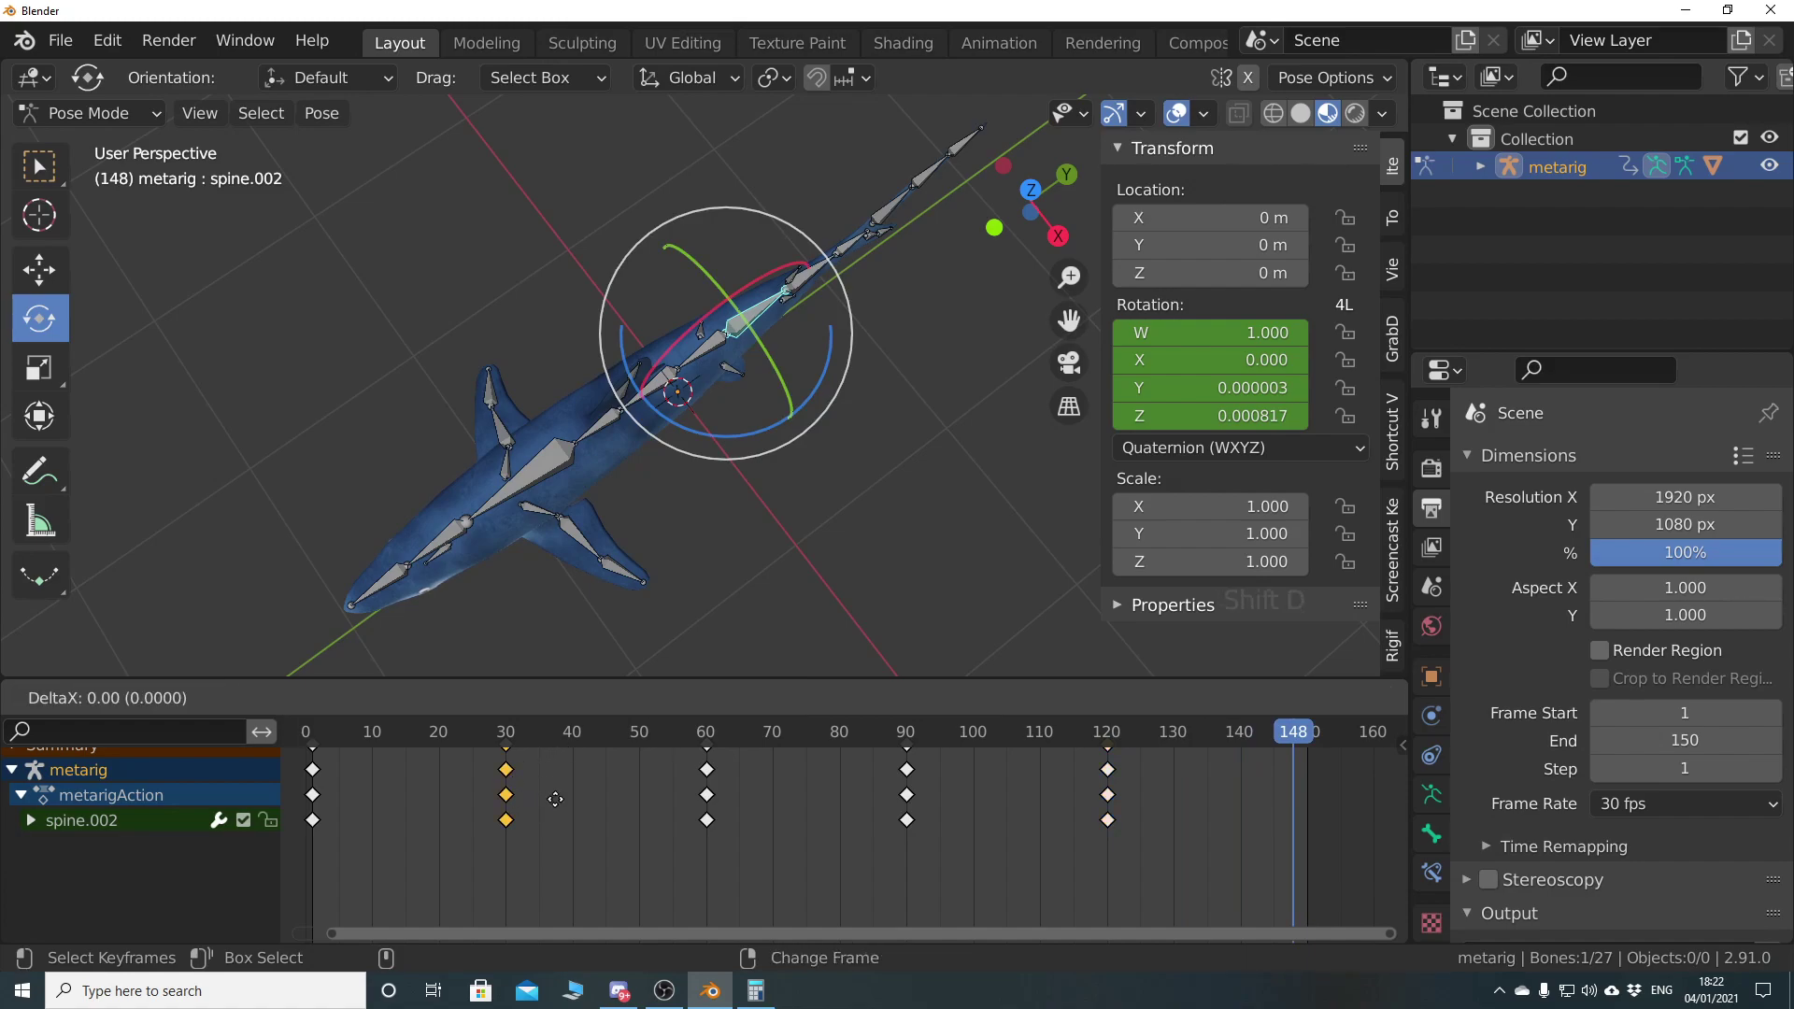
left_click(1343, 807)
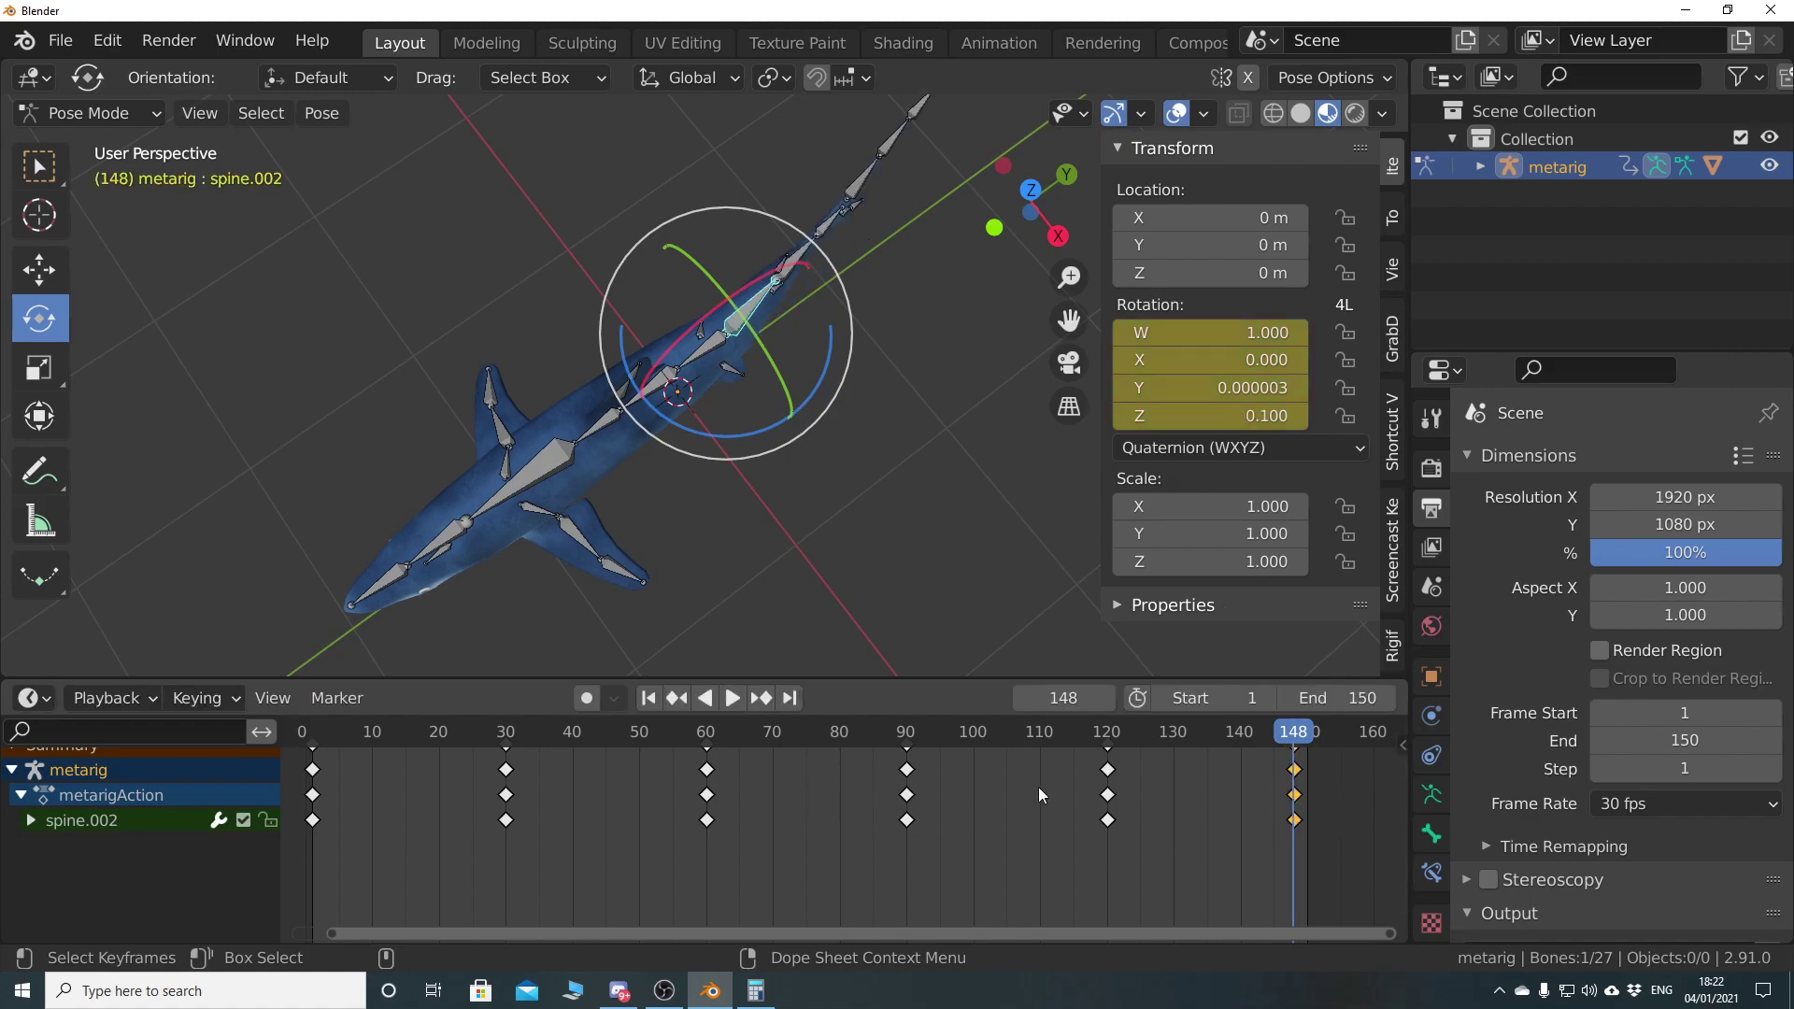
Play back the tail animation, stop it, return to frame 1 and view the shark from the side
left_click(732, 698)
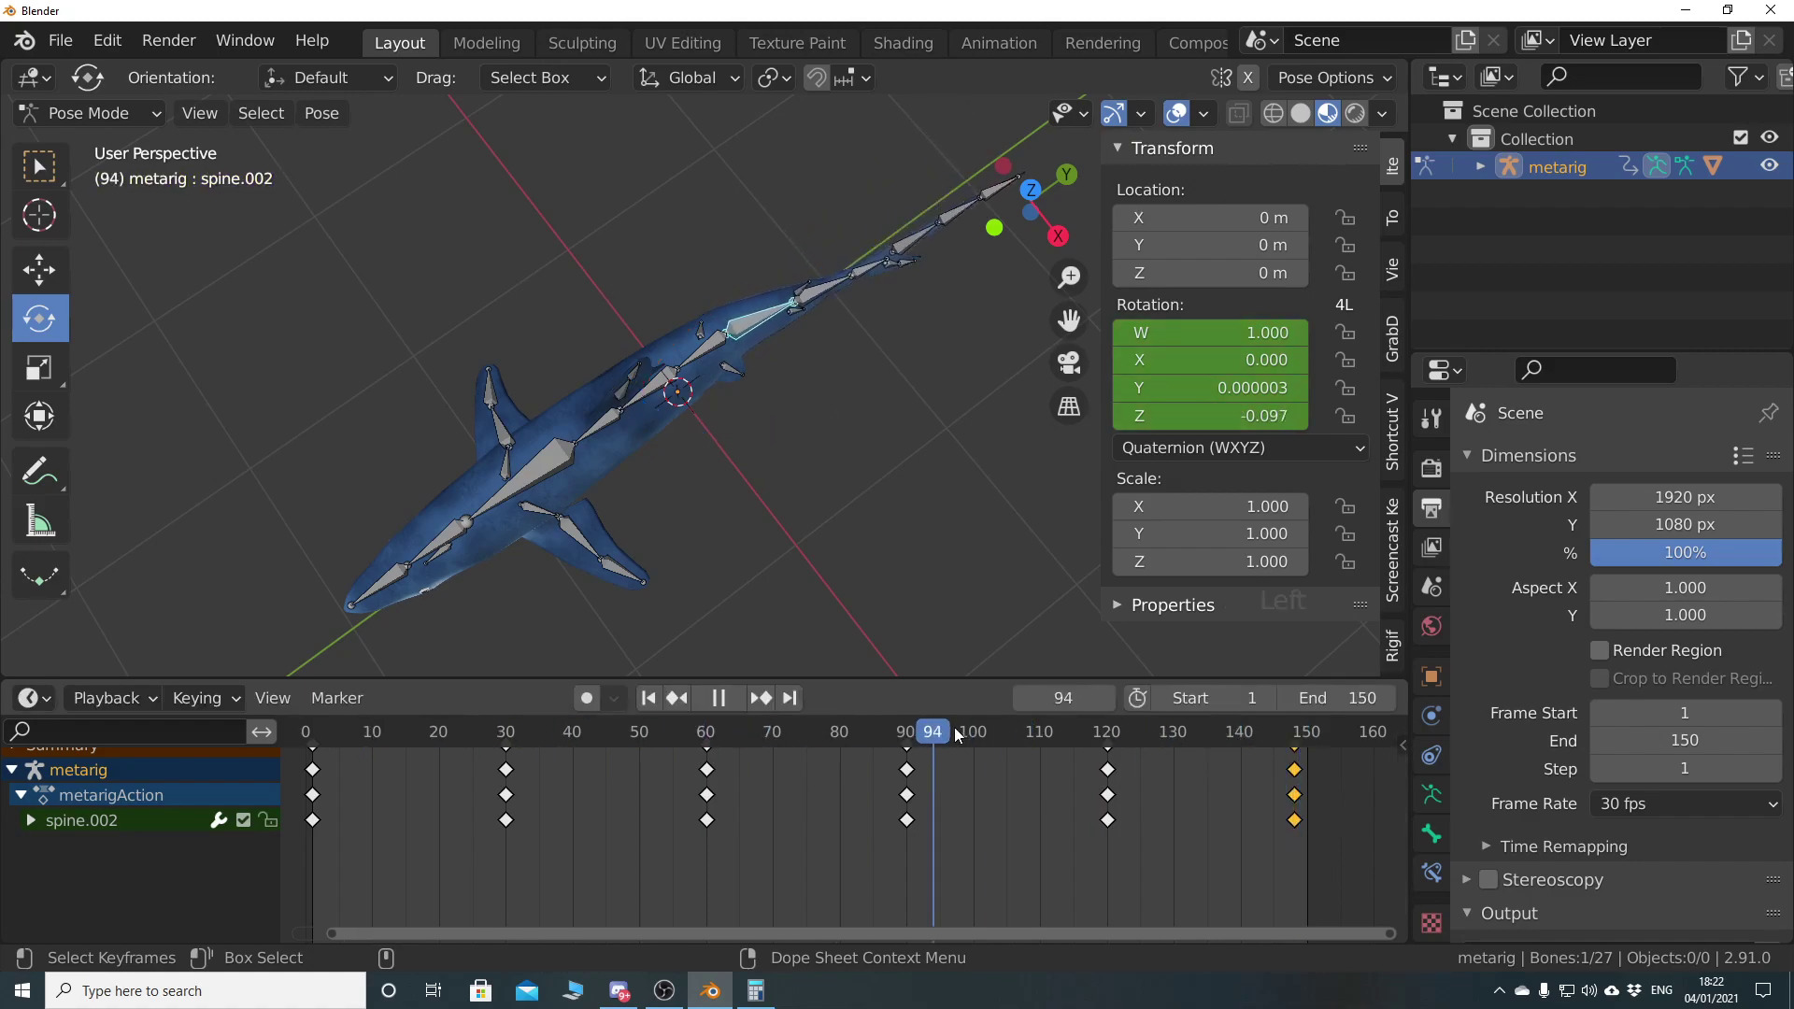
left_click_drag(719, 731, 313, 735)
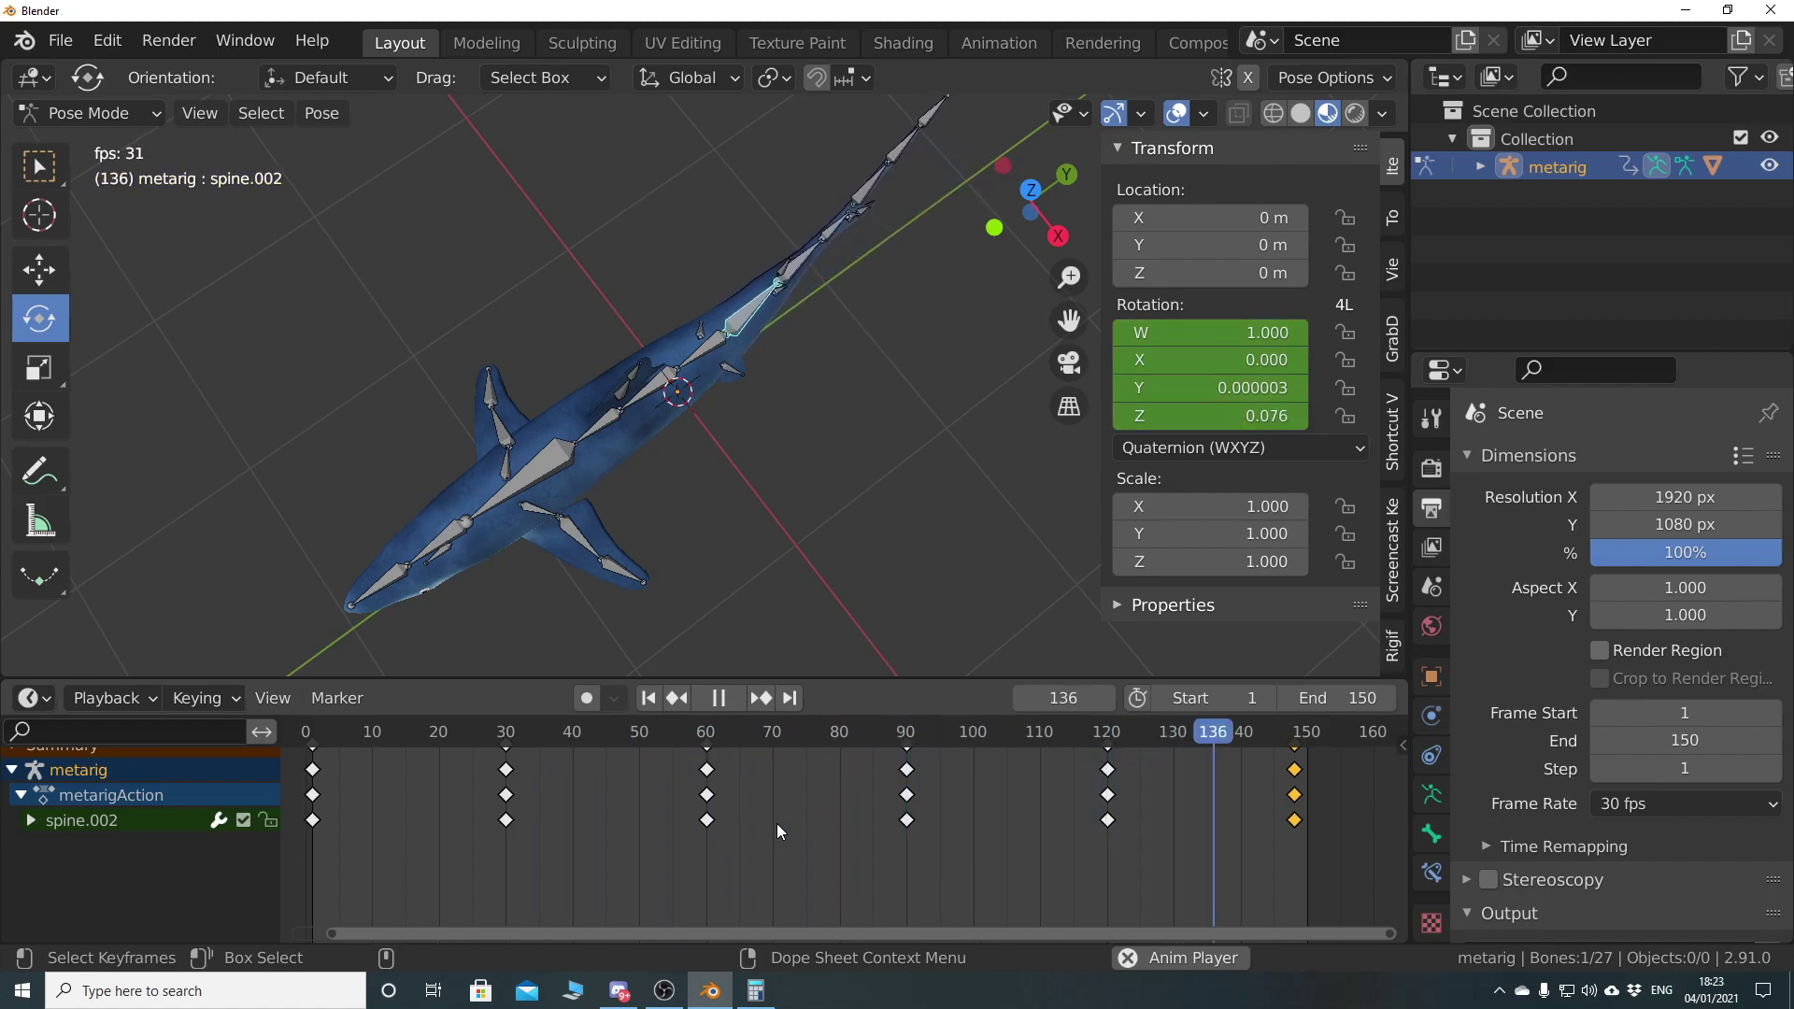
left_click(719, 698)
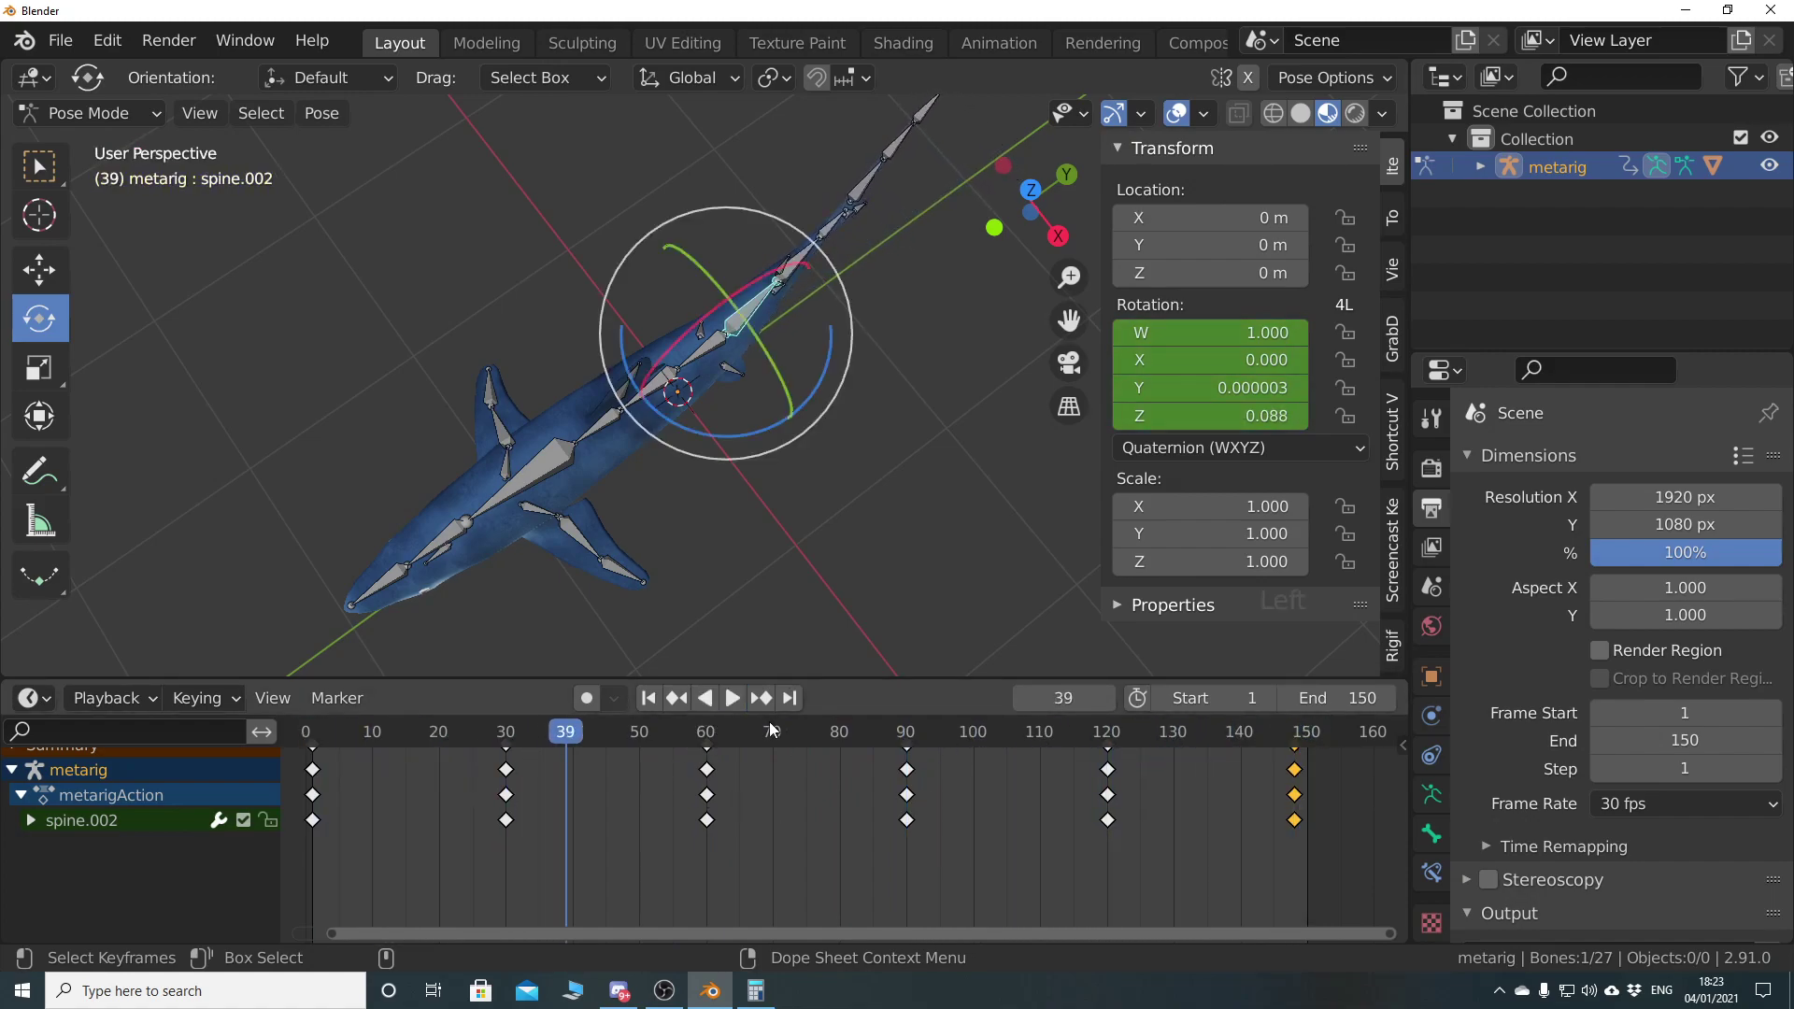
left_click_drag(598, 738, 309, 733)
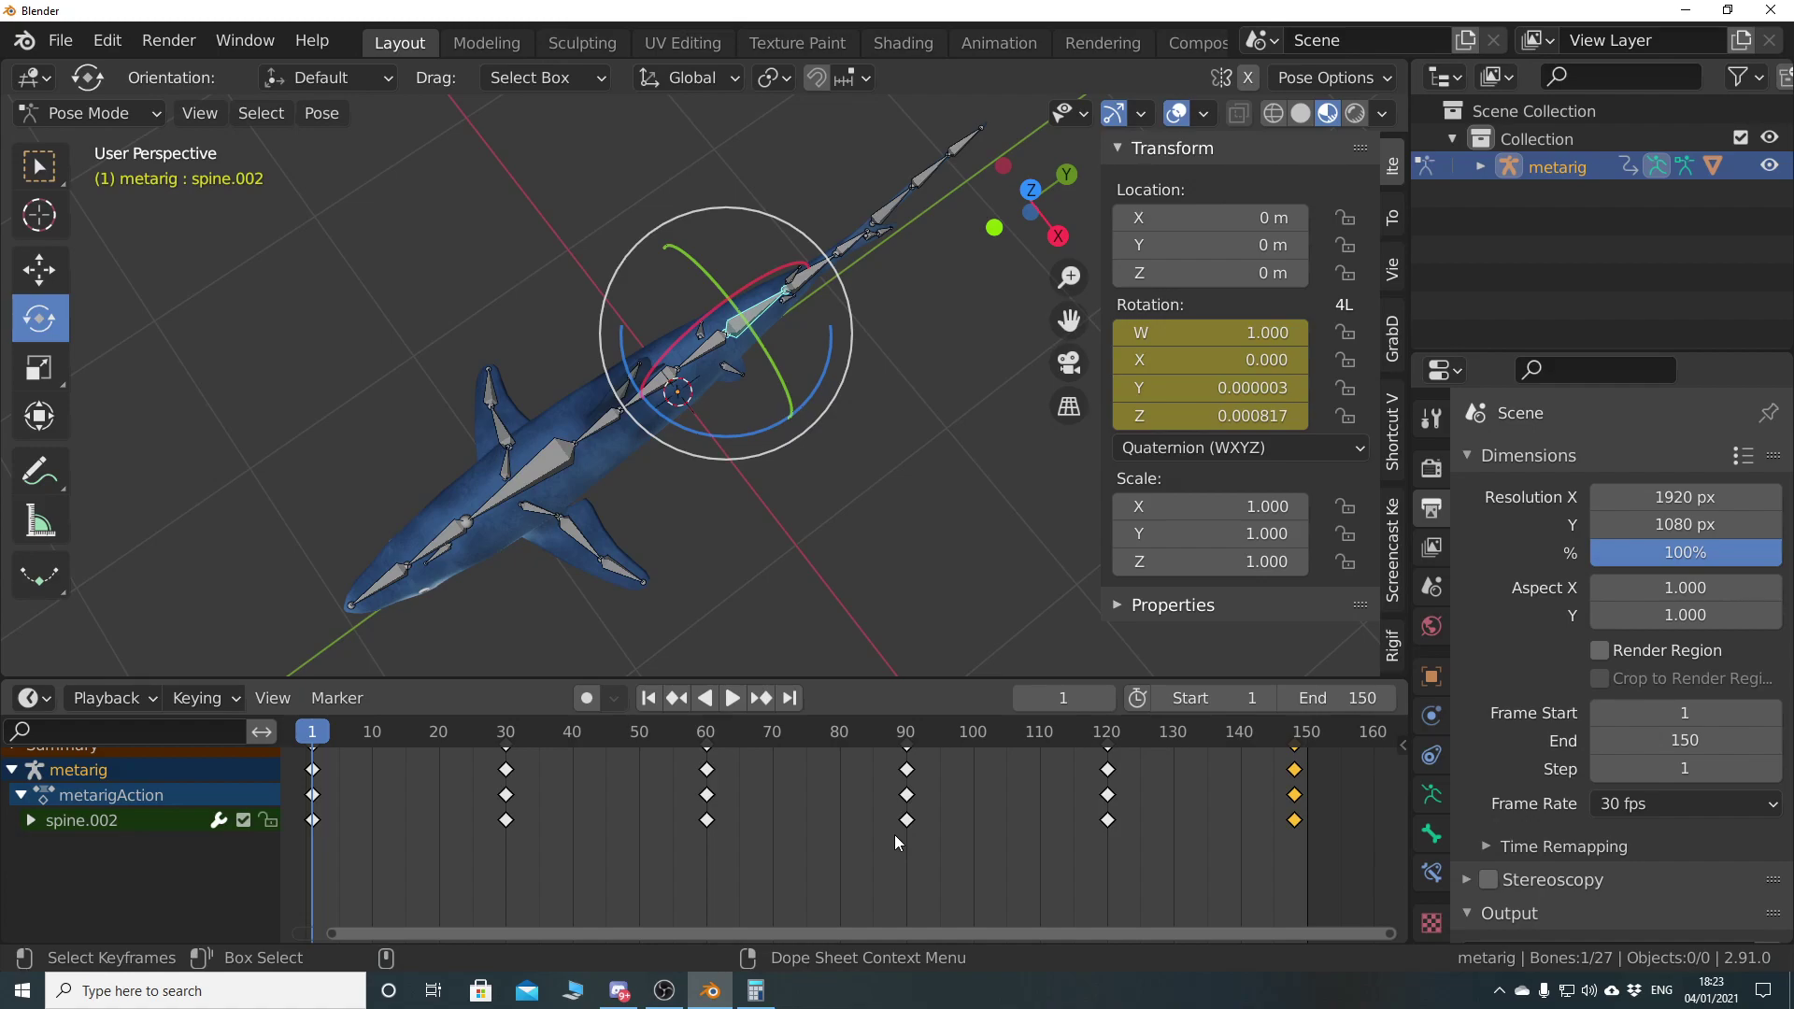
middle_click_drag(935, 572, 615, 450)
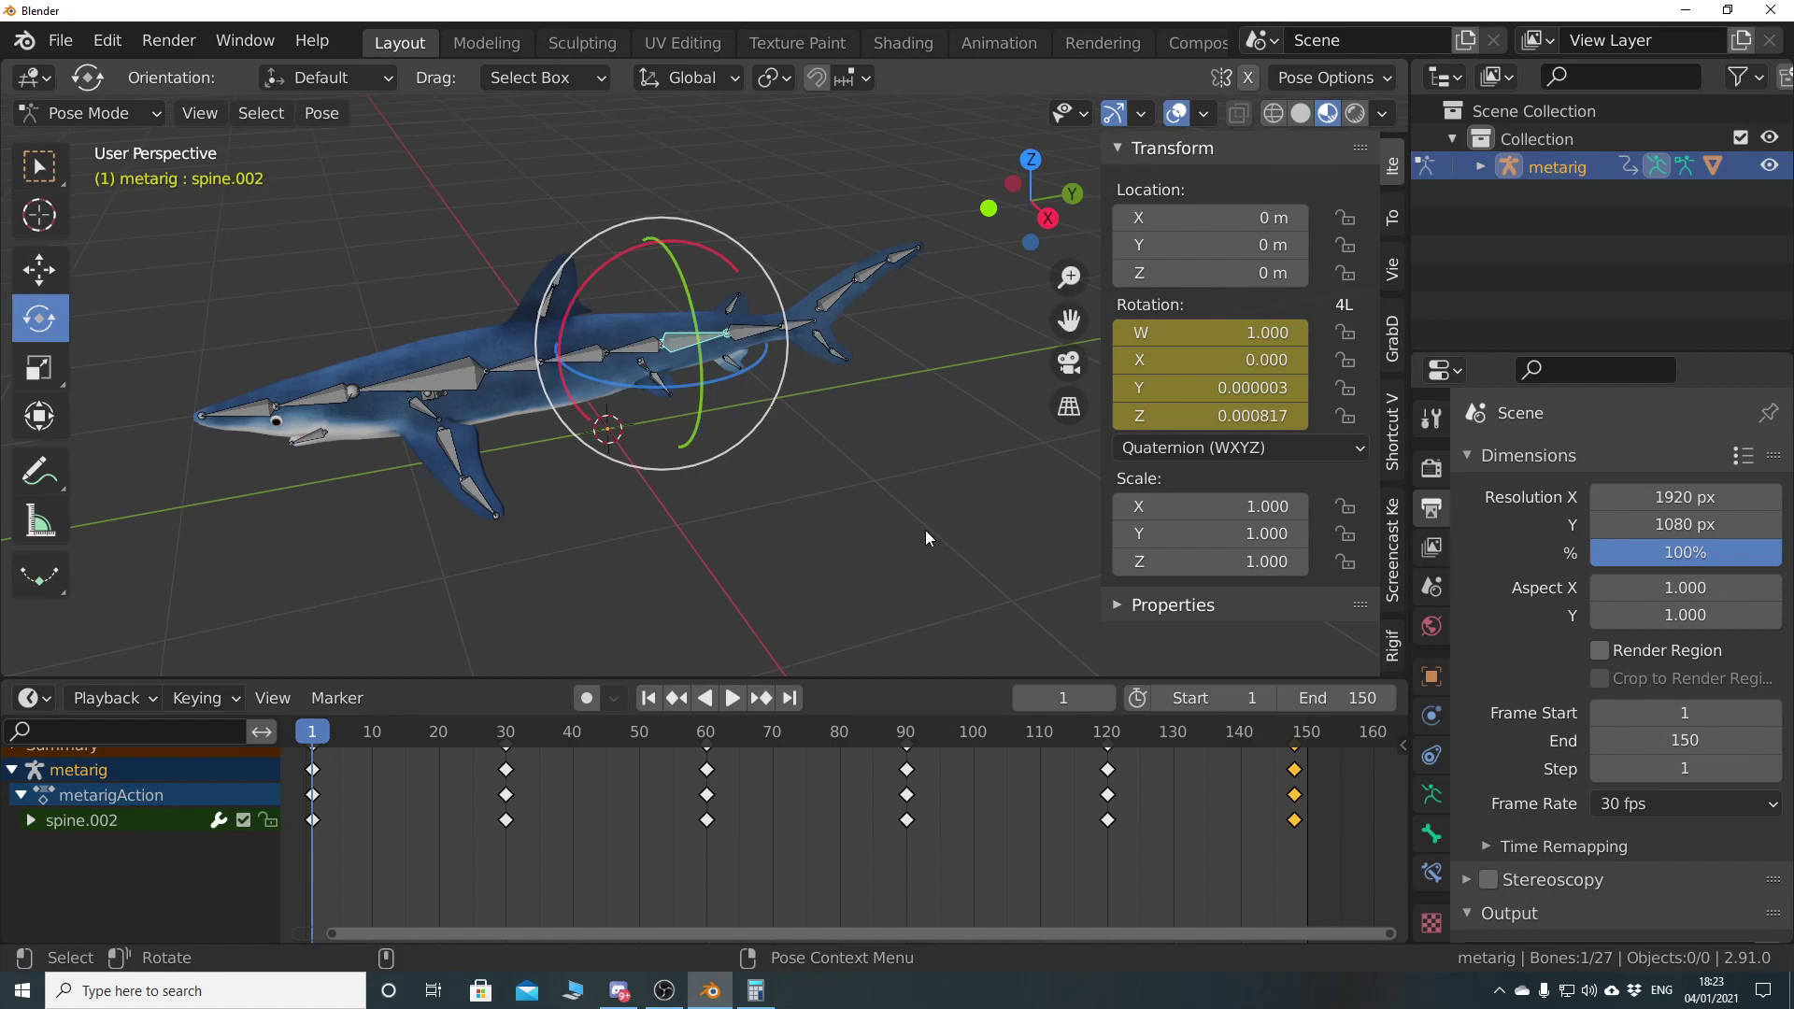
Compare the keyframes of the spine.002 bone with those of the next tail bone, spine.001
middle_click_drag(925, 530, 659, 530)
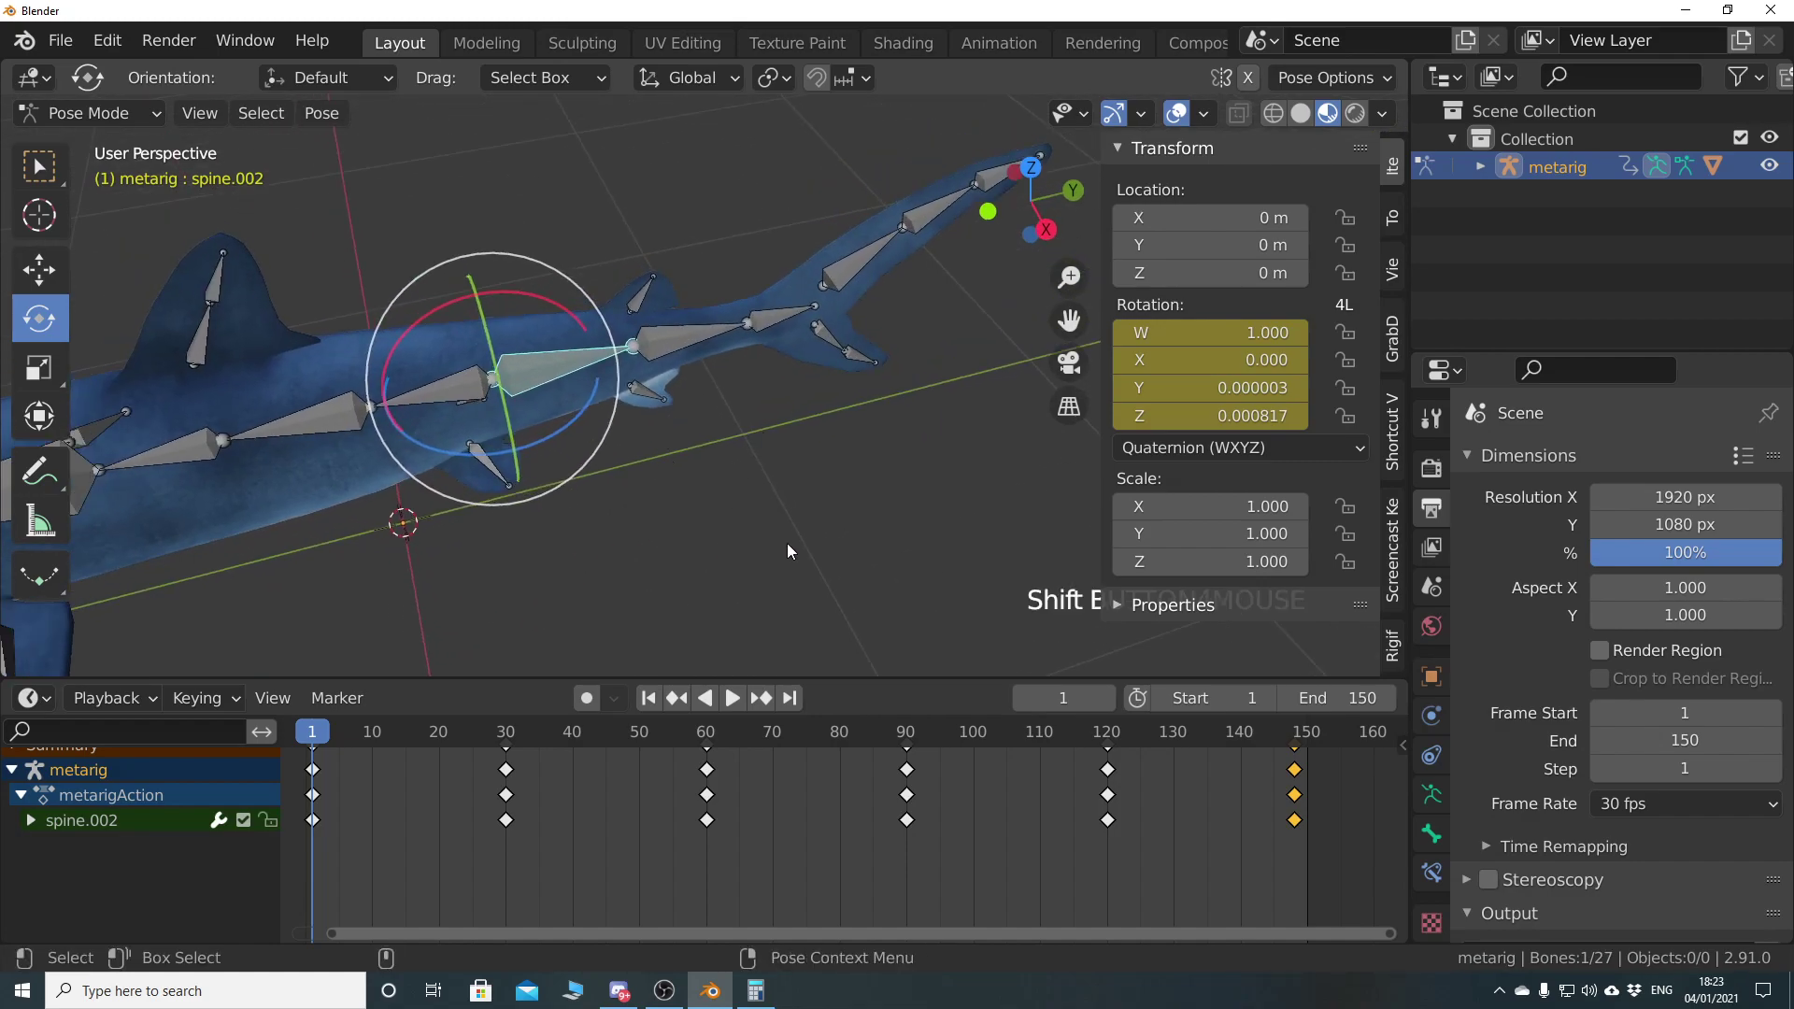
left_click(668, 358)
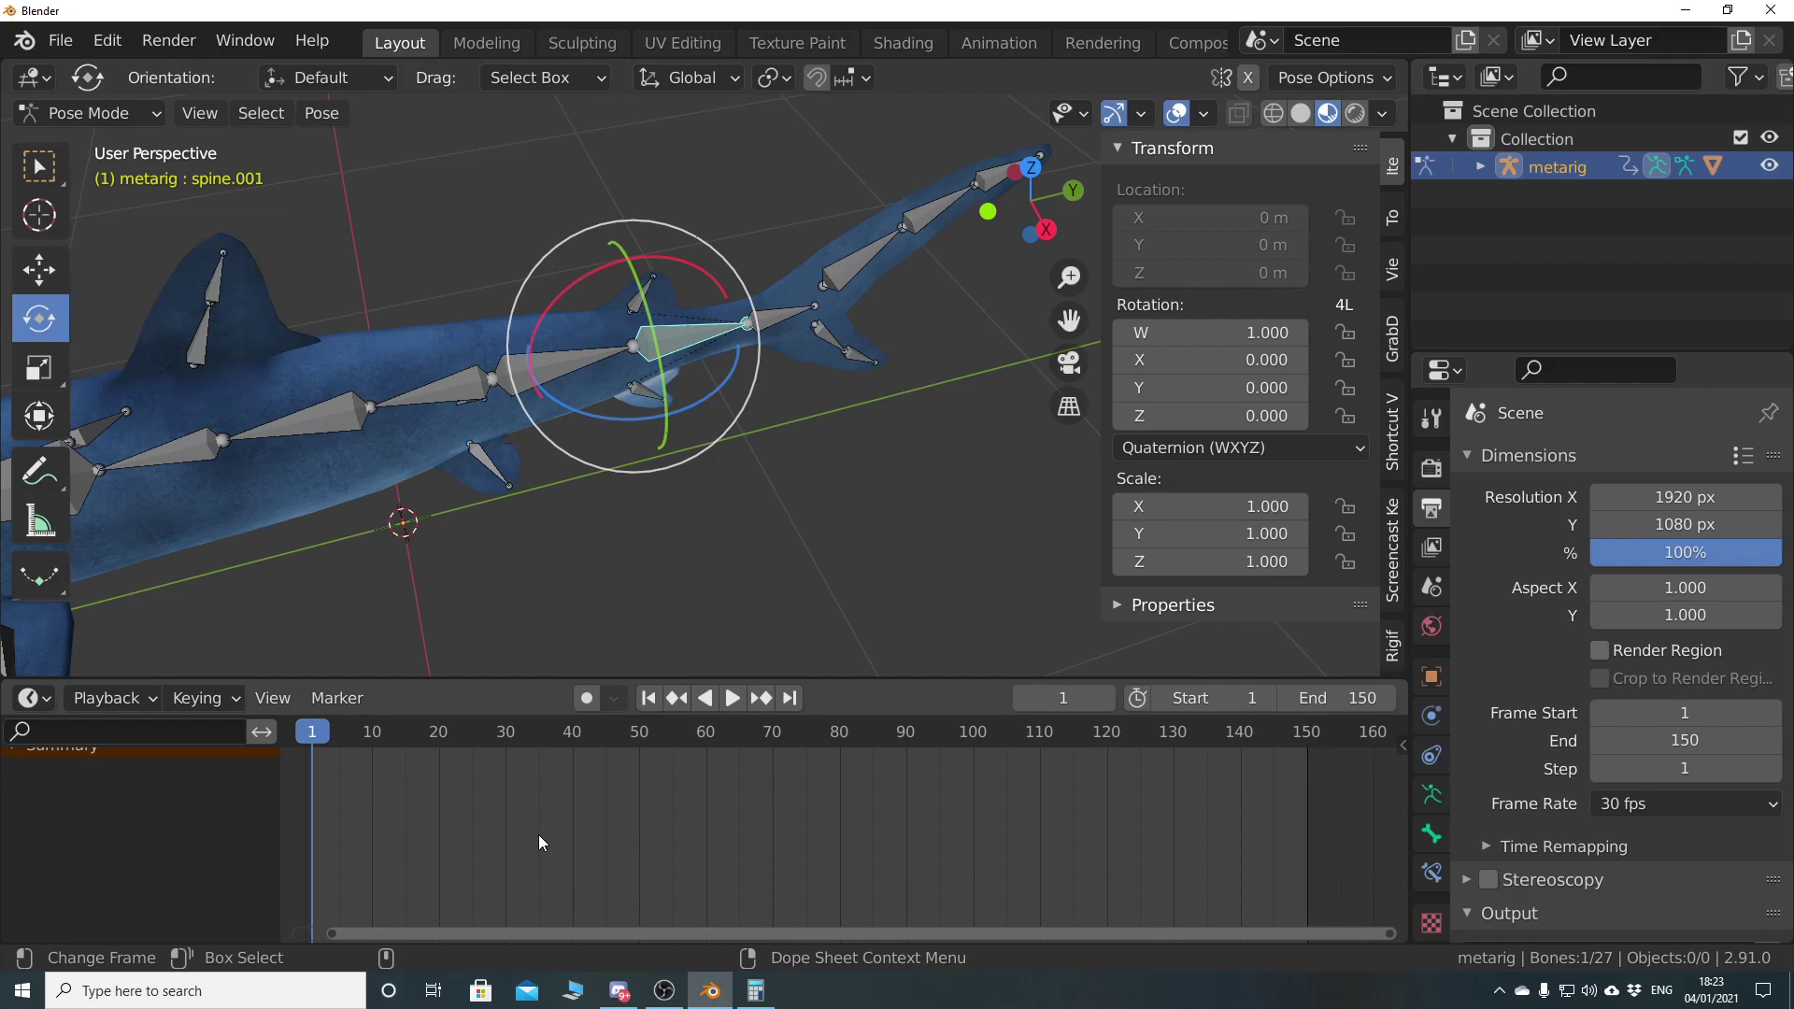
left_click(626, 503)
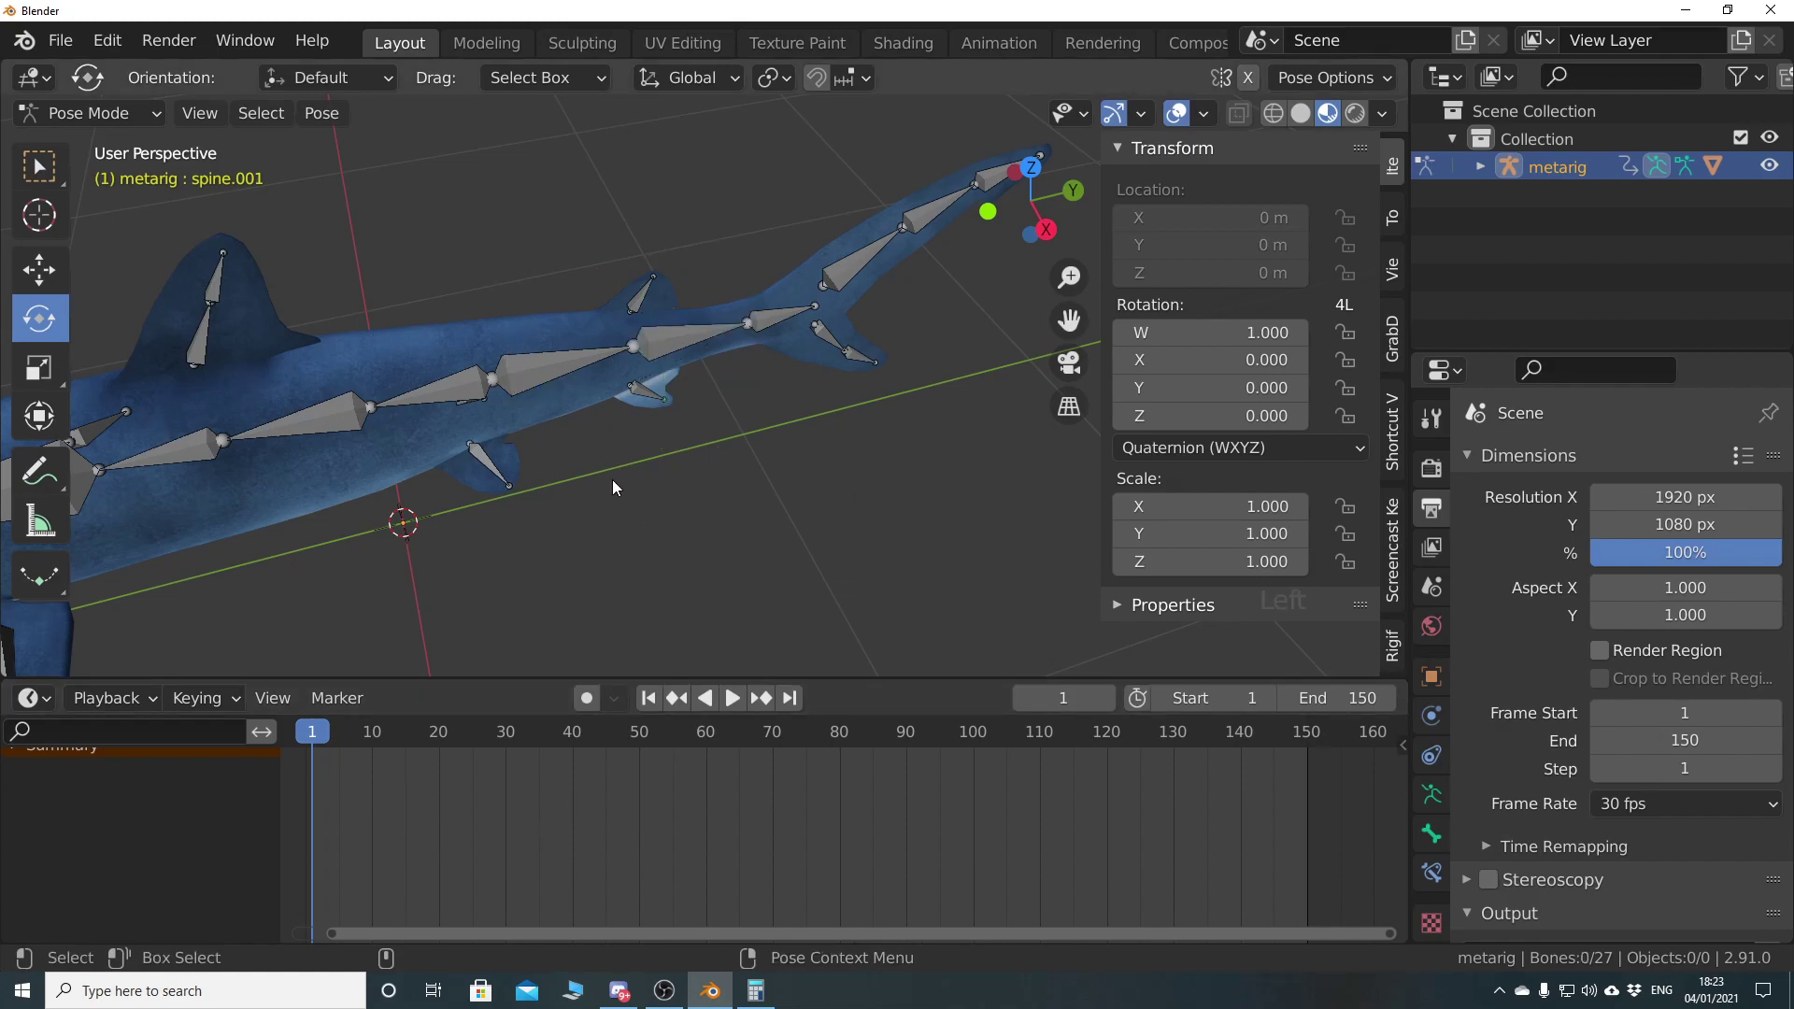
left_click(526, 383)
key("a")
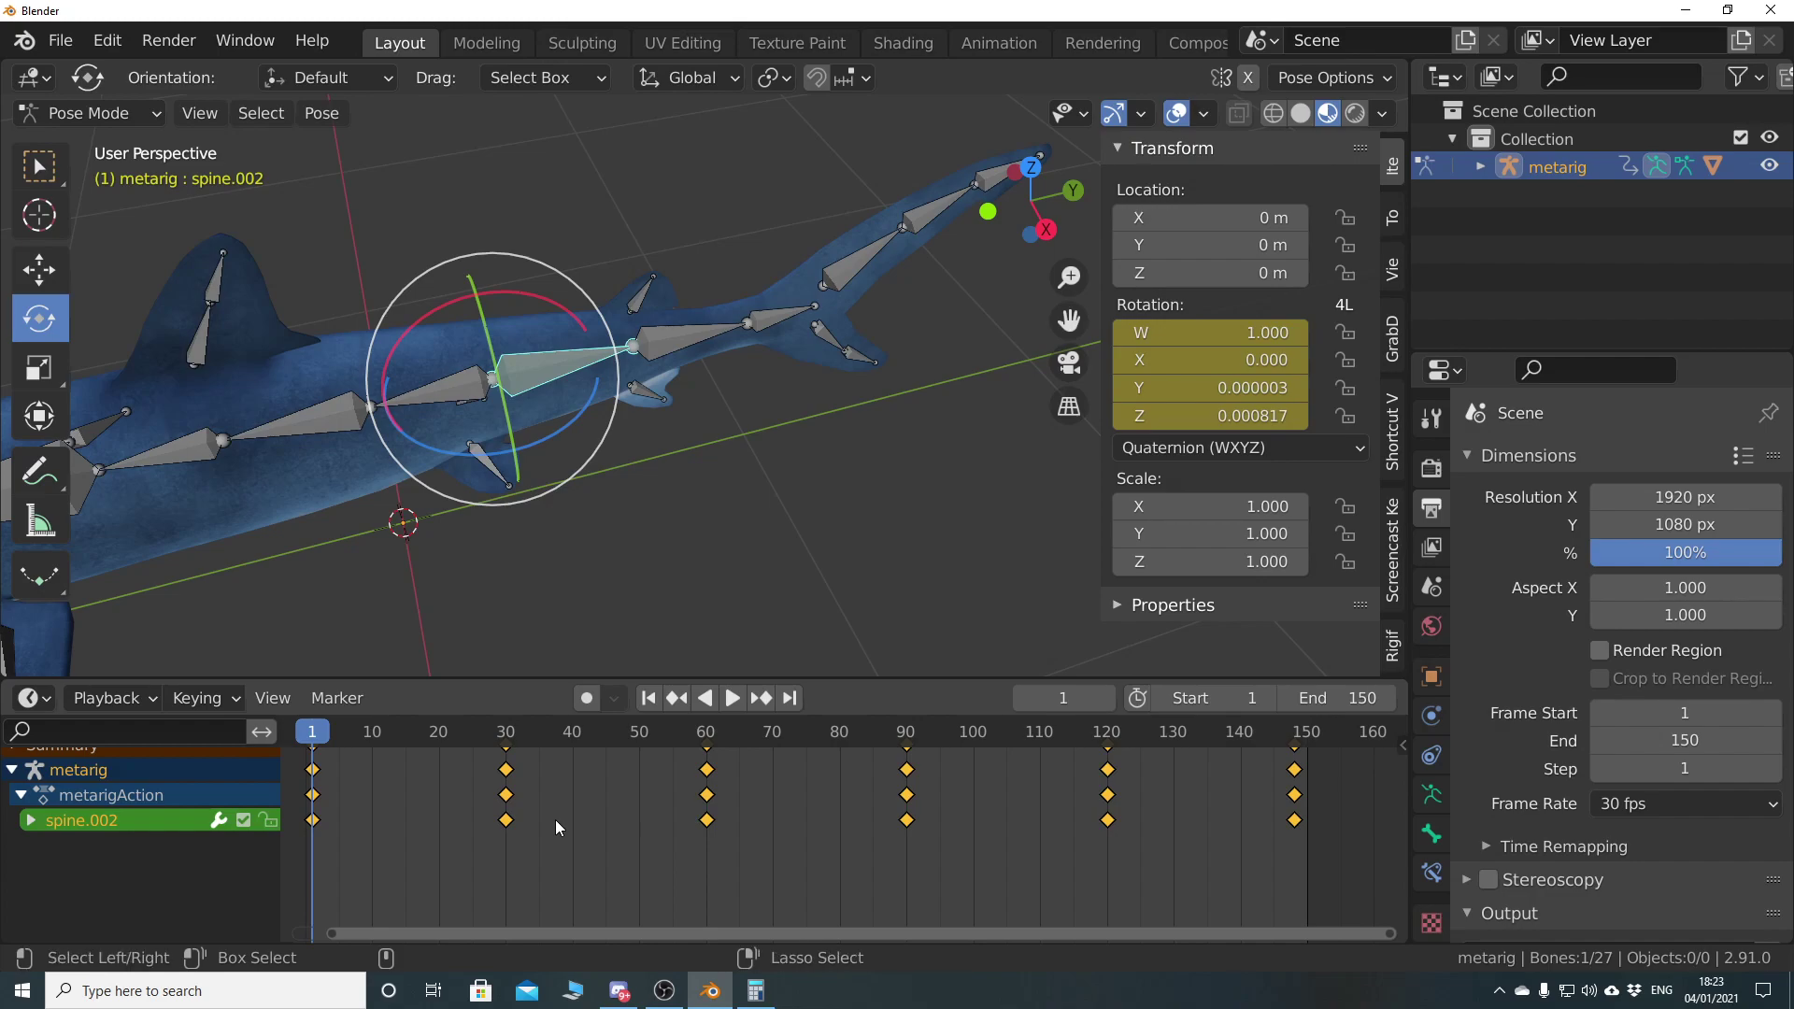
left_click(678, 340)
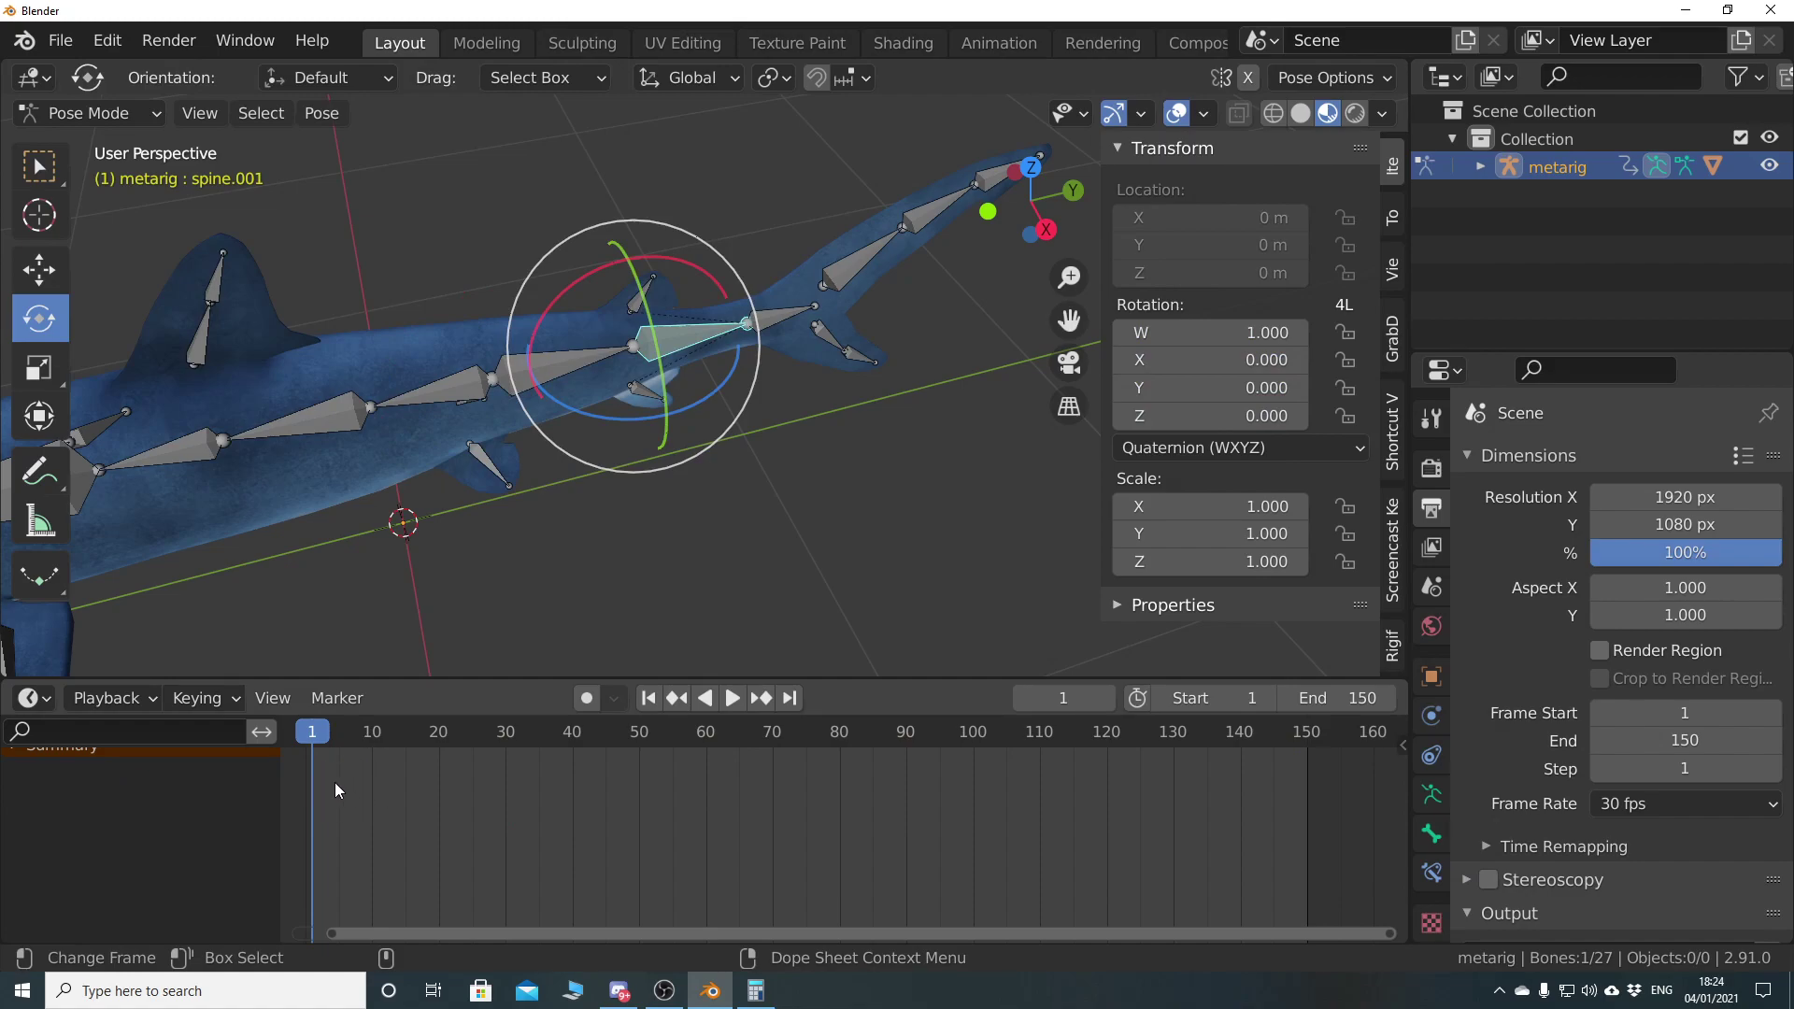
middle_click_drag(479, 456, 633, 462)
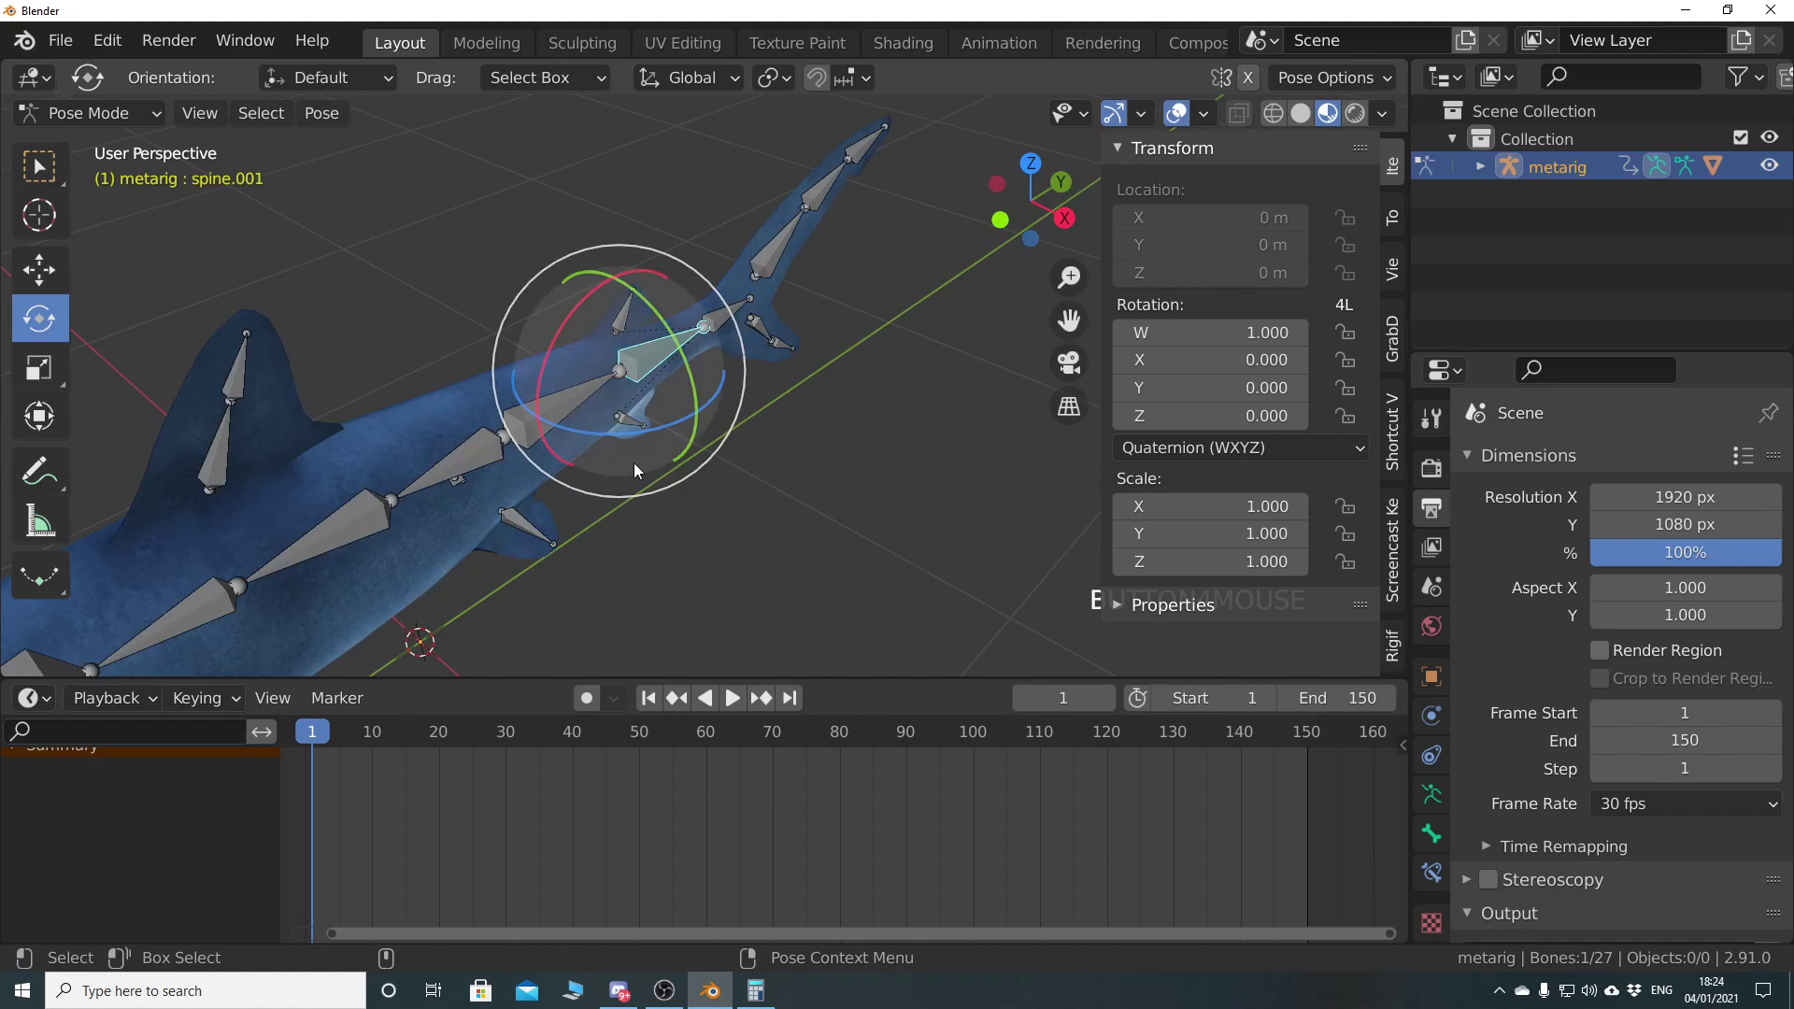
left_click(792, 541)
left_click(559, 413)
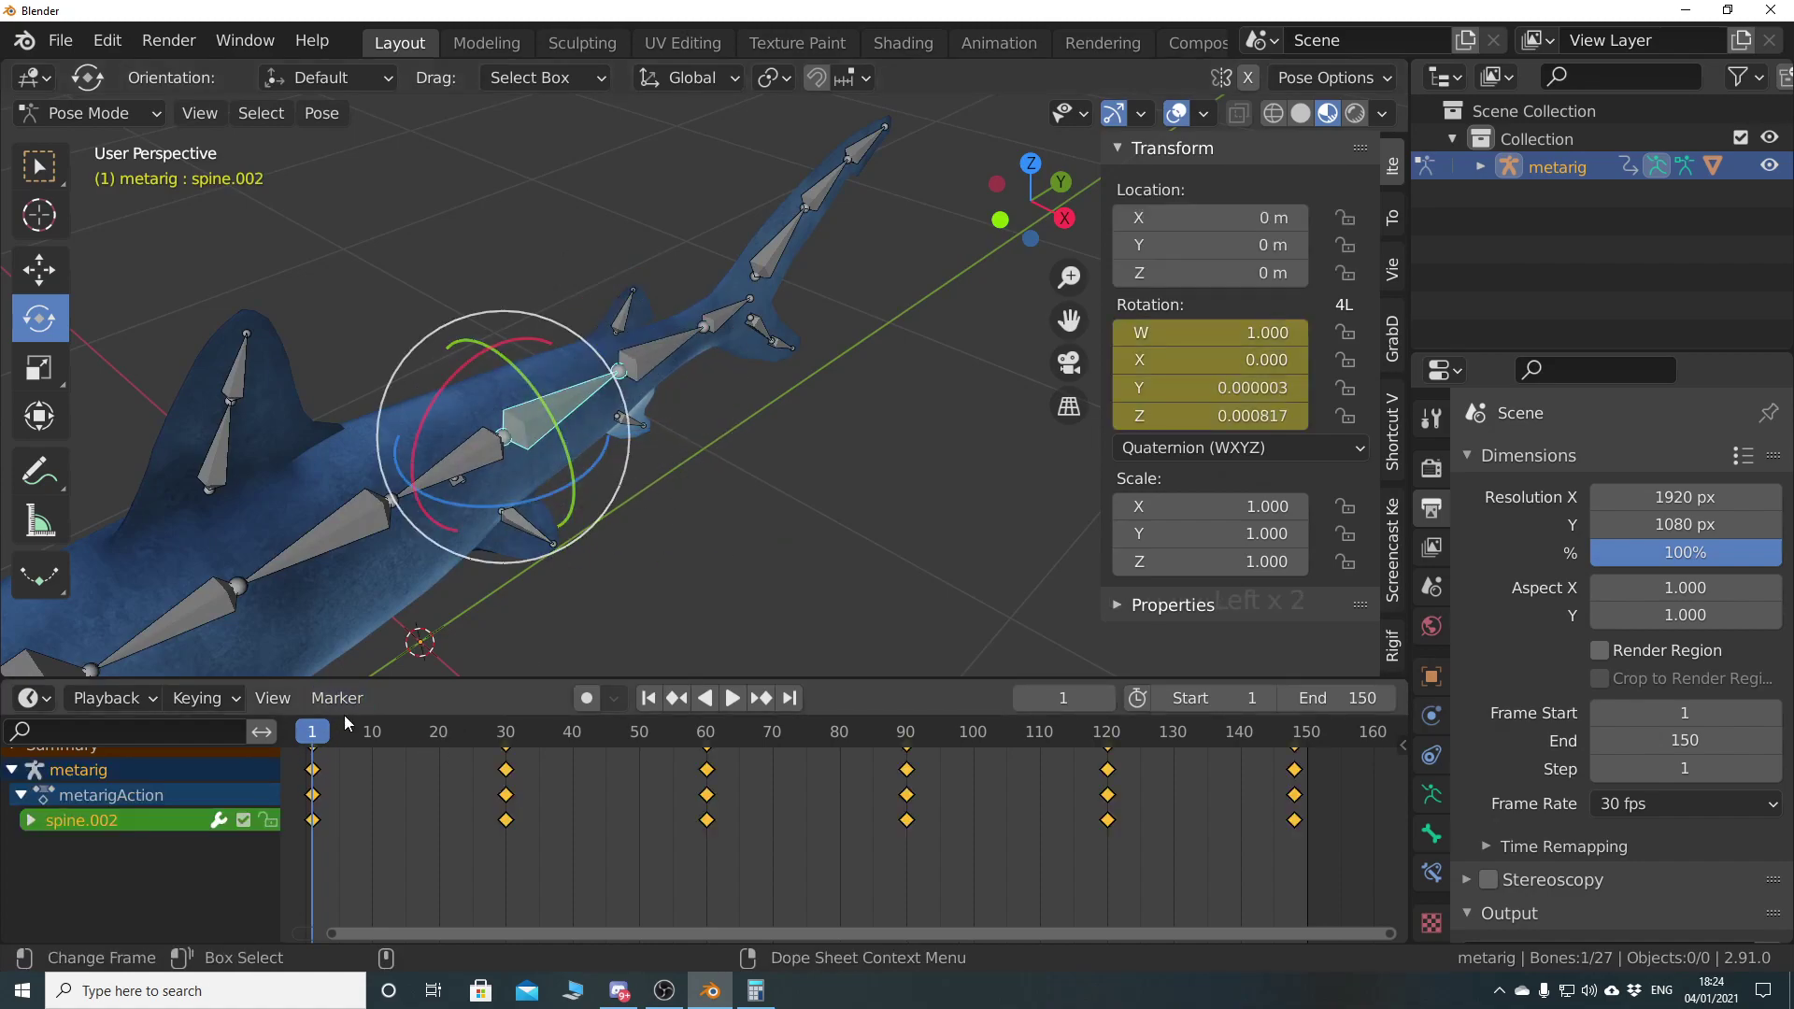
left_click(806, 525)
Insert a Rotation keyframe on the spine.001 bone at frame 1
left_click(658, 375)
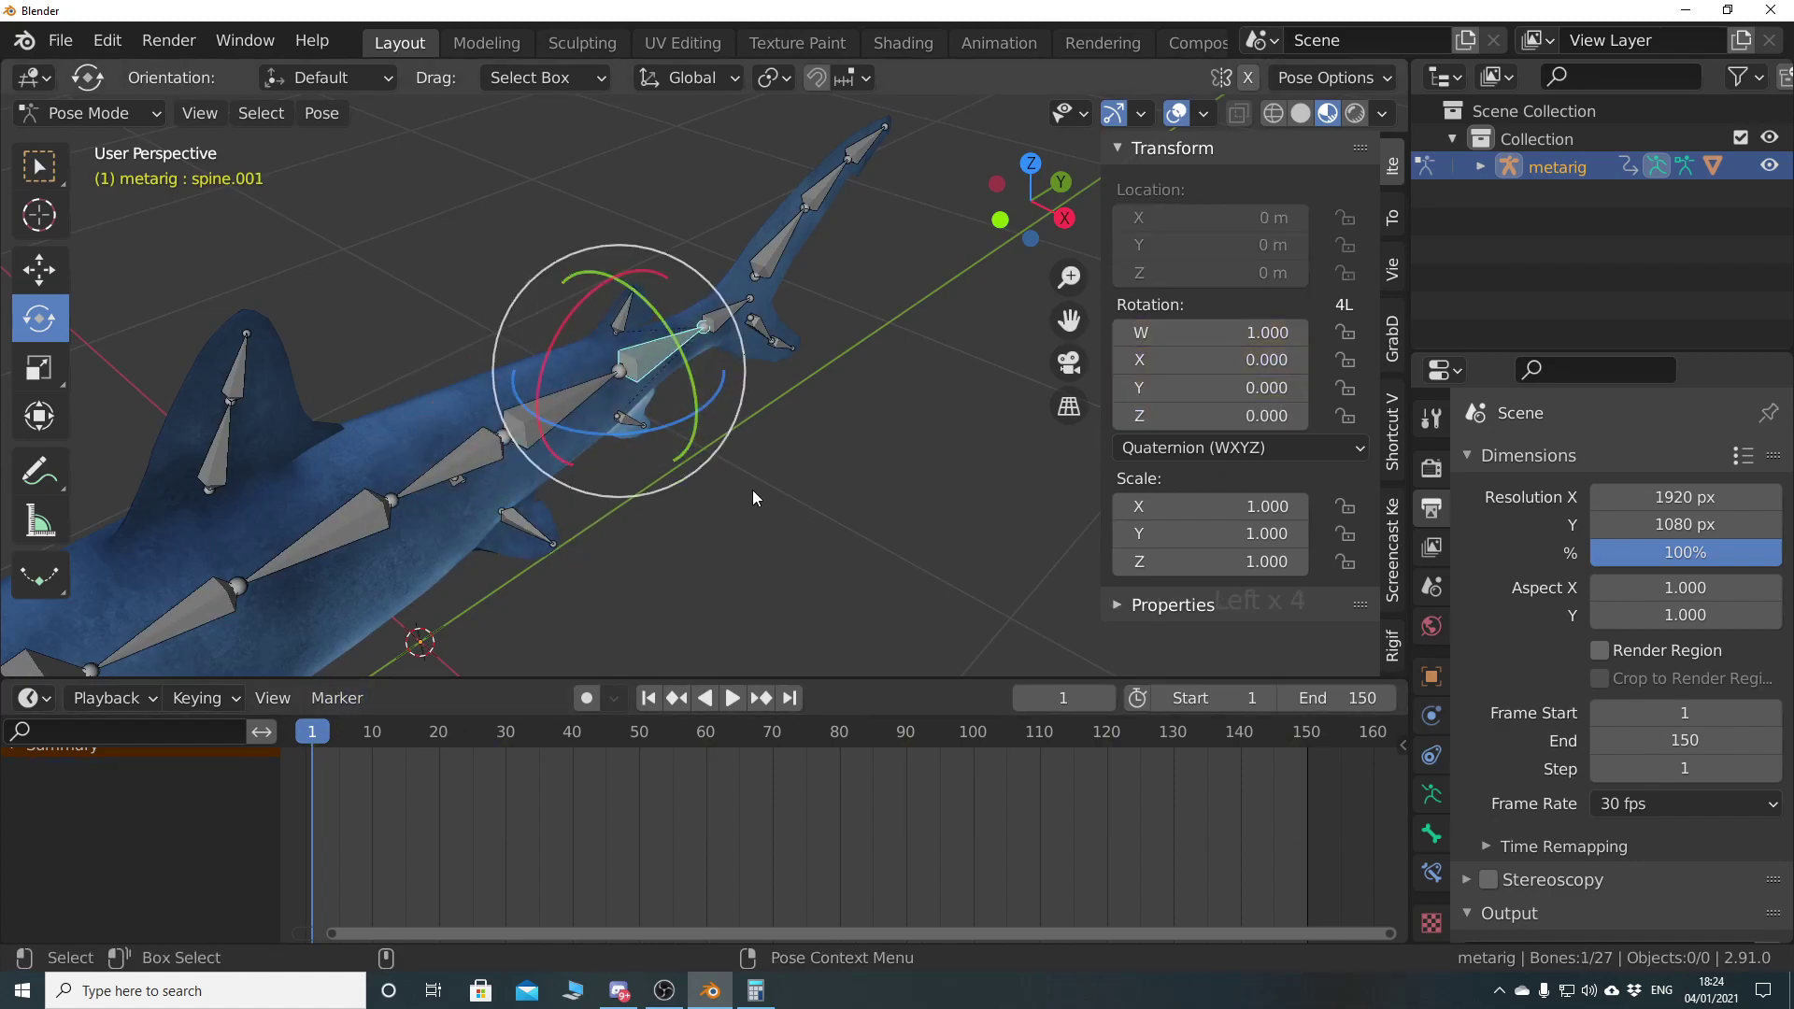
key("i")
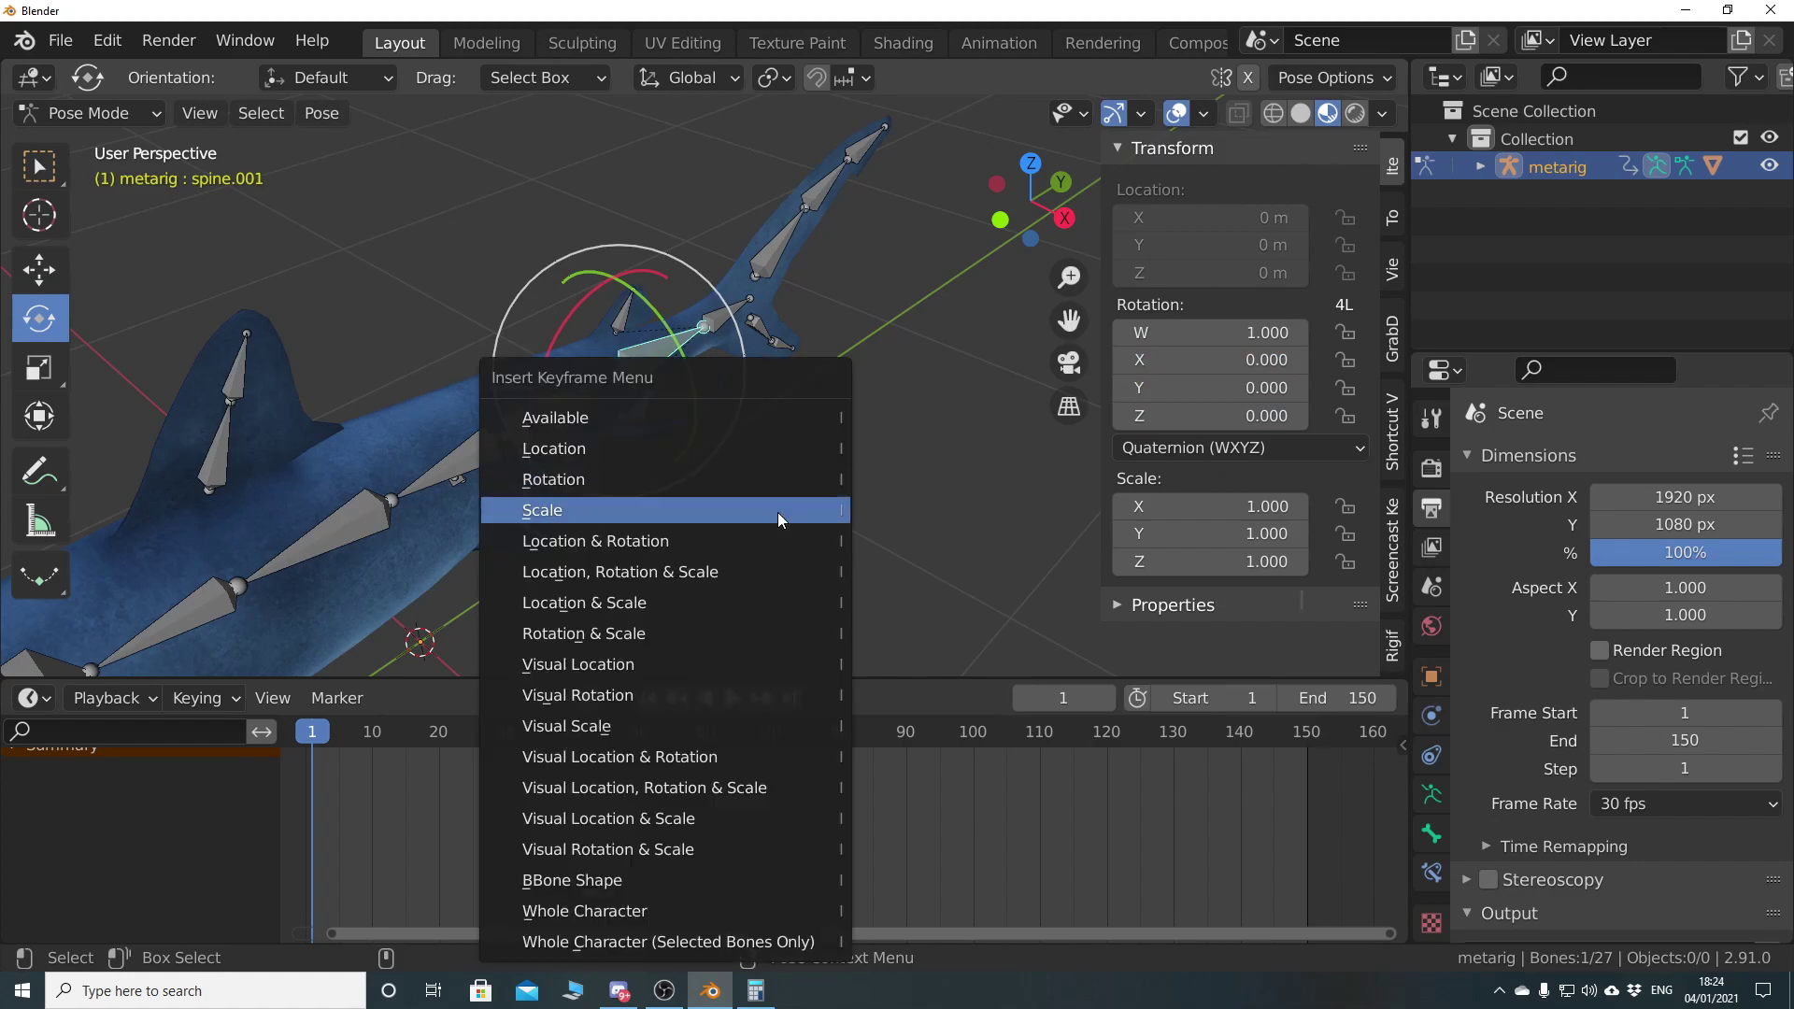
left_click(762, 482)
Copy all spine.002 keyframes and paste them onto the spine.001 bone starting at frame 1
left_click(817, 540)
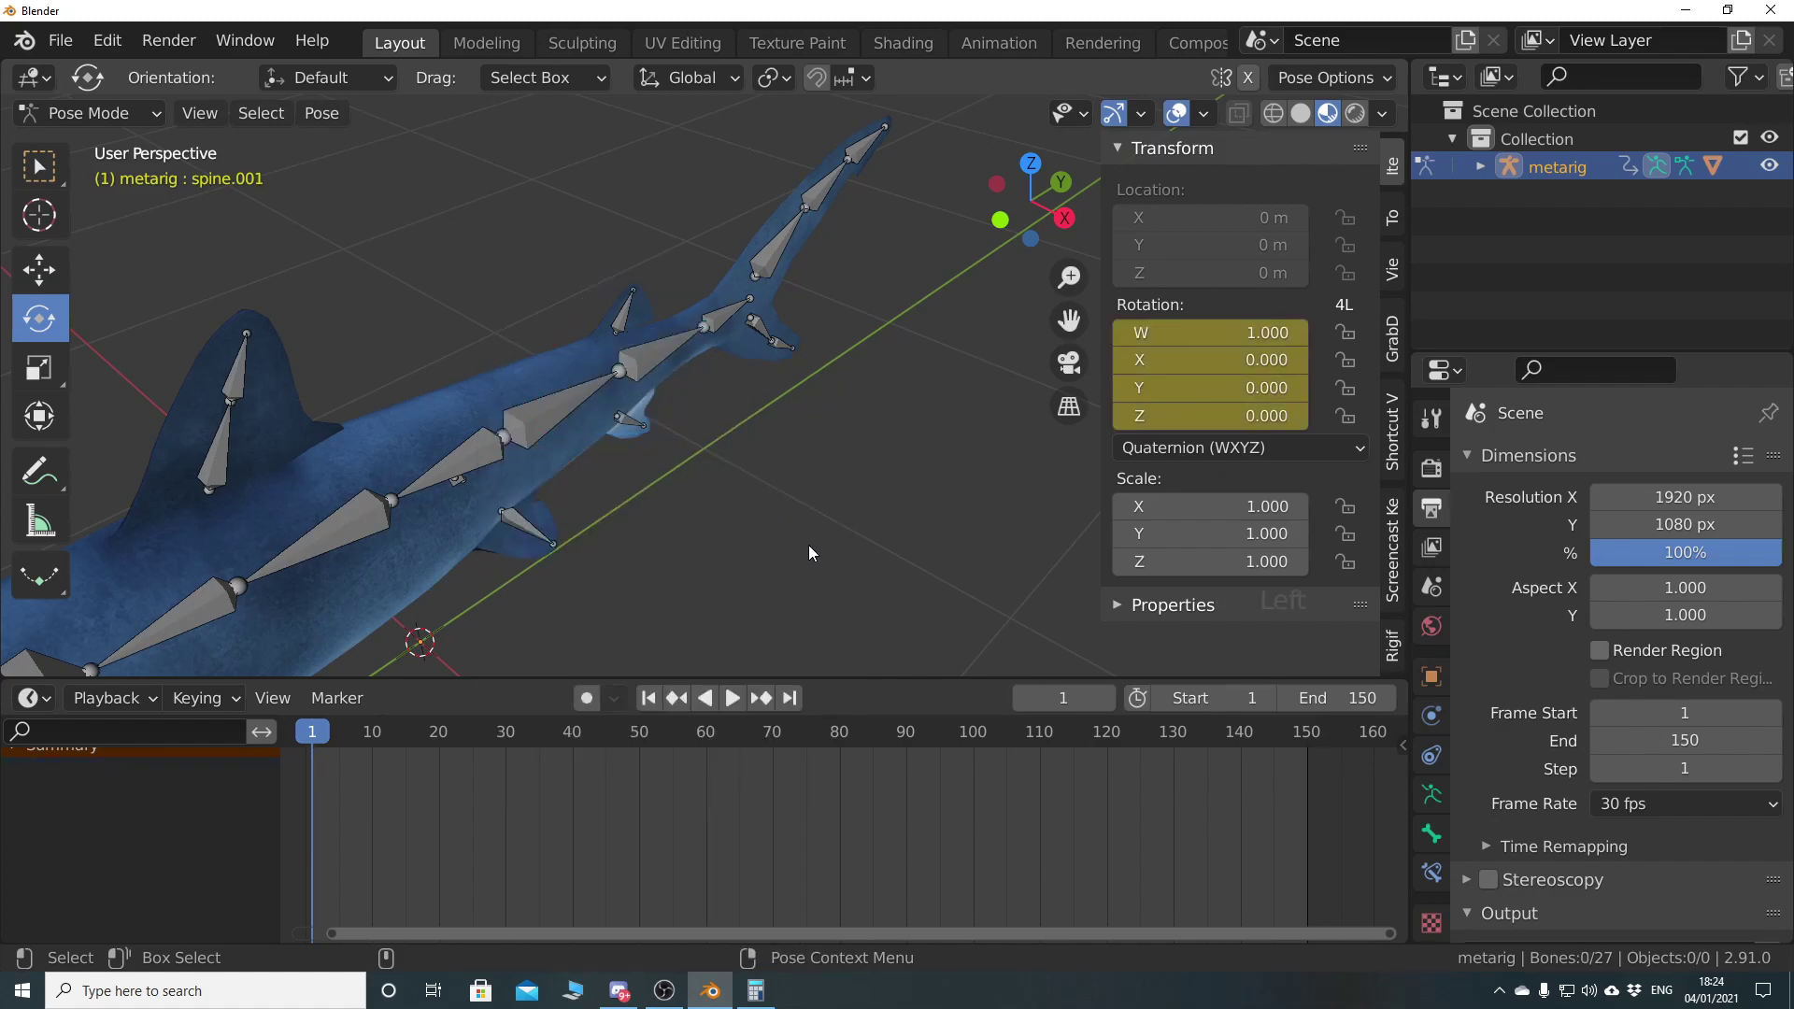
left_click(545, 413)
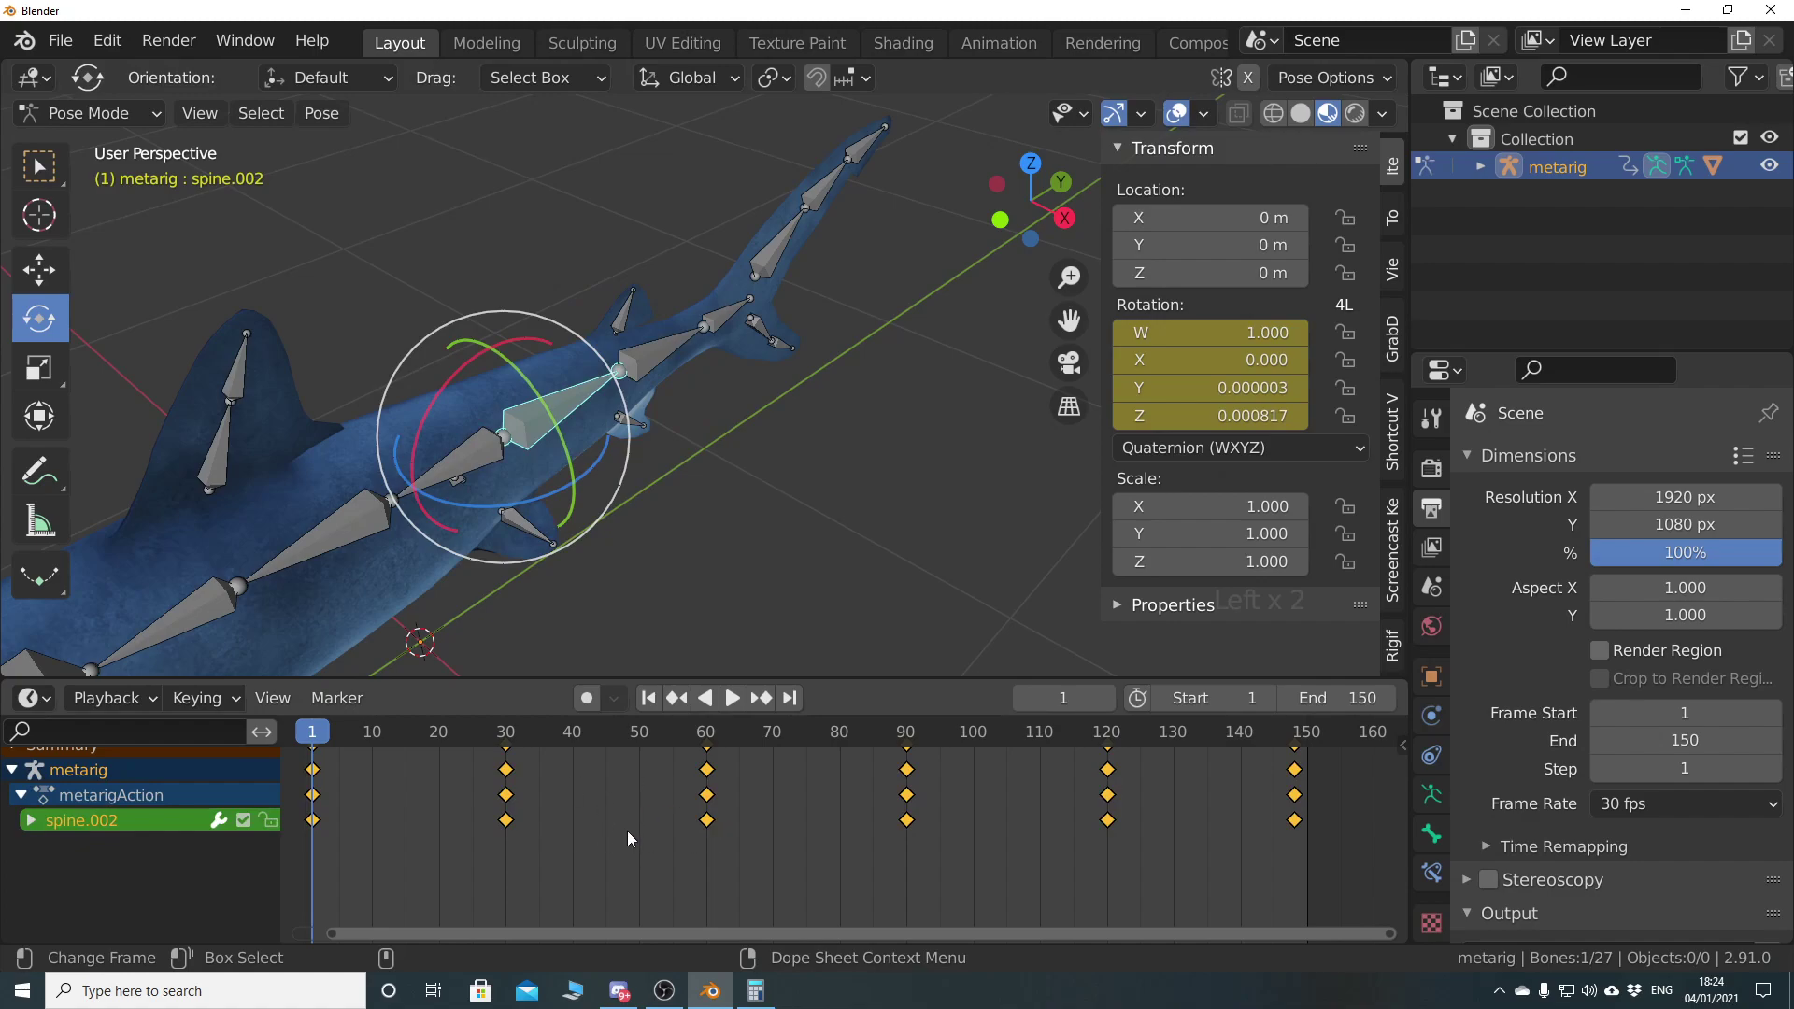
key("a")
key("a")
key("a")
key("a")
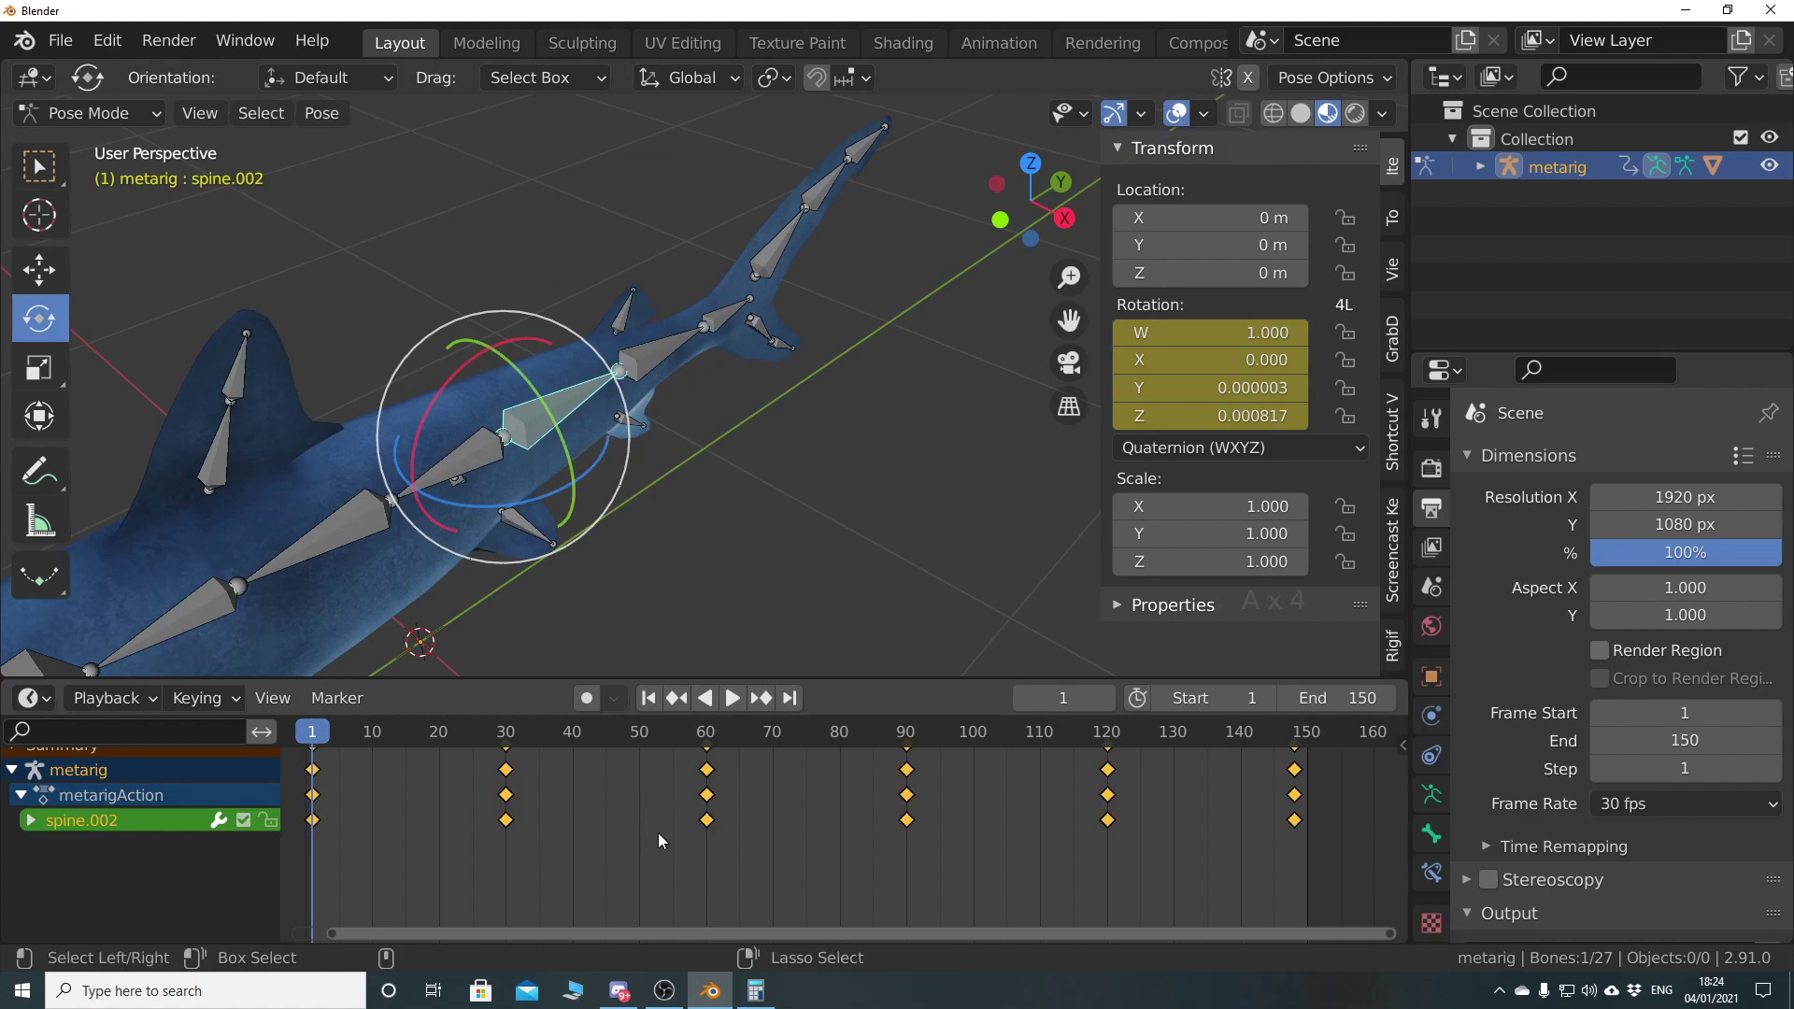
left_click(657, 353)
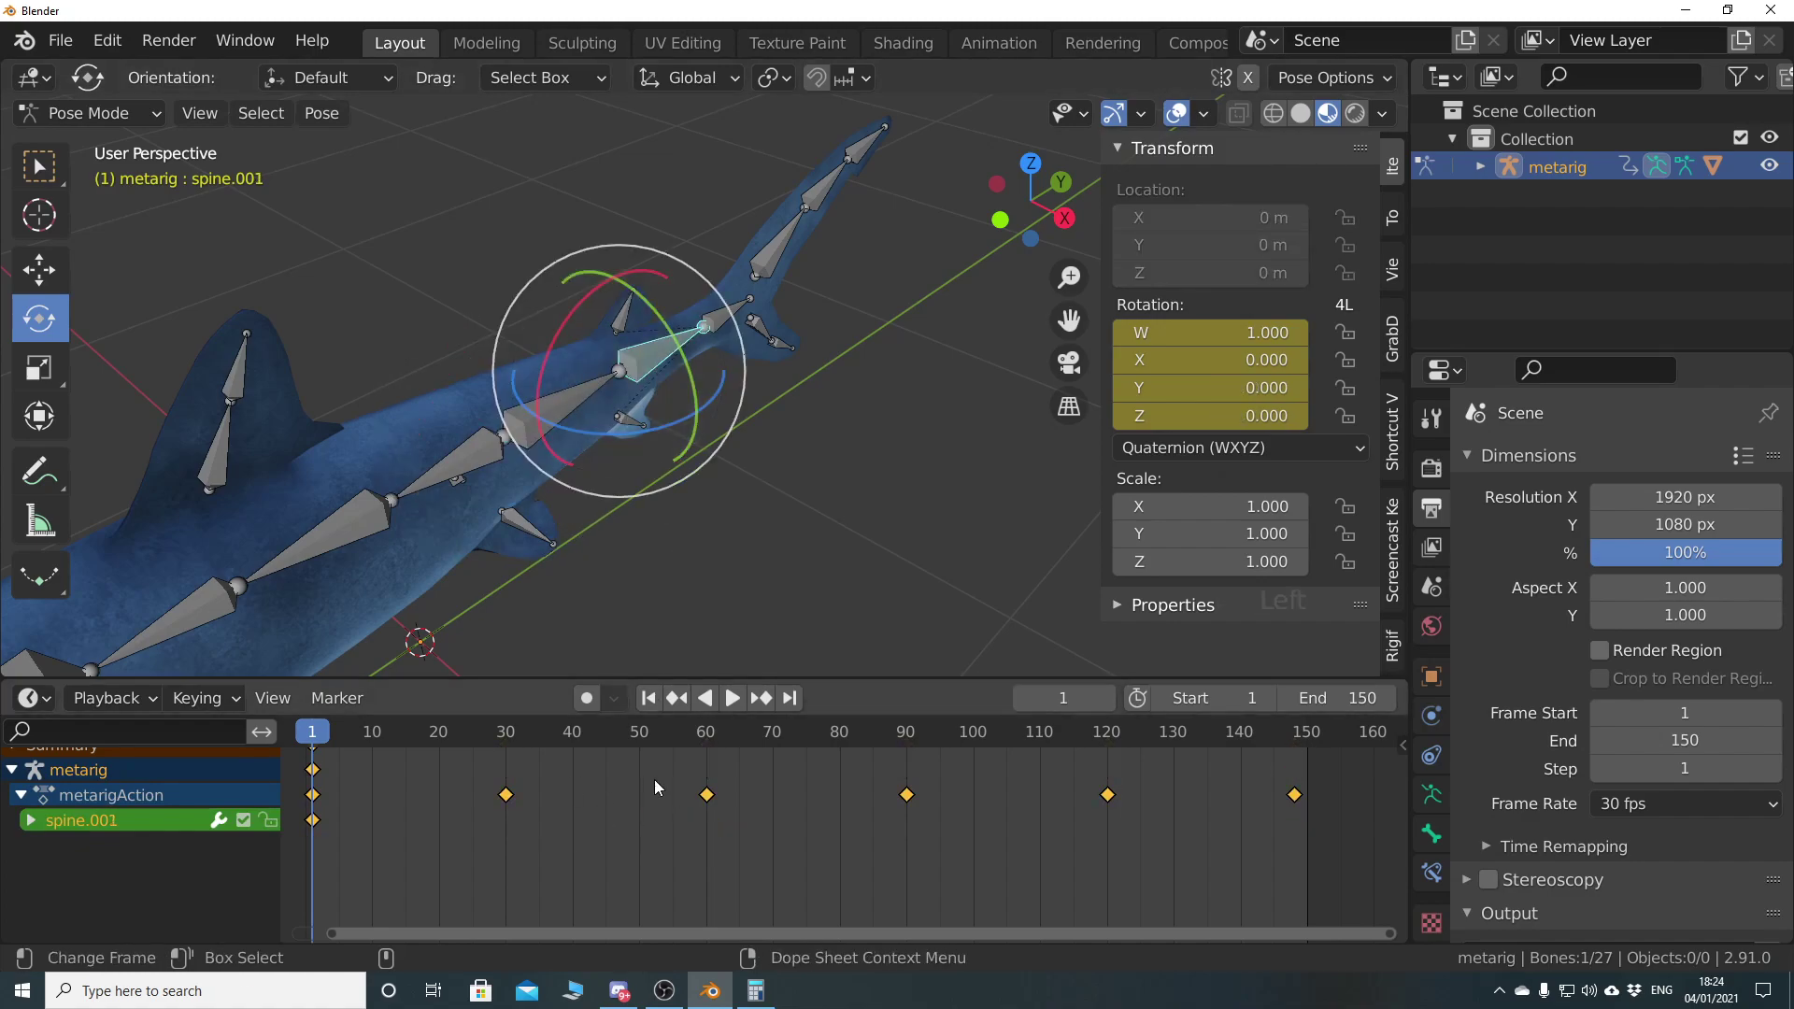
key("ctrl+v")
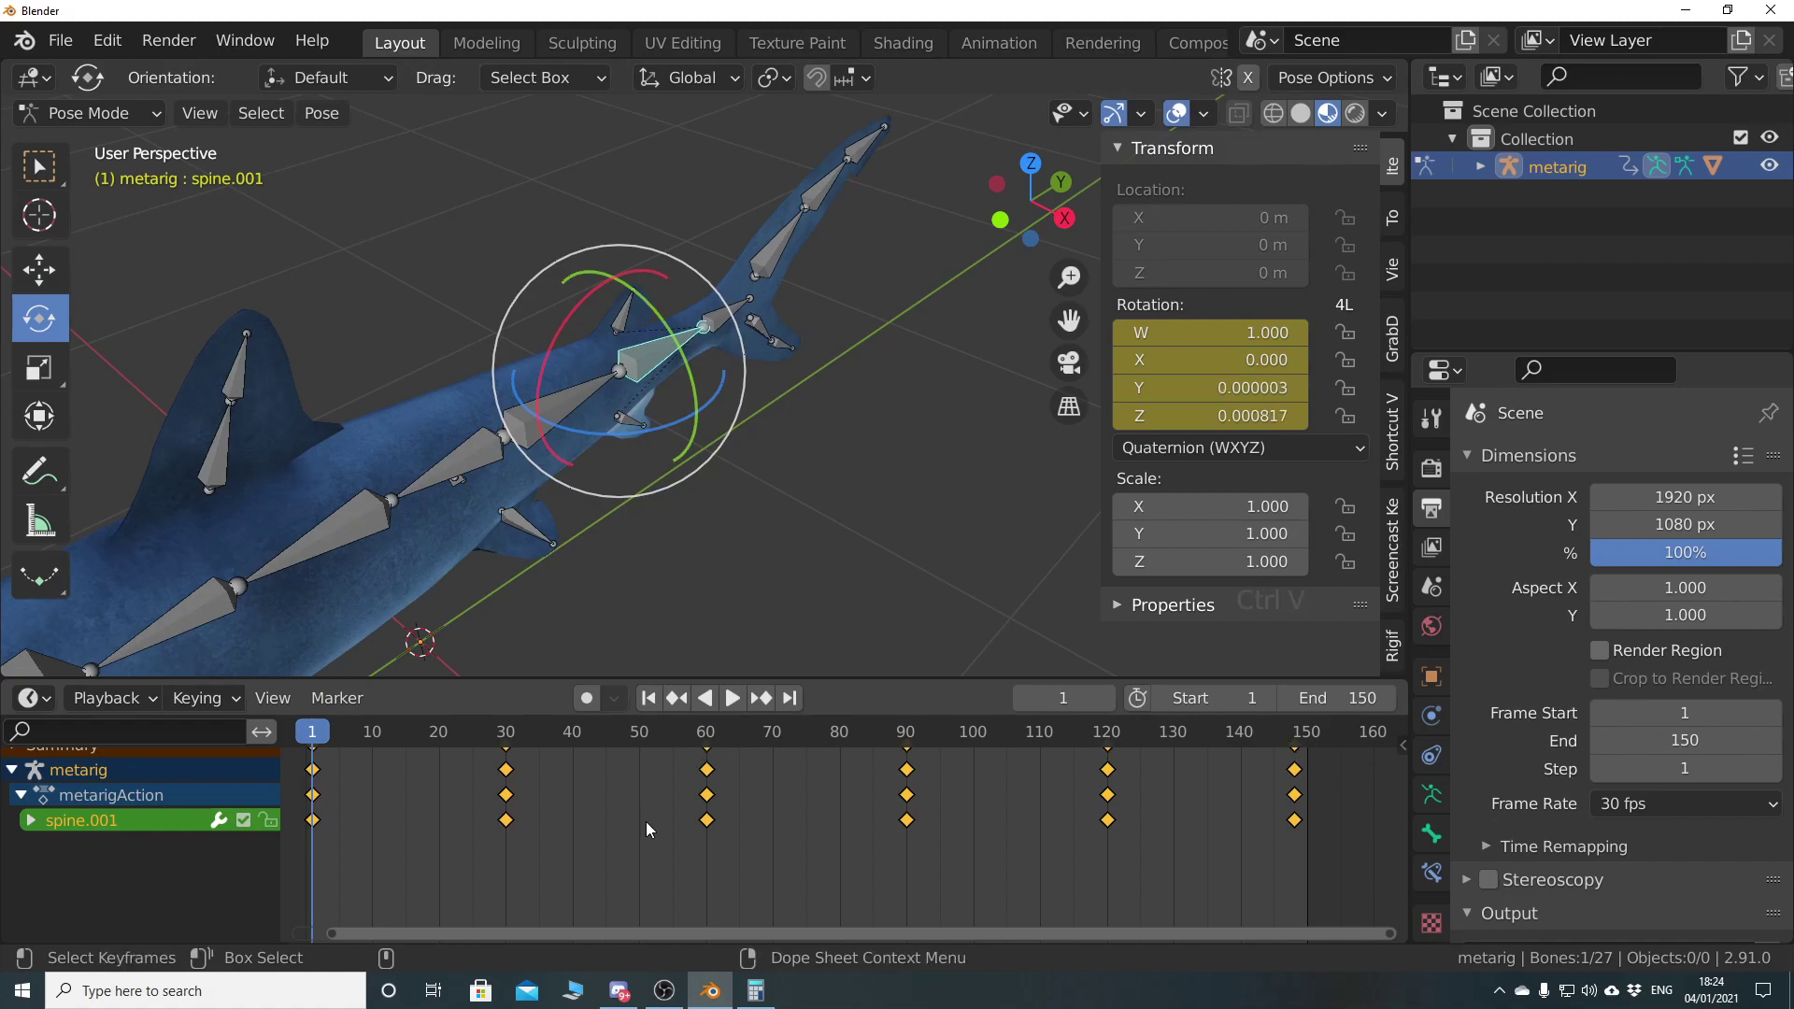
Insert a Rotation keyframe on the spine bone at the base of the tail fin at frame 1
left_click(780, 418)
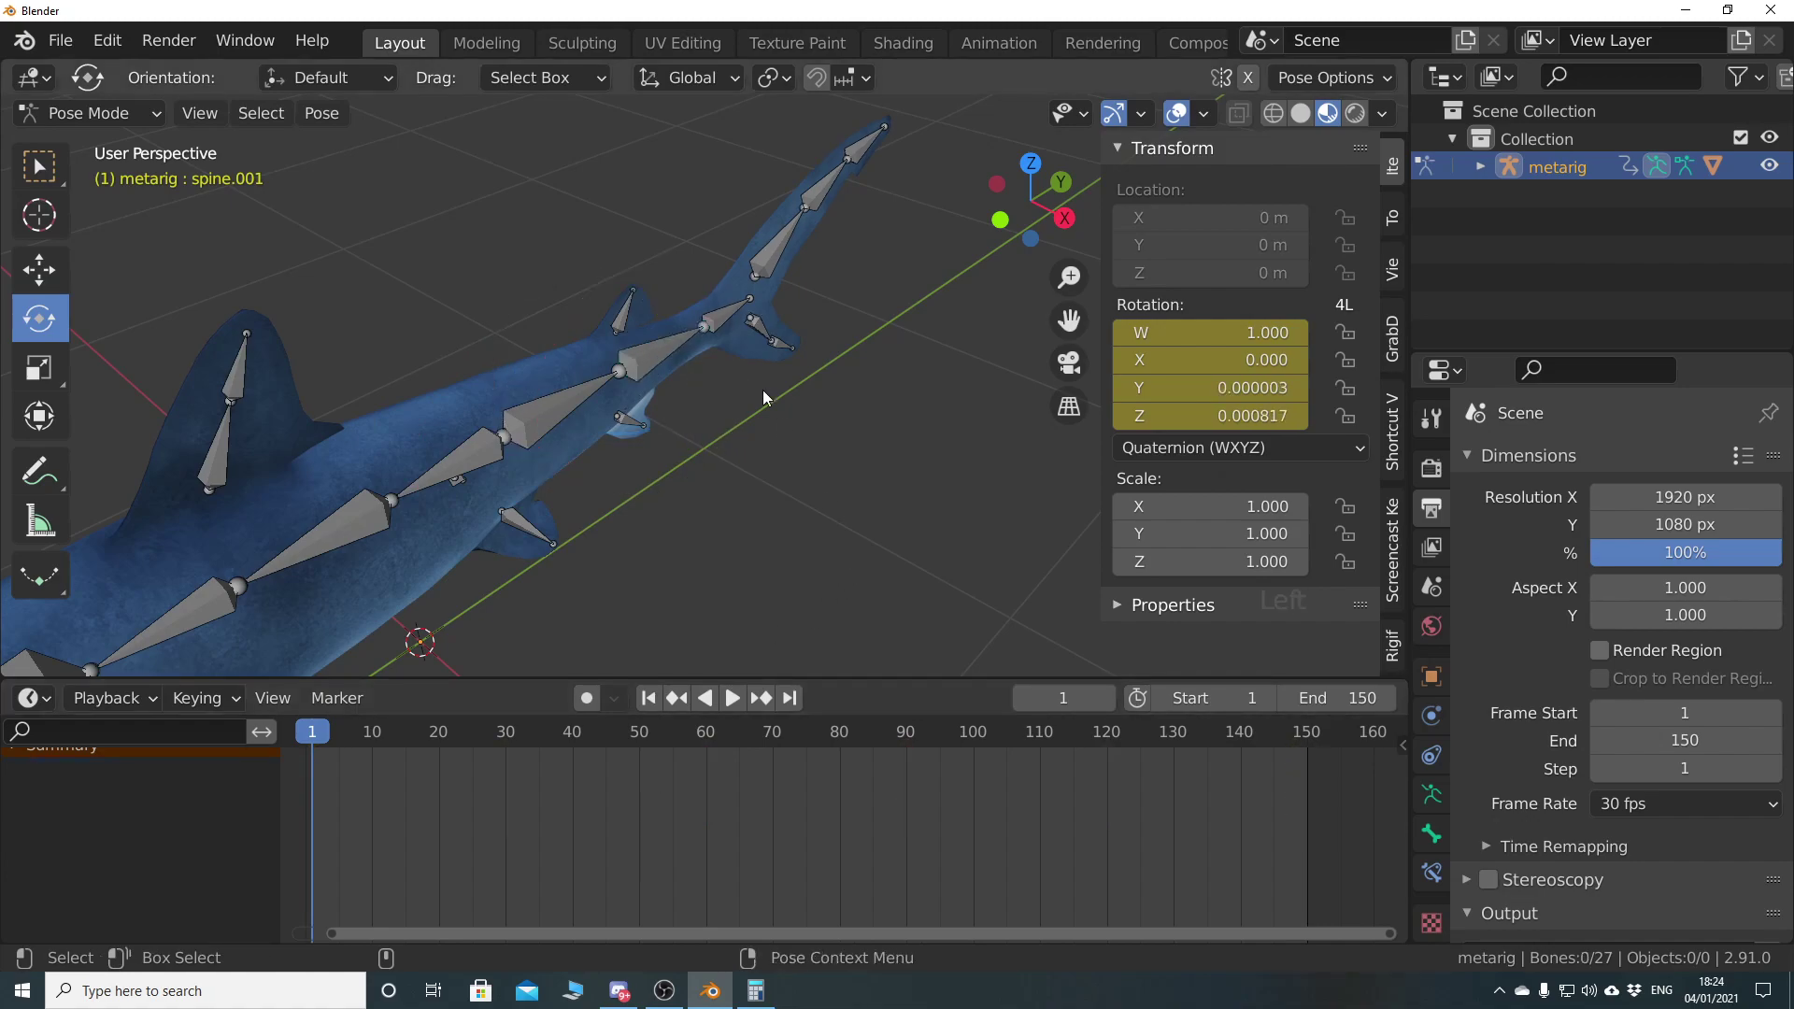
left_click(714, 327)
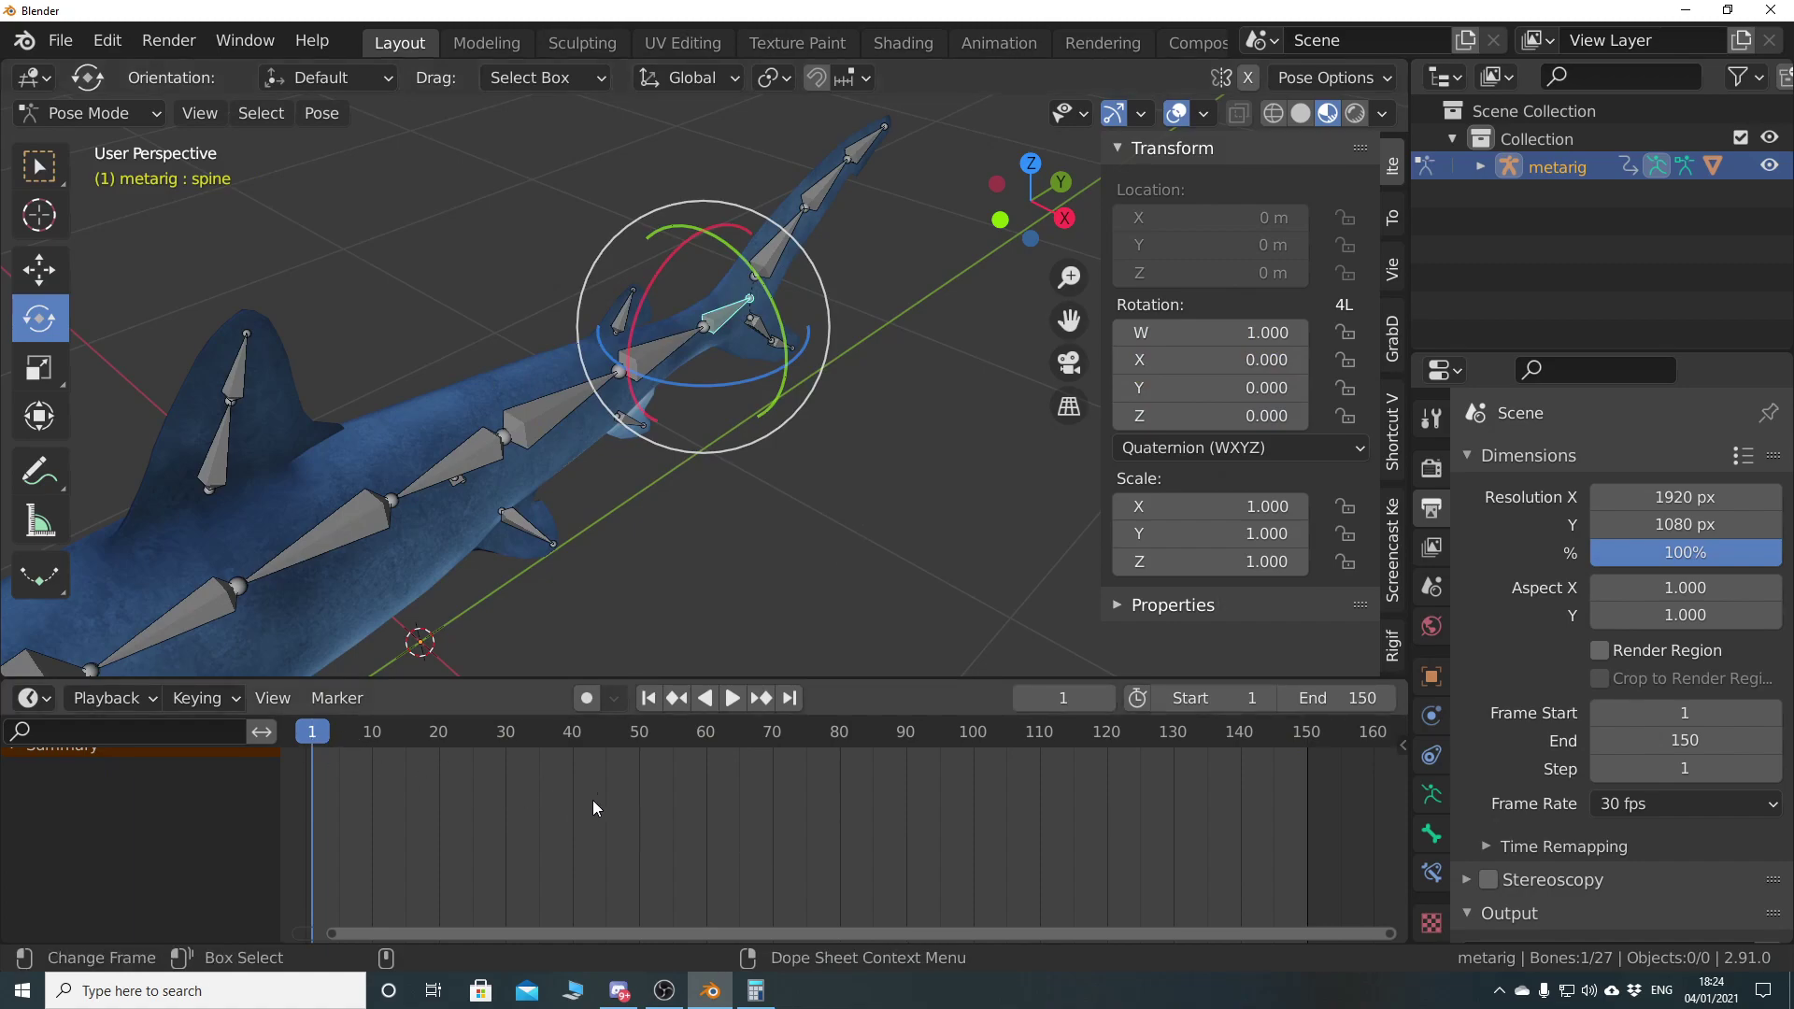
key("i")
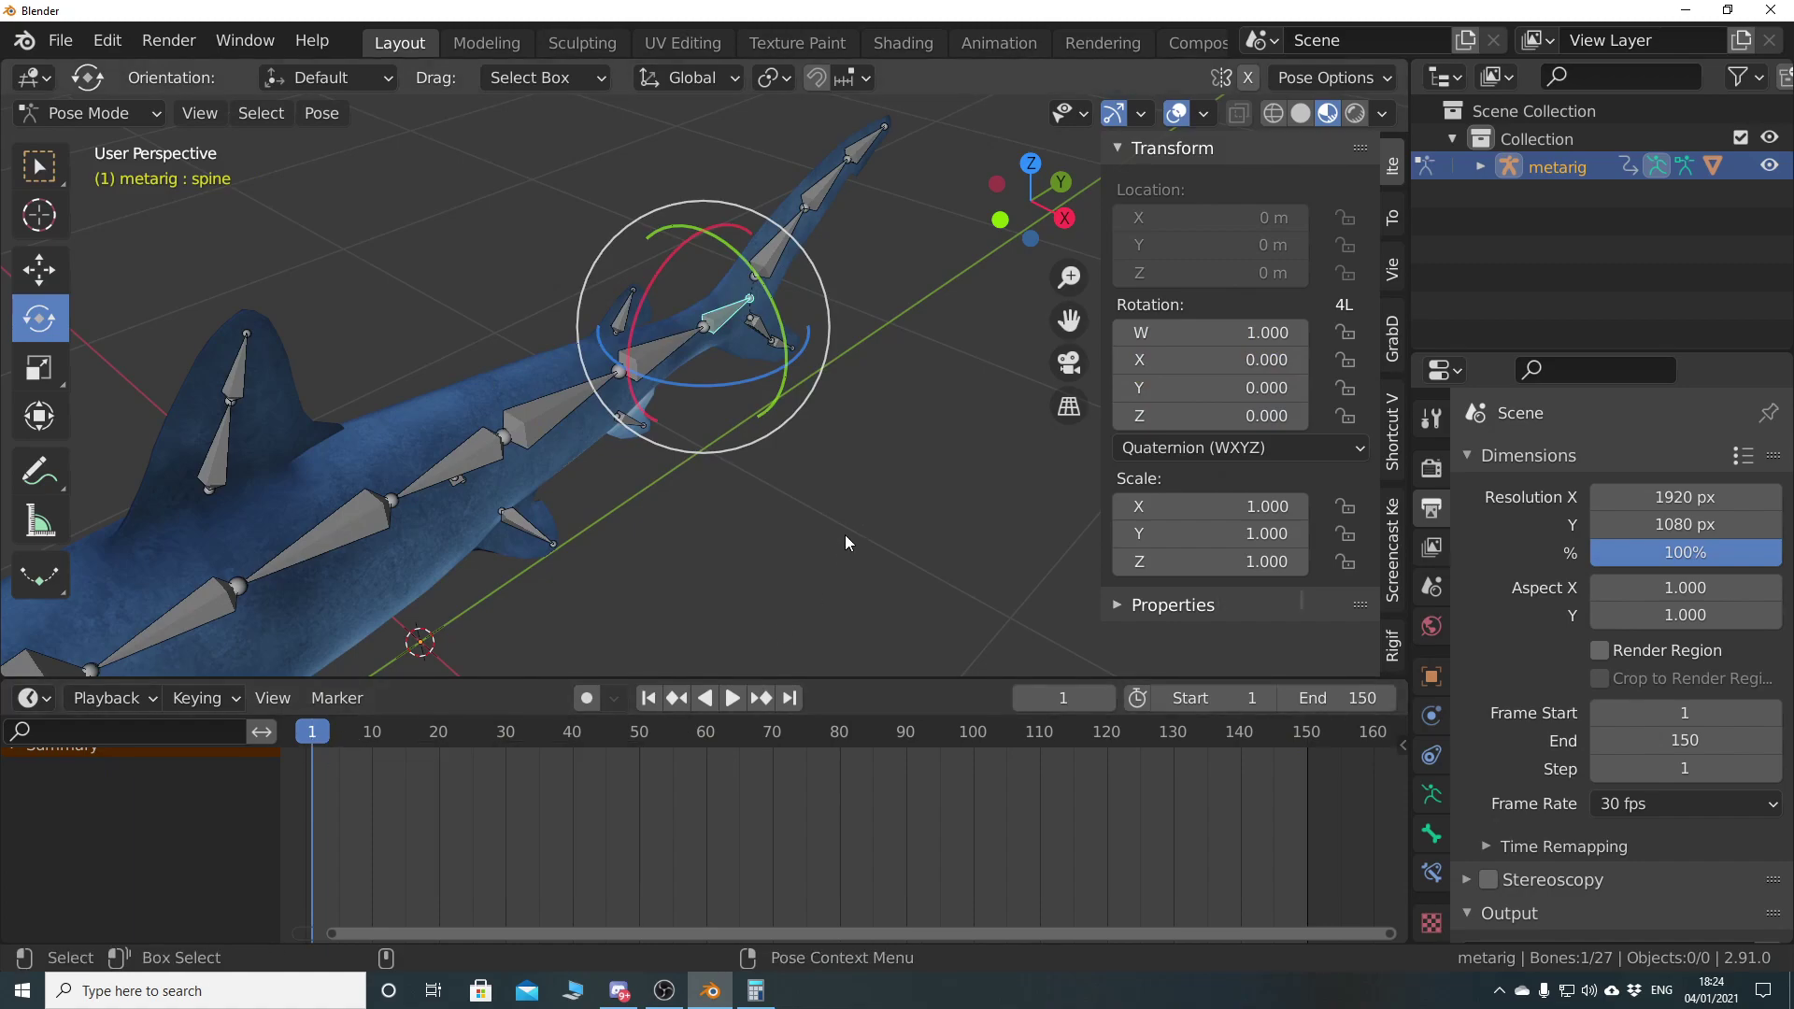
key("i")
left_click(824, 473)
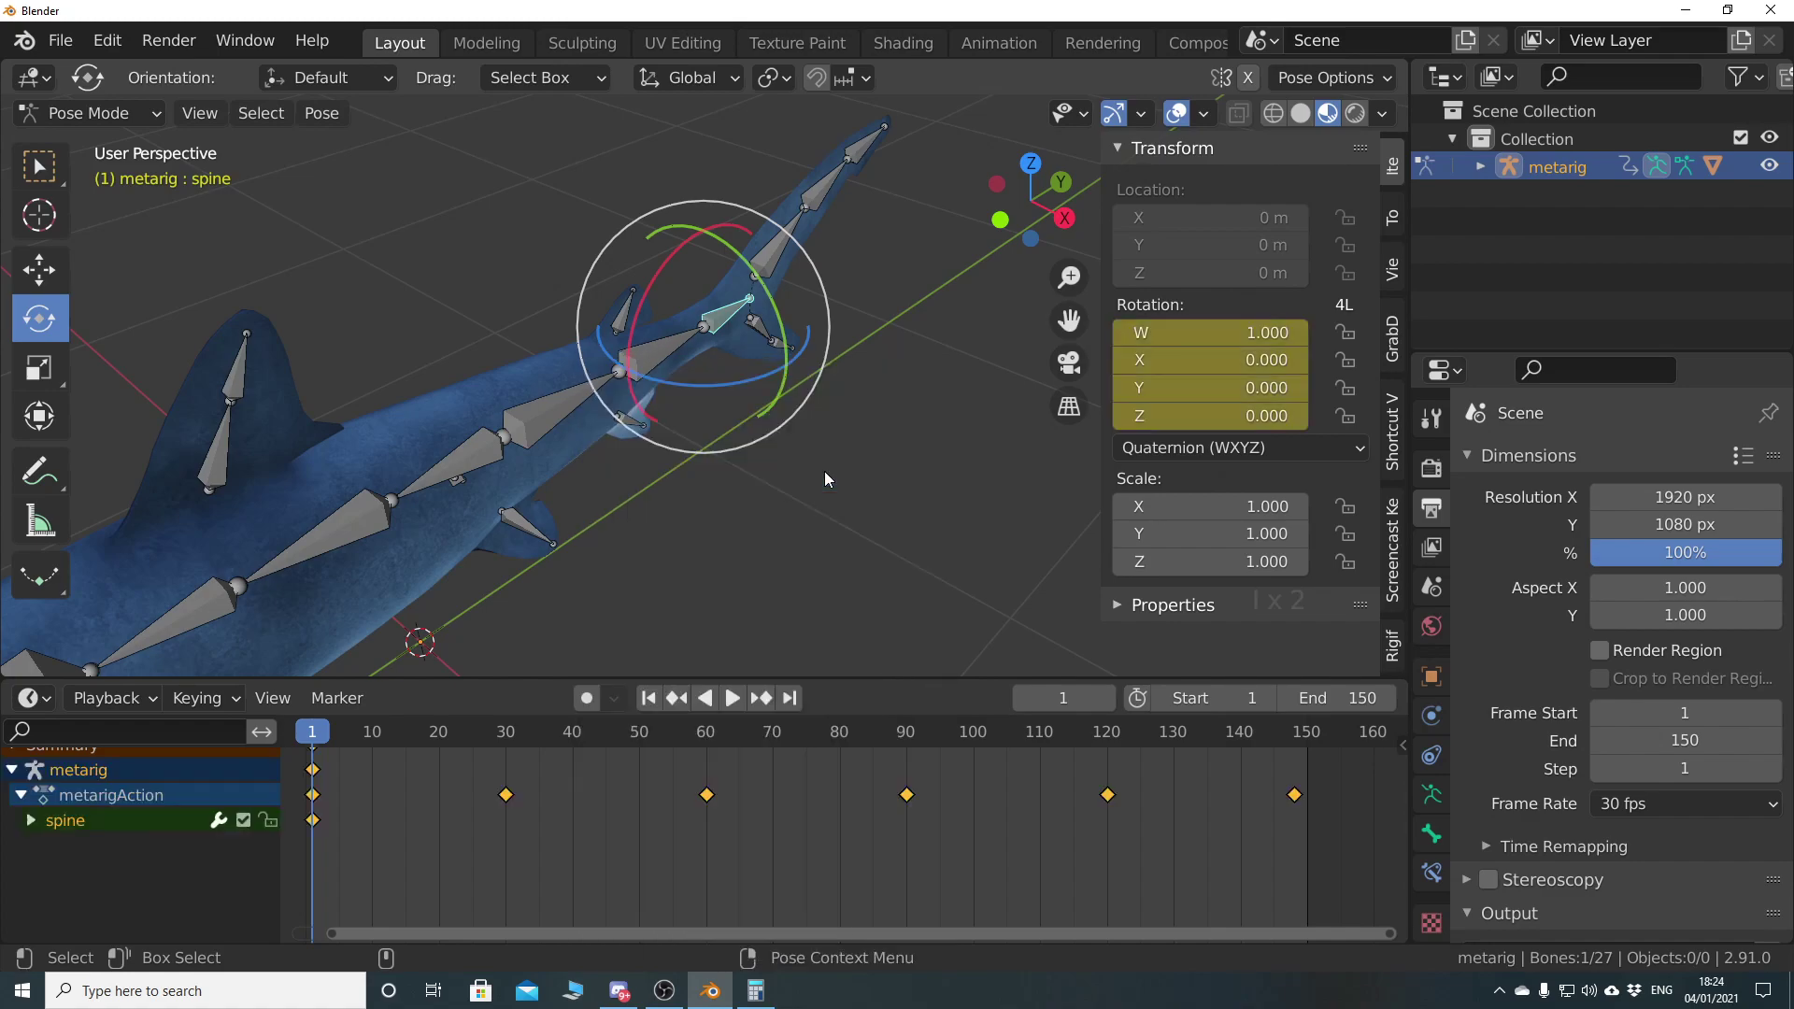
Copy all spine.001 keyframes and paste them onto the spine bone starting at frame 1
left_click(787, 527)
left_click(692, 412)
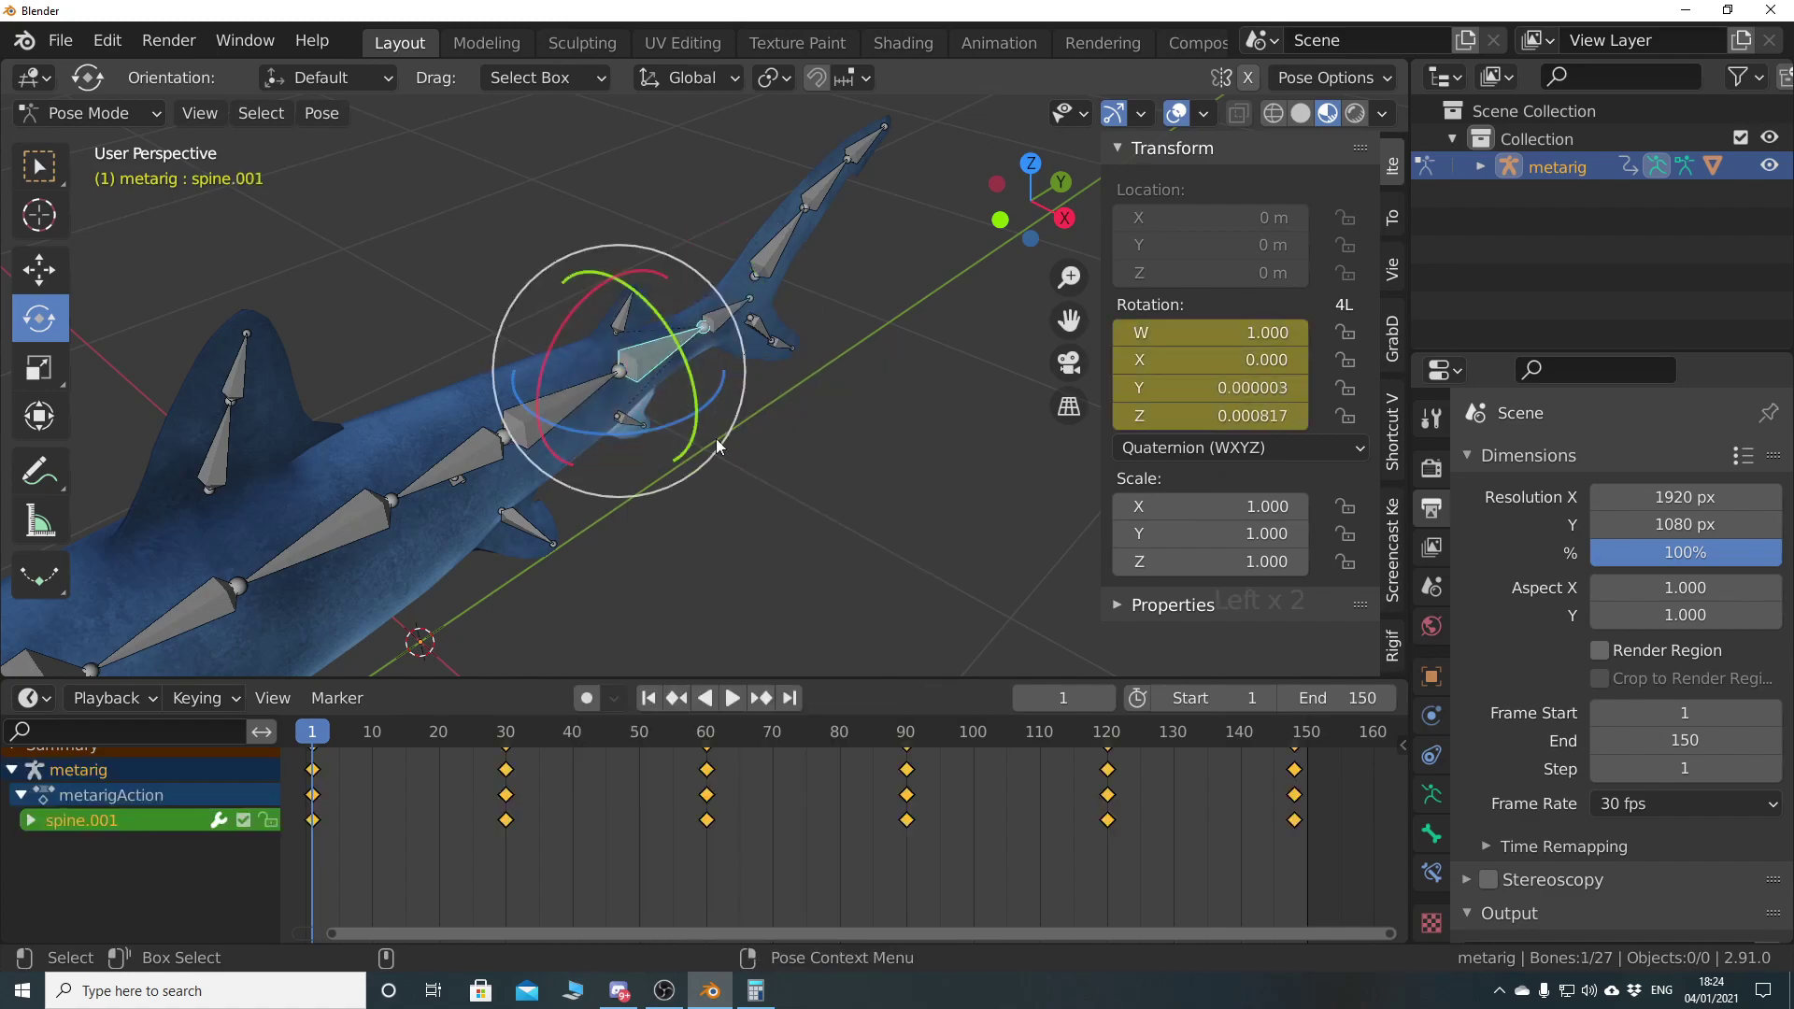
key("a")
key("a")
key("a")
key("a")
key("a")
key("a")
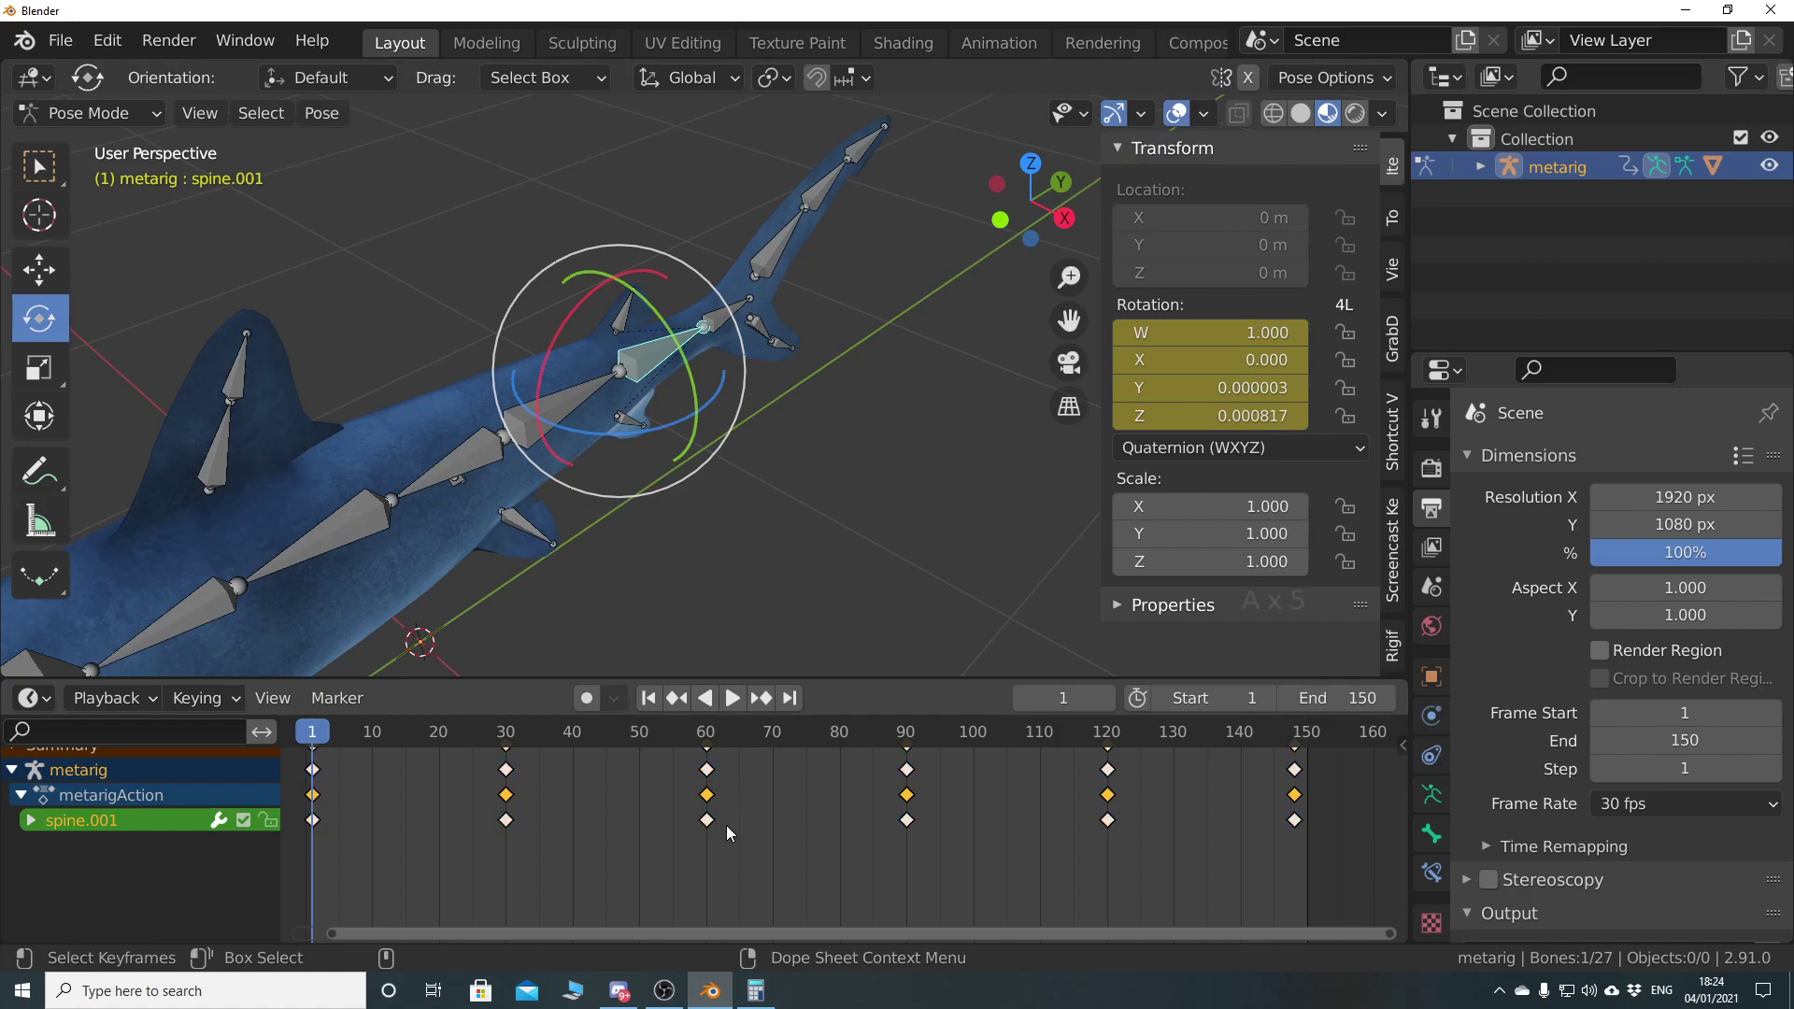
left_click(761, 334)
left_click(738, 313)
key("ctrl+v")
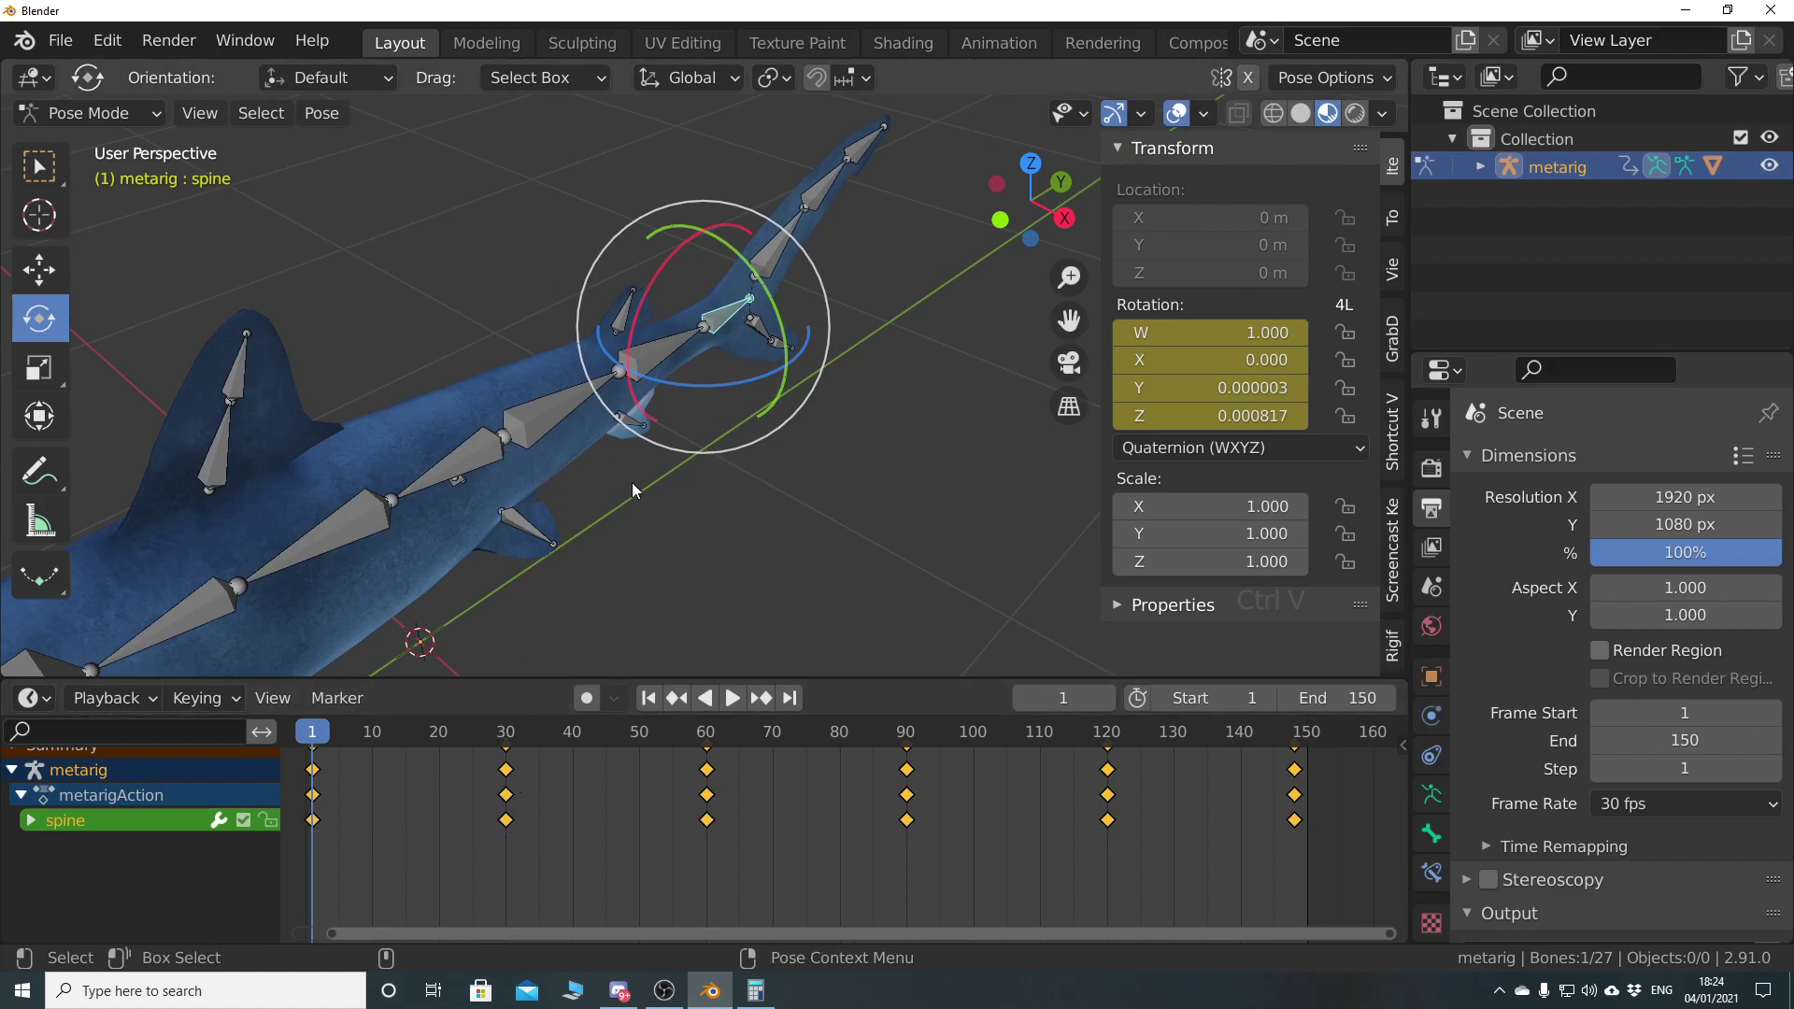
Play back the tail animation from above with spine.002 selected, stop it and return to frame 1
left_click(719, 588)
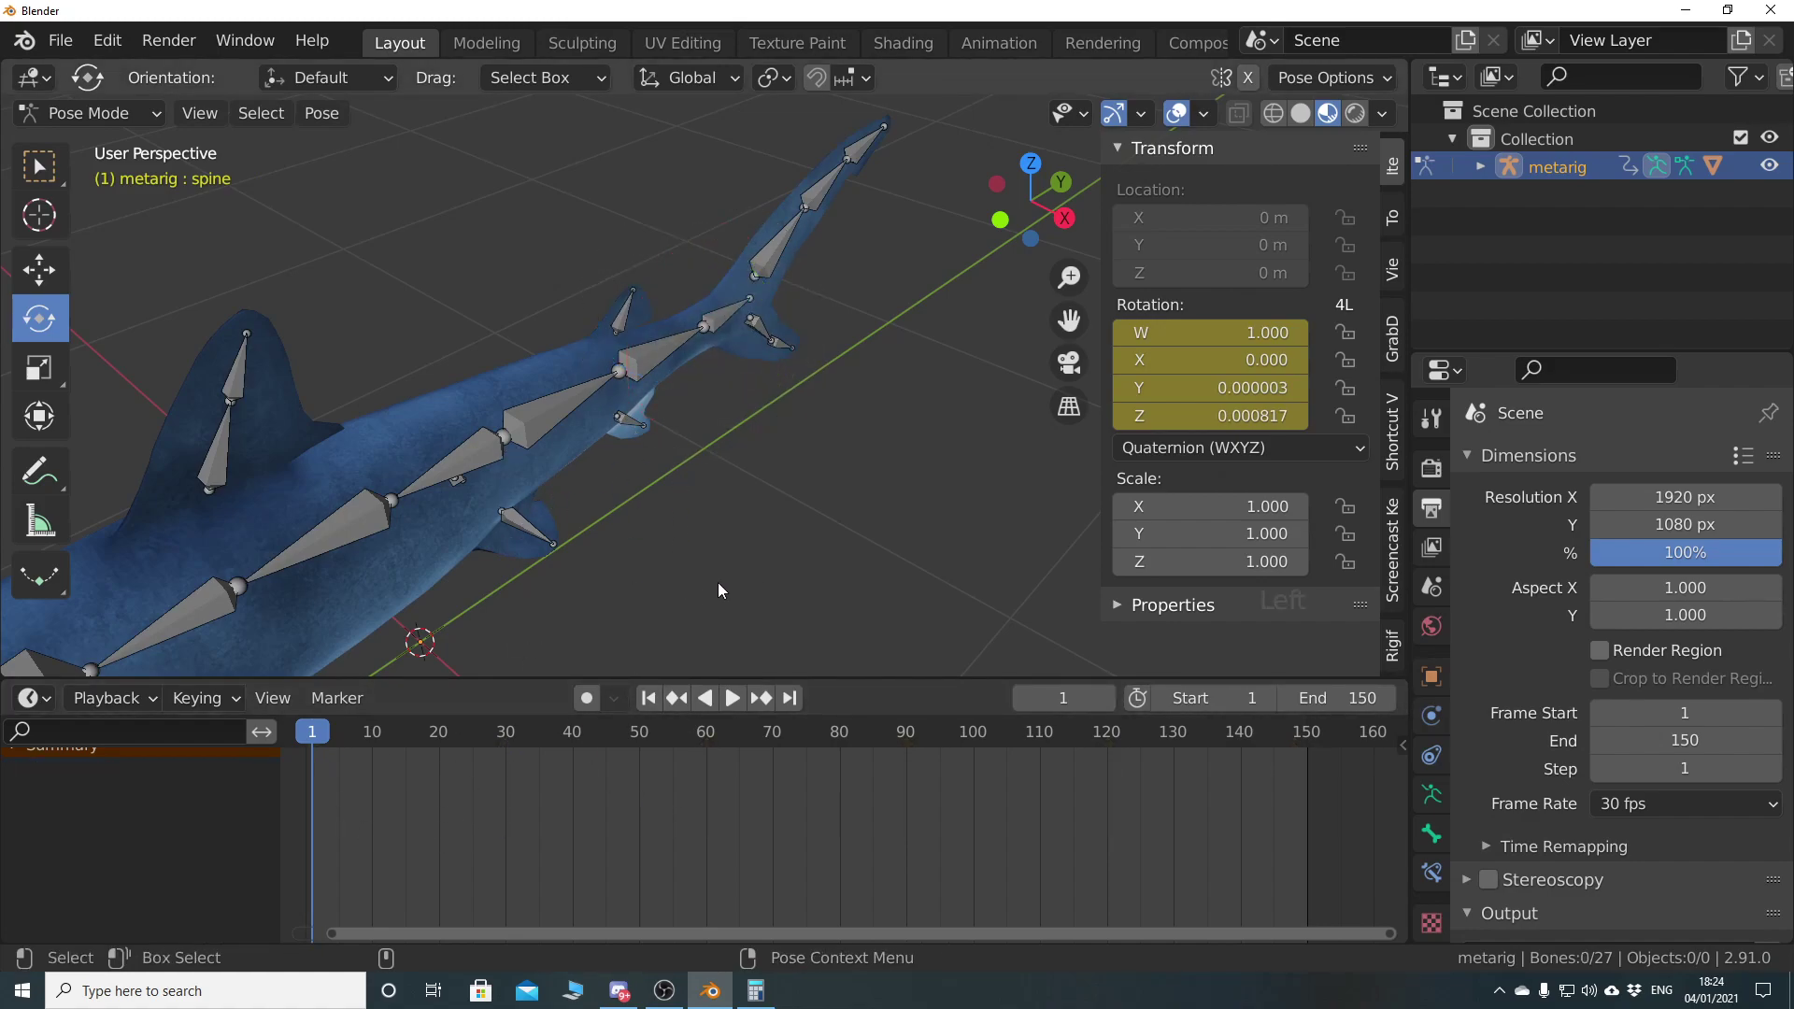
left_click(562, 467)
mouse_move(726, 569)
middle_mouse_down()
mouse_move(789, 632)
mouse_move(710, 570)
middle_mouse_up()
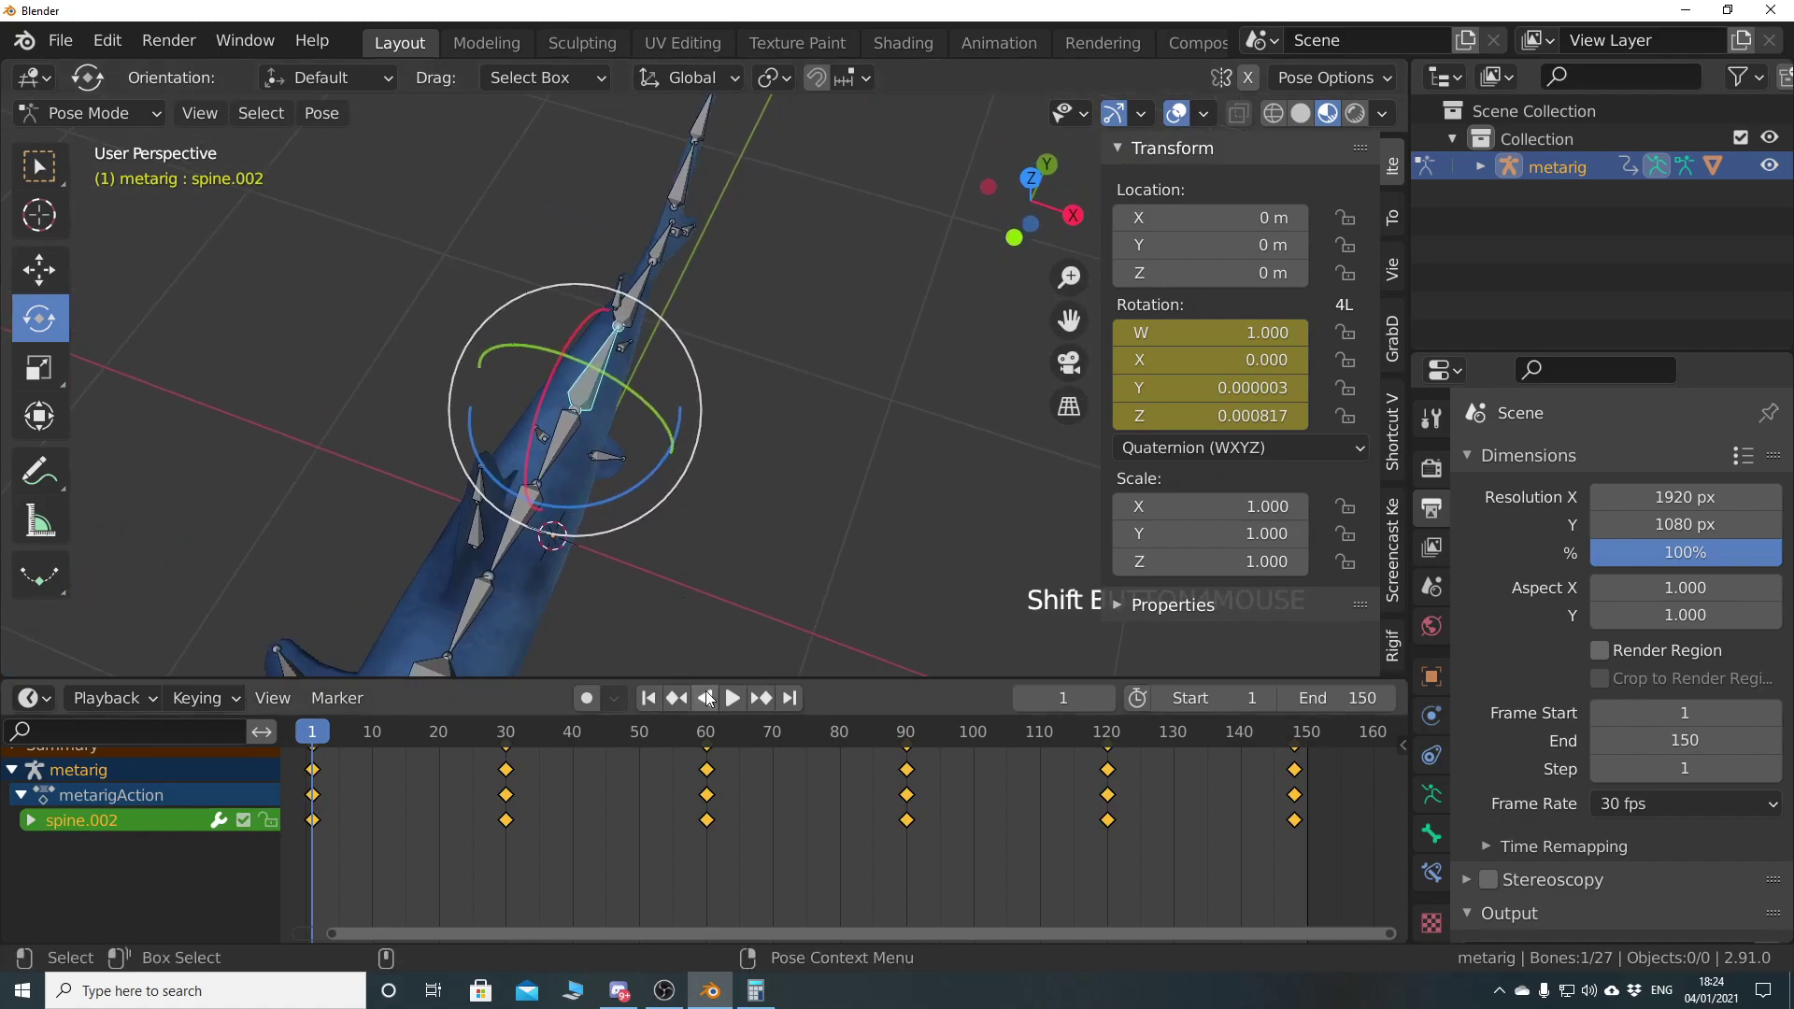
key("space")
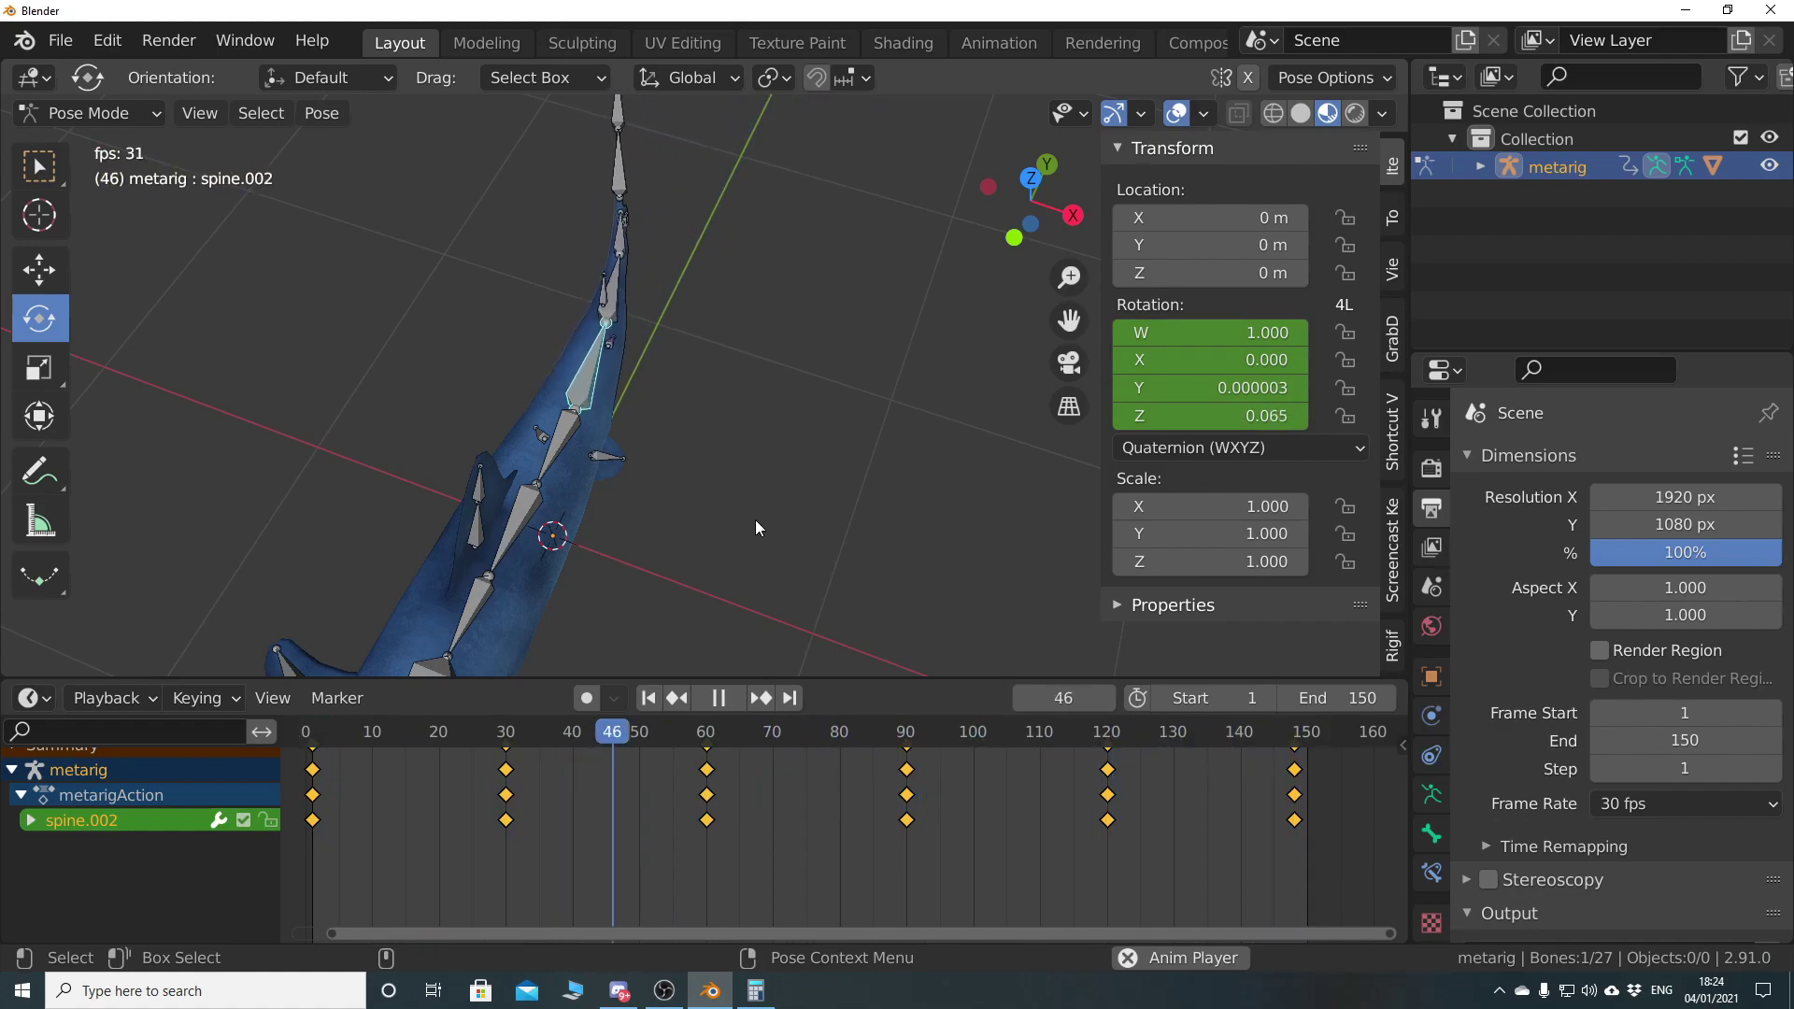
left_click(717, 698)
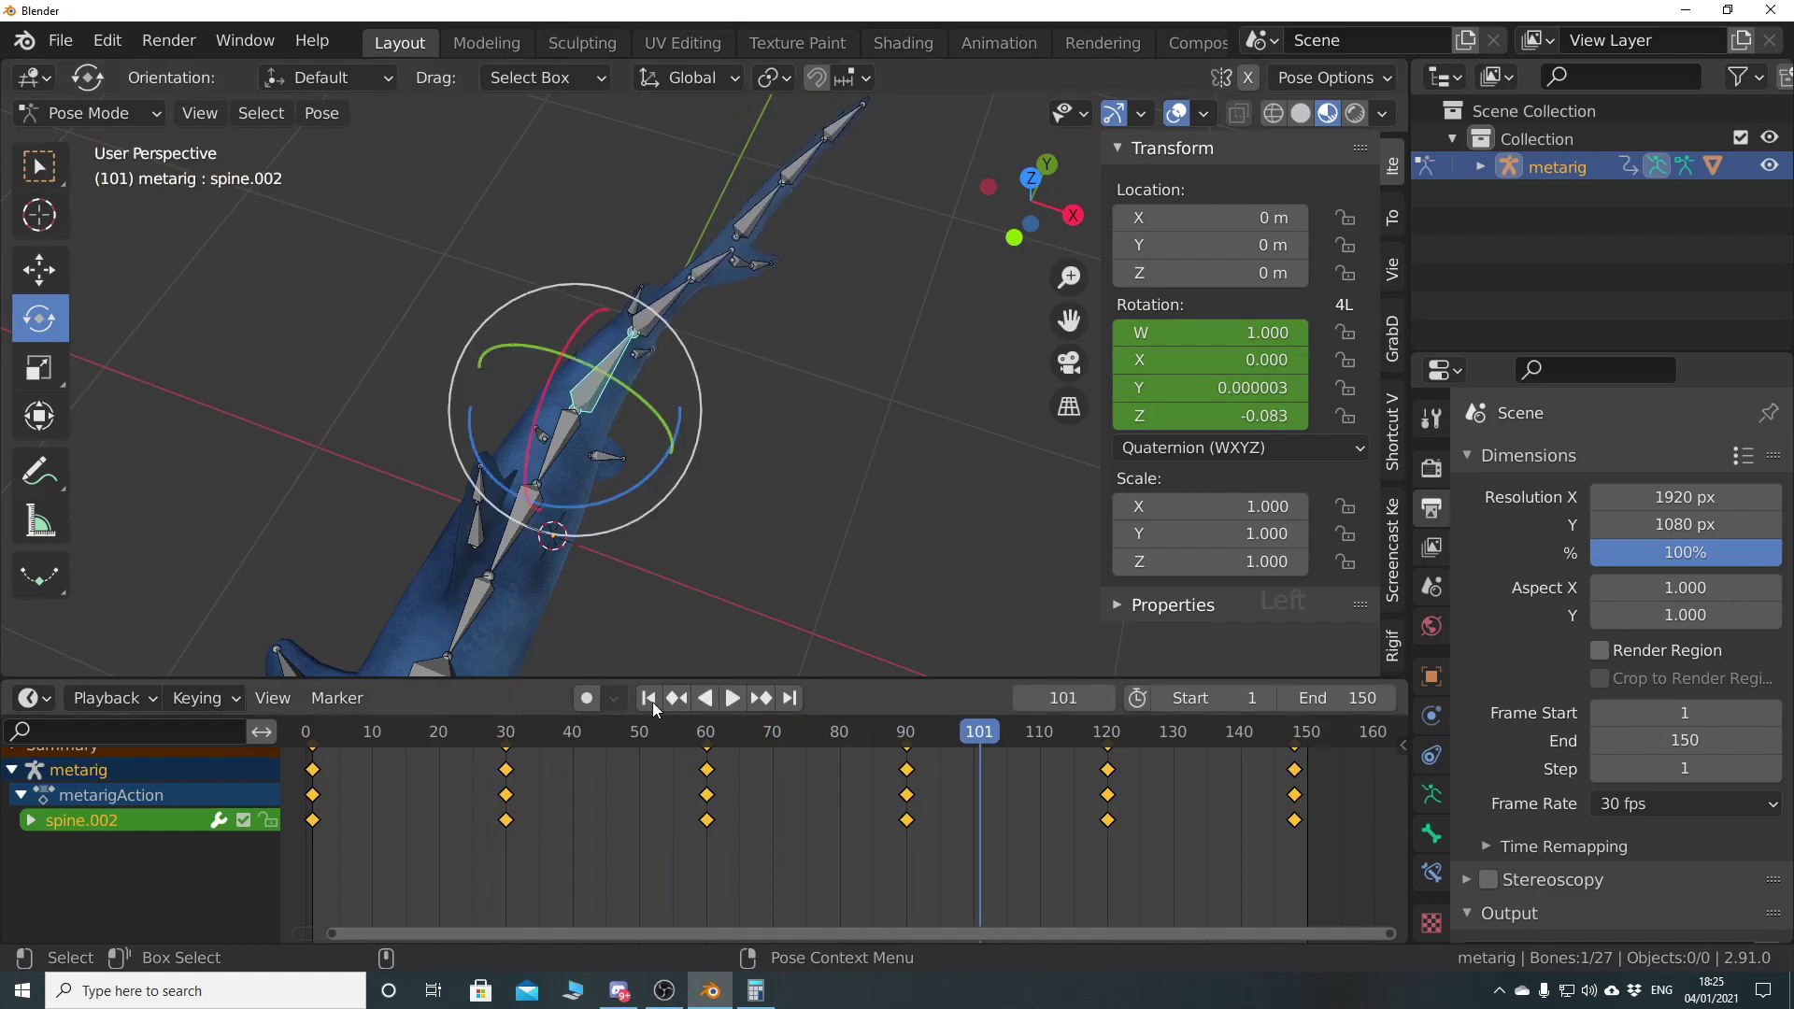
left_click(647, 698)
Select the jaw.master bone in the right orthographic view and insert a Rotation keyframe for the open mouth at frame 35
middle_click_drag(714, 629, 714, 431)
scroll(592, 456, "up", 5)
key("KP_3")
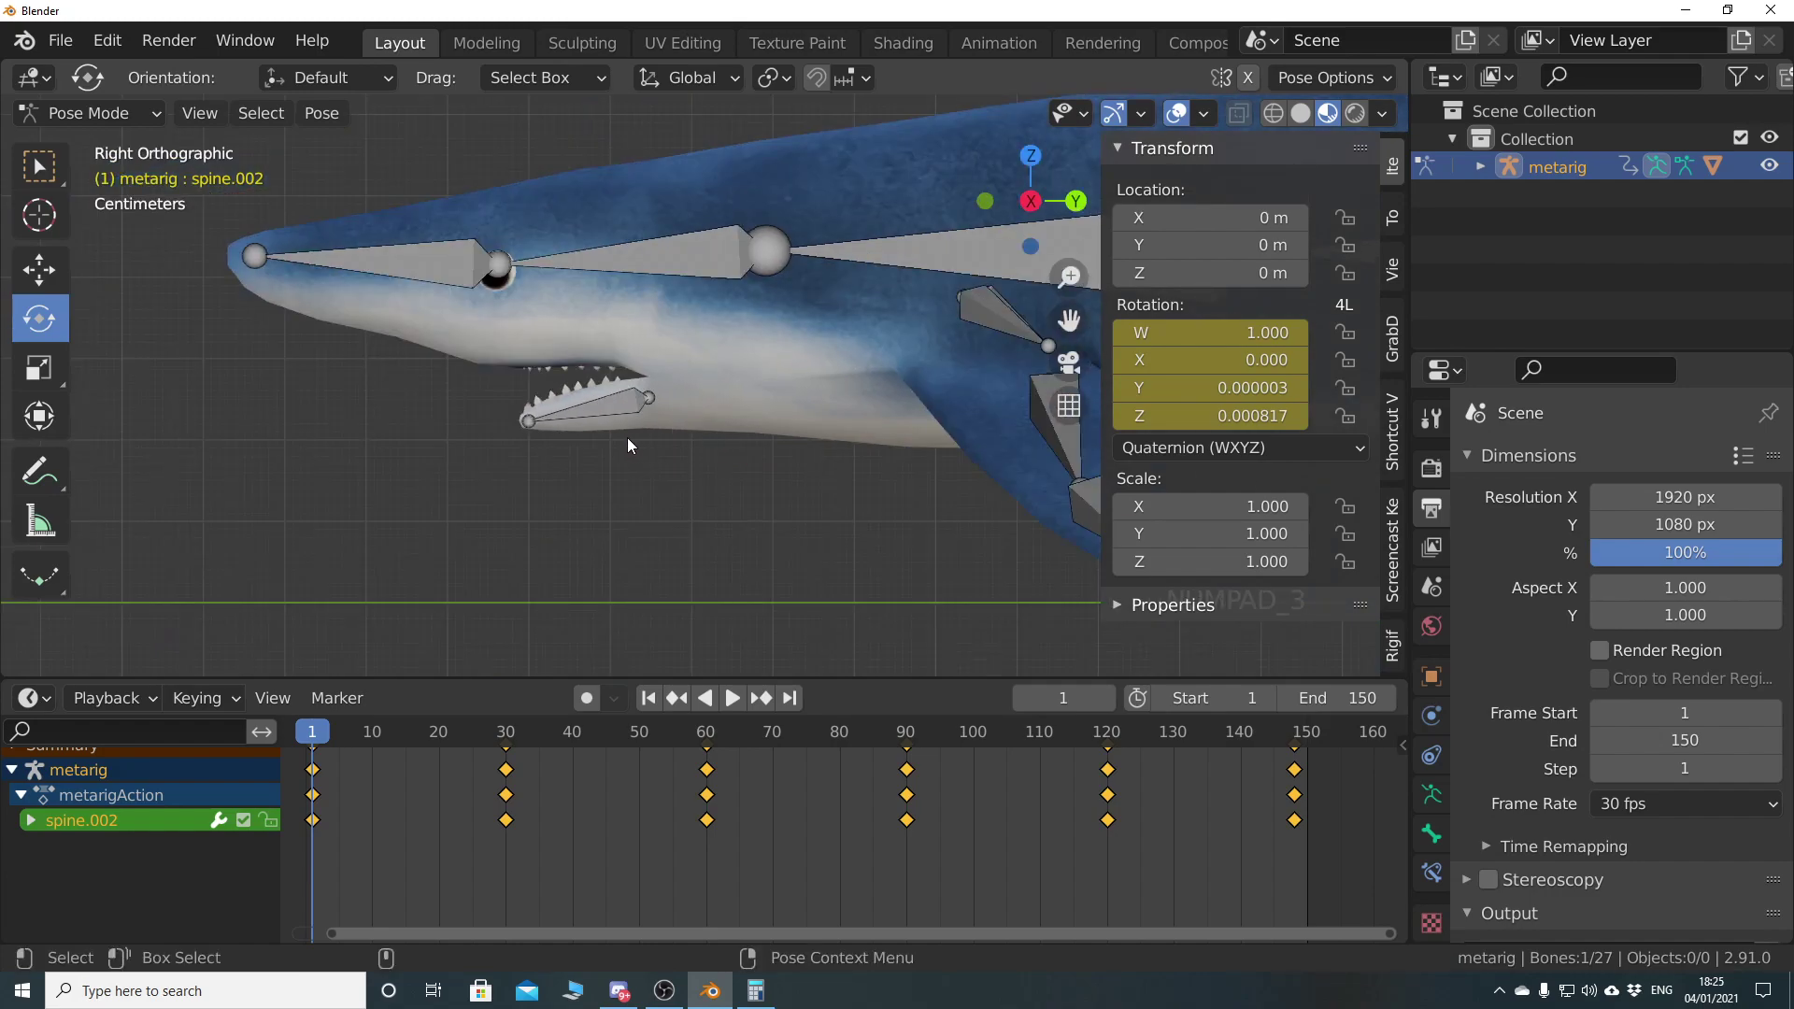
scroll(608, 447, "up", 4)
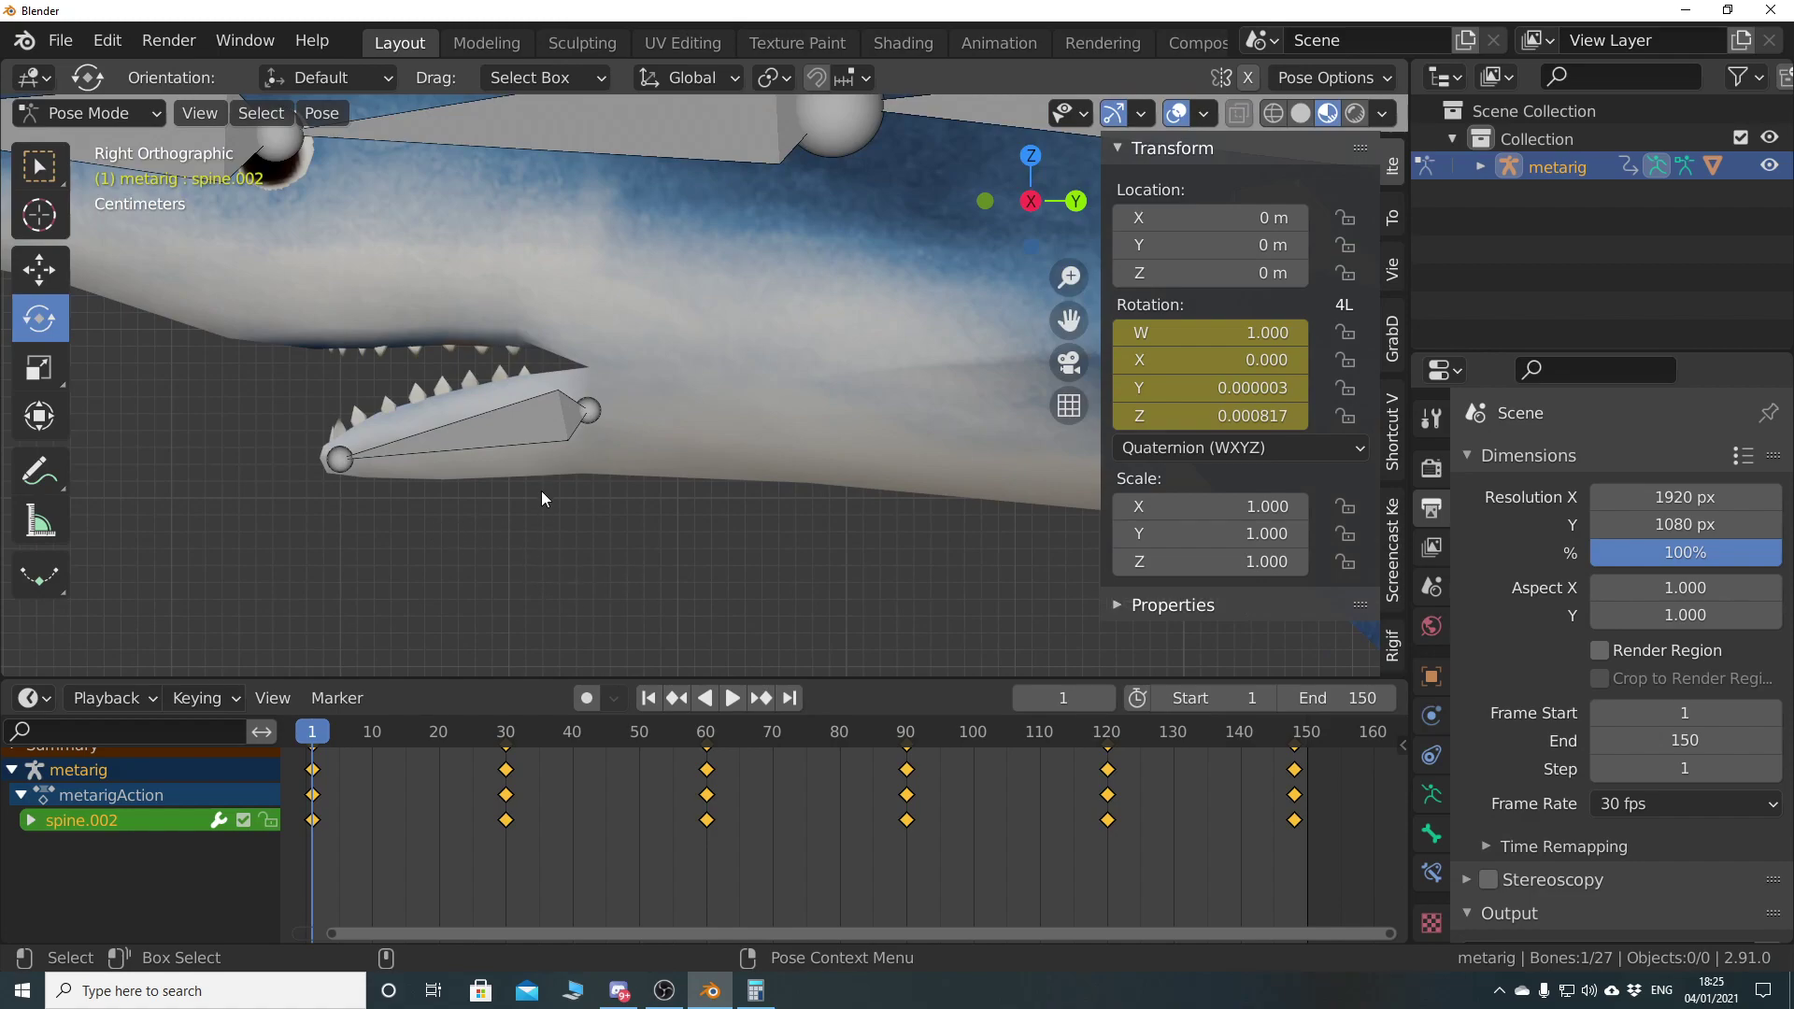
left_click(535, 436)
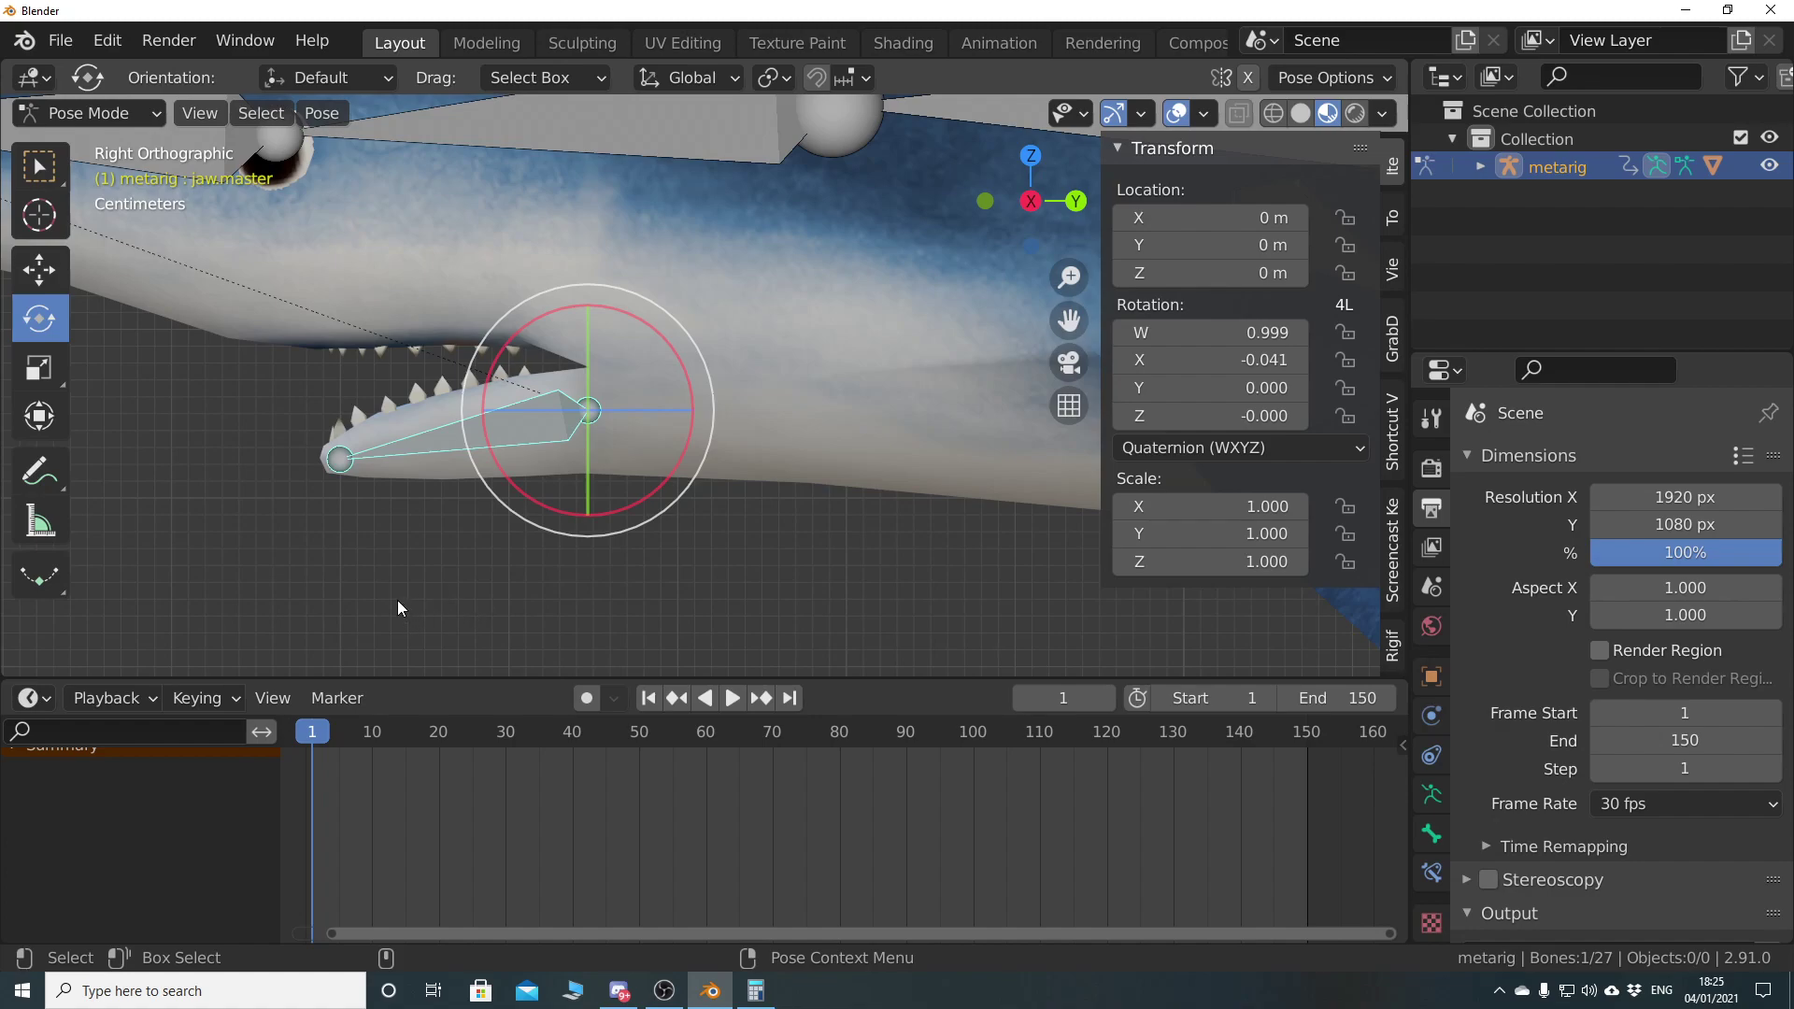
left_click_drag(311, 735, 545, 738)
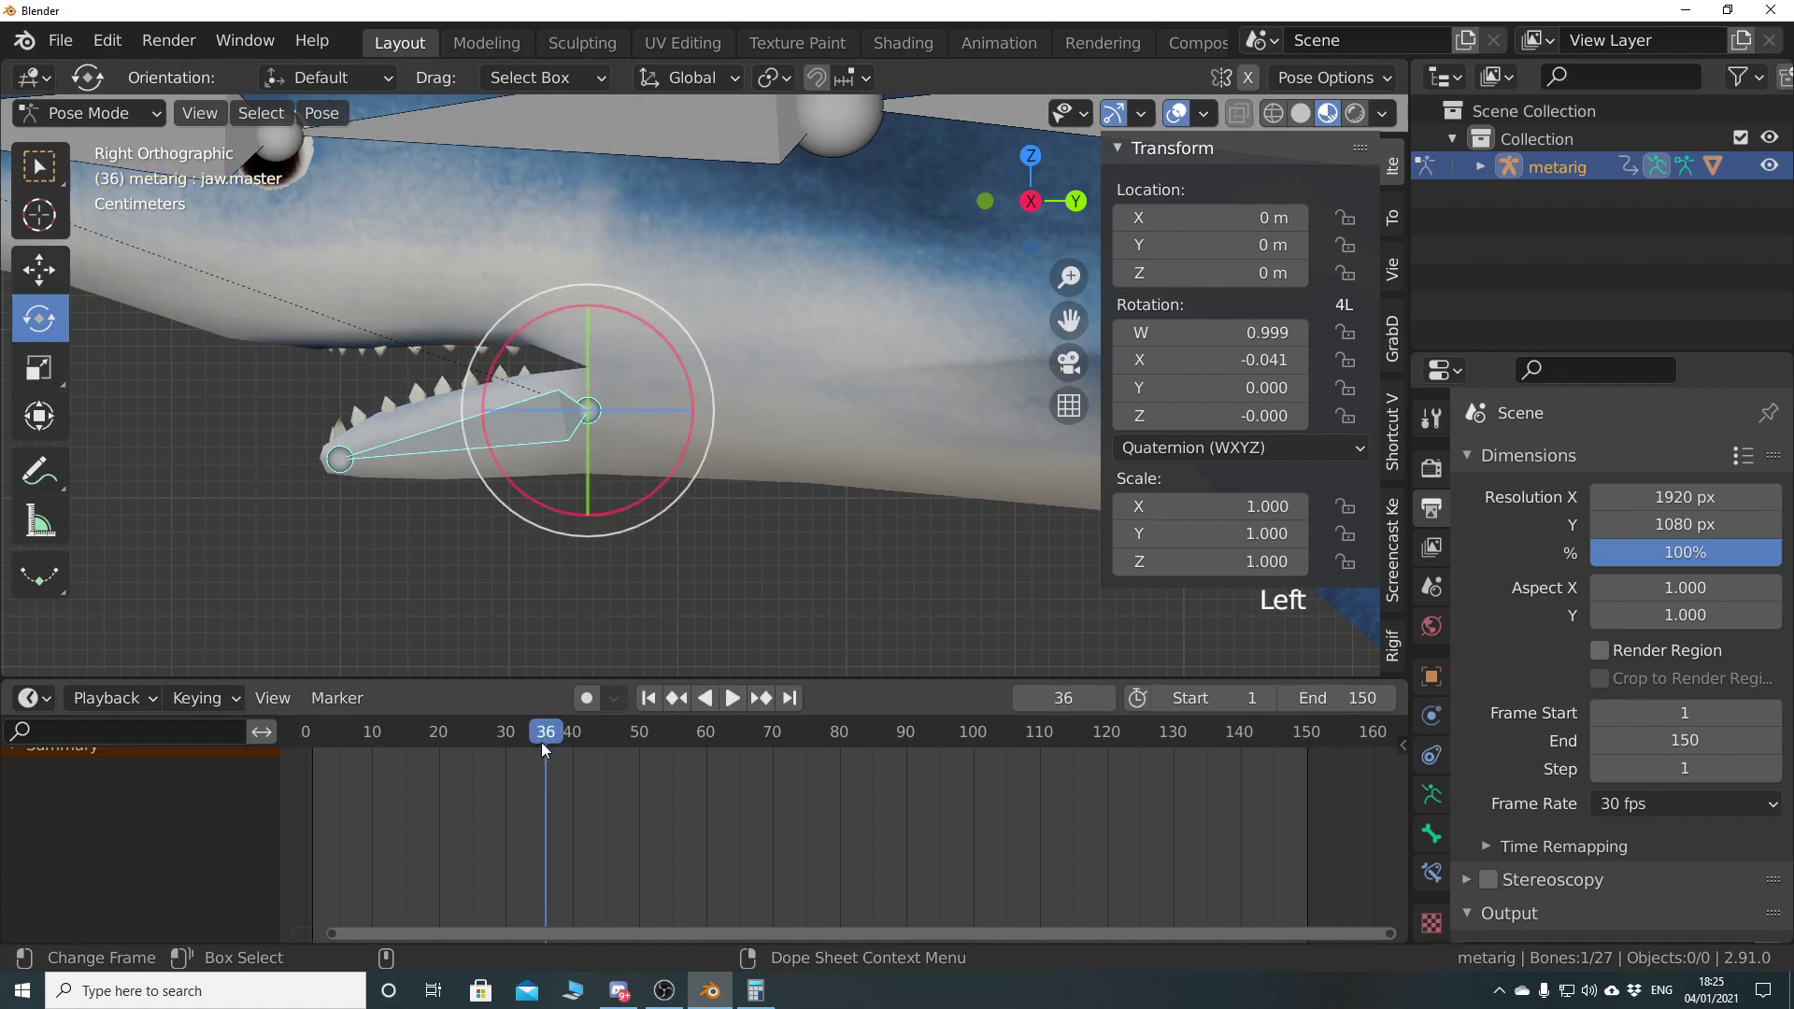
key("Left")
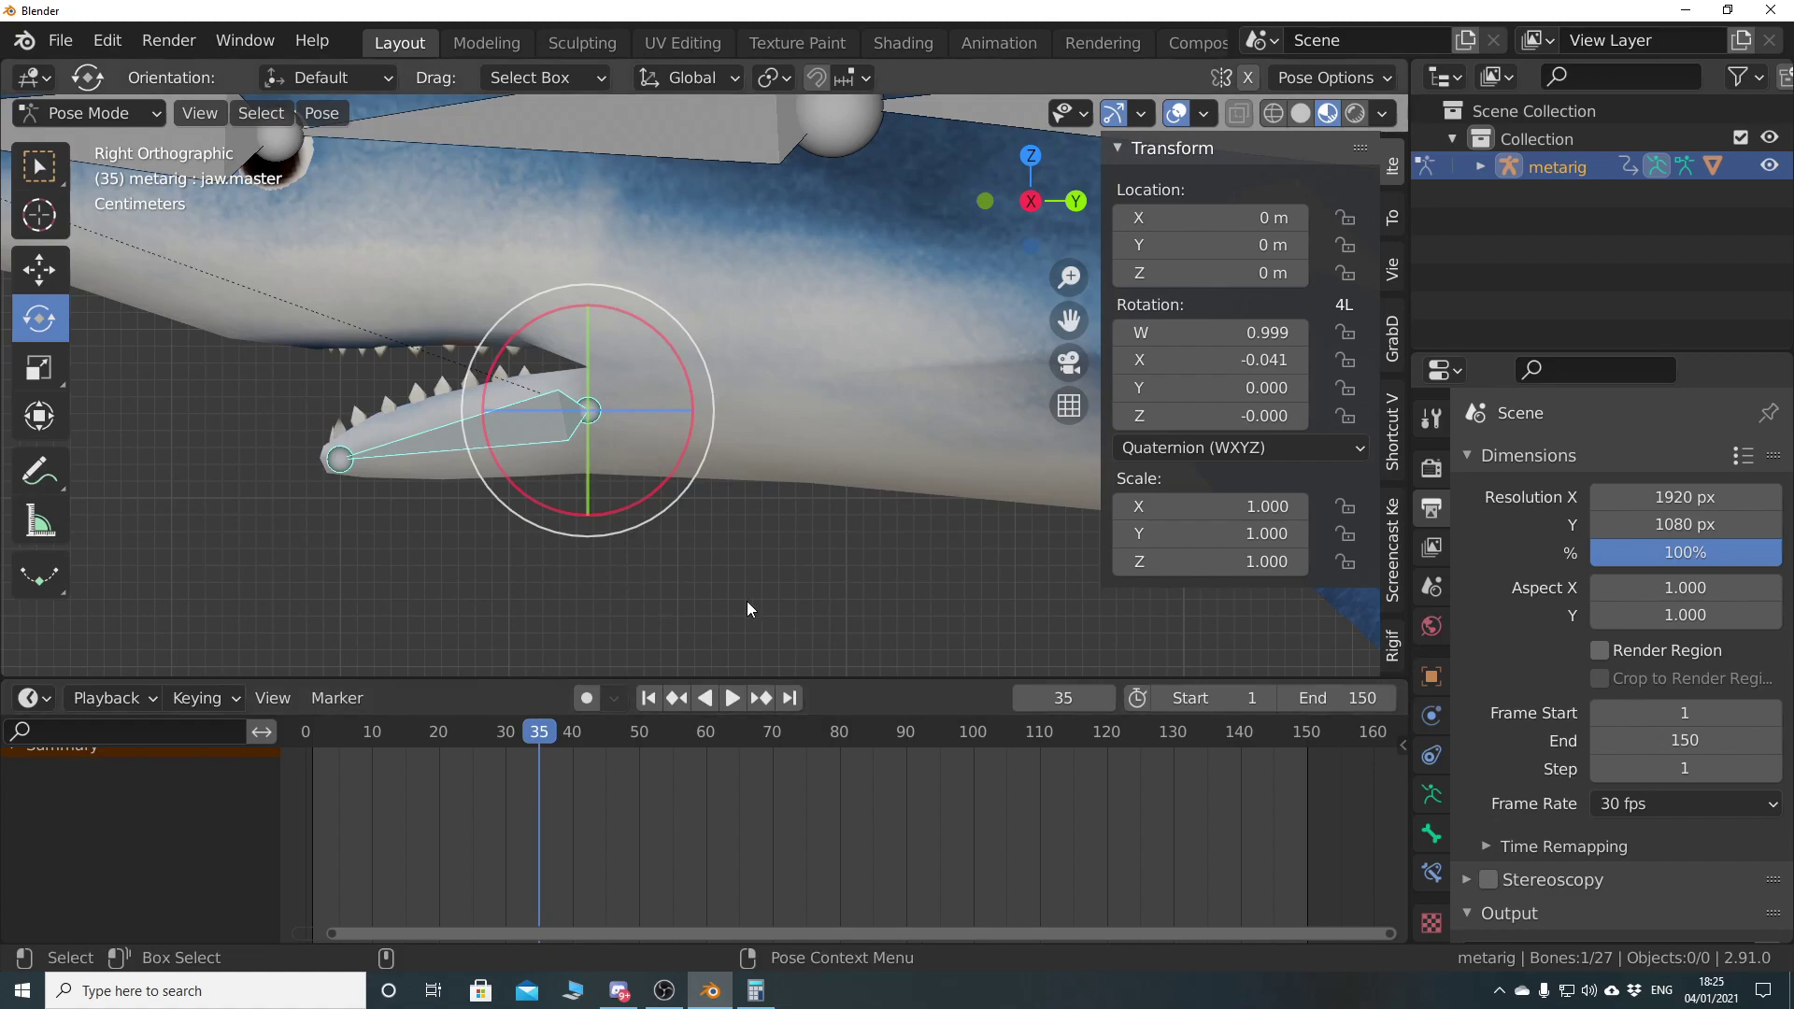
key("i")
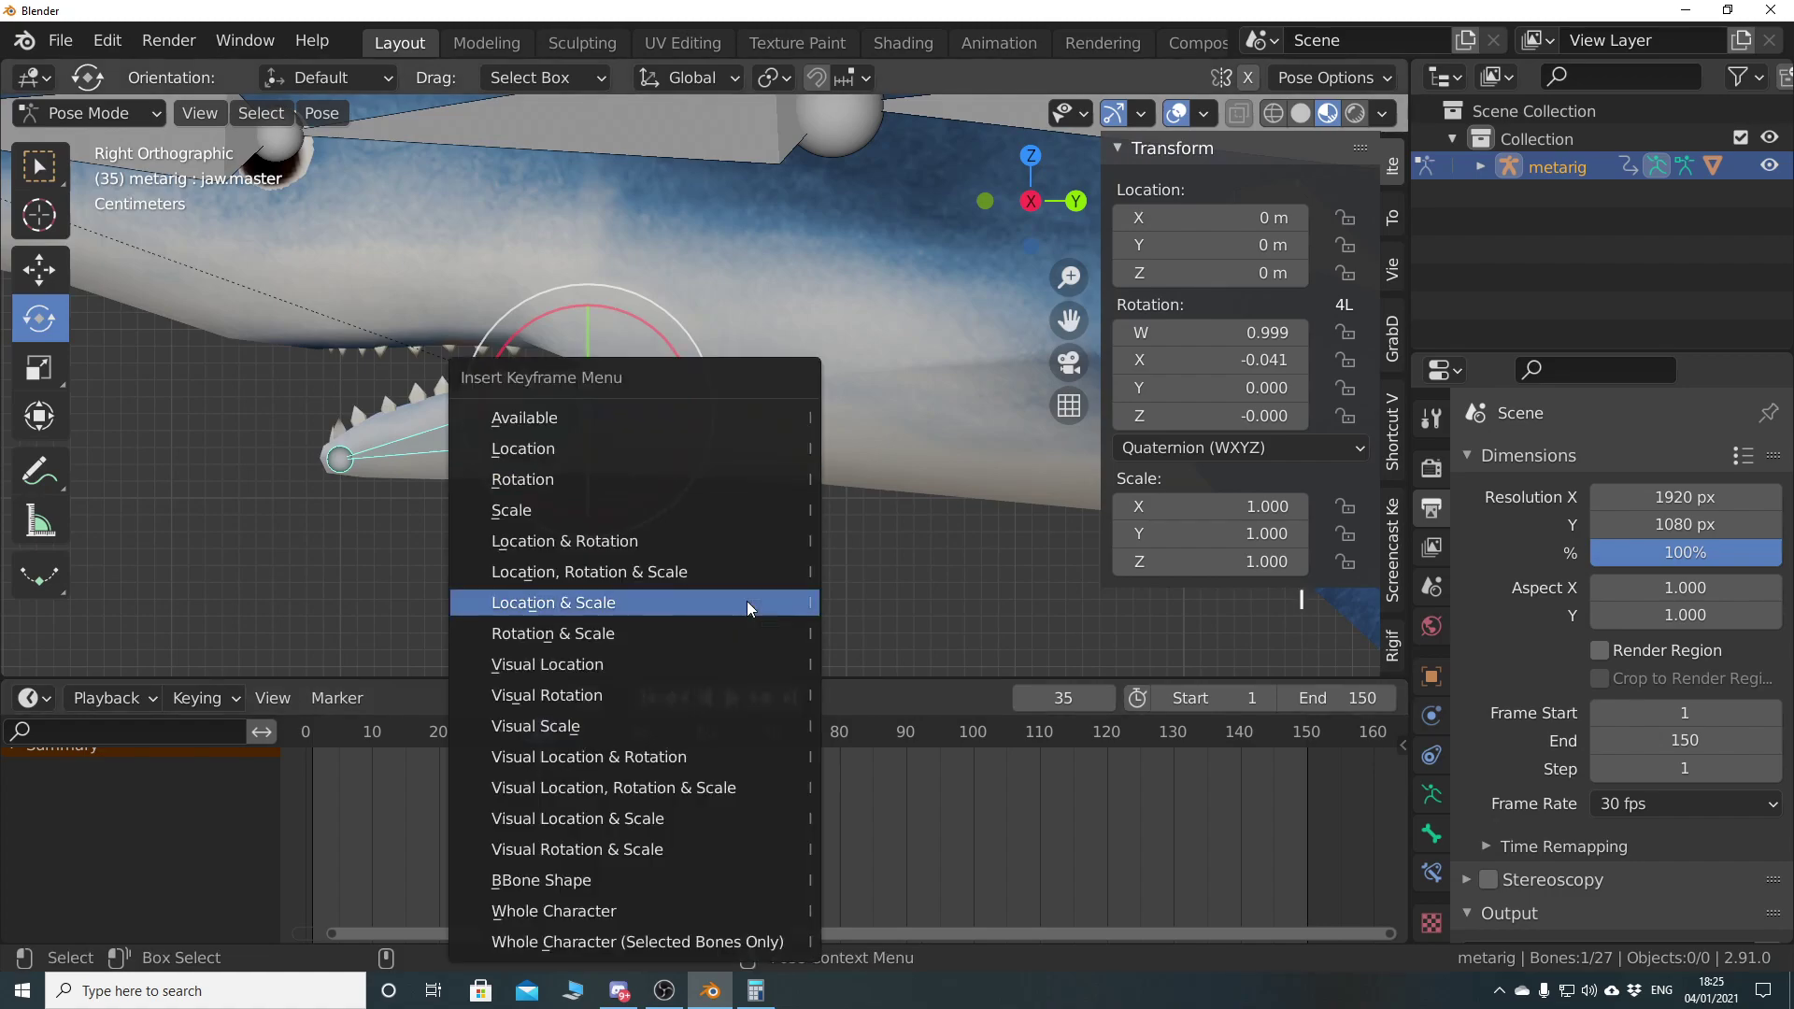
left_click(654, 478)
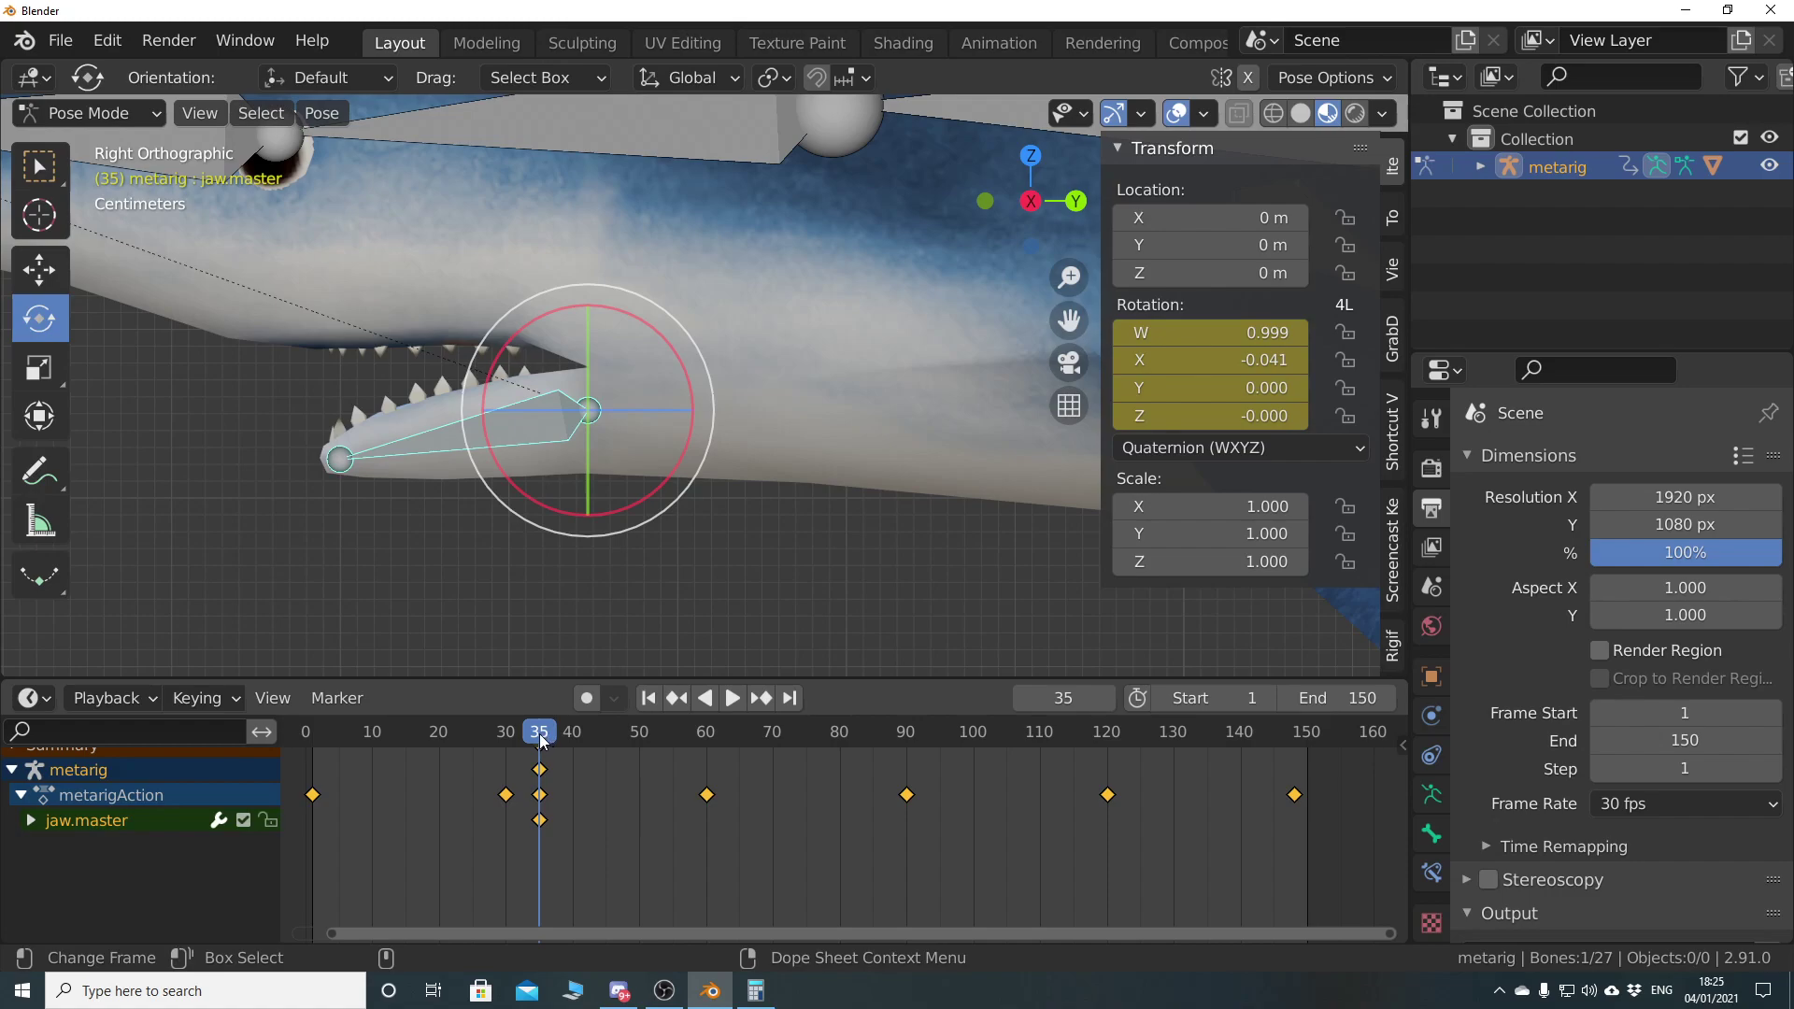
At frame 55, rotate jaw.master to close the mouth, with X rotation about -0.205, and insert a Rotation keyframe
left_click_drag(540, 741, 673, 733)
left_click_drag(532, 517, 515, 472)
key("i")
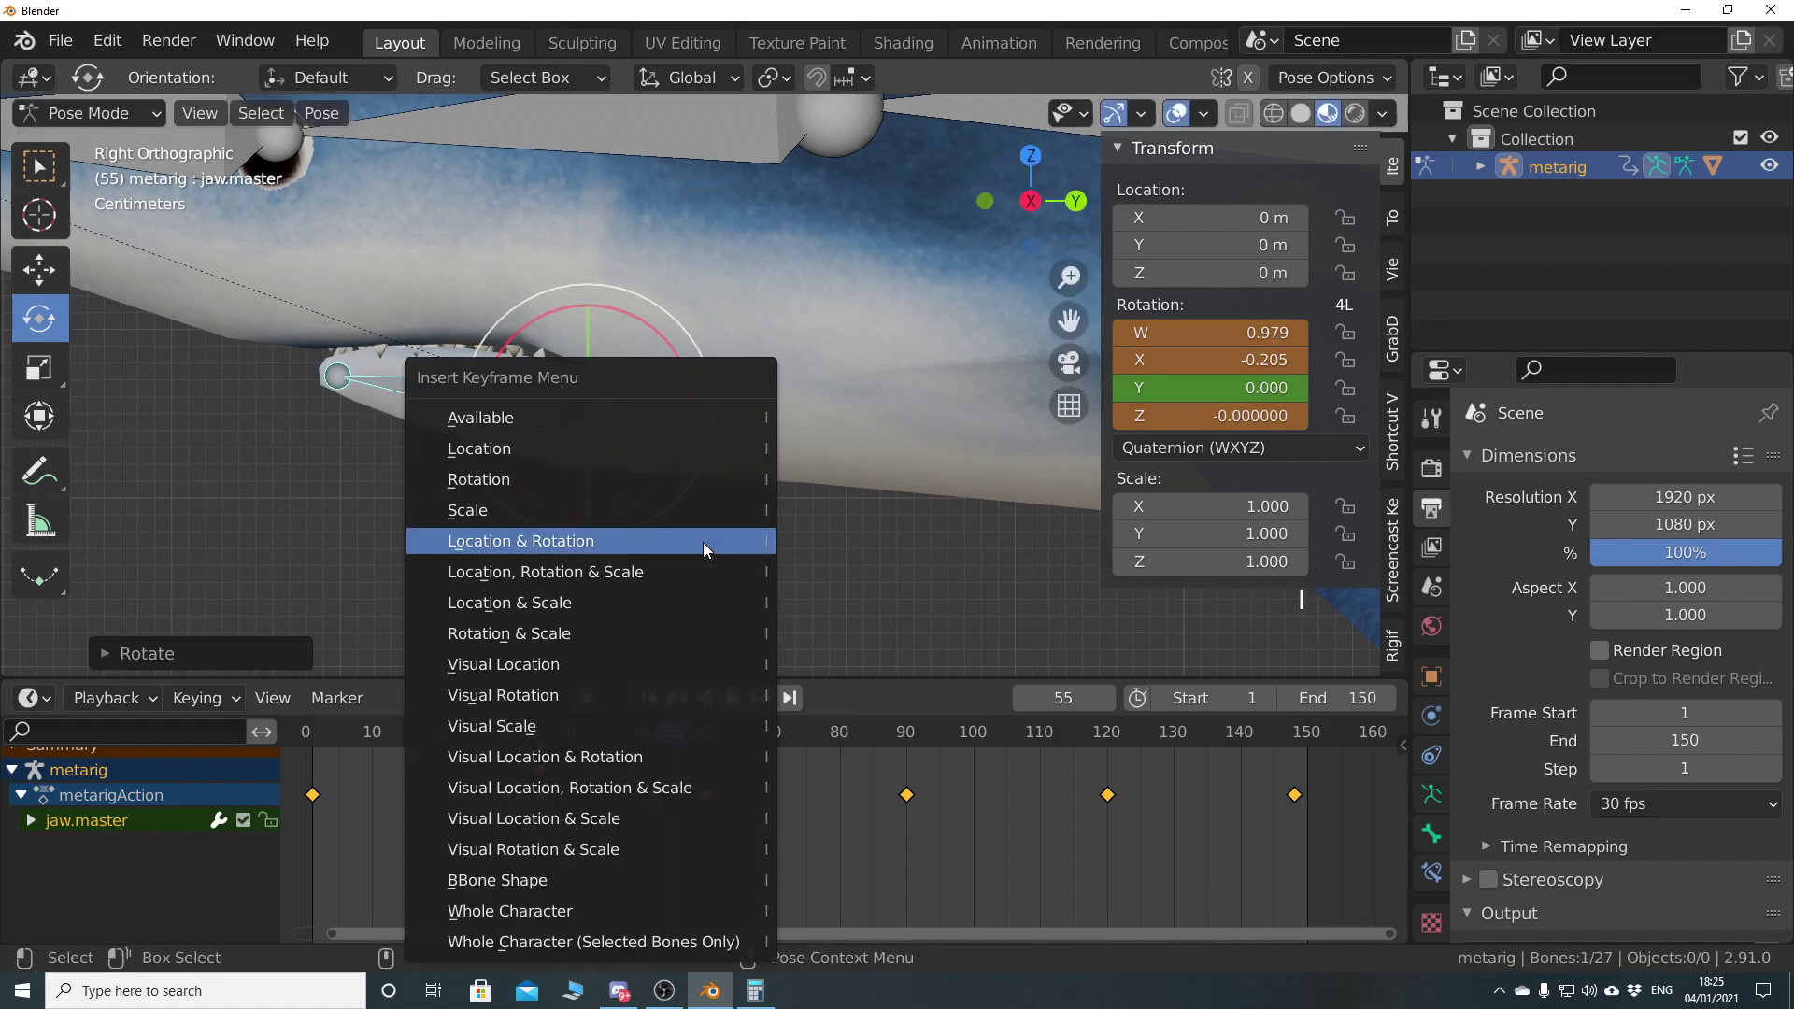
left_click(686, 478)
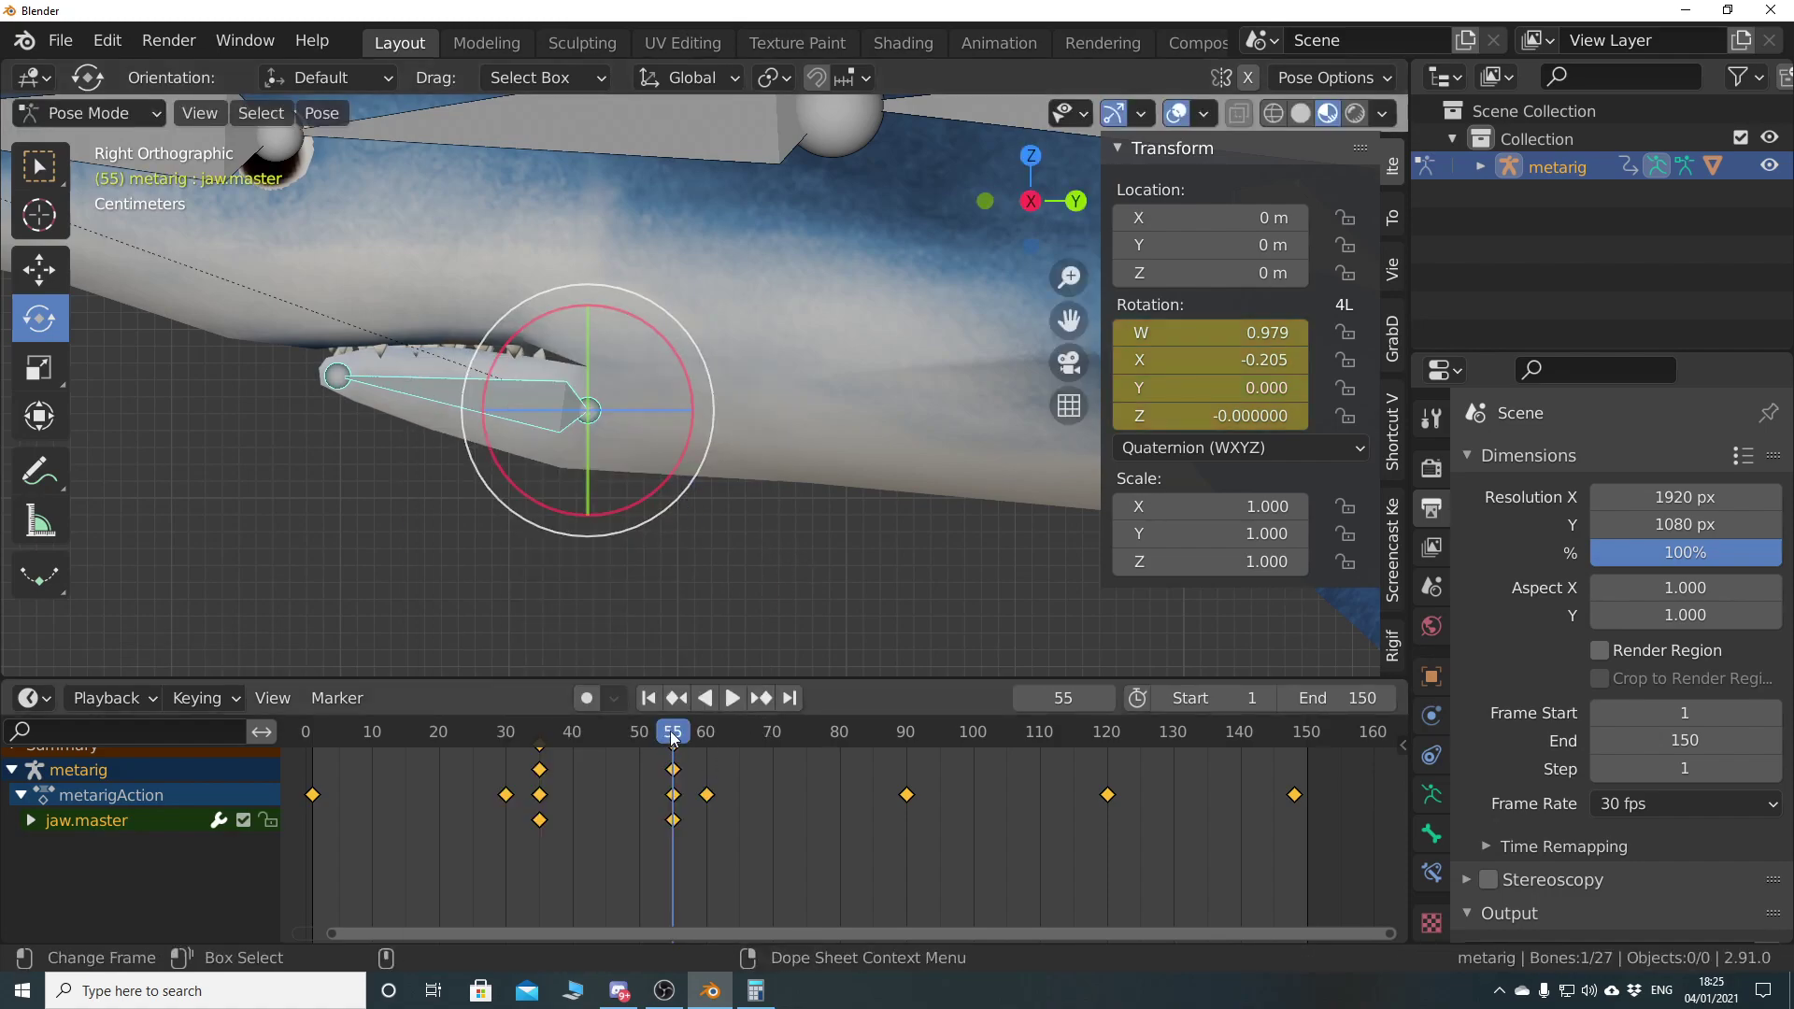
Duplicate the jaw.master open-mouth keyframe from frame 35 to frame 65
left_click_drag(673, 737, 741, 737)
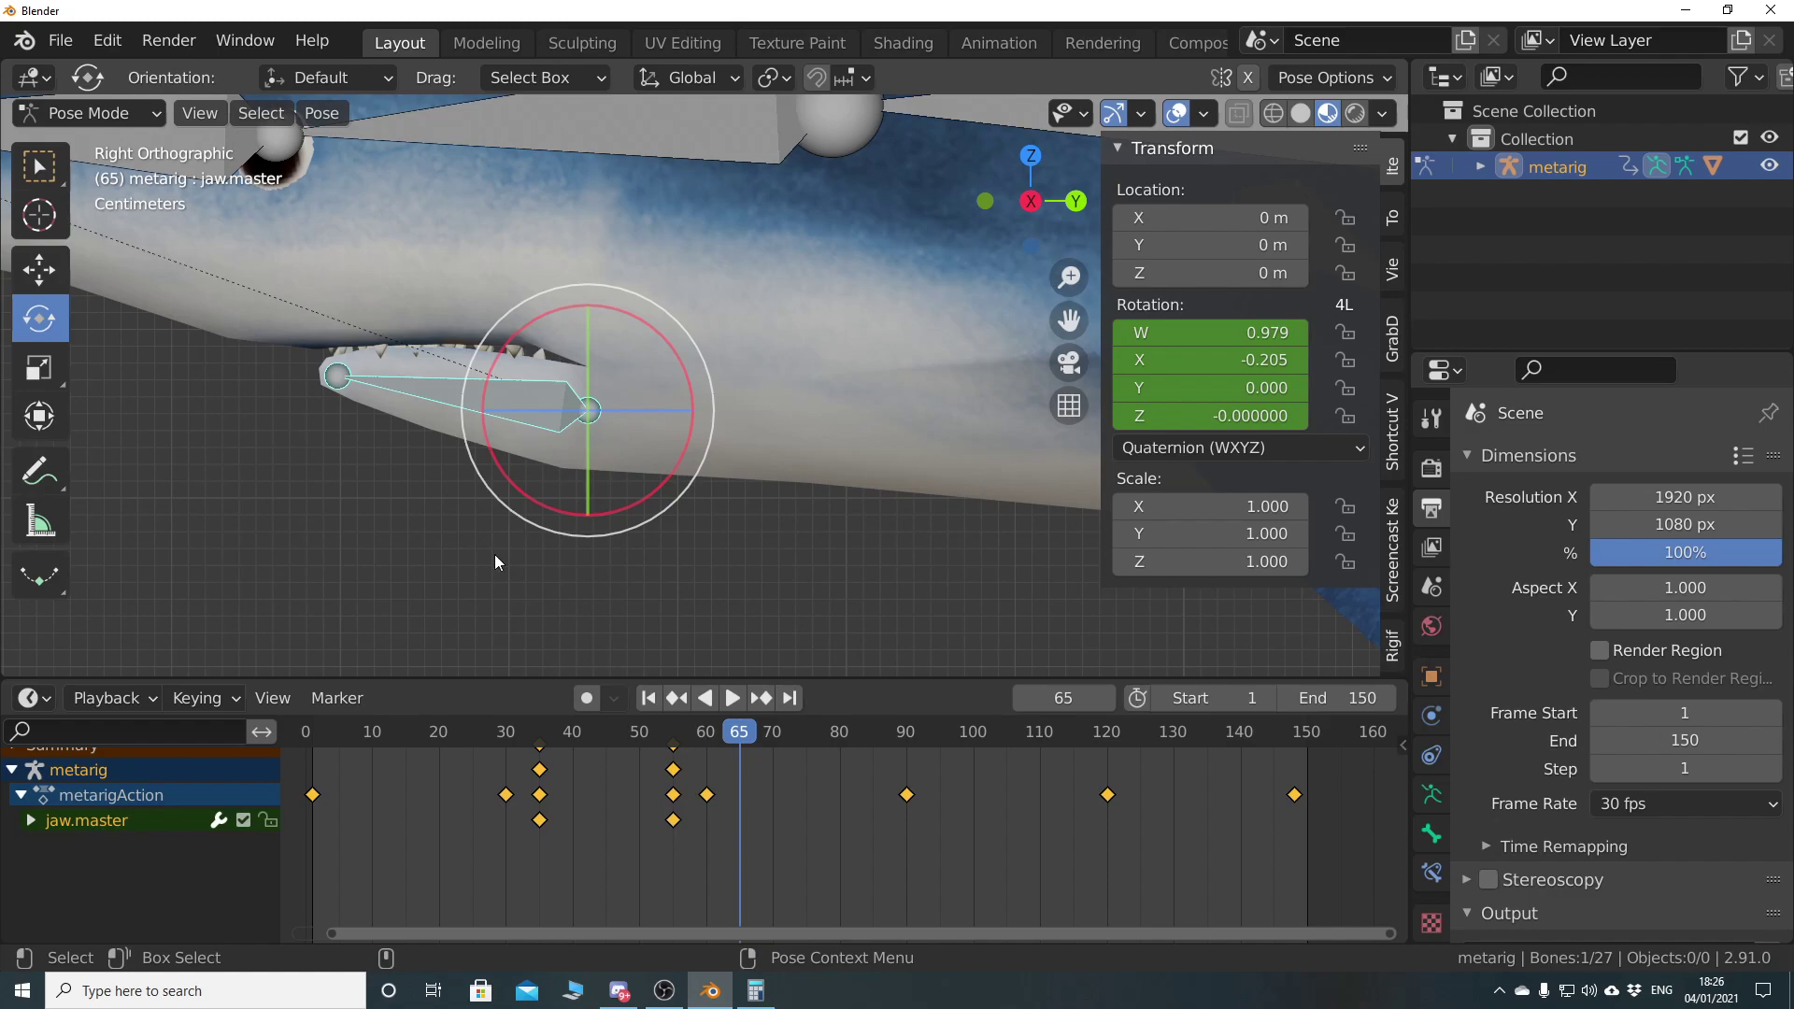
left_click(542, 799)
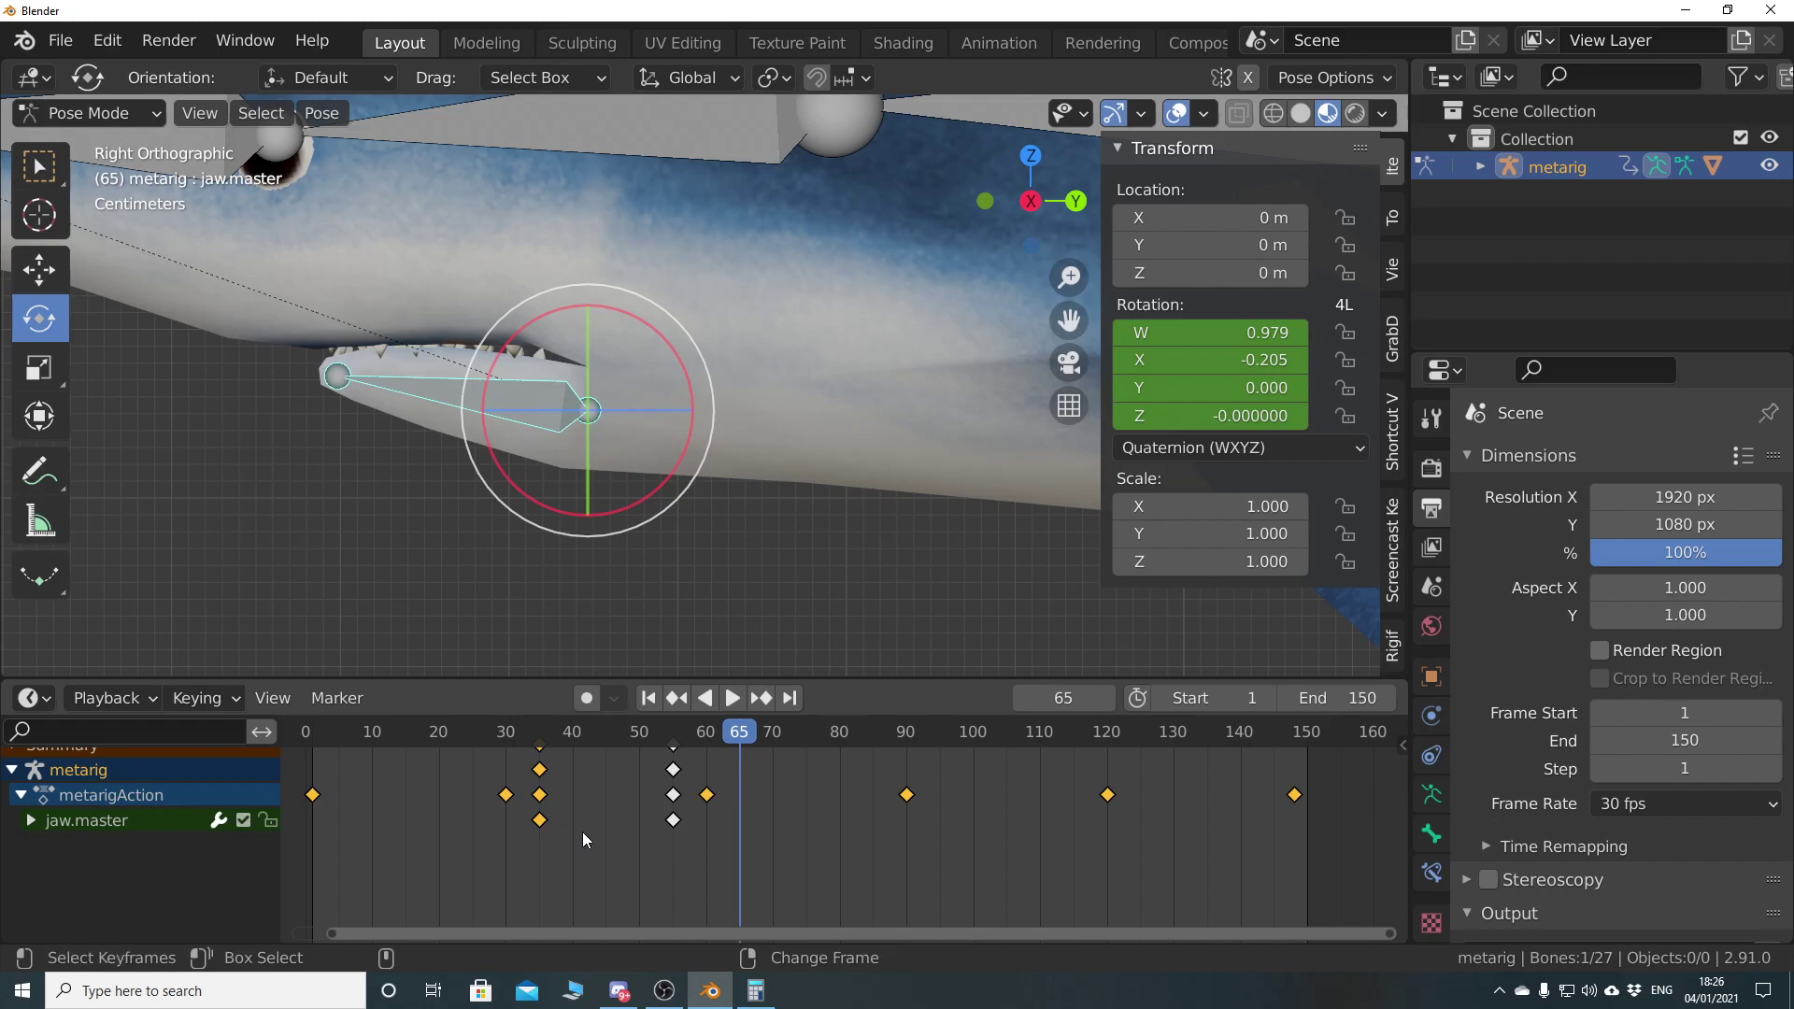
key("shift+d")
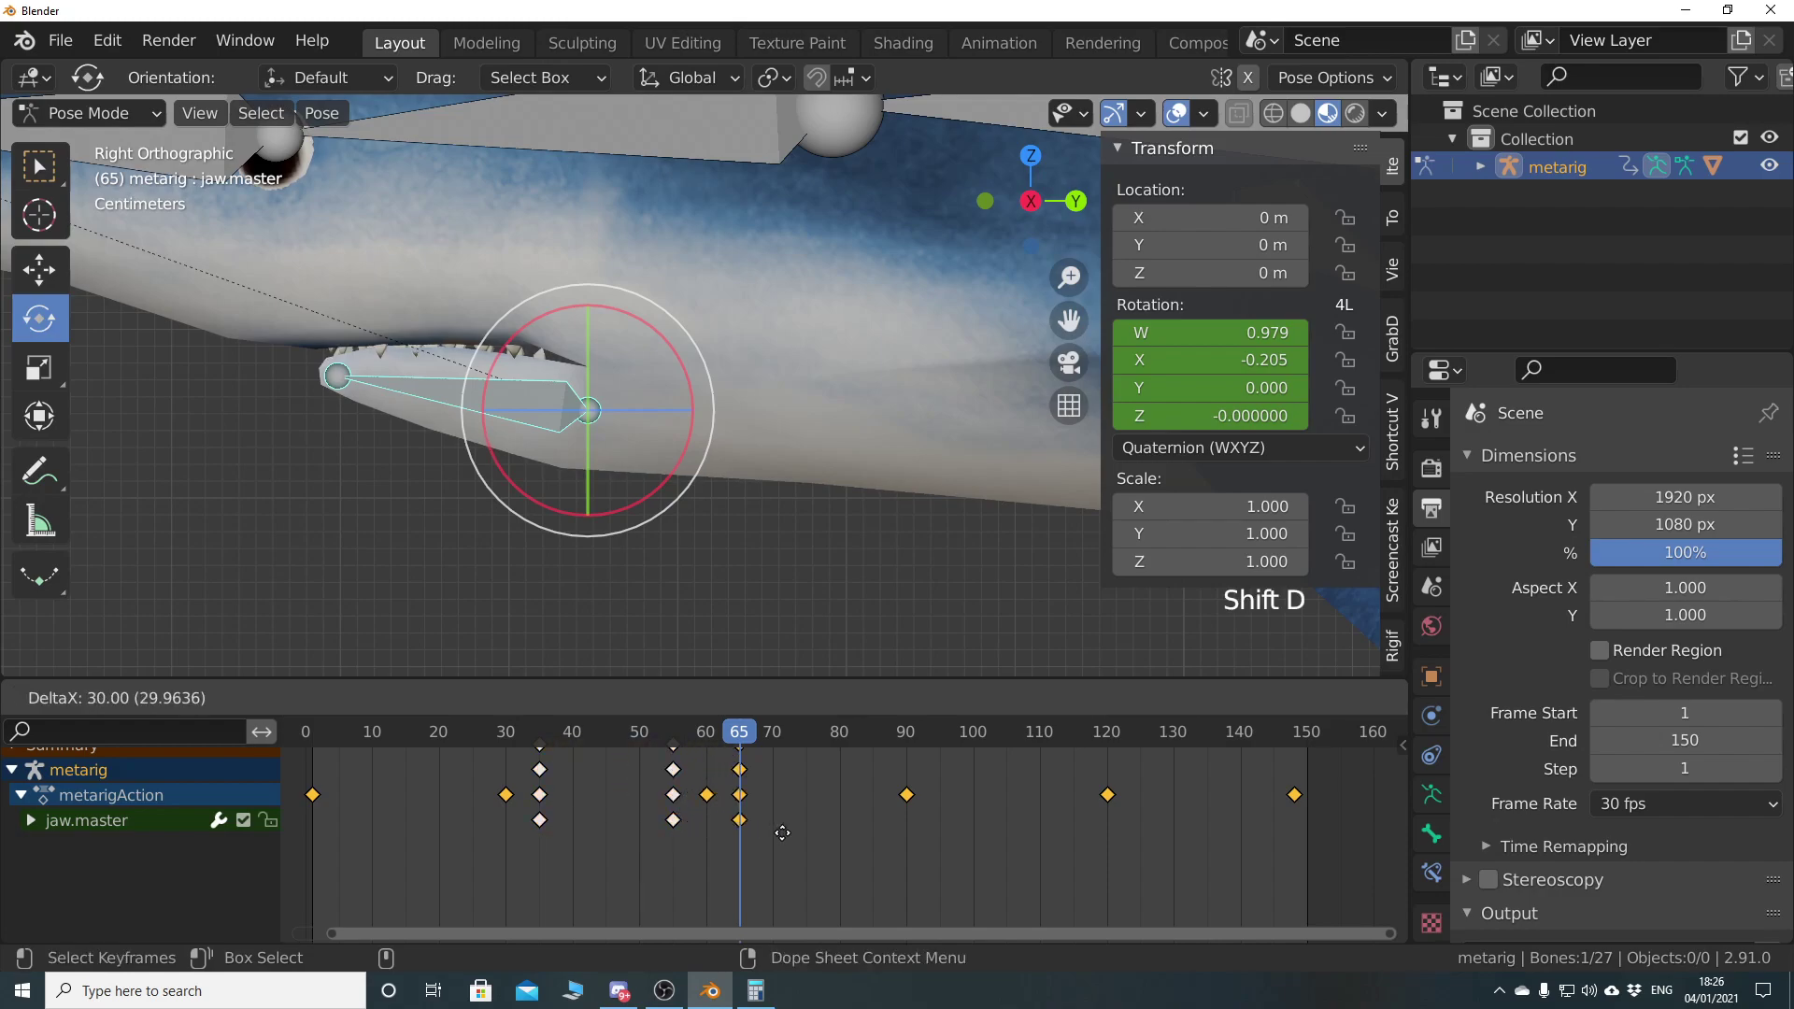
left_click(782, 832)
Play back the jaw animation from frame 1, stop it and return to the first frame
left_click_drag(743, 733, 314, 743)
left_click(729, 699)
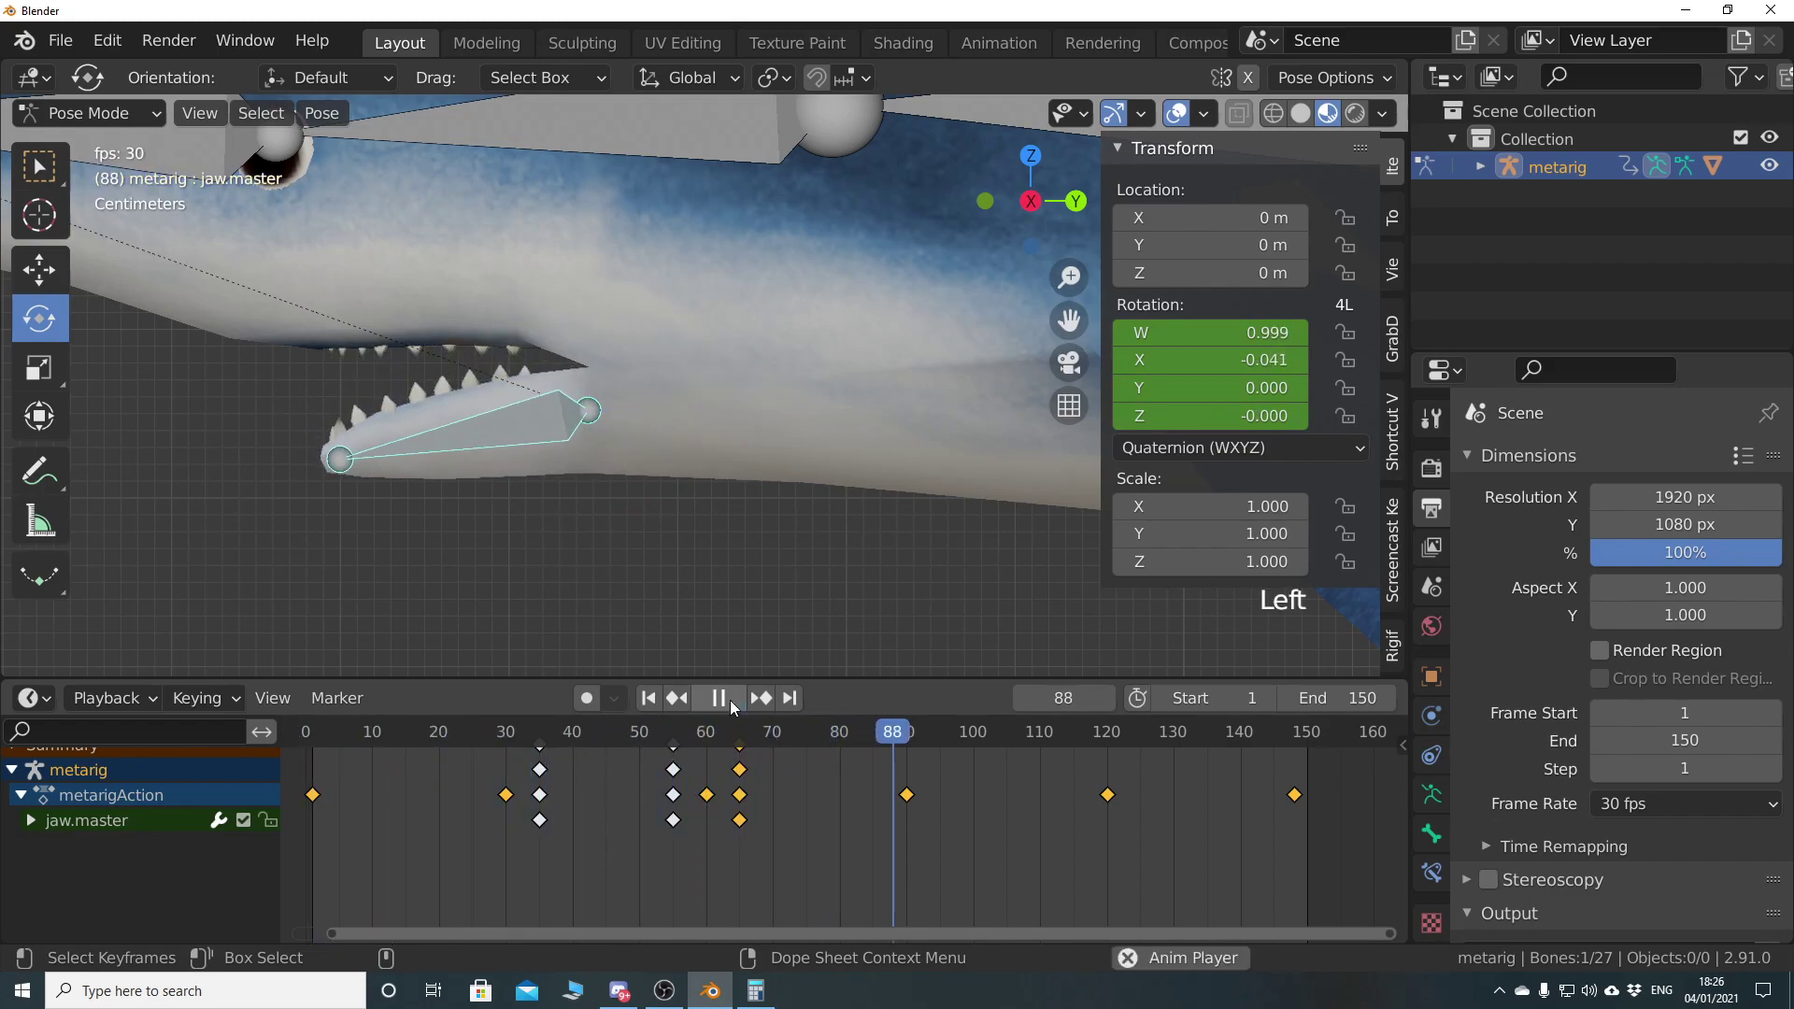
left_click(729, 700)
left_click(657, 701)
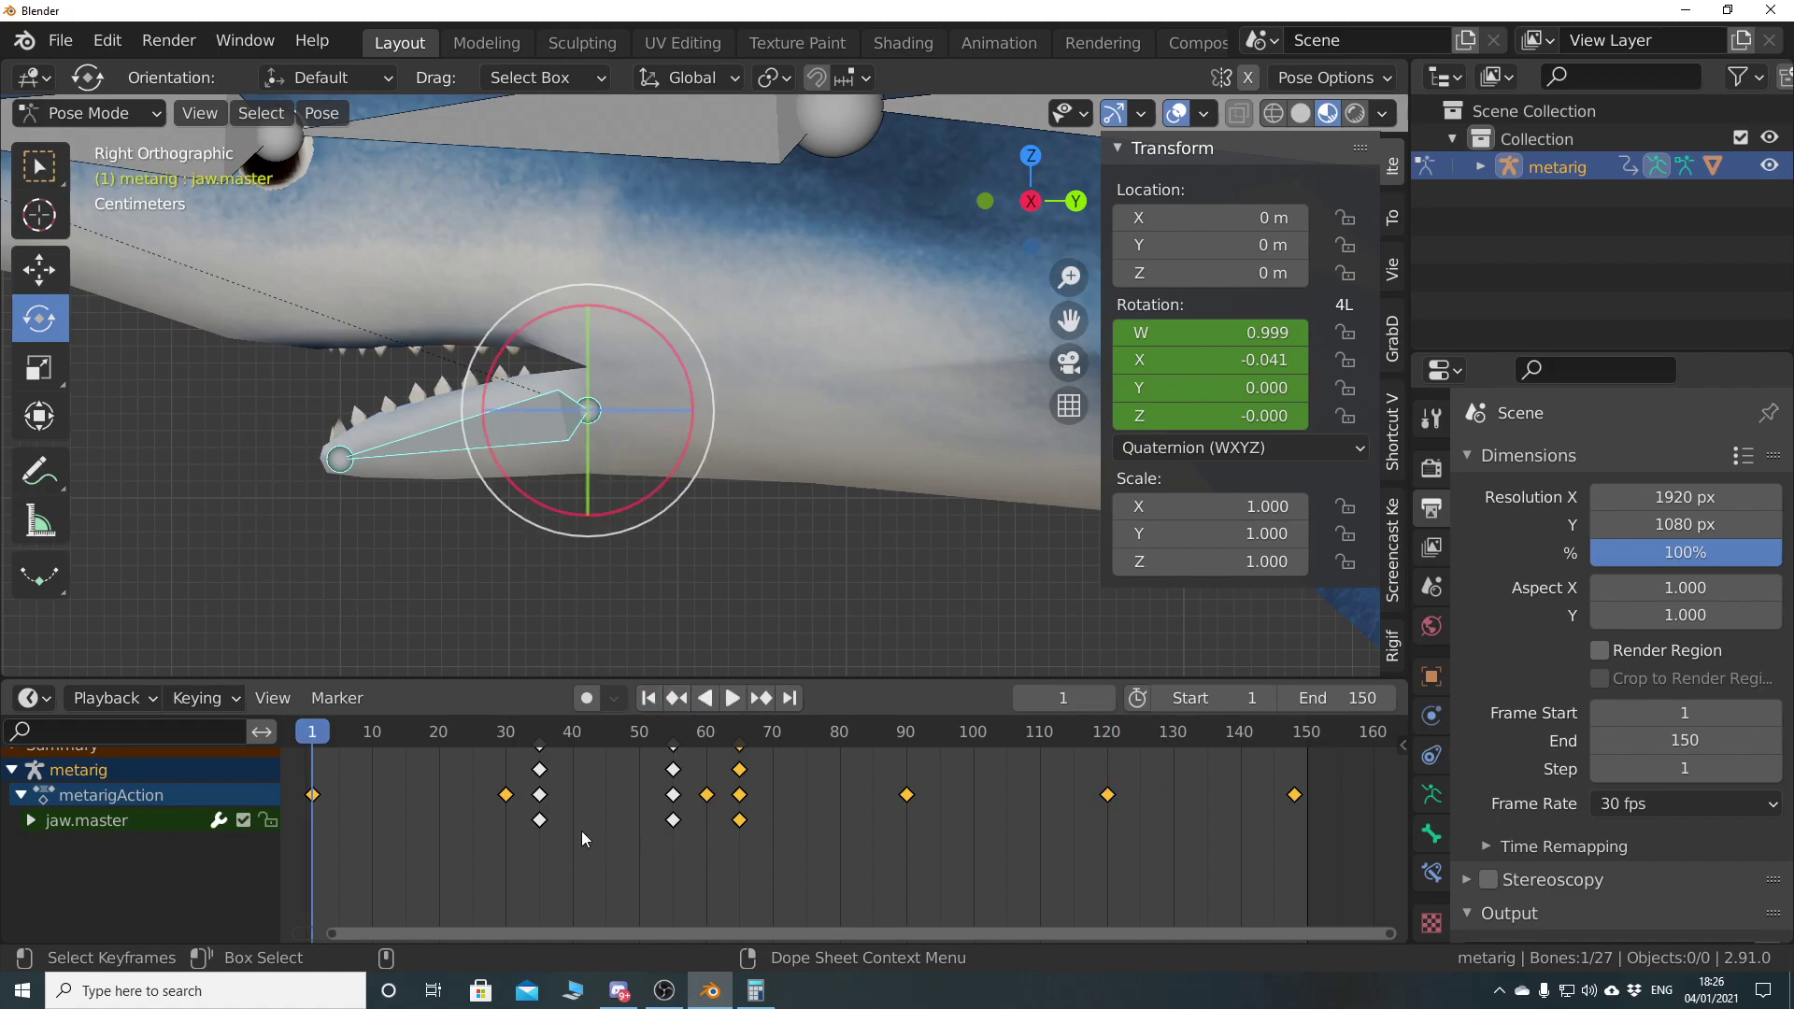
Select the jaw.master keyframes at frames 35, 55 and 65 and duplicate them 70 frames later, to 105, 125 and 135
left_click(539, 820)
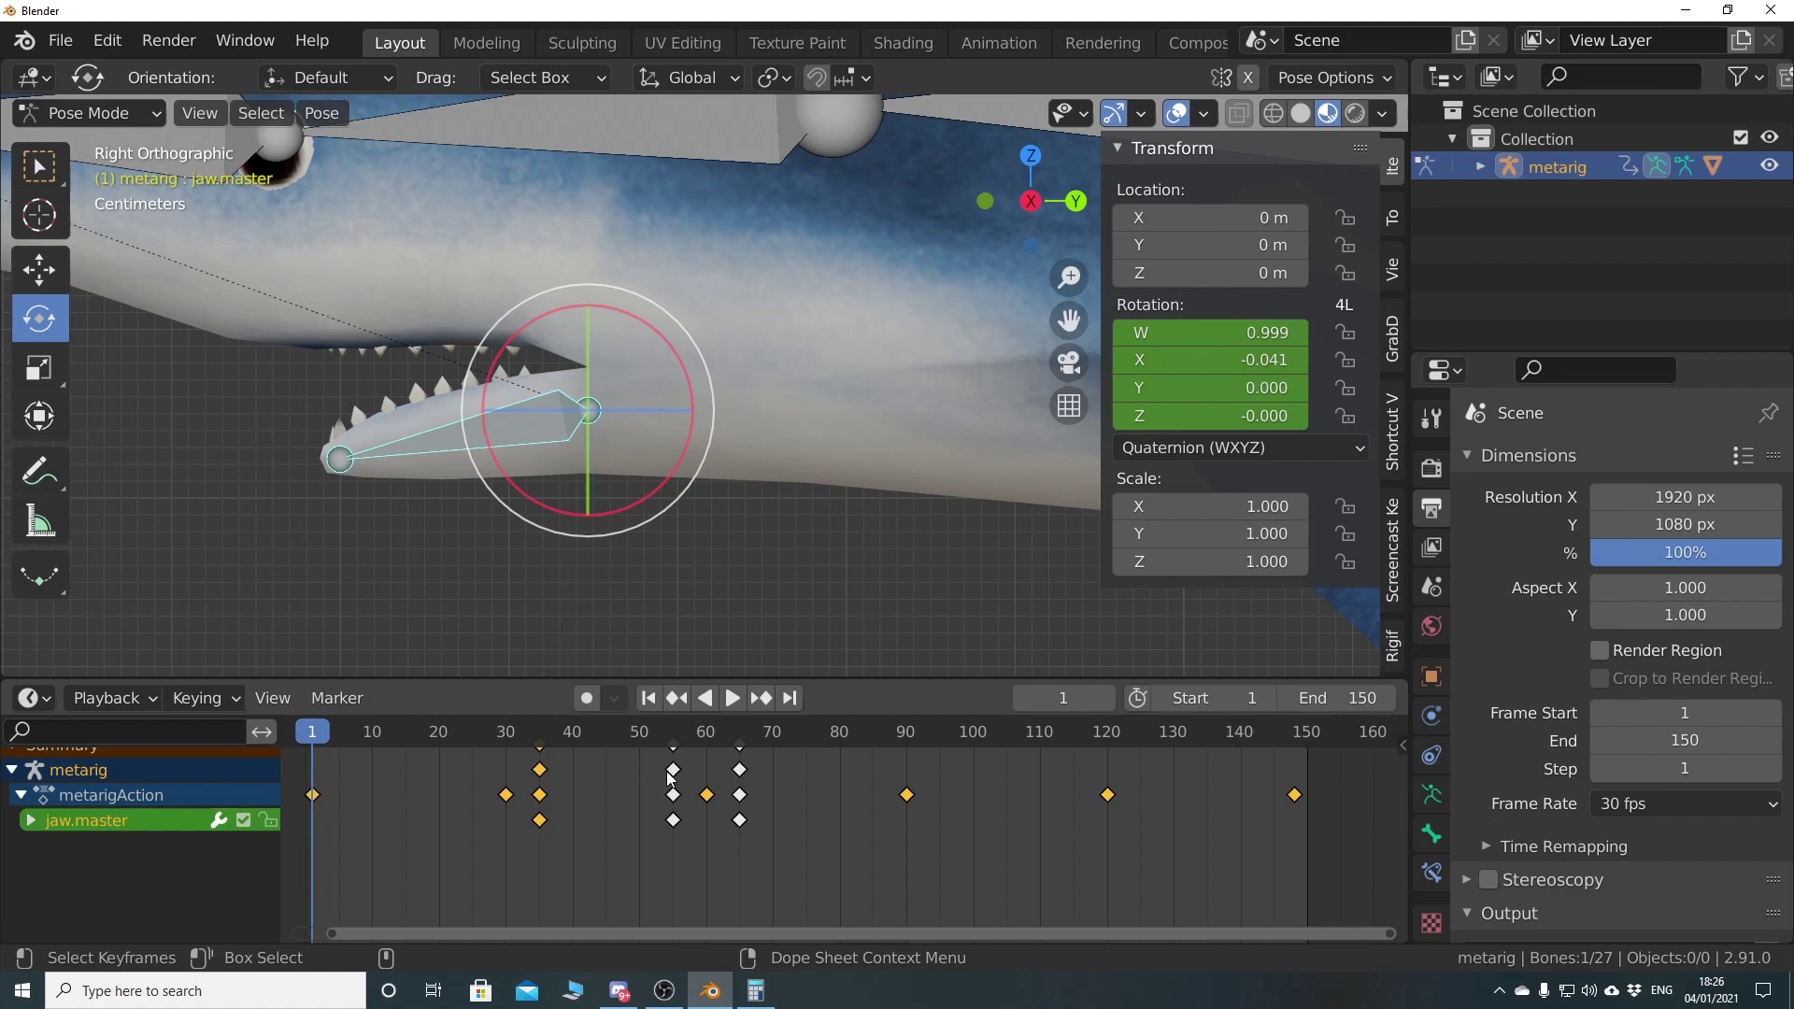
left_click(672, 821, "shift")
left_click(673, 820, "shift")
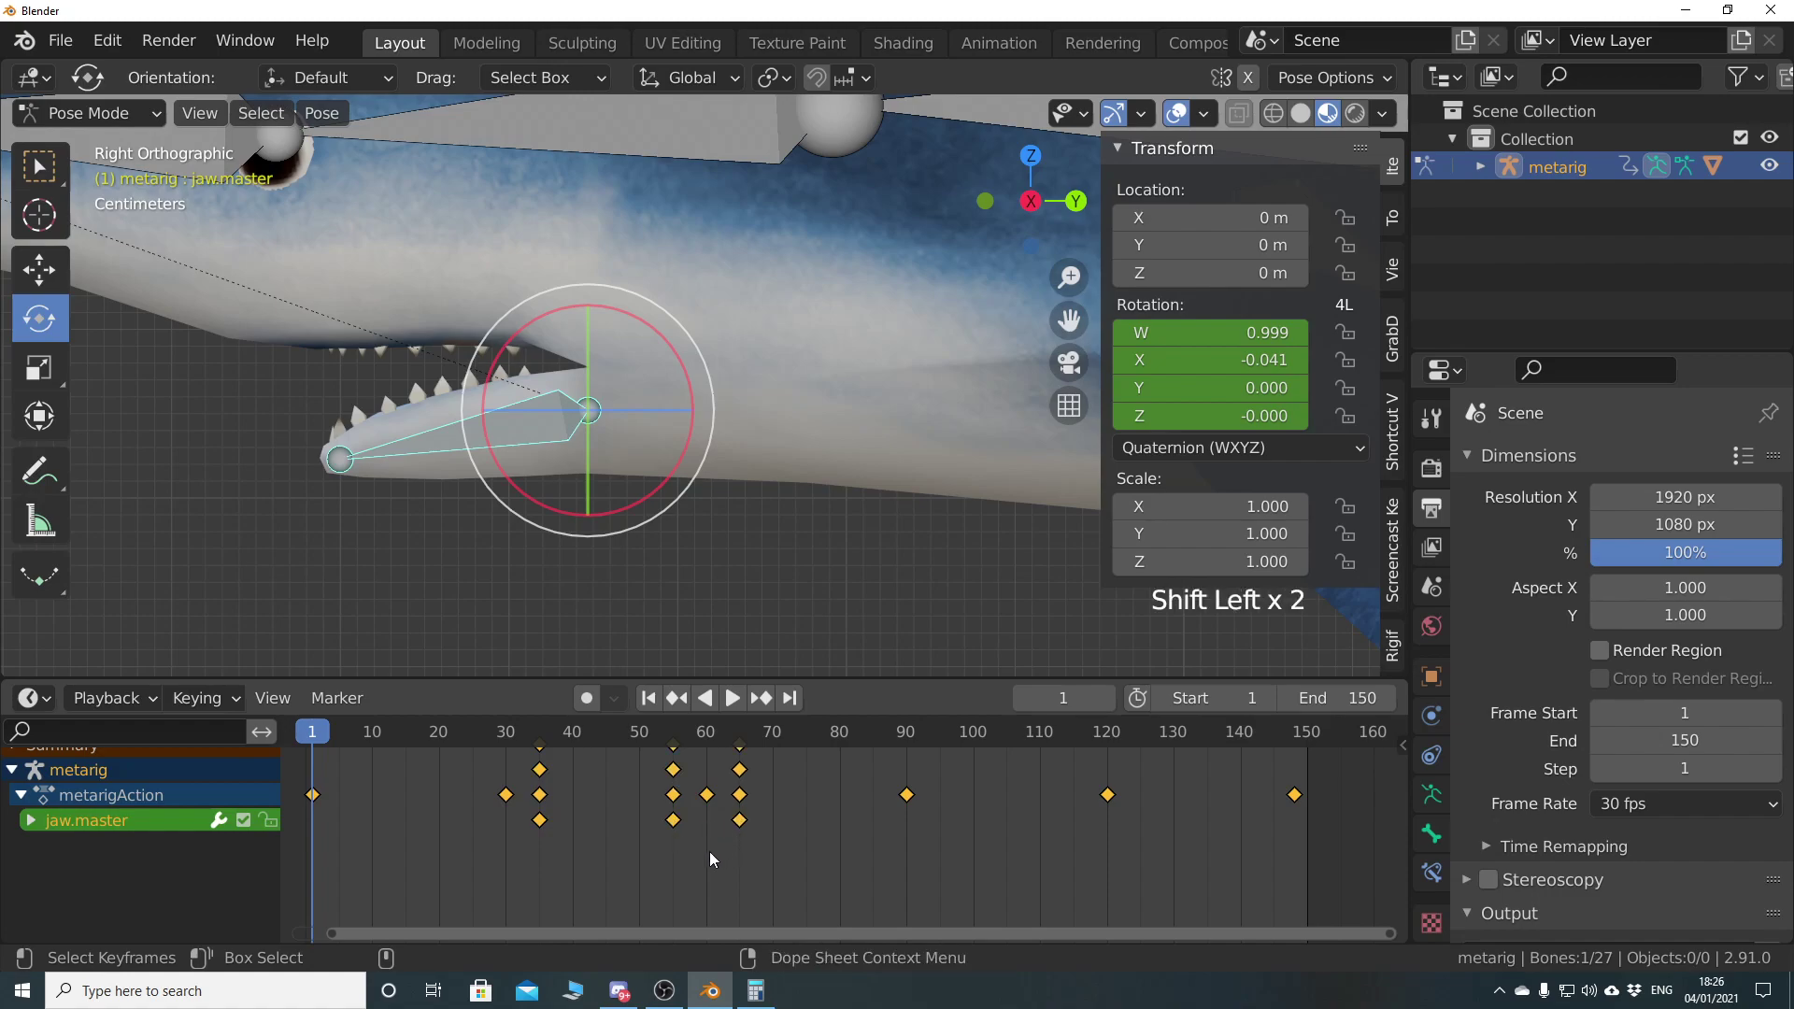
left_click(709, 850)
left_click(708, 850)
left_click(707, 859)
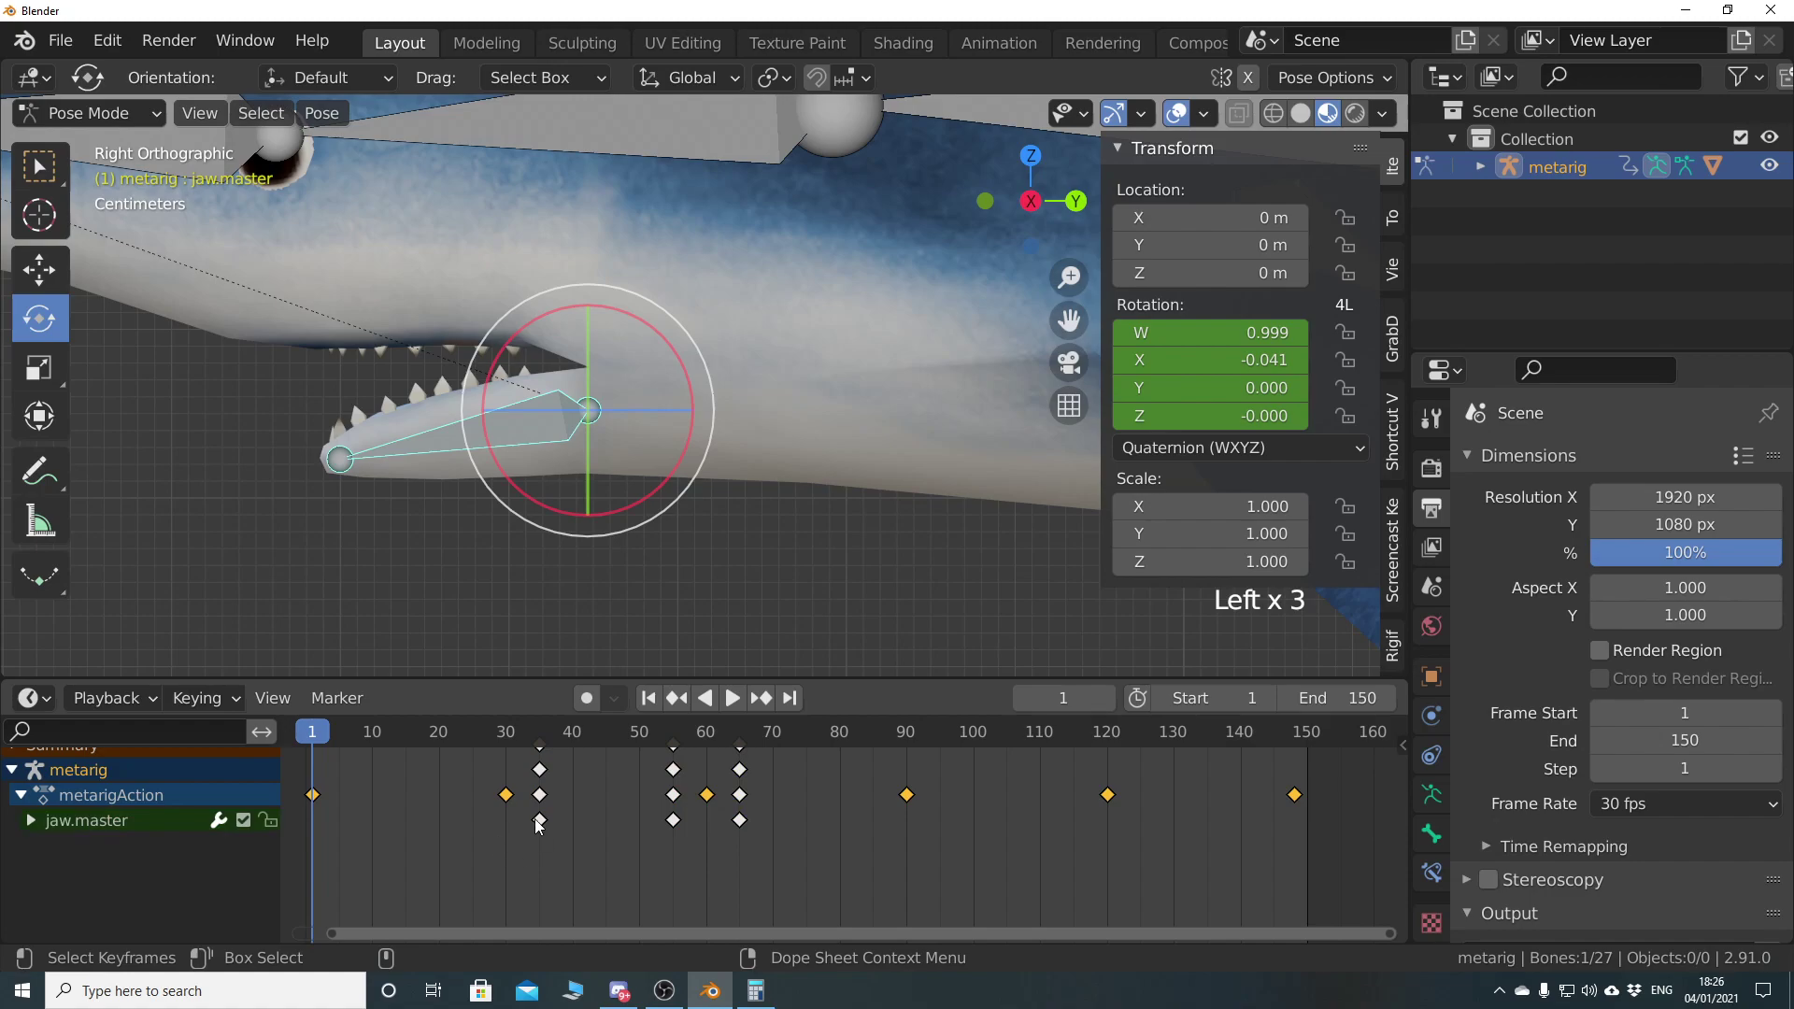
left_click(539, 820)
left_click(673, 820, "shift")
left_click(739, 821, "shift")
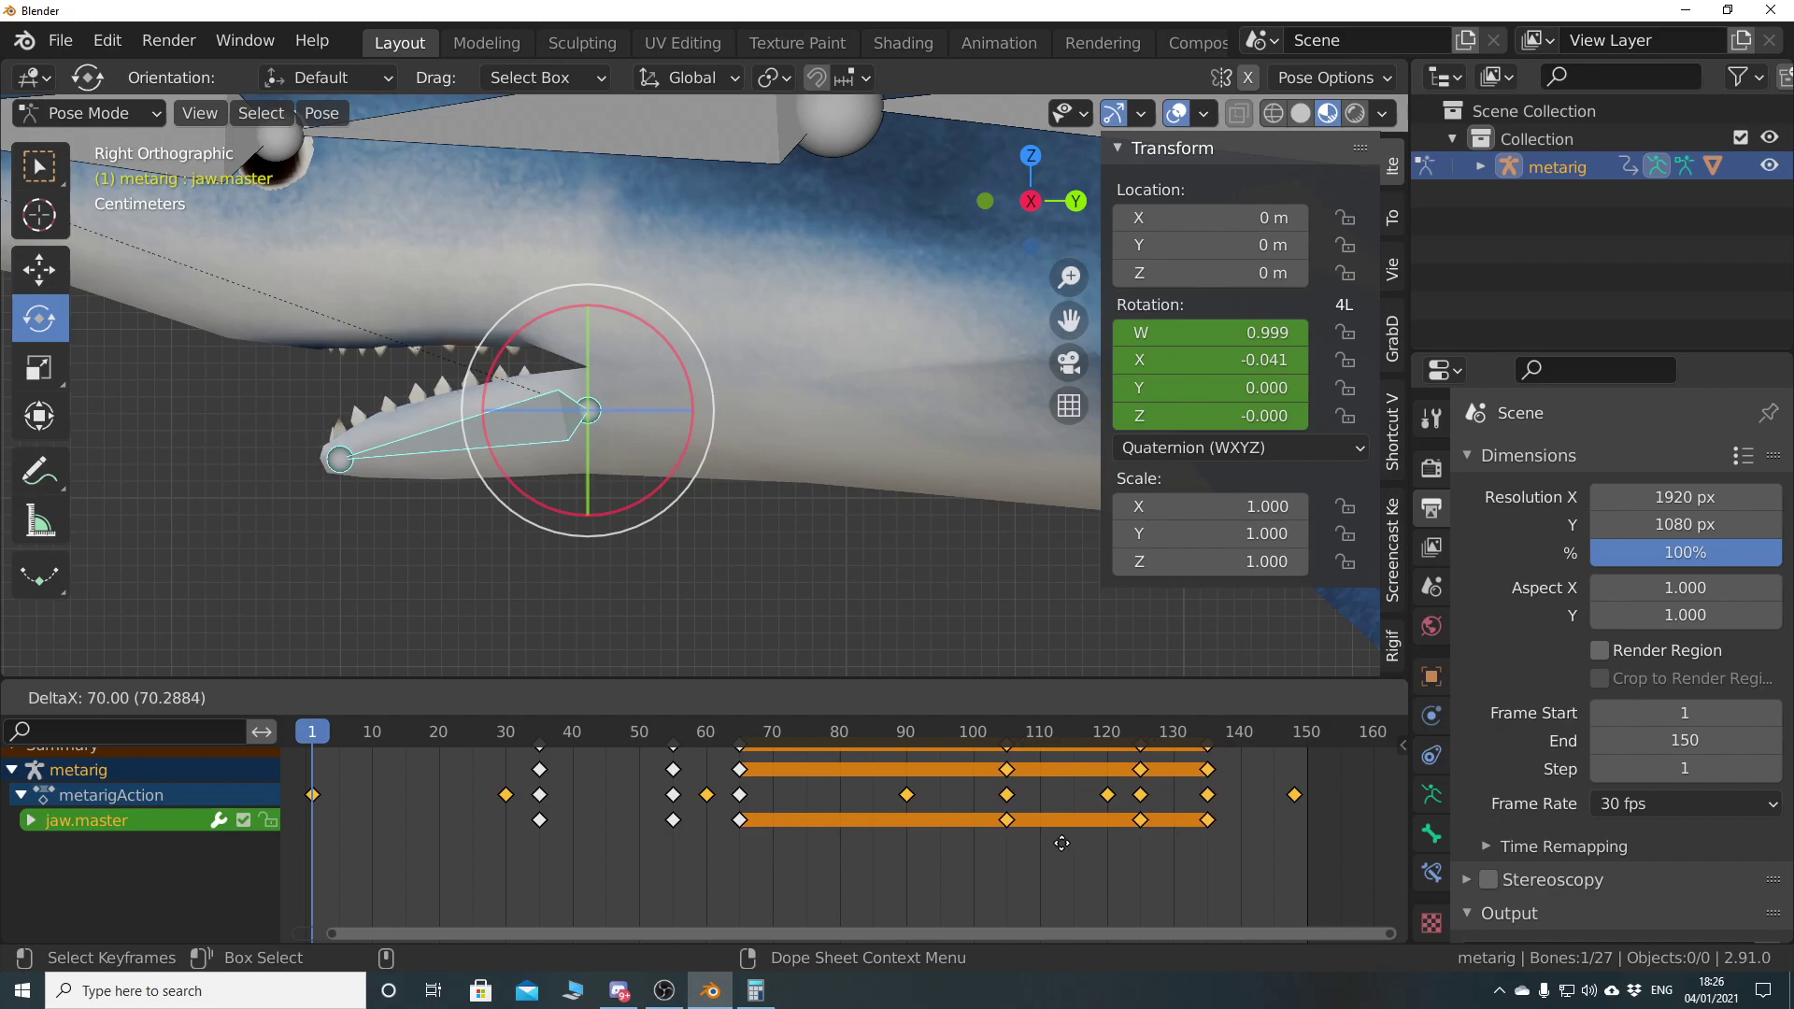
left_click(1063, 844)
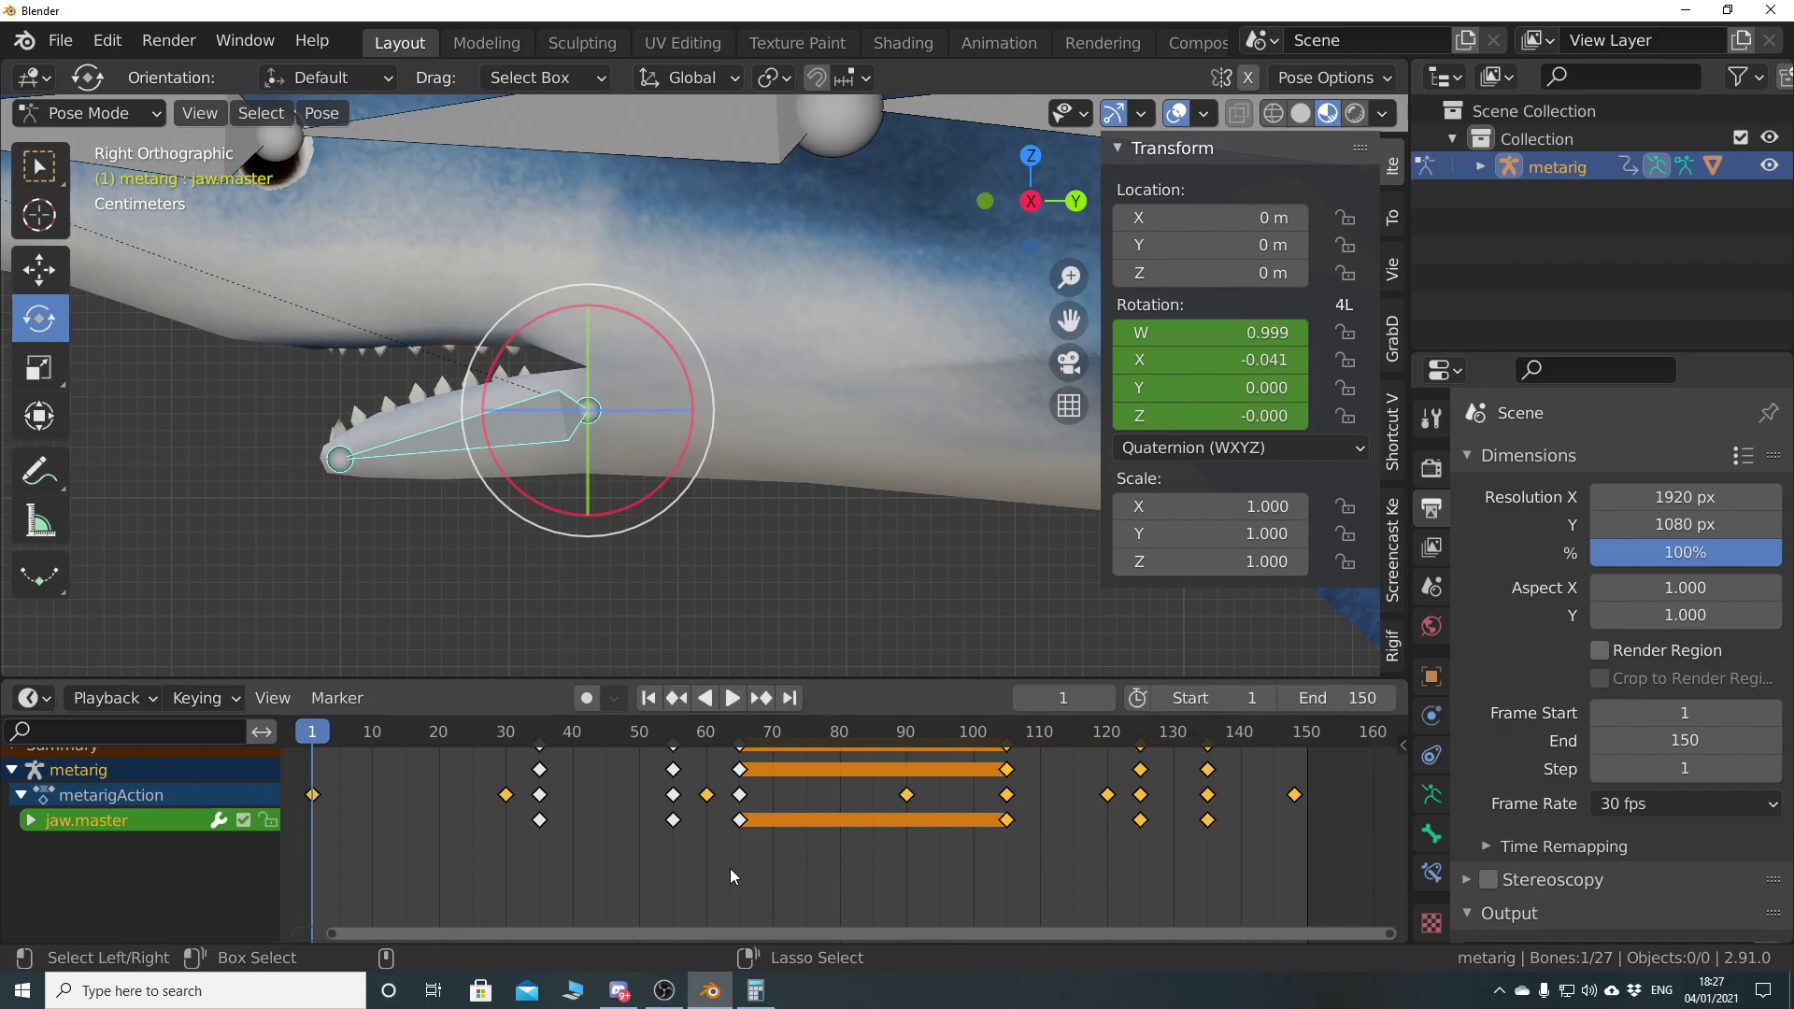
Scrub and play through the repeated jaw animation, stop it and return to frame 1
left_click_drag(292, 743, 1286, 737)
left_click(652, 699)
left_click(733, 699)
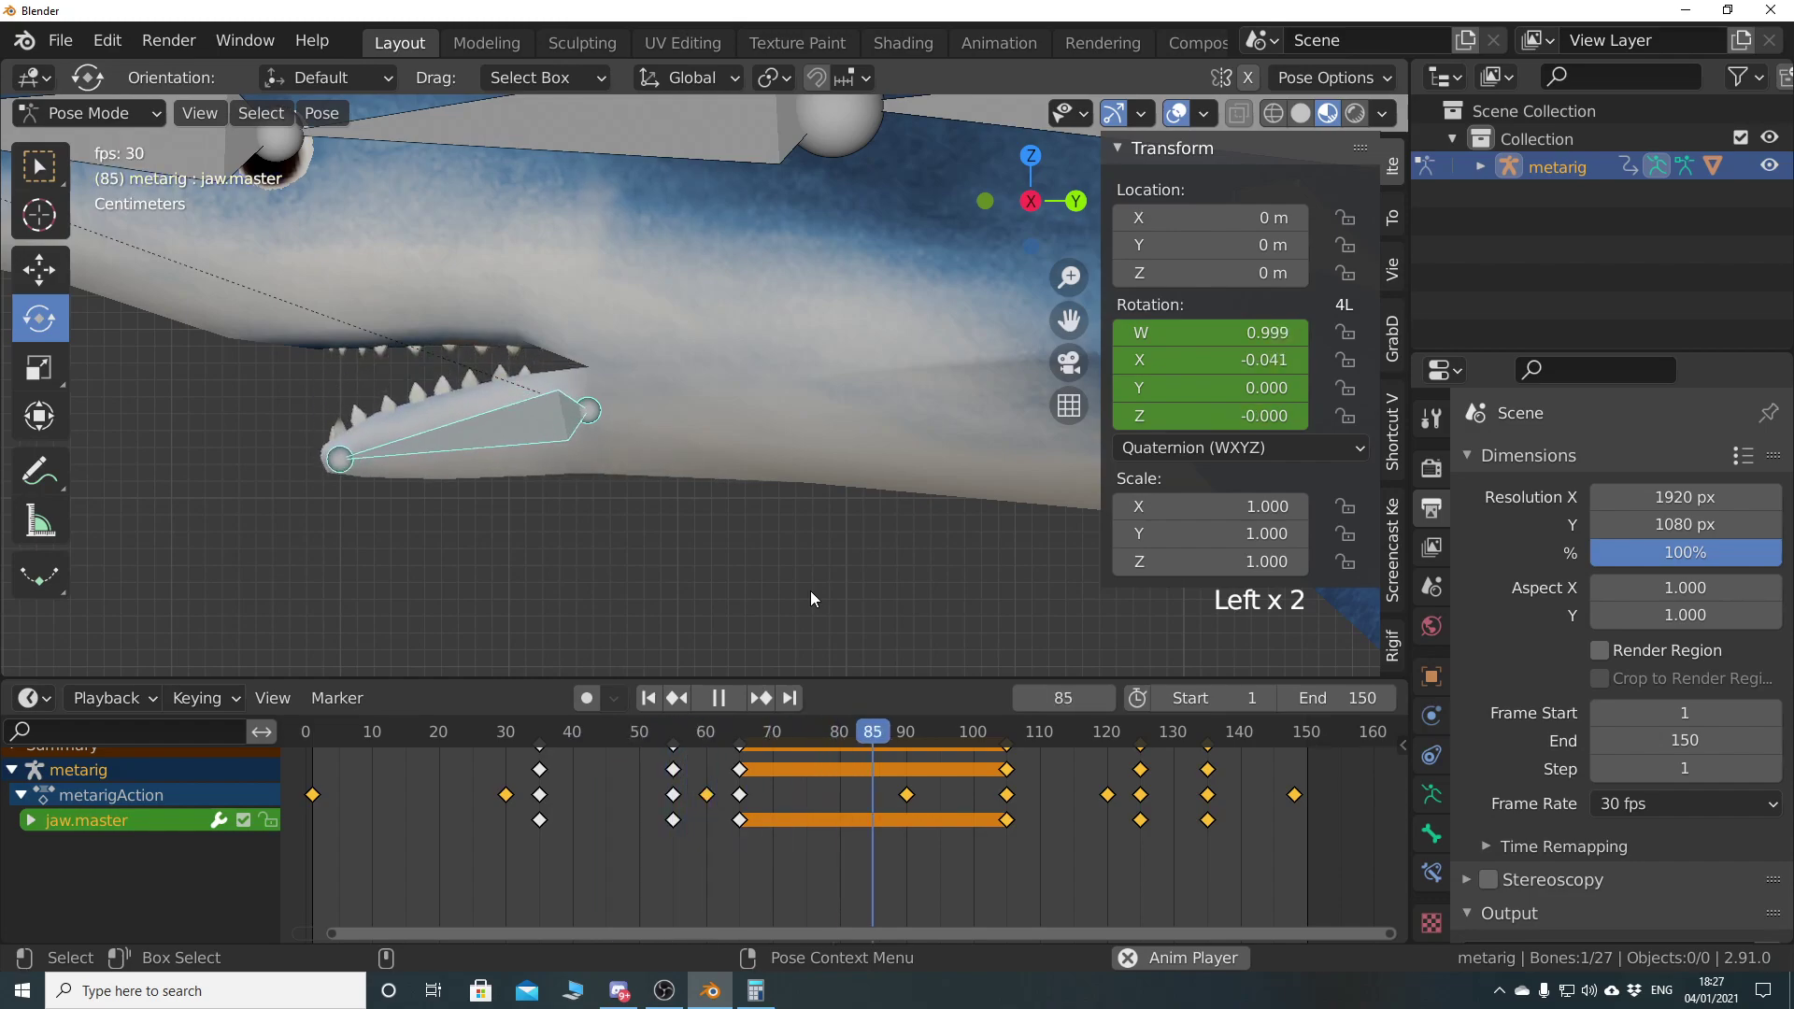
left_click(712, 699)
left_click(646, 701)
Deselect all bones and switch the metarig from Pose Mode to Object Mode
scroll(710, 570, "down", 9)
middle_click_drag(740, 506, 551, 548)
key("alt+a")
left_click(89, 113)
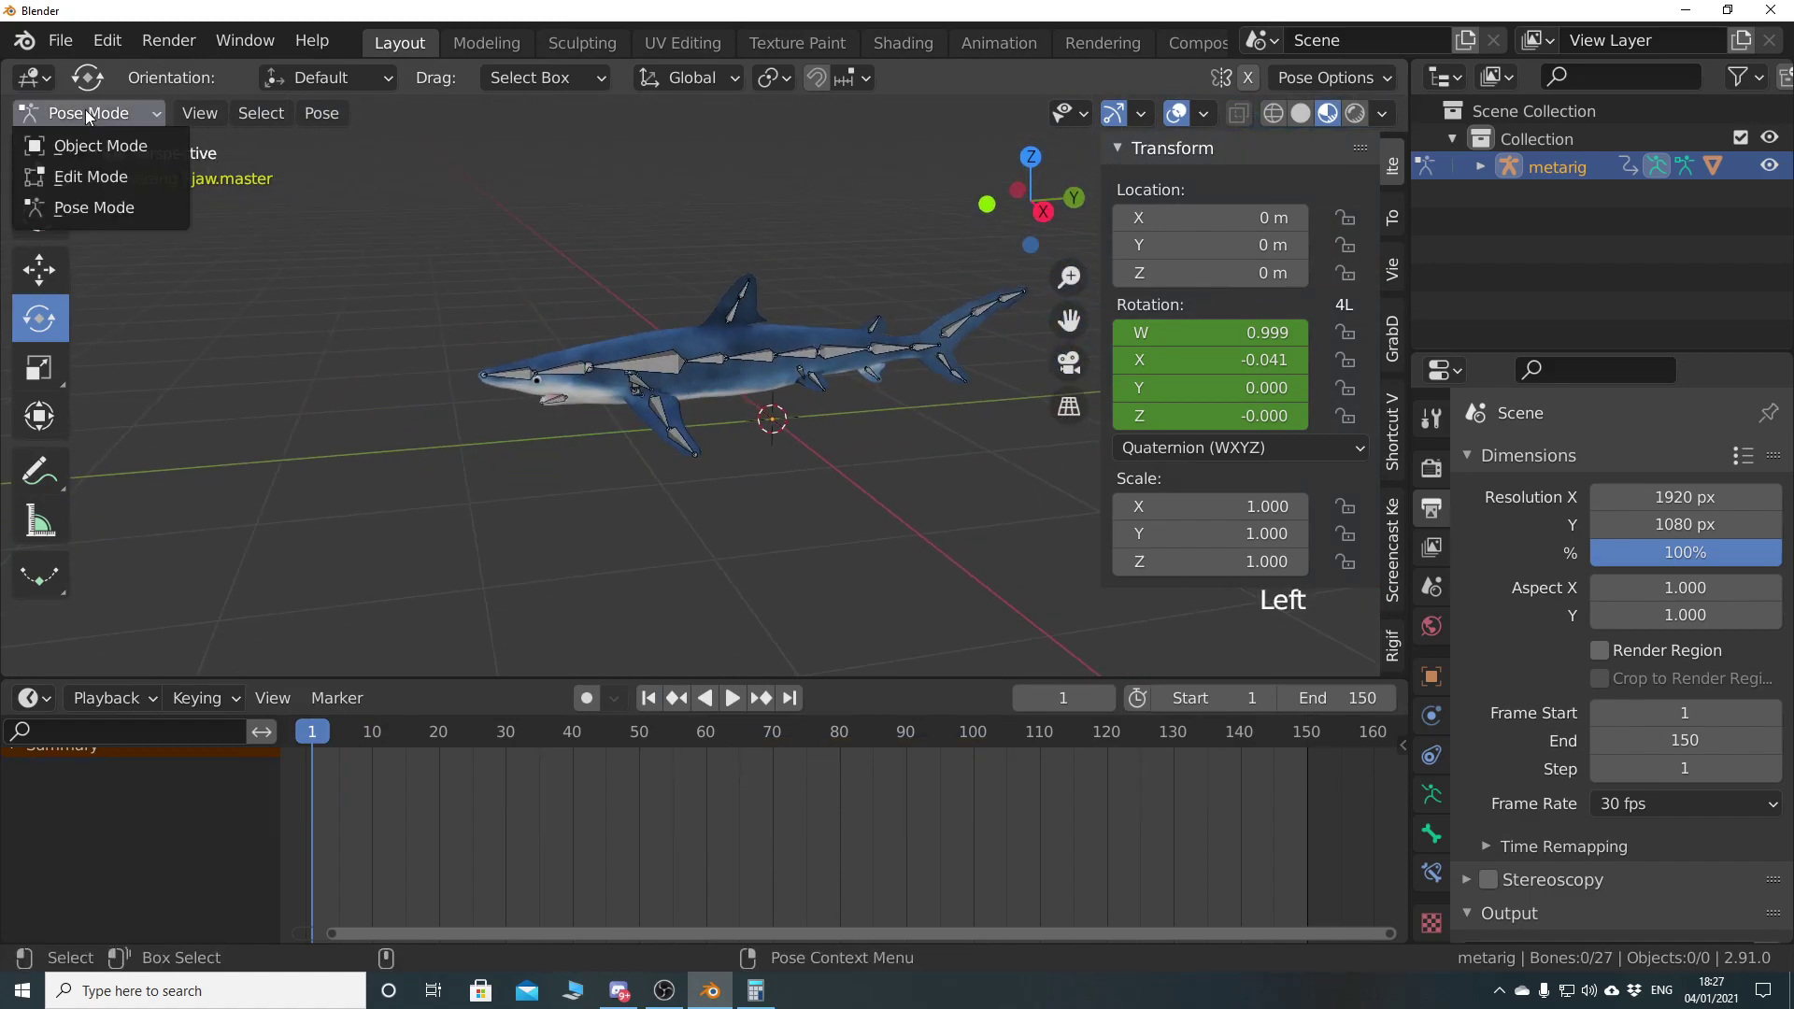
left_click(94, 145)
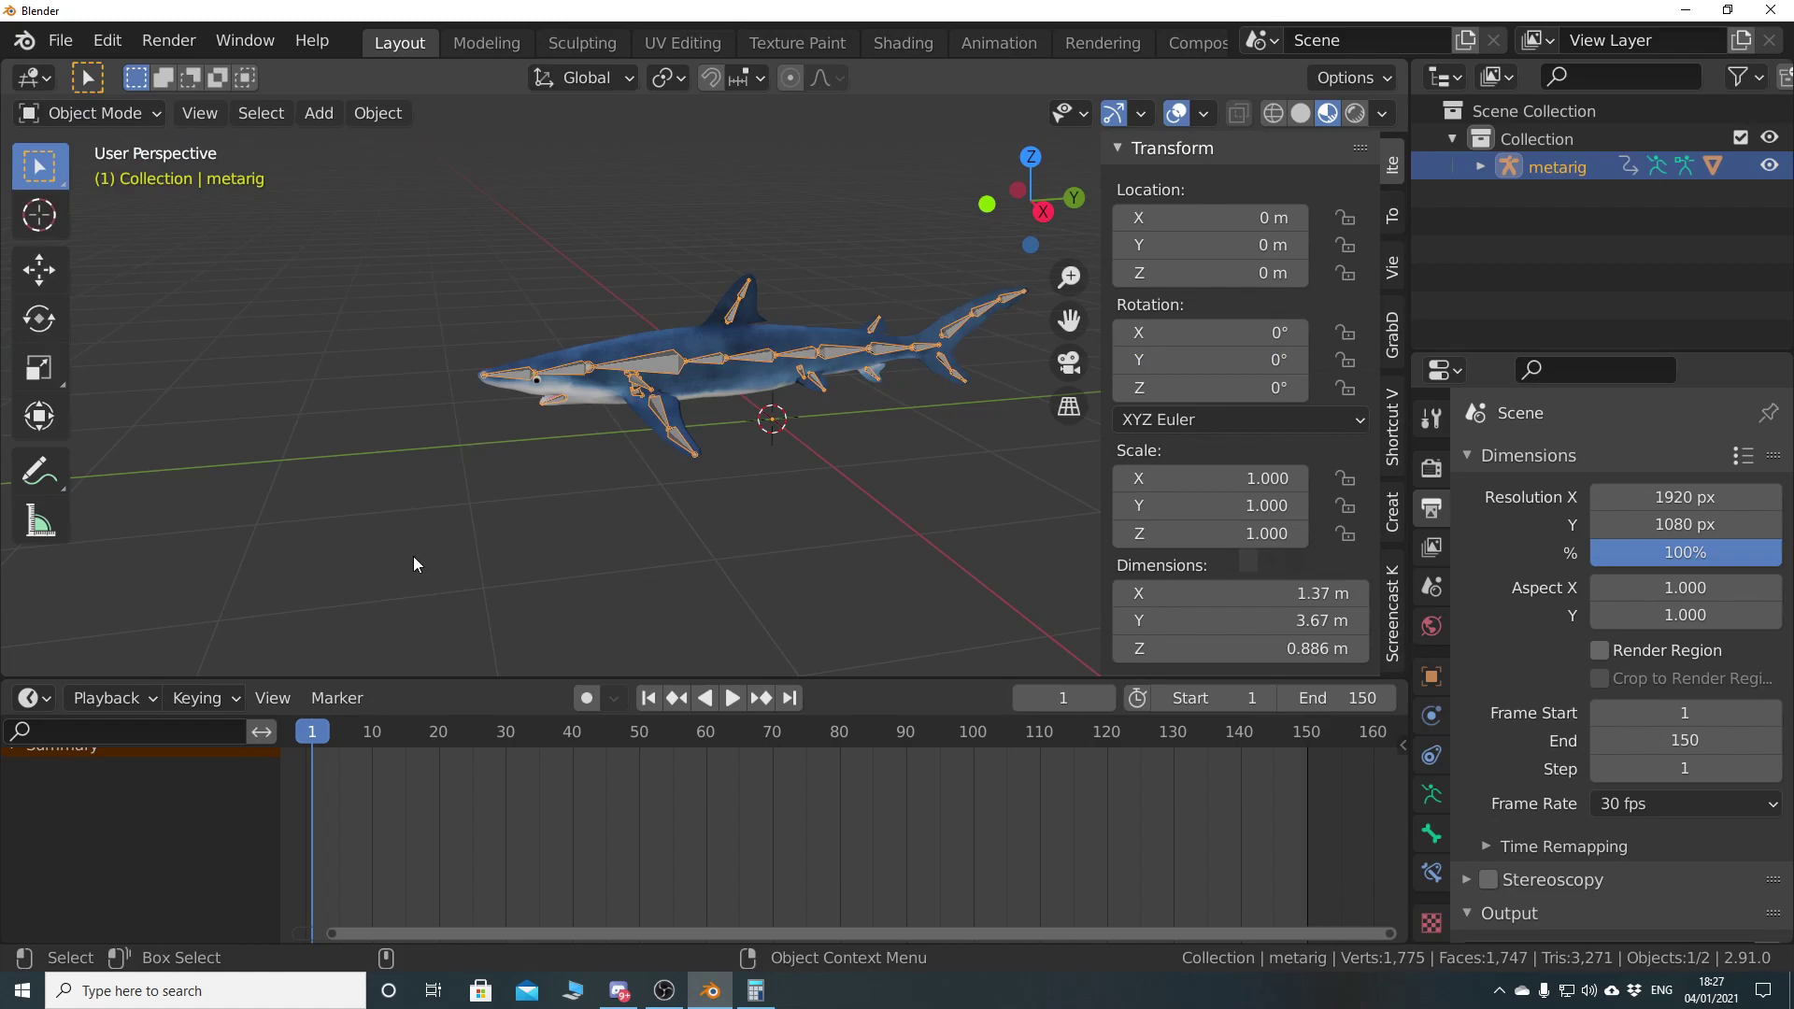
Close the viewport sidebar and hide the metarig so only the shark mesh is shown
key("n")
scroll(451, 556, "up", 3)
middle_click_drag(487, 557, 498, 558, "shift")
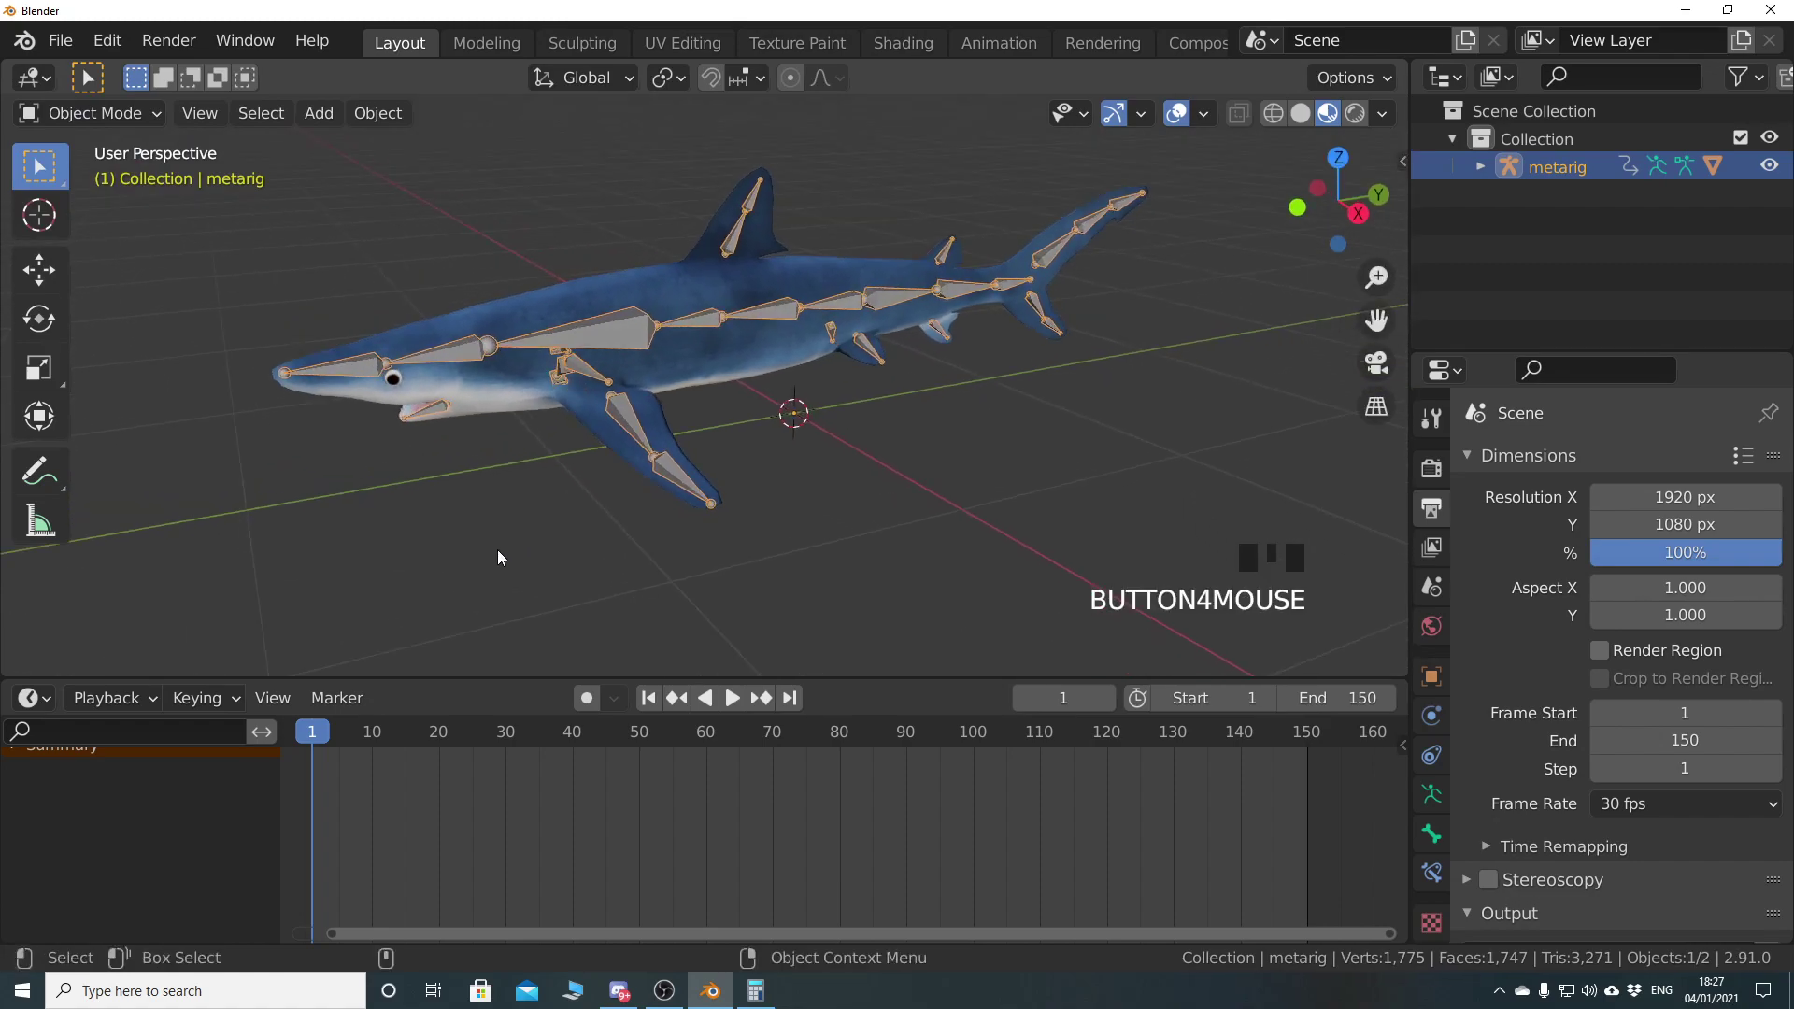
middle_click_drag(831, 503, 716, 533)
left_click(780, 517)
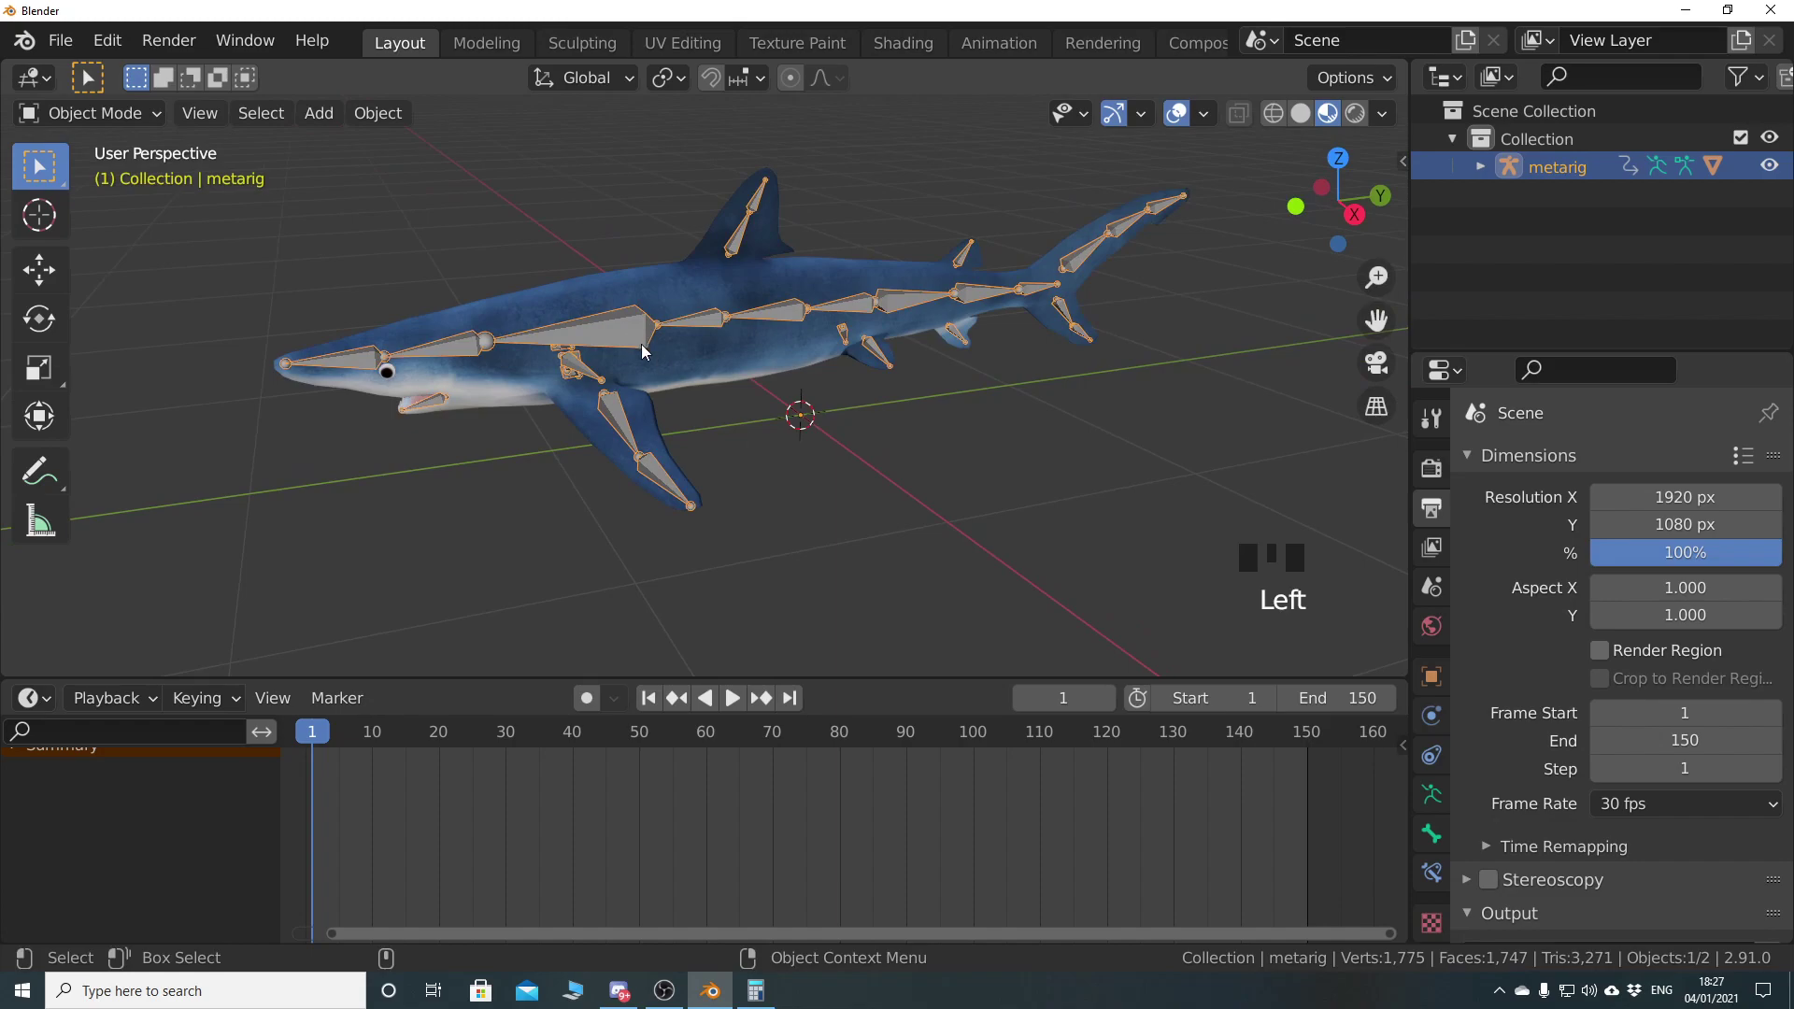
left_click(798, 508)
left_click(651, 364)
key("h")
Play the full swimming and jaw animation, viewing it in a maximized viewport, and return to frame 1
left_click(732, 698)
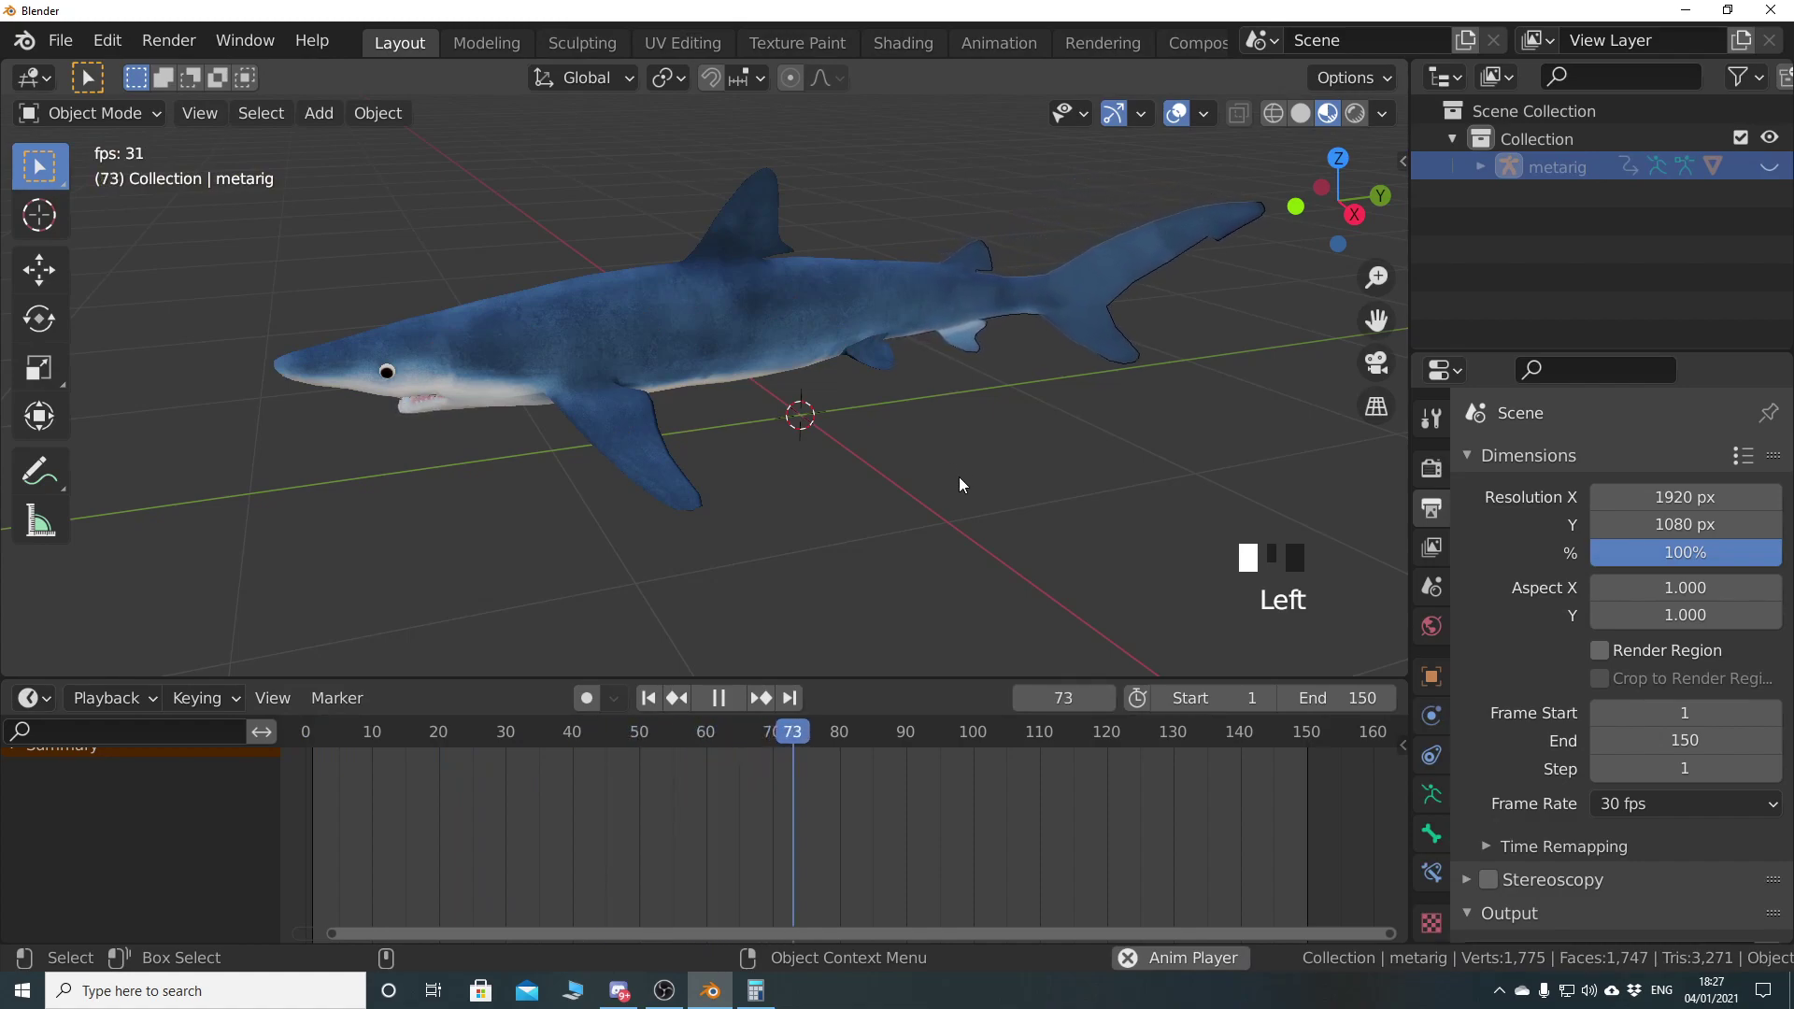
middle_click_drag(457, 497, 456, 467)
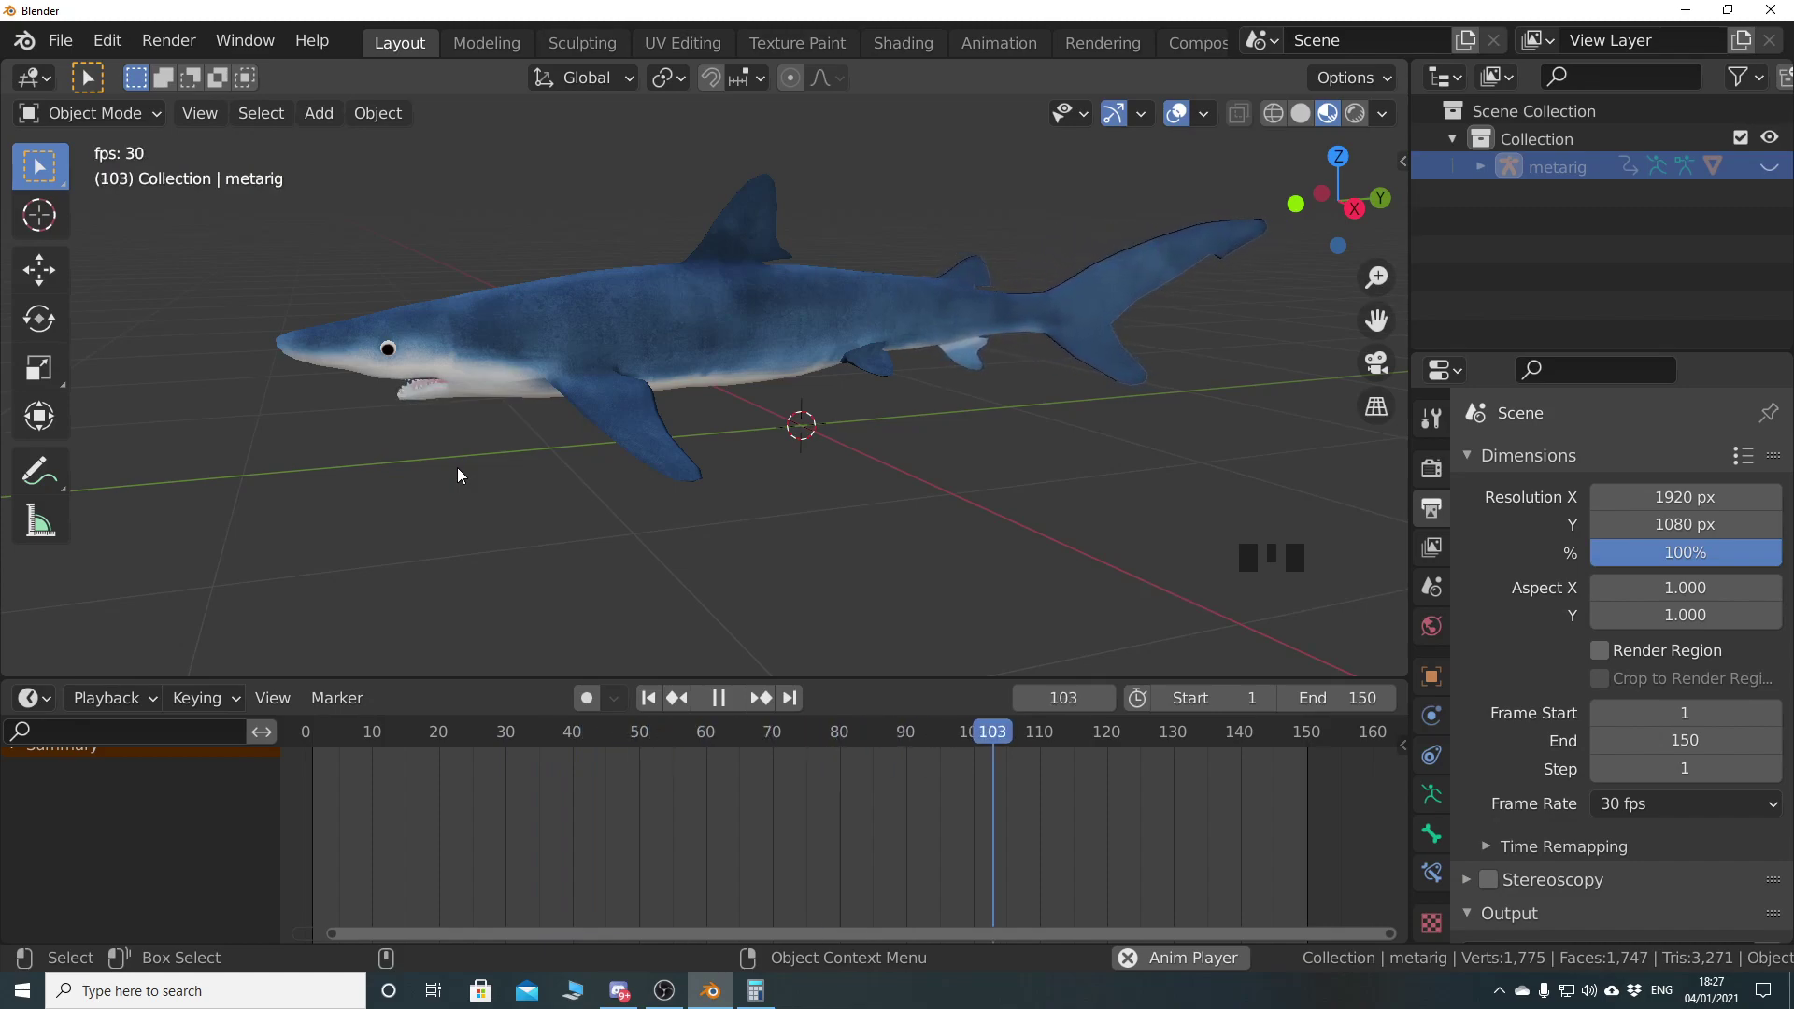
key("ctrl+space")
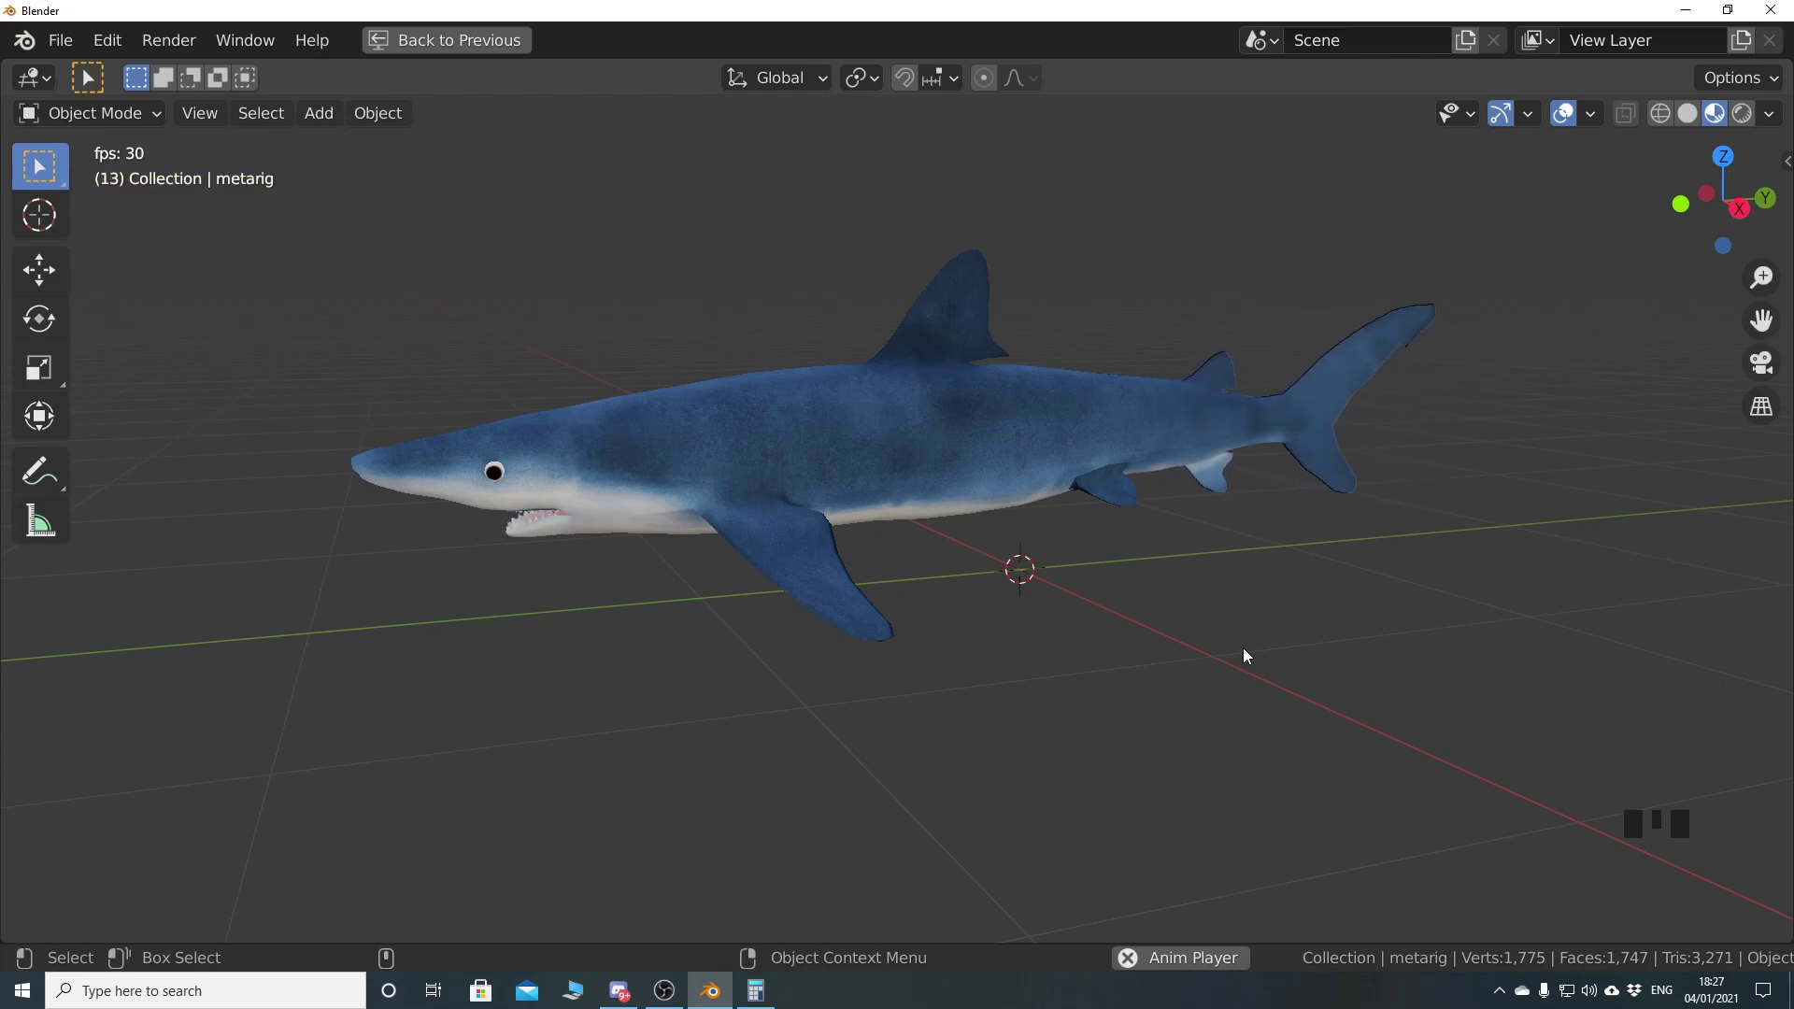
key("ctrl+space")
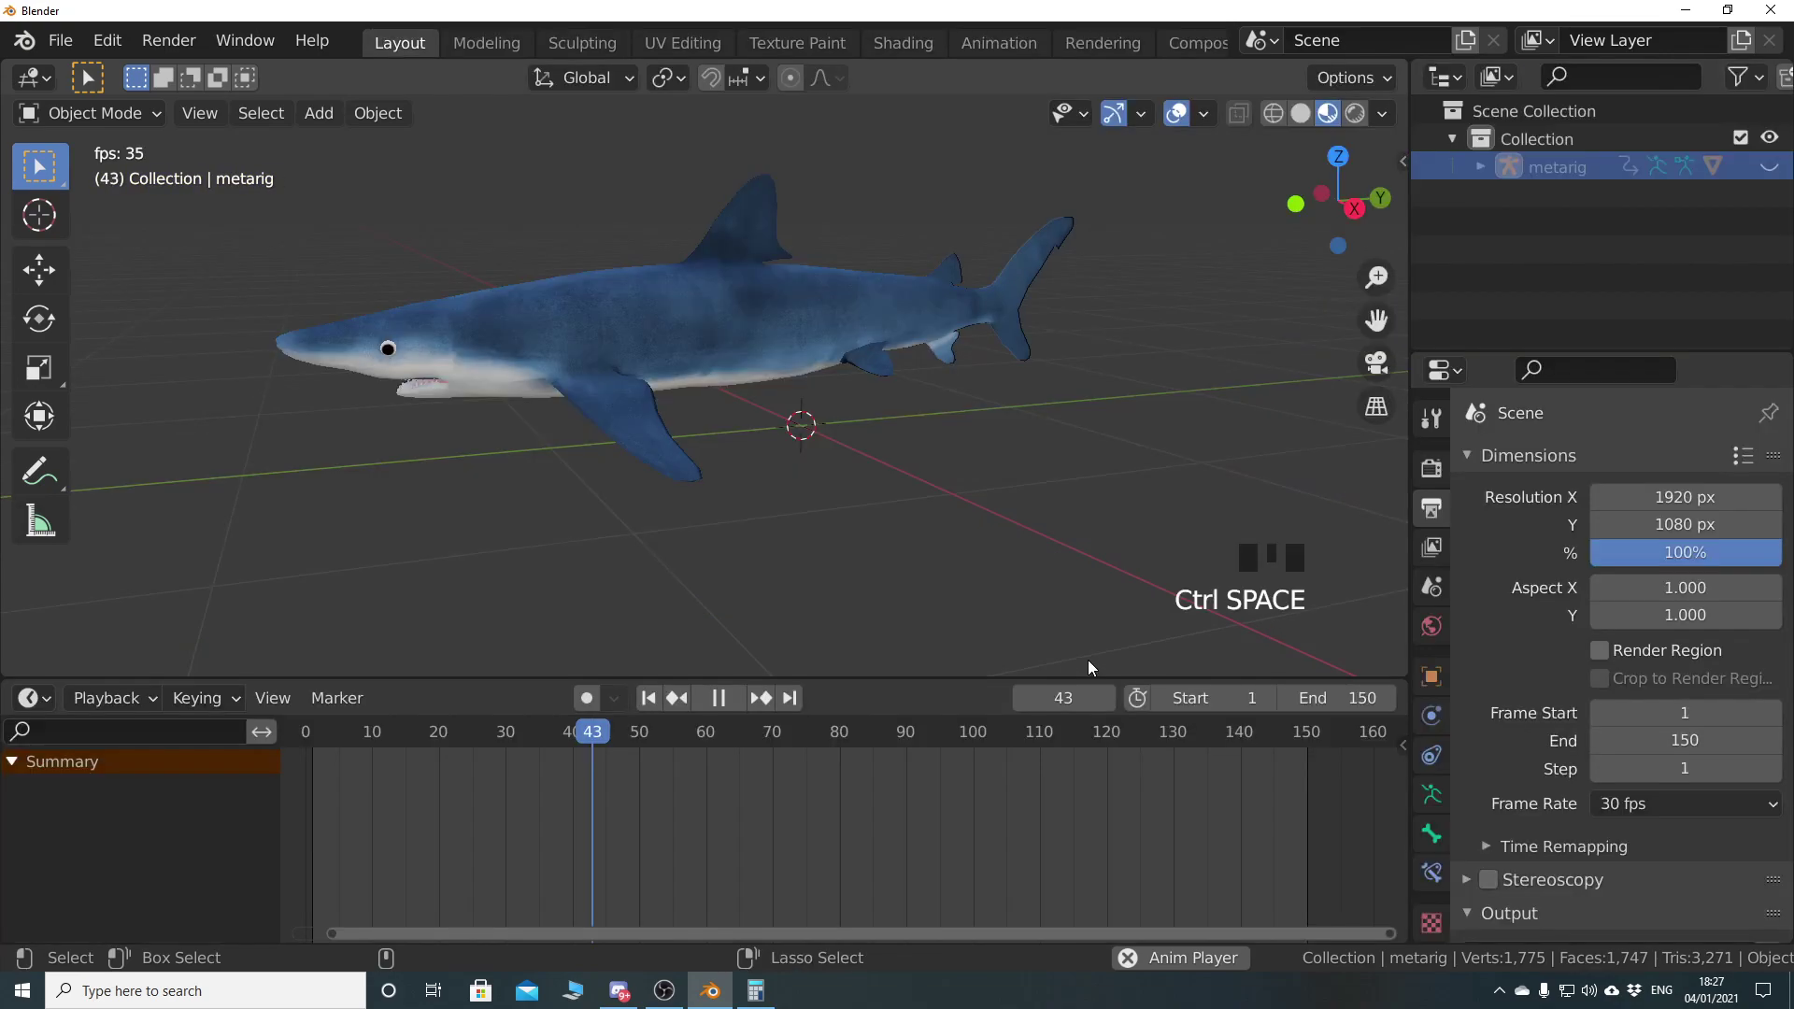
left_click(718, 698)
left_click(649, 698)
middle_click_drag(764, 555, 828, 487, "shift")
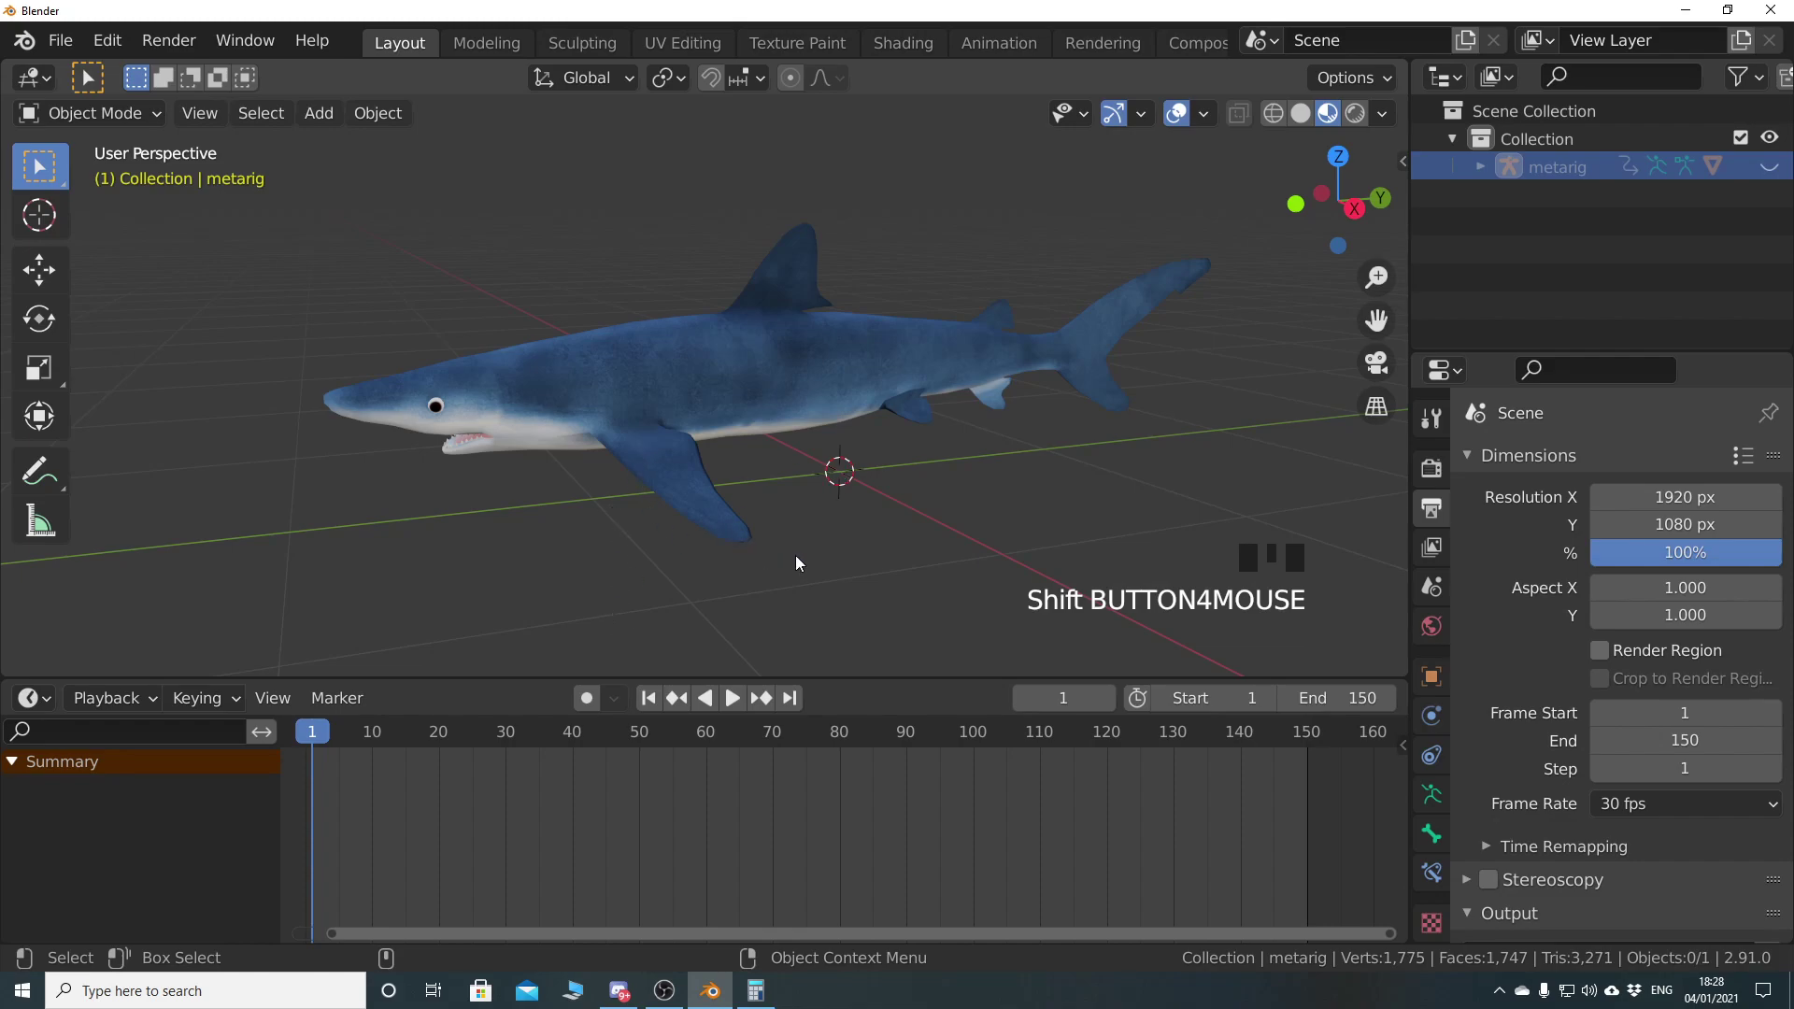
Unhide the metarig, select it and switch it to Pose Mode
key("alt+h")
left_click(718, 431)
left_click(715, 426)
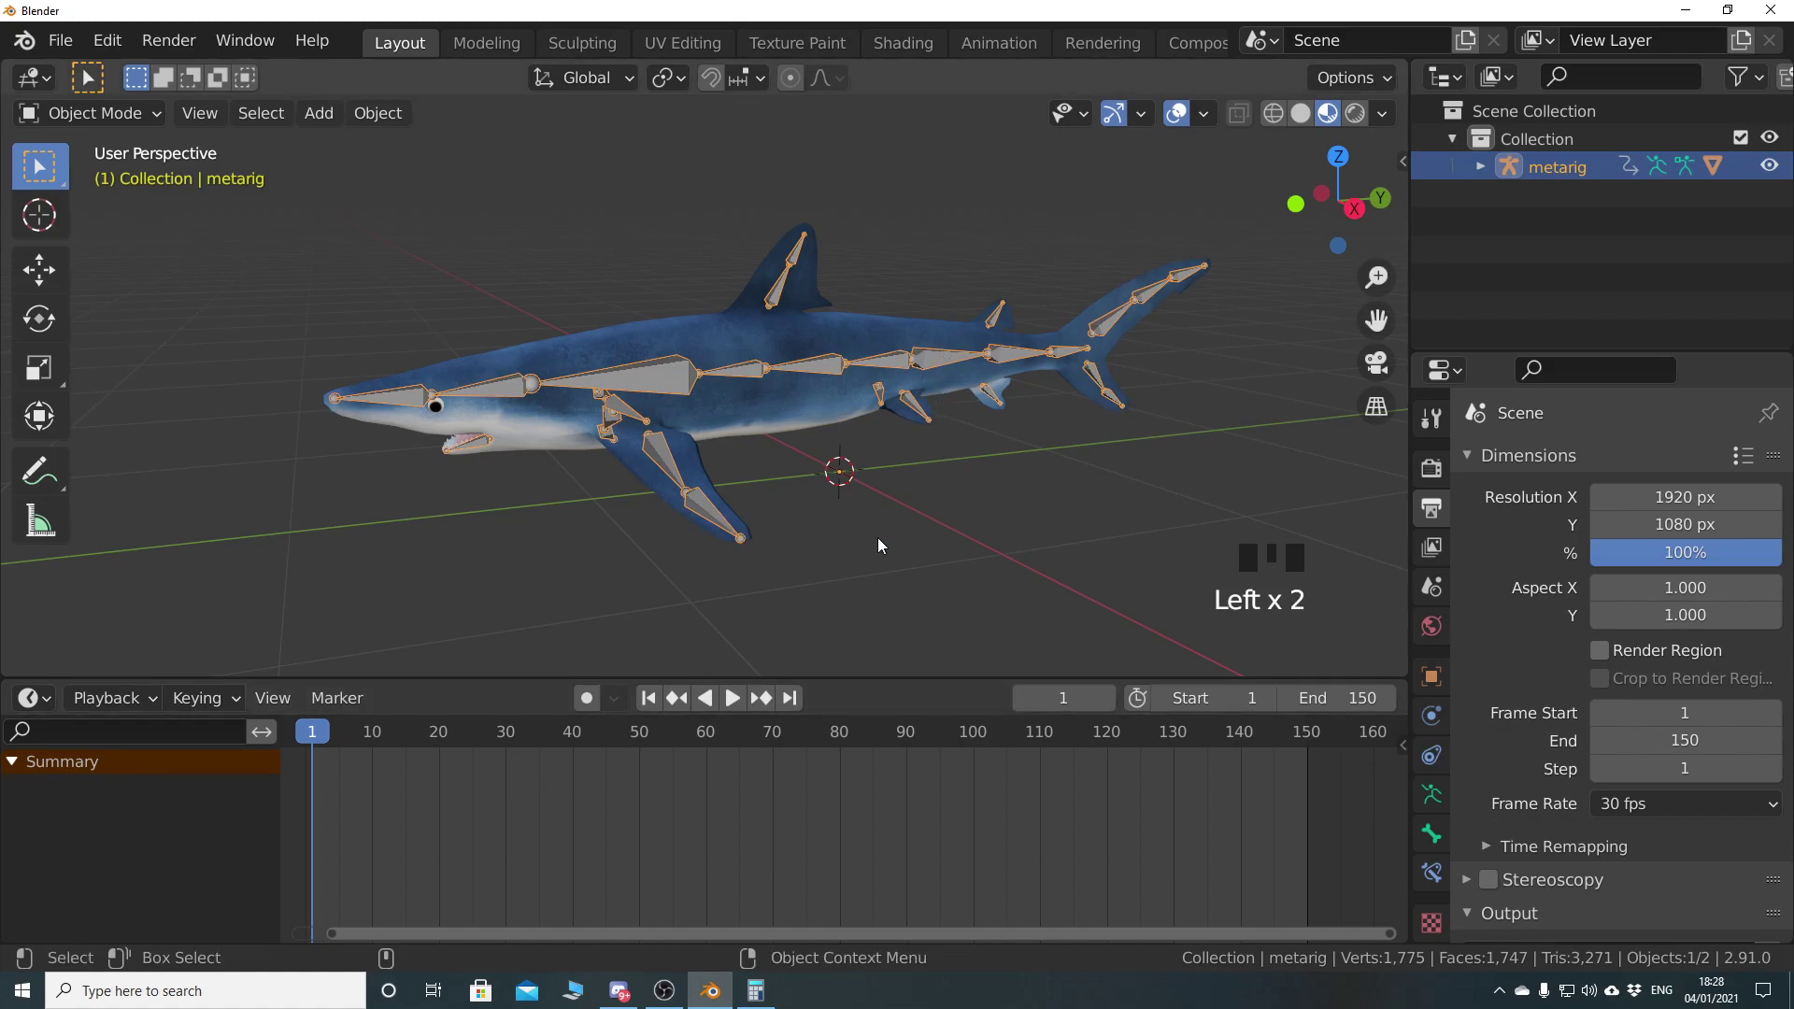
left_click(88, 113)
left_click(117, 205)
Check the keyframes of the spine.002 bone, deselect it and shrink the timeline area down to its header
left_click(947, 362)
left_click(947, 362)
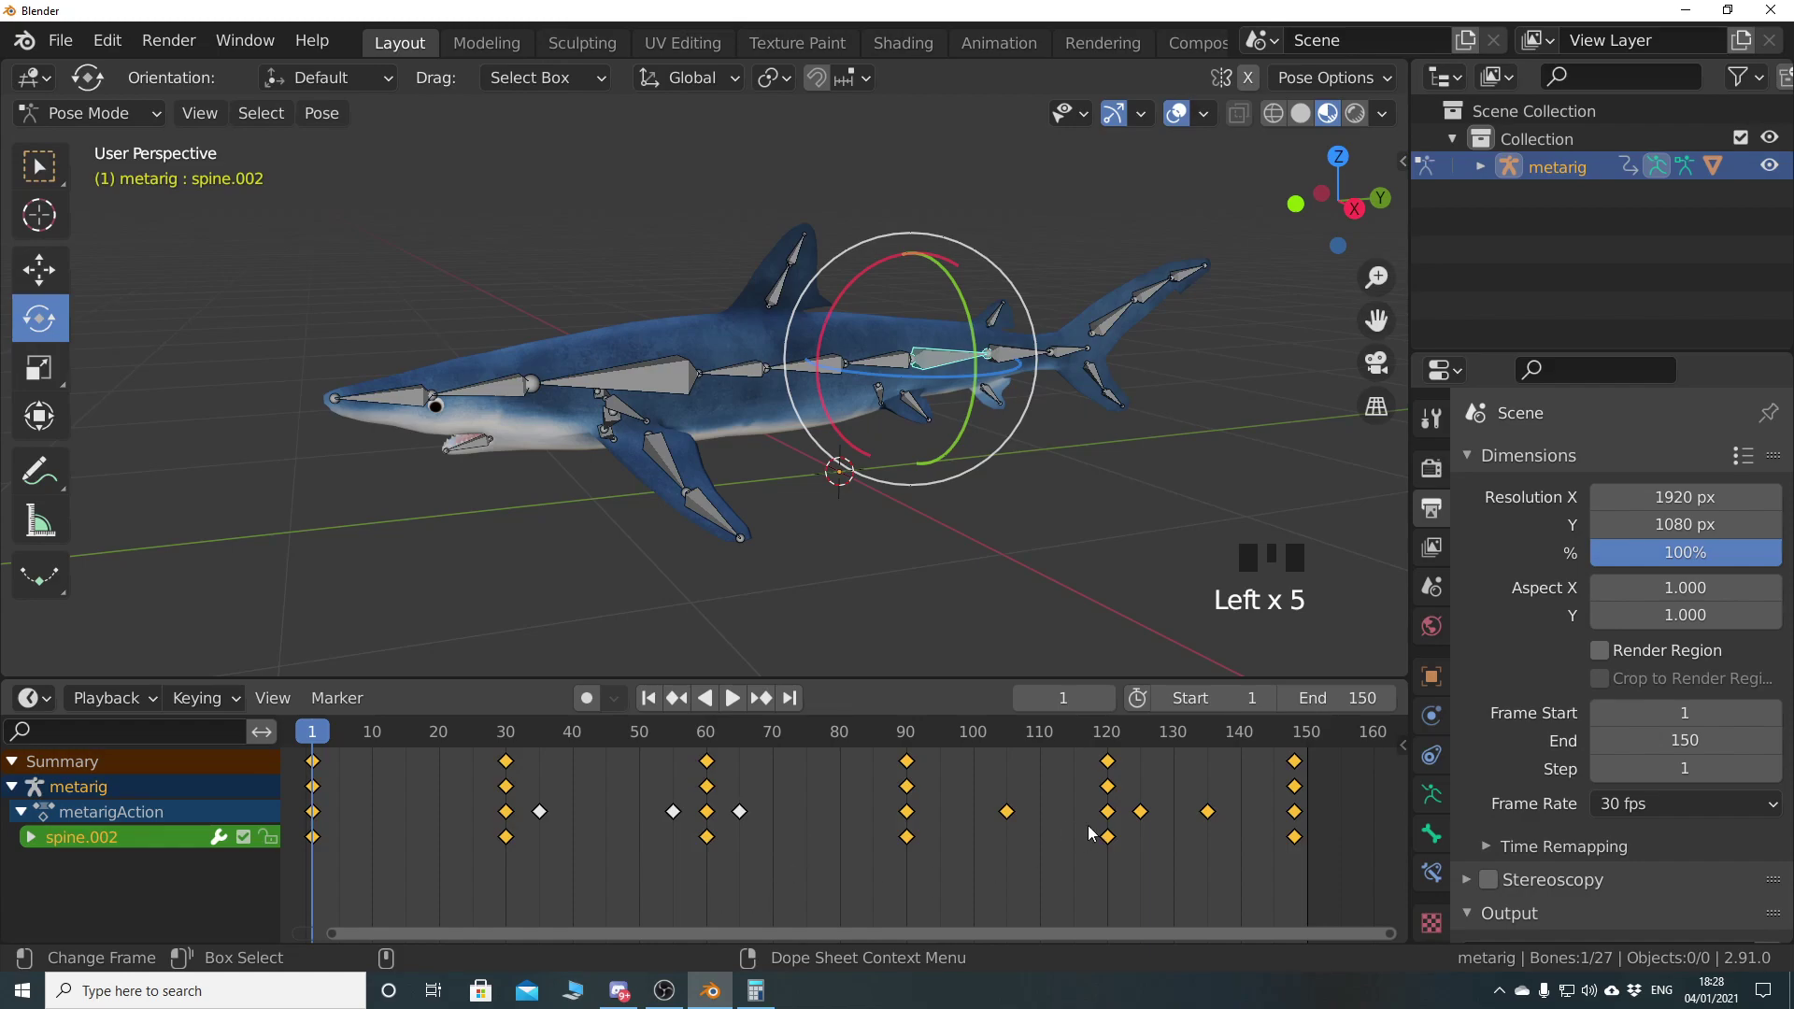
left_click(899, 594)
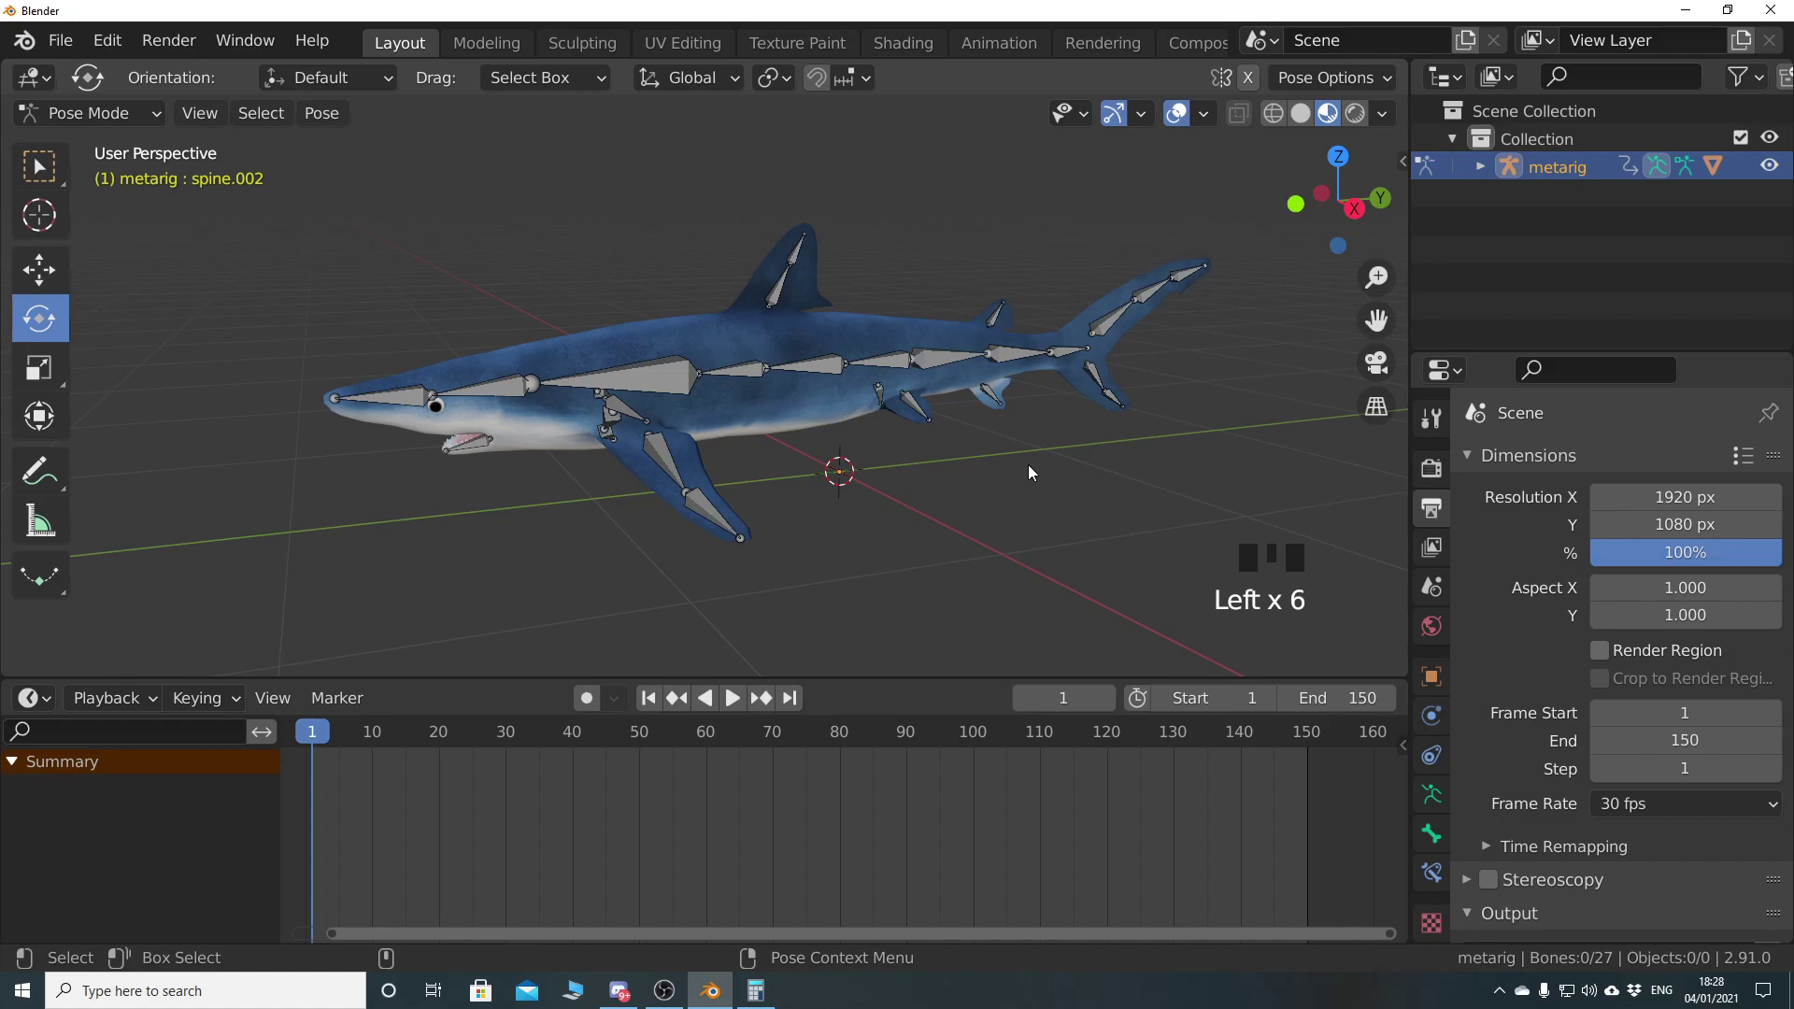
left_click_drag(860, 680, 860, 912)
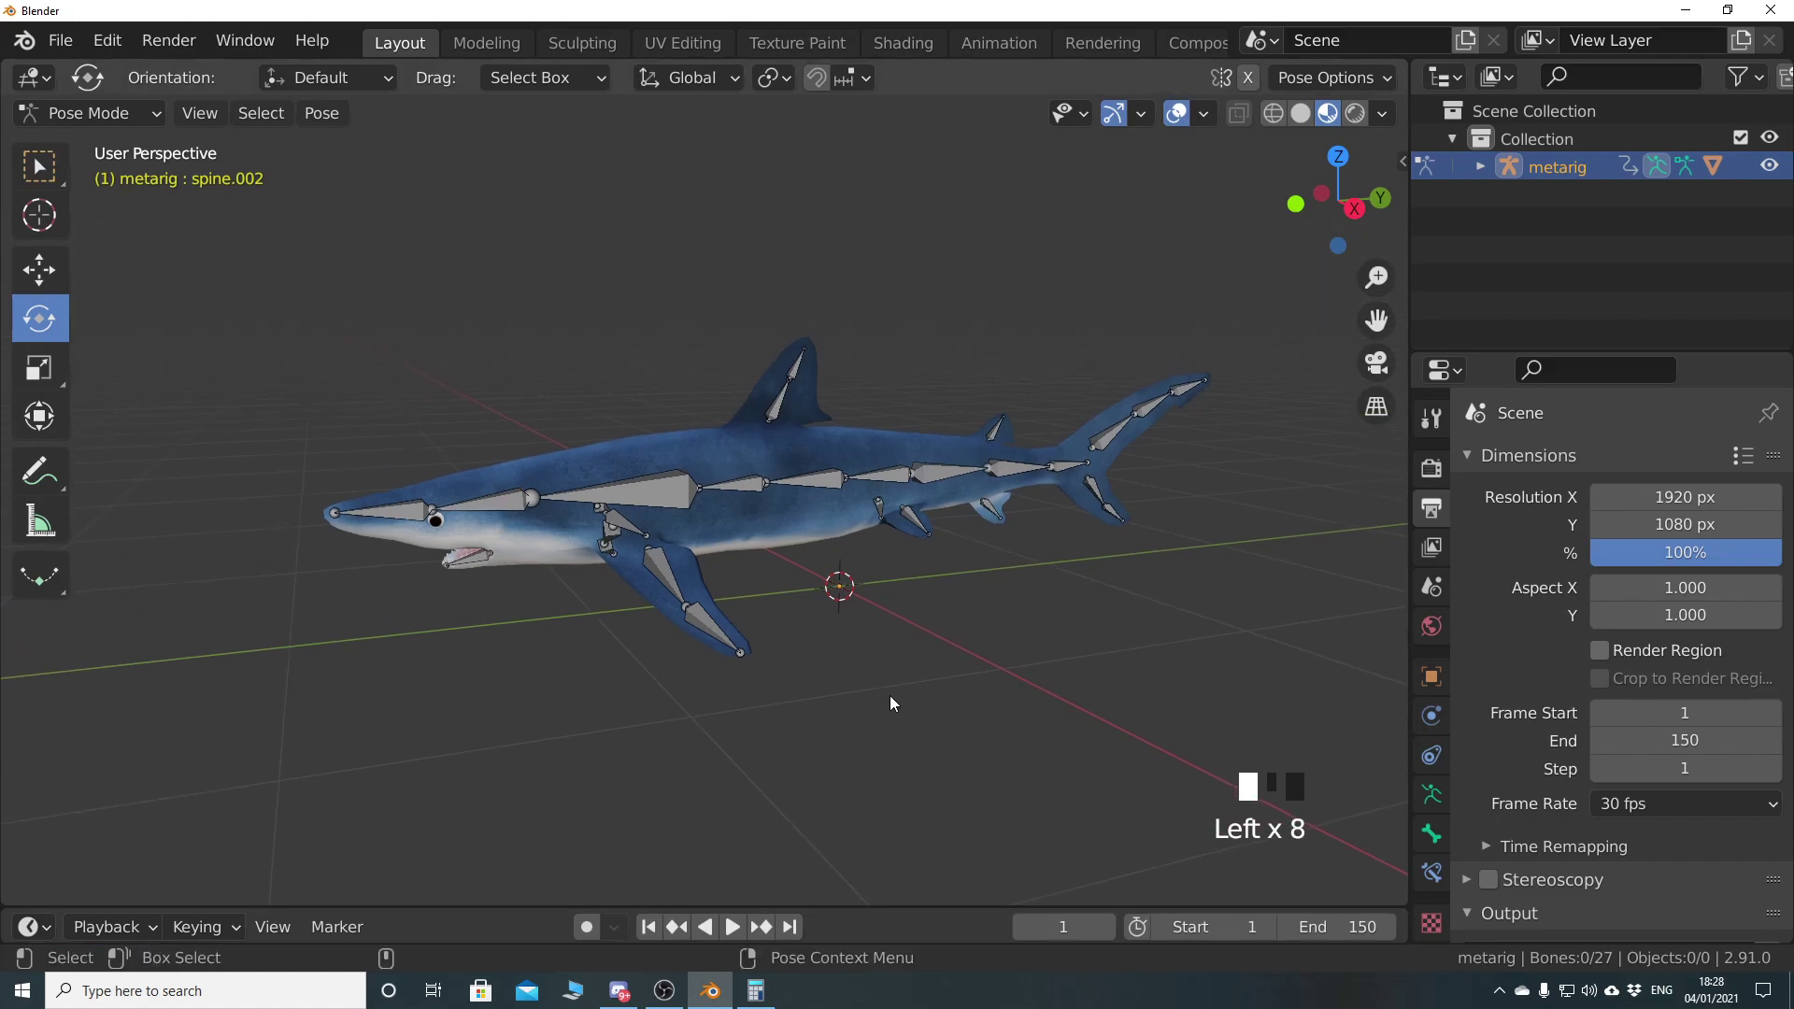